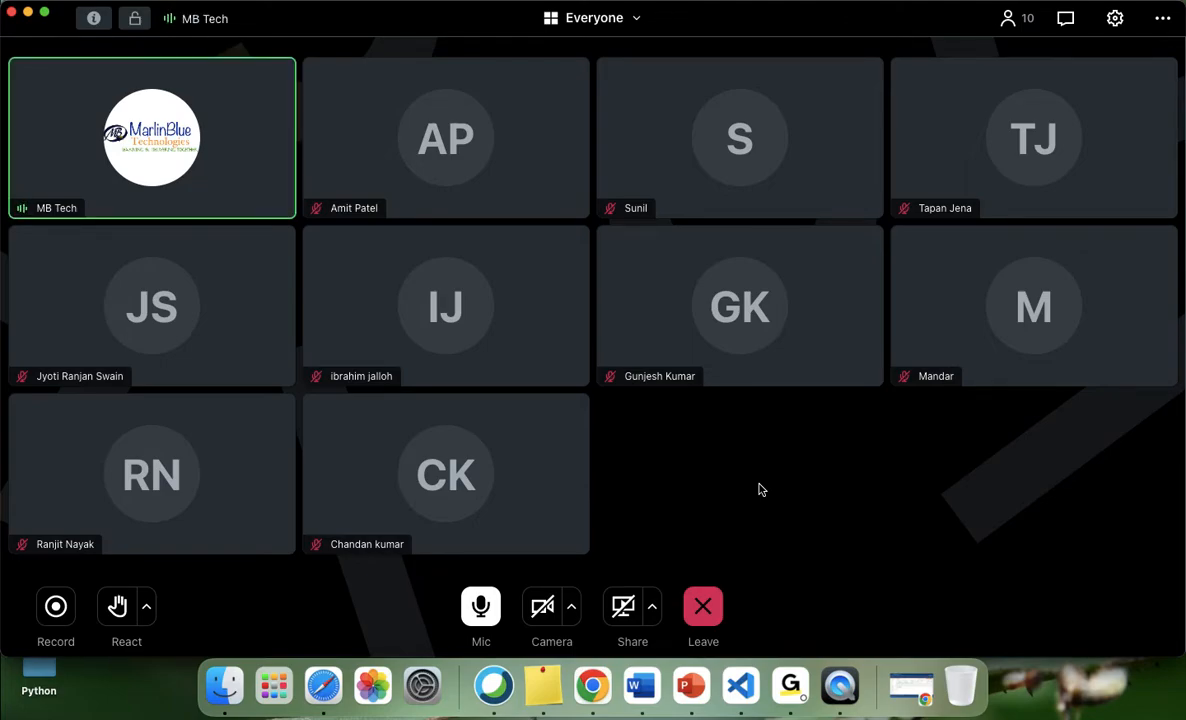
# - Share the entire screen in GoTo Meeting, then bring forward Chrome showing the EC2 instances list
pyautogui.click(624, 606)
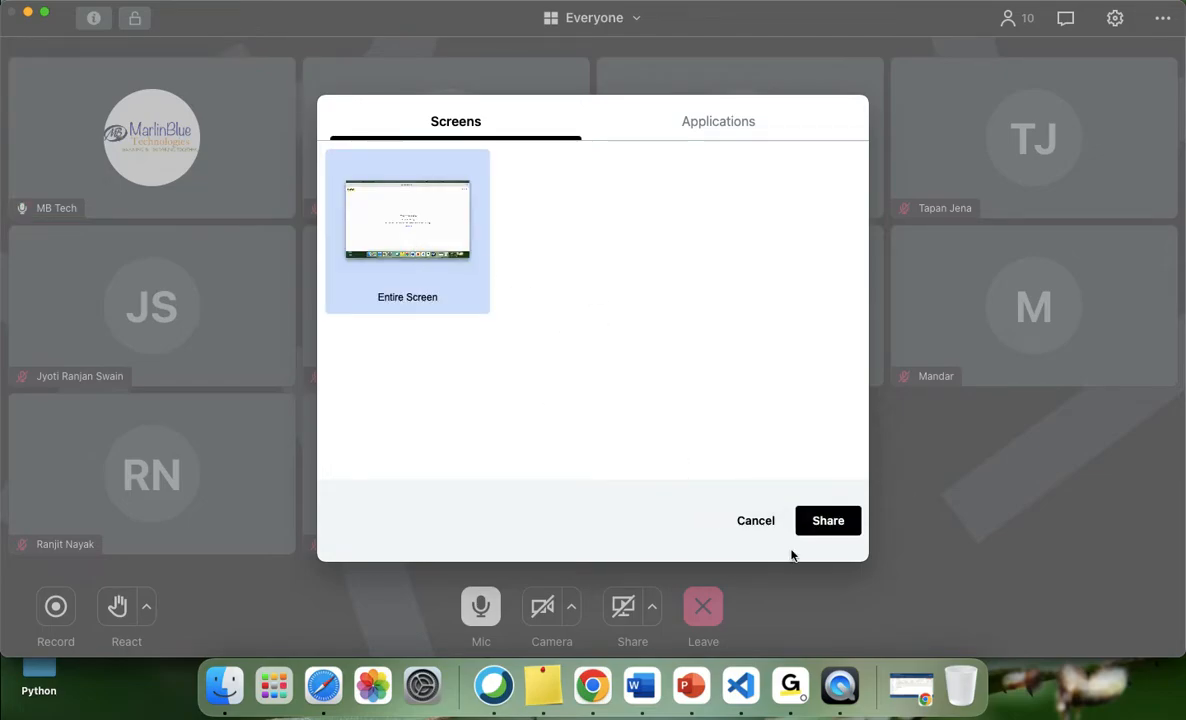
pyautogui.click(827, 521)
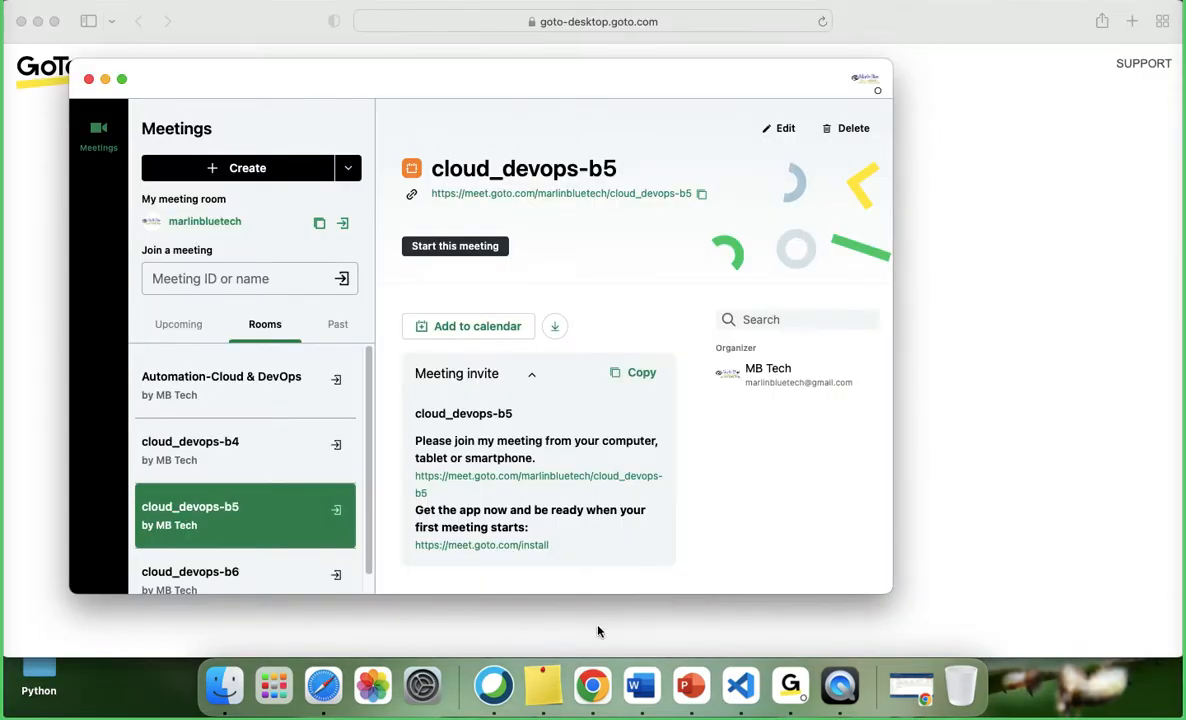
pyautogui.click(104, 80)
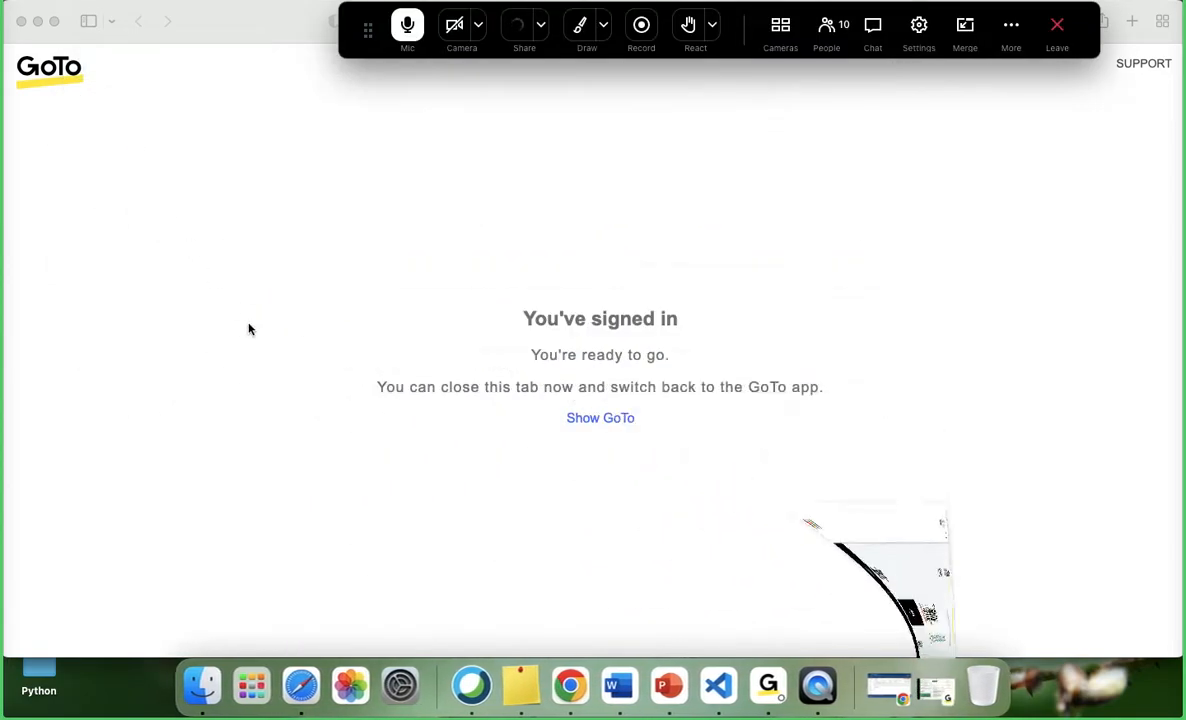
pyautogui.click(592, 685)
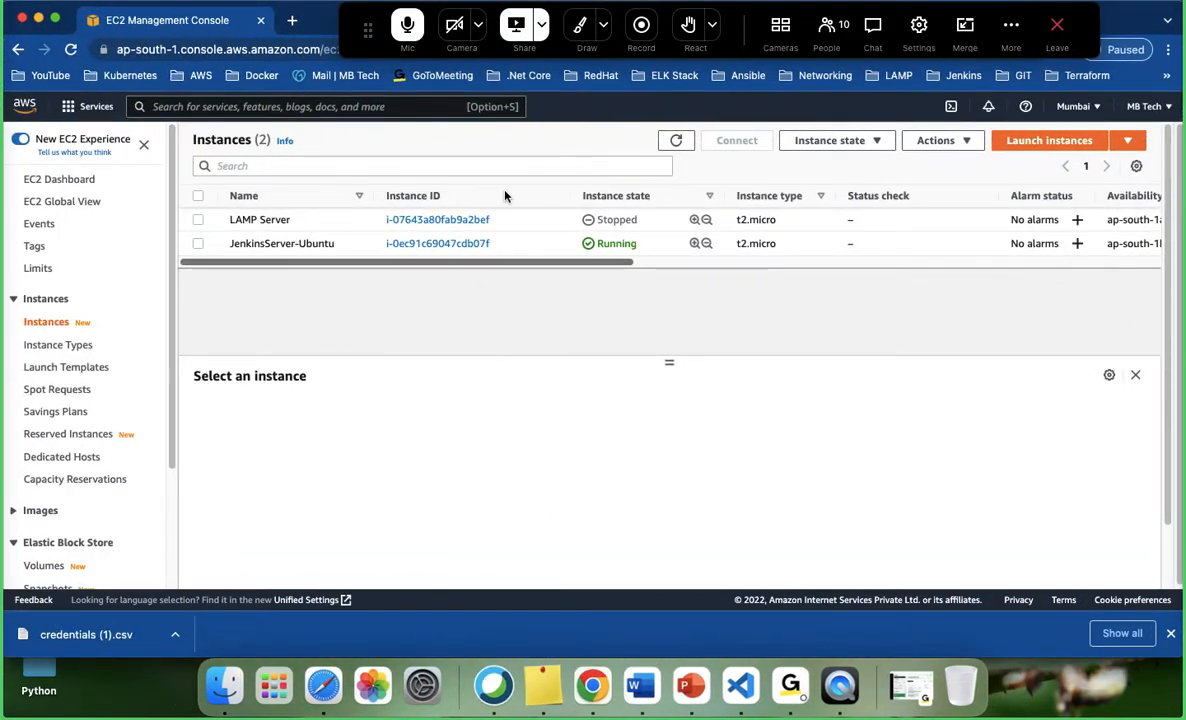
# - Refresh the EC2 list, copy JenkinsServer-Ubuntu's public IPv4 address, and start a blank tab
pyautogui.click(676, 140)
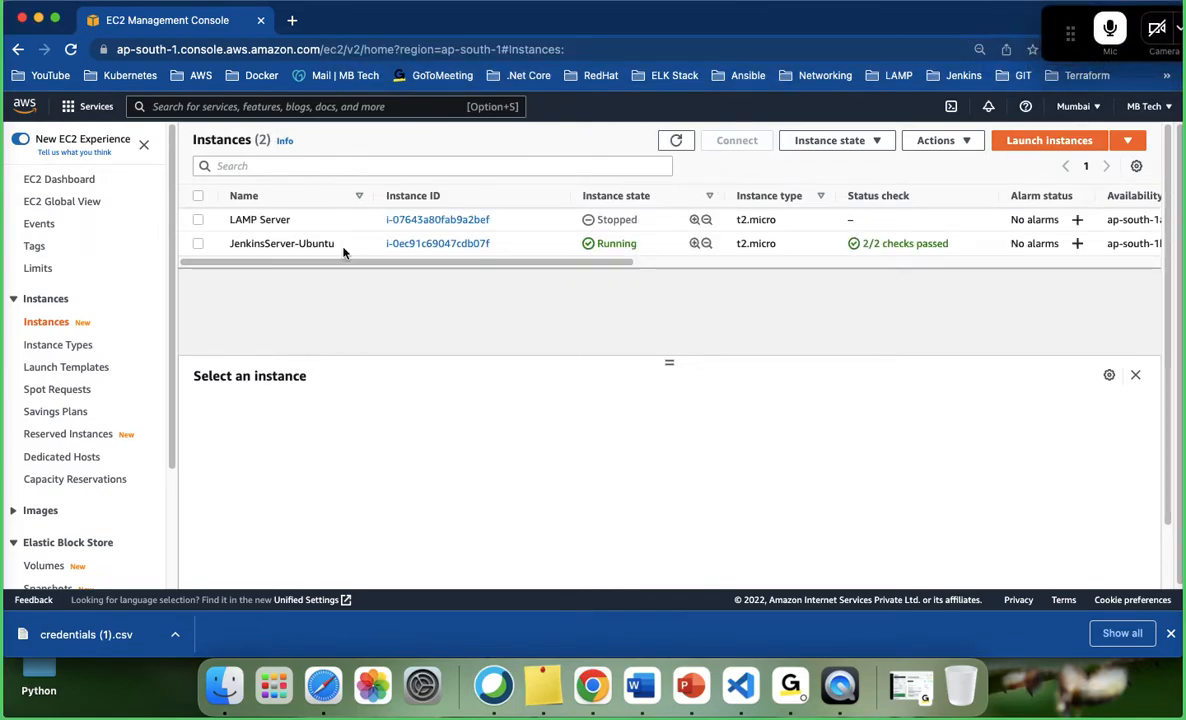
pyautogui.click(215, 243)
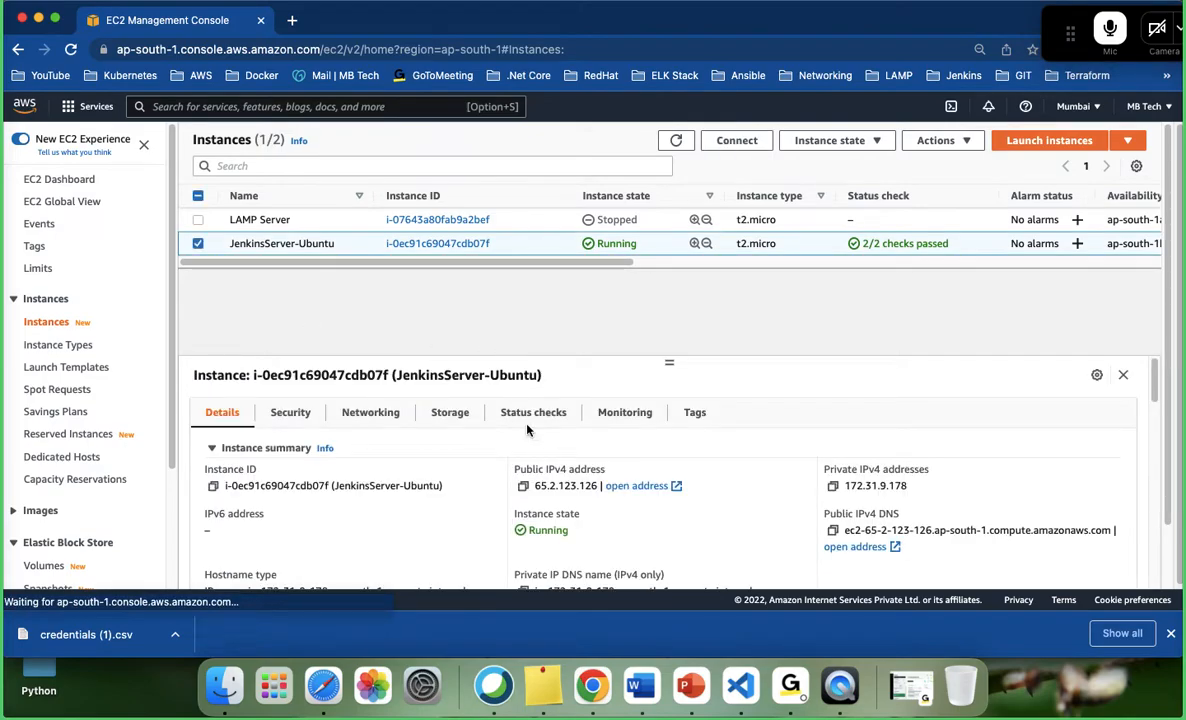
pyautogui.click(523, 485)
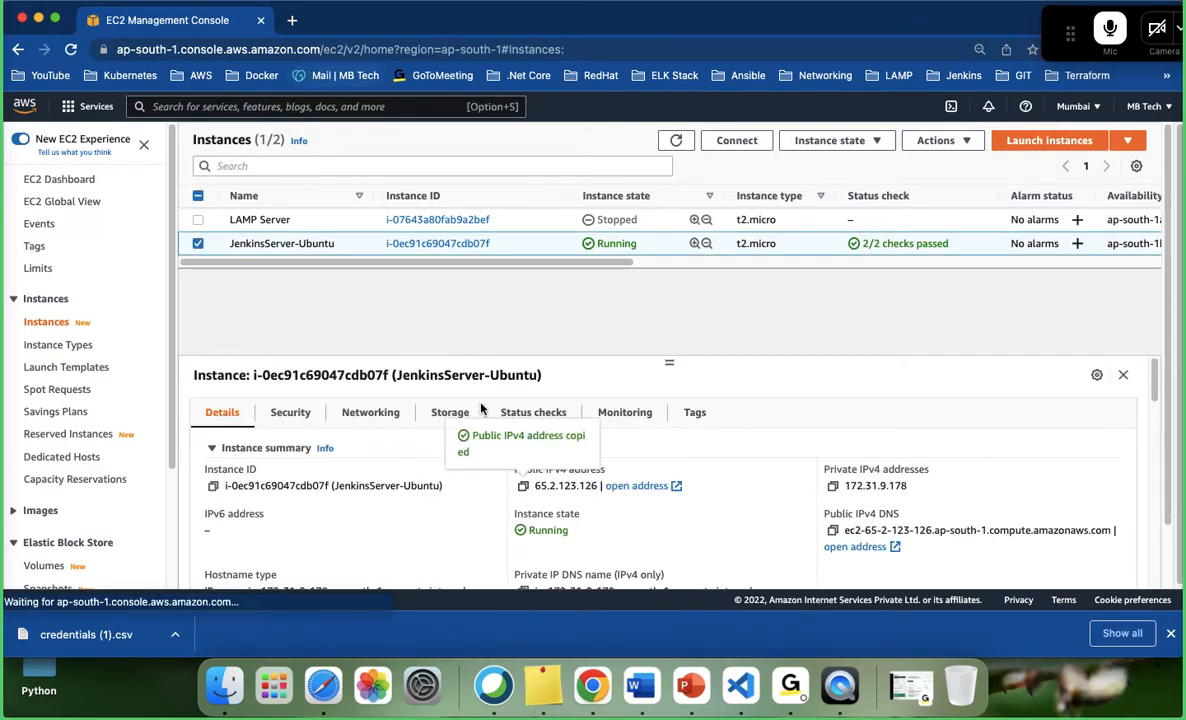
pyautogui.click(294, 20)
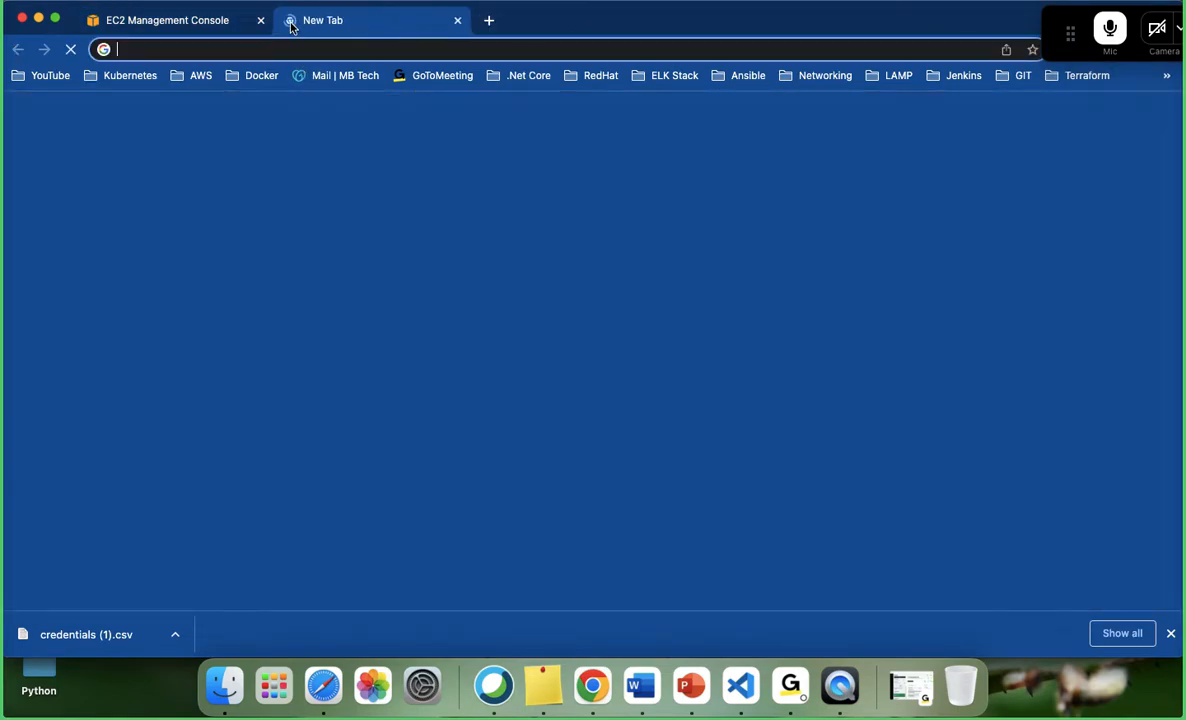
# - Load the Jenkins server at 65.2.123.126:8080 from the pasted IP address
pyautogui.press('super+v')
pyautogui.write(':8080')
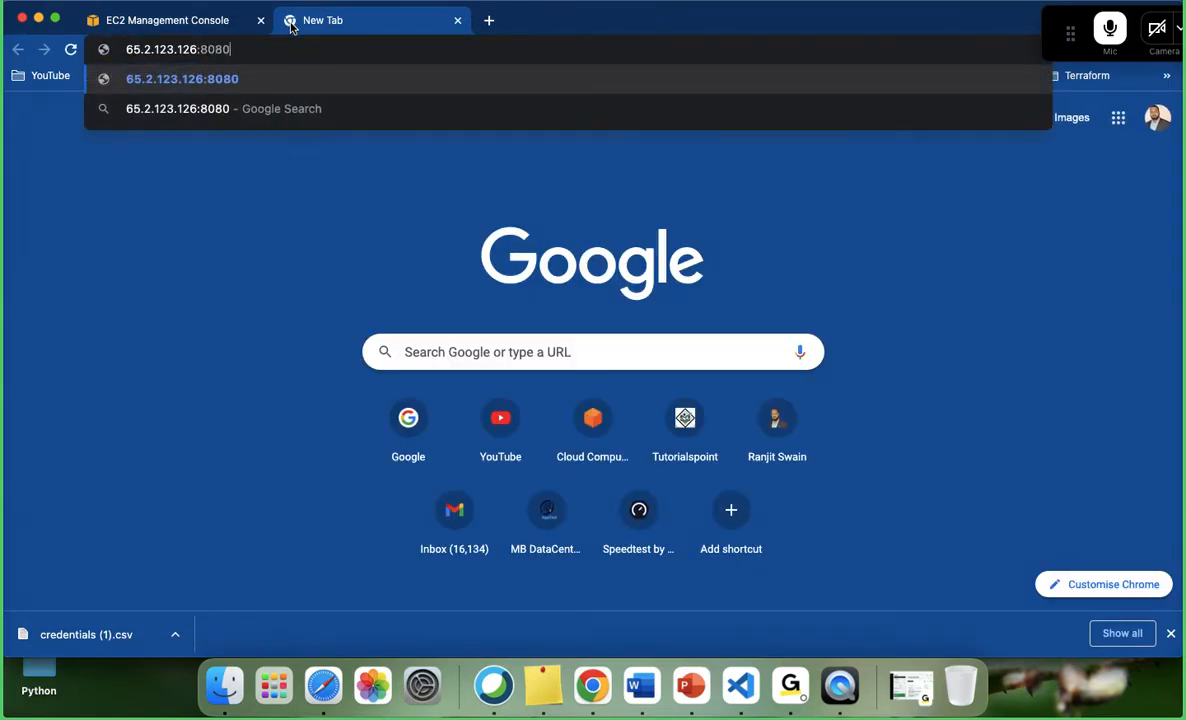
pyautogui.press('Return')
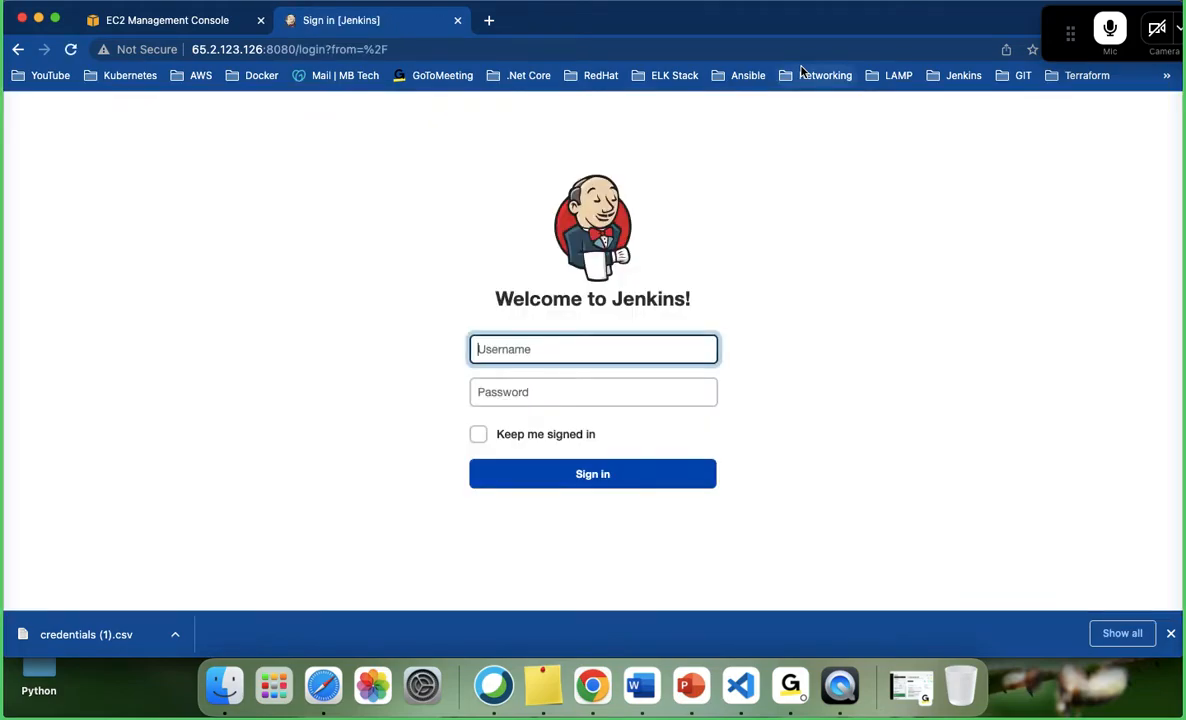
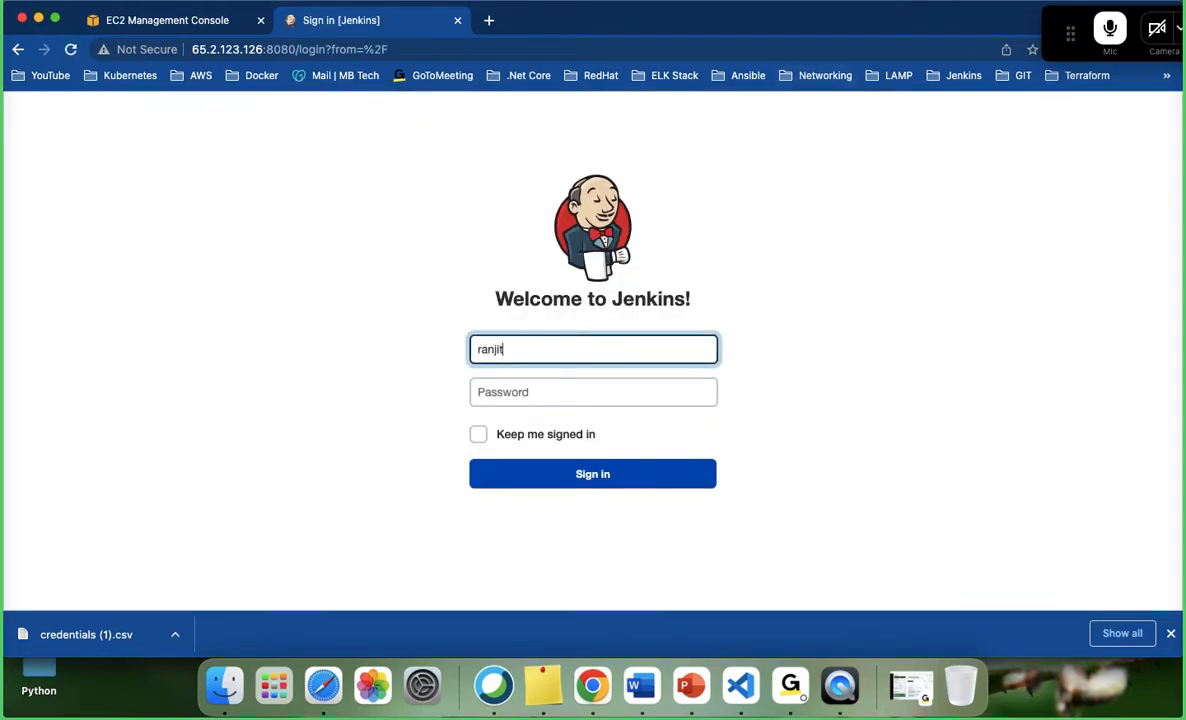
# - Sign in to Jenkins with the admin username and password, declining to save the password
pyautogui.press('Tab')
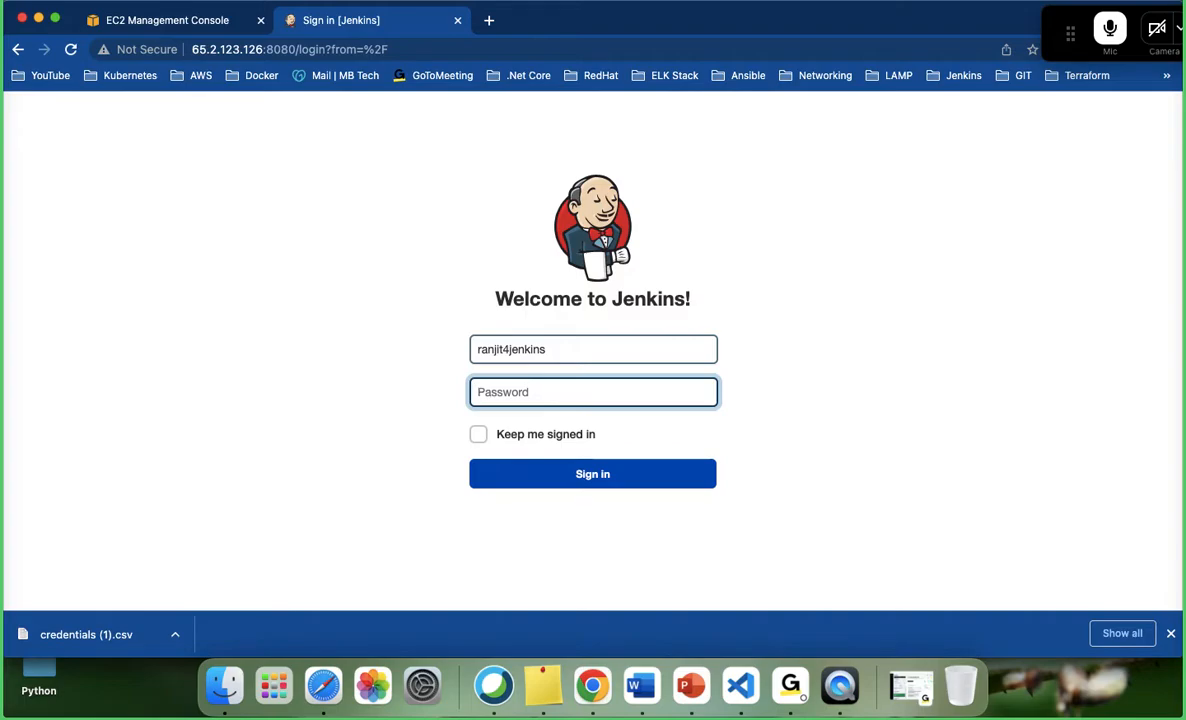
pyautogui.doubleClick(525, 352)
pyautogui.click(540, 400)
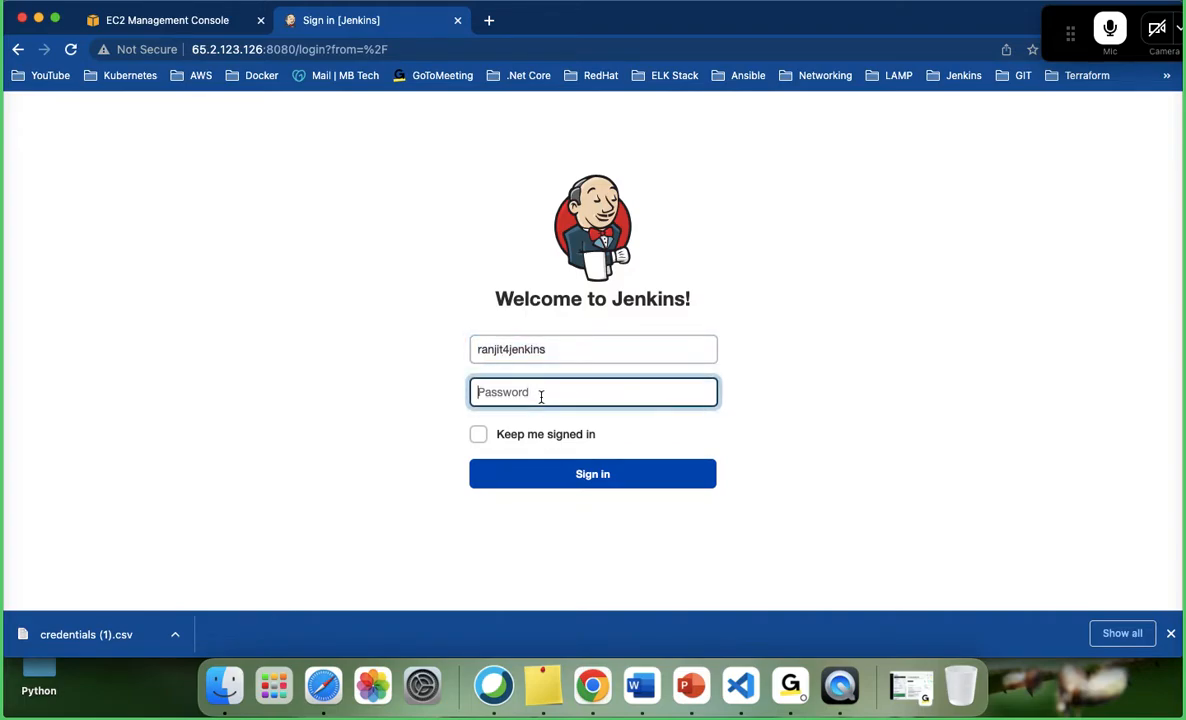
pyautogui.press('super+v')
pyautogui.click(605, 476)
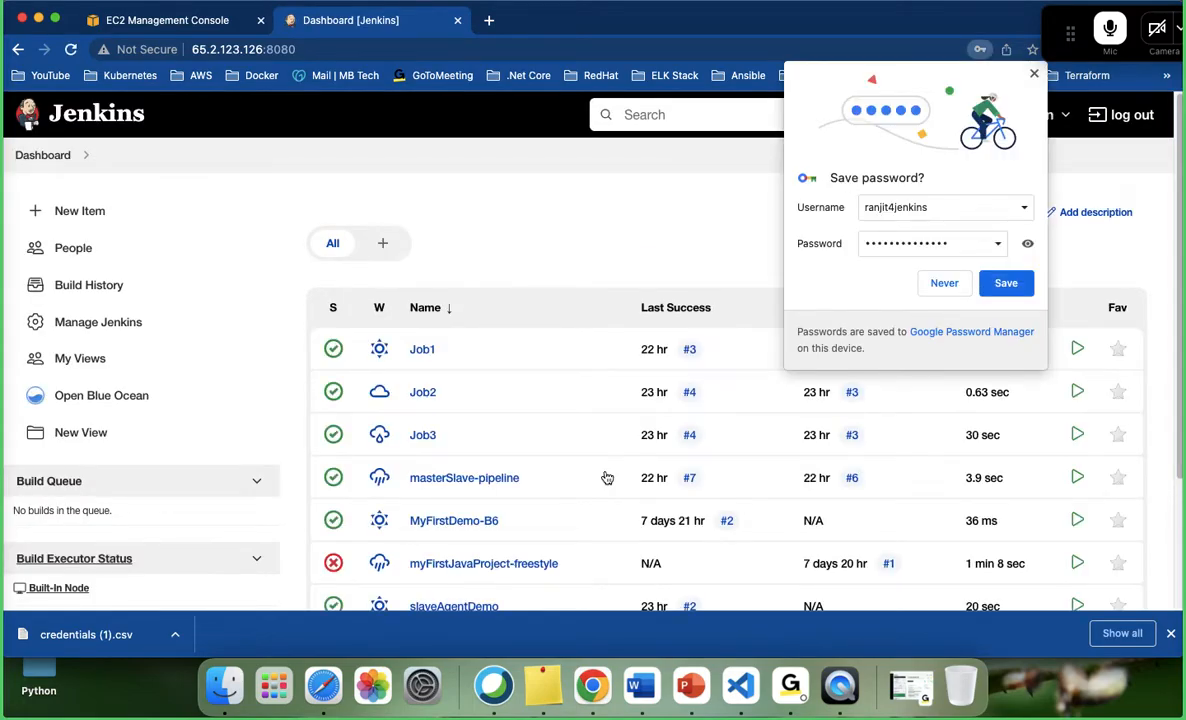
pyautogui.click(942, 288)
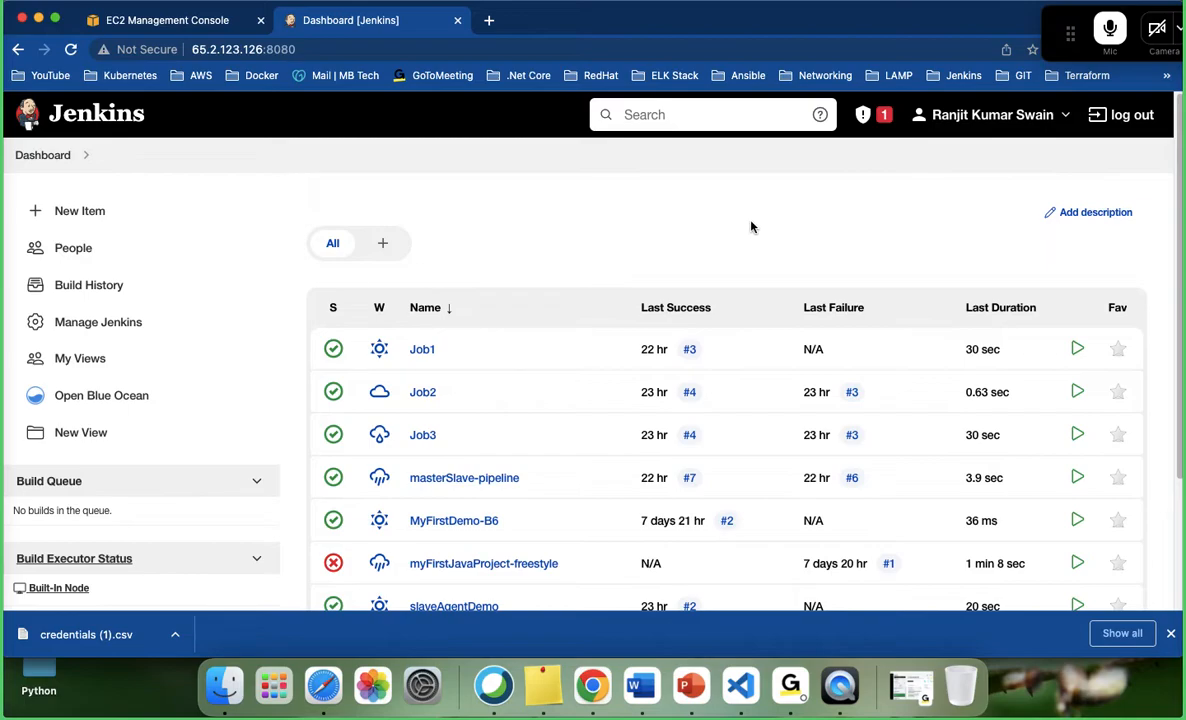
# - Return to the EC2 Management Console tab
pyautogui.click(170, 22)
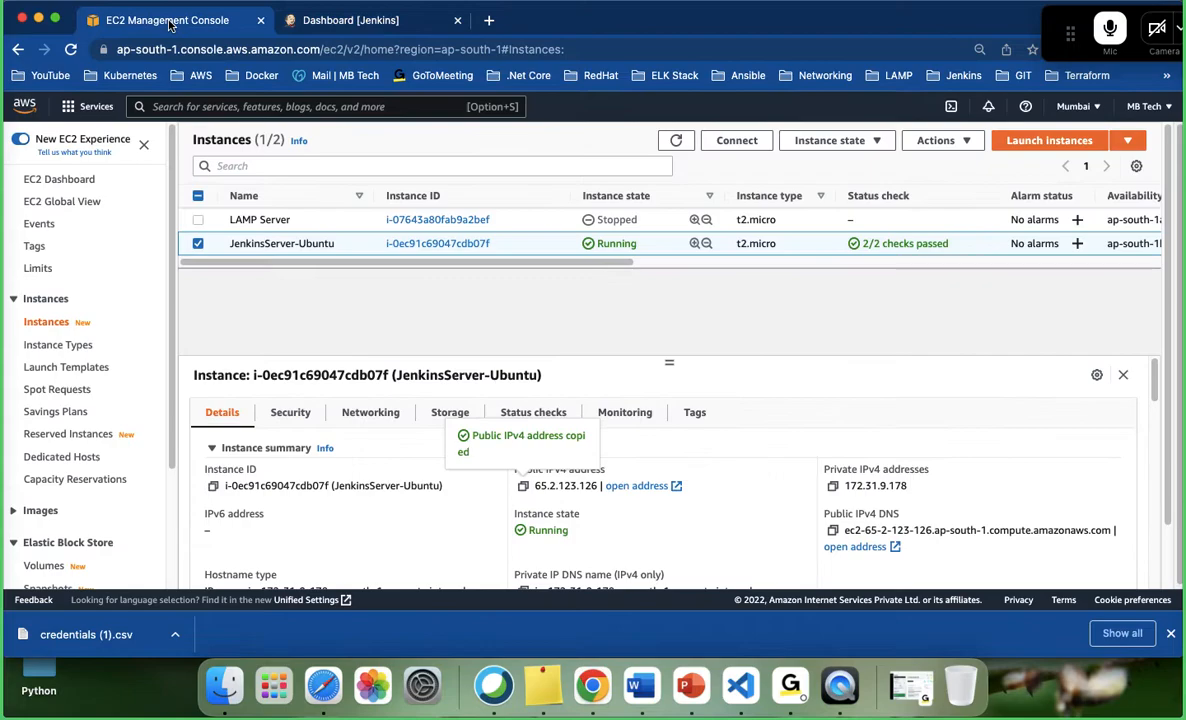
# - Deselect the JenkinsServer-Ubuntu instance and go back to the Jenkins Dashboard tab
pyautogui.click(197, 243)
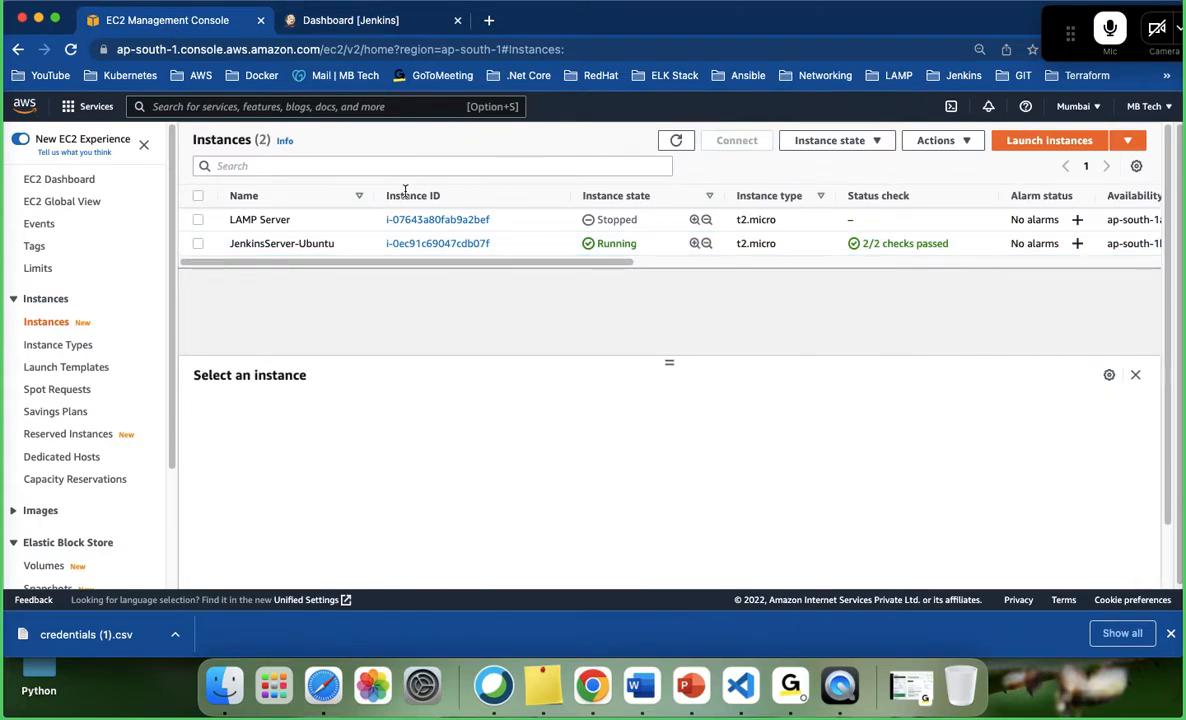
pyautogui.click(360, 22)
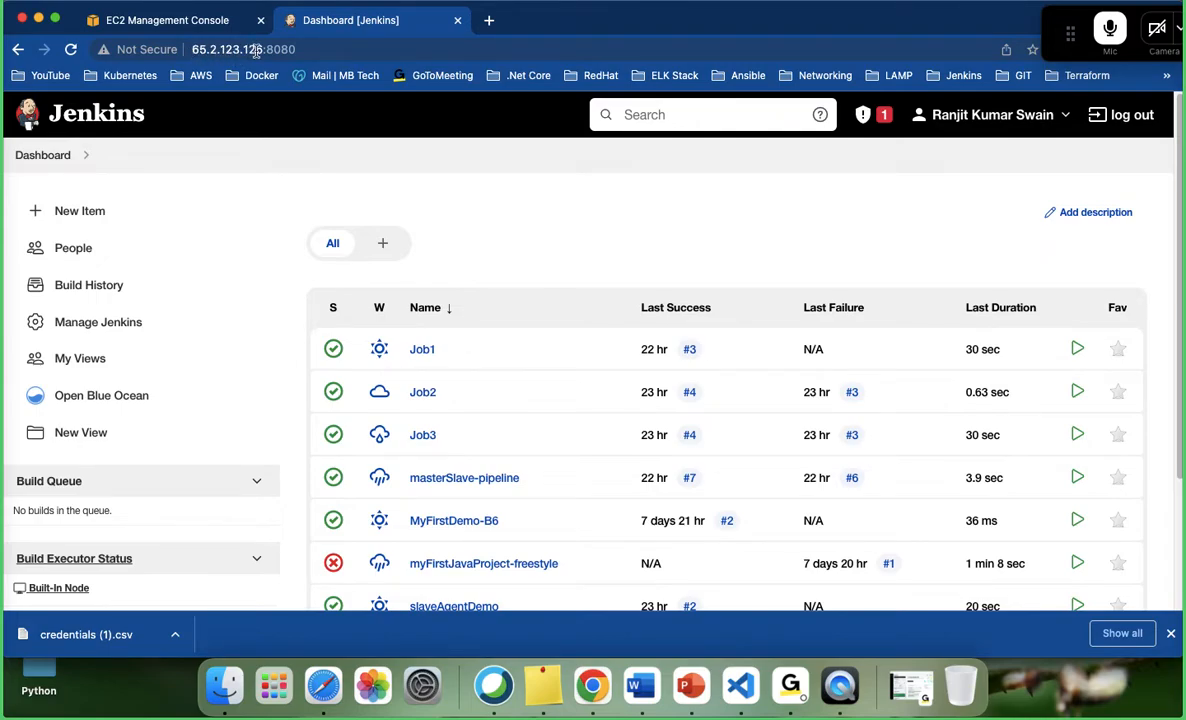
# - Select the full Jenkins server address, then go to Manage Jenkins > Configure System
pyautogui.moveTo(263, 49); pyautogui.dragTo(142, 46)
pyautogui.click(327, 50)
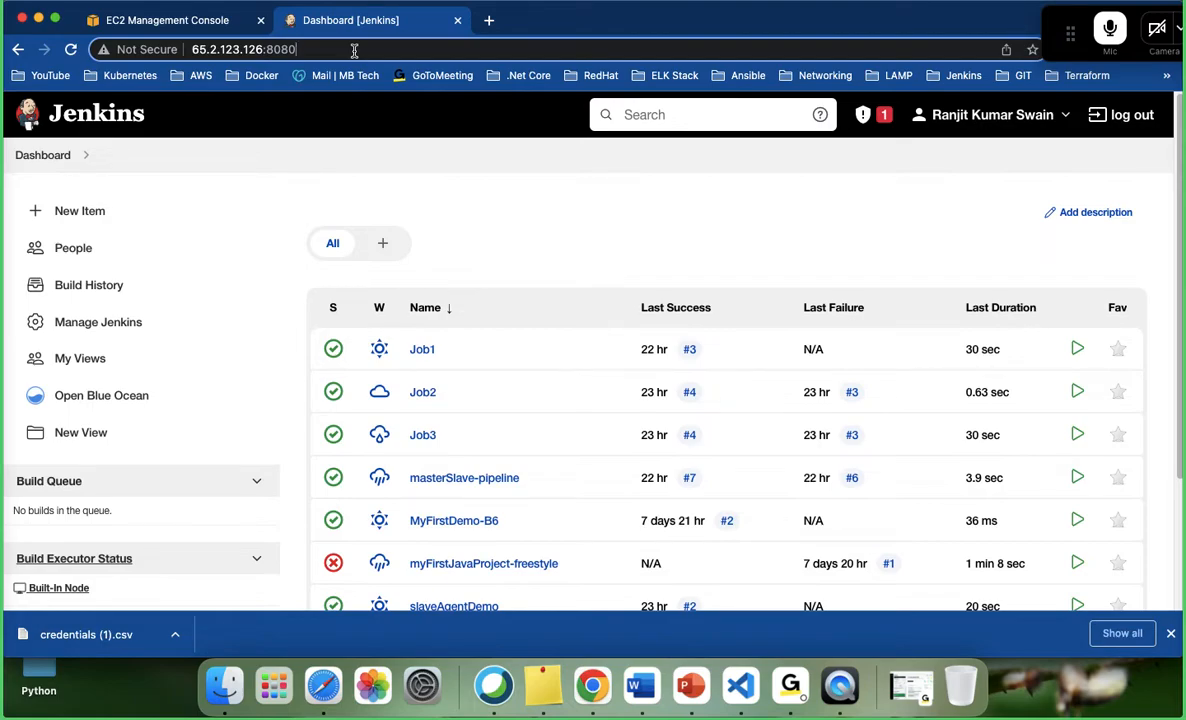
pyautogui.moveTo(329, 49); pyautogui.dragTo(152, 52)
pyautogui.press('super+c')
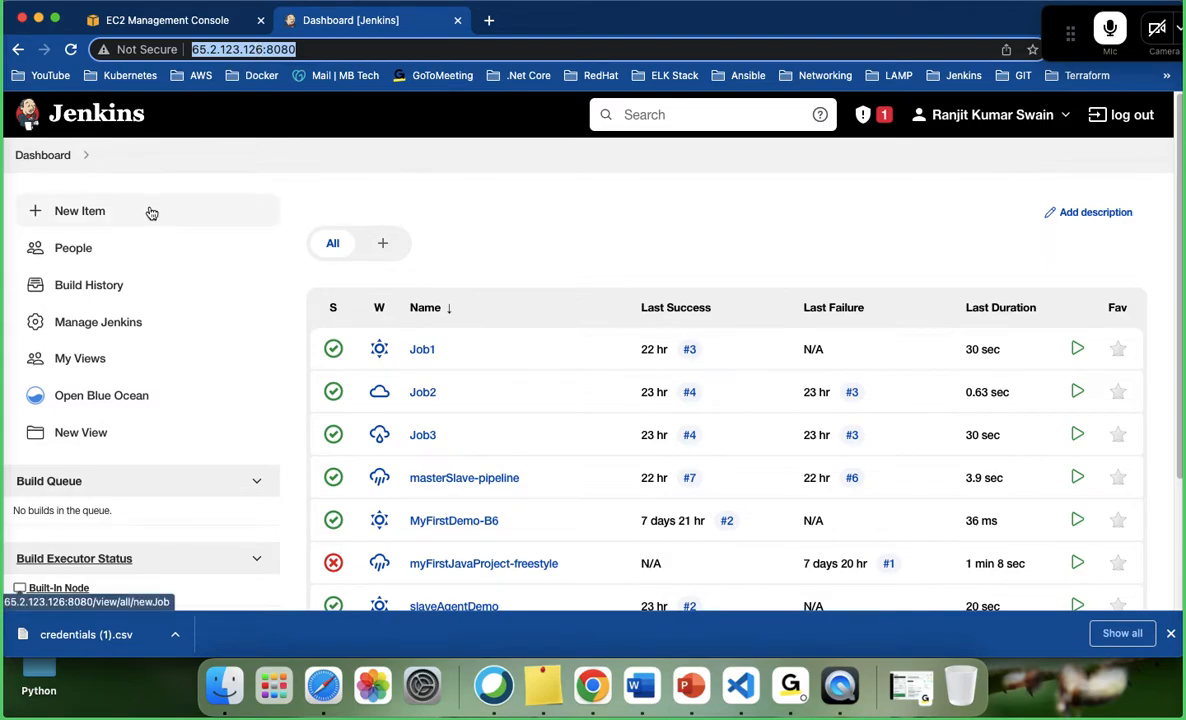
pyautogui.click(72, 327)
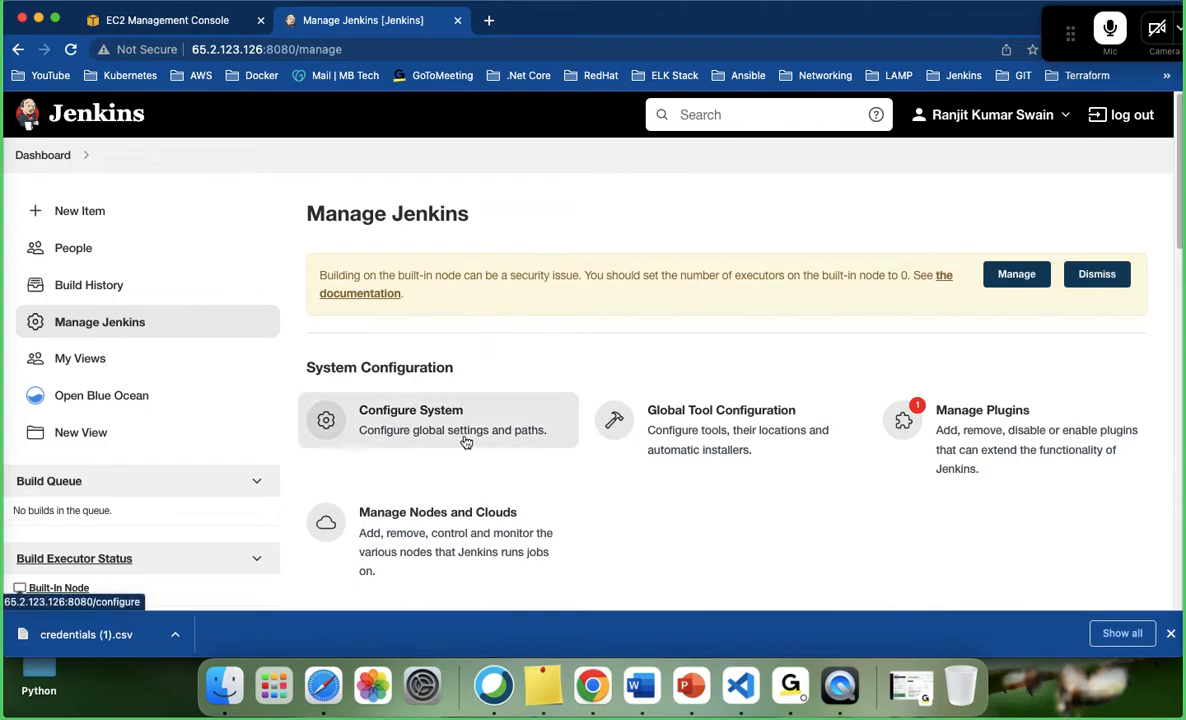
pyautogui.click(403, 421)
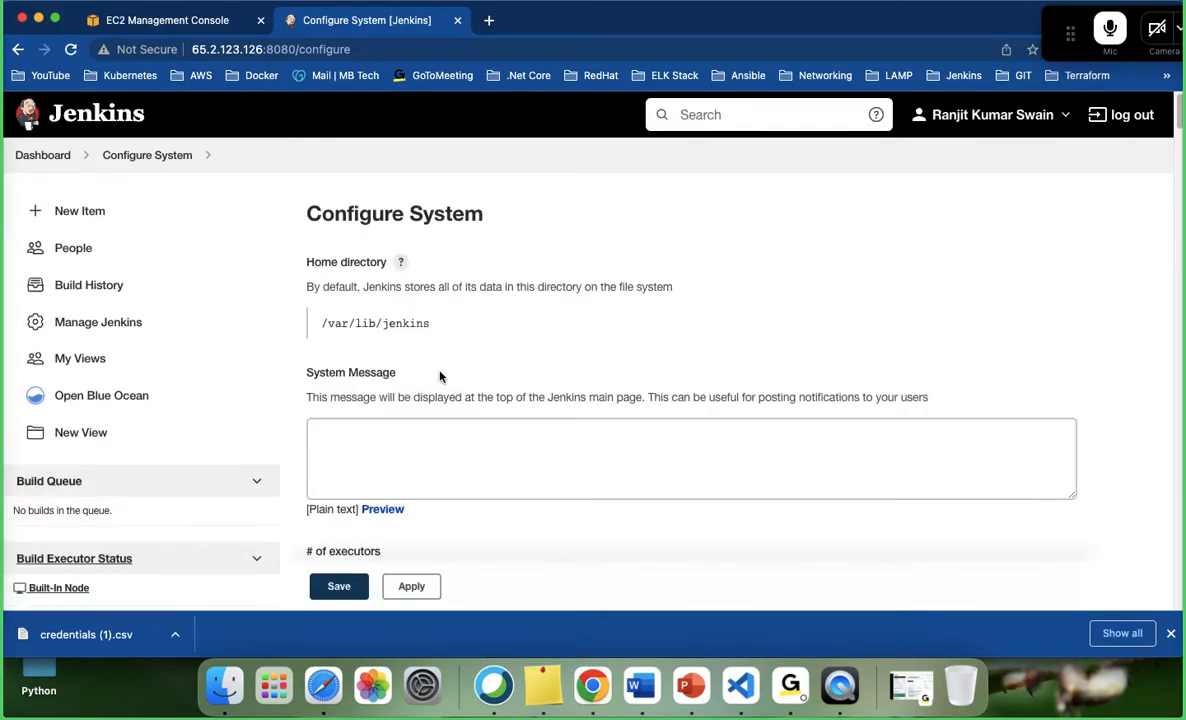
# - Replace the Jenkins URL with the new server address 65.2.123.126:8080
pyautogui.scroll(-10, 410, 390)
pyautogui.scroll(-5, 336, 393)
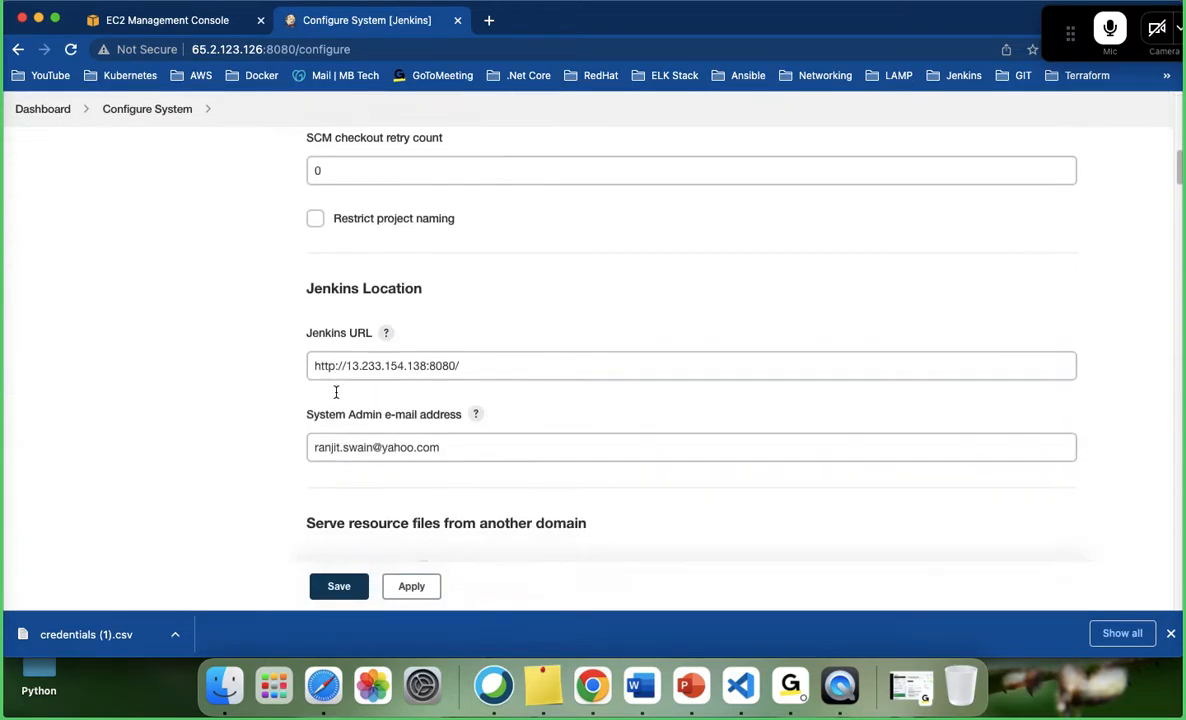
pyautogui.click(397, 344)
pyautogui.moveTo(460, 342); pyautogui.dragTo(212, 348)
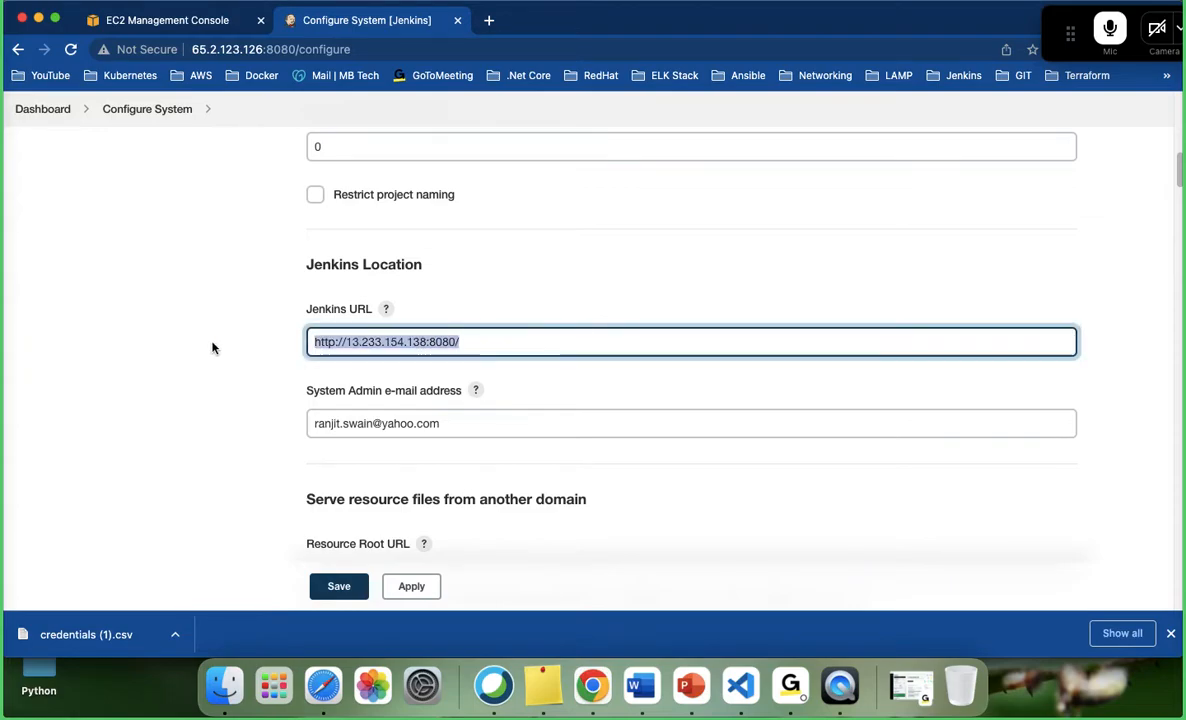
pyautogui.press('super+v')
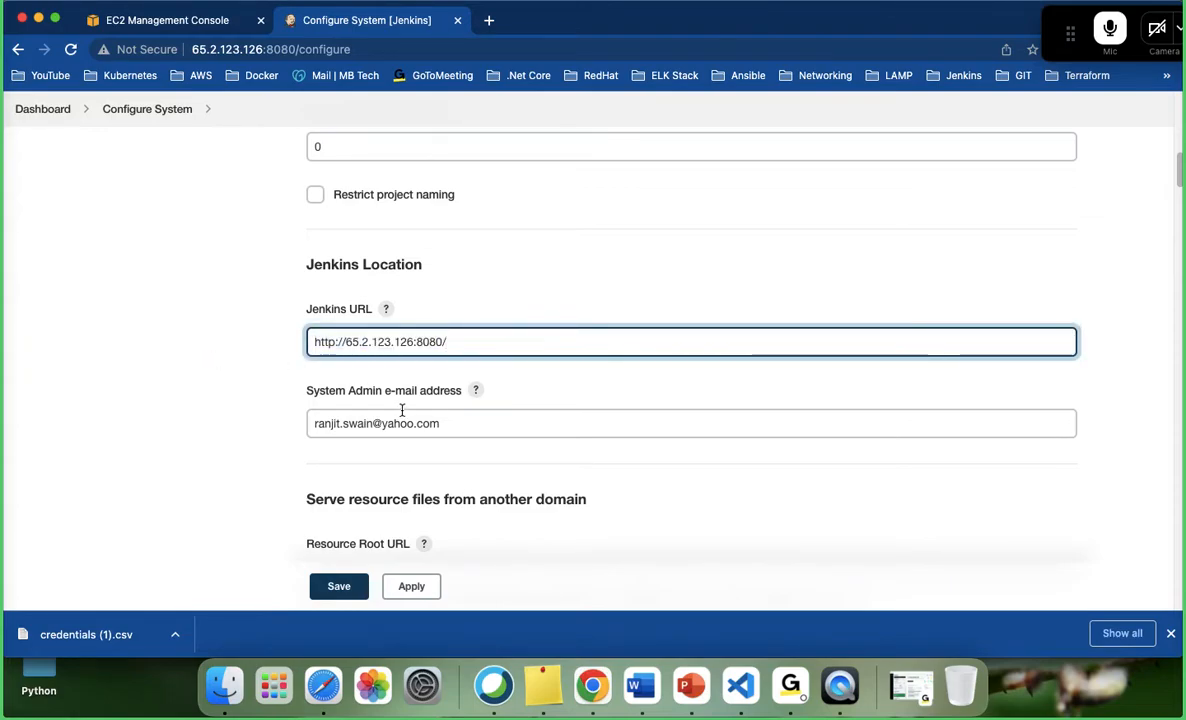
# - Replace the System Admin e-mail address with the admin's Gmail address and save the configuration
pyautogui.click(460, 423)
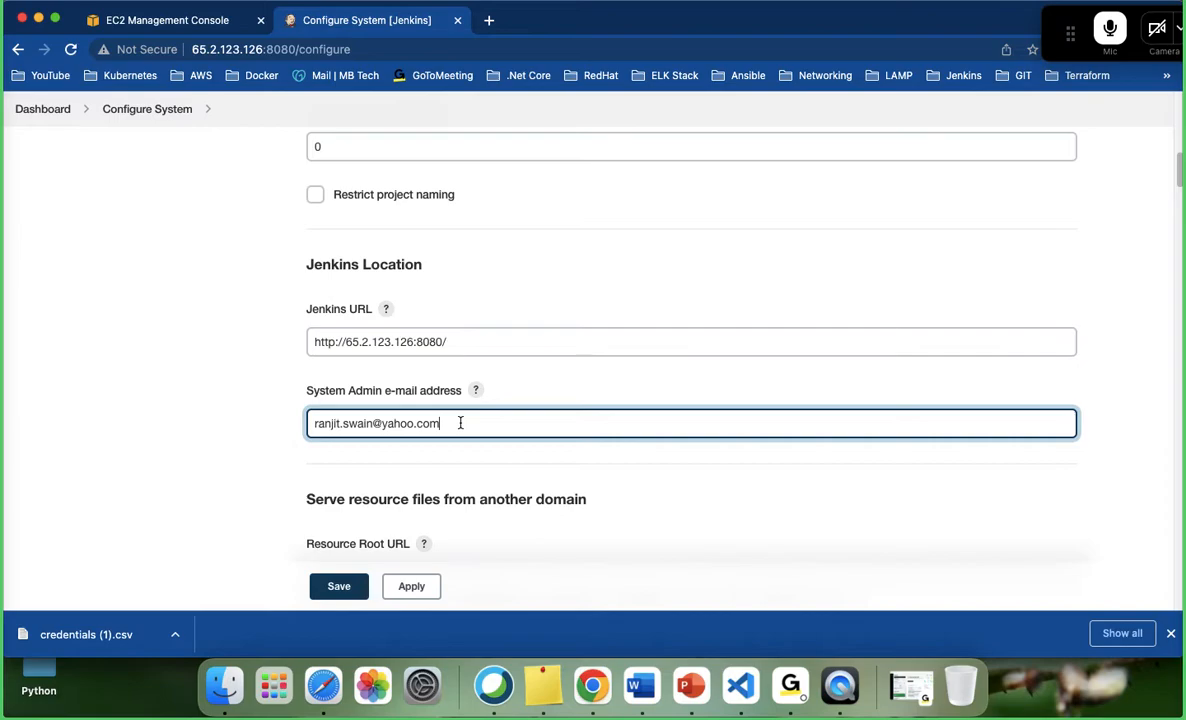
pyautogui.moveTo(460, 423); pyautogui.dragTo(3, 431)
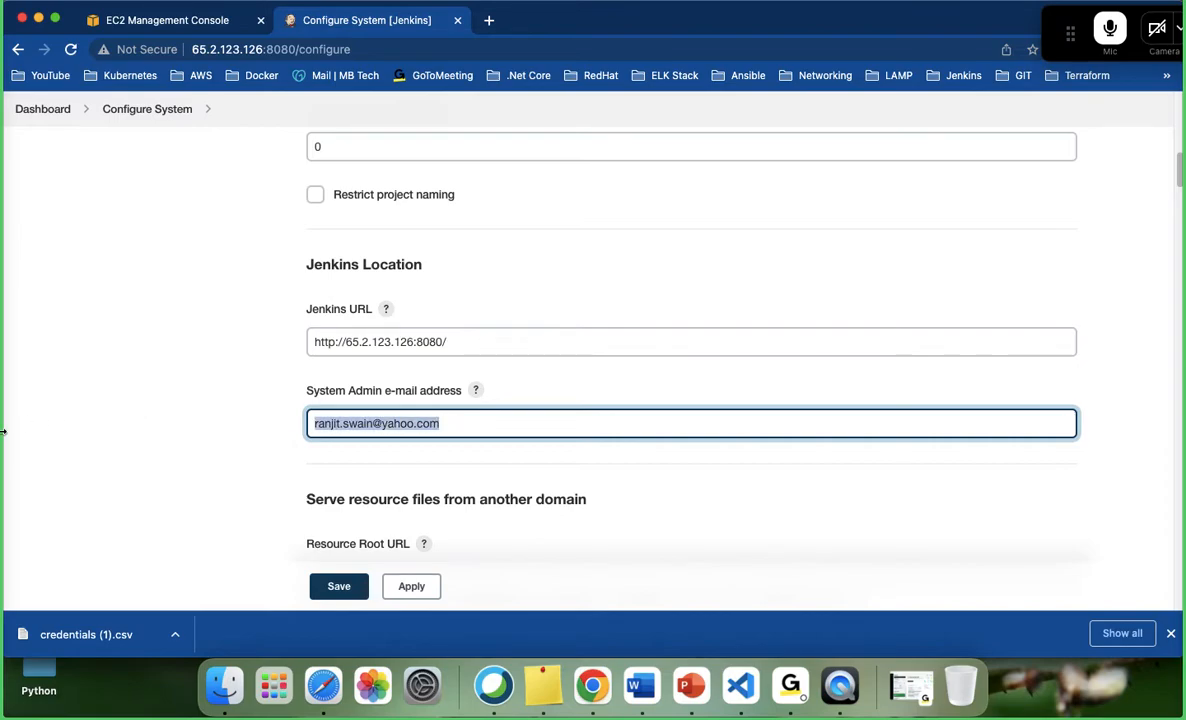
pyautogui.press('BackSpace')
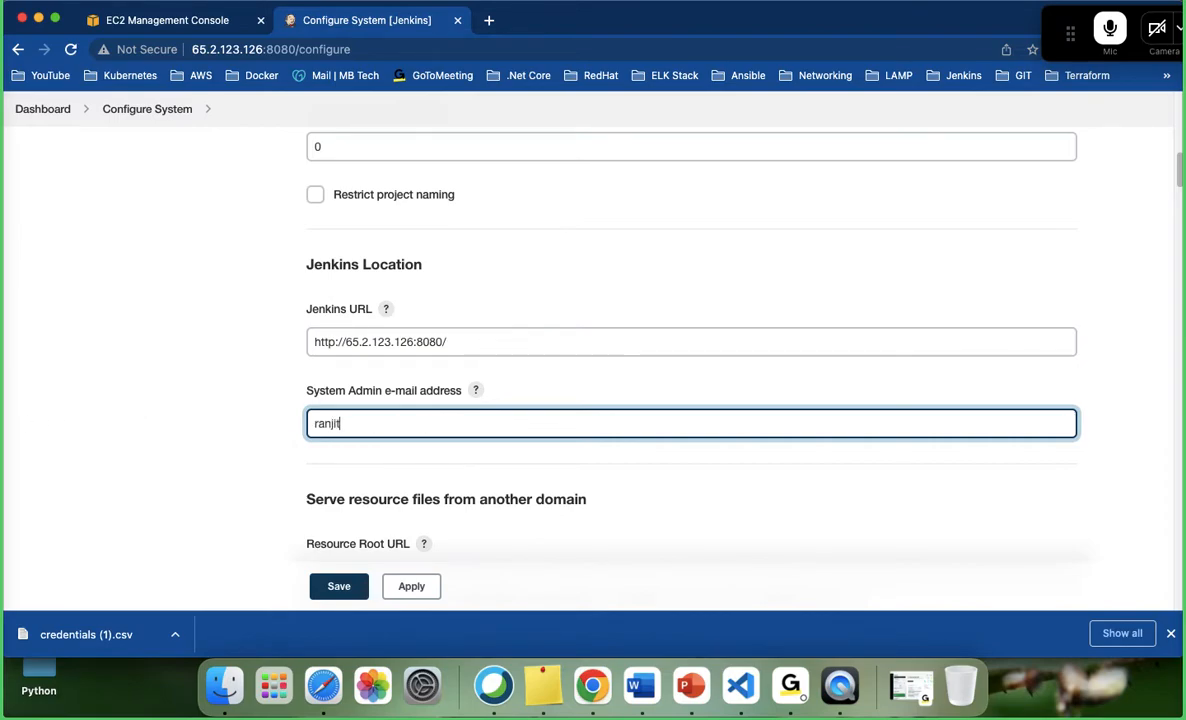
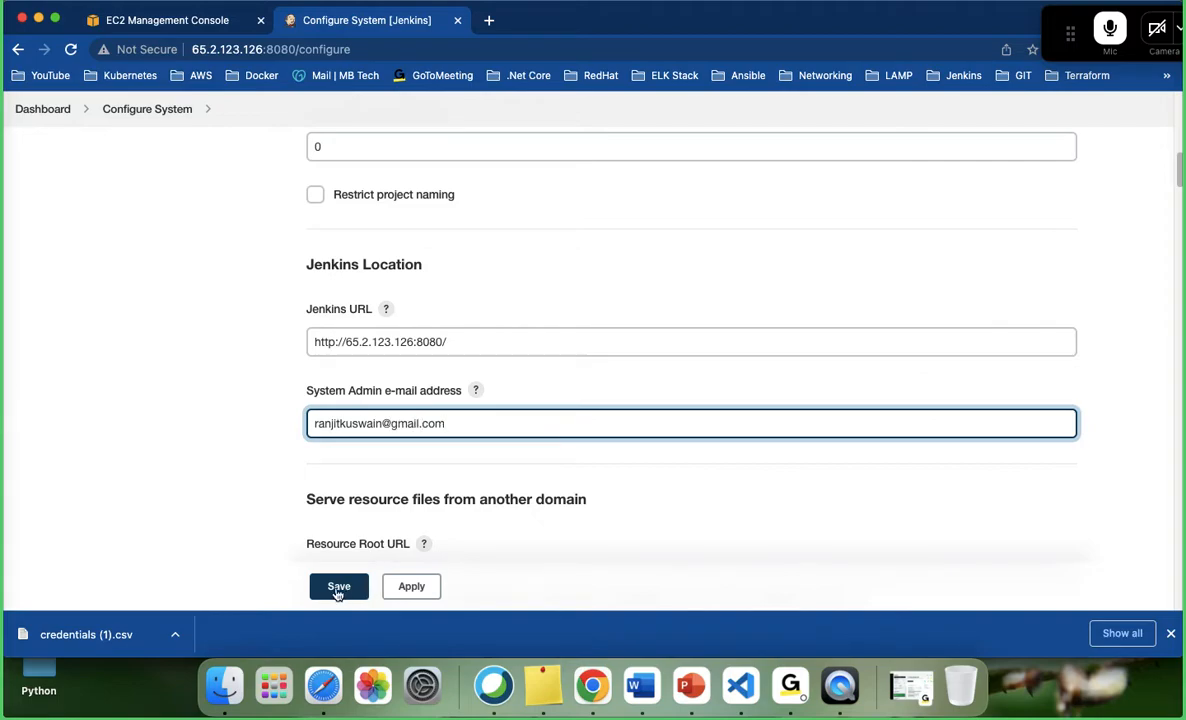
pyautogui.scroll(5, 233, 344)
pyautogui.scroll(-3, 386, 410)
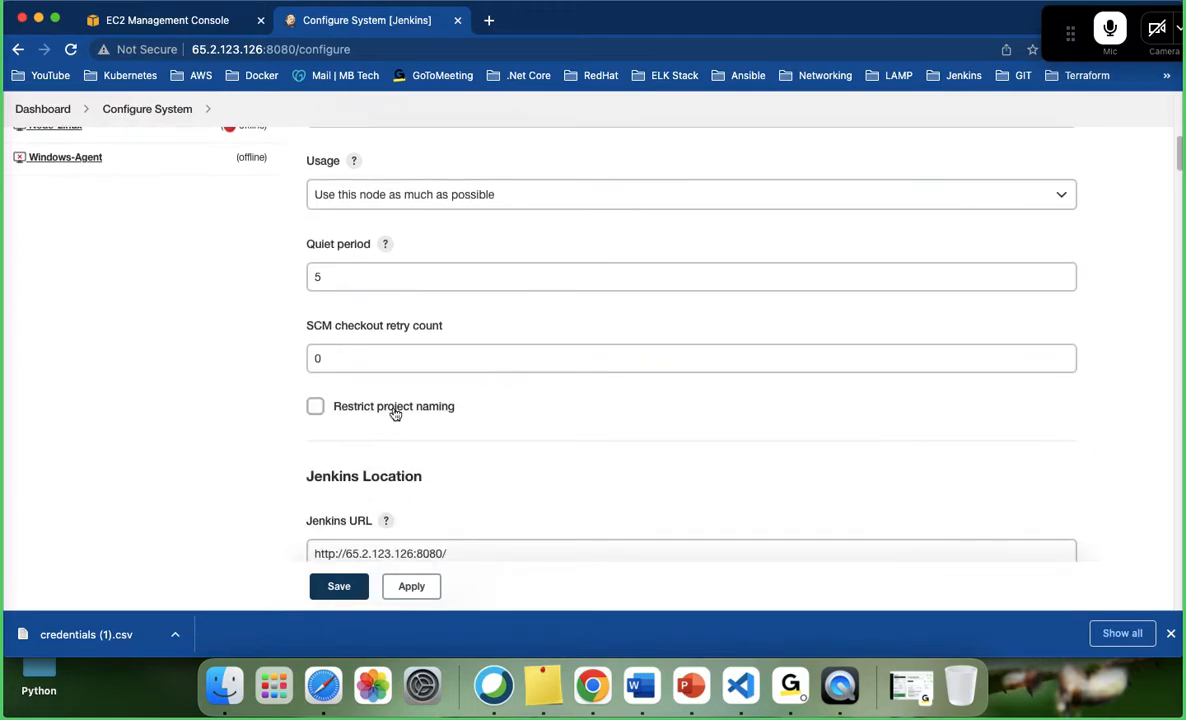
pyautogui.scroll(-2, 327, 435)
pyautogui.click(339, 588)
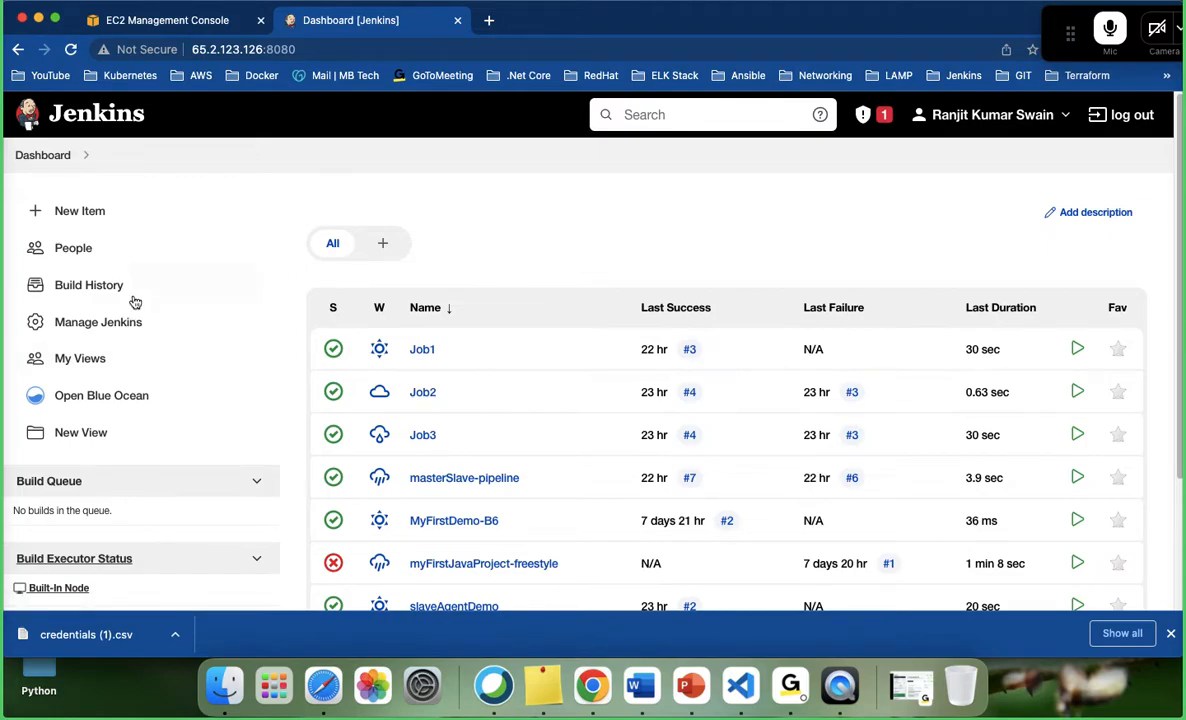
# - Filter the installed plugins by 'email' to confirm Email Extension and Mailer, and dismiss the download bar
pyautogui.click(82, 331)
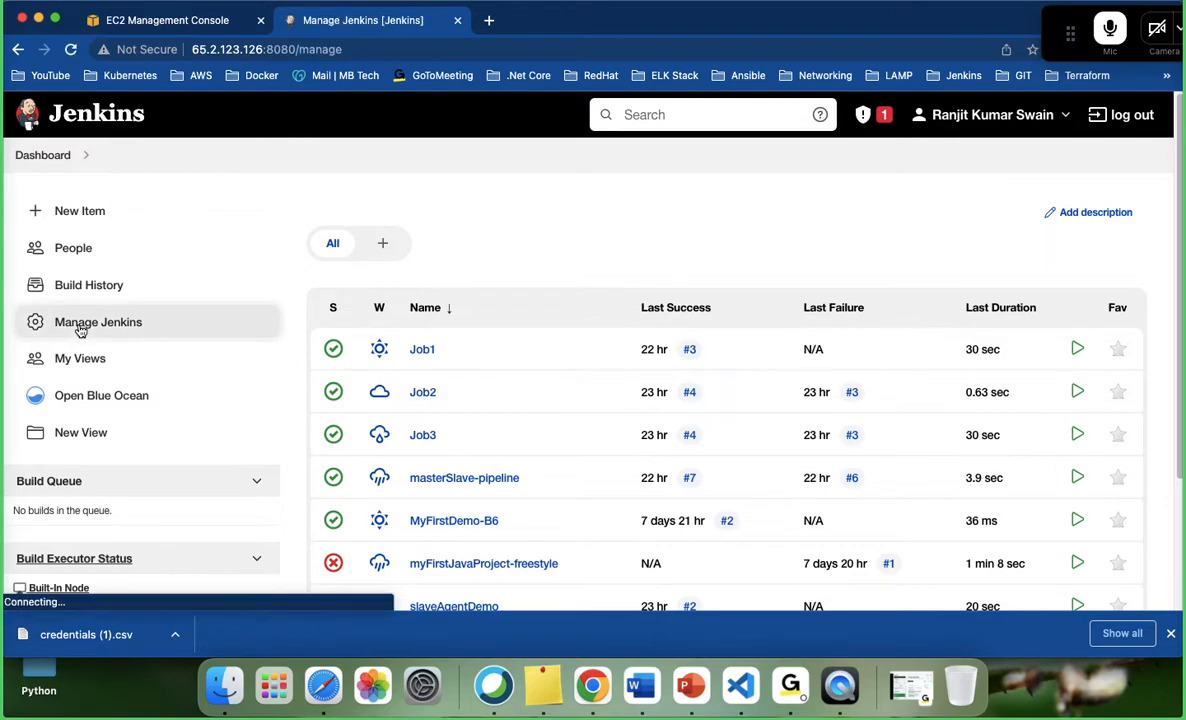
pyautogui.click(964, 431)
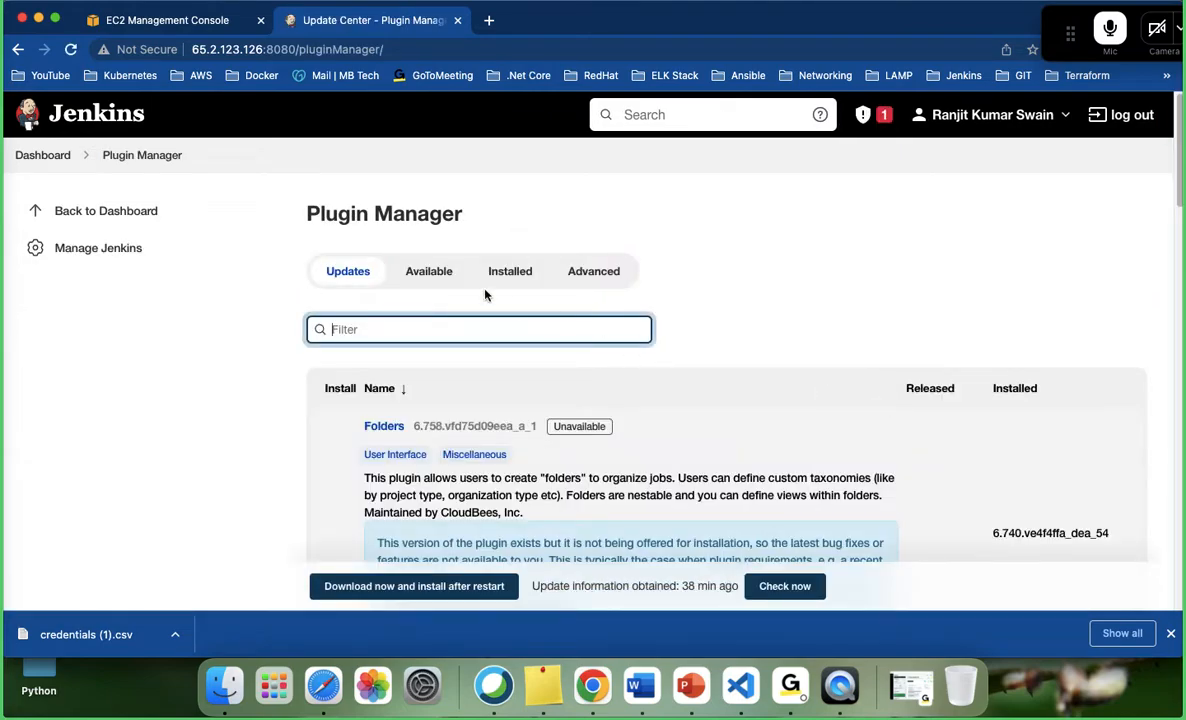
pyautogui.click(428, 277)
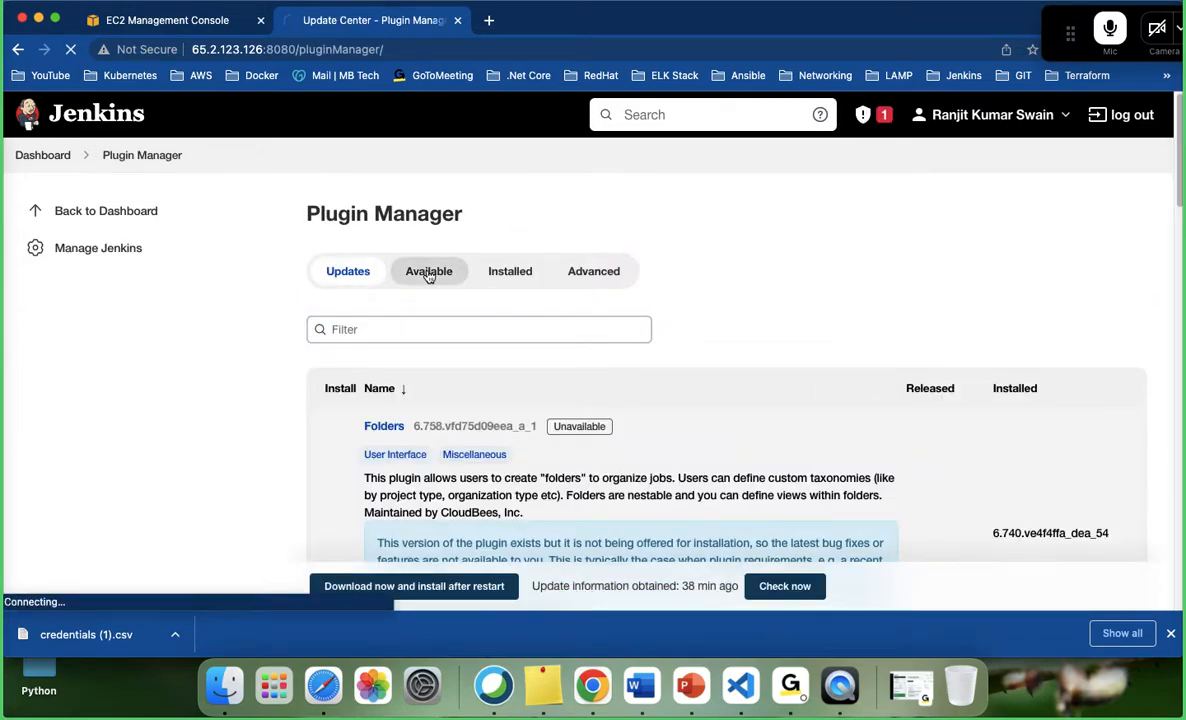
pyautogui.click(517, 276)
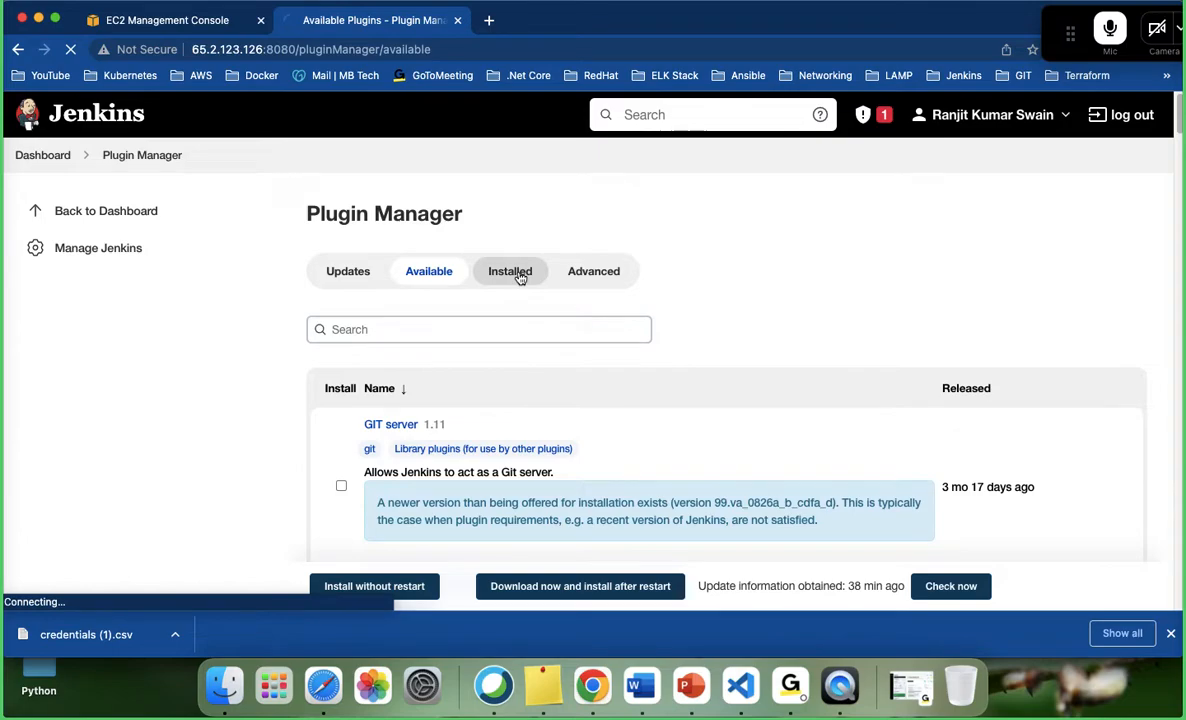
pyautogui.click(408, 329)
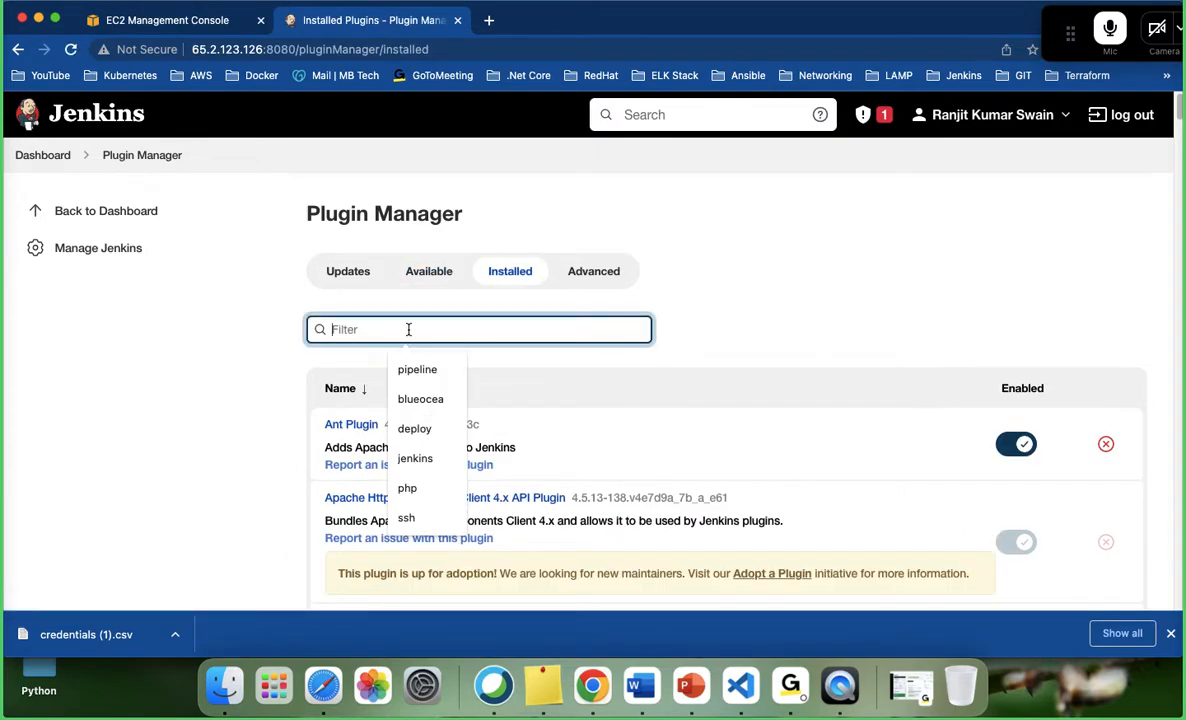
pyautogui.write('email')
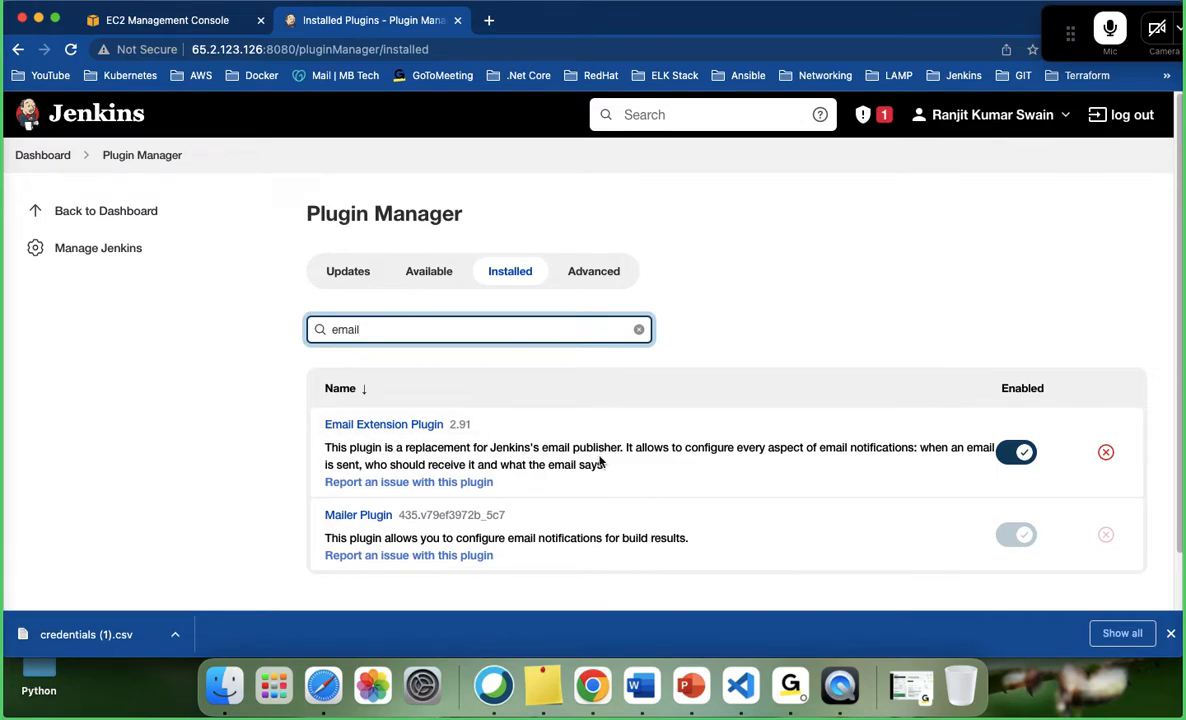
pyautogui.click(1172, 635)
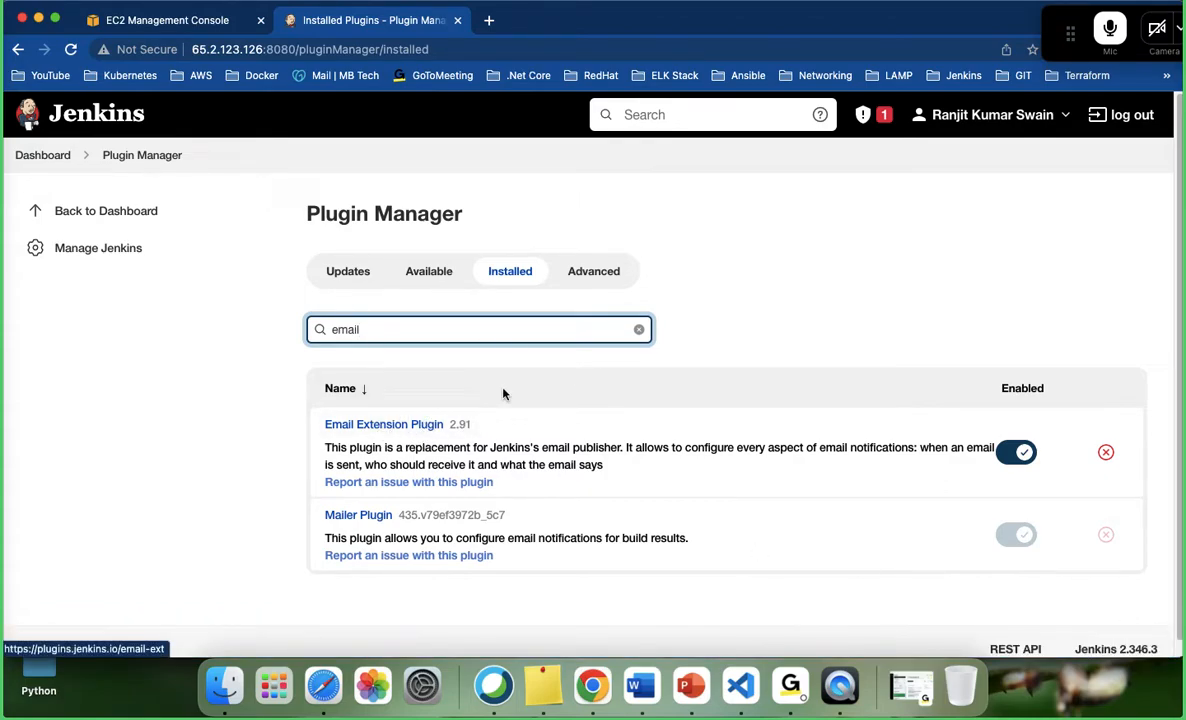
# - Reopen Configure System from the dashboard and scroll down to the E-mail Notification section
pyautogui.click(35, 160)
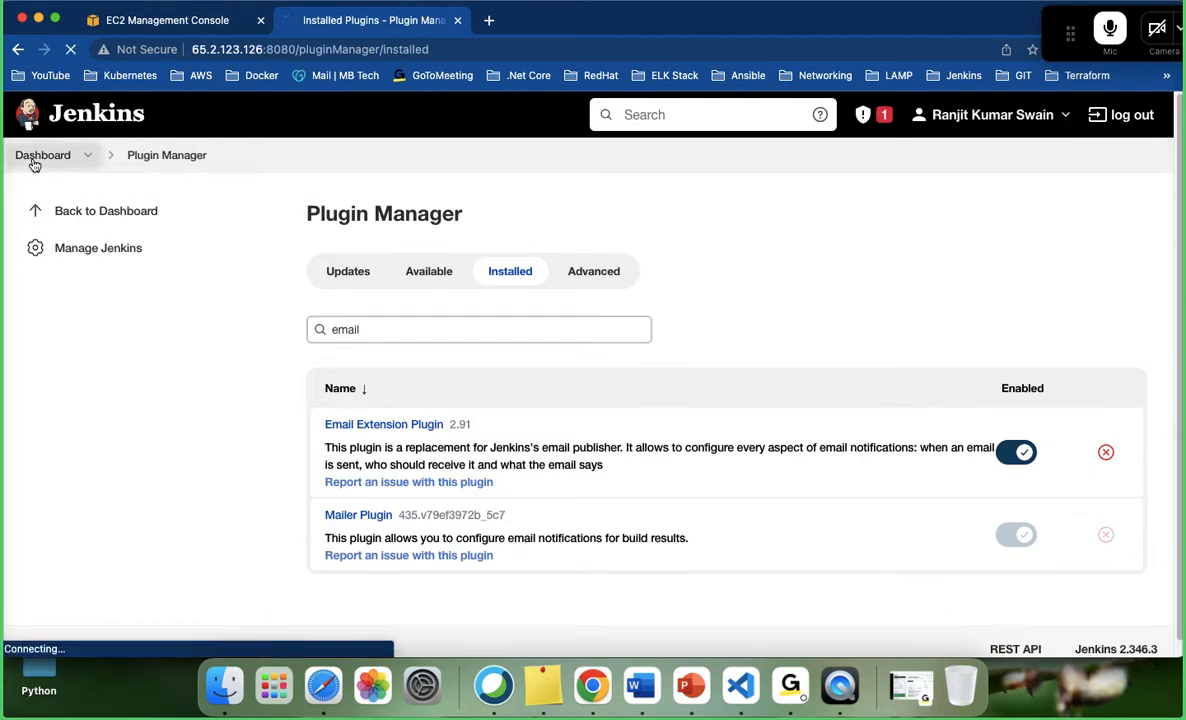
pyautogui.click(70, 326)
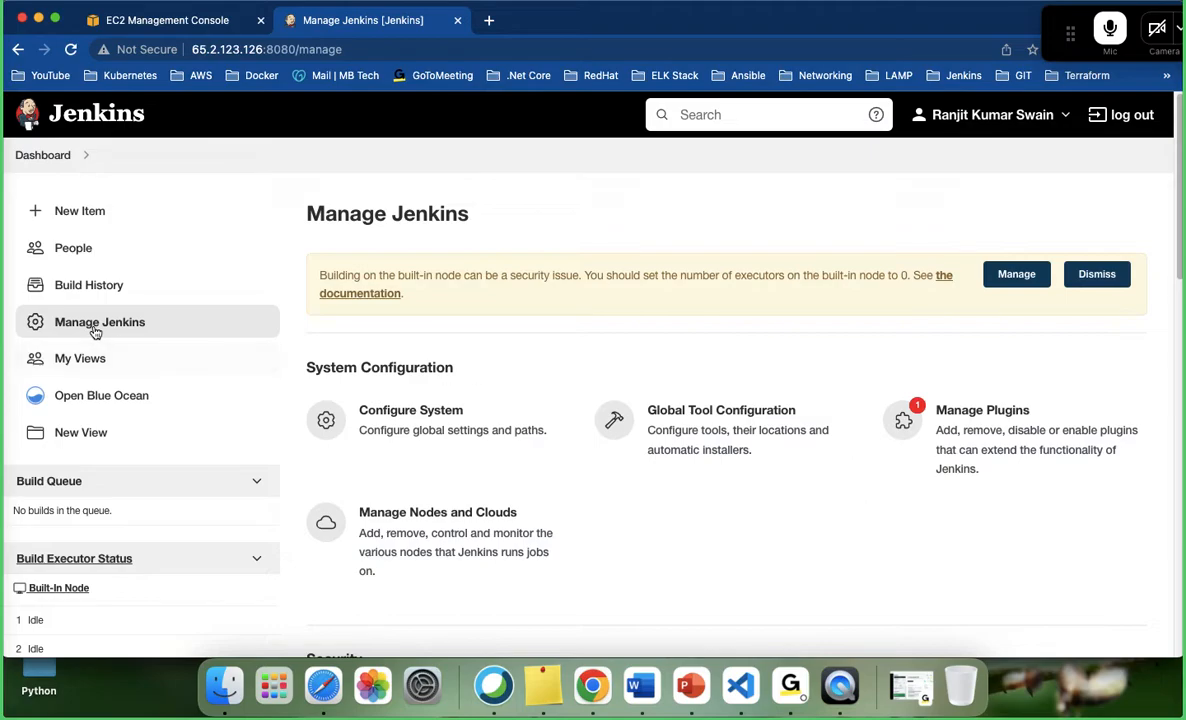
pyautogui.click(376, 421)
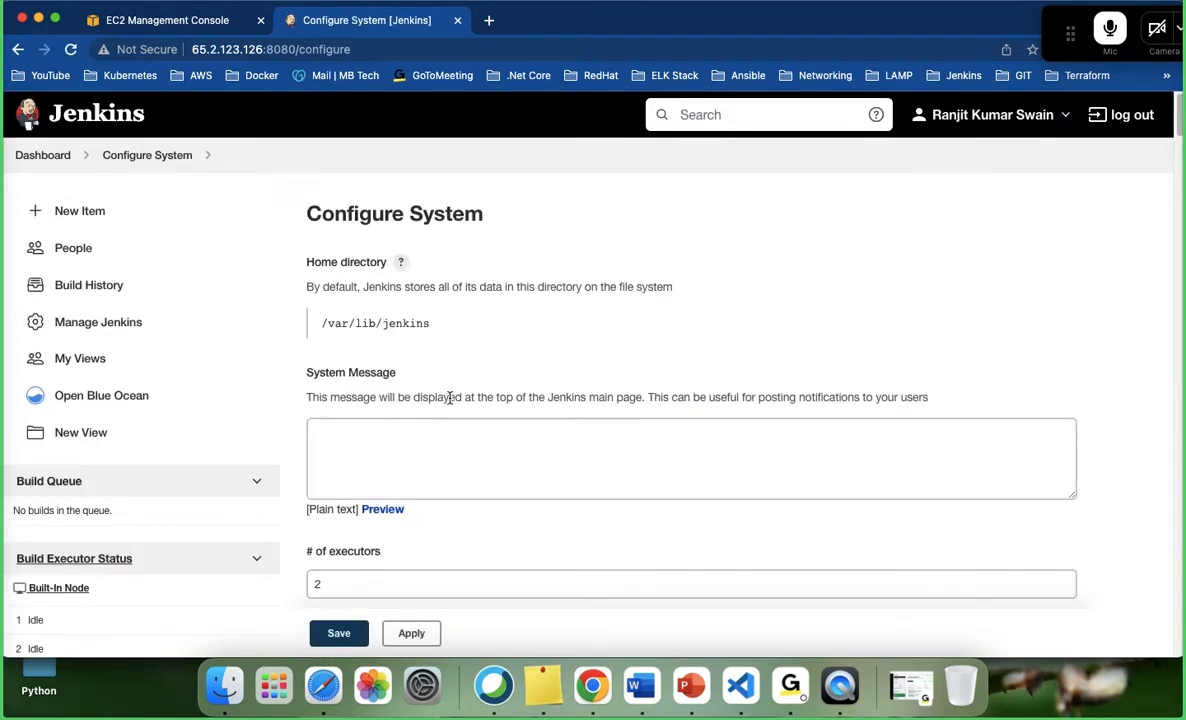
pyautogui.scroll(-3, 450, 400)
pyautogui.scroll(-6, 450, 403)
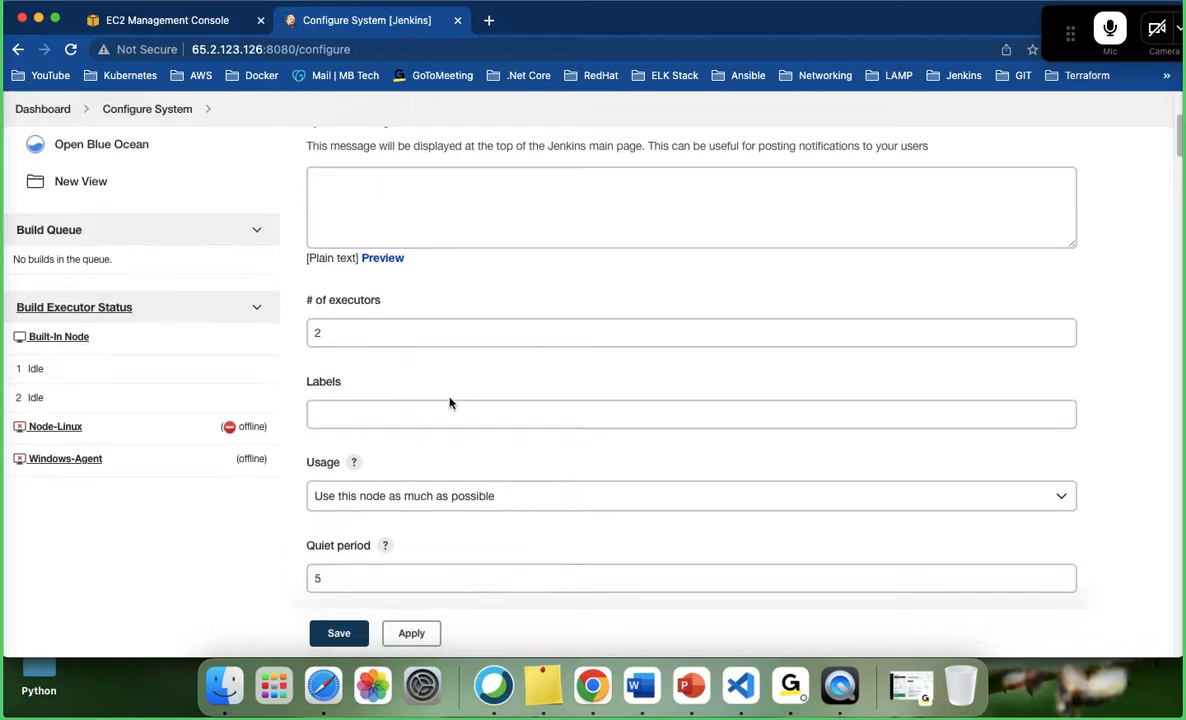
pyautogui.scroll(-8, 450, 403)
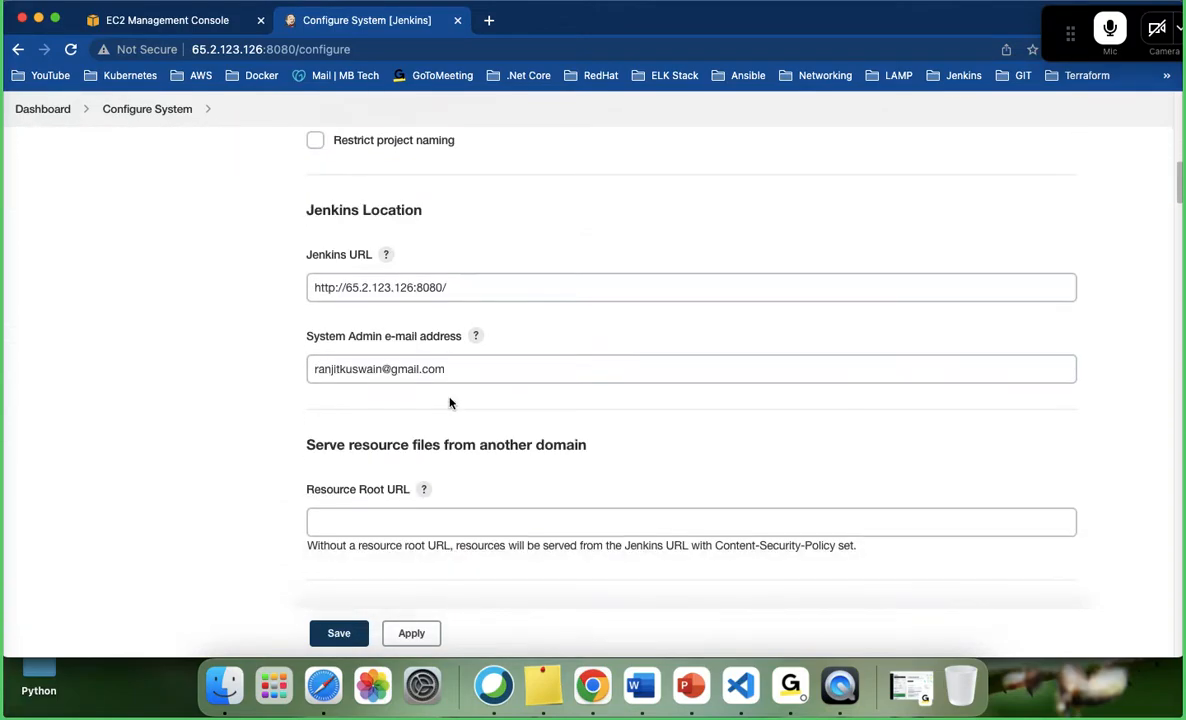
pyautogui.scroll(-3, 450, 403)
pyautogui.scroll(-11, 450, 403)
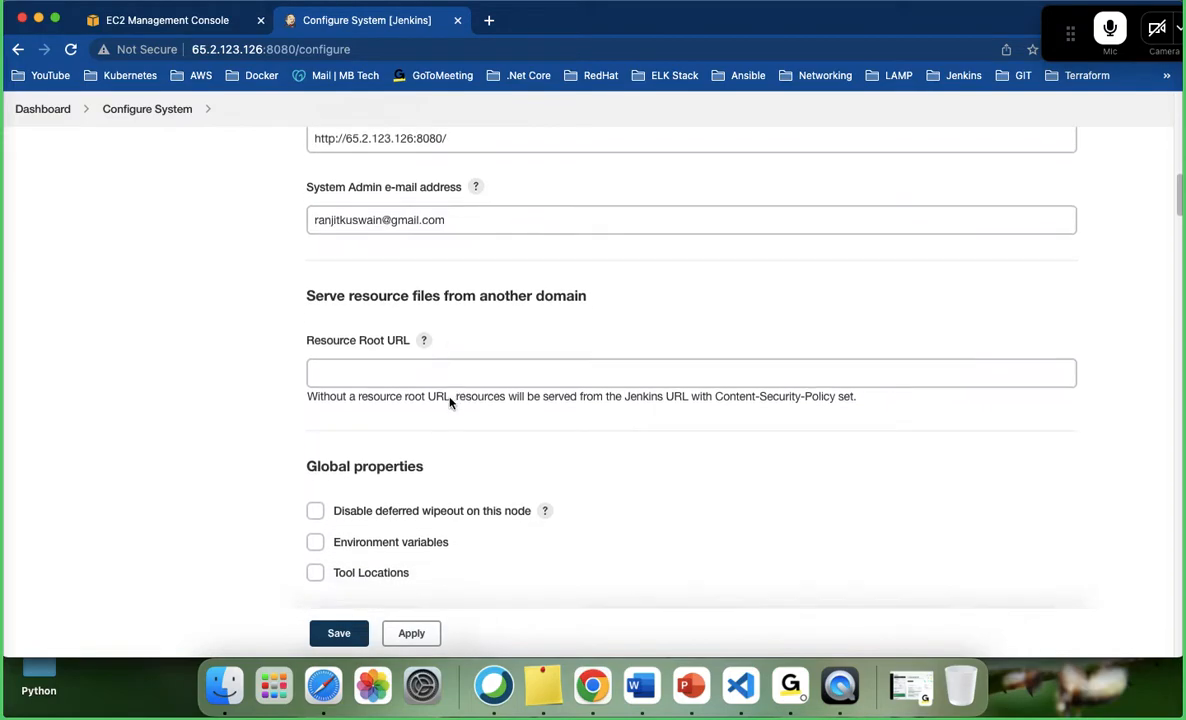
pyautogui.scroll(-15, 450, 403)
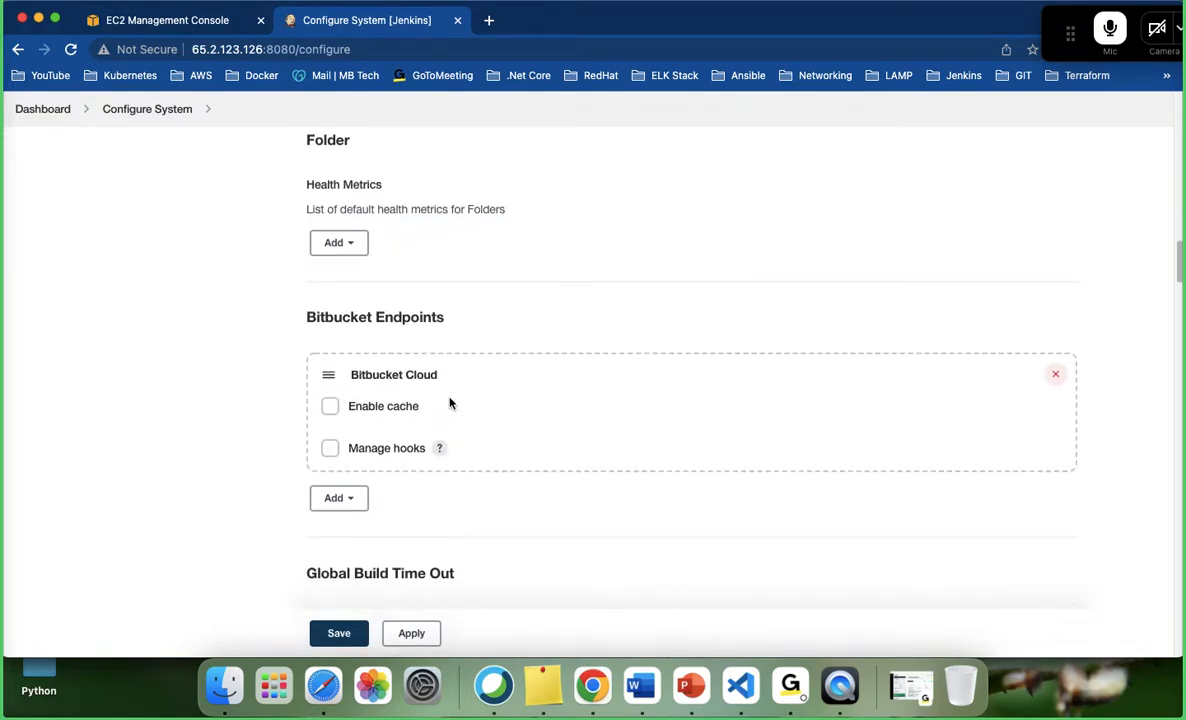
pyautogui.scroll(-14, 450, 403)
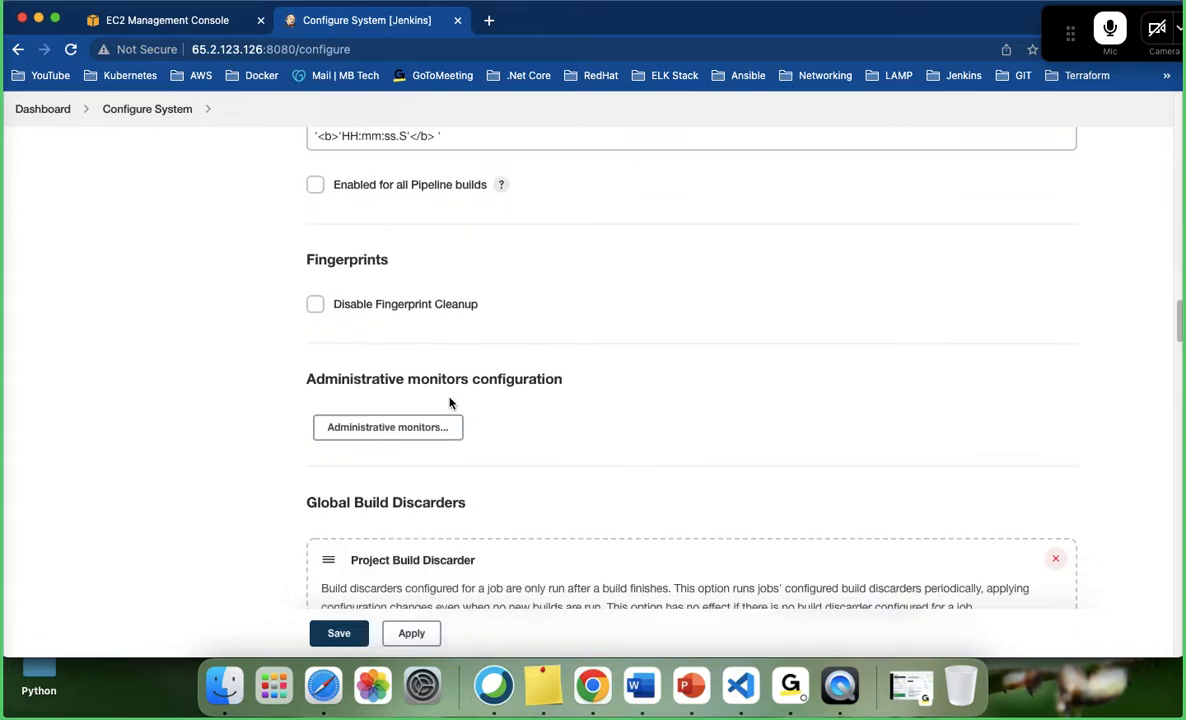
pyautogui.scroll(-20, 450, 403)
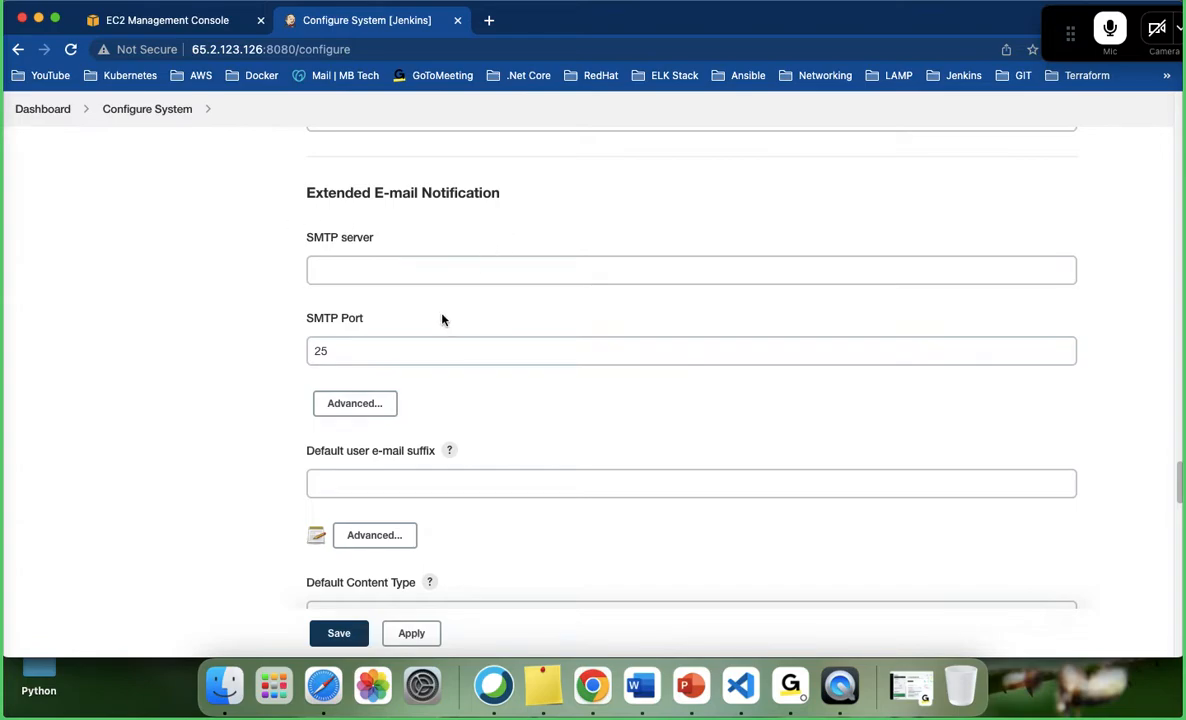
pyautogui.scroll(-15, 442, 352)
pyautogui.scroll(-20, 443, 355)
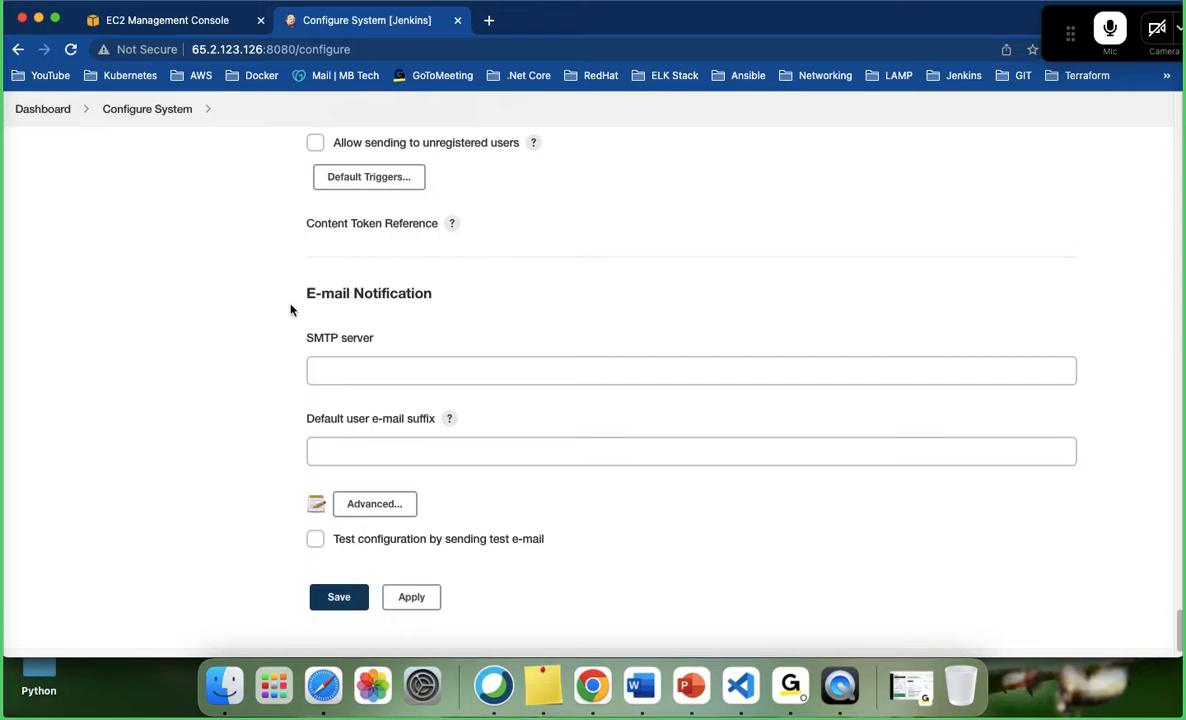
pyautogui.scroll(-1, 479, 327)
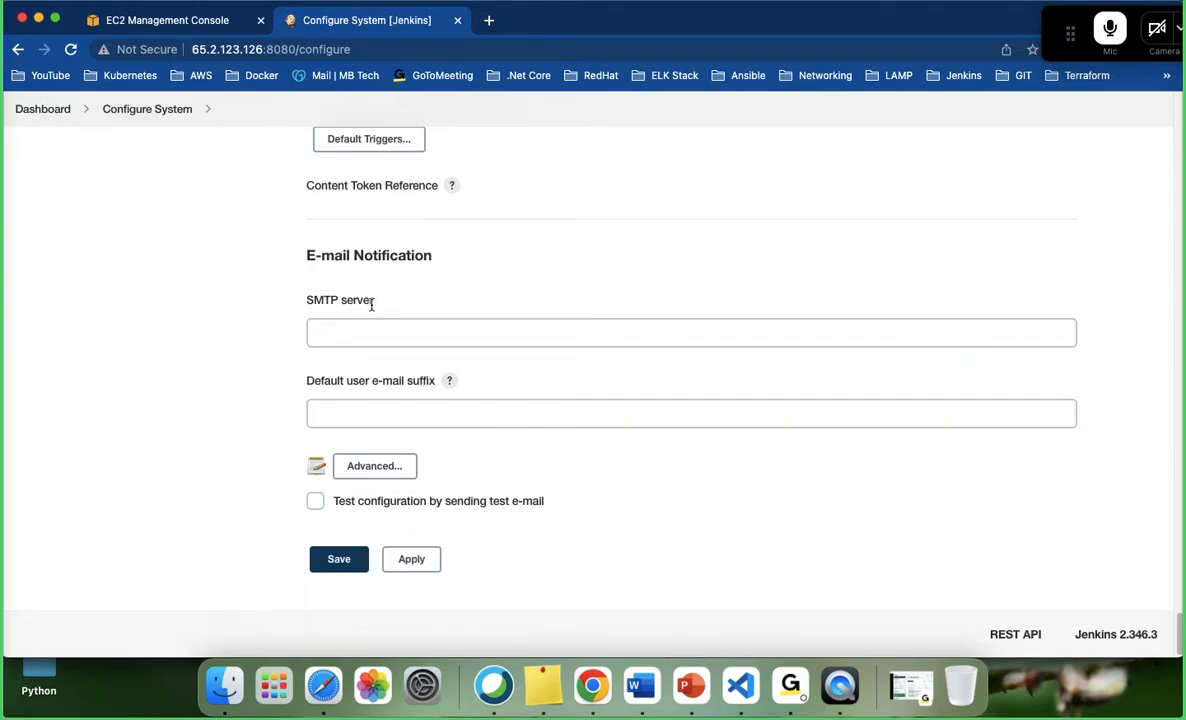
pyautogui.moveTo(371, 302); pyautogui.dragTo(300, 296)
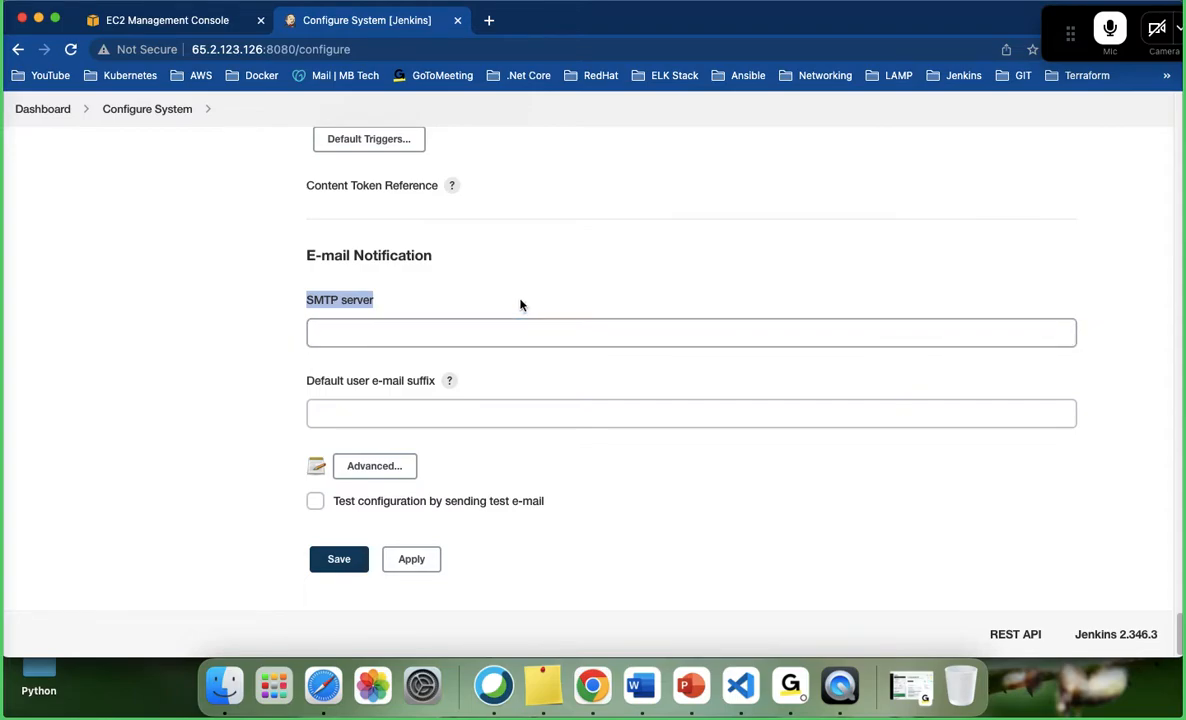
pyautogui.moveTo(1070, 35); pyautogui.dragTo(893, 36)
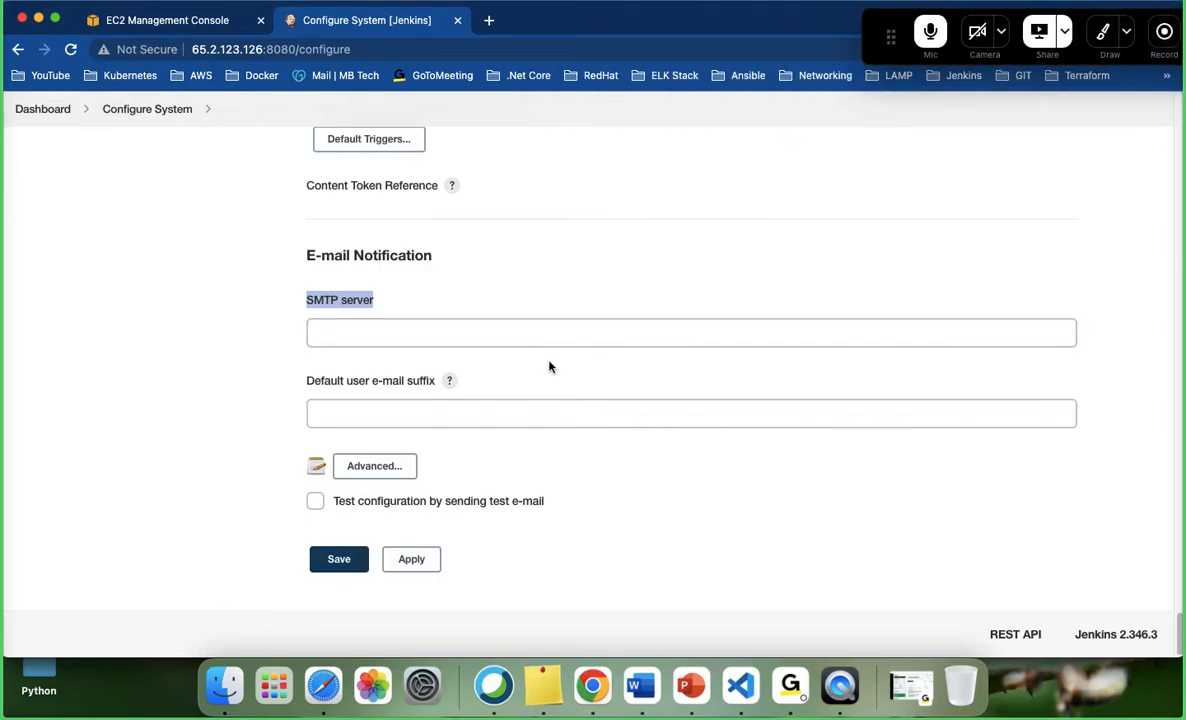
pyautogui.click(437, 297)
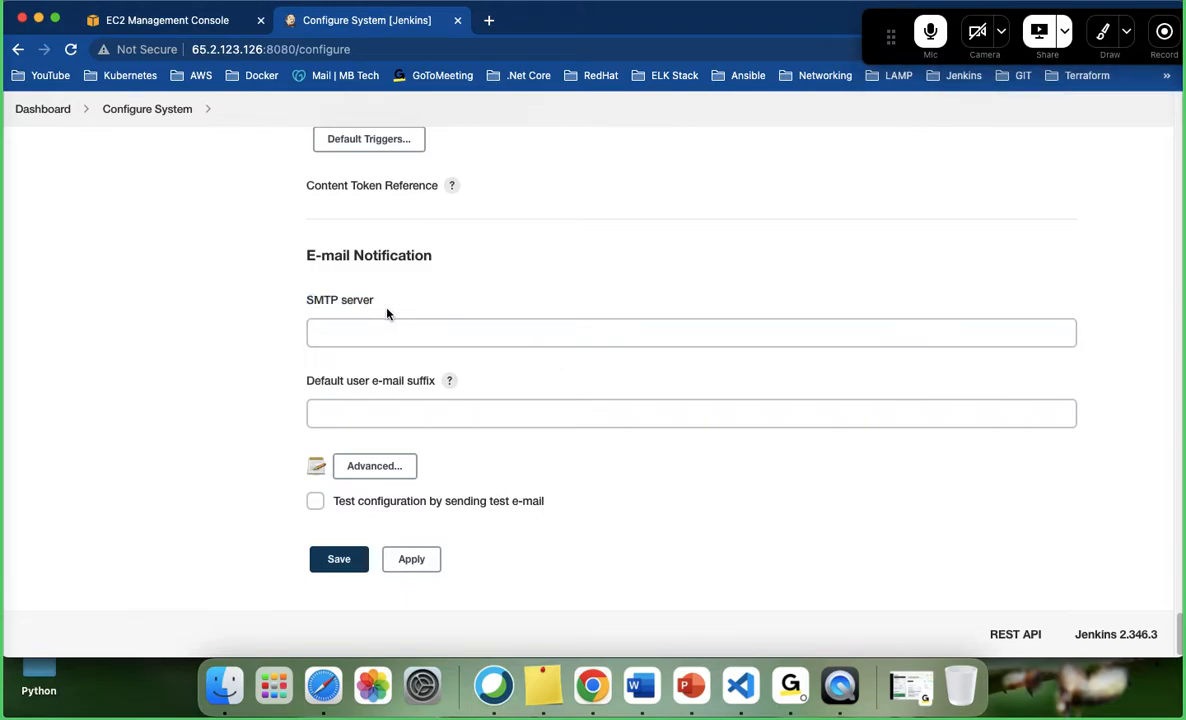
pyautogui.moveTo(307, 300); pyautogui.dragTo(368, 300)
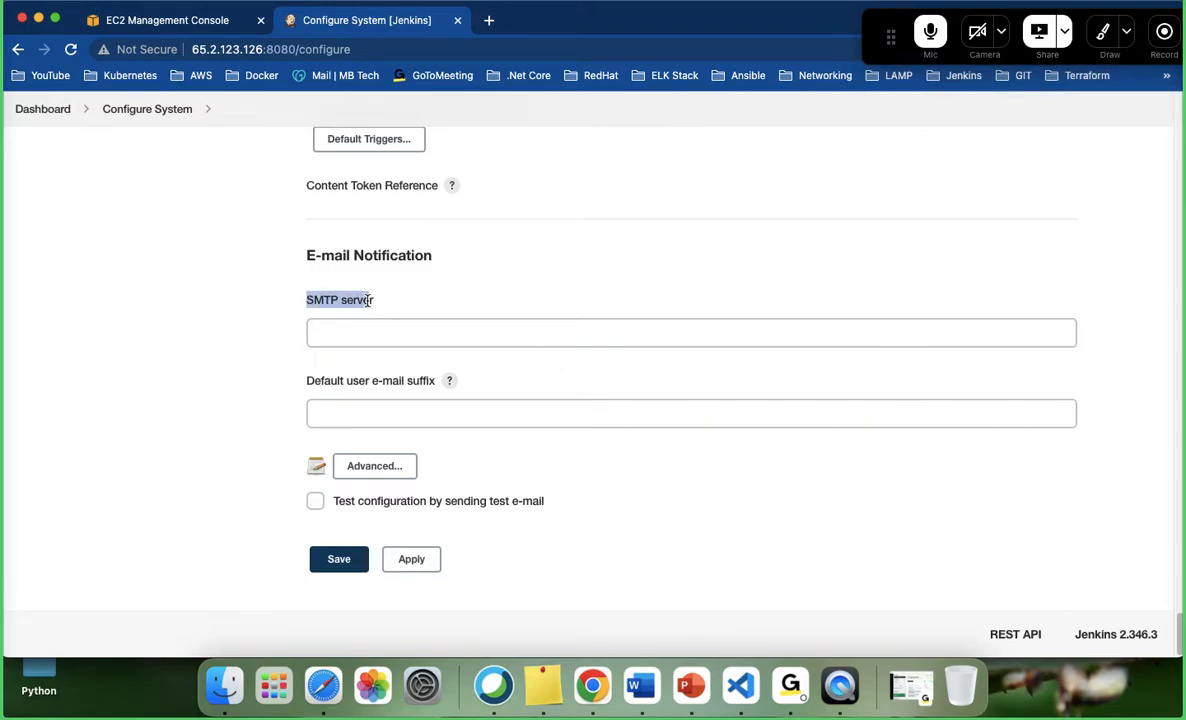
# - Search 'ses' in the AWS console and open Amazon Simple Email Service
pyautogui.click(181, 22)
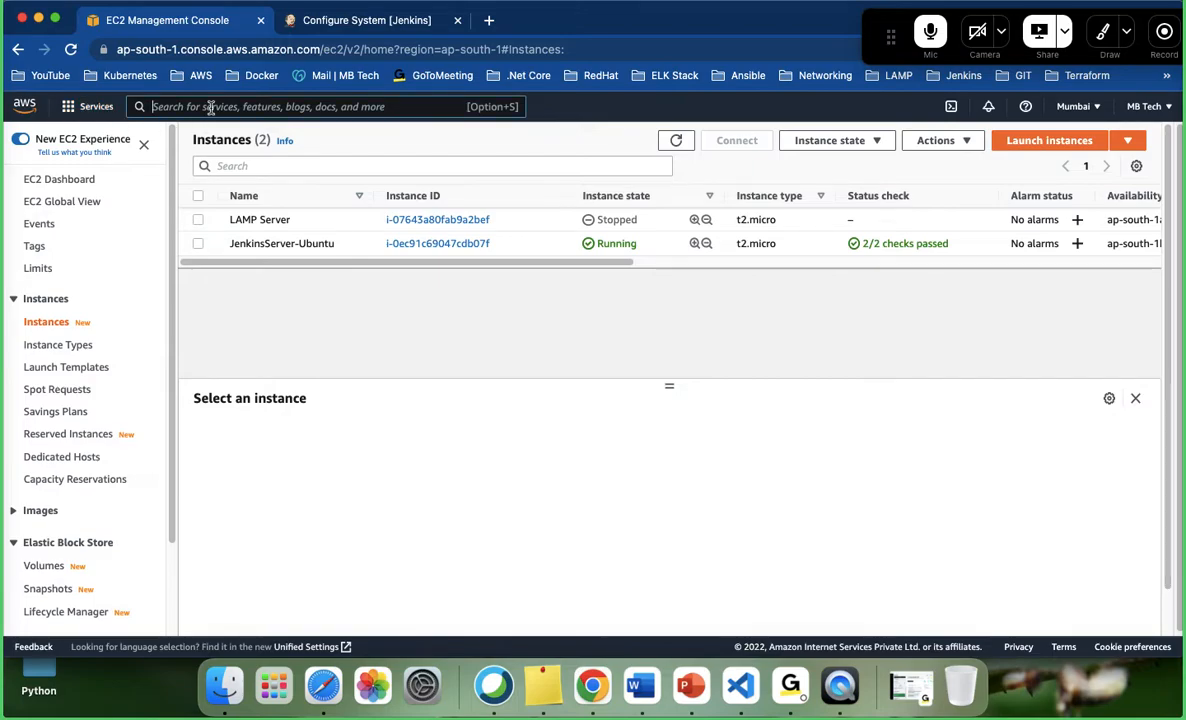
pyautogui.write('ses')
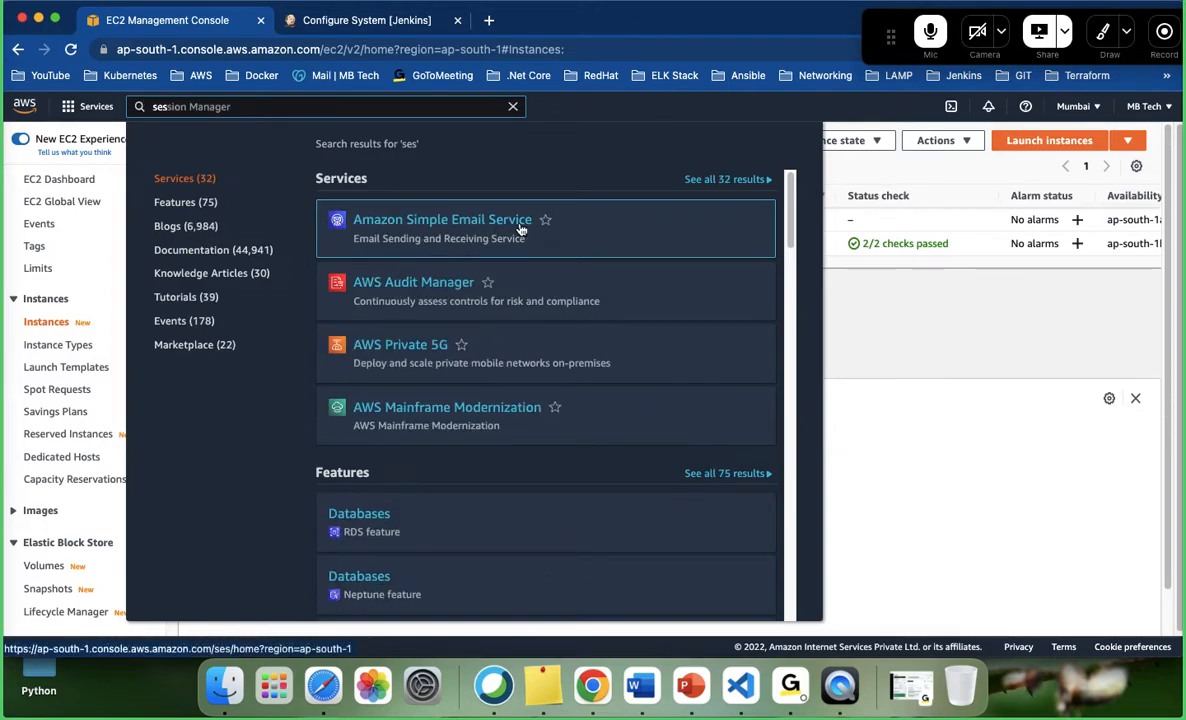
pyautogui.click(474, 226)
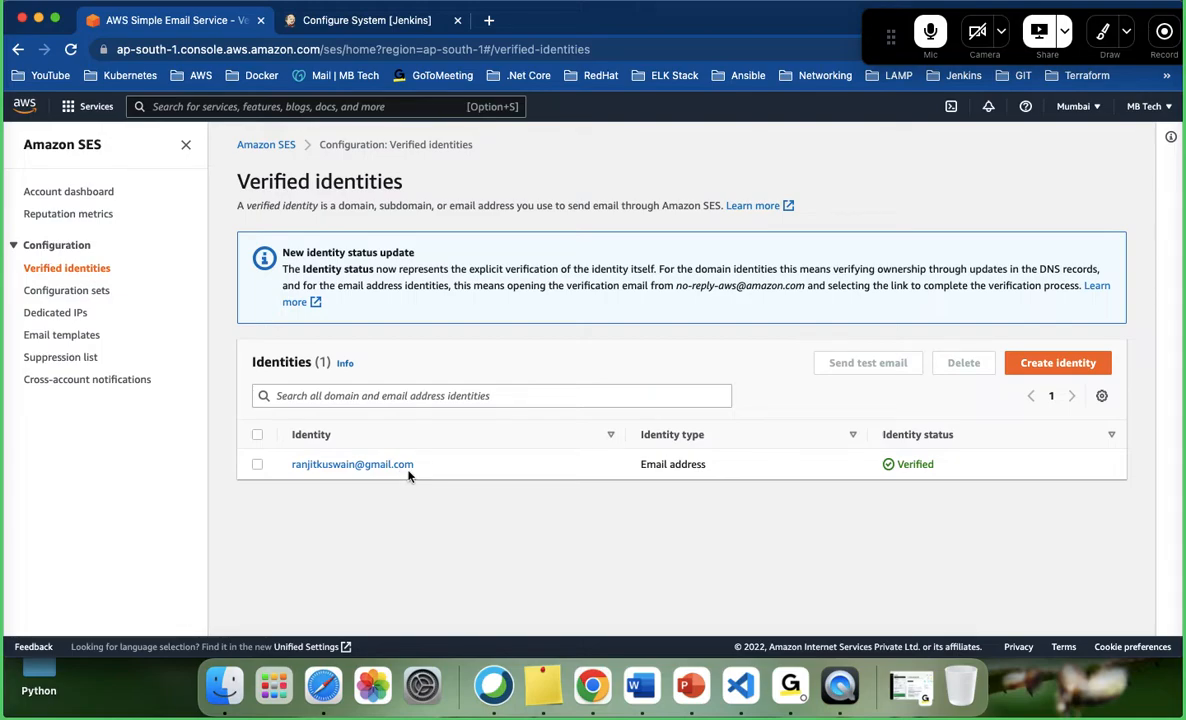
# - Create an SES email-address identity for the Gmail address and confirm it shows Verification pending
pyautogui.click(1070, 368)
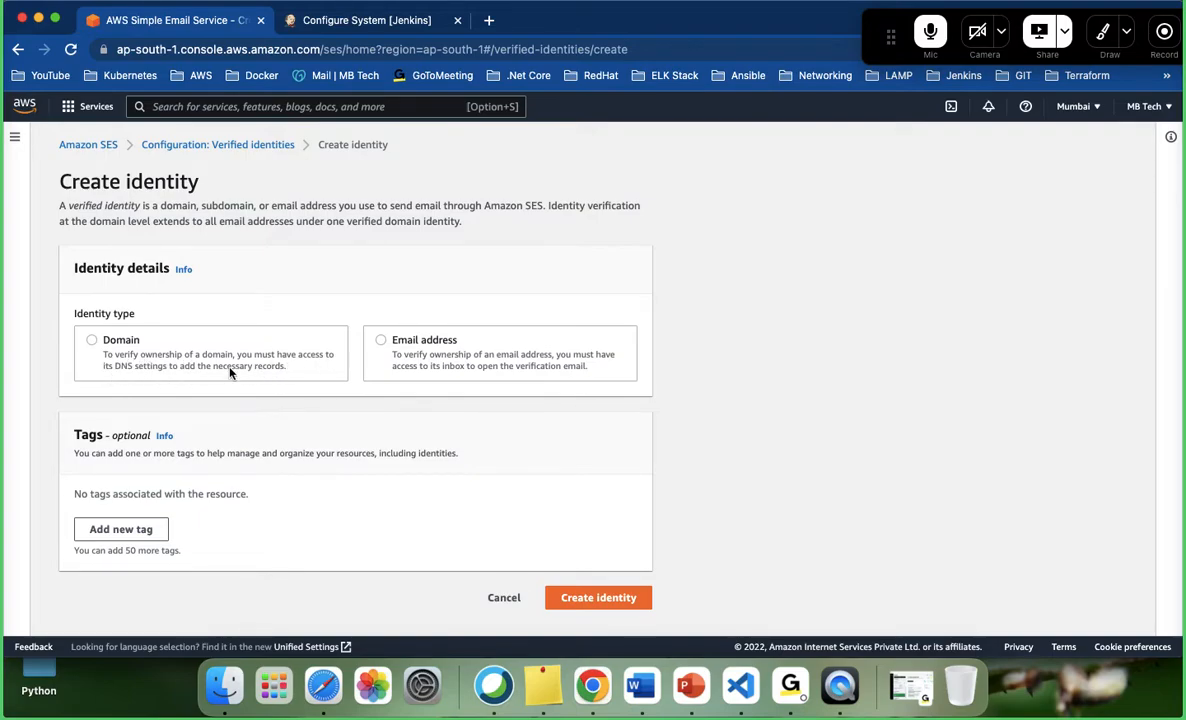
pyautogui.click(387, 346)
pyautogui.click(149, 428)
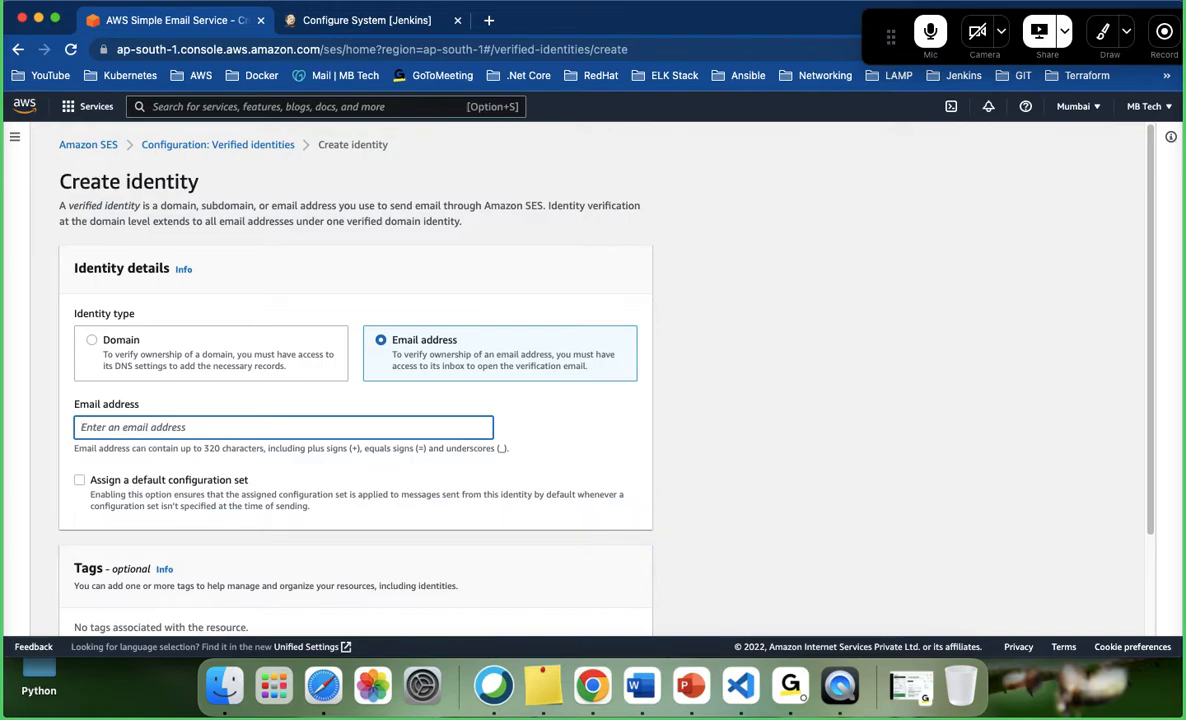
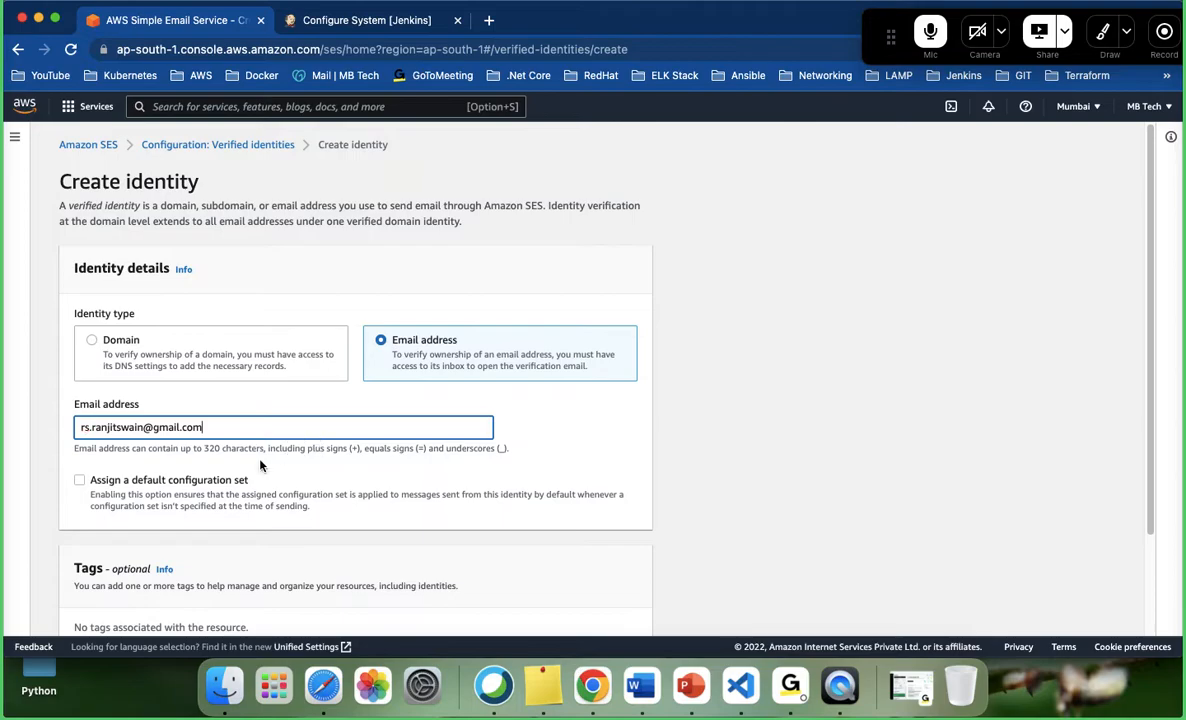
pyautogui.scroll(-5, 199, 430)
pyautogui.scroll(-2, 217, 471)
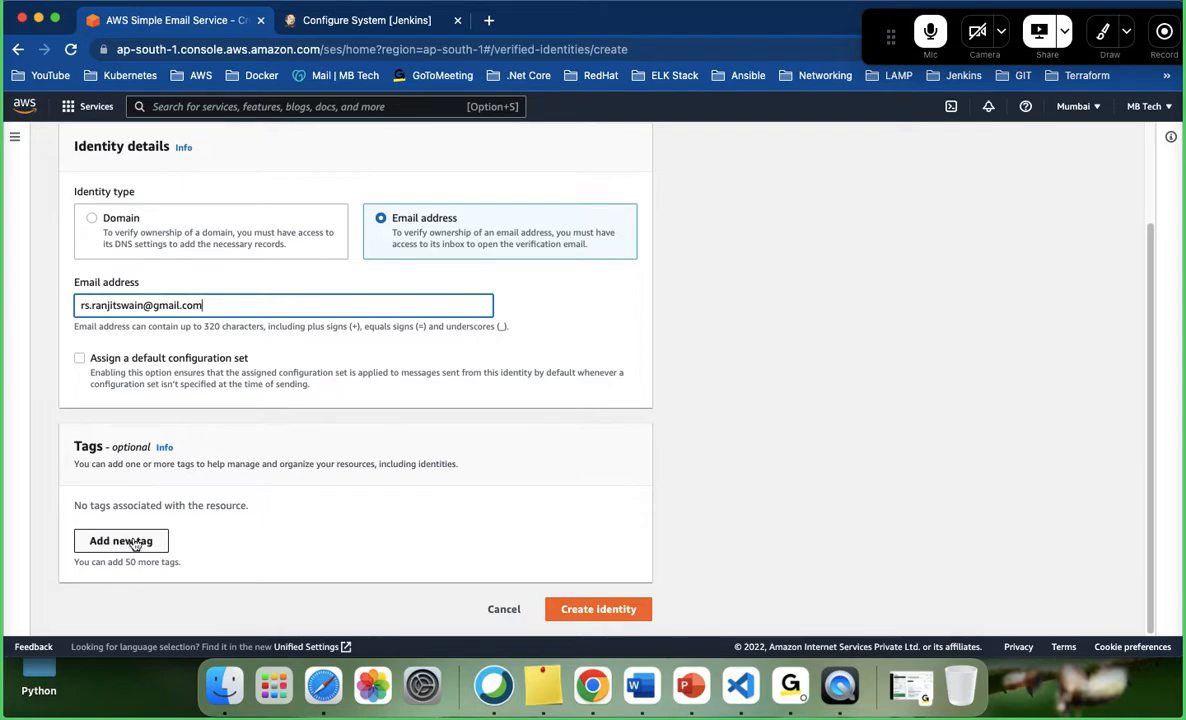
pyautogui.click(598, 609)
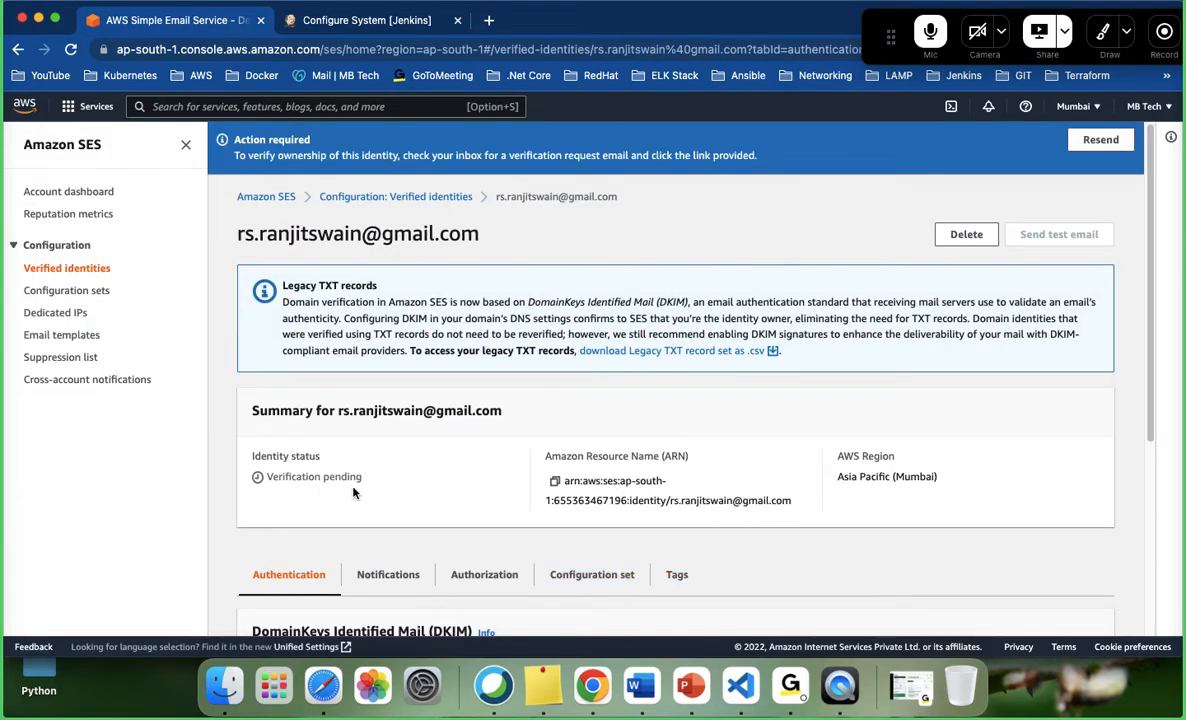
pyautogui.moveTo(365, 481); pyautogui.dragTo(267, 479)
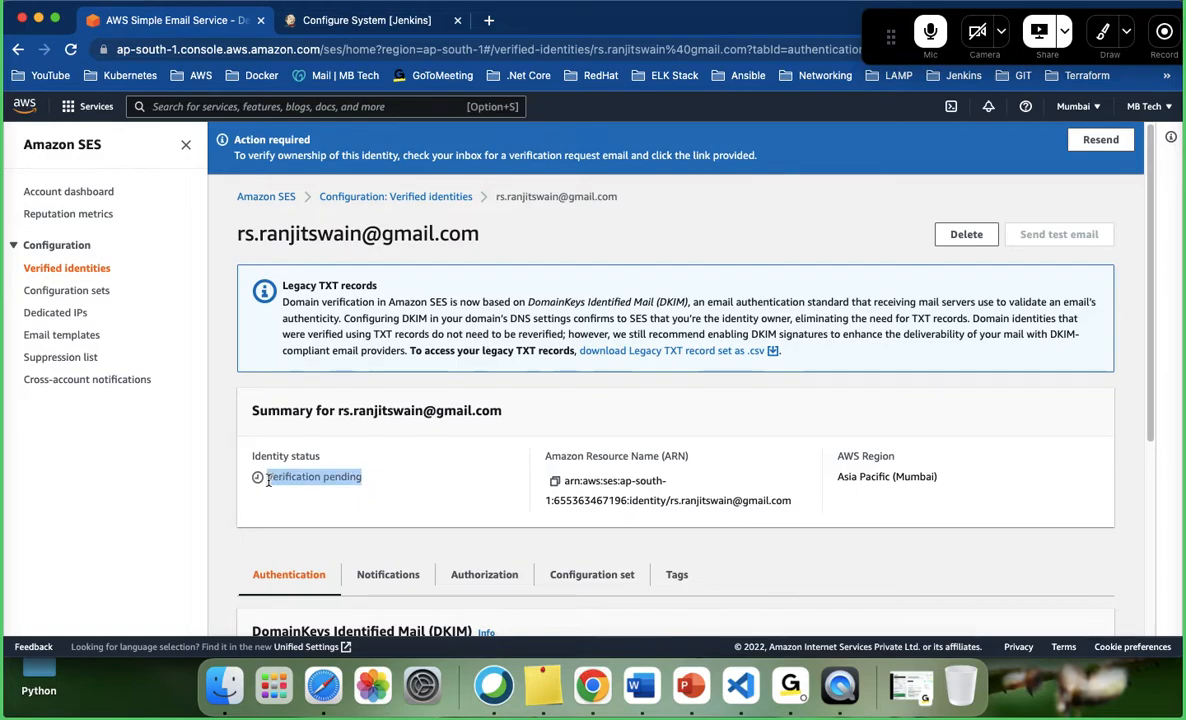
pyautogui.click(489, 20)
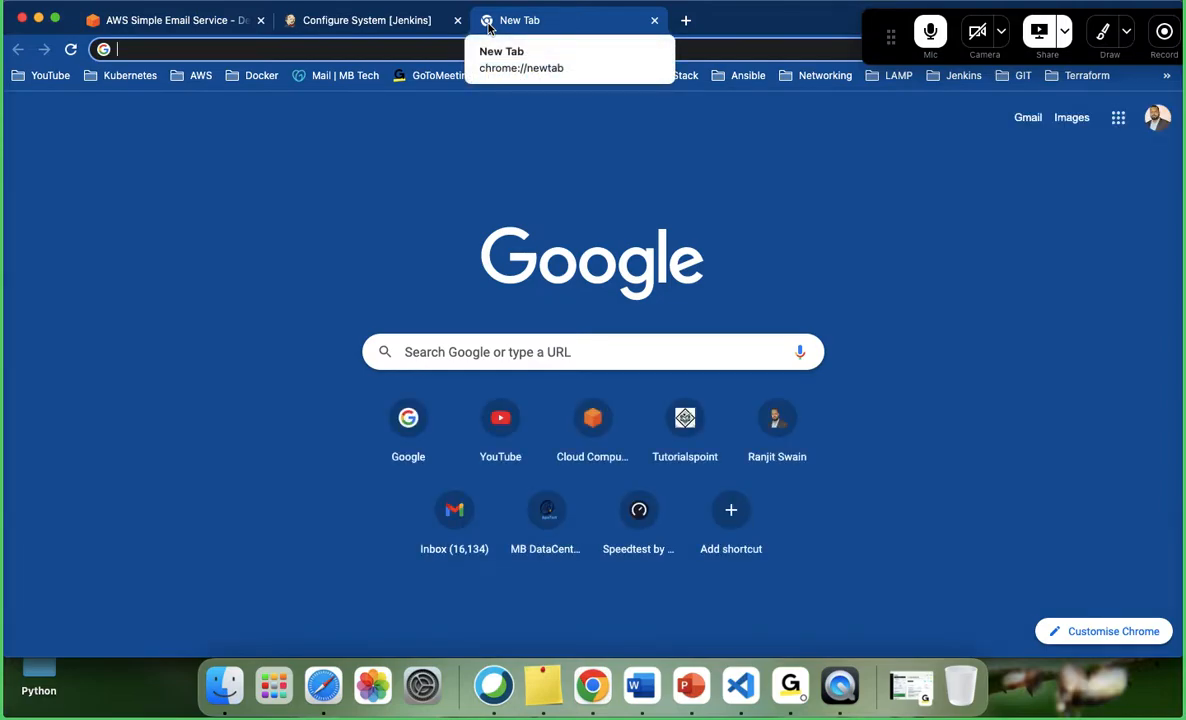
# - Load Gmail and sign out of the current Google account
pyautogui.write('gmail')
pyautogui.press('Return')
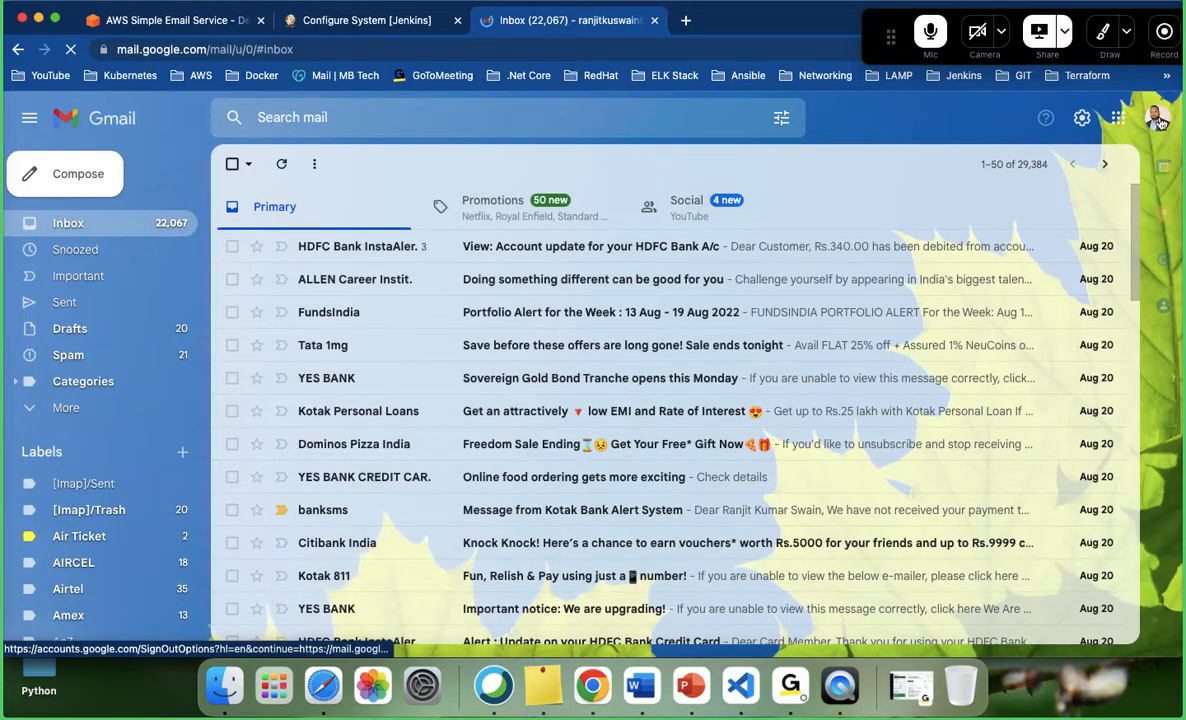
pyautogui.click(1158, 118)
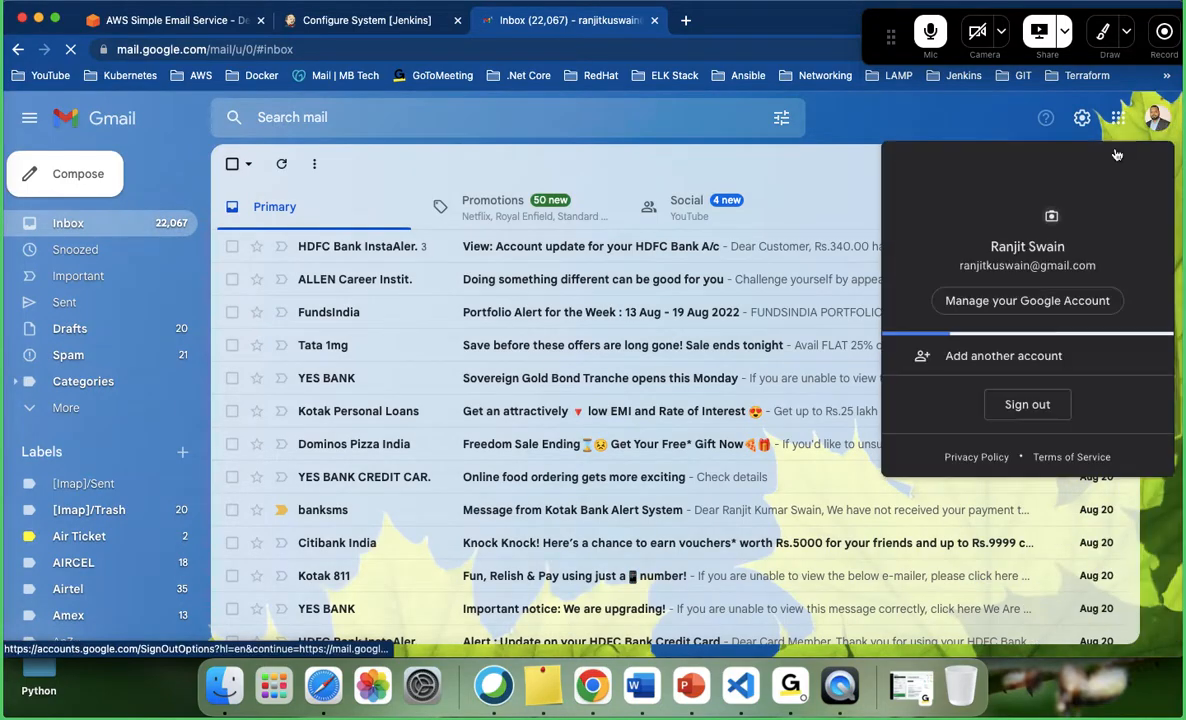
pyautogui.click(1028, 406)
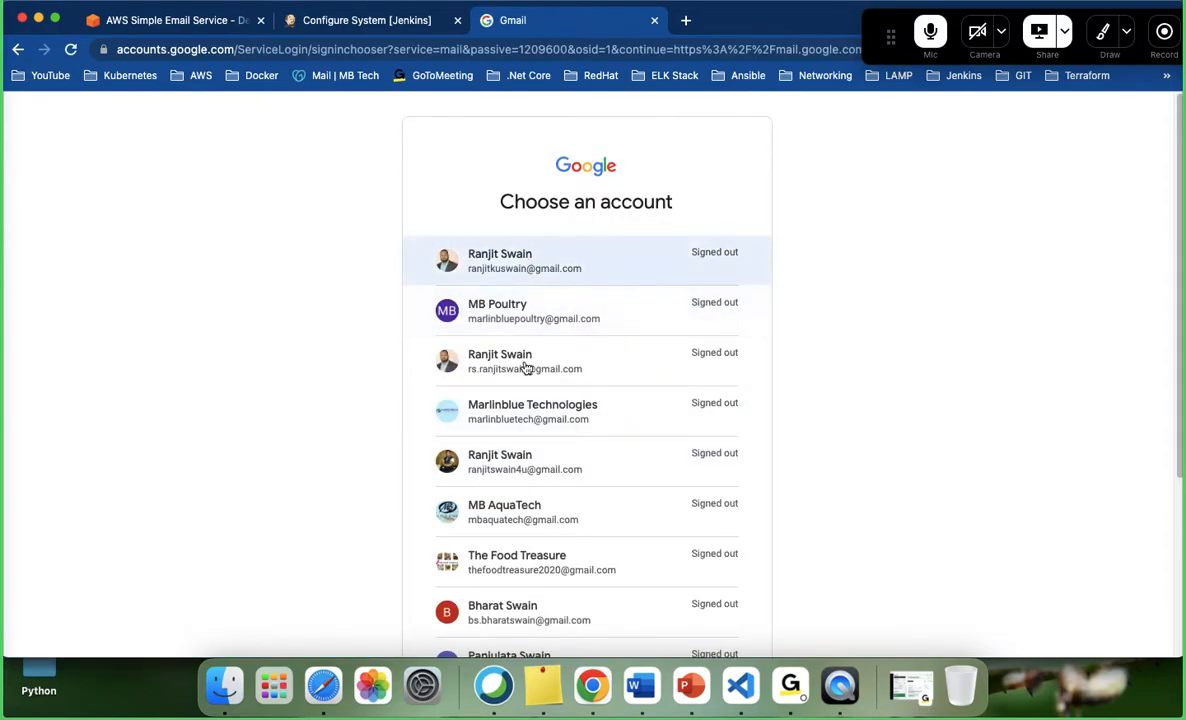
# - Sign into the Gmail account being verified with its password
pyautogui.scroll(-5, 476, 530)
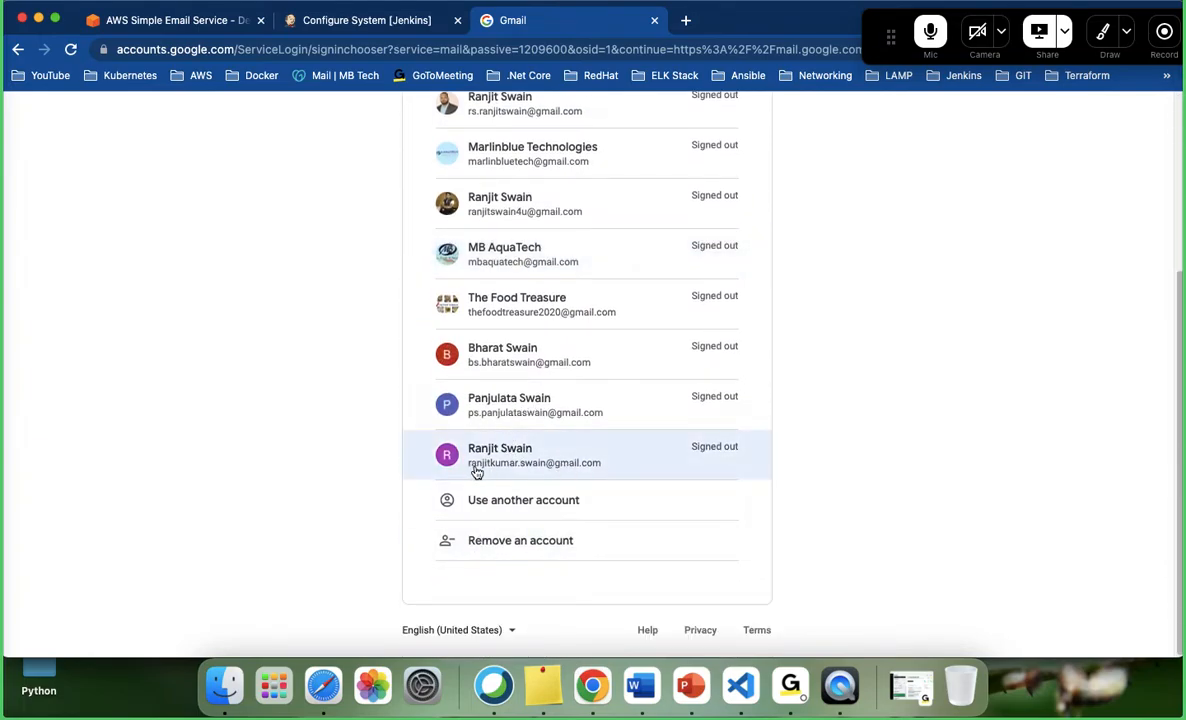
pyautogui.scroll(5, 479, 469)
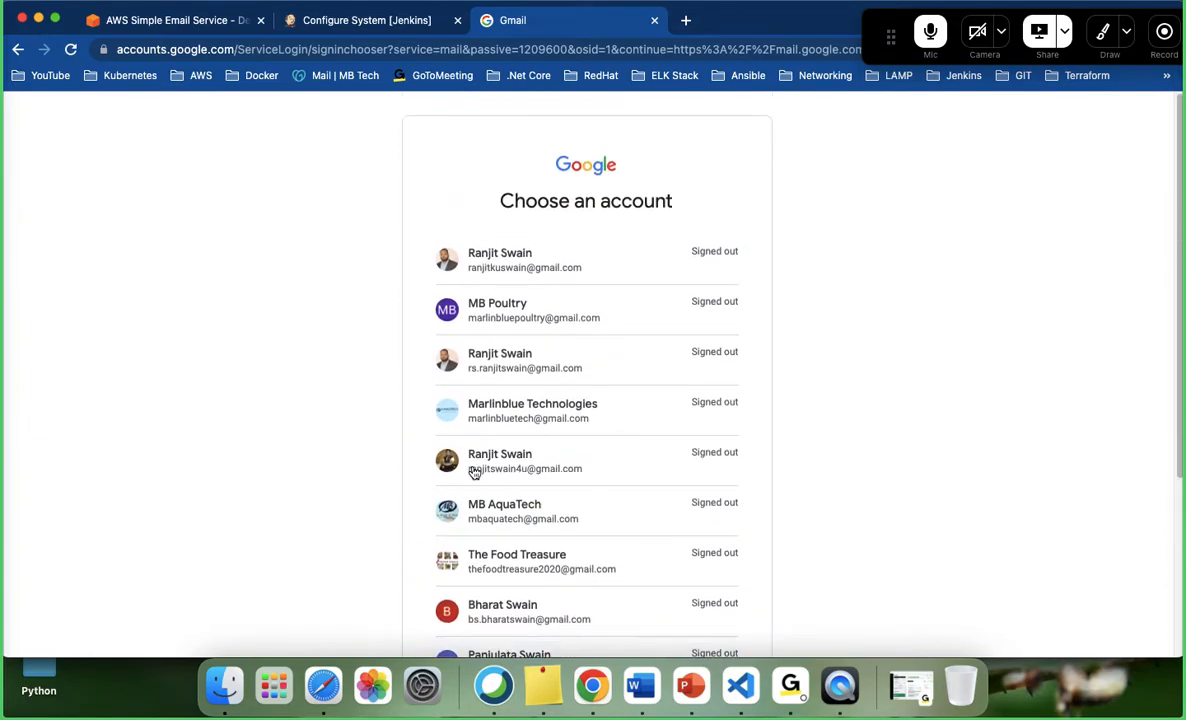
pyautogui.click(512, 355)
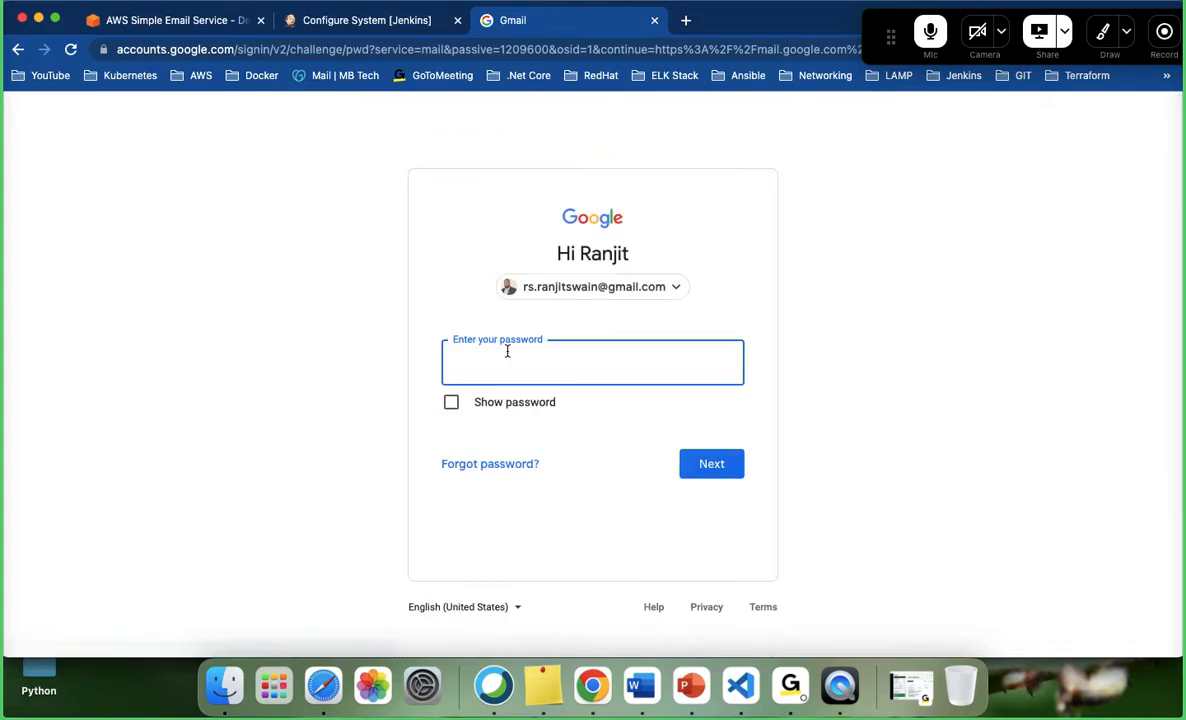
pyautogui.write('********')
pyautogui.press('Return')
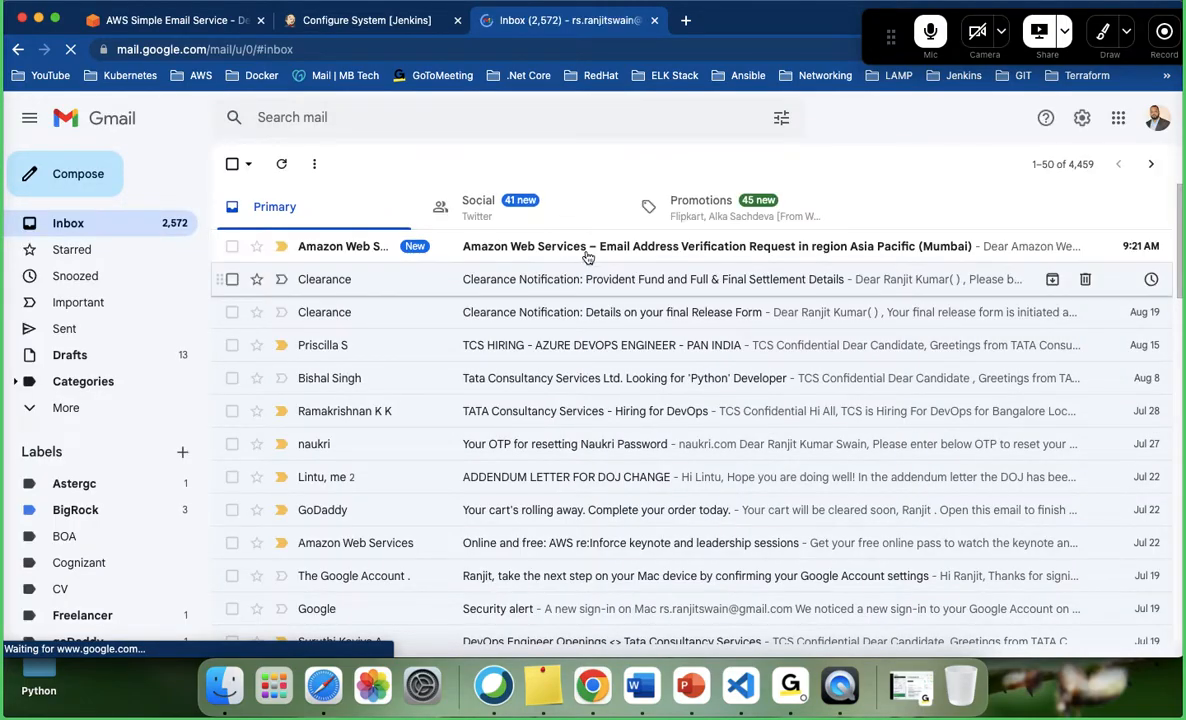
# - Follow the link in the AWS verification email, then reload the SES identity page to show Verified
pyautogui.click(591, 250)
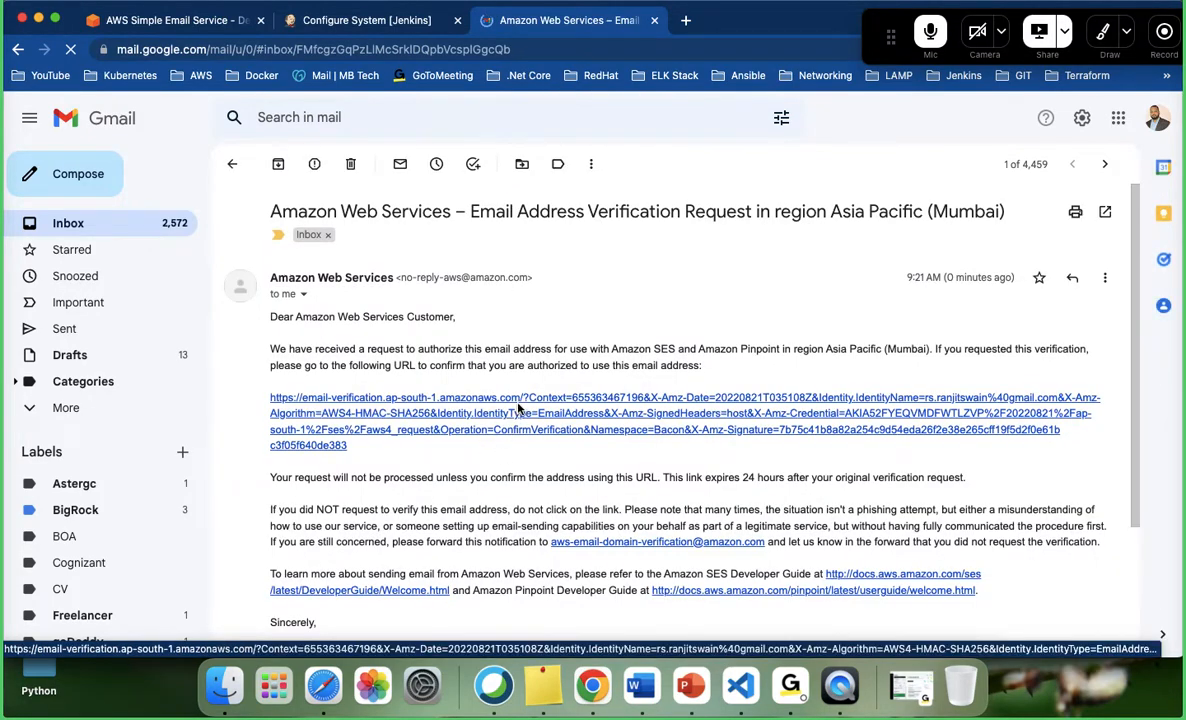
pyautogui.click(511, 416)
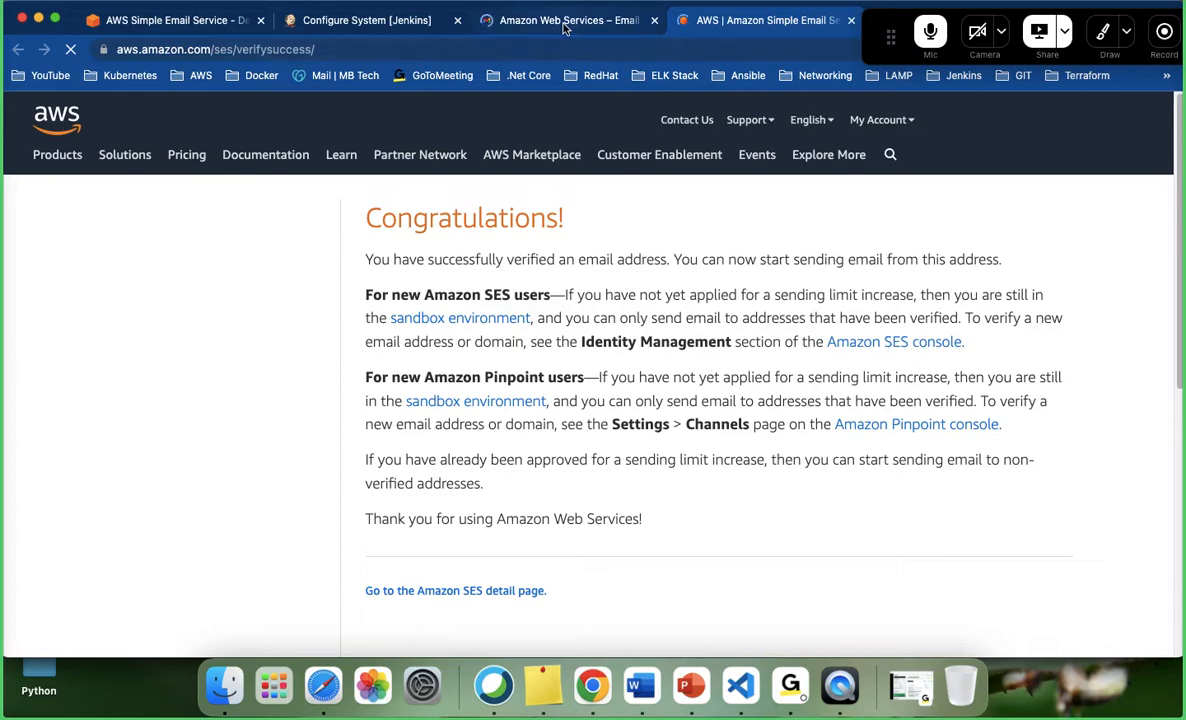
pyautogui.click(337, 22)
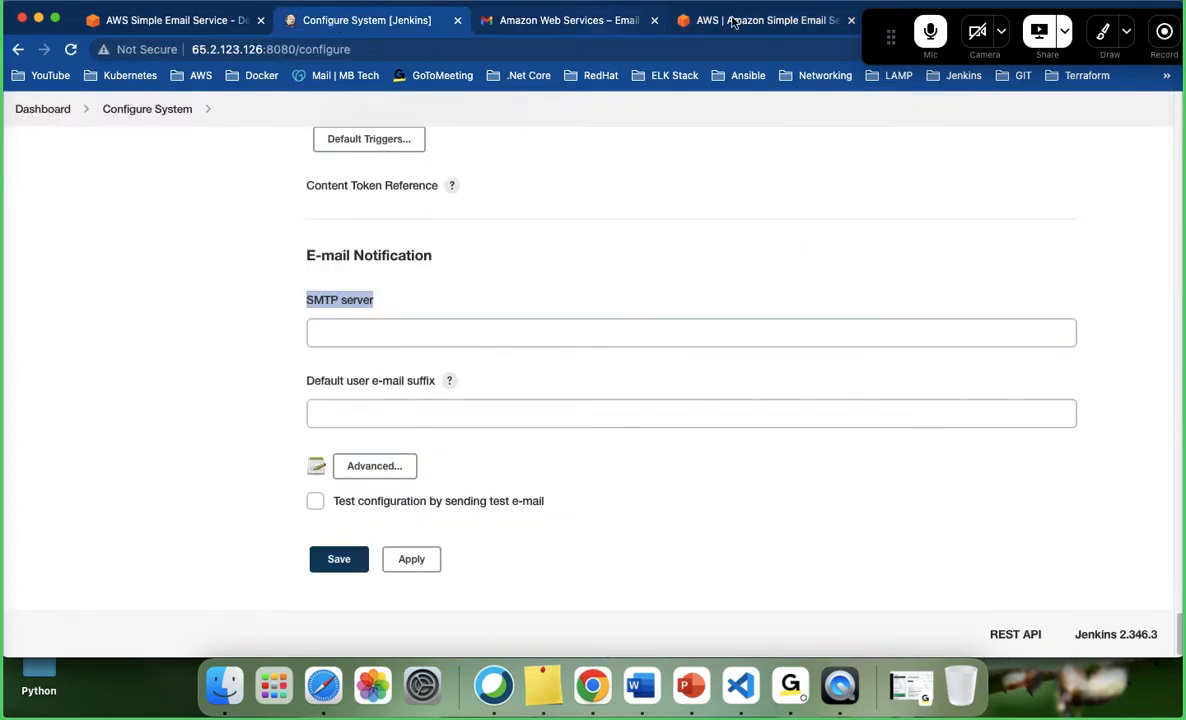
pyautogui.click(700, 20)
pyautogui.click(140, 20)
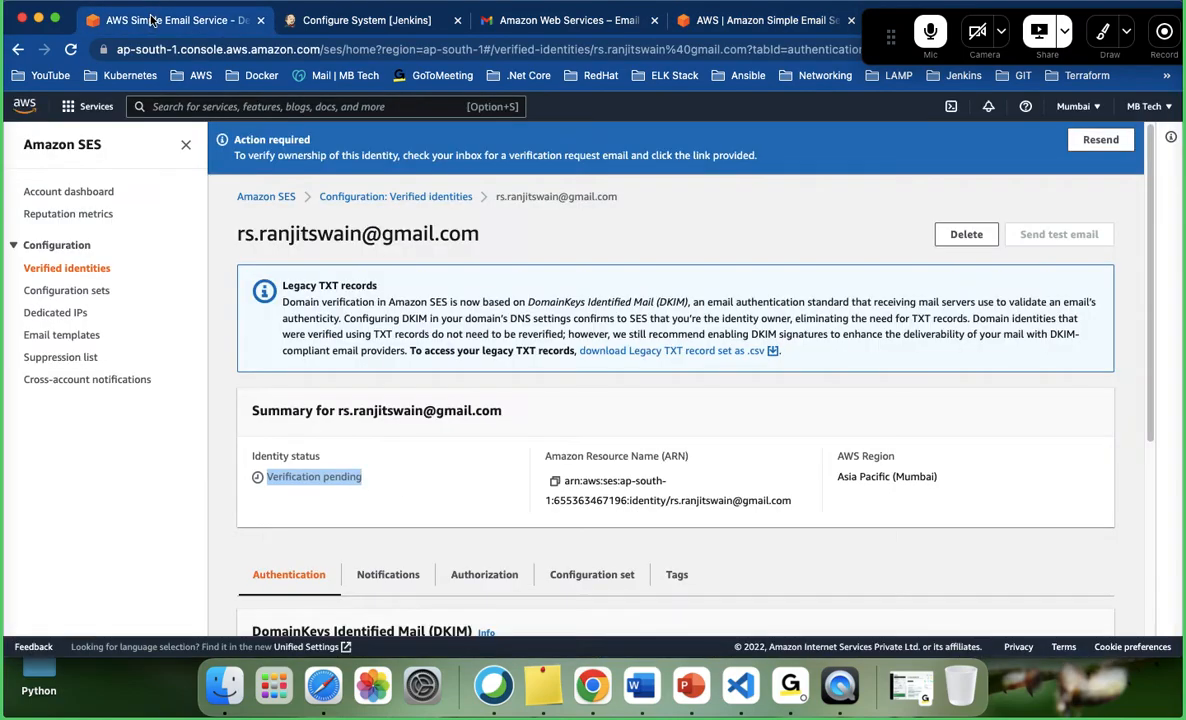
pyautogui.click(70, 49)
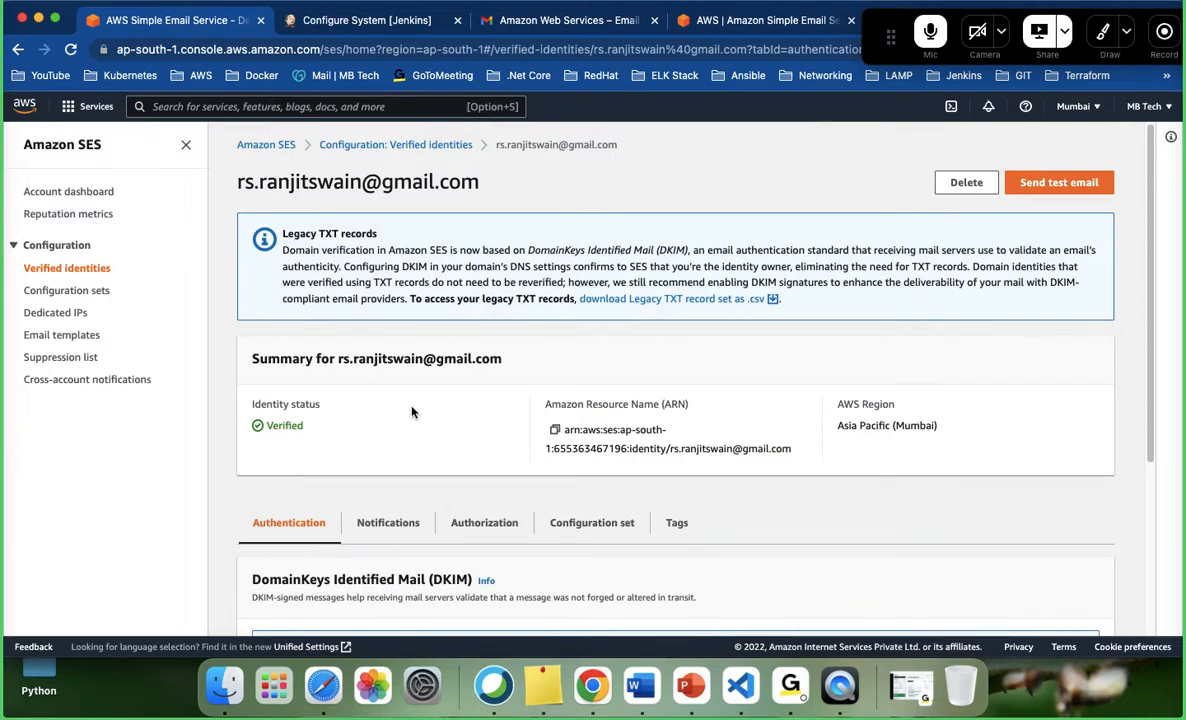
pyautogui.scroll(-3, 352, 446)
pyautogui.scroll(3, 354, 446)
# - Open the SES test-email form and choose the Custom recipient scenario
pyautogui.click(1048, 186)
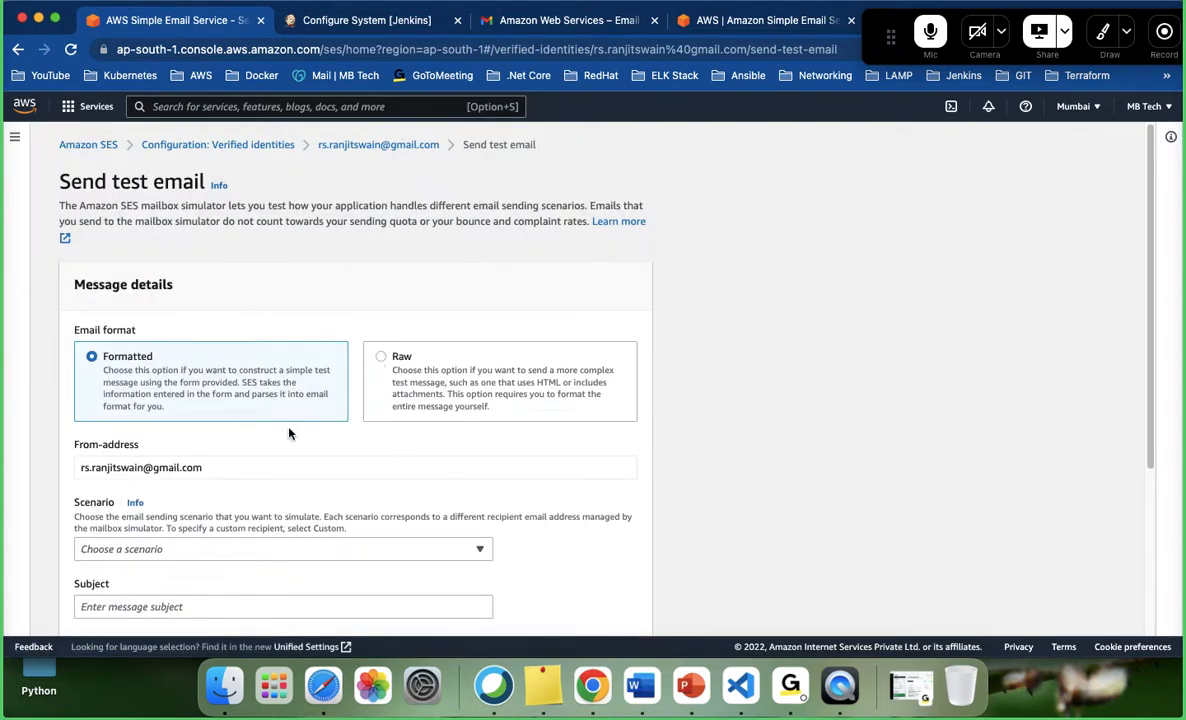
pyautogui.scroll(-4, 238, 468)
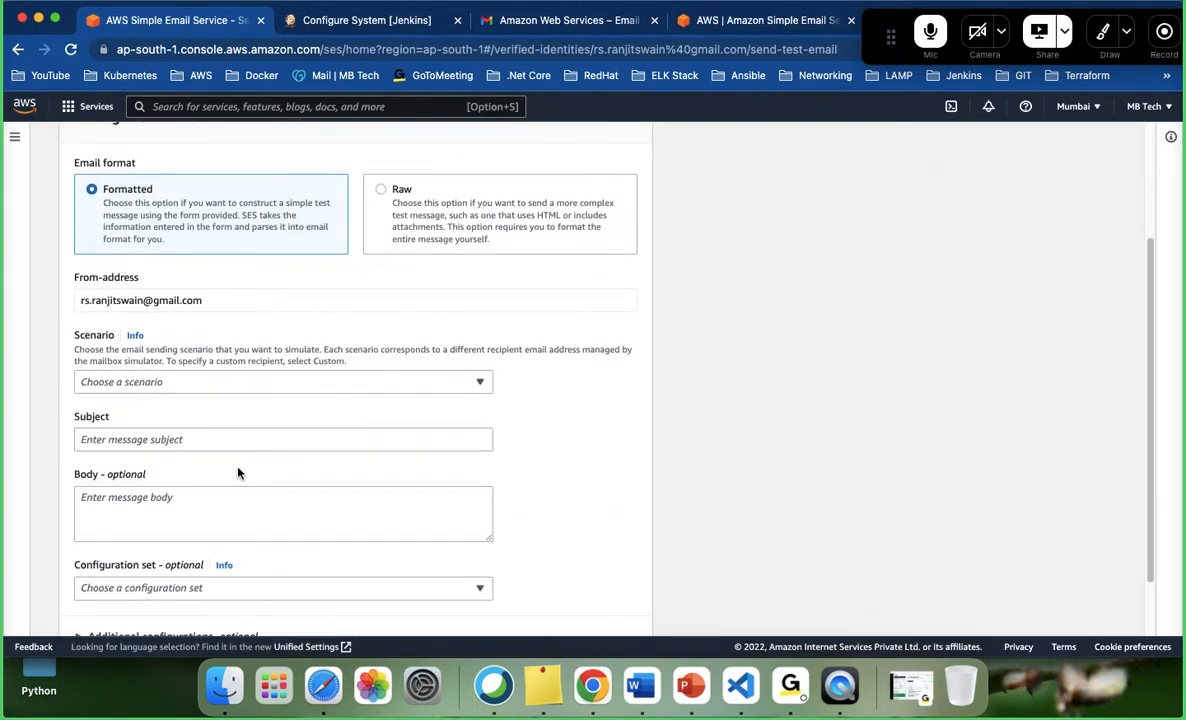
pyautogui.click(264, 389)
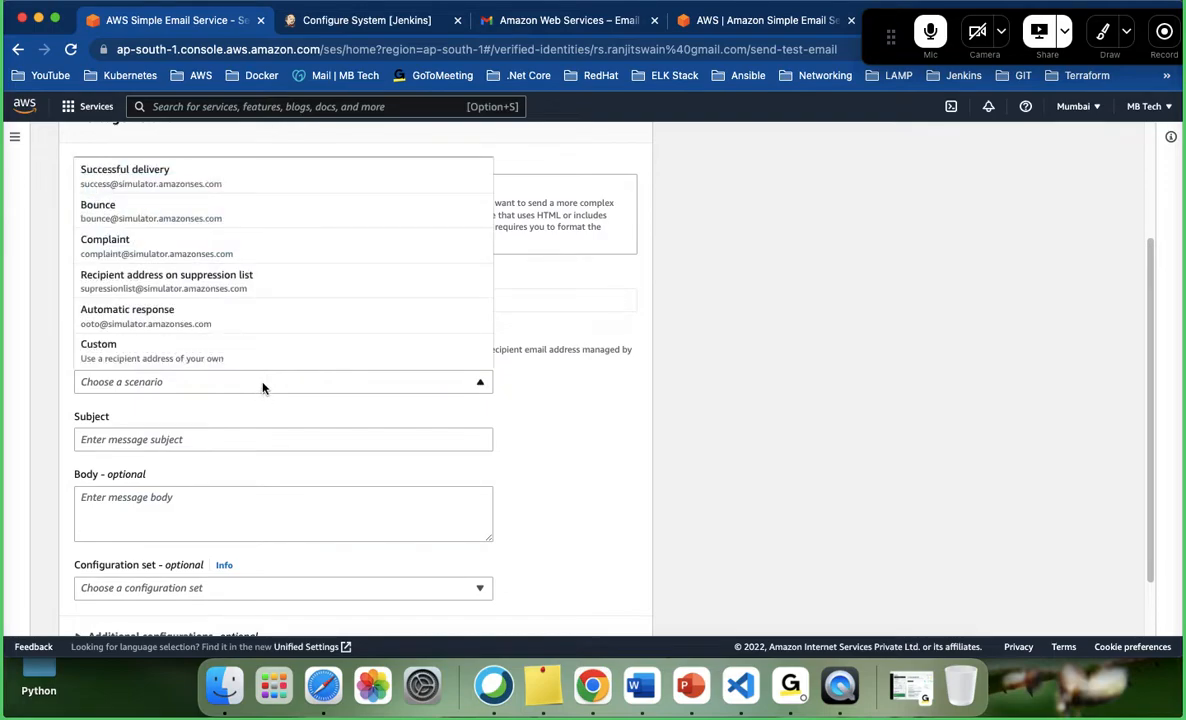
pyautogui.click(177, 180)
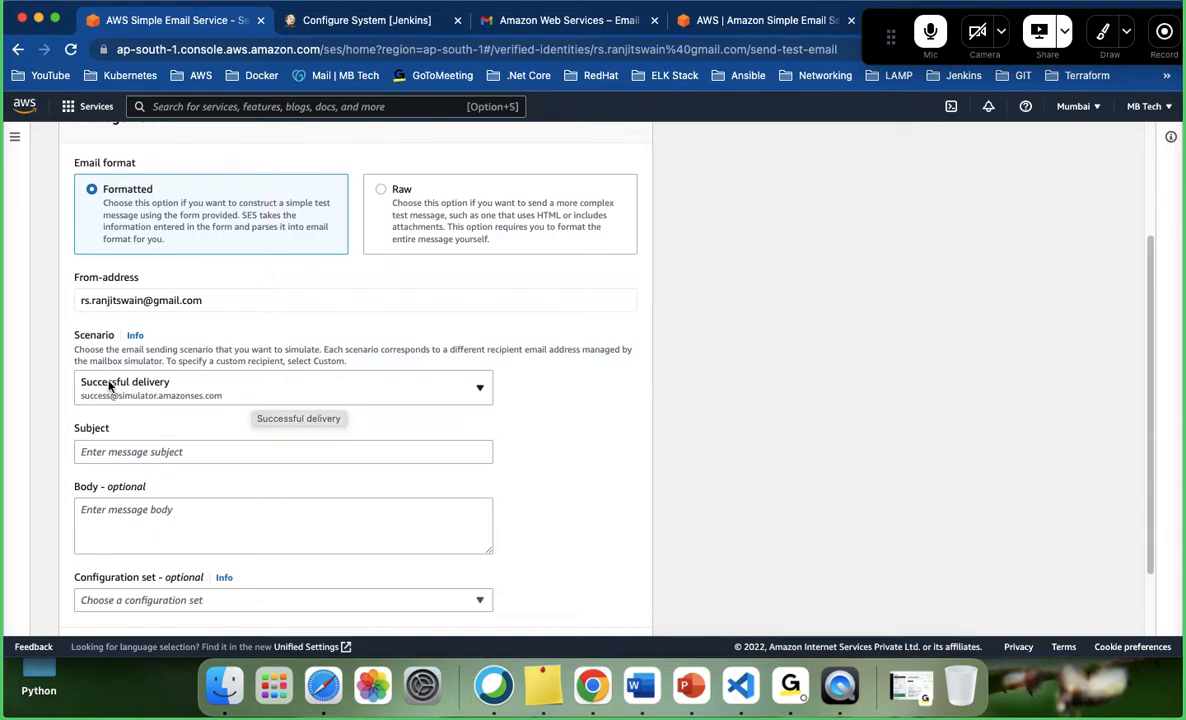
pyautogui.click(212, 387)
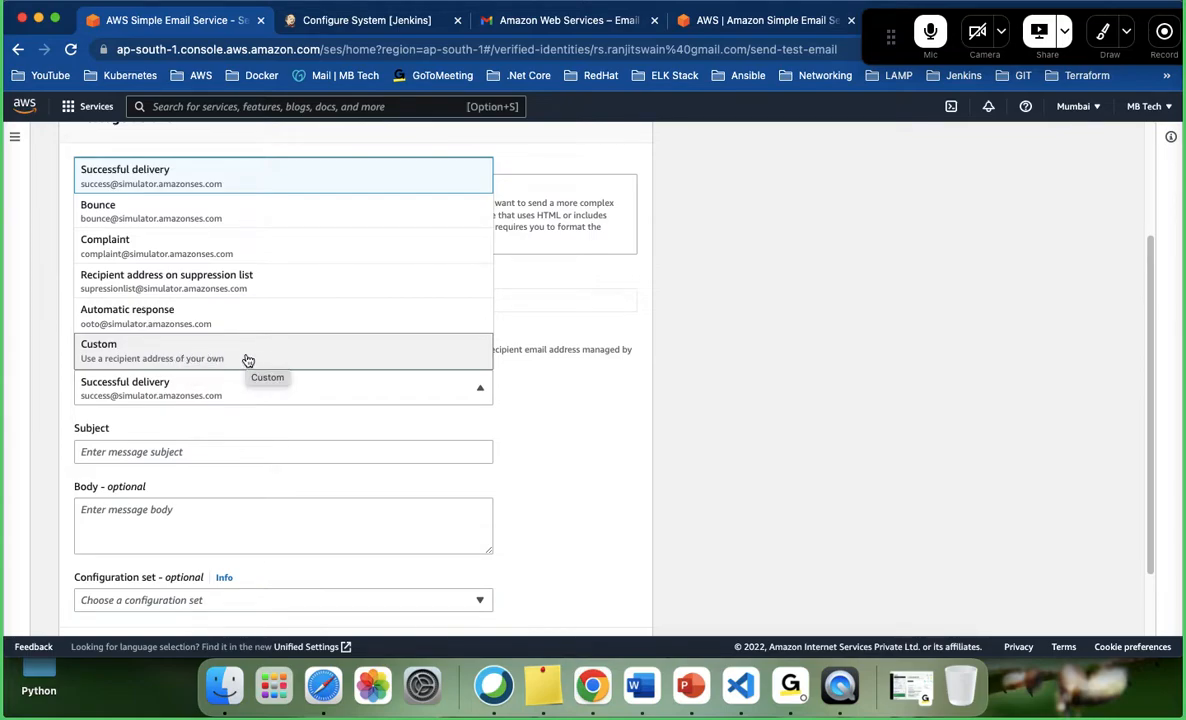
pyautogui.click(245, 358)
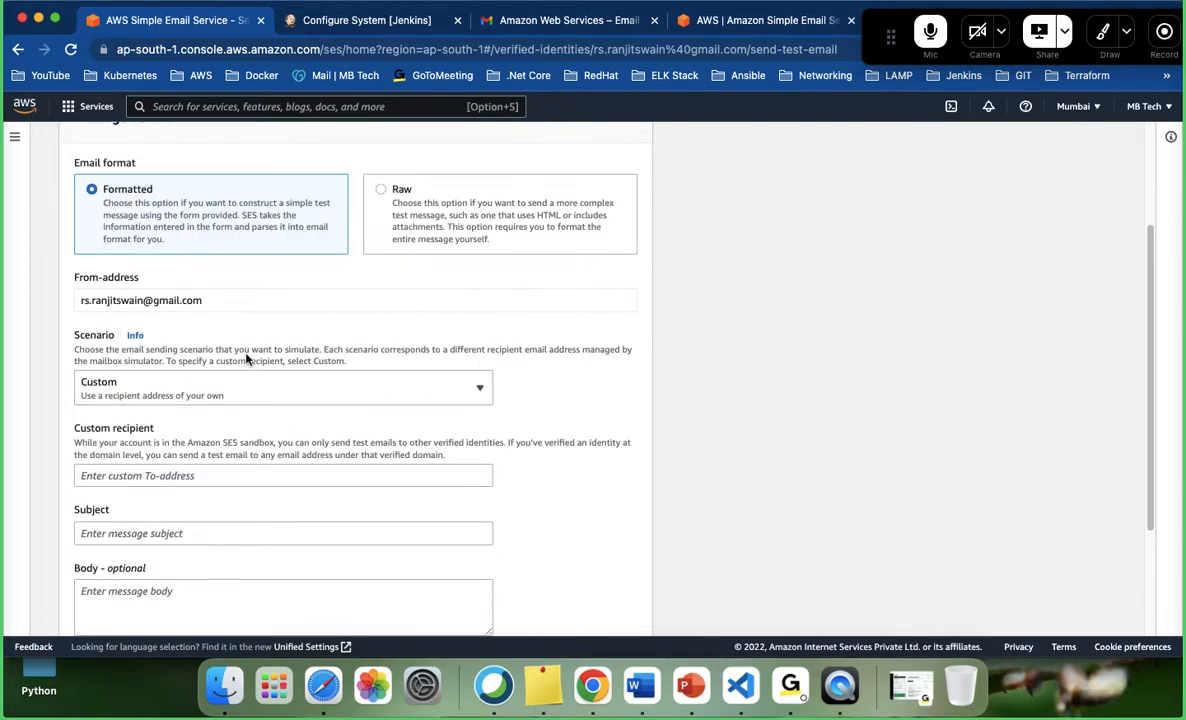
pyautogui.scroll(-1, 527, 439)
pyautogui.scroll(-3, 527, 439)
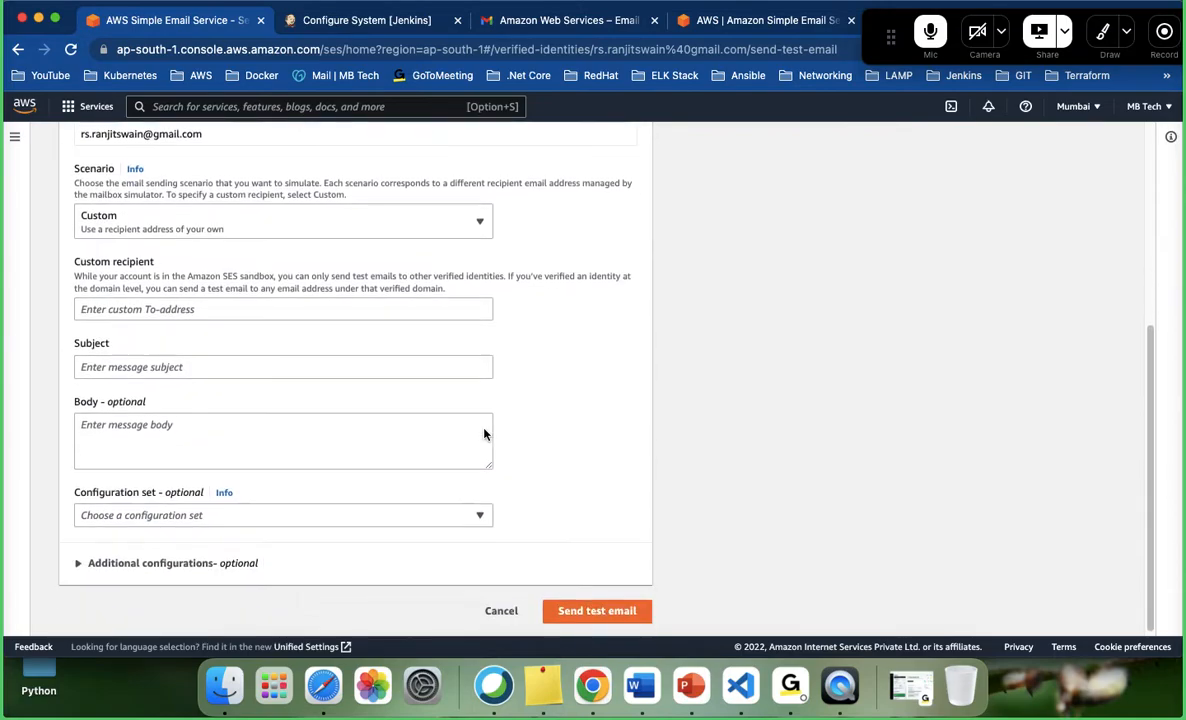
# - Address the test to the Gmail account with subject 'Test Mail' and body 'test mail', then send
pyautogui.click(126, 309)
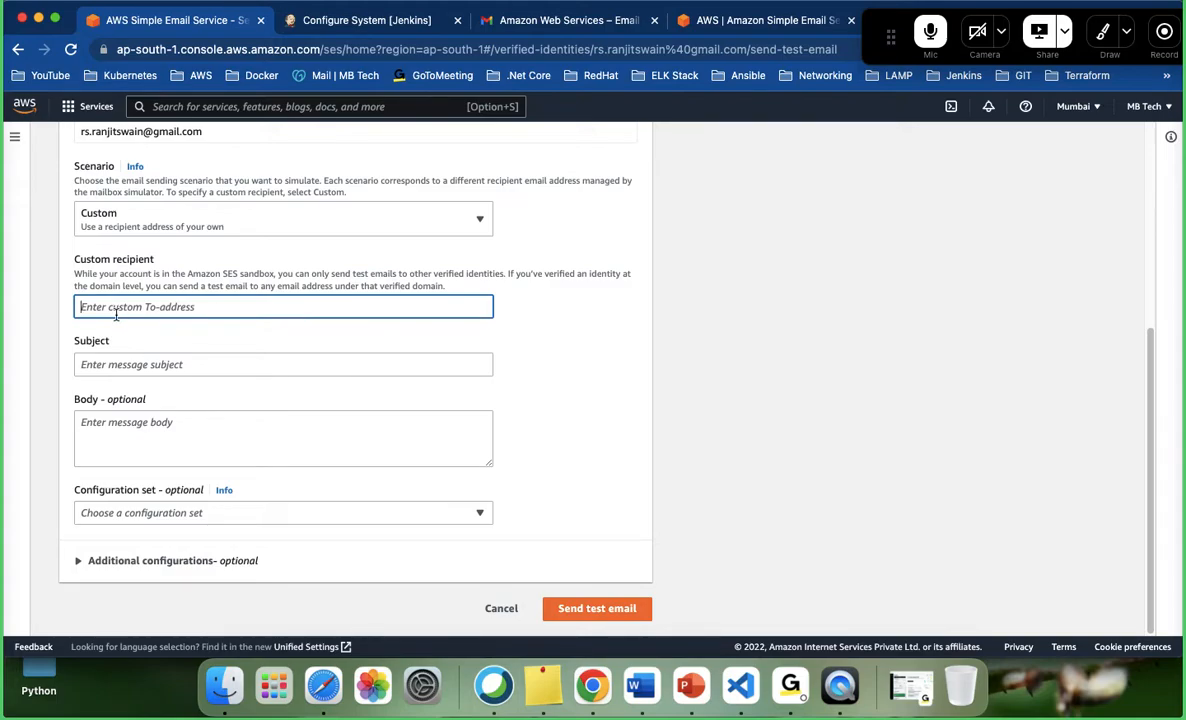
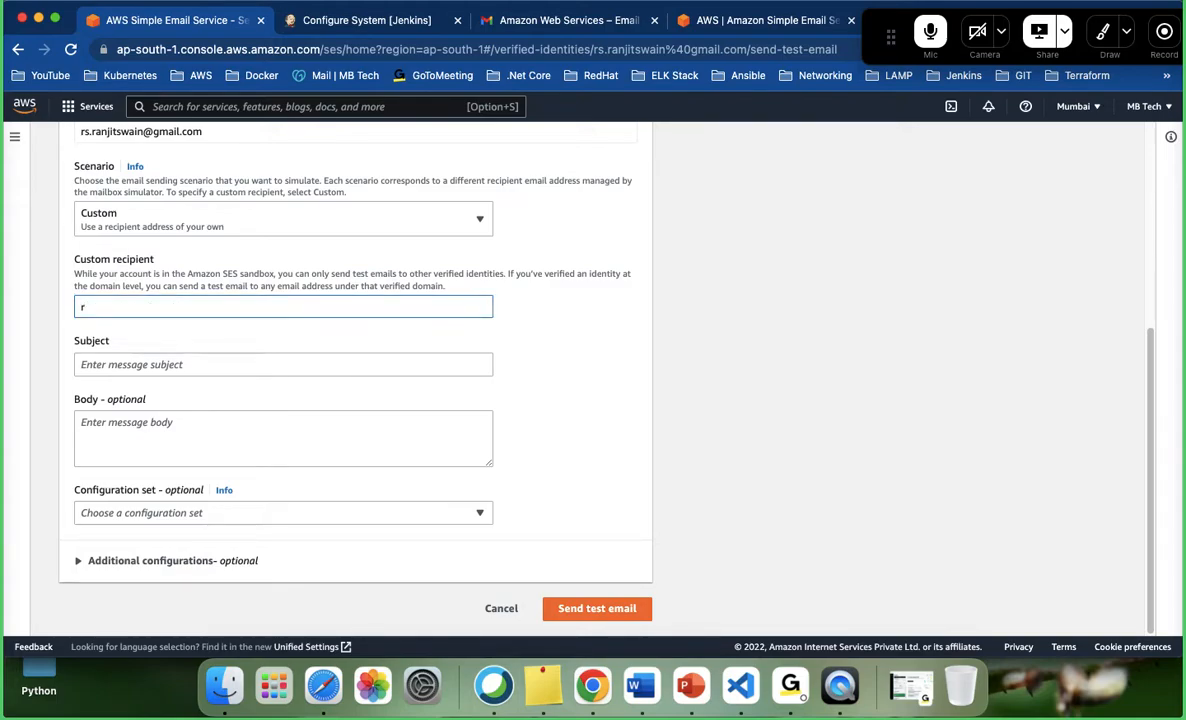
pyautogui.click(168, 364)
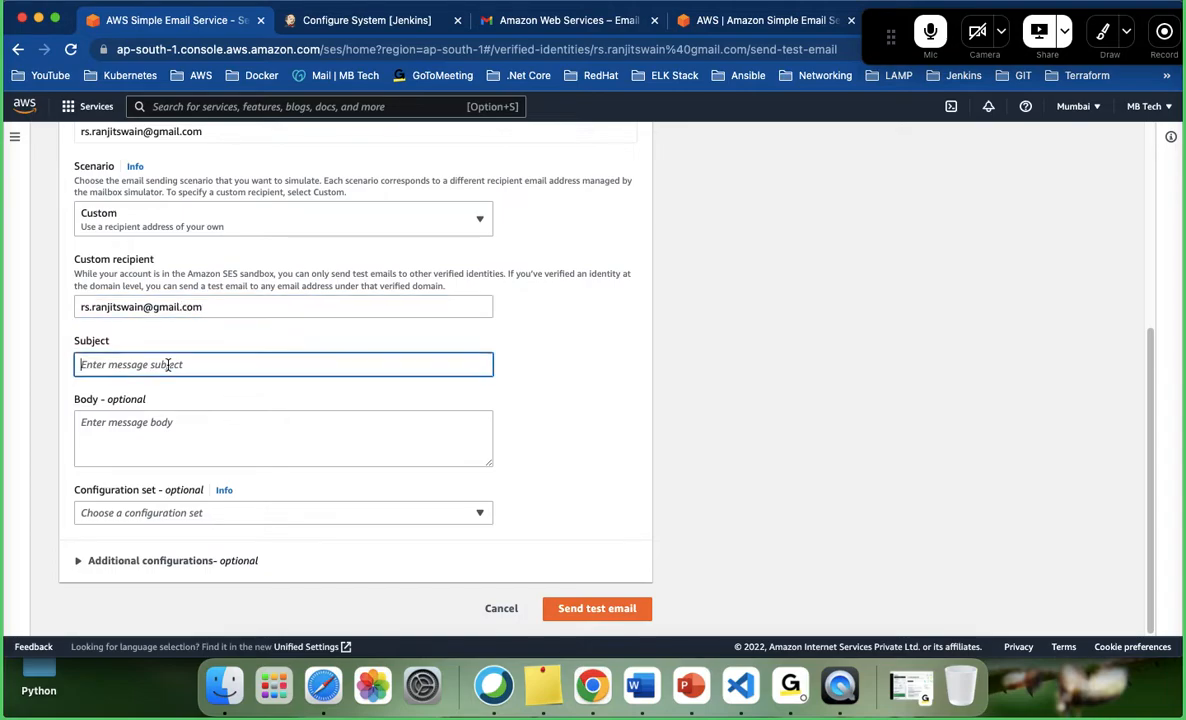
pyautogui.write('Test Mail')
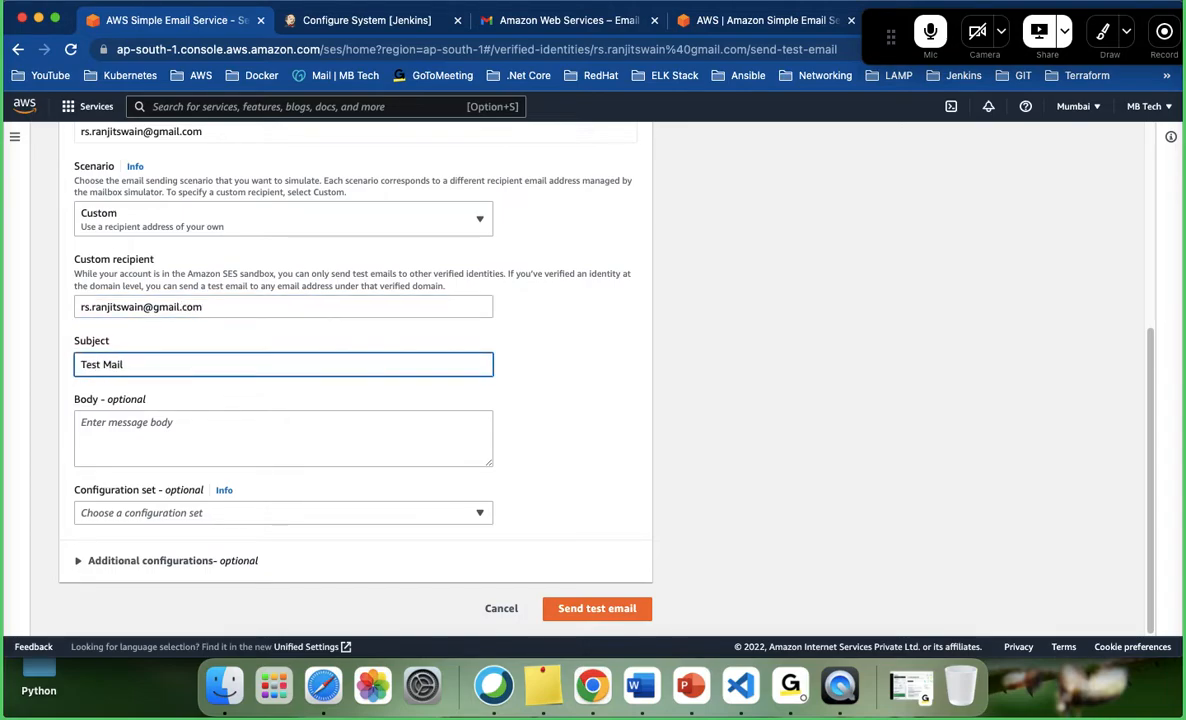
pyautogui.click(104, 437)
pyautogui.write('test mail')
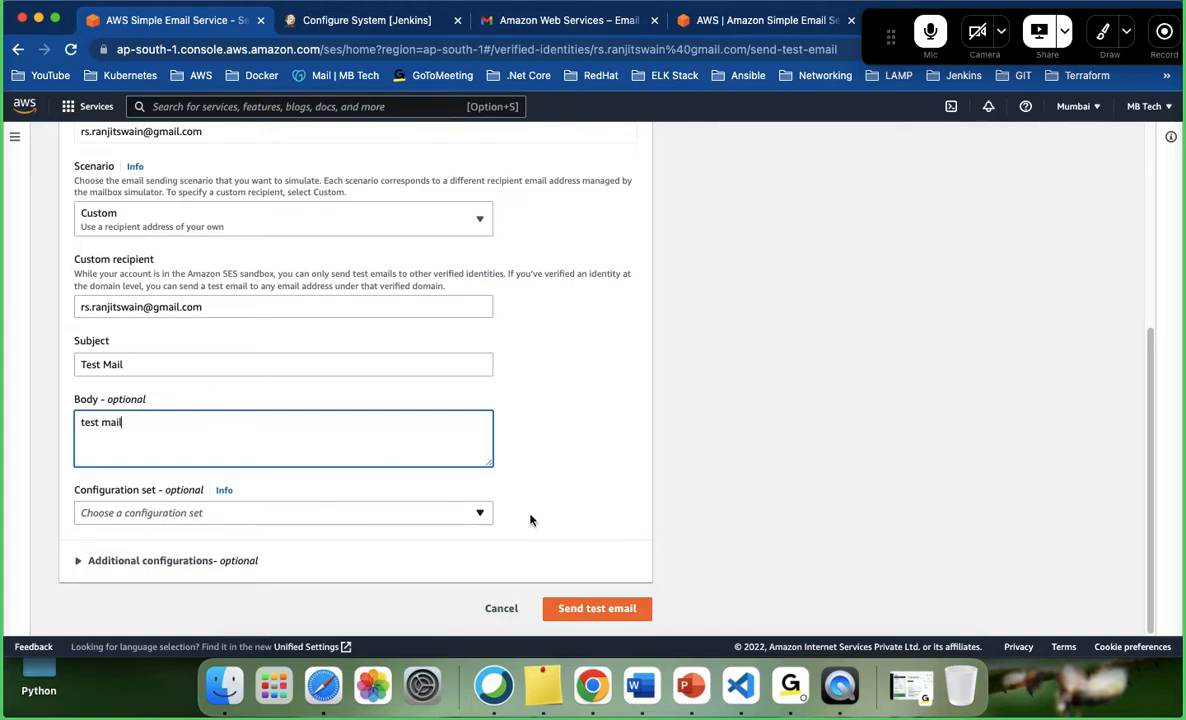
pyautogui.click(600, 610)
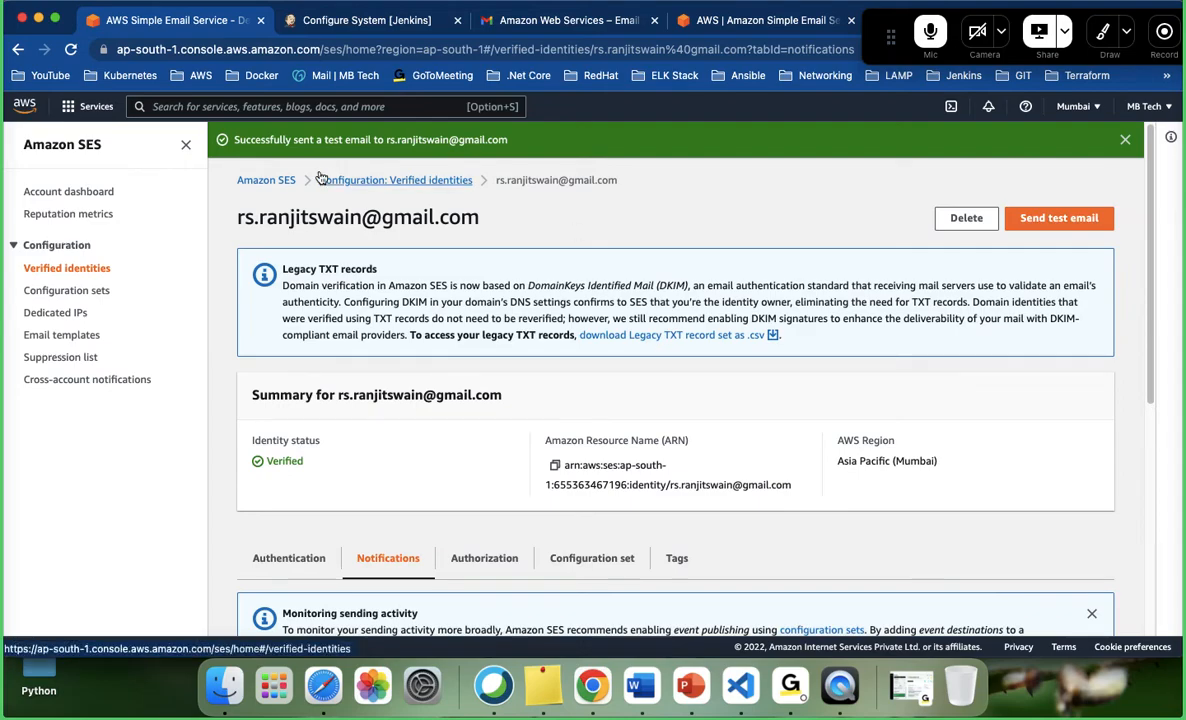
# - Open Test Mail in Gmail, mark it Looks safe, and check its amazonses.com sender details
pyautogui.moveTo(216, 131); pyautogui.dragTo(516, 147)
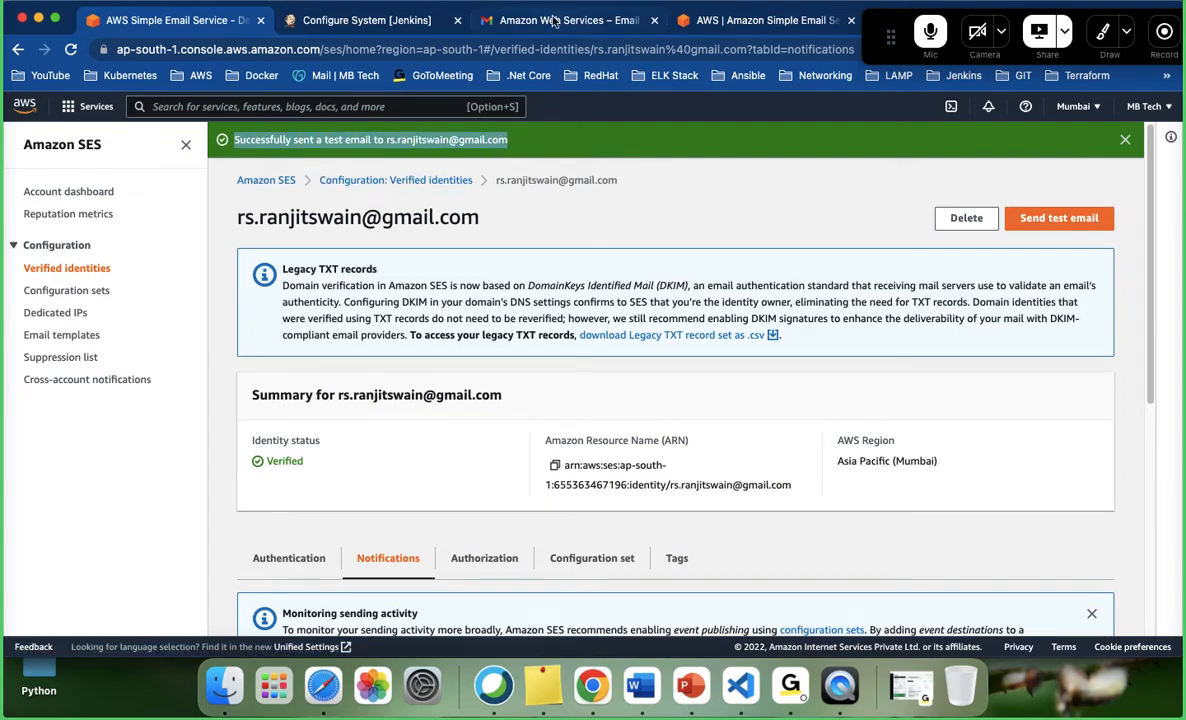
pyautogui.press('super+3')
pyautogui.click(235, 166)
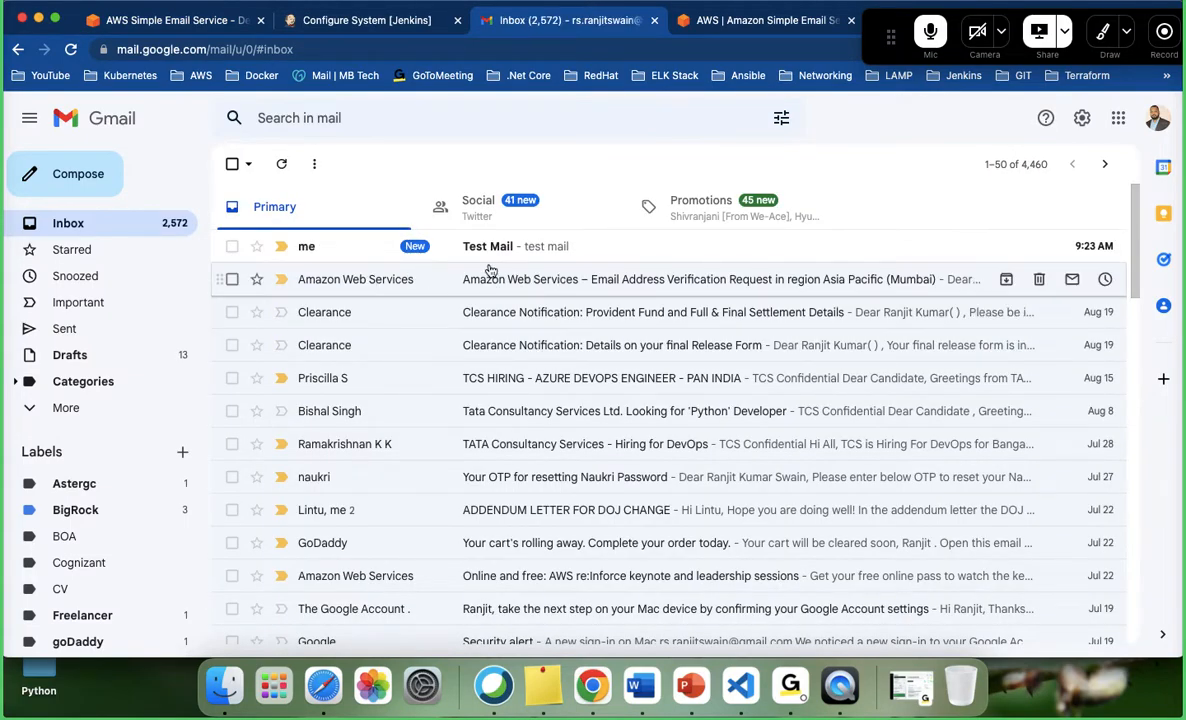
pyautogui.click(512, 253)
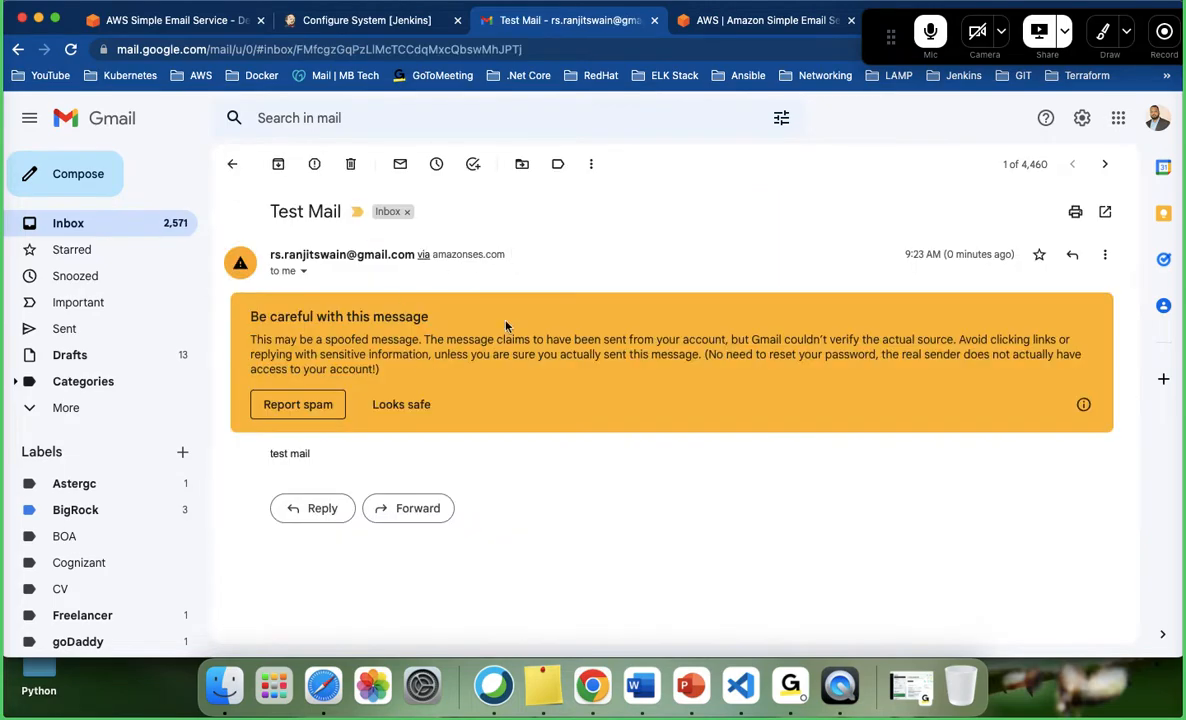
pyautogui.click(374, 372)
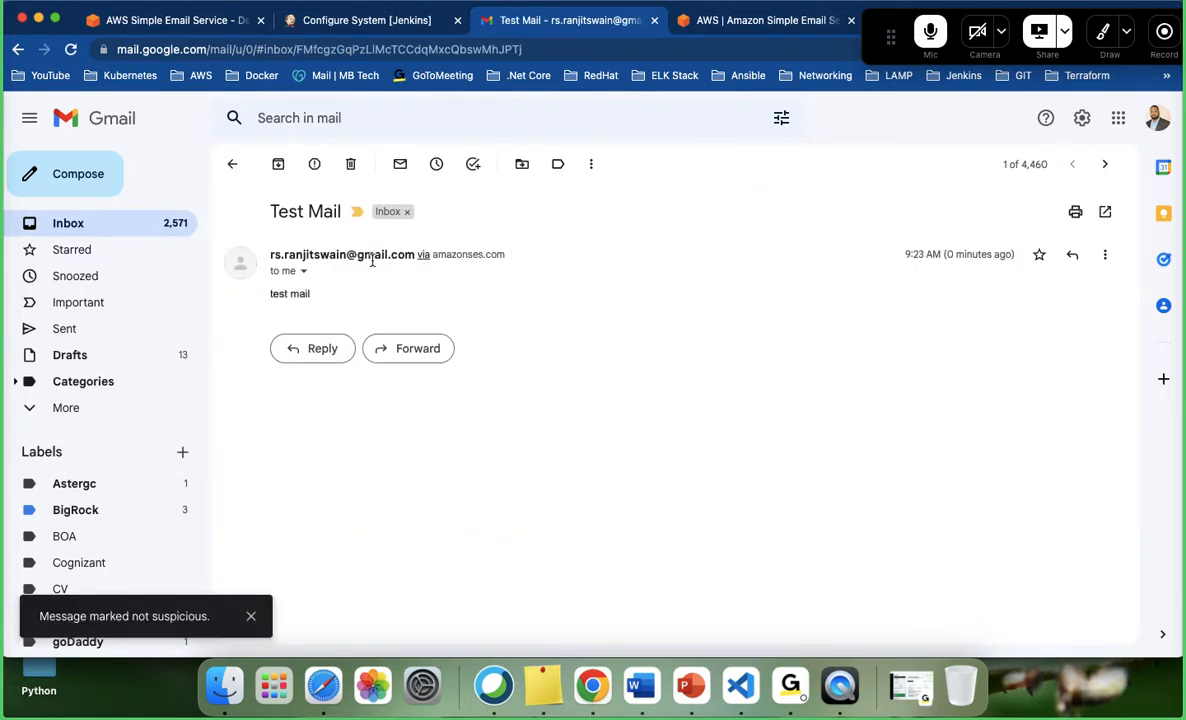
pyautogui.click(304, 272)
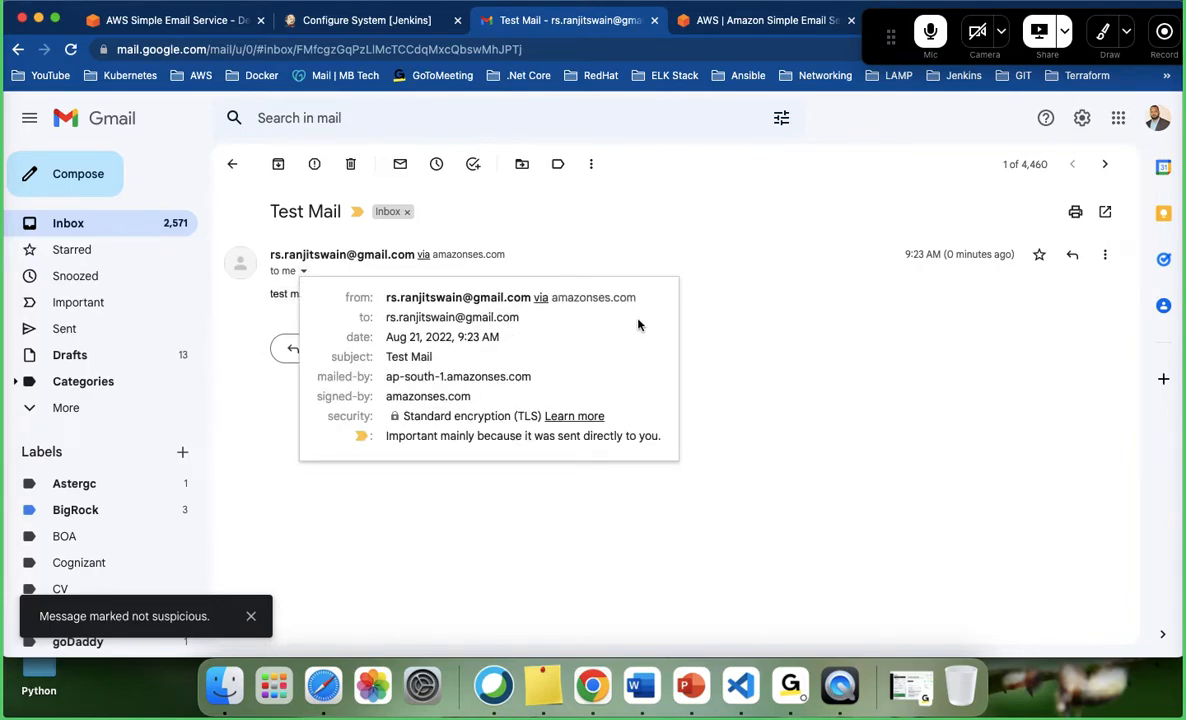
pyautogui.click(785, 428)
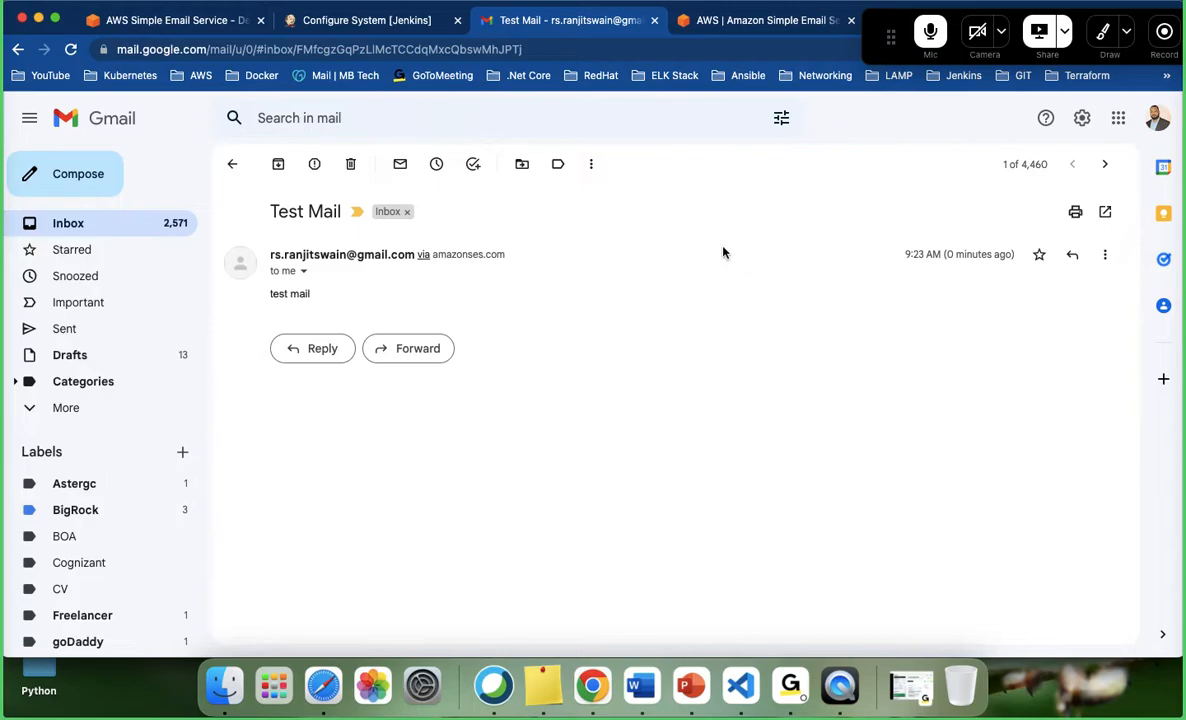
pyautogui.click(236, 164)
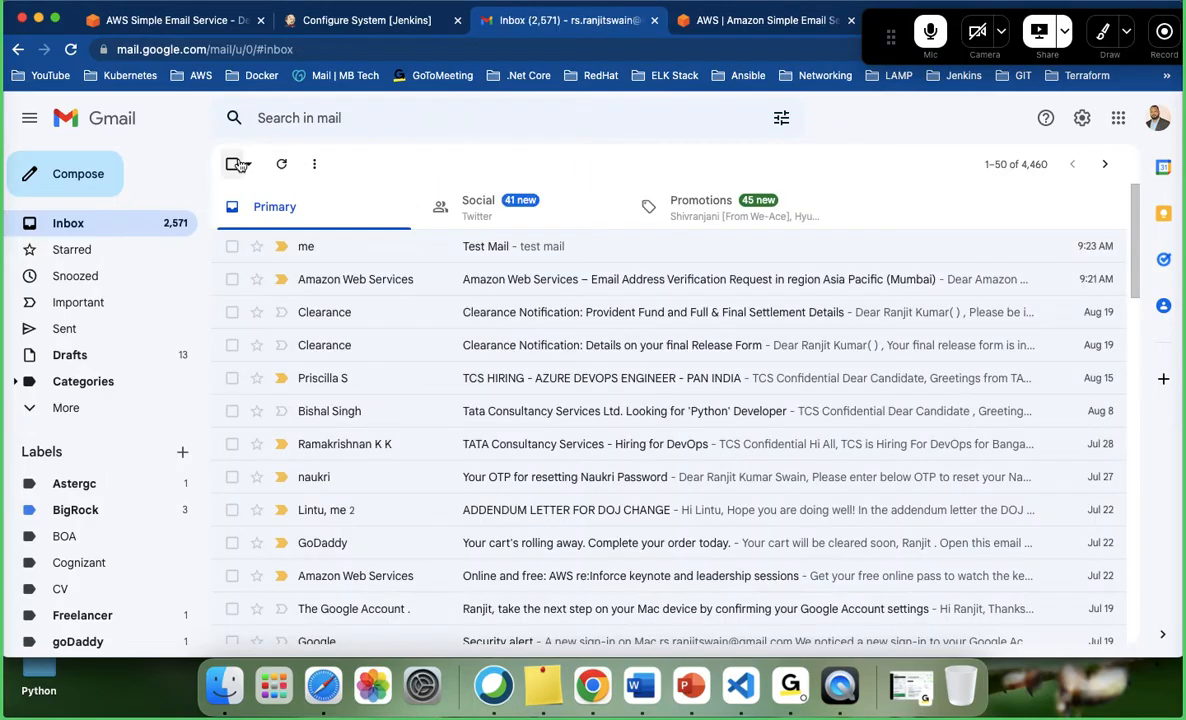
pyautogui.click(150, 20)
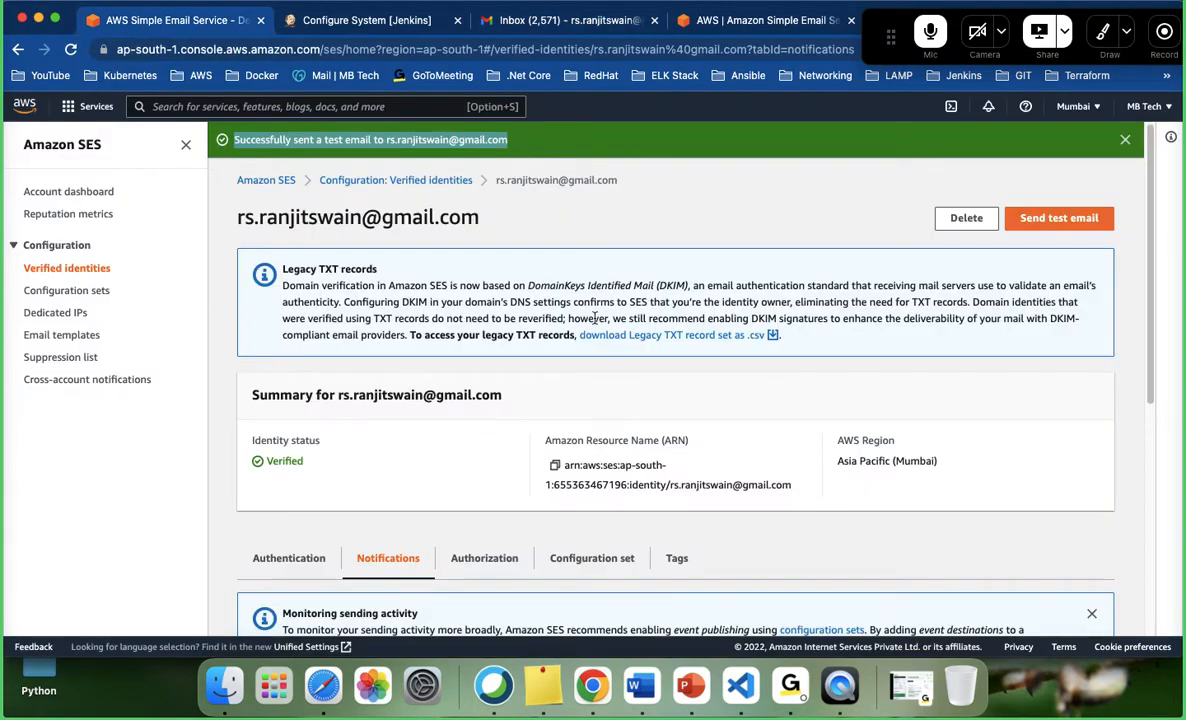
# - Check the SES Account dashboard's daily usage: 1 email sent, 199 sends remaining
pyautogui.click(57, 196)
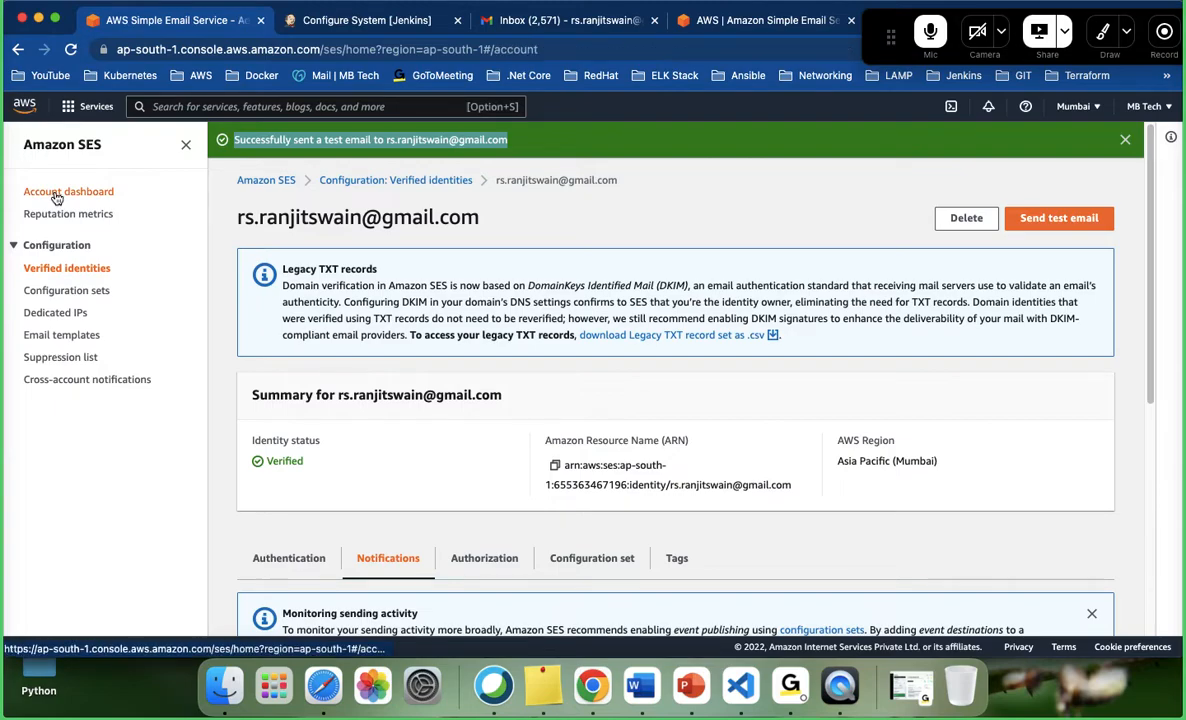
pyautogui.scroll(-5, 460, 441)
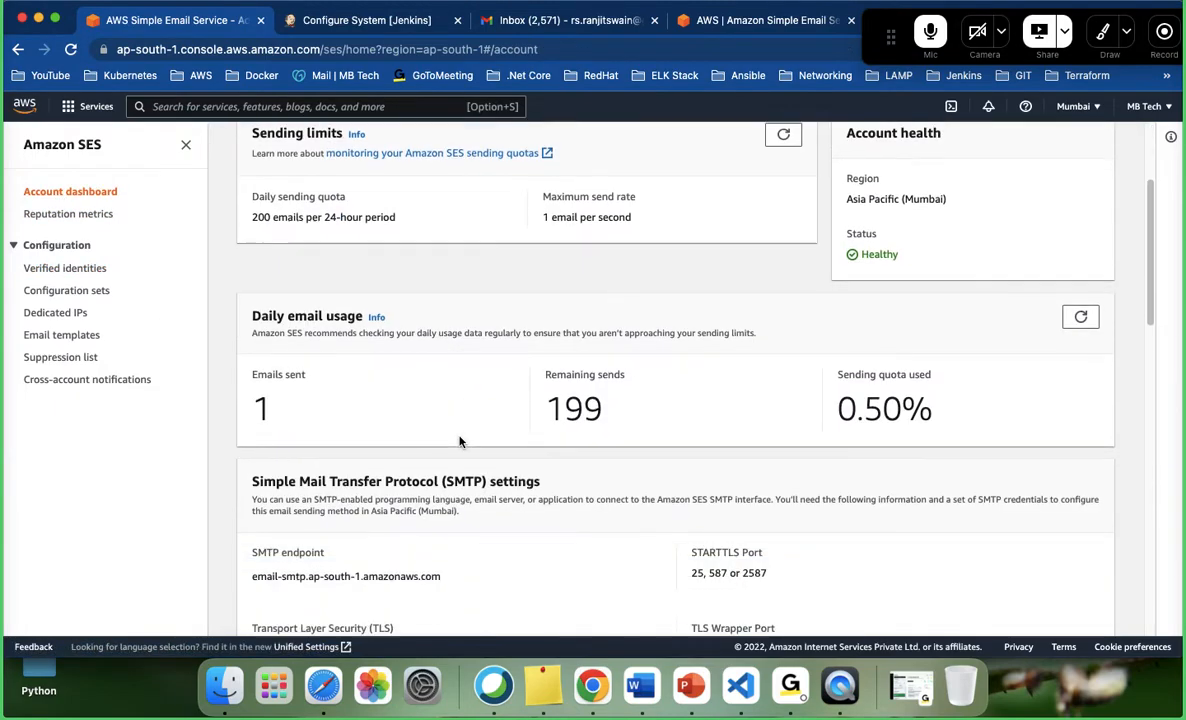
pyautogui.scroll(1, 365, 429)
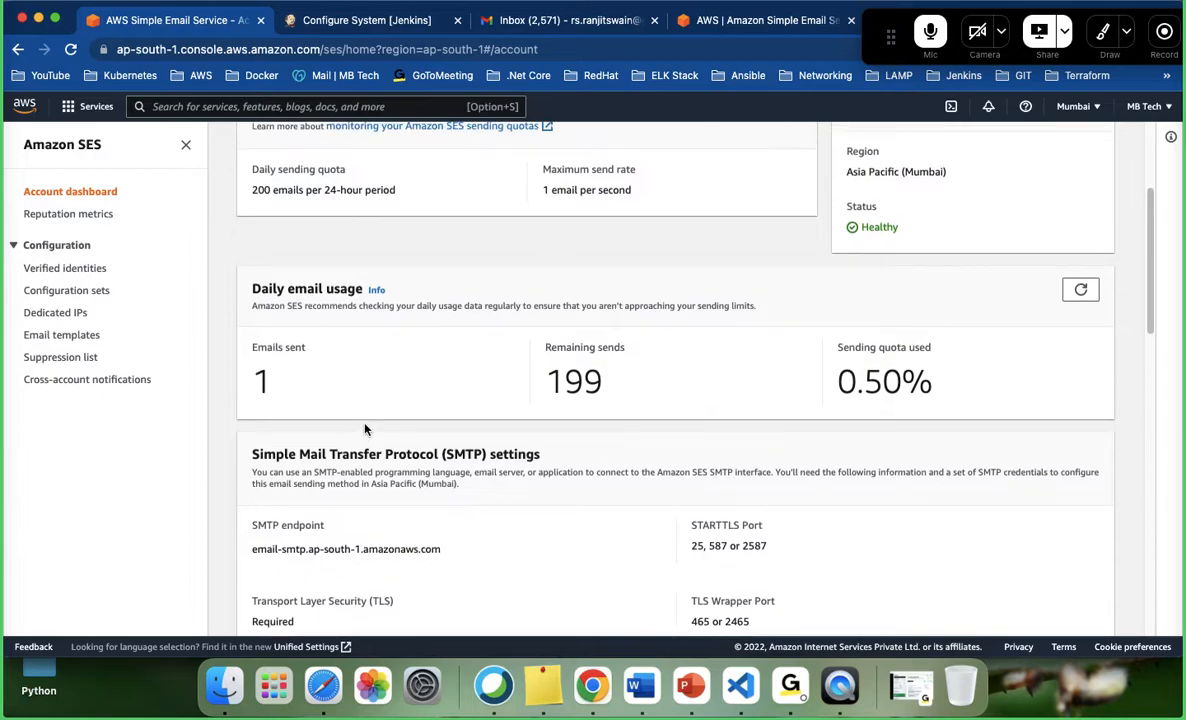
pyautogui.scroll(2, 475, 410)
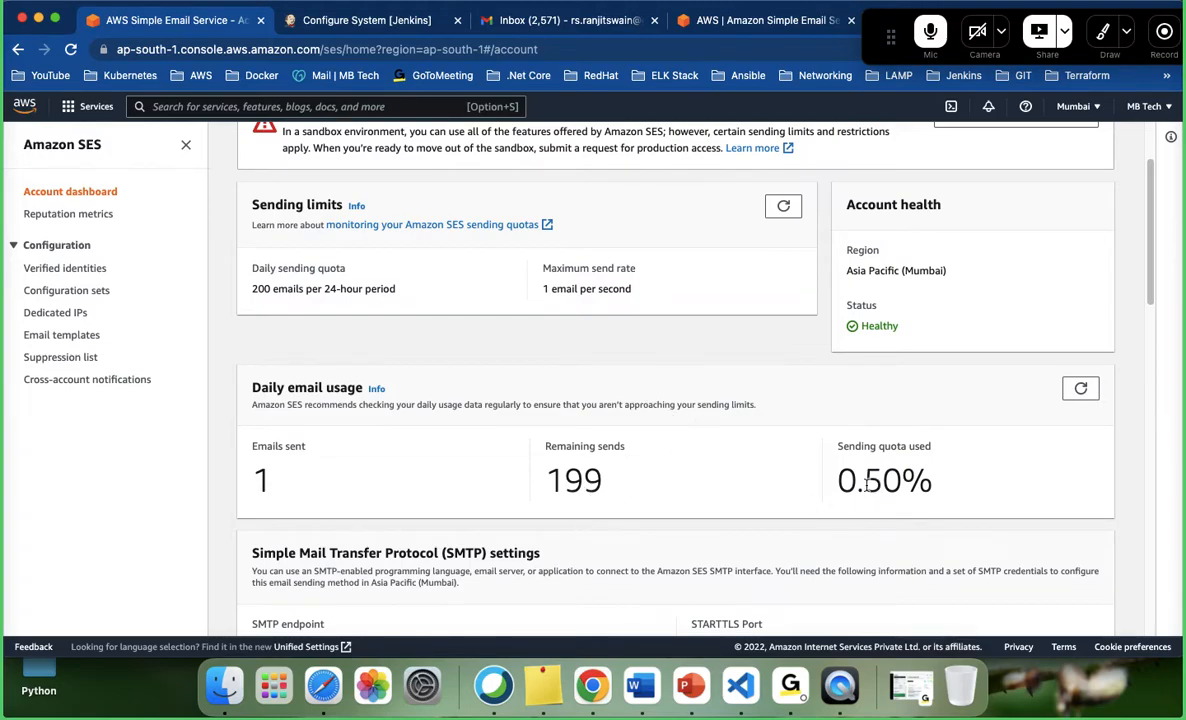
pyautogui.doubleClick(259, 479)
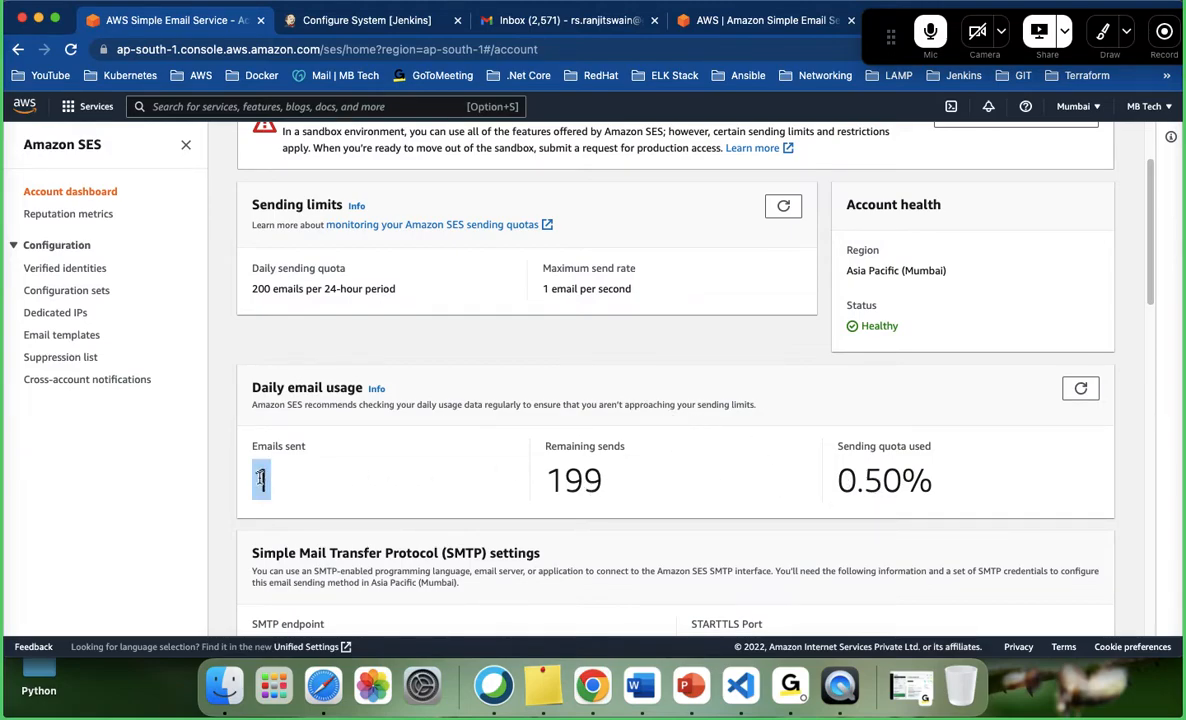
pyautogui.doubleClick(577, 482)
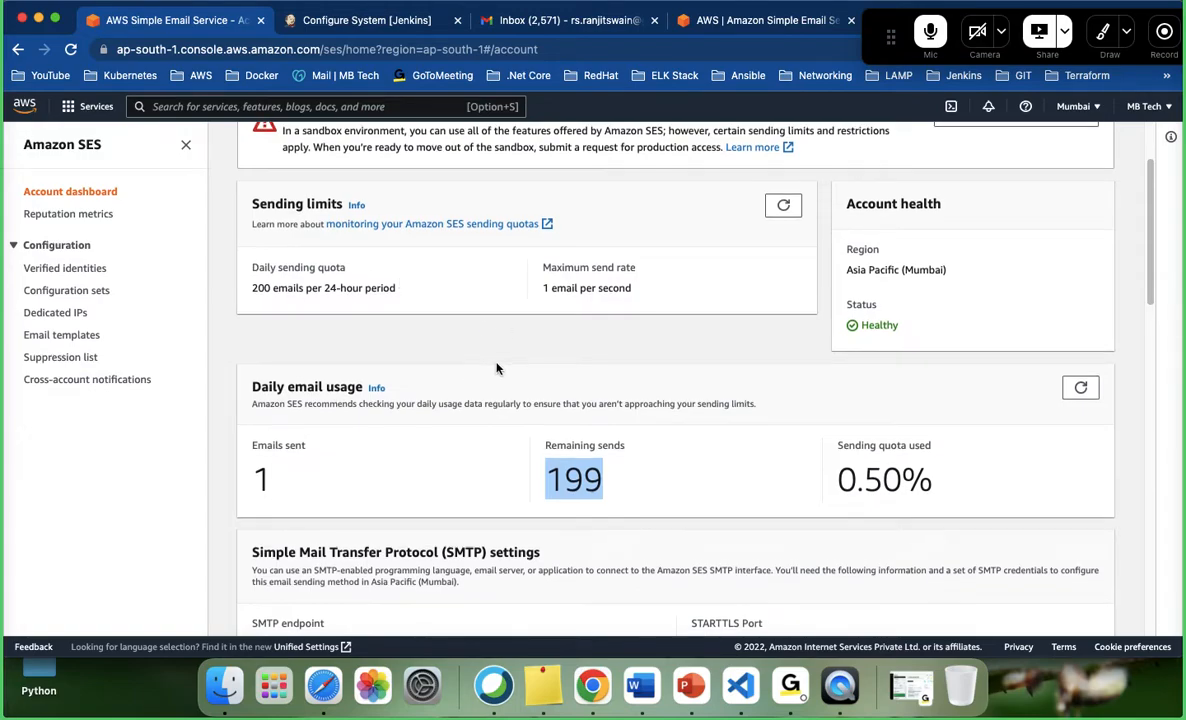
pyautogui.scroll(-1, 497, 368)
pyautogui.scroll(4, 497, 368)
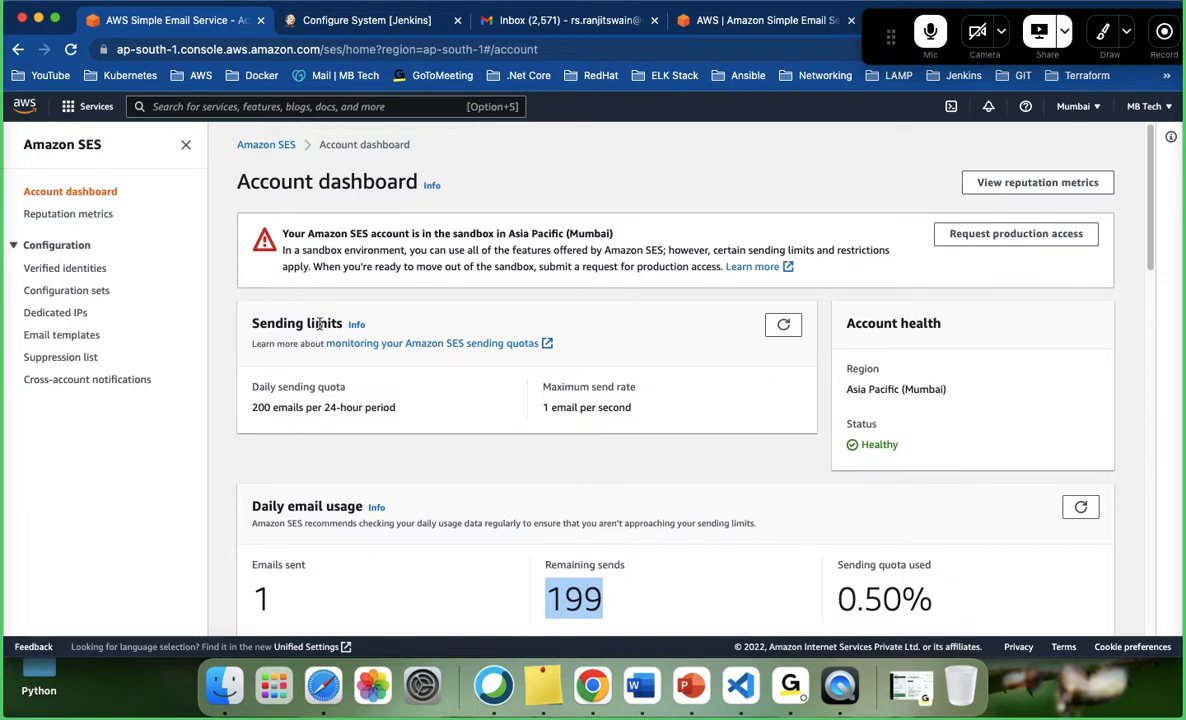
# - Scroll to the SMTP settings and select the endpoint email-smtp.ap-south-1.amazonaws.com
pyautogui.scroll(-10, 415, 340)
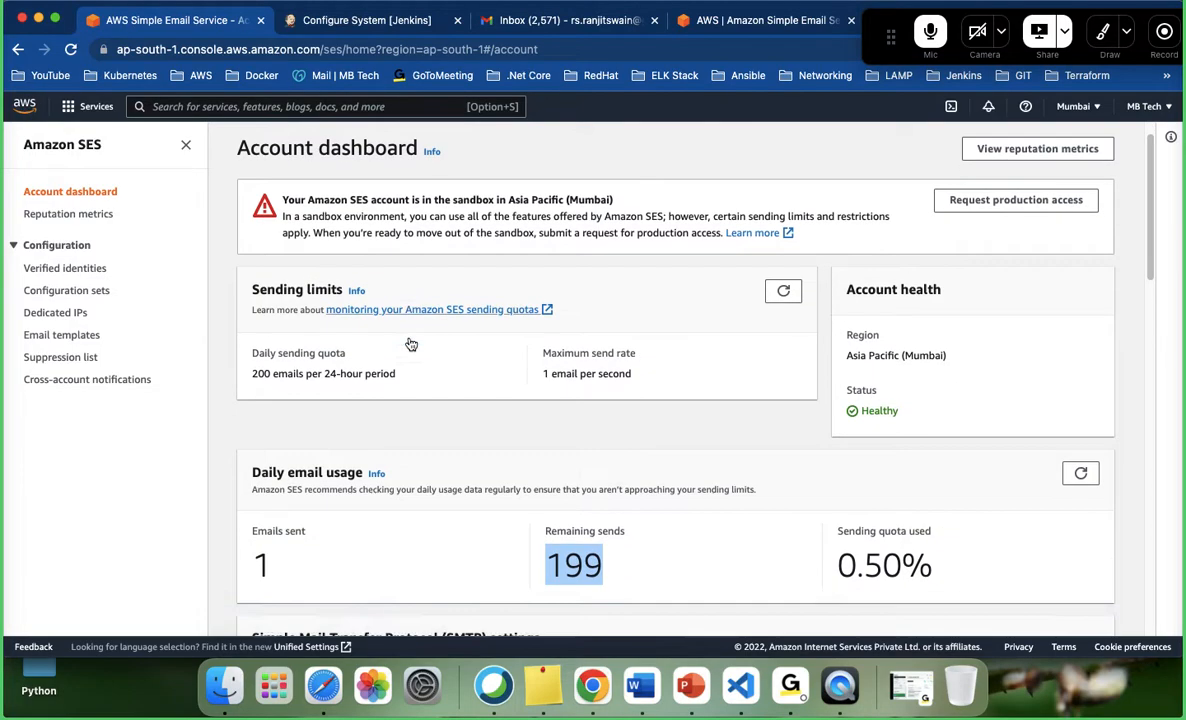
pyautogui.scroll(-1, 487, 368)
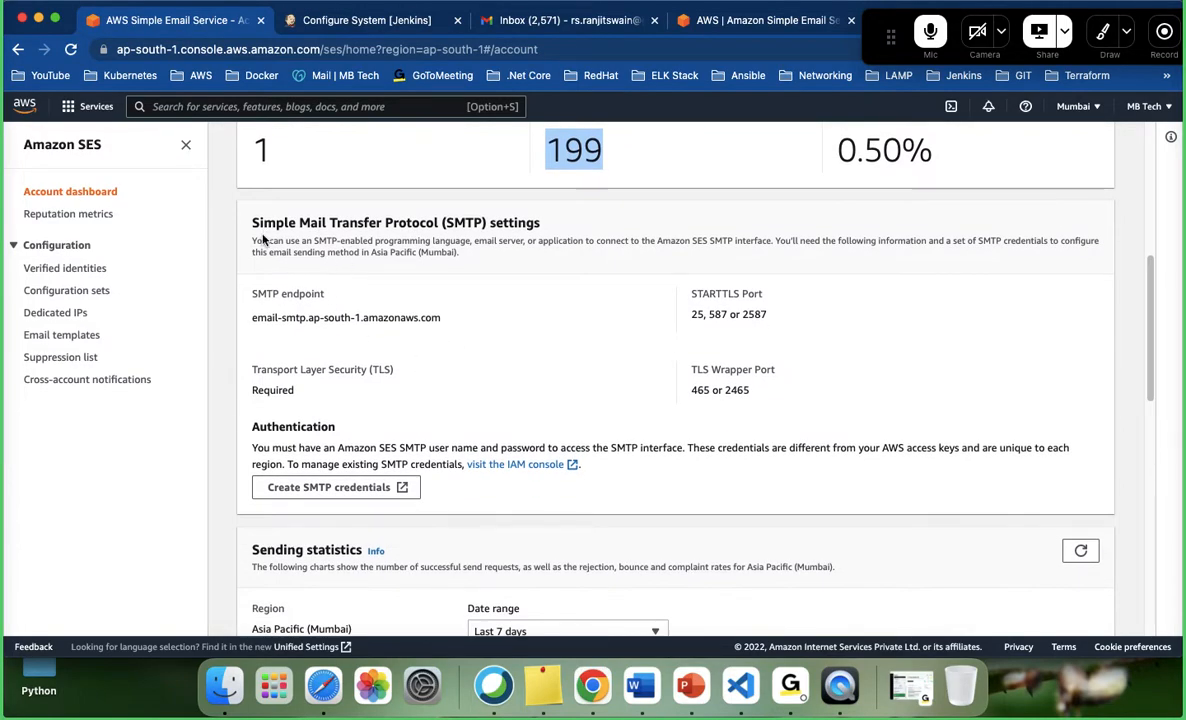
pyautogui.moveTo(254, 222); pyautogui.dragTo(487, 222)
pyautogui.click(438, 221)
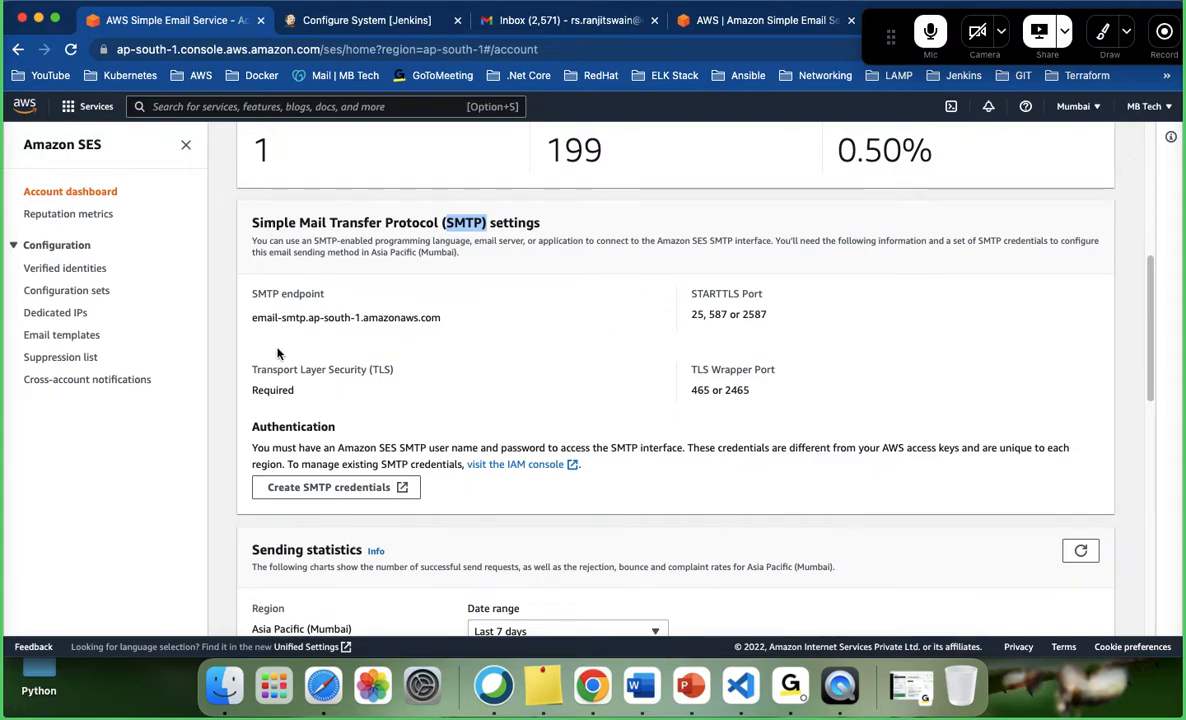
pyautogui.moveTo(249, 324); pyautogui.dragTo(465, 328)
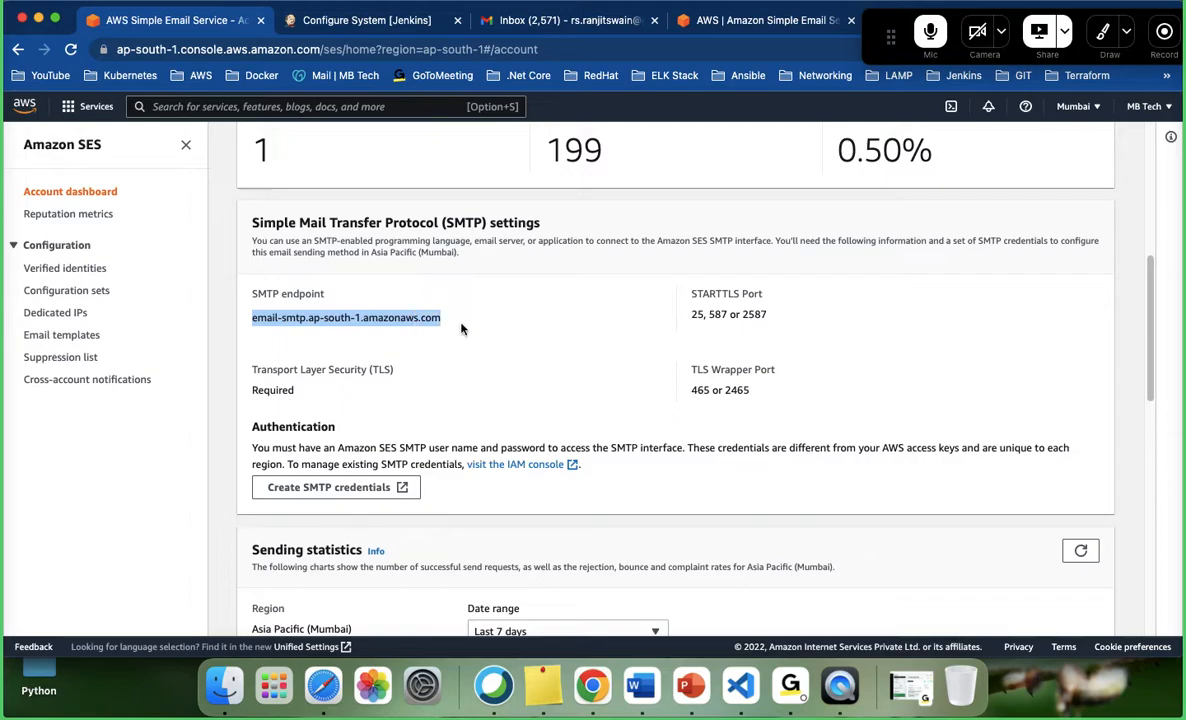
pyautogui.click(431, 338)
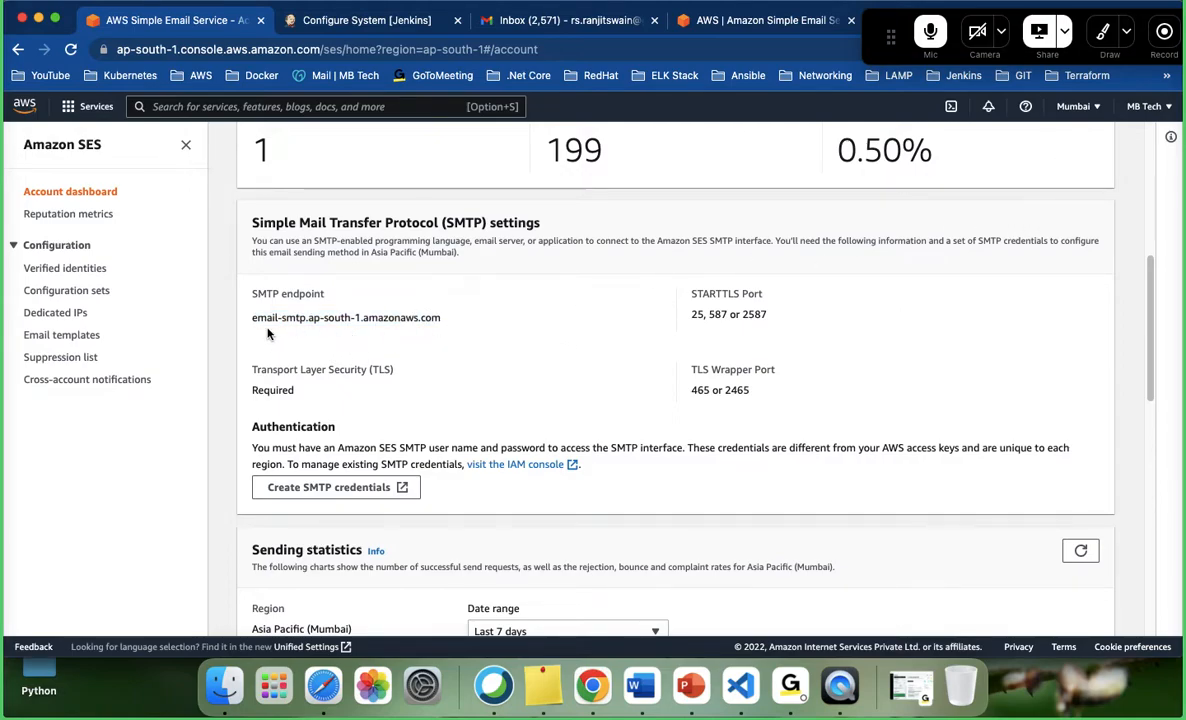
pyautogui.moveTo(252, 319); pyautogui.dragTo(436, 321)
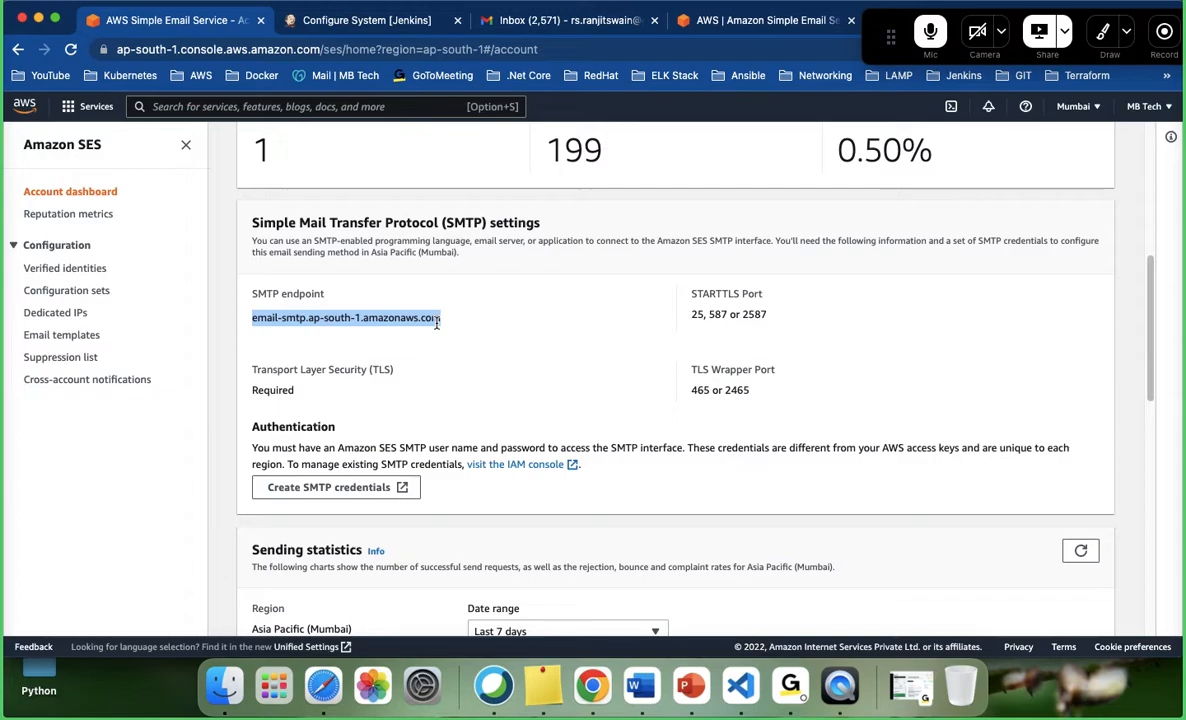
pyautogui.click(372, 351)
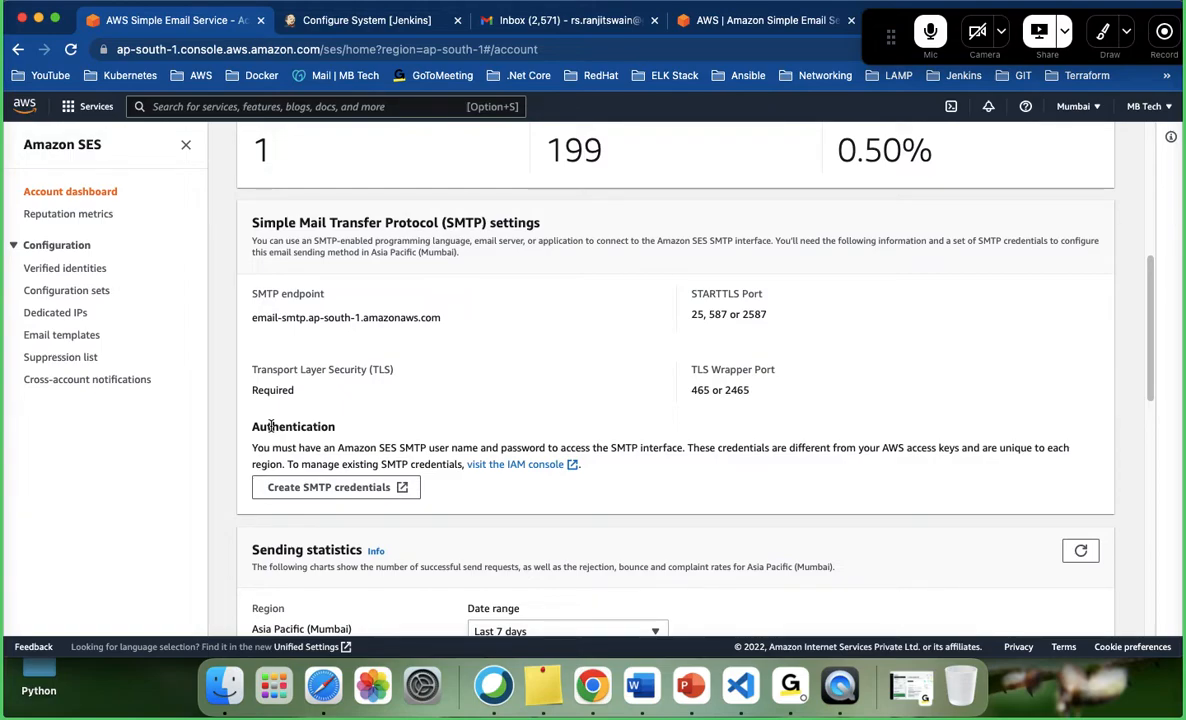
pyautogui.click(314, 496)
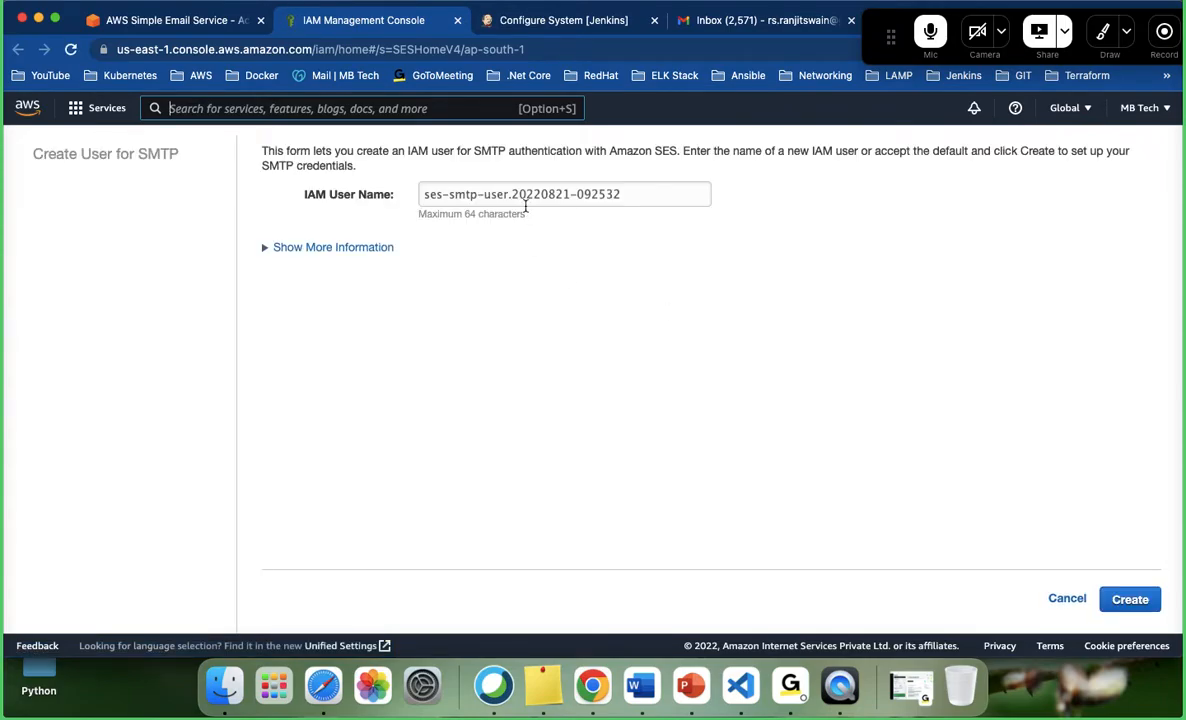
pyautogui.moveTo(659, 197); pyautogui.dragTo(363, 198)
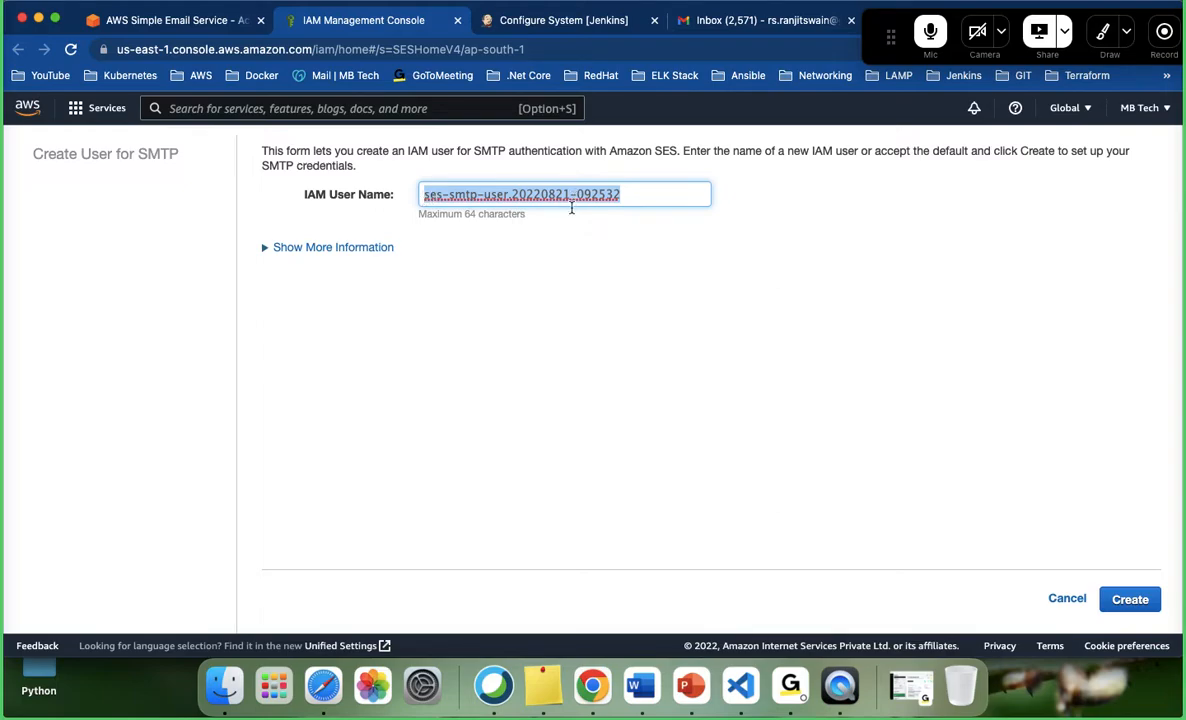
pyautogui.click(1064, 600)
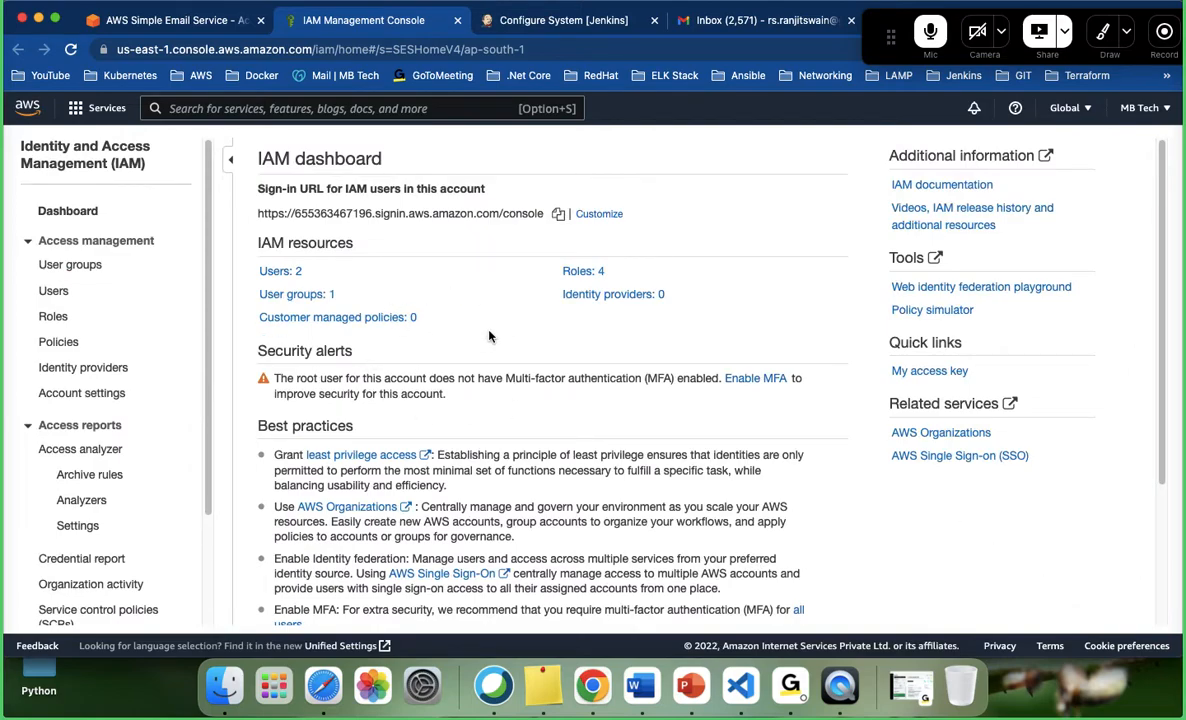
pyautogui.click(457, 20)
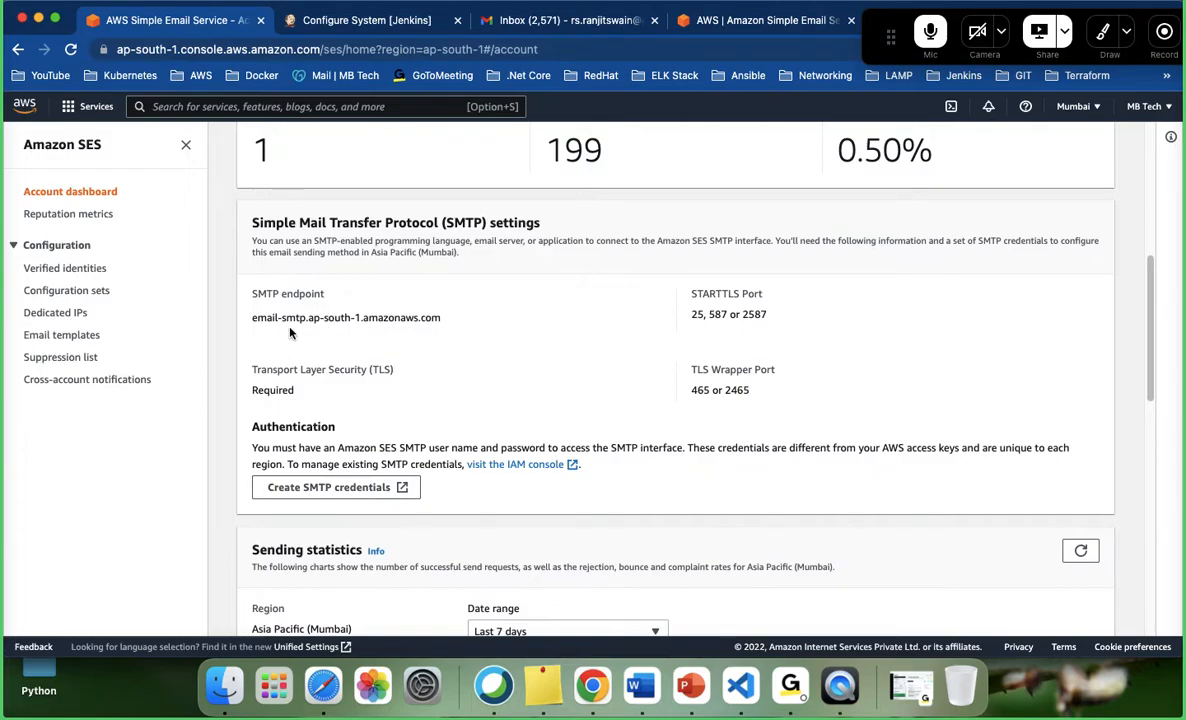
# - Select the SMTP endpoint address, then view the SES 'Congratulations' verification success page
pyautogui.moveTo(253, 317); pyautogui.dragTo(442, 321)
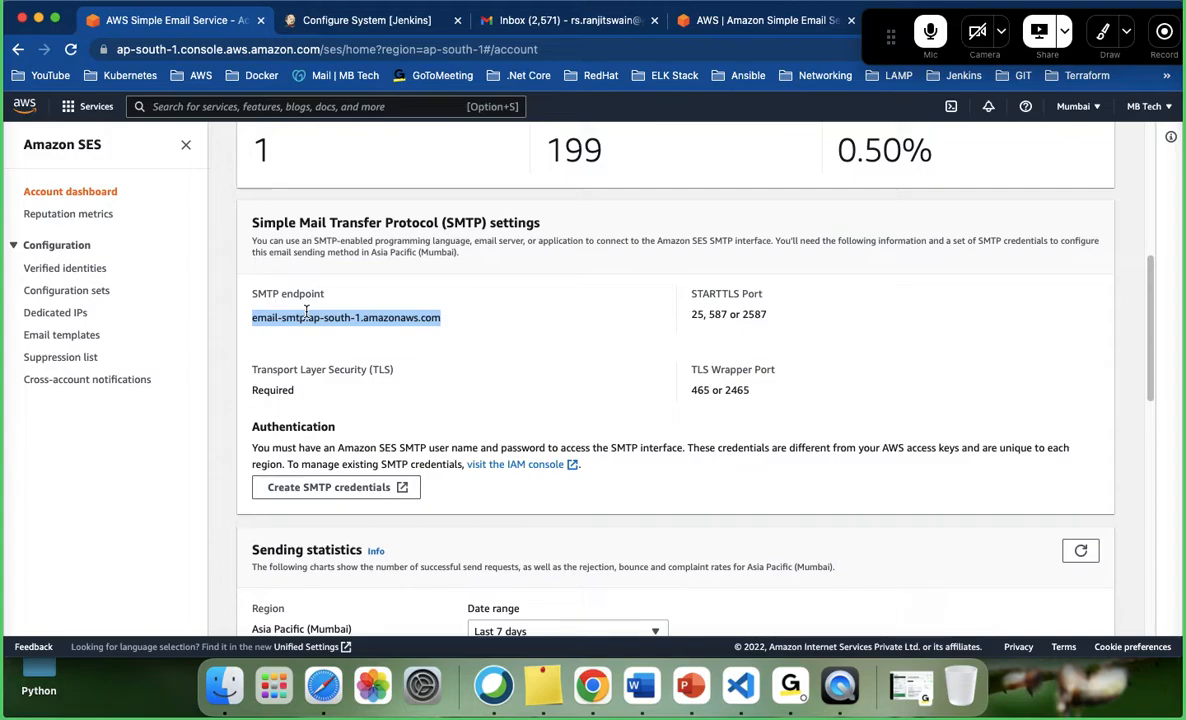
pyautogui.click(494, 341)
pyautogui.moveTo(253, 293); pyautogui.dragTo(331, 299)
pyautogui.click(463, 331)
pyautogui.moveTo(434, 316); pyautogui.dragTo(249, 325)
pyautogui.press('super+c')
pyautogui.click(694, 22)
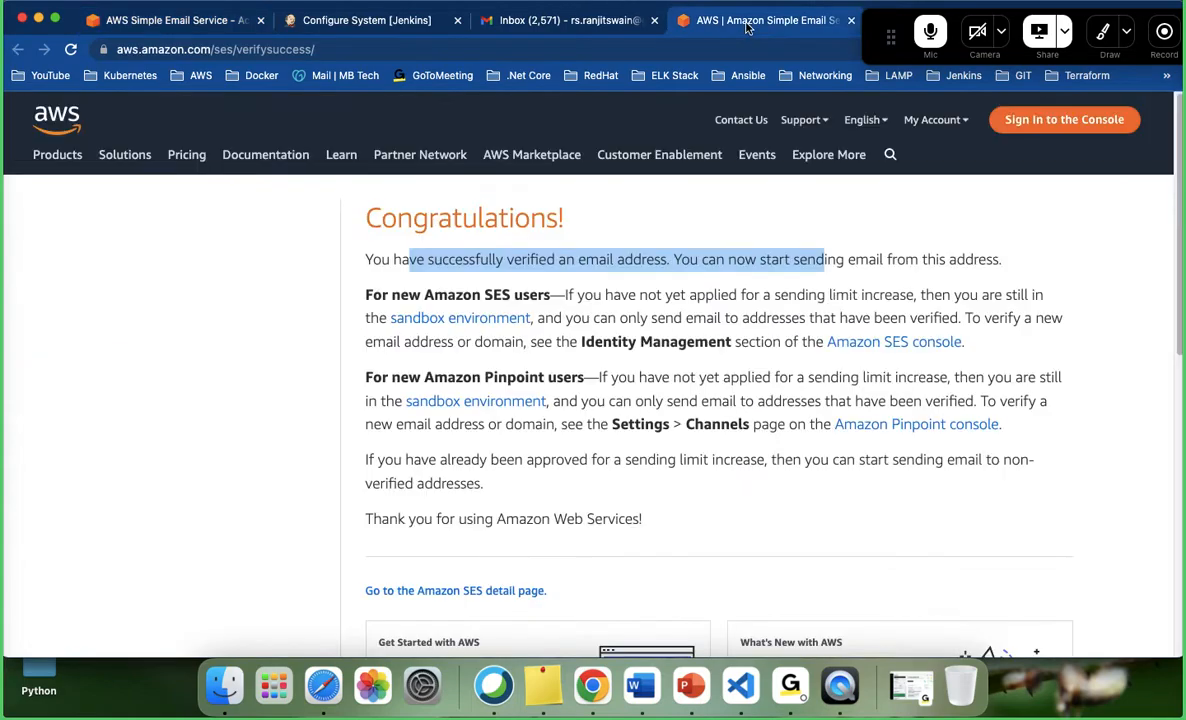
# - Paste email-smtp.ap-south-1.amazonaws.com as the Jenkins SMTP server, expand Advanced, and tick Use TLS
pyautogui.click(365, 20)
pyautogui.click(352, 332)
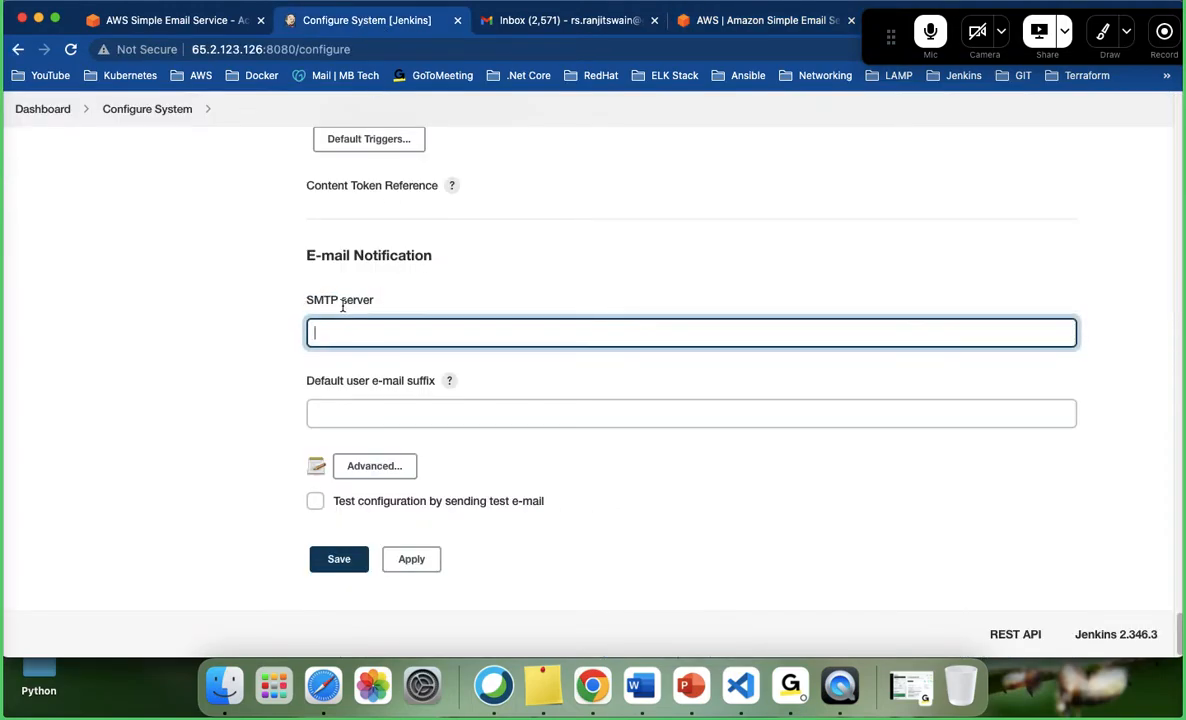
pyautogui.press('super+v')
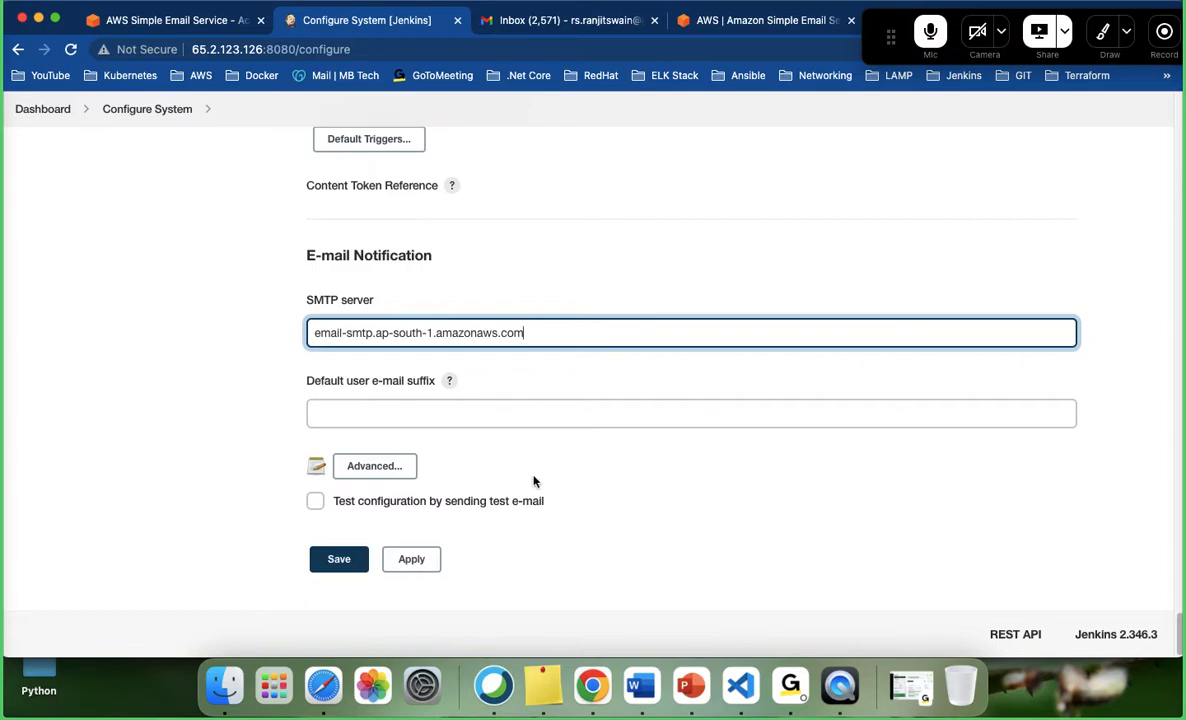
pyautogui.click(375, 472)
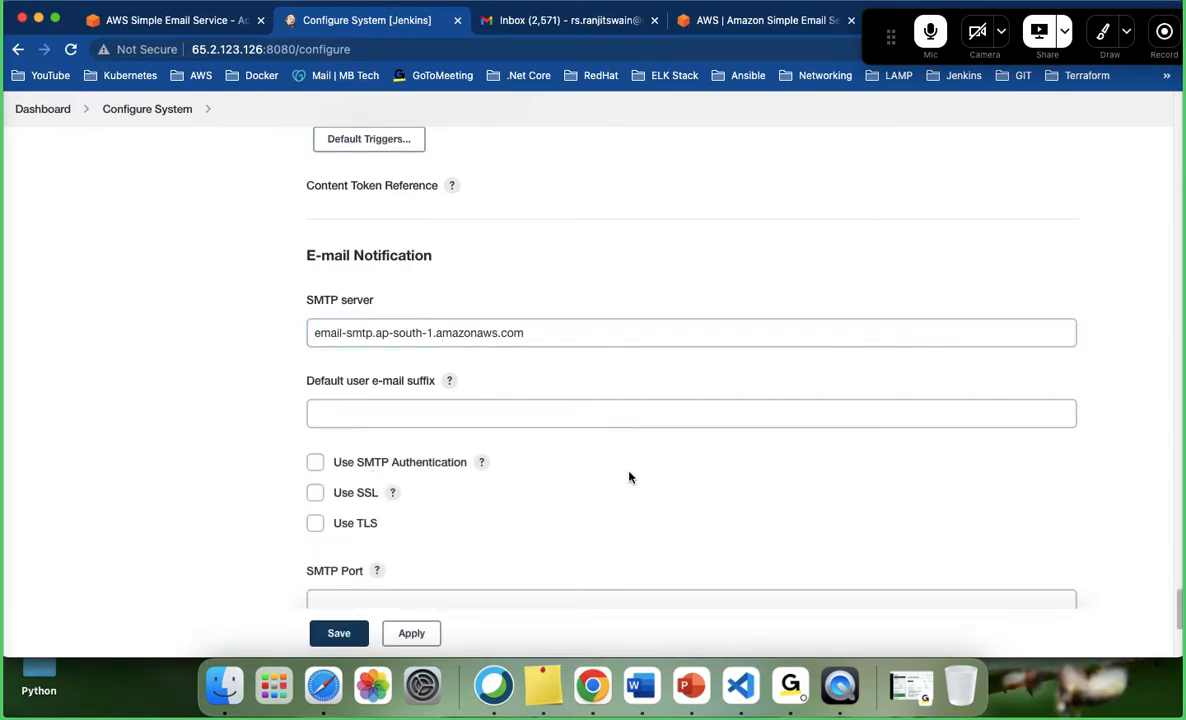
pyautogui.scroll(-1, 586, 412)
pyautogui.scroll(-2, 586, 412)
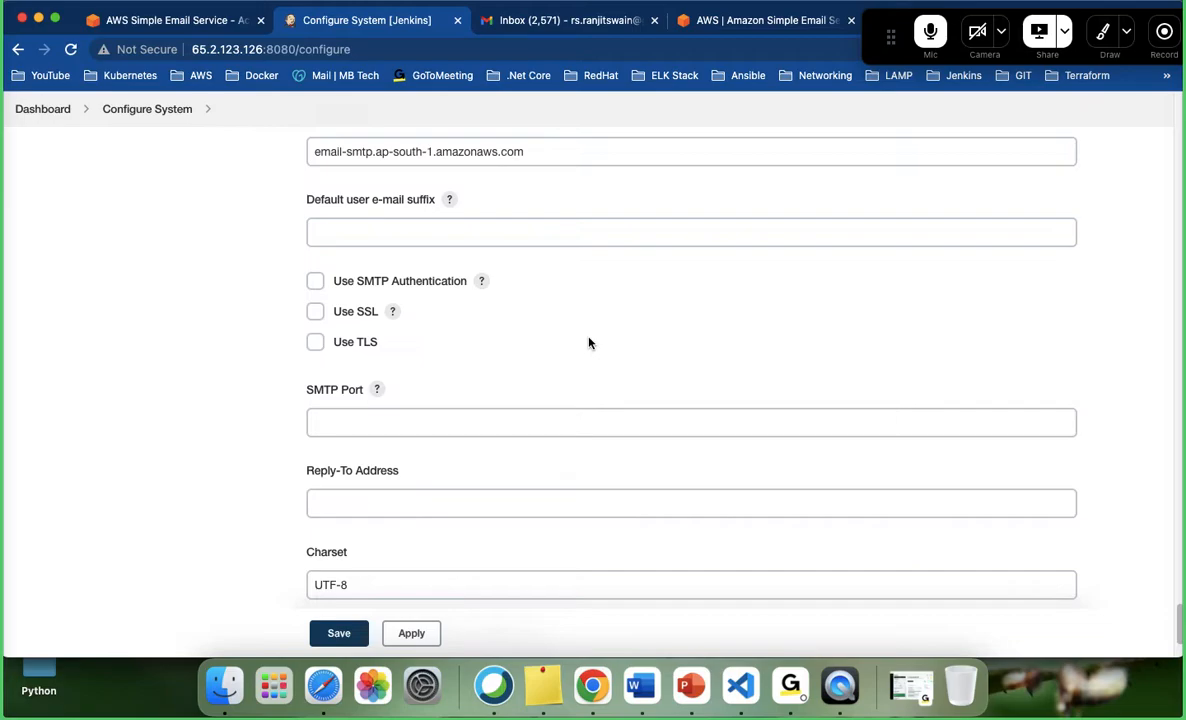
pyautogui.click(316, 343)
pyautogui.click(384, 420)
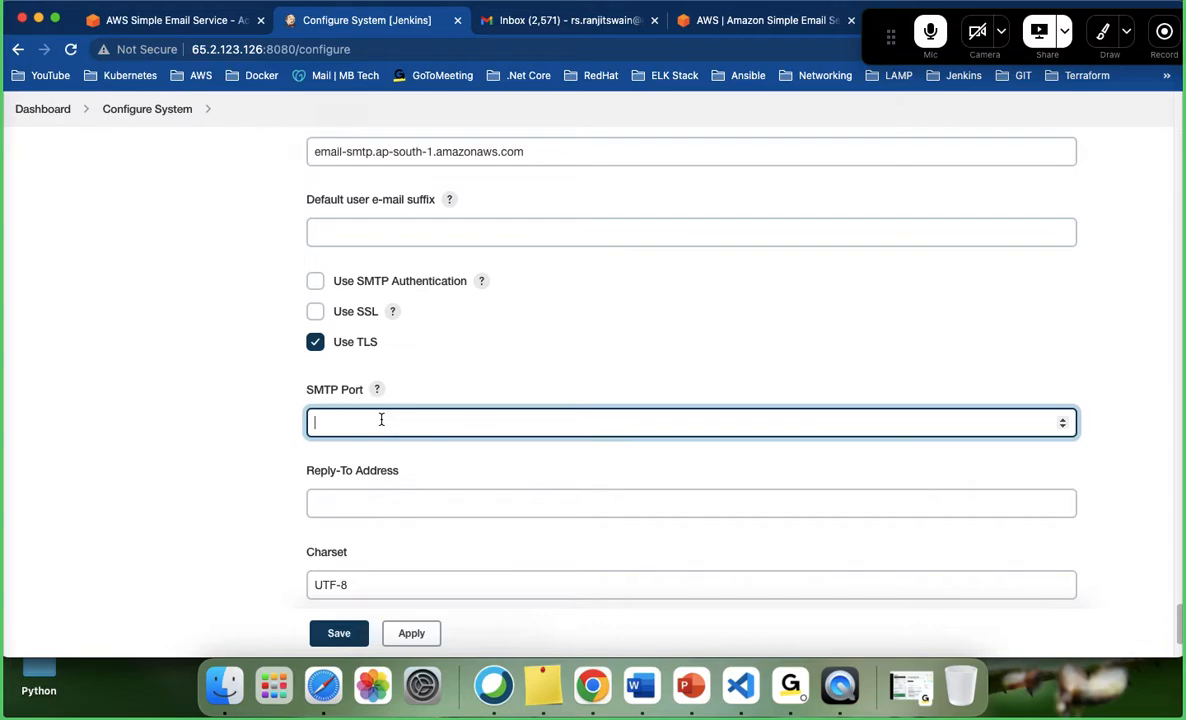
pyautogui.press('super+Tab')
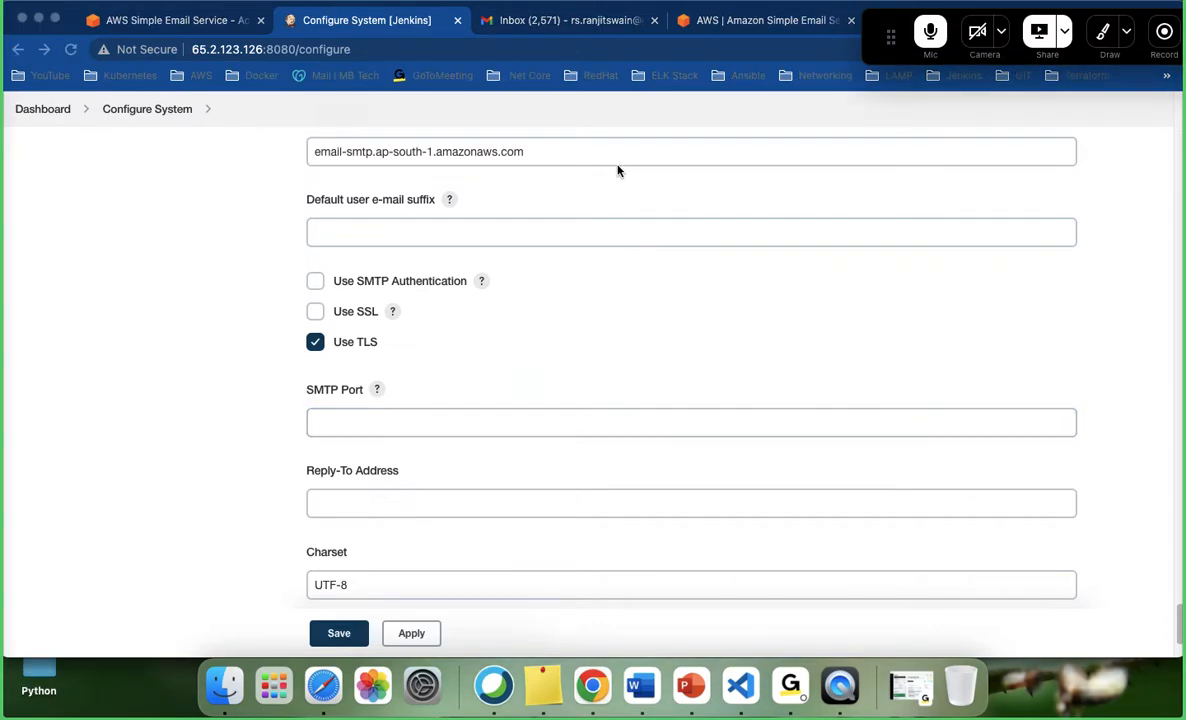
pyautogui.click(176, 19)
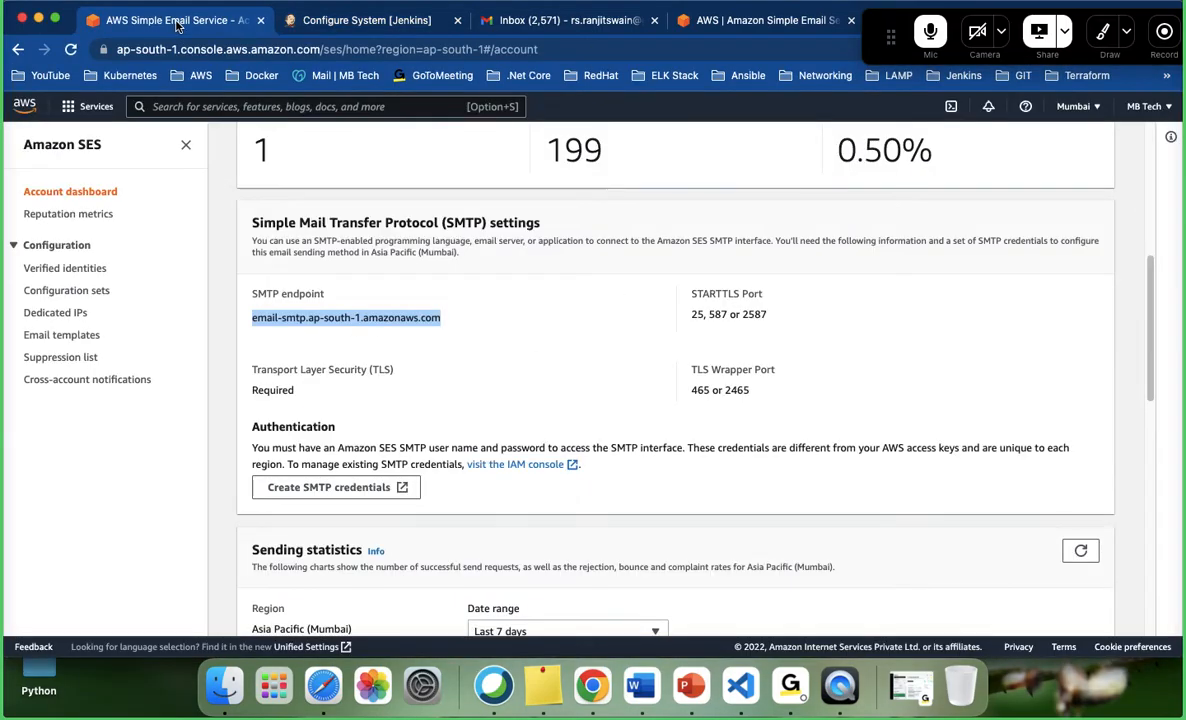
pyautogui.click(650, 290)
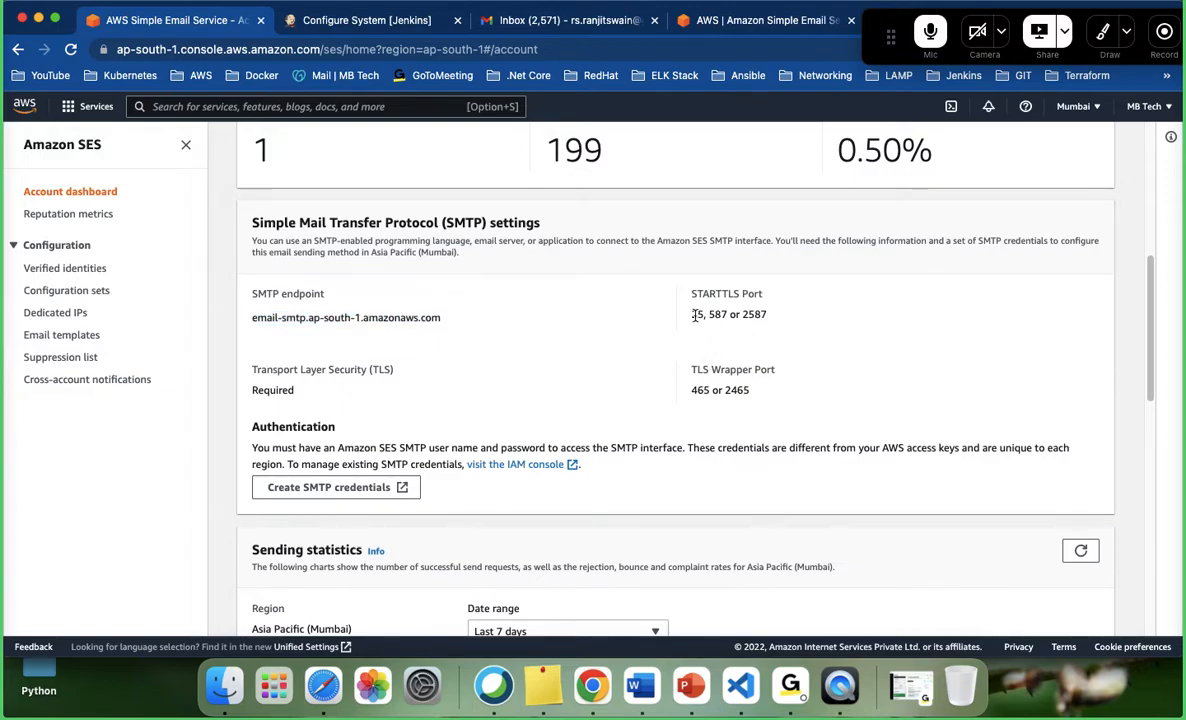
pyautogui.moveTo(709, 316); pyautogui.dragTo(744, 318)
pyautogui.click(795, 321)
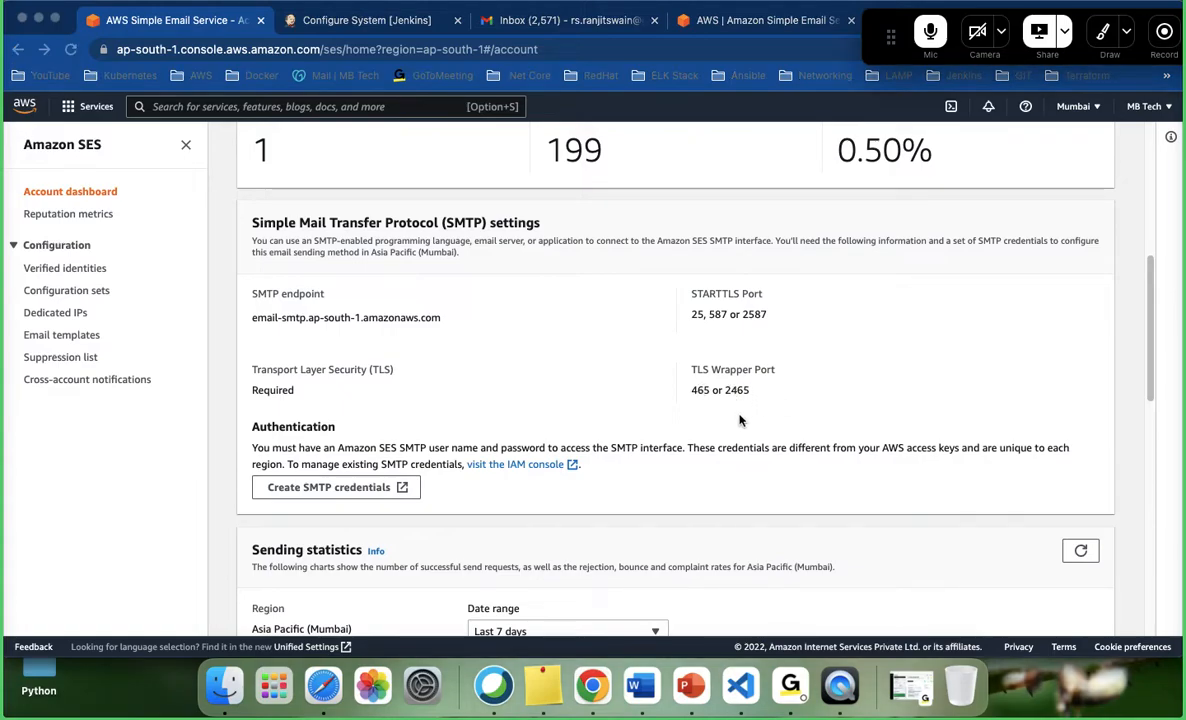
pyautogui.click(345, 22)
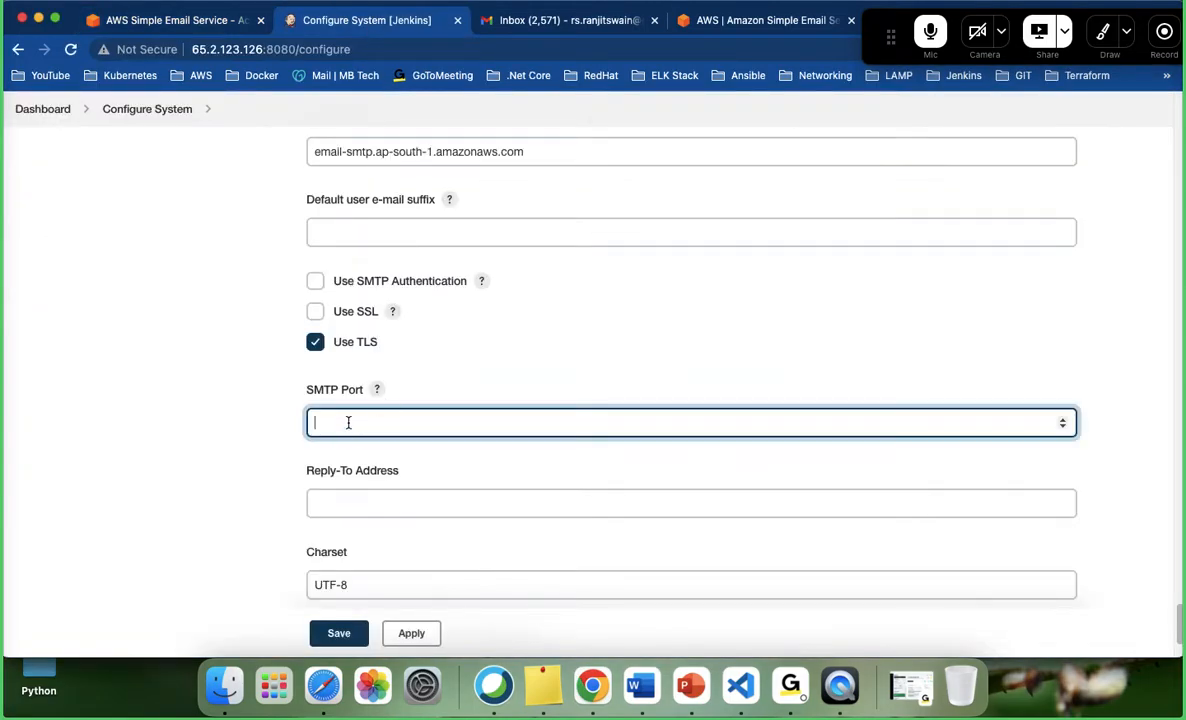
# - Enter SMTP port 465 and type the reply-to Gmail address
pyautogui.write('465')
pyautogui.click(365, 503)
pyautogui.click(228, 514)
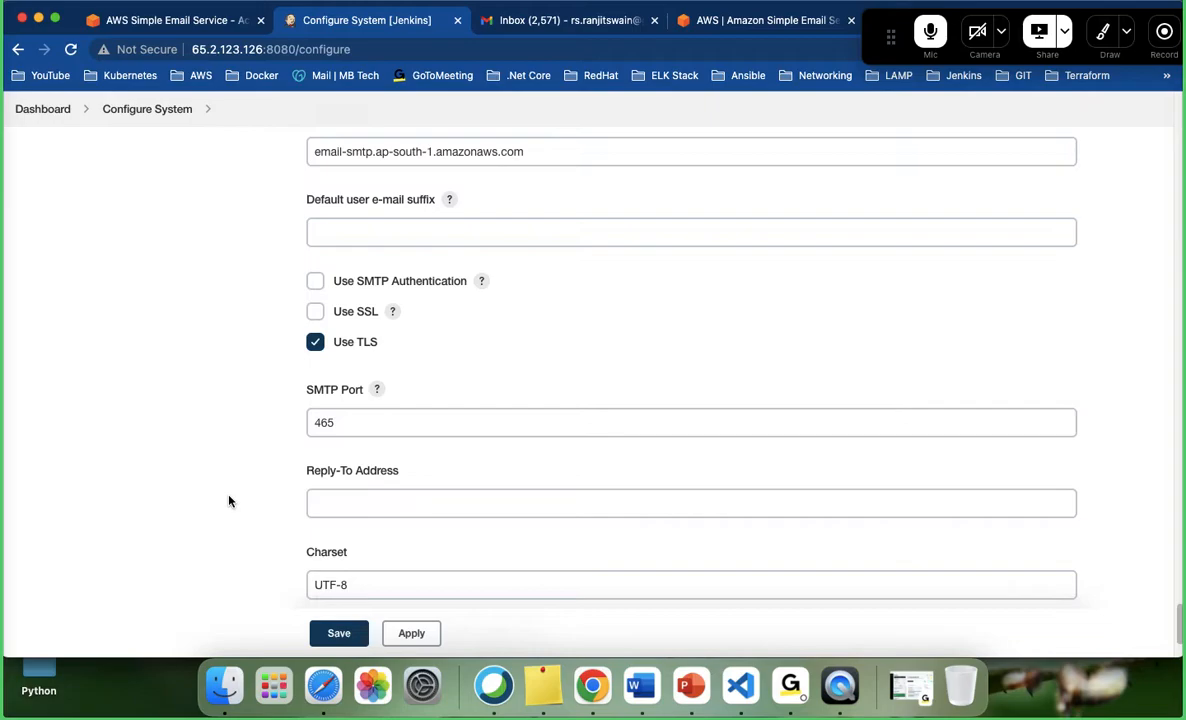
pyautogui.click(386, 505)
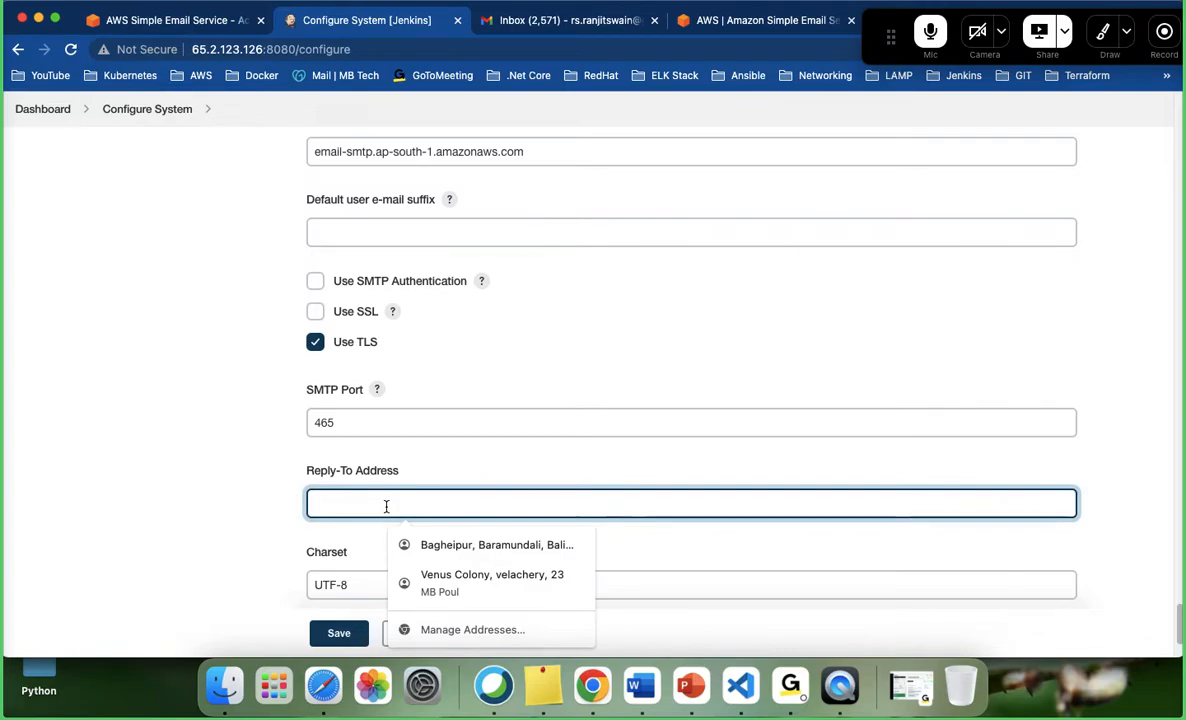
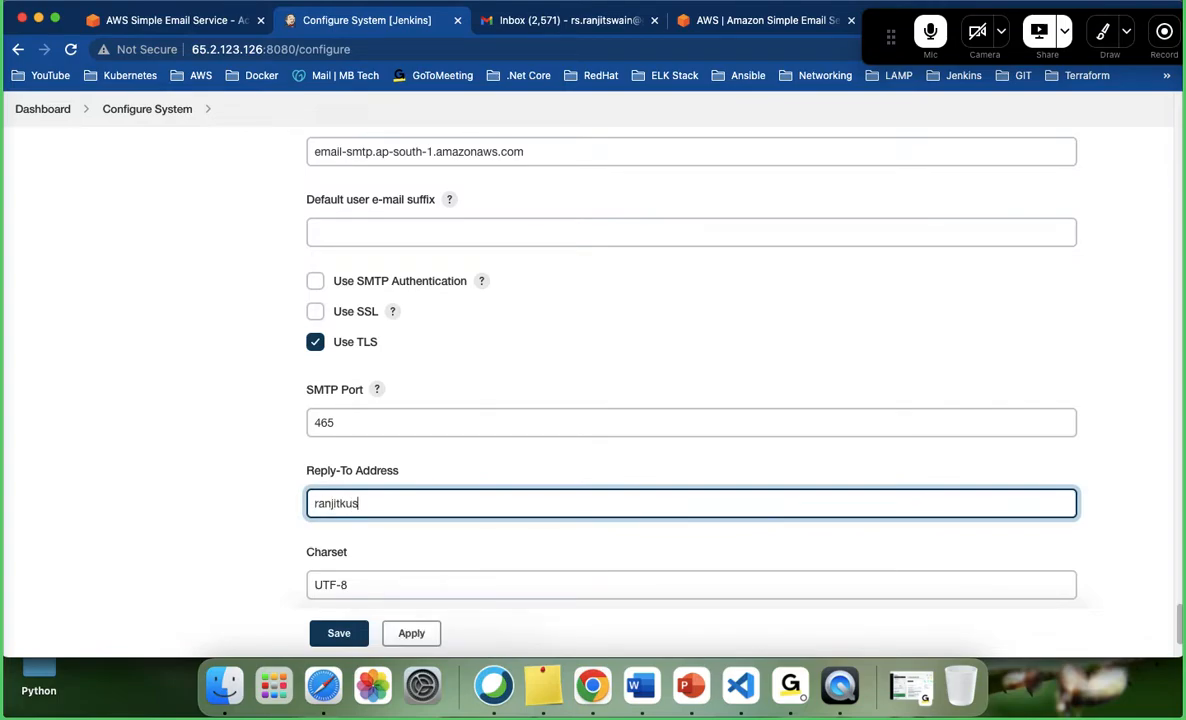
pyautogui.scroll(-3, 264, 535)
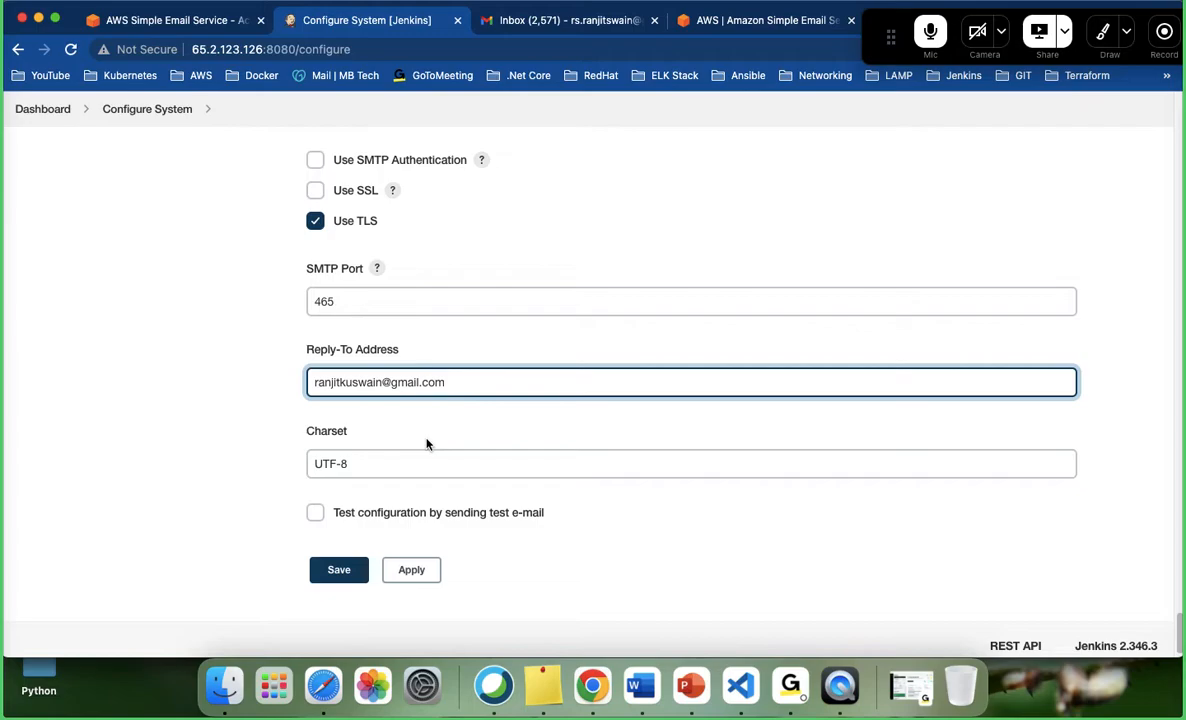
pyautogui.scroll(3, 427, 442)
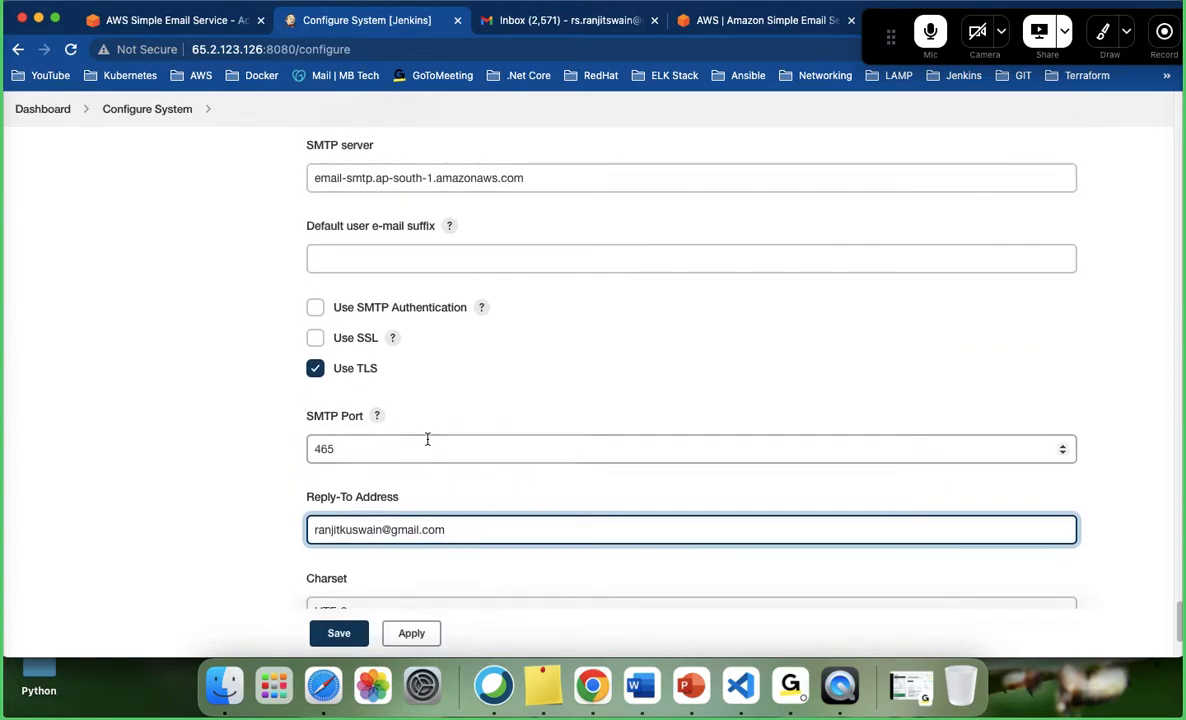
# - Turn off Use TLS and enable SMTP Authentication to expose the user name and password fields, then bring up Finder
pyautogui.click(315, 369)
pyautogui.click(315, 308)
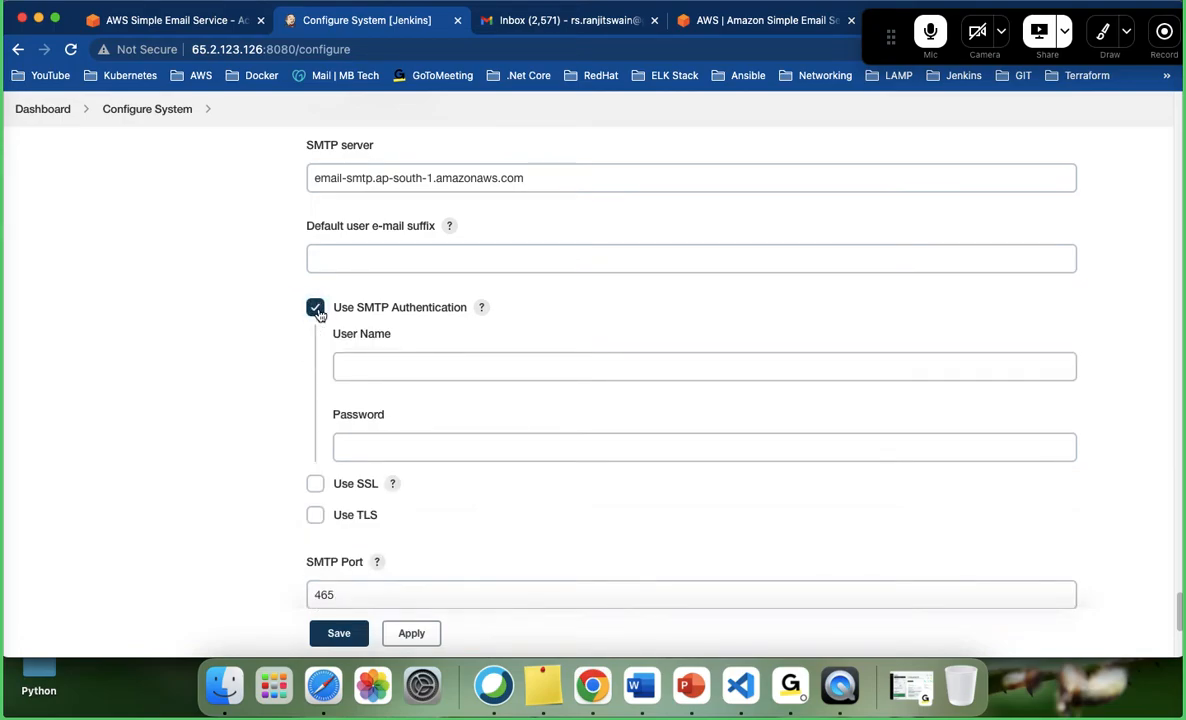
pyautogui.click(395, 373)
pyautogui.click(405, 446)
pyautogui.click(403, 367)
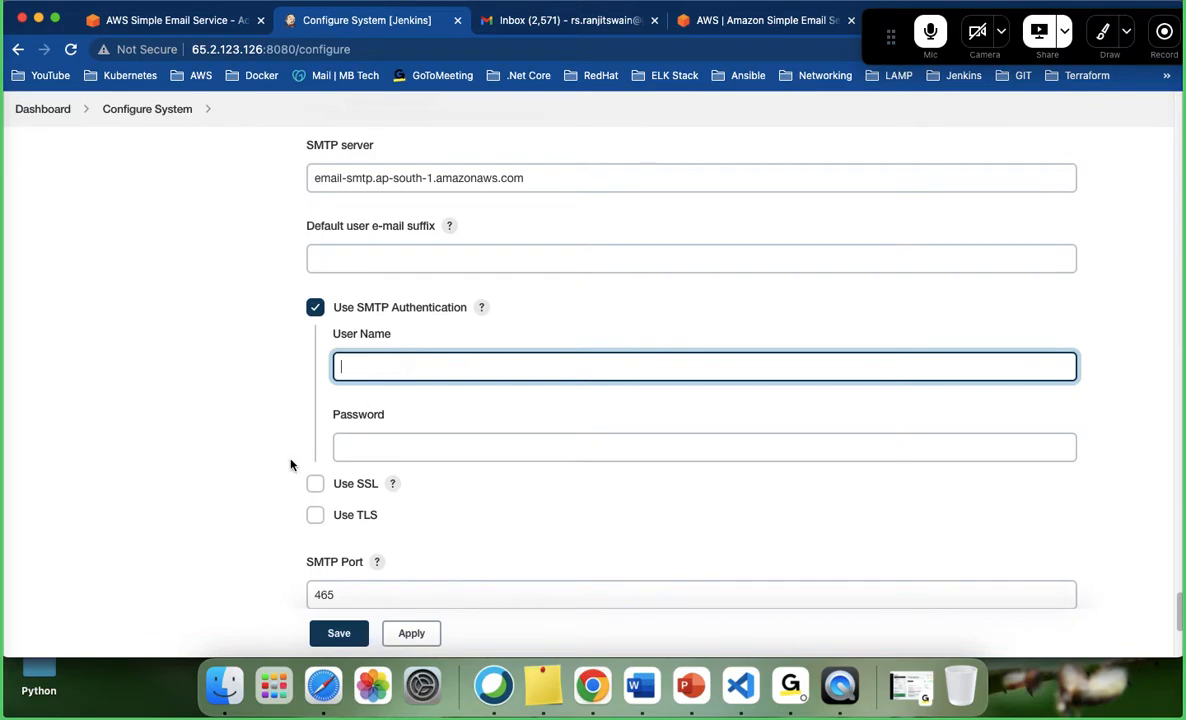
pyautogui.click(224, 690)
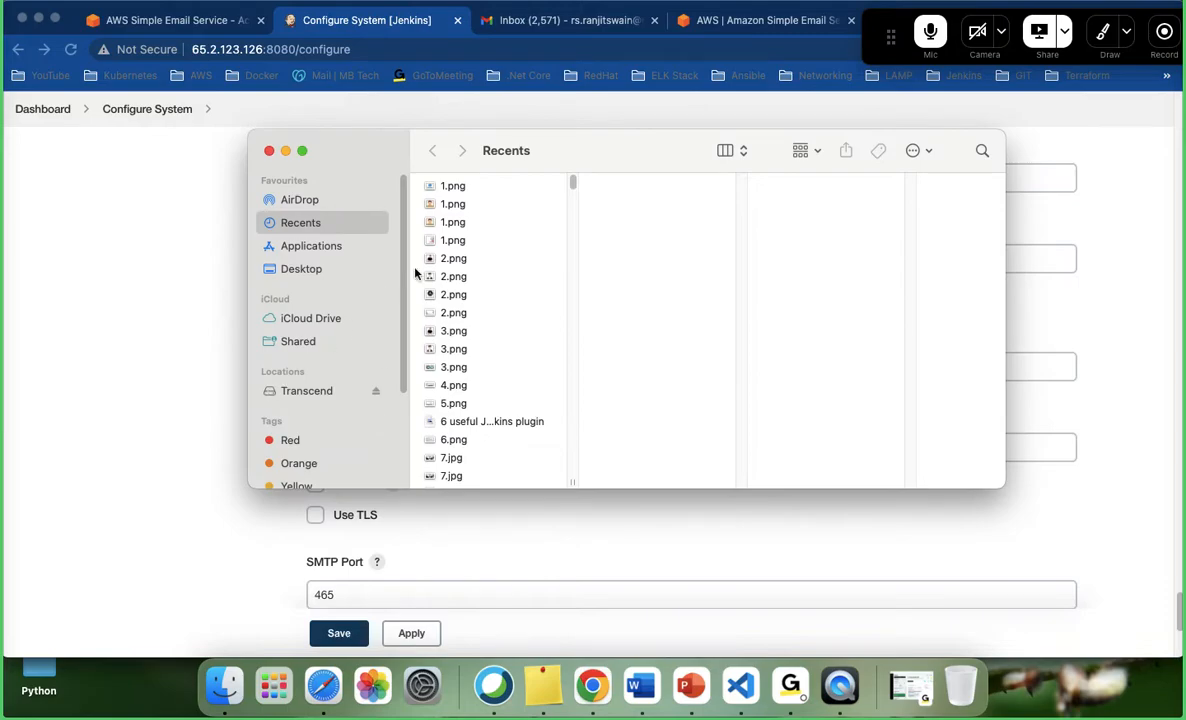
# - Open credentials-mb-SES.csv from the Downloads folder, set Finder aside and bring Numbers forward
pyautogui.click(224, 0)
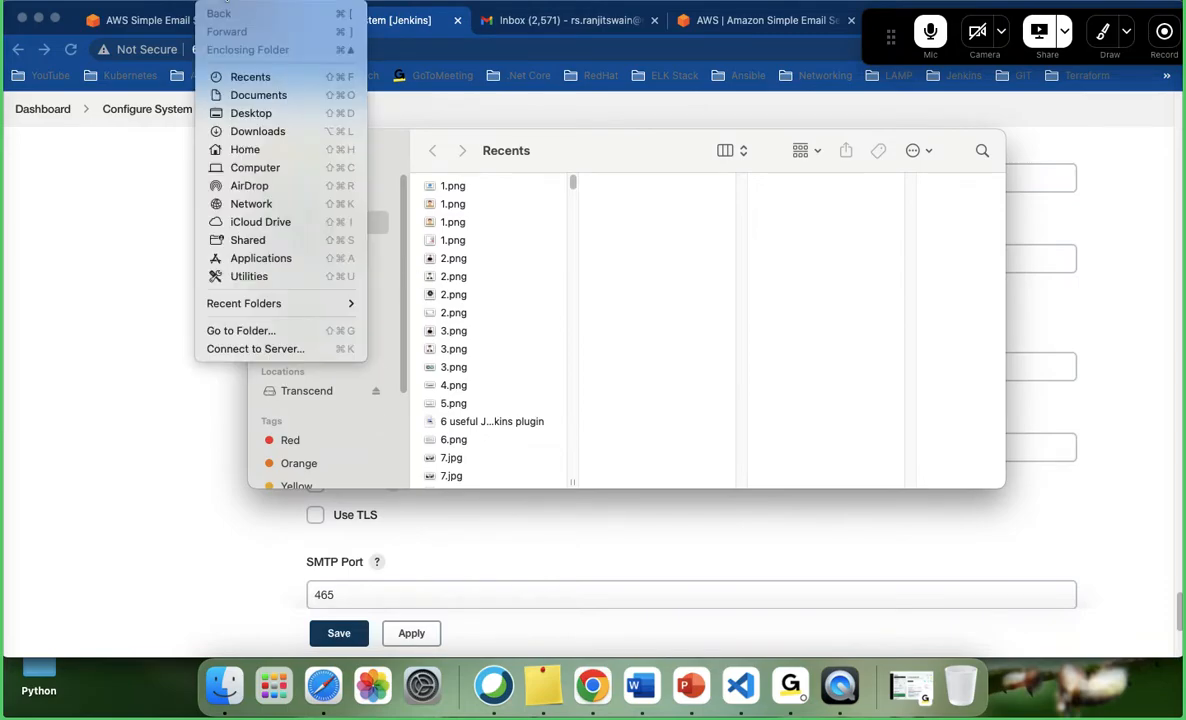
pyautogui.click(257, 131)
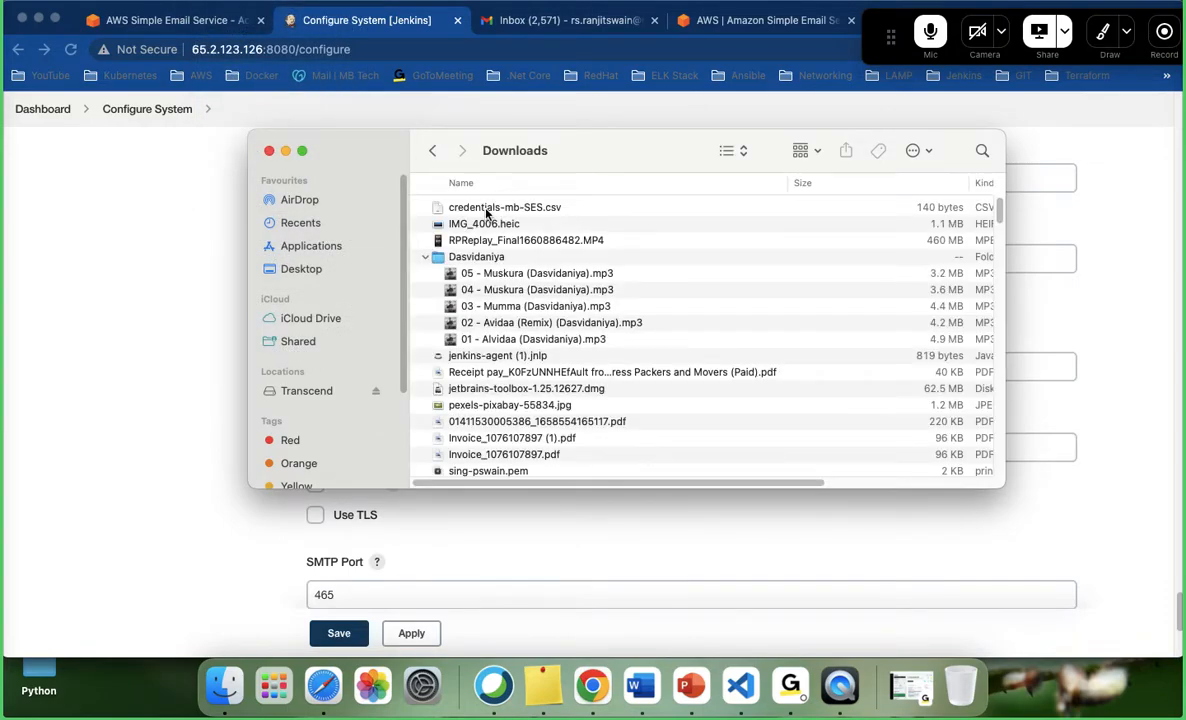
pyautogui.click(487, 208)
pyautogui.doubleClick(487, 211)
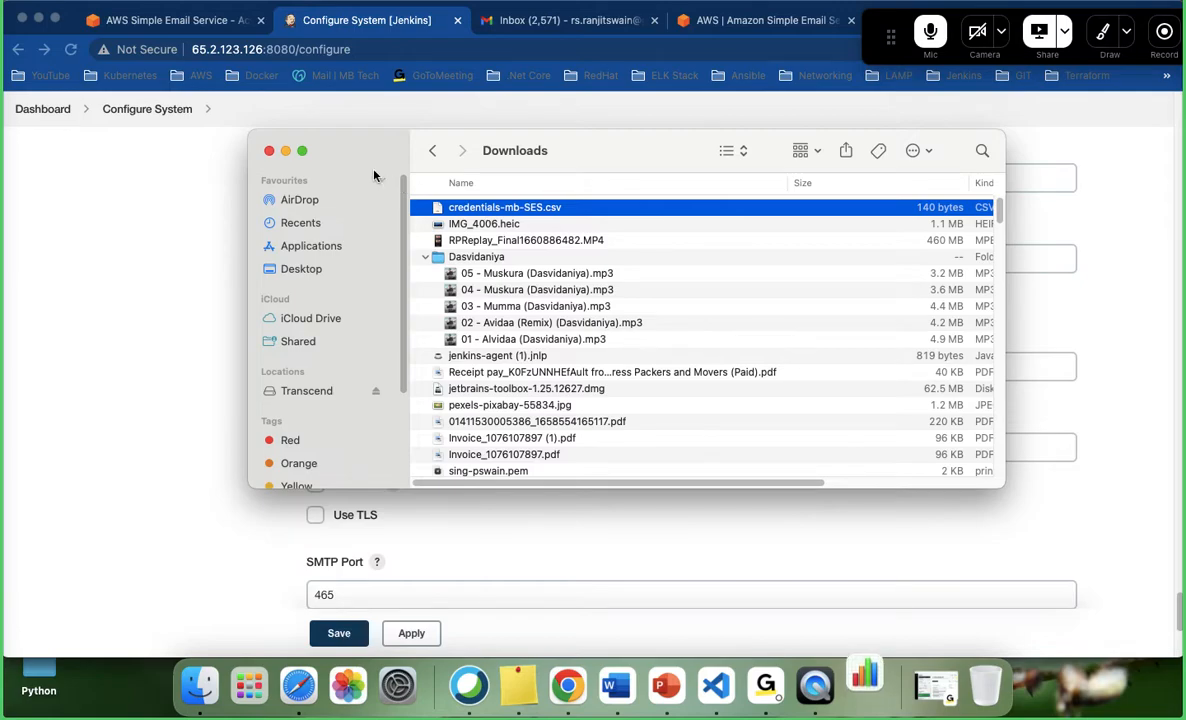
pyautogui.click(285, 151)
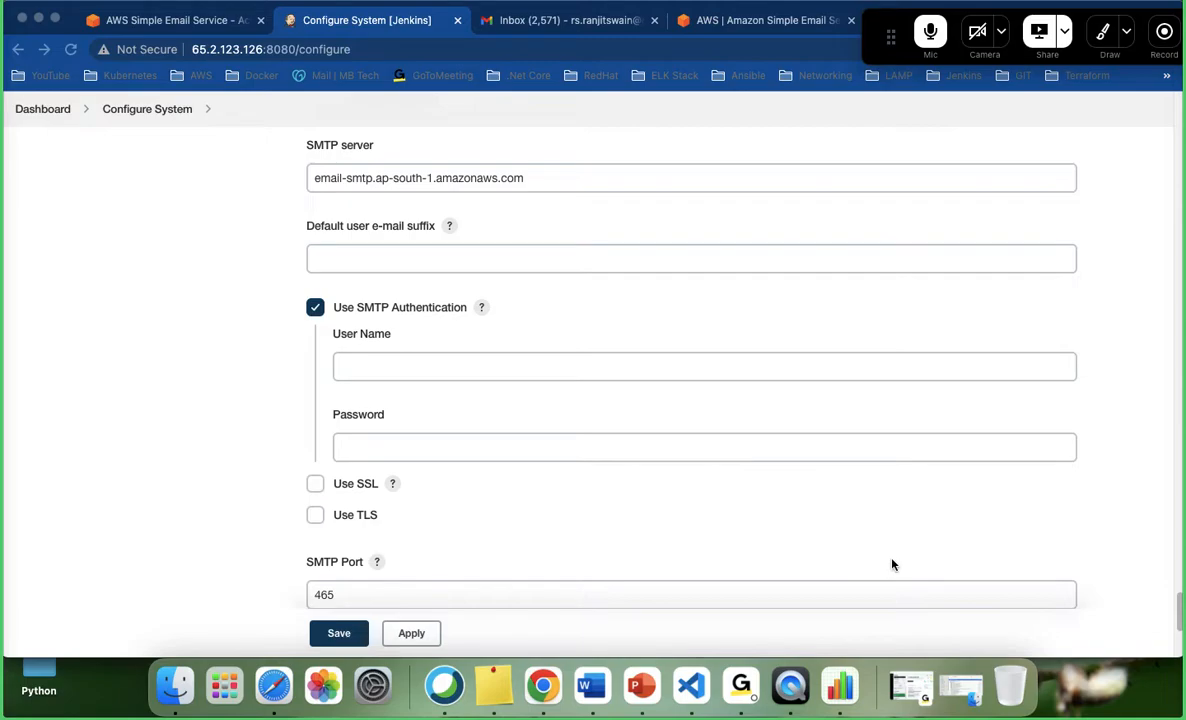
pyautogui.click(842, 686)
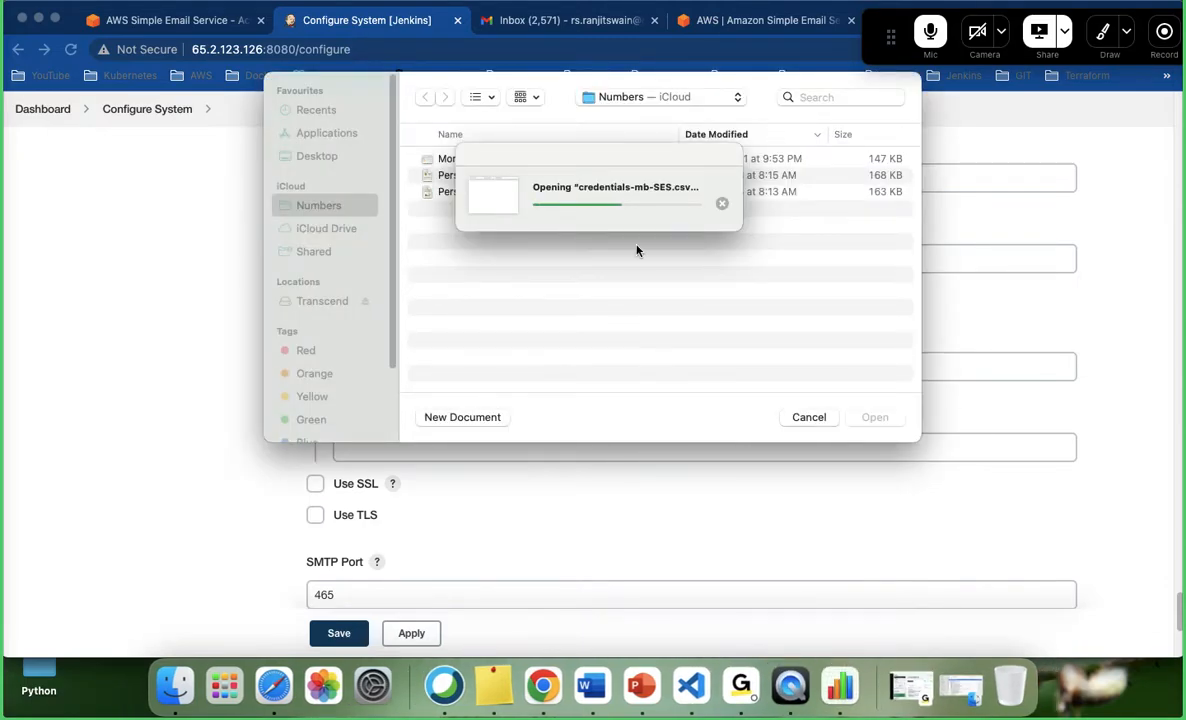
# - Copy the Smtp Username from cell B2 into Jenkins' SMTP user name field
pyautogui.click(808, 418)
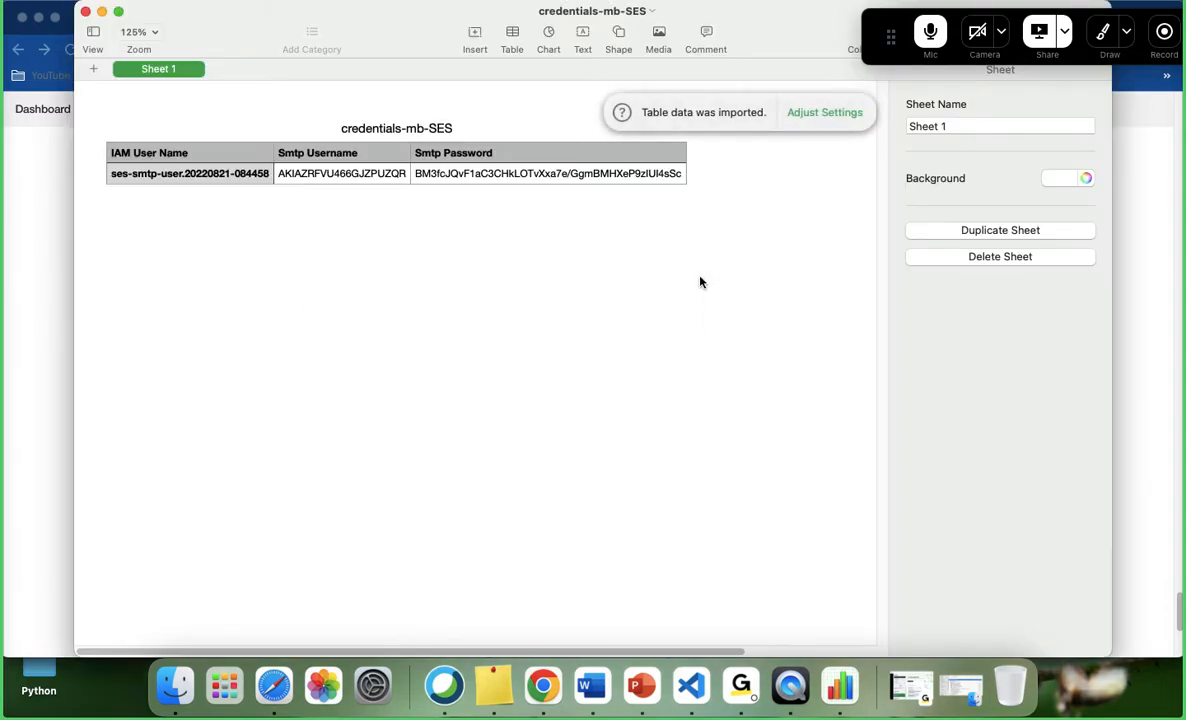
pyautogui.click(316, 176)
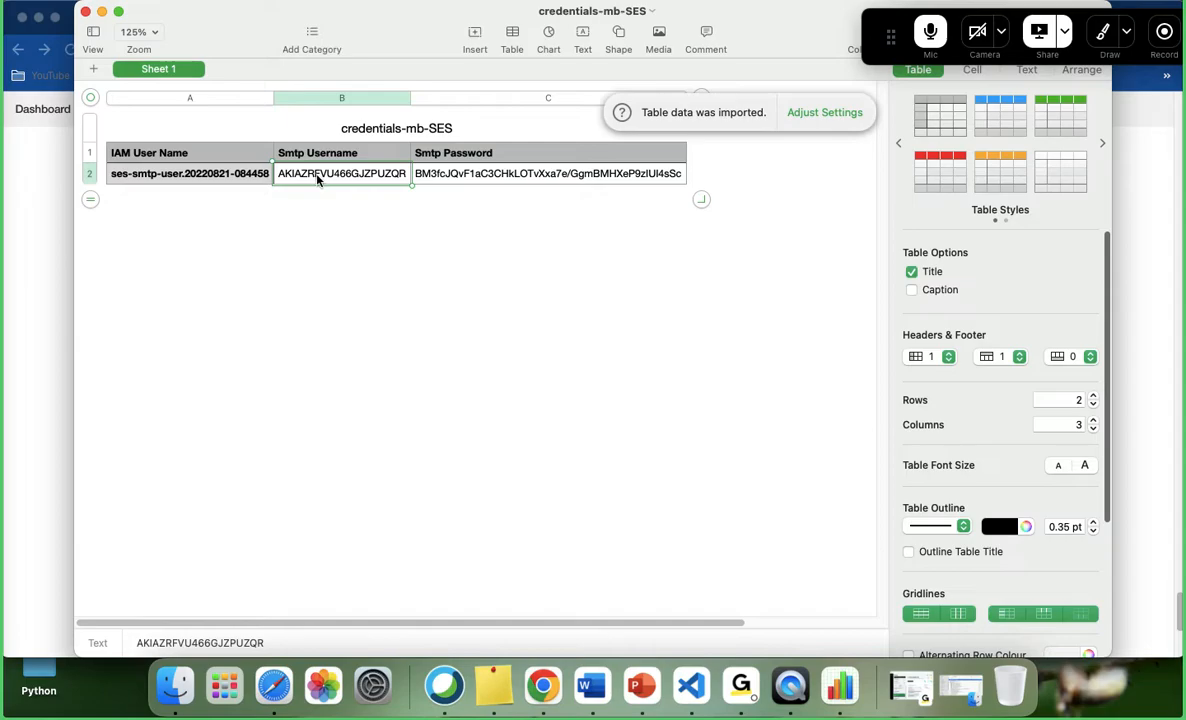
pyautogui.doubleClick(334, 177)
pyautogui.press('super+c')
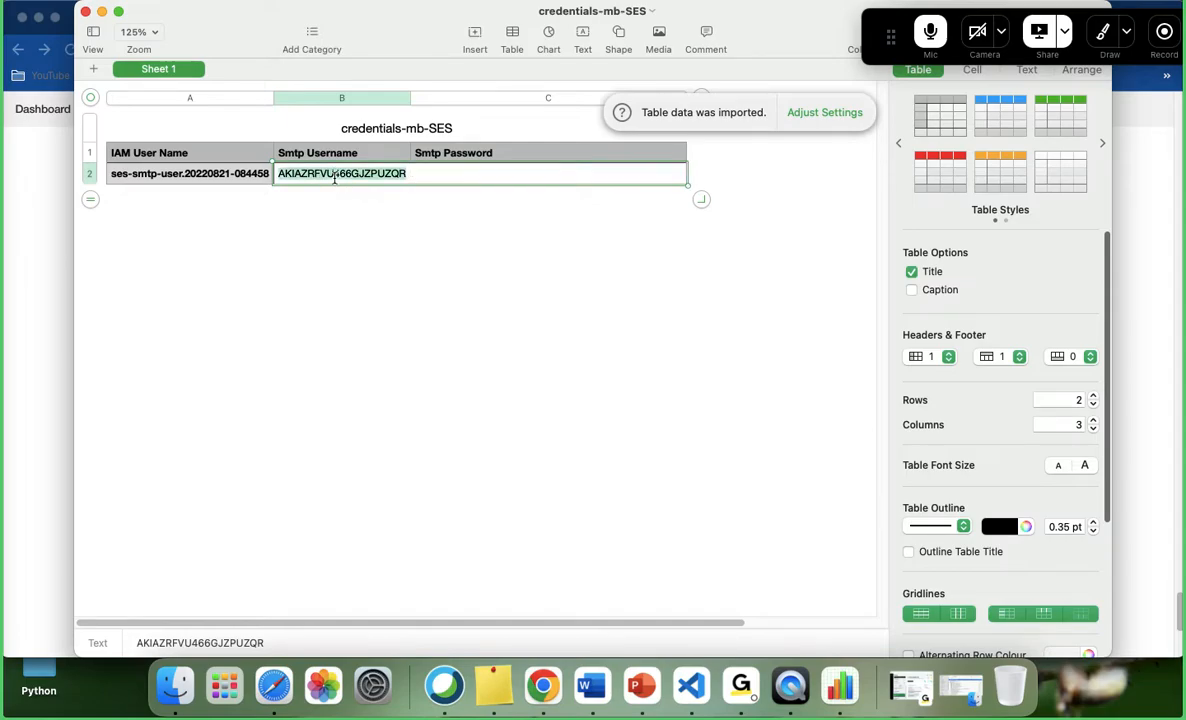
pyautogui.click(542, 686)
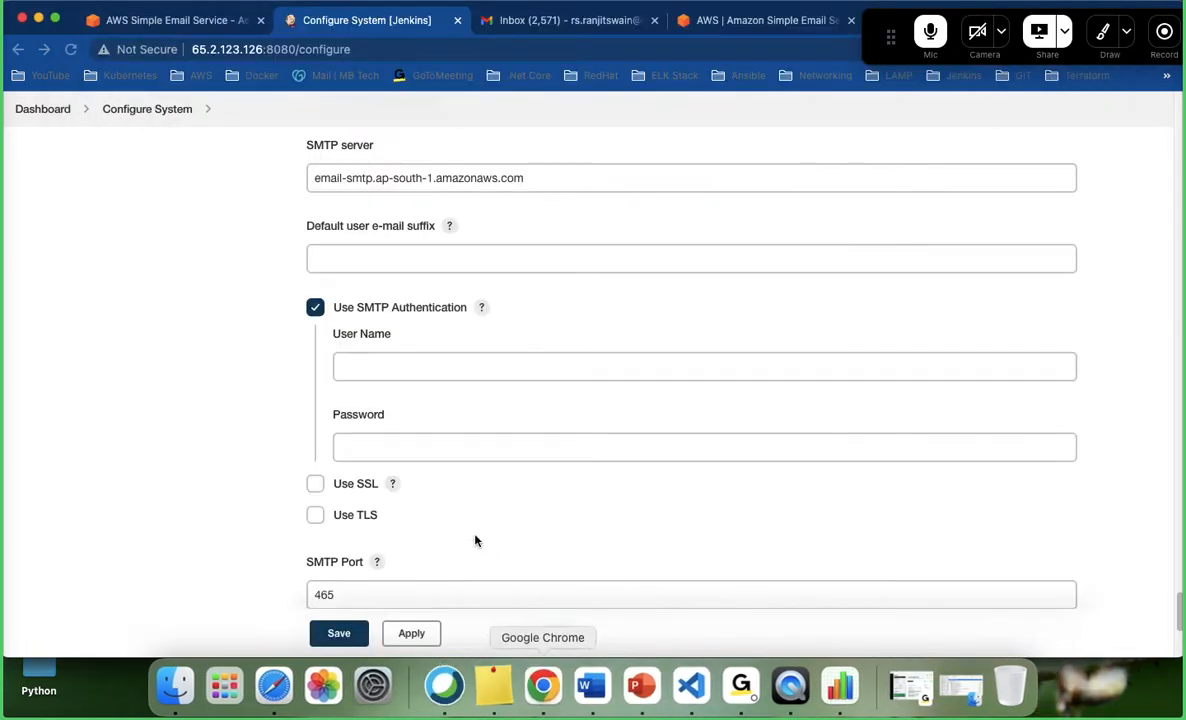
pyautogui.click(410, 368)
pyautogui.press('super+v')
# - Copy the Smtp Password from cell C2 into Jenkins' SMTP password field
pyautogui.click(424, 448)
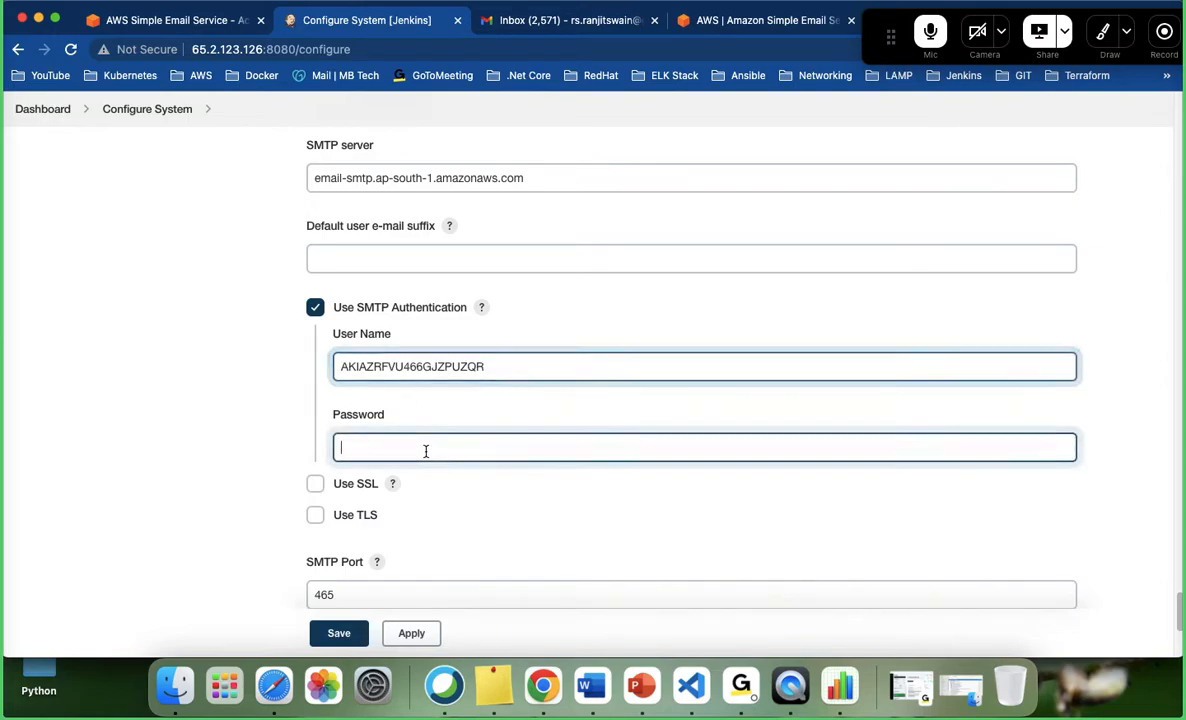
pyautogui.press('super+Tab')
pyautogui.click(457, 174)
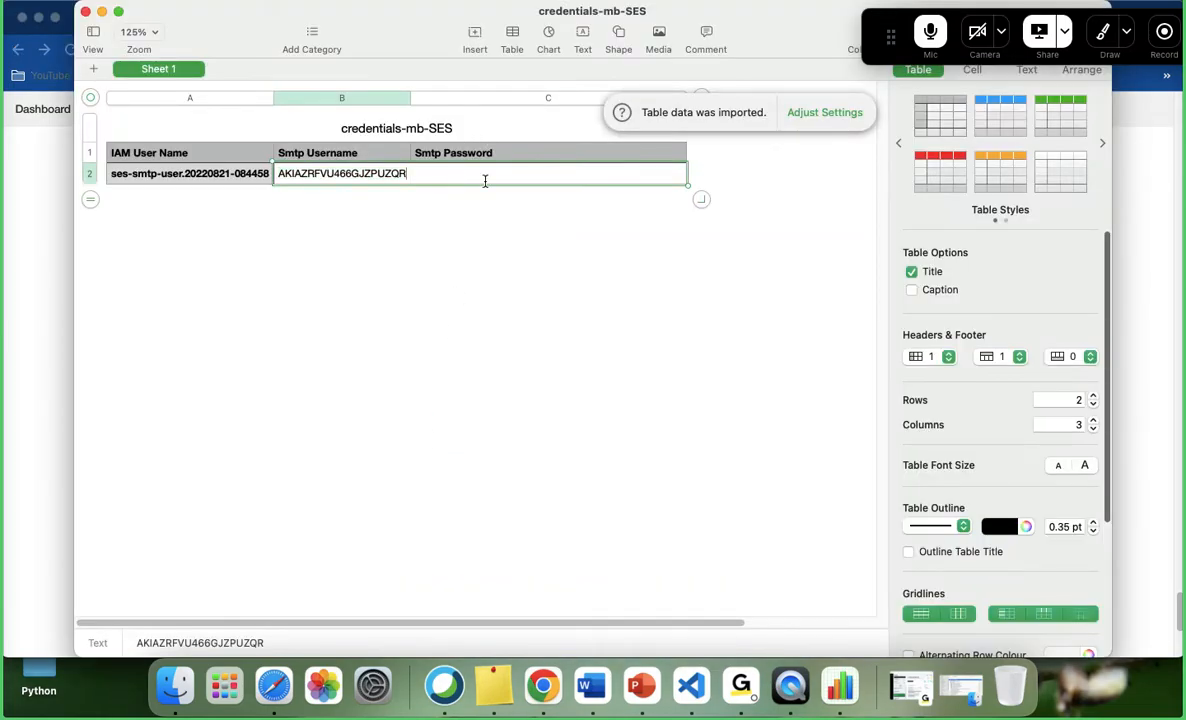
pyautogui.click(479, 228)
pyautogui.click(487, 177)
pyautogui.click(485, 175)
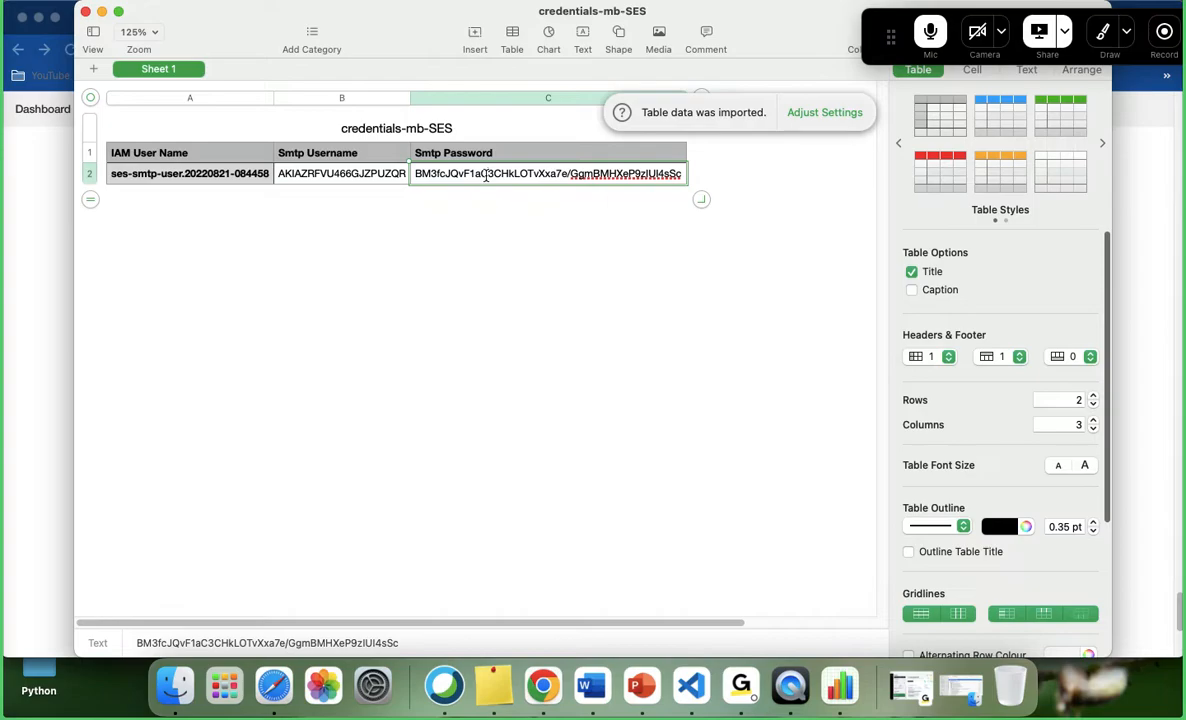
pyautogui.press('super+a')
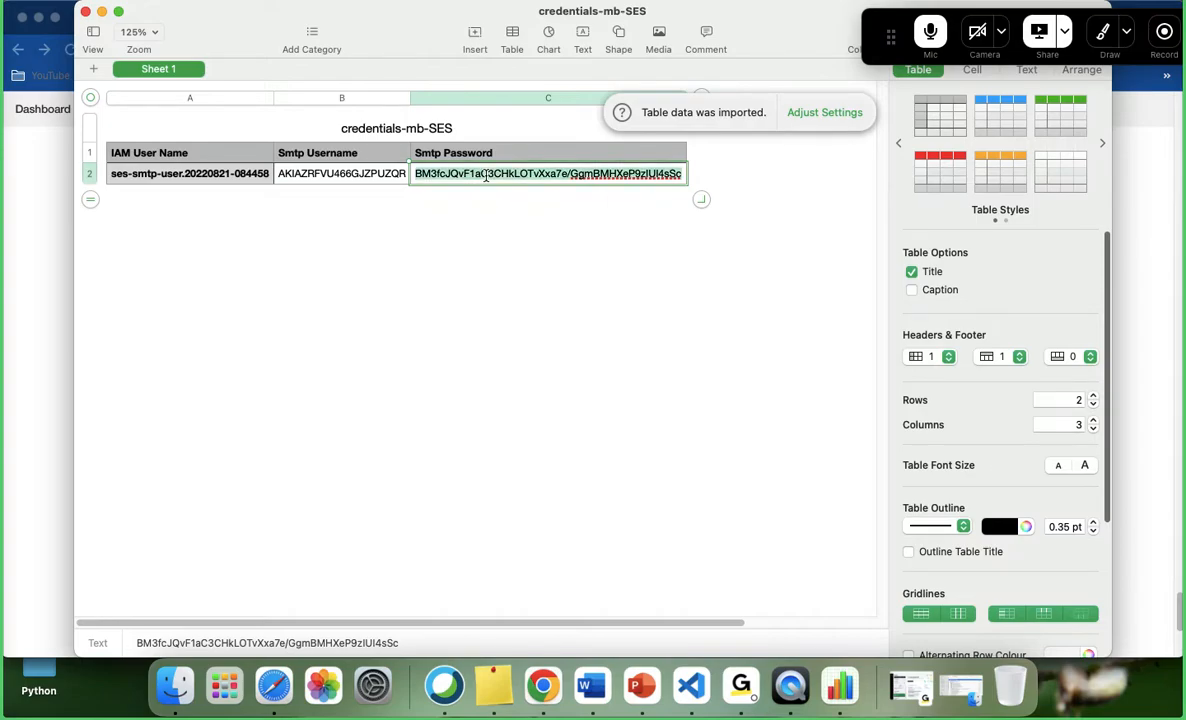
pyautogui.press('super+Tab')
pyautogui.press('super+v')
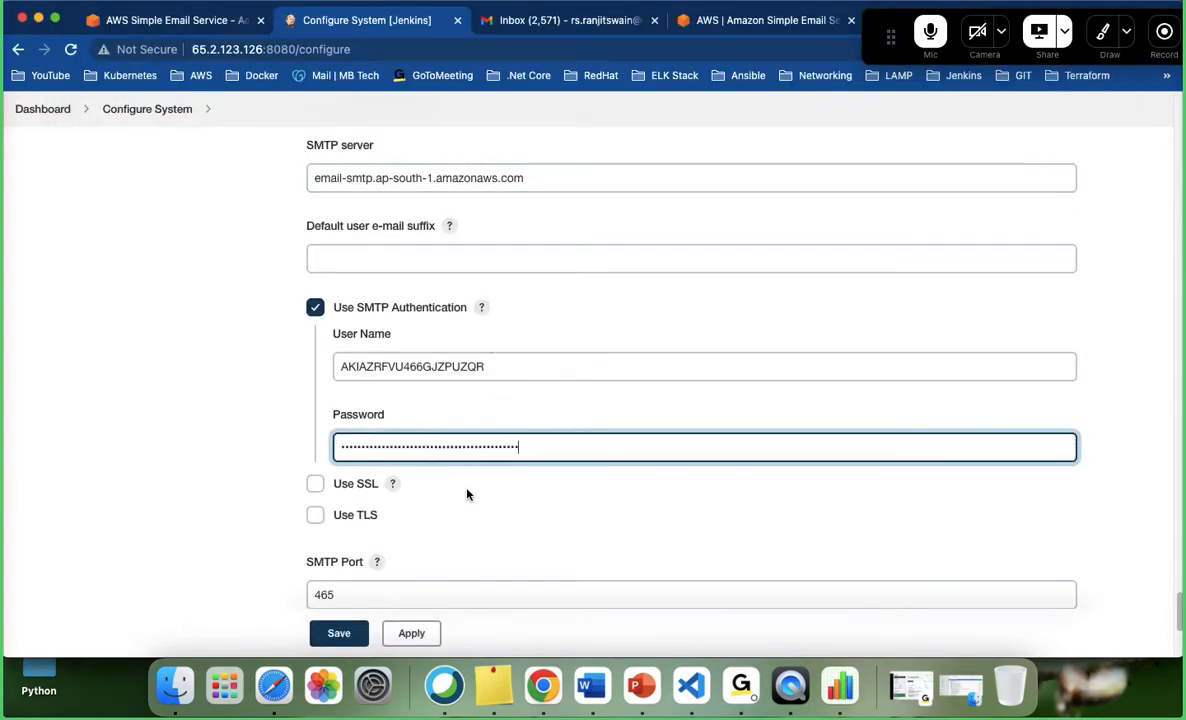
pyautogui.click(515, 485)
pyautogui.scroll(-5, 222, 490)
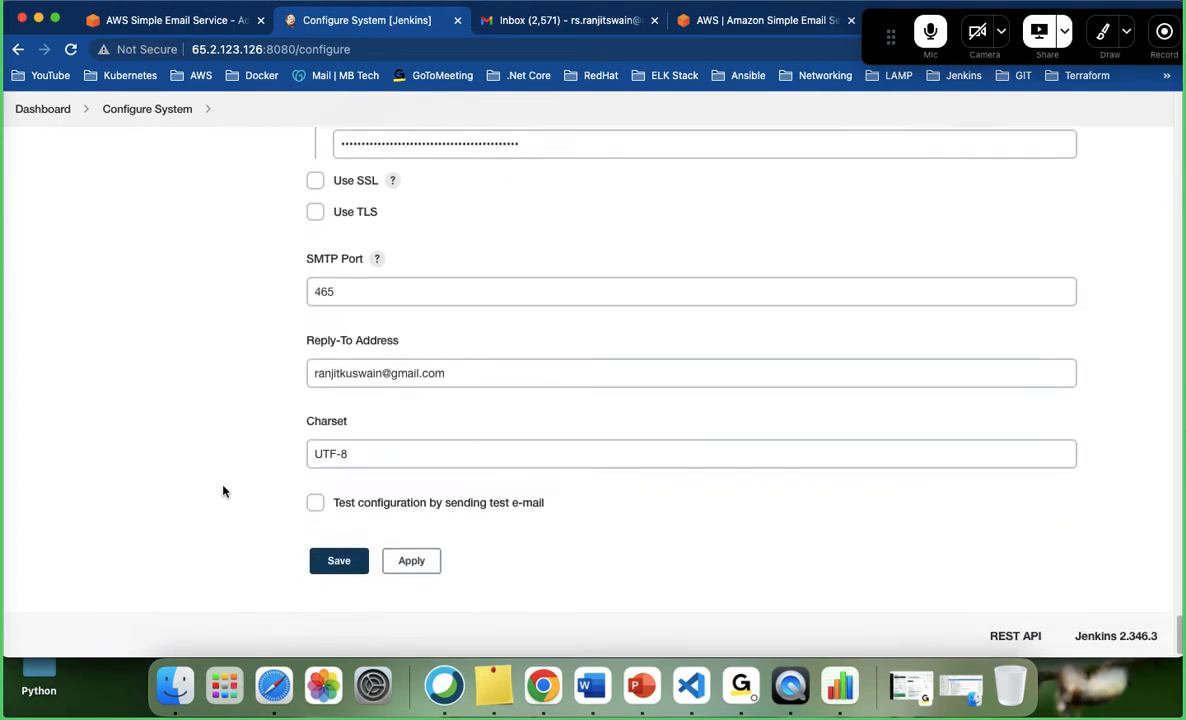
# - Save the E-mail Notification SMTP settings
pyautogui.scroll(6, 209, 418)
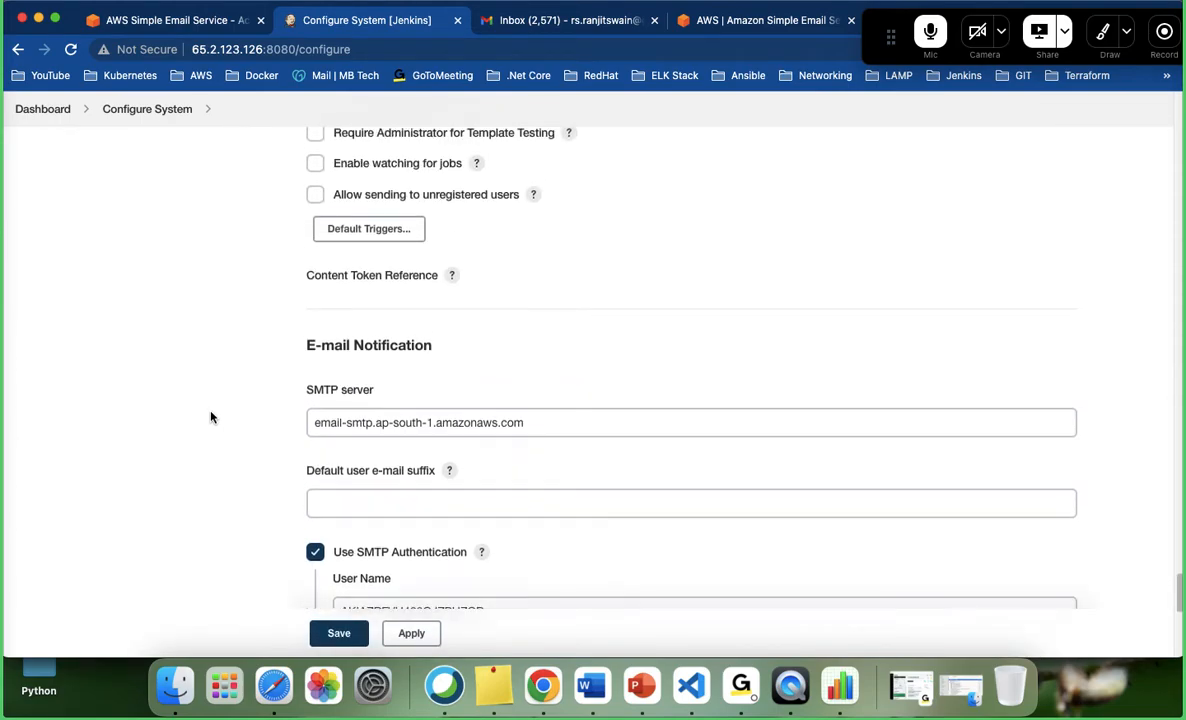
pyautogui.scroll(-5, 212, 417)
pyautogui.scroll(-2, 265, 535)
pyautogui.click(343, 566)
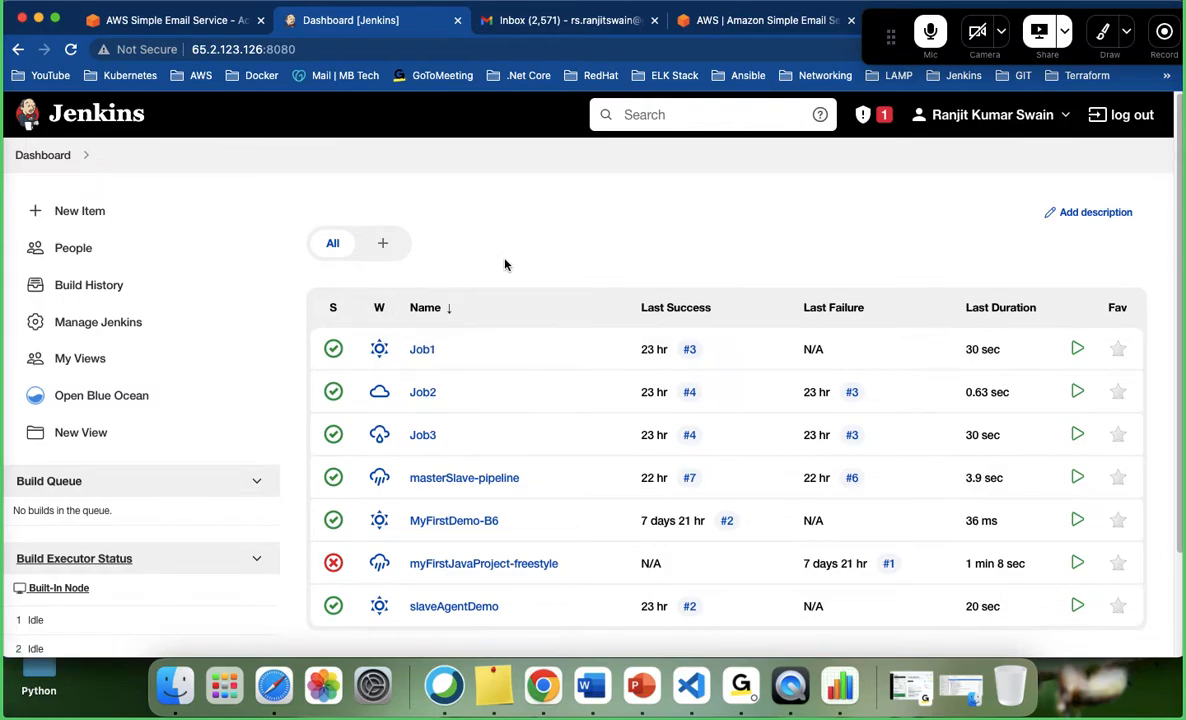
pyautogui.scroll(-3, 505, 265)
# - Reopen Configure System, expand the advanced SMTP settings, apply and save, then reopen it
pyautogui.click(116, 201)
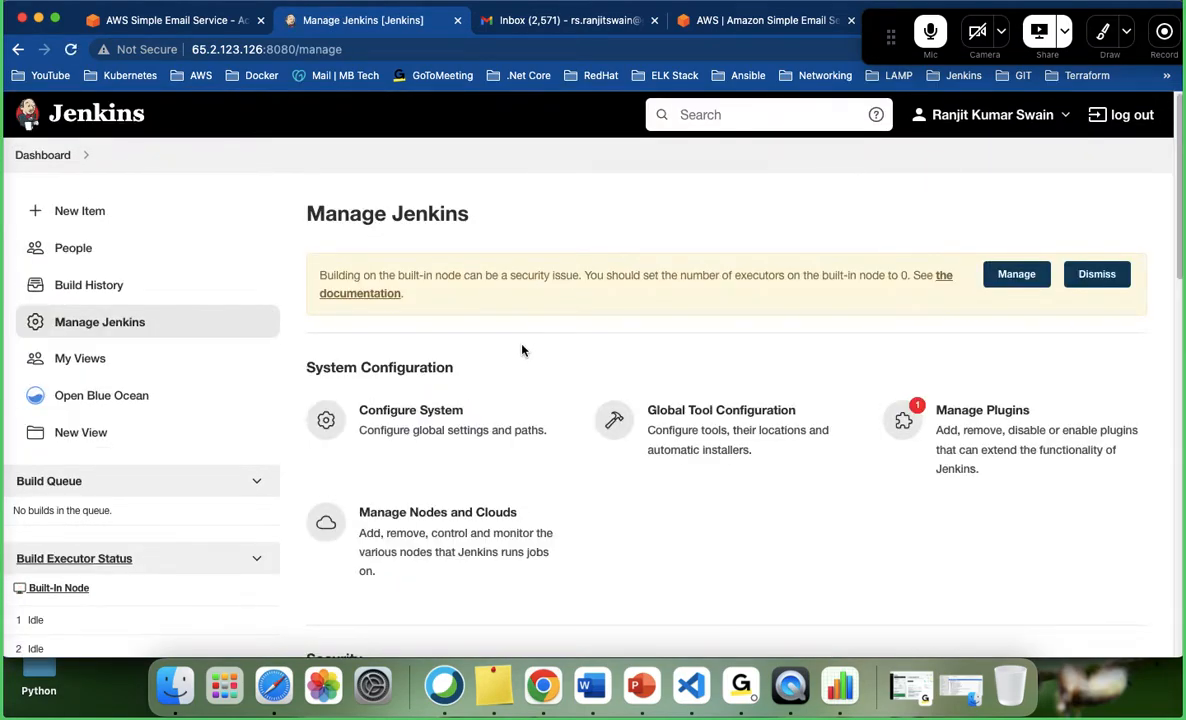
pyautogui.click(423, 422)
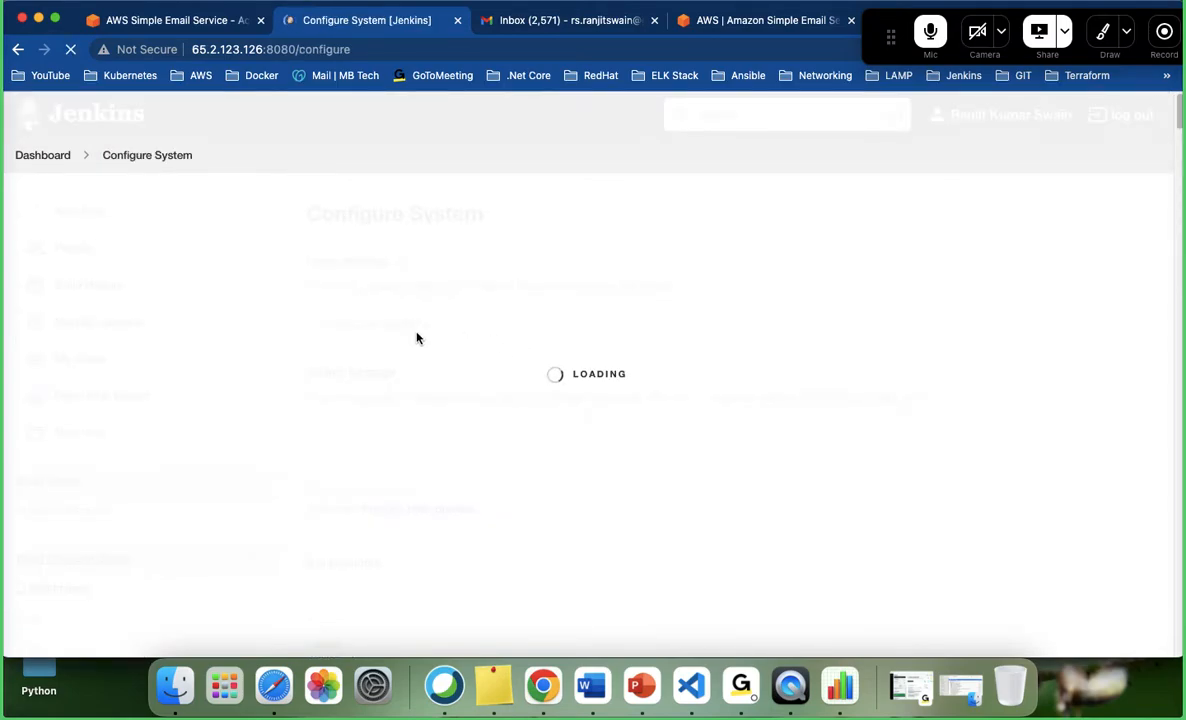
pyautogui.scroll(-20, 282, 381)
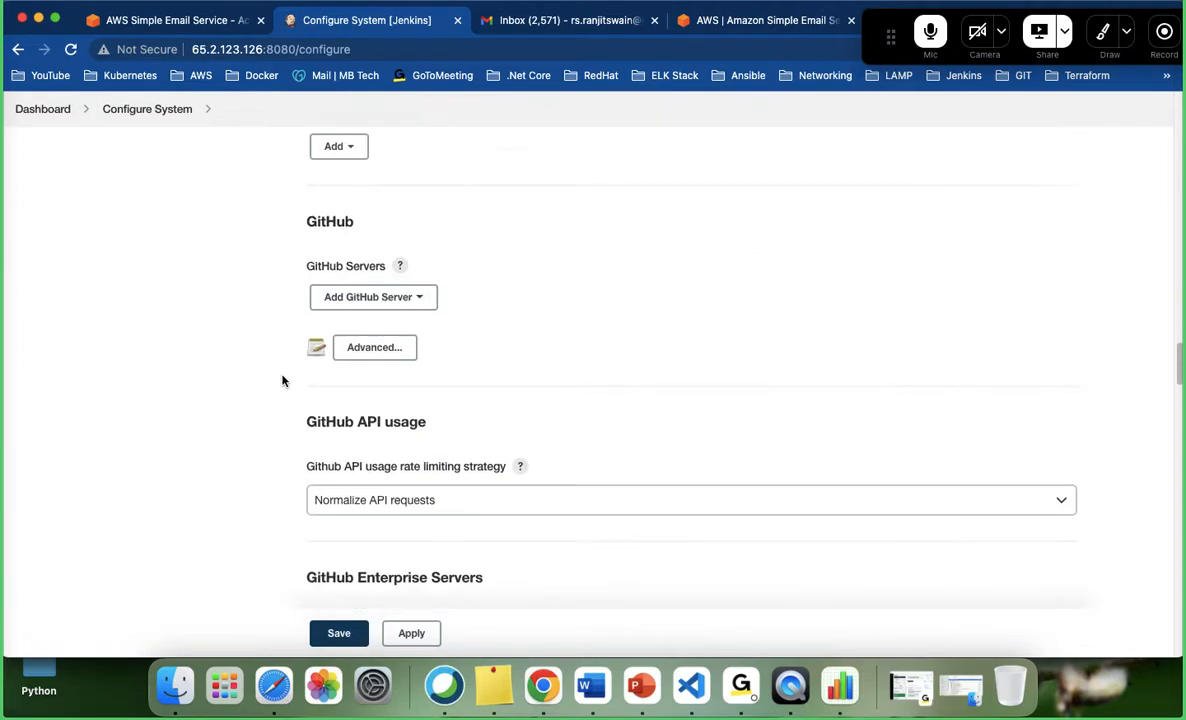
pyautogui.scroll(-15, 282, 381)
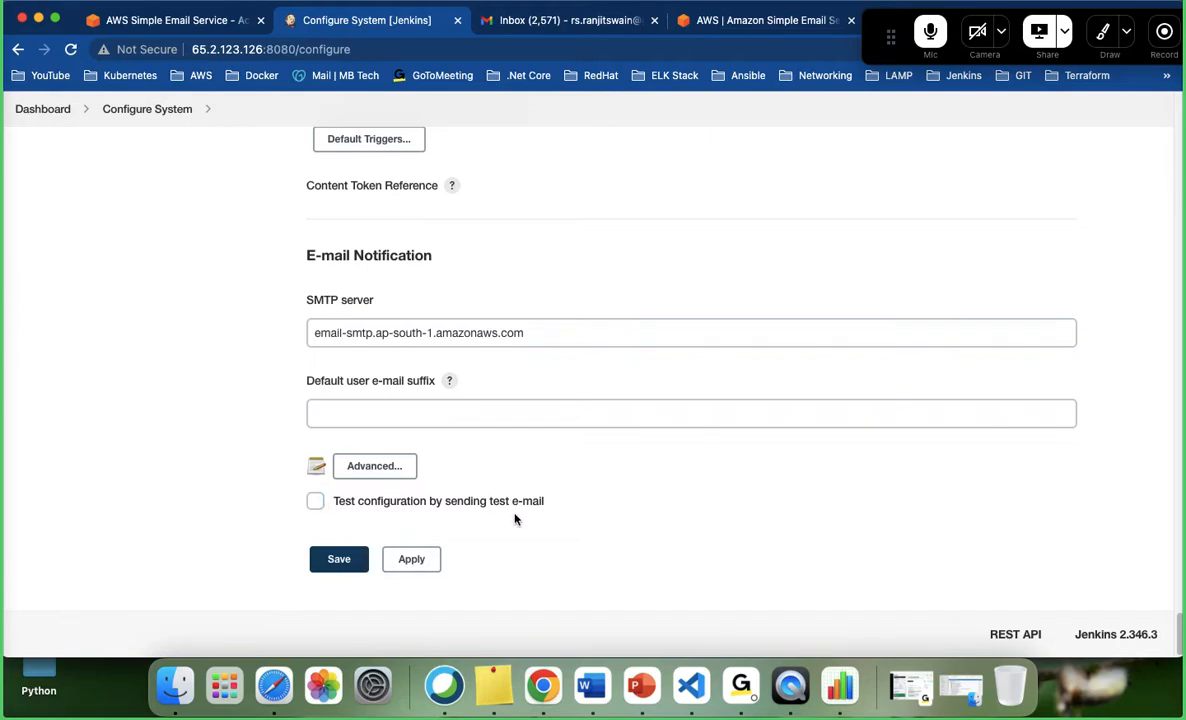
pyautogui.click(385, 466)
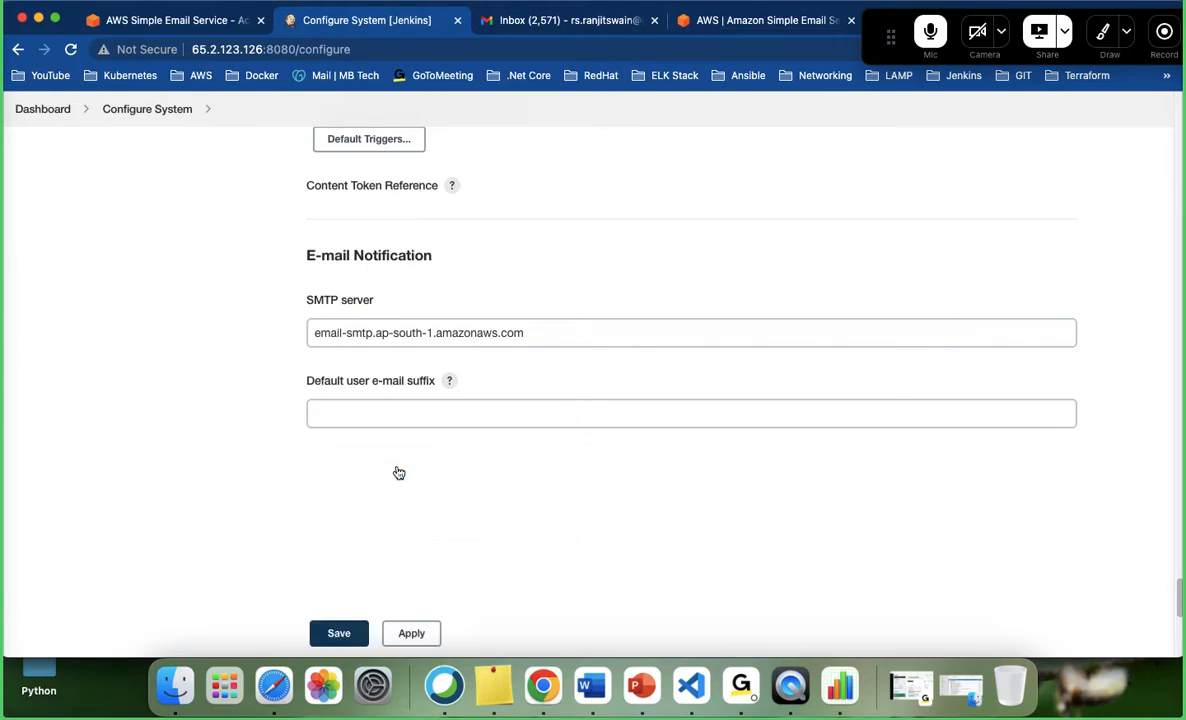
pyautogui.scroll(-5, 233, 470)
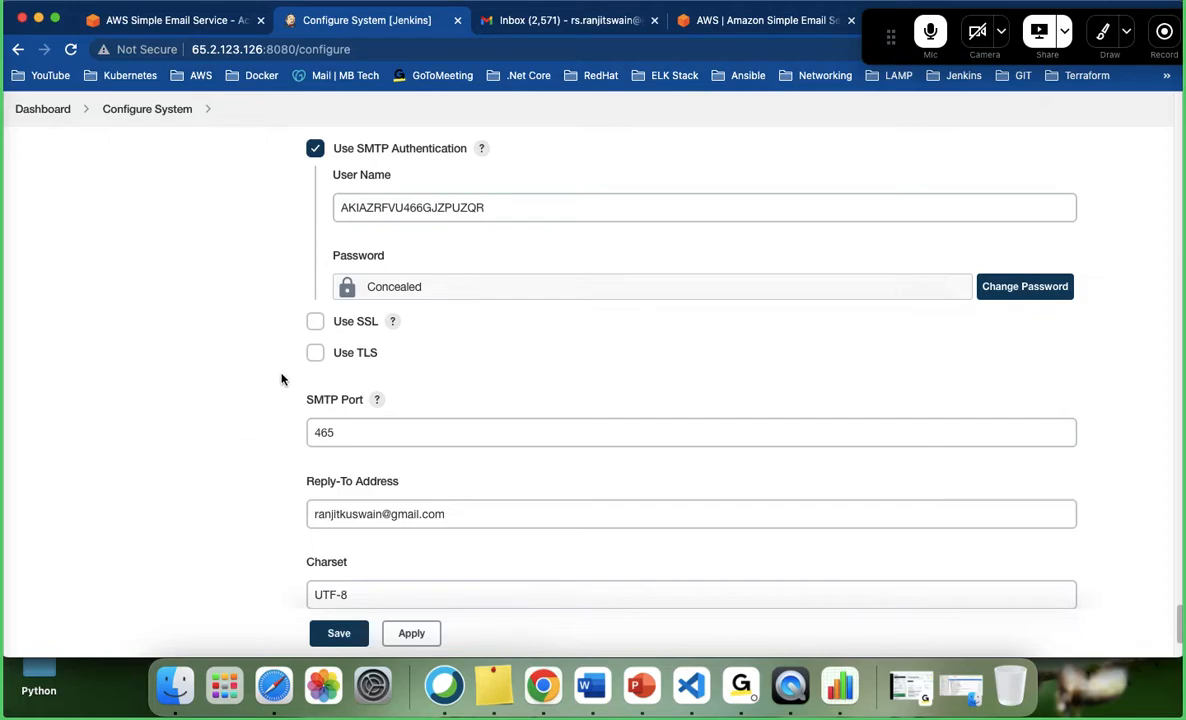
pyautogui.scroll(-3, 229, 492)
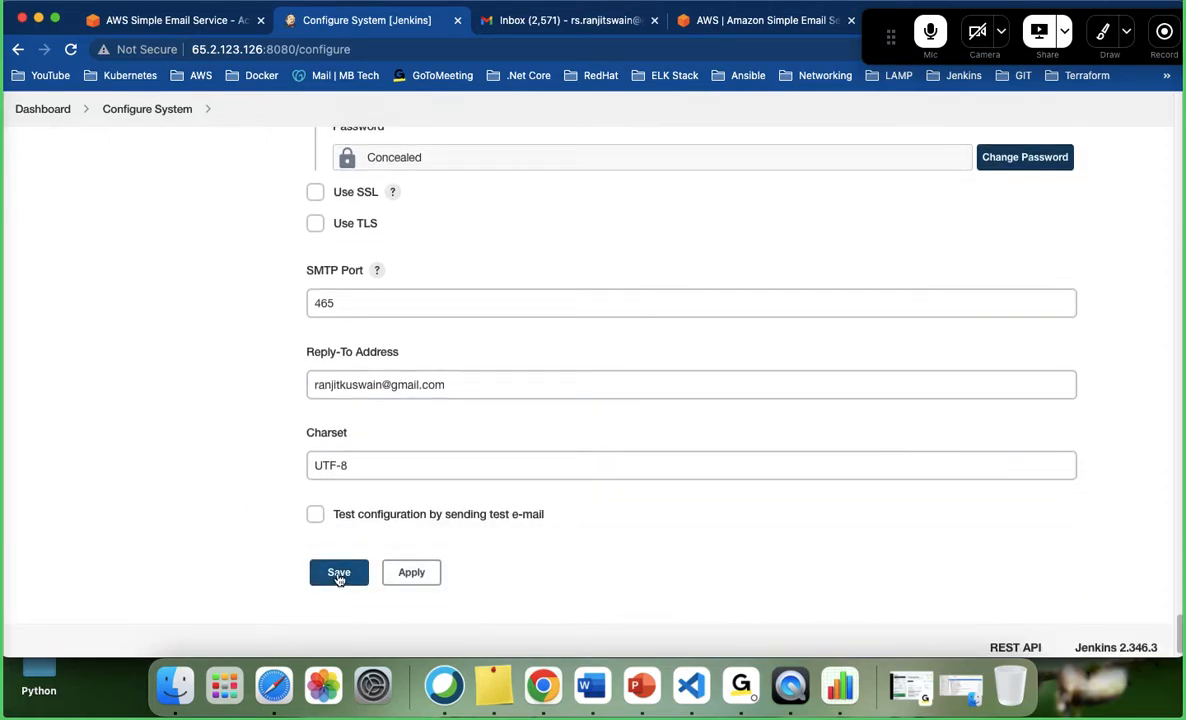
pyautogui.click(425, 574)
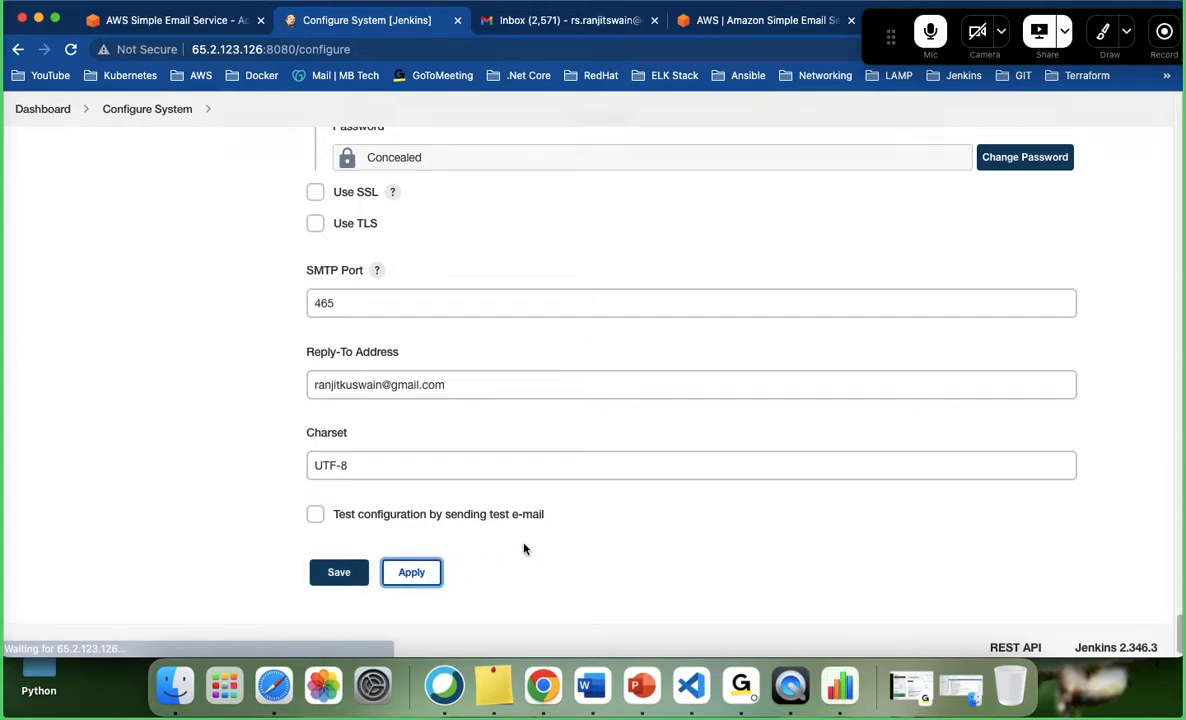
pyautogui.click(352, 578)
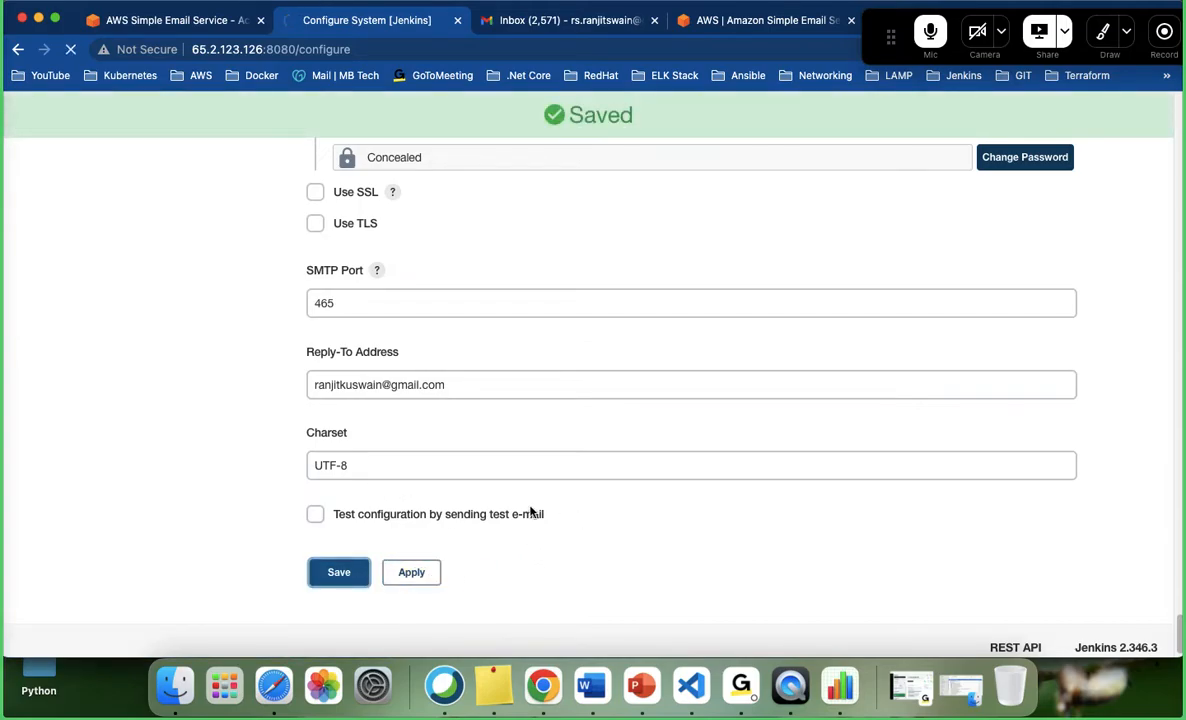
pyautogui.click(90, 321)
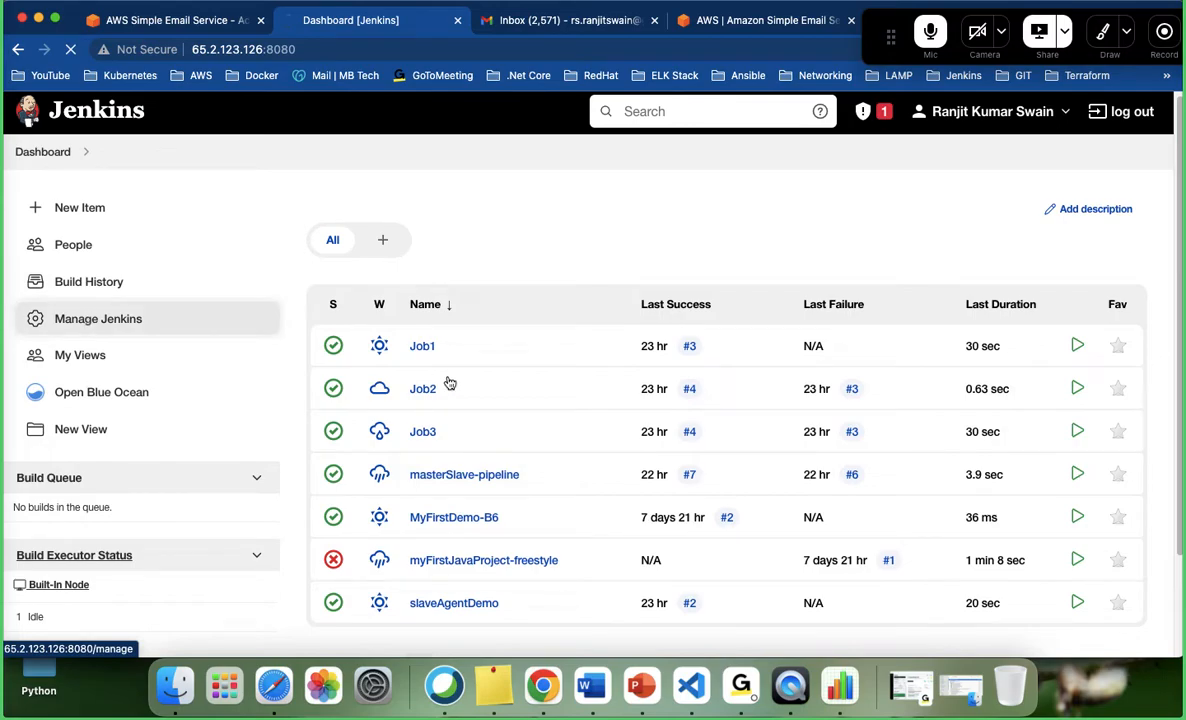
pyautogui.click(437, 429)
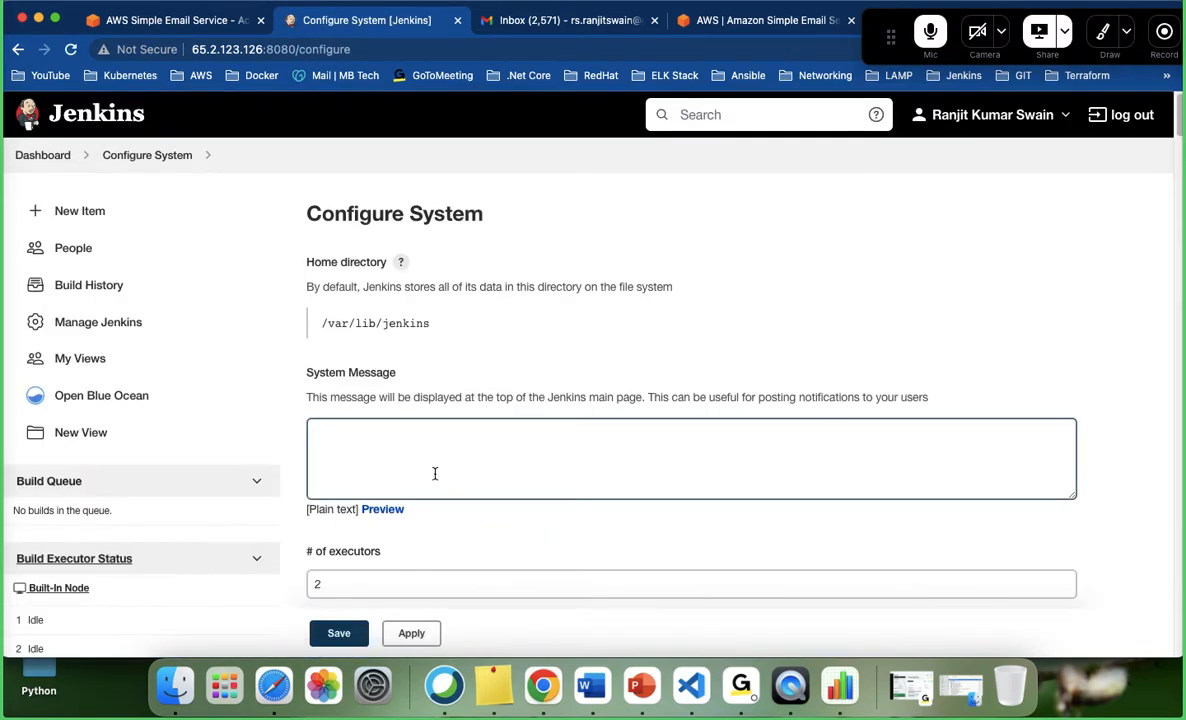
# - Enable 'Test configuration by sending test e-mail', enter the Gmail recipient address and send the test
pyautogui.scroll(-20, 435, 473)
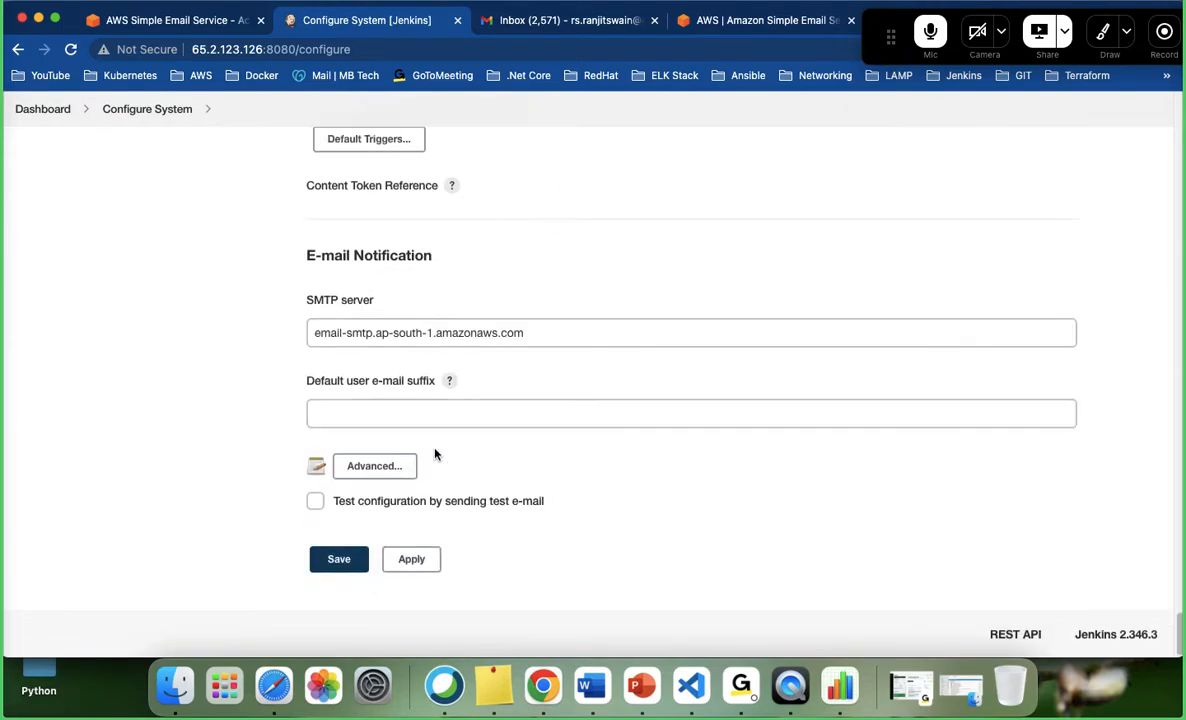
pyautogui.click(315, 503)
pyautogui.scroll(-3, 300, 510)
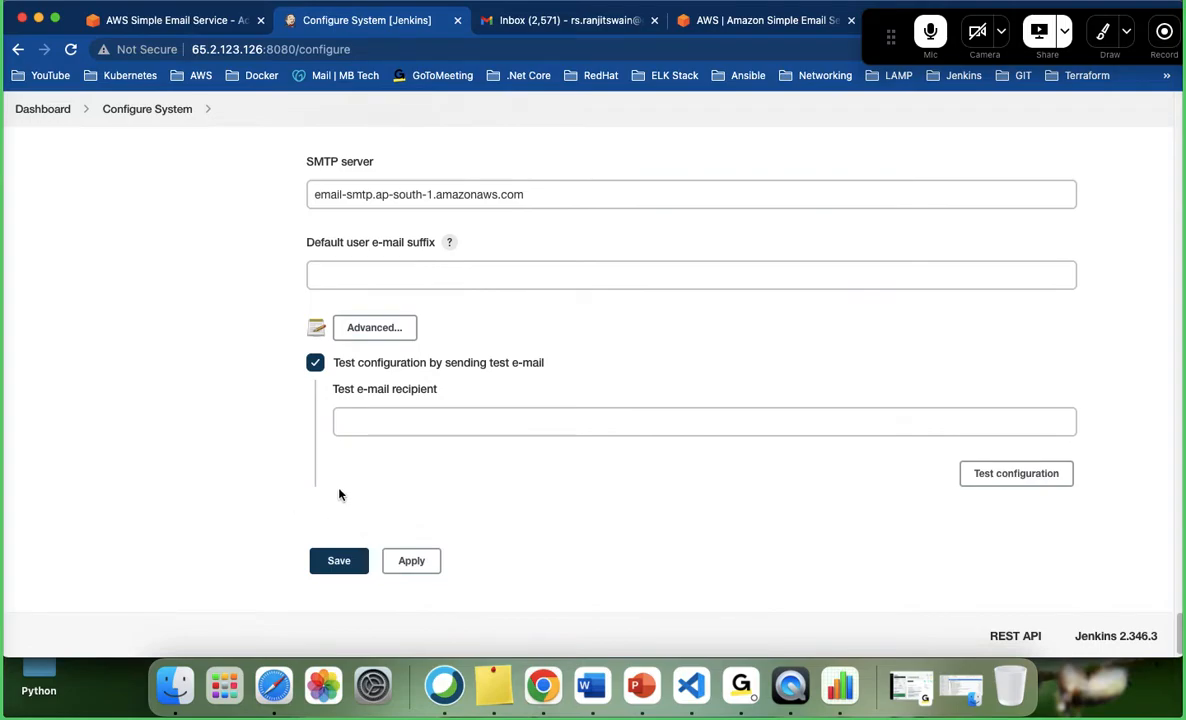
pyautogui.click(419, 423)
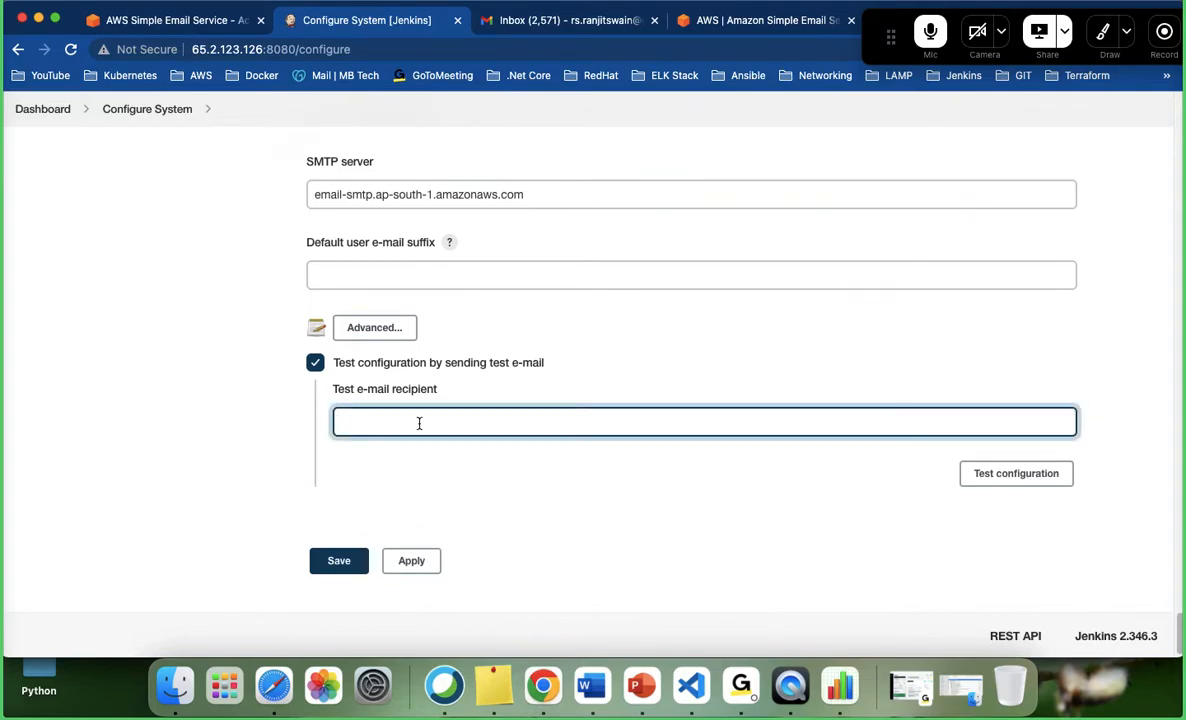
pyautogui.click(1006, 478)
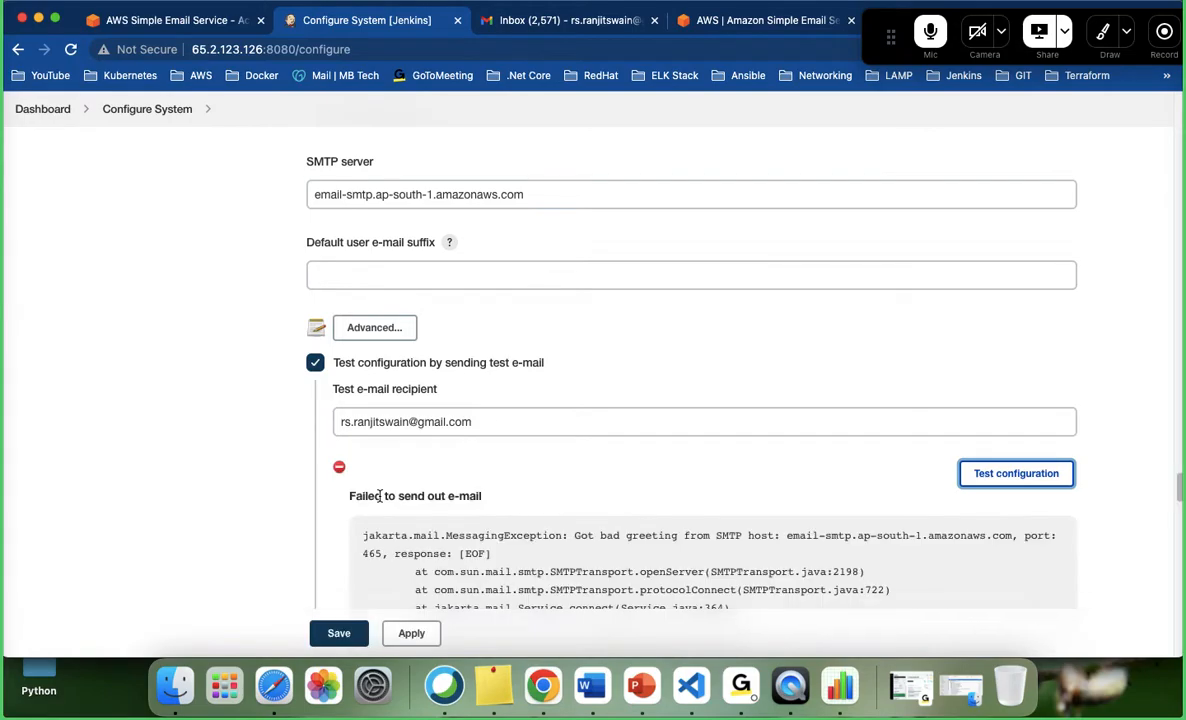
# - Uncheck 'Test configuration by sending test e-mail' to clear the failed test
pyautogui.scroll(-5, 379, 495)
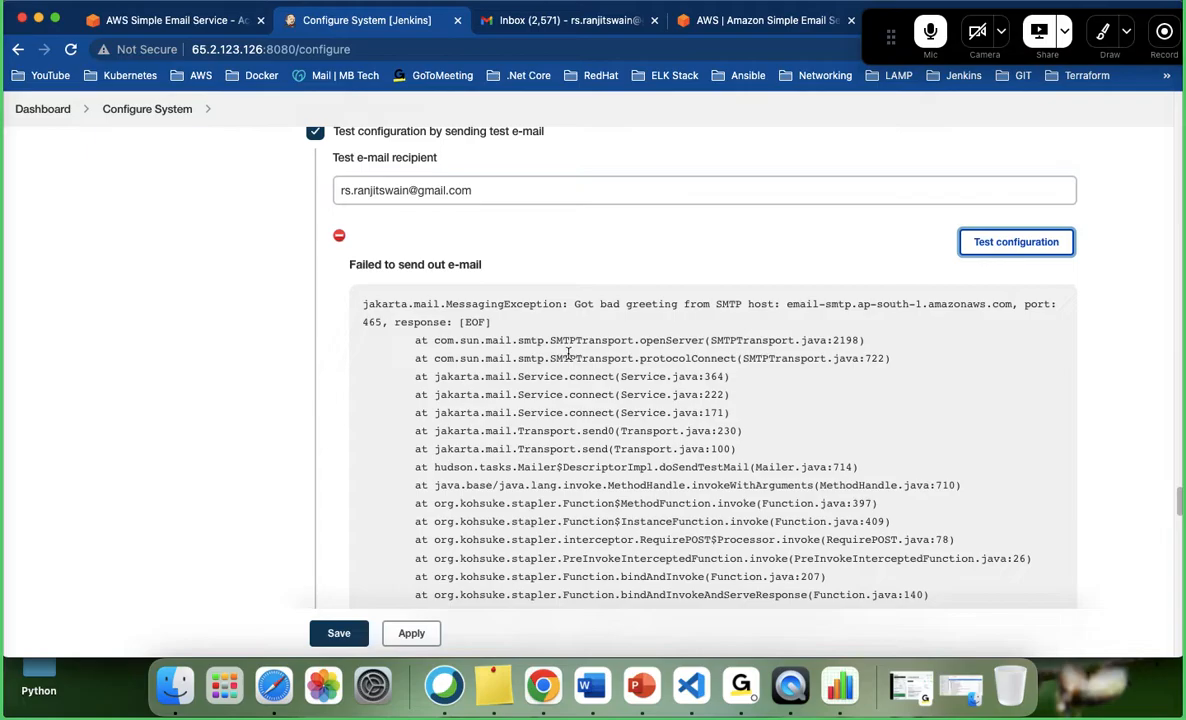
pyautogui.scroll(-3, 545, 345)
pyautogui.scroll(-20, 567, 352)
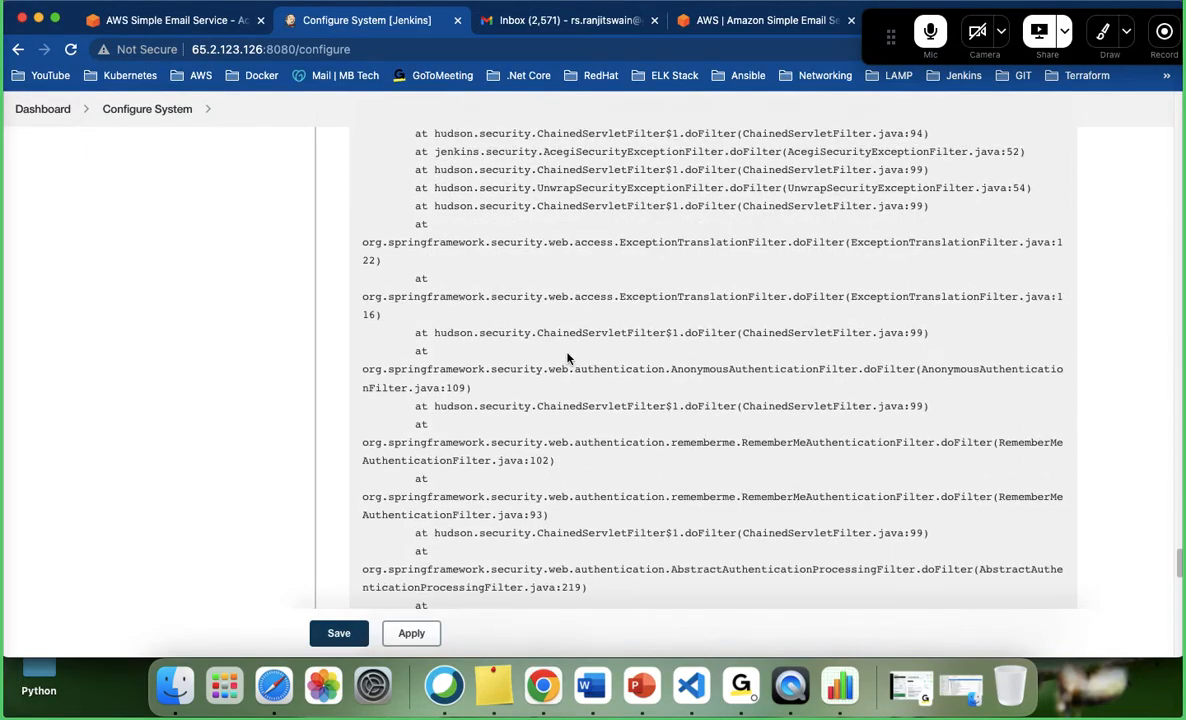
pyautogui.scroll(20, 567, 352)
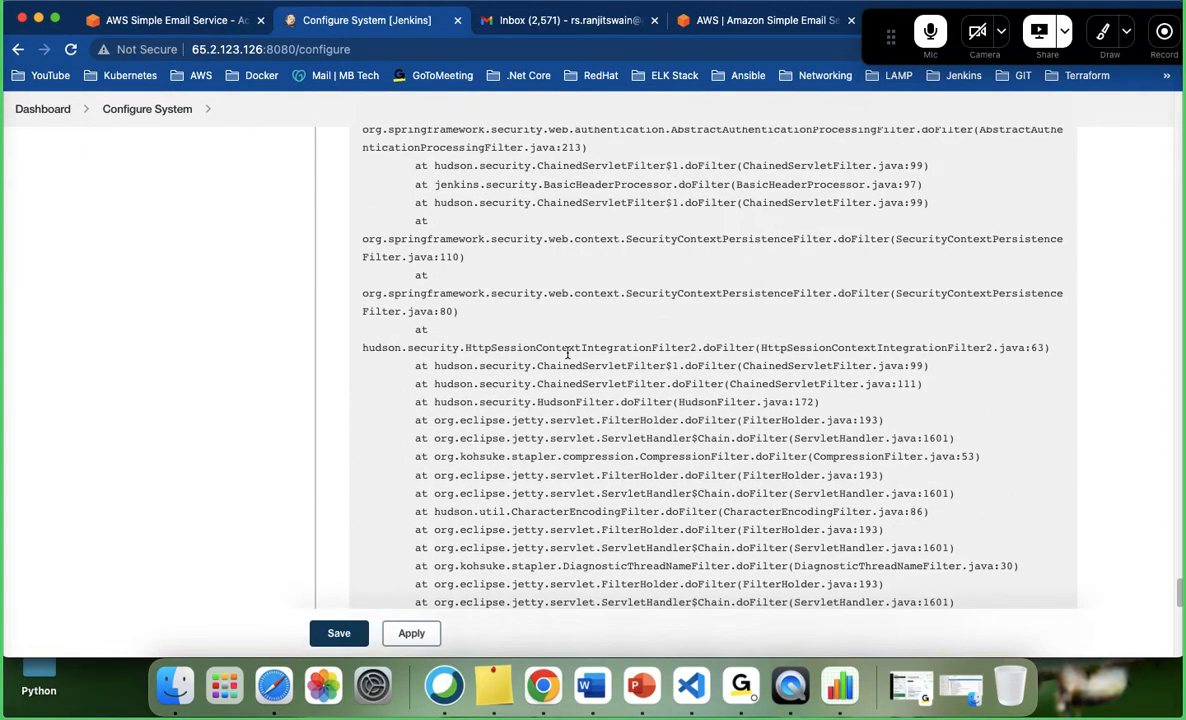
pyautogui.scroll(-8, 573, 358)
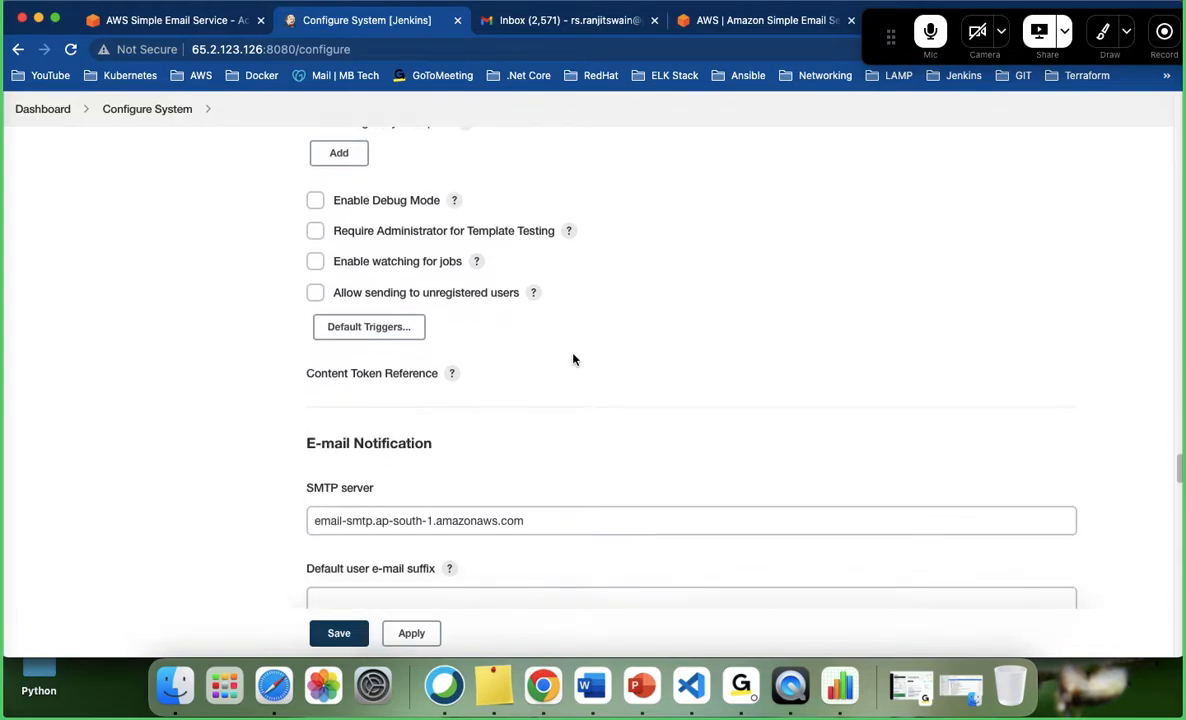
pyautogui.scroll(10, 572, 350)
pyautogui.scroll(8, 573, 354)
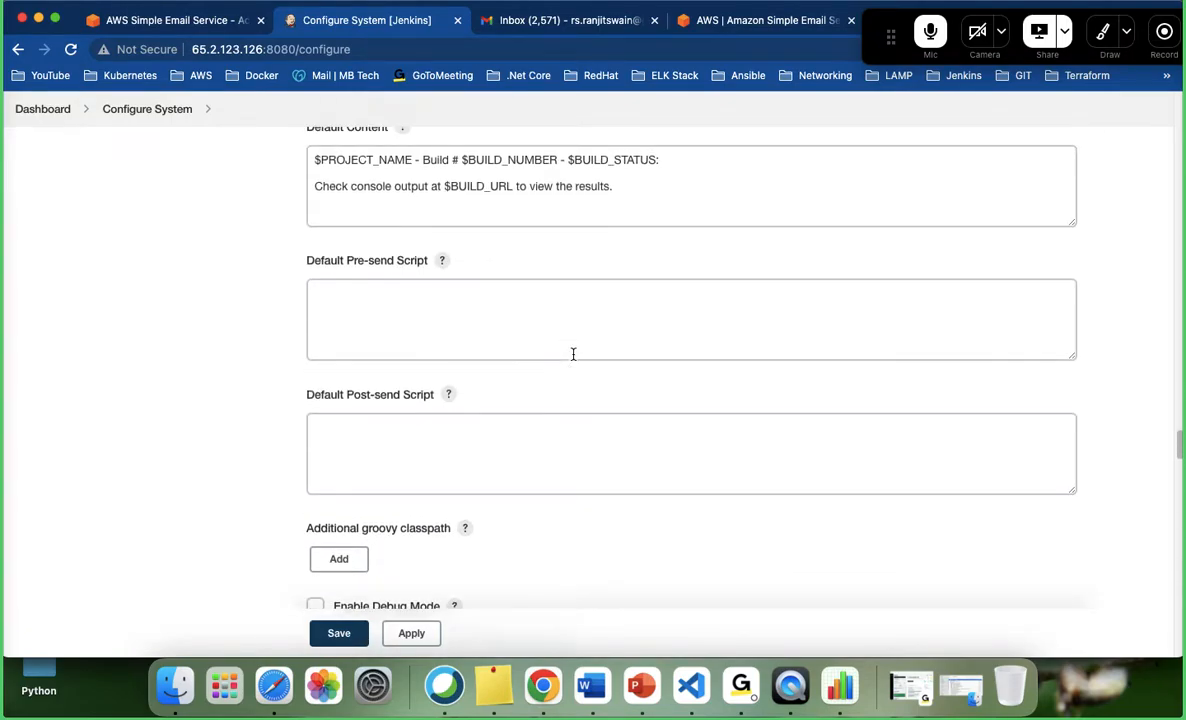
pyautogui.scroll(-8, 573, 354)
pyautogui.scroll(-10, 573, 354)
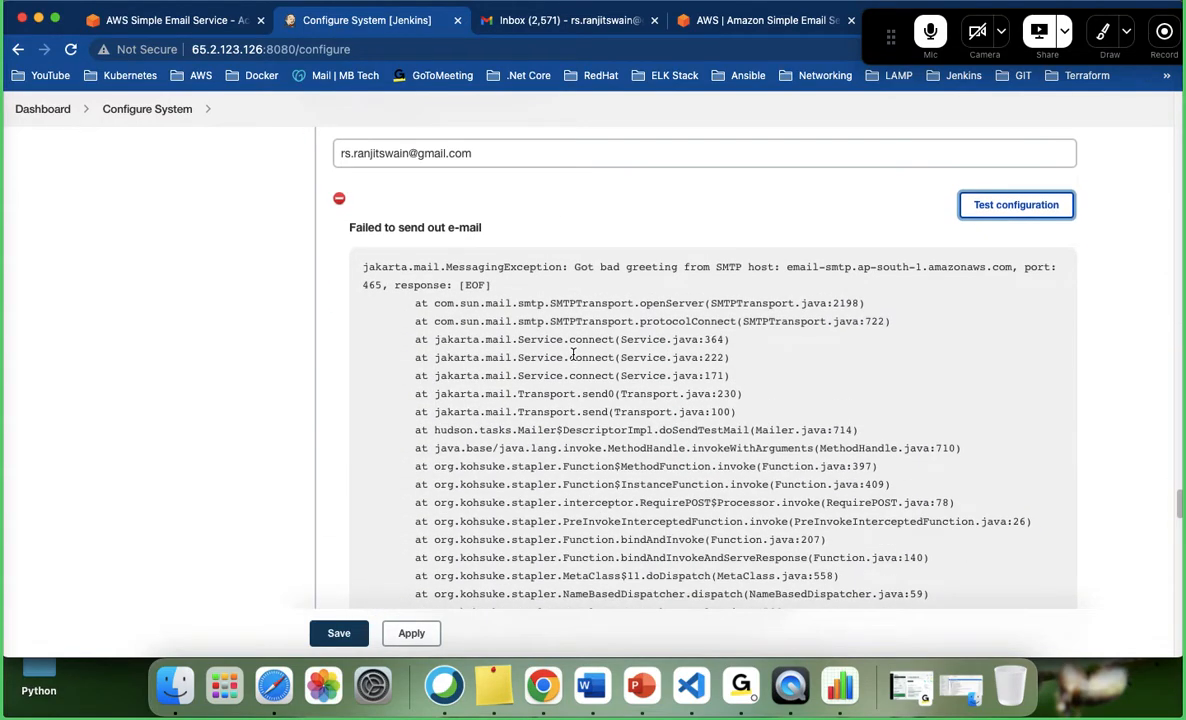
pyautogui.scroll(3, 573, 355)
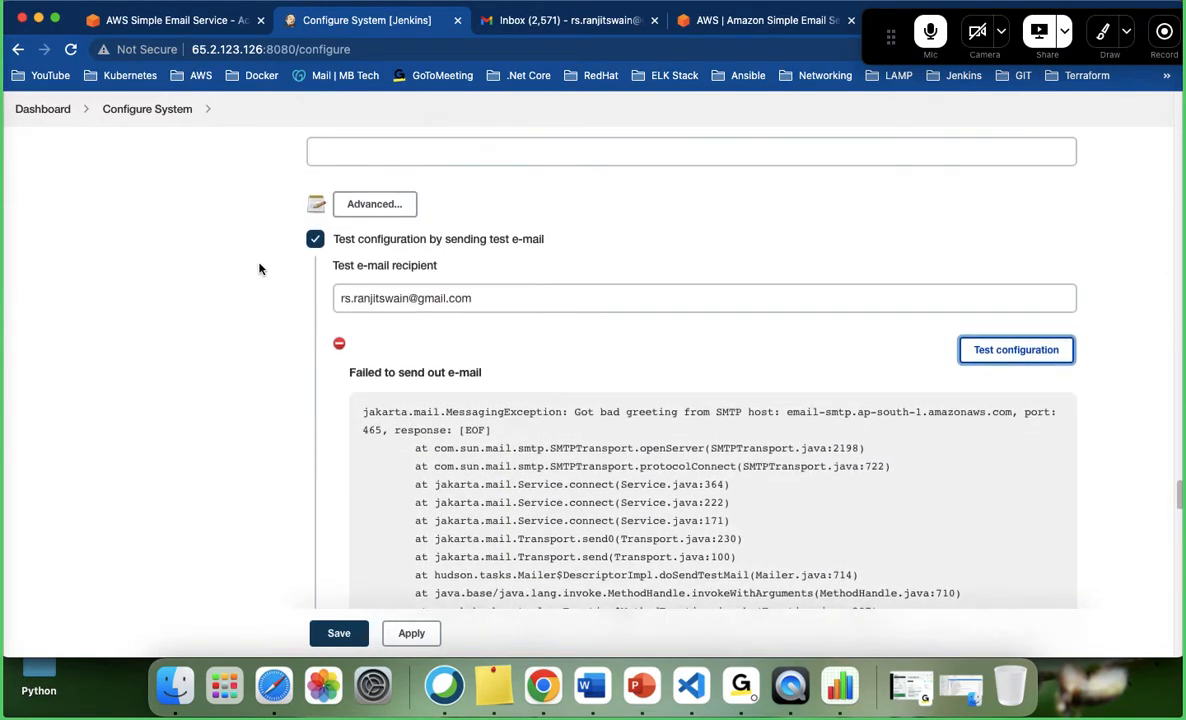
pyautogui.click(316, 240)
# - Expand the advanced SMTP options and switch Use TLS back on
pyautogui.scroll(4, 370, 300)
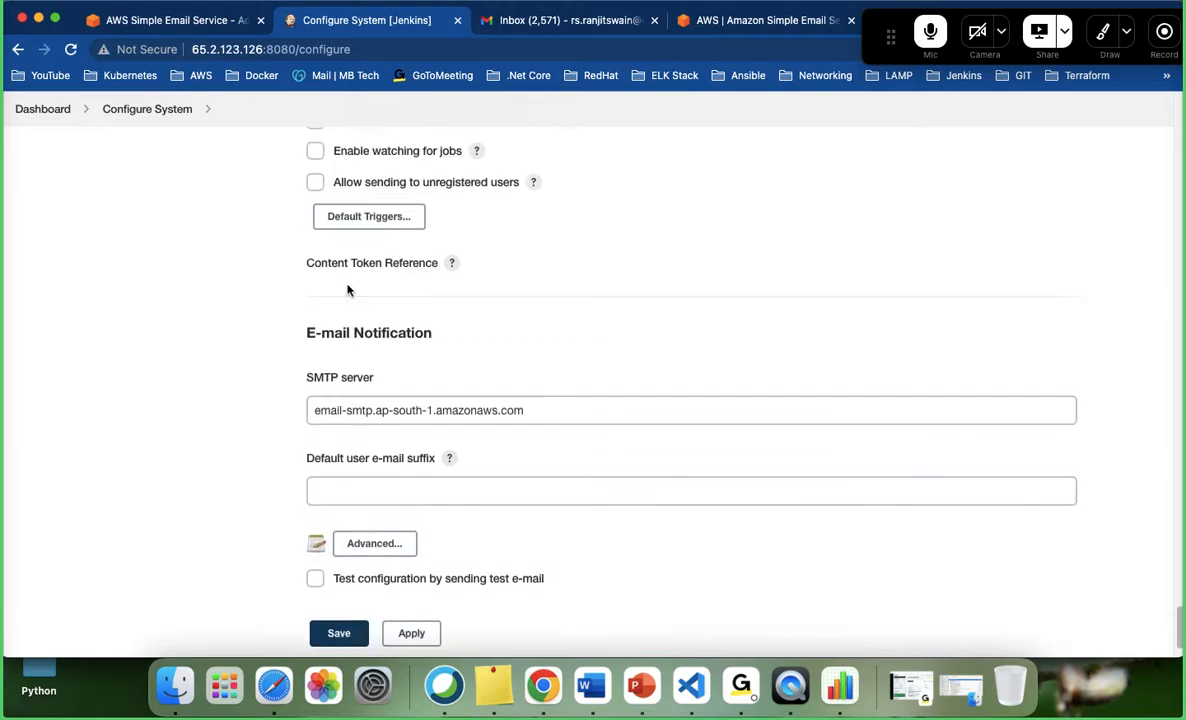
pyautogui.scroll(-4, 370, 410)
pyautogui.click(389, 463)
pyautogui.scroll(-5, 410, 420)
pyautogui.click(314, 400)
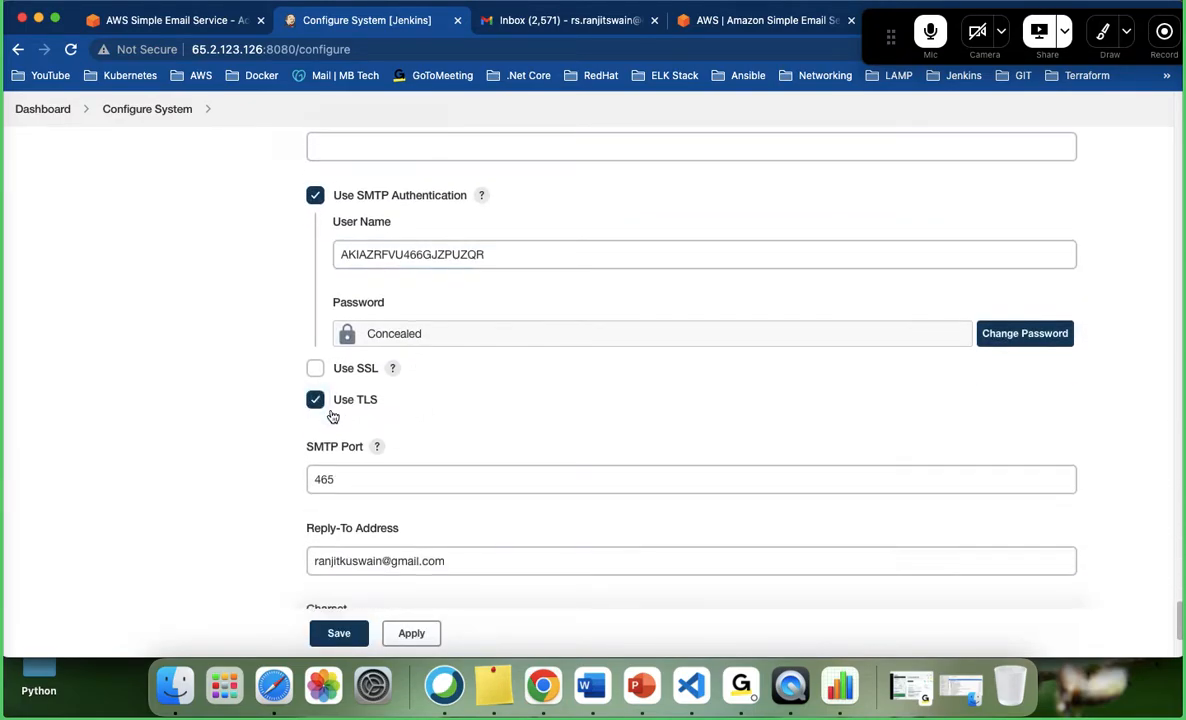
pyautogui.scroll(-4, 477, 418)
# - Save the TLS setting and reopen Manage Jenkins > Configure System
pyautogui.click(340, 562)
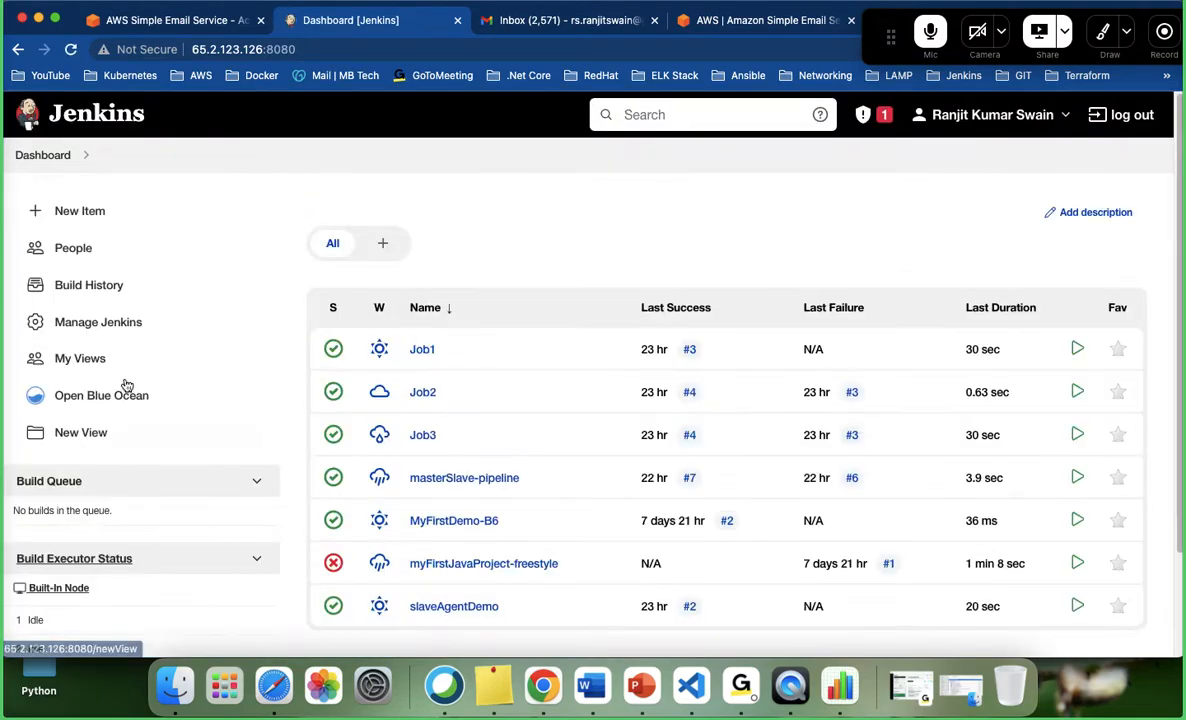
pyautogui.click(111, 328)
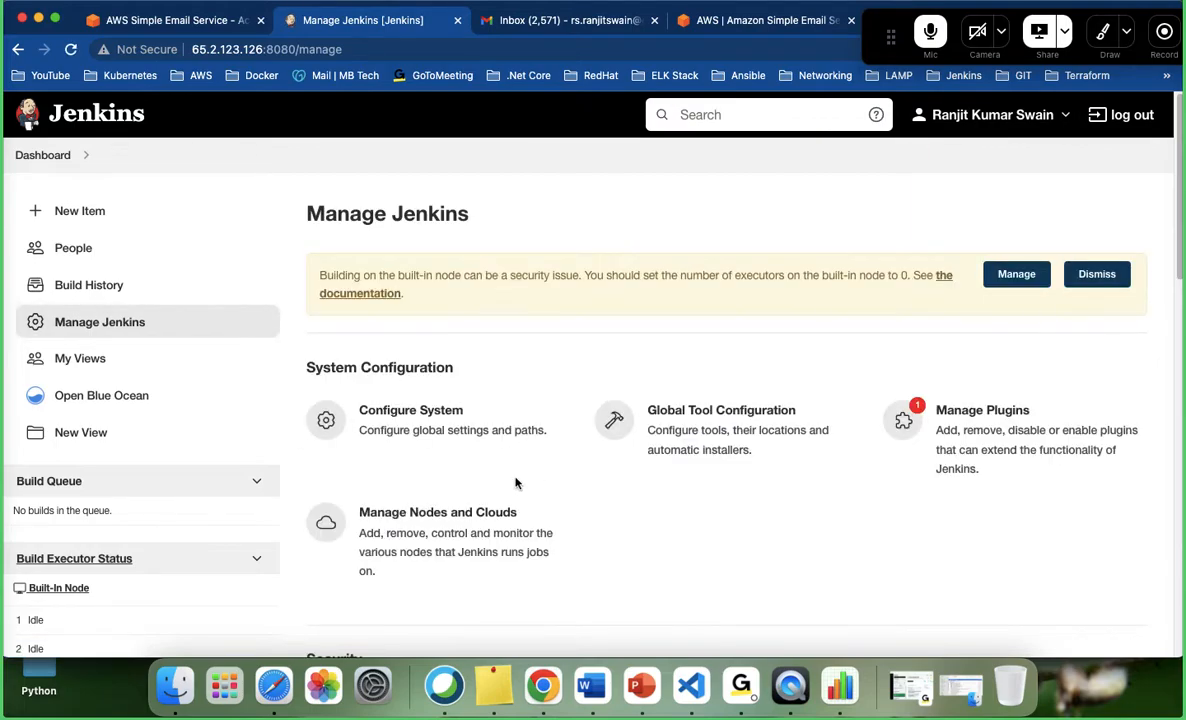
pyautogui.click(414, 414)
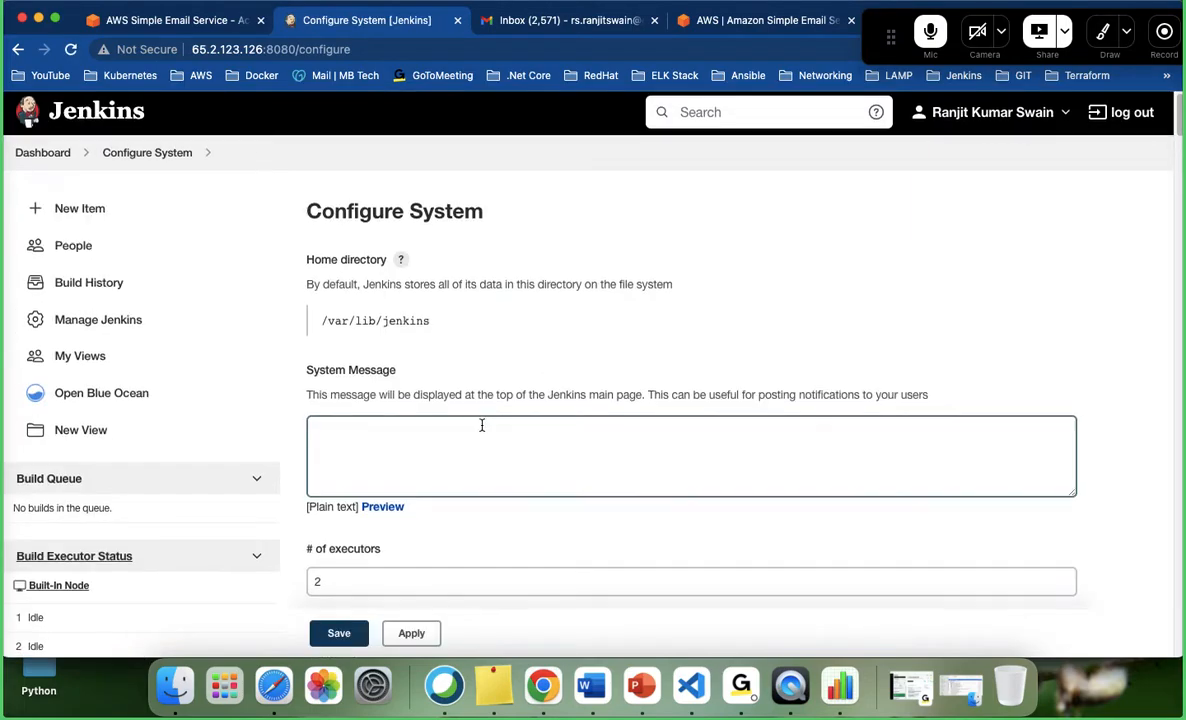
# - Send another test e-mail to the Gmail recipient address with TLS enabled
pyautogui.scroll(-20, 481, 425)
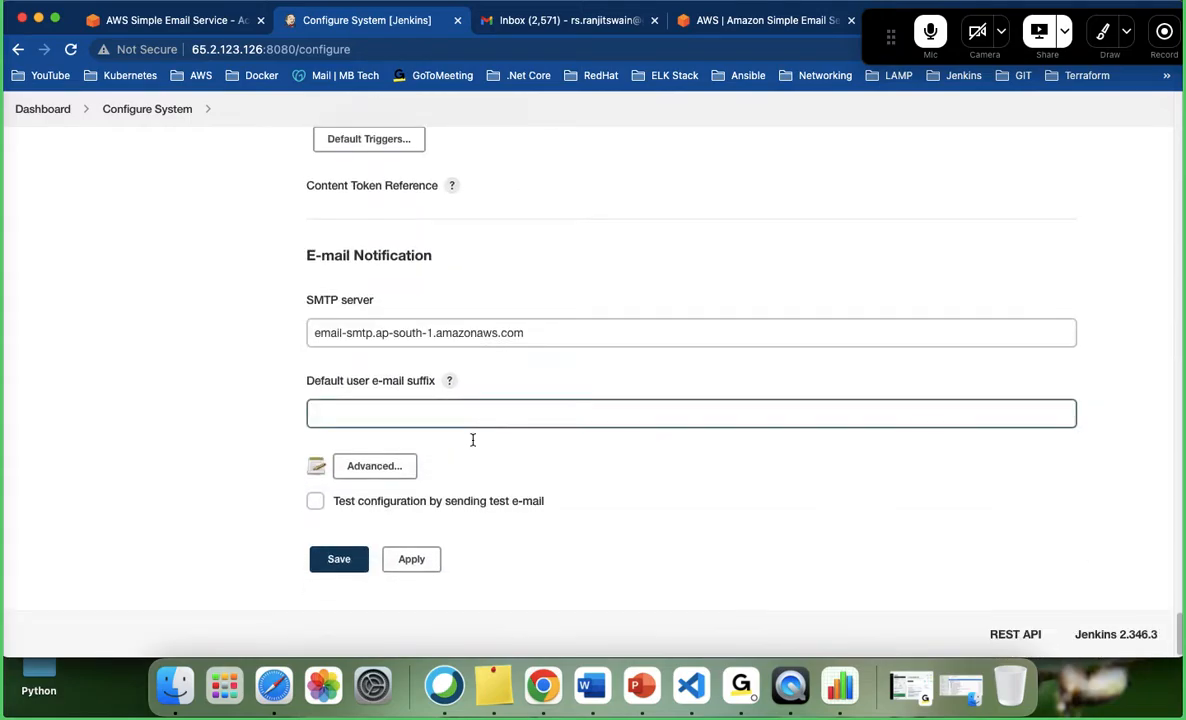
pyautogui.click(315, 500)
pyautogui.scroll(-1, 701, 553)
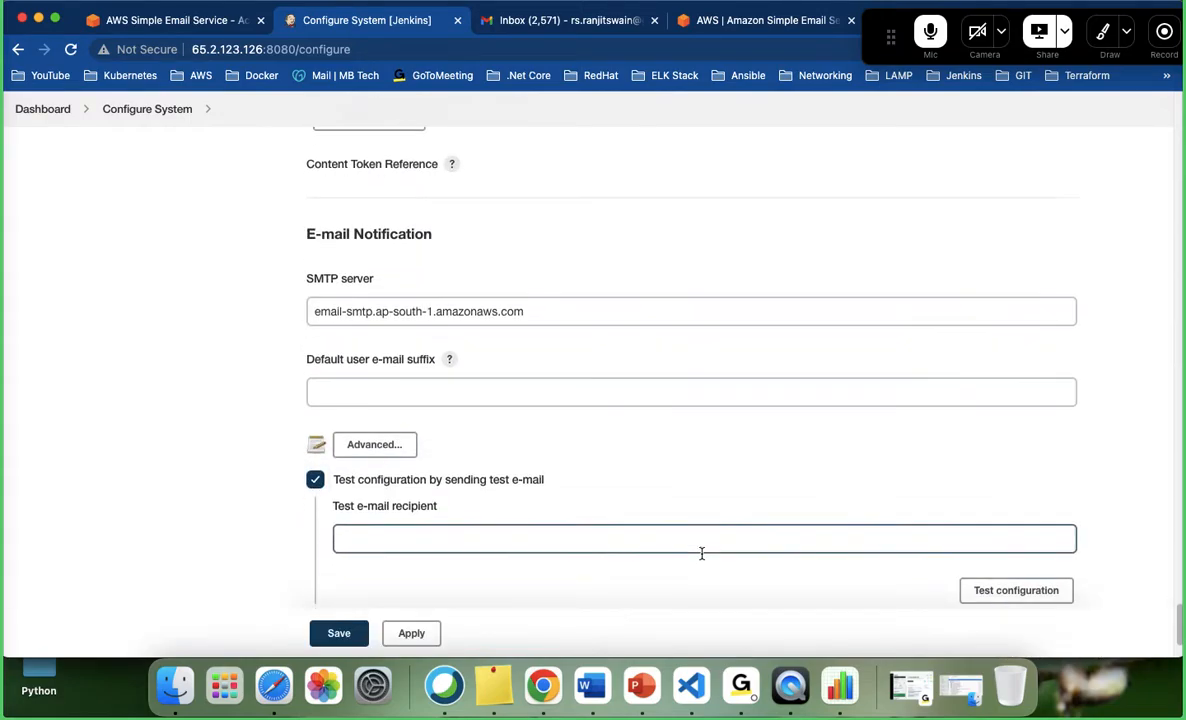
pyautogui.scroll(-3, 701, 553)
pyautogui.click(461, 416)
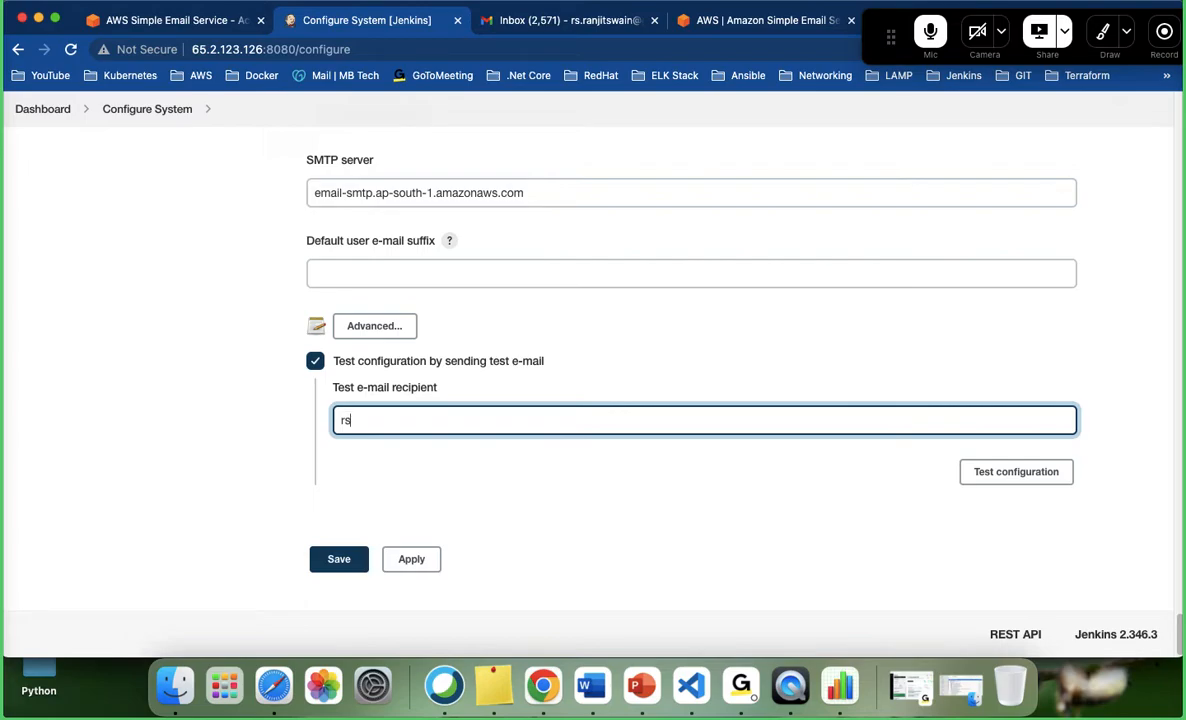
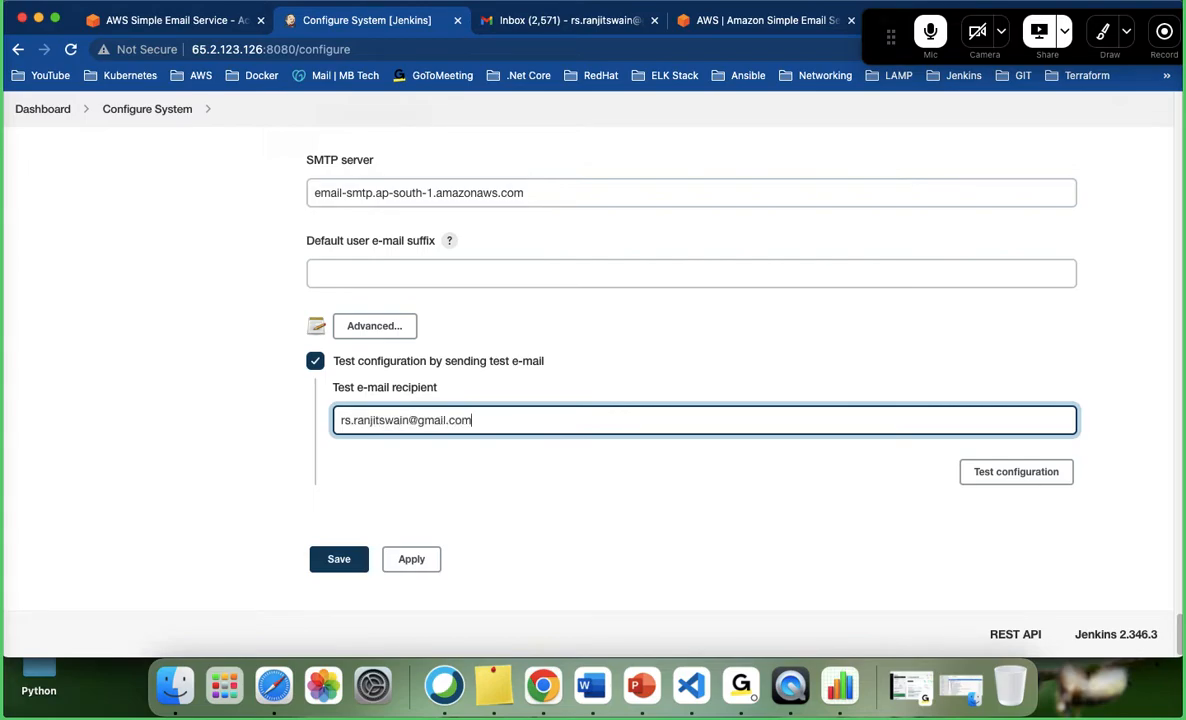
pyautogui.click(1024, 478)
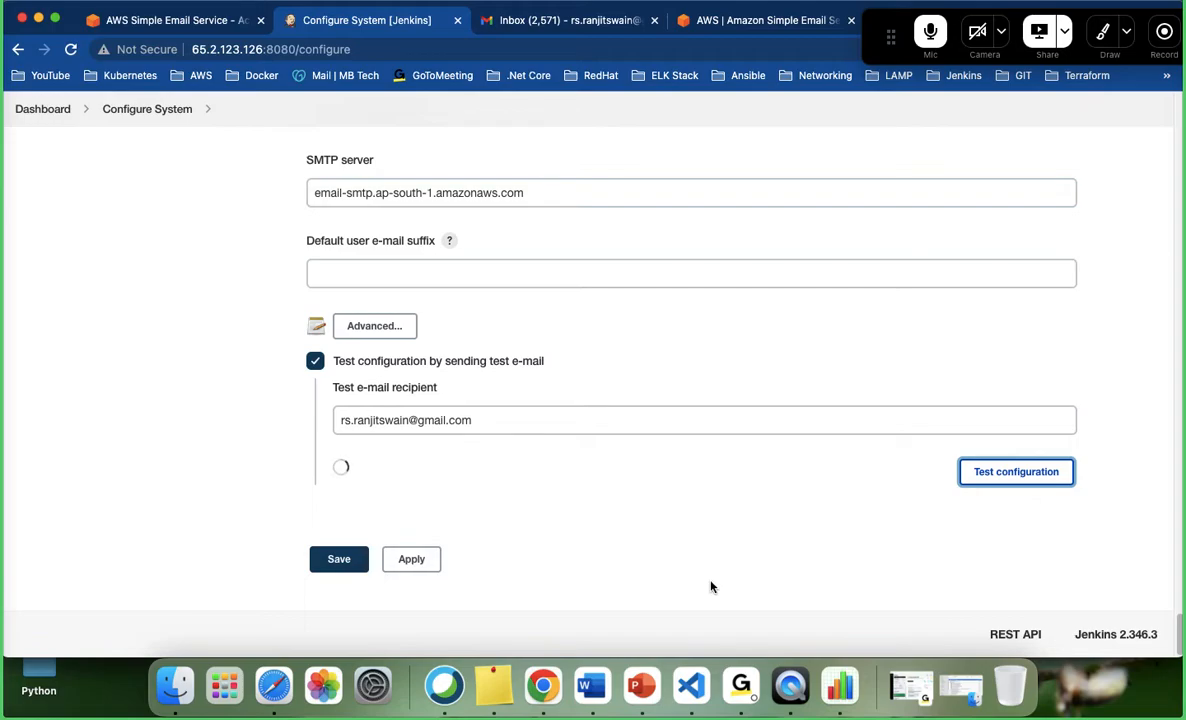
pyautogui.click(643, 687)
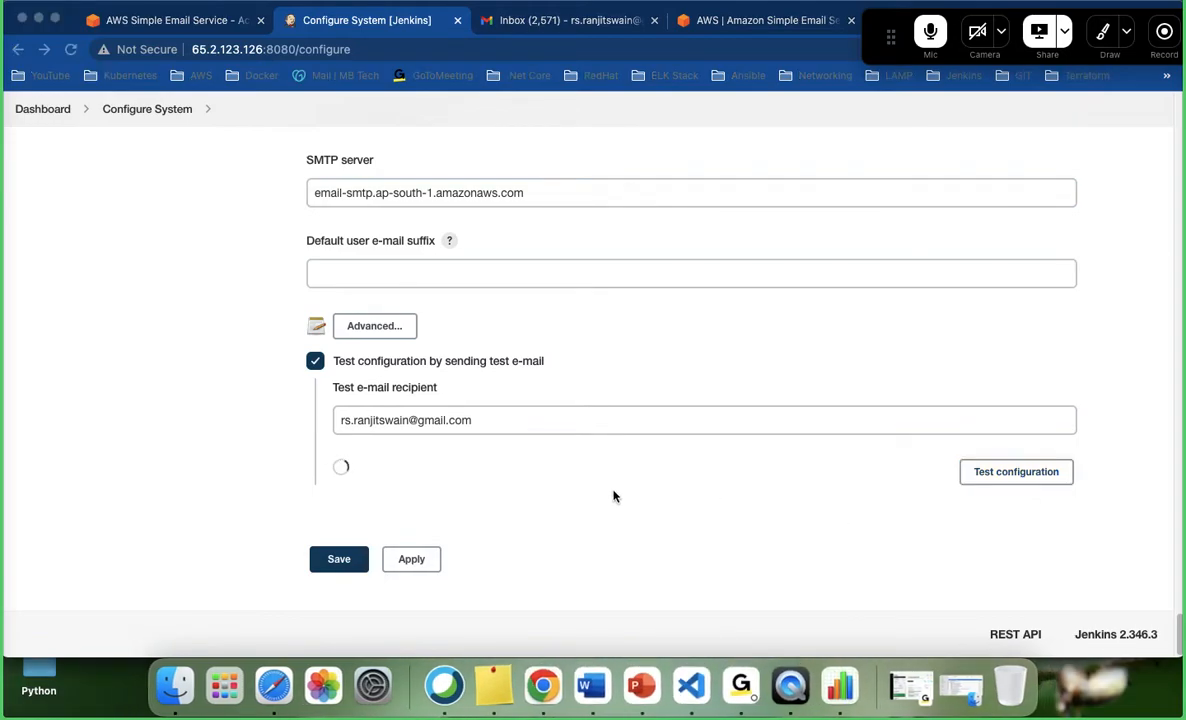
# - Review slide 69 showing the Amazon SES SMTP settings with SSL checked, then minimise PowerPoint
pyautogui.scroll(-5, 70, 380)
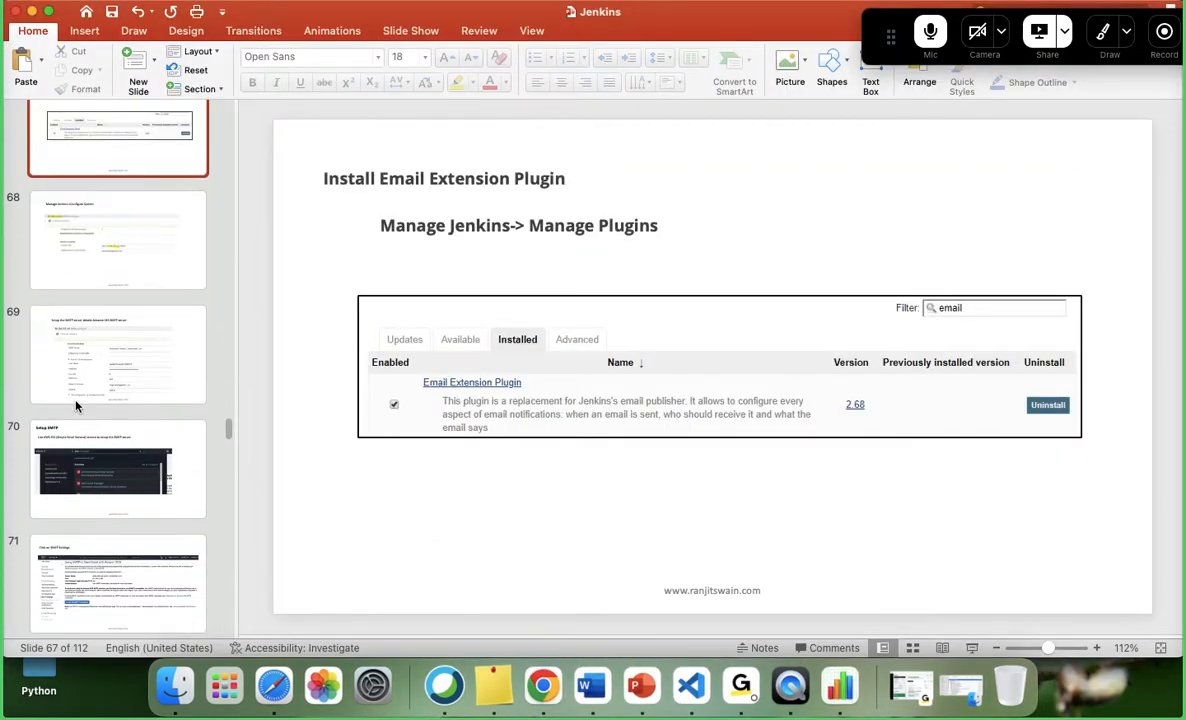
pyautogui.click(127, 226)
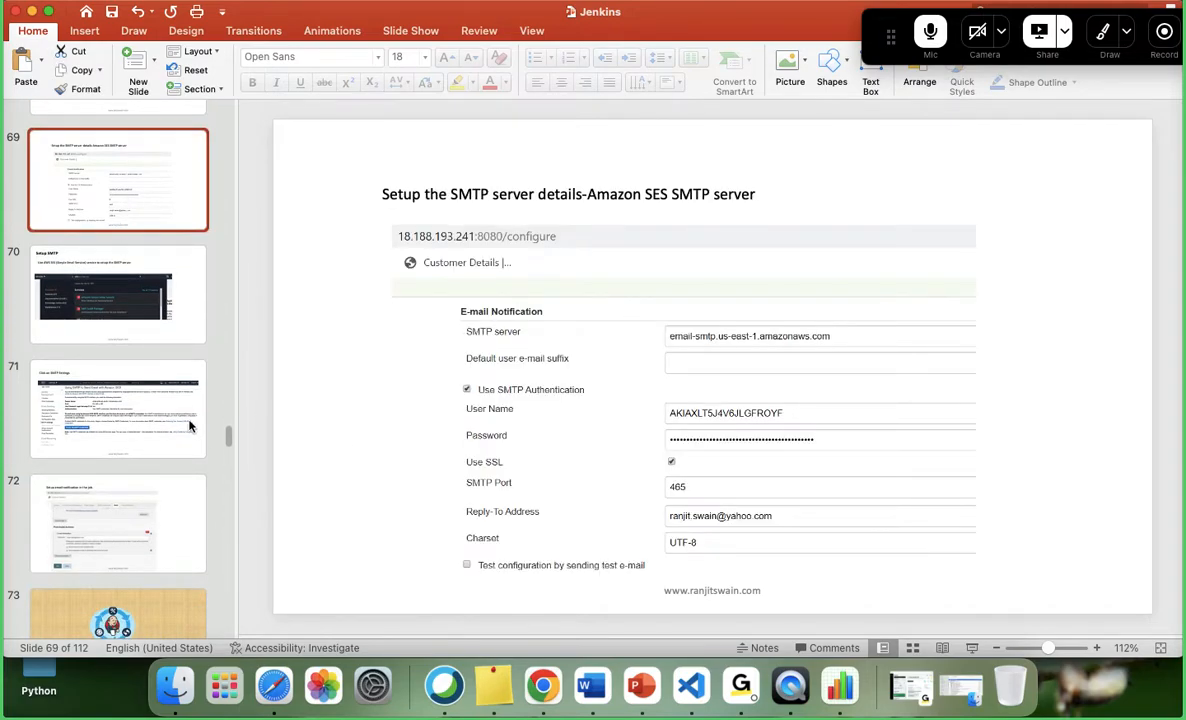
pyautogui.scroll(-2, 190, 427)
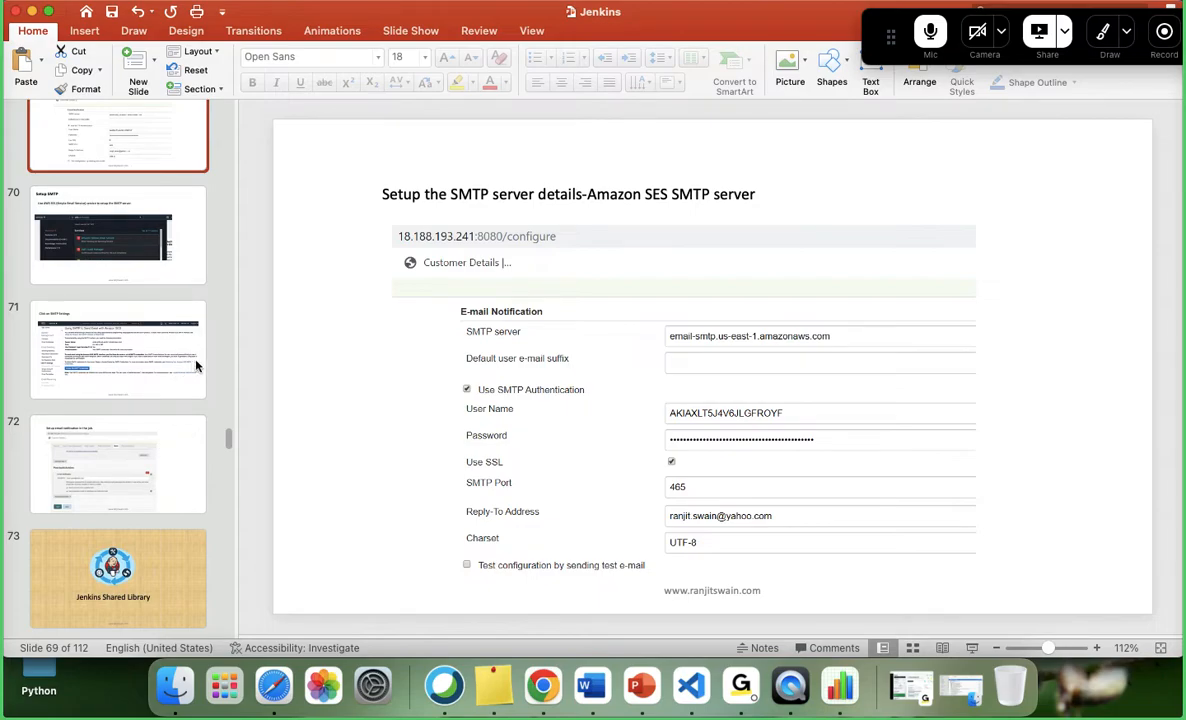
pyautogui.click(33, 12)
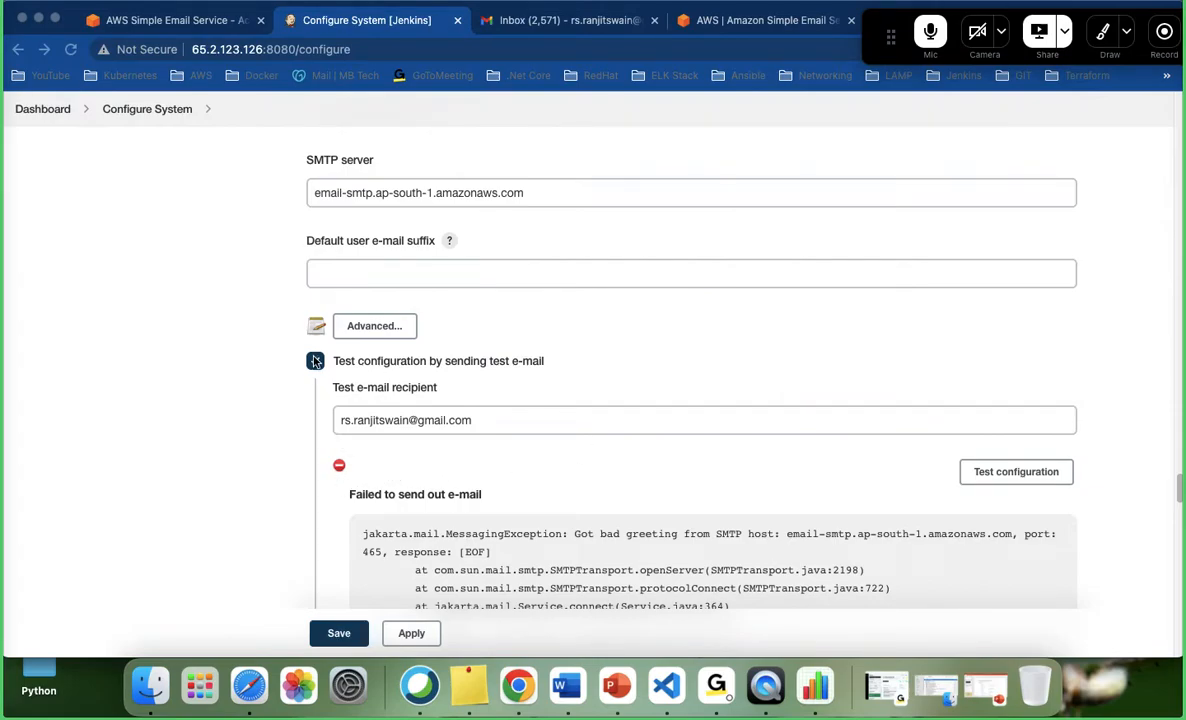
# - Uncheck the test e-mail option, then turn on Use SSL and turn off Use TLS
pyautogui.click(315, 361)
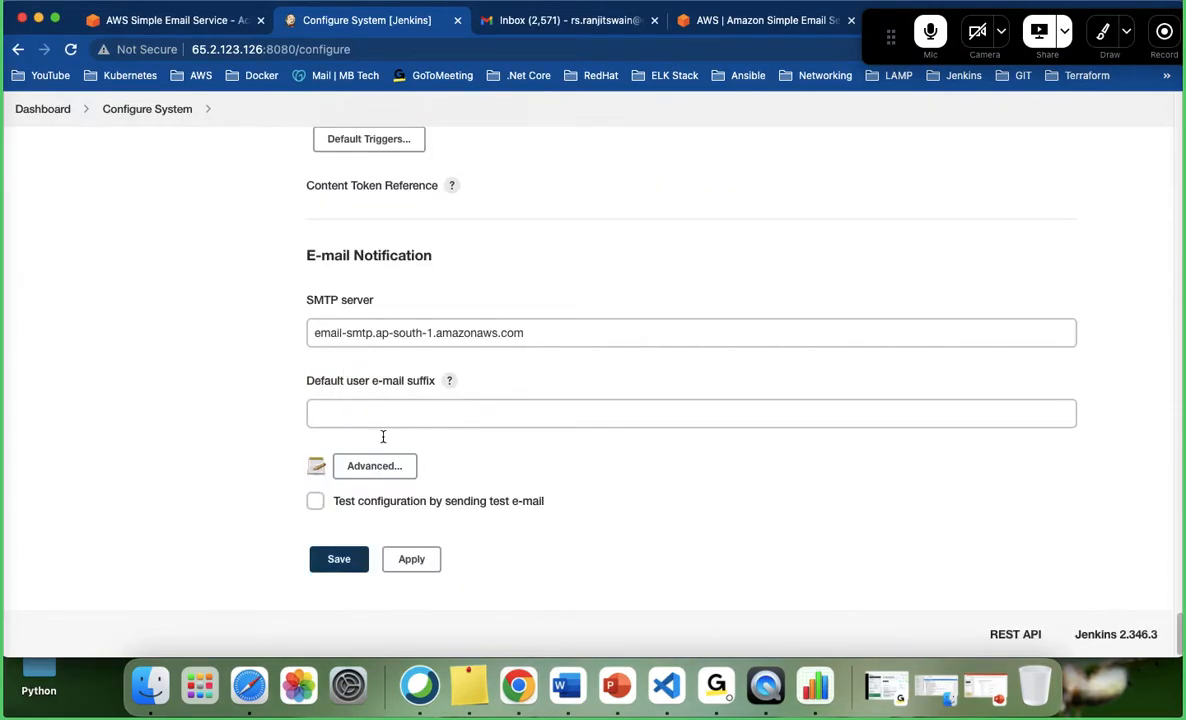
pyautogui.click(372, 466)
pyautogui.scroll(-8, 268, 478)
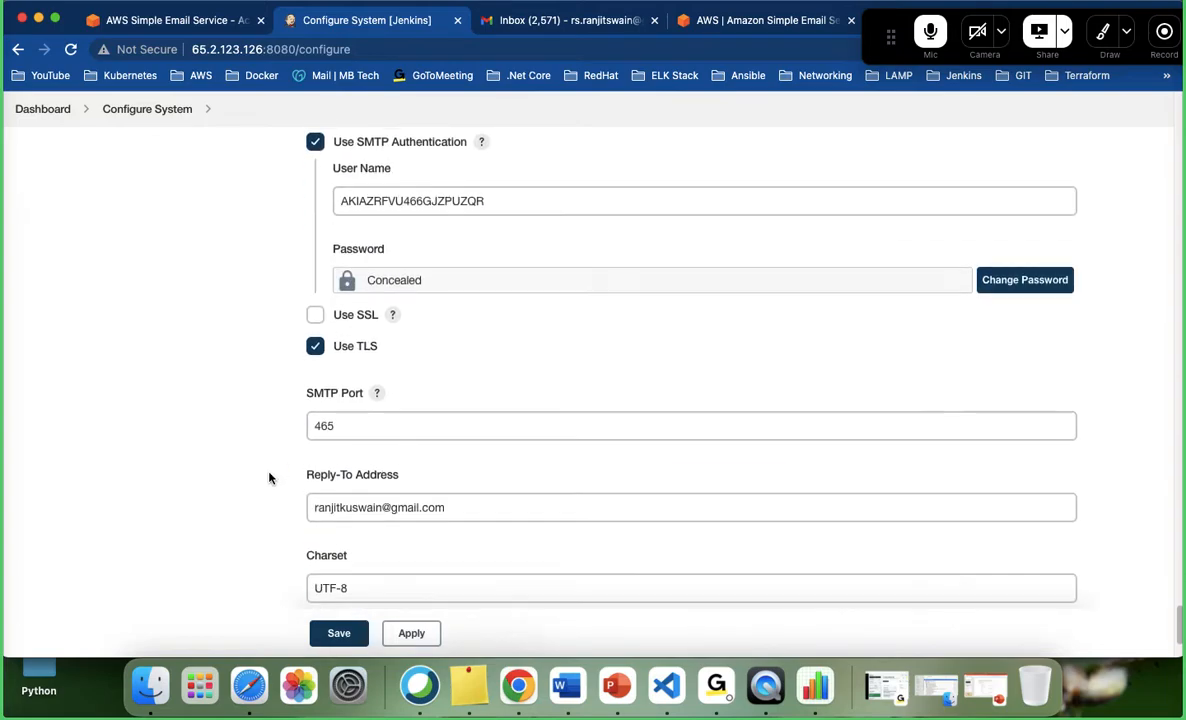
pyautogui.click(316, 212)
pyautogui.click(315, 241)
# - Check the SSL help text noting its default port 465, then go to the Amazon SES console
pyautogui.scroll(2, 372, 316)
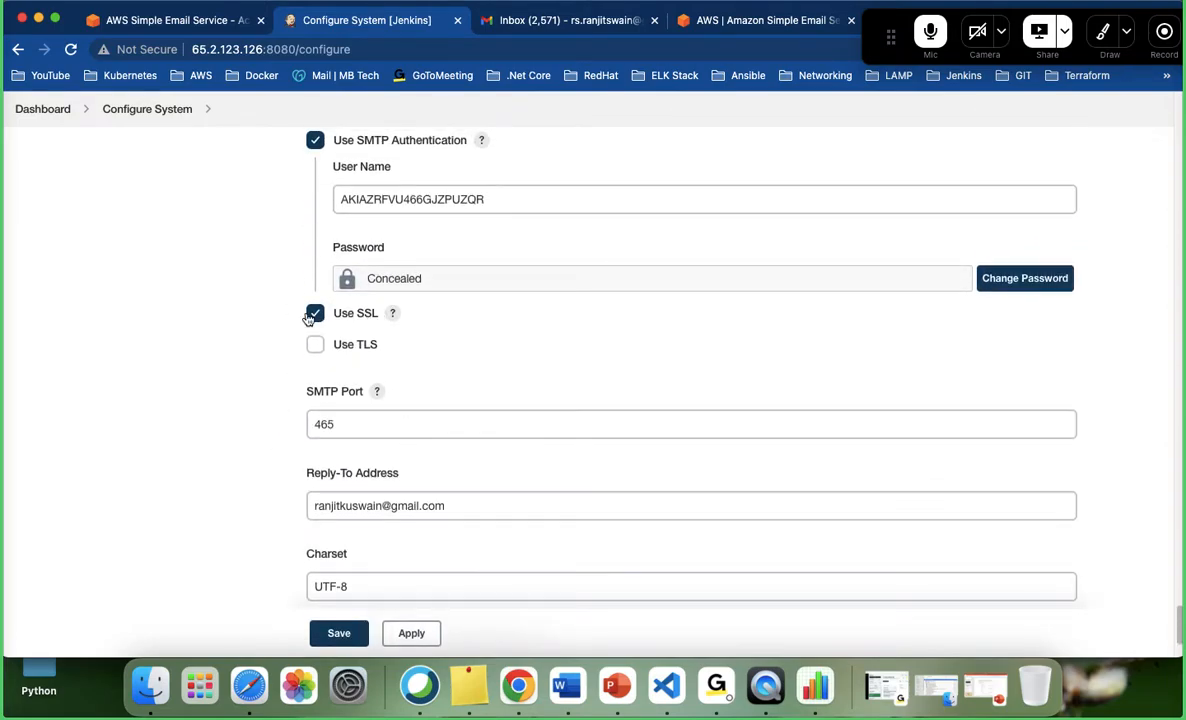
pyautogui.click(392, 313)
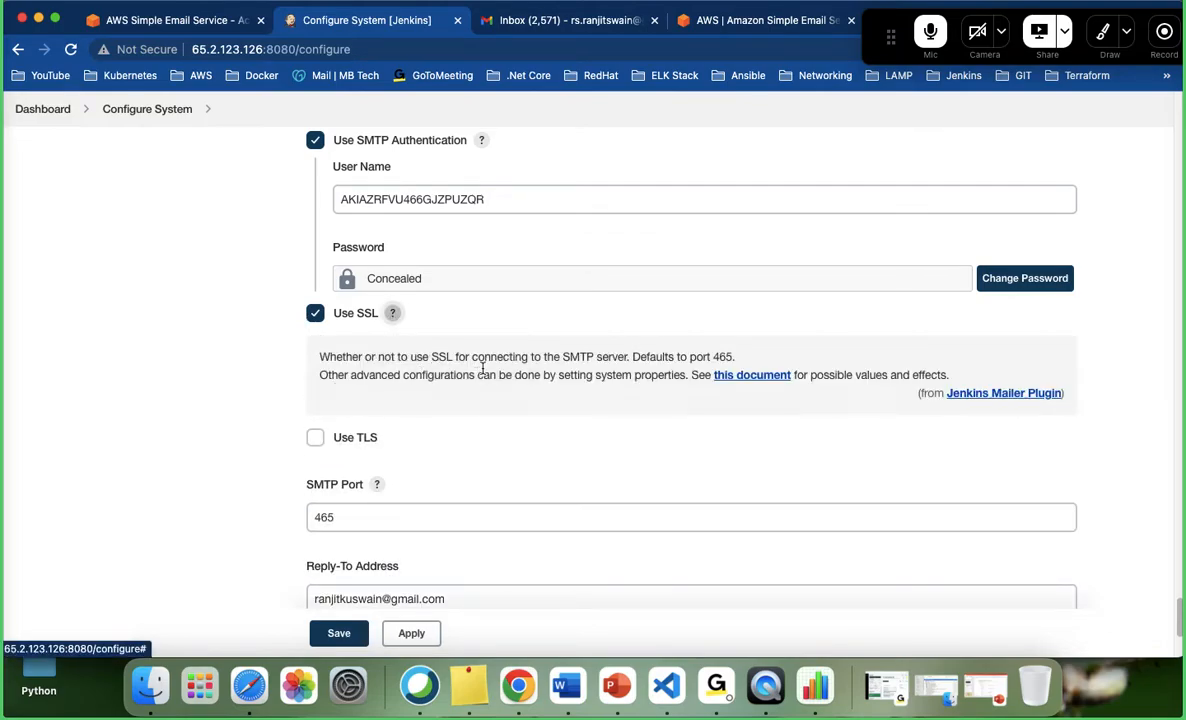
pyautogui.moveTo(633, 357); pyautogui.dragTo(787, 349)
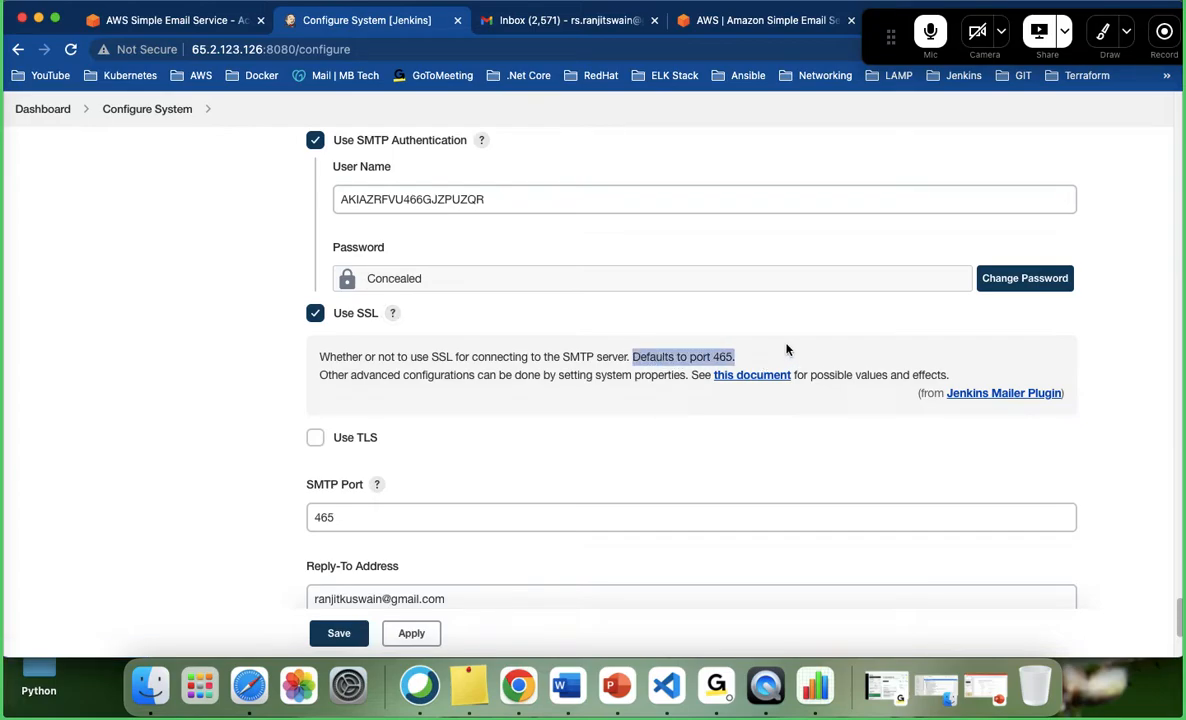
pyautogui.click(720, 355)
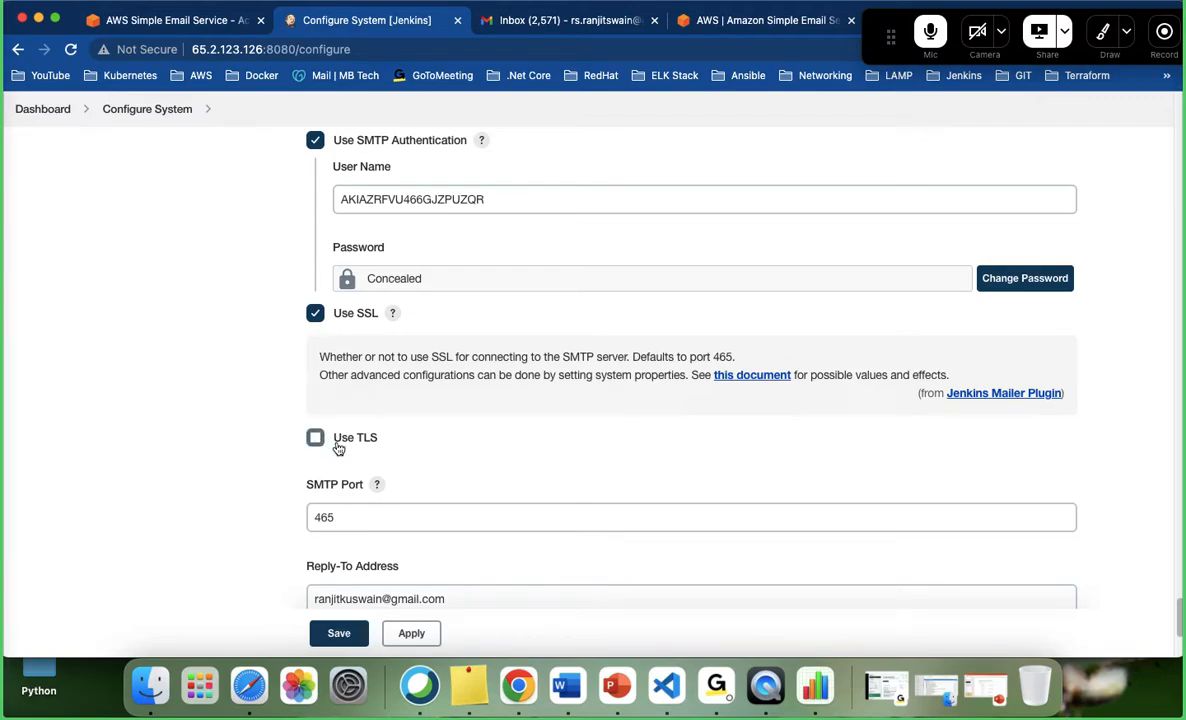
pyautogui.click(170, 20)
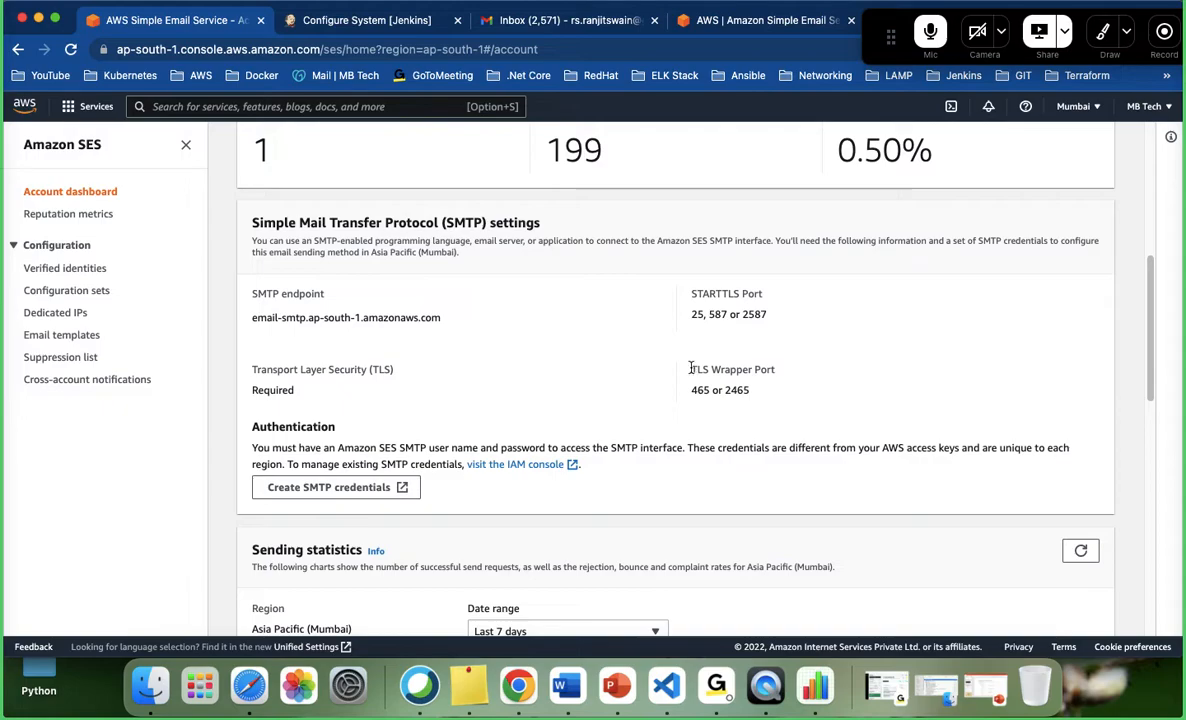
# - Highlight port 465 and its TLS Wrapper Port label in SES, then return to Jenkins Configure System
pyautogui.moveTo(691, 391)
pyautogui.mouseDown()
pyautogui.moveTo(723, 393)
pyautogui.moveTo(694, 389)
pyautogui.moveTo(713, 390)
pyautogui.mouseUp()
pyautogui.click(797, 397)
pyautogui.moveTo(692, 370); pyautogui.dragTo(800, 372)
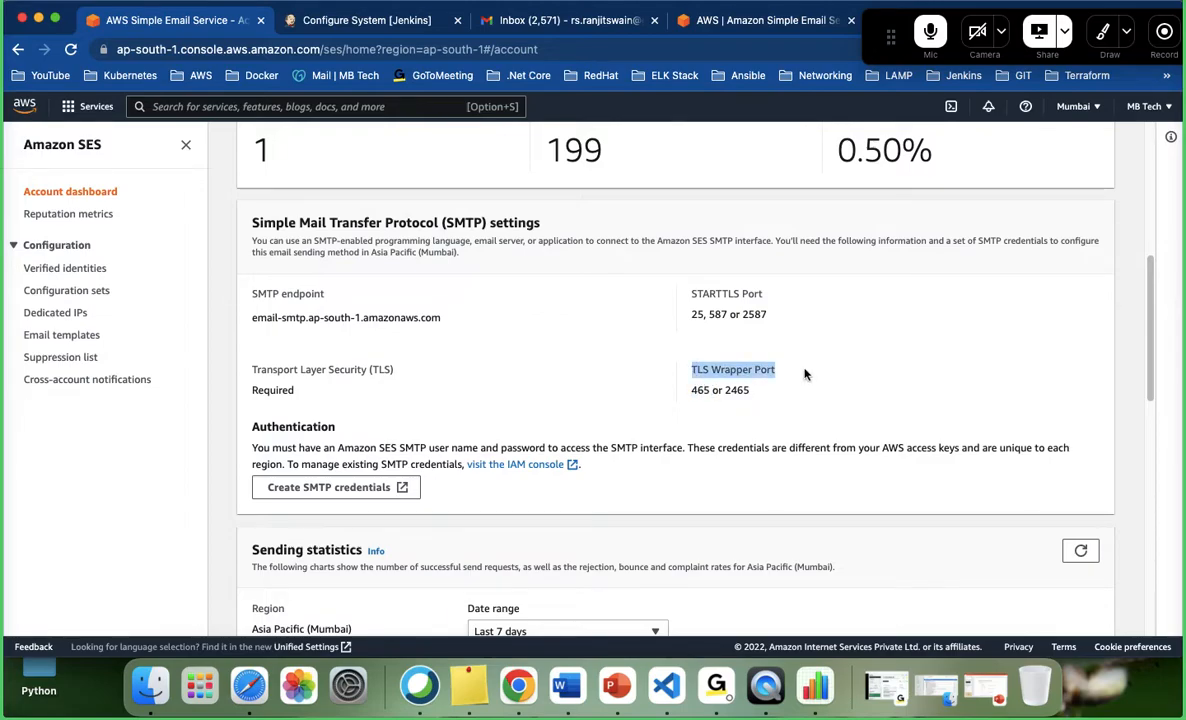
pyautogui.click(340, 22)
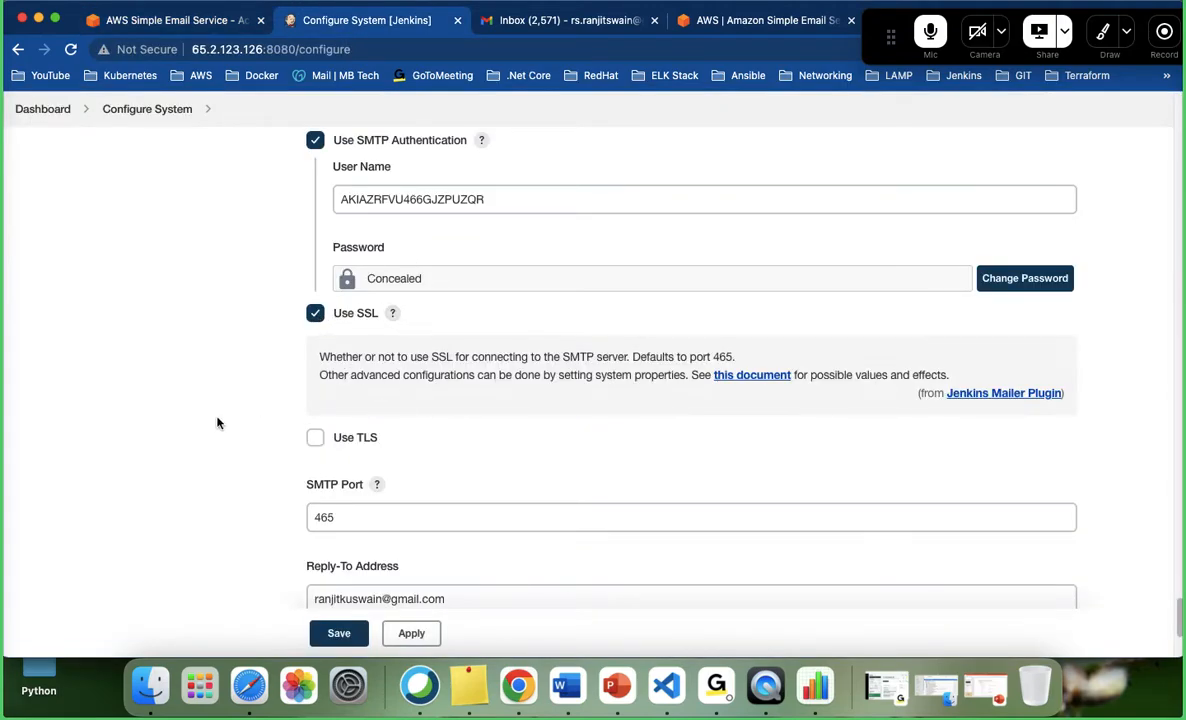
# - Send another Jenkins test e-mail with SSL enabled and check that it reports success
pyautogui.scroll(-5, 218, 430)
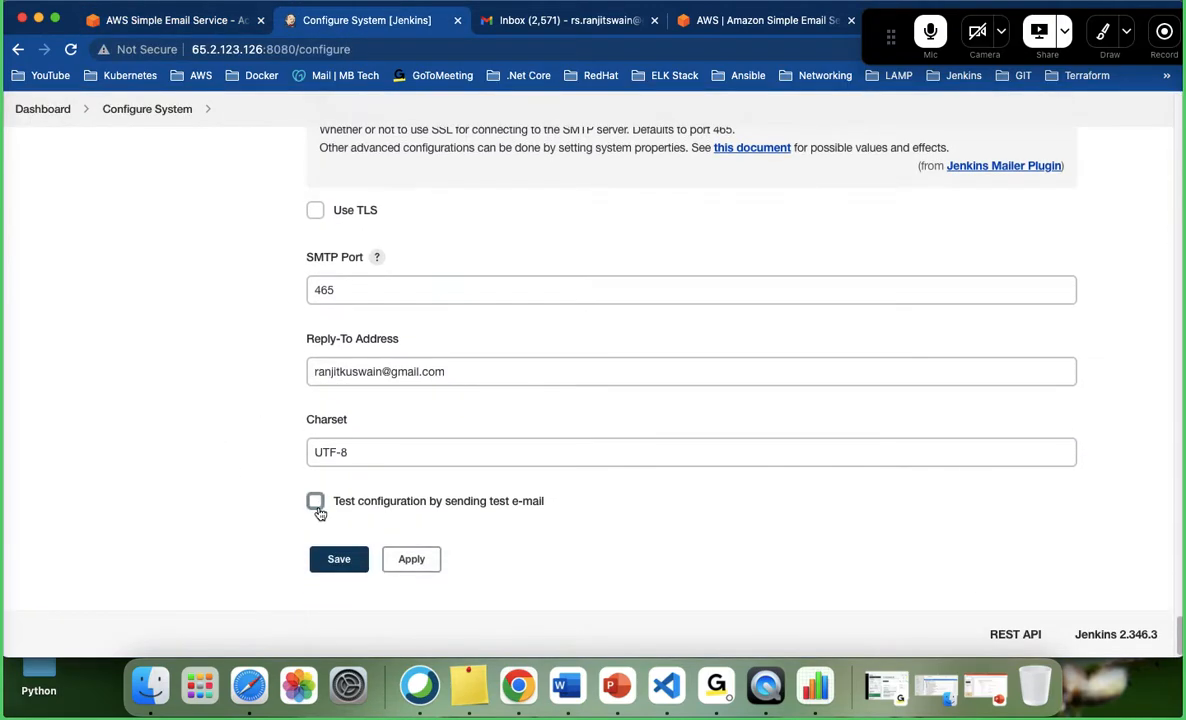
pyautogui.click(315, 502)
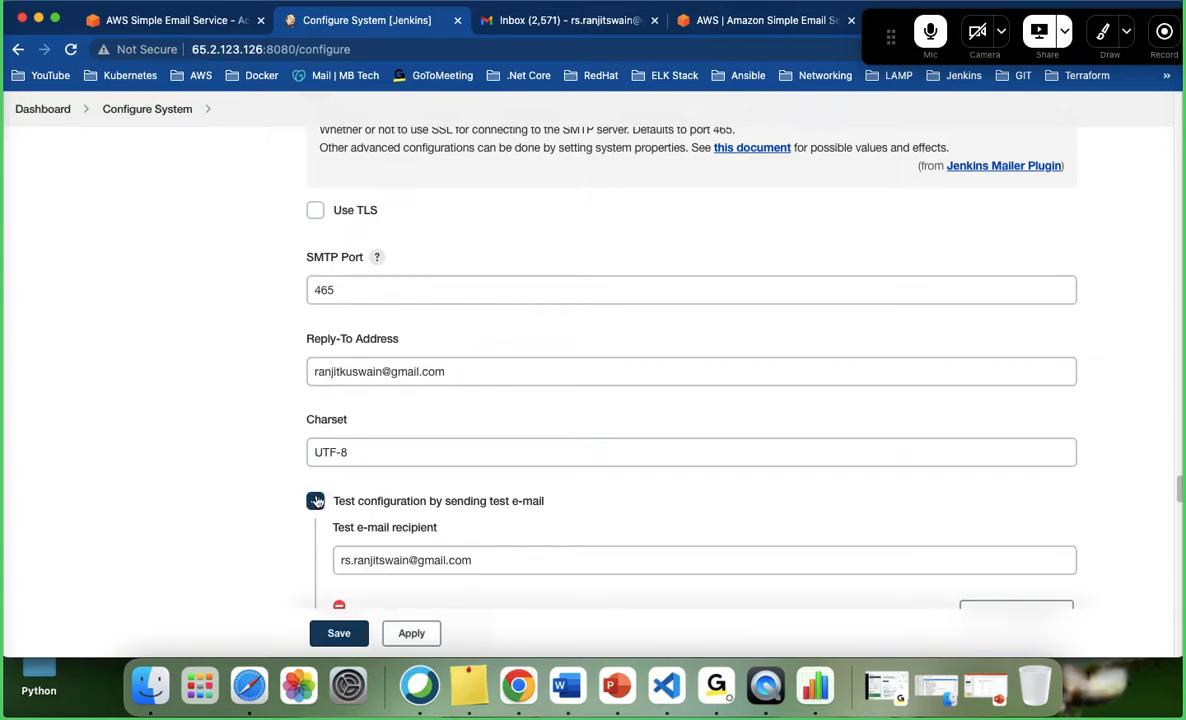
pyautogui.scroll(-3, 314, 500)
pyautogui.scroll(-3, 694, 470)
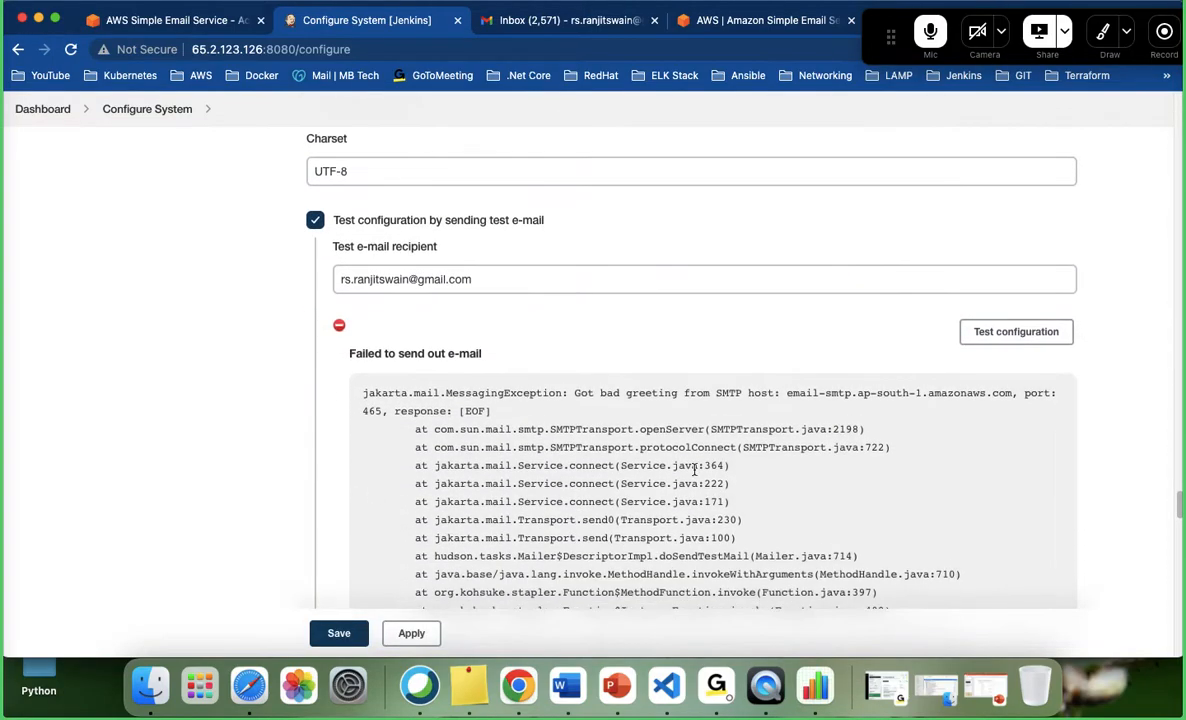
pyautogui.click(1038, 341)
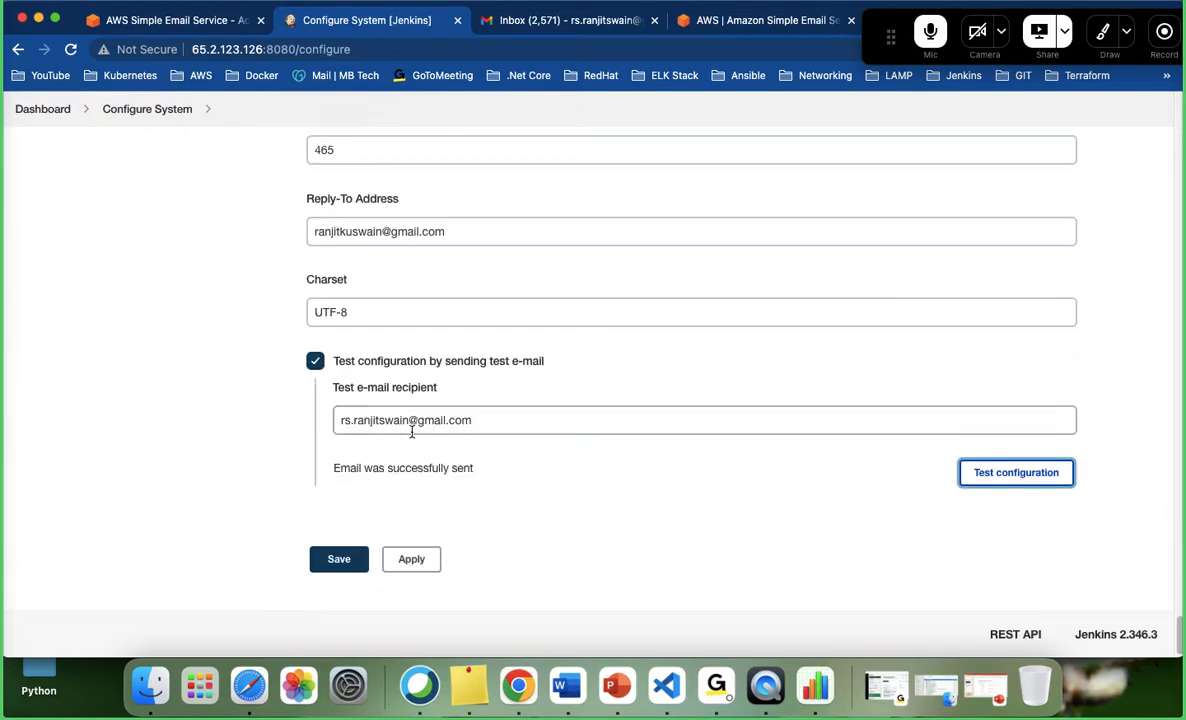
pyautogui.moveTo(484, 478); pyautogui.dragTo(320, 470)
# - Confirm the SMTP port is 465, matching the SSL help text's default, then check Gmail for the test mail
pyautogui.scroll(5, 231, 437)
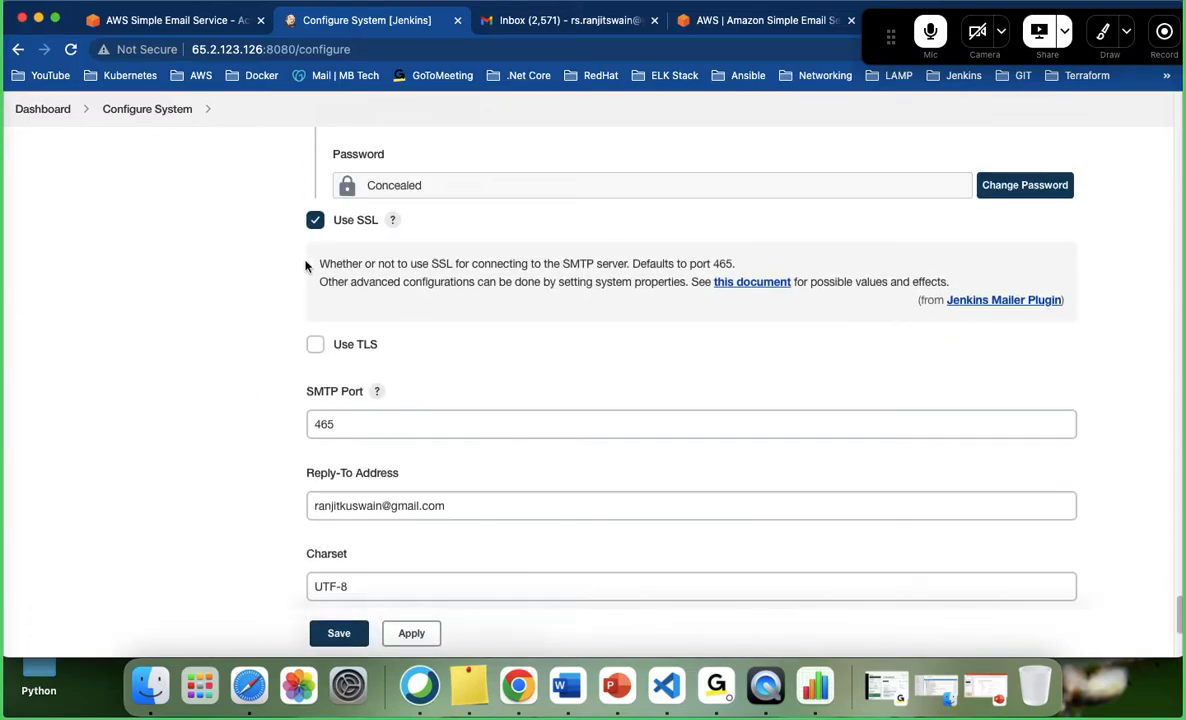
pyautogui.click(339, 424)
pyautogui.moveTo(339, 424); pyautogui.dragTo(312, 424)
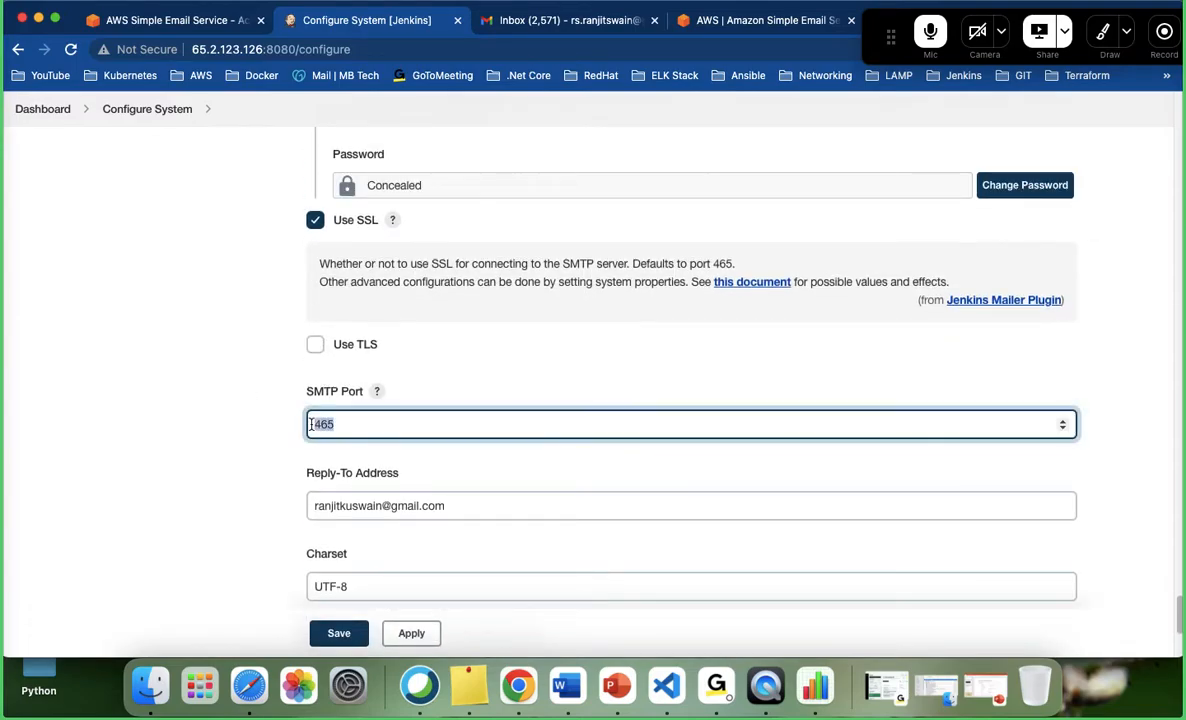
pyautogui.scroll(1, 366, 312)
pyautogui.scroll(1, 364, 312)
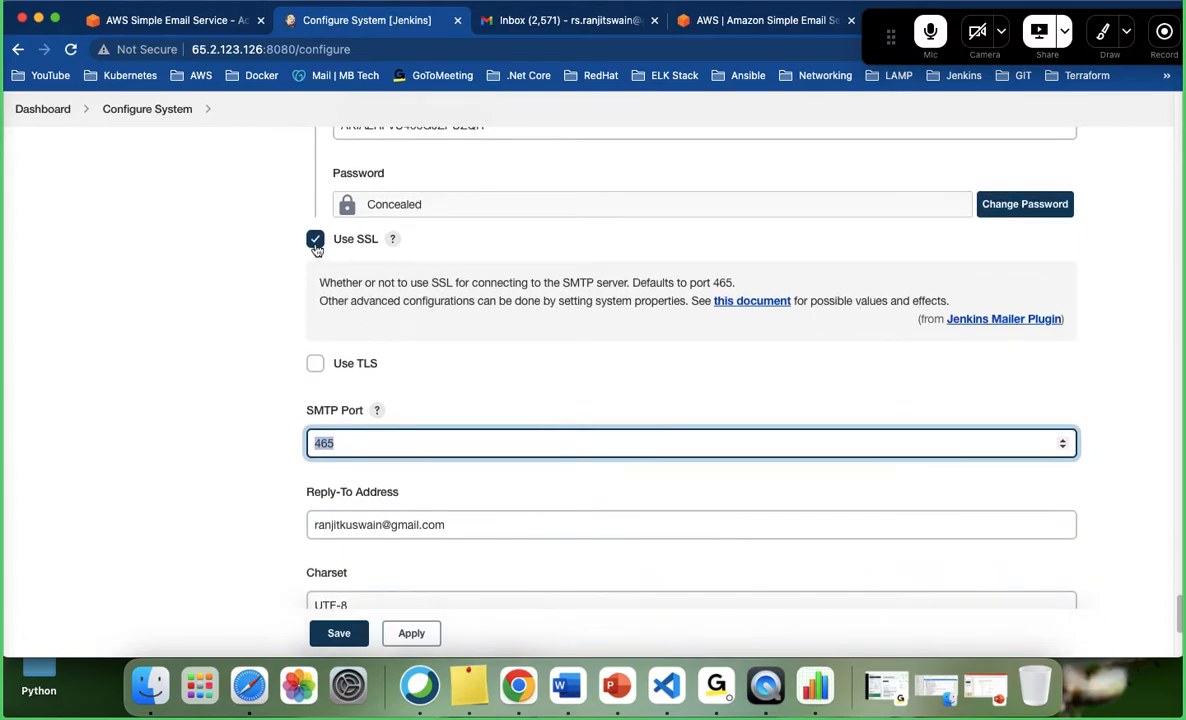
pyautogui.moveTo(319, 283); pyautogui.dragTo(627, 283)
pyautogui.click(627, 283)
pyautogui.moveTo(735, 283); pyautogui.dragTo(708, 283)
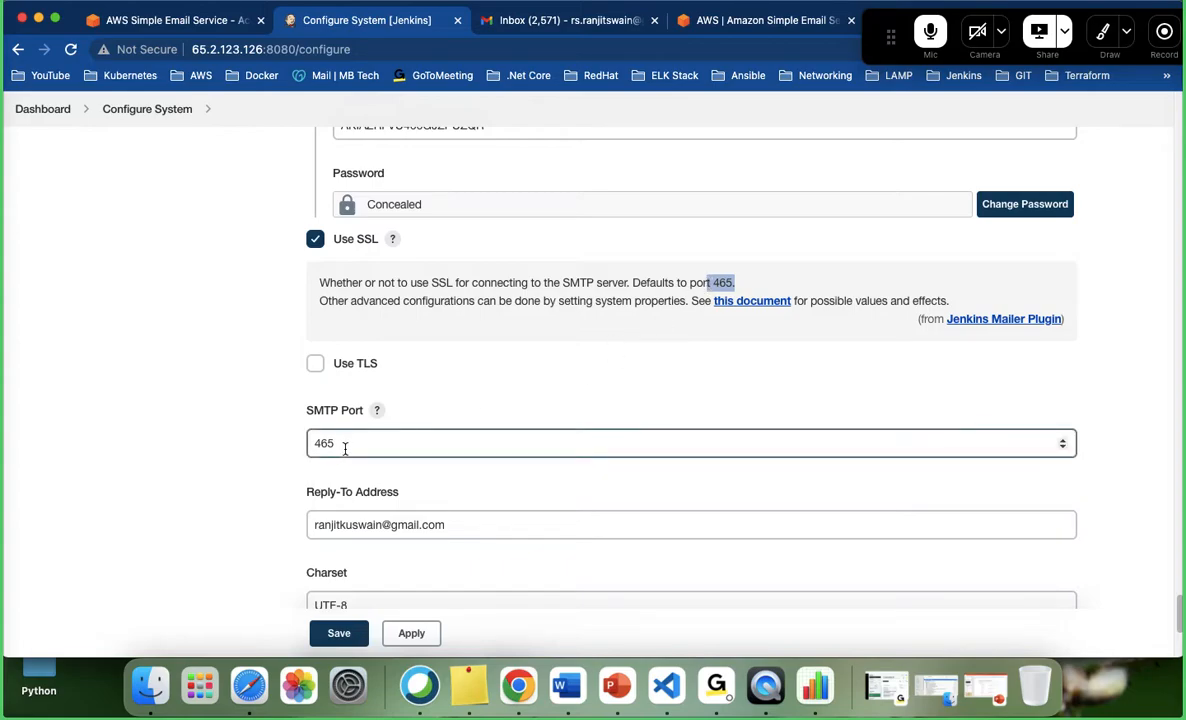
pyautogui.moveTo(345, 448); pyautogui.dragTo(294, 442)
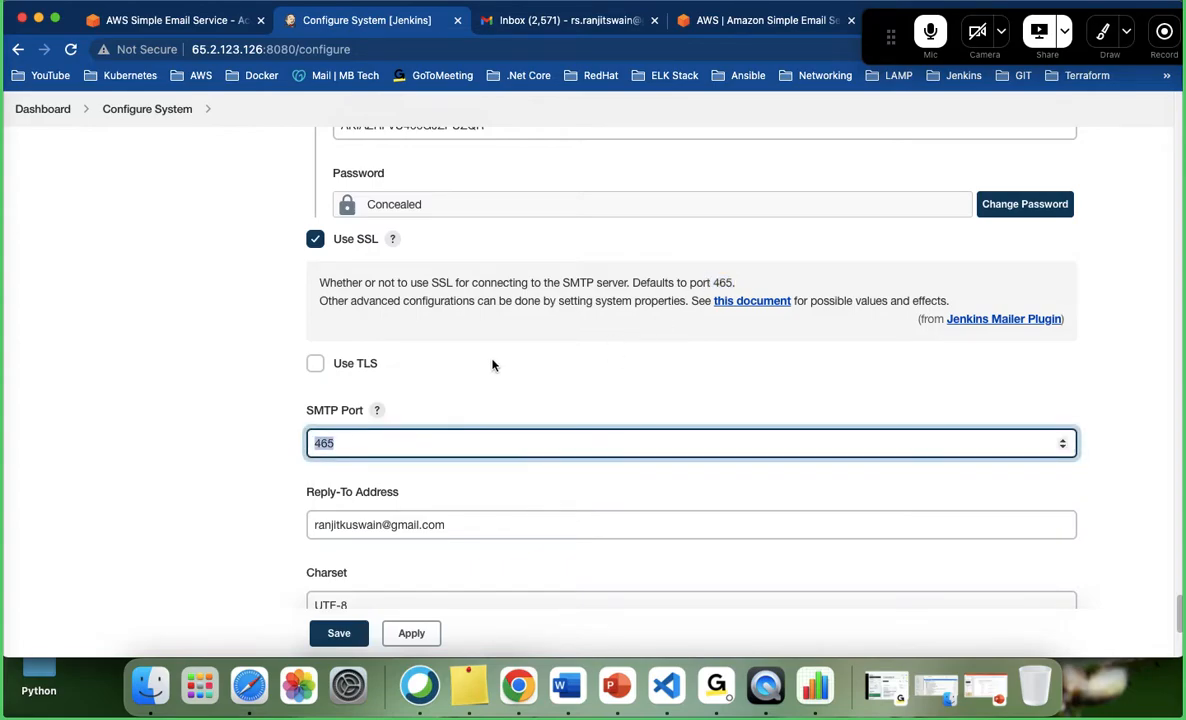
pyautogui.scroll(-5, 312, 540)
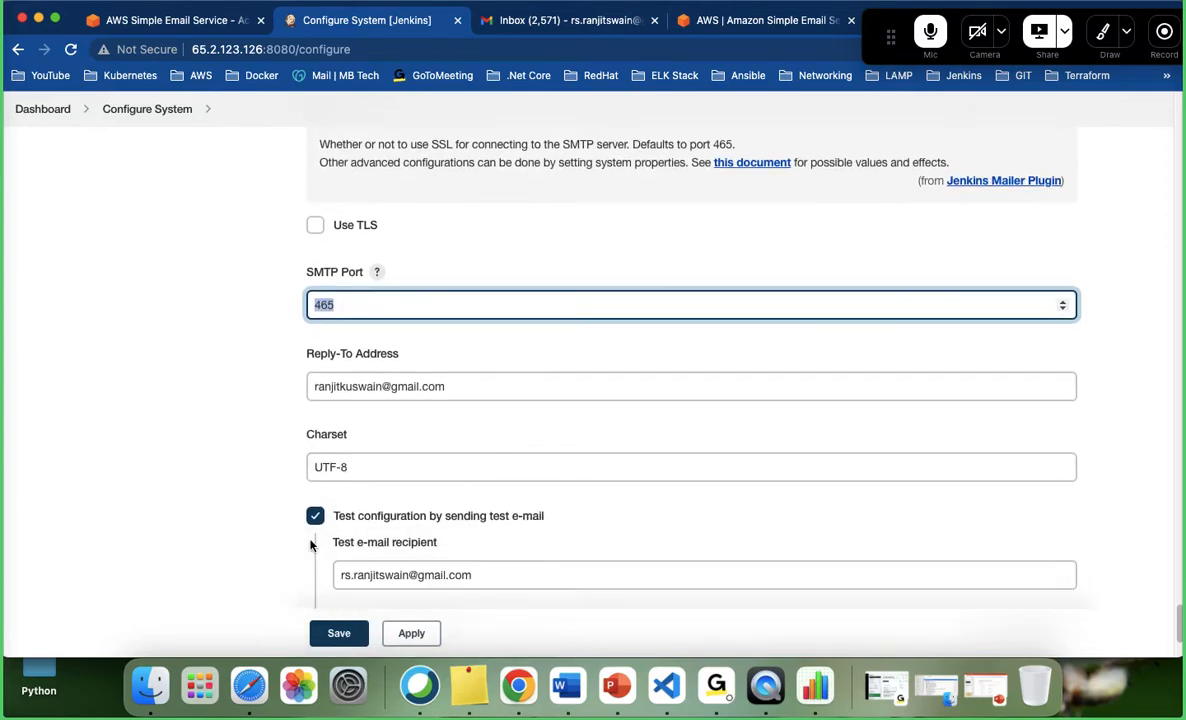
pyautogui.scroll(-2, 303, 532)
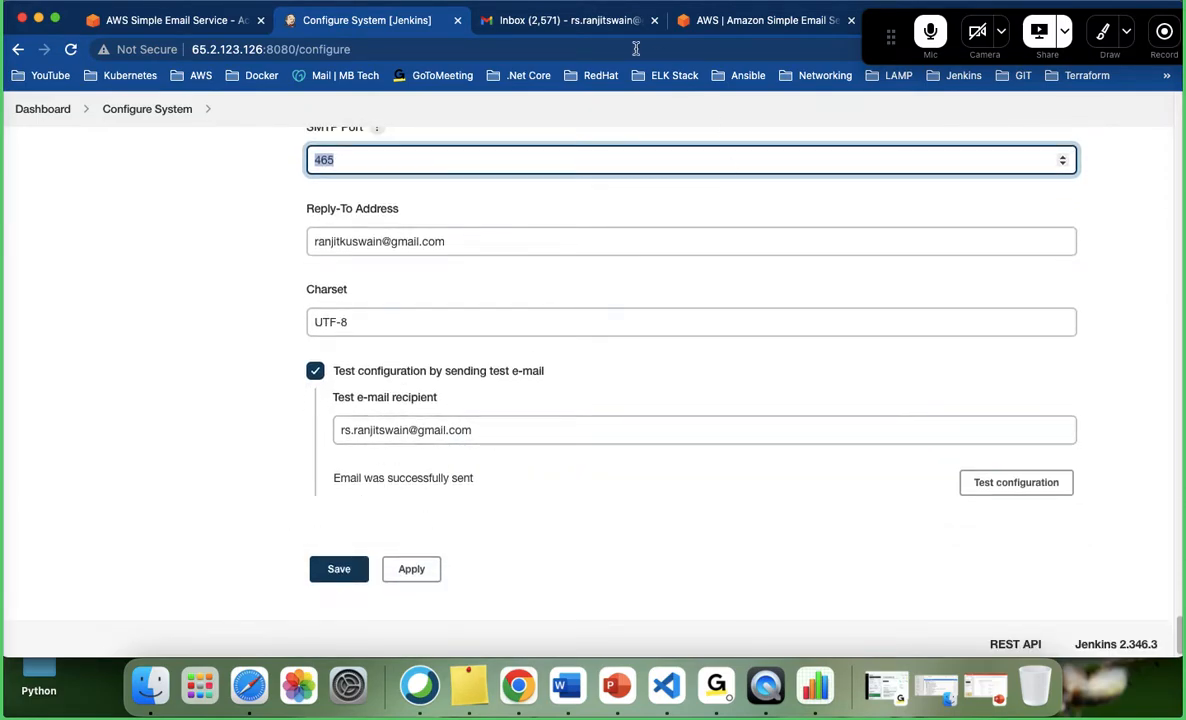
pyautogui.click(565, 20)
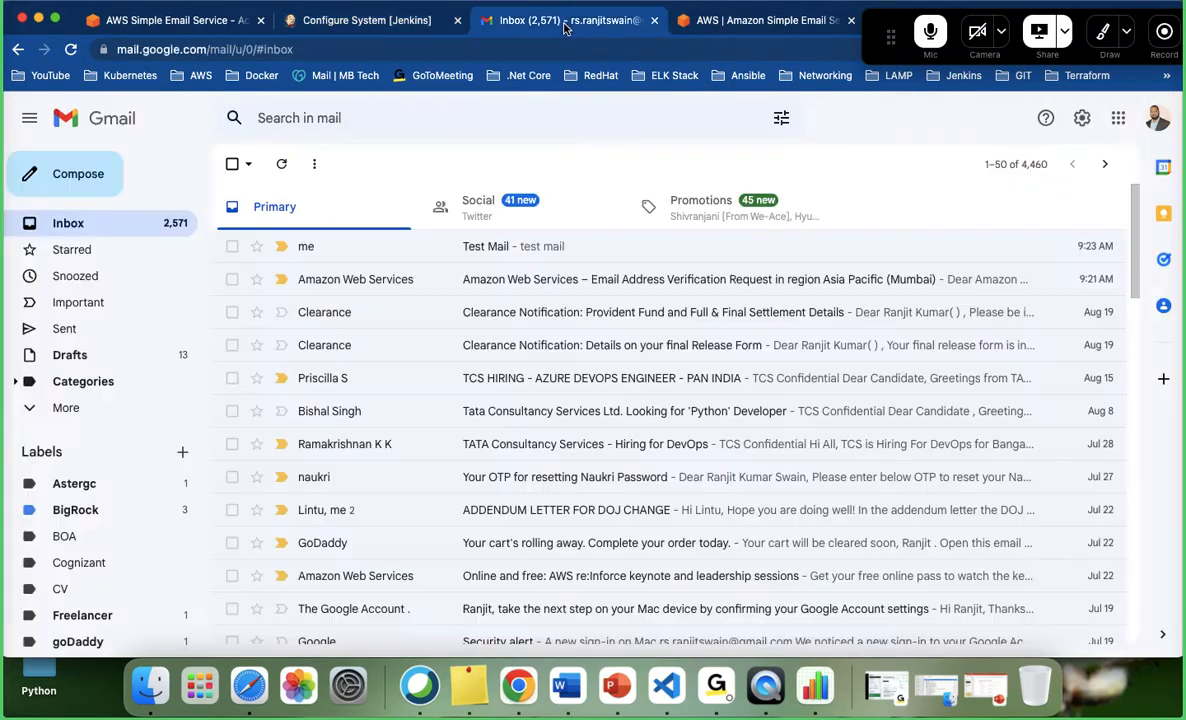
pyautogui.click(283, 165)
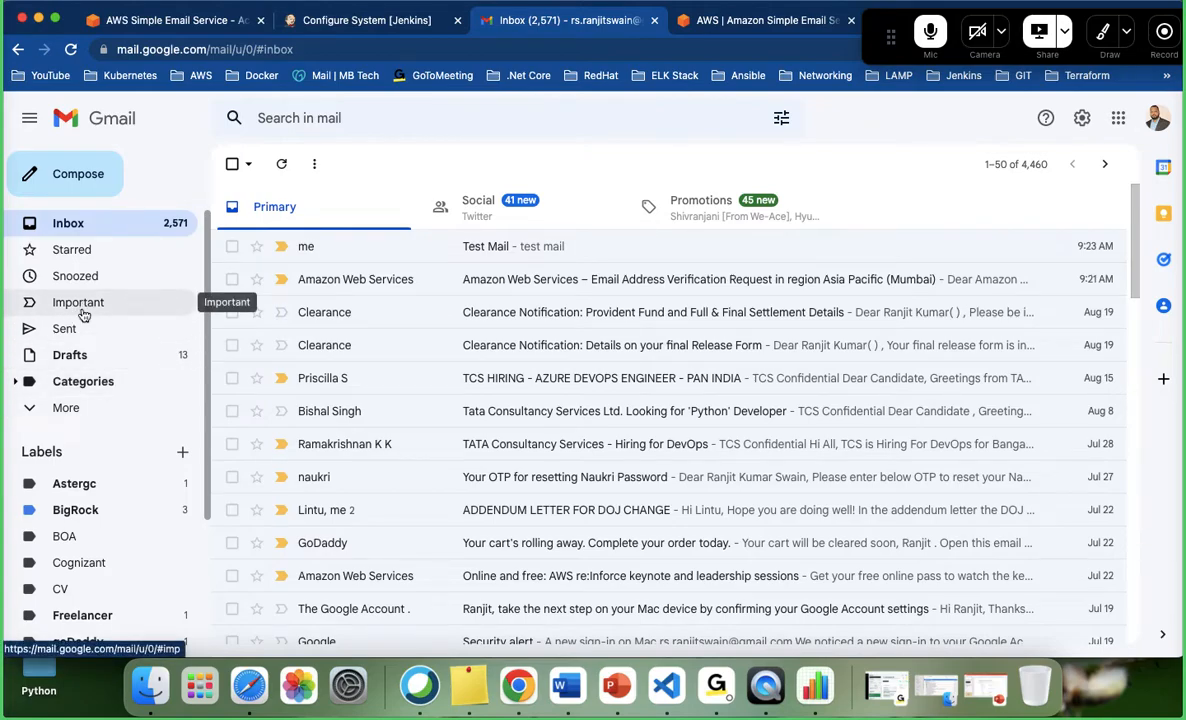
pyautogui.click(36, 410)
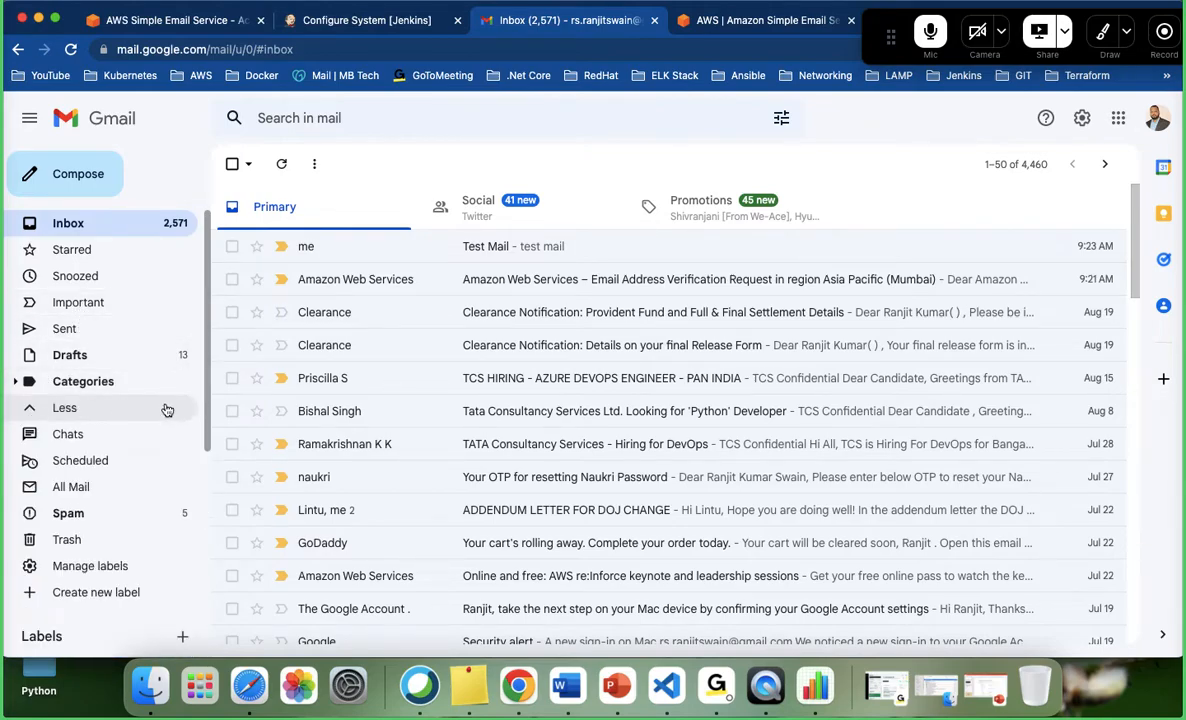
pyautogui.click(78, 518)
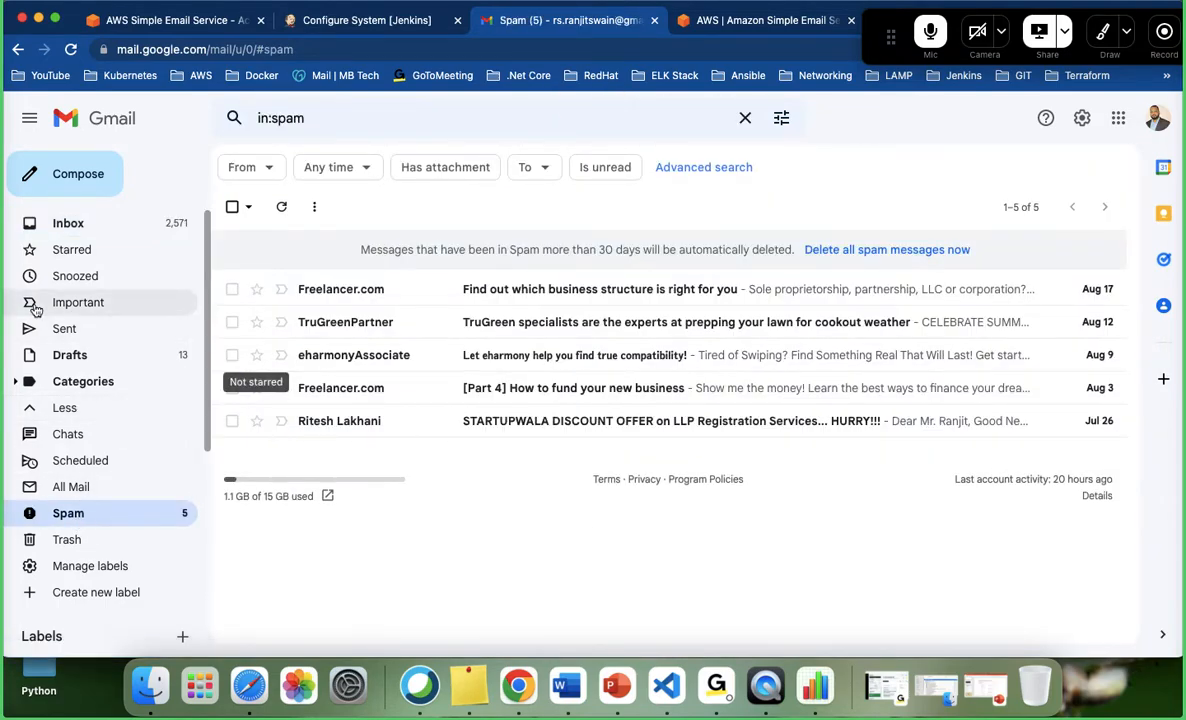
pyautogui.click(61, 233)
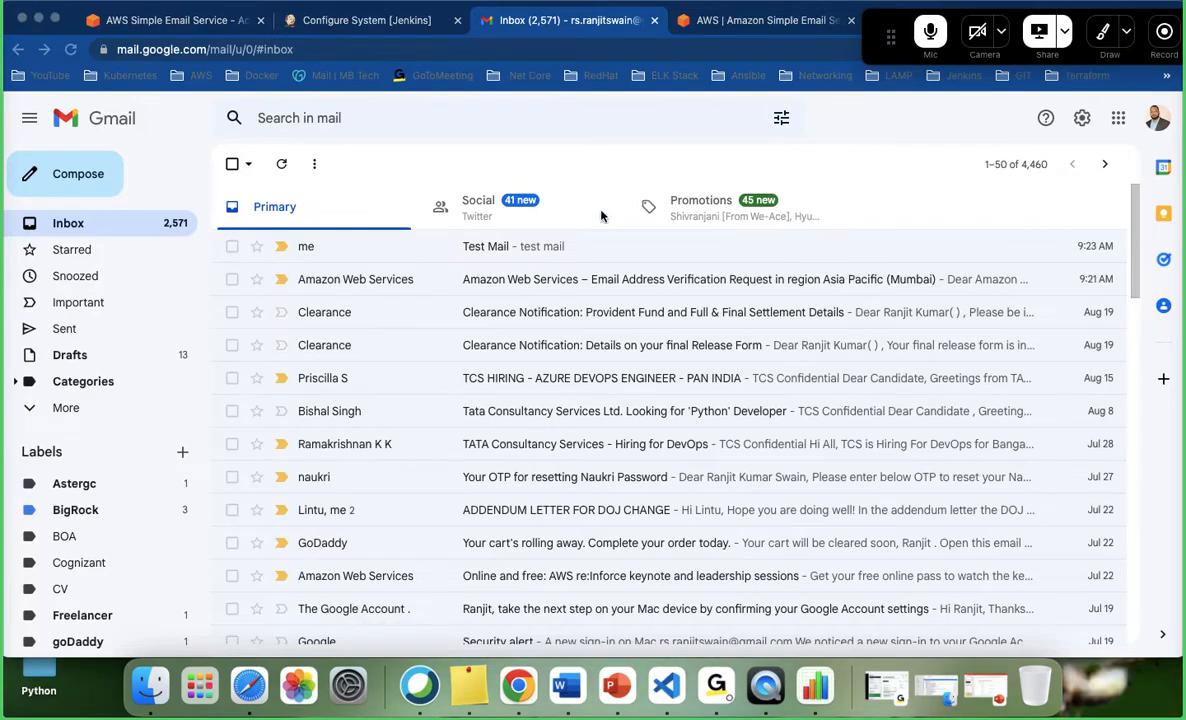
pyautogui.click(385, 27)
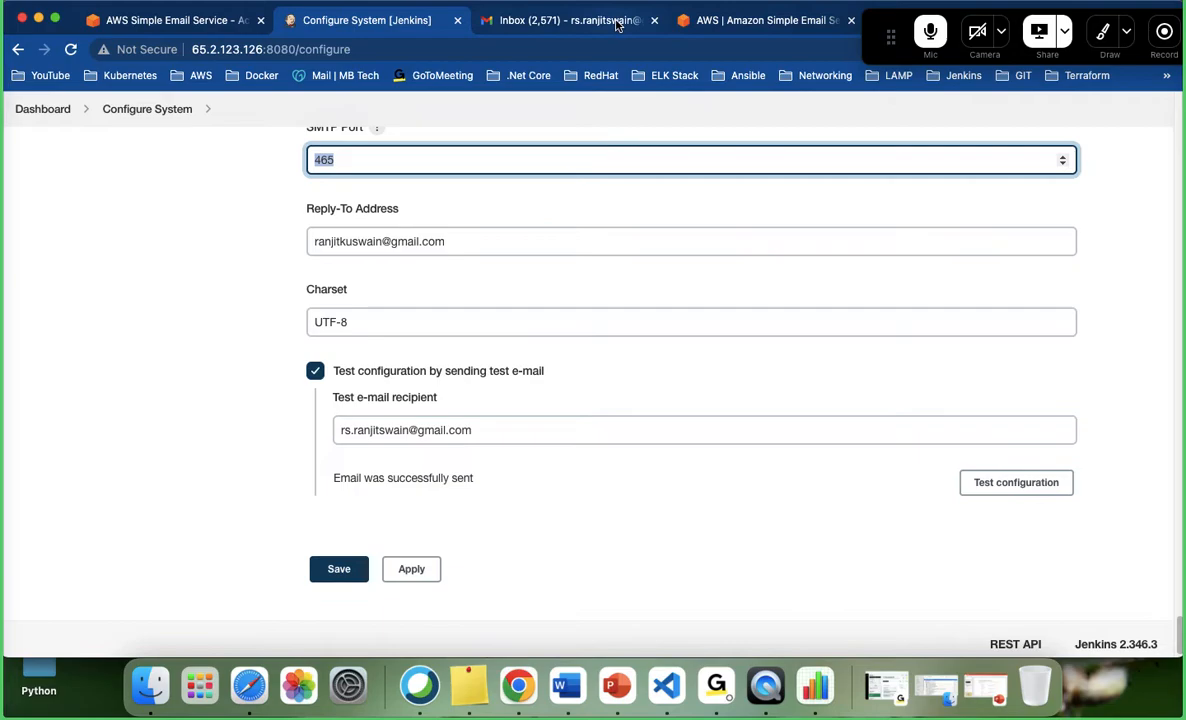
pyautogui.click(570, 22)
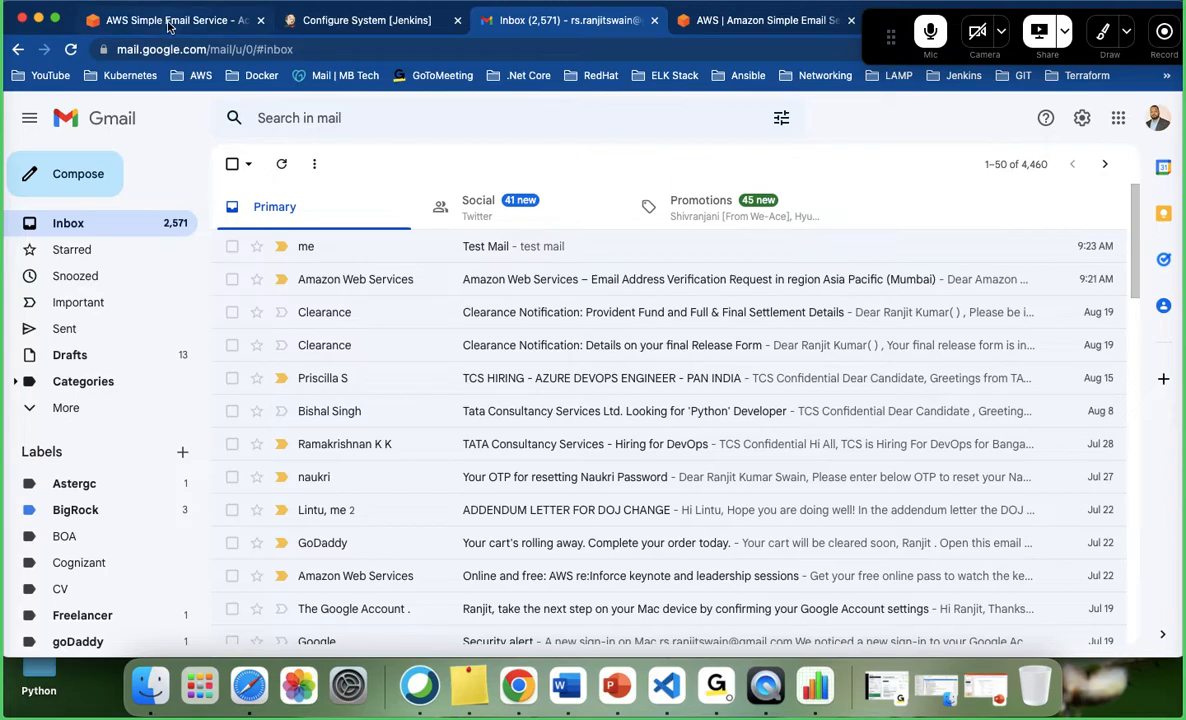
pyautogui.click(31, 408)
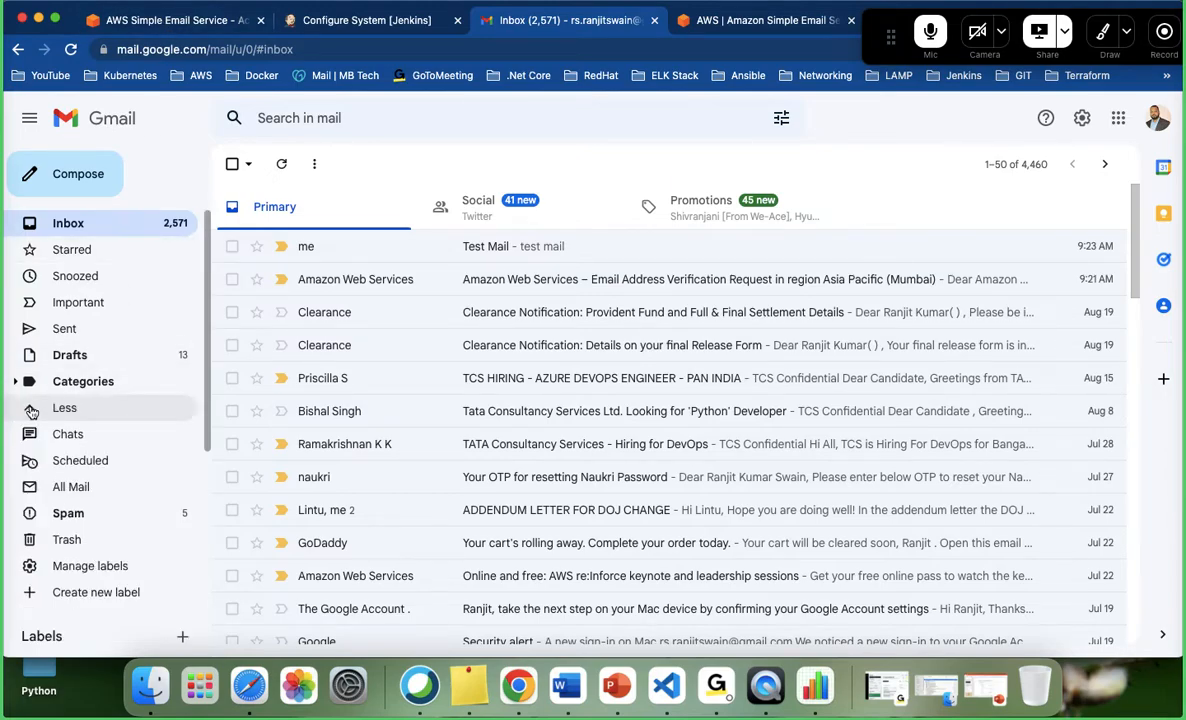
pyautogui.click(69, 513)
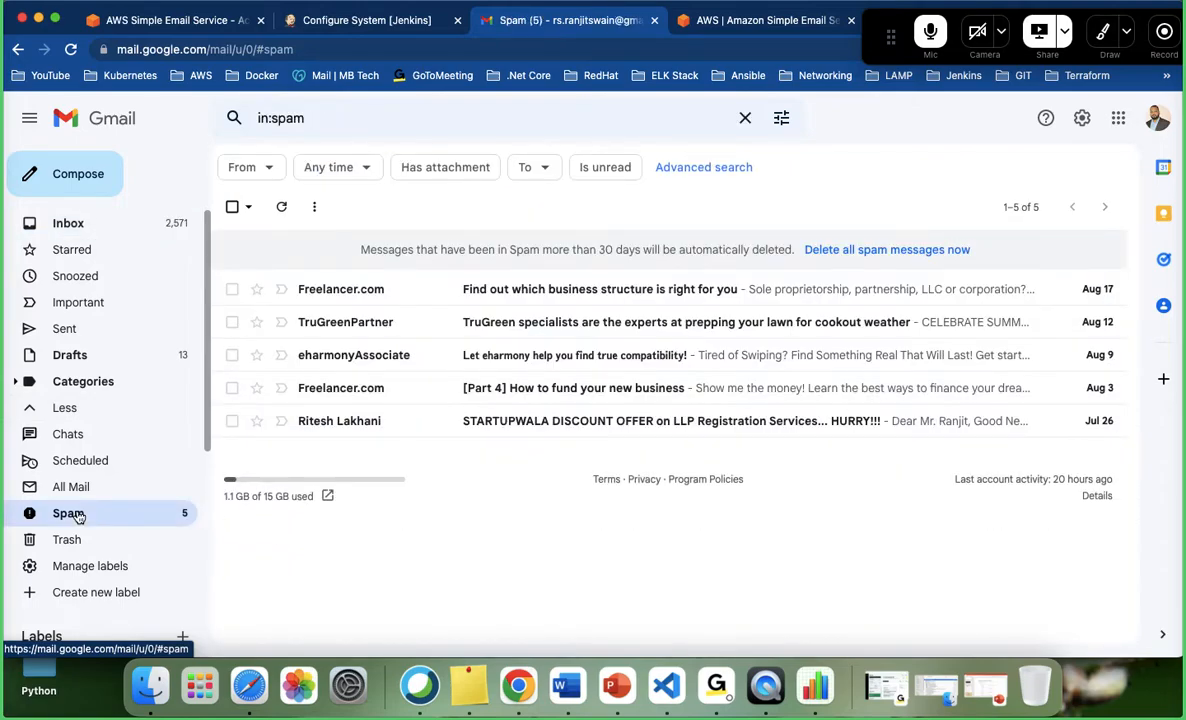
pyautogui.click(72, 228)
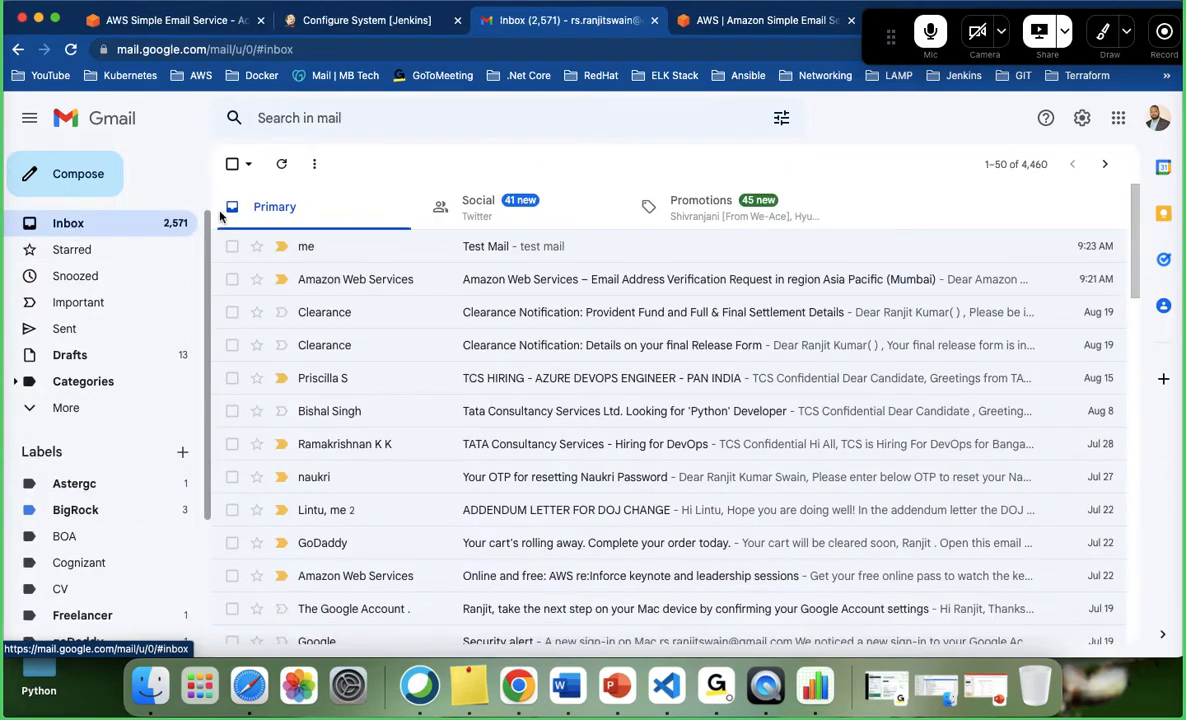
pyautogui.click(276, 172)
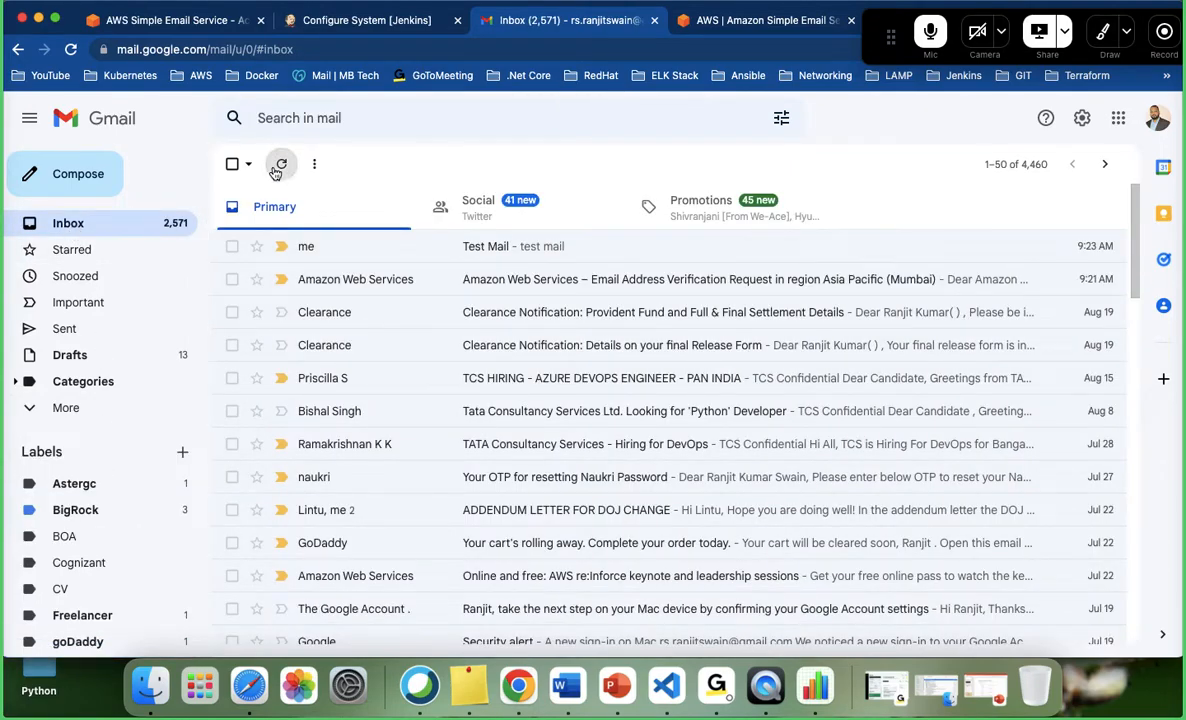
pyautogui.click(276, 172)
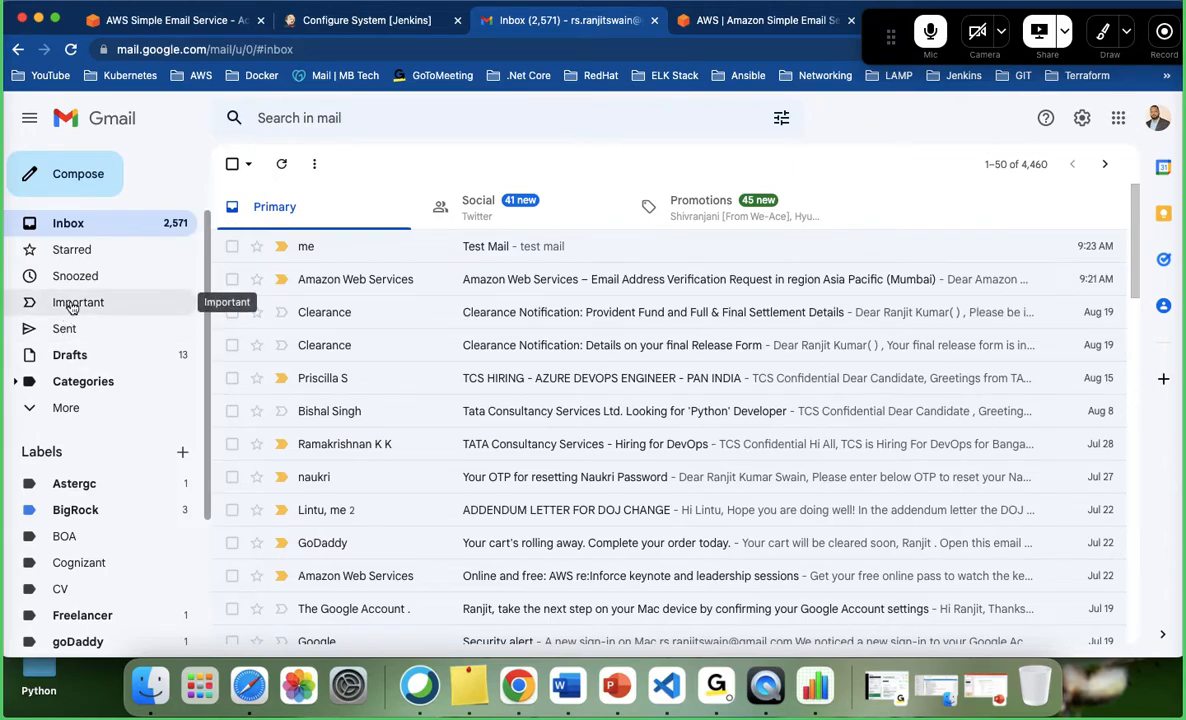
pyautogui.click(29, 408)
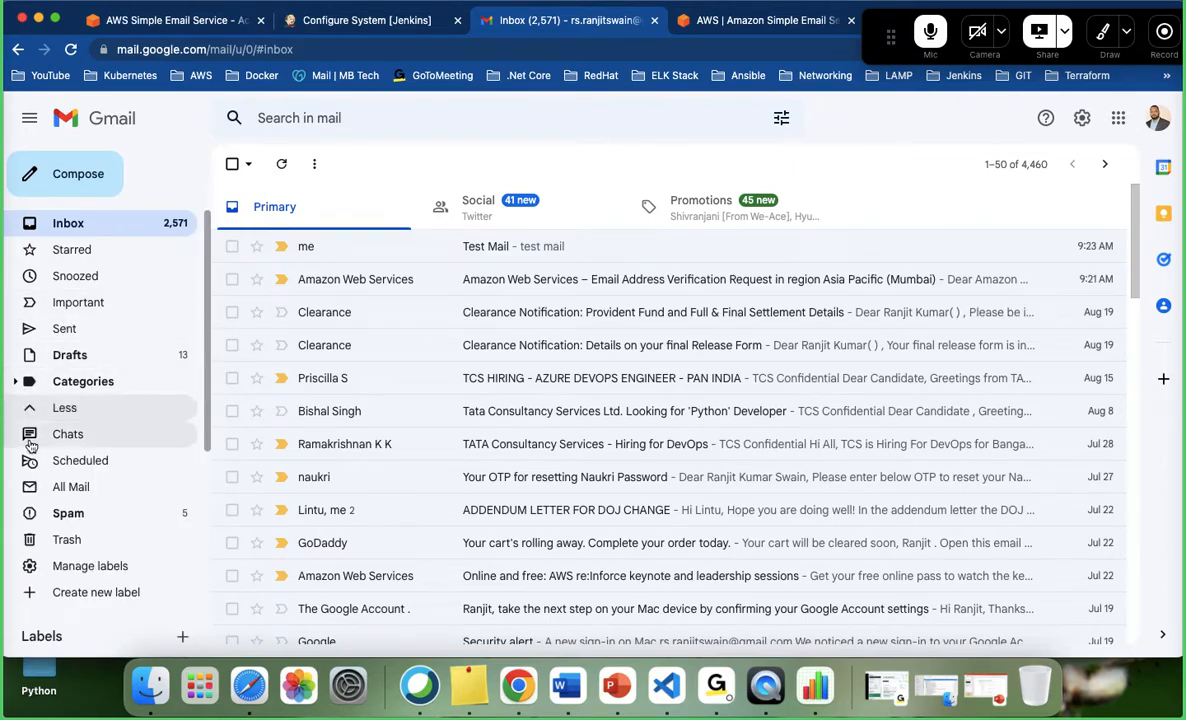
pyautogui.click(72, 487)
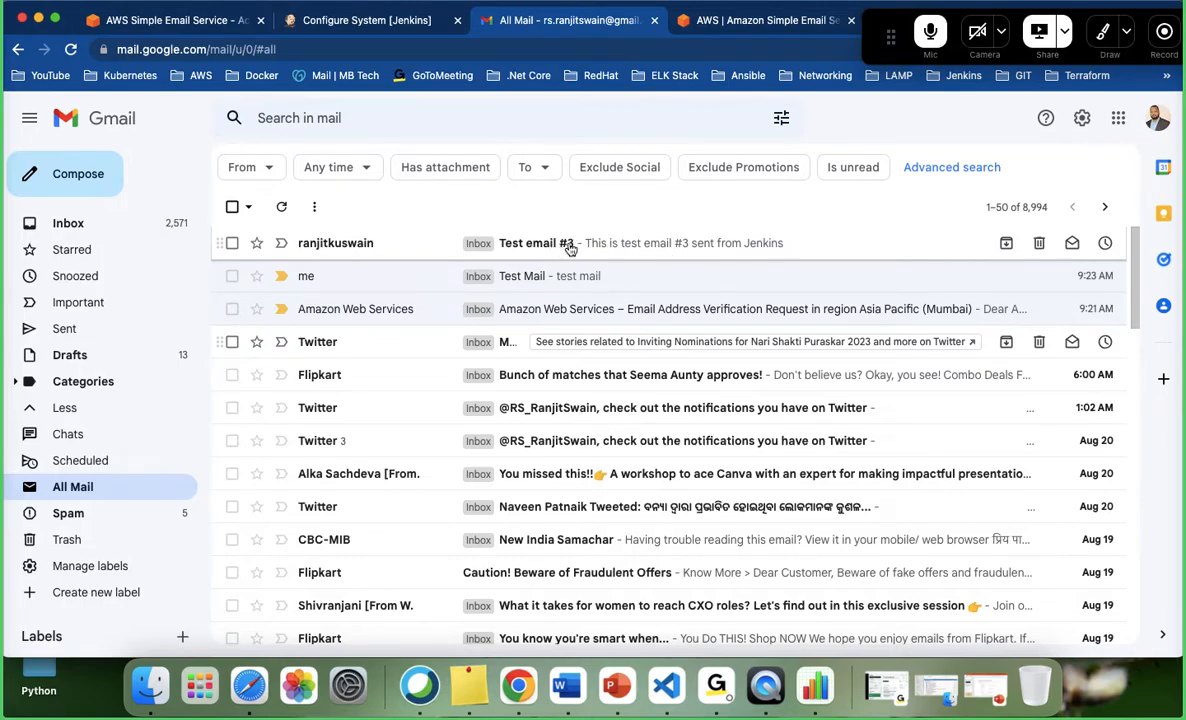
pyautogui.click(78, 224)
pyautogui.scroll(-3, 281, 240)
pyautogui.scroll(3, 281, 190)
pyautogui.click(284, 166)
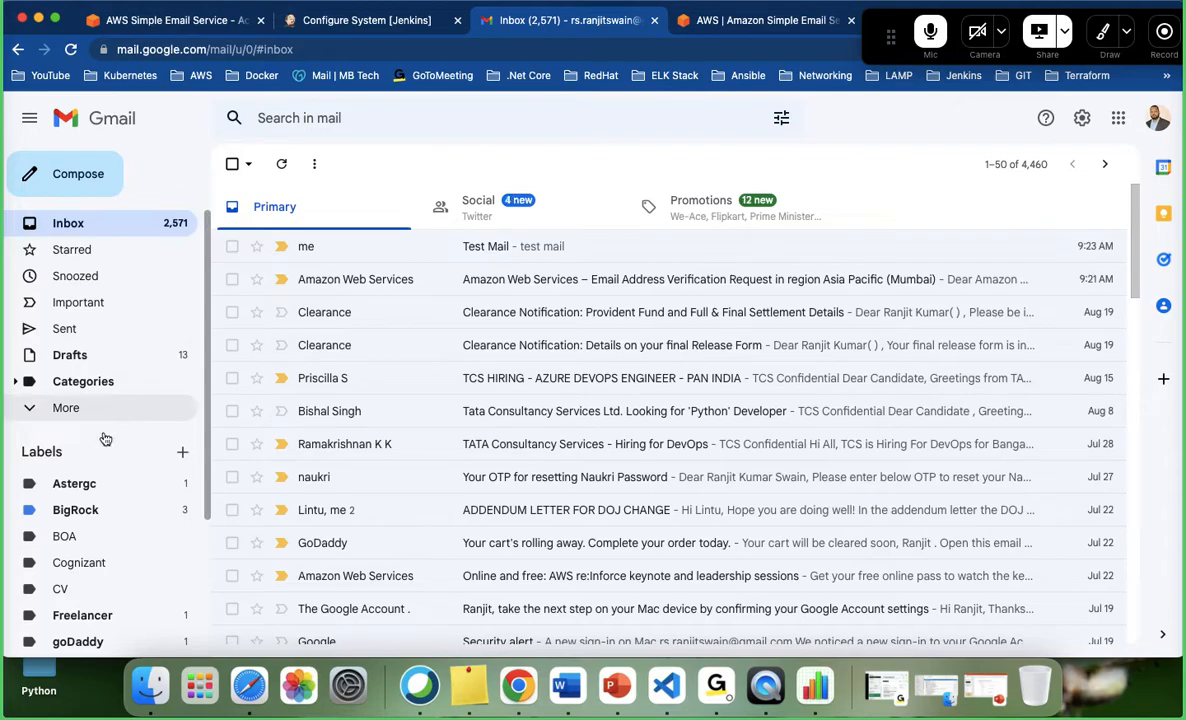
pyautogui.click(35, 408)
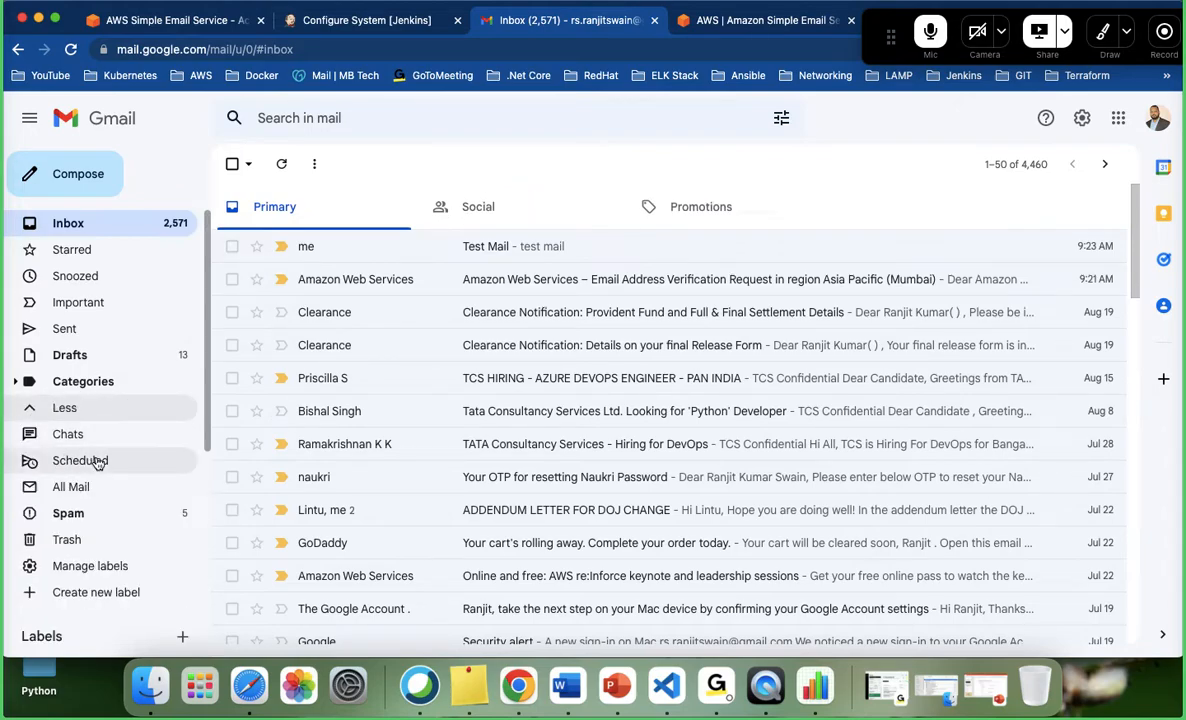
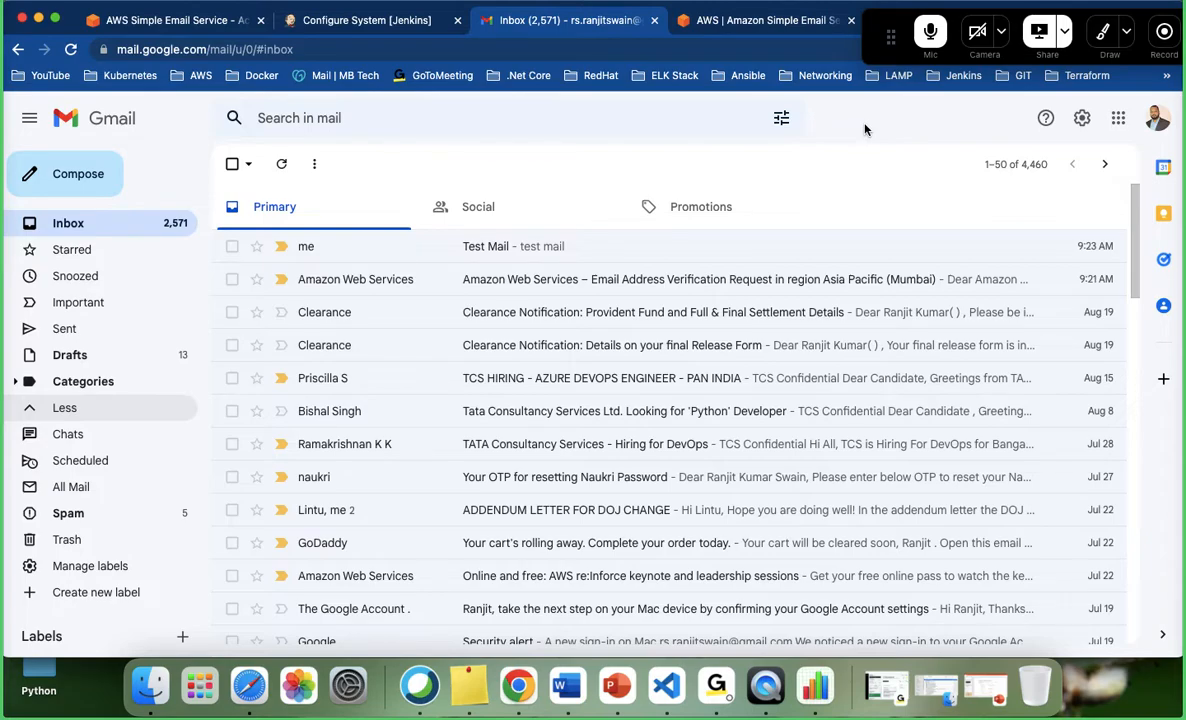
# - Find Test email #3 from Jenkins in Gmail's All Mail, read its body, then glance over the AWS tabs
pyautogui.click(71, 488)
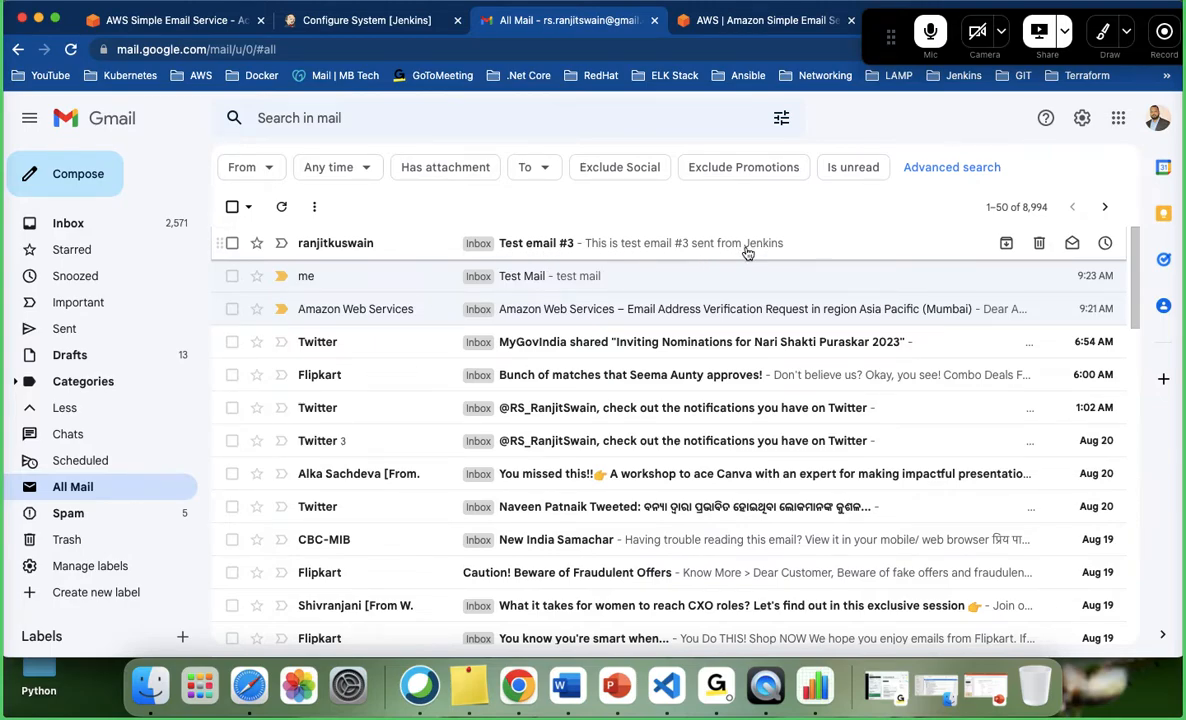
pyautogui.click(555, 240)
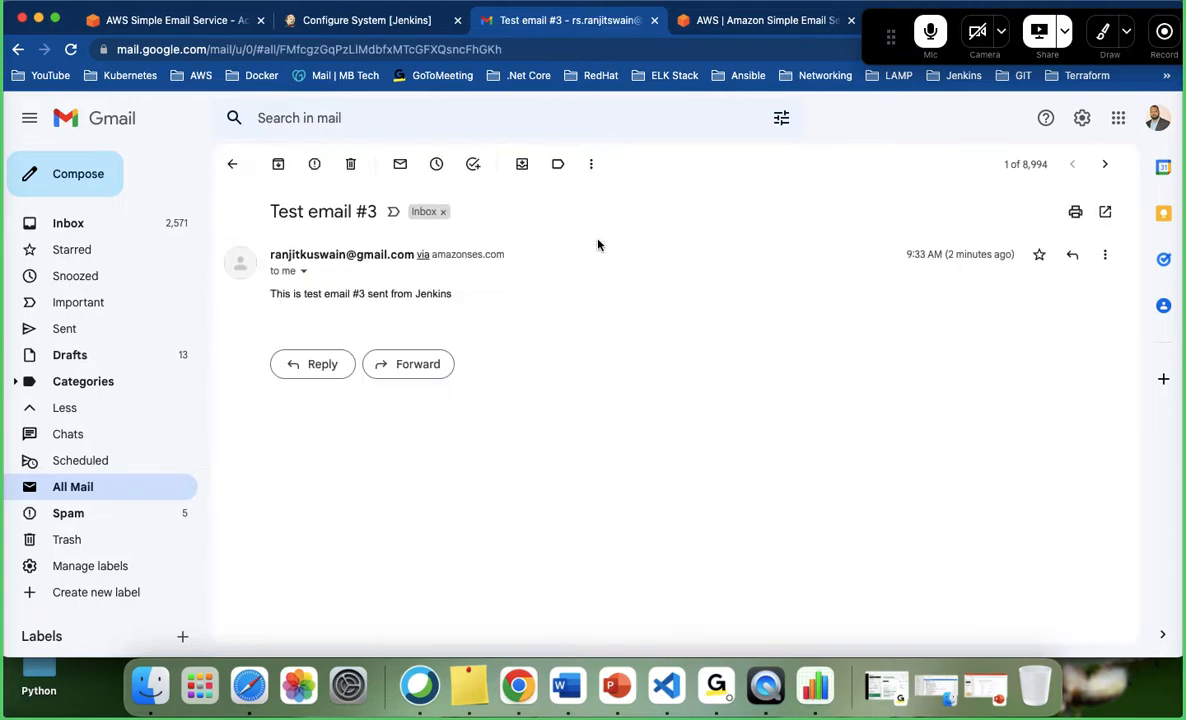
pyautogui.moveTo(272, 293); pyautogui.dragTo(513, 304)
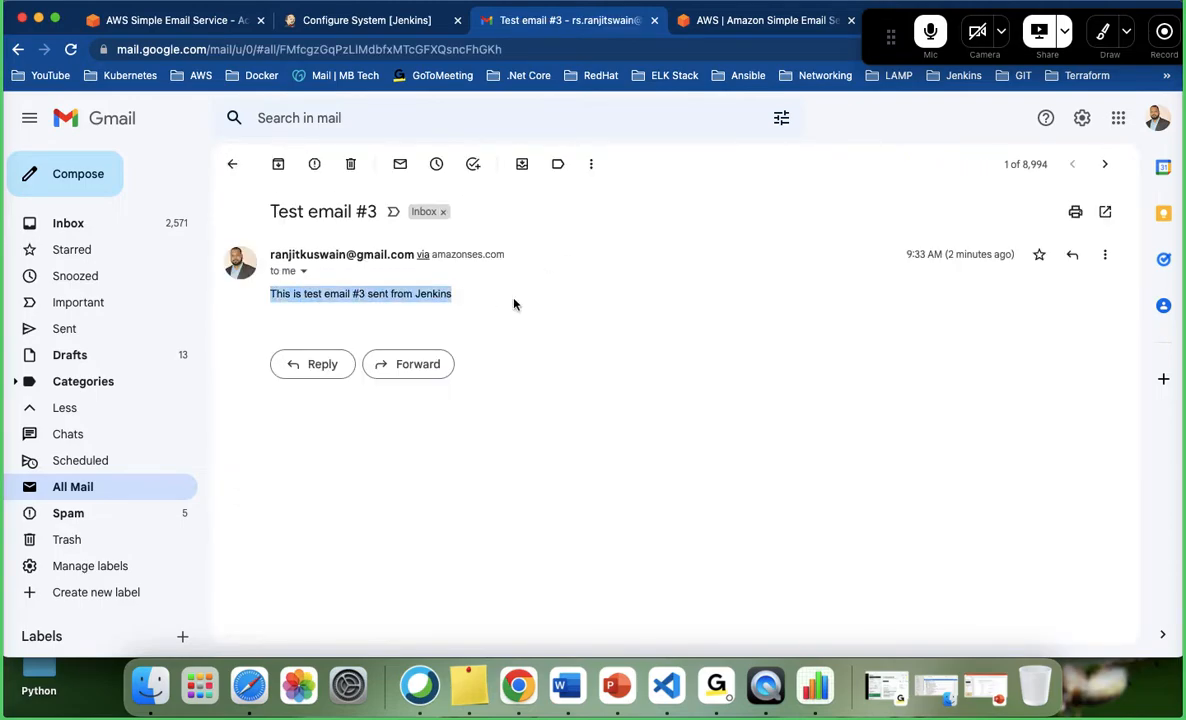
pyautogui.click(514, 304)
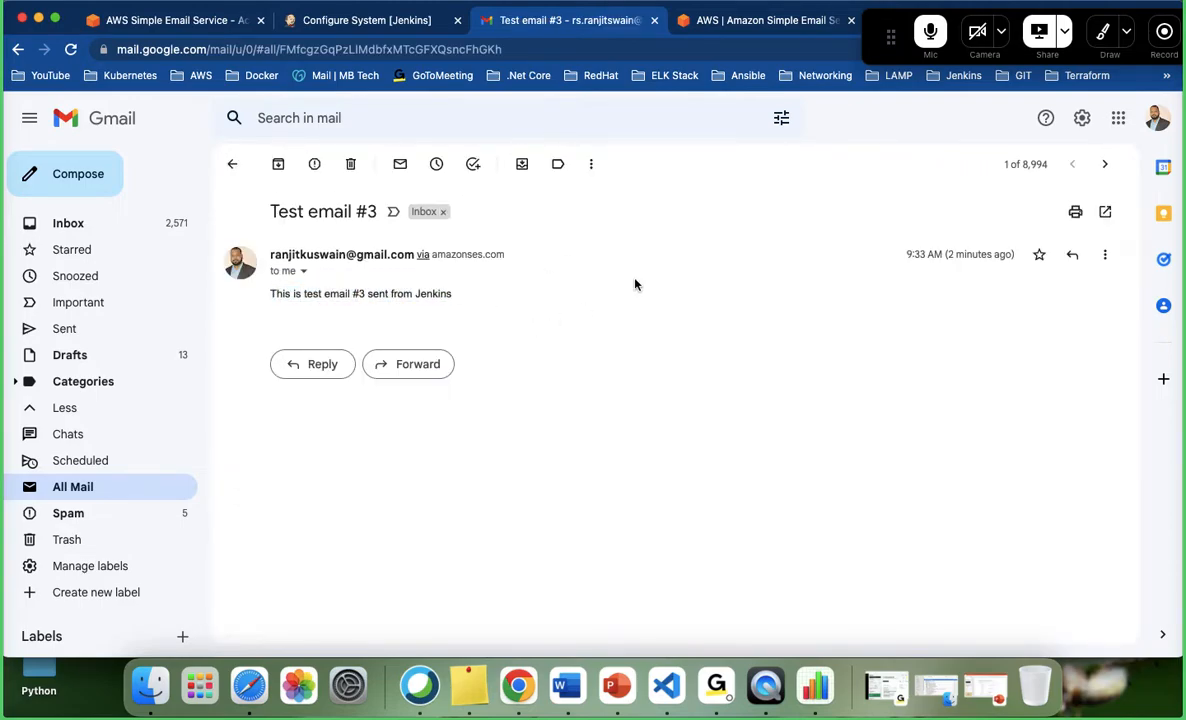
pyautogui.click(735, 20)
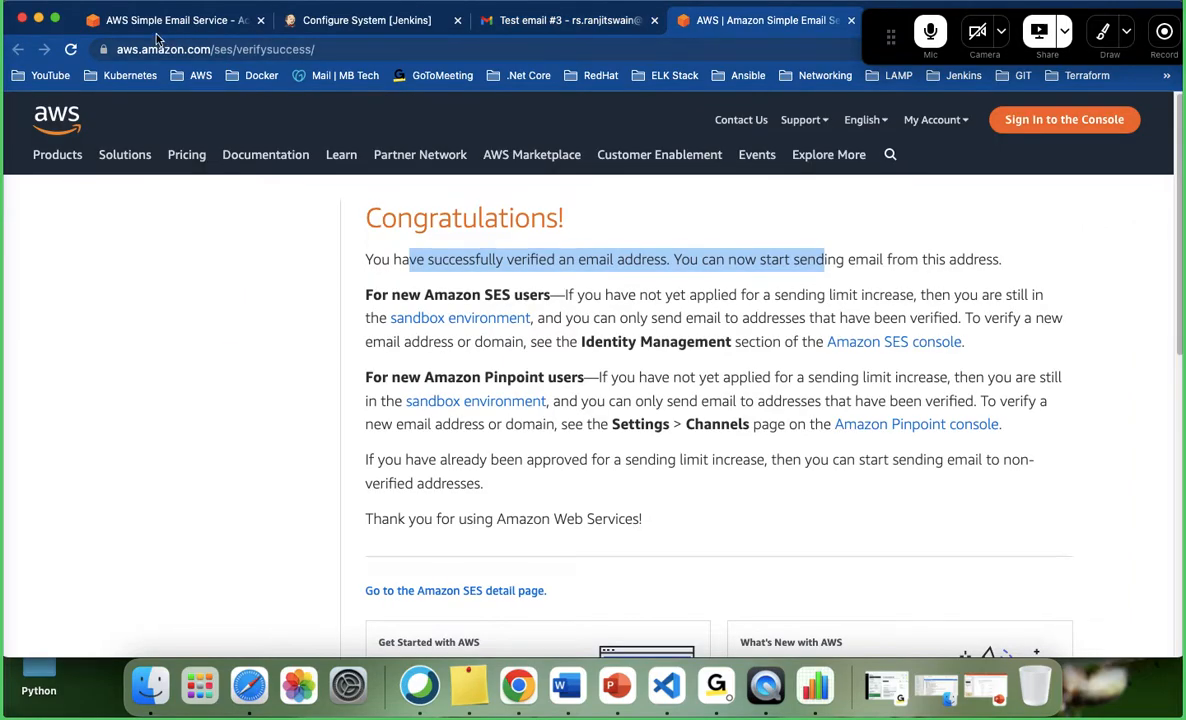
pyautogui.click(150, 22)
# - Save the Jenkins system e-mail configuration, staying on the page at the Leave site prompt
pyautogui.click(360, 28)
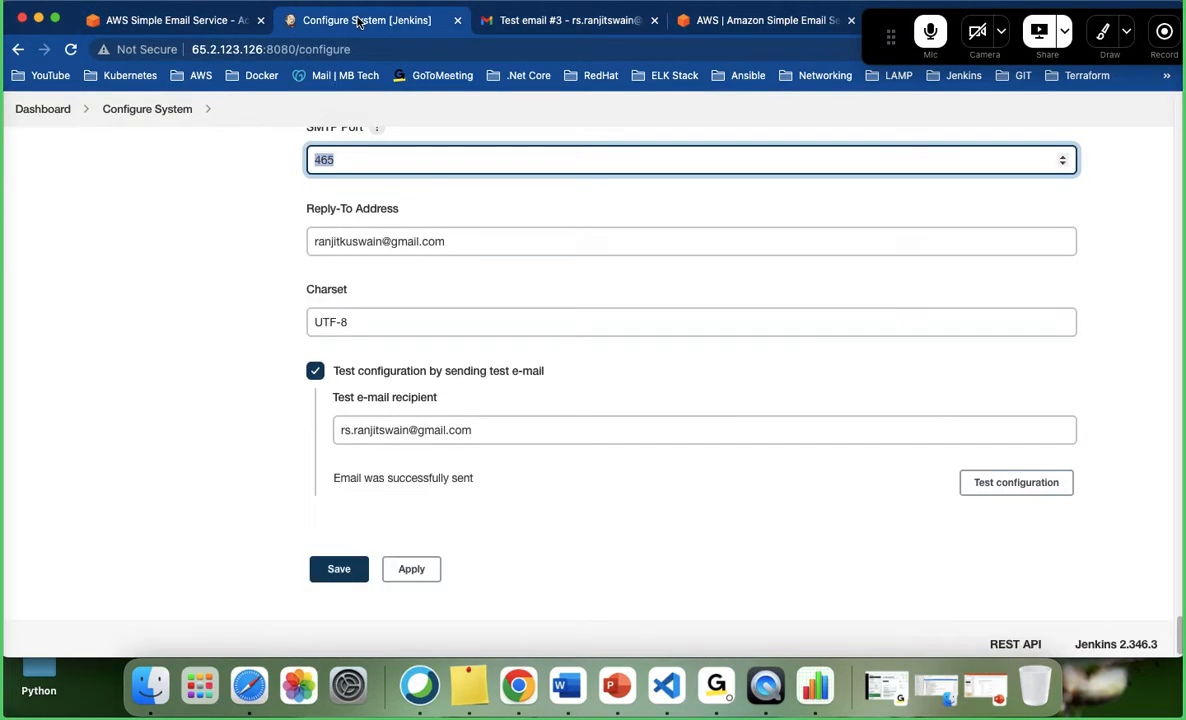
pyautogui.scroll(5, 190, 391)
pyautogui.scroll(-10, 190, 391)
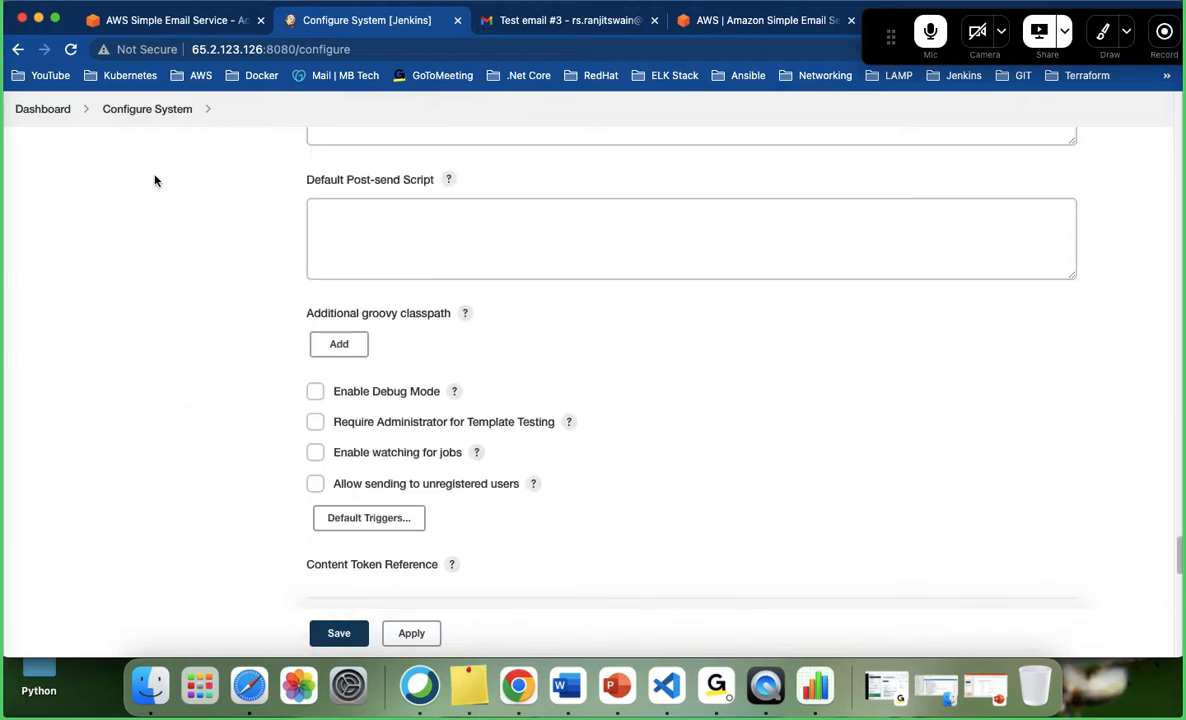
pyautogui.click(45, 109)
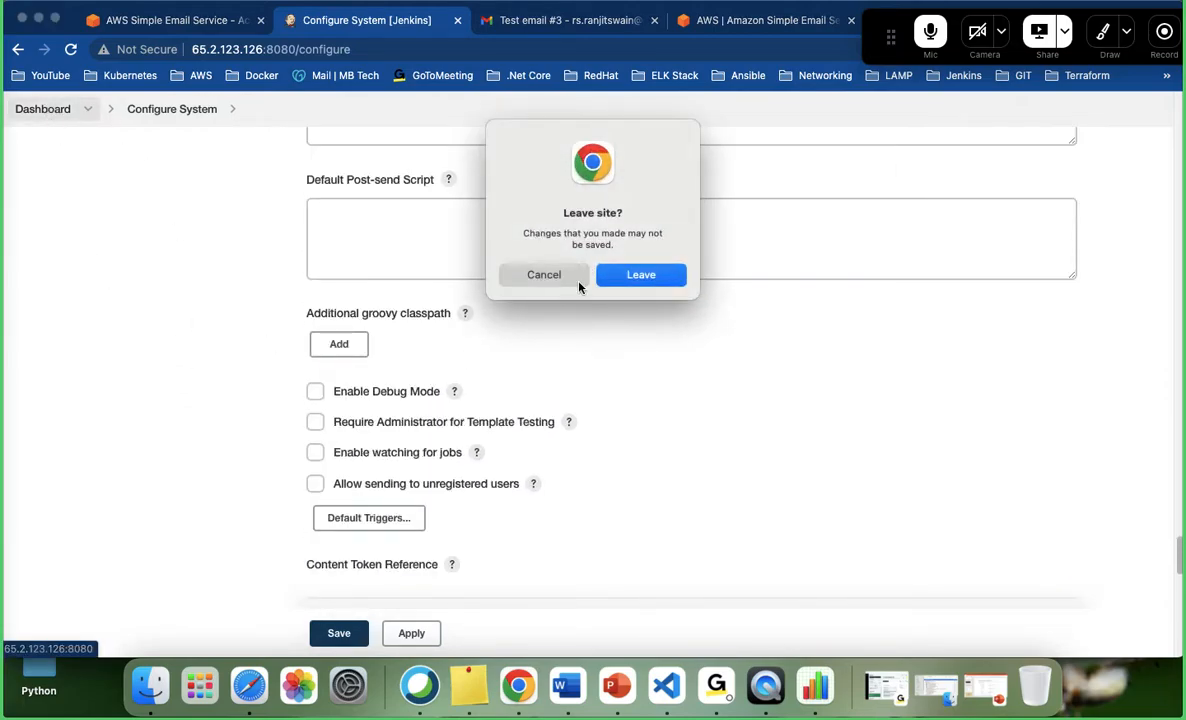
pyautogui.click(548, 271)
pyautogui.click(340, 633)
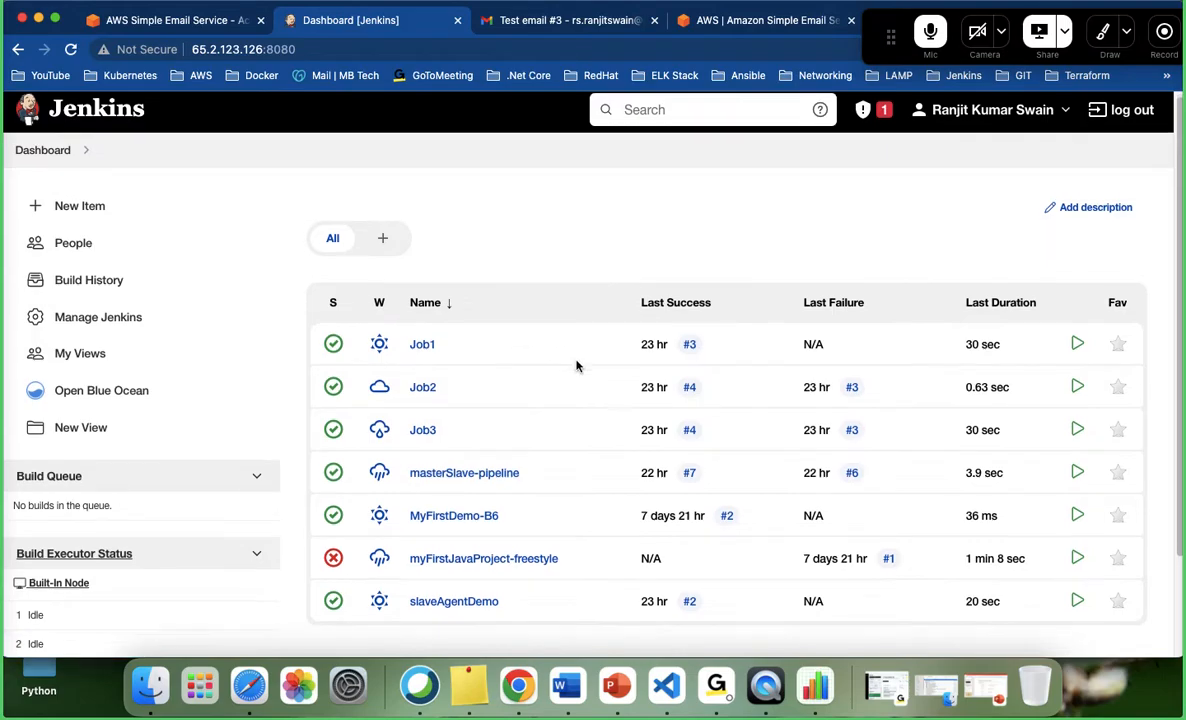
# - From the Dashboard, go to the MyFirstDemo-B6 job's Configure page
pyautogui.scroll(-2, 464, 466)
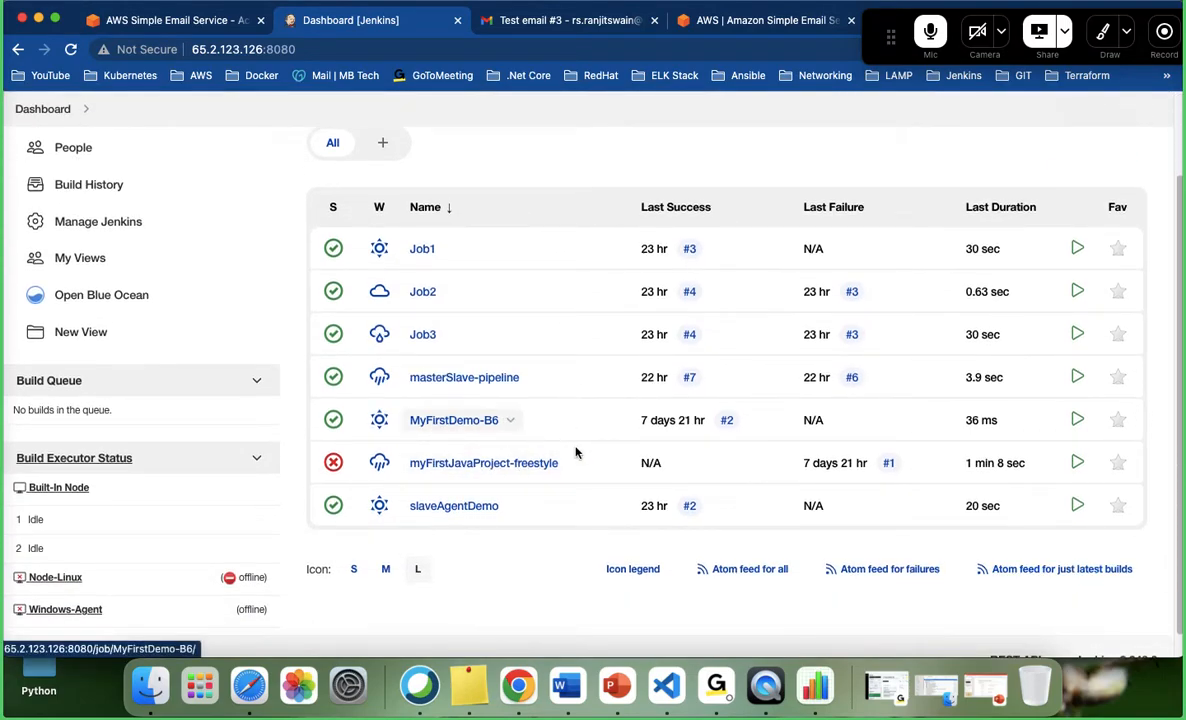
pyautogui.click(447, 422)
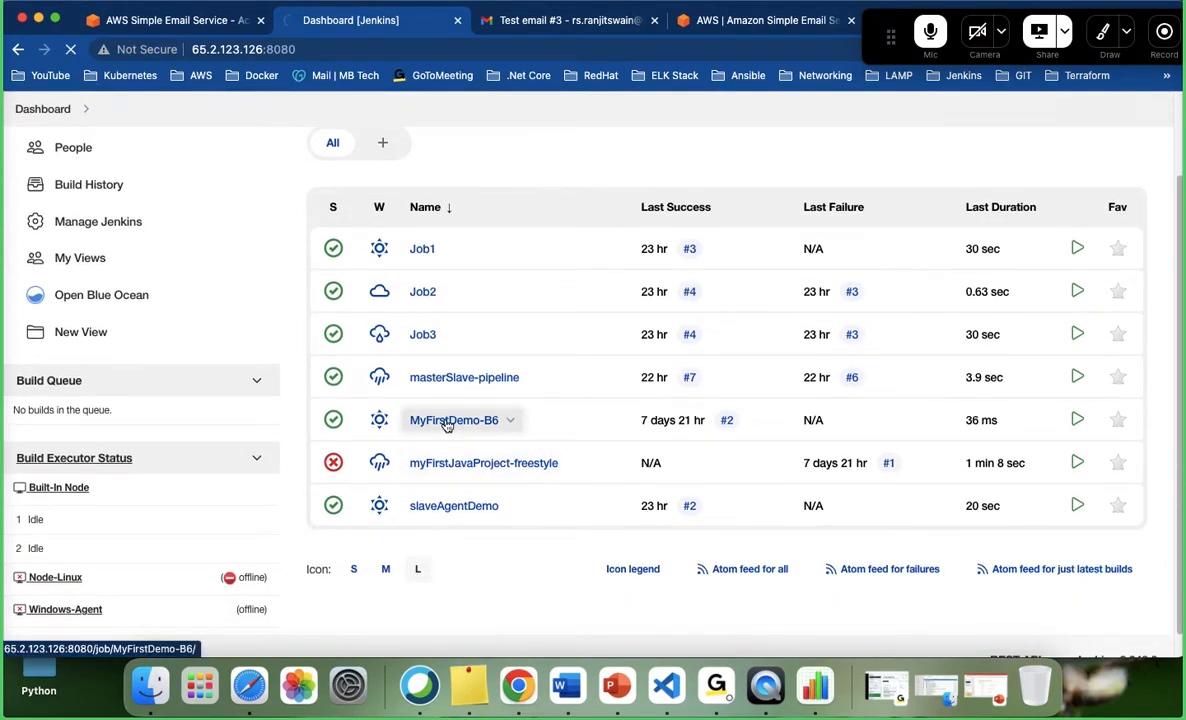
pyautogui.scroll(-2, 505, 318)
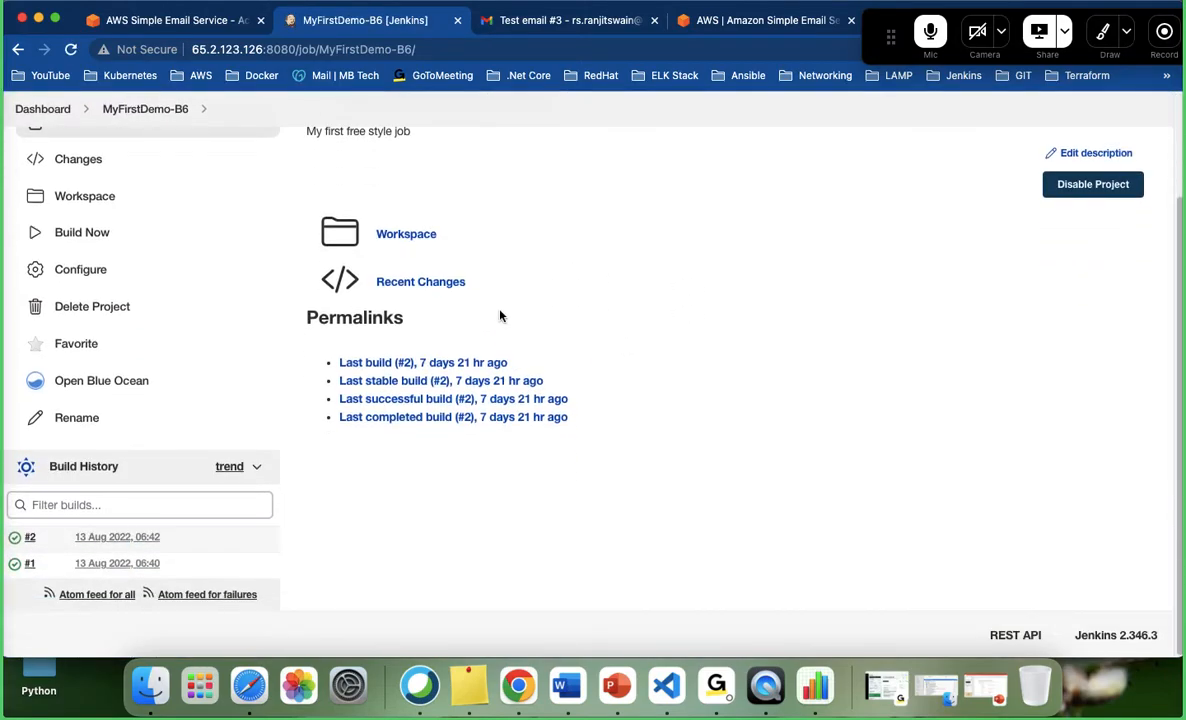
pyautogui.scroll(2, 501, 316)
pyautogui.click(67, 398)
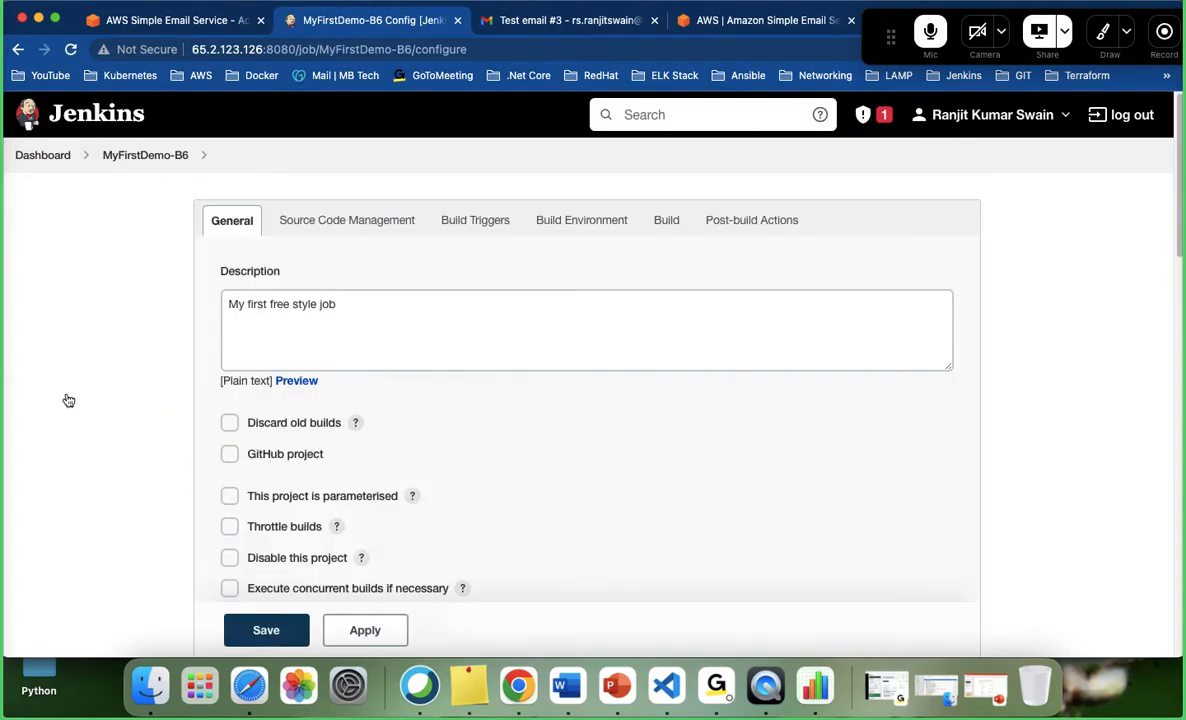
# - Add an E-mail Notification post-build action with the recipient's Gmail address
pyautogui.scroll(-15, 91, 345)
pyautogui.scroll(2, 91, 345)
pyautogui.scroll(-2, 91, 345)
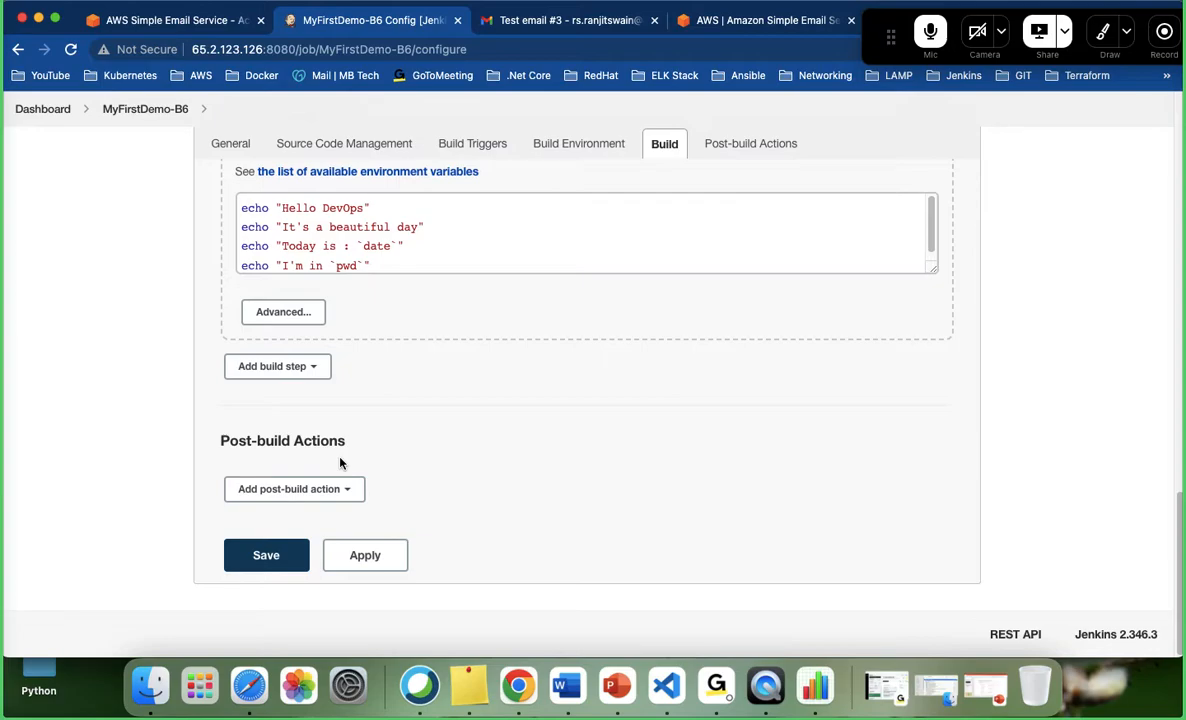
pyautogui.click(349, 491)
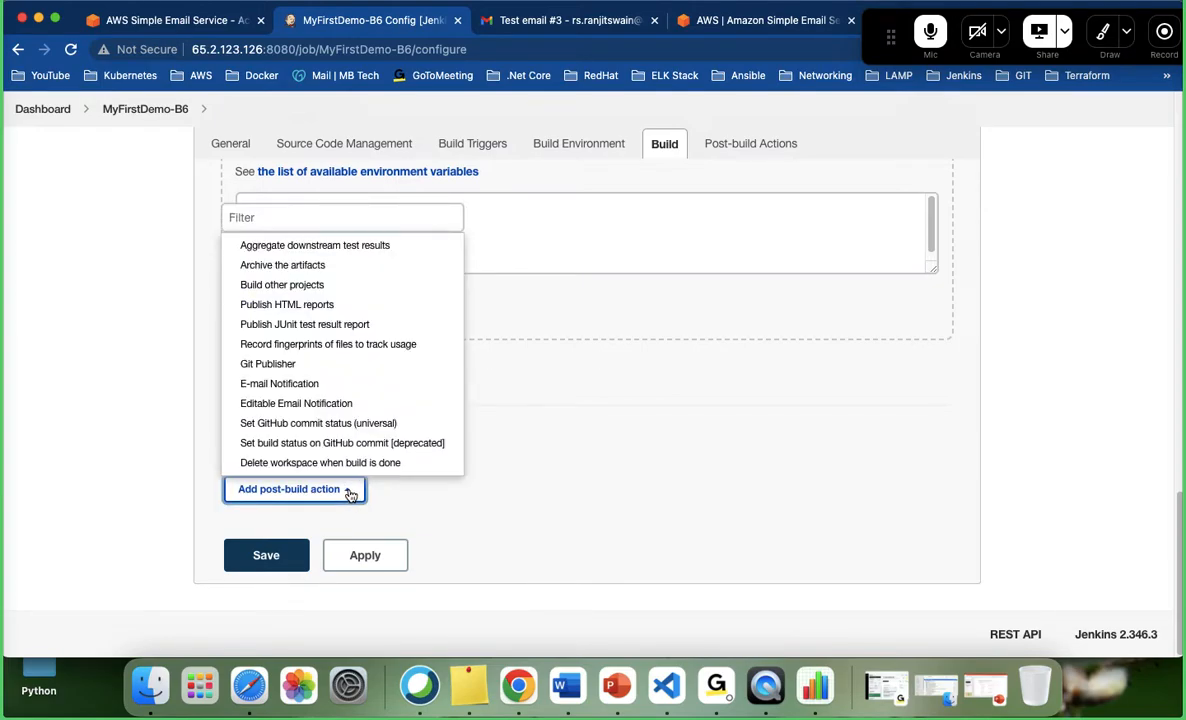
pyautogui.click(296, 388)
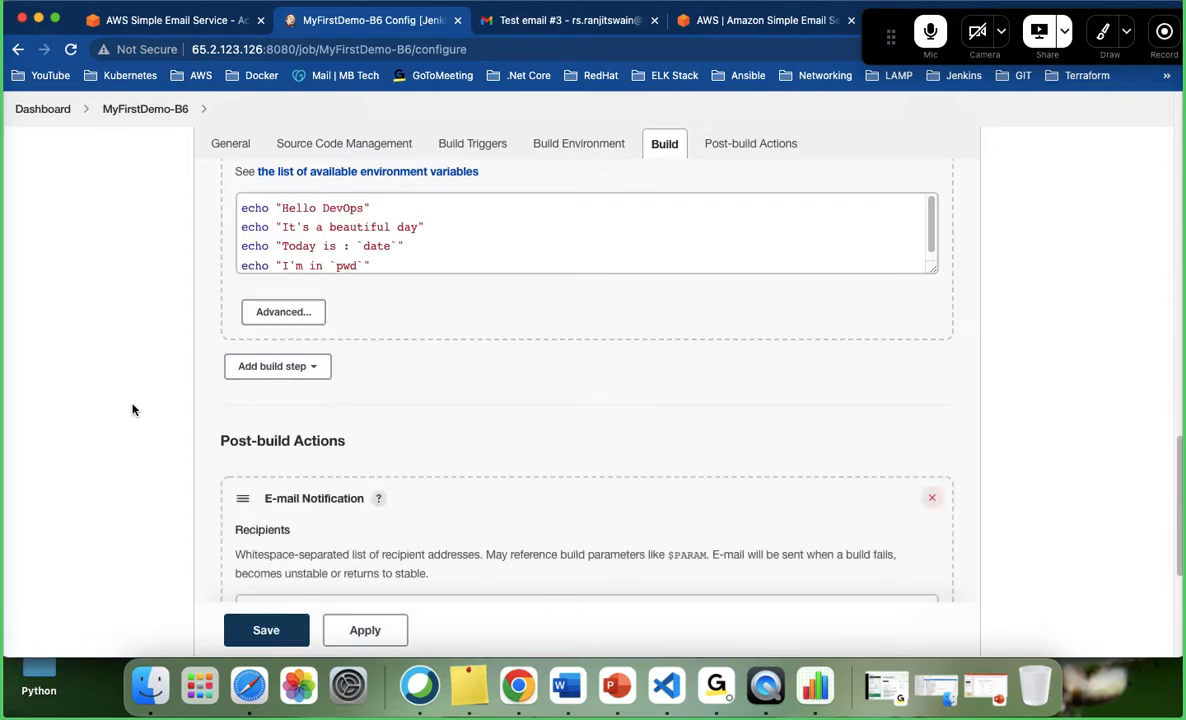
pyautogui.scroll(-5, 138, 397)
pyautogui.click(320, 323)
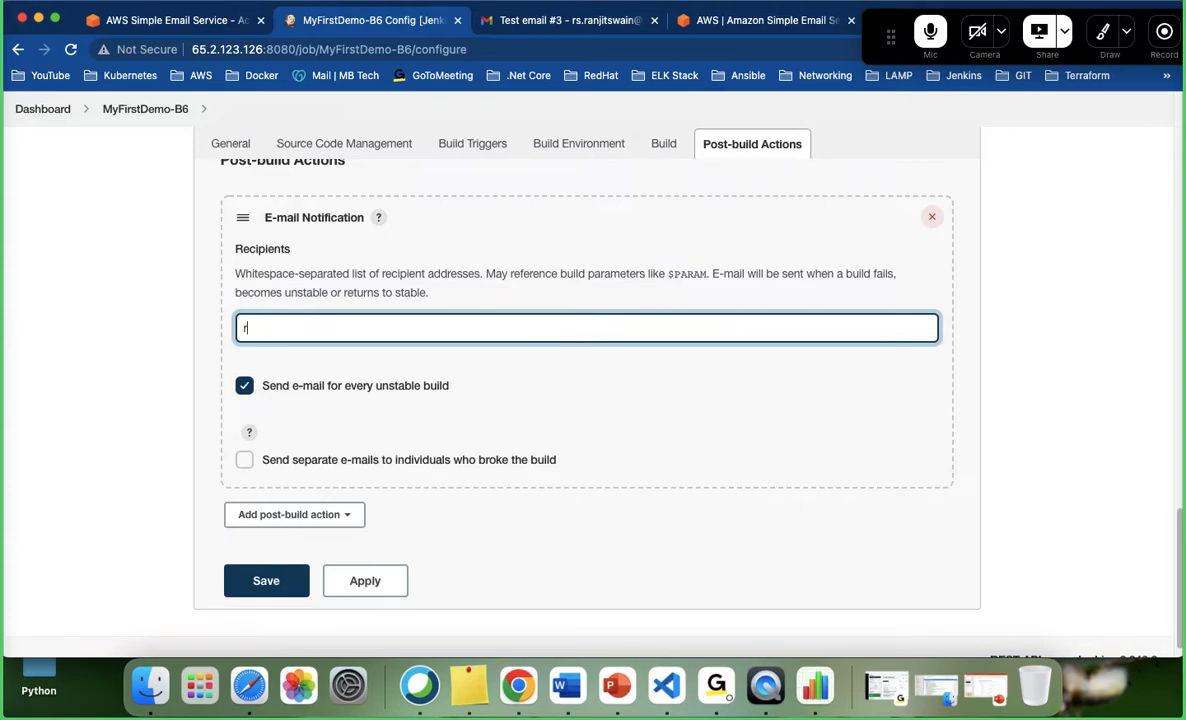
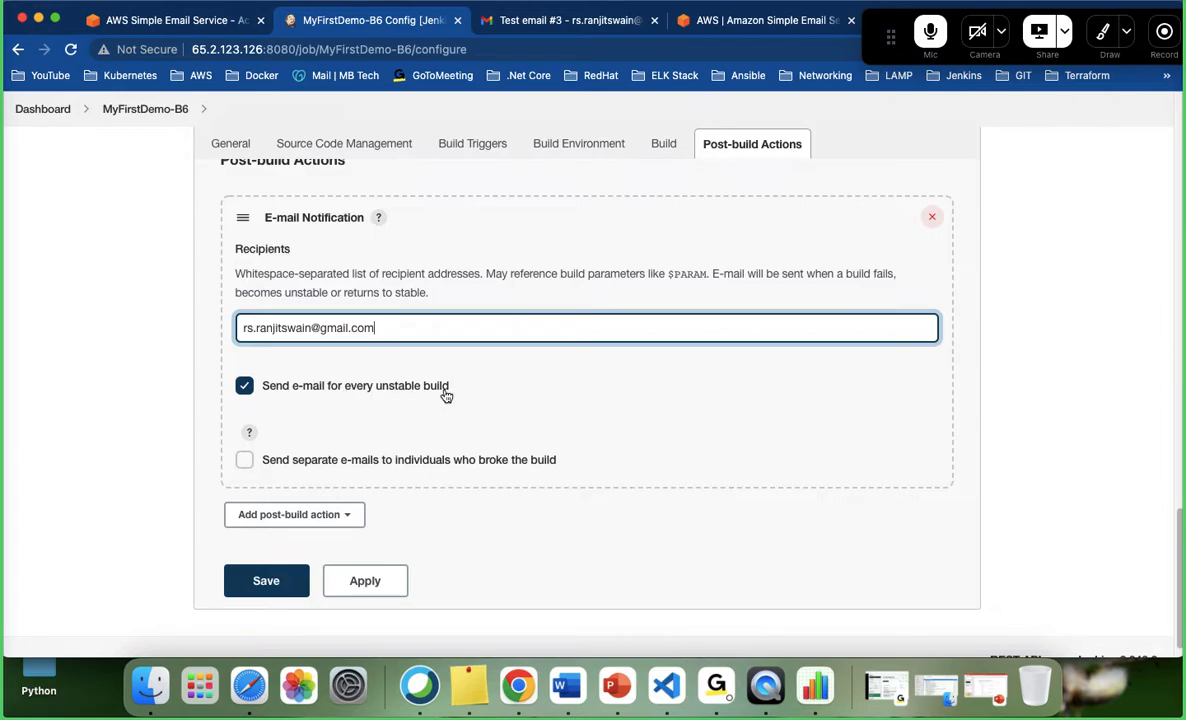
# - Save the job and trigger build #3 with Build Now
pyautogui.click(282, 585)
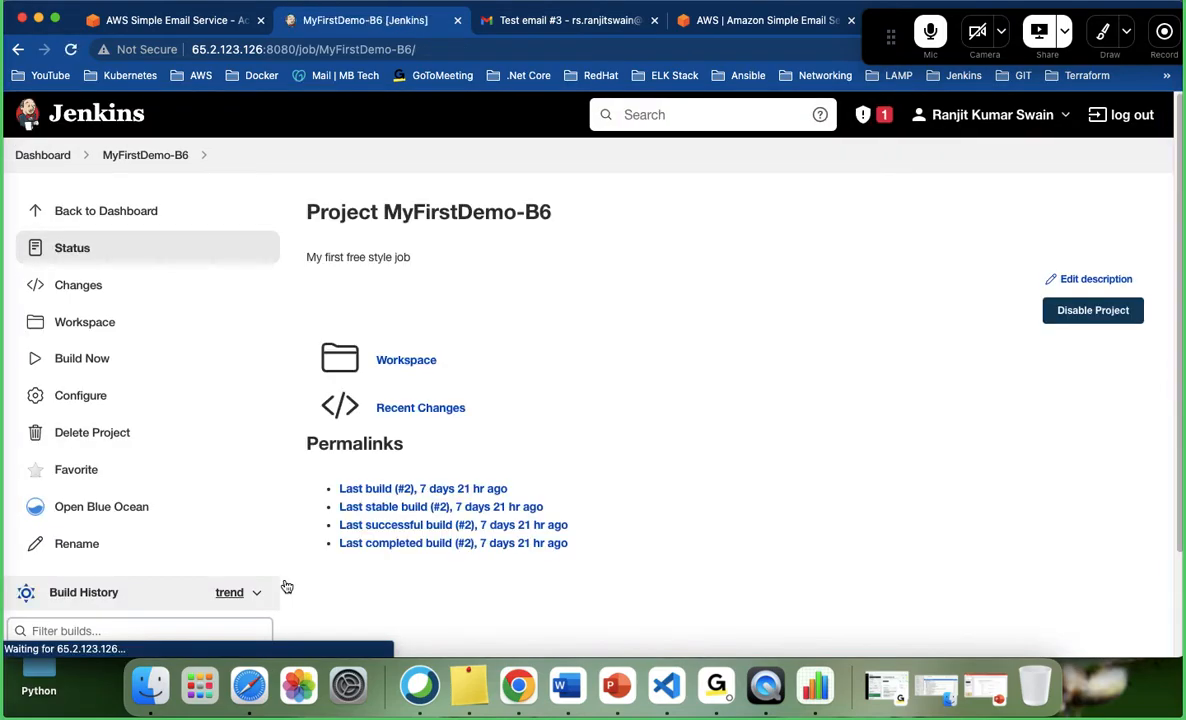
pyautogui.scroll(-3, 491, 303)
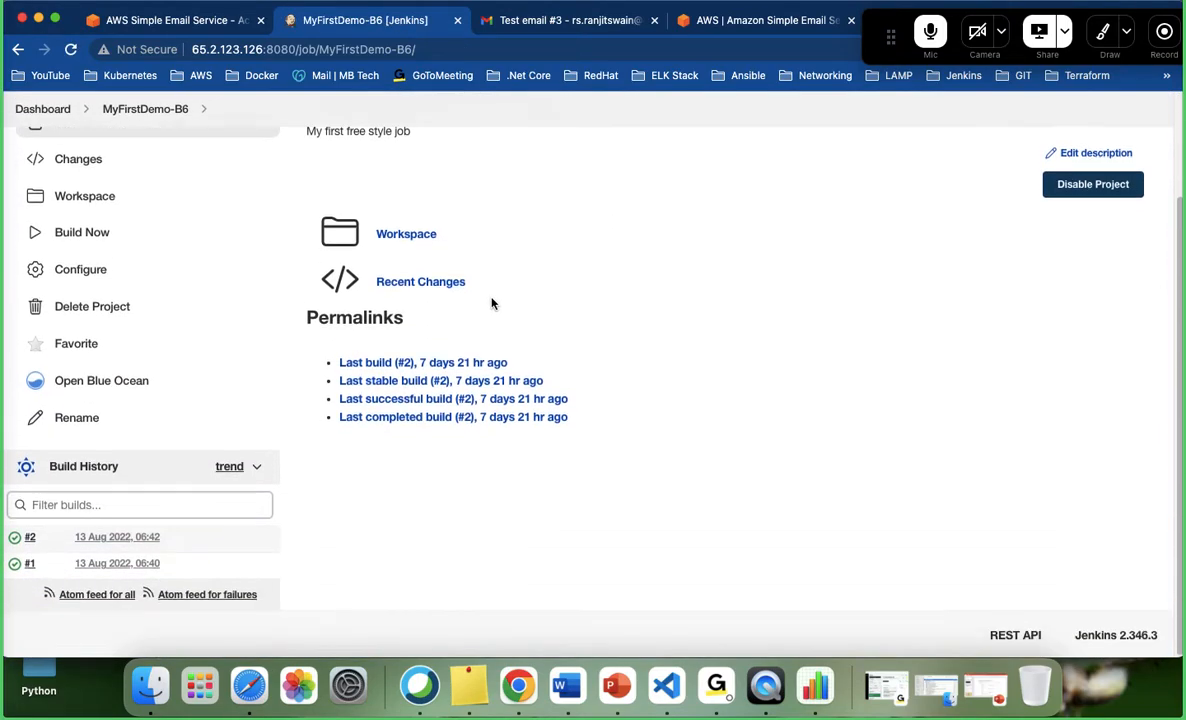
pyautogui.click(78, 241)
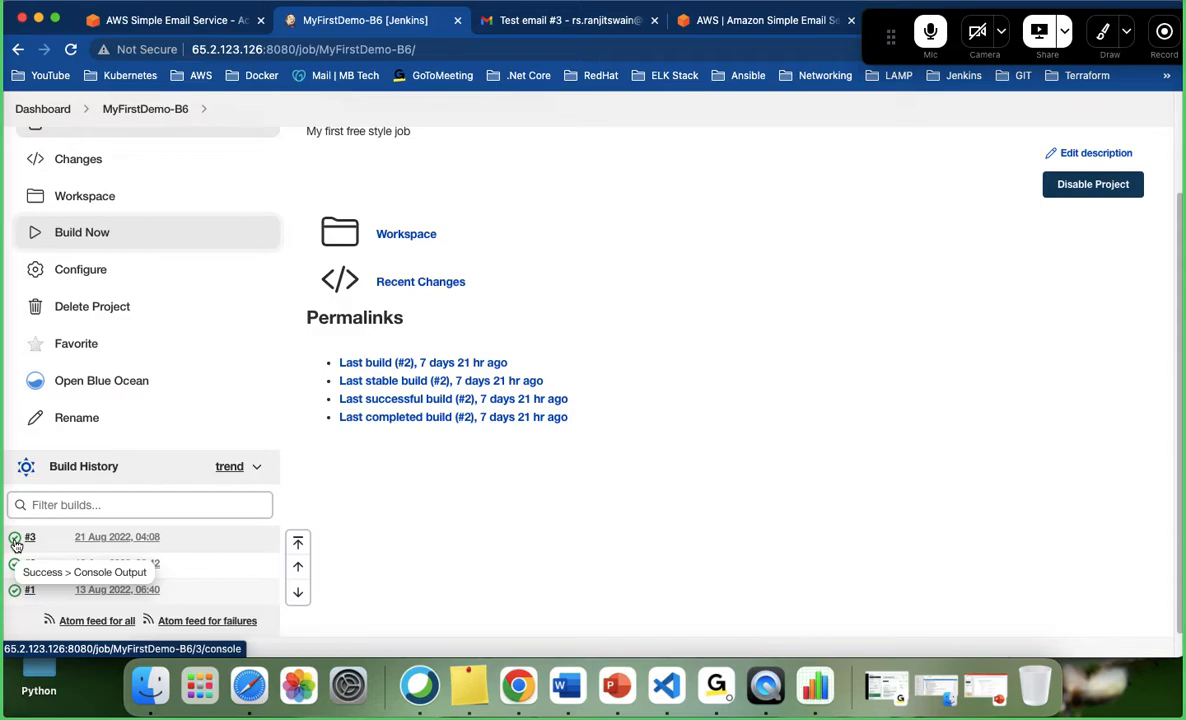
pyautogui.click(577, 21)
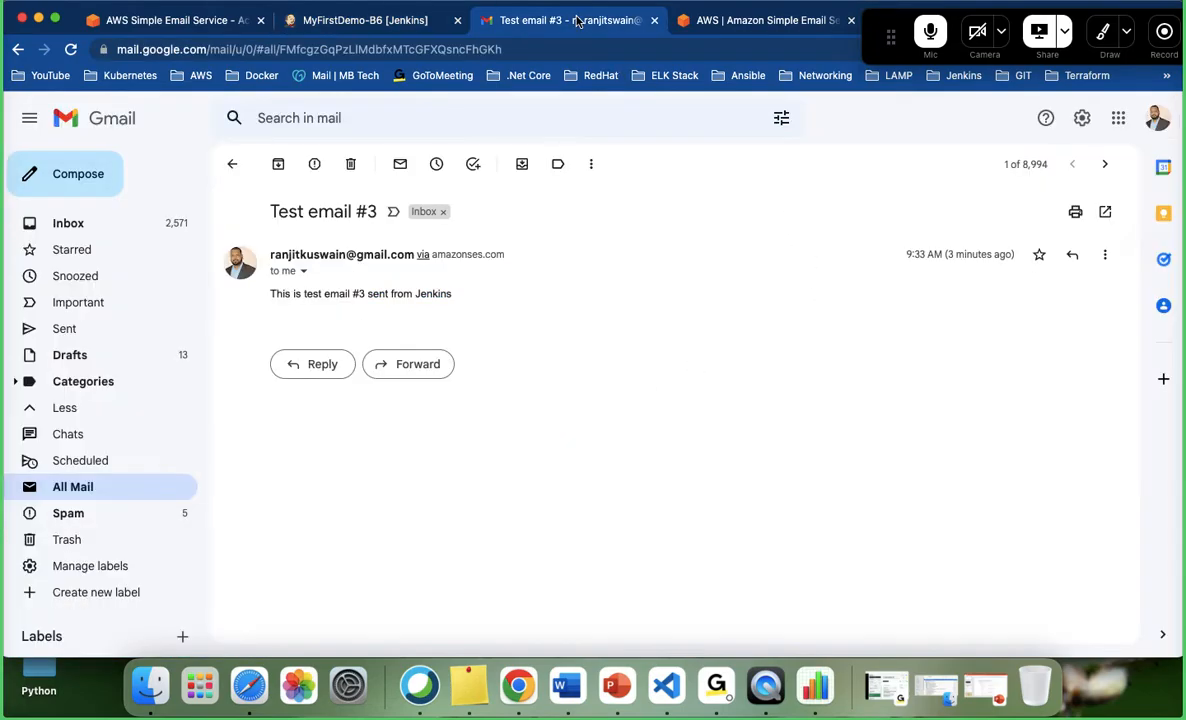
pyautogui.click(232, 164)
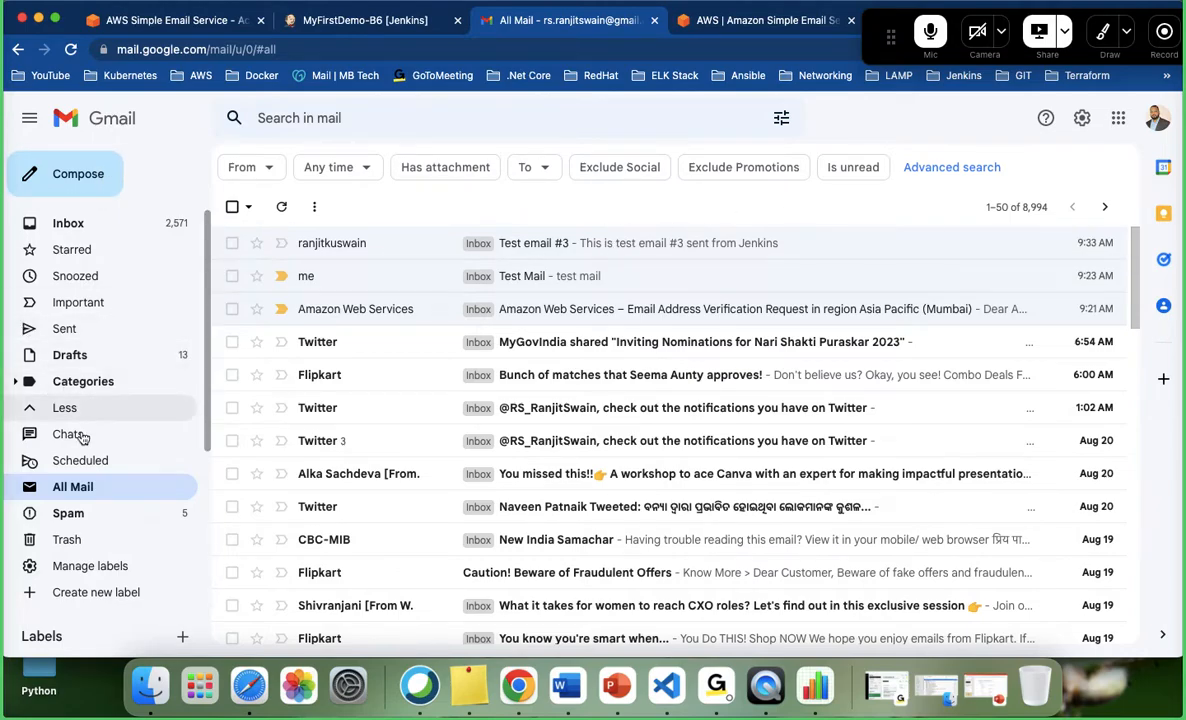
pyautogui.click(70, 224)
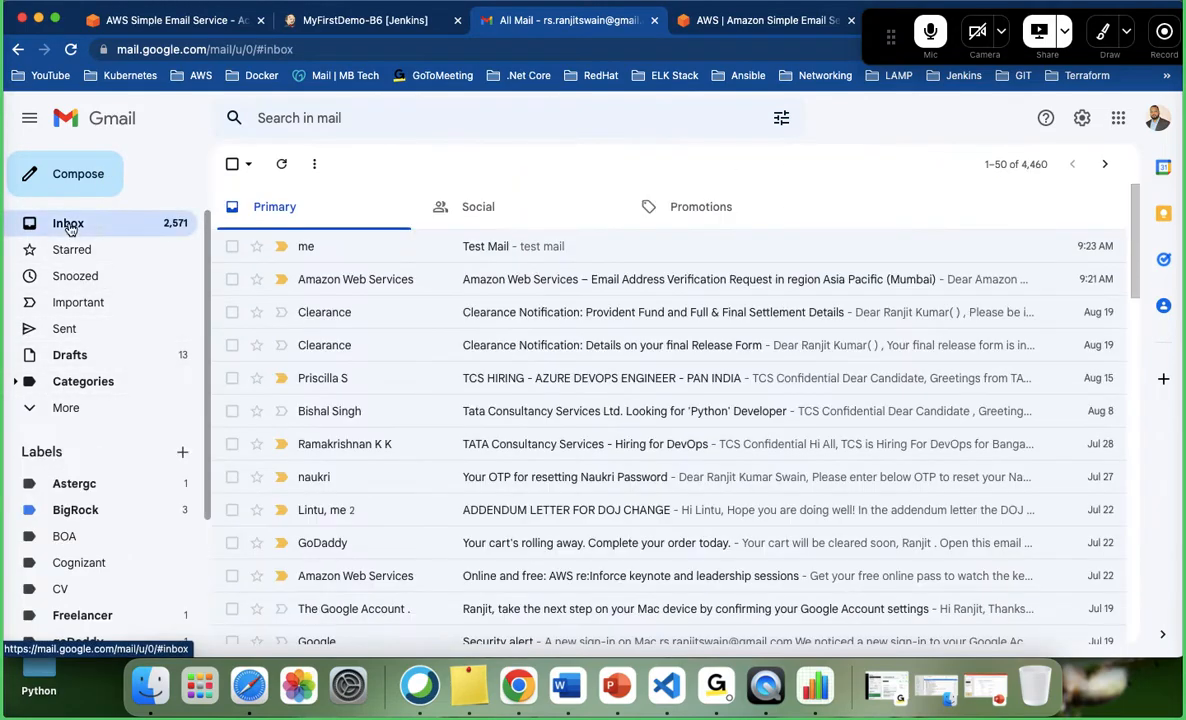
pyautogui.click(282, 166)
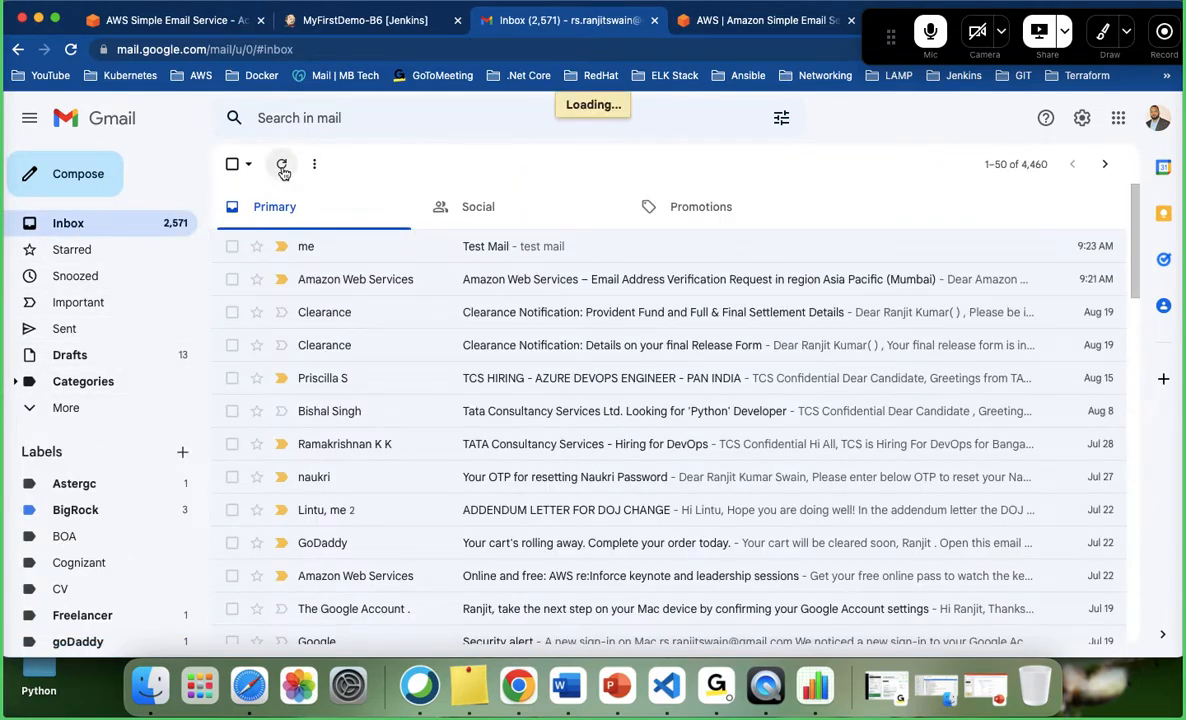
pyautogui.click(68, 407)
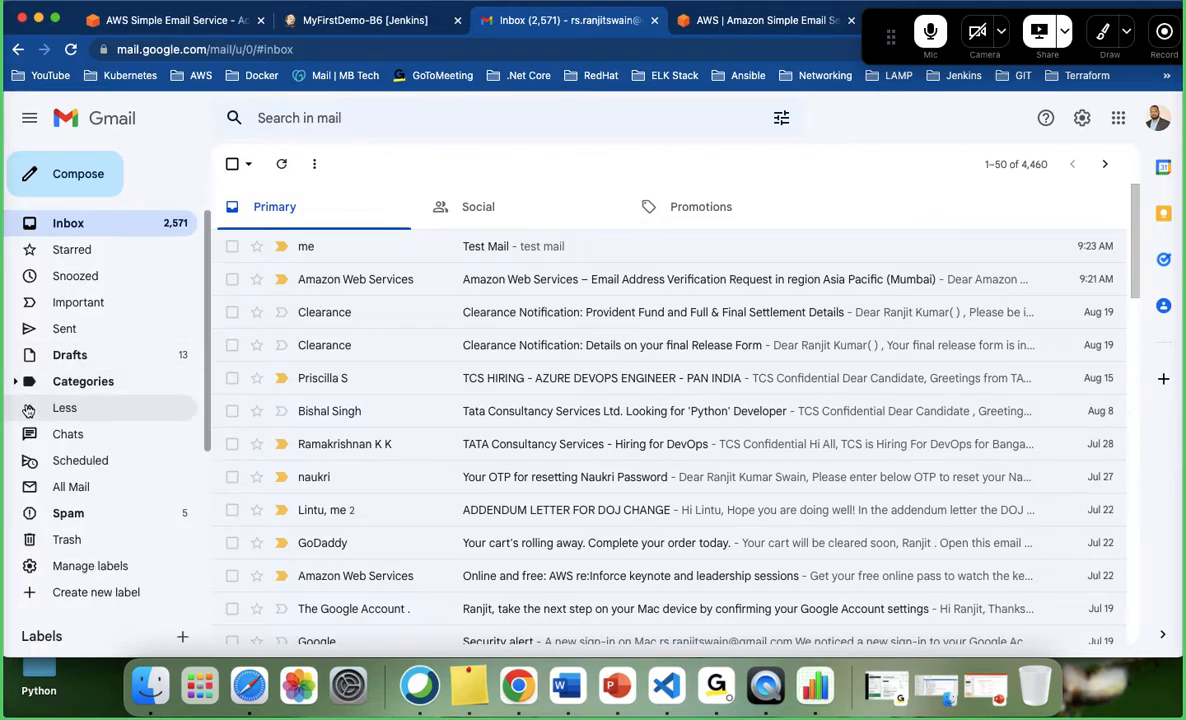
pyautogui.click(72, 487)
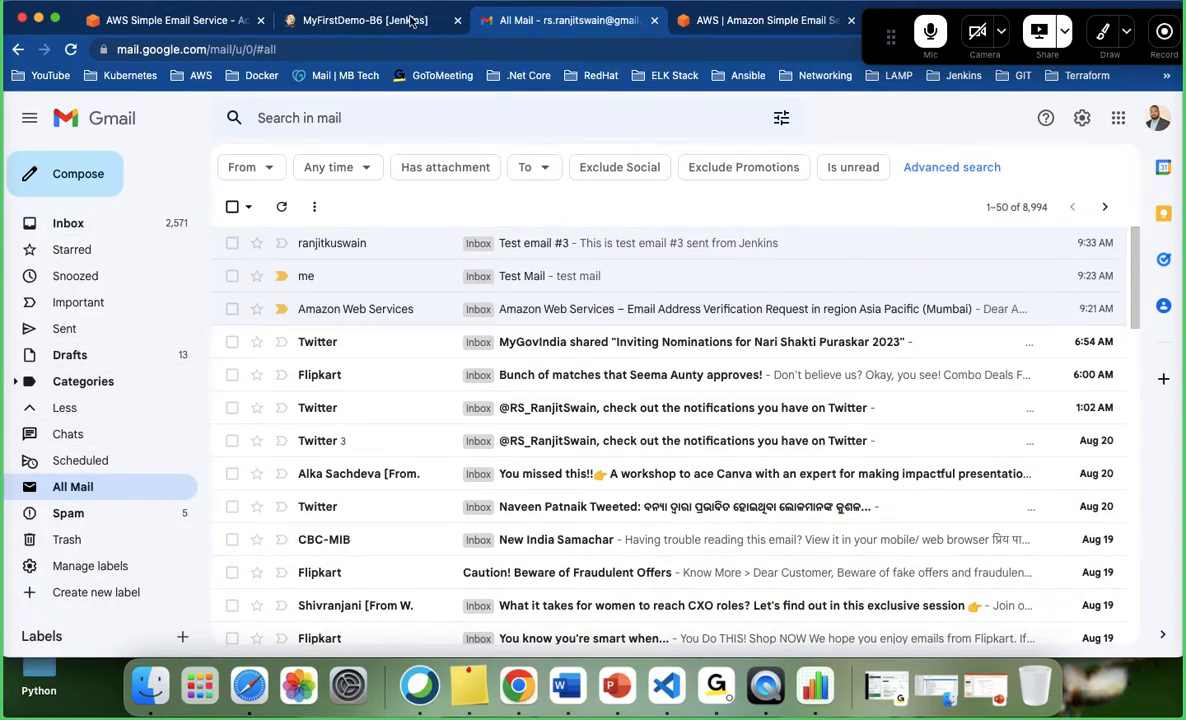
pyautogui.click(368, 21)
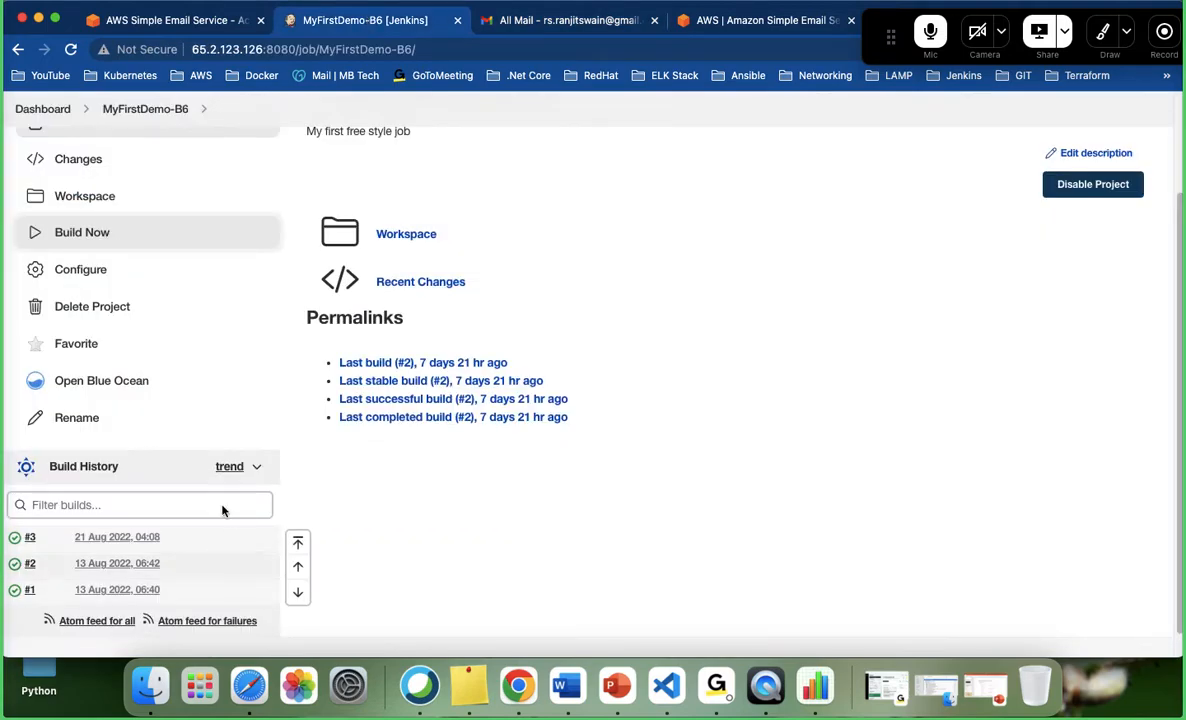
# - Insert the bogus command 'iabfiubfi' atop the Execute shell step and save the job
pyautogui.click(79, 271)
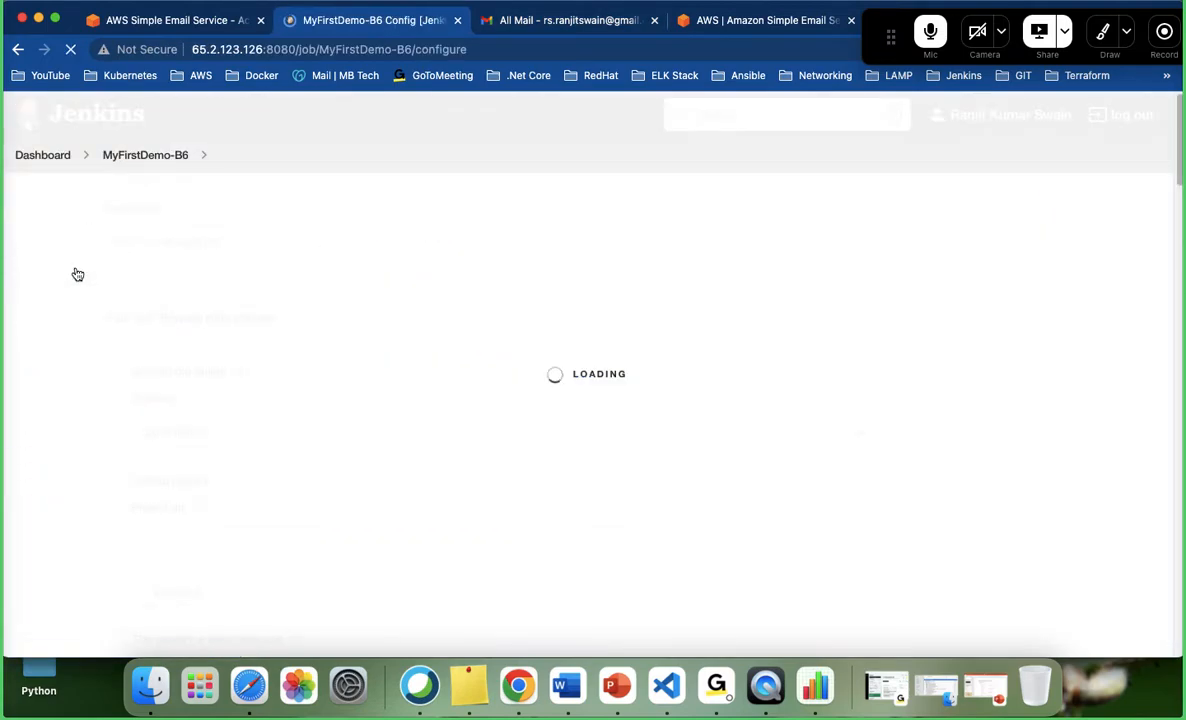
pyautogui.scroll(-15, 471, 381)
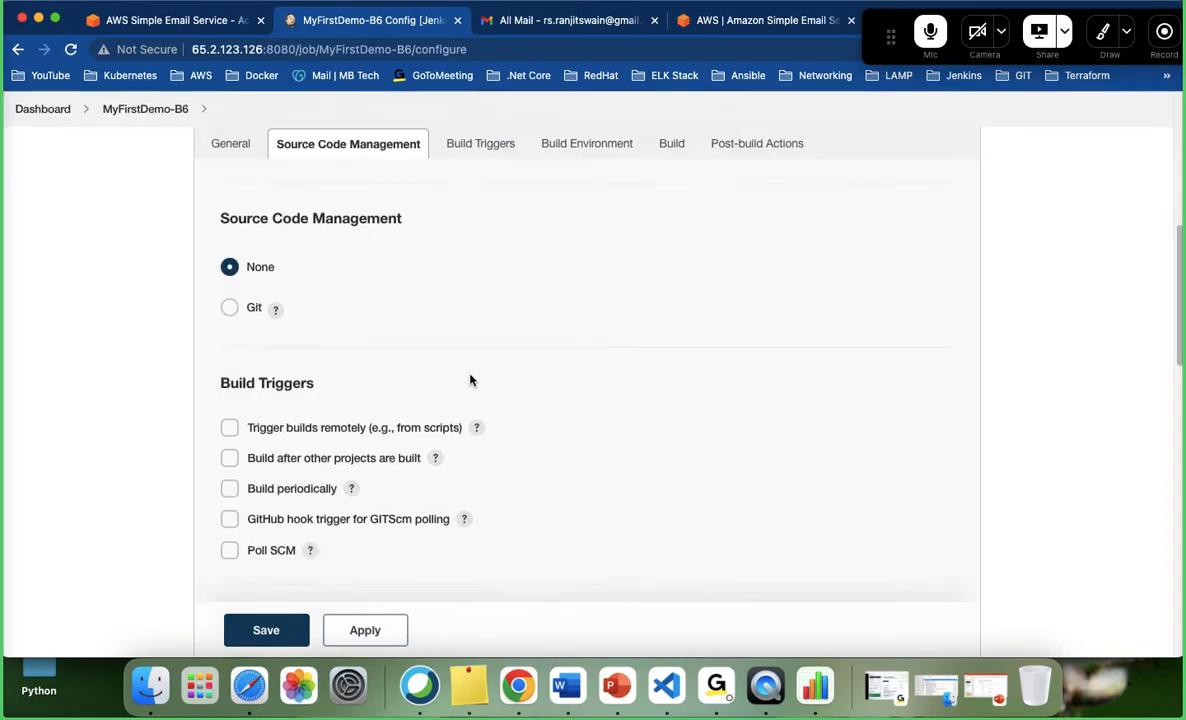
pyautogui.scroll(5, 391, 334)
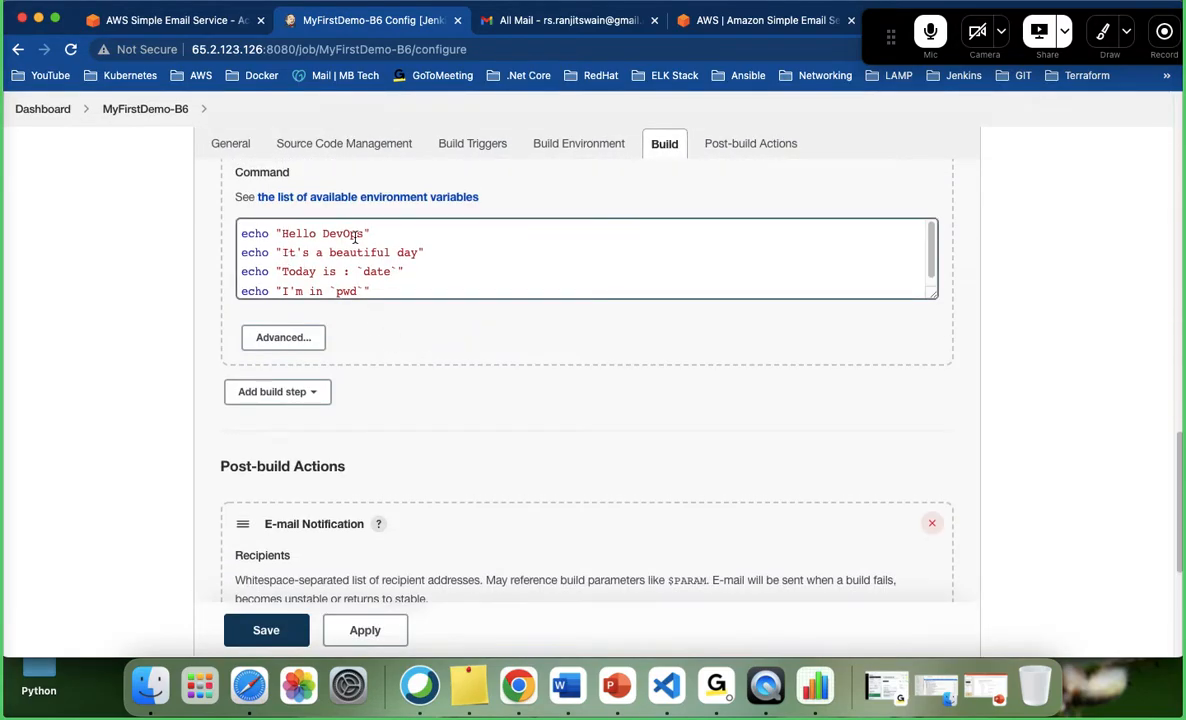
pyautogui.click(240, 233)
pyautogui.press('Return')
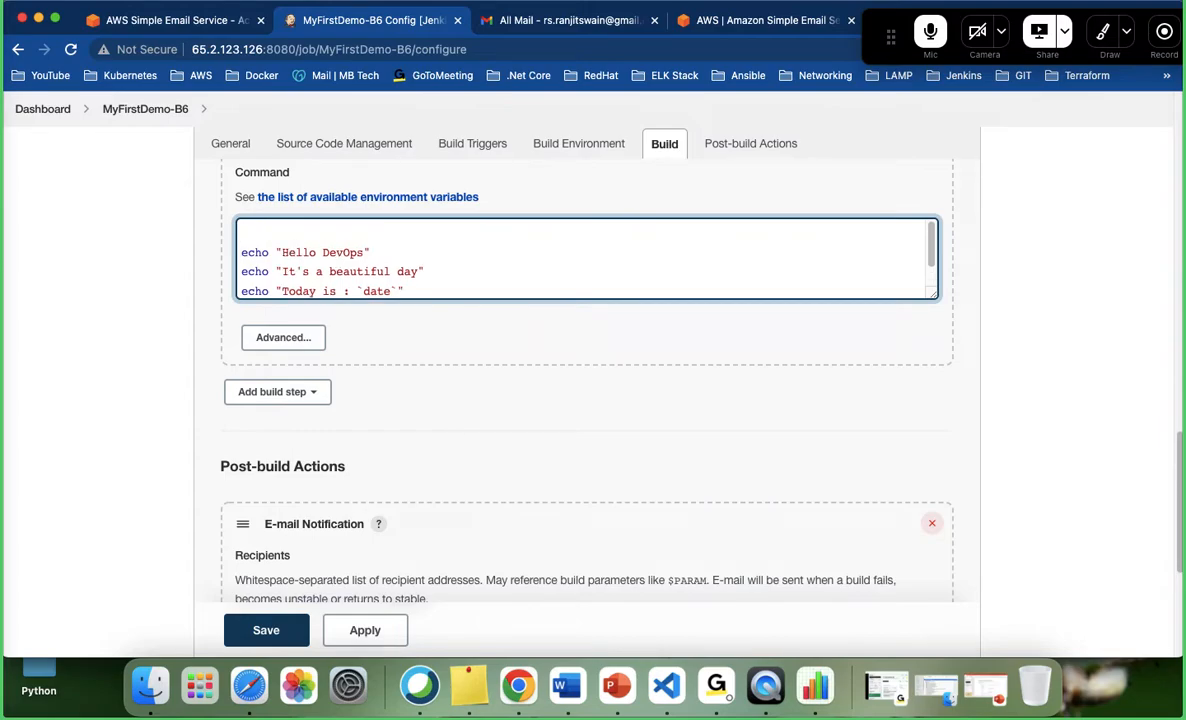
pyautogui.write('iabfiubfib')
pyautogui.scroll(-5, 130, 460)
pyautogui.click(266, 556)
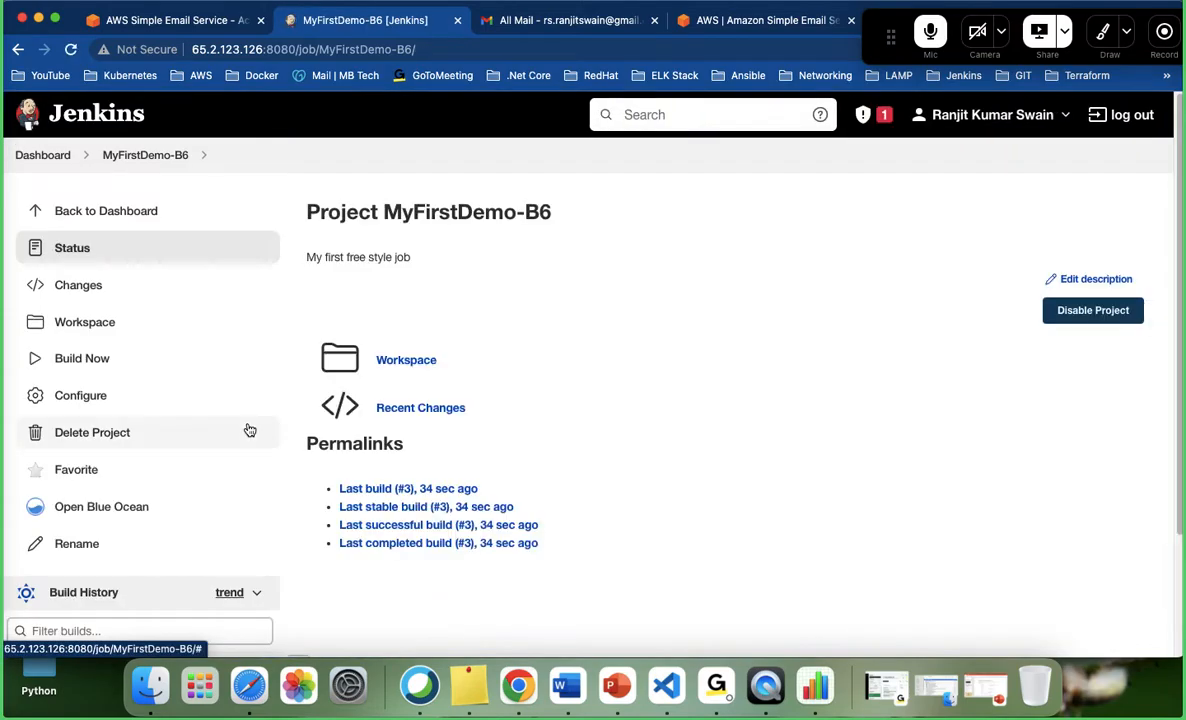
# - Run a new build and view failed build #4's console output
pyautogui.click(64, 360)
pyautogui.scroll(-3, 532, 406)
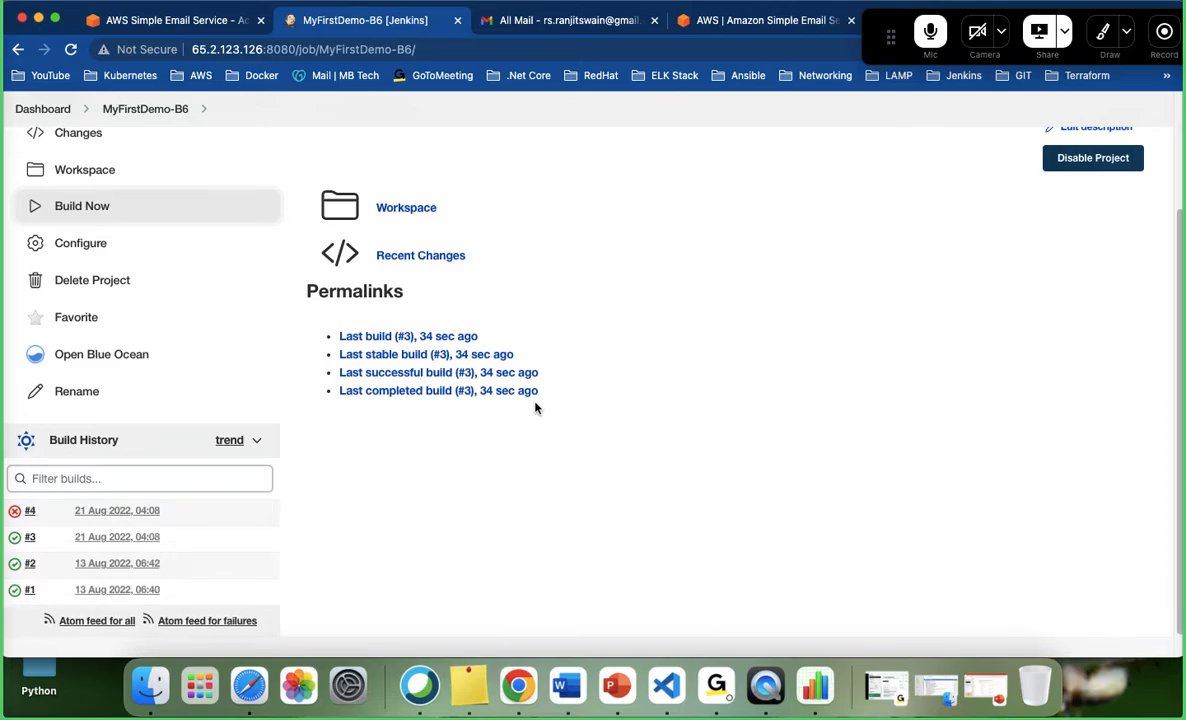
pyautogui.click(15, 516)
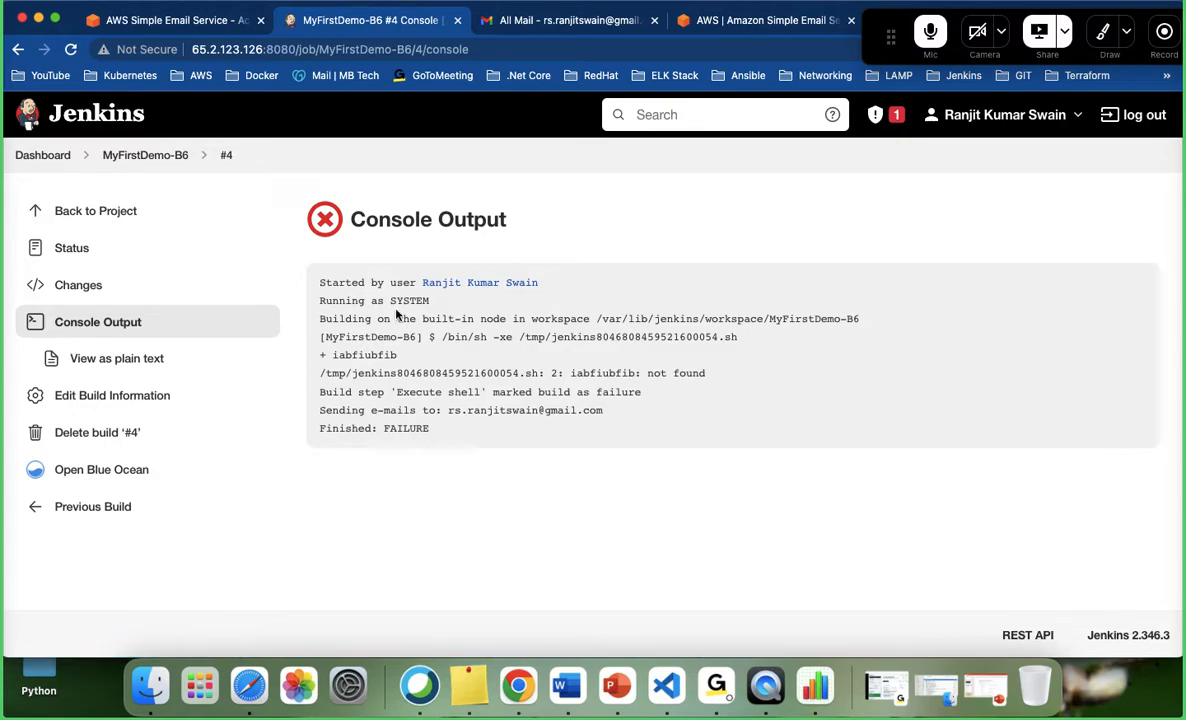
# - Check the failure lines and the 'Sending e-mails to' recipient line in build #4's console log
pyautogui.moveTo(655, 394); pyautogui.dragTo(324, 297)
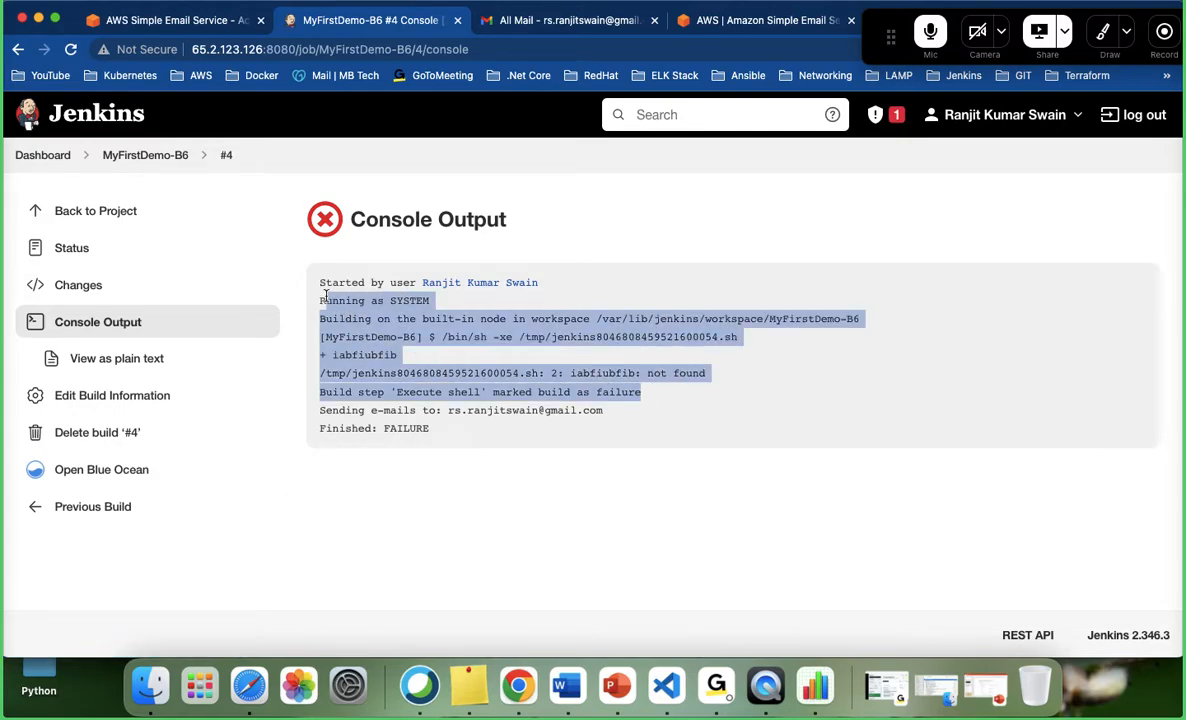
pyautogui.click(538, 388)
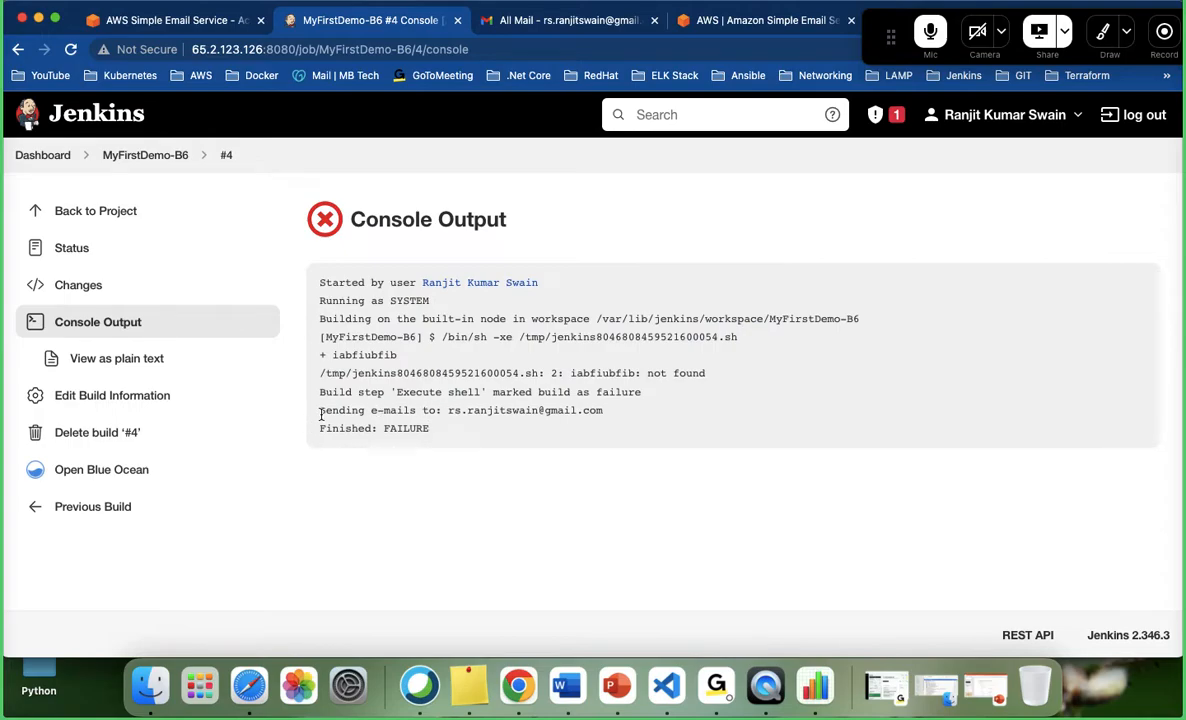
pyautogui.moveTo(321, 413); pyautogui.dragTo(608, 417)
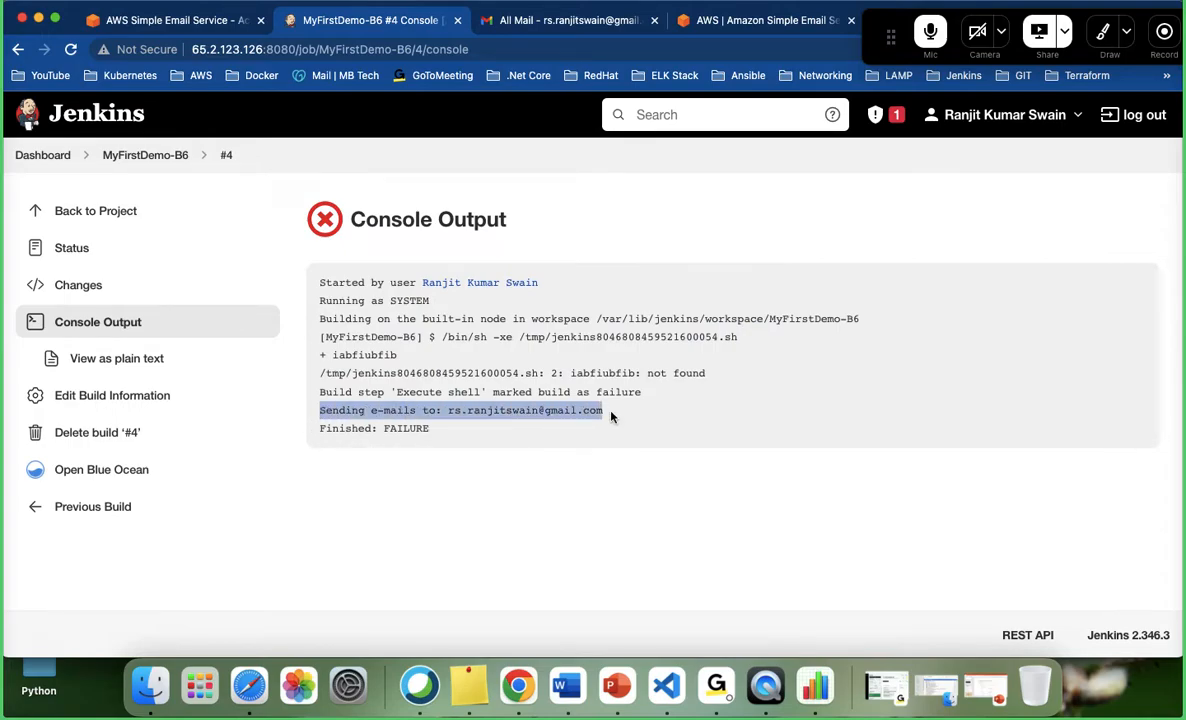
pyautogui.click(536, 415)
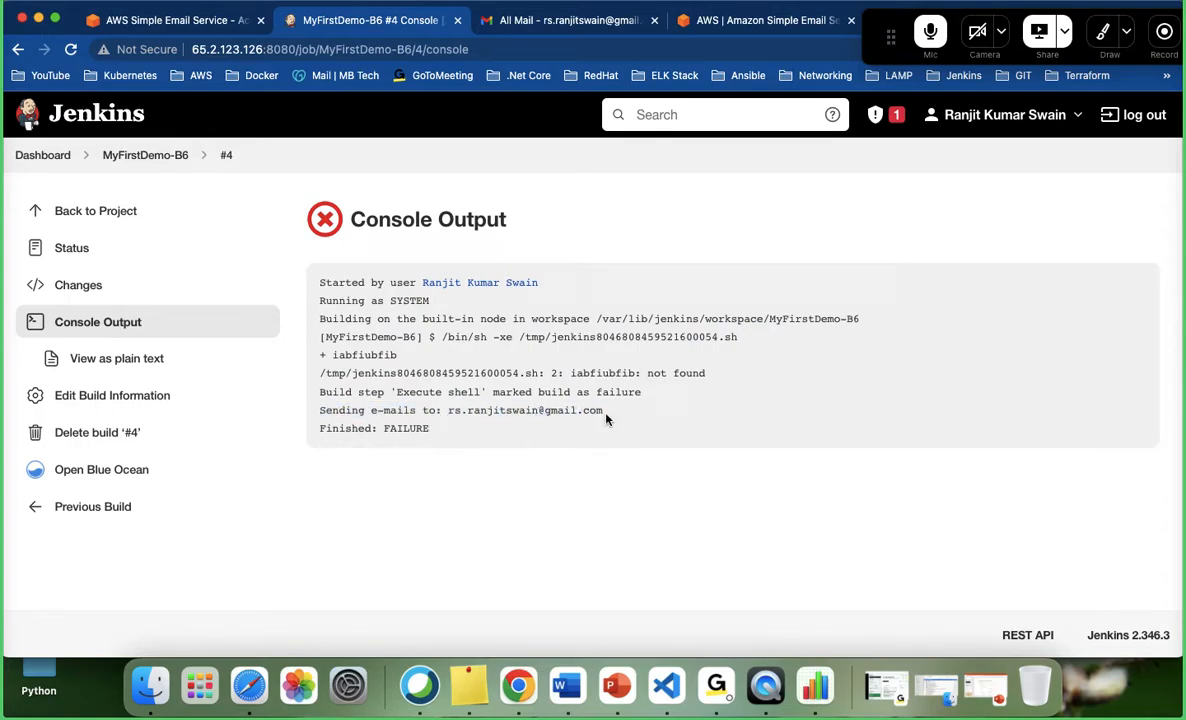
pyautogui.moveTo(605, 418); pyautogui.dragTo(427, 408)
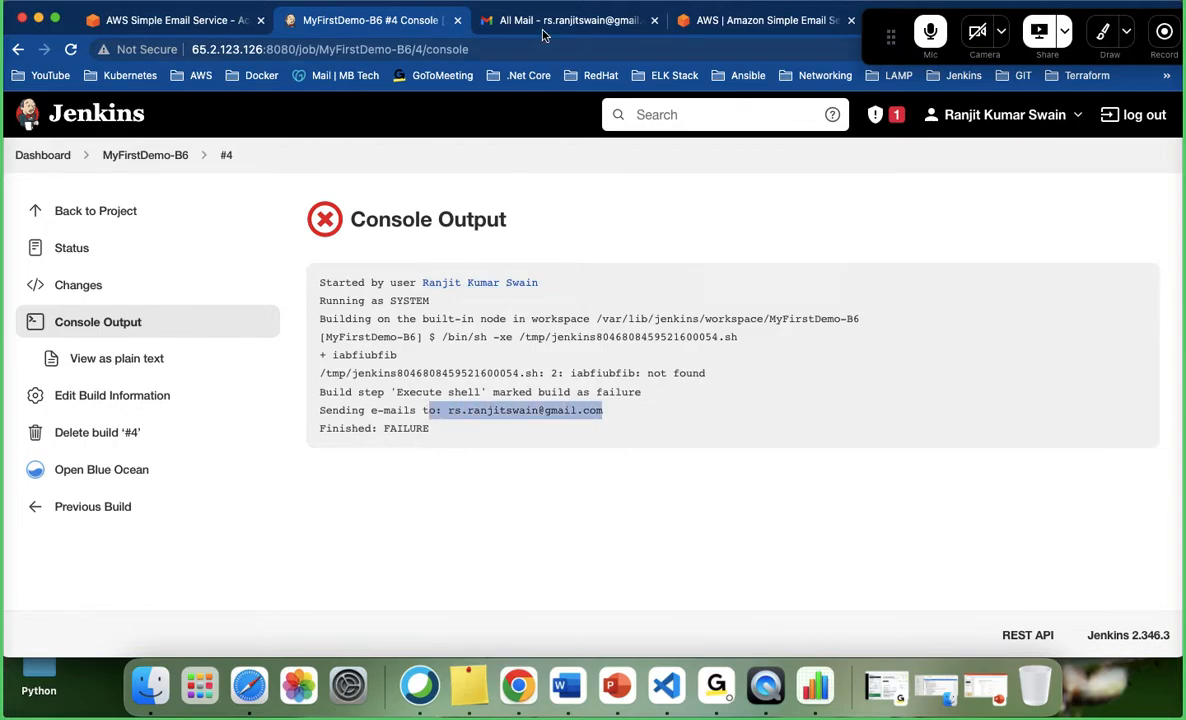
# - Switch between Gmail and the build #4 console, ending on Gmail's All Mail list
pyautogui.click(506, 22)
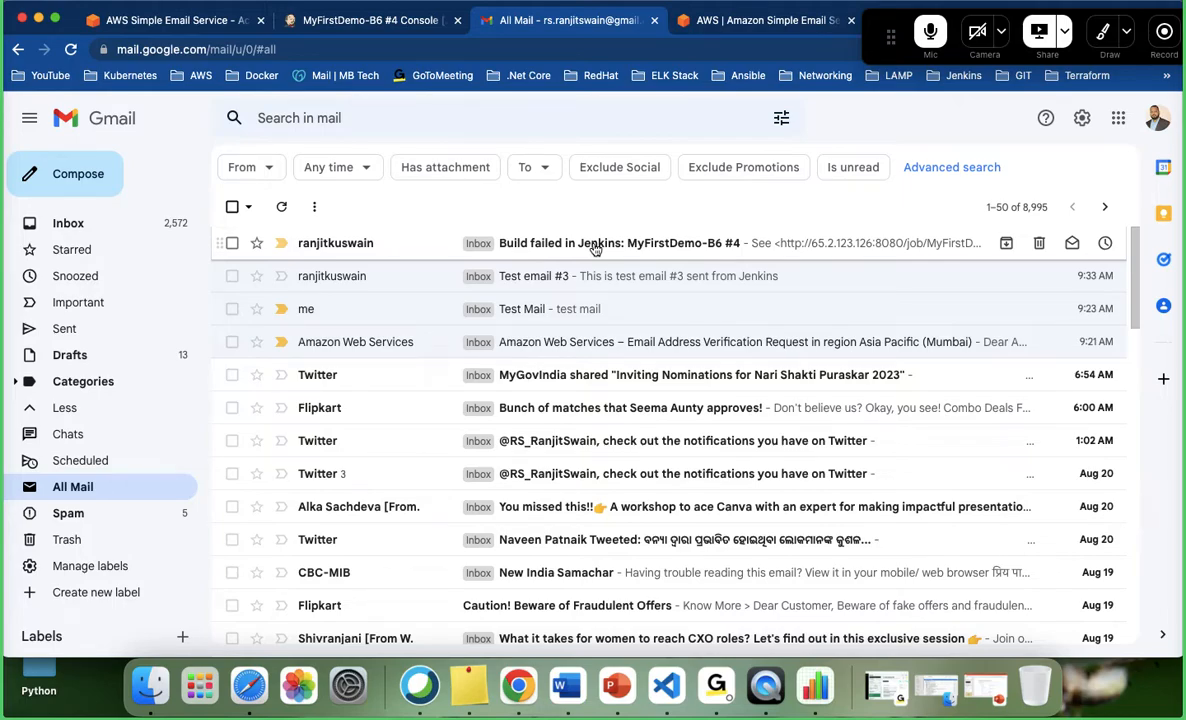
pyautogui.press('super+Tab')
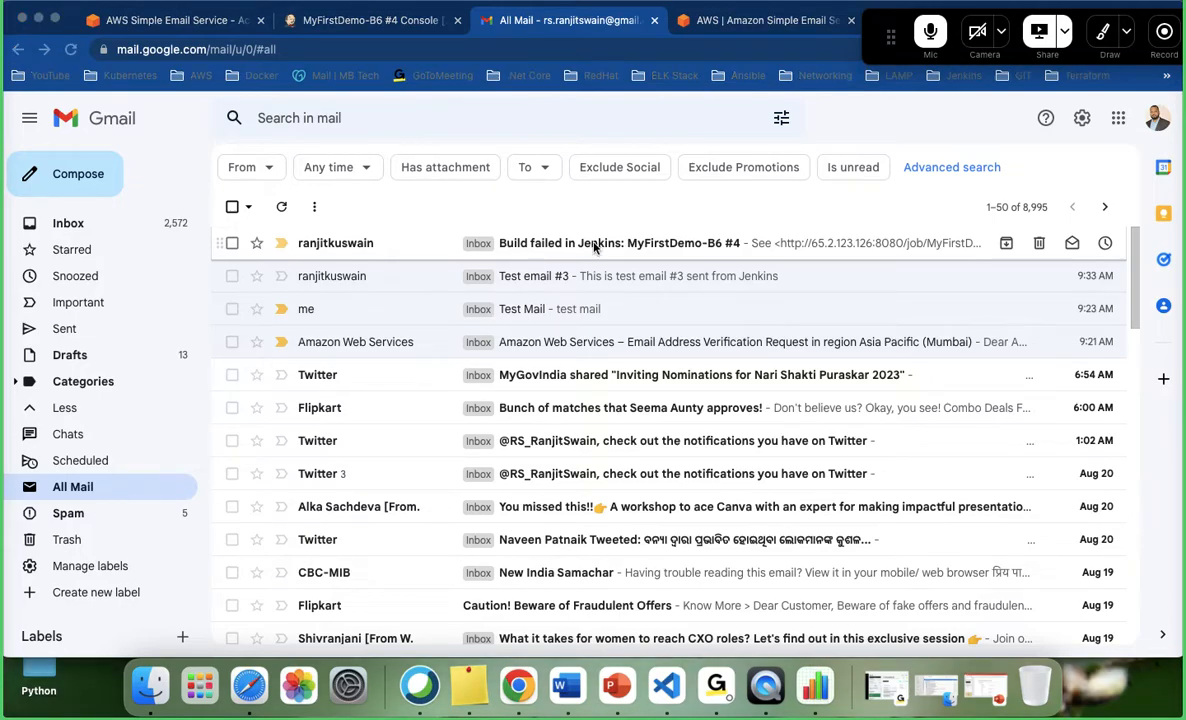
pyautogui.click(339, 24)
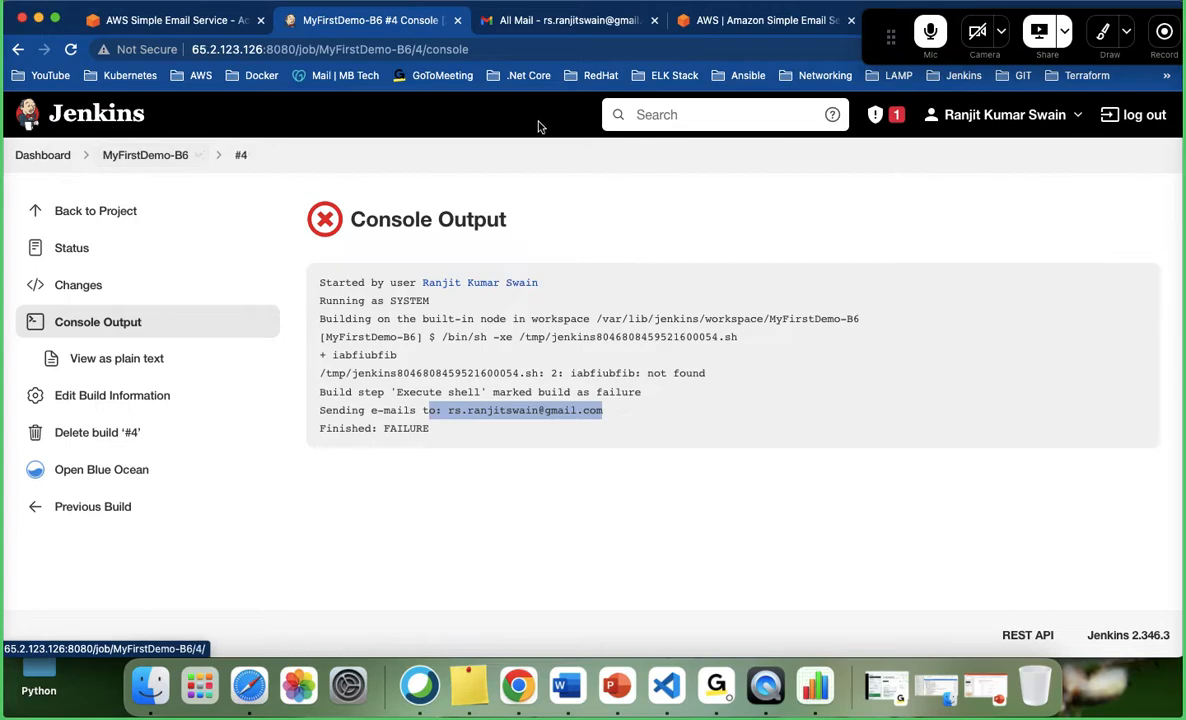
pyautogui.press('super+Tab')
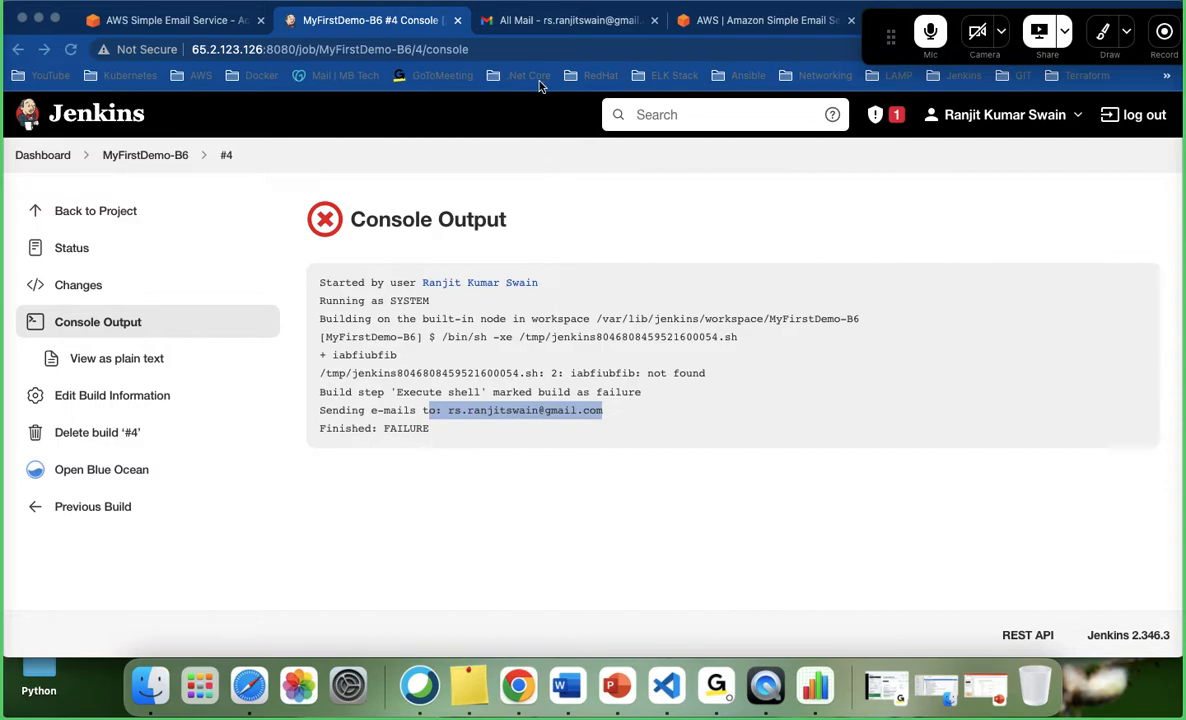
pyautogui.click(517, 20)
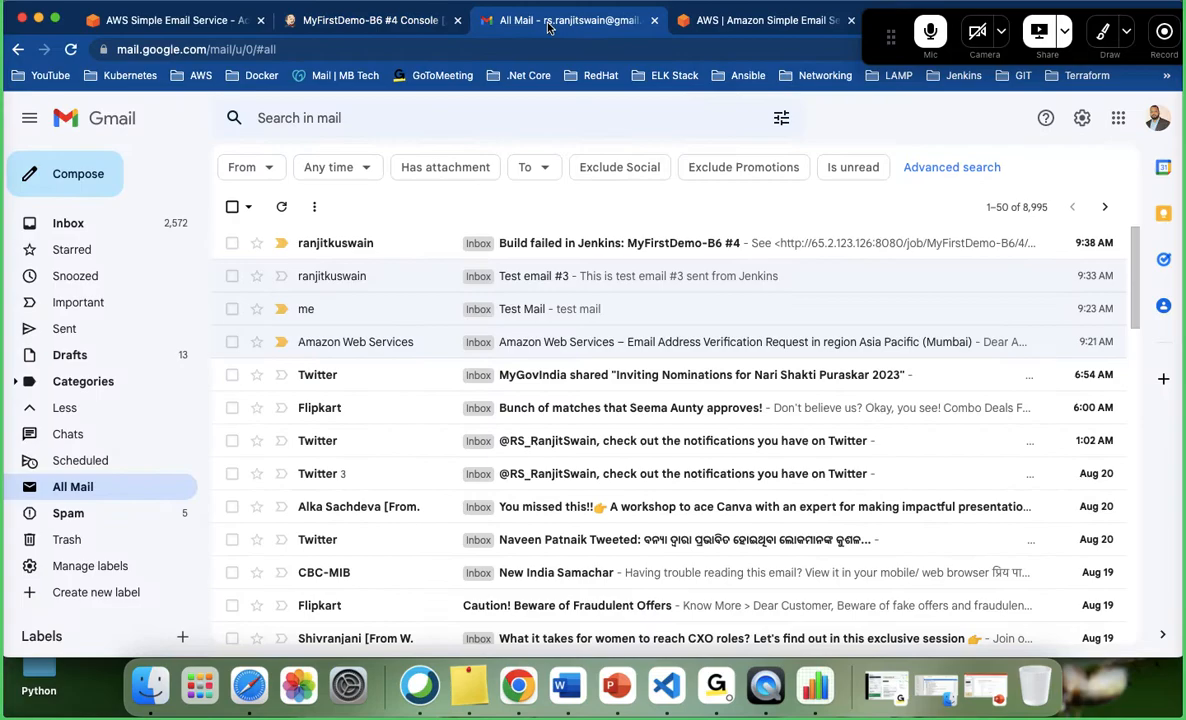
# - Read the 'Build failed in Jenkins: MyFirstDemo-B6 #4' email's log, then return to All Mail
pyautogui.click(577, 252)
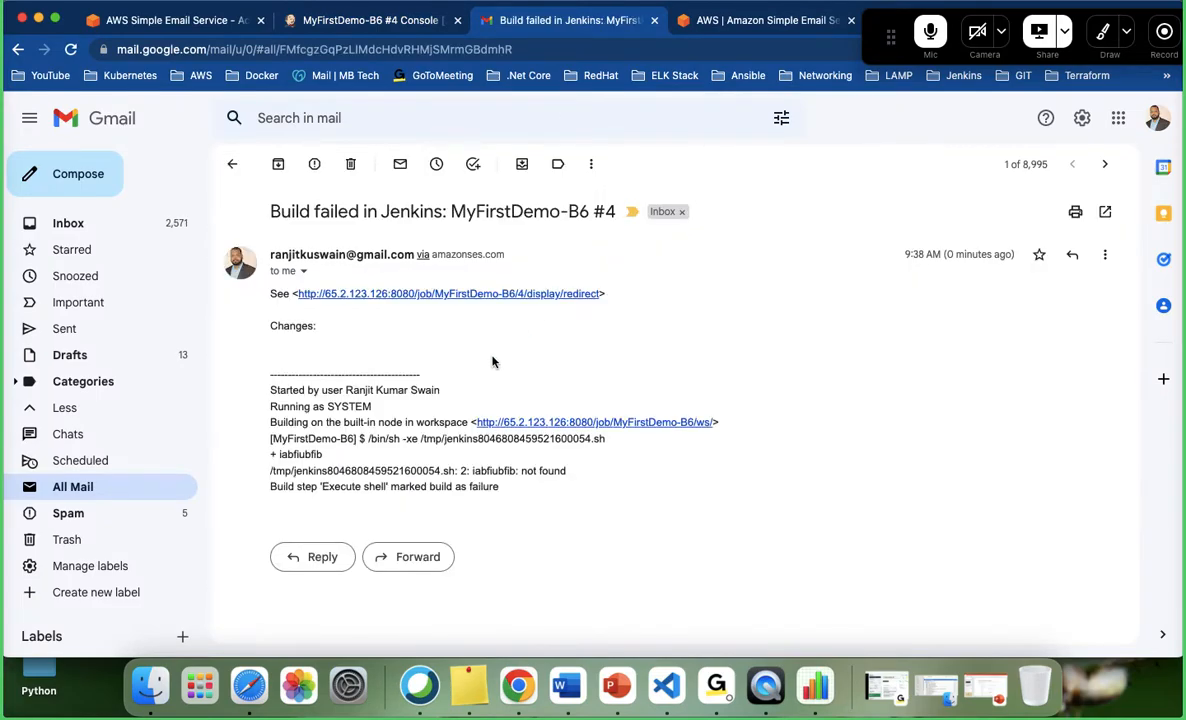
pyautogui.moveTo(497, 487); pyautogui.dragTo(233, 344)
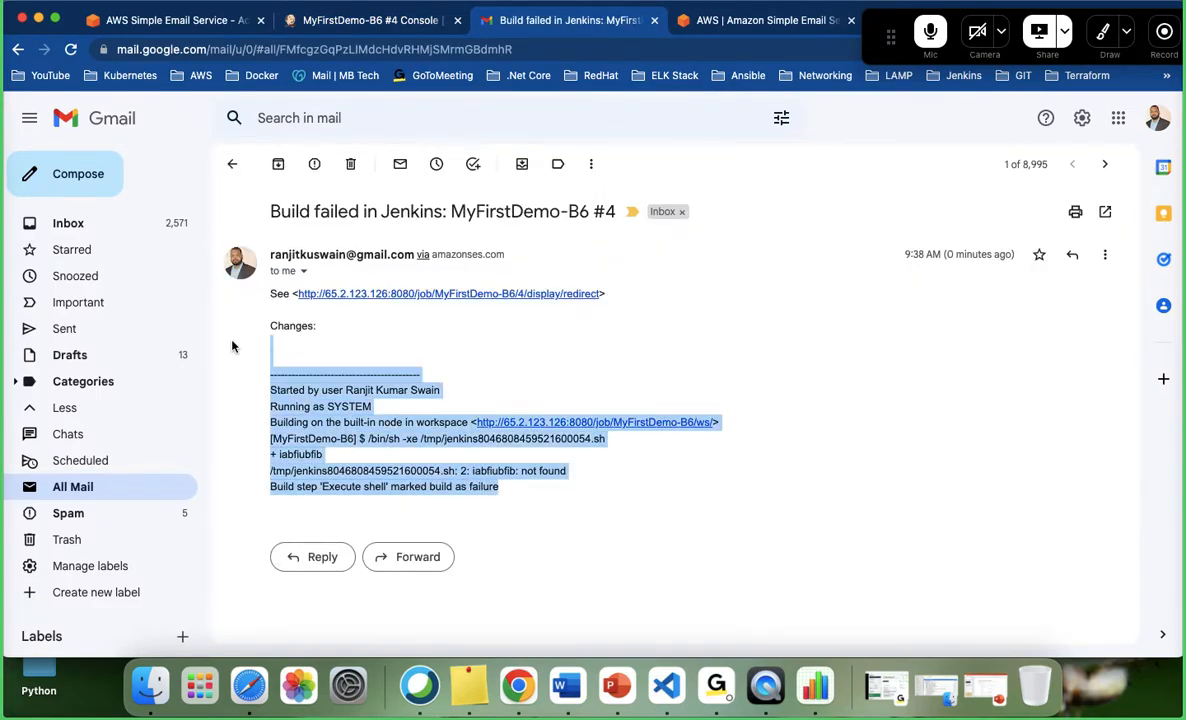
pyautogui.click(232, 347)
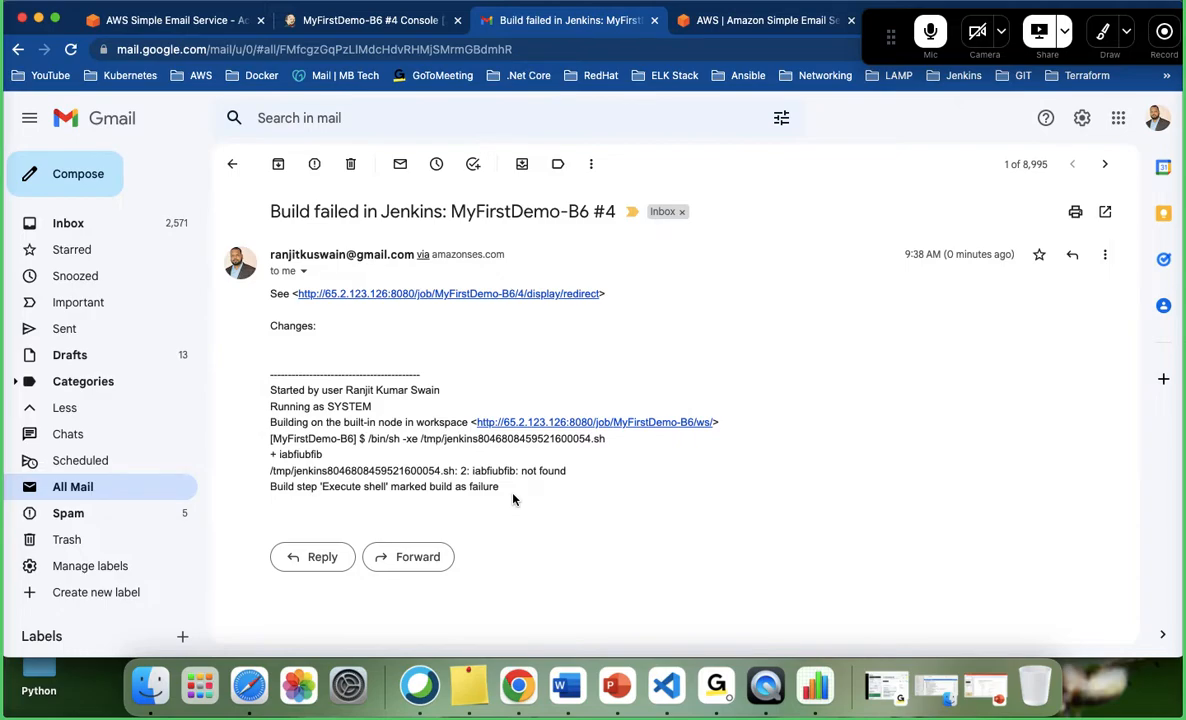
pyautogui.moveTo(513, 497); pyautogui.dragTo(250, 268)
pyautogui.click(761, 351)
pyautogui.moveTo(569, 484); pyautogui.dragTo(233, 356)
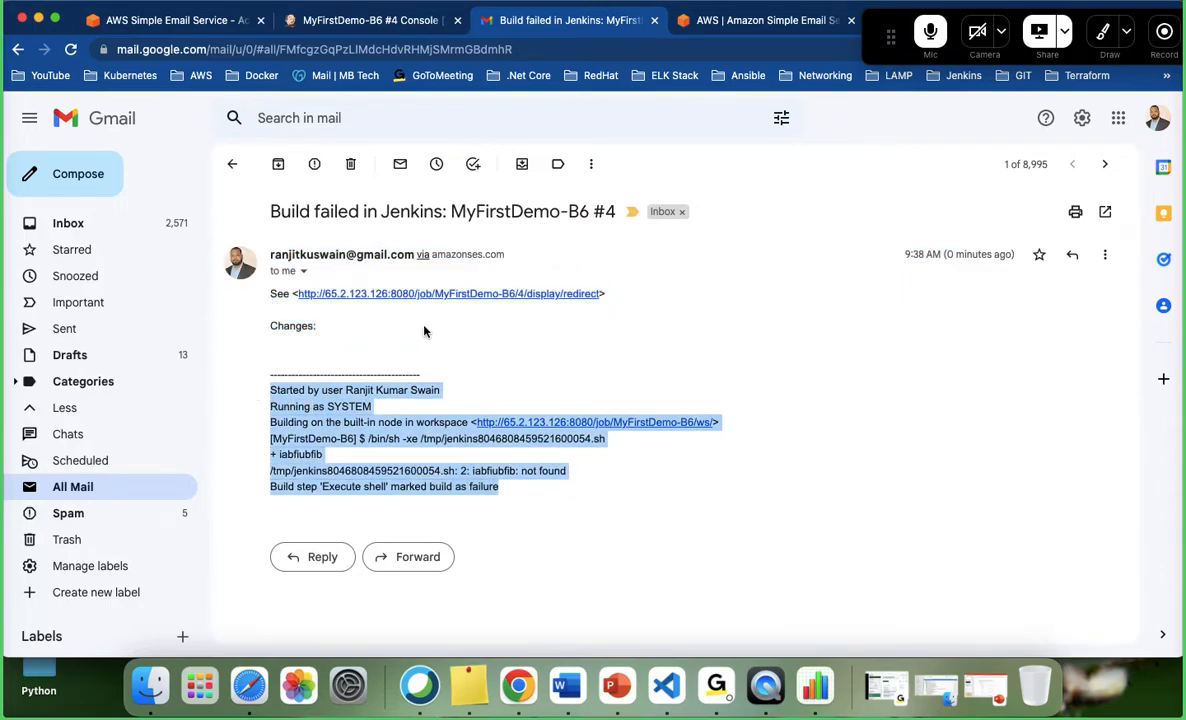
pyautogui.click(395, 312)
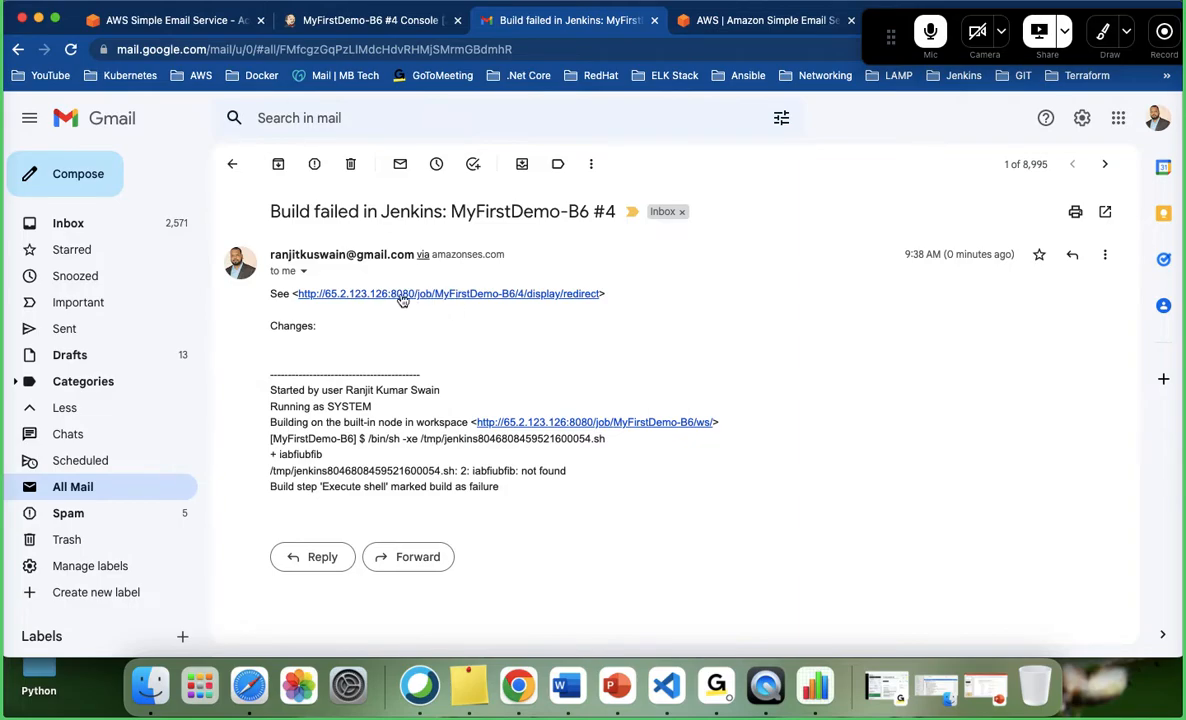
pyautogui.moveTo(519, 497); pyautogui.dragTo(272, 374)
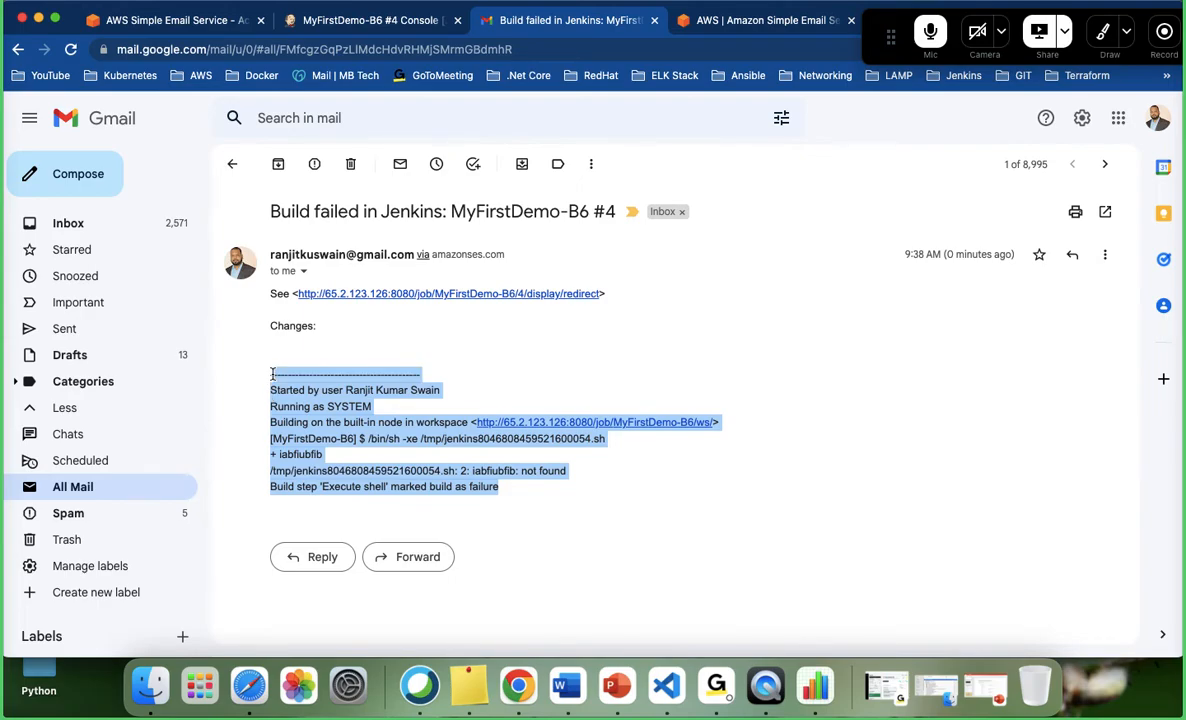
pyautogui.click(550, 503)
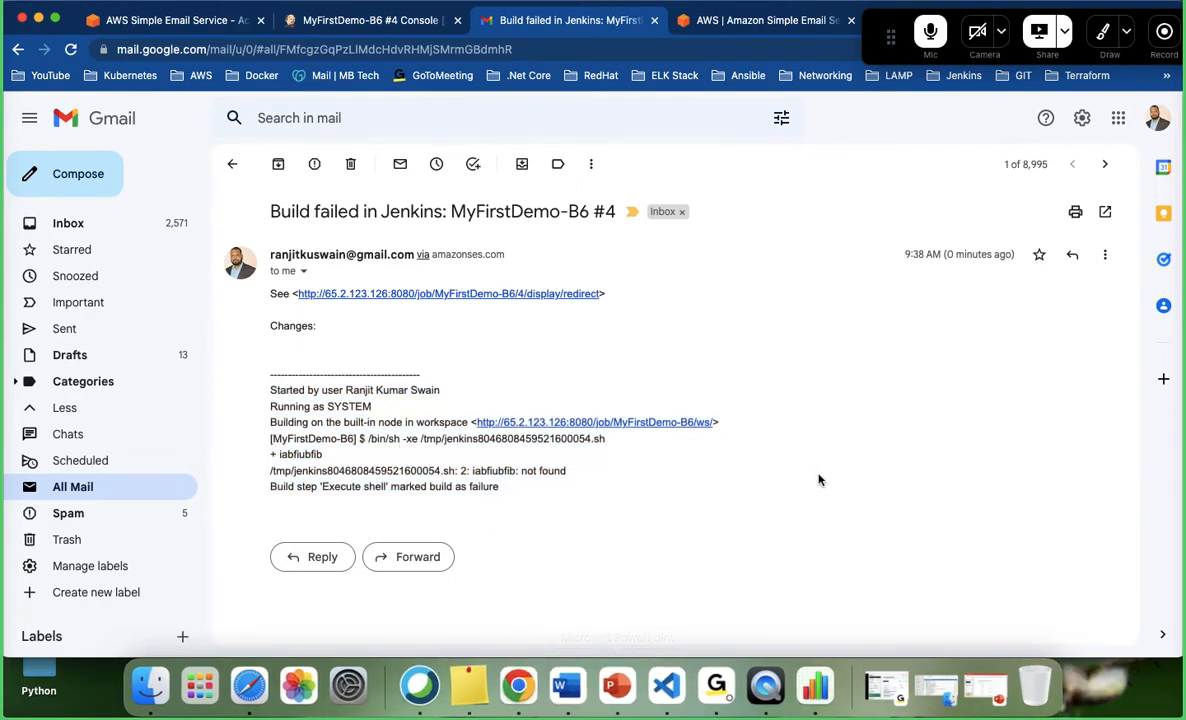
pyautogui.click(231, 164)
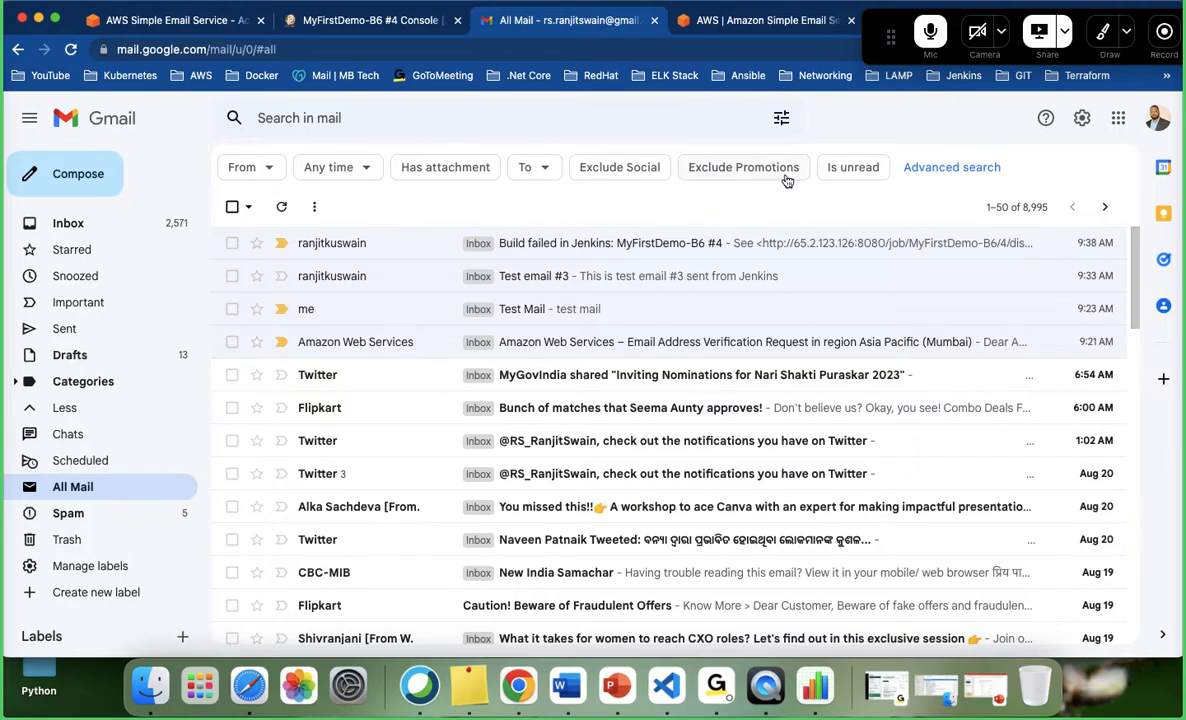
pyautogui.moveTo(889, 42); pyautogui.dragTo(815, 38)
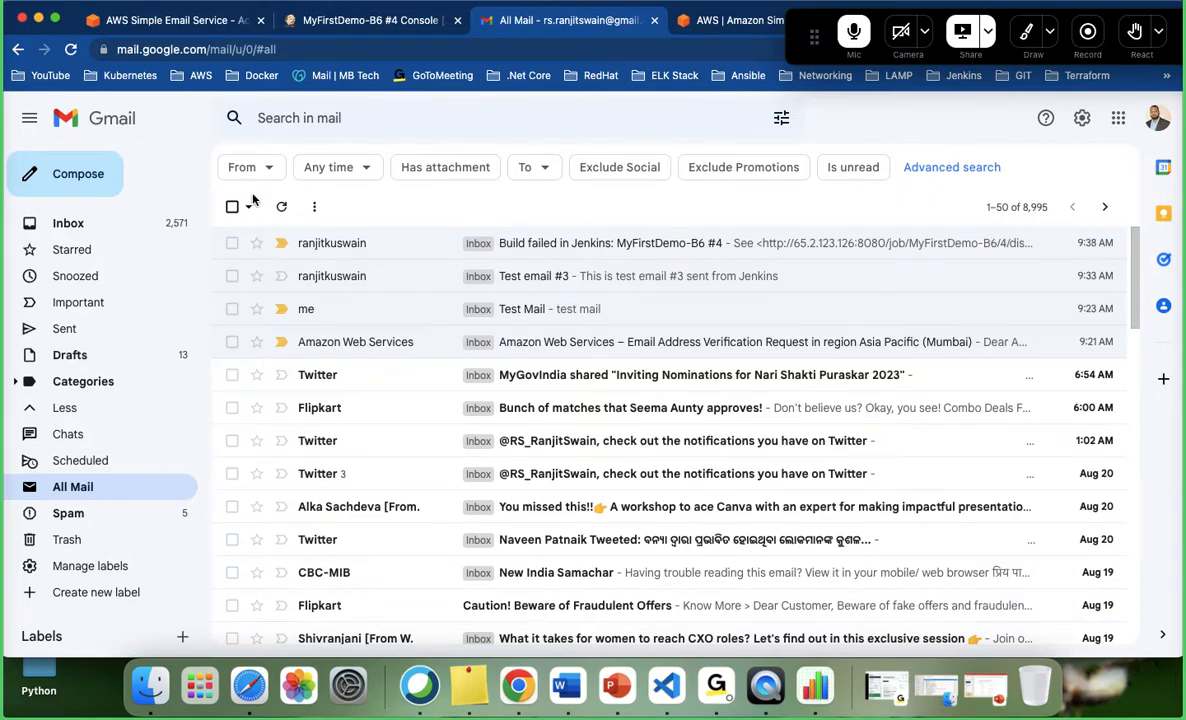
# - Look over the masterSlave-pipeline job page via the Dashboard, then open a blank Chrome tab
pyautogui.click(305, 20)
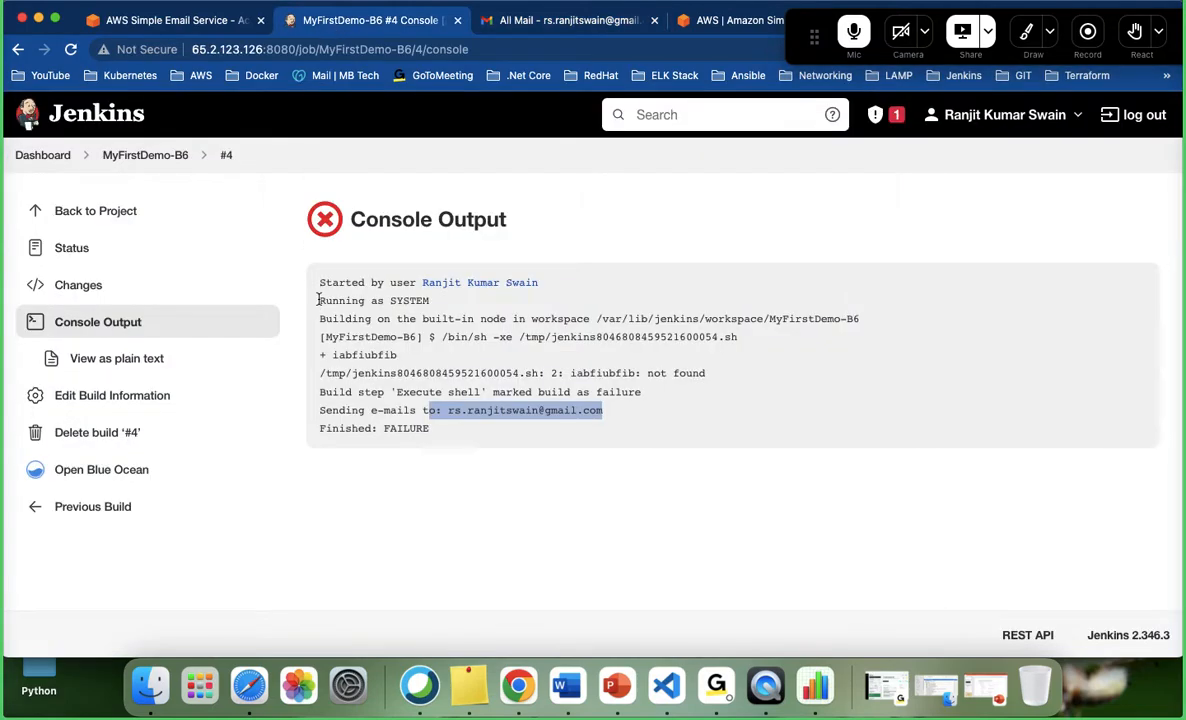
pyautogui.click(33, 157)
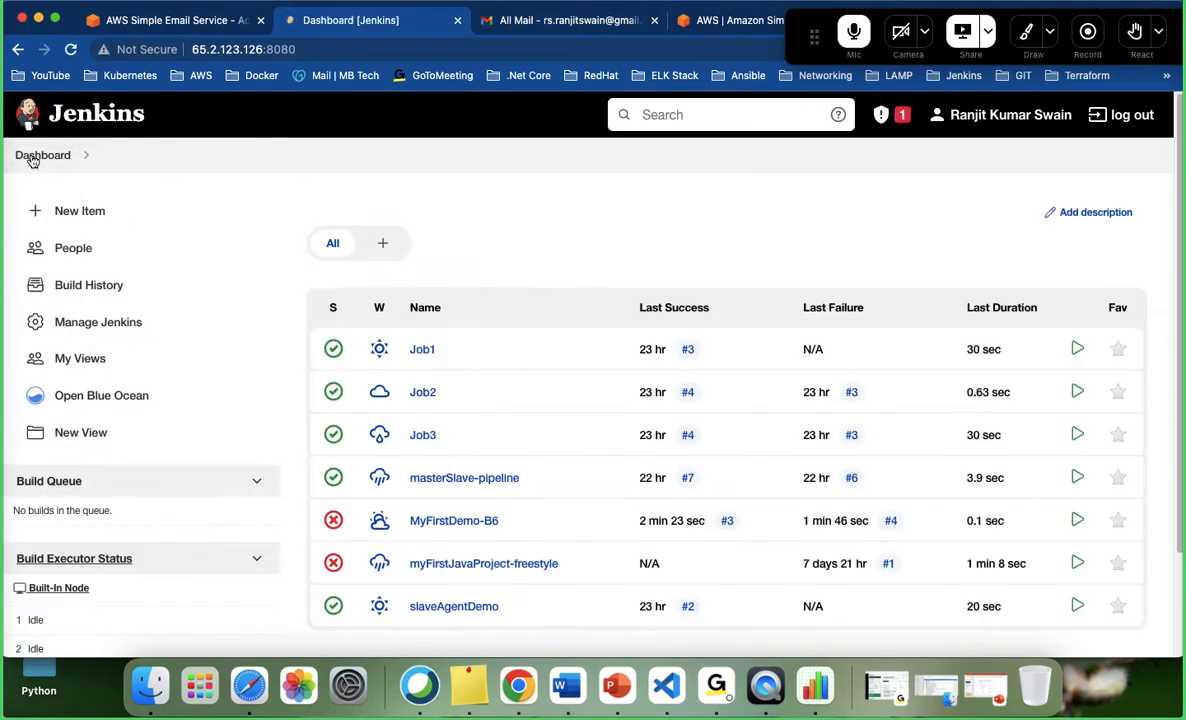
pyautogui.click(455, 479)
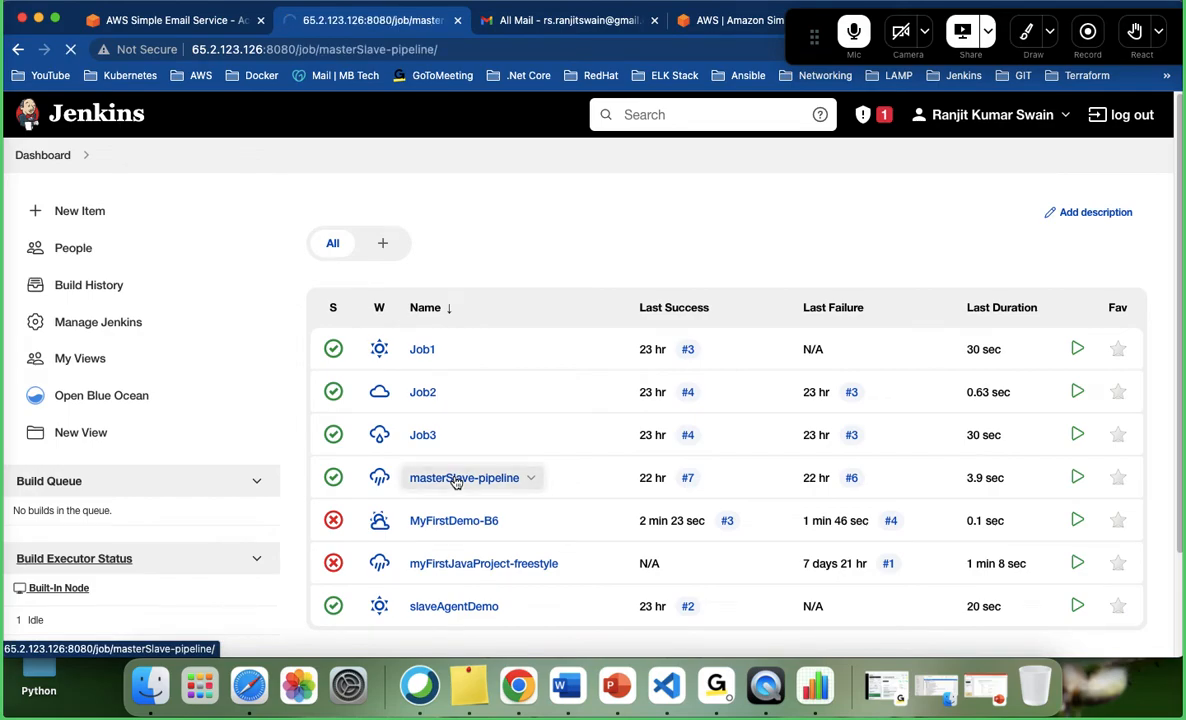
pyautogui.scroll(-3, 495, 420)
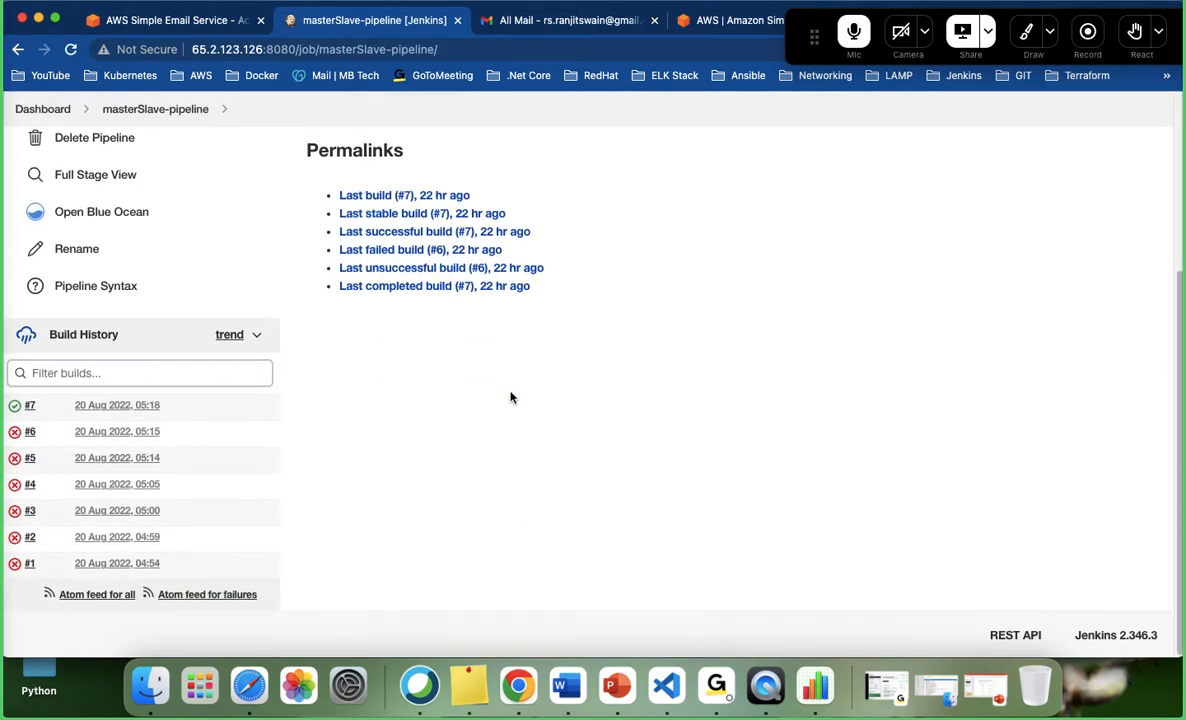
pyautogui.scroll(5, 510, 398)
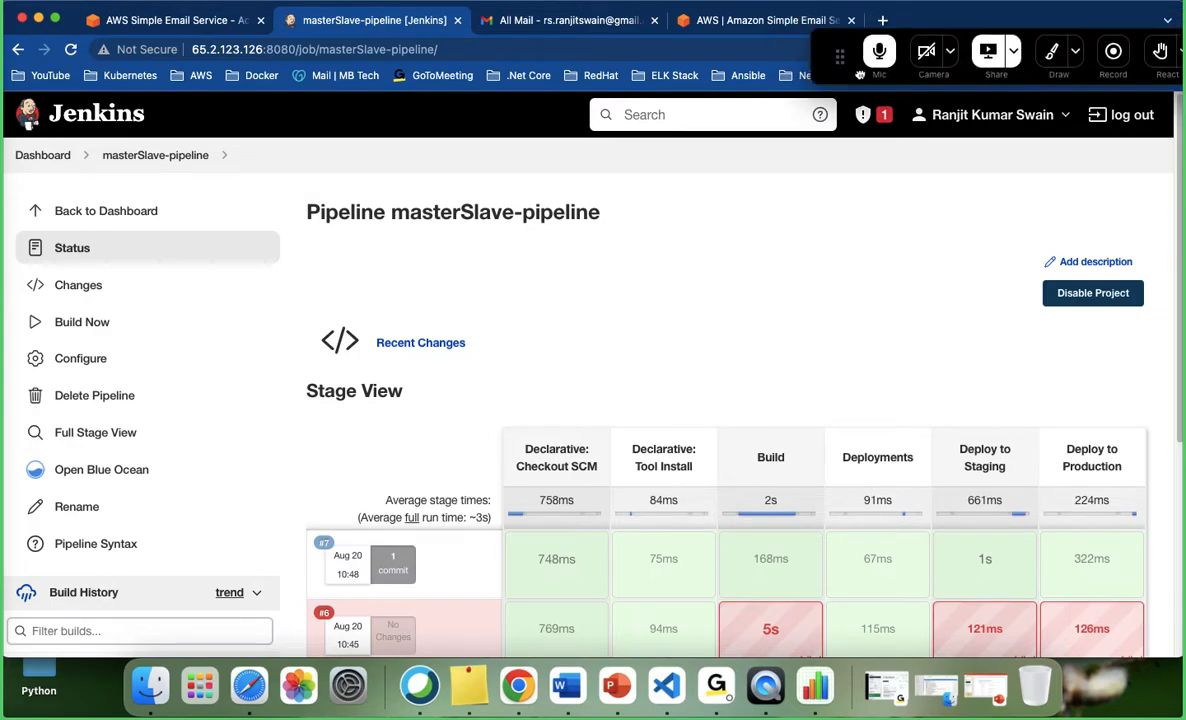
pyautogui.click(882, 20)
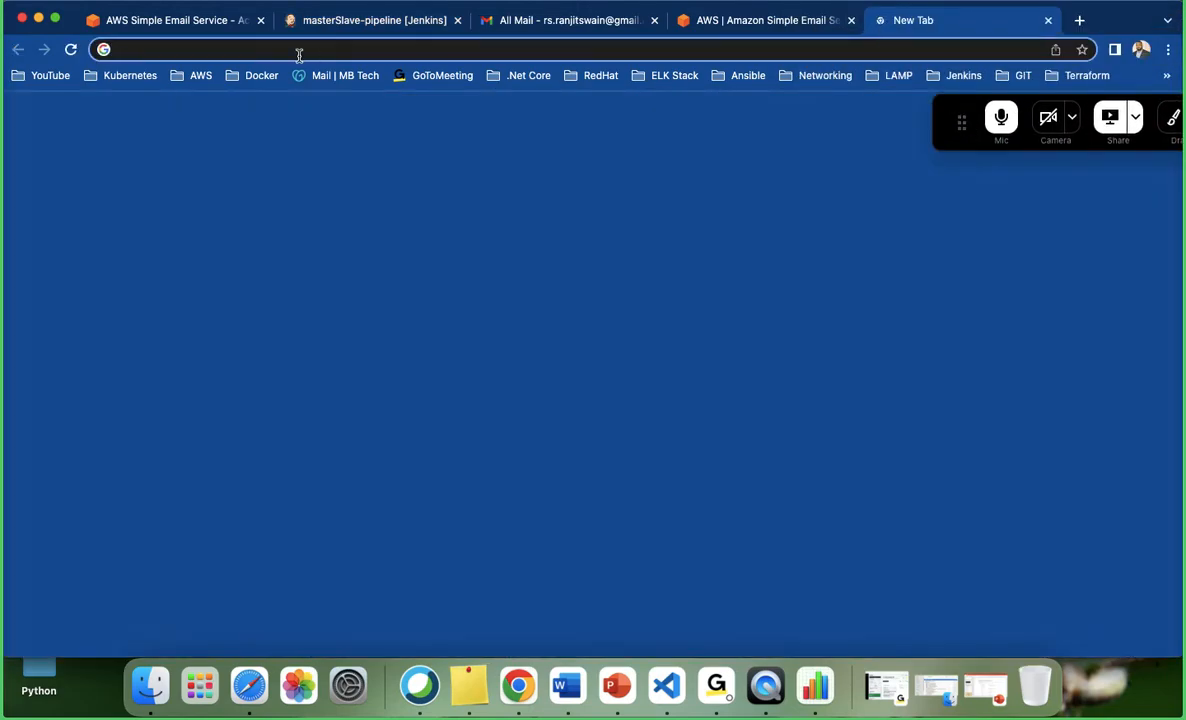
# - Load GitHub, open the devOpsWeb repository and view its Jenkinsfile on feature/pipeline-1.1
pyautogui.write('github')
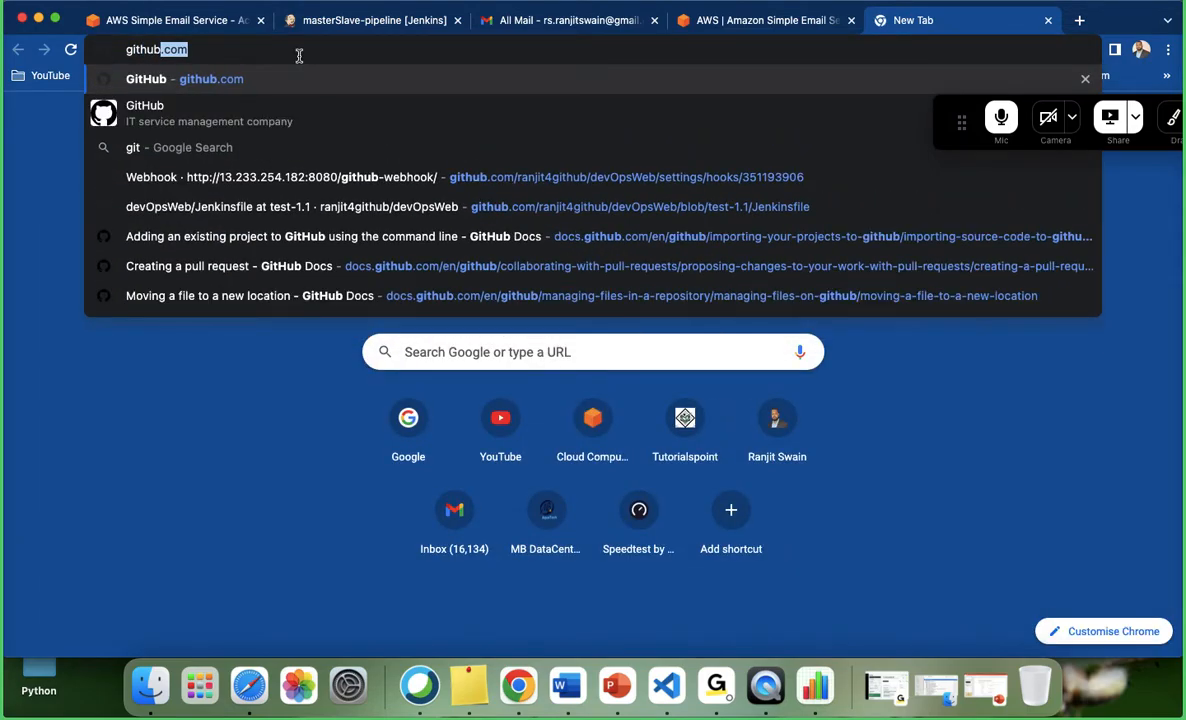
pyautogui.press('Return')
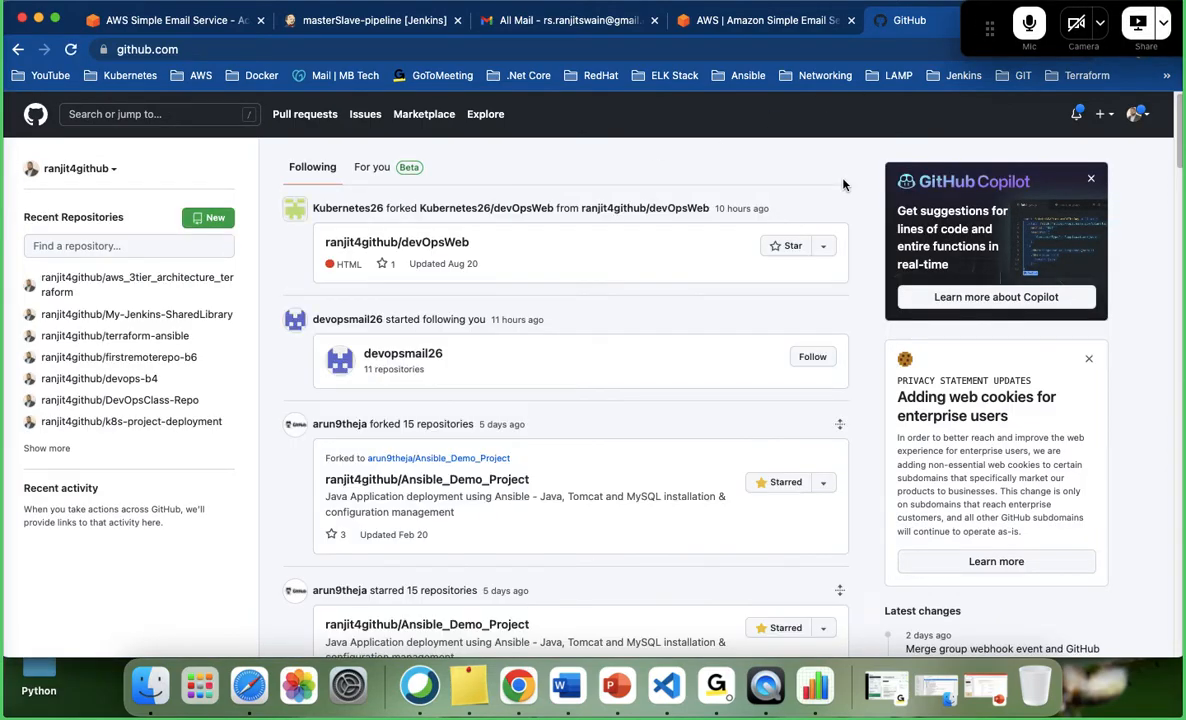
pyautogui.click(440, 245)
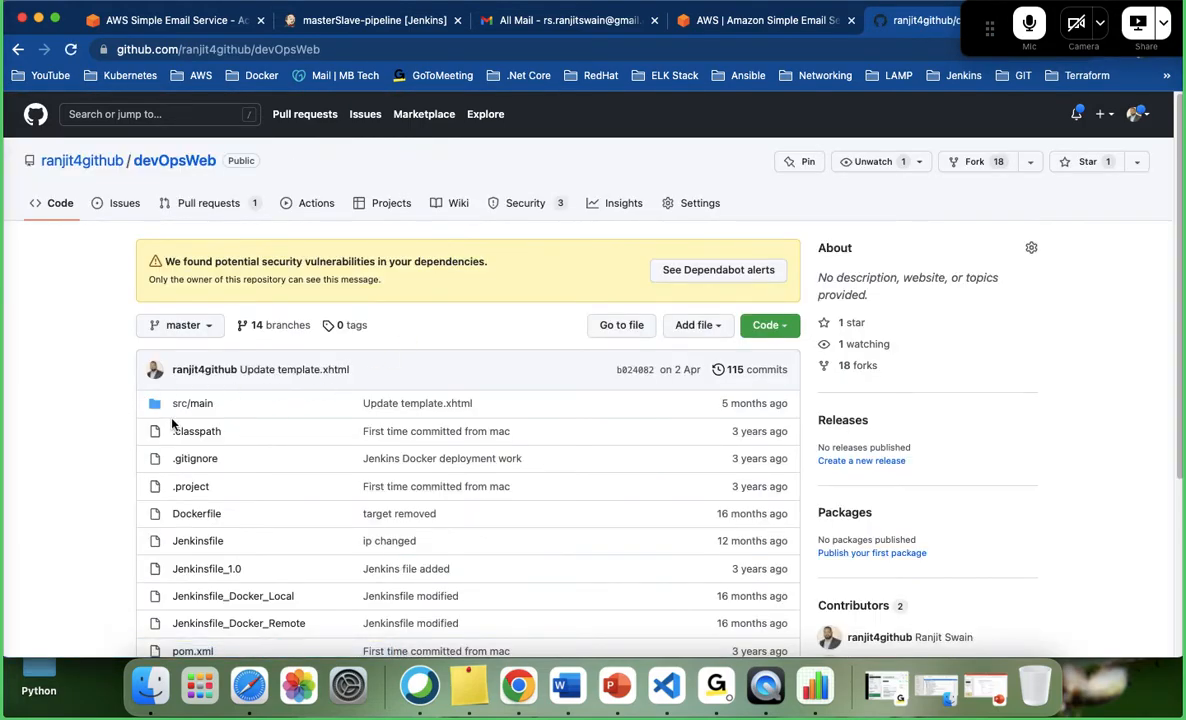
pyautogui.click(206, 325)
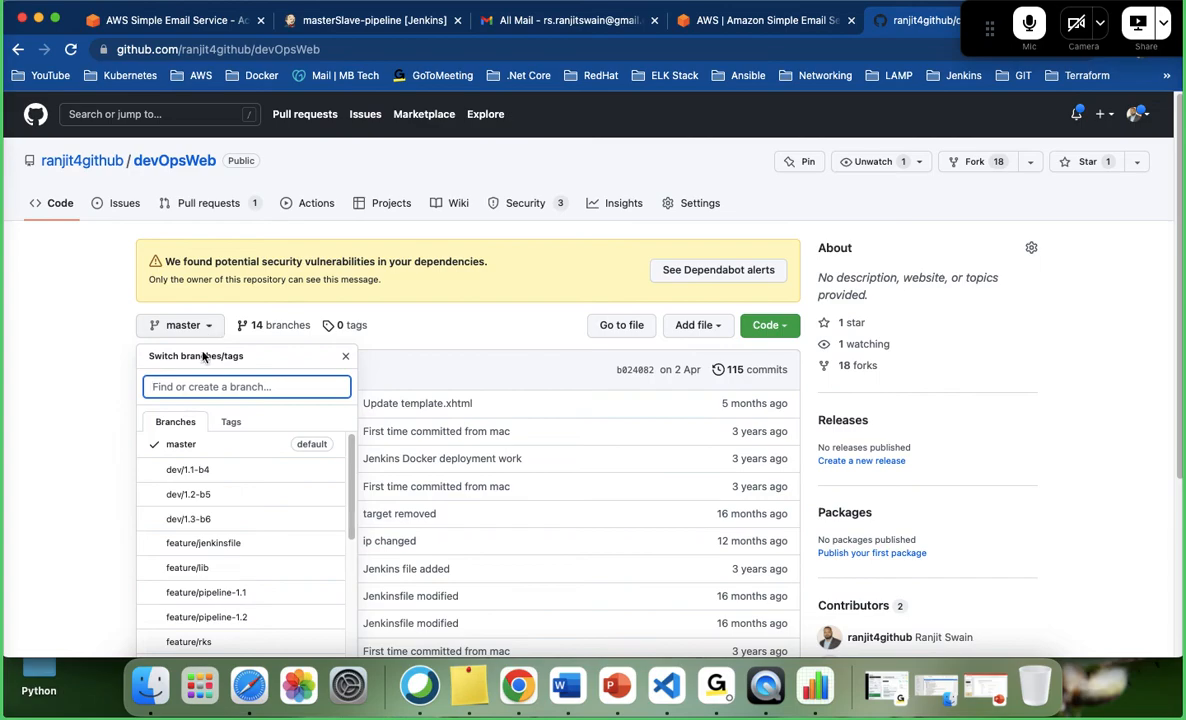
pyautogui.click(229, 595)
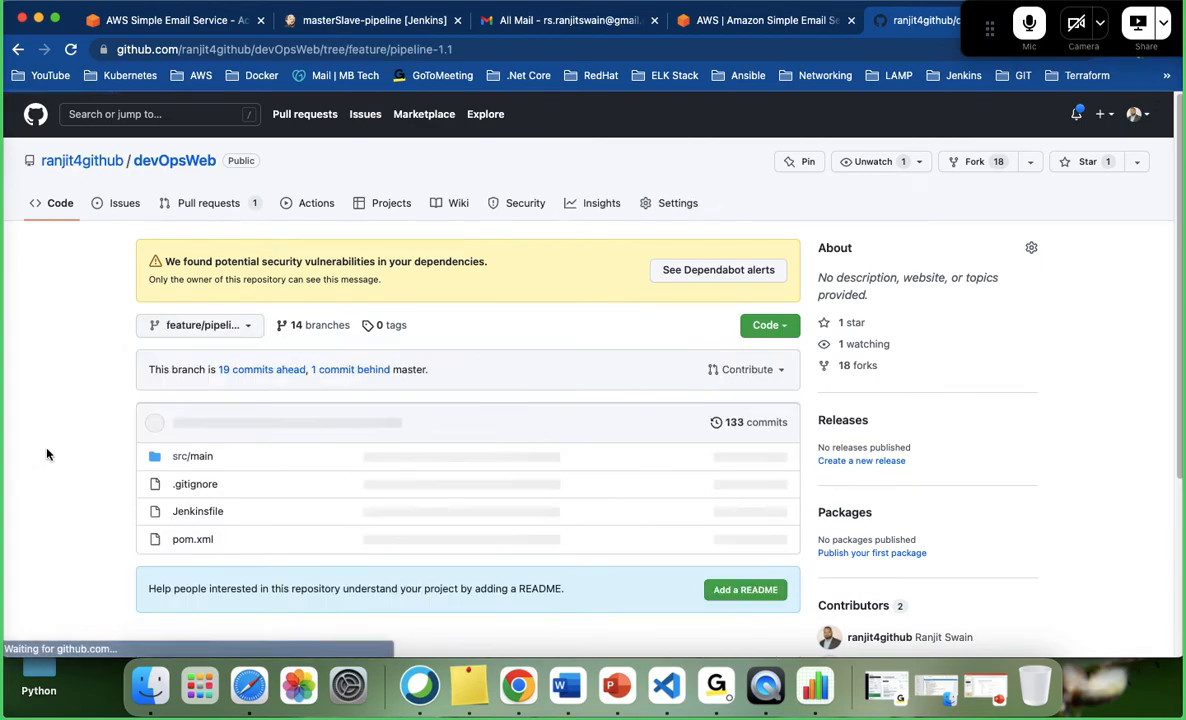
pyautogui.click(190, 512)
# - Switch the Jenkinsfile view to the test-1.1 branch, then to test-lable1.1
pyautogui.scroll(-3, 71, 484)
pyautogui.scroll(3, 71, 484)
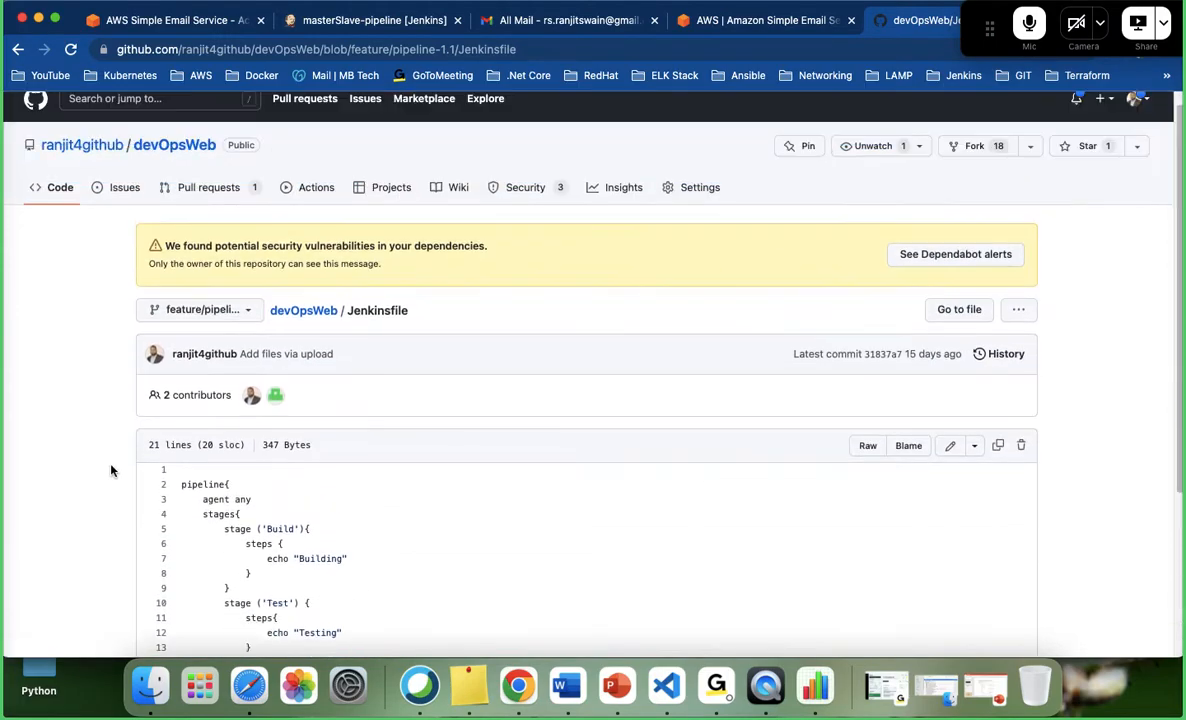
pyautogui.click(222, 326)
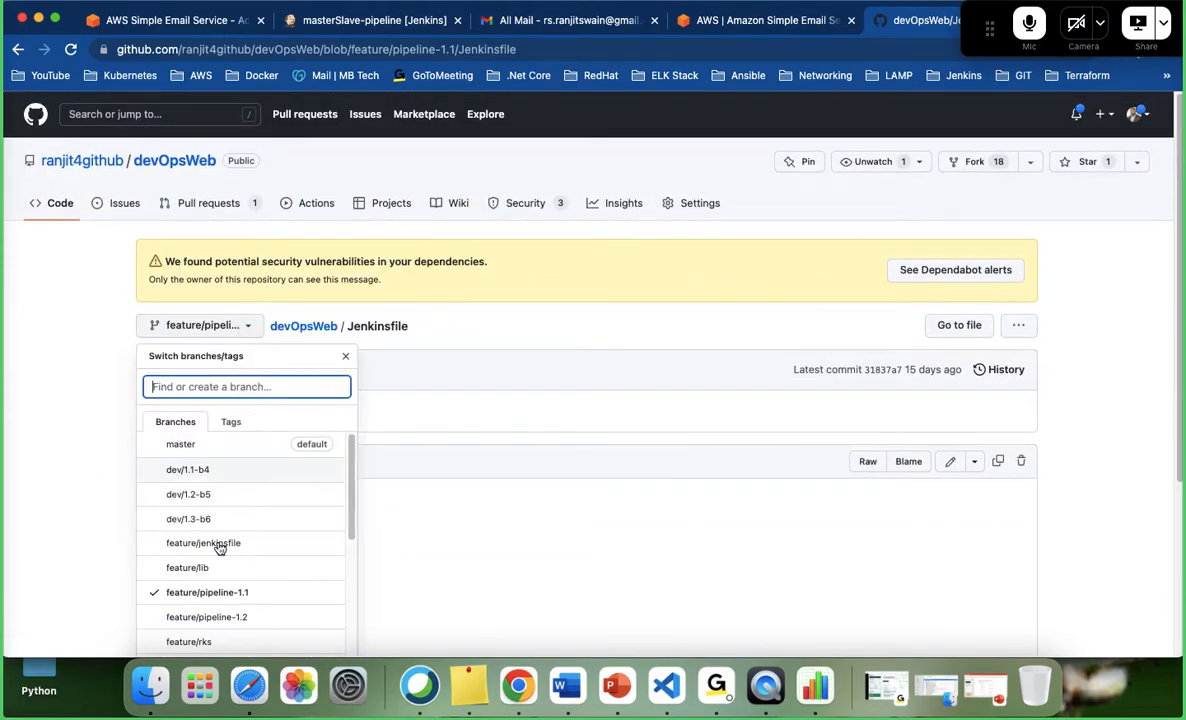
pyautogui.scroll(-3, 222, 550)
pyautogui.scroll(-5, 224, 557)
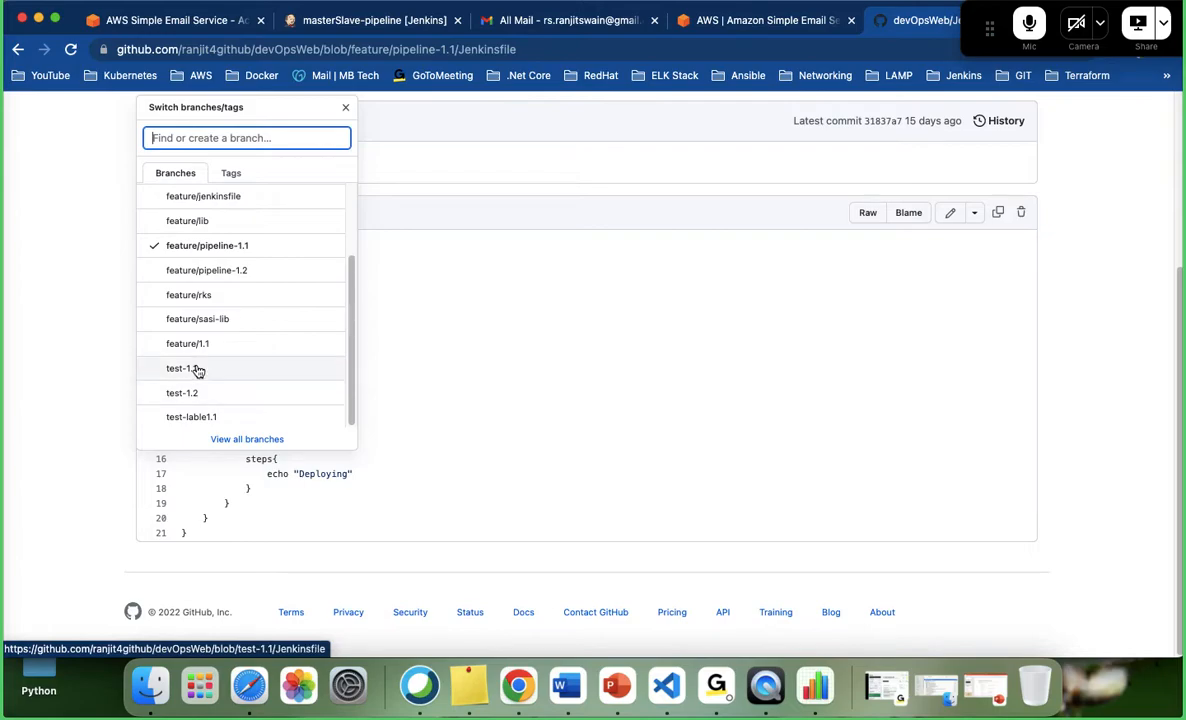
pyautogui.click(198, 370)
pyautogui.click(200, 328)
pyautogui.scroll(-3, 210, 556)
pyautogui.scroll(-3, 210, 556)
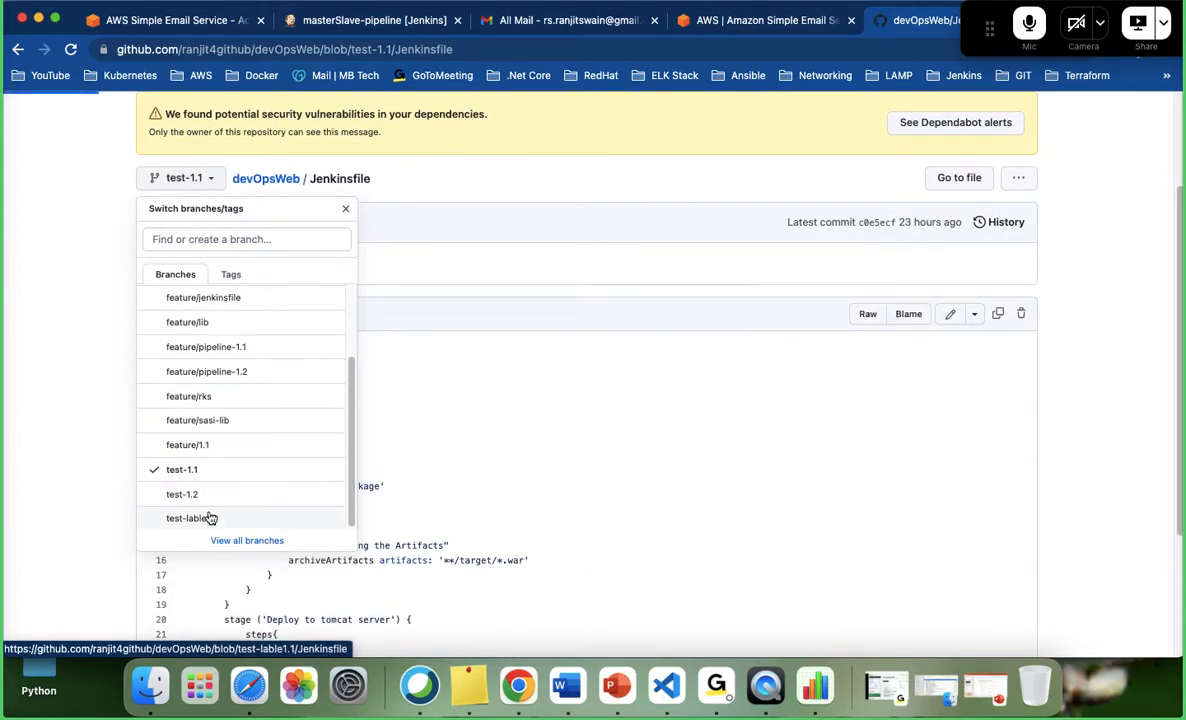
pyautogui.click(209, 518)
# - Highlight 'agent any', the Deploy to Staging stage and its linuxagent agent block (lines 24–26)
pyautogui.scroll(-8, 80, 510)
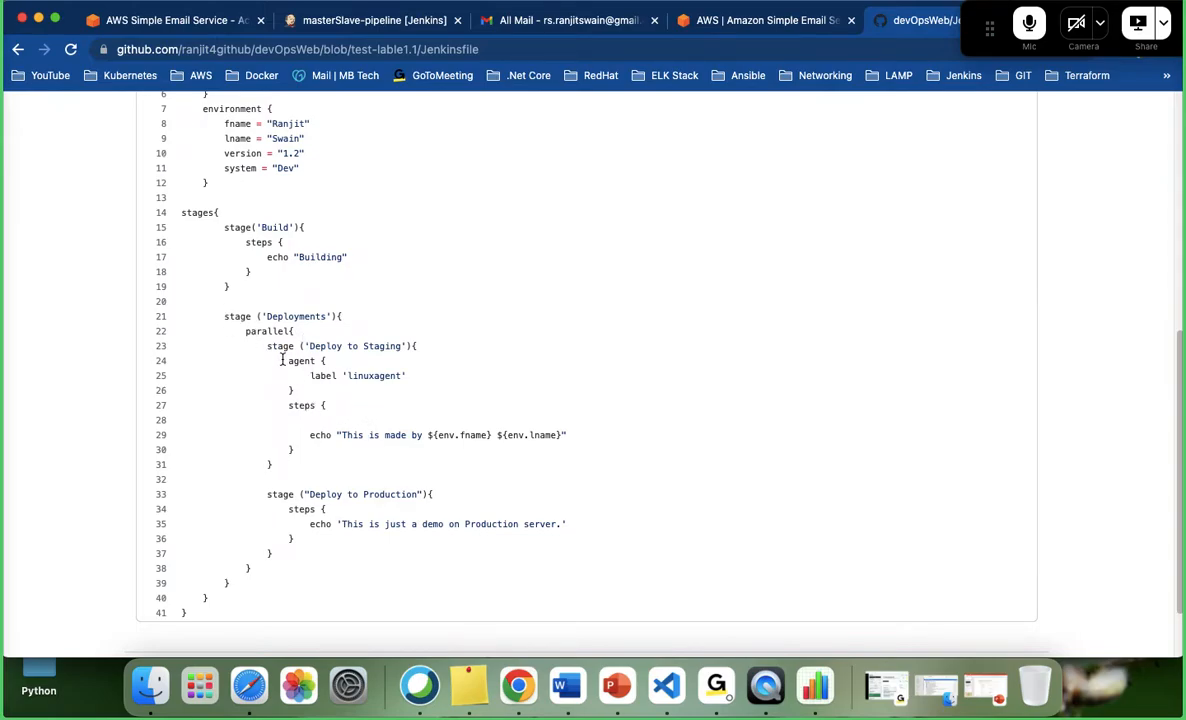
pyautogui.scroll(3, 282, 355)
pyautogui.scroll(1, 282, 358)
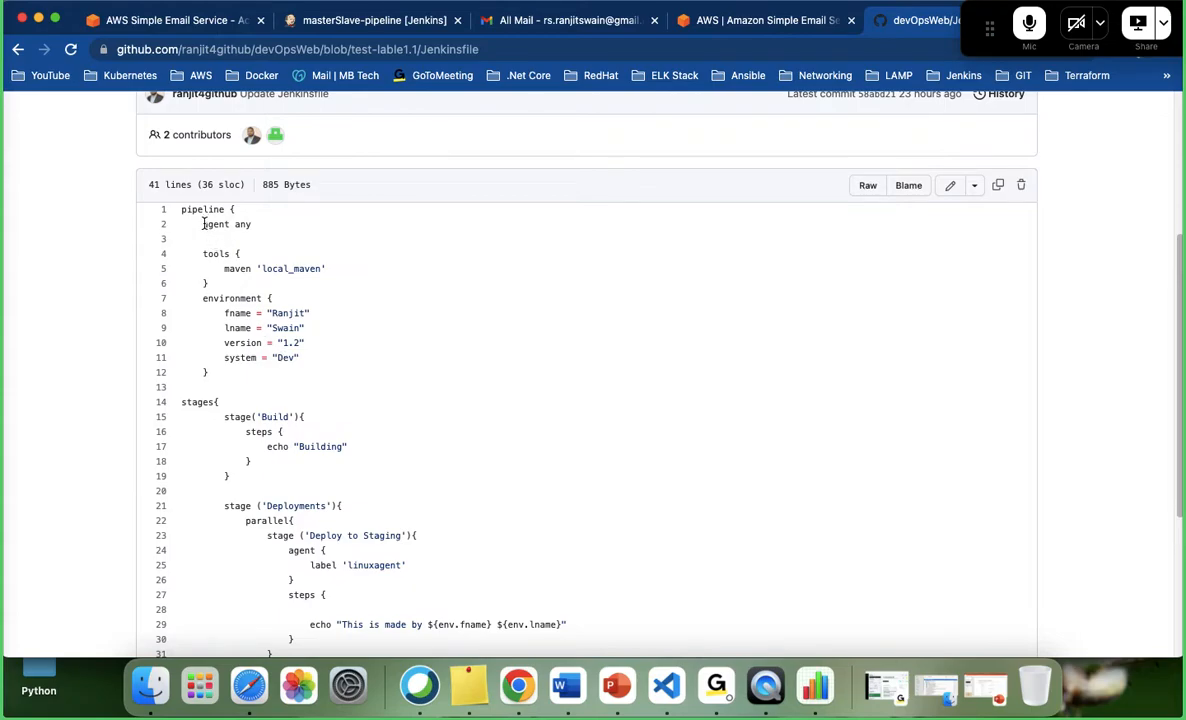
pyautogui.moveTo(201, 224); pyautogui.dragTo(268, 228)
pyautogui.moveTo(181, 209); pyautogui.dragTo(284, 239)
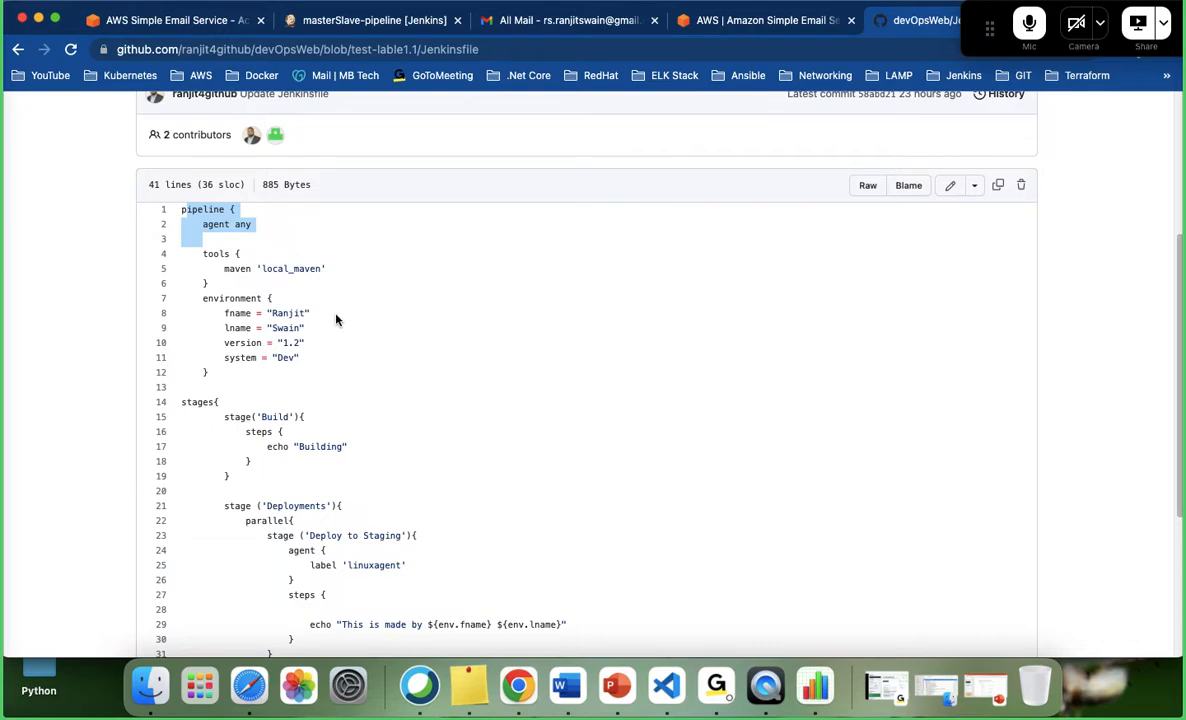
pyautogui.scroll(-5, 289, 436)
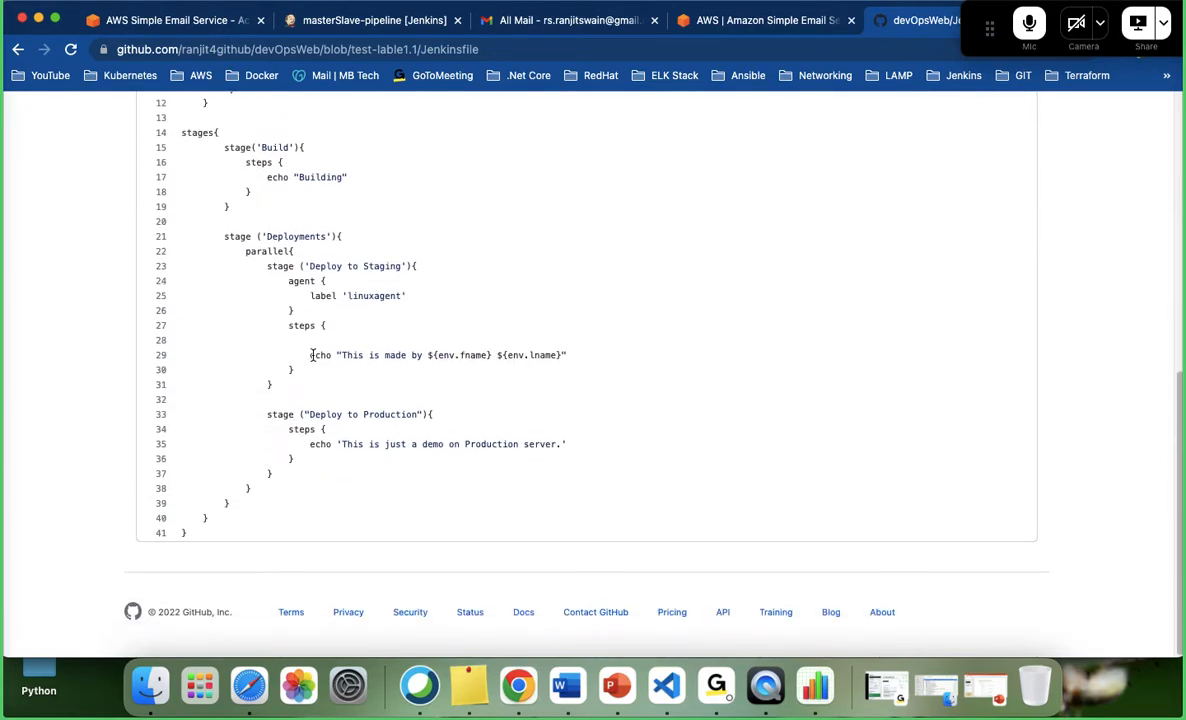
pyautogui.moveTo(281, 389); pyautogui.dragTo(180, 275)
pyautogui.click(456, 276)
pyautogui.moveTo(296, 315); pyautogui.dragTo(181, 291)
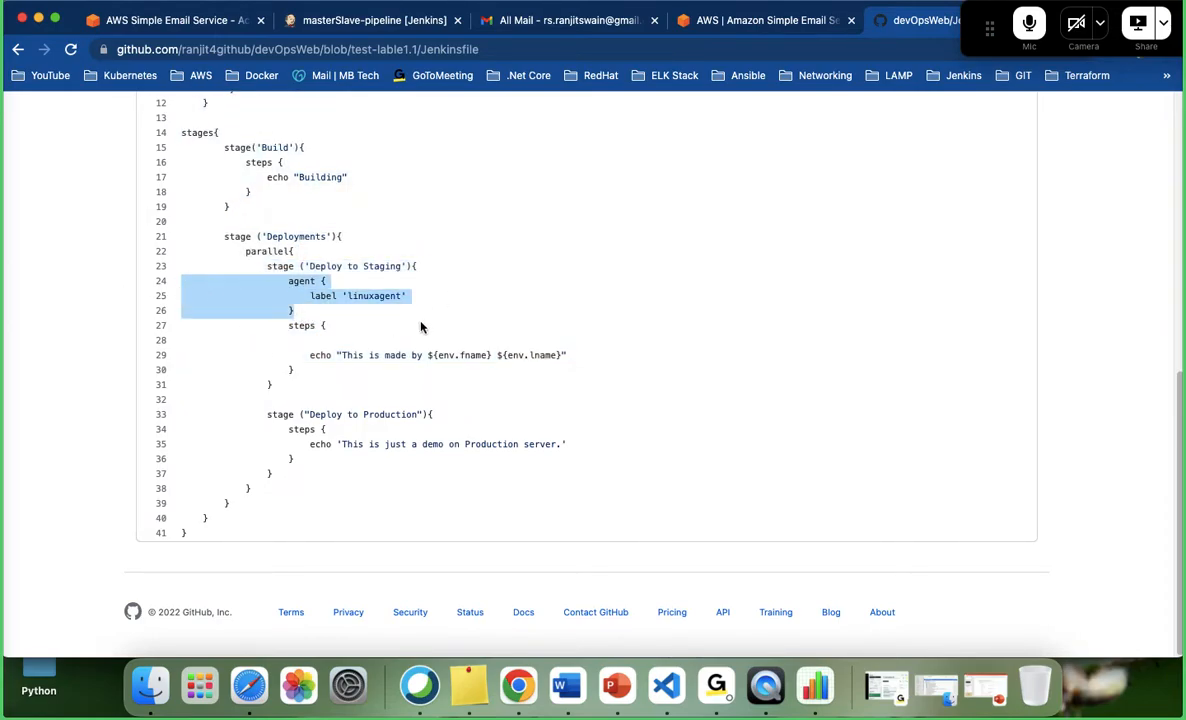
# - Return to Jenkins and open the masterSlave-pipeline job from the Dashboard
pyautogui.click(356, 28)
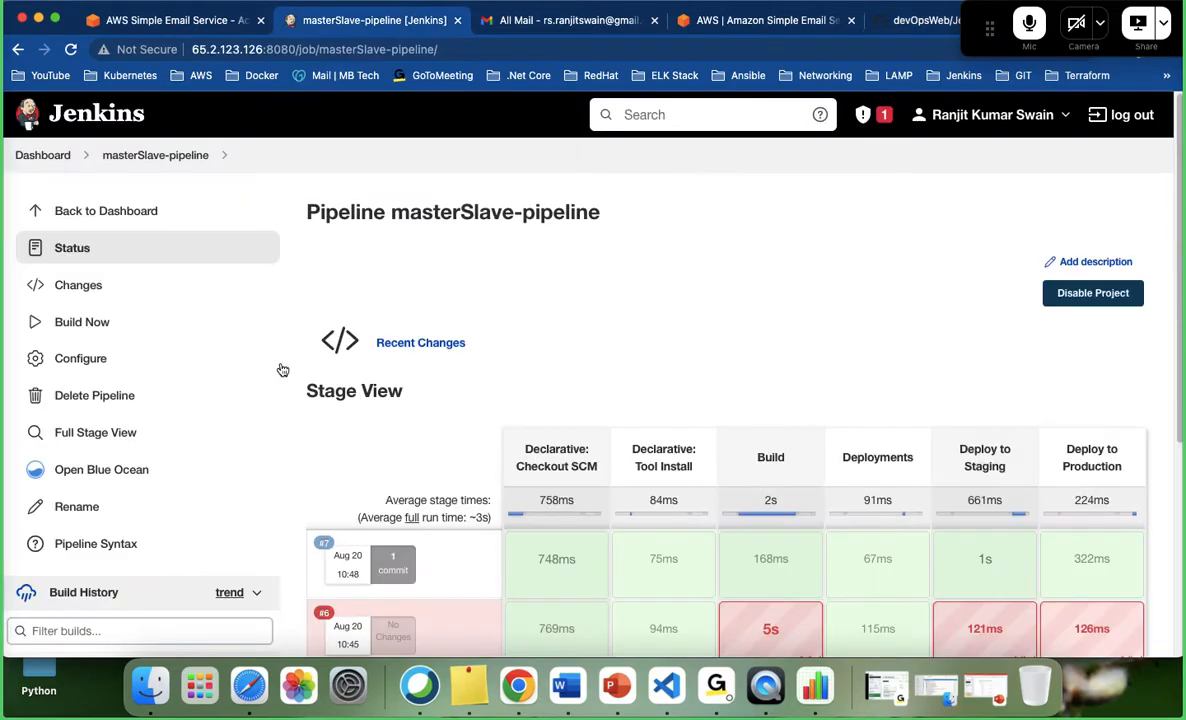
pyautogui.scroll(-5, 283, 366)
pyautogui.scroll(5, 283, 362)
pyautogui.click(43, 155)
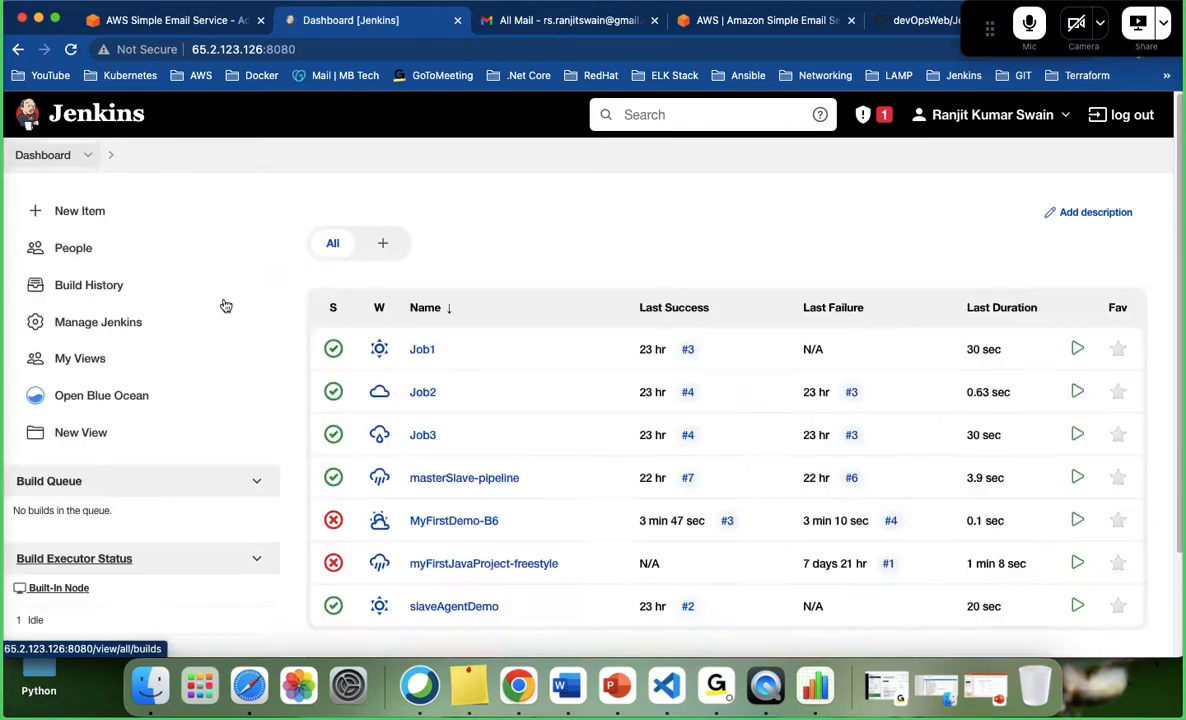
pyautogui.scroll(-3, 224, 304)
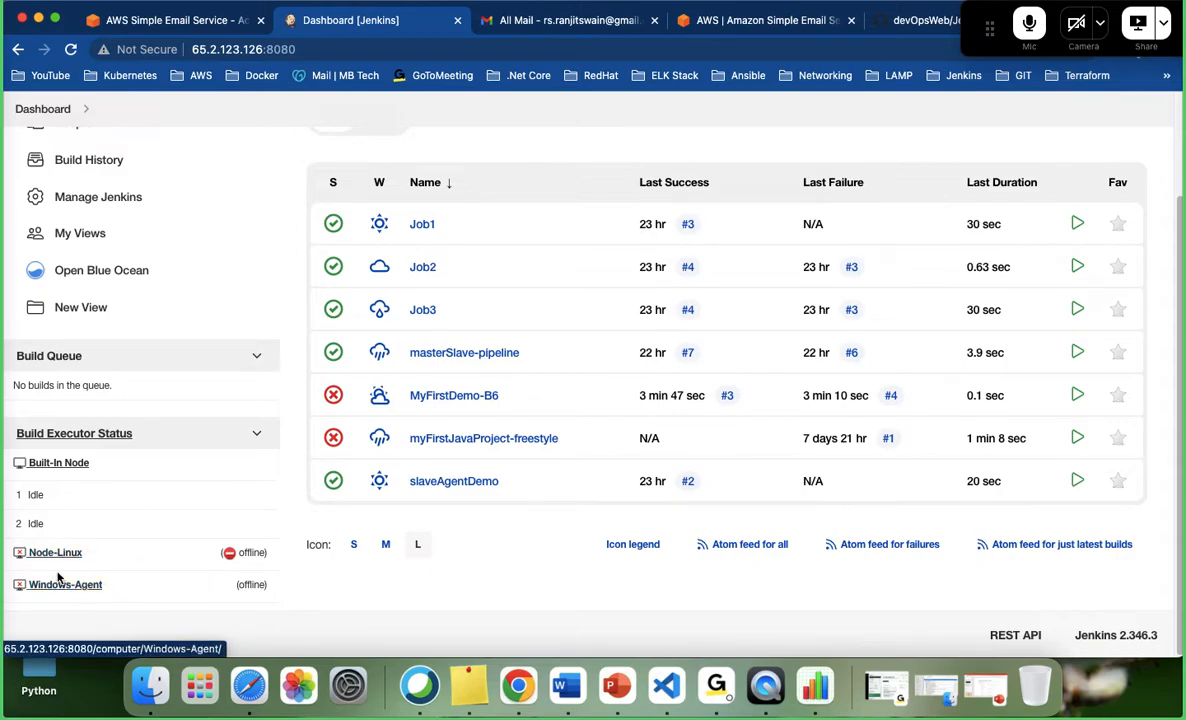
pyautogui.click(471, 352)
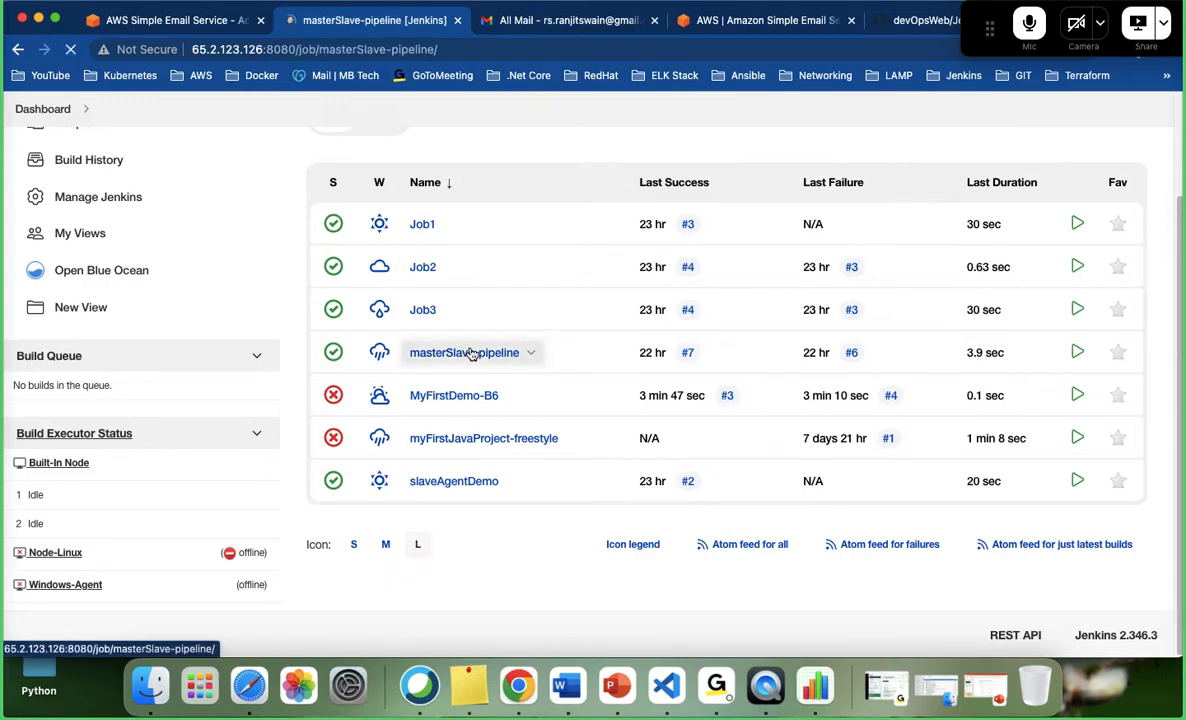
# - Open build #7's console output and note the /var/lib/jenkins/workspace/masterSlave-pipeline workspace path
pyautogui.scroll(-5, 260, 341)
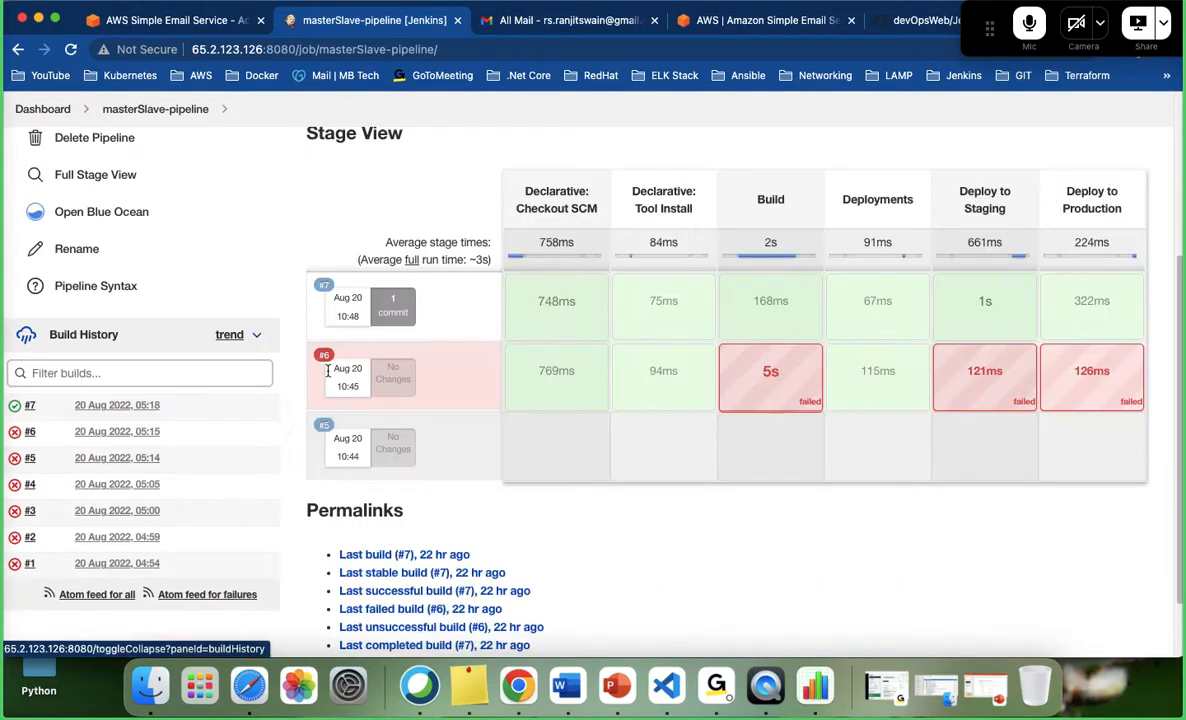
pyautogui.click(15, 408)
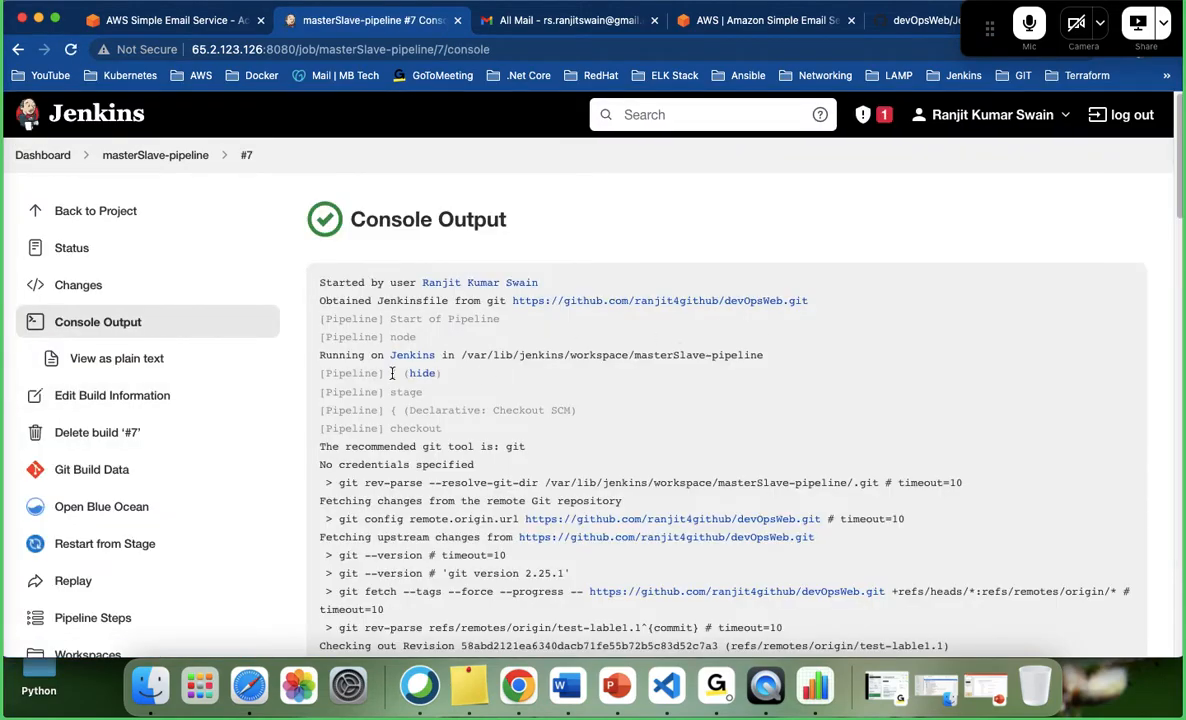
pyautogui.scroll(-3, 398, 360)
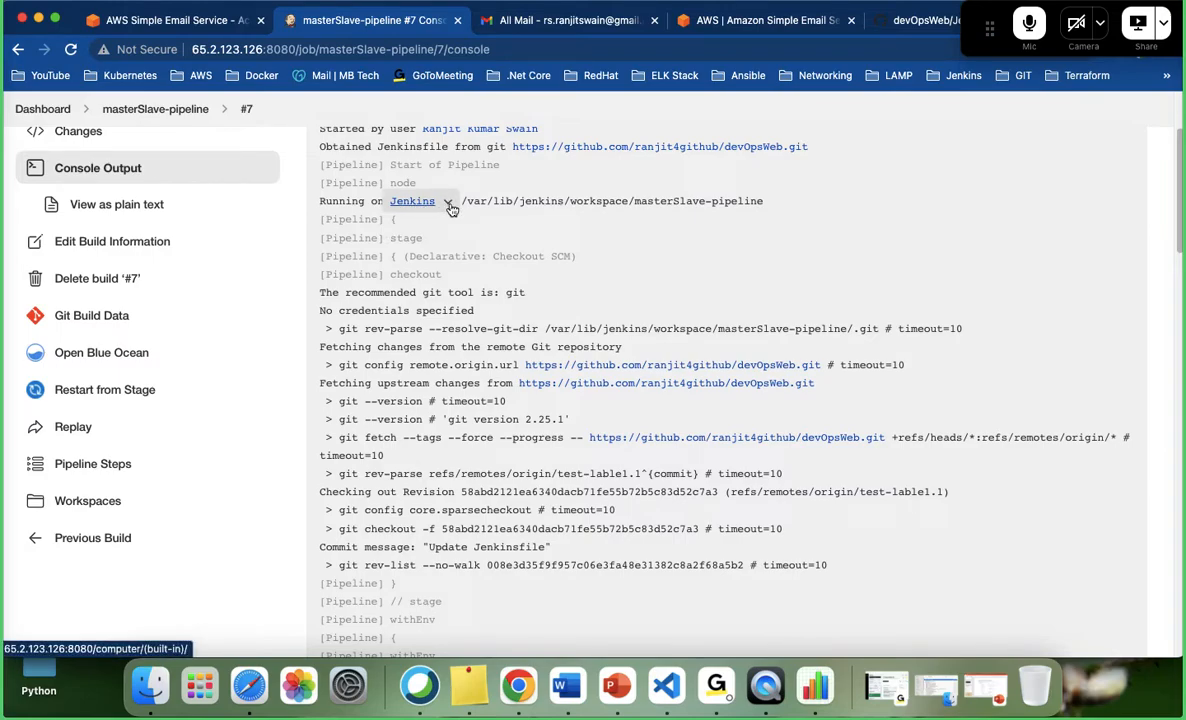
pyautogui.click(448, 203)
pyautogui.moveTo(462, 201); pyautogui.dragTo(830, 206)
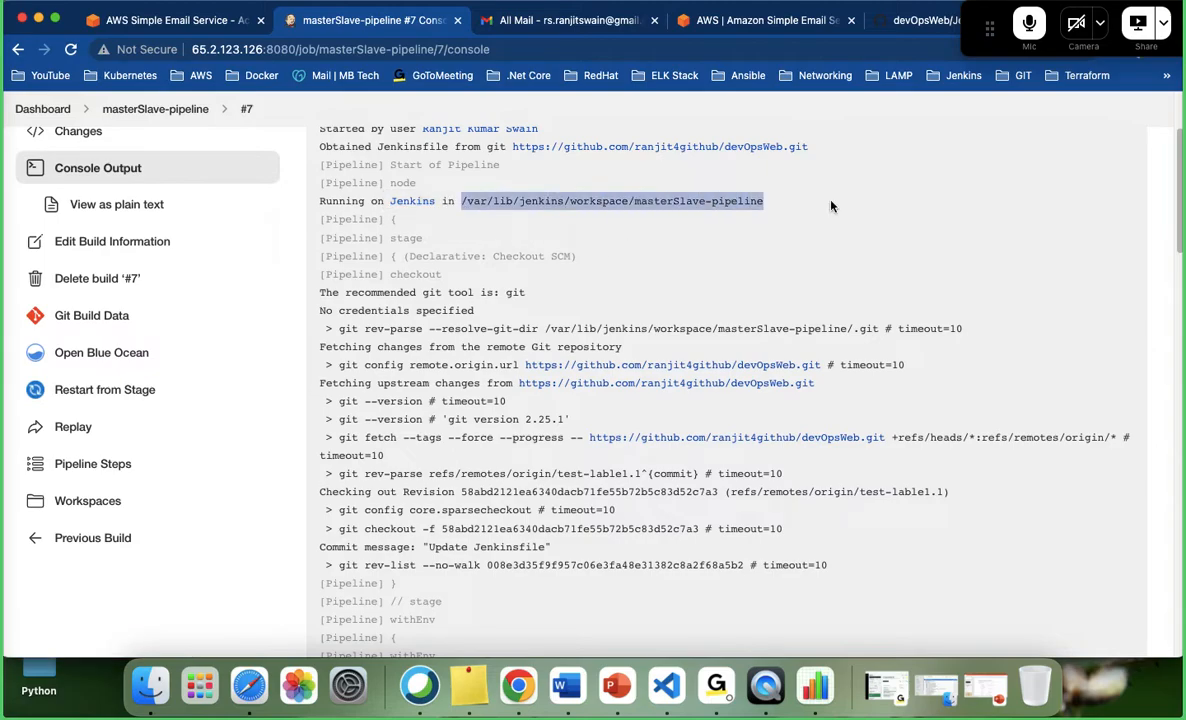
pyautogui.scroll(-10, 551, 260)
pyautogui.scroll(-10, 485, 293)
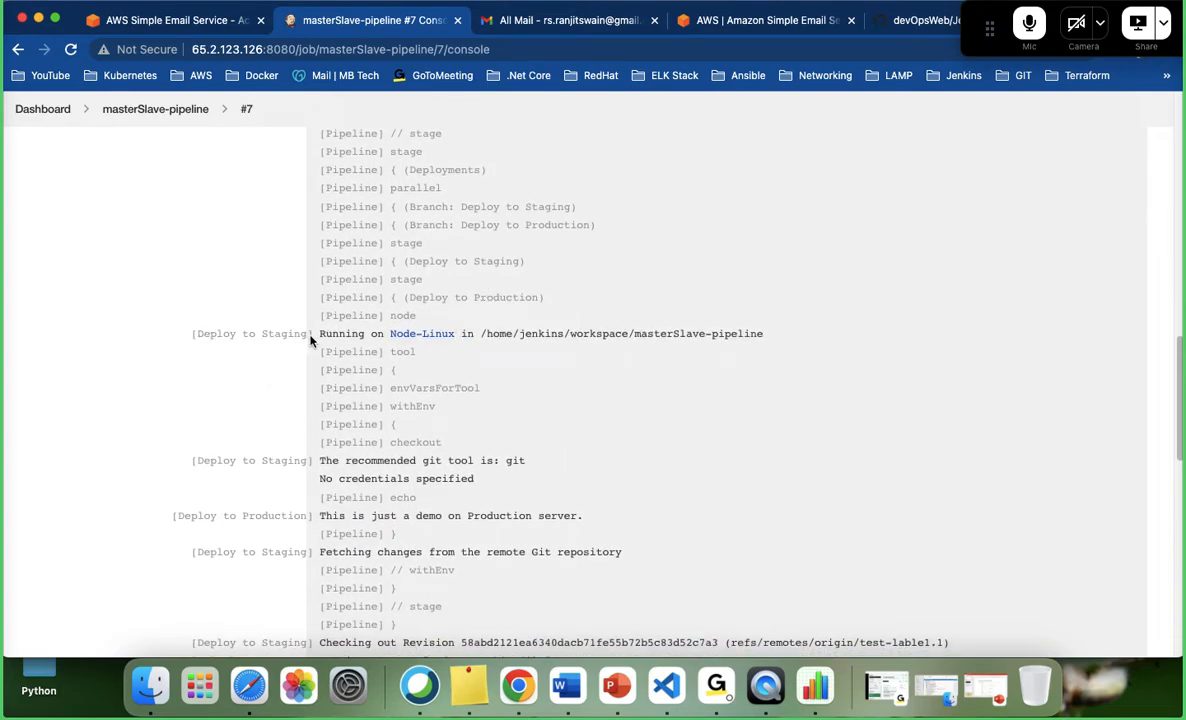
# - Compare the Jenkinsfile's Deploy to Staging 'linuxagent' block (lines 23–26) with build #7's console output
pyautogui.click(868, 24)
pyautogui.click(375, 283)
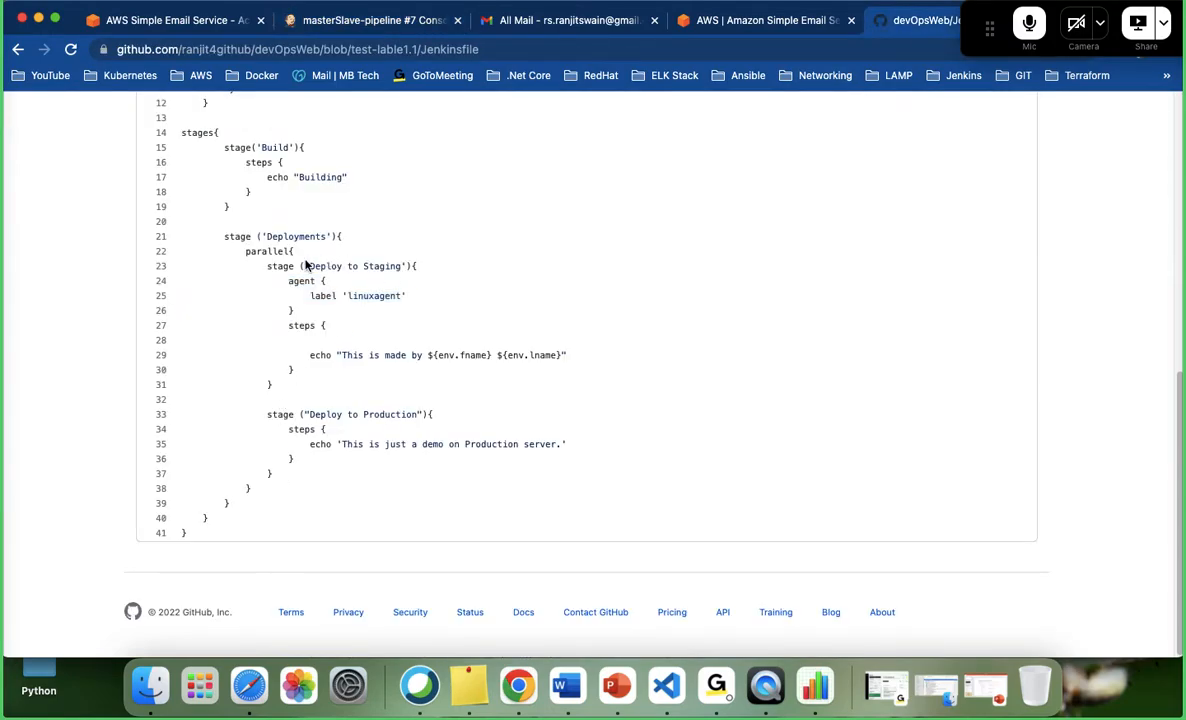
pyautogui.moveTo(305, 266); pyautogui.dragTo(283, 296)
pyautogui.click(340, 20)
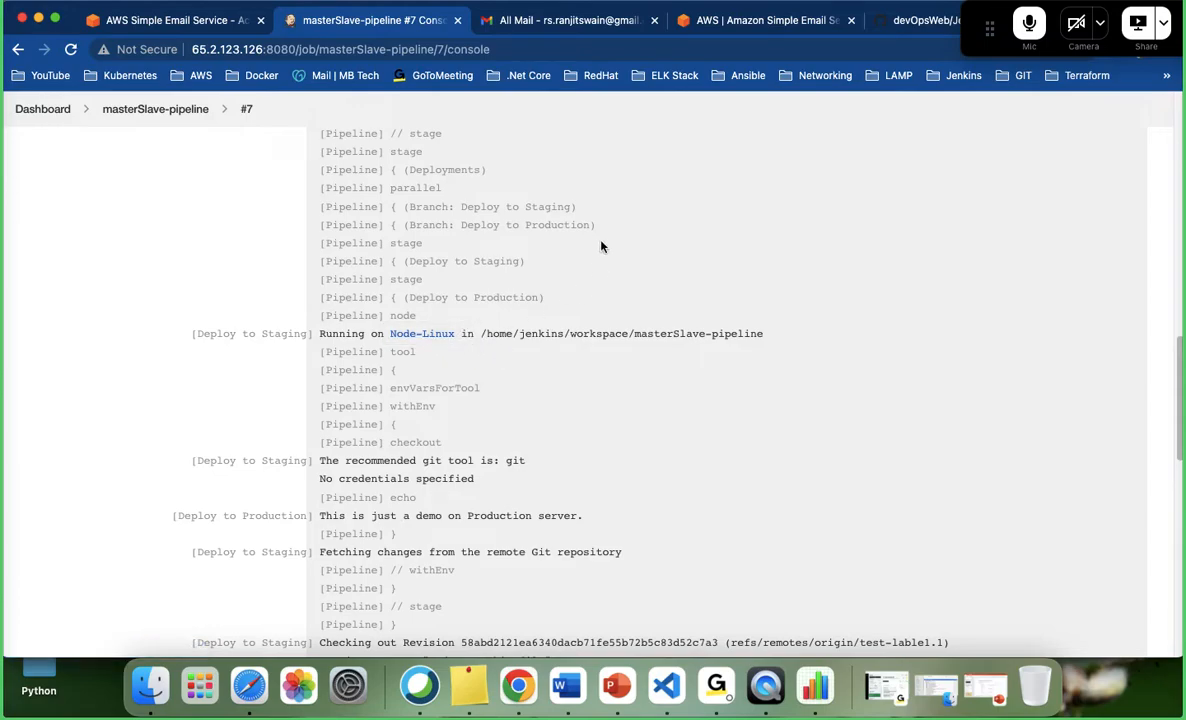
pyautogui.click(868, 20)
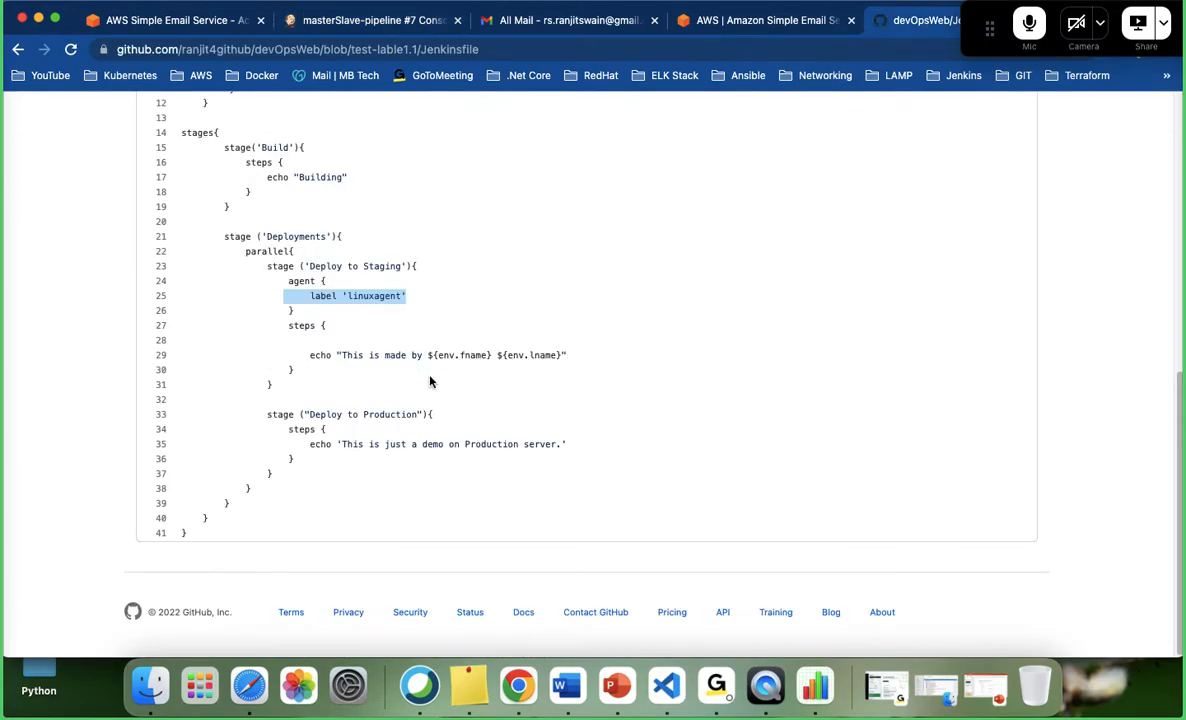
pyautogui.click(358, 313)
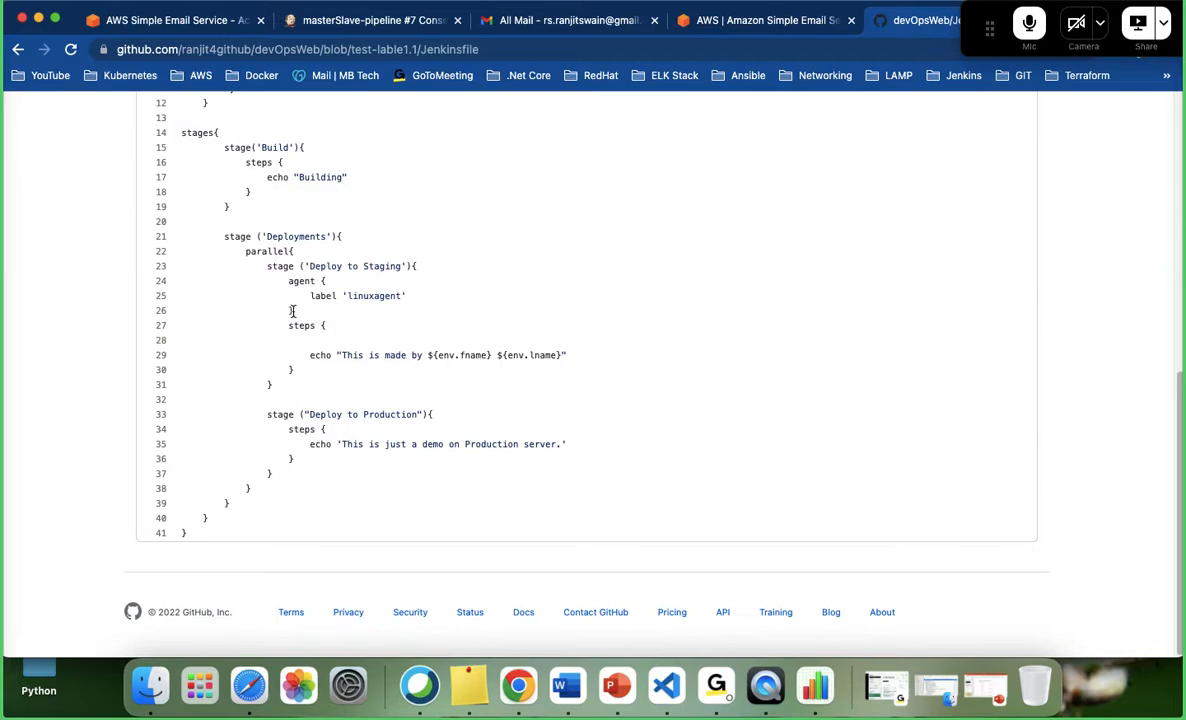
pyautogui.moveTo(294, 312); pyautogui.dragTo(179, 287)
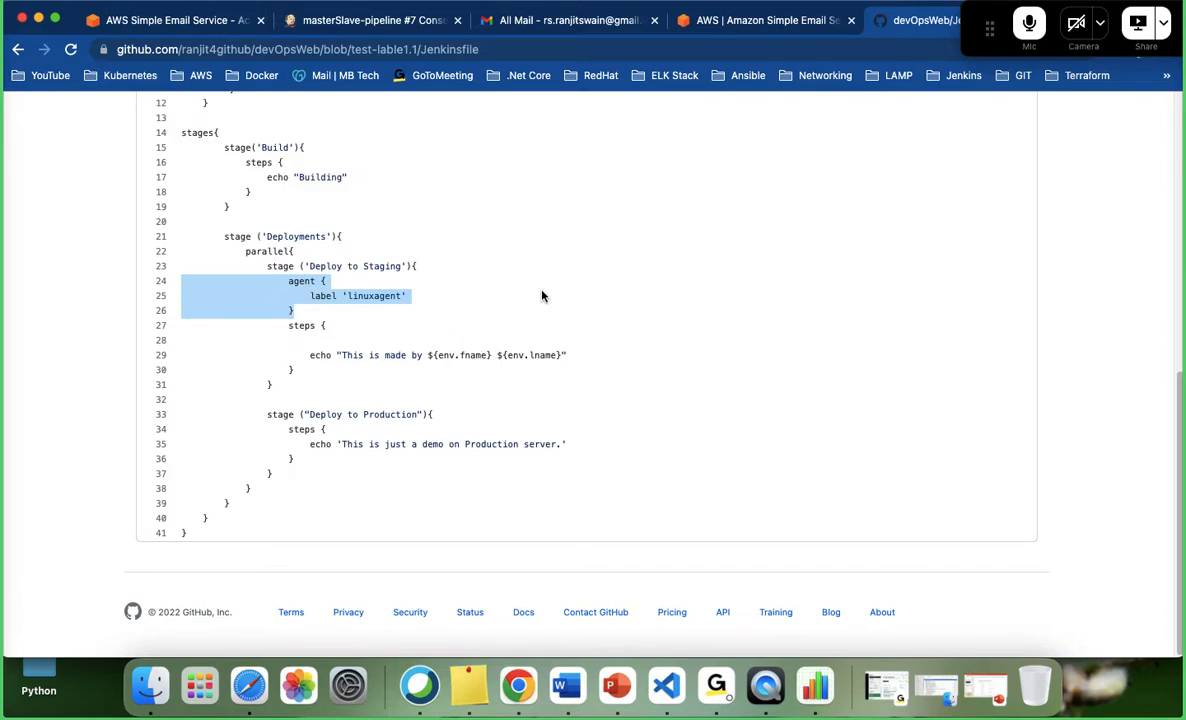
pyautogui.scroll(5, 437, 325)
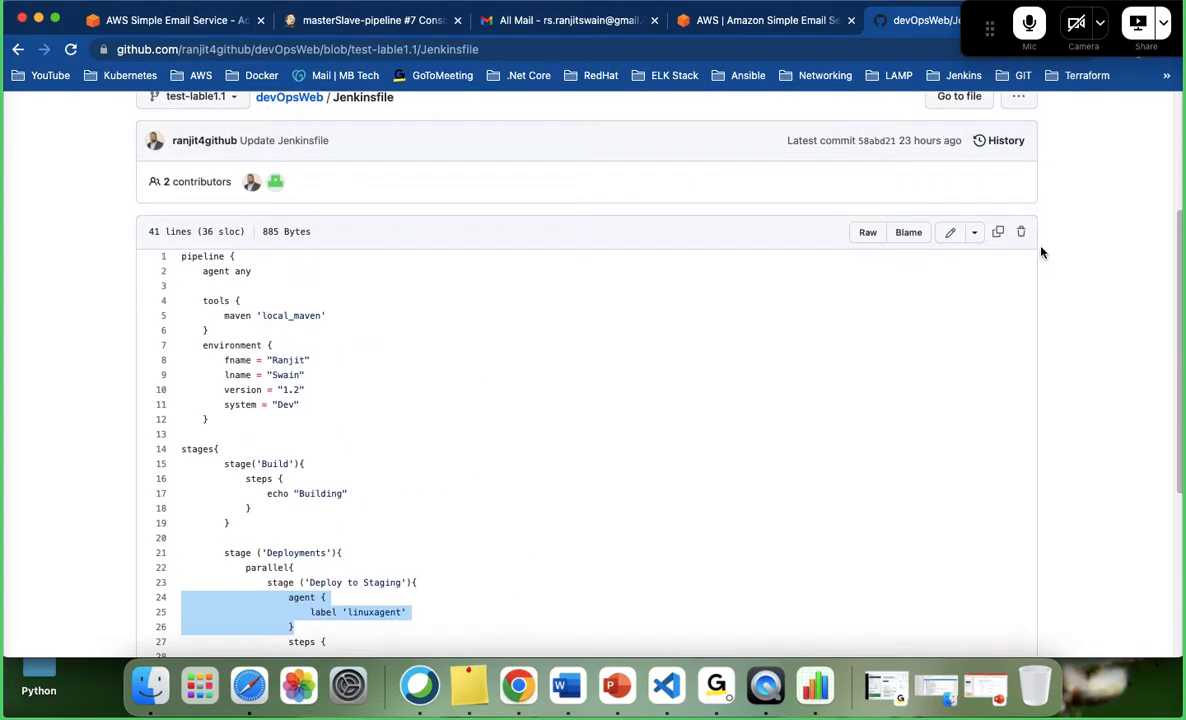
# - Open the Jenkinsfile in GitHub's editor, add // to the agent lines and */ after the block
pyautogui.click(951, 233)
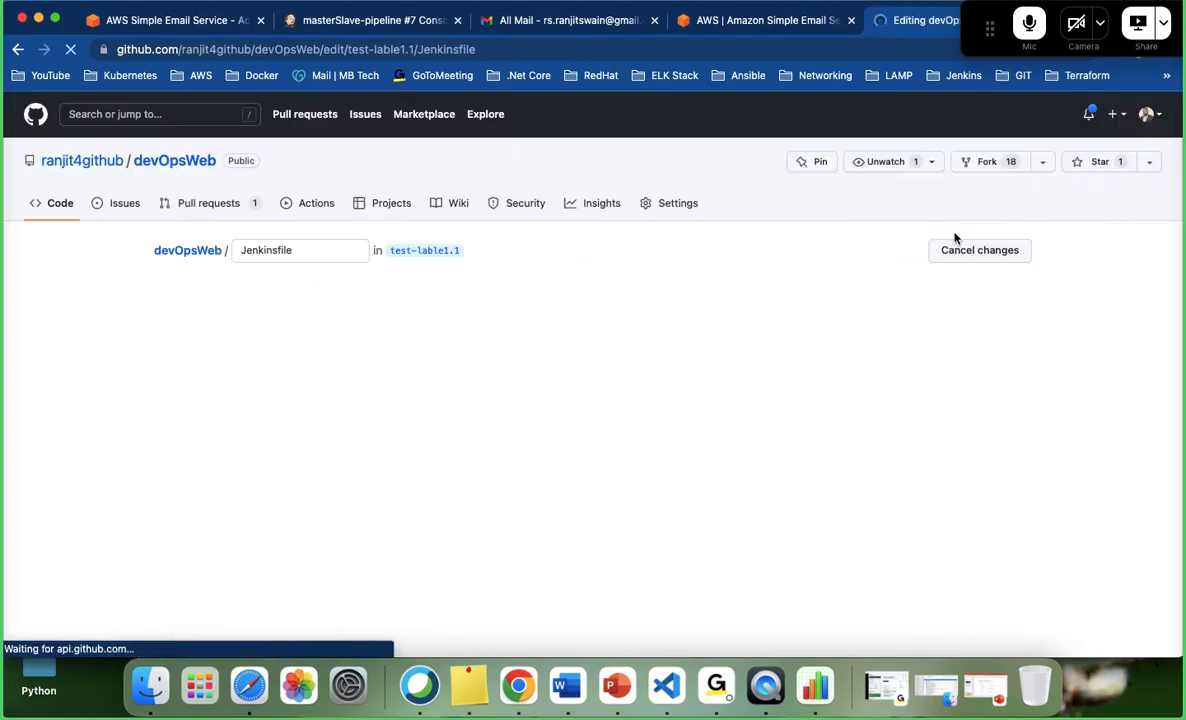
pyautogui.scroll(-10, 86, 390)
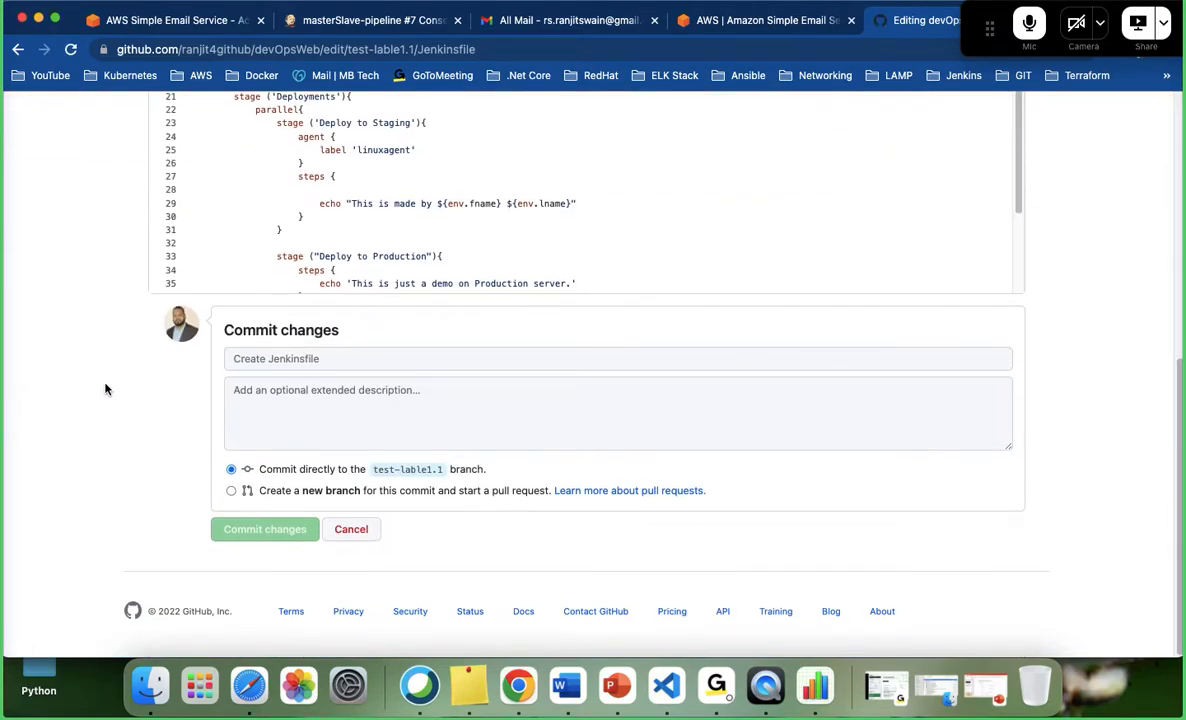
pyautogui.scroll(3, 100, 390)
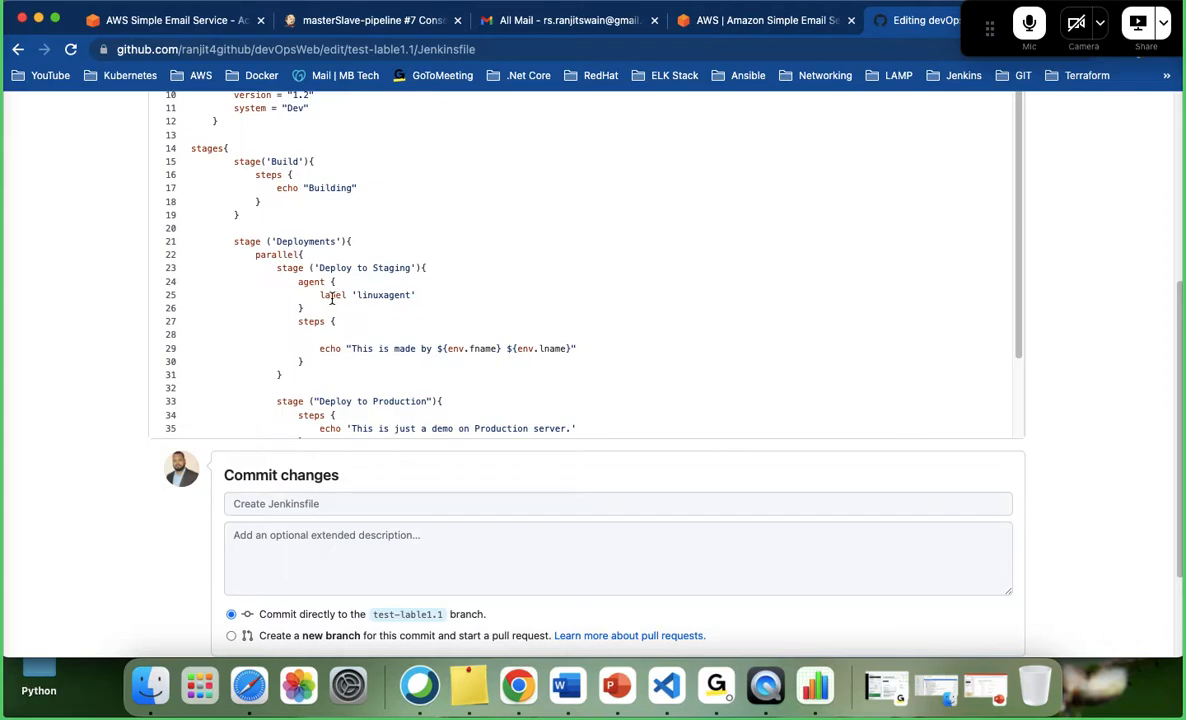
pyautogui.moveTo(304, 308); pyautogui.dragTo(122, 289)
pyautogui.click(373, 283)
pyautogui.write('//')
pyautogui.press('Down')
pyautogui.write('//')
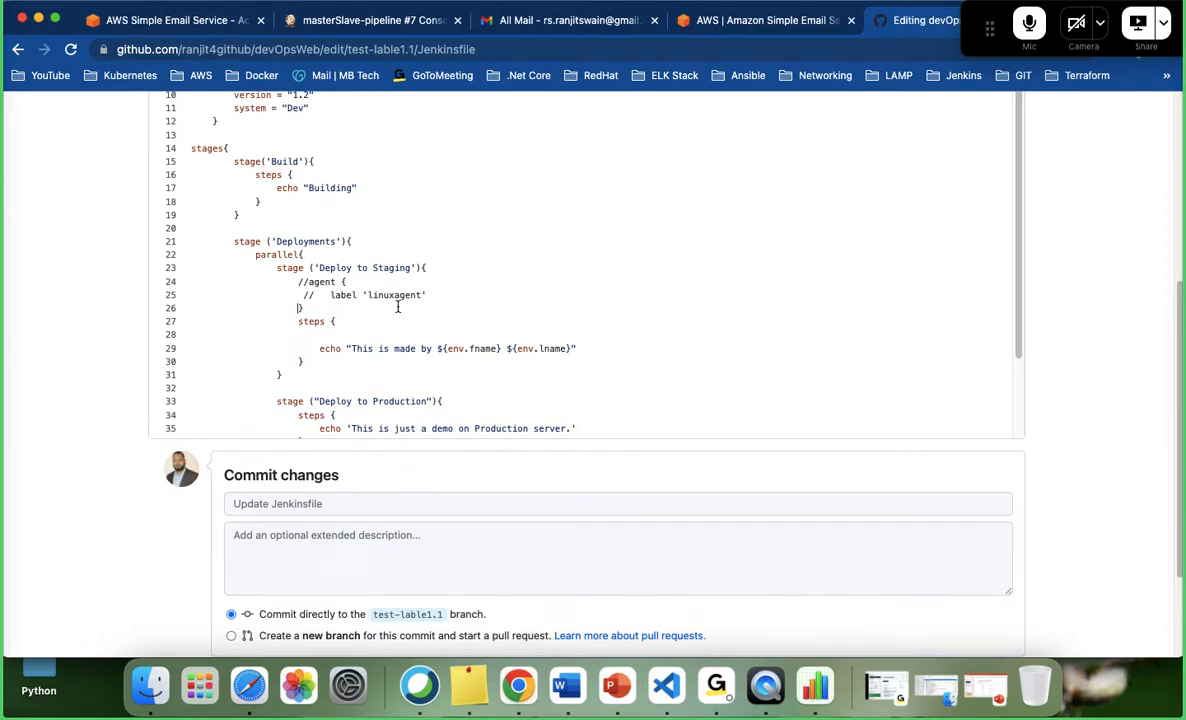
pyautogui.click(356, 310)
pyautogui.write('*/')
# - Replace the // markers with an opening /* so lines 24–26 form one block comment
pyautogui.click(316, 297)
pyautogui.press('BackSpace')
pyautogui.press('BackSpace')
pyautogui.press('BackSpace')
pyautogui.click(338, 281)
pyautogui.press('BackSpace')
pyautogui.press('BackSpace')
pyautogui.write('/*')
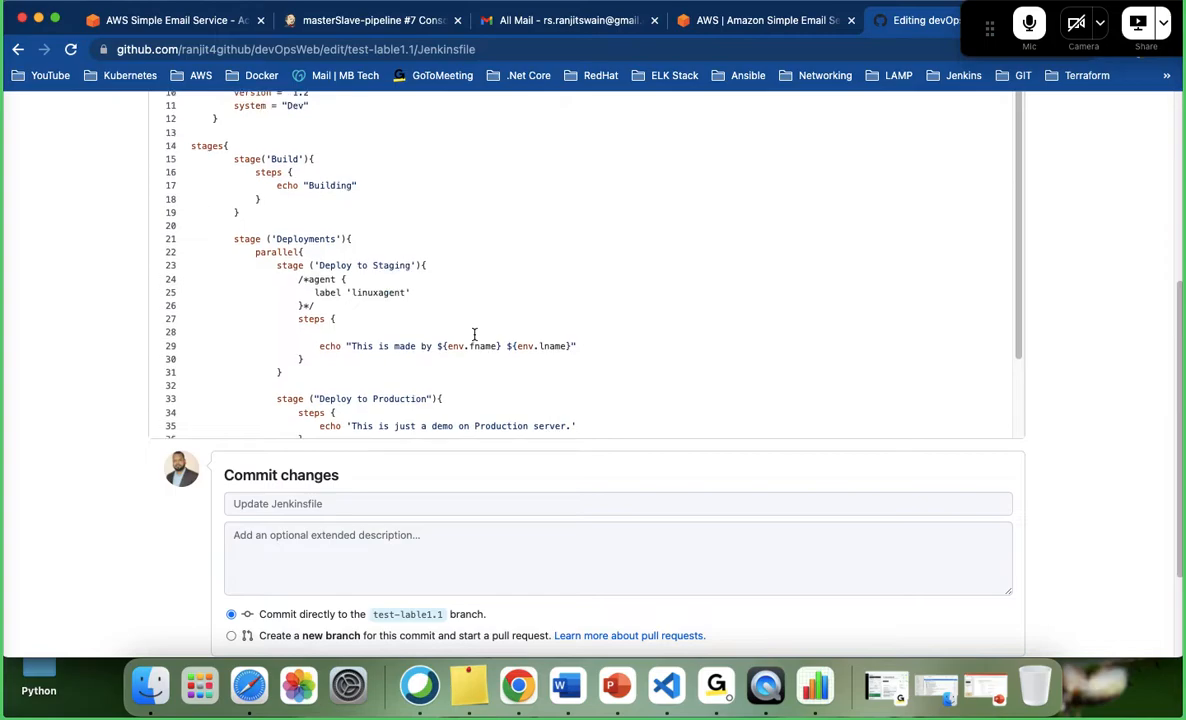
pyautogui.scroll(-1, 476, 336)
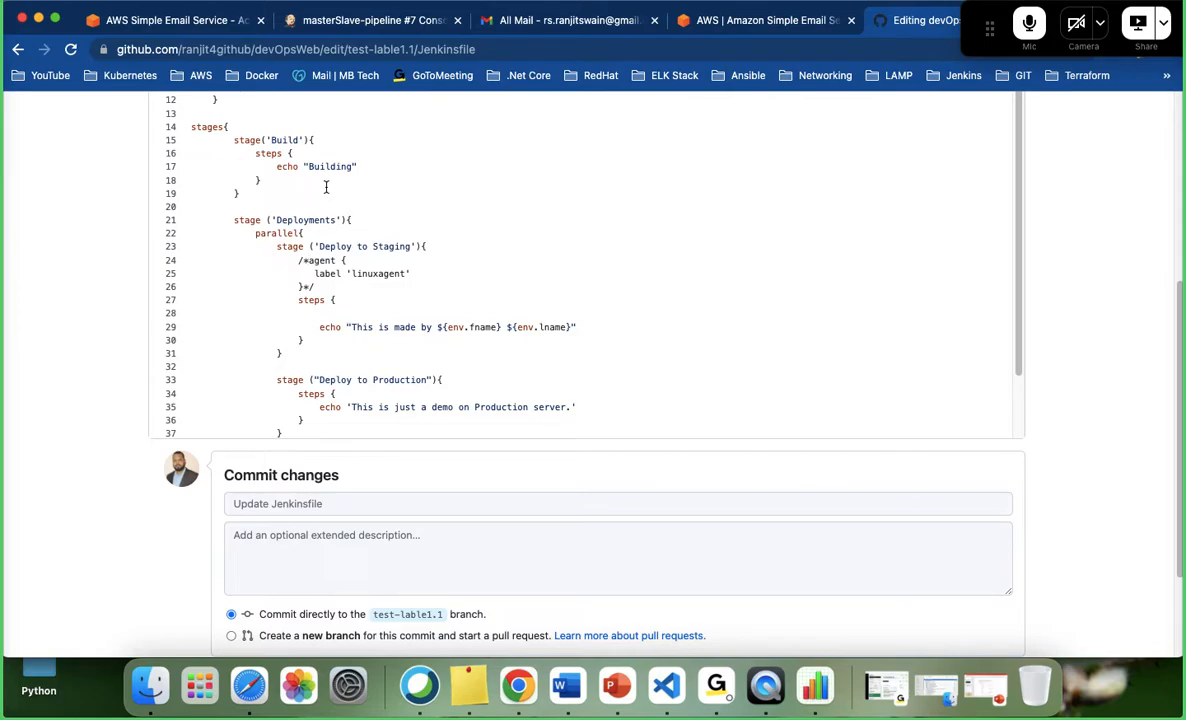
pyautogui.scroll(1, 326, 190)
pyautogui.scroll(-3, 310, 320)
pyautogui.scroll(2, 323, 328)
pyautogui.scroll(3, 281, 278)
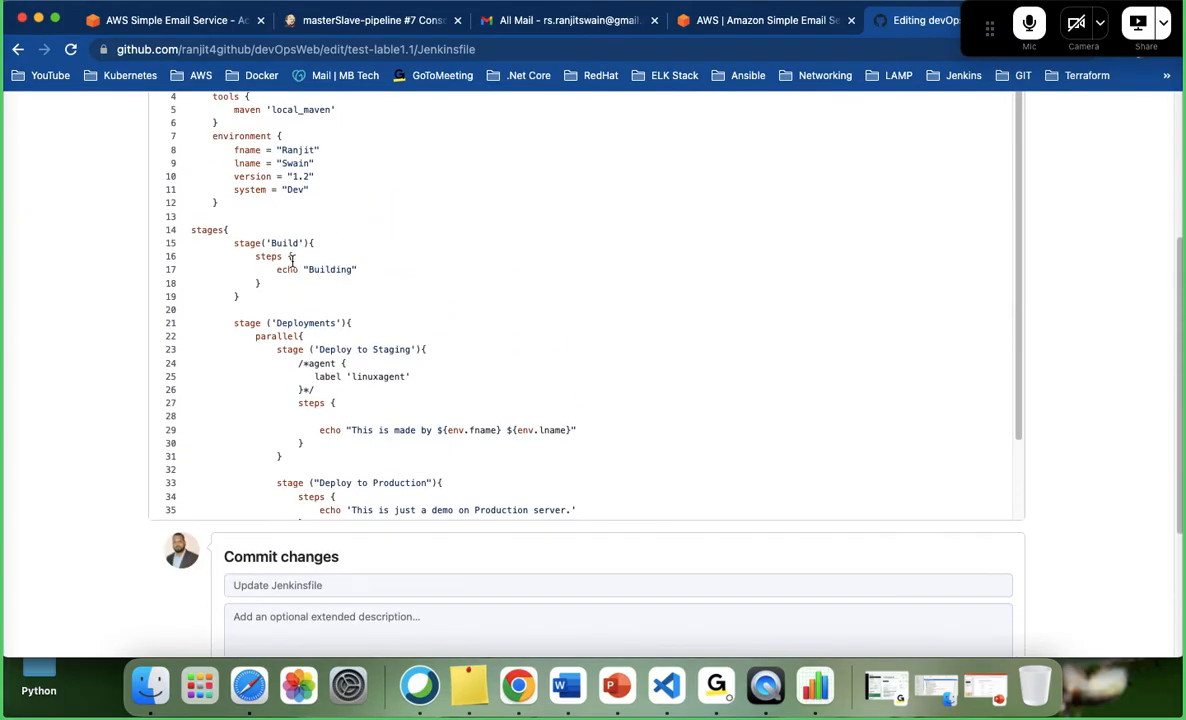
# - After the Build stage's closing brace, add a post { } block holding an empty success { } block
pyautogui.click(251, 297)
pyautogui.press('Return')
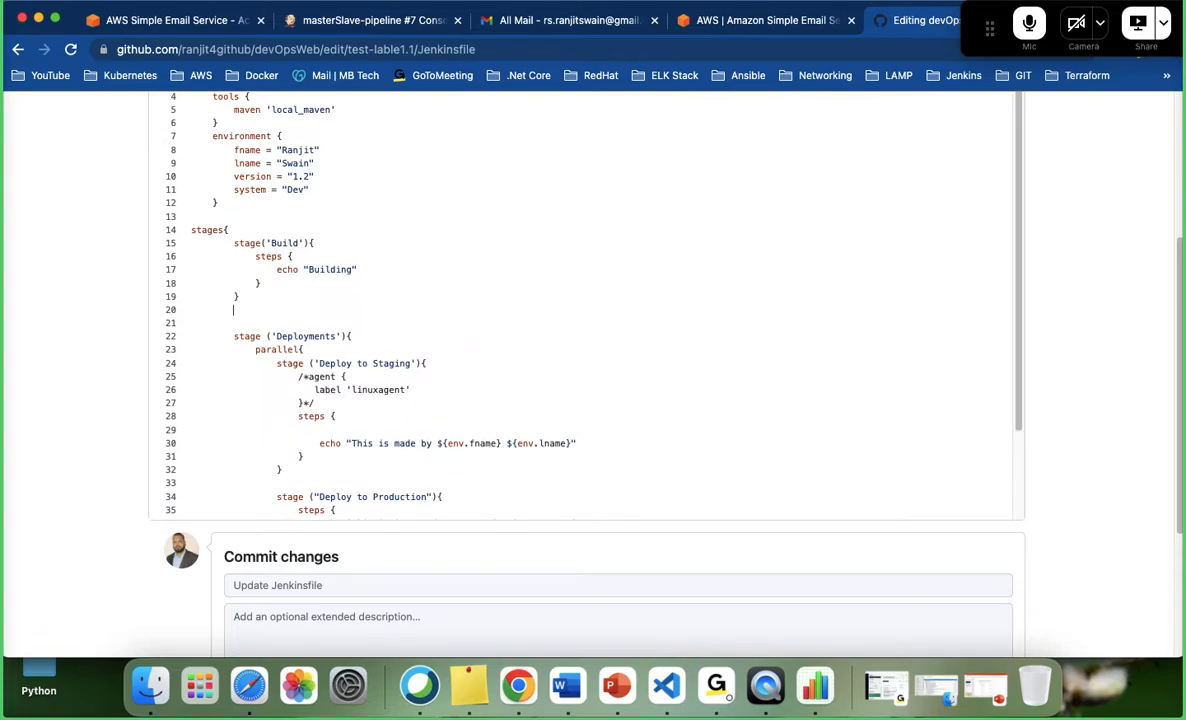
pyautogui.write('post{')
pyautogui.press('Return')
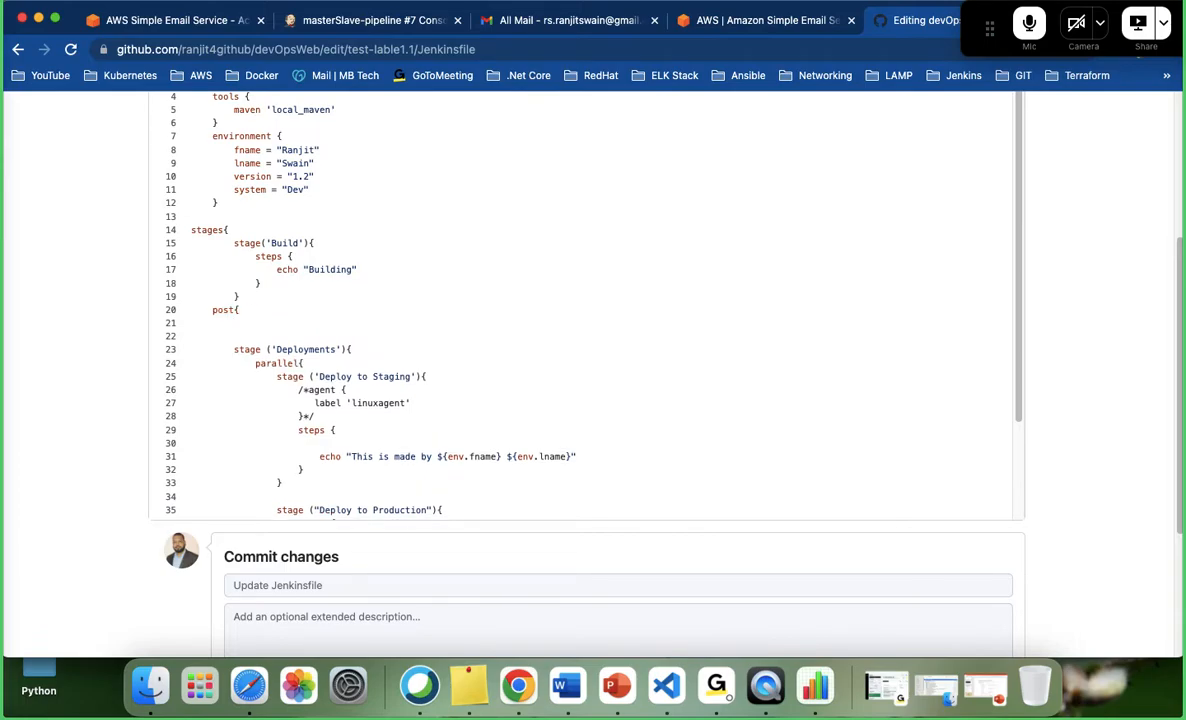
pyautogui.press('Return')
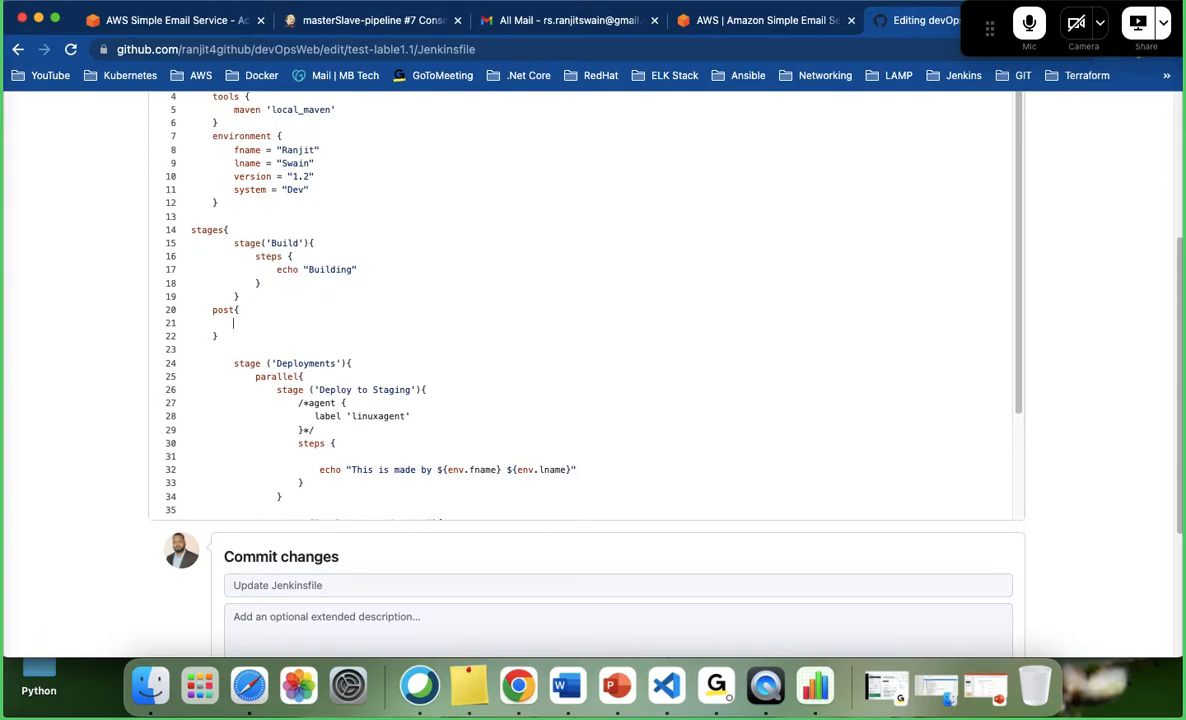
pyautogui.write('success{')
pyautogui.press('Return')
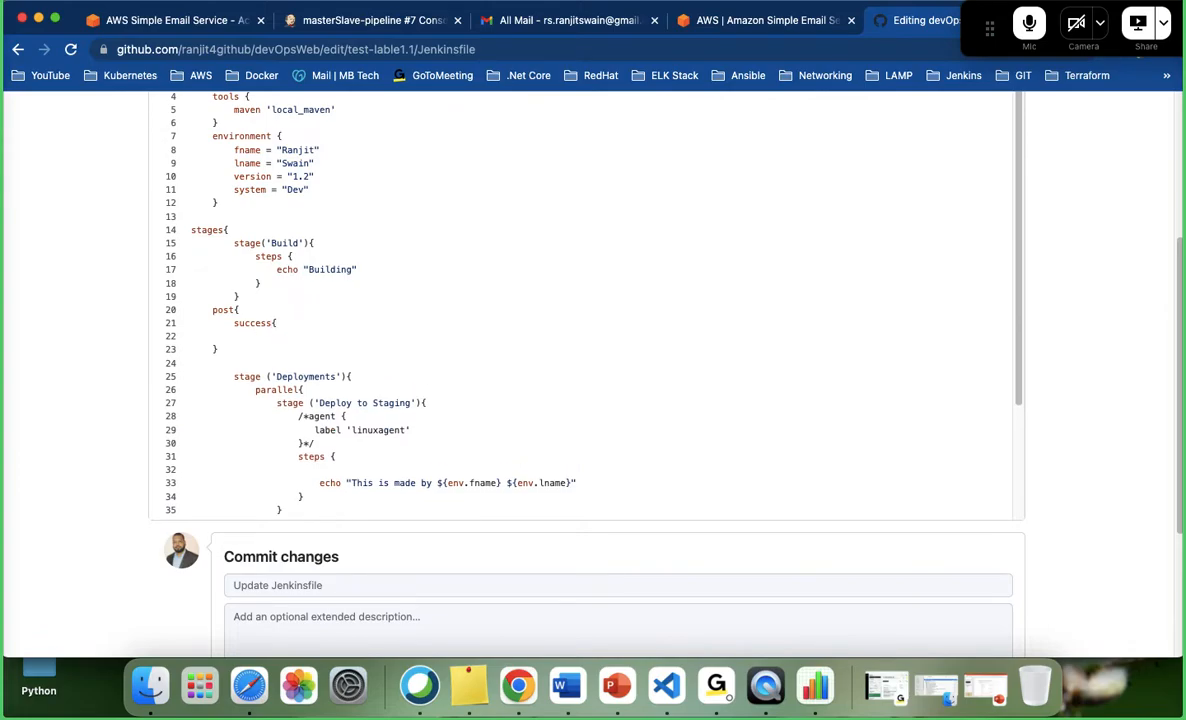
pyautogui.write('}')
pyautogui.press('Return')
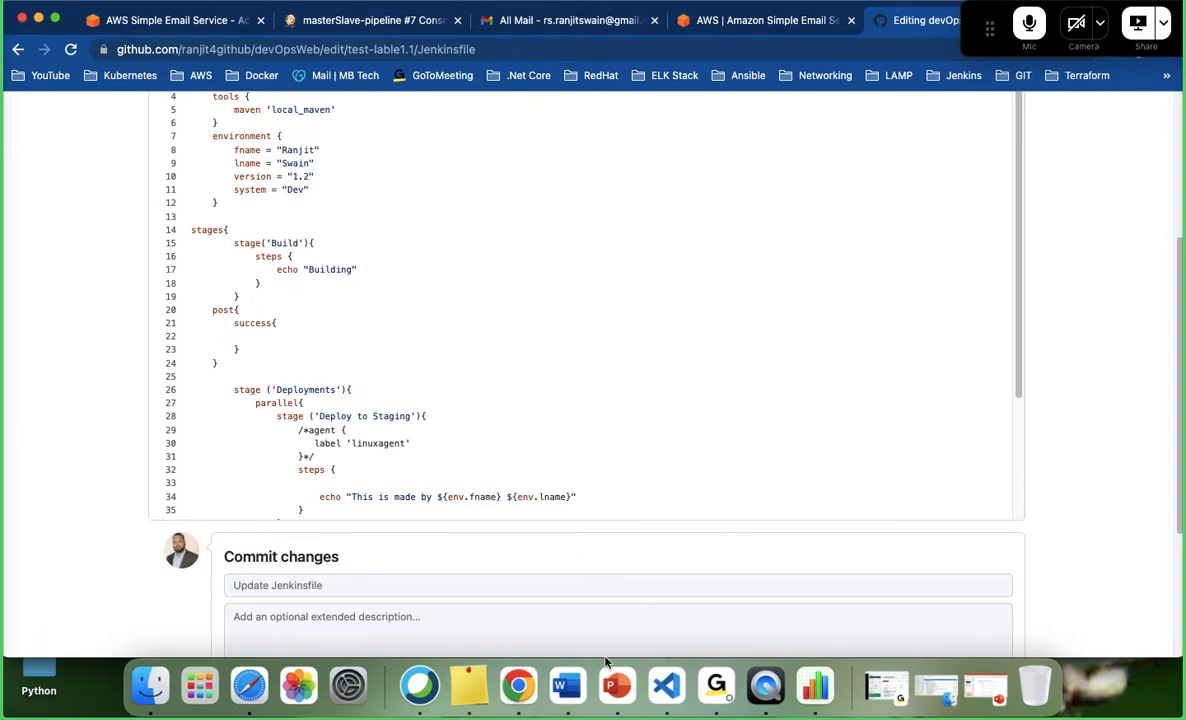
pyautogui.click(666, 686)
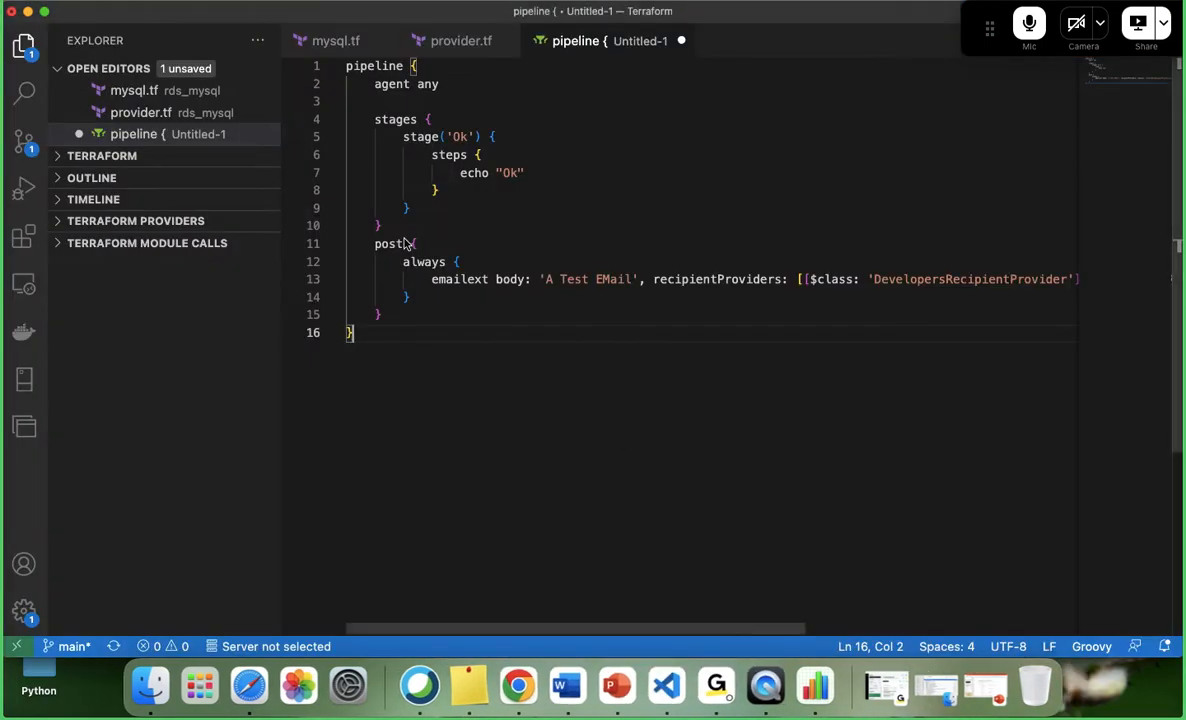
pyautogui.press('super+Tab')
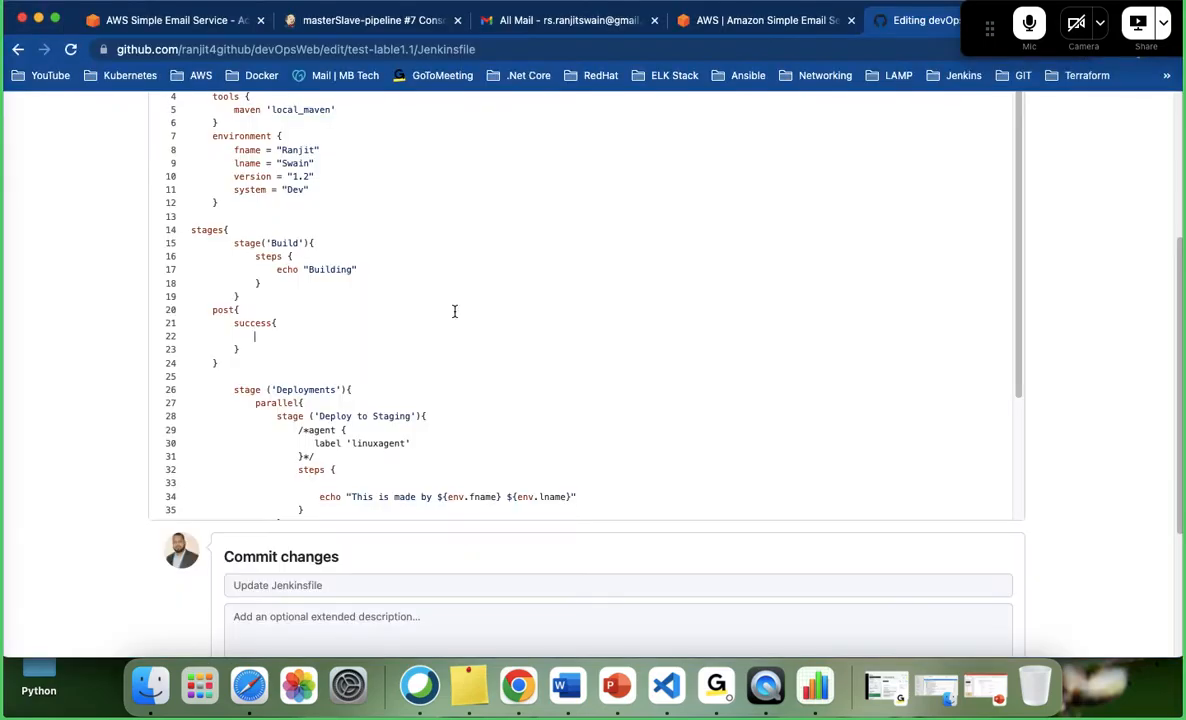
pyautogui.press('super+Tab')
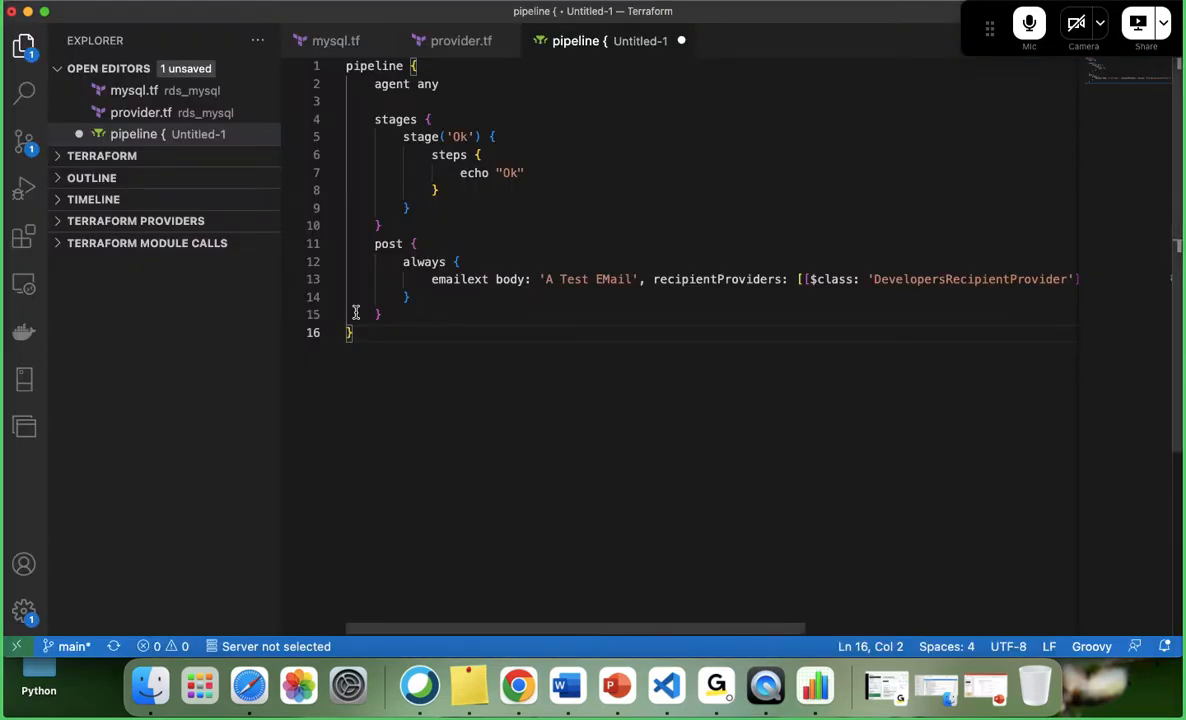
pyautogui.doubleClick(427, 263)
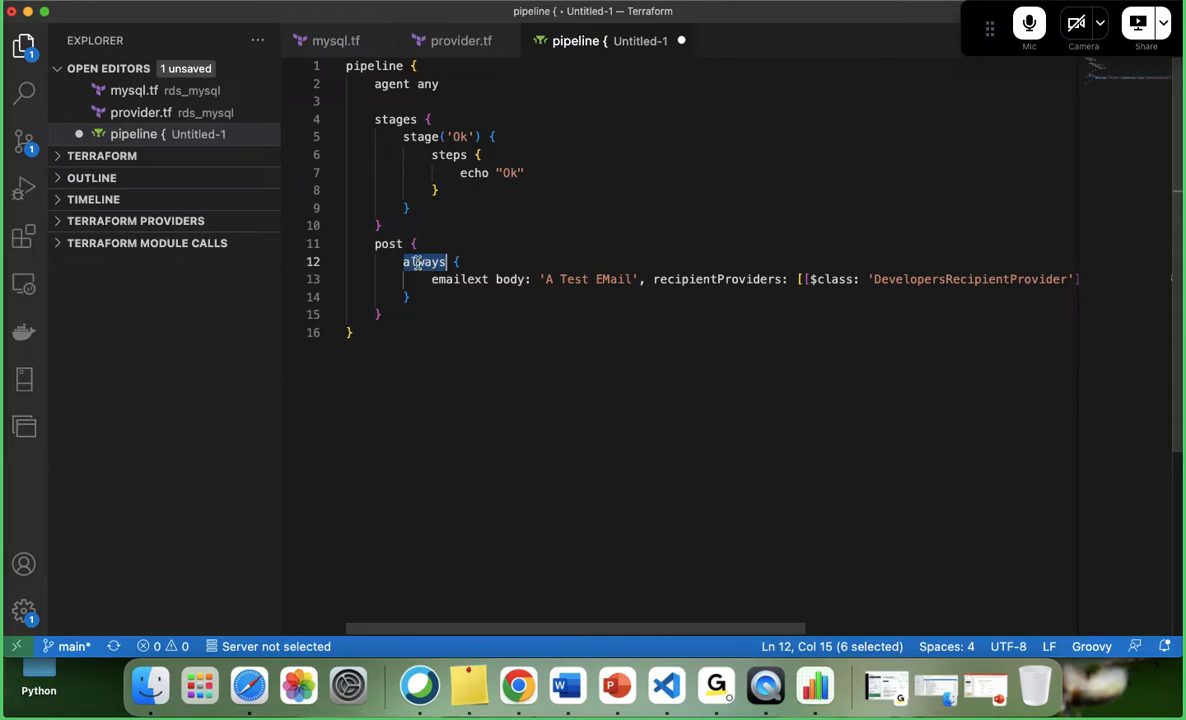
pyautogui.click(417, 263)
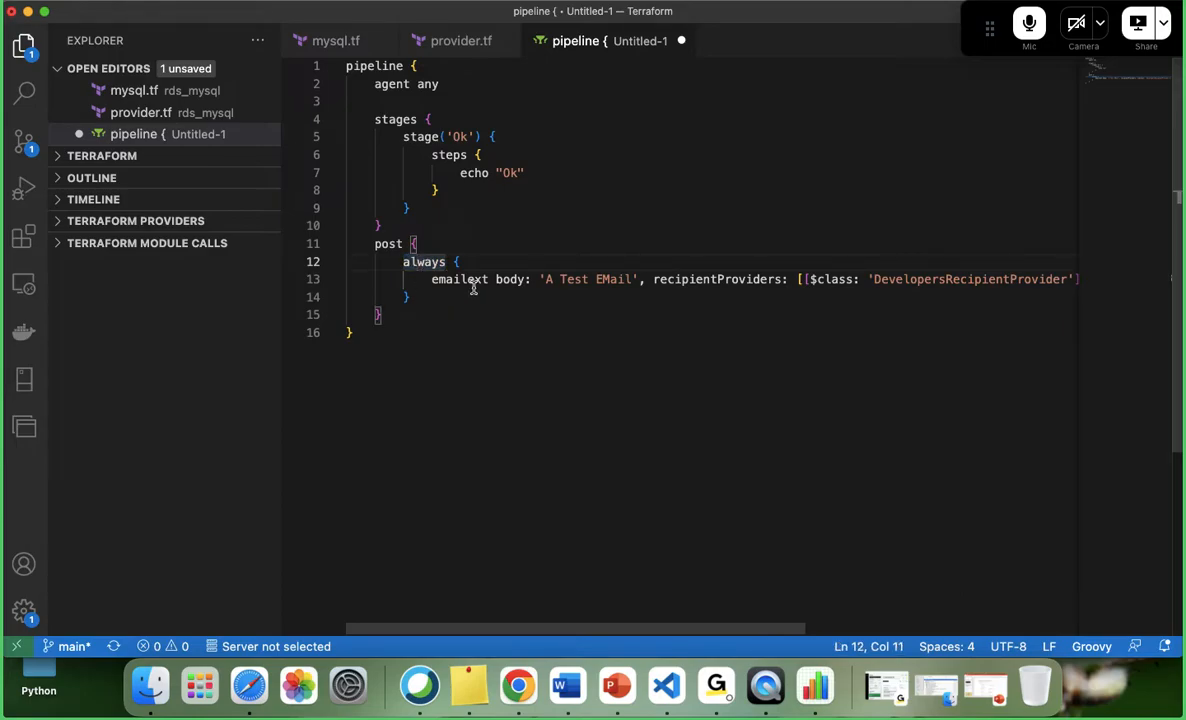
pyautogui.press('super+Tab')
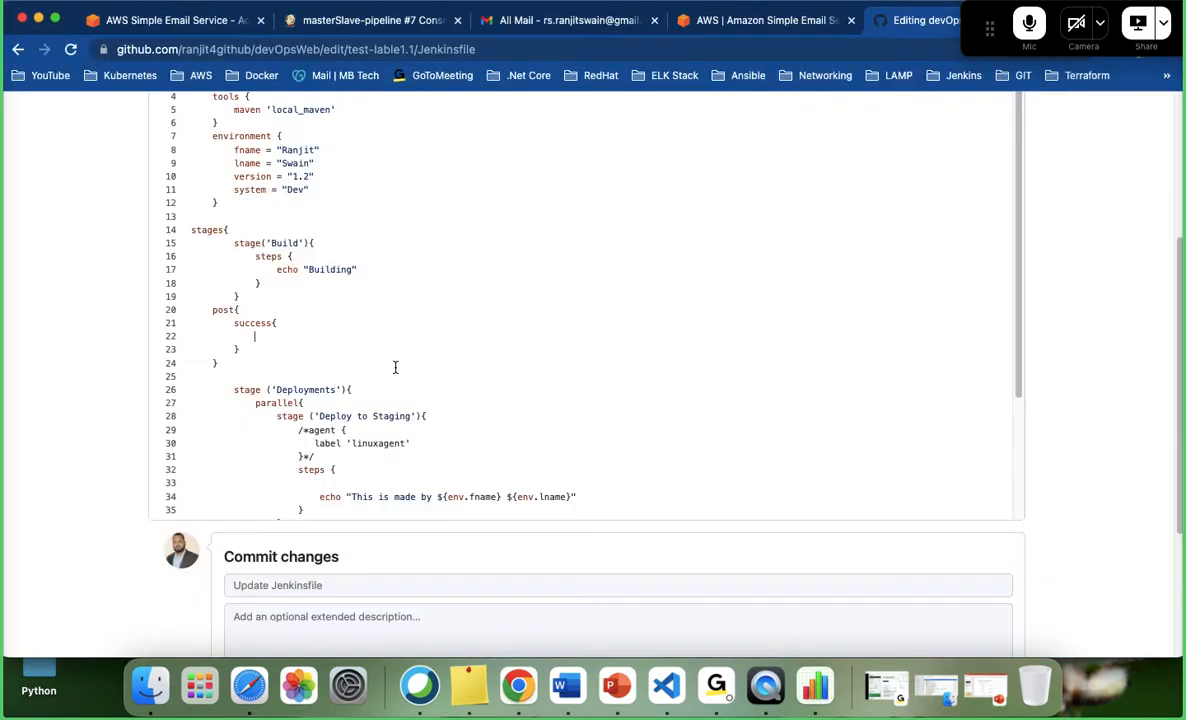
# - Add a trial failure{ section after the success block, then delete it again
pyautogui.doubleClick(257, 324)
pyautogui.click(245, 349)
pyautogui.press('Return')
pyautogui.write('failu')
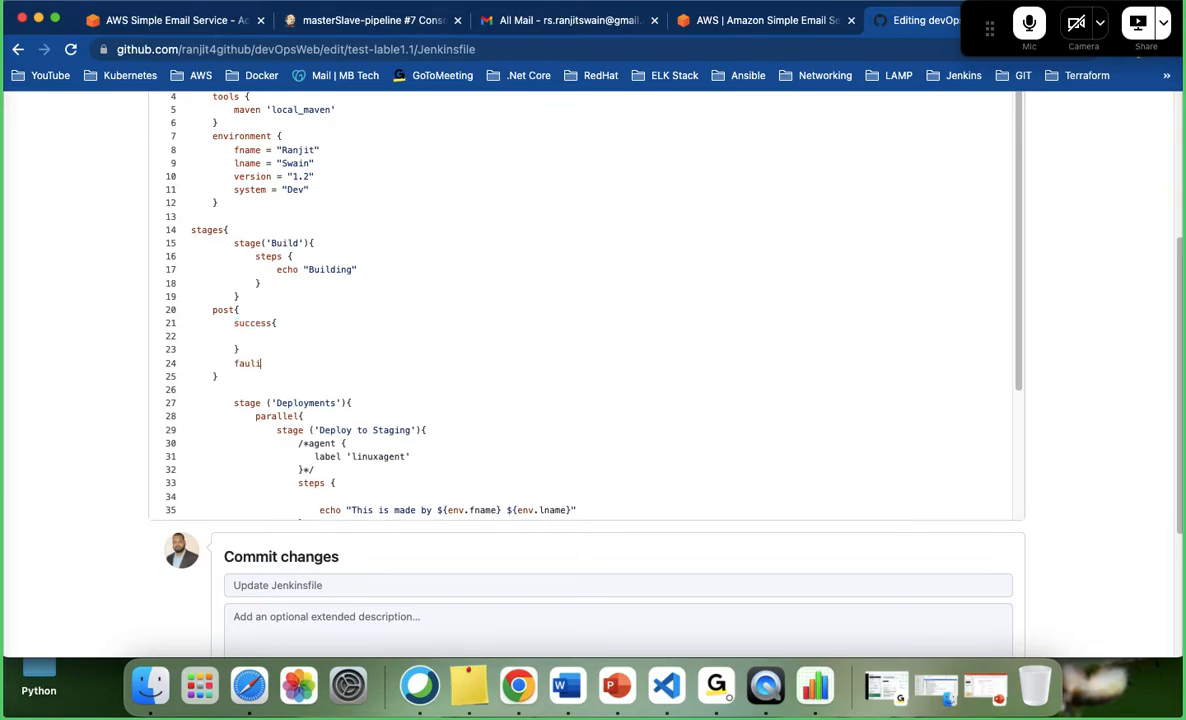
pyautogui.press('BackSpace')
pyautogui.press('BackSpace')
pyautogui.press('BackSpace')
pyautogui.write('ilure{')
pyautogui.press('Return')
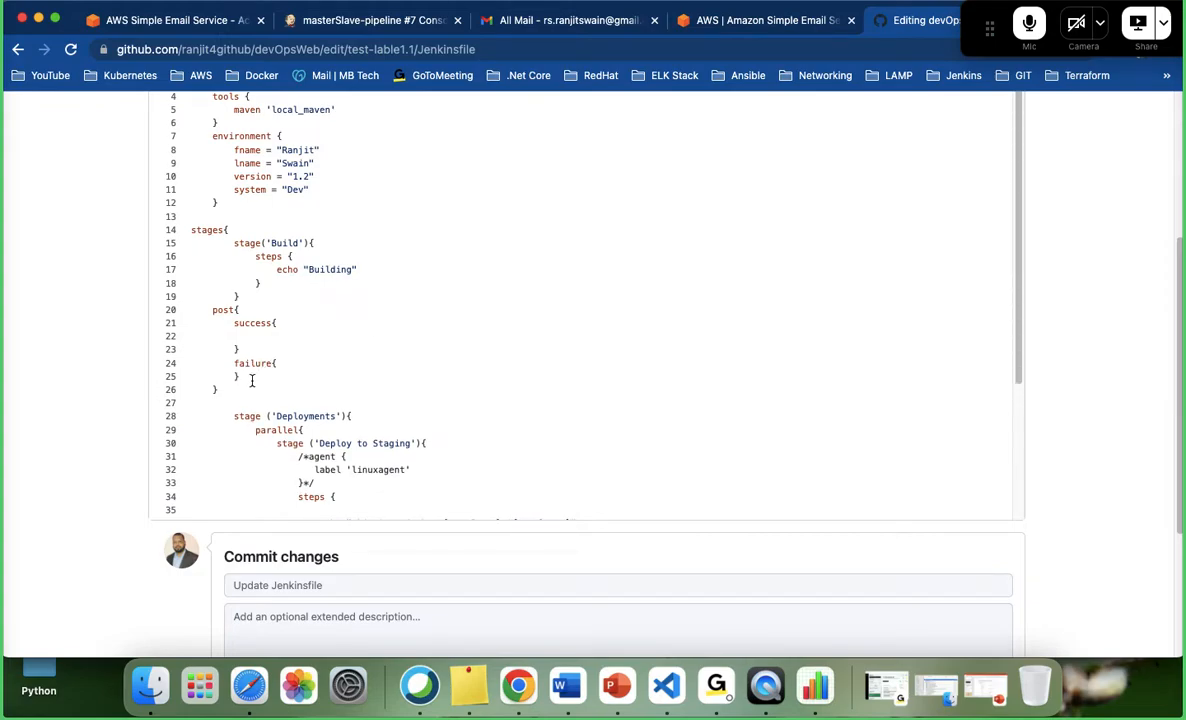
pyautogui.moveTo(286, 374); pyautogui.dragTo(150, 369)
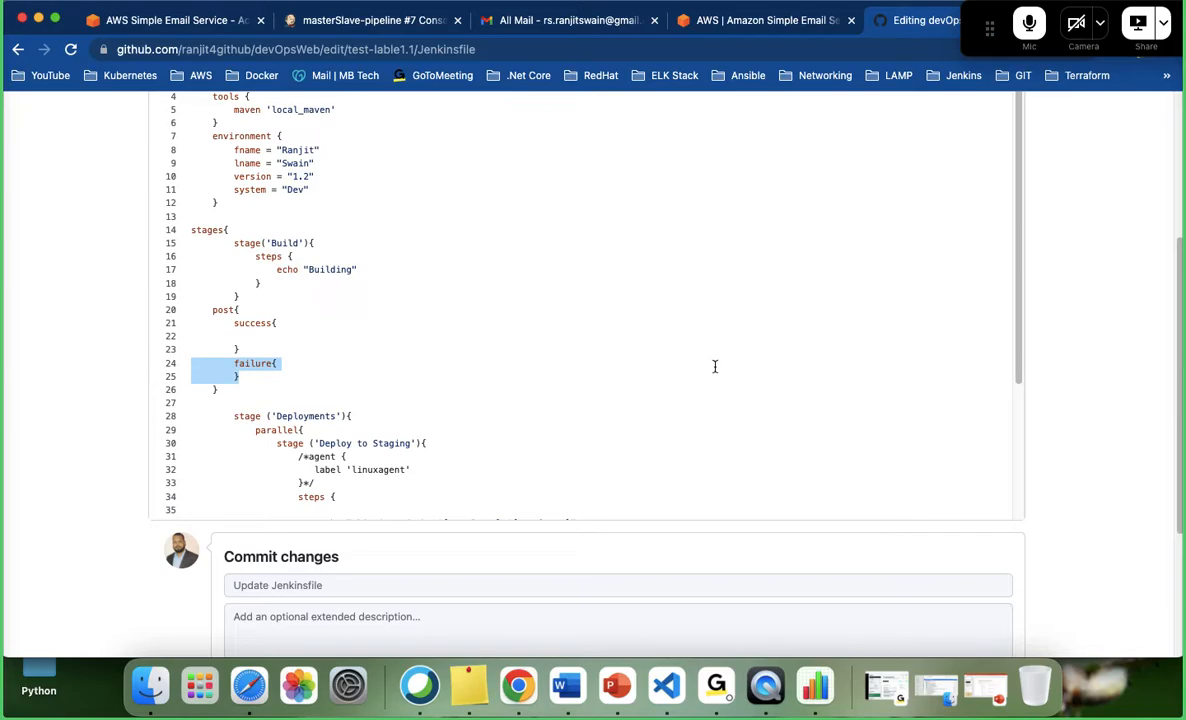
pyautogui.press('BackSpace')
pyautogui.press('BackSpace')
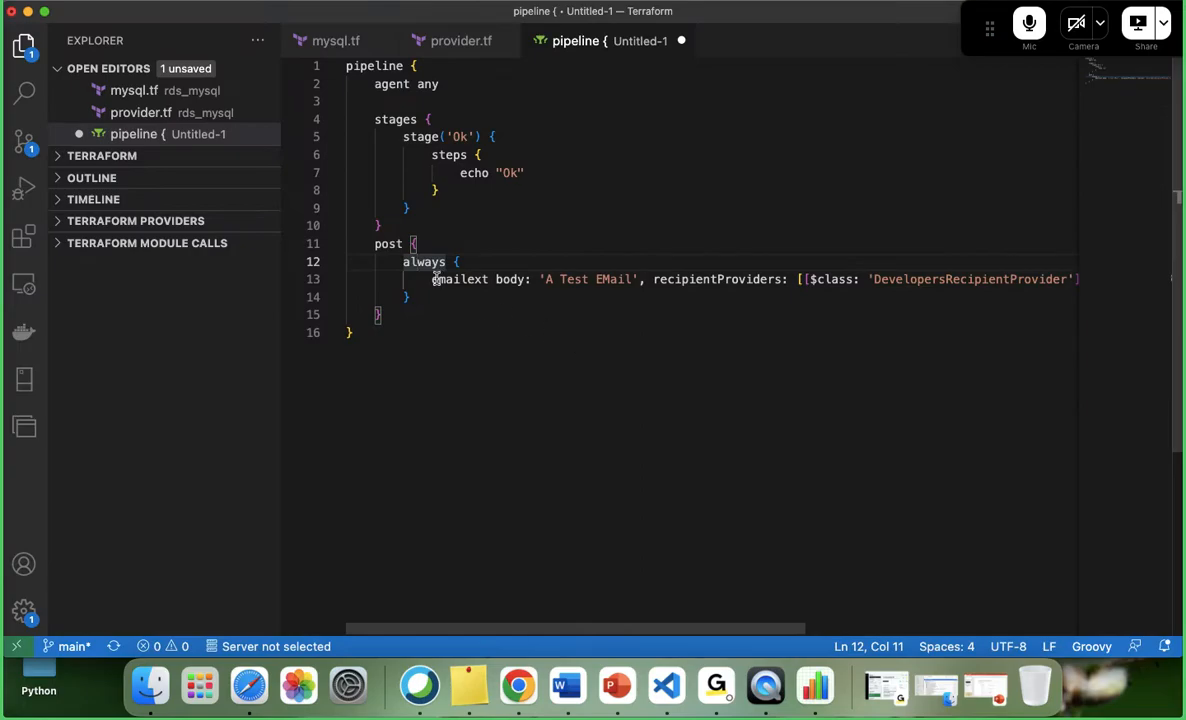
# - Paste the emailext step with body 'A Test EMail' inside the success block
pyautogui.moveTo(431, 279); pyautogui.dragTo(1075, 280)
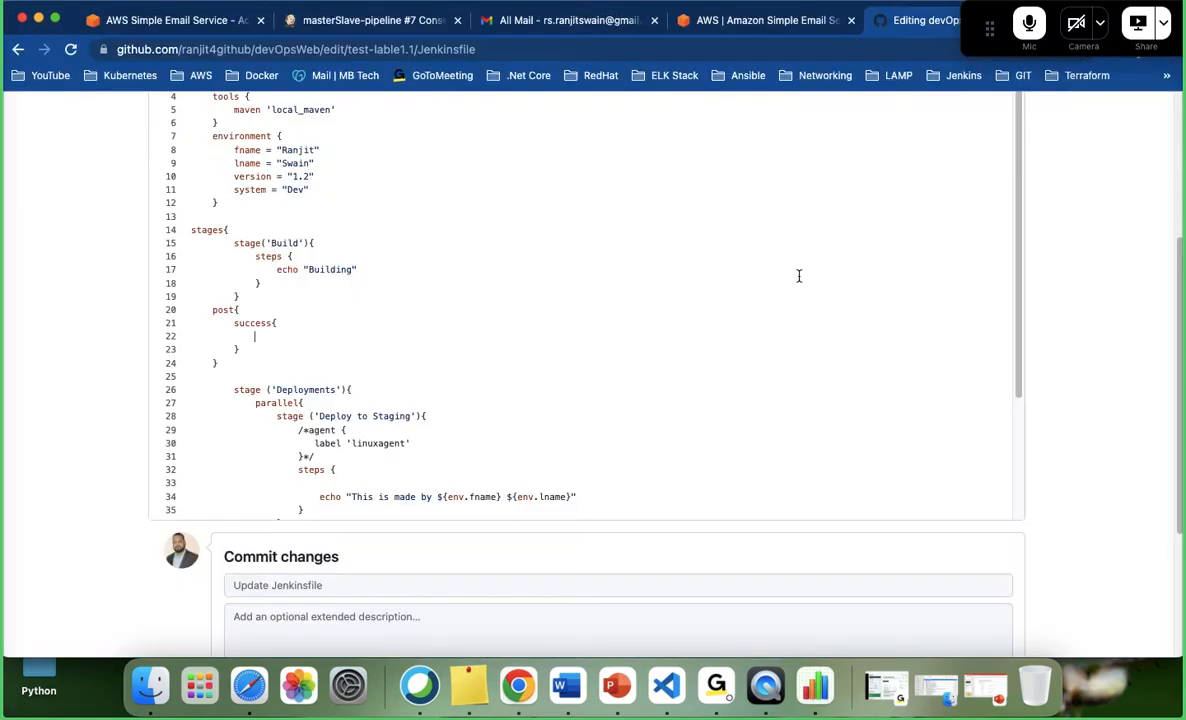
pyautogui.write("emailext body: 'A Test EMail', recipientProviders: [[$class: 'DevelopersRecipientProvider'], [$class: 'RequesterRecipientProvider']], subject: 'Test'")
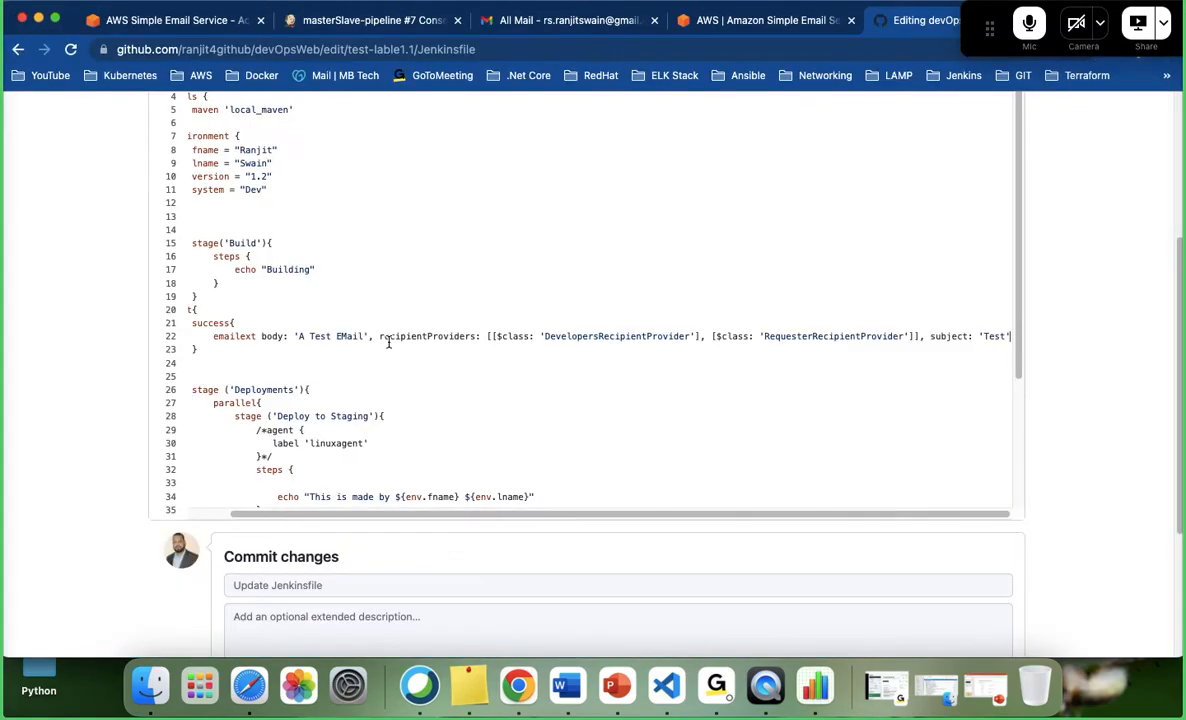
pyautogui.moveTo(581, 520); pyautogui.dragTo(352, 519)
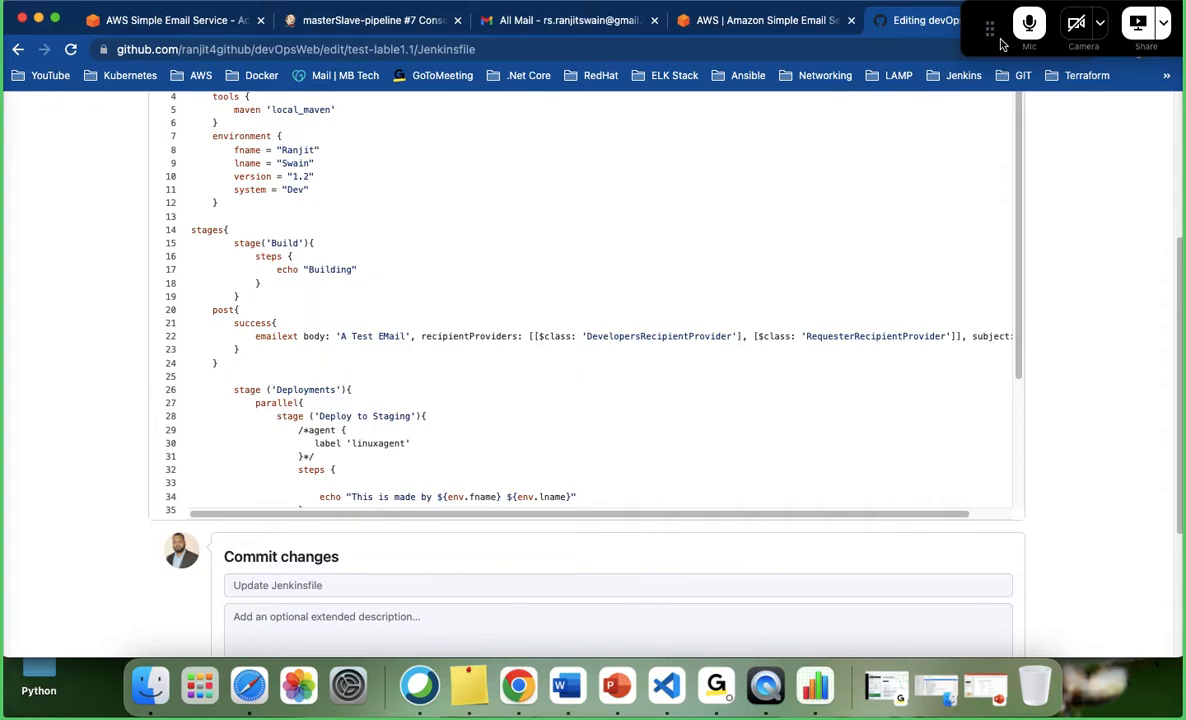
pyautogui.moveTo(989, 30); pyautogui.dragTo(1094, 77)
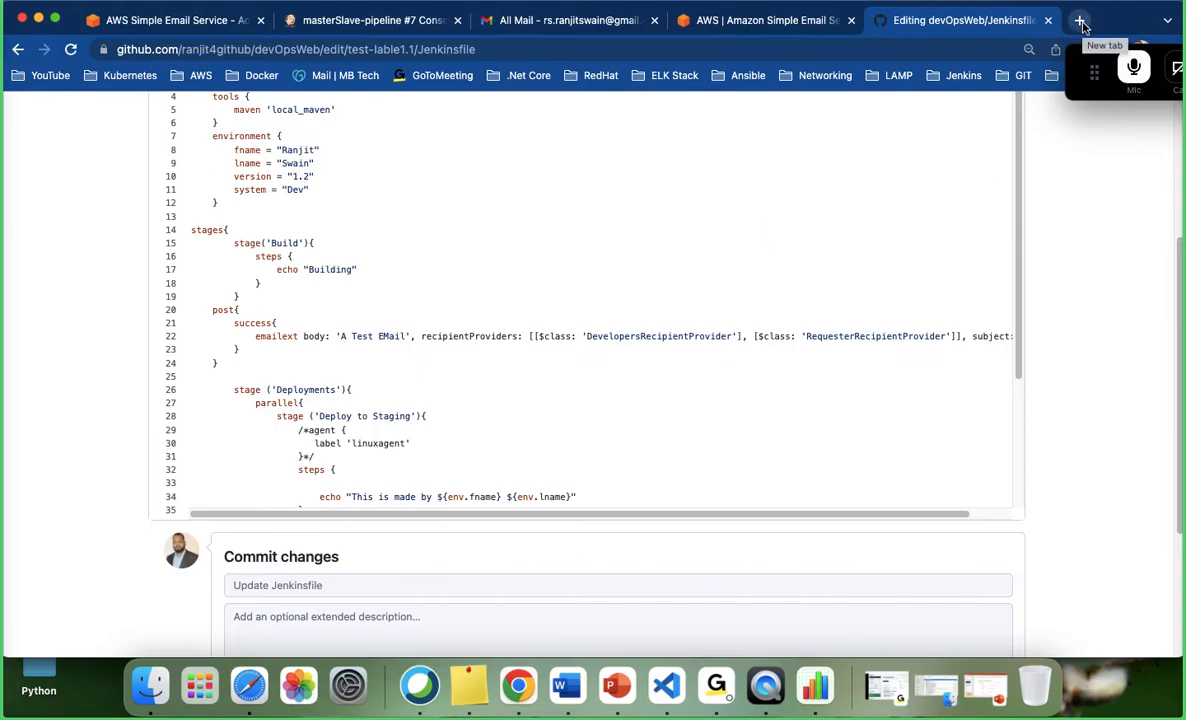
# - Load the Google homepage in the Amazon SES browser tab
pyautogui.click(695, 22)
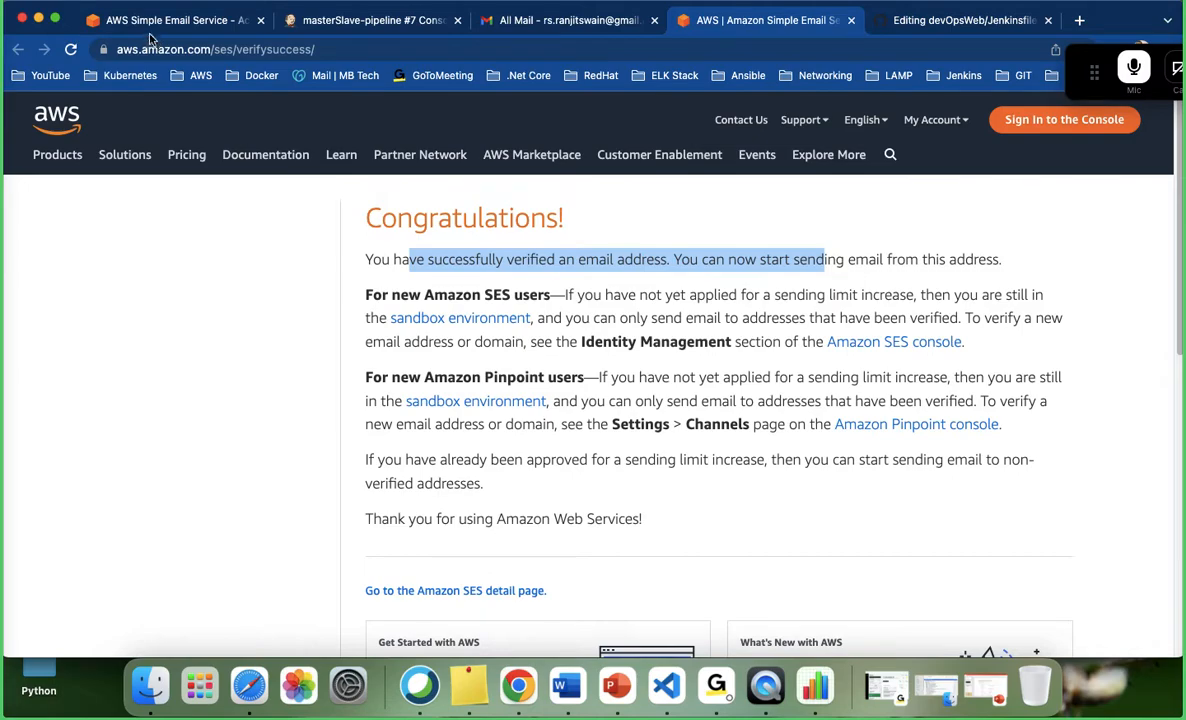
pyautogui.click(476, 46)
pyautogui.write('g')
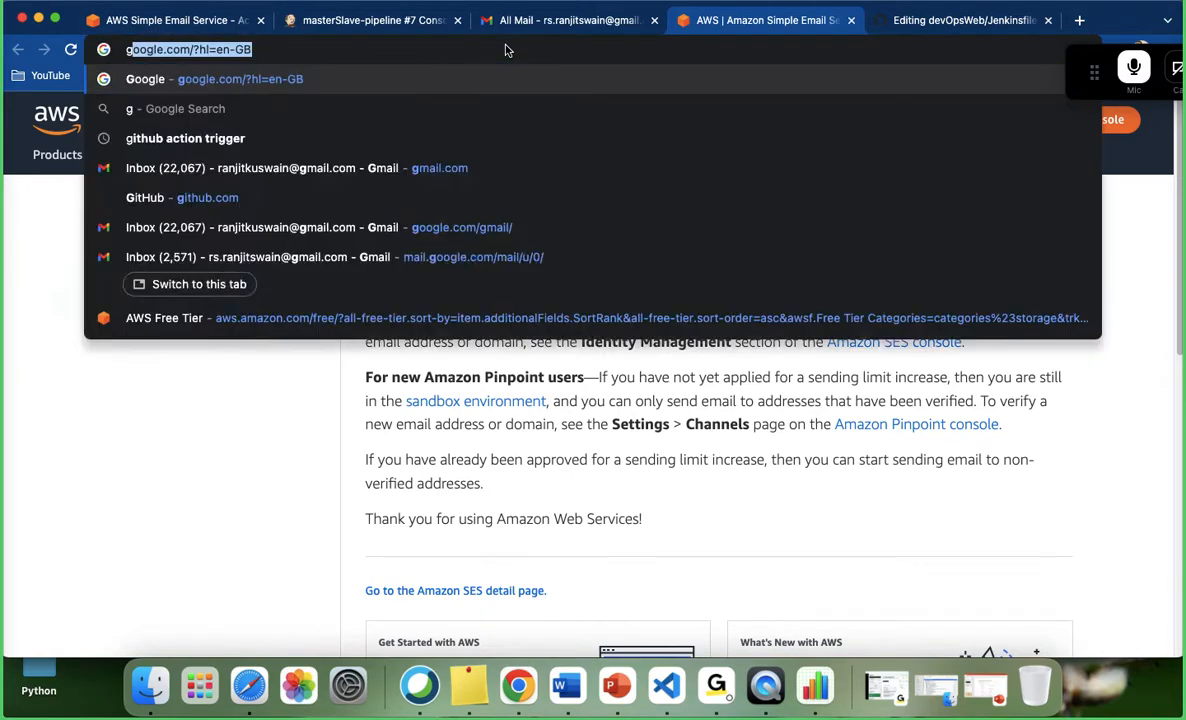
pyautogui.press('Return')
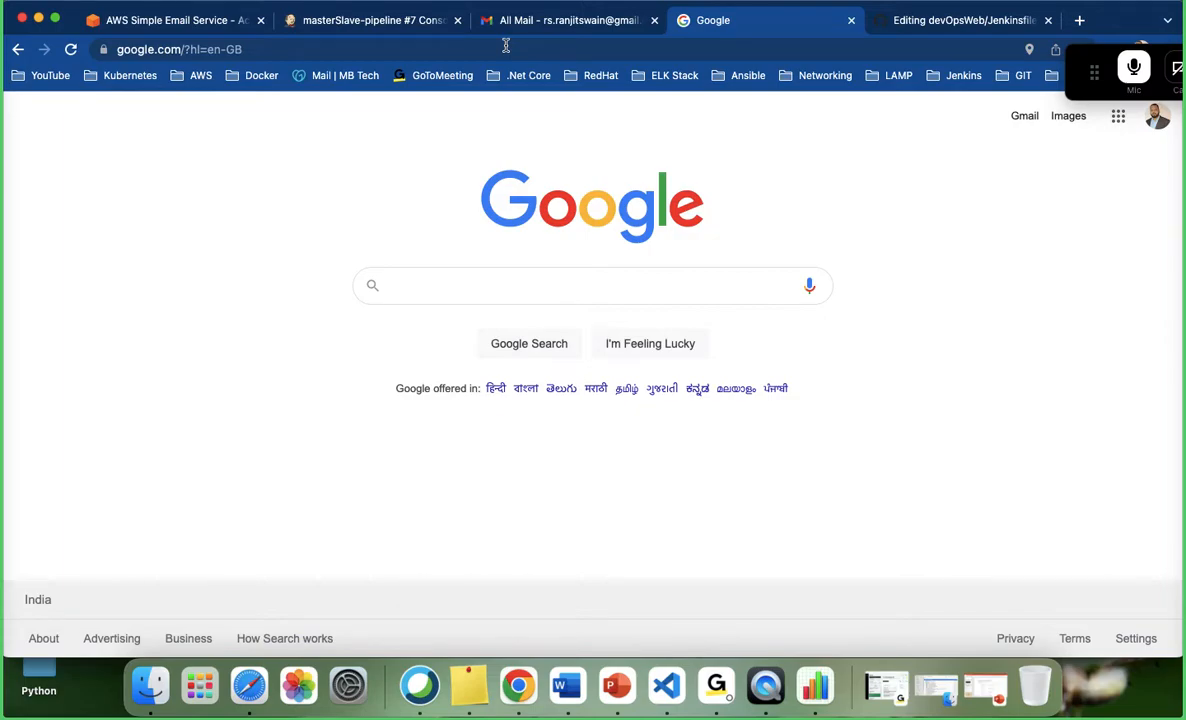
# - Search 'extended email notification jenkins' and open the Email Extension - Jenkins Plugins result
pyautogui.write('extended email')
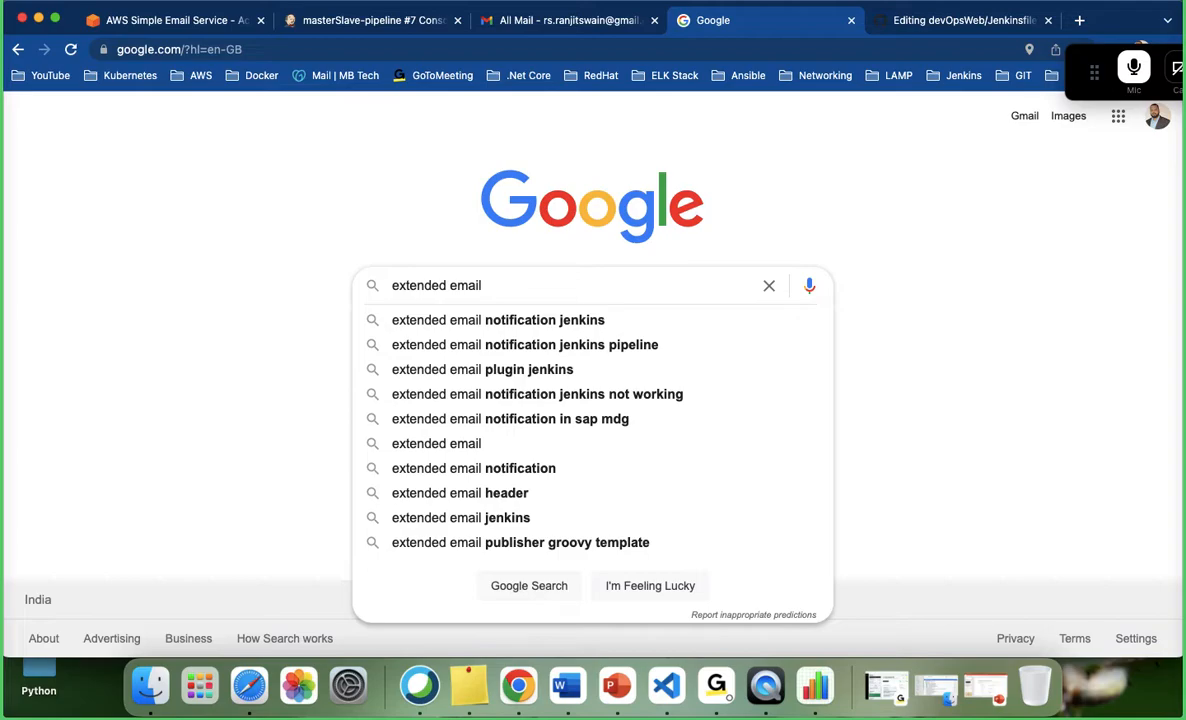
pyautogui.press('Down')
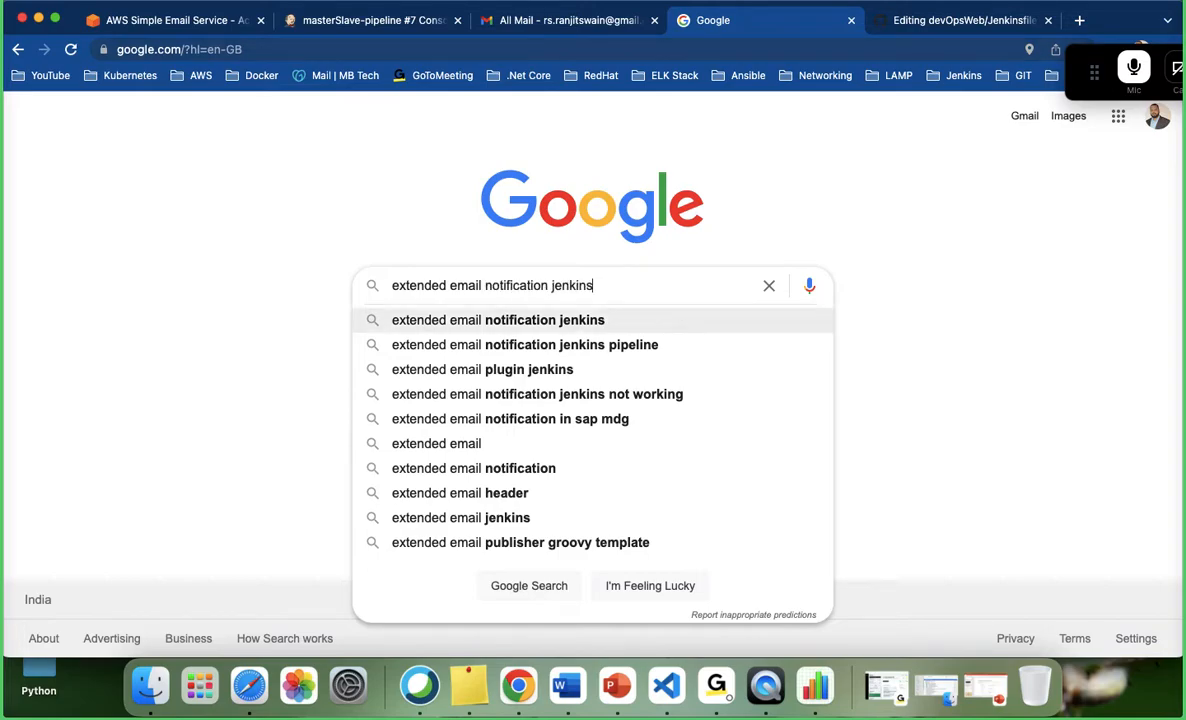
pyautogui.press('BackSpace')
pyautogui.press('BackSpace')
pyautogui.press('BackSpace')
pyautogui.press('BackSpace')
pyautogui.press('BackSpace')
pyautogui.press('BackSpace')
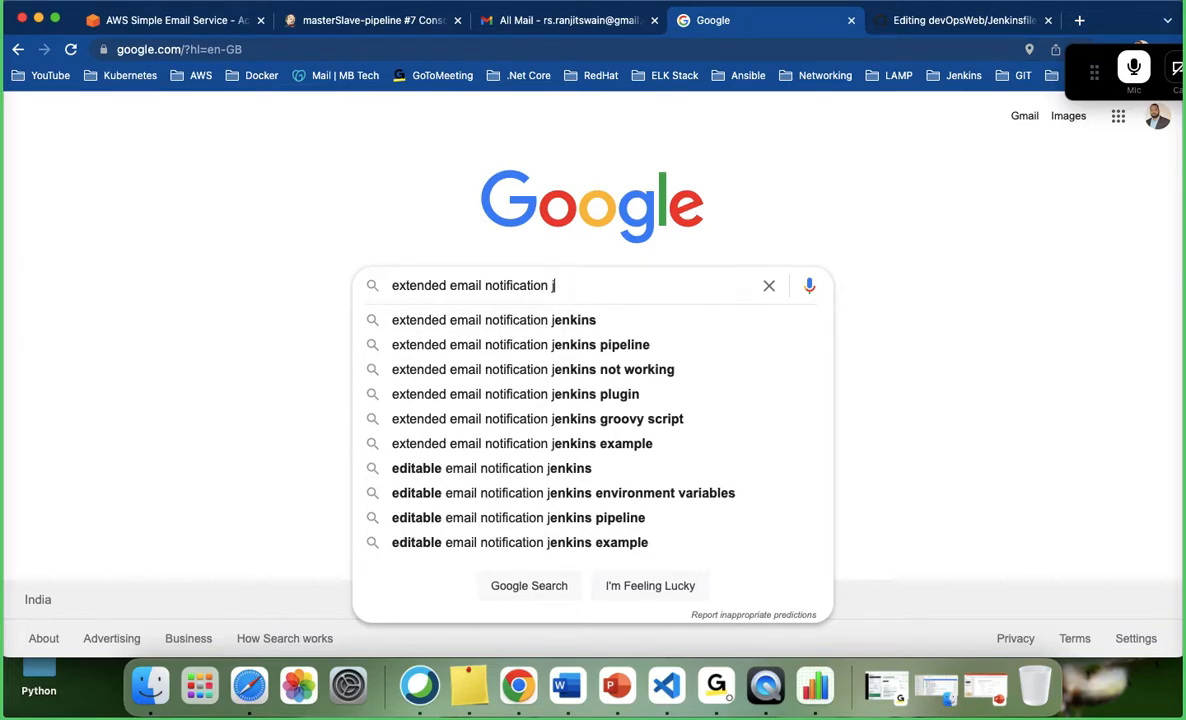
pyautogui.press('Down')
pyautogui.press('Return')
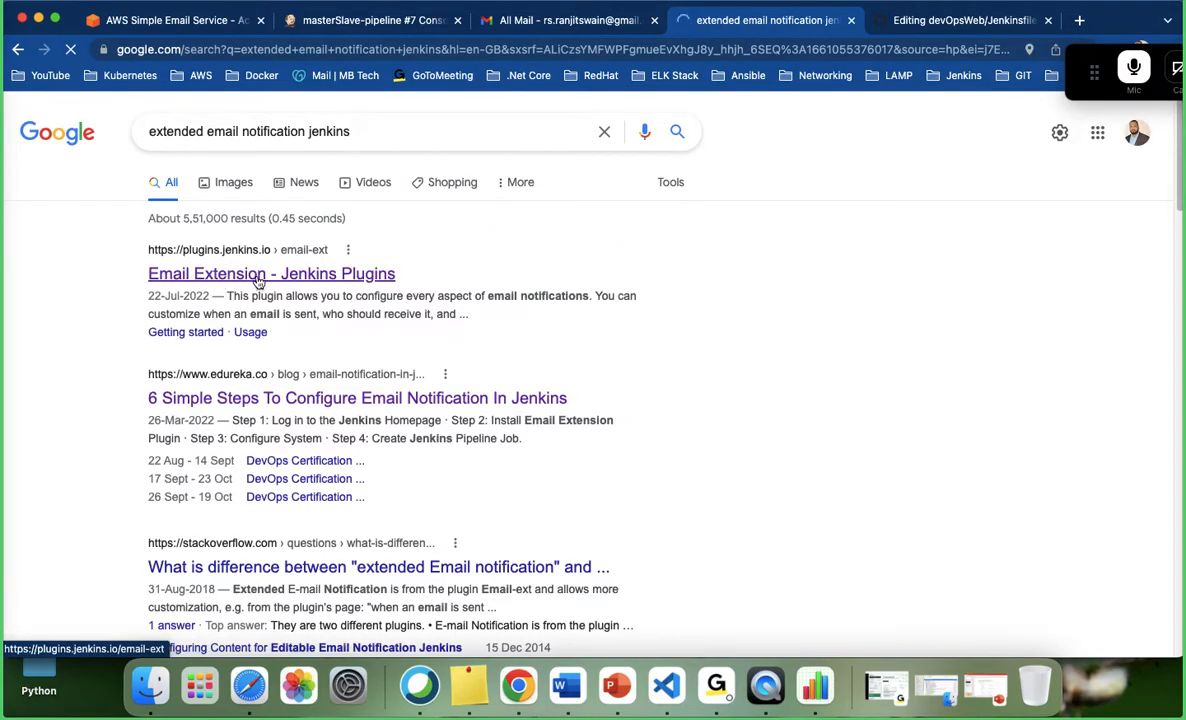
pyautogui.click(255, 279)
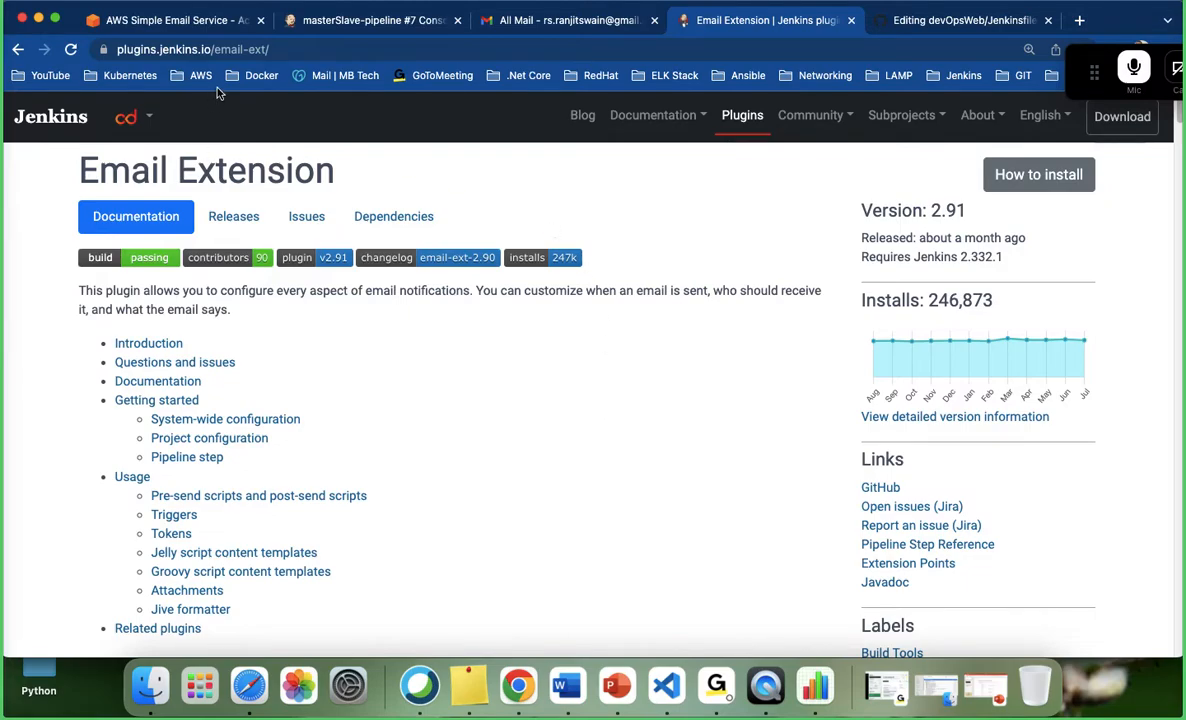
# - Trim the address to plugins.jenkins.io and load the plugins site home page
pyautogui.click(279, 49)
pyautogui.click(313, 49)
pyautogui.moveTo(313, 49); pyautogui.dragTo(254, 49)
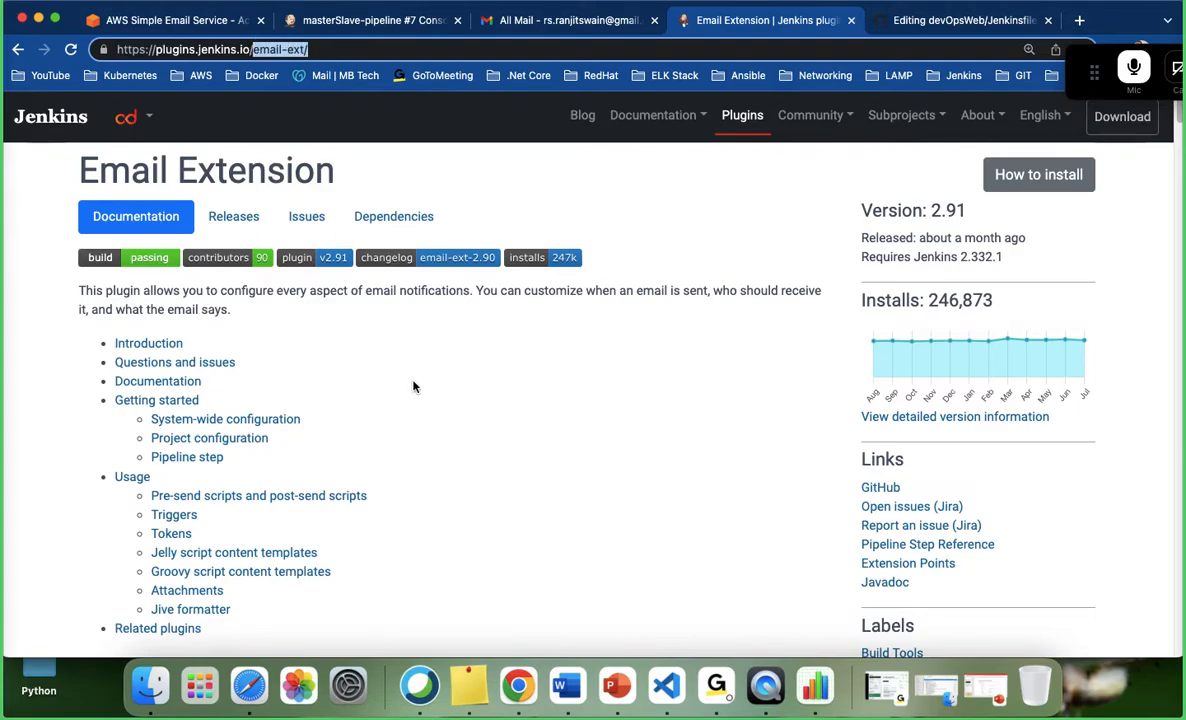
pyautogui.press('BackSpace')
pyautogui.press('Return')
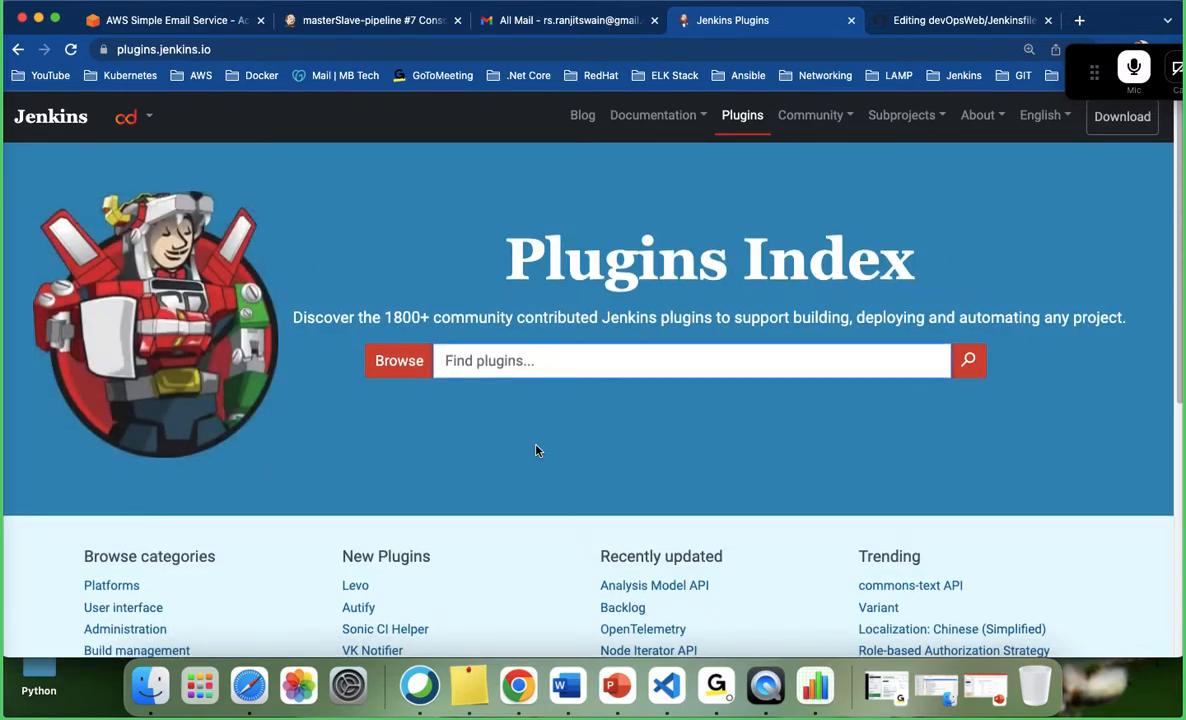
pyautogui.scroll(-6, 535, 450)
pyautogui.scroll(5, 530, 446)
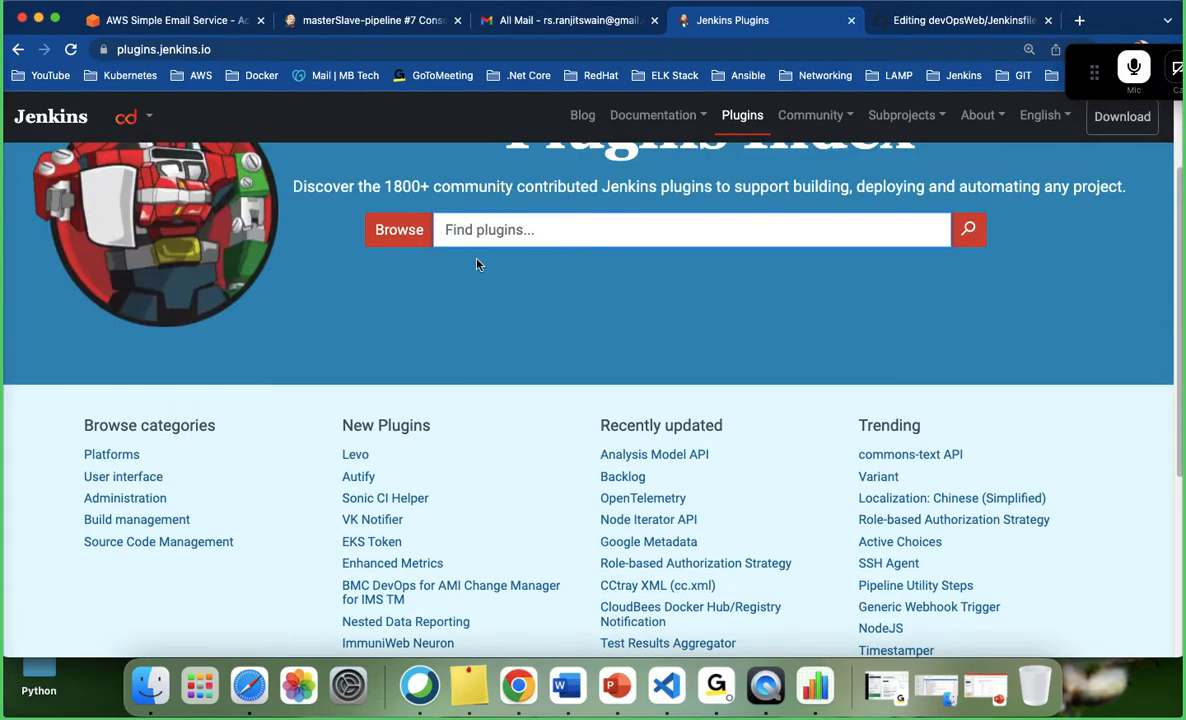
# - Browse all plugins and search for 'email'
pyautogui.click(399, 245)
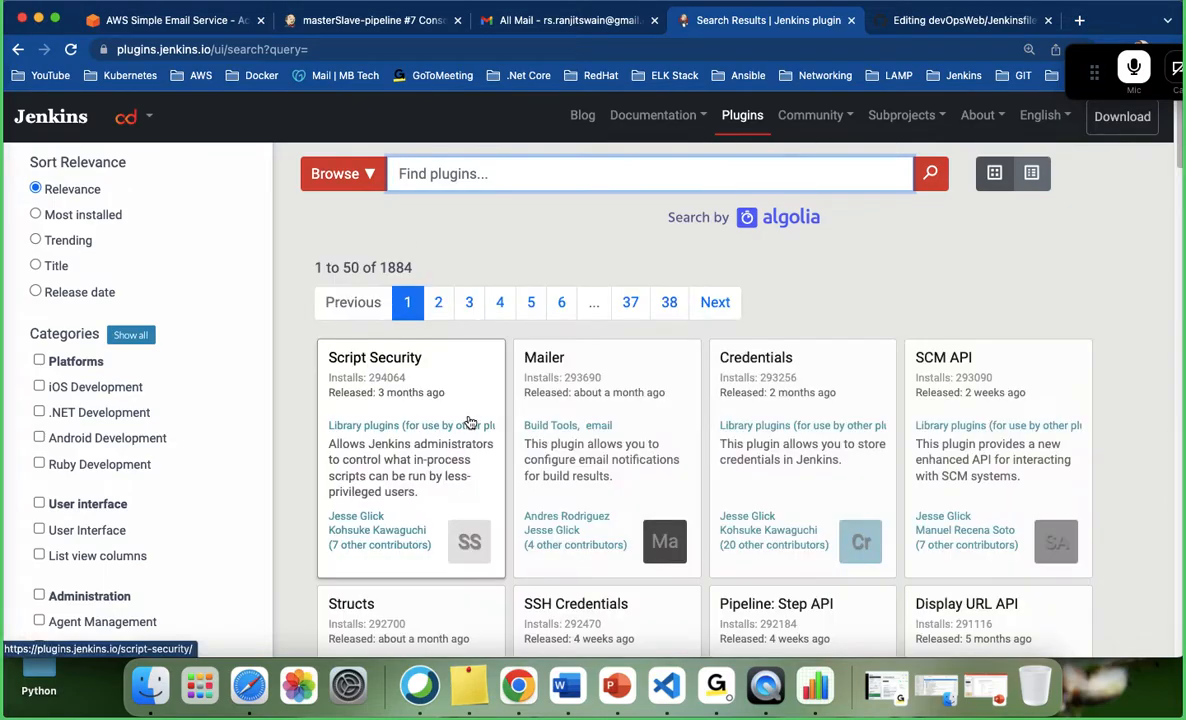
pyautogui.scroll(-3, 450, 456)
pyautogui.scroll(-20, 450, 456)
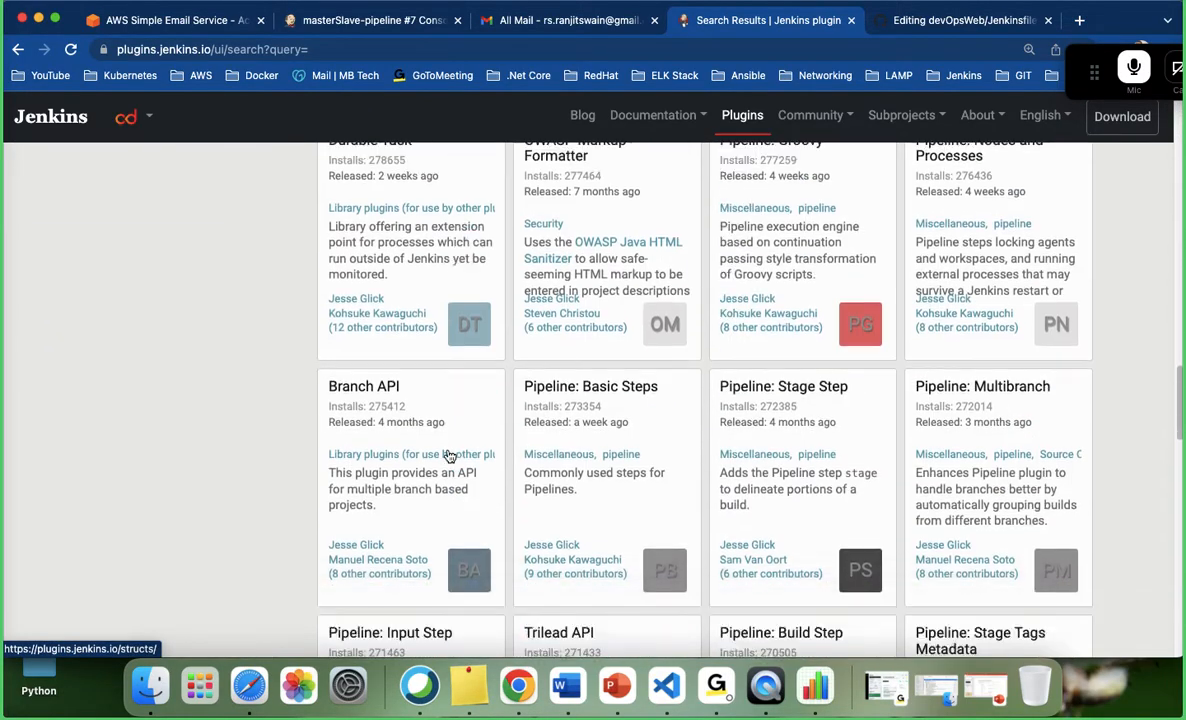
pyautogui.scroll(20, 450, 452)
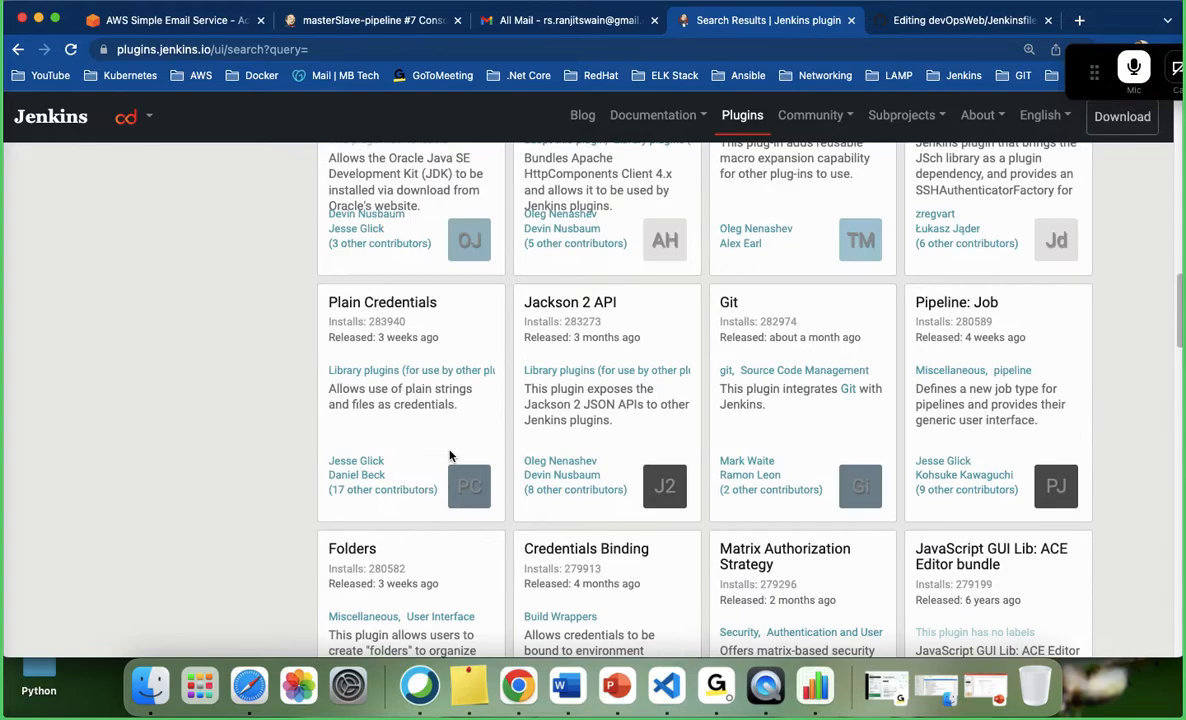
pyautogui.scroll(3, 450, 456)
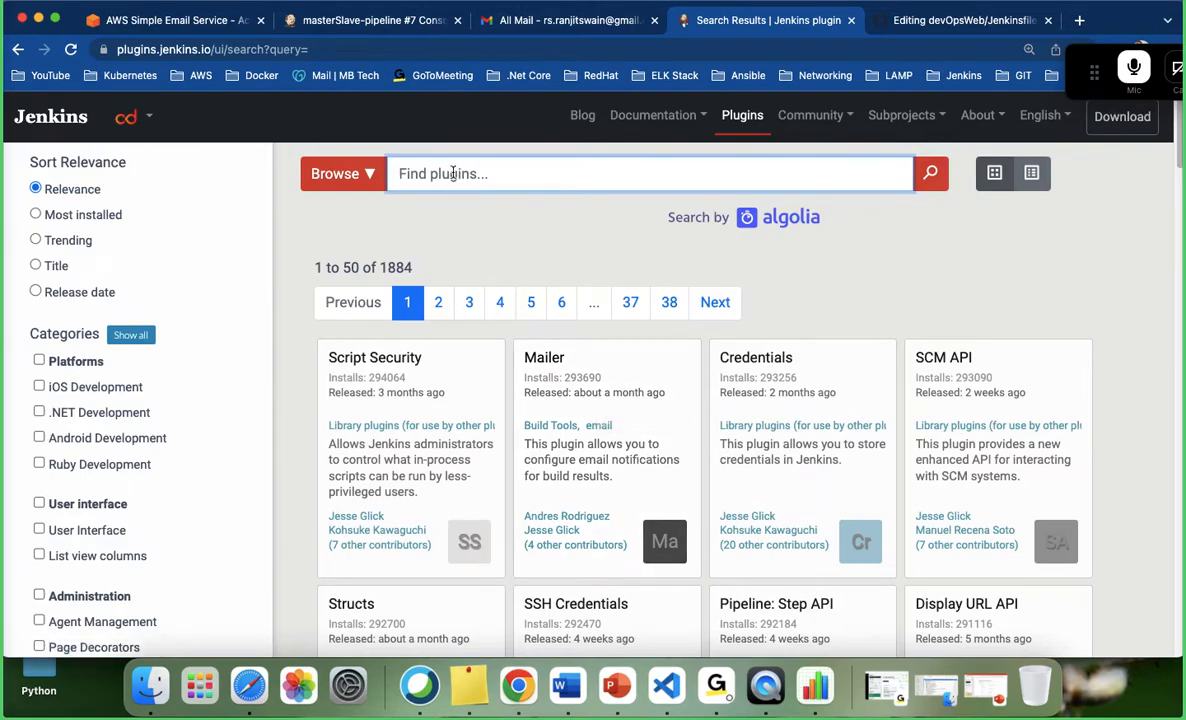
pyautogui.write('email')
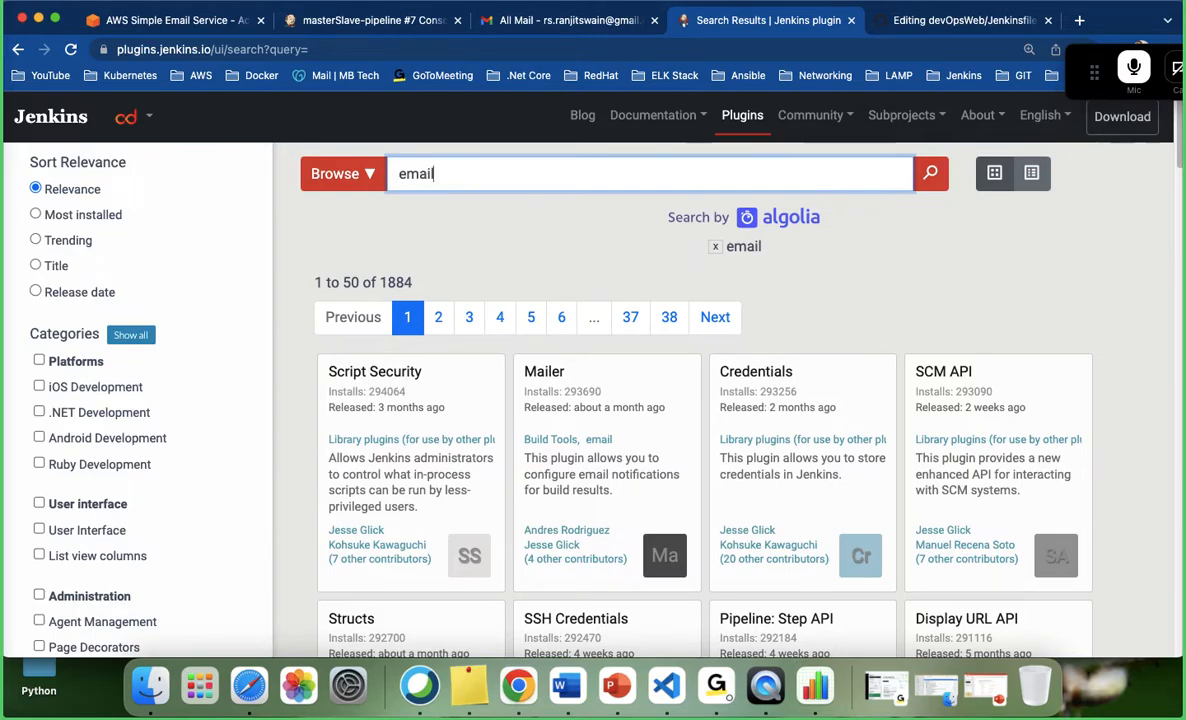
pyautogui.click(930, 178)
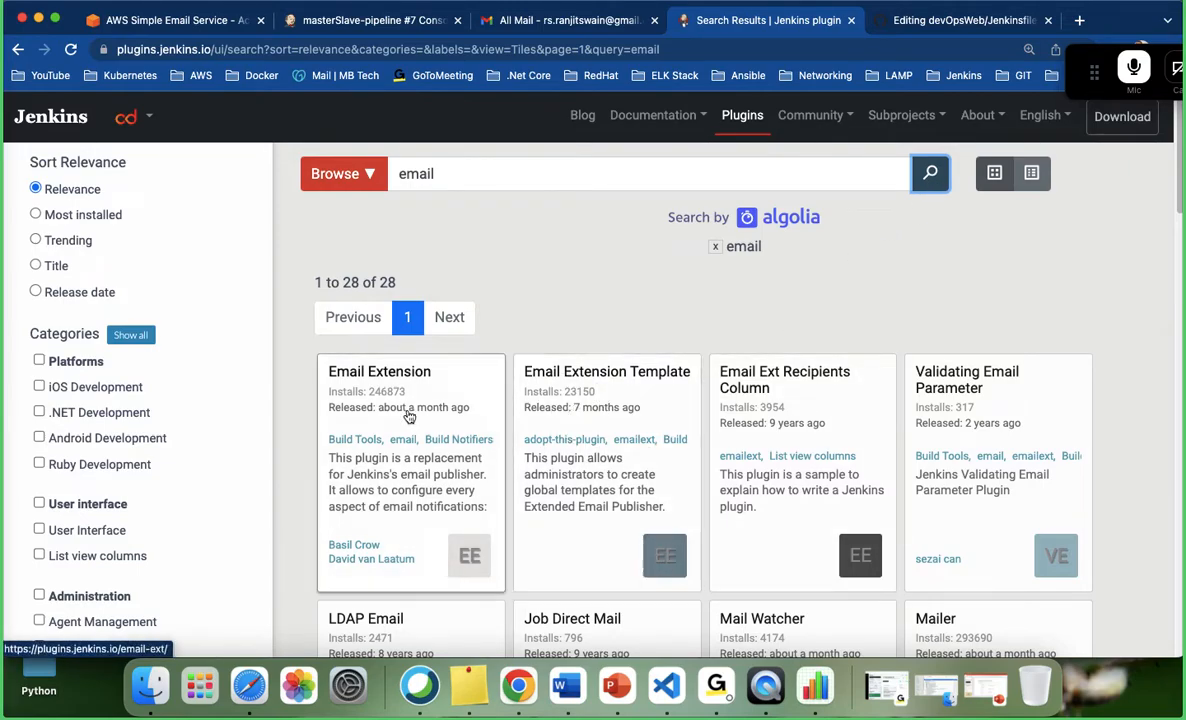
# - Open the Email Extension plugin page and check its release date and version
pyautogui.click(372, 368)
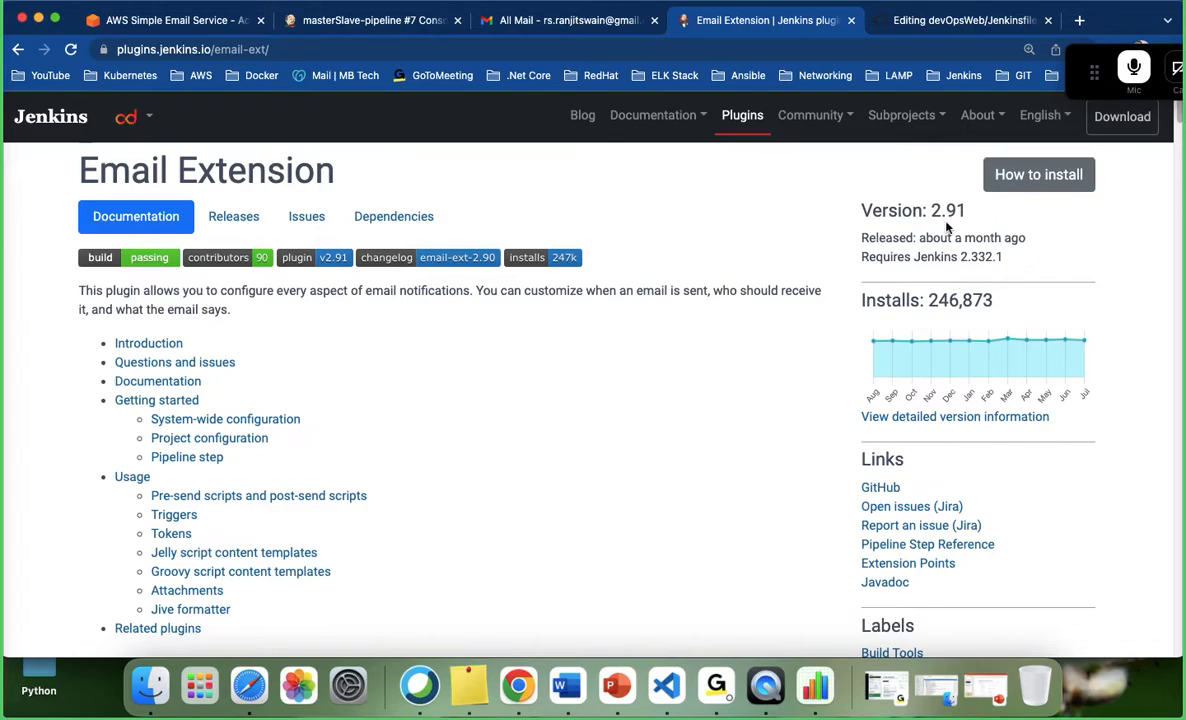
pyautogui.moveTo(922, 240)
pyautogui.mouseDown()
pyautogui.moveTo(1027, 240)
pyautogui.moveTo(935, 258)
pyautogui.mouseUp()
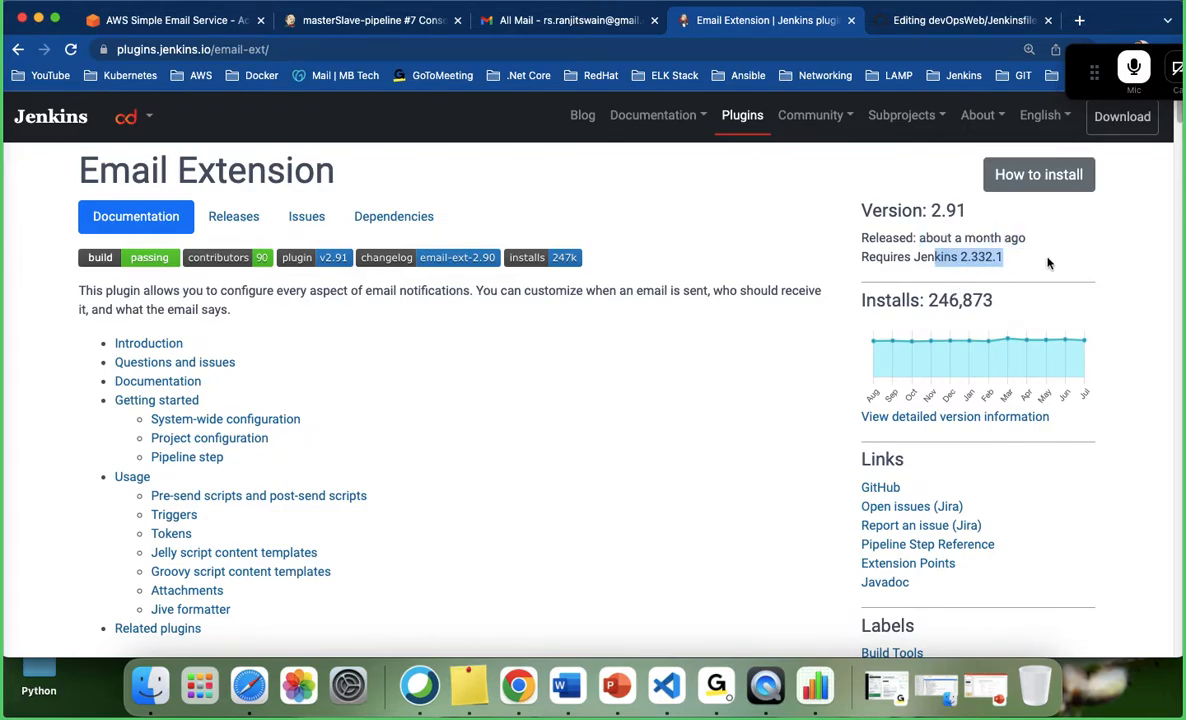
pyautogui.click(1050, 262)
pyautogui.moveTo(935, 210); pyautogui.dragTo(985, 212)
pyautogui.click(553, 304)
# - Scroll to the emailext Pipeline examples, select the Mailer code block, then view the VS Code draft
pyautogui.scroll(-5, 469, 357)
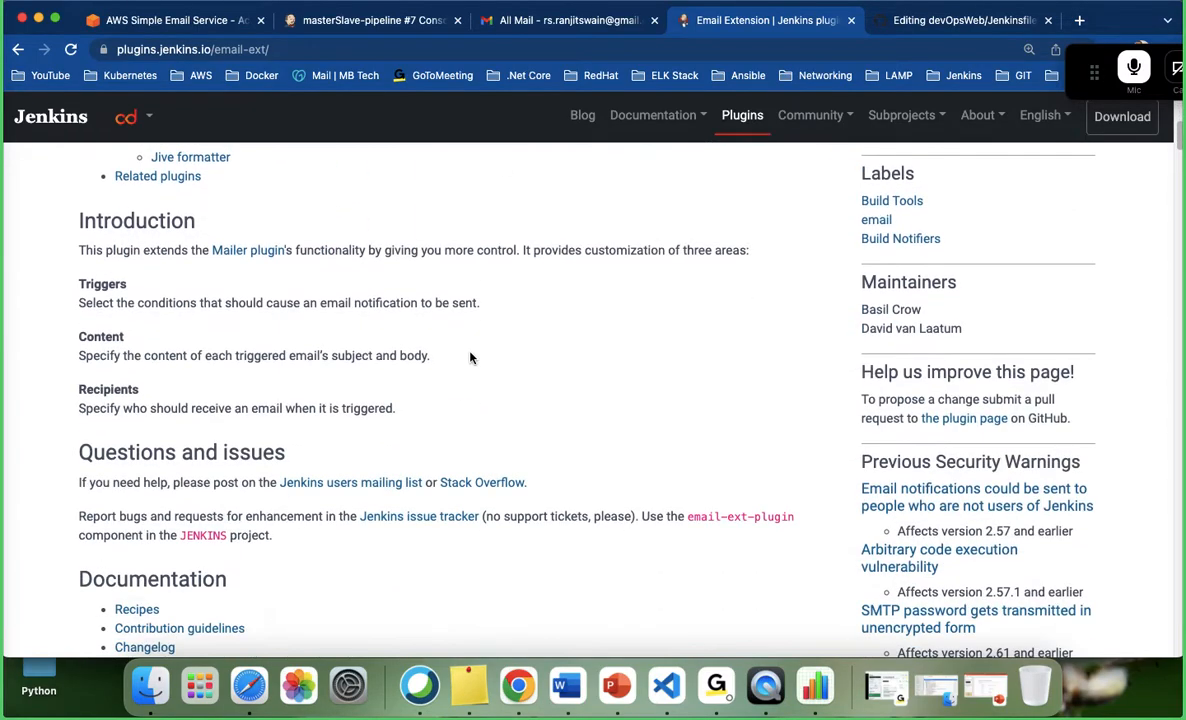
pyautogui.scroll(4, 470, 357)
pyautogui.scroll(-10, 470, 357)
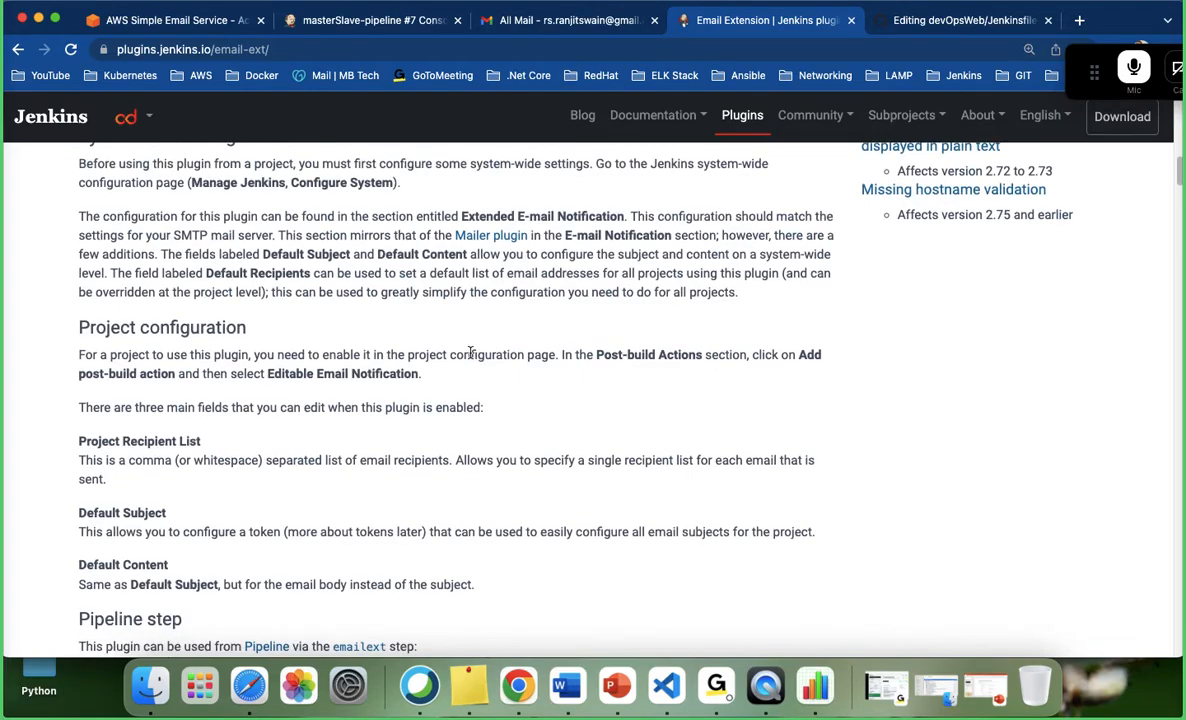
pyautogui.scroll(4, 470, 352)
pyautogui.scroll(-10, 470, 352)
pyautogui.scroll(1, 472, 357)
pyautogui.scroll(1, 472, 357)
pyautogui.moveTo(500, 447); pyautogui.dragTo(94, 403)
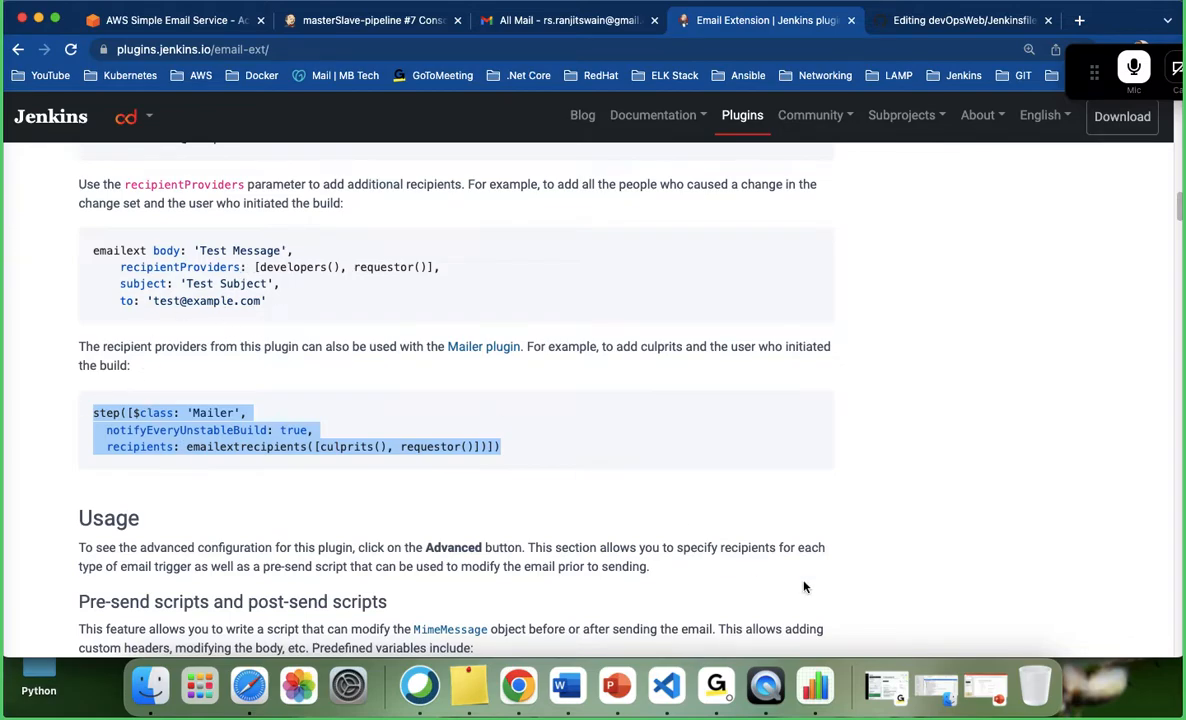
pyautogui.click(666, 686)
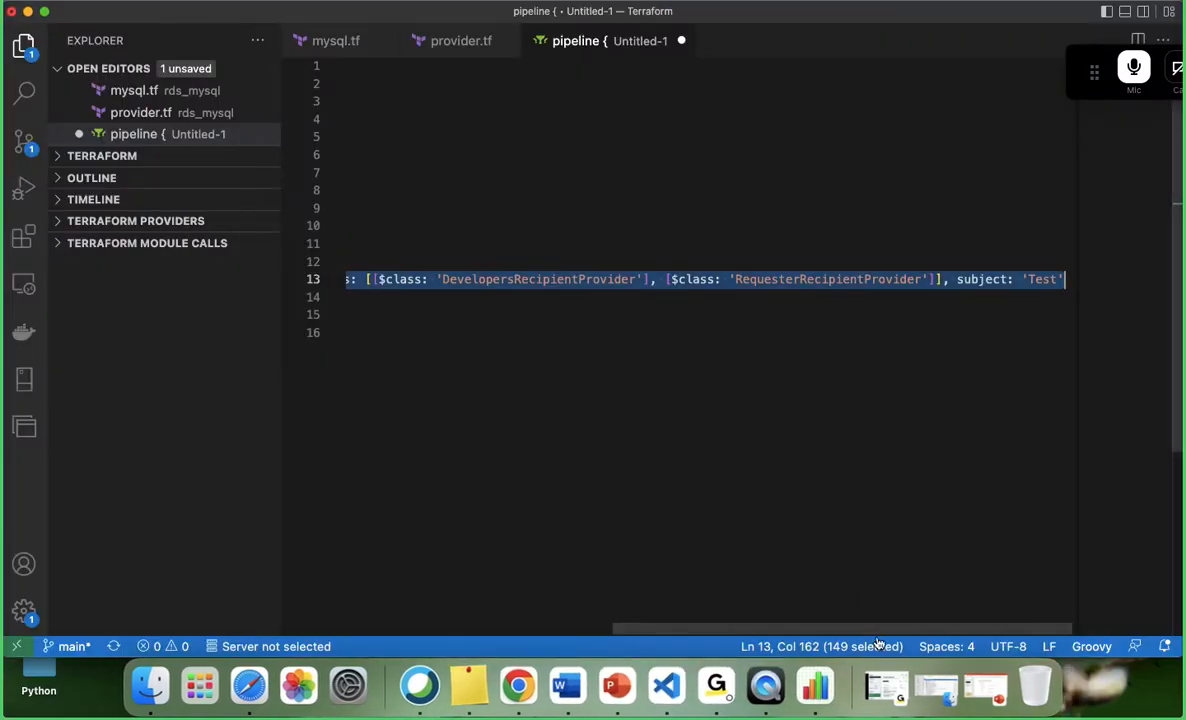
# - Compare the draft's emailext line with the docs example, highlighting 'emailext' in the example
pyautogui.hscroll(-10, 823, 582)
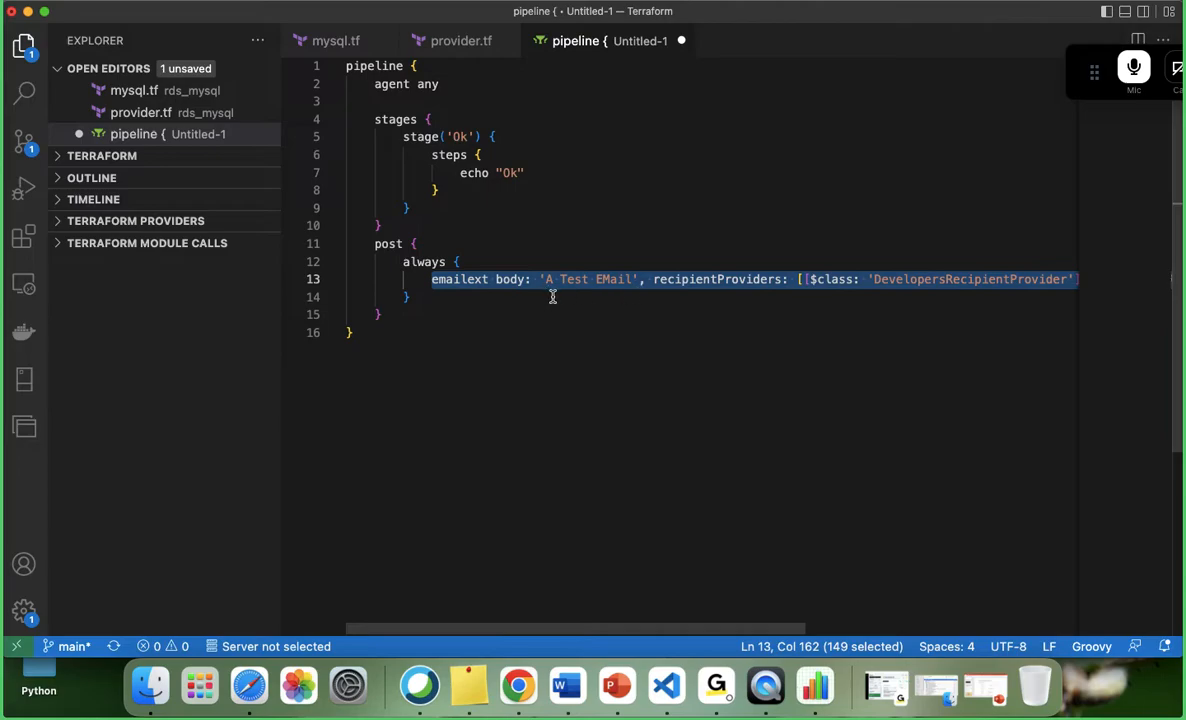
pyautogui.press('super+Tab')
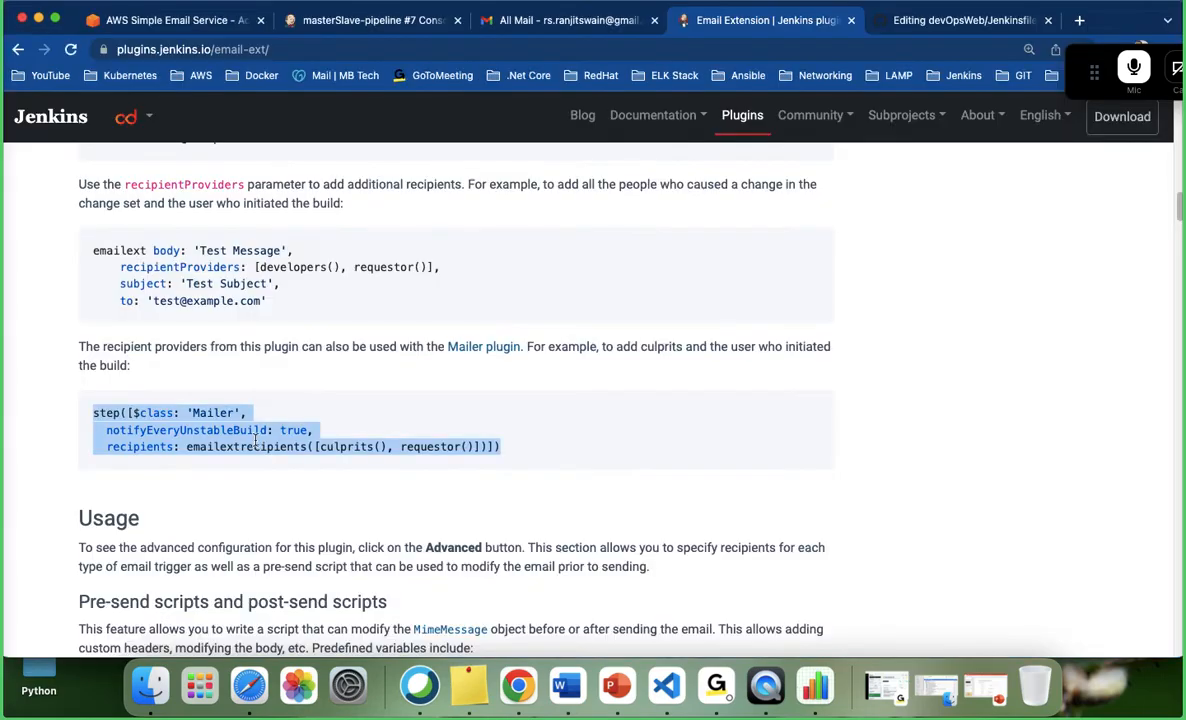
pyautogui.moveTo(94, 250); pyautogui.dragTo(152, 250)
pyautogui.click(308, 384)
pyautogui.press('super+Tab')
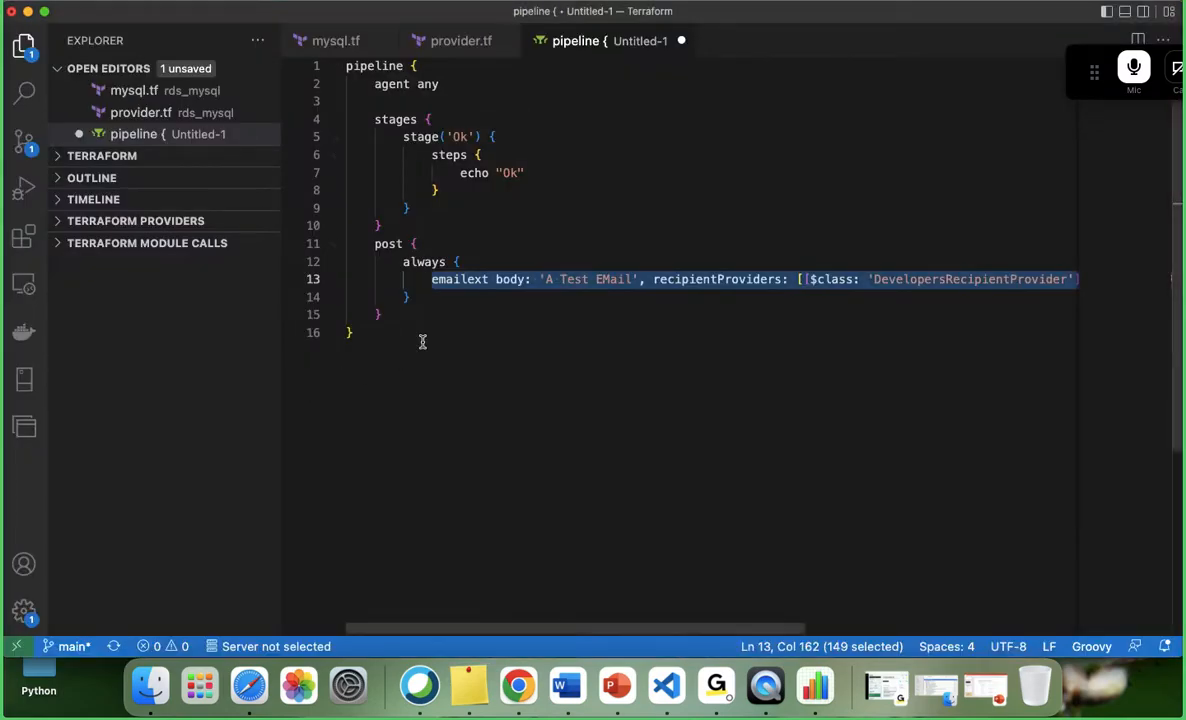
pyautogui.press('super+Tab')
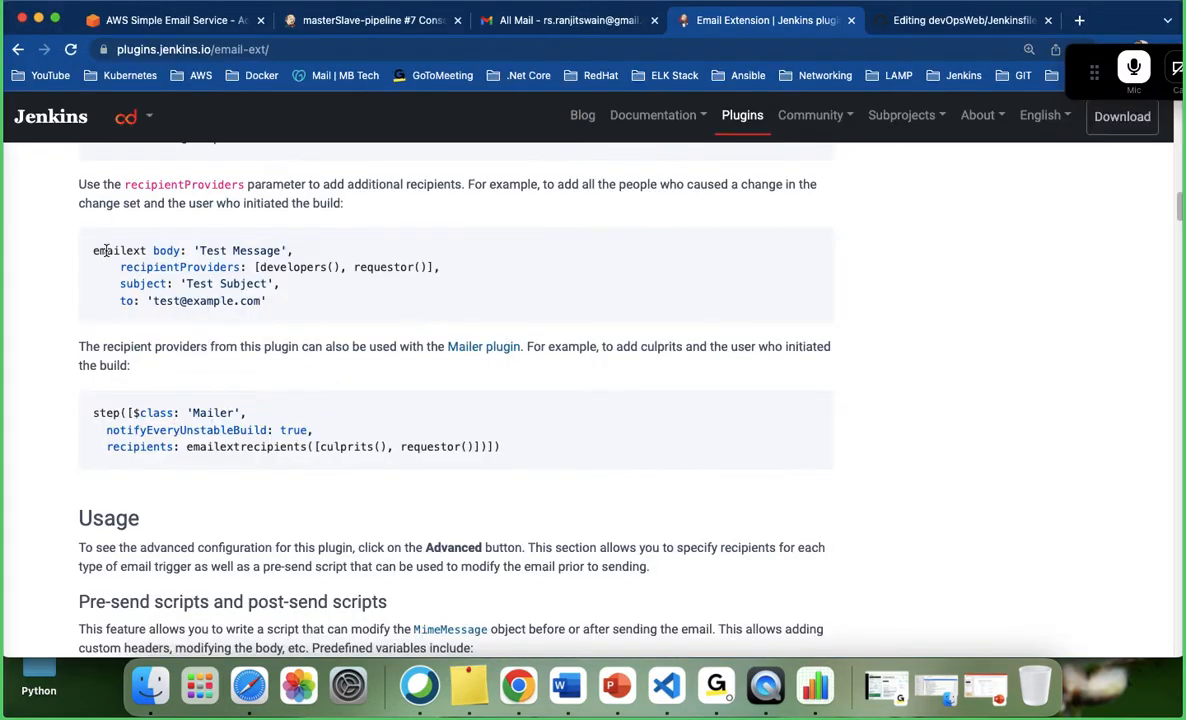
pyautogui.moveTo(95, 251); pyautogui.dragTo(149, 251)
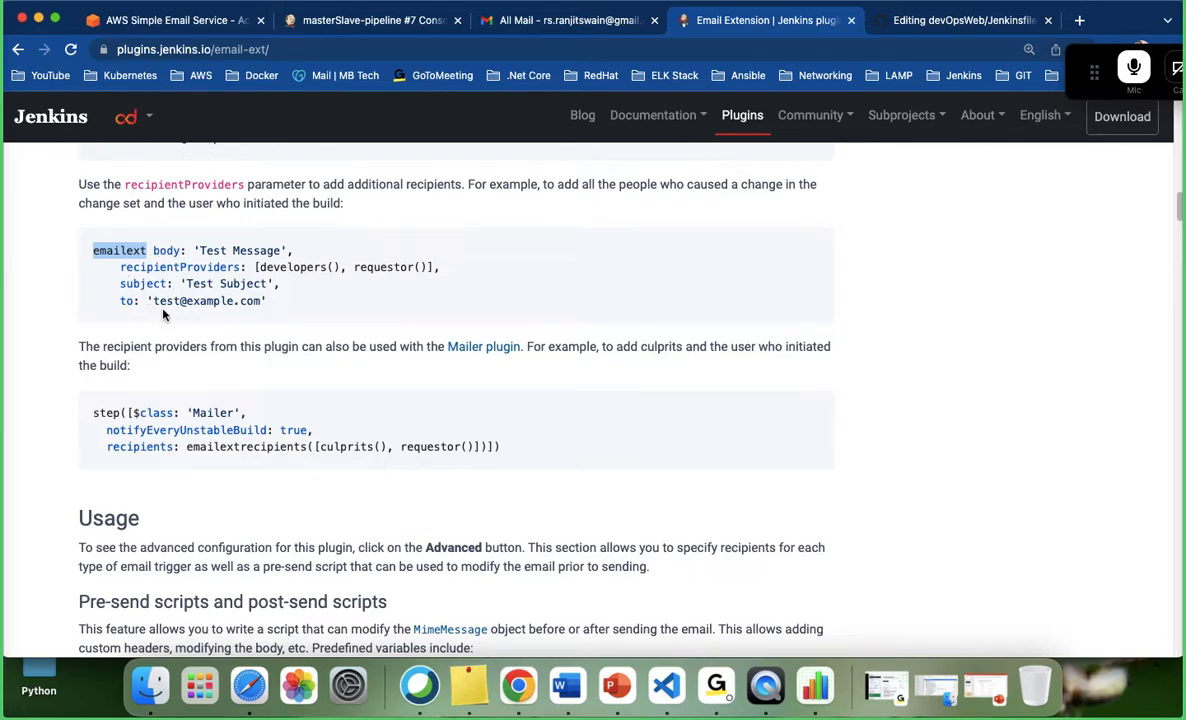
pyautogui.scroll(1, 216, 318)
pyautogui.scroll(3, 216, 318)
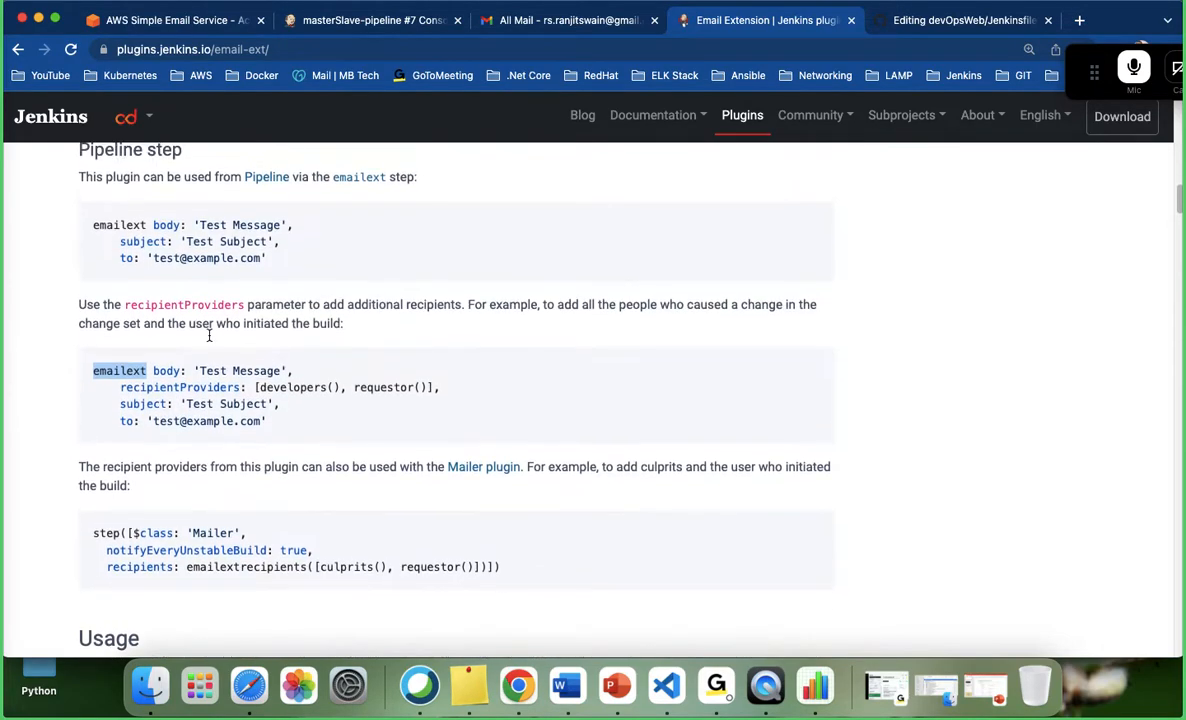
pyautogui.moveTo(322, 435); pyautogui.dragTo(104, 370)
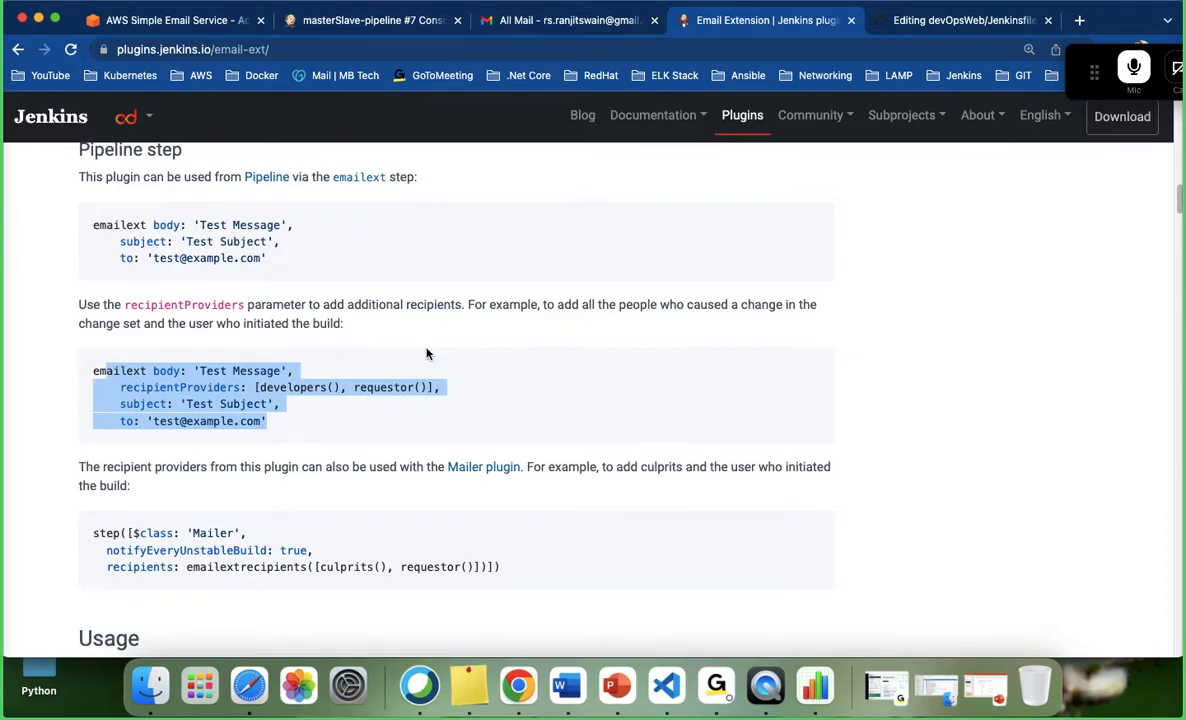
pyautogui.scroll(-10, 291, 437)
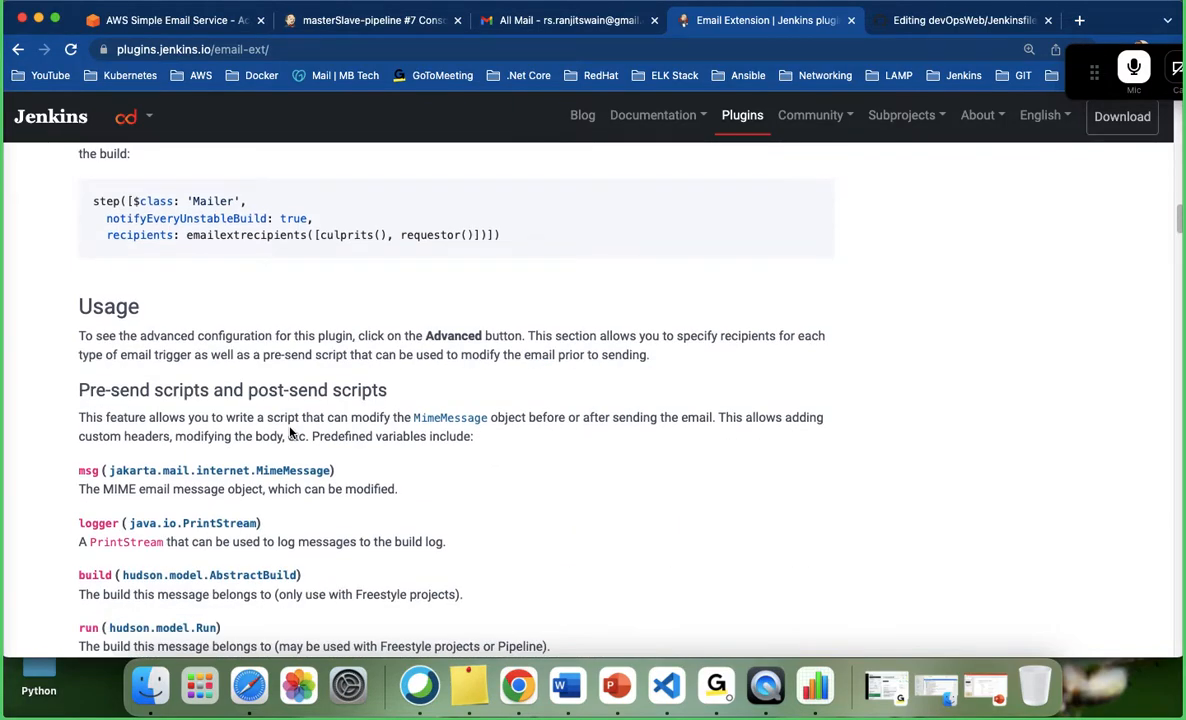
pyautogui.scroll(-5, 74, 328)
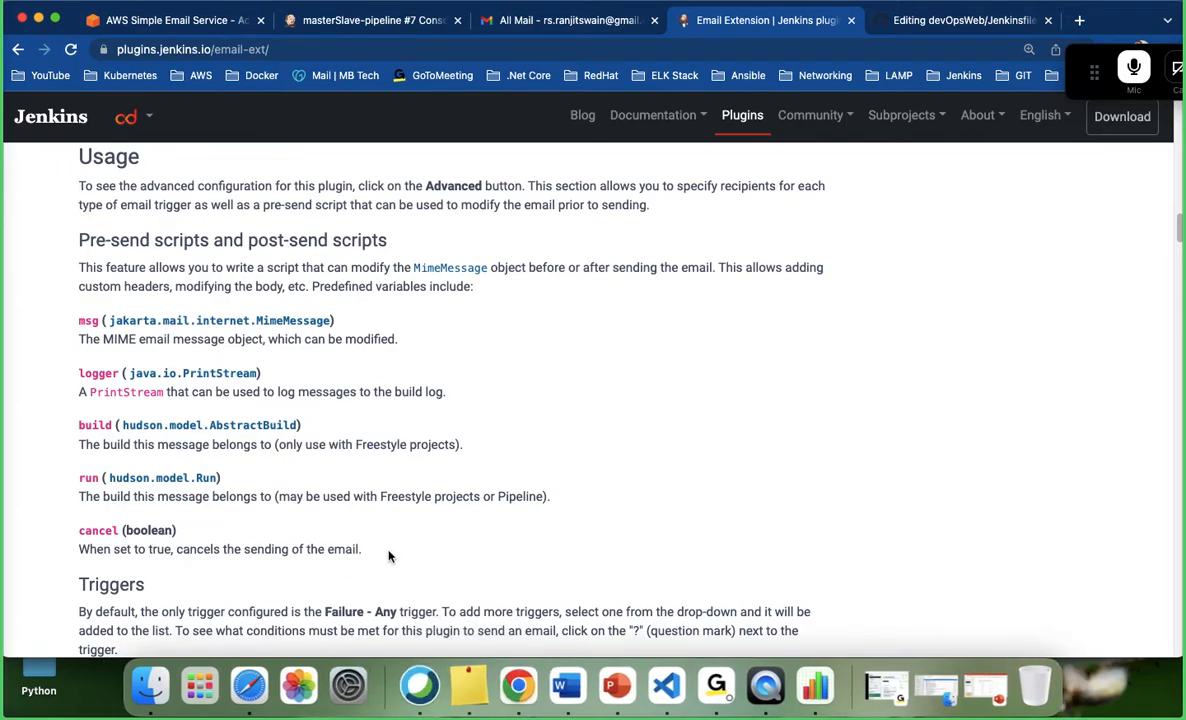
pyautogui.scroll(-9, 389, 556)
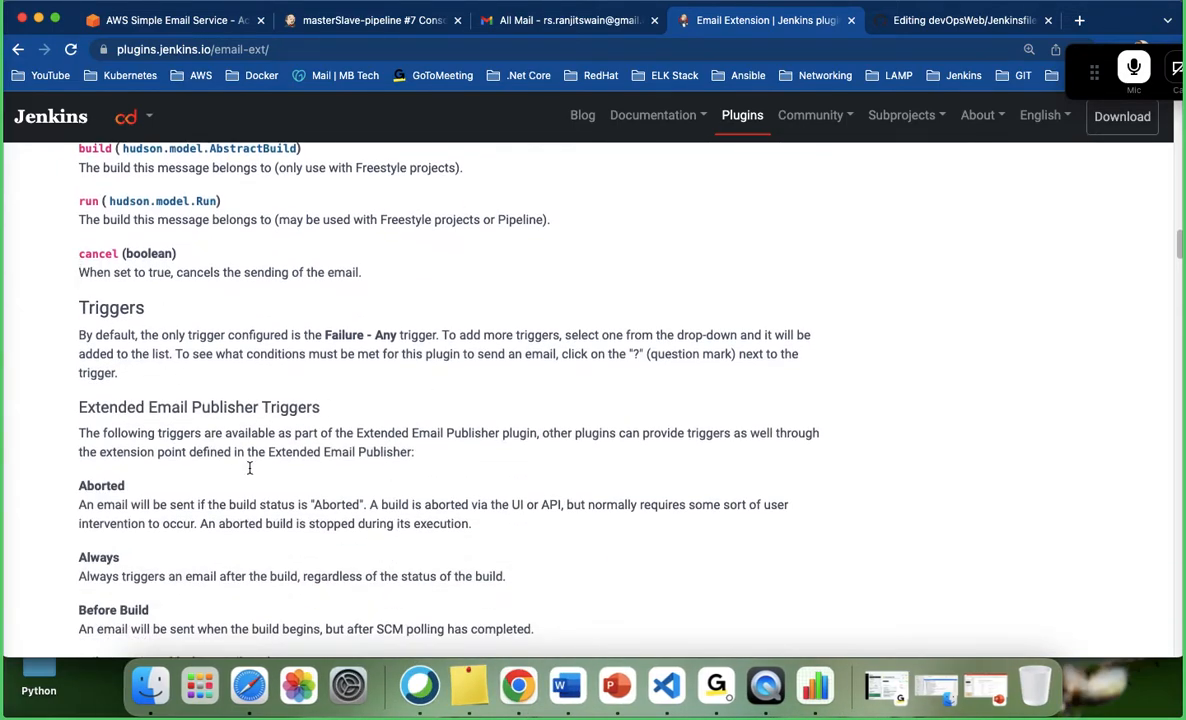
pyautogui.scroll(-4, 293, 500)
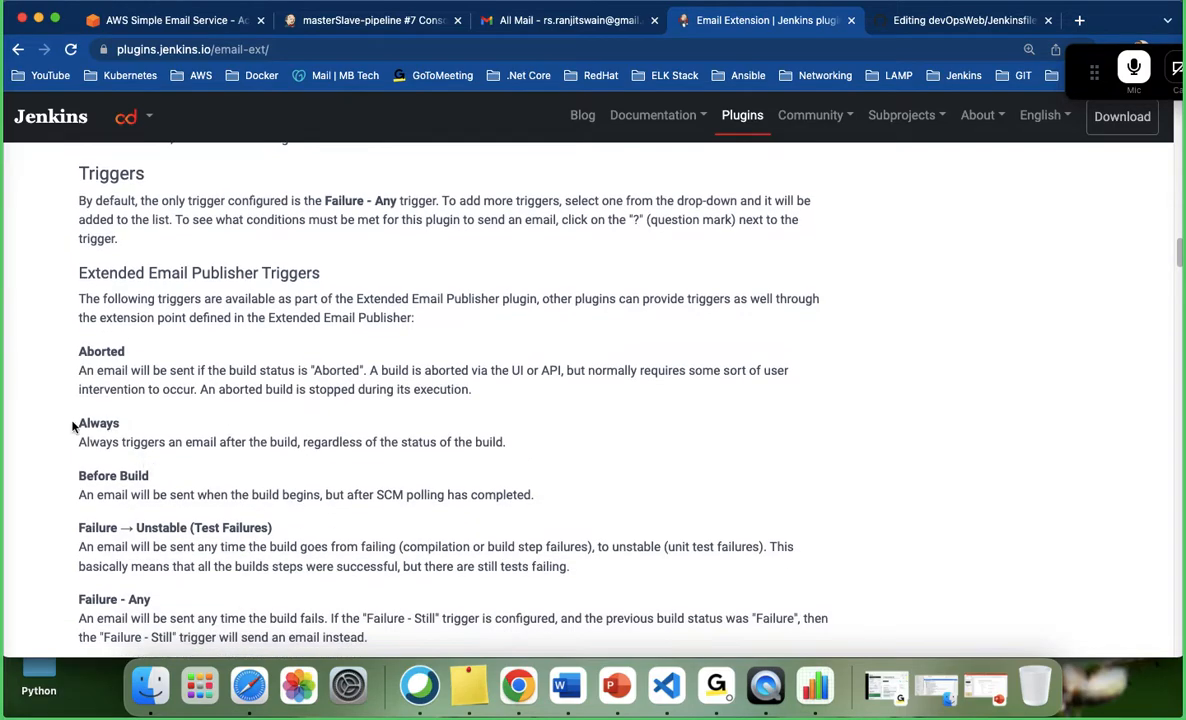
pyautogui.moveTo(76, 423); pyautogui.dragTo(121, 426)
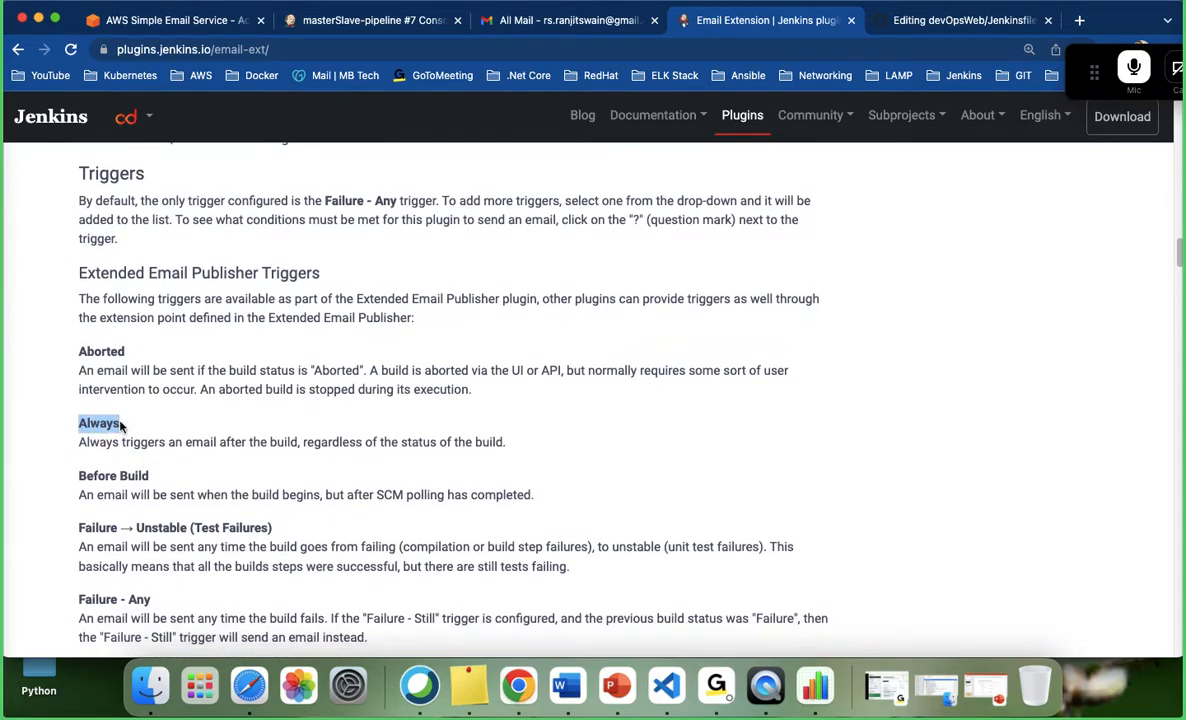
pyautogui.press('super+Tab')
pyautogui.doubleClick(424, 262)
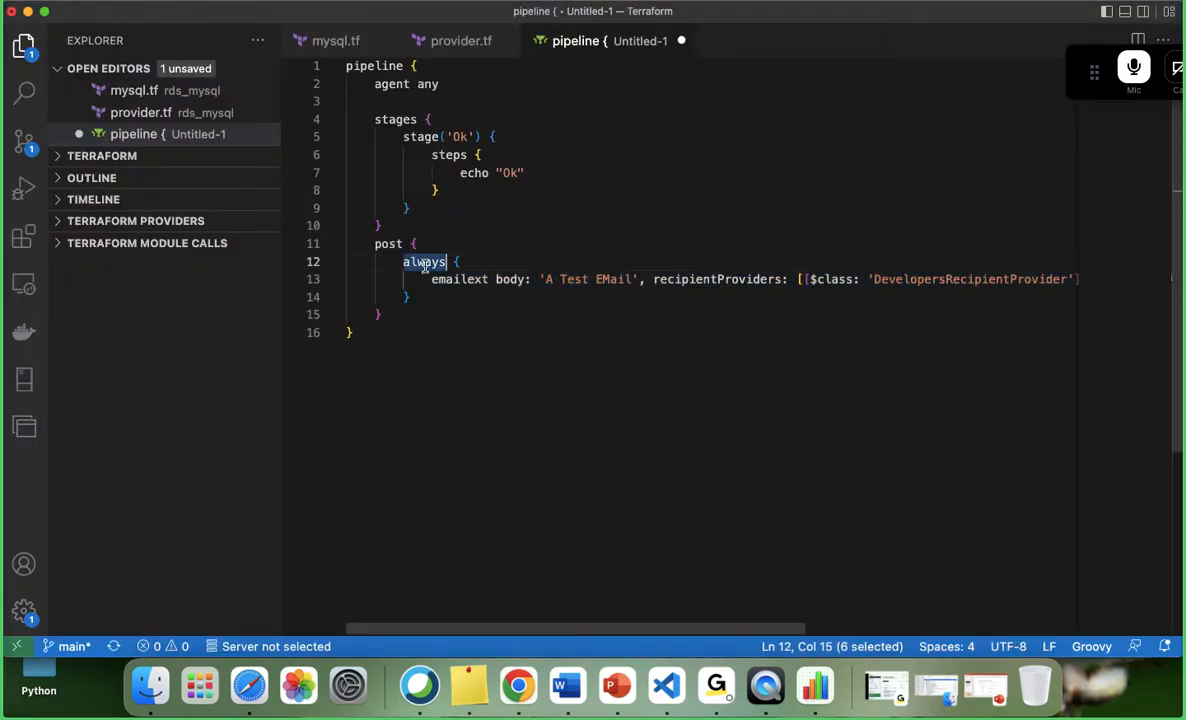
pyautogui.press('super+Tab')
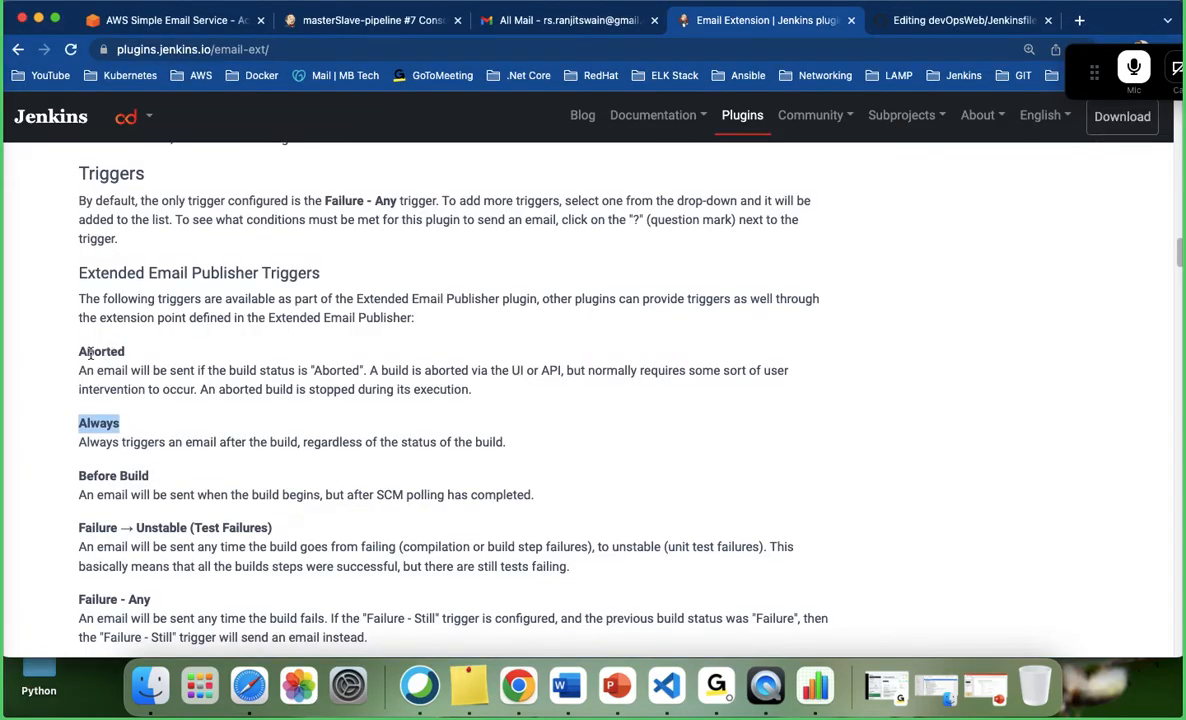
pyautogui.scroll(-3, 90, 400)
pyautogui.doubleClick(88, 395)
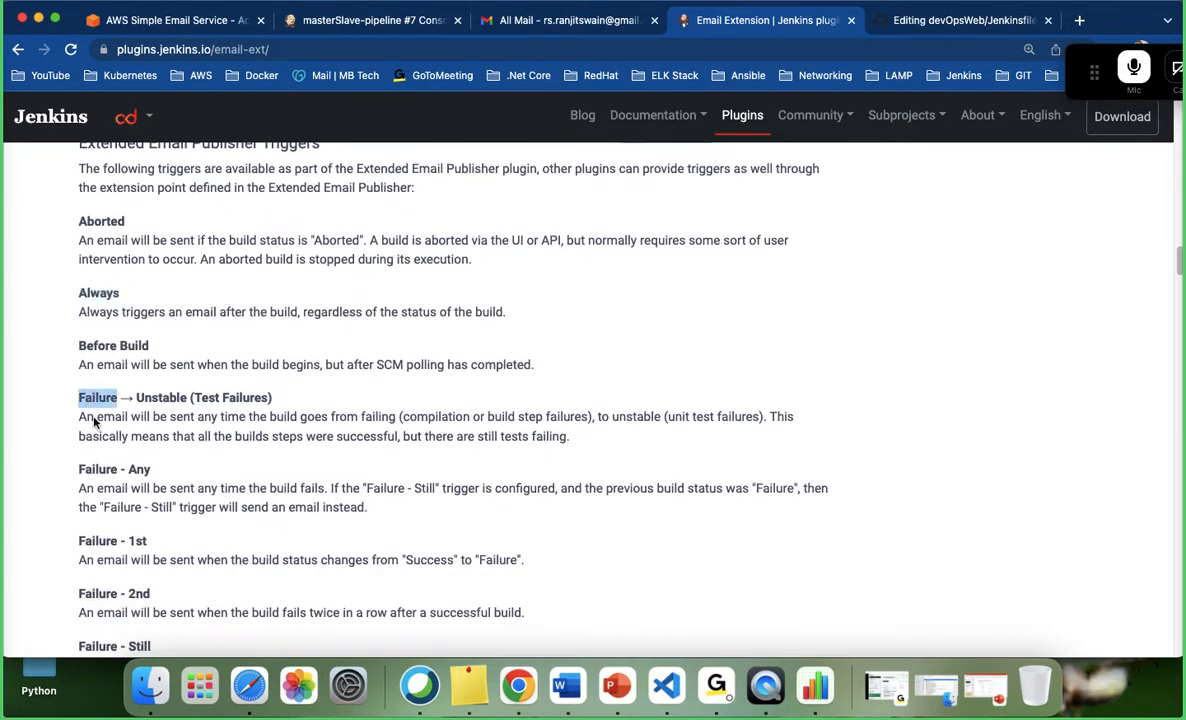
pyautogui.scroll(-2, 110, 440)
pyautogui.scroll(-3, 117, 472)
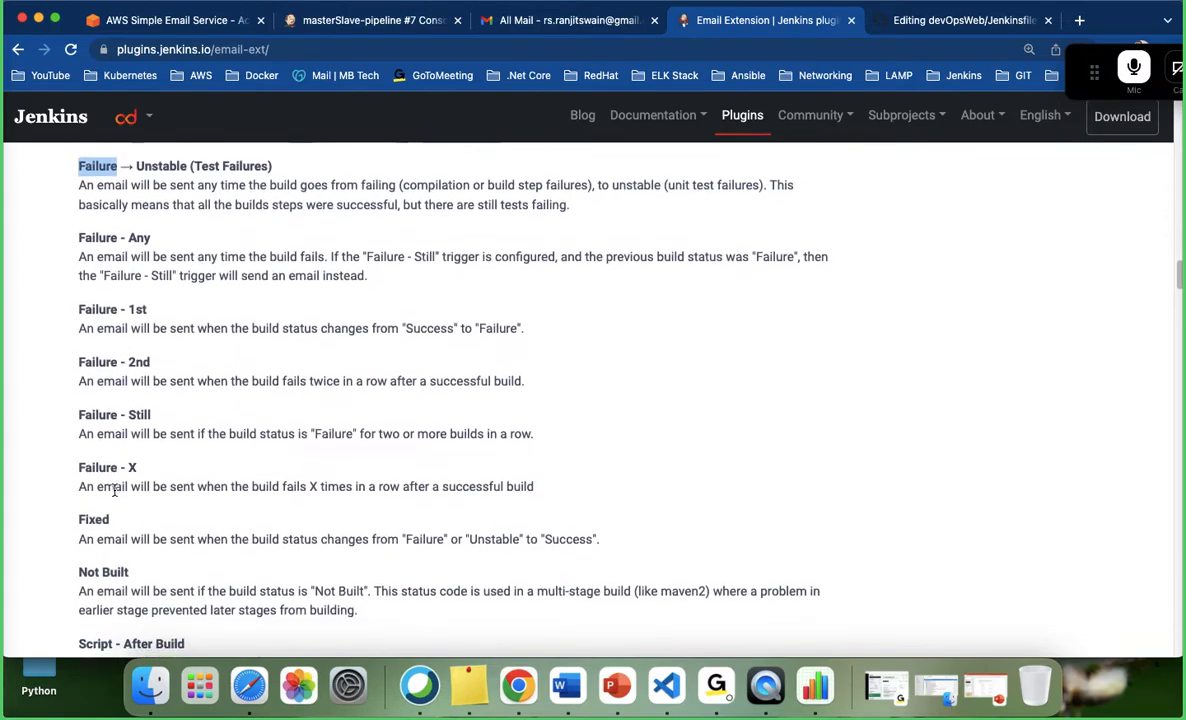
pyautogui.scroll(-8, 90, 518)
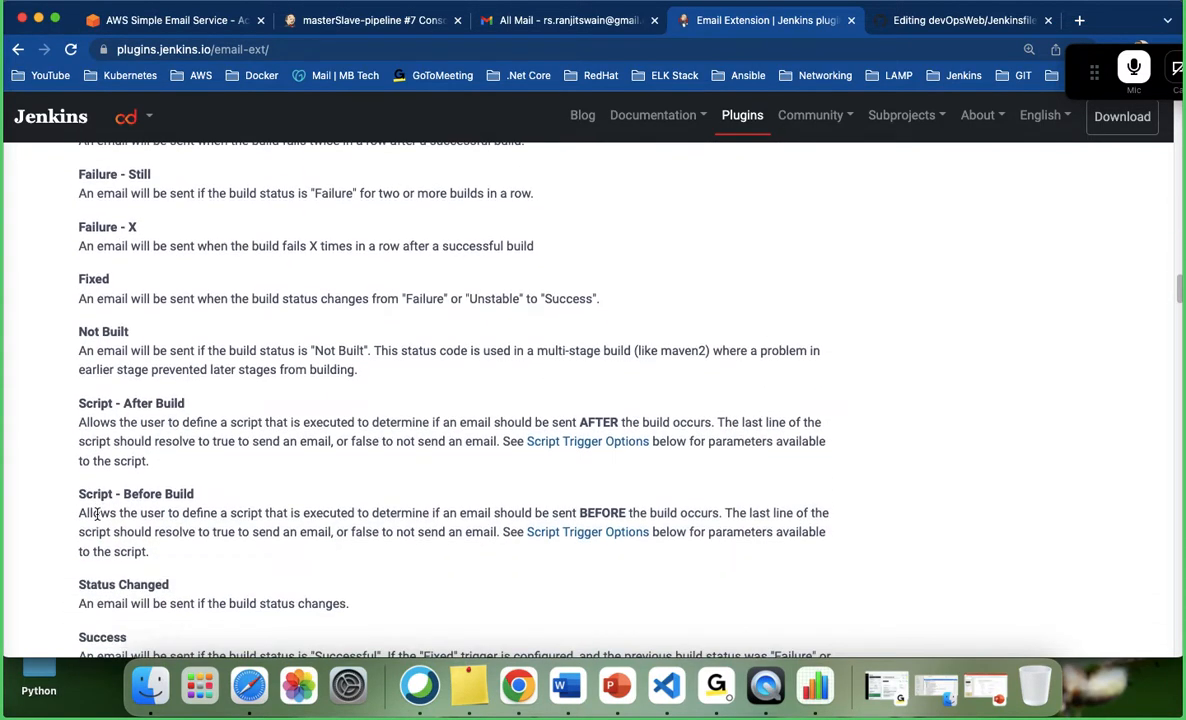
pyautogui.doubleClick(96, 500)
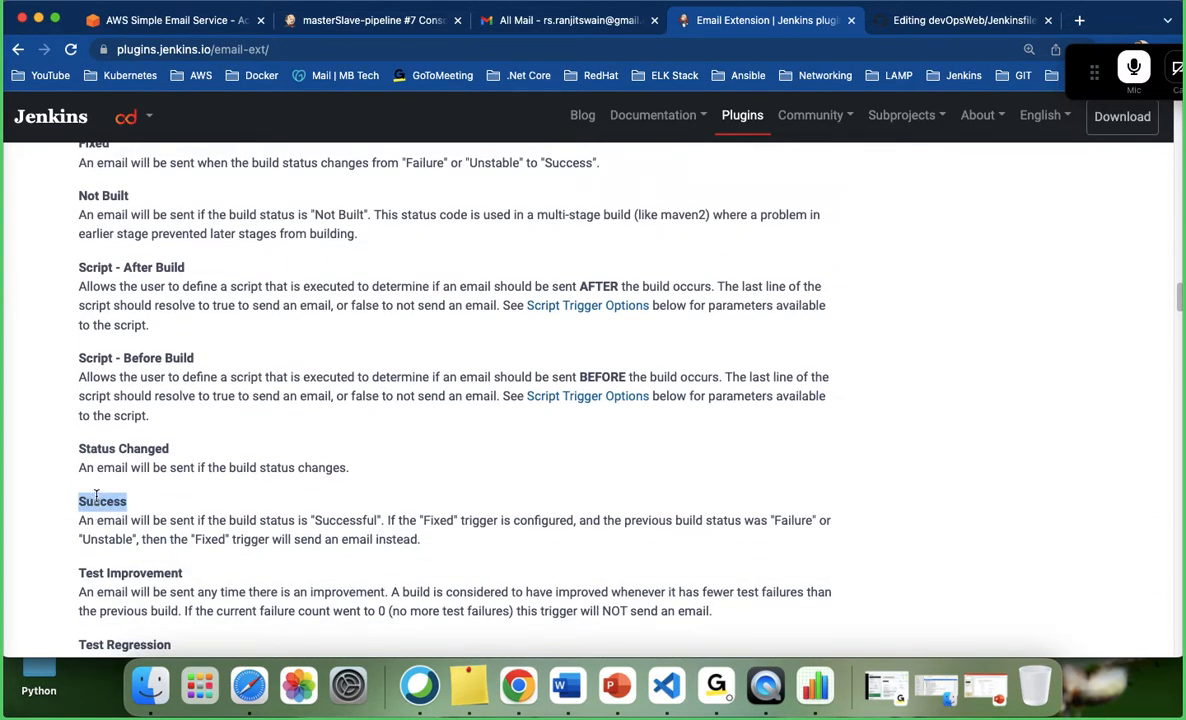
pyautogui.scroll(-3, 102, 513)
pyautogui.scroll(9, 110, 470)
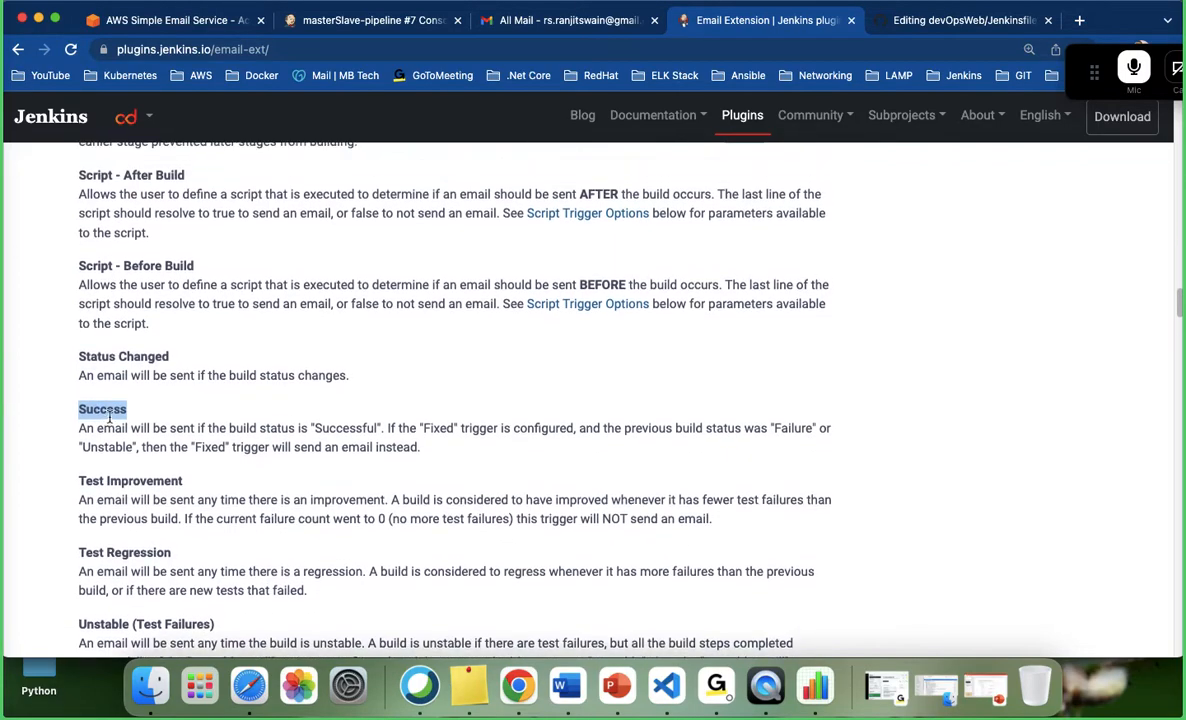
pyautogui.scroll(6, 113, 420)
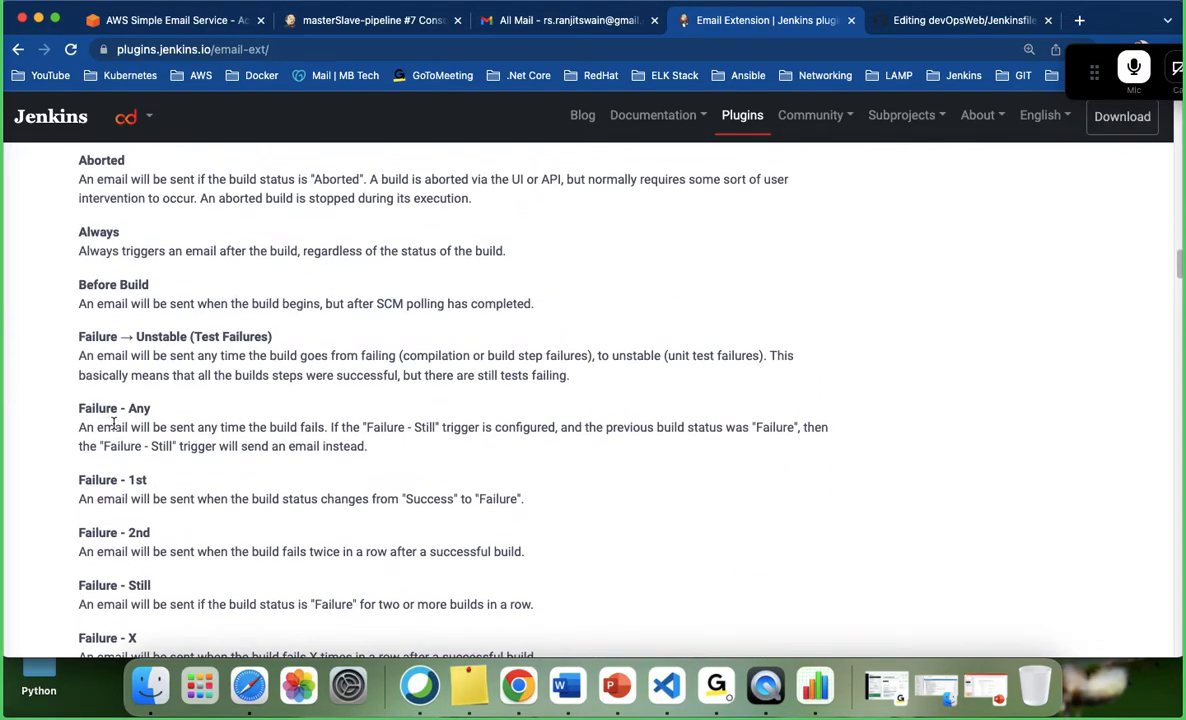
pyautogui.scroll(4, 113, 422)
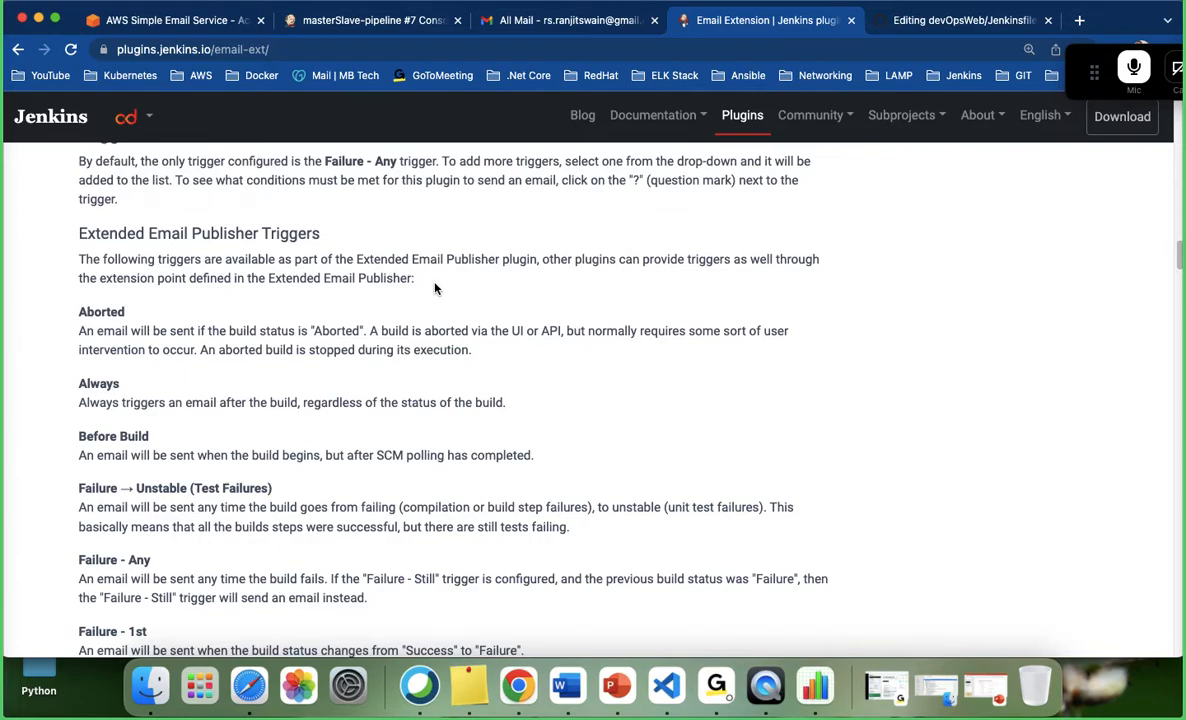
pyautogui.scroll(-4, 275, 382)
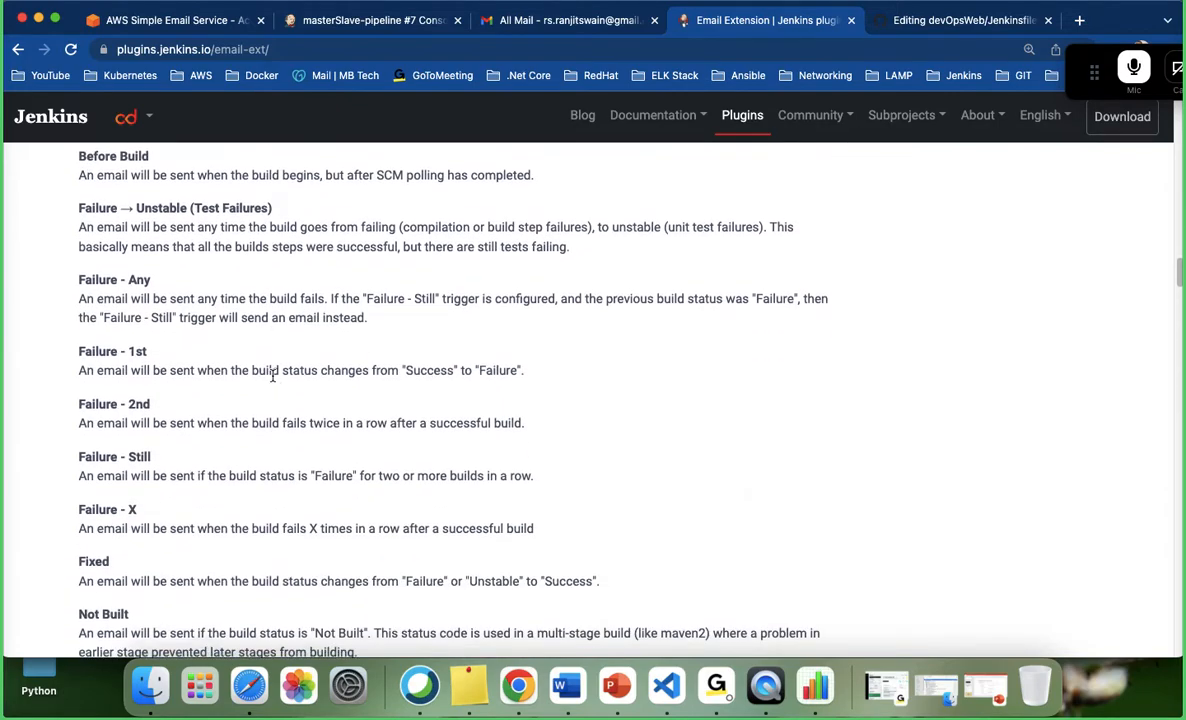
pyautogui.scroll(-6, 272, 377)
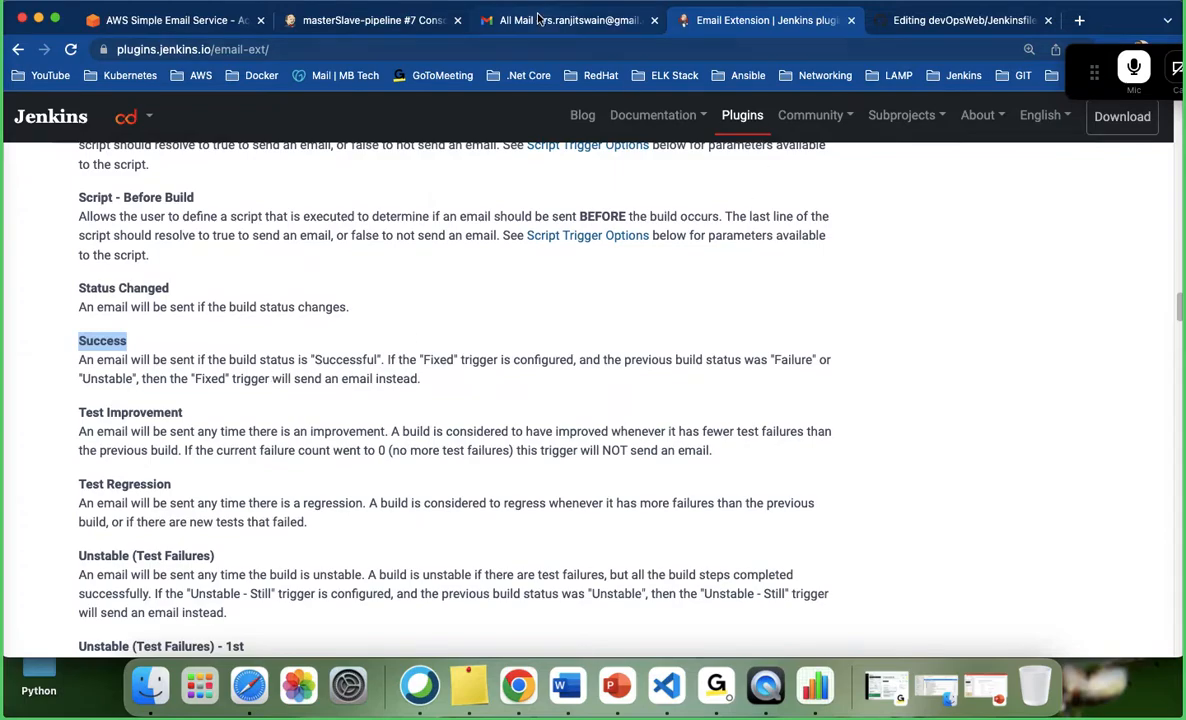
# - Fix the body to 'A Test Email', make the subject 'Test mail', and commit the Jenkinsfile
pyautogui.click(905, 20)
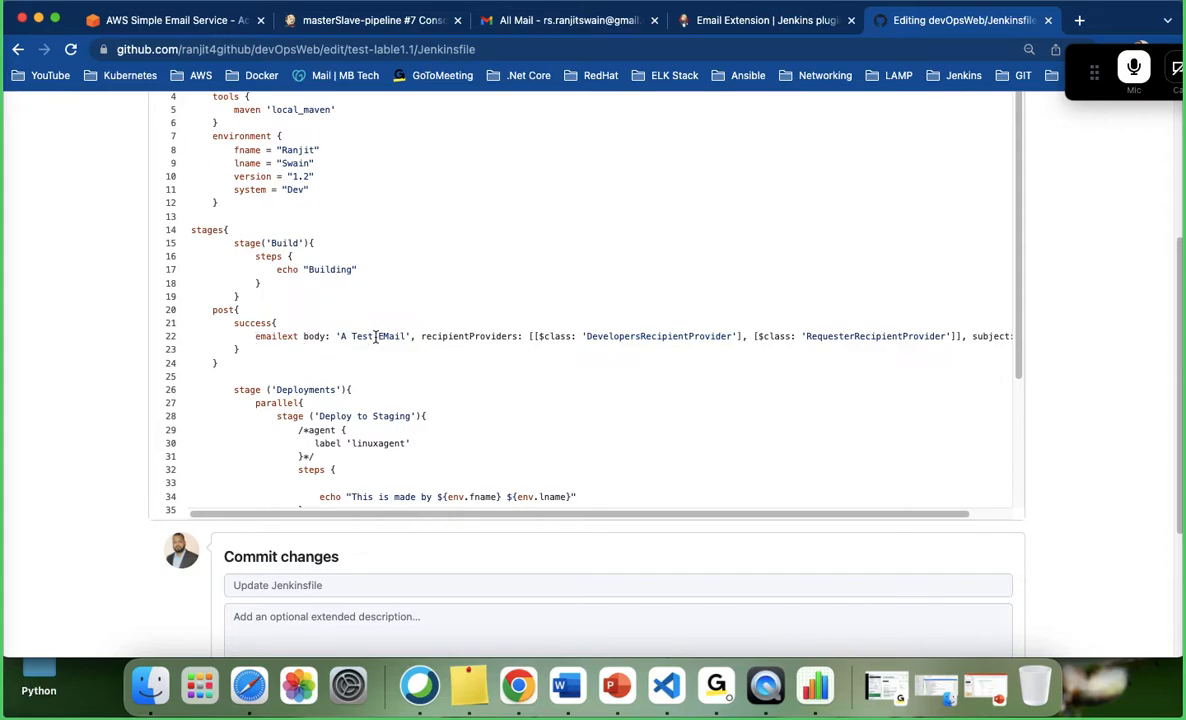
pyautogui.press('BackSpace')
pyautogui.write('m')
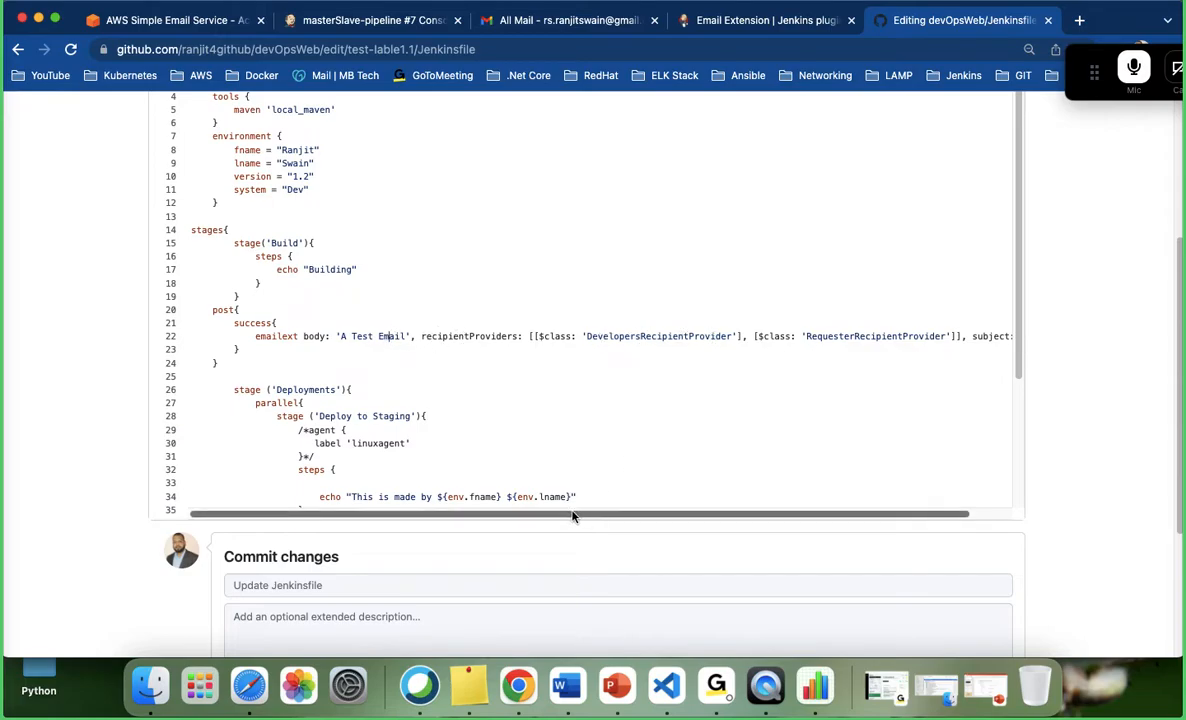
pyautogui.moveTo(608, 516); pyautogui.dragTo(648, 516)
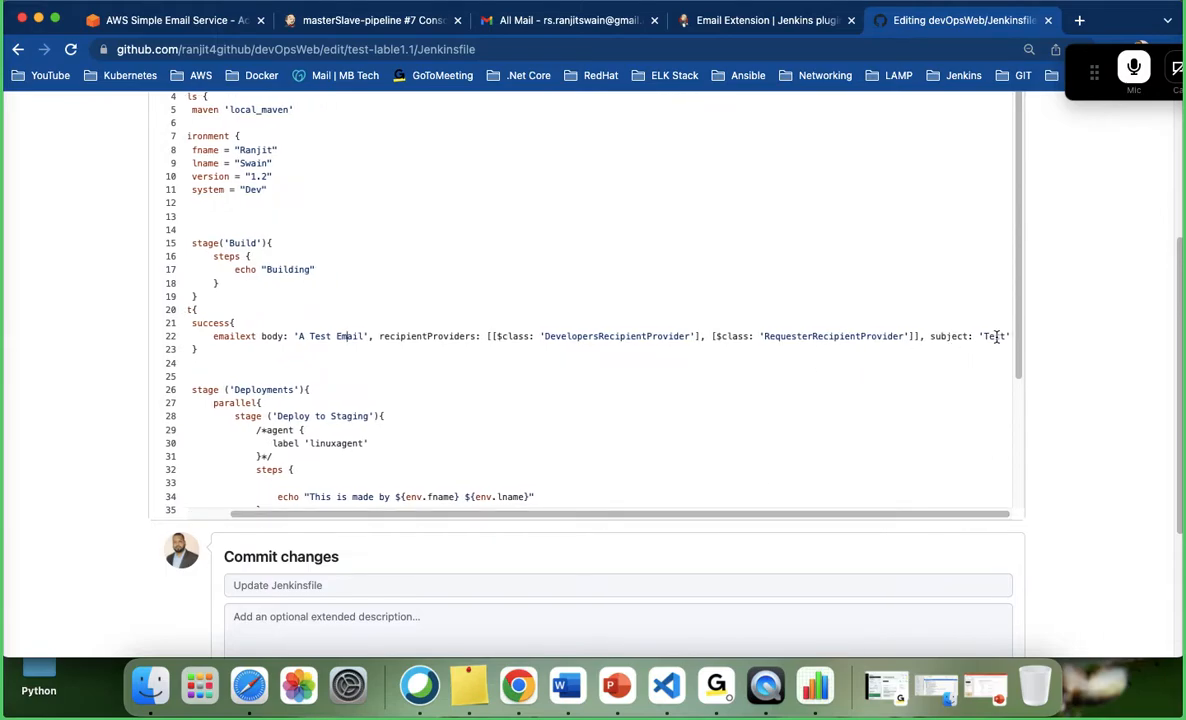
pyautogui.write('mail')
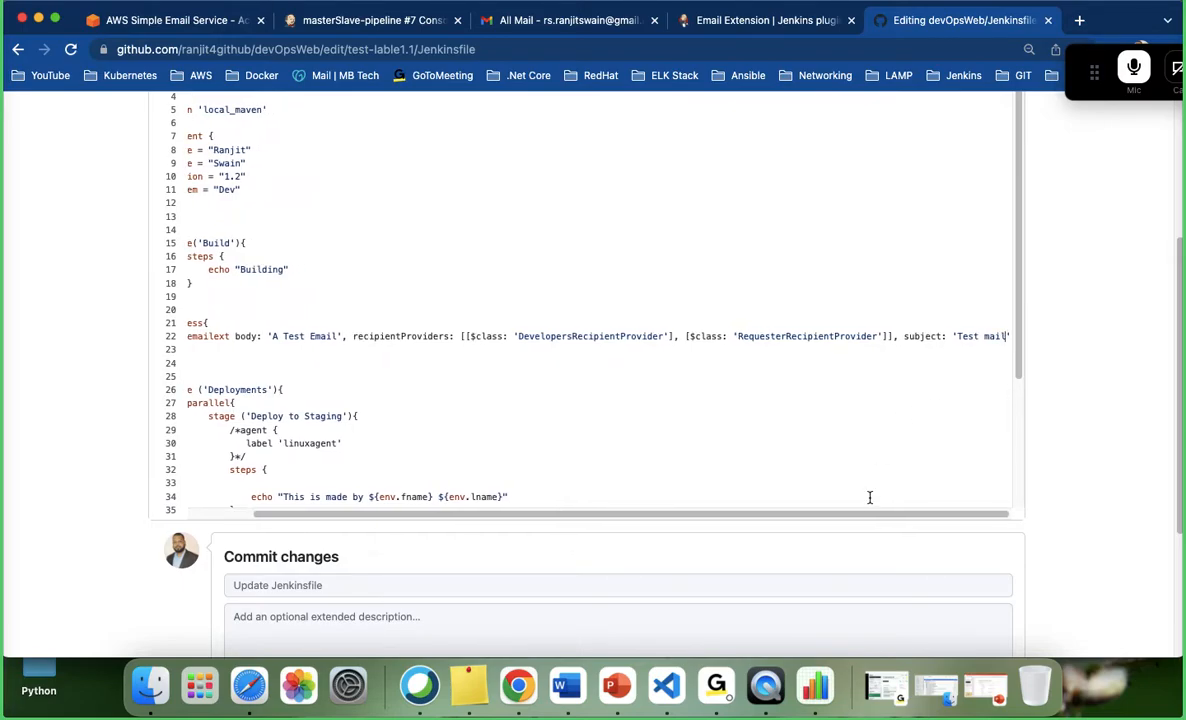
pyautogui.hscroll(-3, 480, 481)
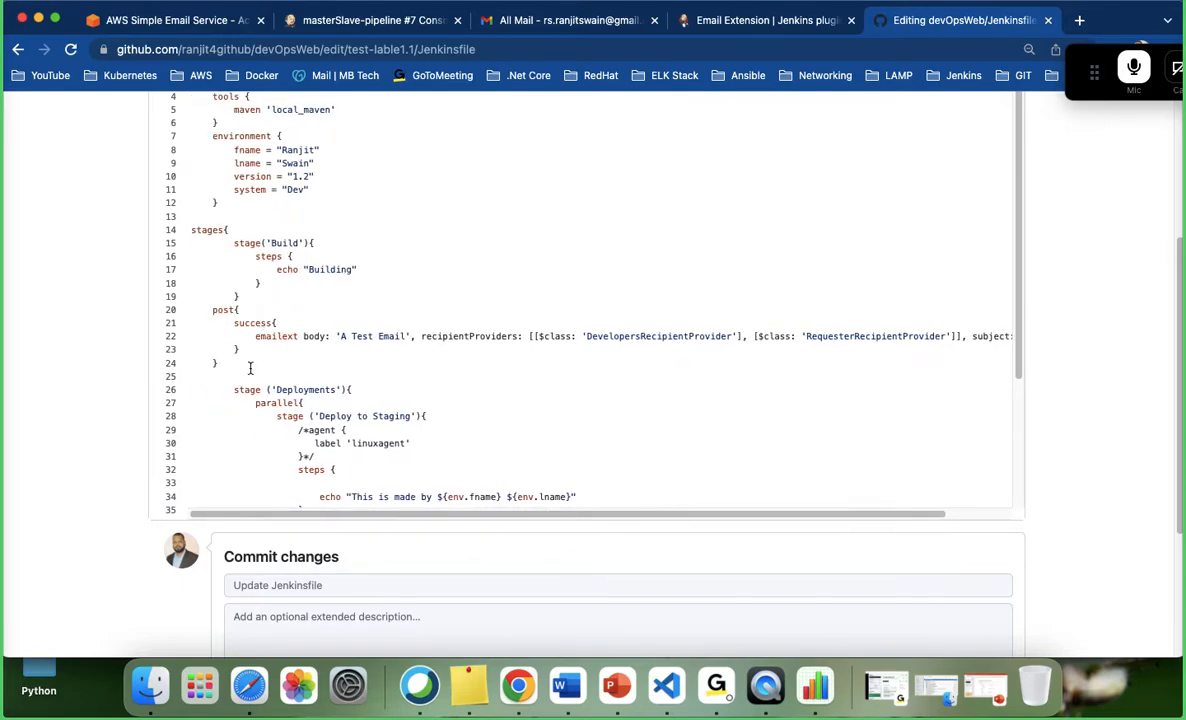
pyautogui.scroll(-5, 4, 462)
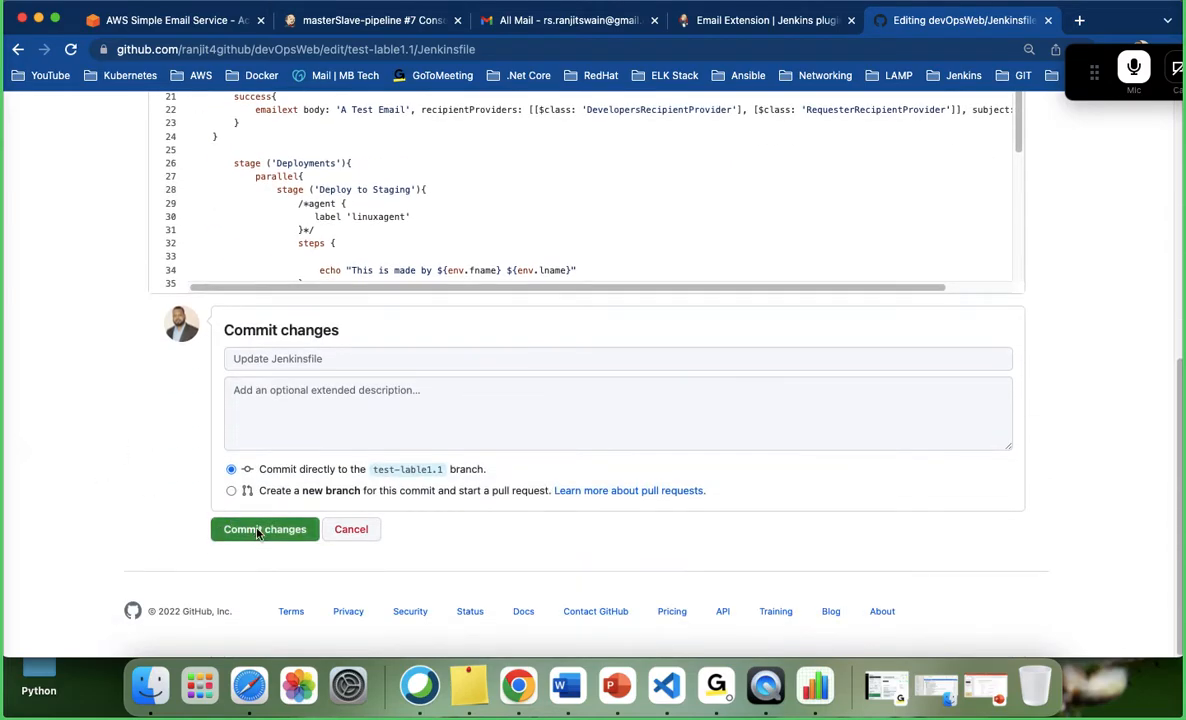
pyautogui.click(252, 530)
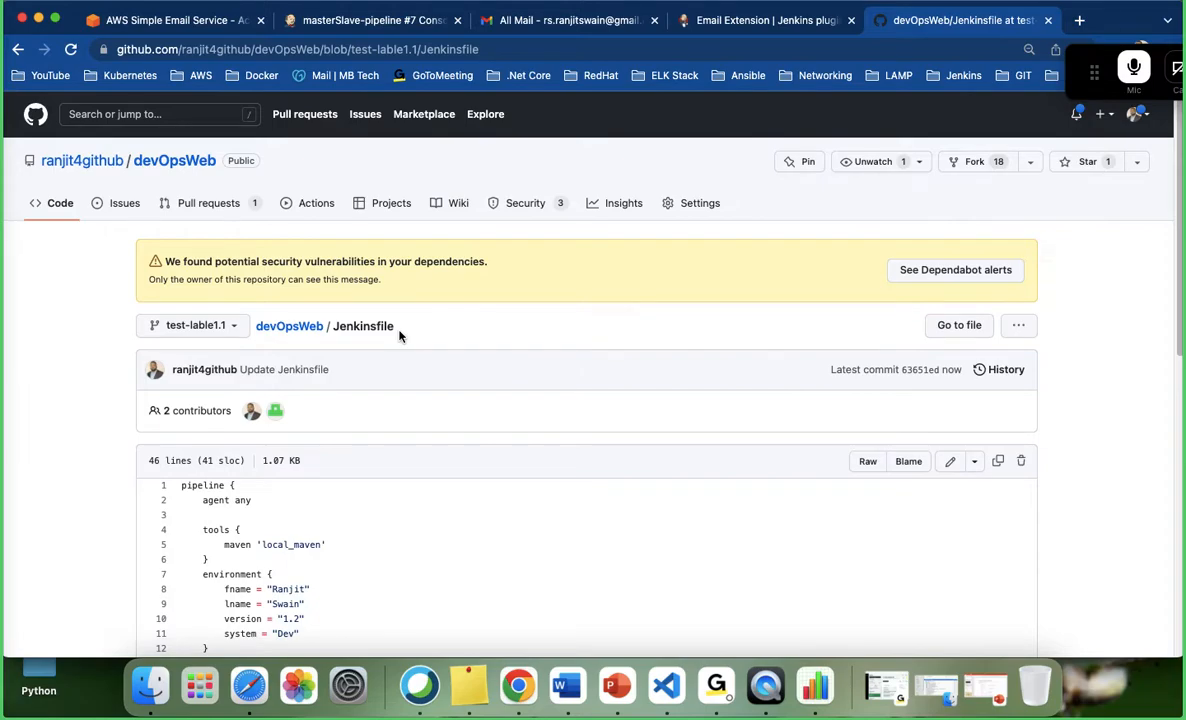
# - Review the committed post success emailext block, then return to the masterSlave-pipeline #7 console
pyautogui.scroll(-3, 110, 432)
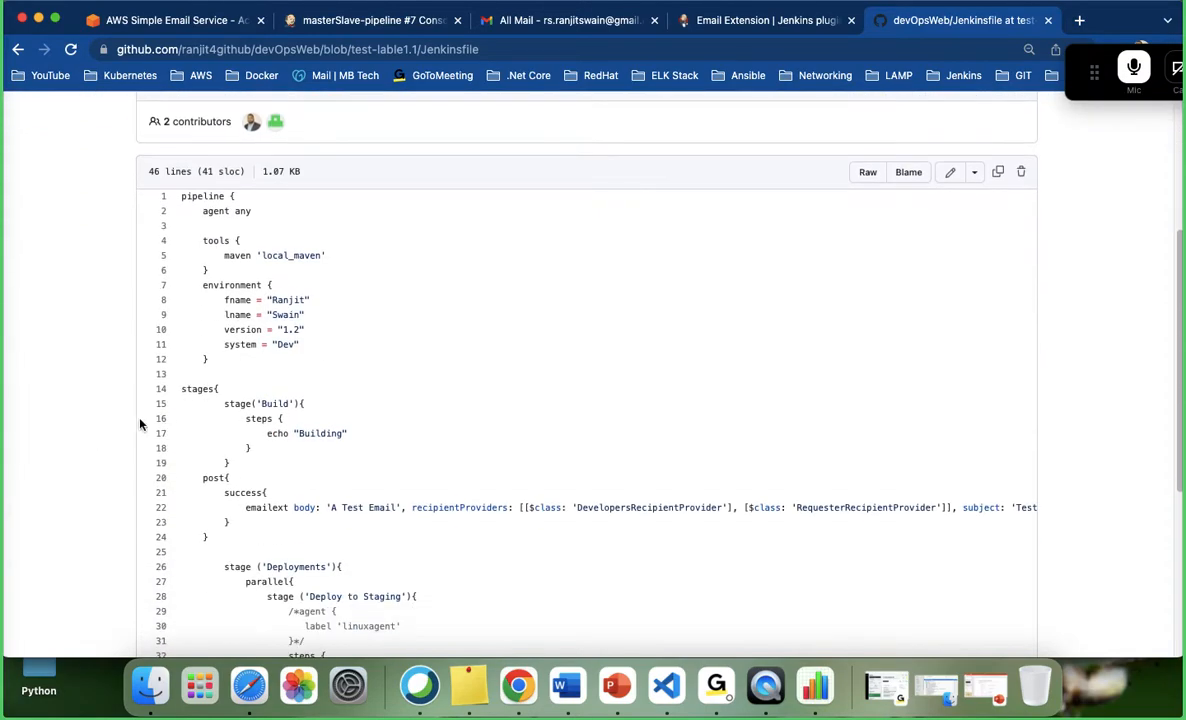
pyautogui.scroll(-3, 395, 560)
pyautogui.scroll(6, 36, 516)
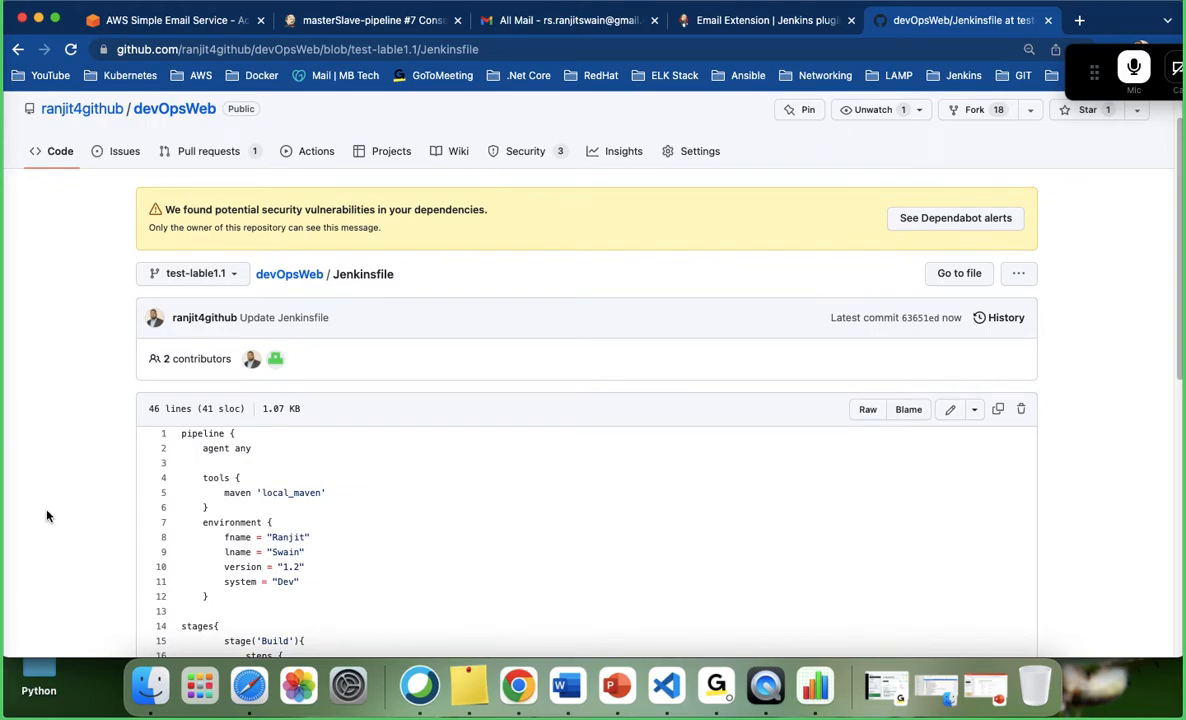
pyautogui.scroll(-6, 52, 505)
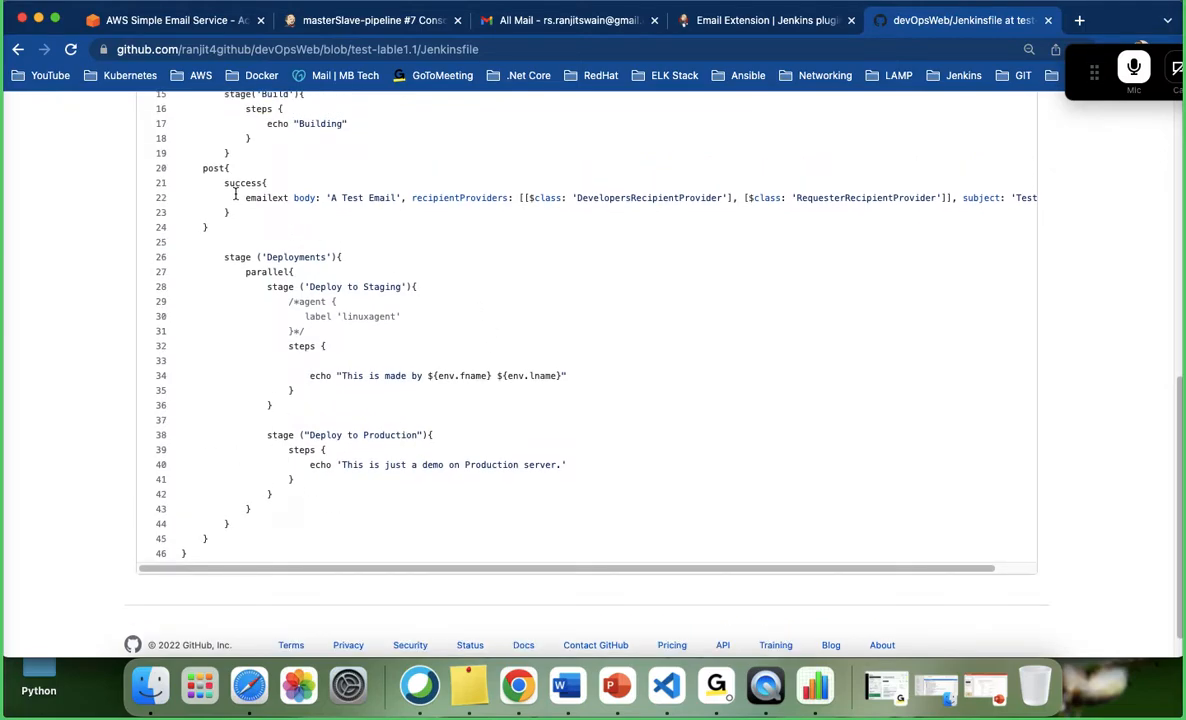
pyautogui.scroll(1, 220, 225)
pyautogui.scroll(5, 220, 229)
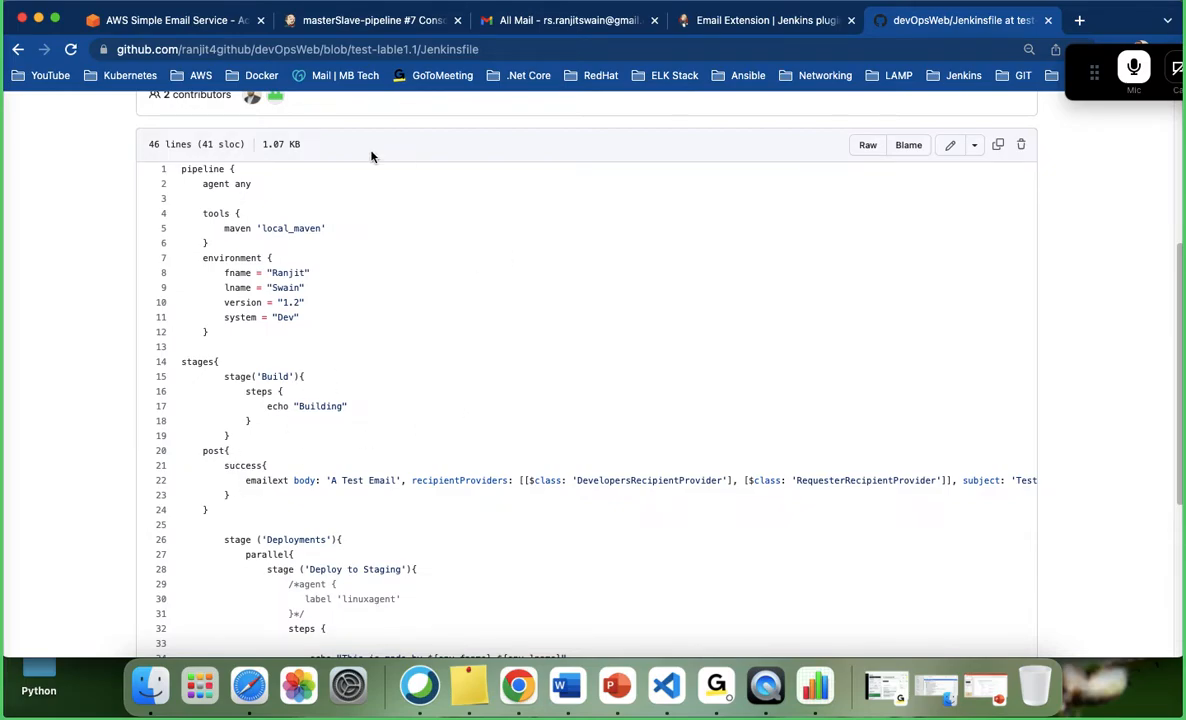
pyautogui.click(316, 22)
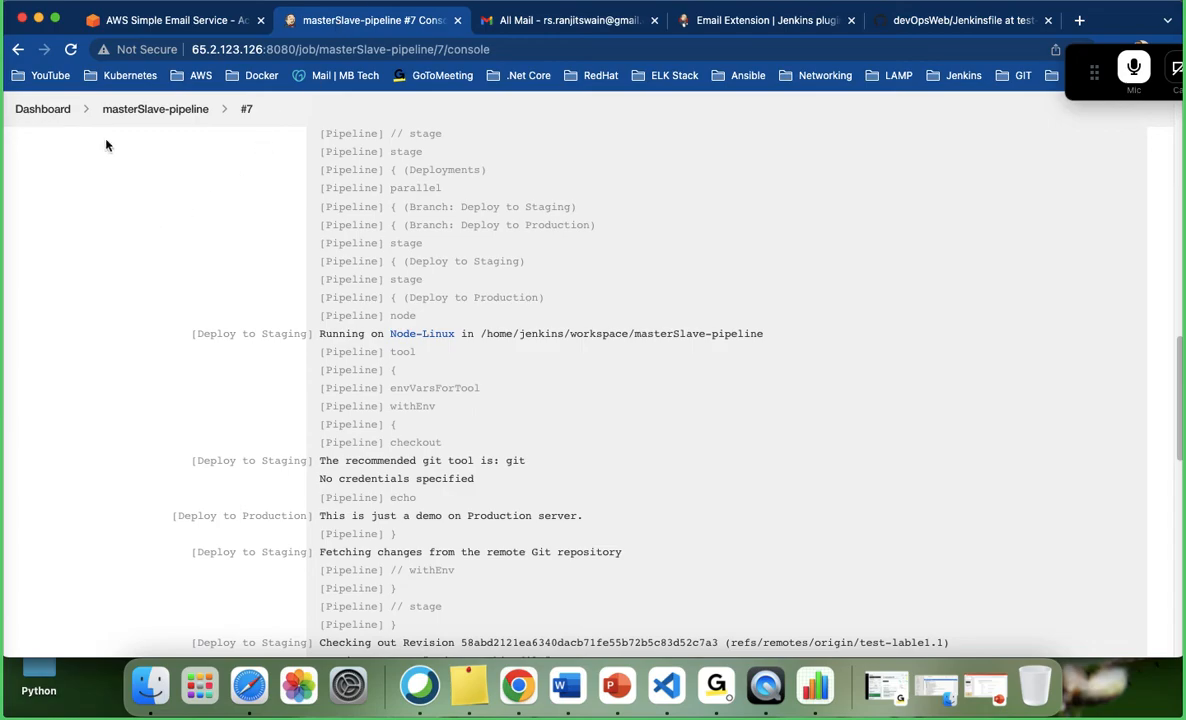
# - Start a new masterSlave-pipeline build with Build Now
pyautogui.click(157, 110)
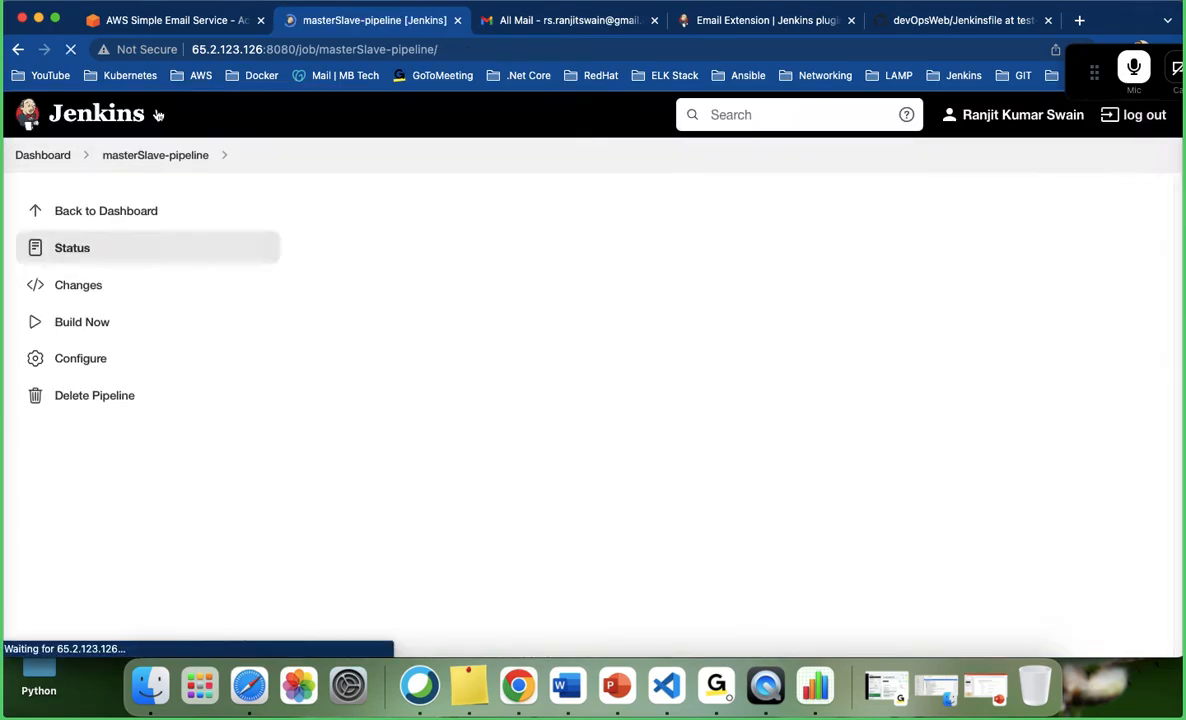
pyautogui.scroll(-2, 479, 336)
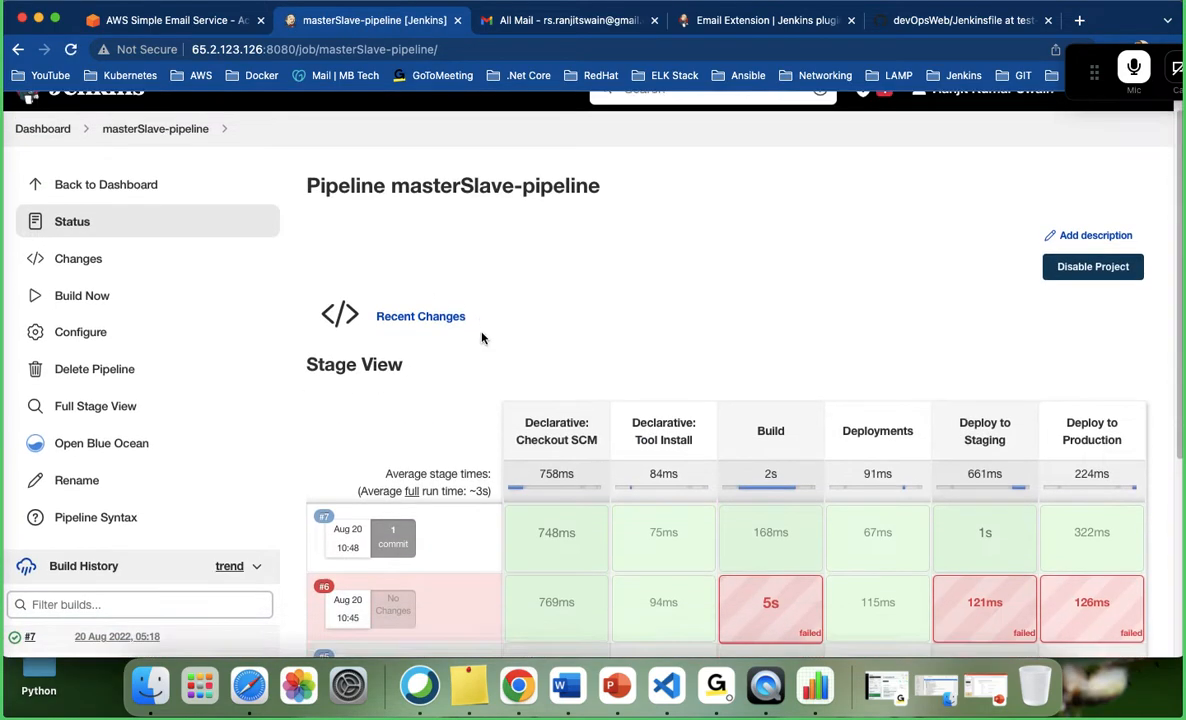
pyautogui.scroll(-4, 465, 337)
pyautogui.scroll(4, 352, 323)
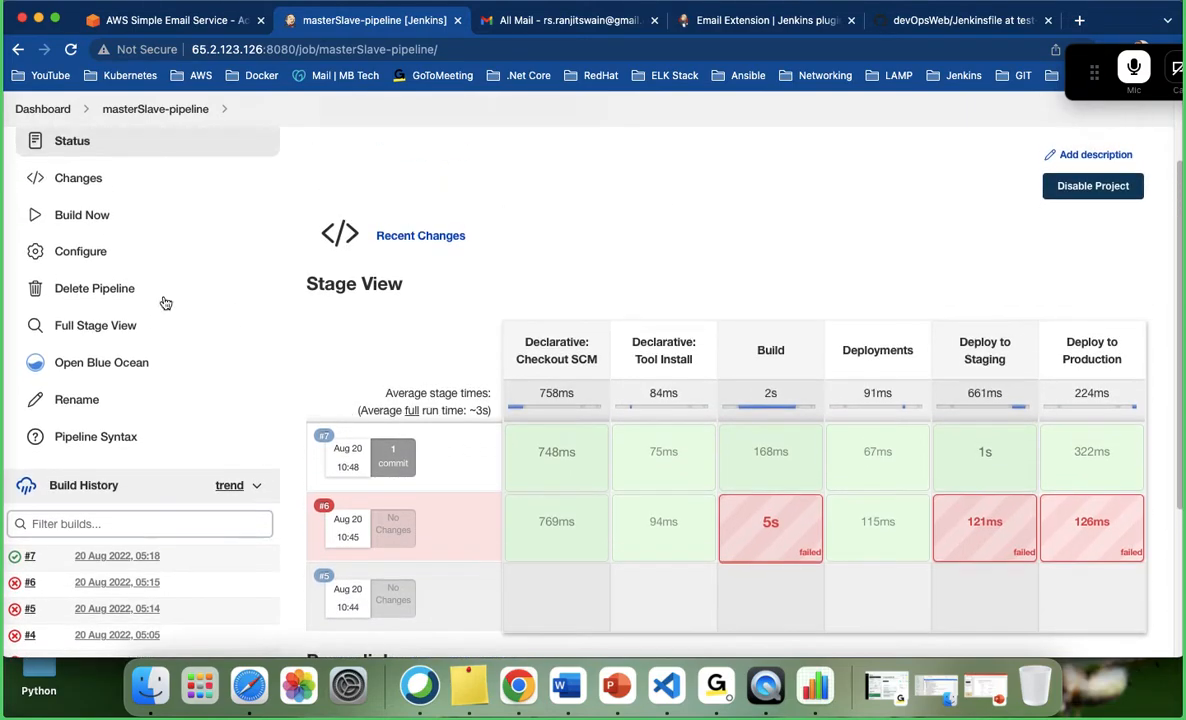
pyautogui.click(39, 217)
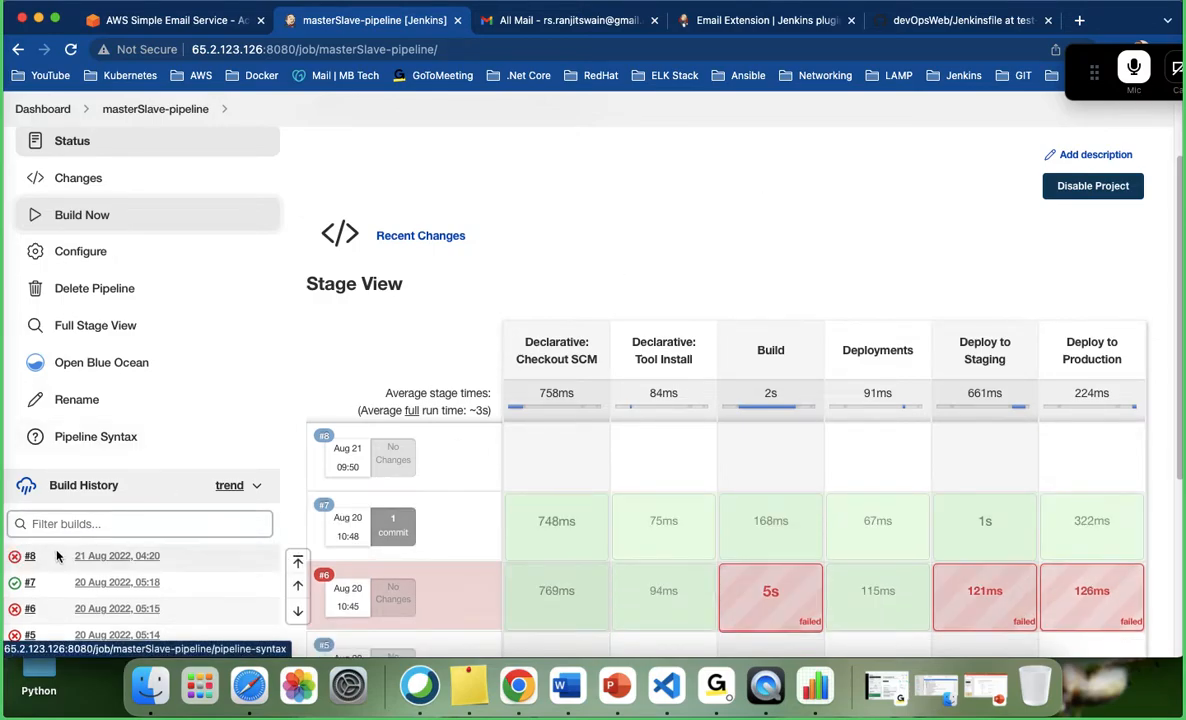
# - Open failed build #8's console and highlight the 'Expected a stage @ line 20, column 5' error
pyautogui.click(15, 560)
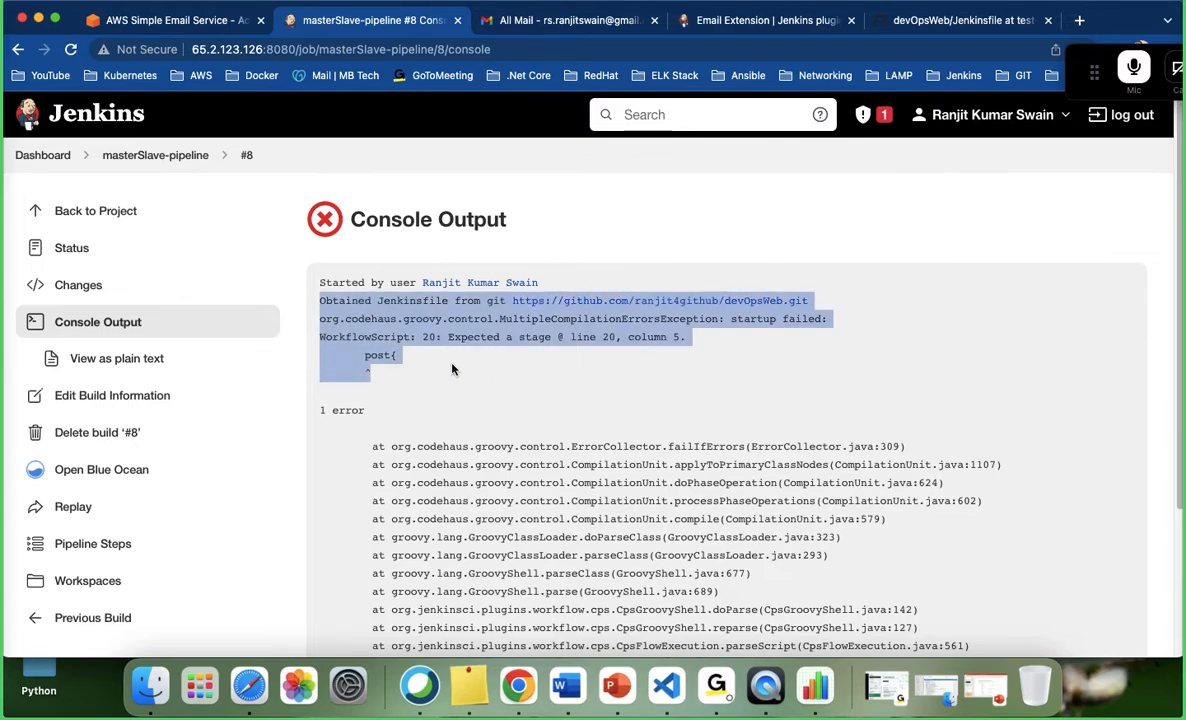
pyautogui.click(418, 335)
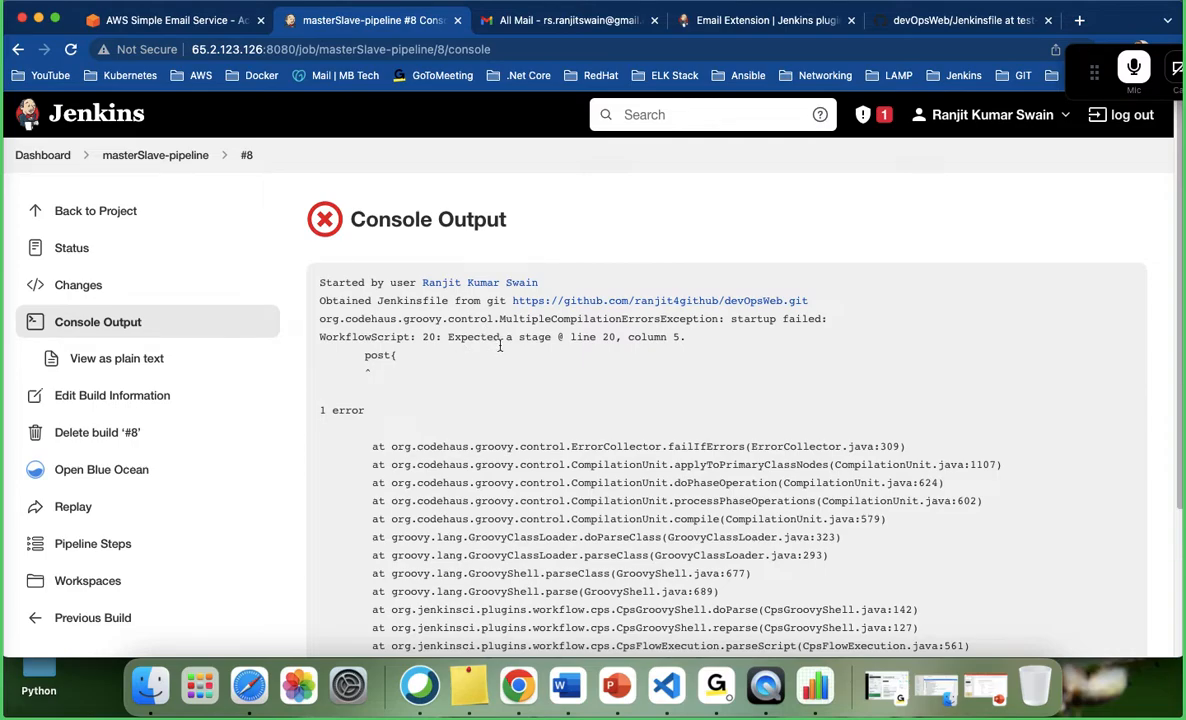
pyautogui.moveTo(553, 337); pyautogui.dragTo(687, 338)
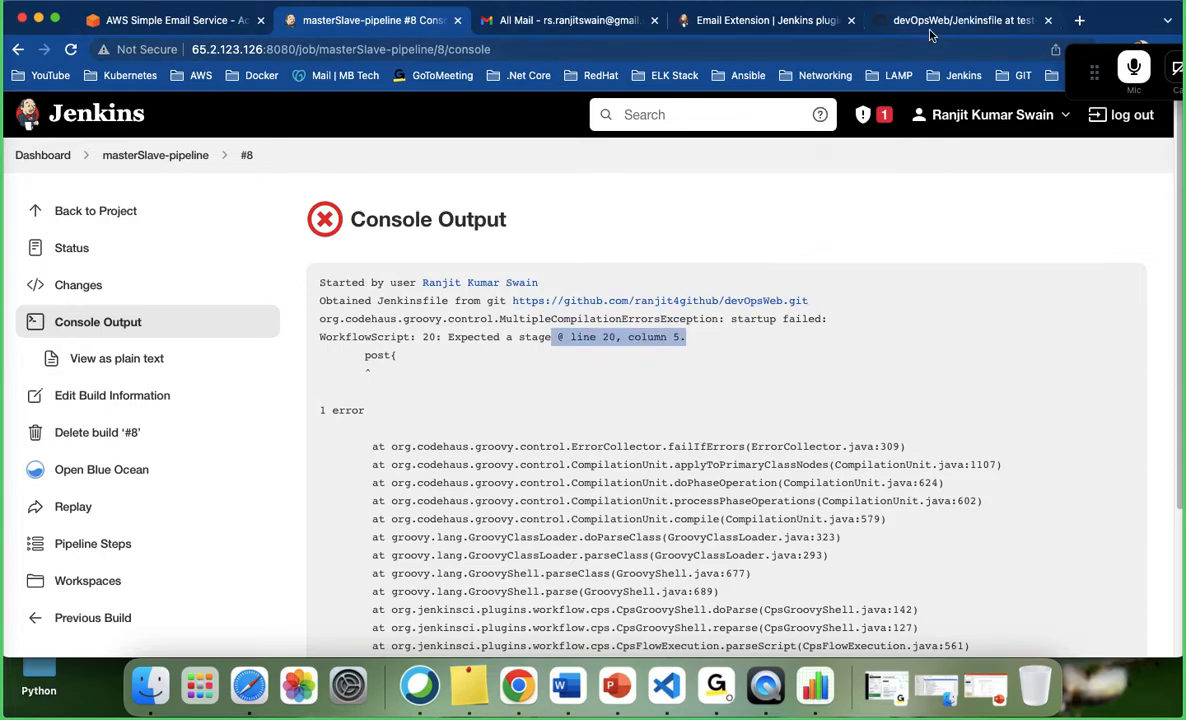
pyautogui.click(885, 20)
# - Edit the Jenkinsfile and check where post sits in the VS Code sample pipeline
pyautogui.click(952, 147)
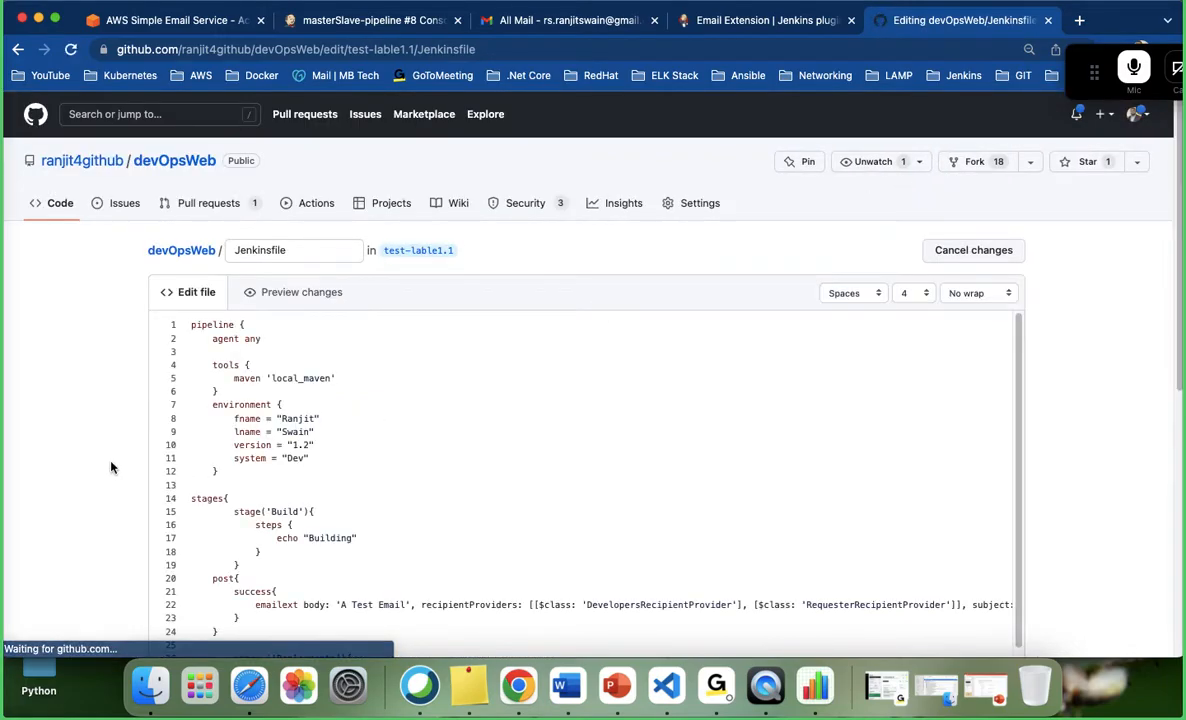
pyautogui.scroll(-5, 111, 468)
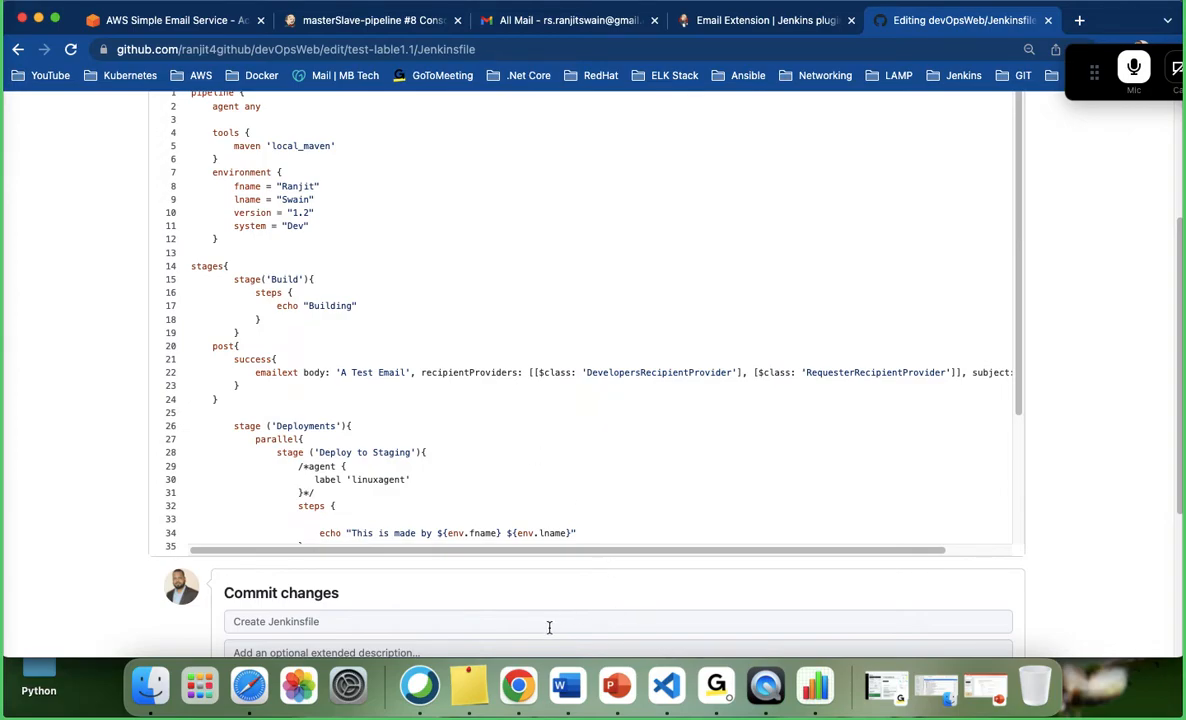
pyautogui.click(666, 686)
pyautogui.click(430, 337)
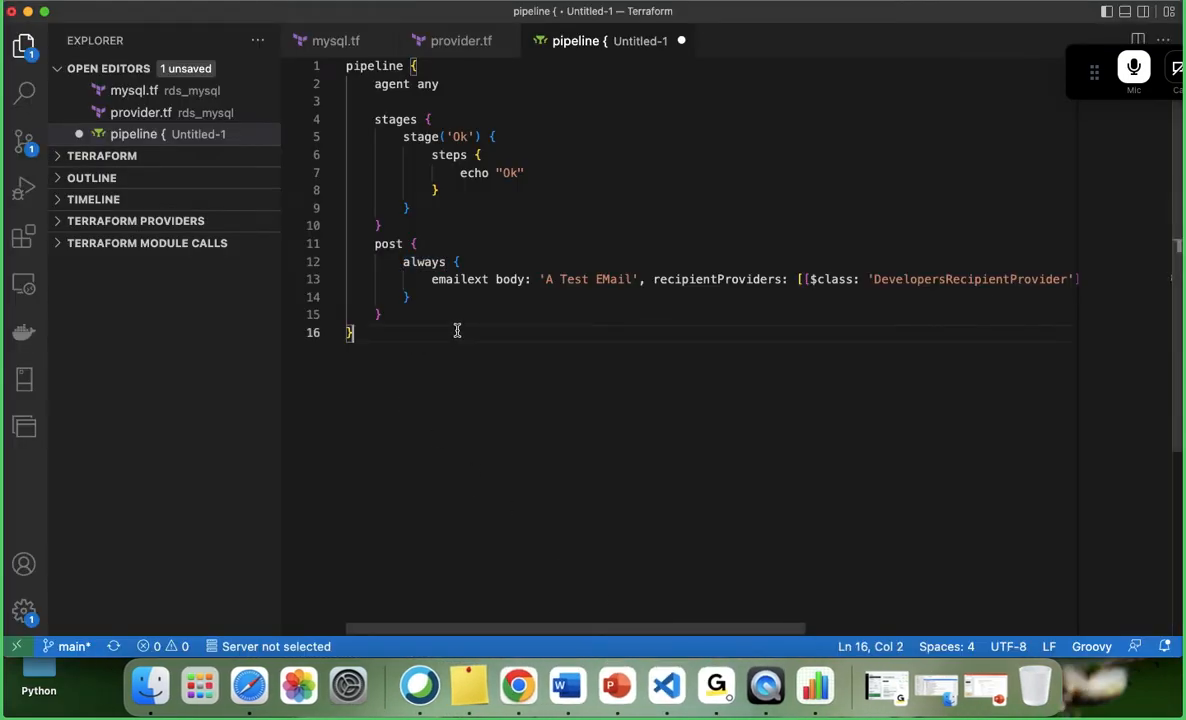
pyautogui.press('super+Tab')
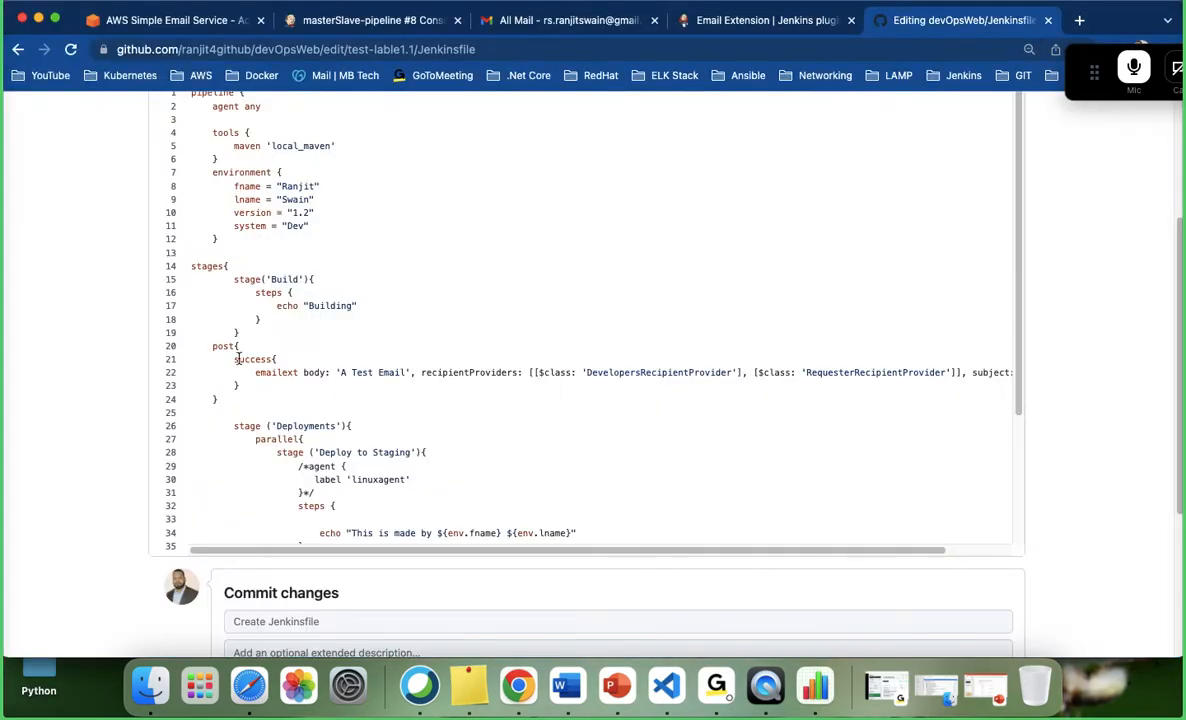
# - Cut the misplaced post block, lines 20–24, out of the stages section
pyautogui.moveTo(220, 400); pyautogui.dragTo(177, 353)
pyautogui.press('cmd+c')
pyautogui.press('BackSpace')
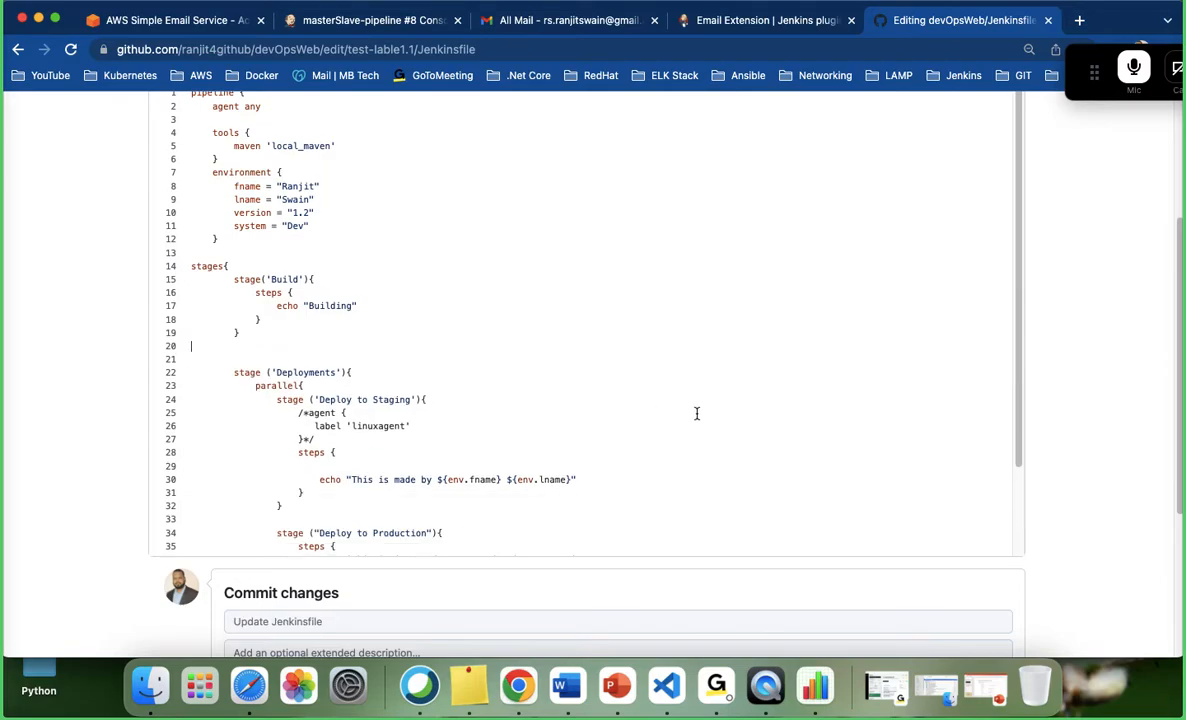
pyautogui.press('Delete')
pyautogui.press('Delete')
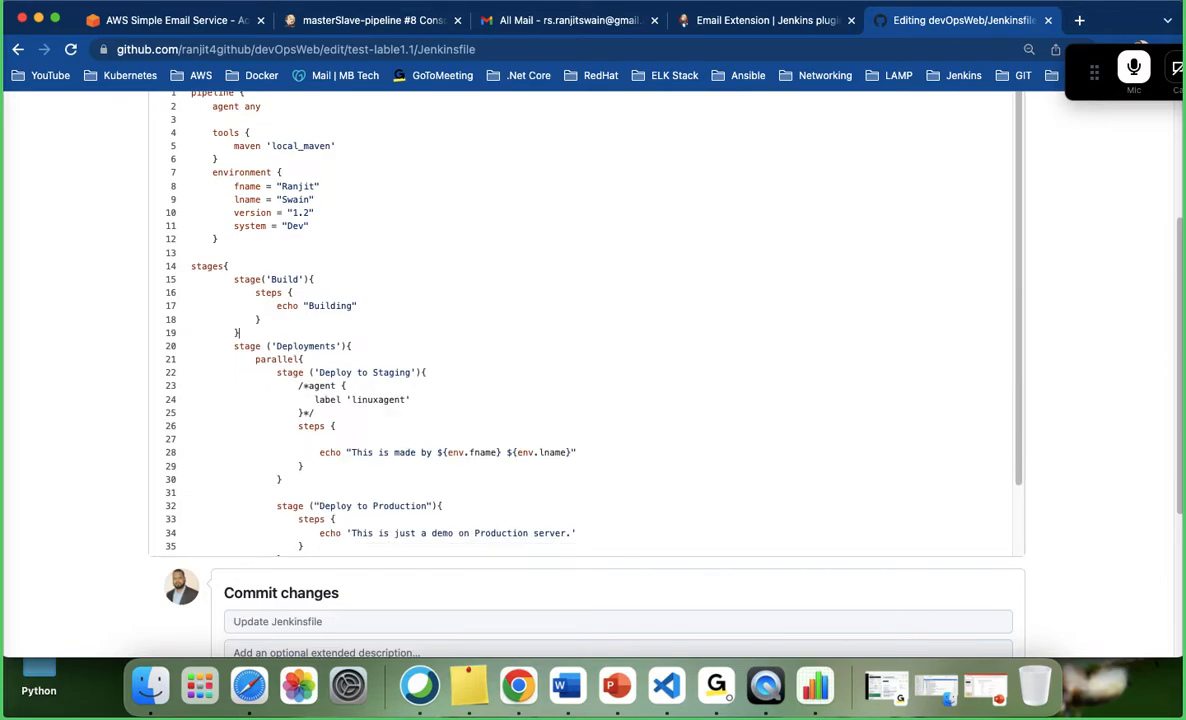
pyautogui.scroll(2, 294, 413)
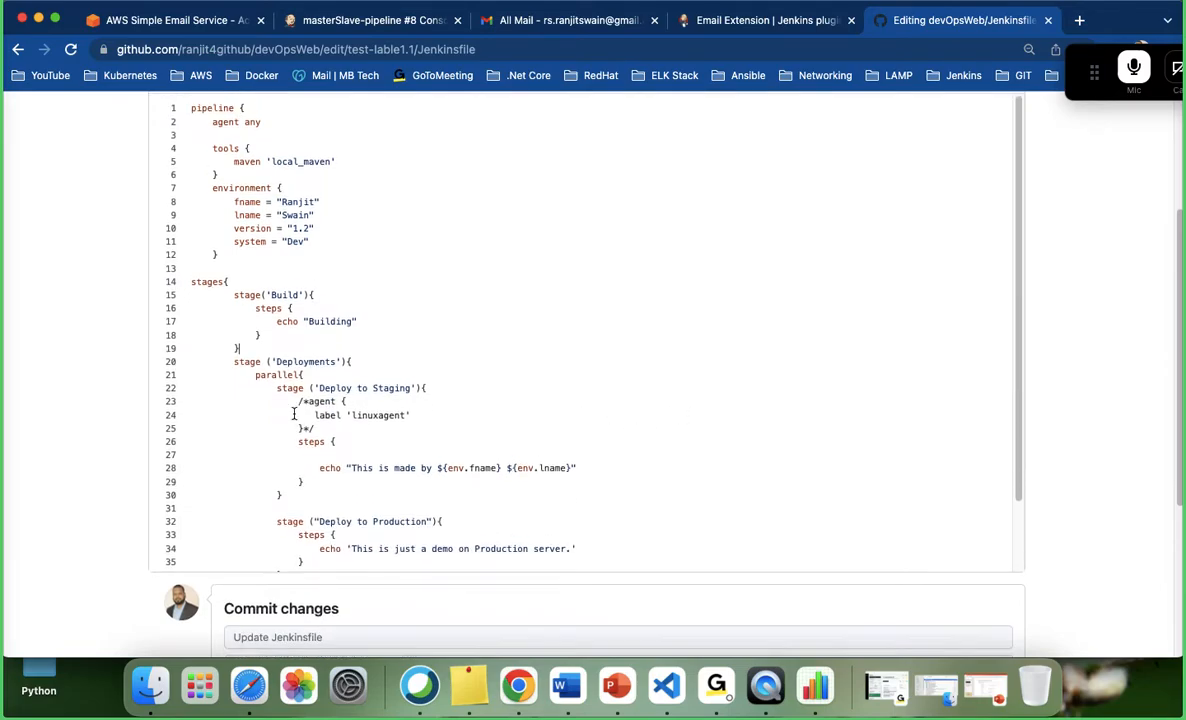
pyautogui.scroll(-1, 294, 415)
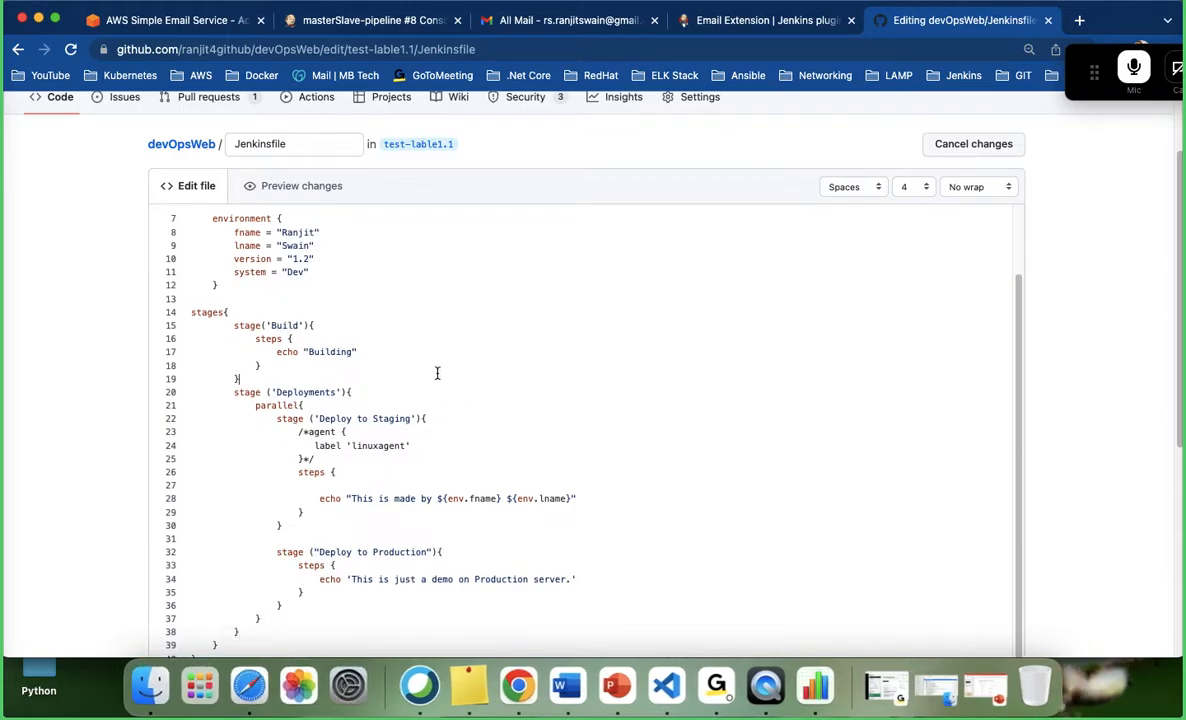
pyautogui.scroll(-5, 9, 382)
# - Paste the post block after the stages closing brace, fix its indentation, and commit
pyautogui.press('Return')
pyautogui.press('cmd+v')
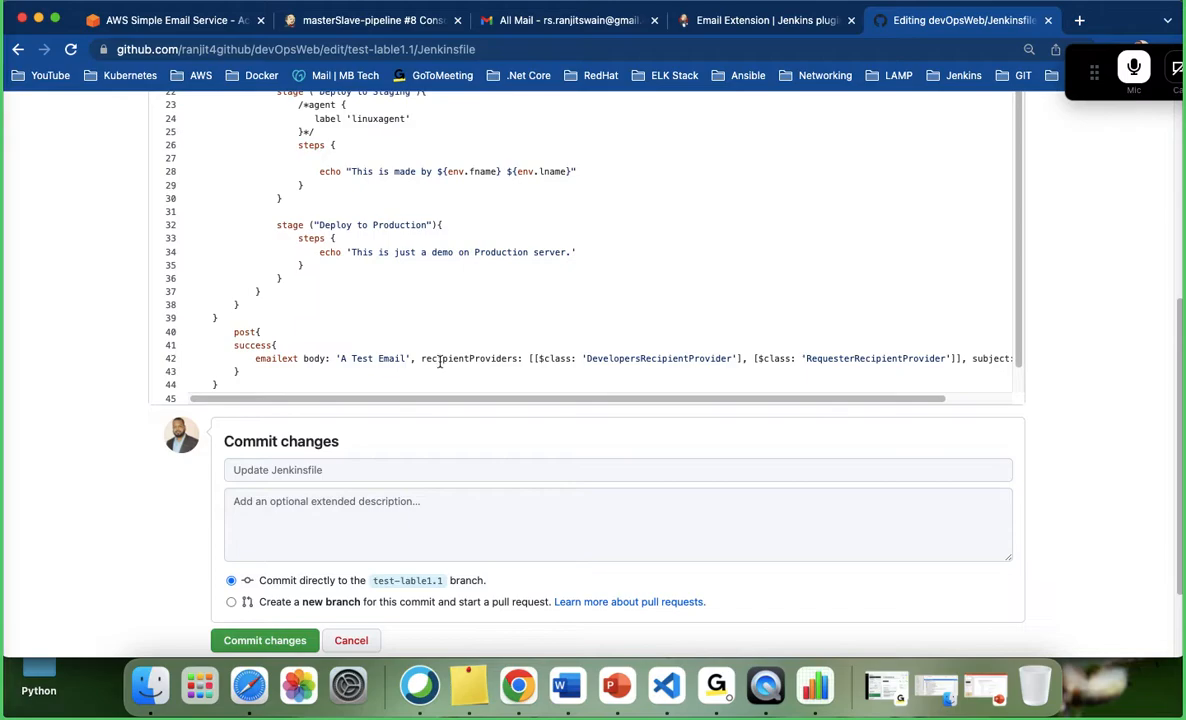
pyautogui.click(234, 332)
pyautogui.press('BackSpace')
pyautogui.press('BackSpace')
pyautogui.press('BackSpace')
pyautogui.press('BackSpace')
pyautogui.scroll(-1, 100, 440)
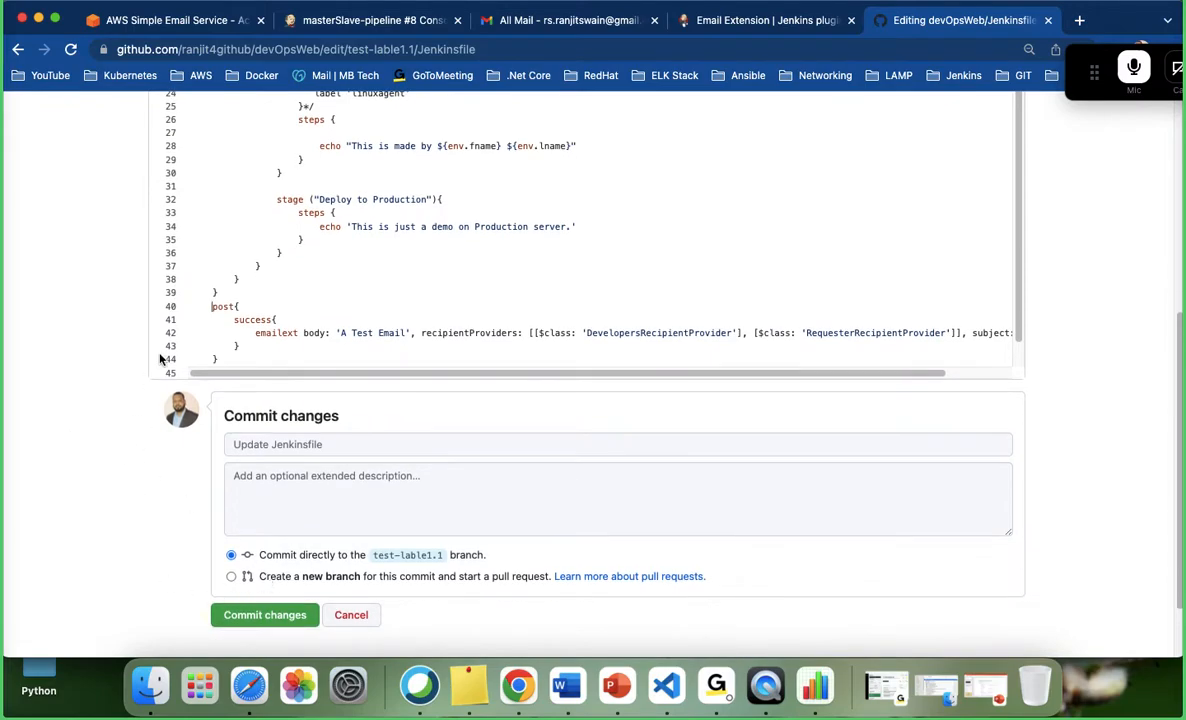
pyautogui.scroll(-1, 233, 305)
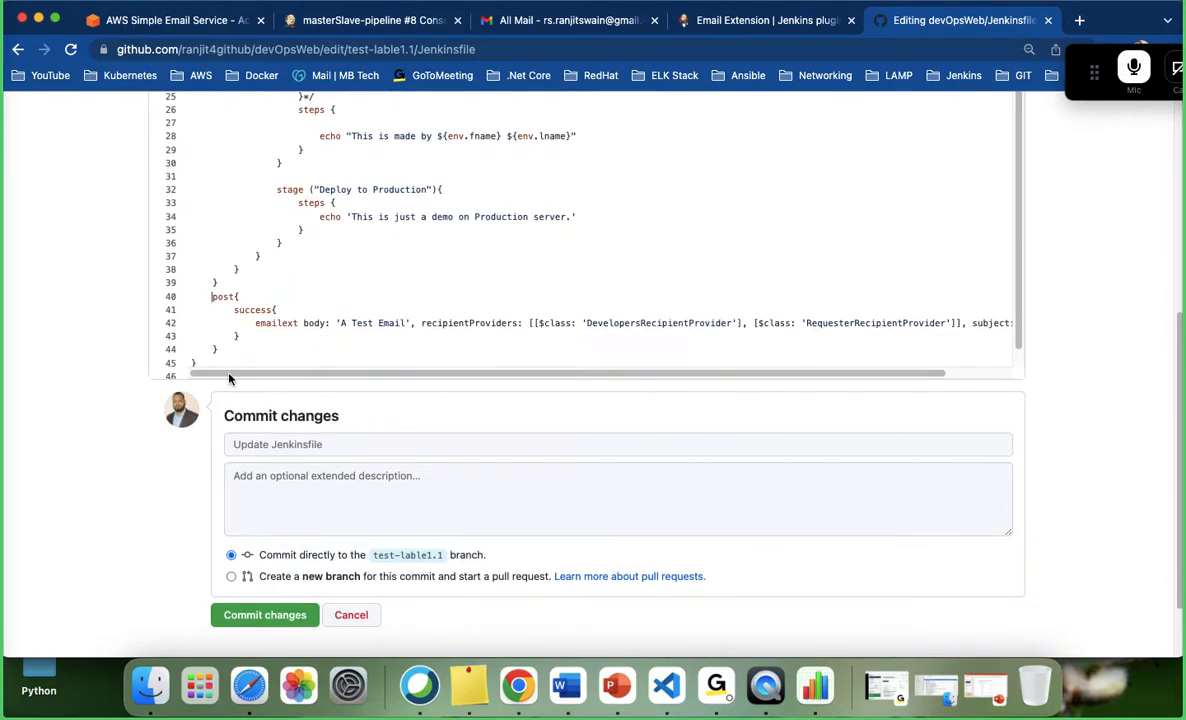
pyautogui.click(261, 614)
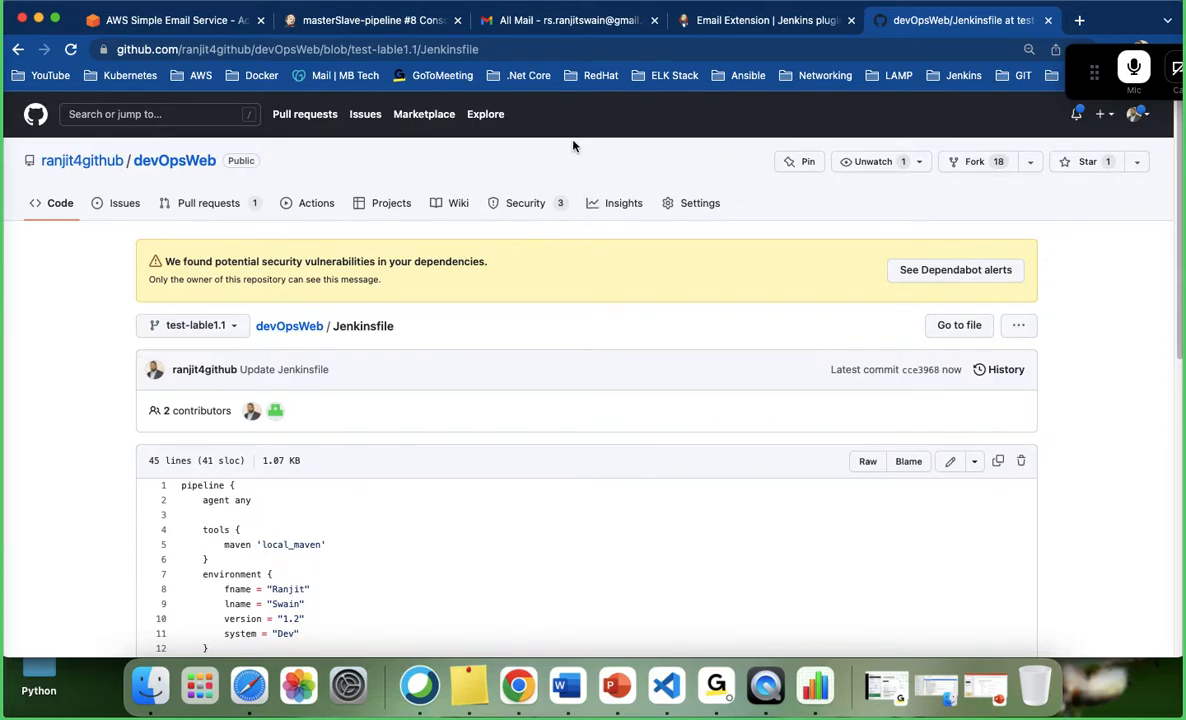
# - Review the compilation error lines in build #8's console output
pyautogui.click(365, 20)
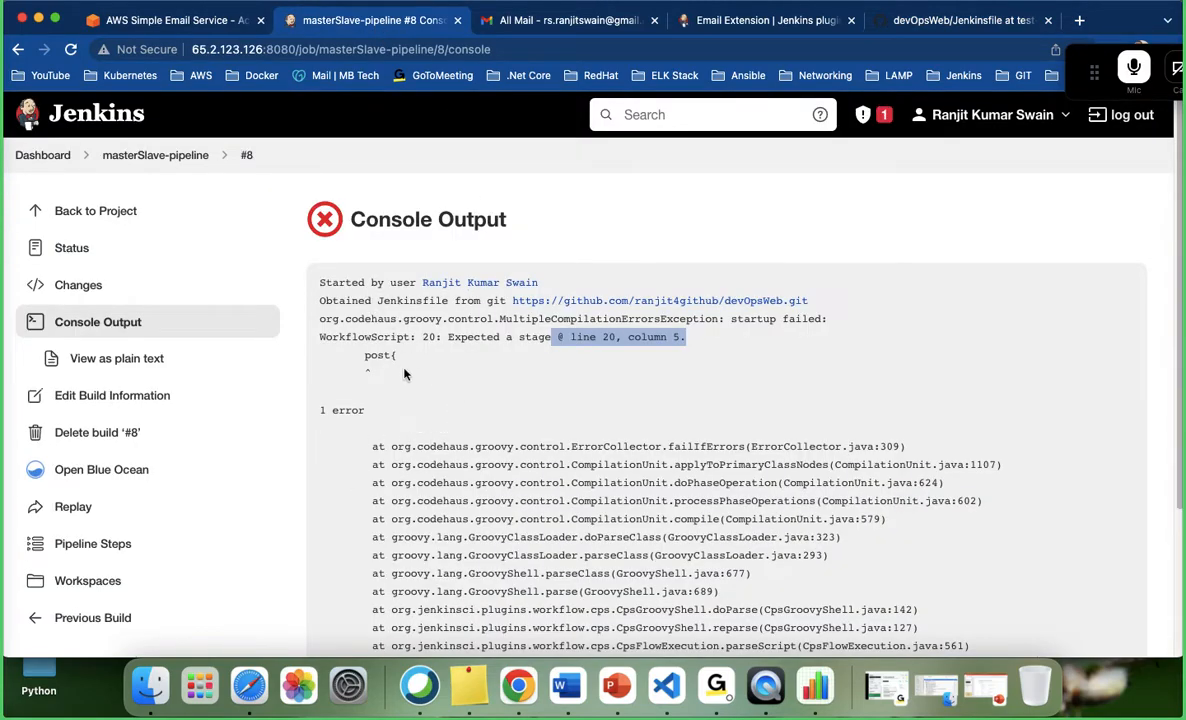
pyautogui.moveTo(320, 337); pyautogui.dragTo(848, 587)
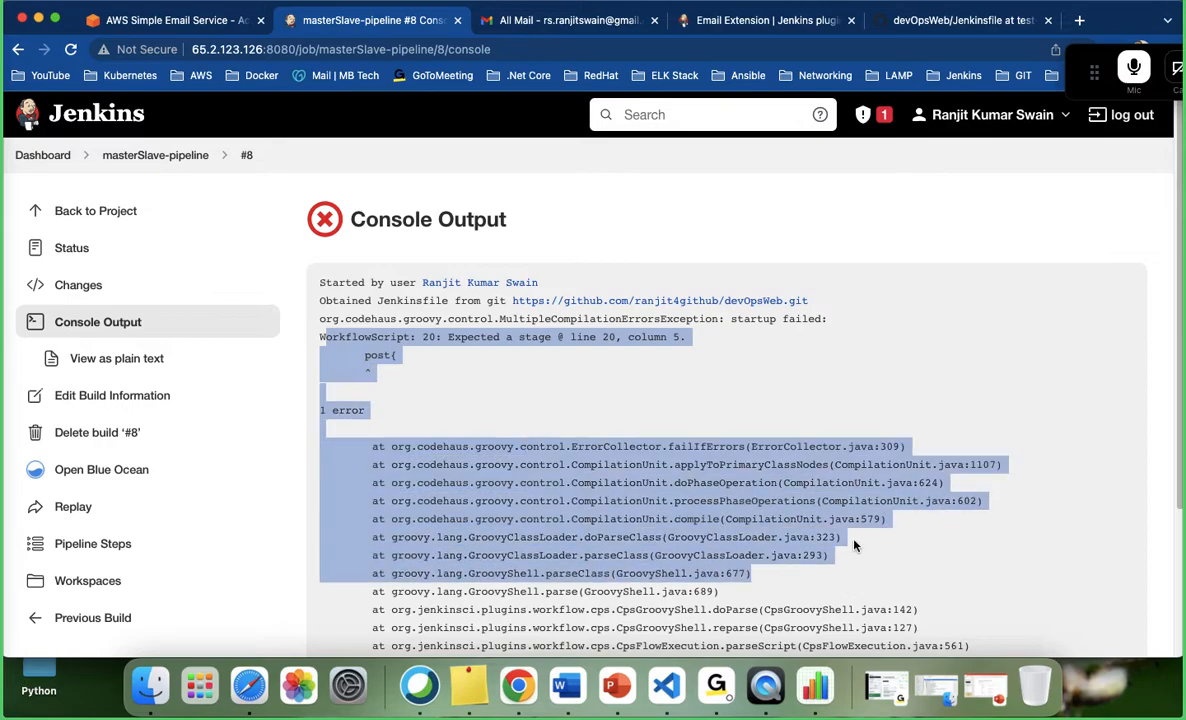
pyautogui.click(299, 293)
pyautogui.moveTo(440, 409); pyautogui.dragTo(622, 481)
pyautogui.moveTo(801, 320); pyautogui.dragTo(656, 306)
pyautogui.click(570, 466)
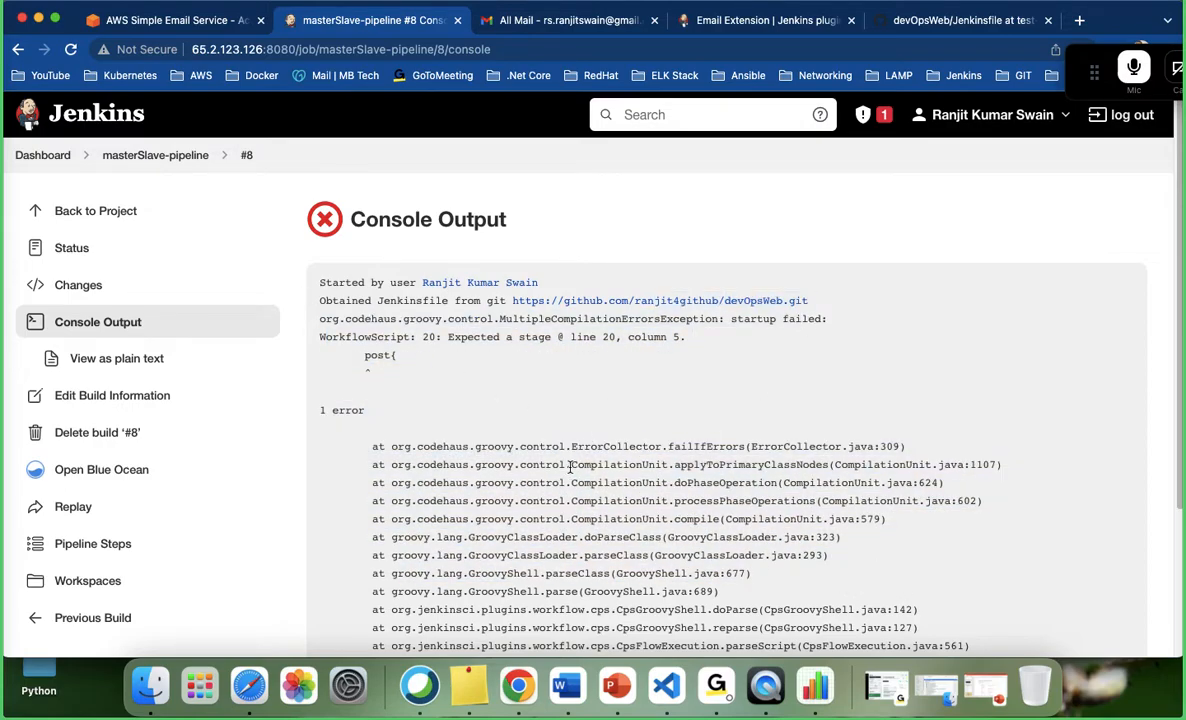
# - Start build #9 of masterSlave-pipeline from its job page and watch Stage View
pyautogui.click(155, 160)
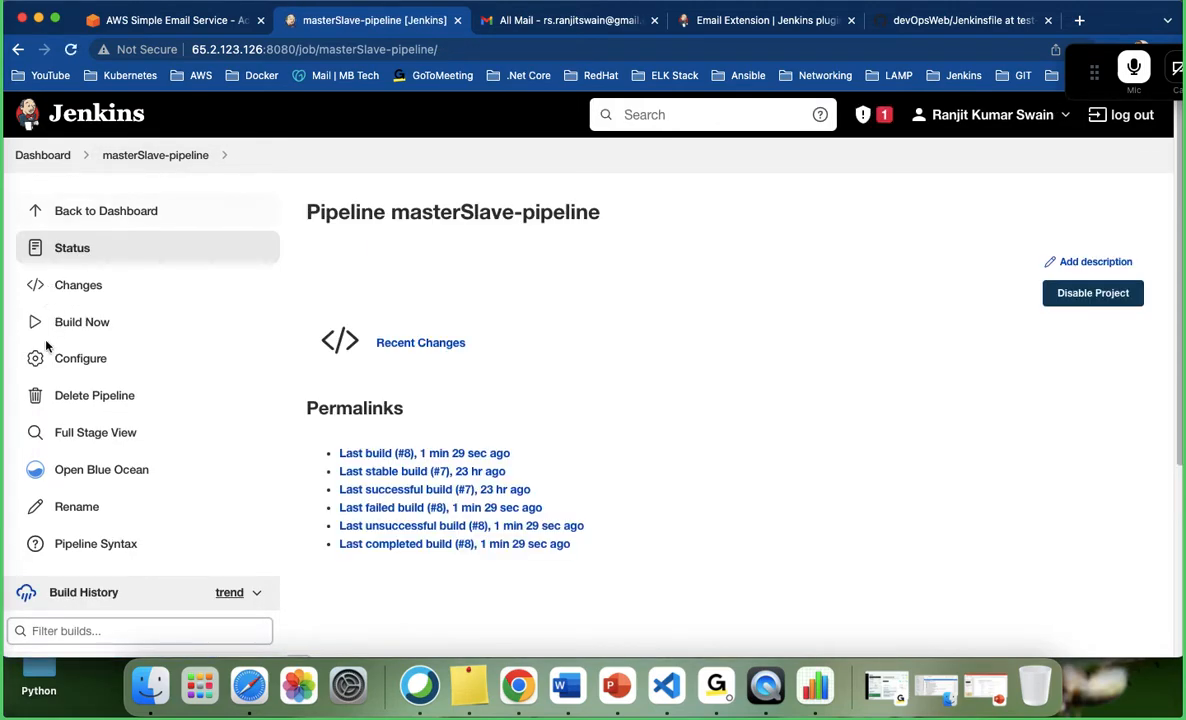
pyautogui.click(36, 325)
pyautogui.scroll(-5, 568, 280)
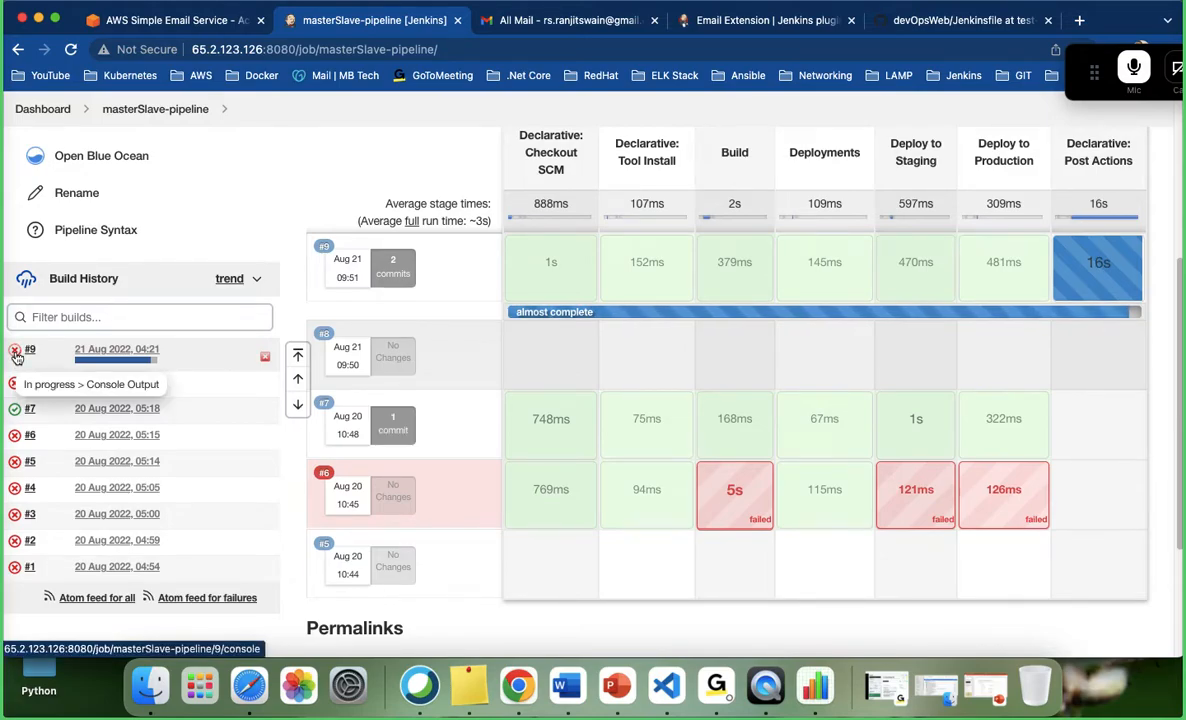
pyautogui.click(15, 352)
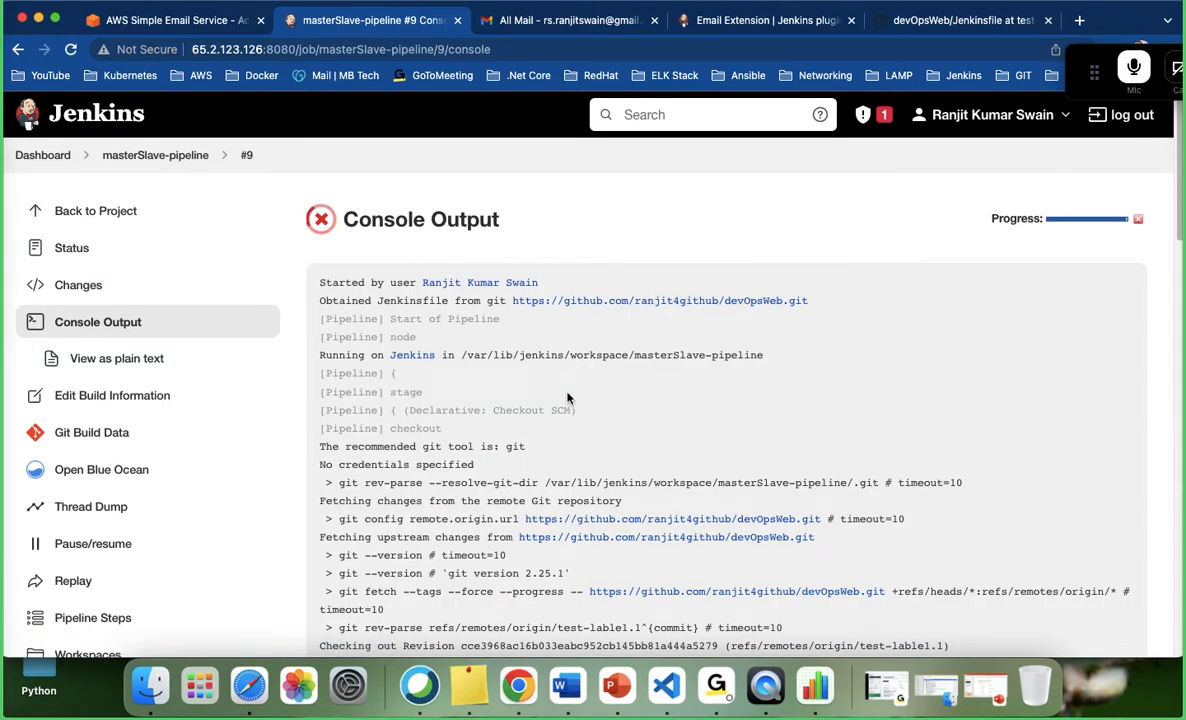
pyautogui.scroll(-15, 566, 398)
pyautogui.moveTo(428, 540); pyautogui.dragTo(555, 182)
pyautogui.scroll(1, 551, 281)
pyautogui.scroll(1, 552, 280)
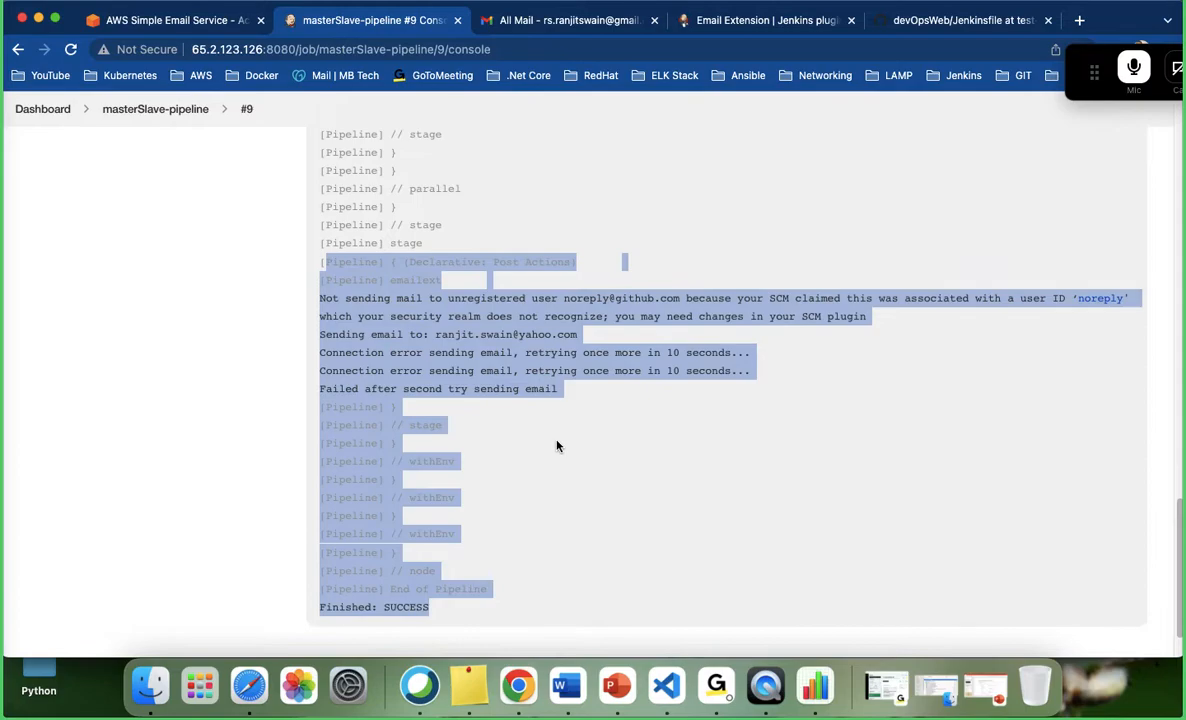
pyautogui.click(556, 444)
pyautogui.moveTo(490, 506); pyautogui.dragTo(327, 228)
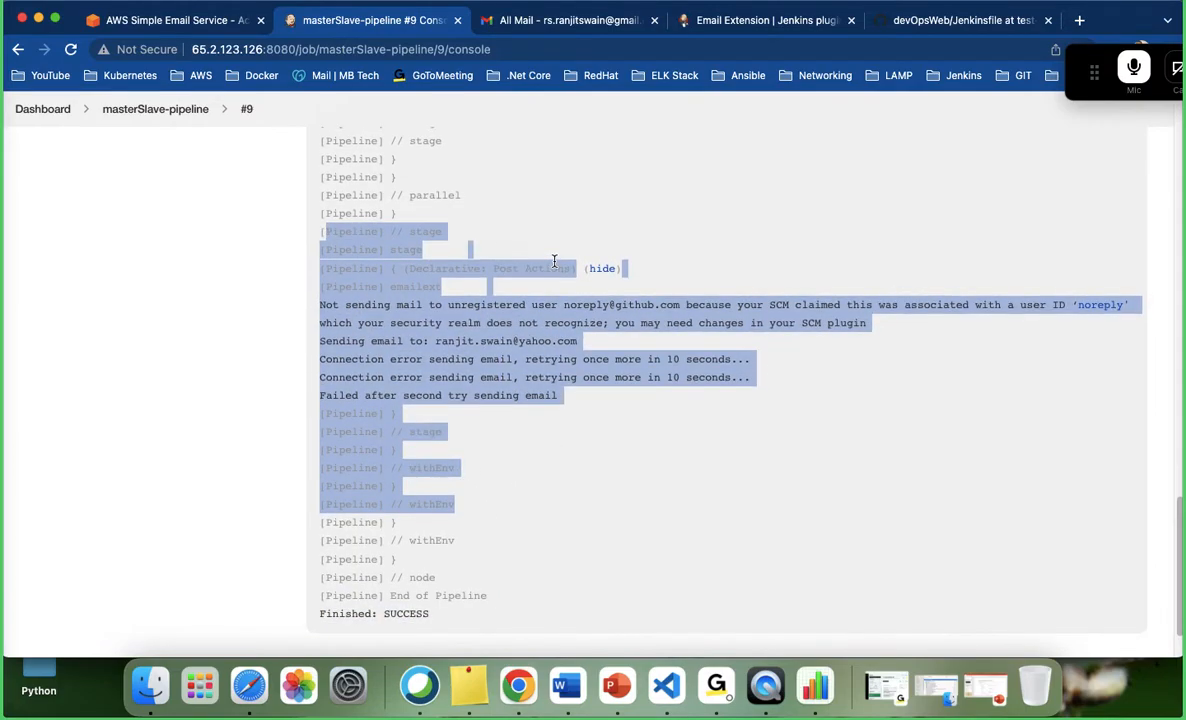
pyautogui.click(530, 363)
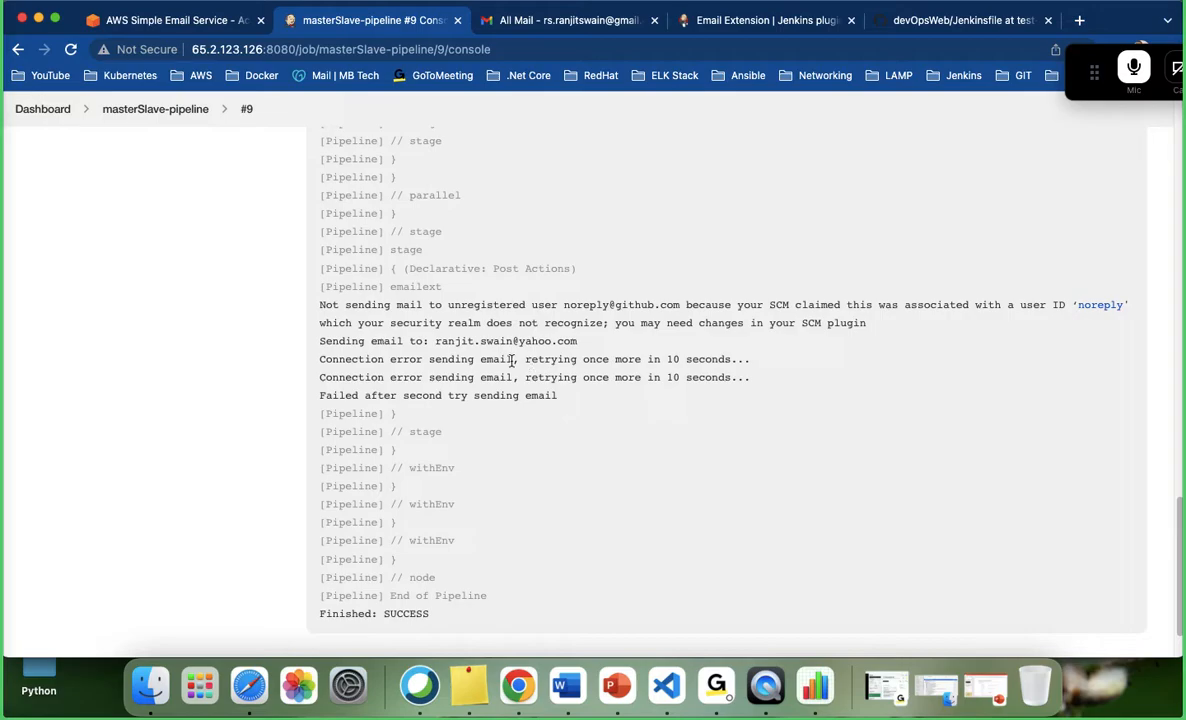
pyautogui.scroll(5, 512, 361)
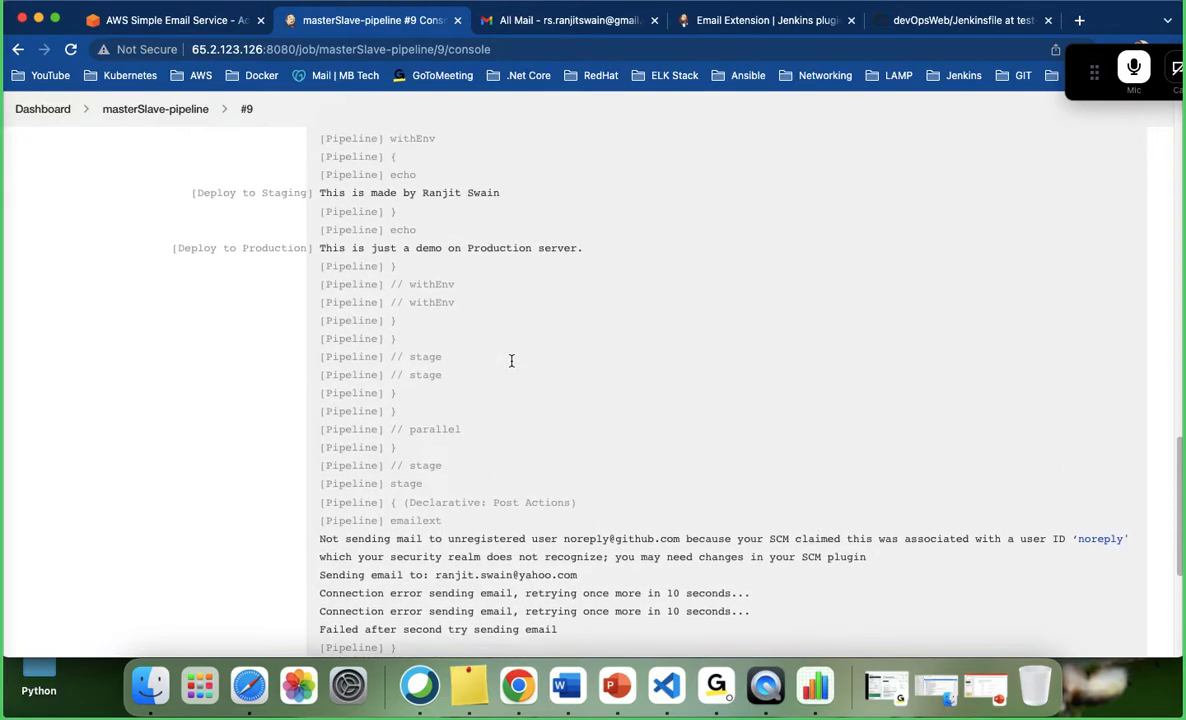
pyautogui.scroll(-6, 512, 365)
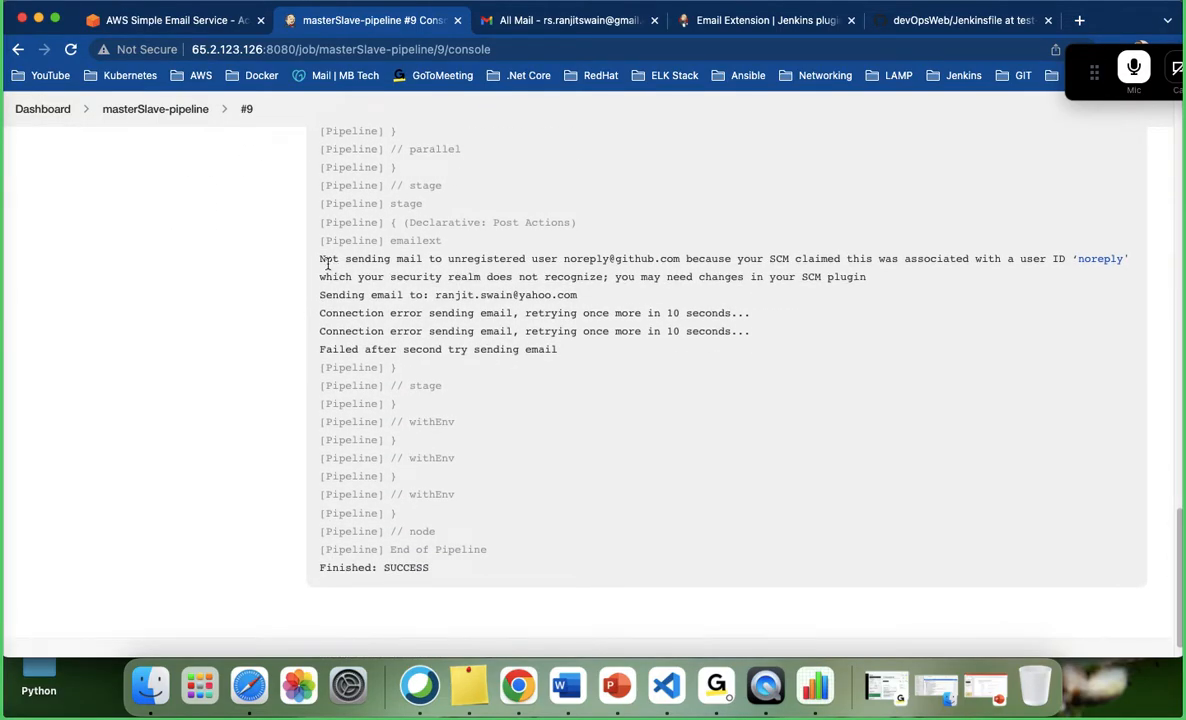
pyautogui.moveTo(321, 260); pyautogui.dragTo(590, 262)
pyautogui.click(504, 287)
pyautogui.moveTo(436, 295); pyautogui.dragTo(577, 295)
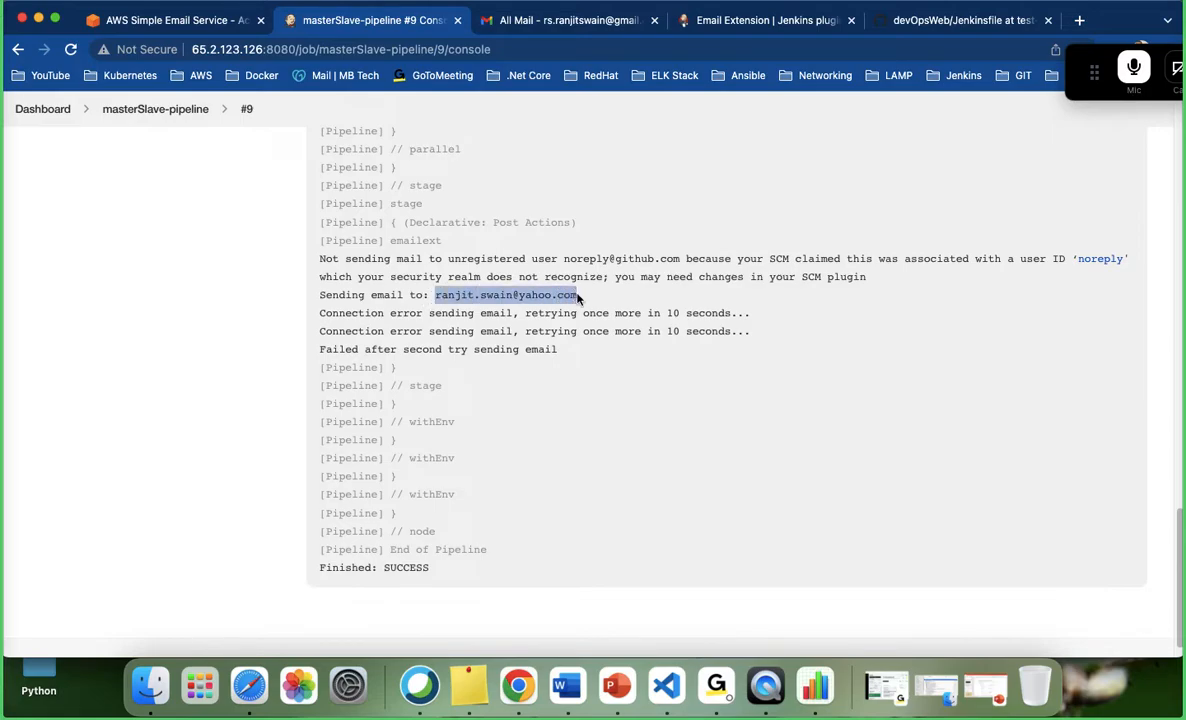
pyautogui.click(451, 296)
pyautogui.moveTo(436, 295); pyautogui.dragTo(563, 293)
pyautogui.click(484, 302)
pyautogui.moveTo(578, 295); pyautogui.dragTo(436, 296)
pyautogui.click(452, 331)
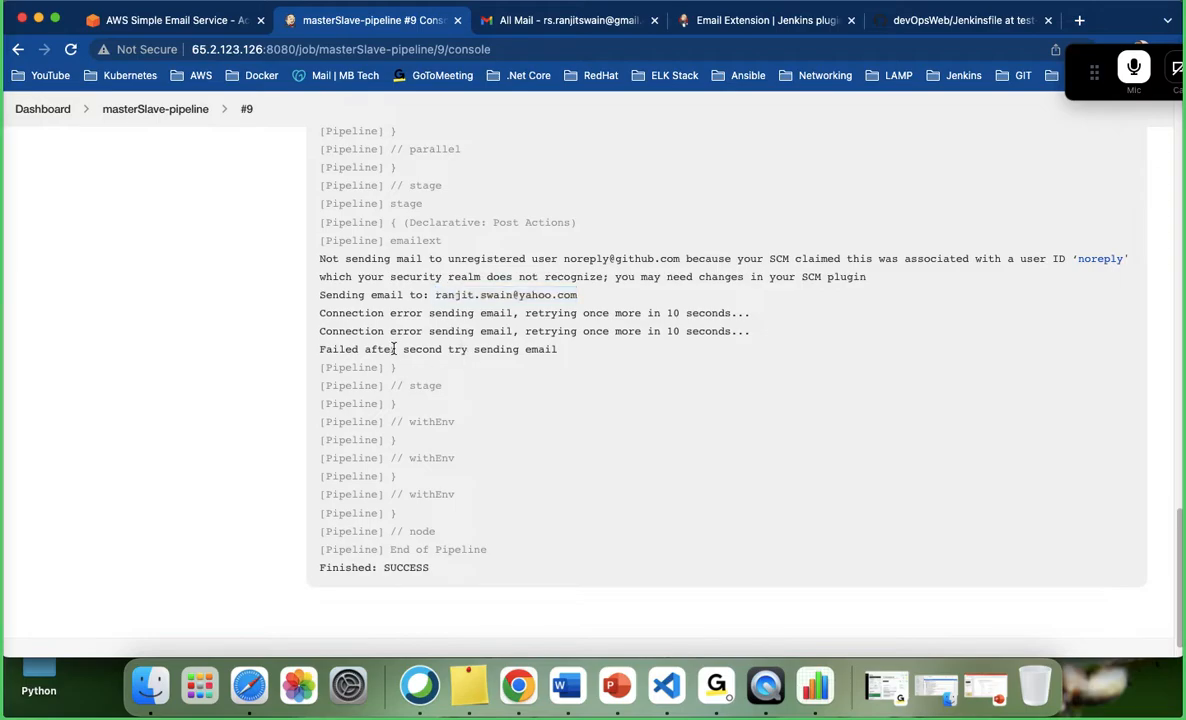
pyautogui.moveTo(434, 296); pyautogui.dragTo(577, 296)
# - Refresh Gmail to look for the build #9 email, then return to the console log
pyautogui.click(558, 26)
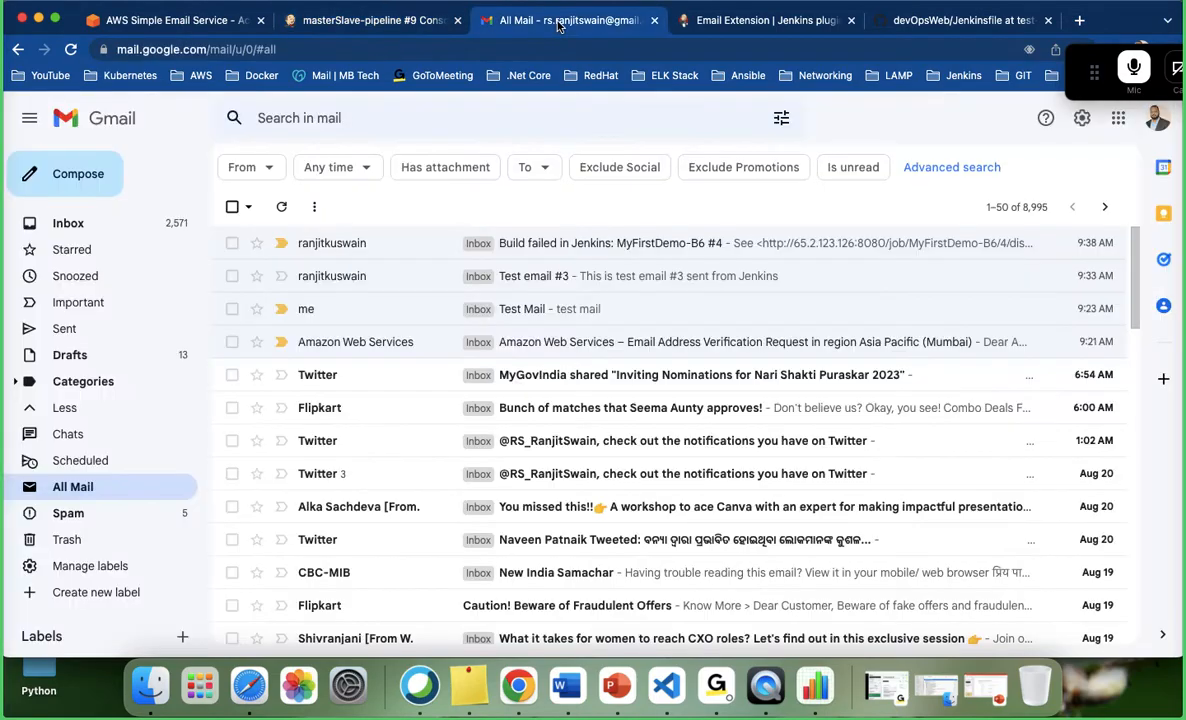
pyautogui.click(278, 210)
pyautogui.click(366, 26)
# - Highlight the recipient address in build #9's log, then go to the Jenkins dashboard
pyautogui.click(437, 297)
pyautogui.moveTo(437, 297); pyautogui.dragTo(578, 298)
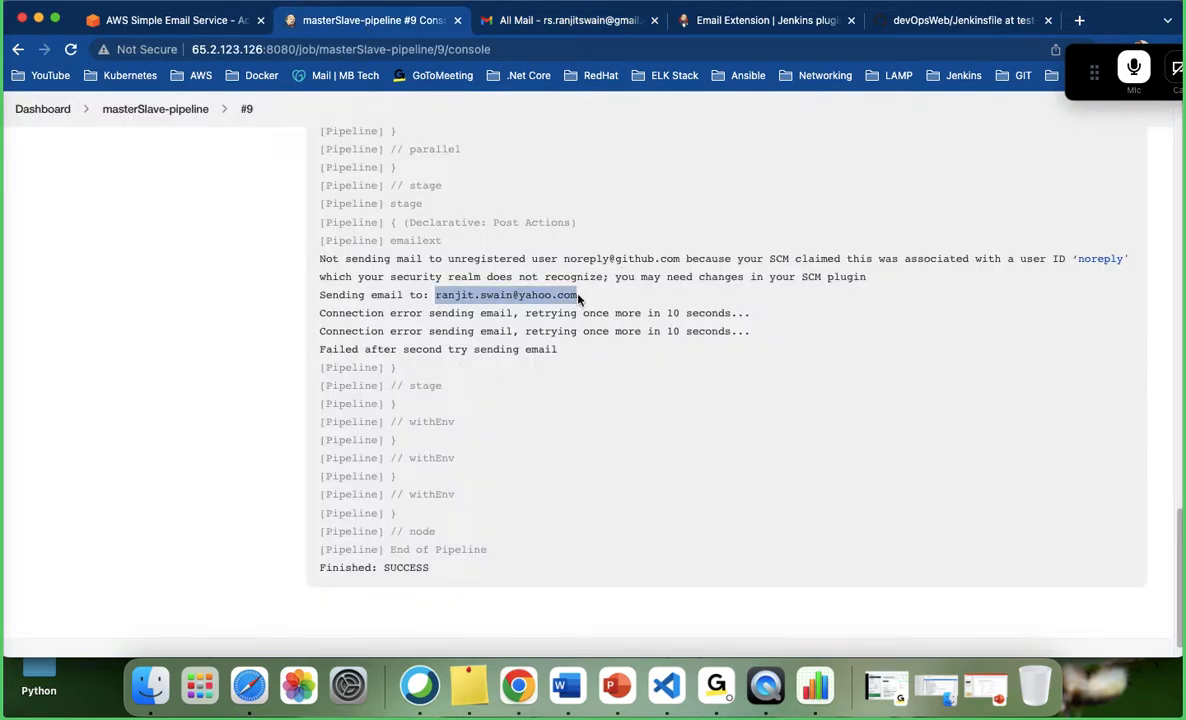
pyautogui.click(45, 109)
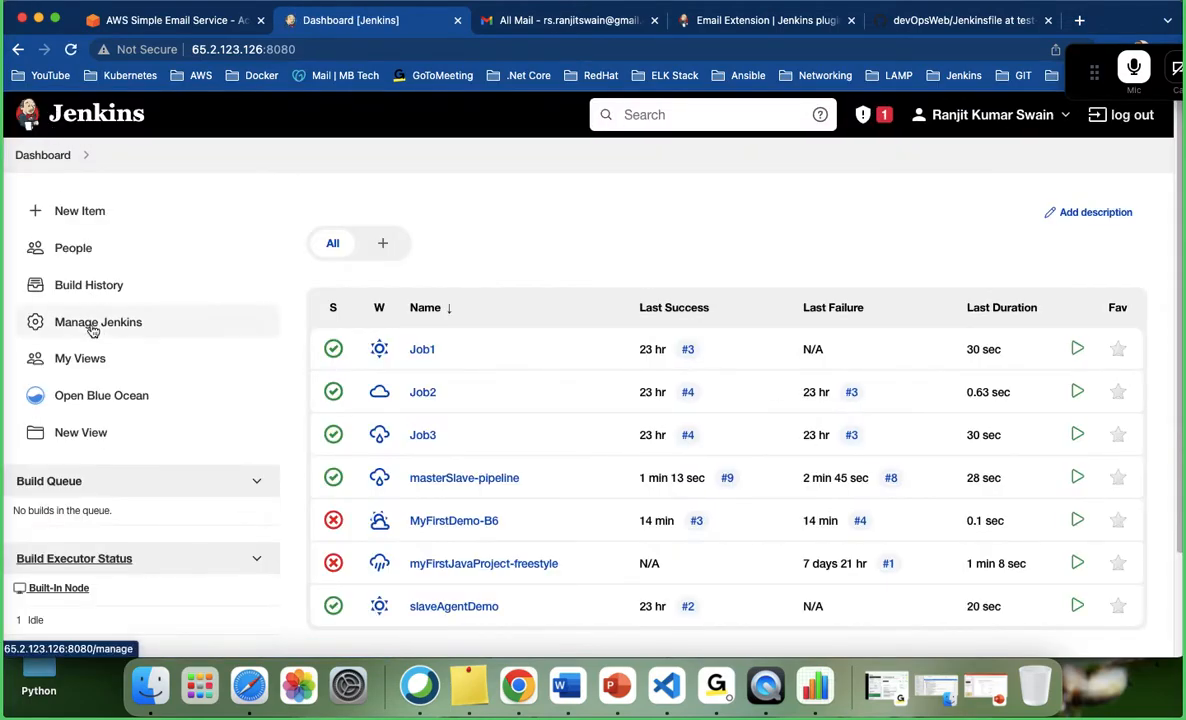
# - Check the SMTP server under E-mail Notification in Configure System, then return to the dashboard and the GitHub Jenkinsfile
pyautogui.click(97, 322)
pyautogui.click(405, 415)
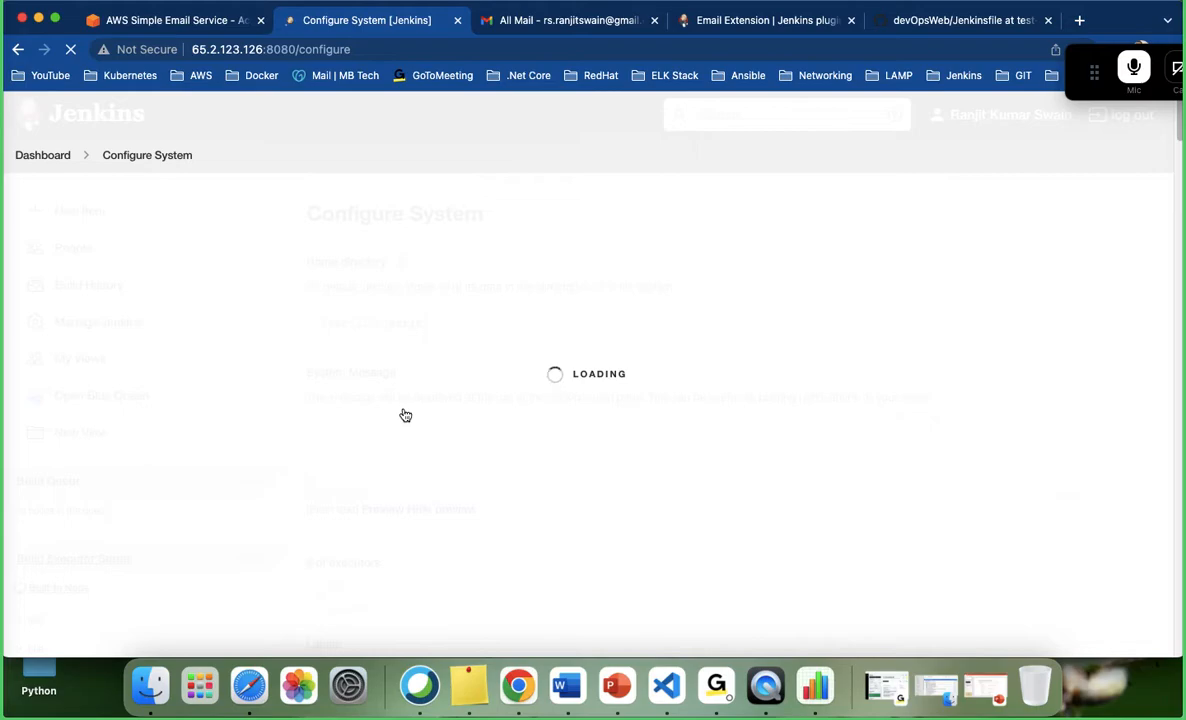
pyautogui.scroll(-6, 463, 352)
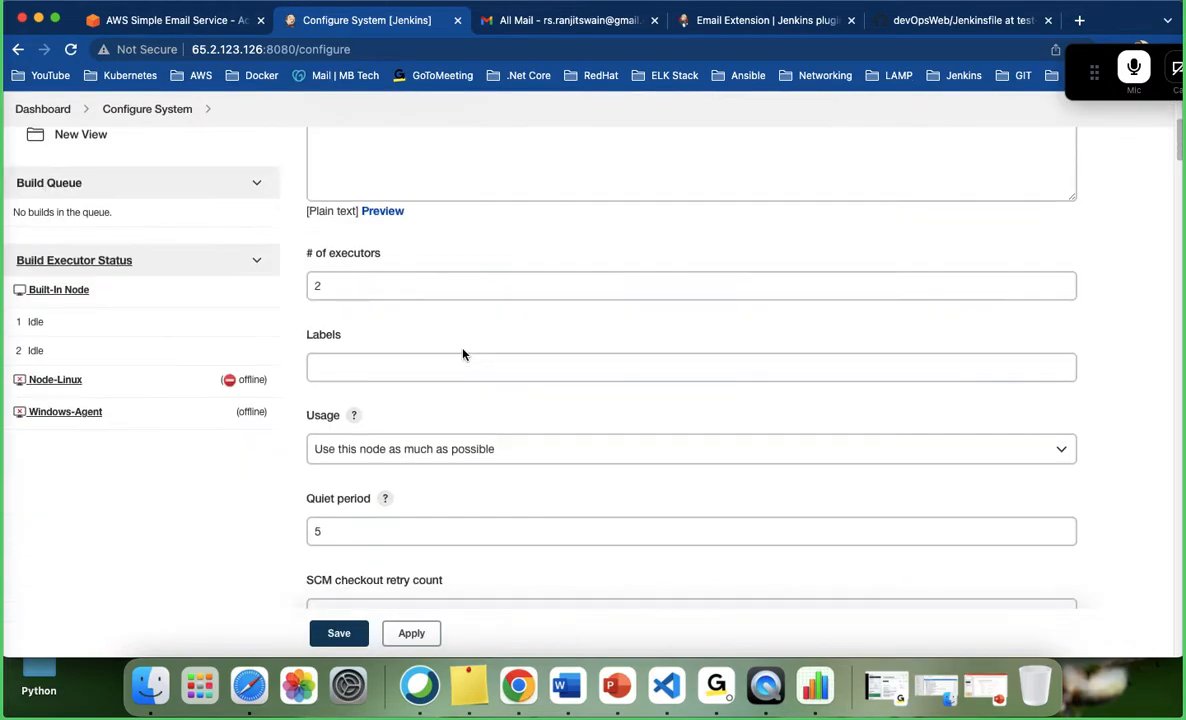
pyautogui.scroll(-3, 463, 352)
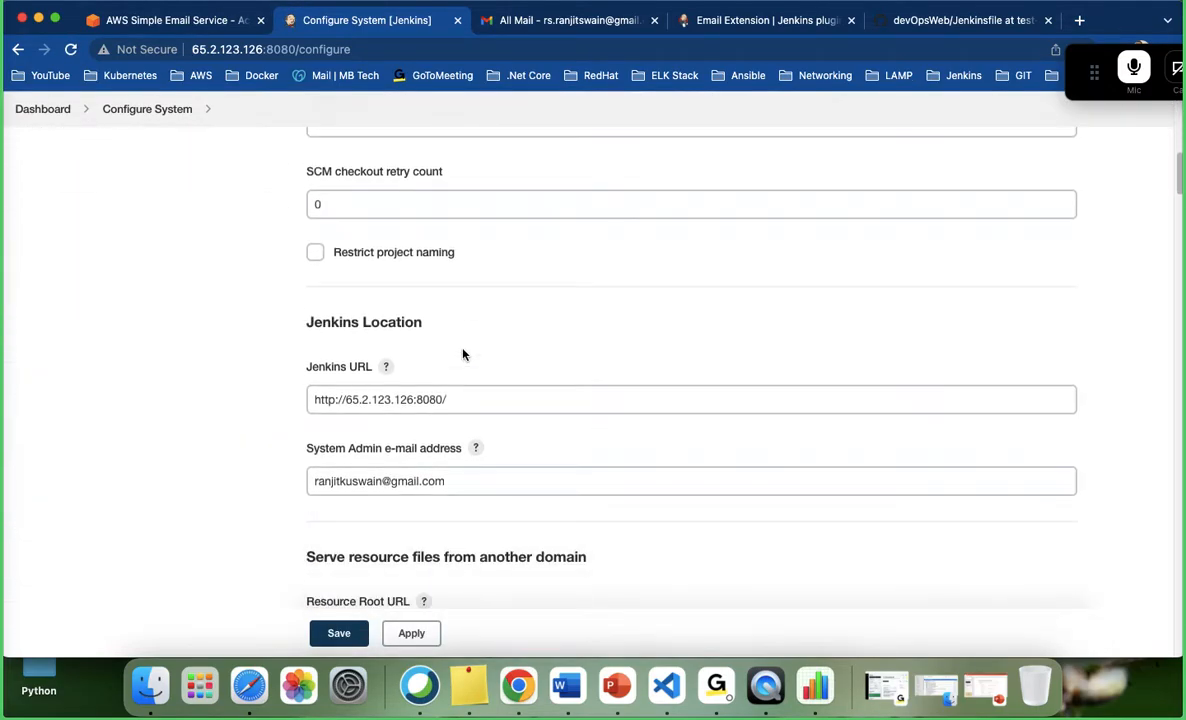
pyautogui.scroll(-15, 463, 352)
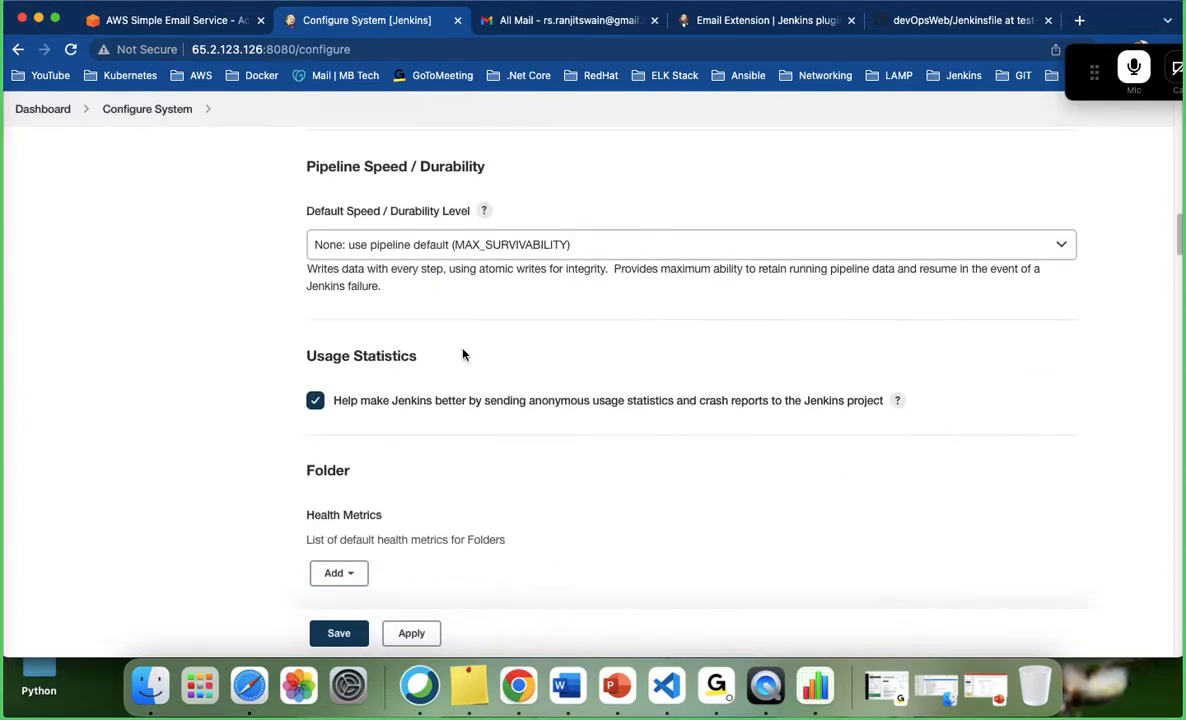
pyautogui.scroll(-20, 463, 354)
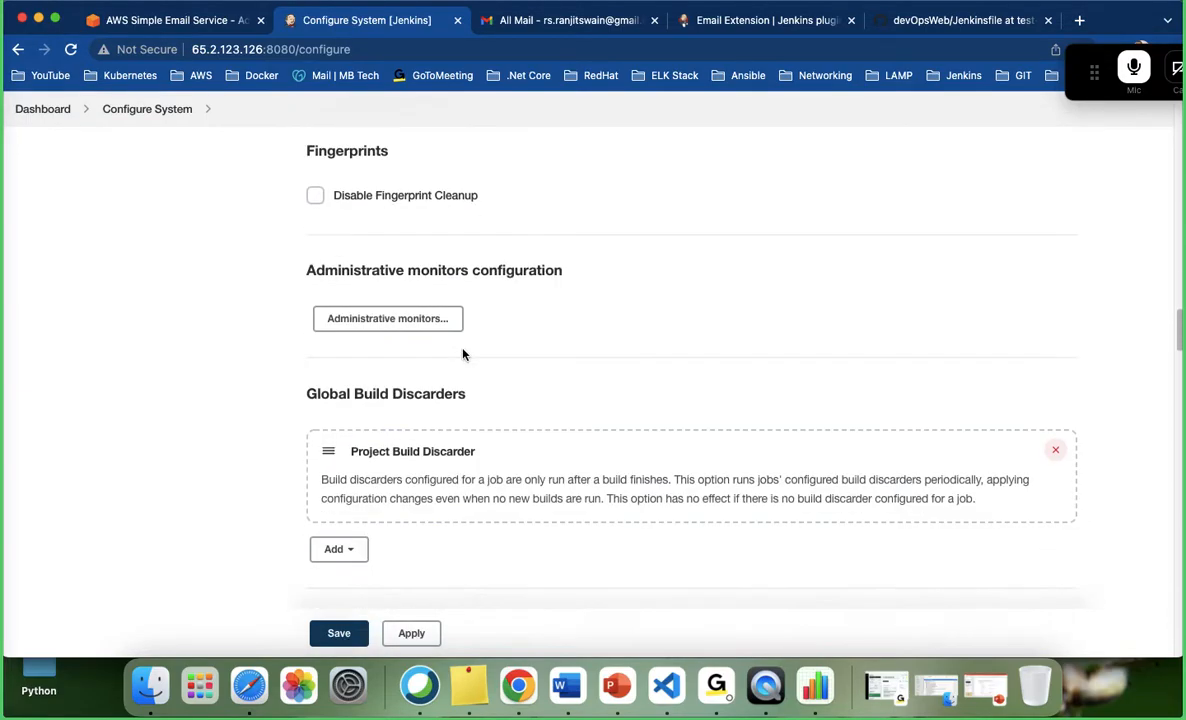
pyautogui.scroll(-20, 463, 354)
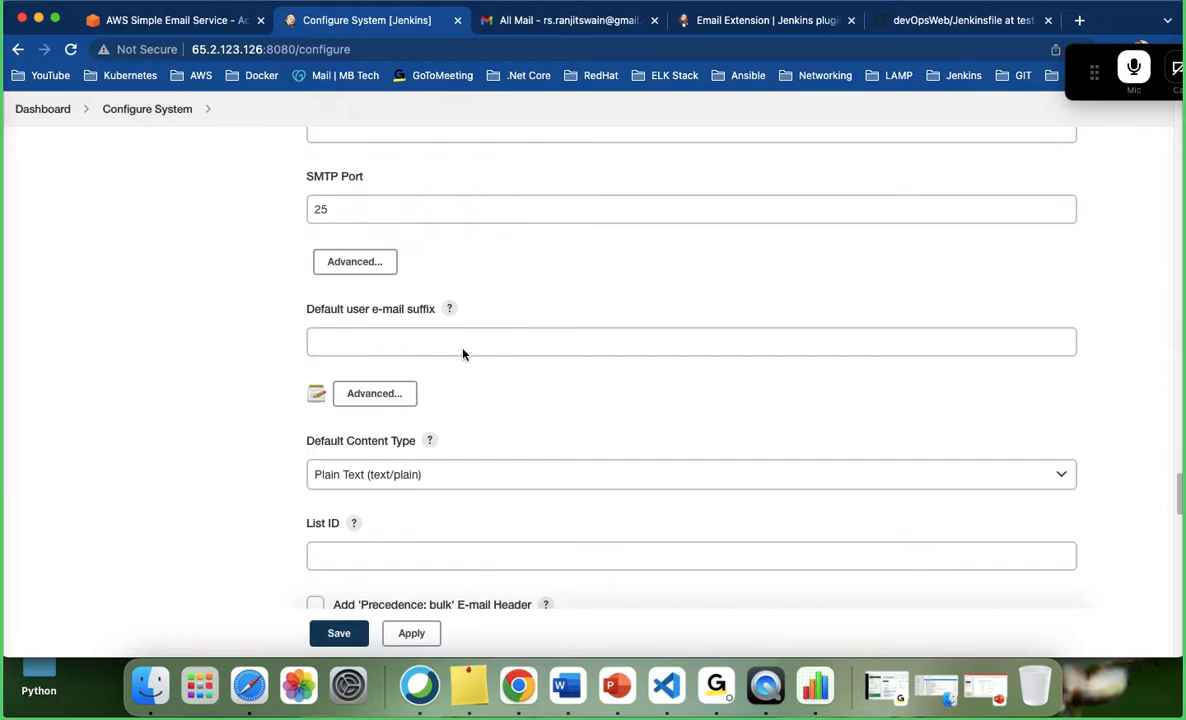
pyautogui.scroll(-20, 463, 354)
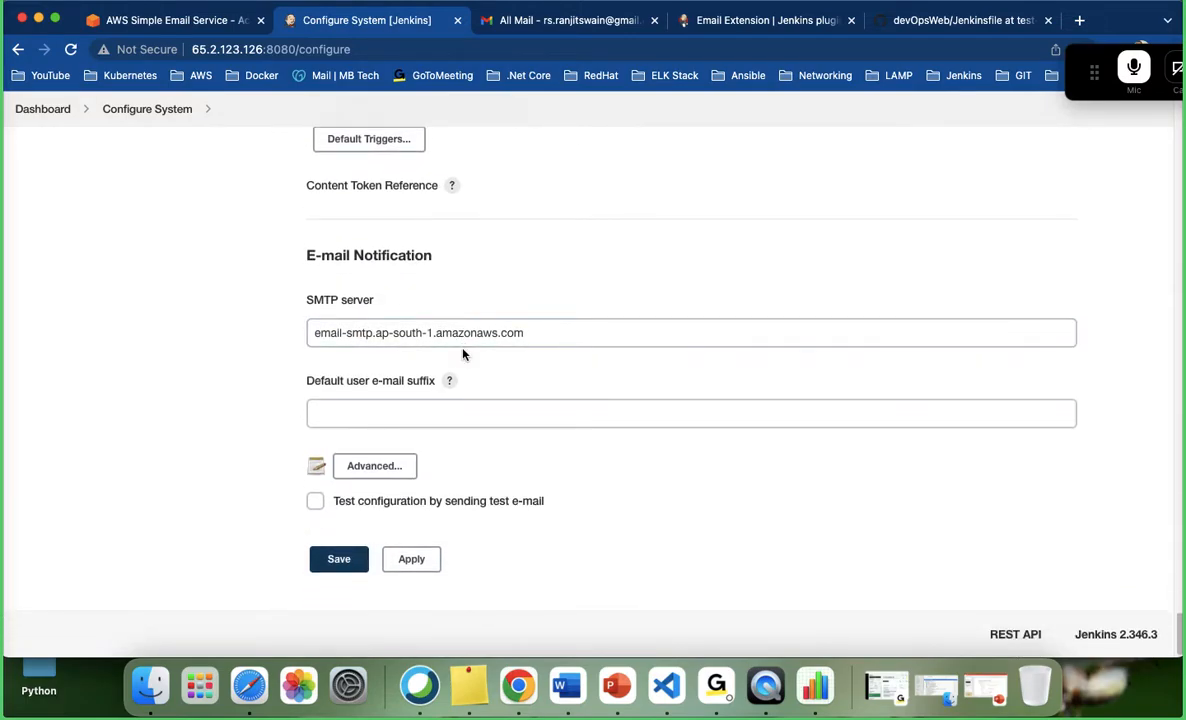
pyautogui.click(47, 117)
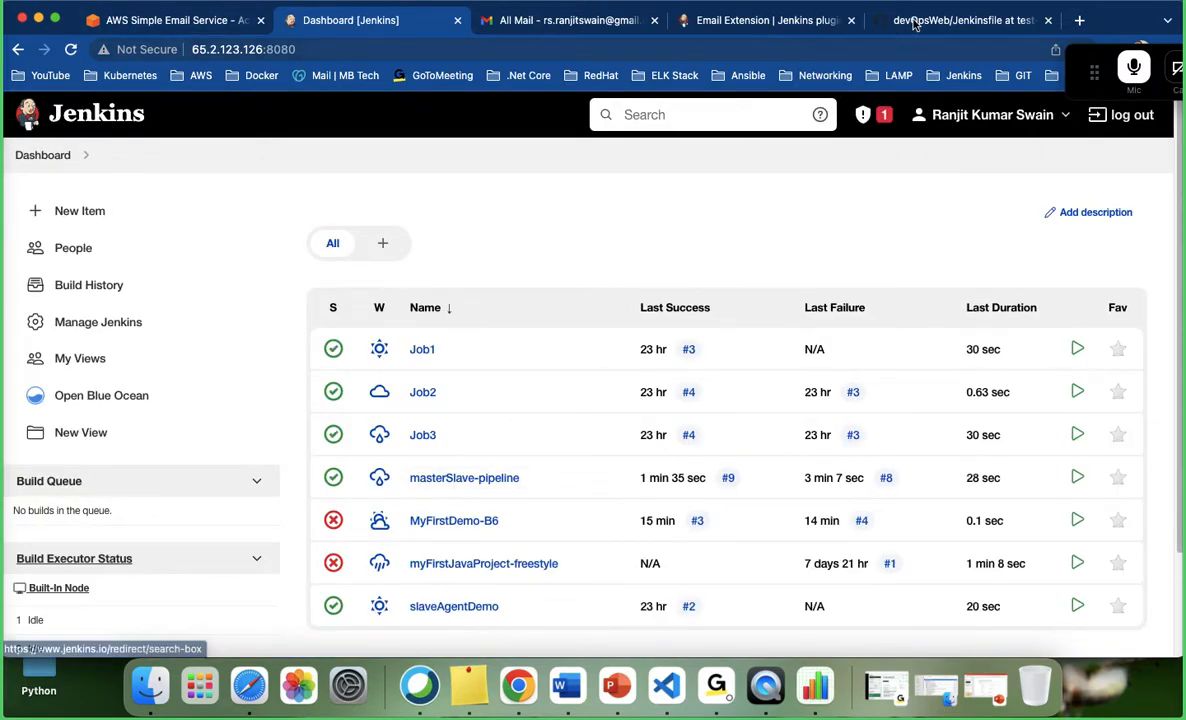
pyautogui.click(950, 20)
pyautogui.scroll(-5, 56, 470)
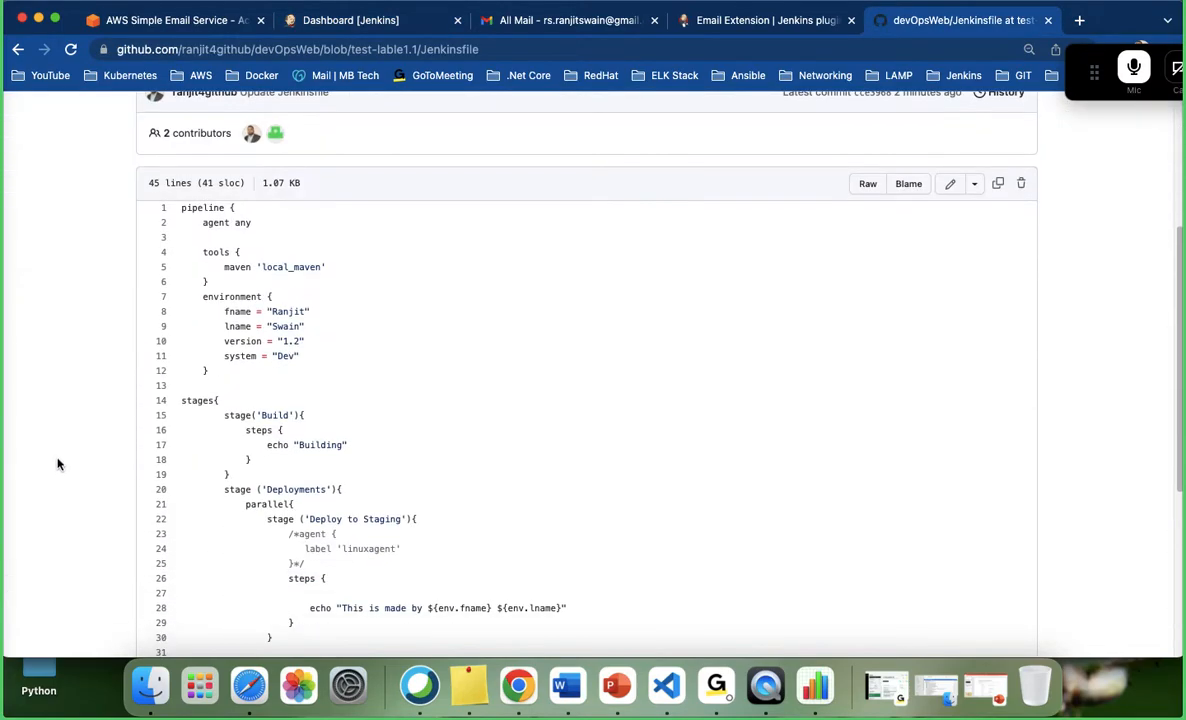
pyautogui.scroll(-2, 65, 453)
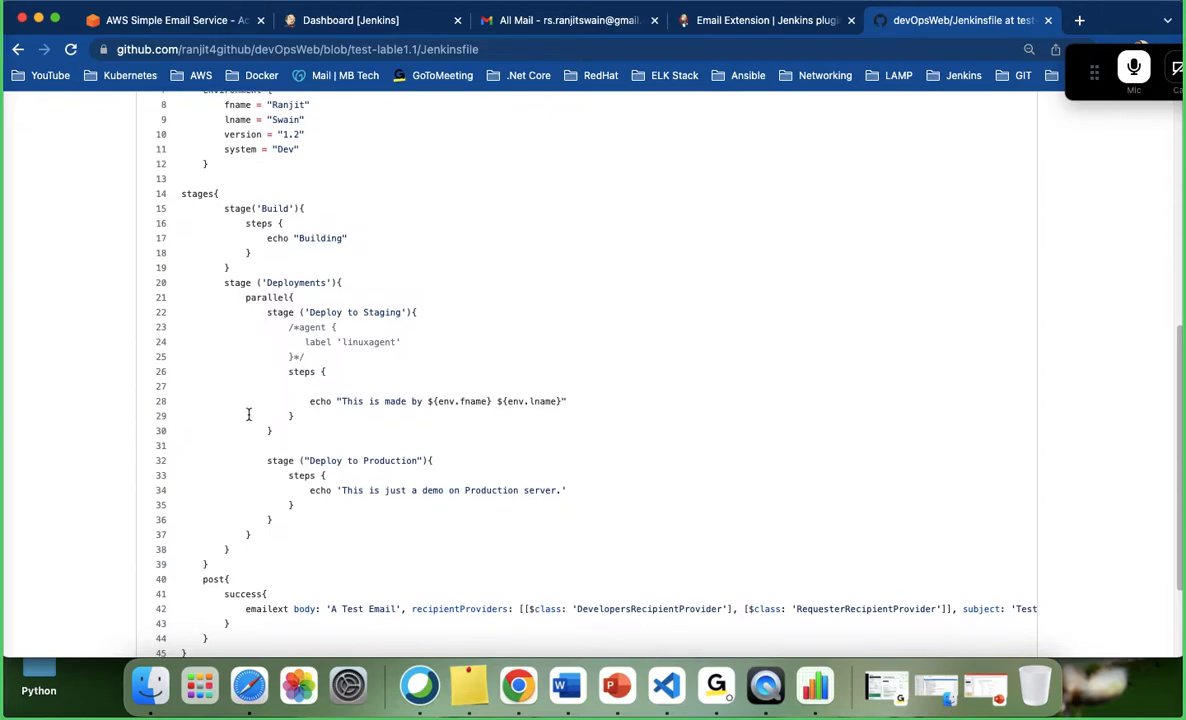
pyautogui.scroll(-1, 249, 414)
pyautogui.scroll(-2, 250, 411)
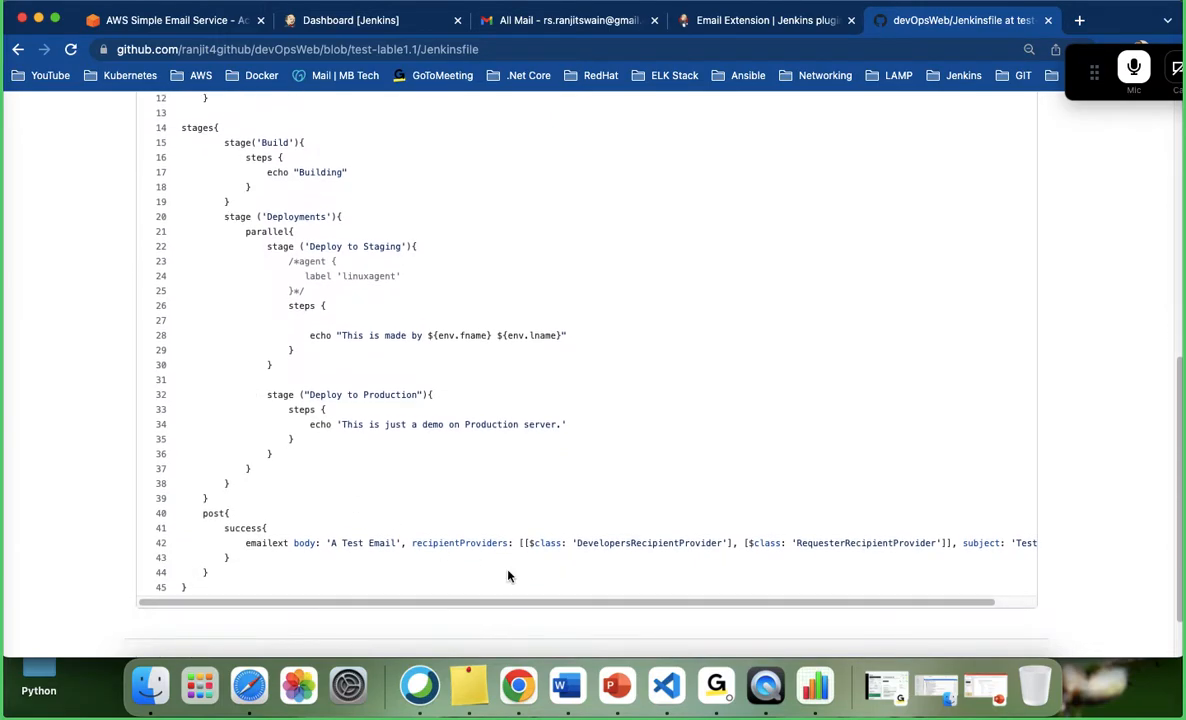
pyautogui.moveTo(520, 611); pyautogui.dragTo(786, 606)
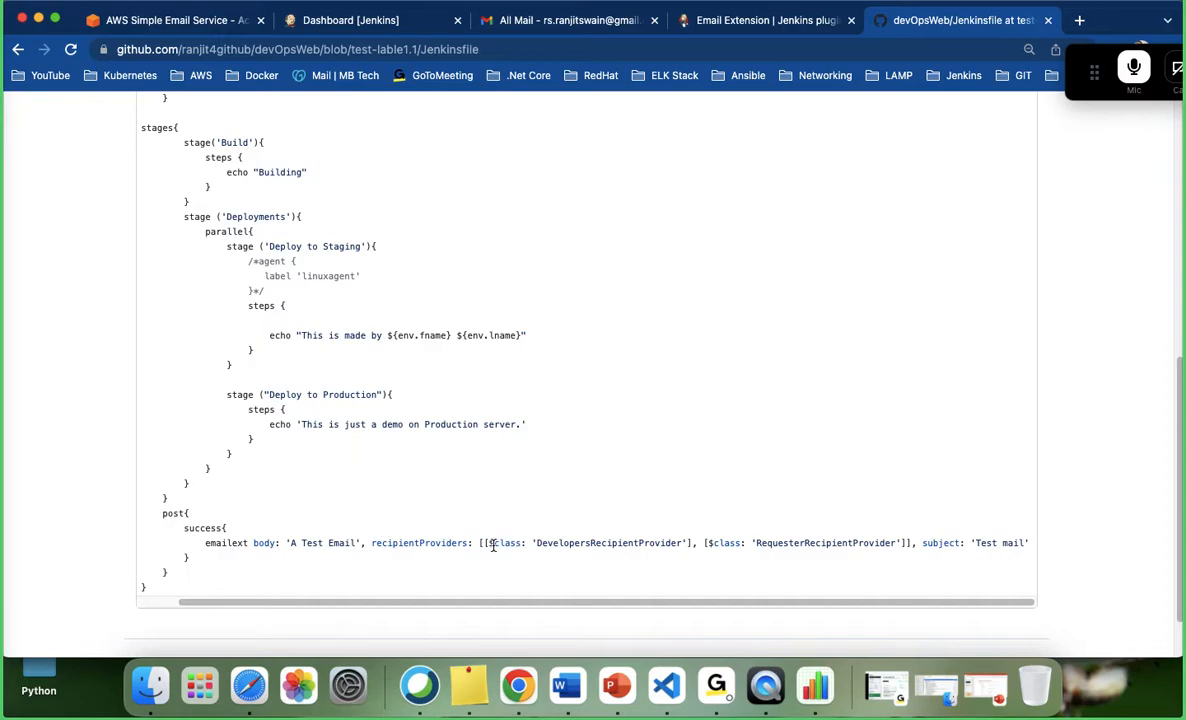
pyautogui.moveTo(490, 544); pyautogui.dragTo(548, 543)
pyautogui.click(636, 538)
pyautogui.press('super+Tab')
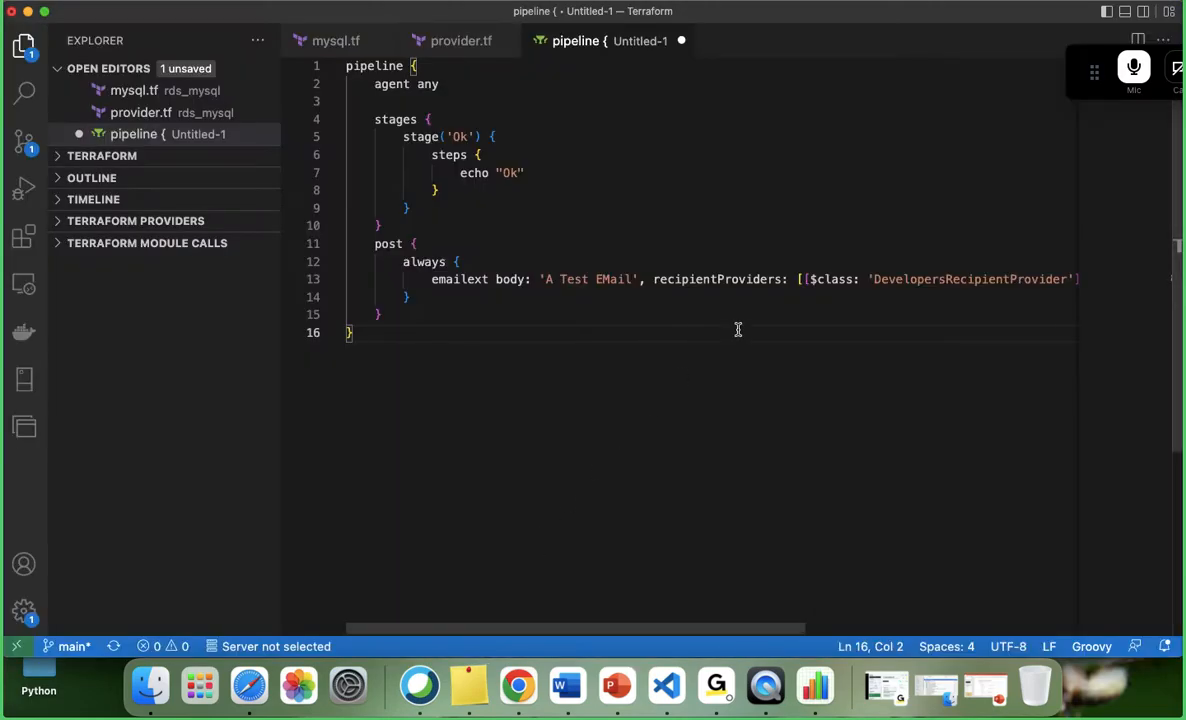
pyautogui.press('super+Tab')
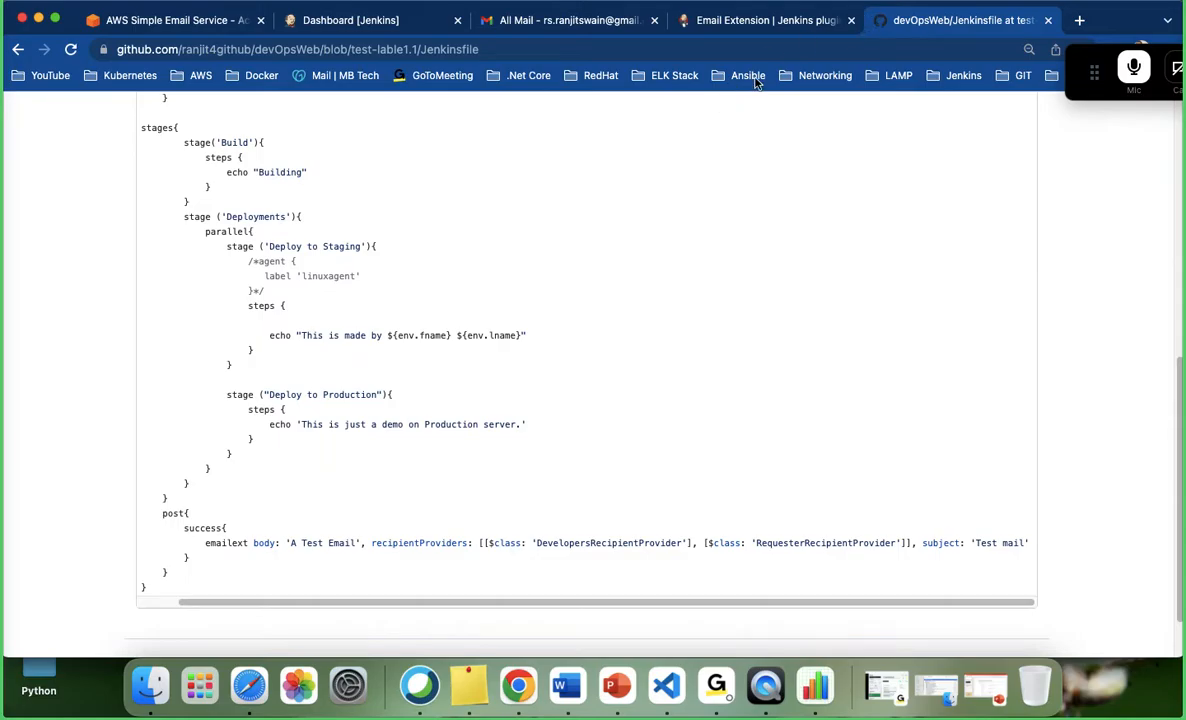
pyautogui.click(736, 21)
pyautogui.scroll(20, 219, 430)
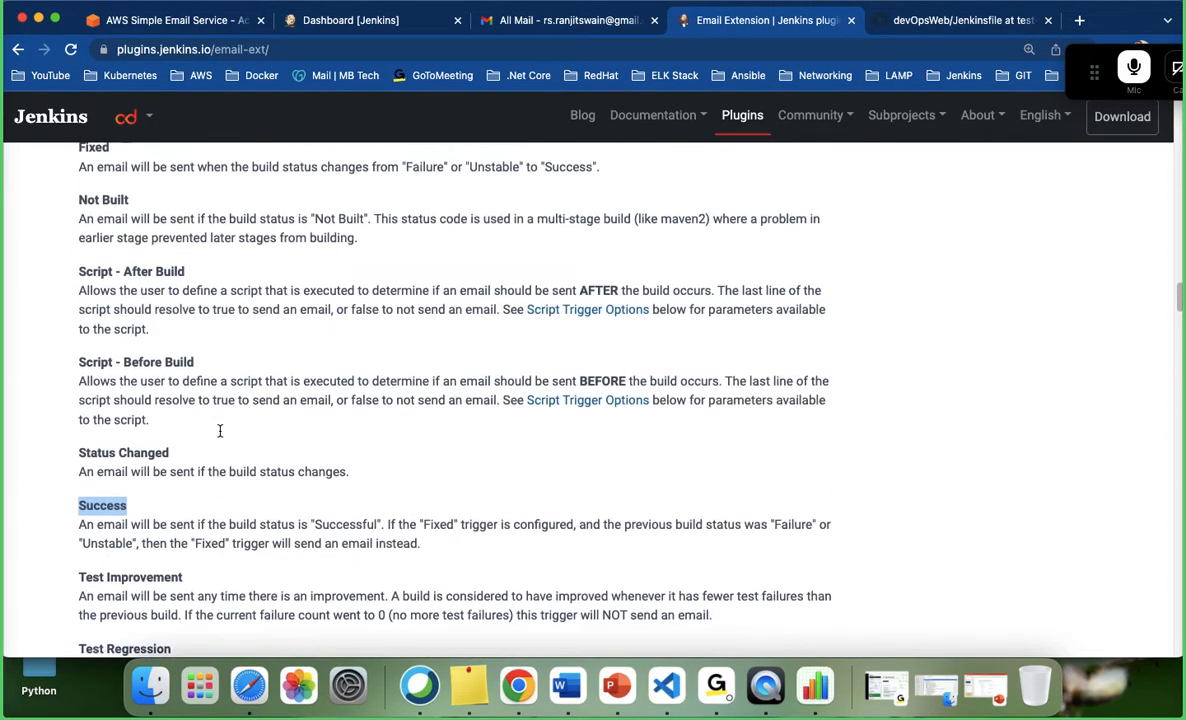
pyautogui.scroll(5, 219, 430)
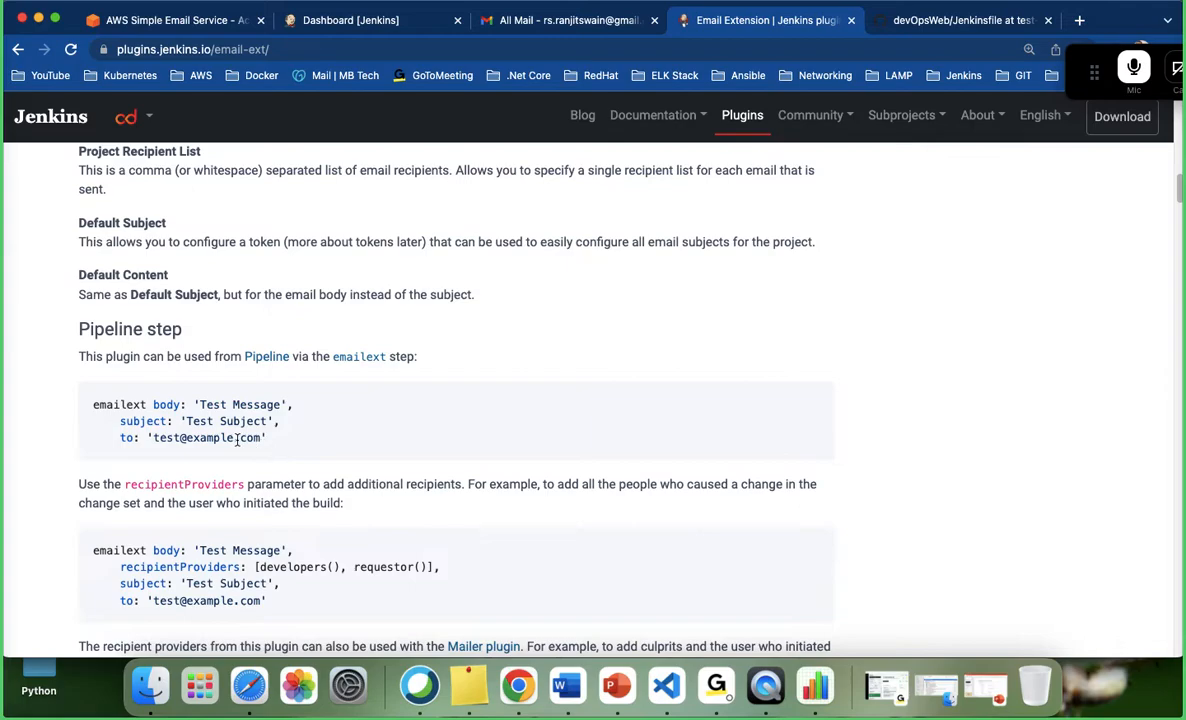
pyautogui.moveTo(268, 440); pyautogui.dragTo(89, 410)
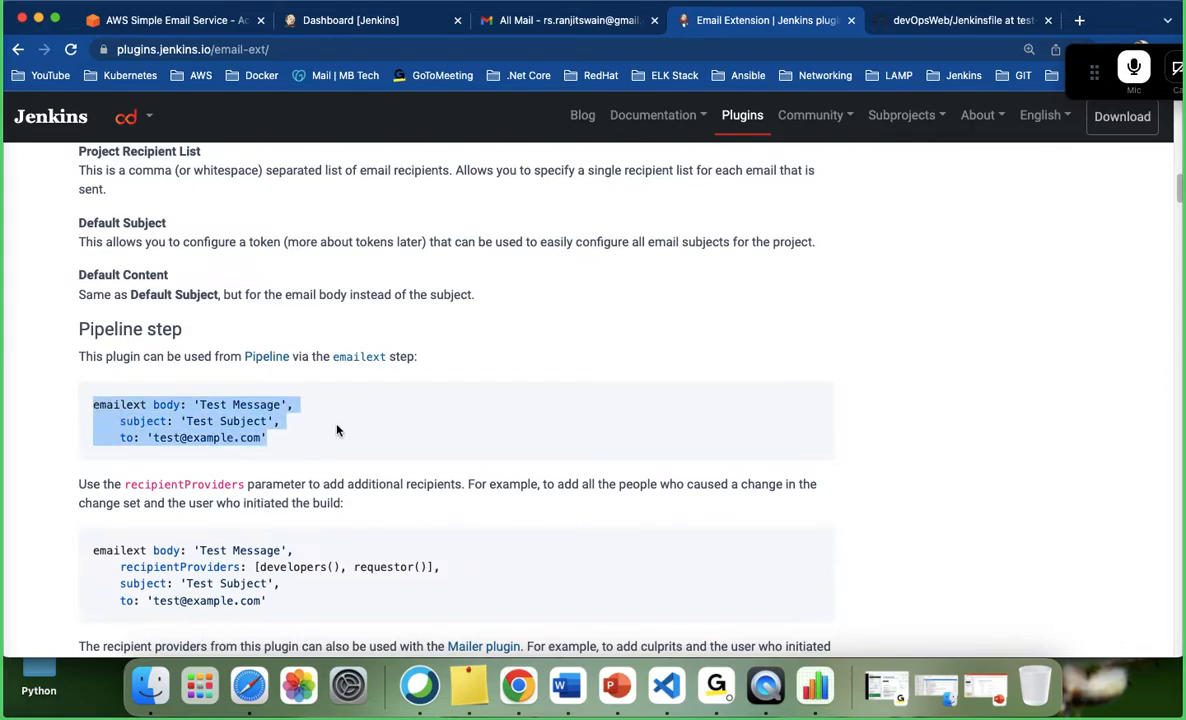
pyautogui.click(308, 396)
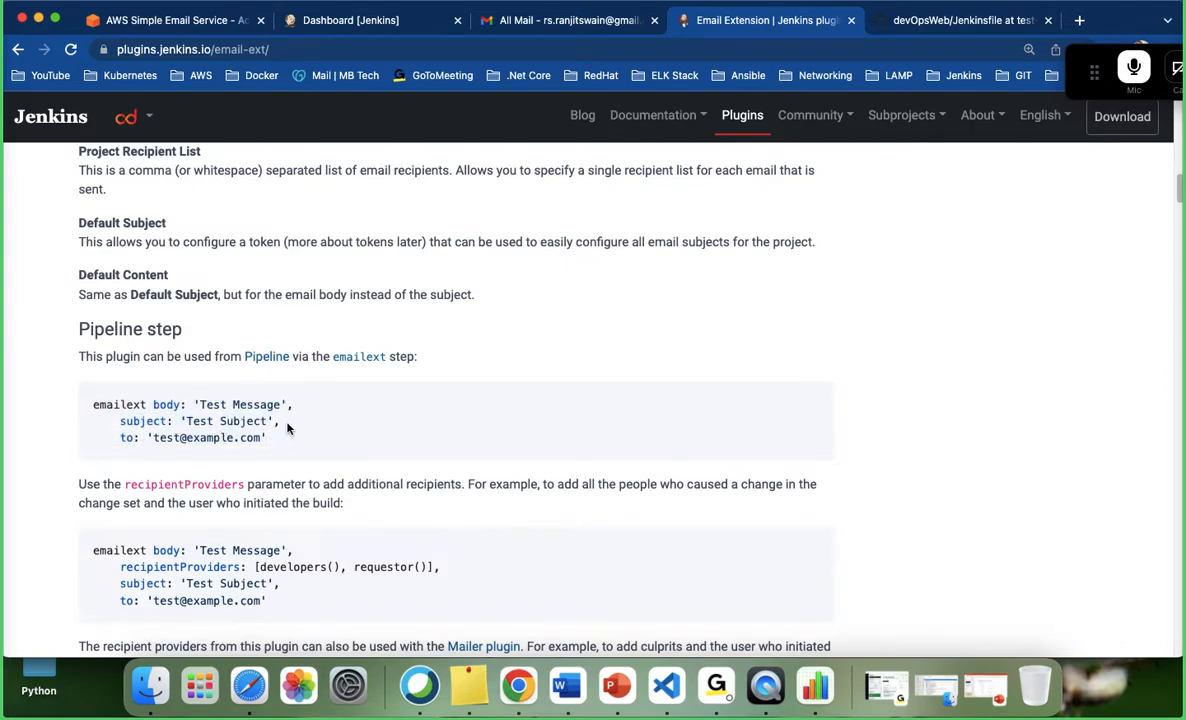
pyautogui.moveTo(281, 421); pyautogui.dragTo(121, 426)
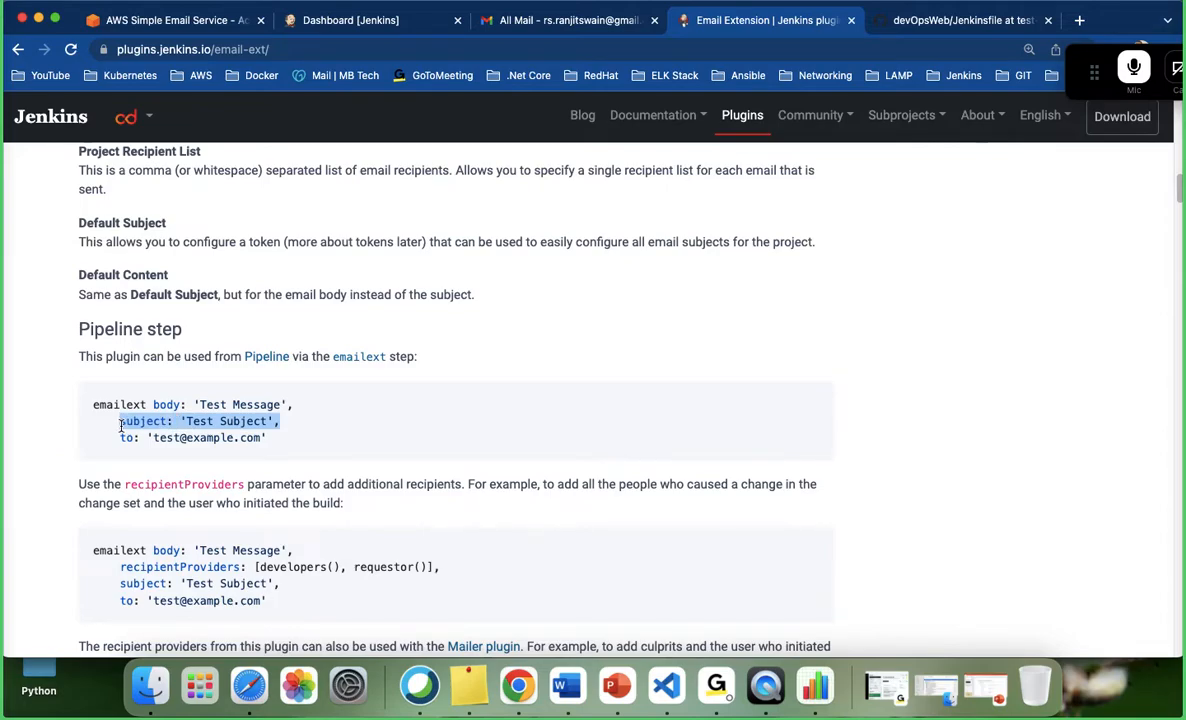
pyautogui.click(876, 28)
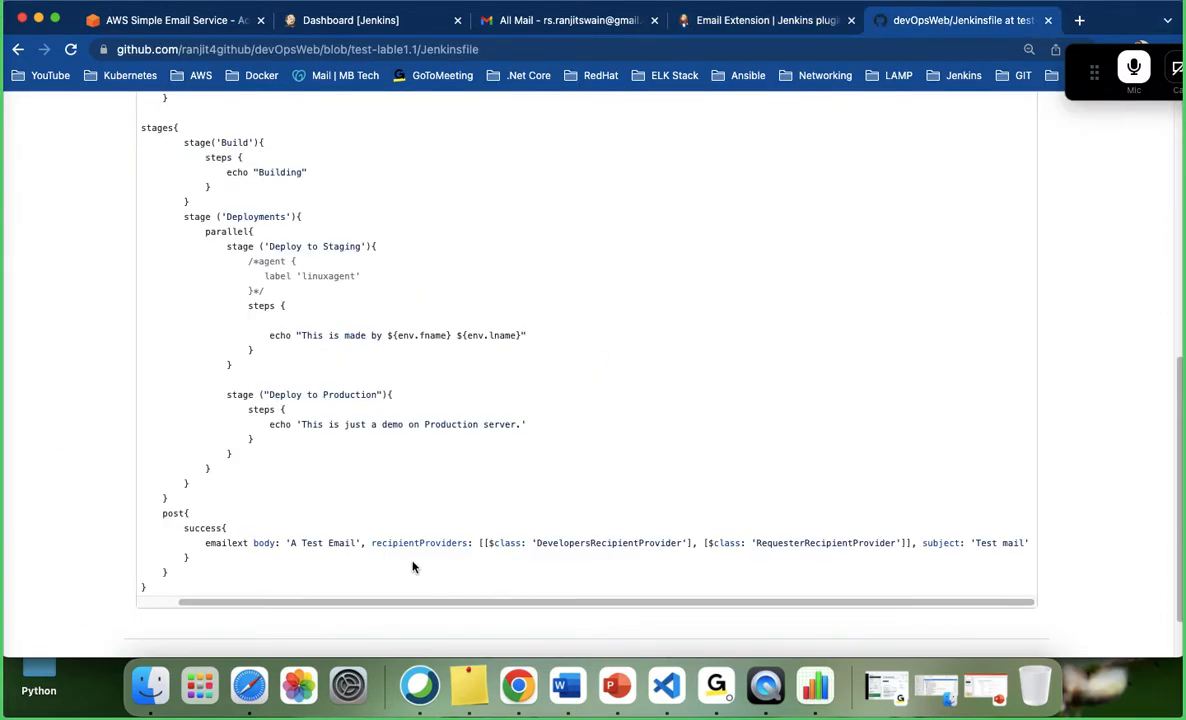
pyautogui.moveTo(372, 544); pyautogui.dragTo(919, 547)
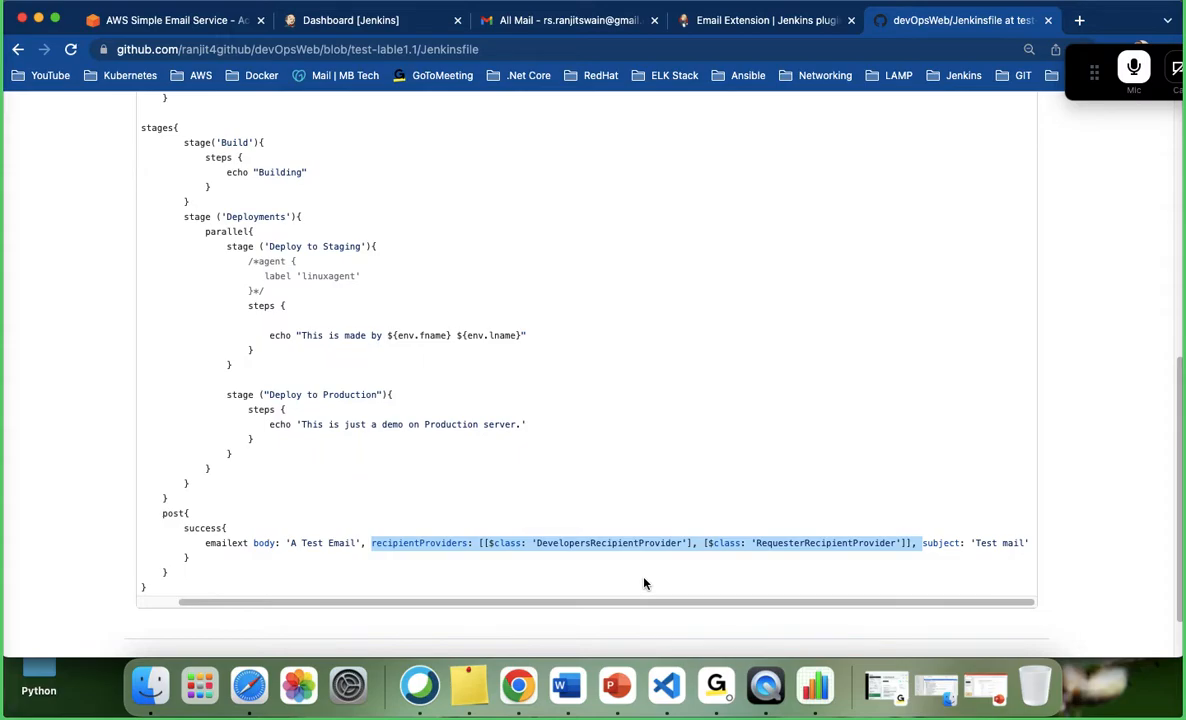
# - Edit the Jenkinsfile and delete the recipientProviders argument from the emailext call on line 42
pyautogui.scroll(10, 993, 406)
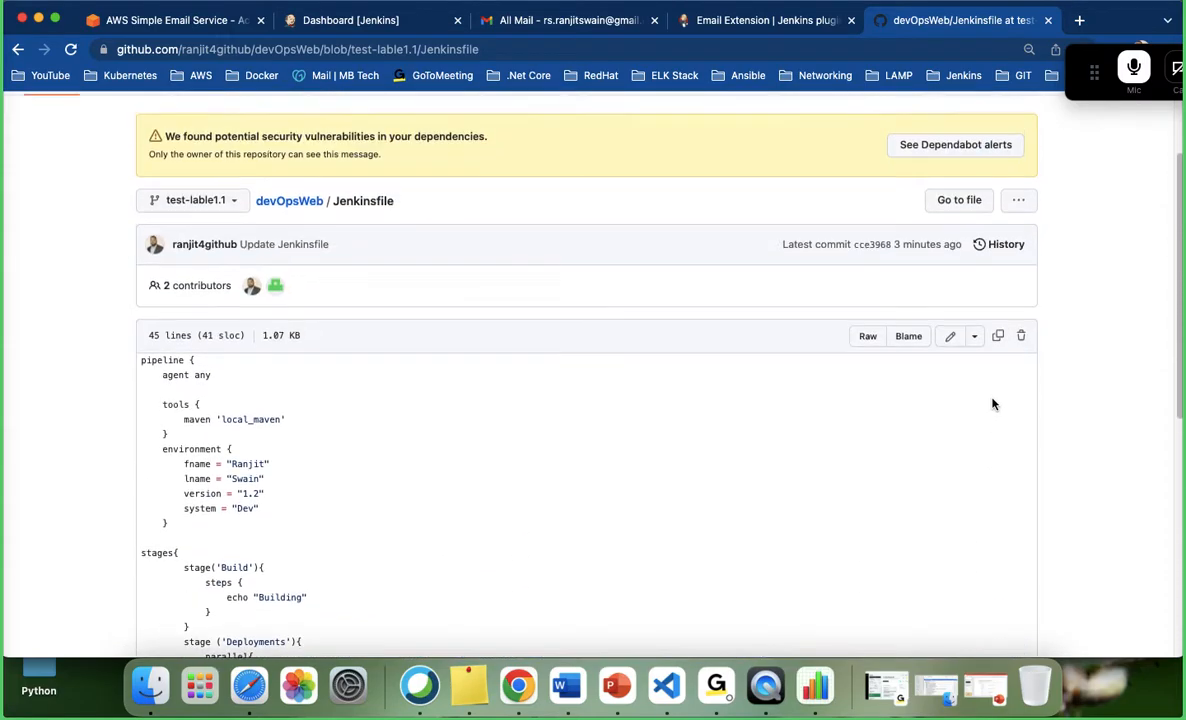
pyautogui.scroll(1, 993, 404)
pyautogui.click(951, 368)
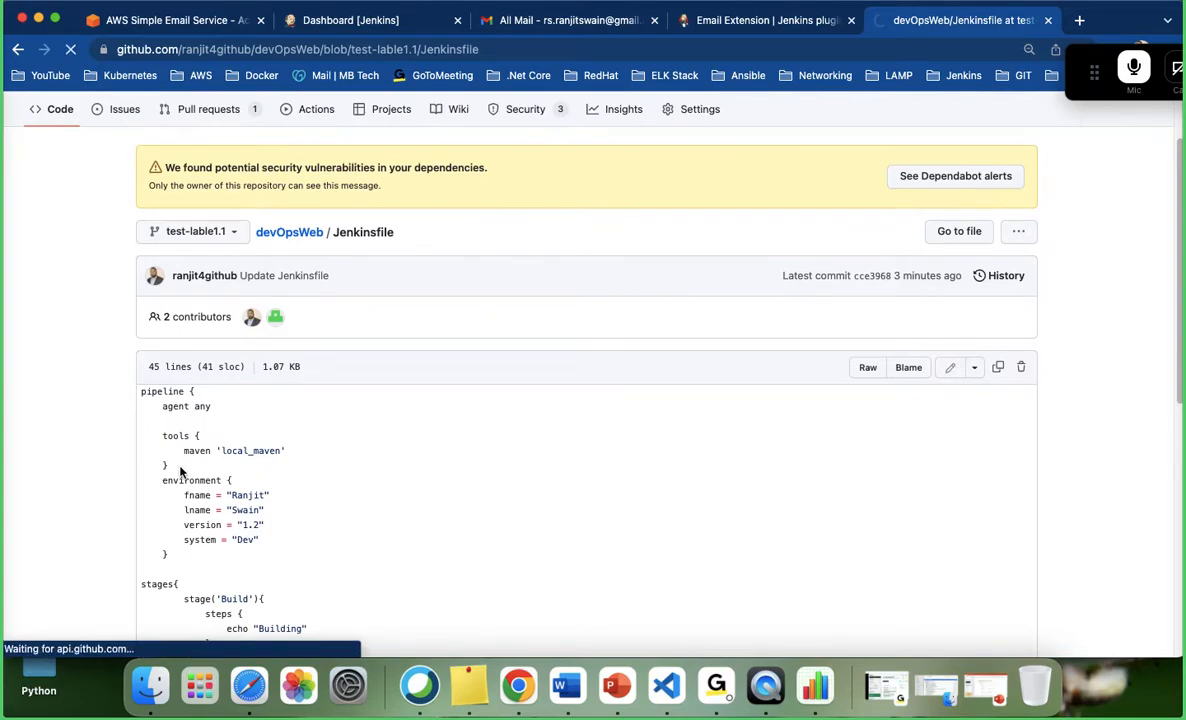
pyautogui.scroll(-5, 74, 459)
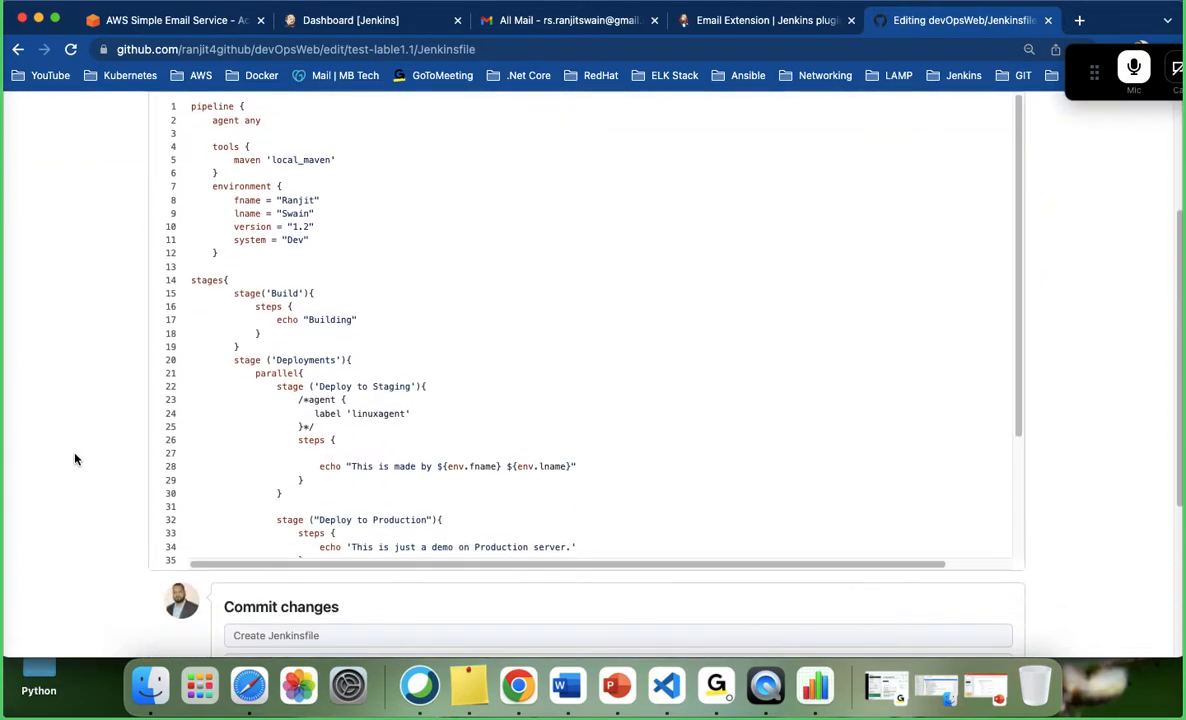
pyautogui.scroll(3, 74, 459)
pyautogui.scroll(3, 550, 400)
pyautogui.scroll(-4, 506, 408)
pyautogui.scroll(-4, 520, 374)
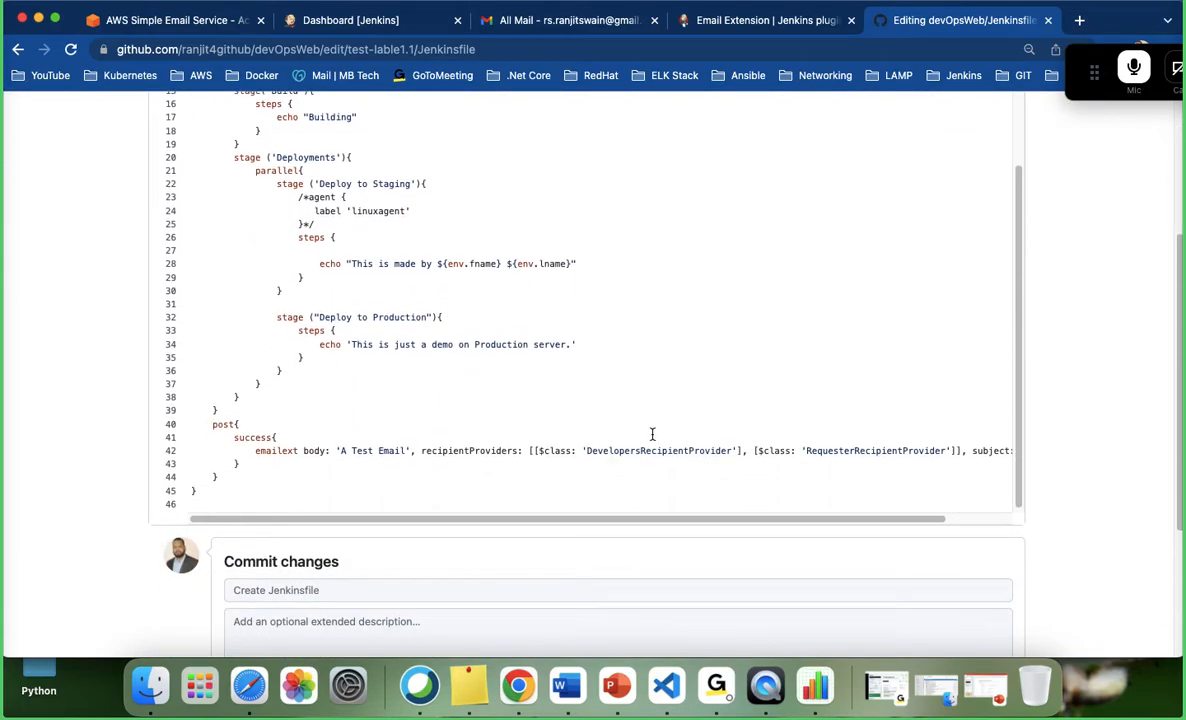
pyautogui.moveTo(430, 452); pyautogui.dragTo(965, 451)
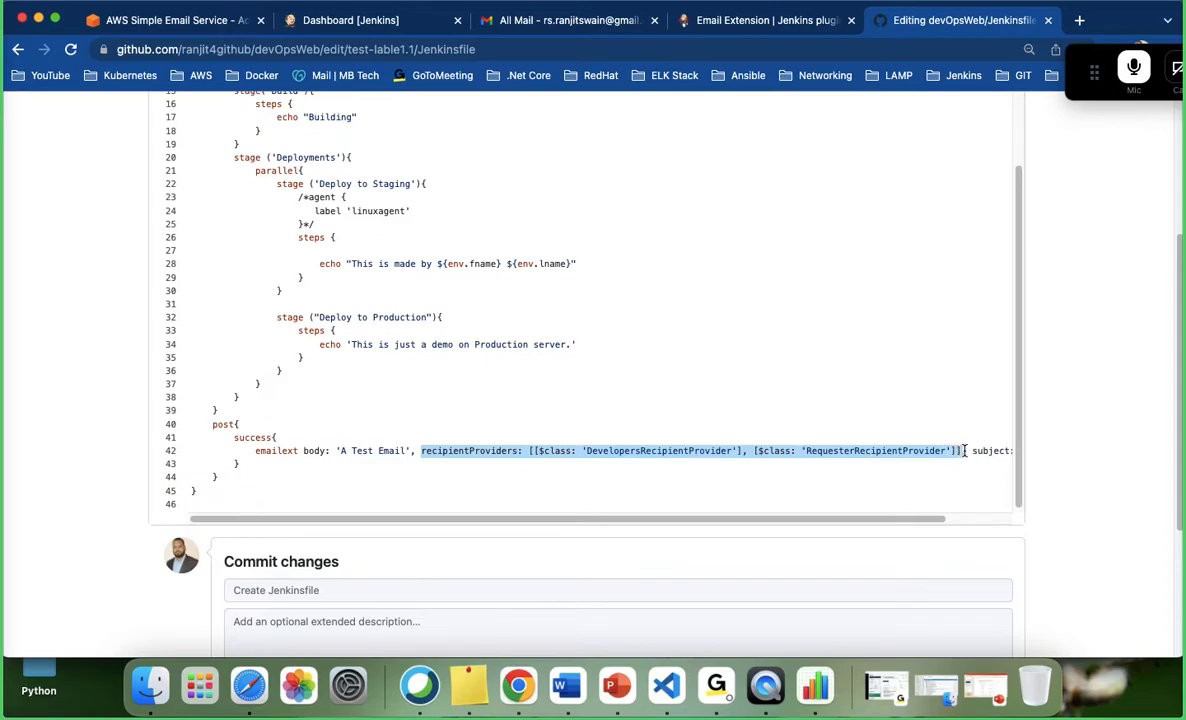
pyautogui.press('BackSpace')
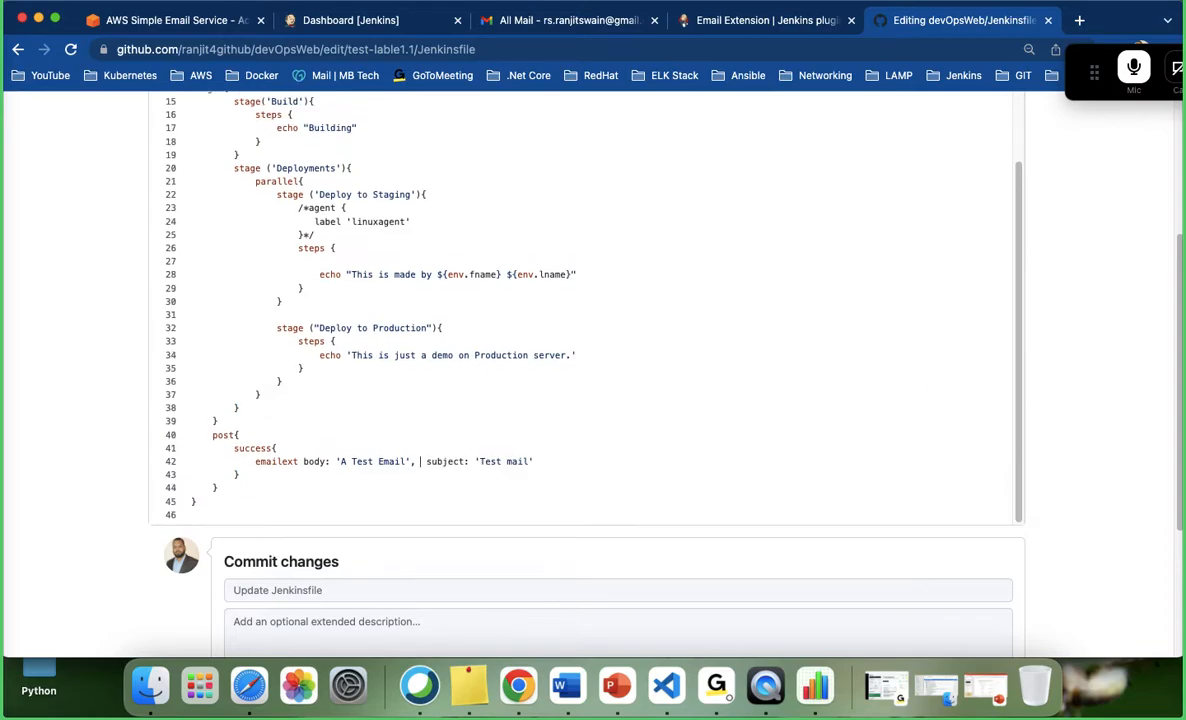
pyautogui.press('BackSpace')
# - Check the Email Extension documentation and add a to: recipient address on line 42
pyautogui.press('super+Tab')
pyautogui.press('super+Tab')
pyautogui.click(757, 22)
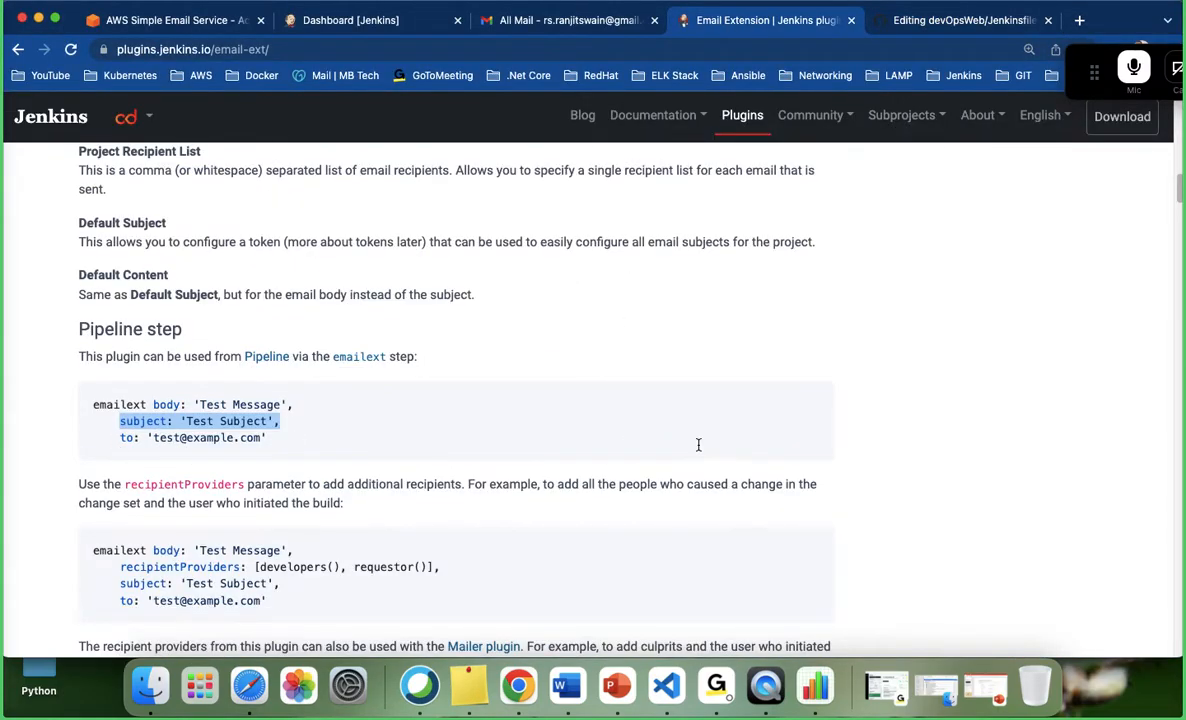
pyautogui.press('super+Tab')
pyautogui.press('super+Tab')
pyautogui.click(924, 22)
pyautogui.click(535, 462)
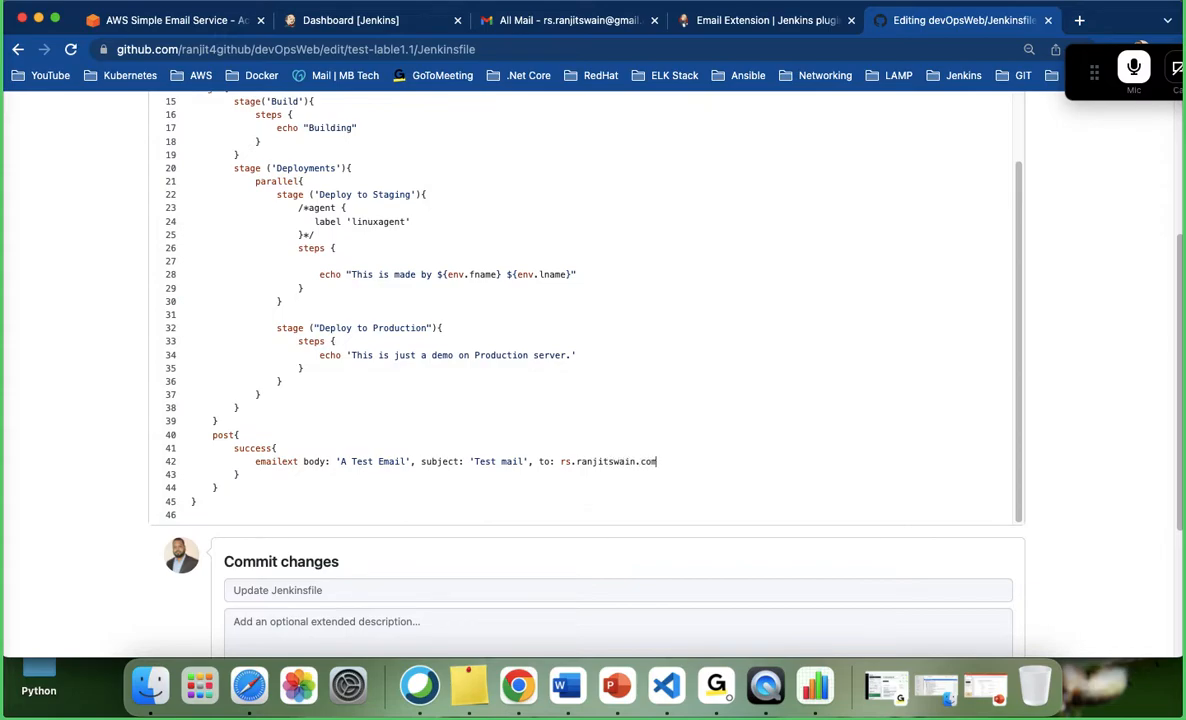
pyautogui.click(757, 24)
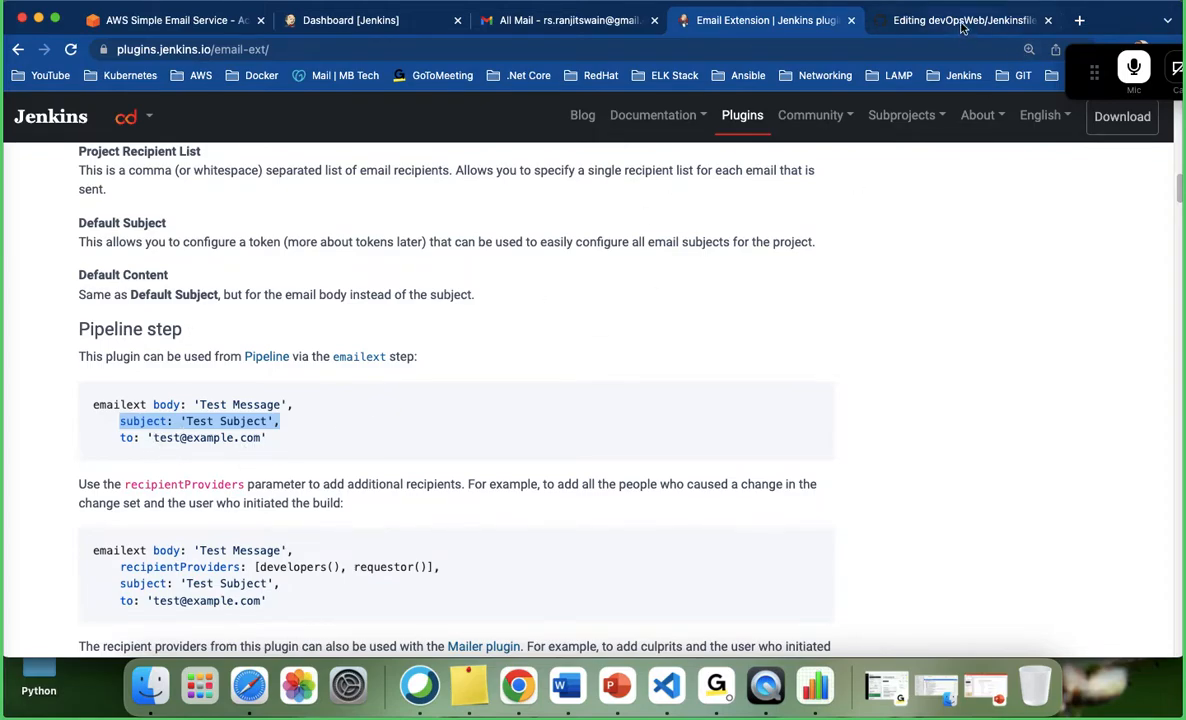
pyautogui.click(890, 22)
pyautogui.click(662, 455)
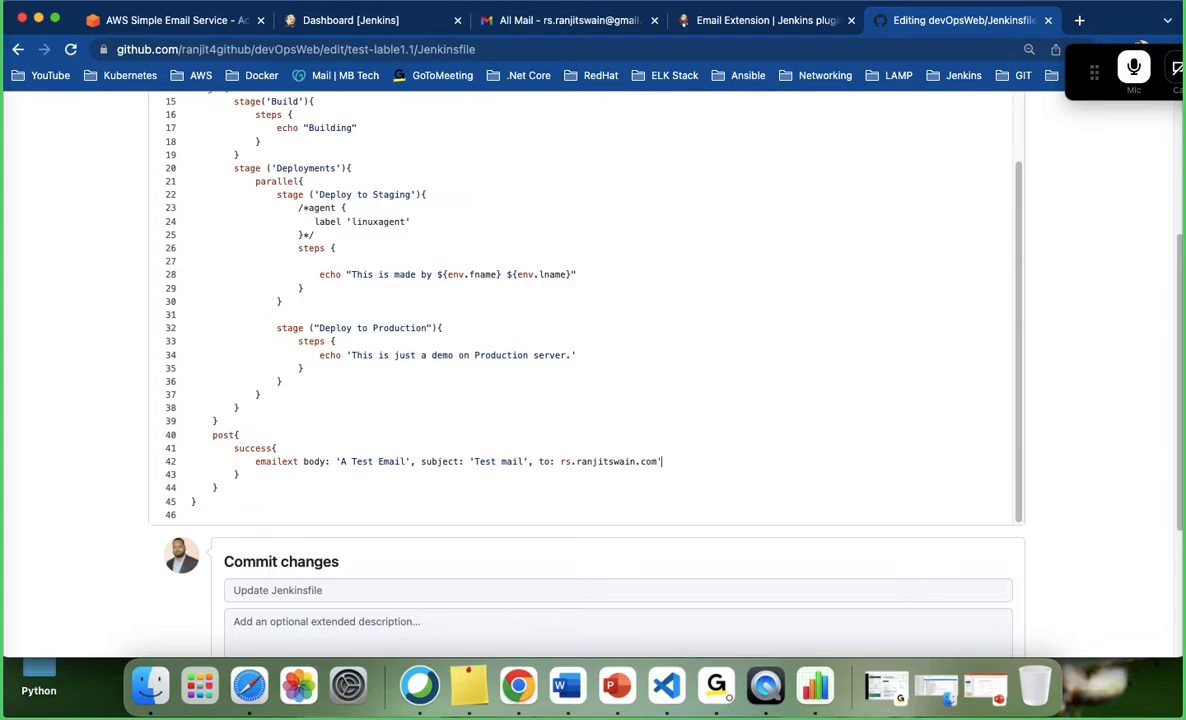
pyautogui.click(560, 461)
pyautogui.write("'")
# - Compare the line with the pipeline draft and commit the updated Jenkinsfile
pyautogui.click(664, 650)
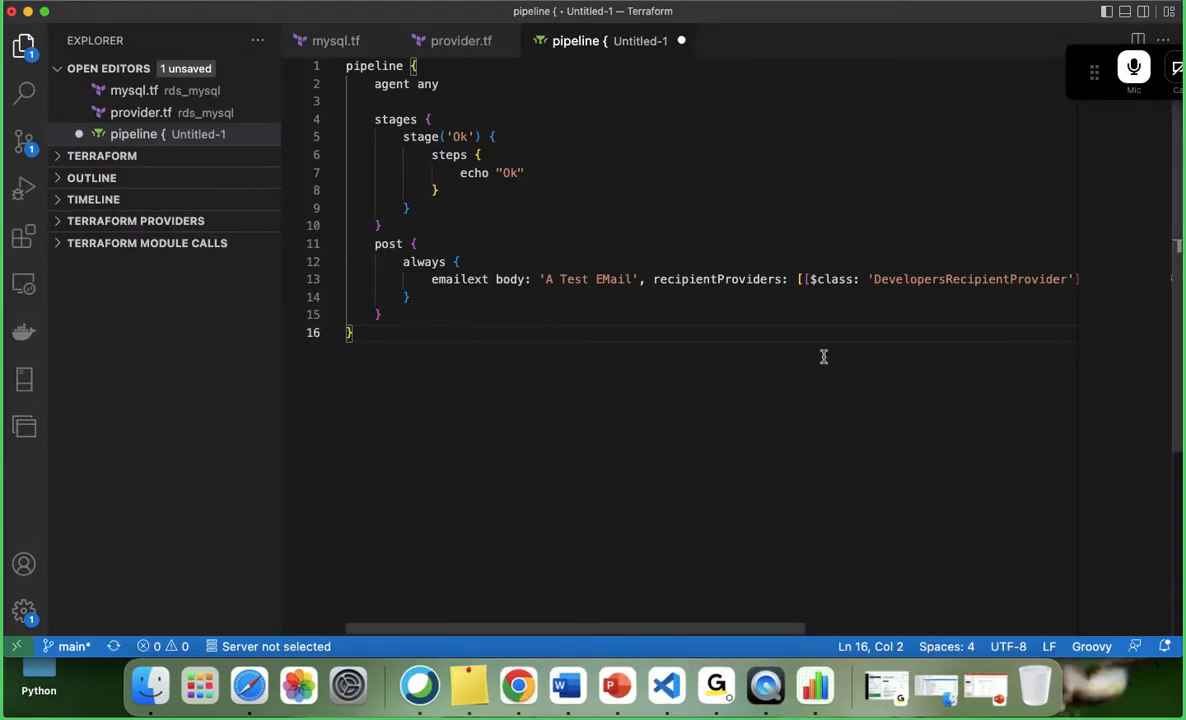
pyautogui.moveTo(1006, 279); pyautogui.dragTo(1160, 278)
pyautogui.click(939, 321)
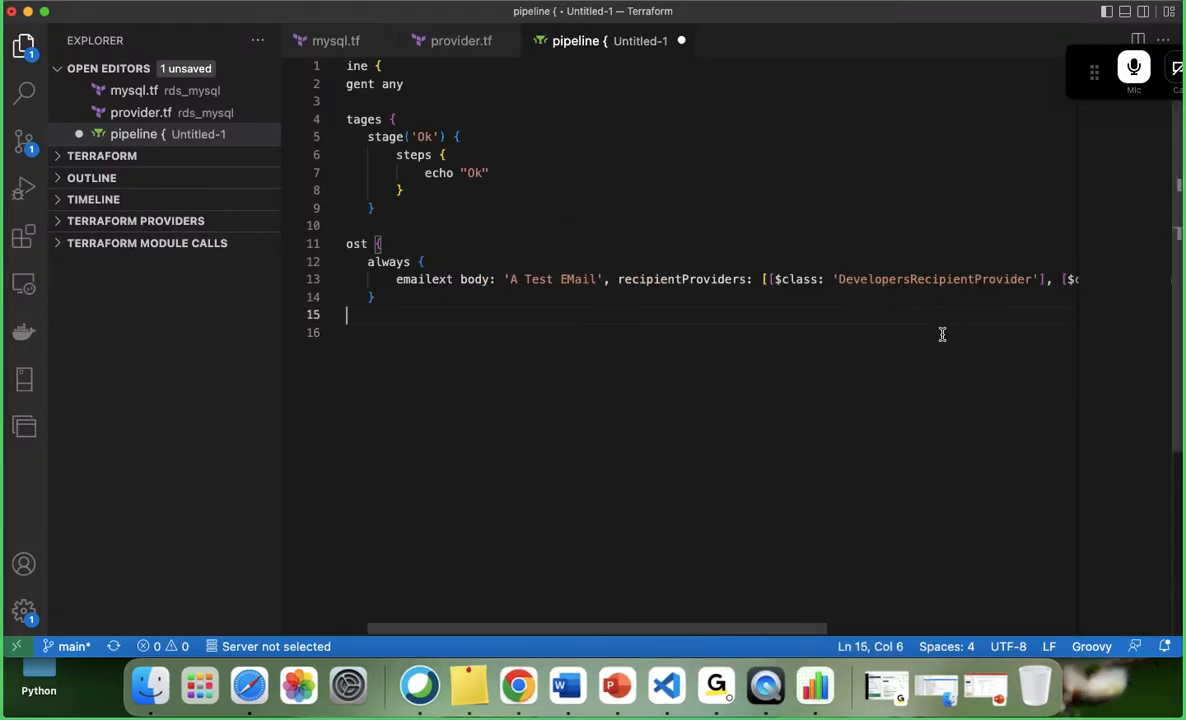
pyautogui.press('super+Tab')
pyautogui.scroll(-5, 124, 497)
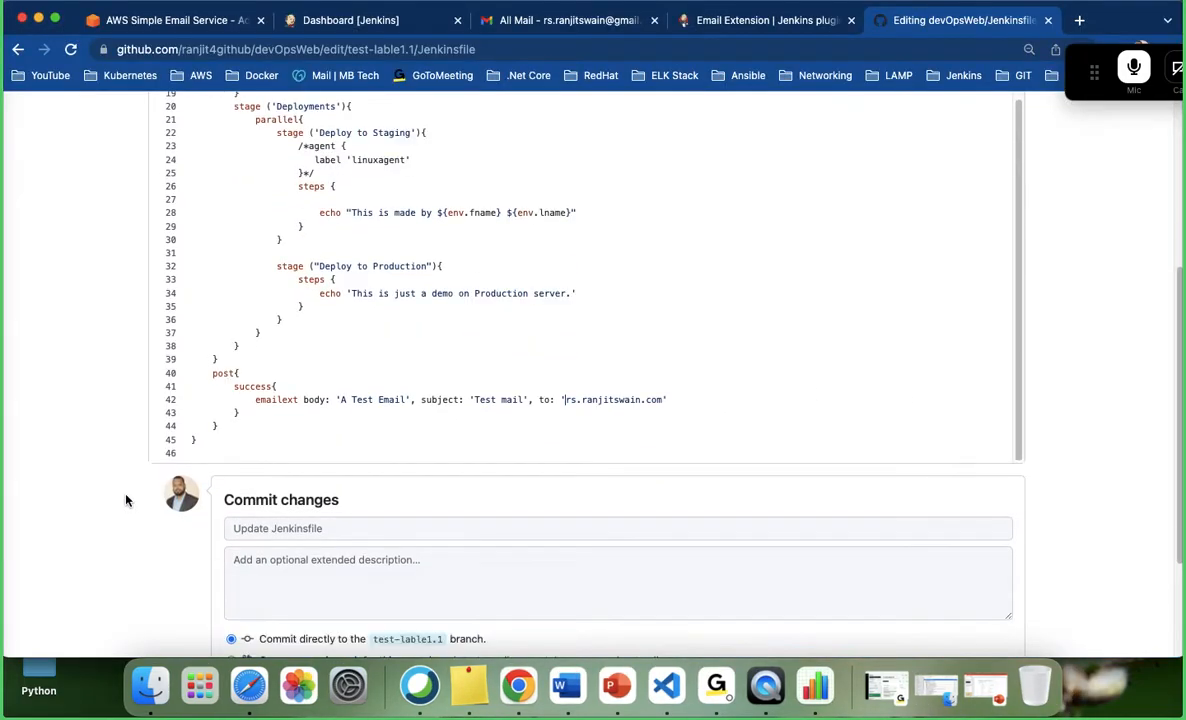
pyautogui.click(266, 528)
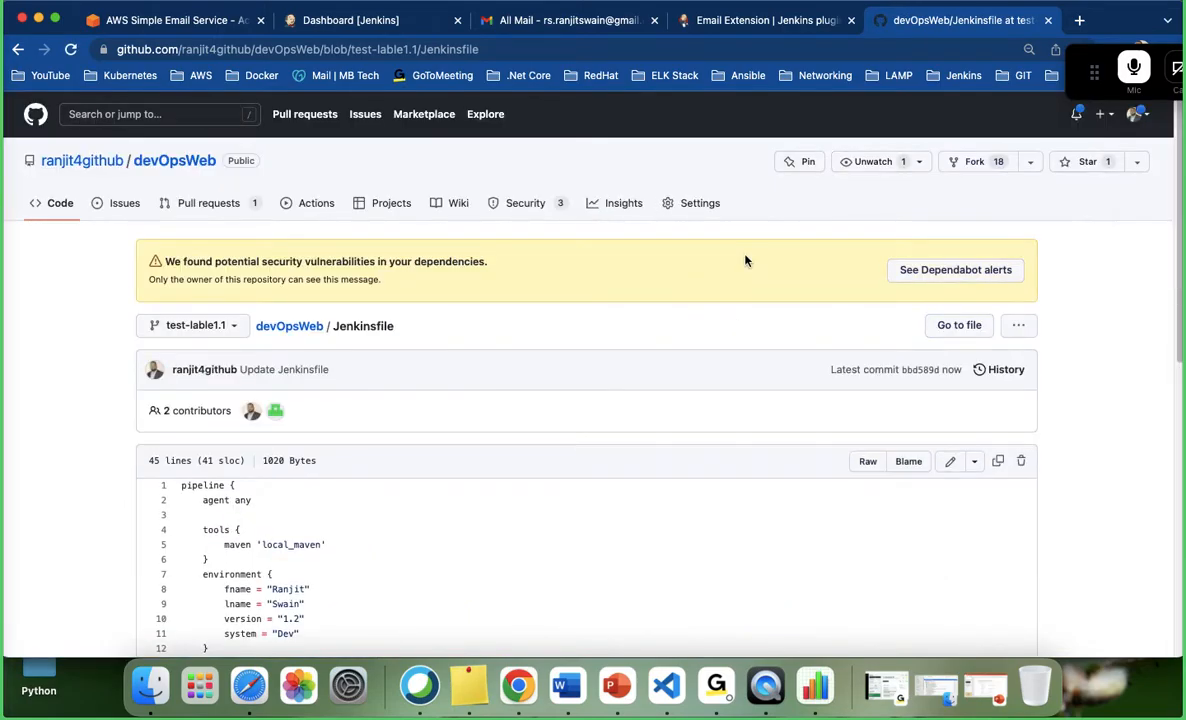
# - Check the mailbox and the Email Extension plugin page, then go to the Jenkins dashboard
pyautogui.click(540, 21)
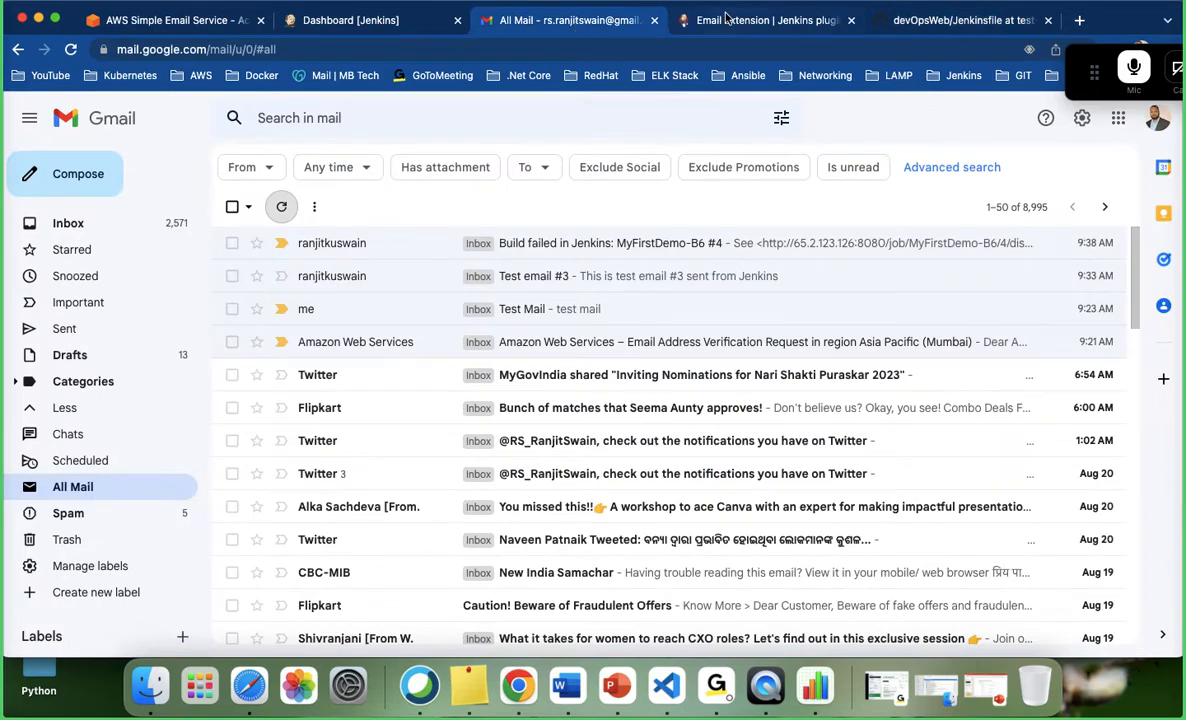
pyautogui.click(676, 19)
pyautogui.click(285, 22)
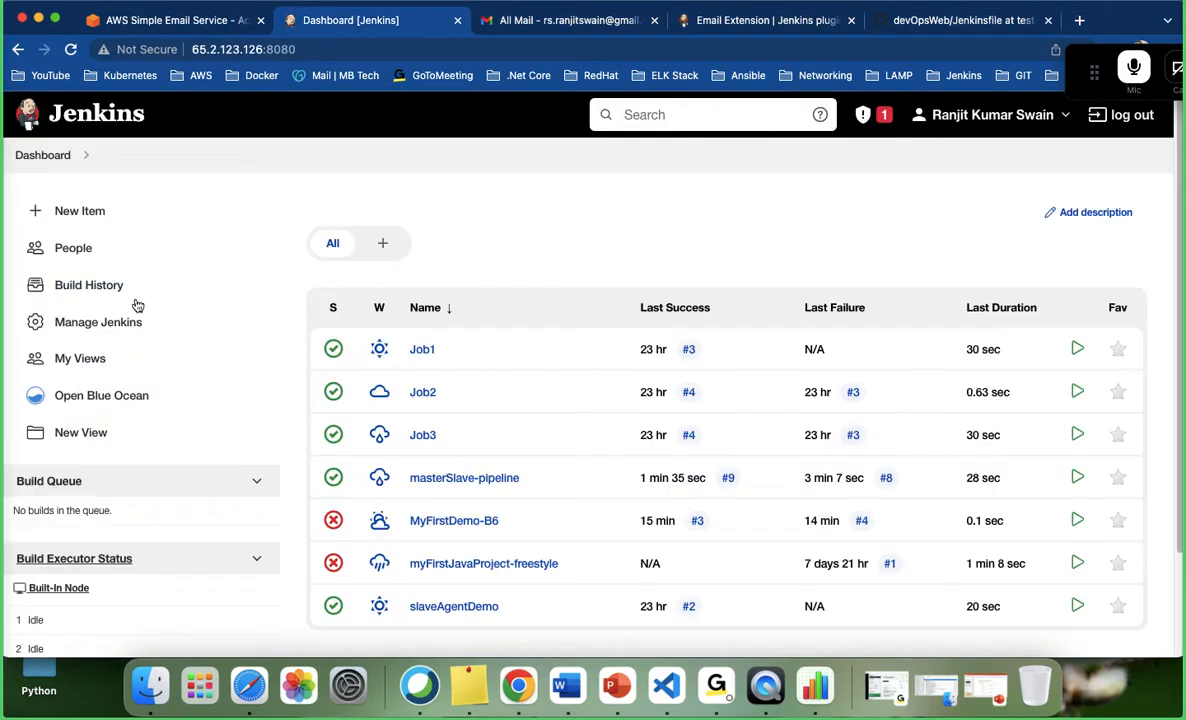
# - Build masterSlave-pipeline and watch build #10 finish with every stage, including Post Actions, green
pyautogui.click(462, 484)
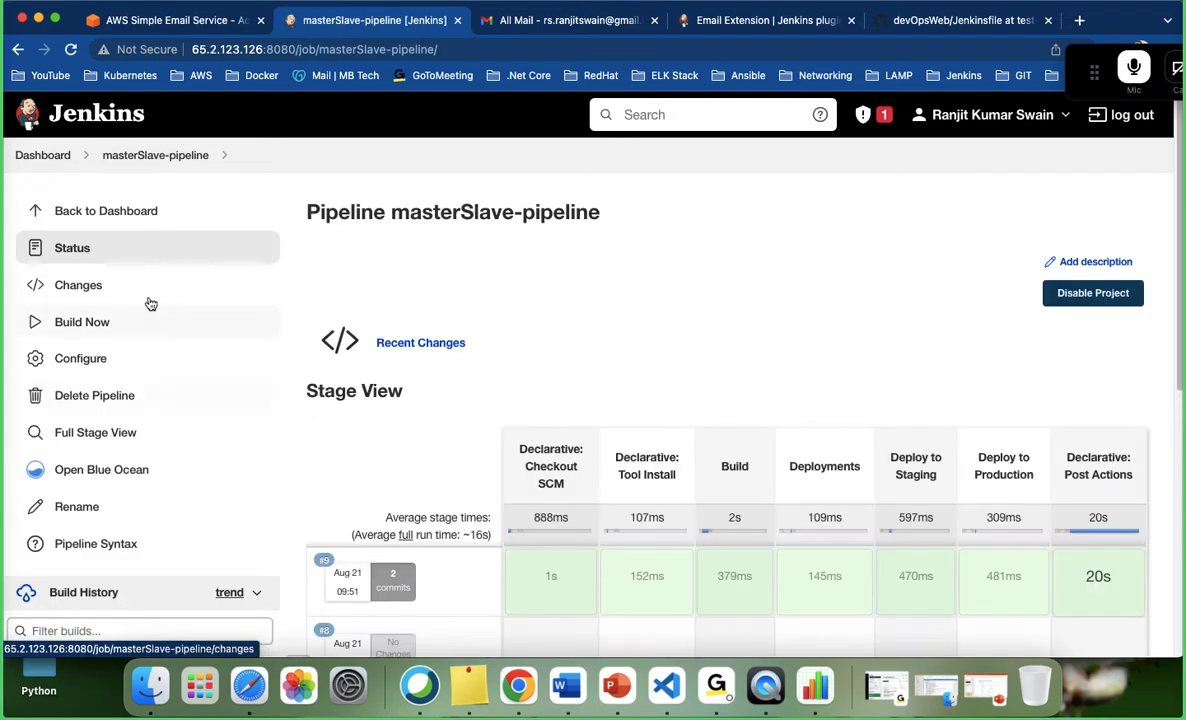
pyautogui.click(44, 323)
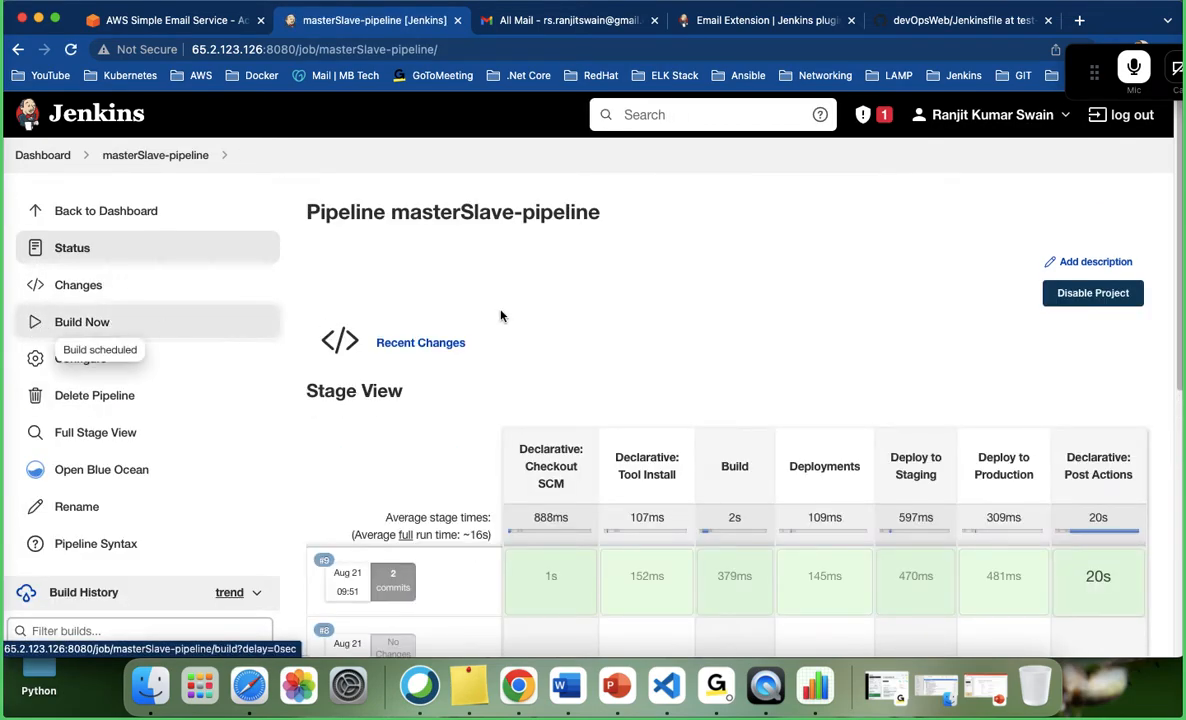
pyautogui.scroll(-3, 506, 287)
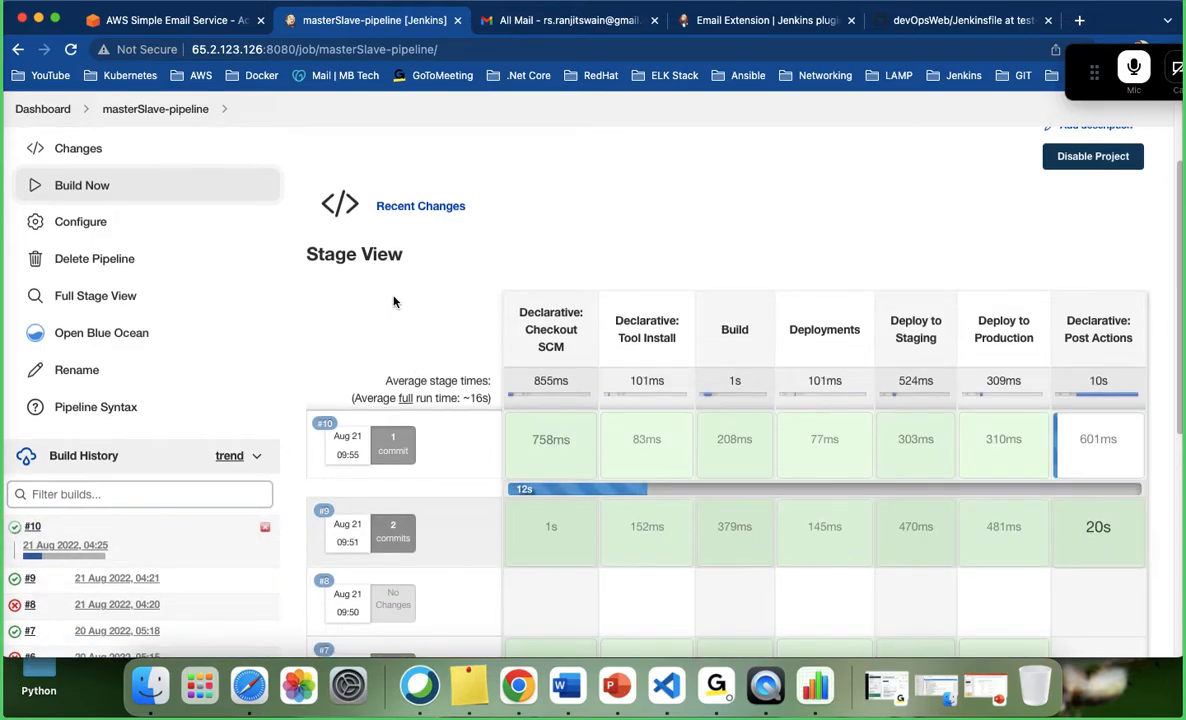
pyautogui.scroll(-3, 200, 430)
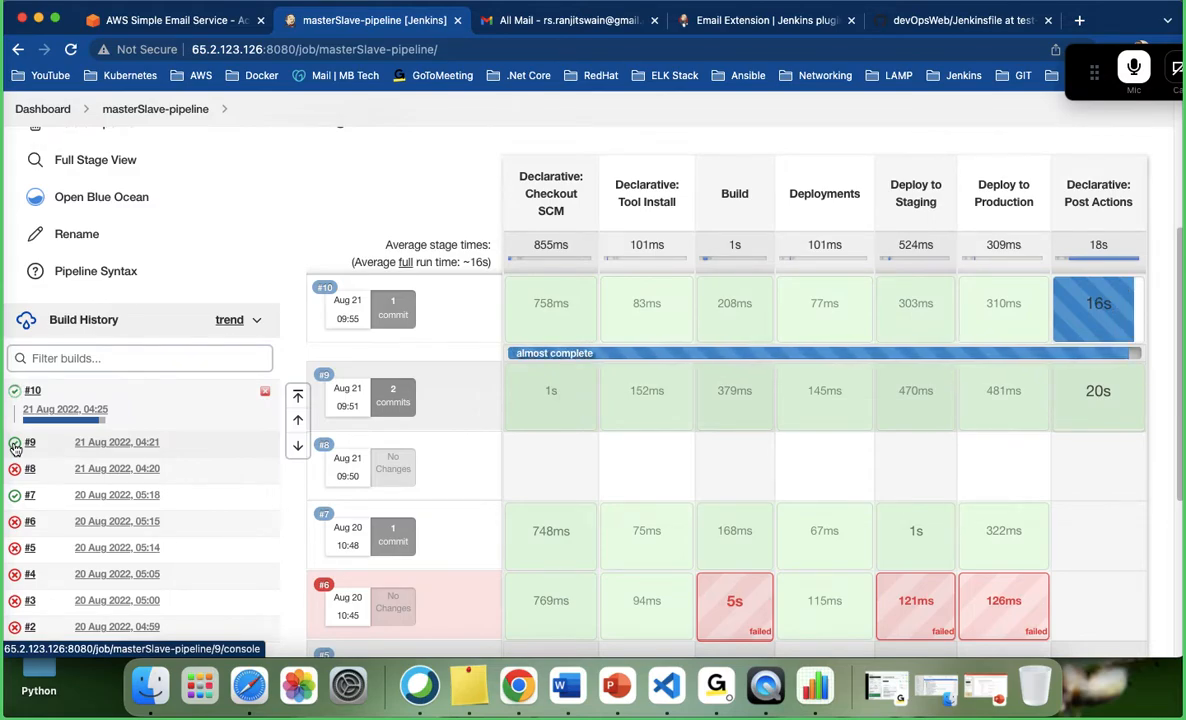
pyautogui.moveTo(811, 333)
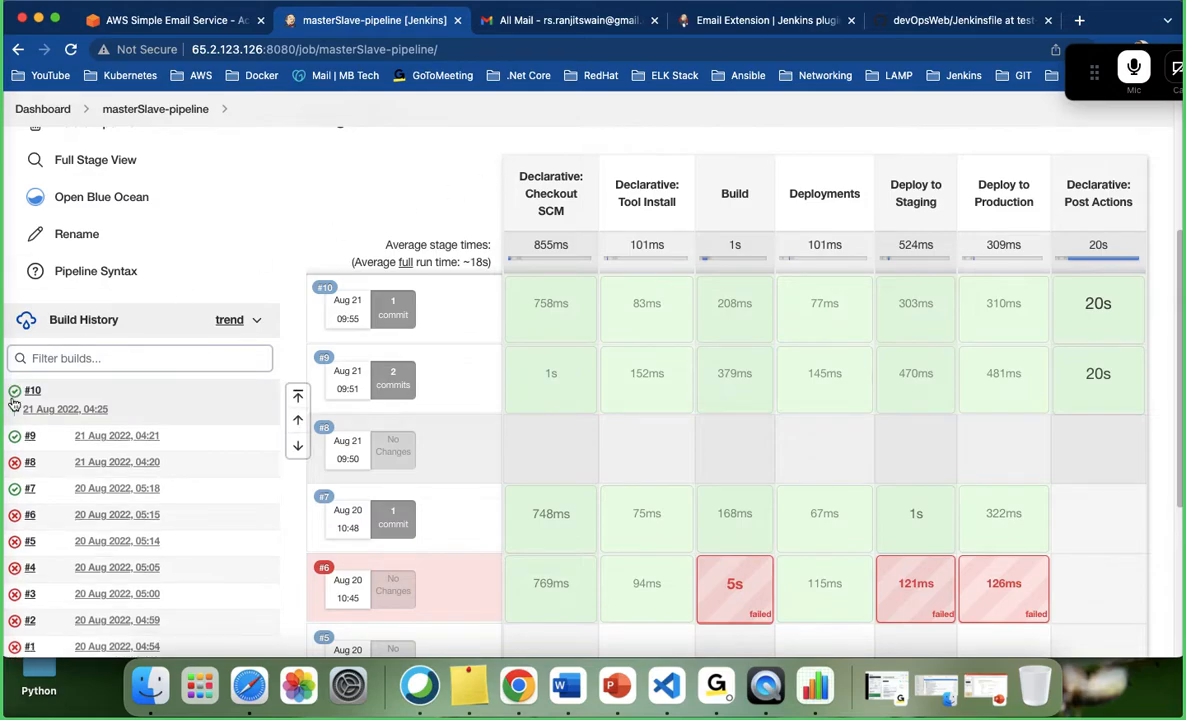
# - In build #10's console output, highlight the email recipient and connection error lines
pyautogui.click(110, 416)
pyautogui.scroll(-20, 409, 483)
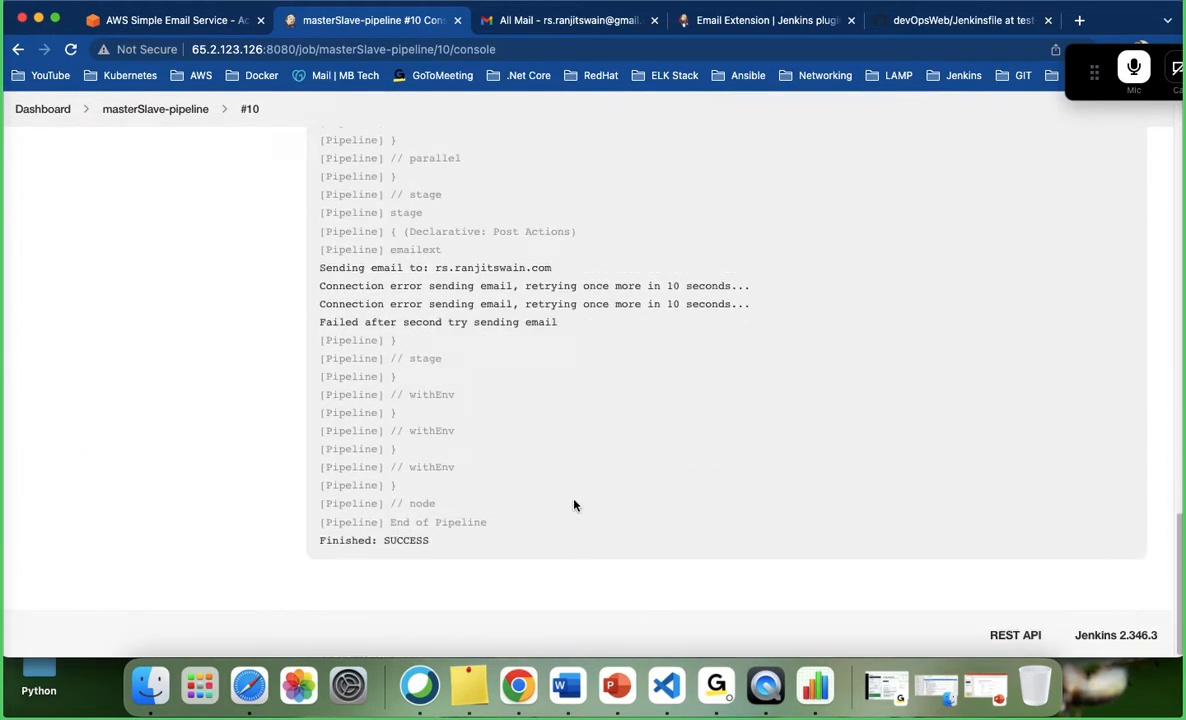
pyautogui.moveTo(326, 269); pyautogui.dragTo(622, 275)
pyautogui.moveTo(442, 288); pyautogui.dragTo(757, 315)
pyautogui.moveTo(598, 331); pyautogui.dragTo(421, 312)
pyautogui.click(775, 325)
pyautogui.moveTo(525, 285); pyautogui.dragTo(830, 303)
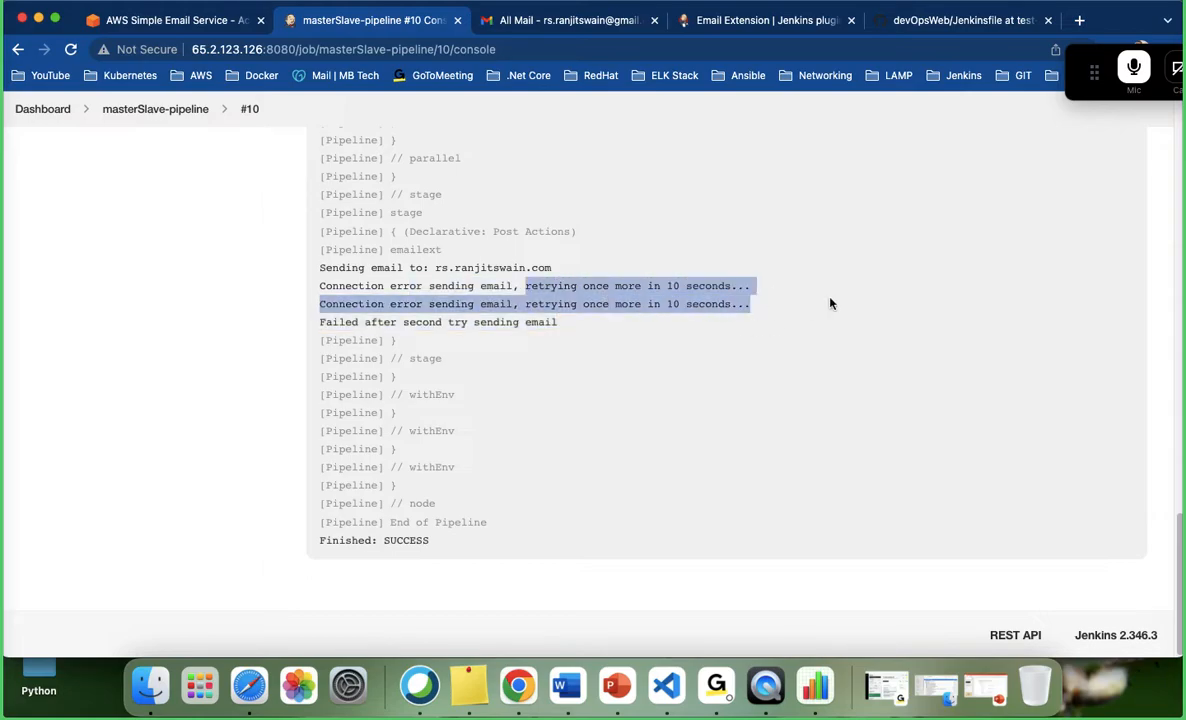
pyautogui.click(490, 312)
# - Highlight the retry message and the malformed recipient address, then go to the GitHub Jenkinsfile
pyautogui.scroll(1, 433, 320)
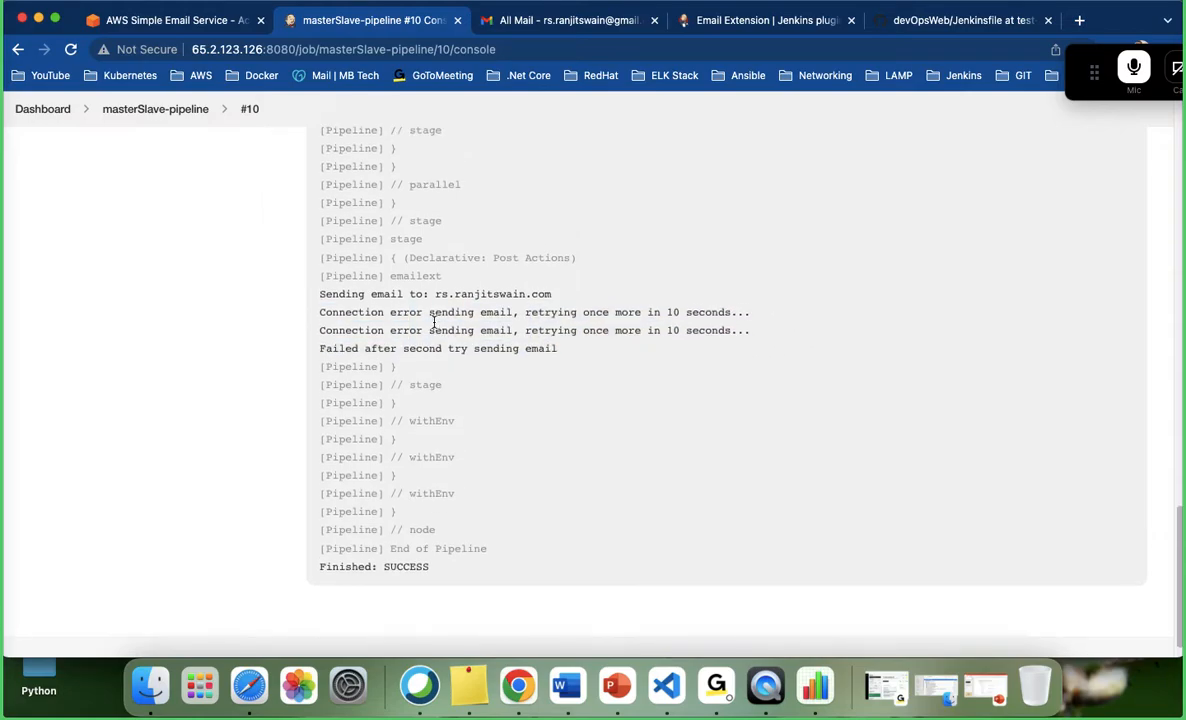
pyautogui.moveTo(577, 331); pyautogui.dragTo(315, 310)
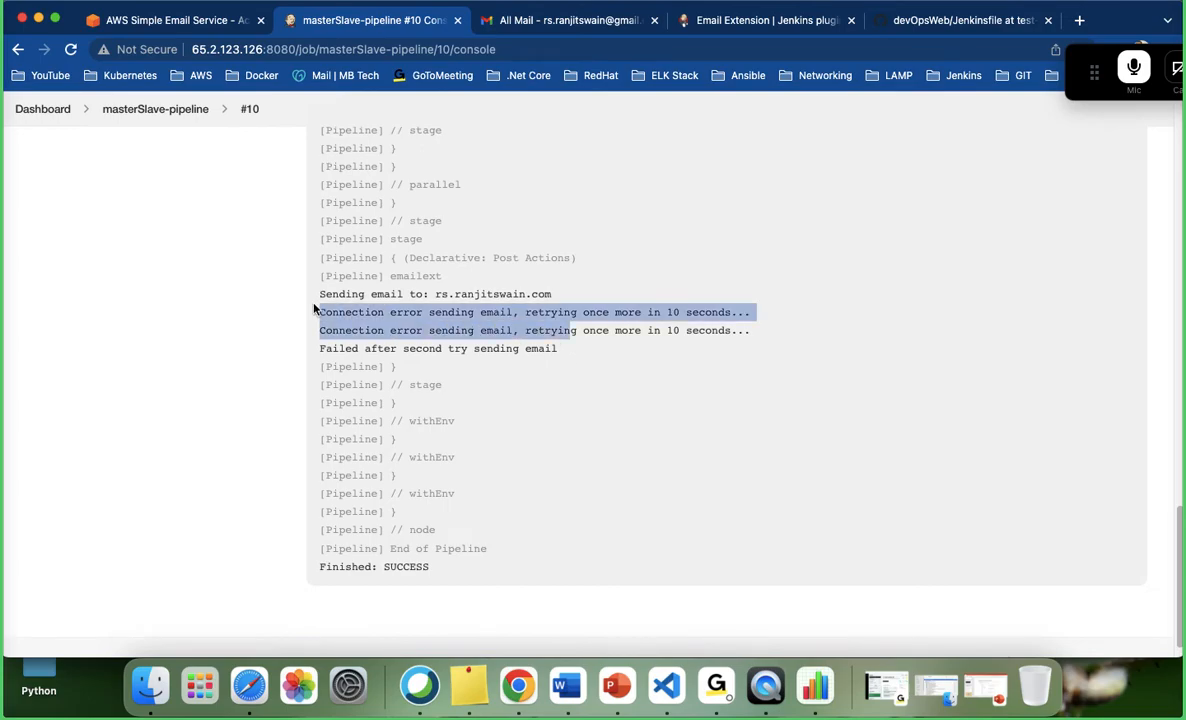
pyautogui.click(474, 321)
pyautogui.moveTo(429, 312); pyautogui.dragTo(728, 310)
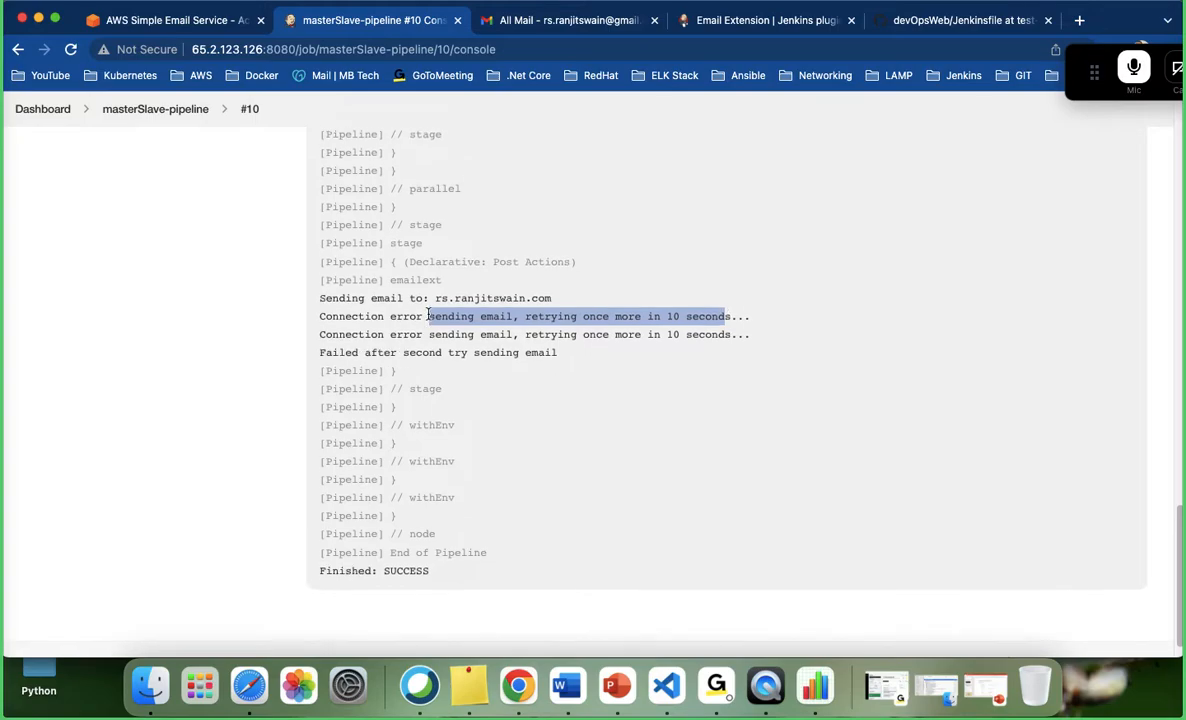
pyautogui.scroll(1, 429, 315)
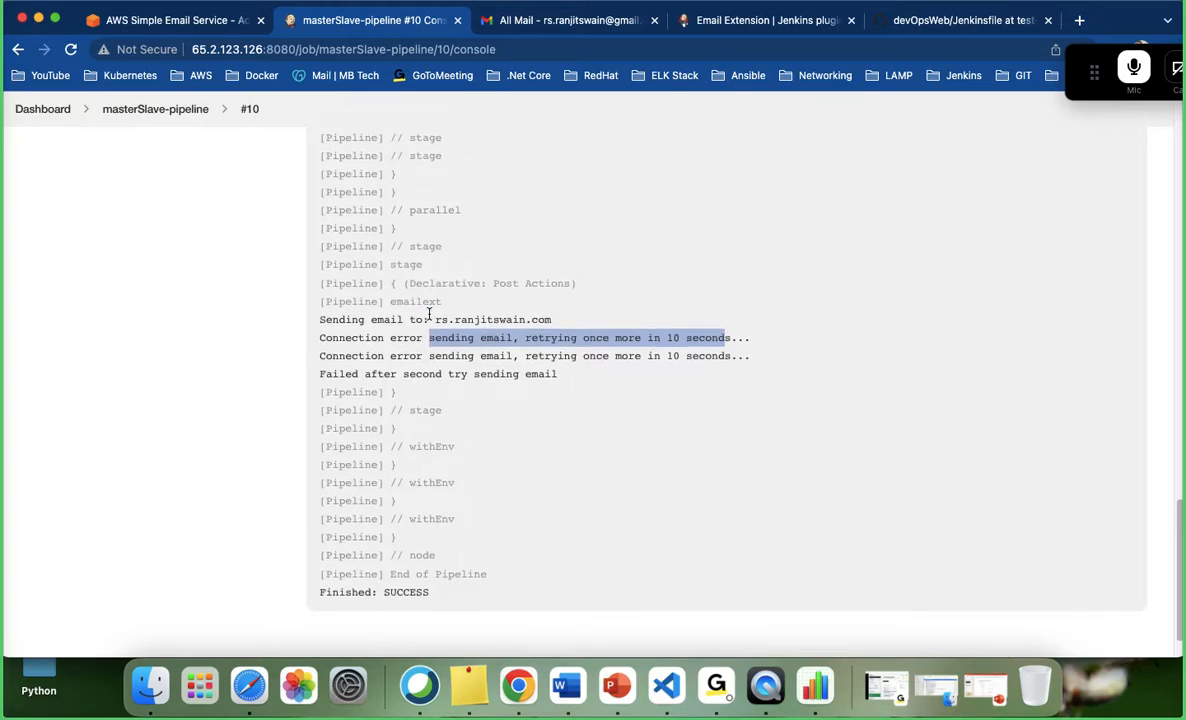
pyautogui.moveTo(551, 320)
pyautogui.mouseDown()
pyautogui.moveTo(437, 322)
pyautogui.moveTo(537, 320)
pyautogui.mouseUp()
pyautogui.click(559, 333)
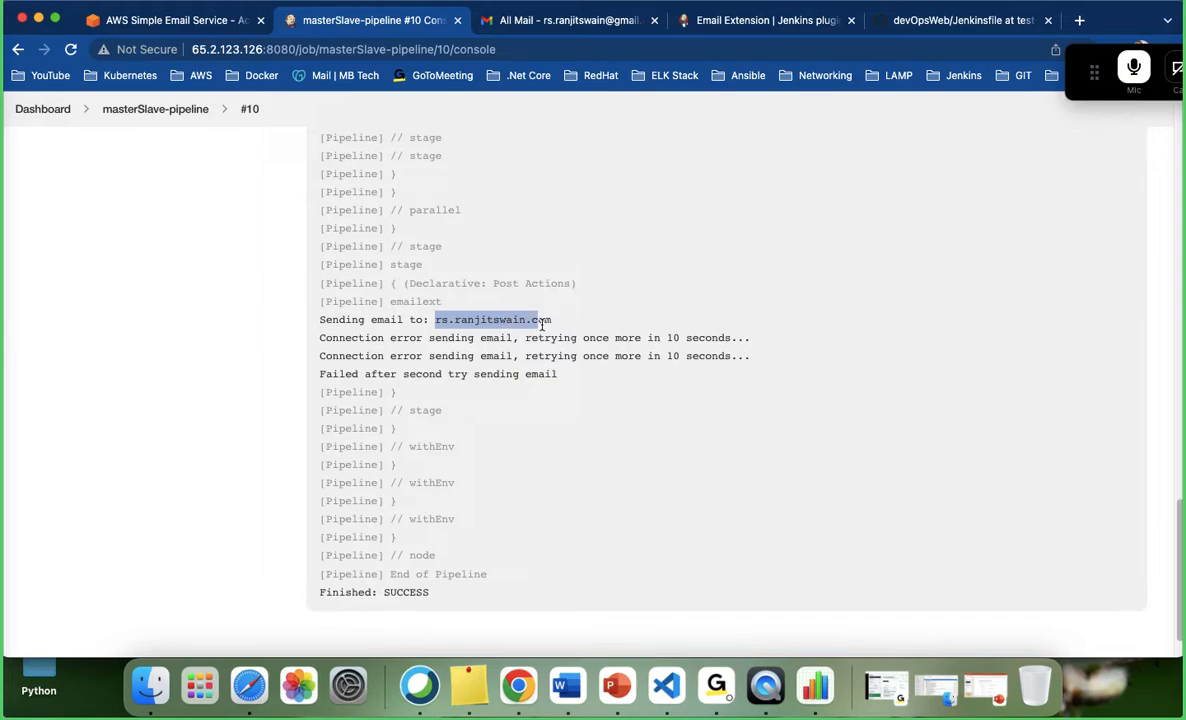
pyautogui.click(537, 320)
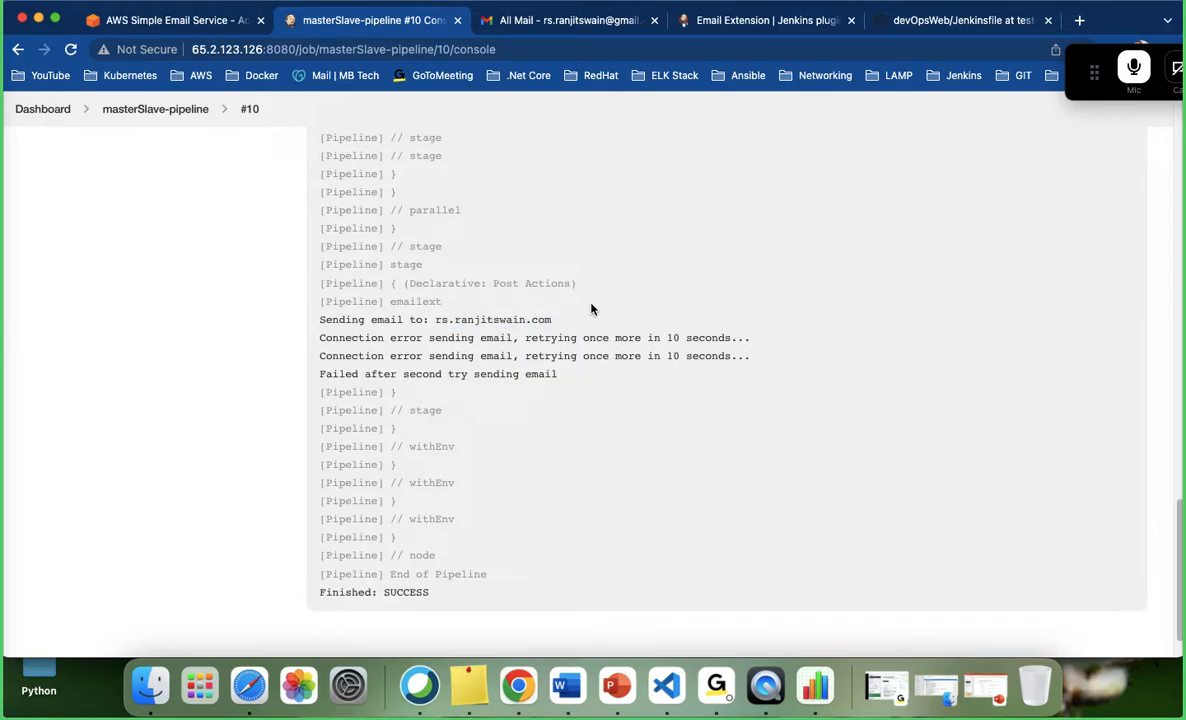
pyautogui.click(944, 21)
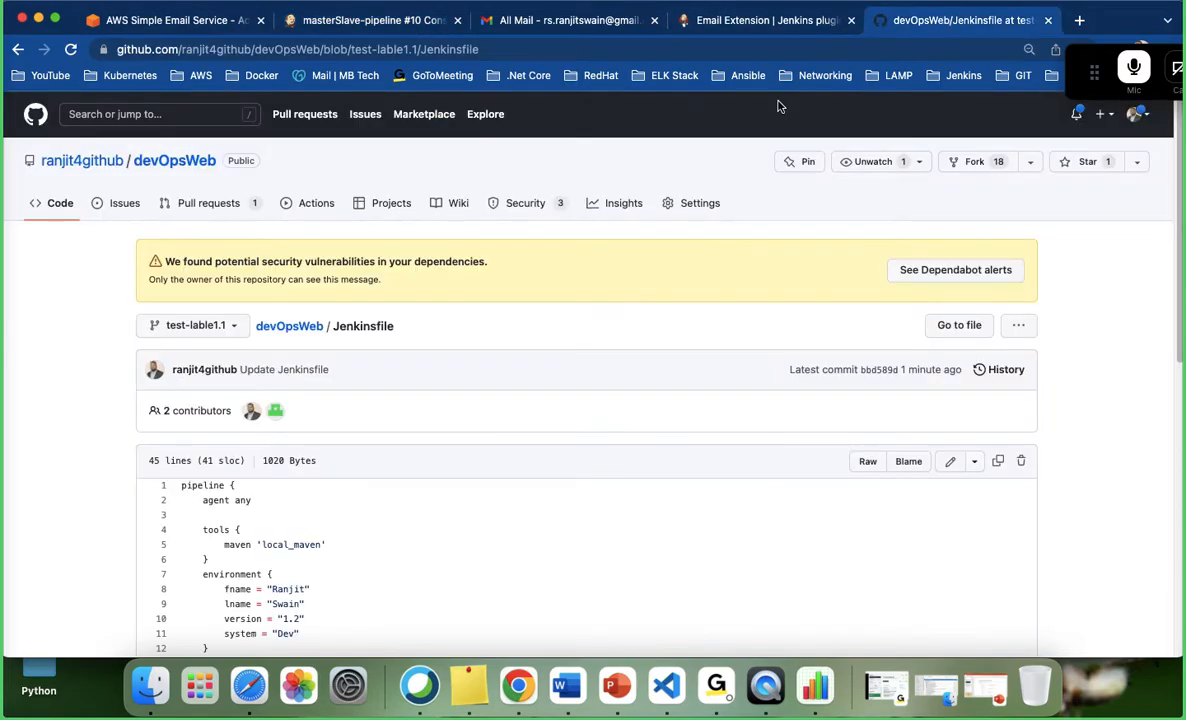
pyautogui.scroll(-5, 1067, 339)
pyautogui.scroll(5, 1000, 416)
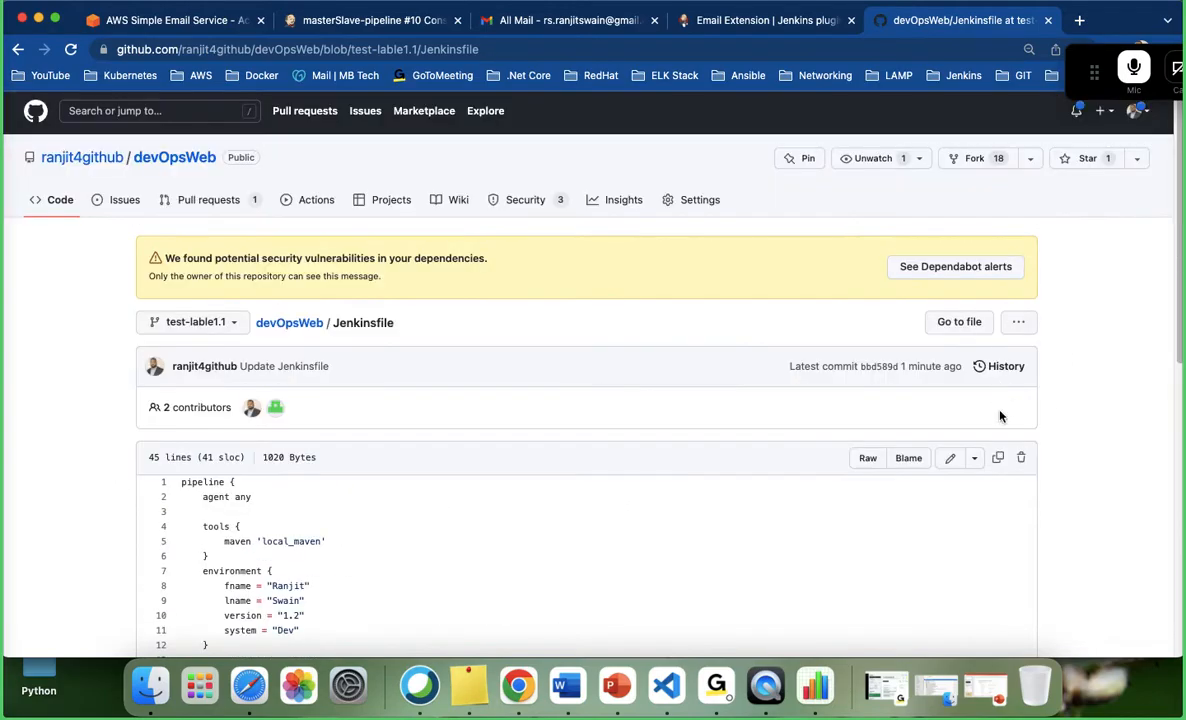
pyautogui.click(950, 458)
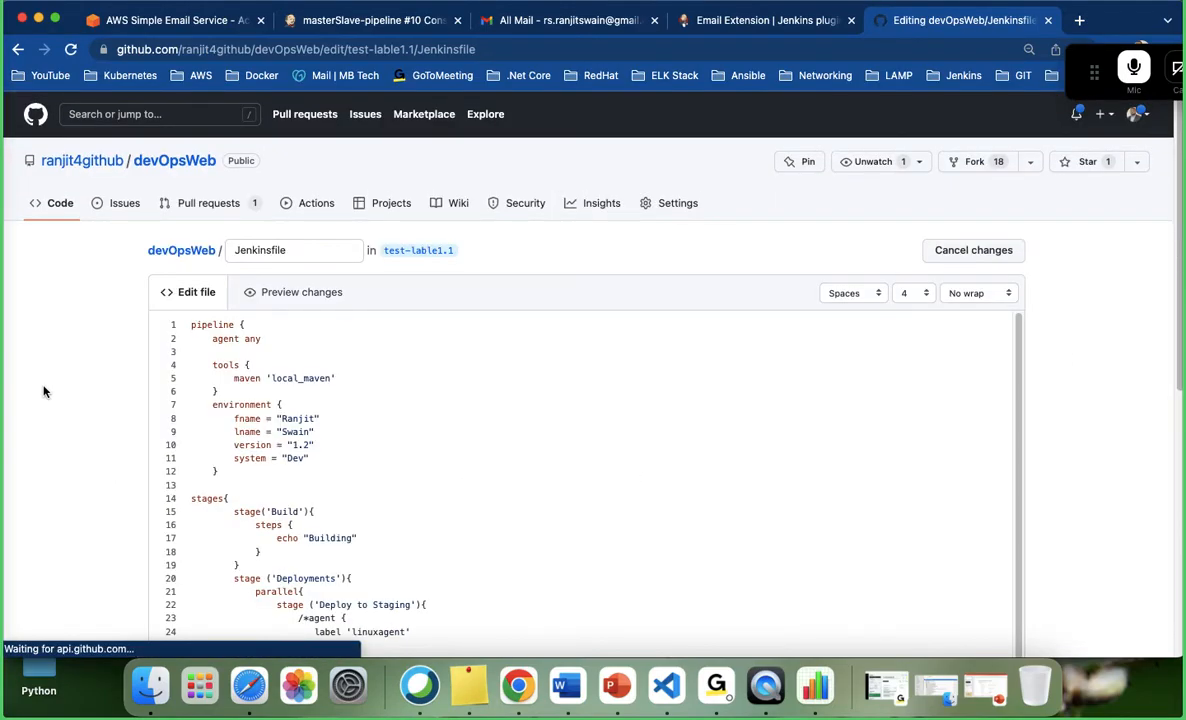
pyautogui.scroll(-5, 87, 440)
pyautogui.scroll(-3, 103, 440)
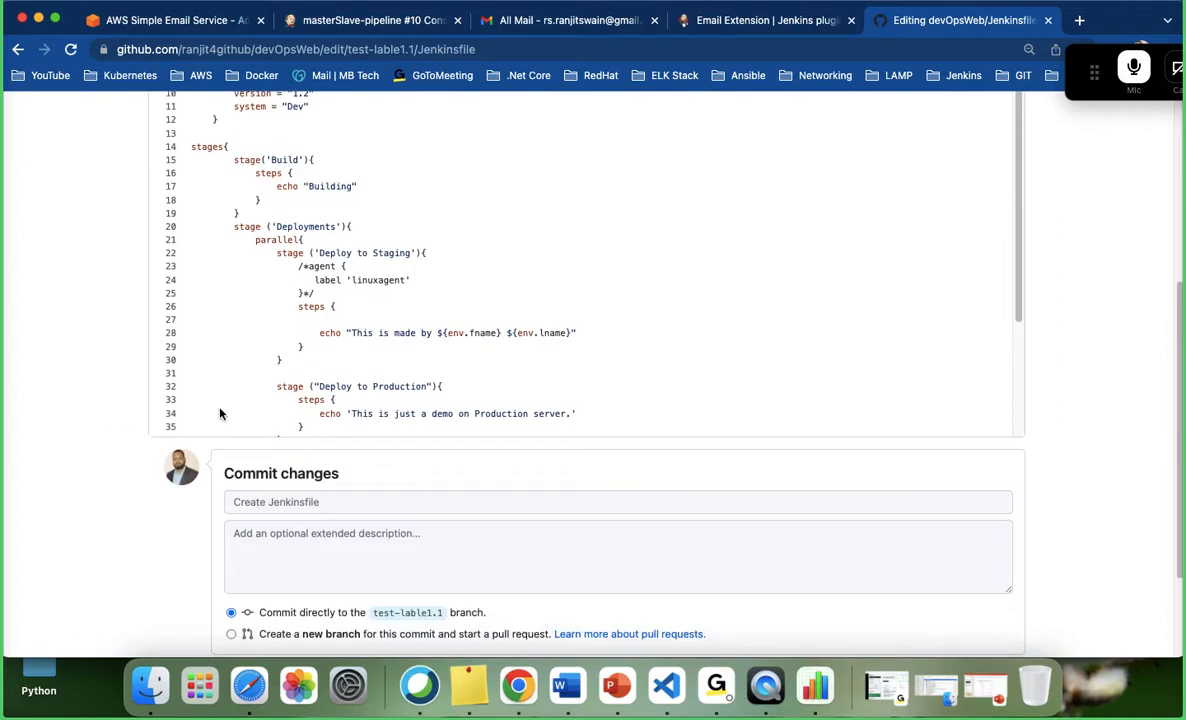
pyautogui.scroll(-3, 462, 331)
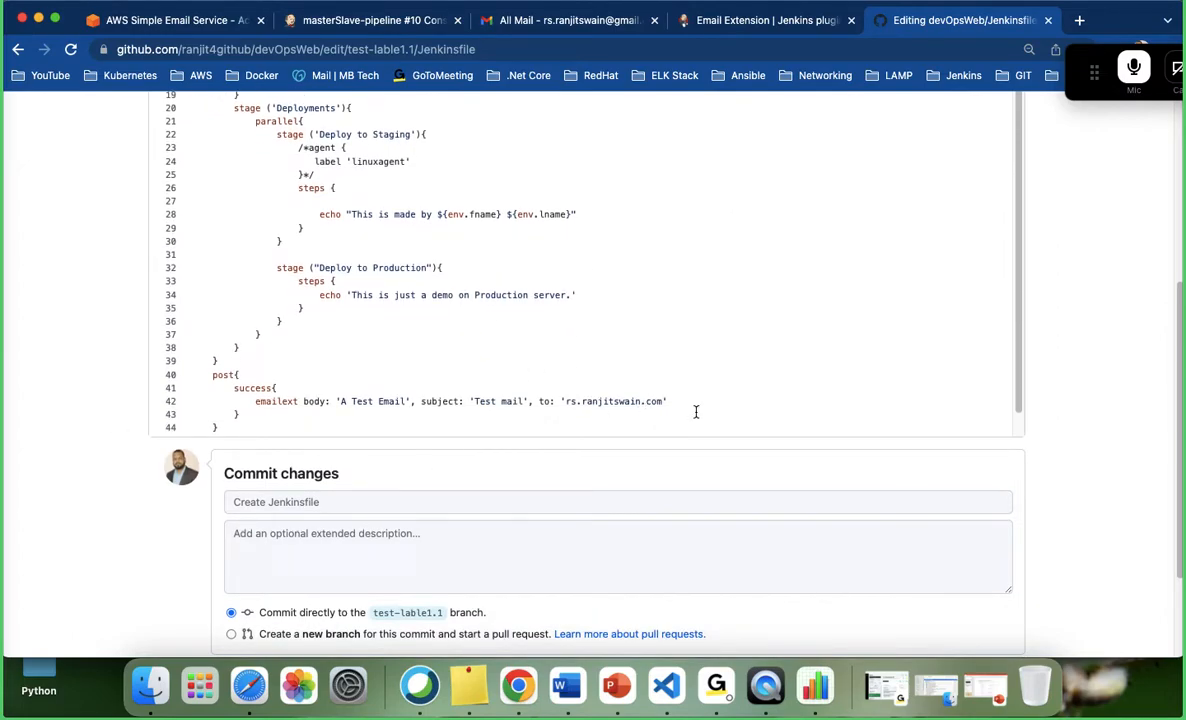
pyautogui.click(641, 401)
pyautogui.write('2')
pyautogui.press('BackSpace')
pyautogui.write('@gmail')
# - Commit the corrected Jenkinsfile and open the masterSlave-pipeline project in Jenkins
pyautogui.scroll(-3, 100, 371)
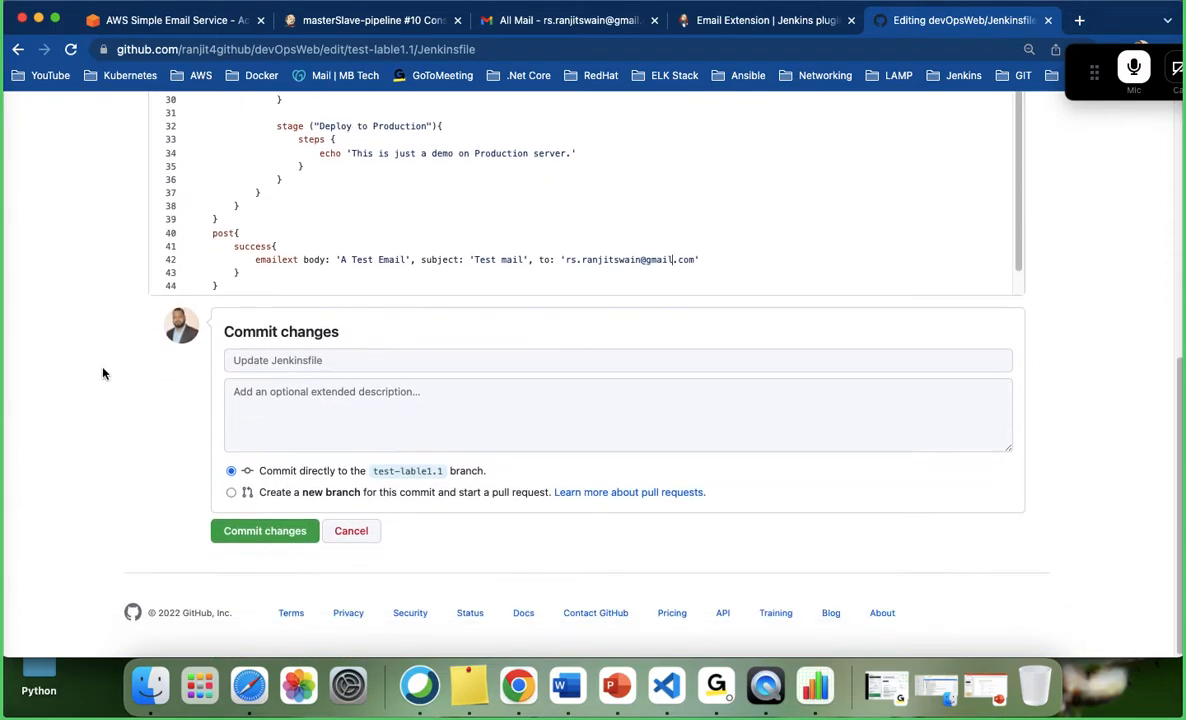
pyautogui.click(266, 530)
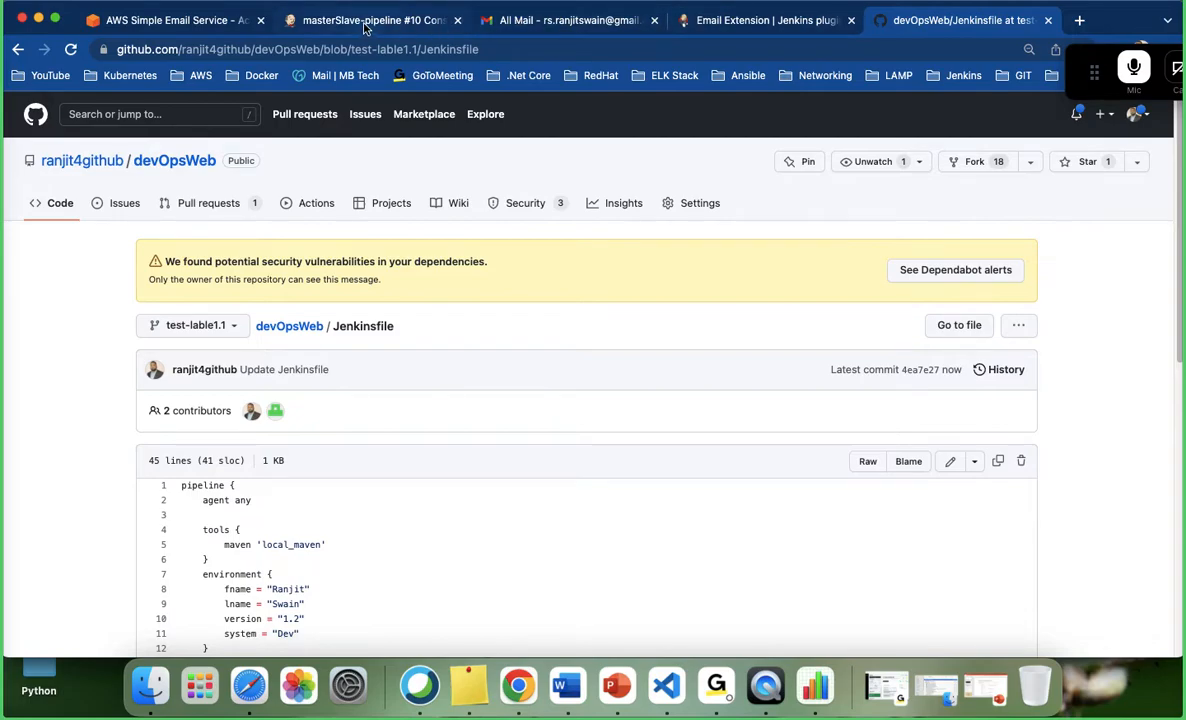
pyautogui.click(362, 22)
pyautogui.click(157, 111)
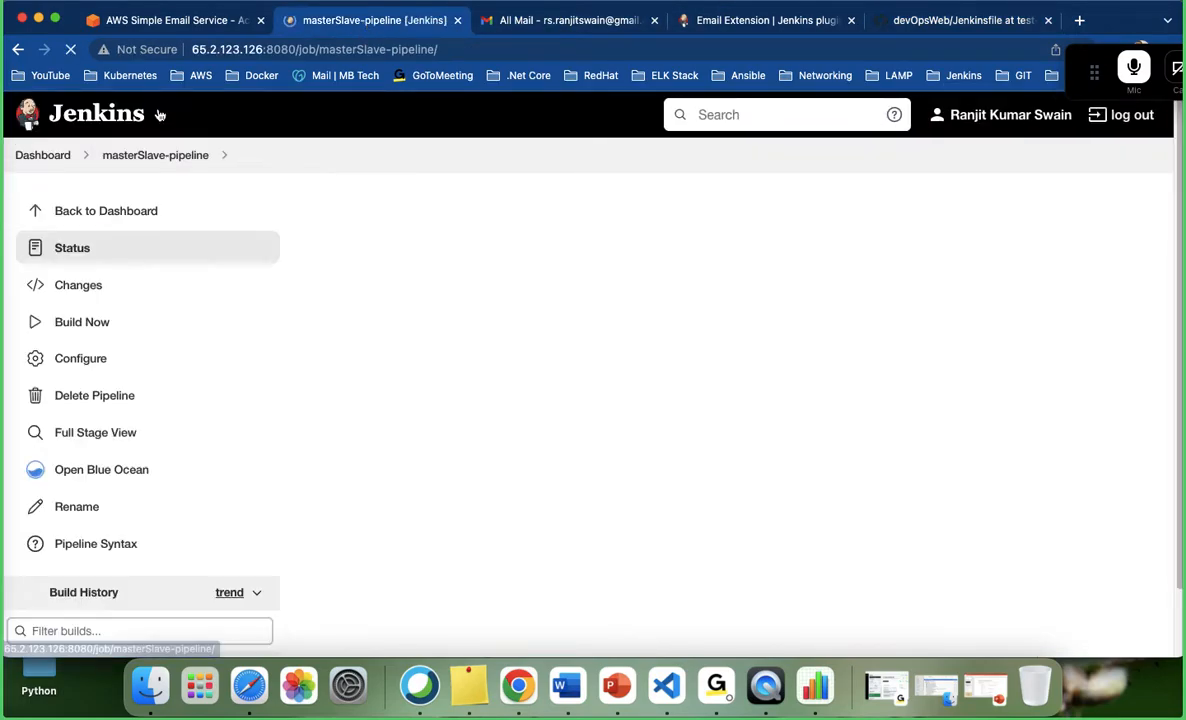
# - Start build #11 and inspect its console's Sending email and connection retry lines
pyautogui.click(38, 326)
pyautogui.scroll(-3, 372, 294)
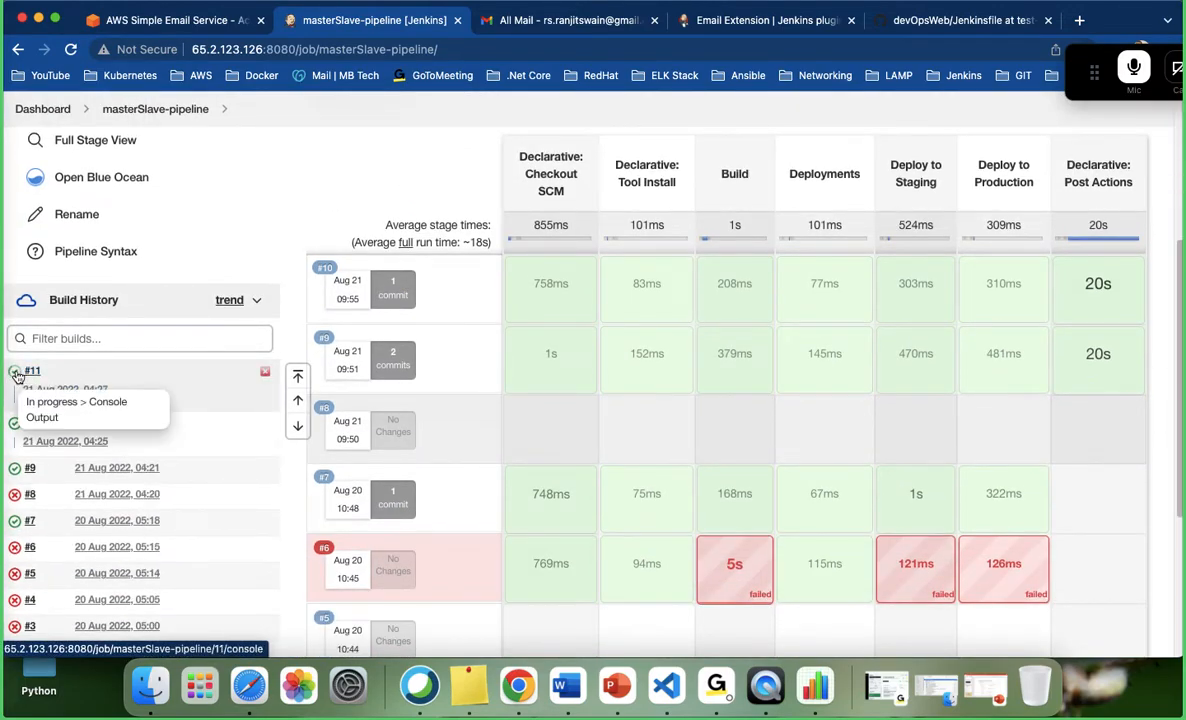
pyautogui.click(17, 374)
pyautogui.scroll(-15, 538, 429)
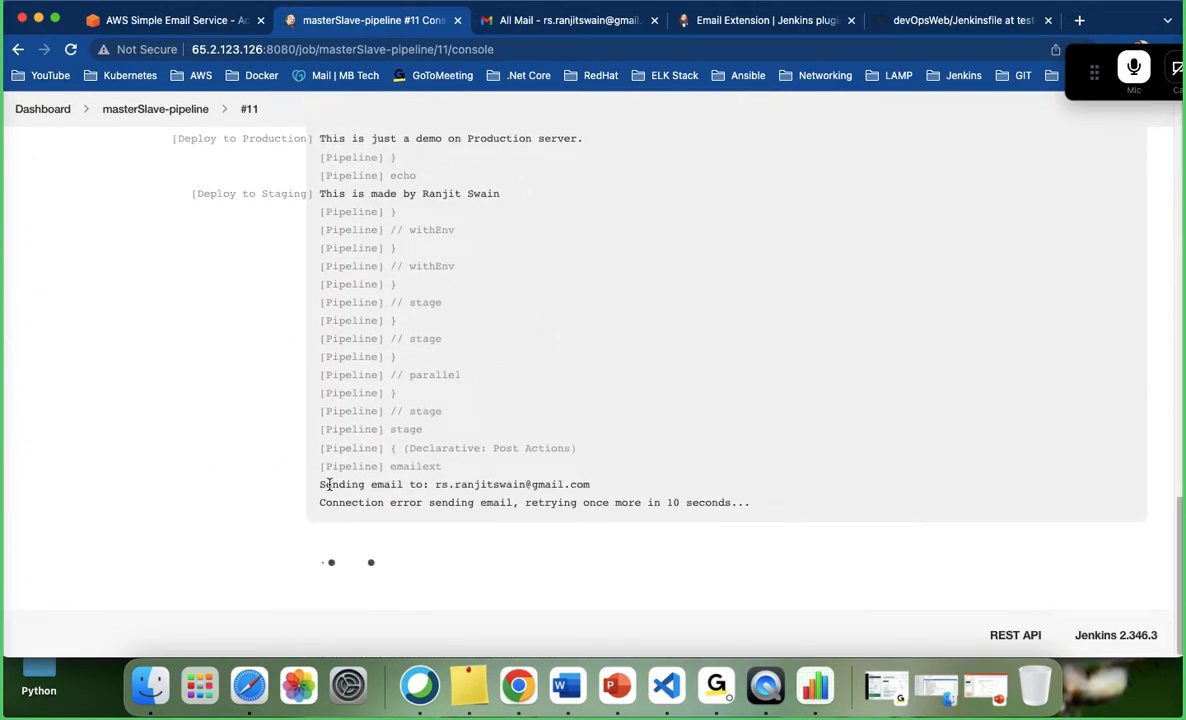
pyautogui.moveTo(320, 484); pyautogui.dragTo(590, 487)
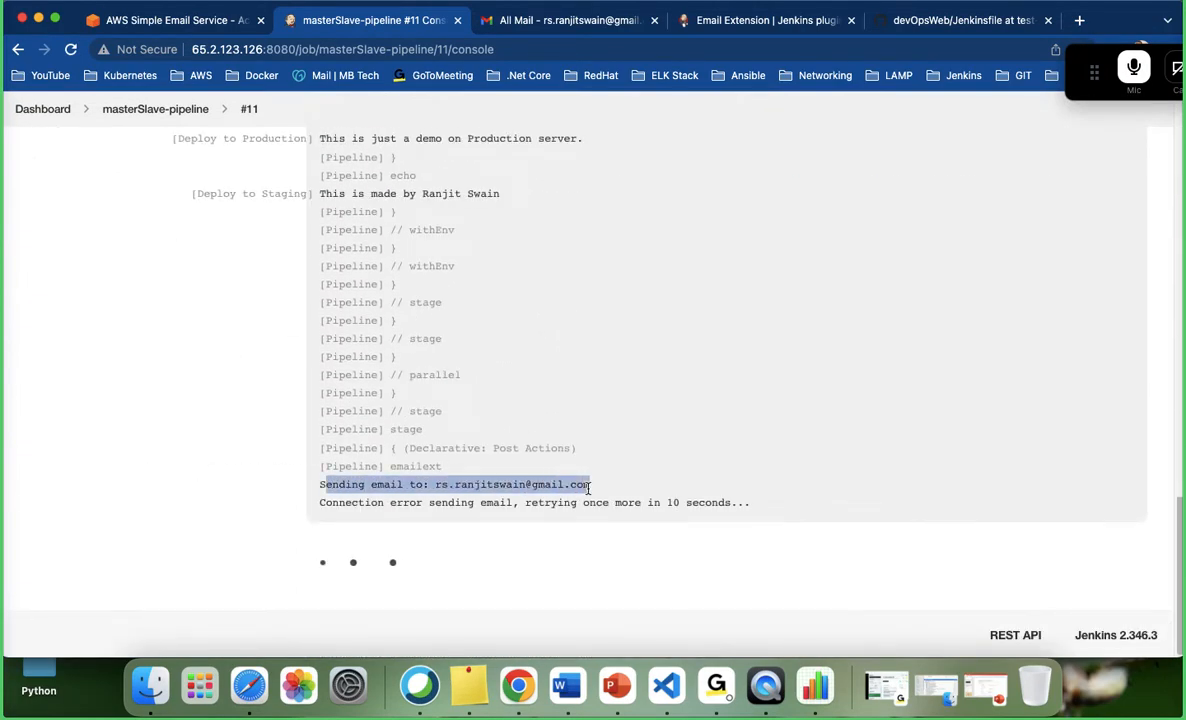
pyautogui.click(378, 503)
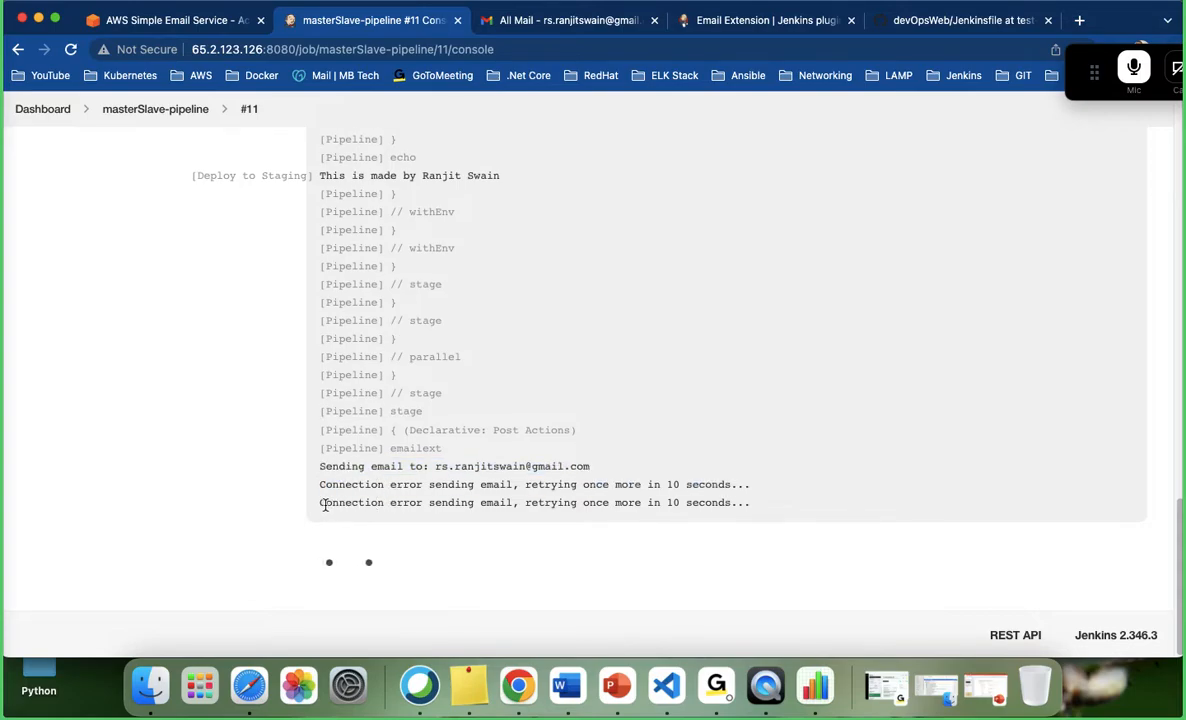
pyautogui.moveTo(320, 503); pyautogui.dragTo(760, 508)
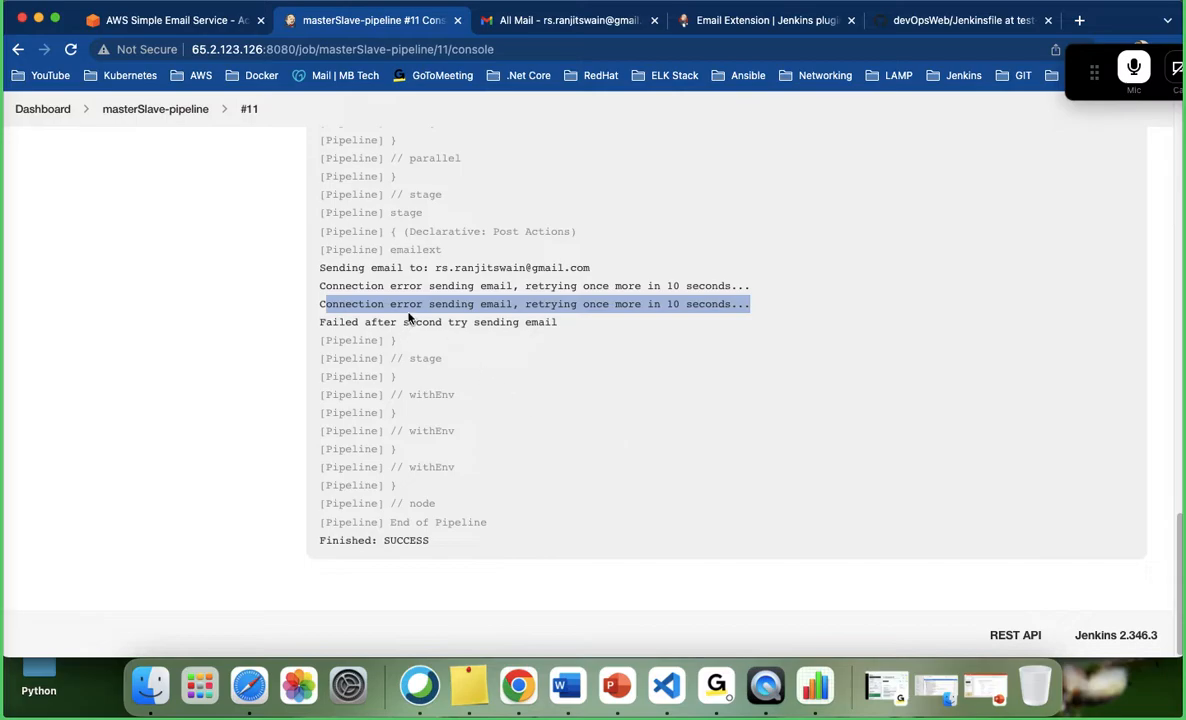
# - Review the 'Failed after second try' and closing log lines, then return to masterSlave-pipeline
pyautogui.moveTo(411, 320); pyautogui.dragTo(782, 313)
pyautogui.click(799, 397)
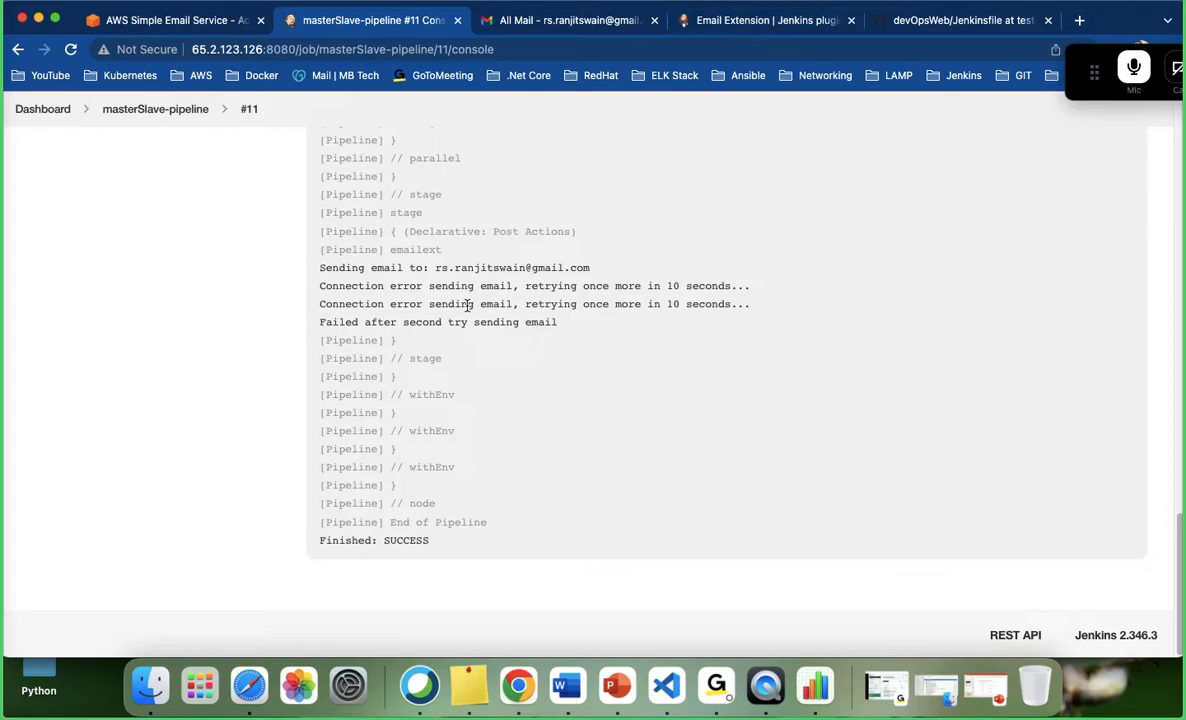
pyautogui.scroll(1, 368, 384)
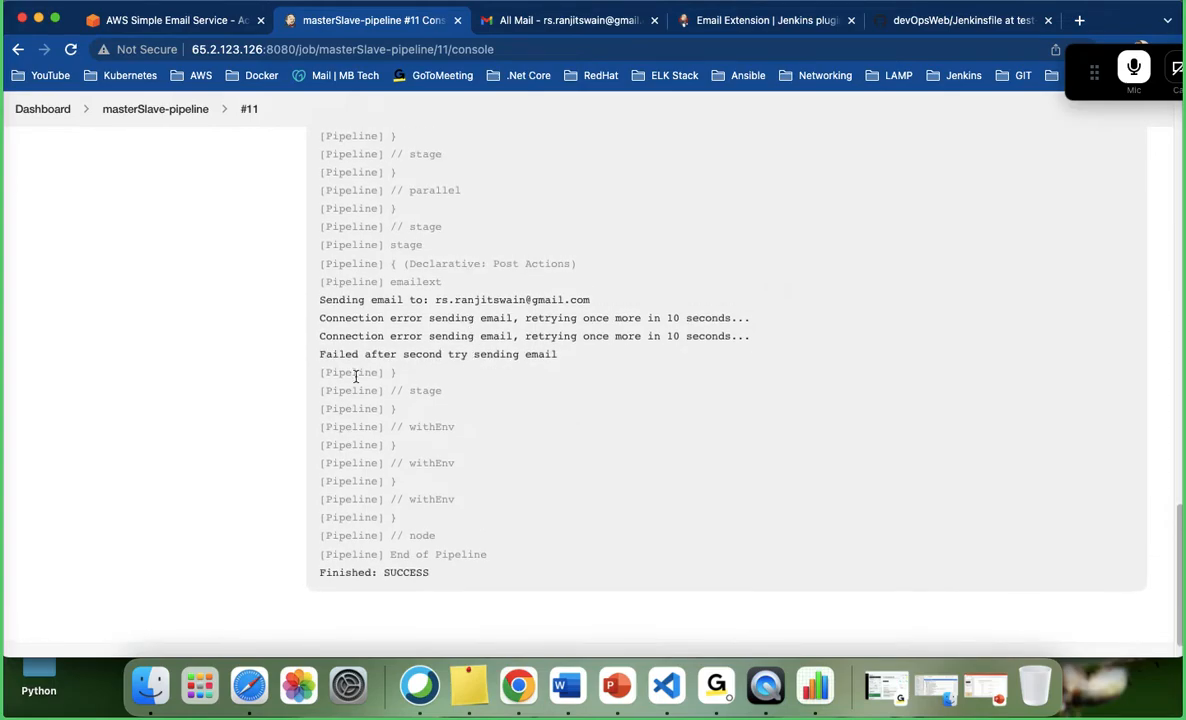
pyautogui.moveTo(504, 371); pyautogui.dragTo(268, 212)
pyautogui.click(520, 288)
pyautogui.click(146, 112)
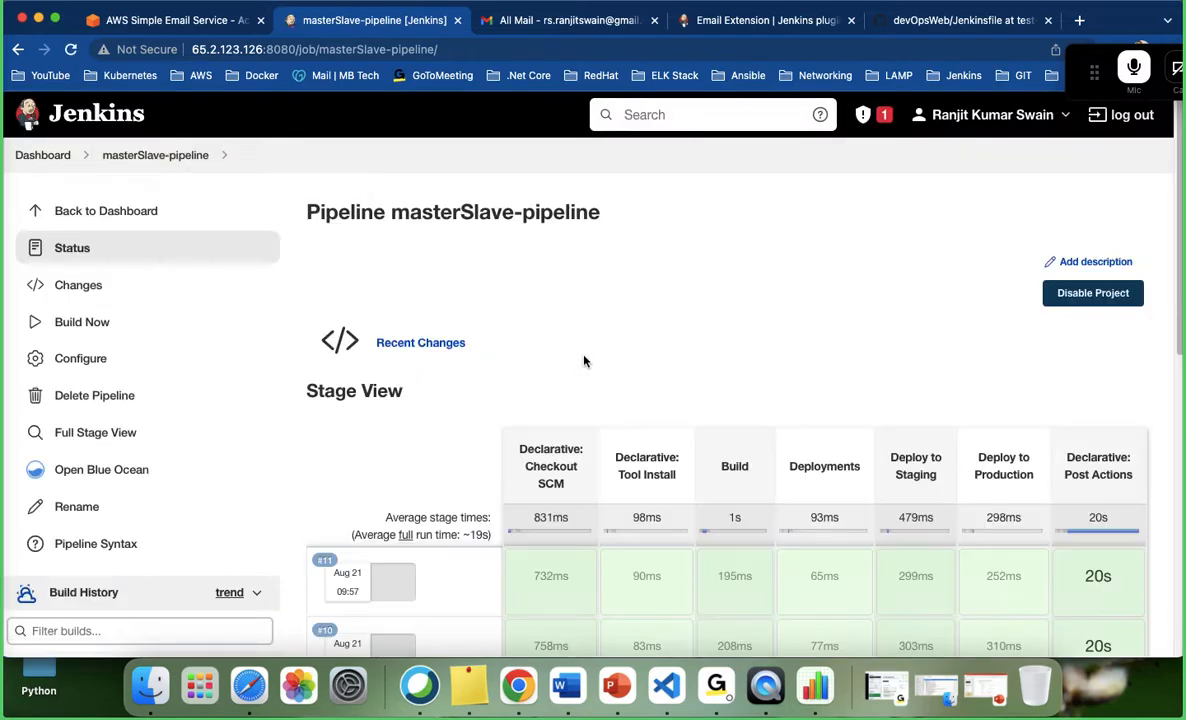
pyautogui.click(752, 24)
pyautogui.scroll(-8, 431, 455)
pyautogui.scroll(5, 236, 374)
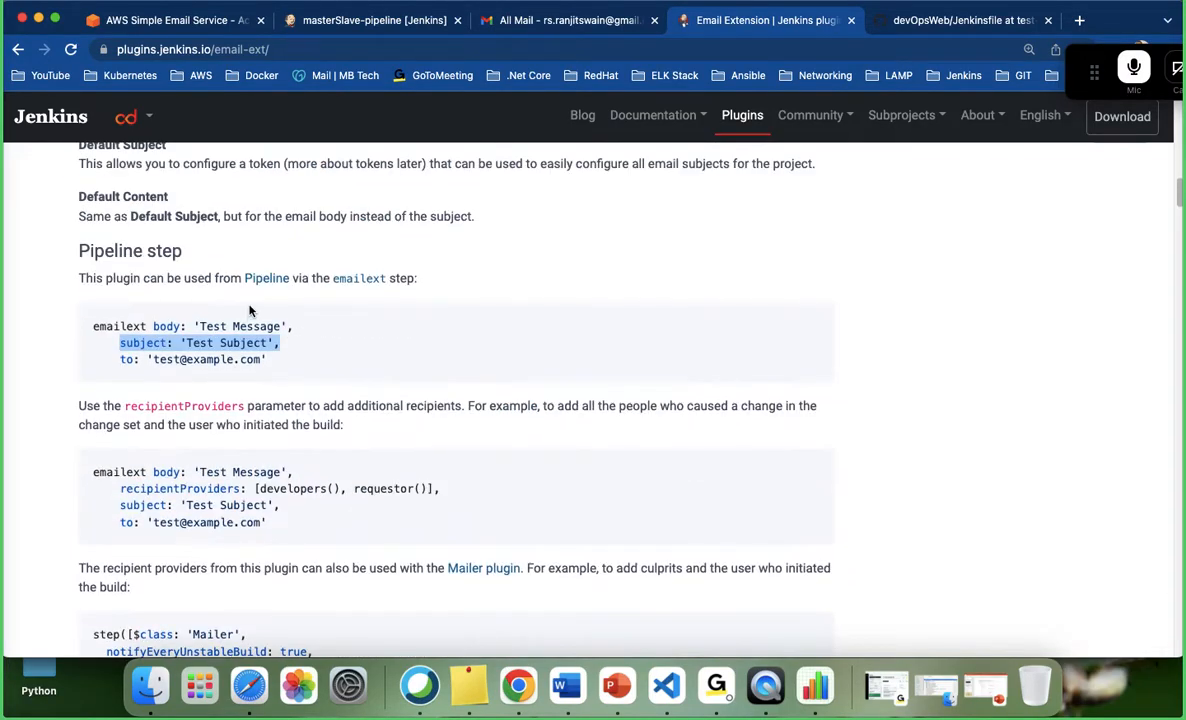
pyautogui.scroll(-10, 242, 495)
pyautogui.scroll(-15, 241, 500)
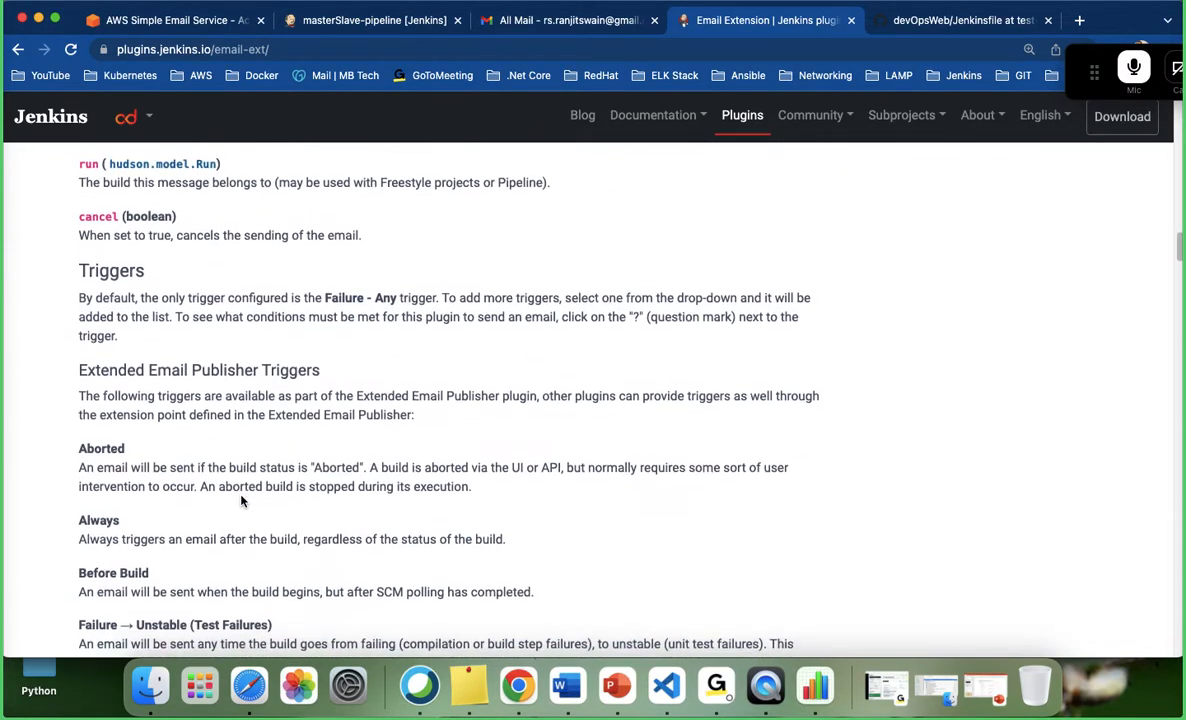
pyautogui.scroll(-5, 241, 501)
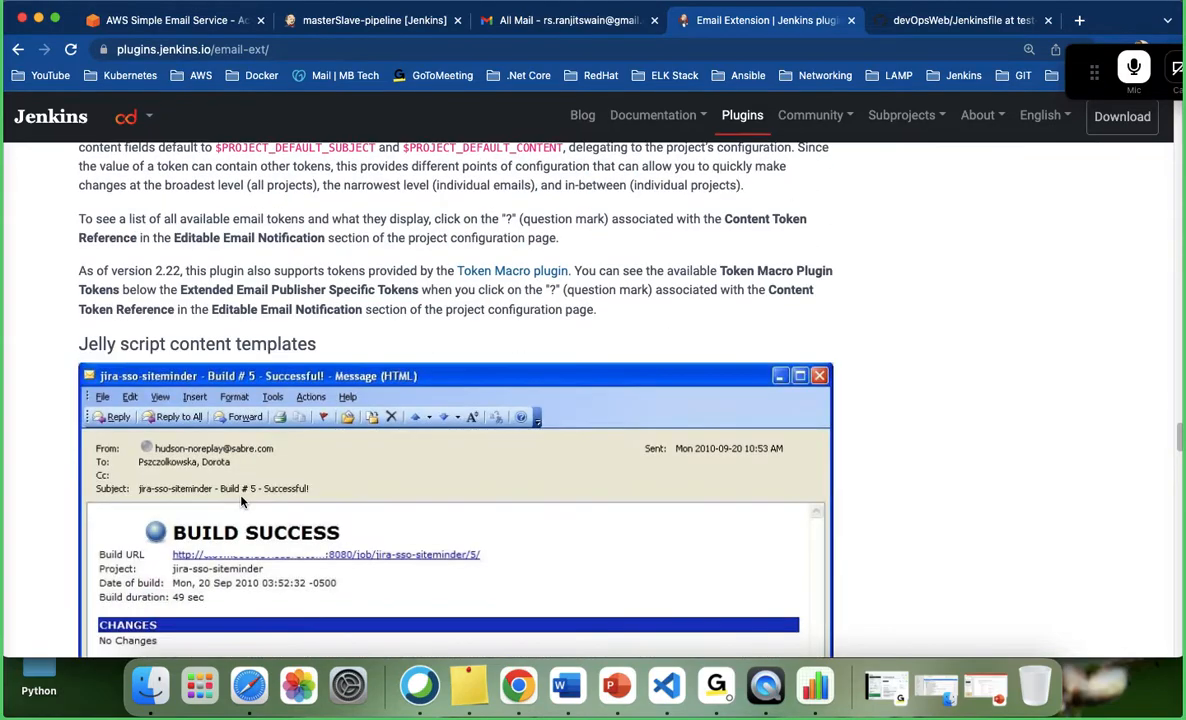
pyautogui.scroll(10, 256, 425)
pyautogui.scroll(20, 256, 425)
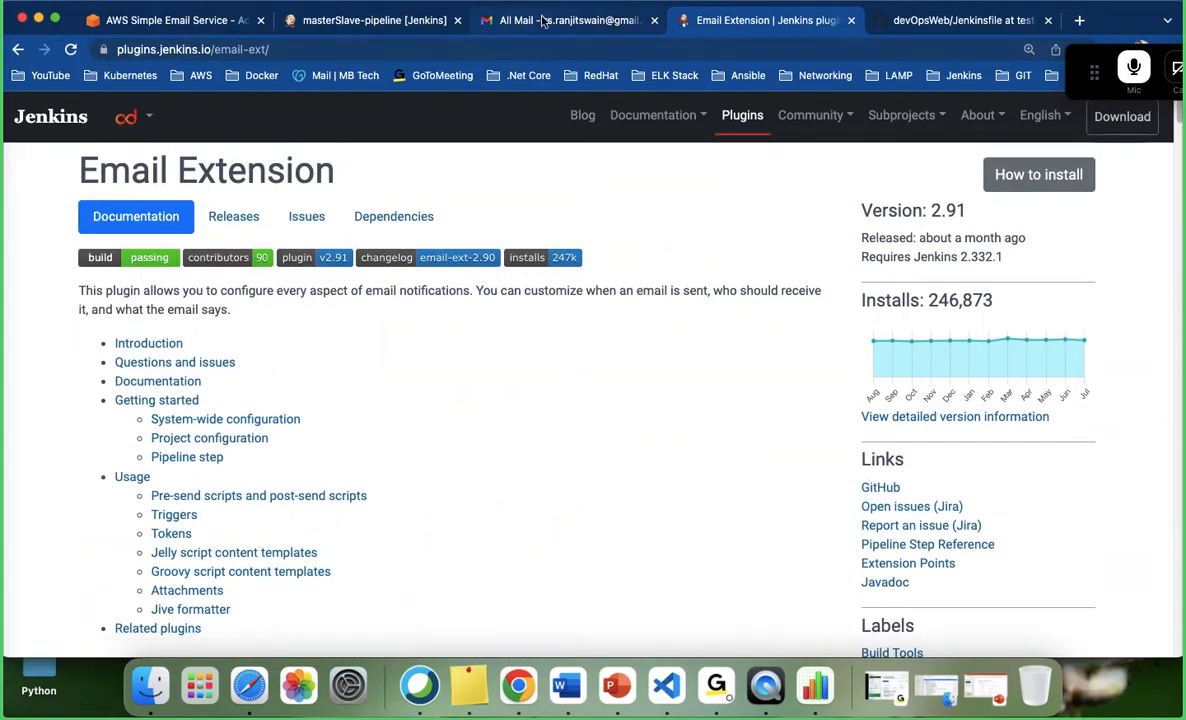
pyautogui.click(380, 21)
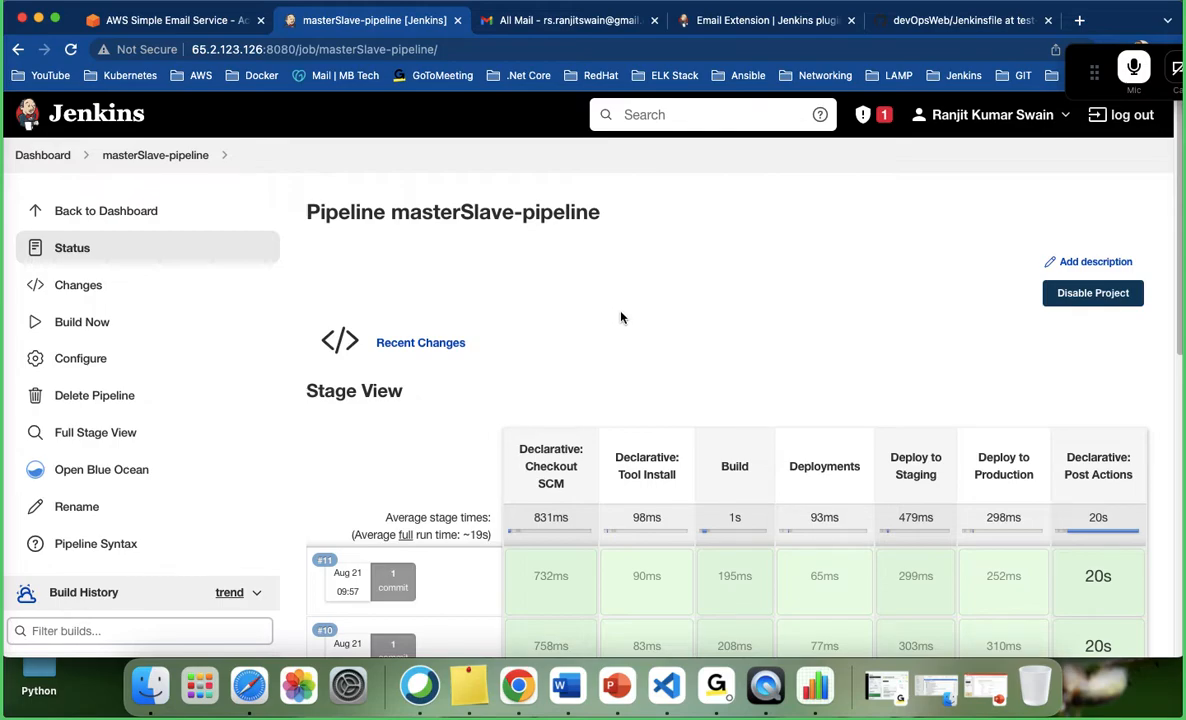
# - Show the Jenkins PowerPoint deck at slide 3, How Jenkins Works – The Flow
pyautogui.click(618, 688)
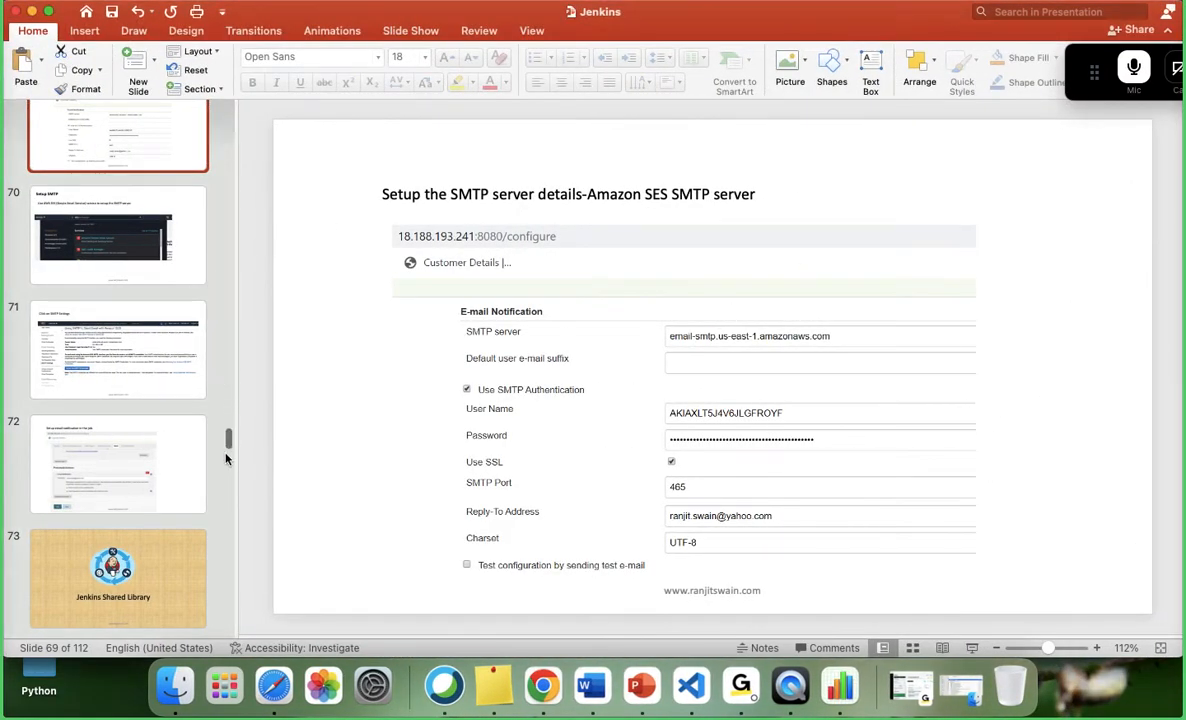
pyautogui.scroll(5, 220, 278)
pyautogui.scroll(20, 215, 107)
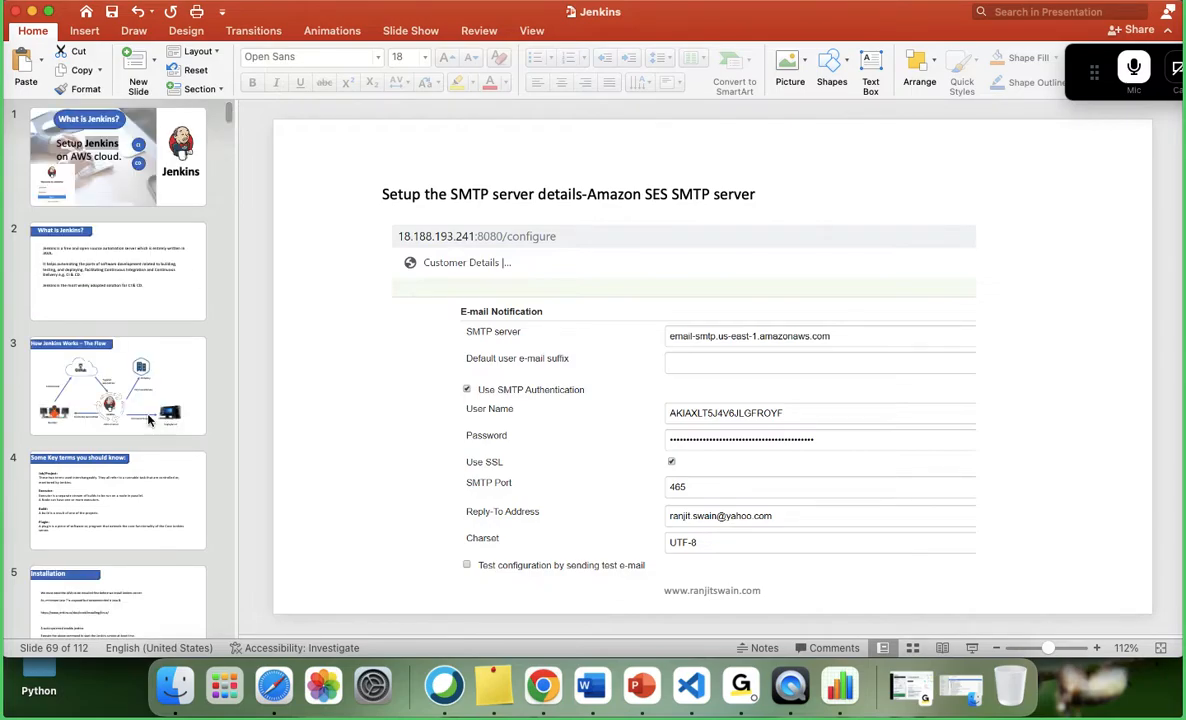
pyautogui.click(103, 379)
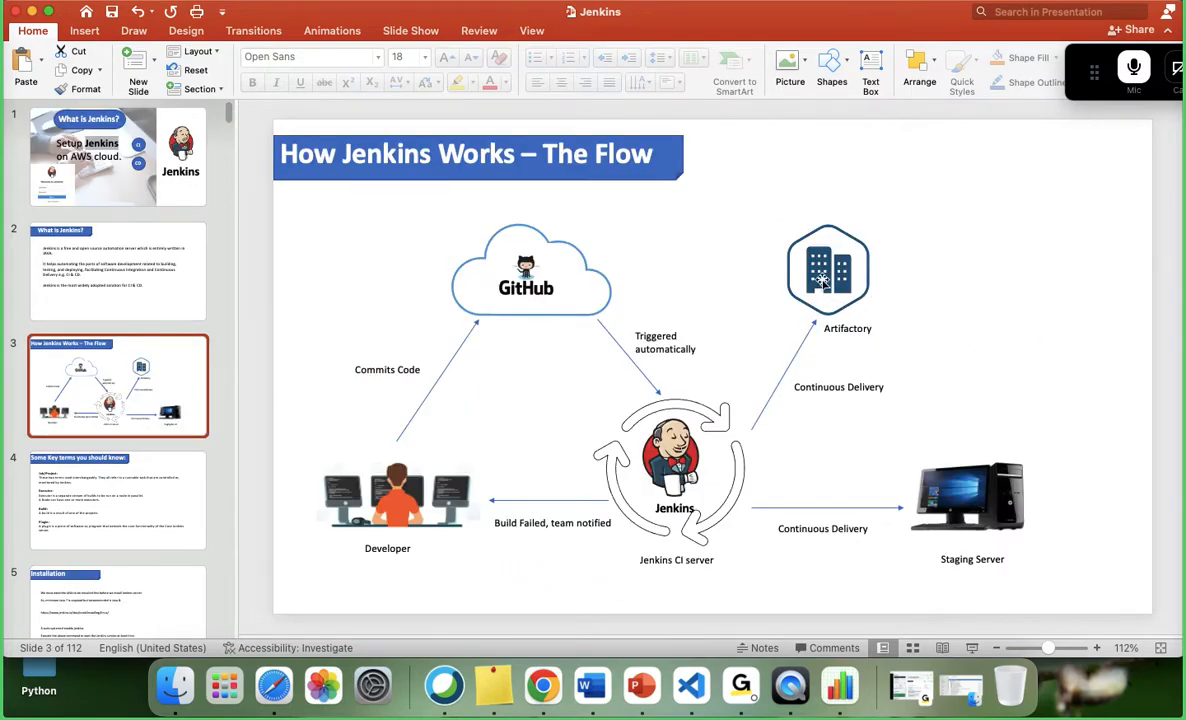
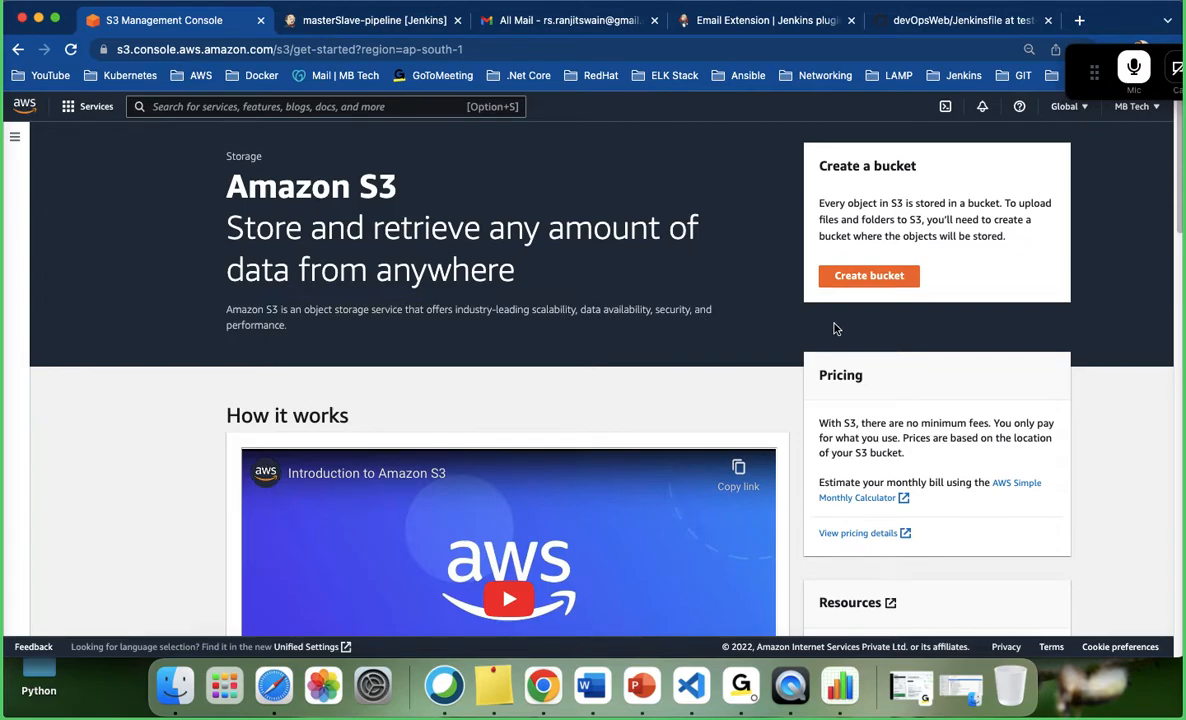
# - Begin a new S3 bucket in ap-south-1 and enter the name myartifactory
pyautogui.click(869, 277)
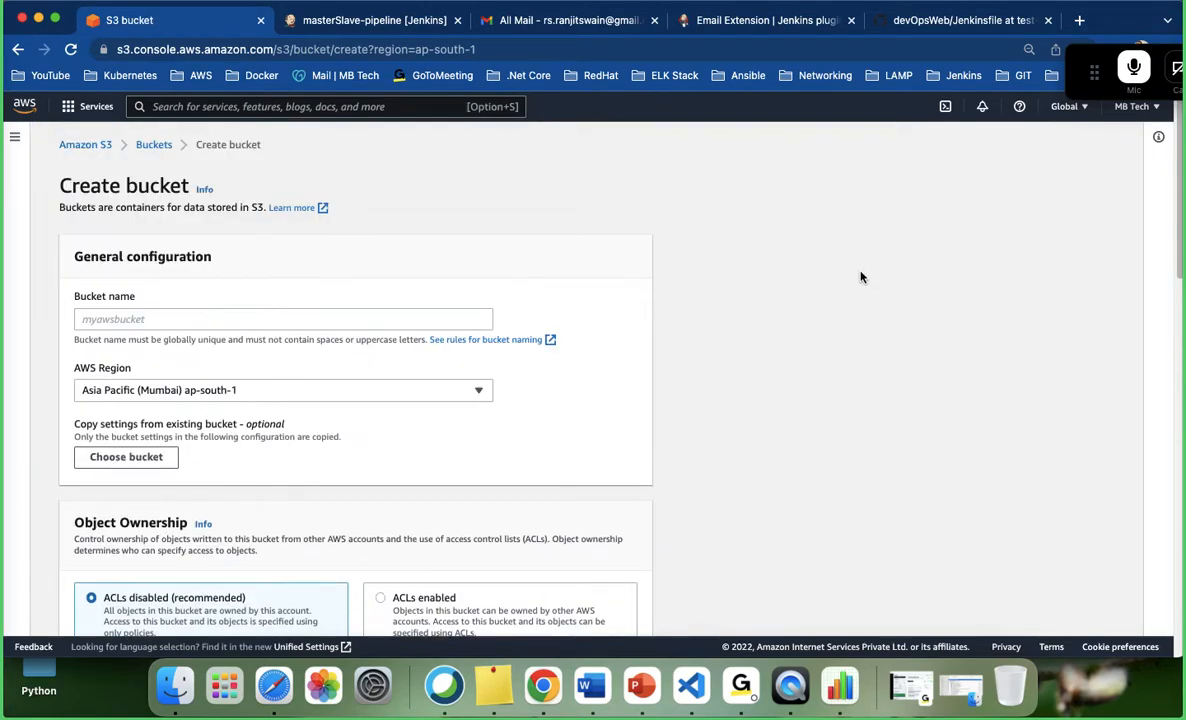
pyautogui.click(138, 320)
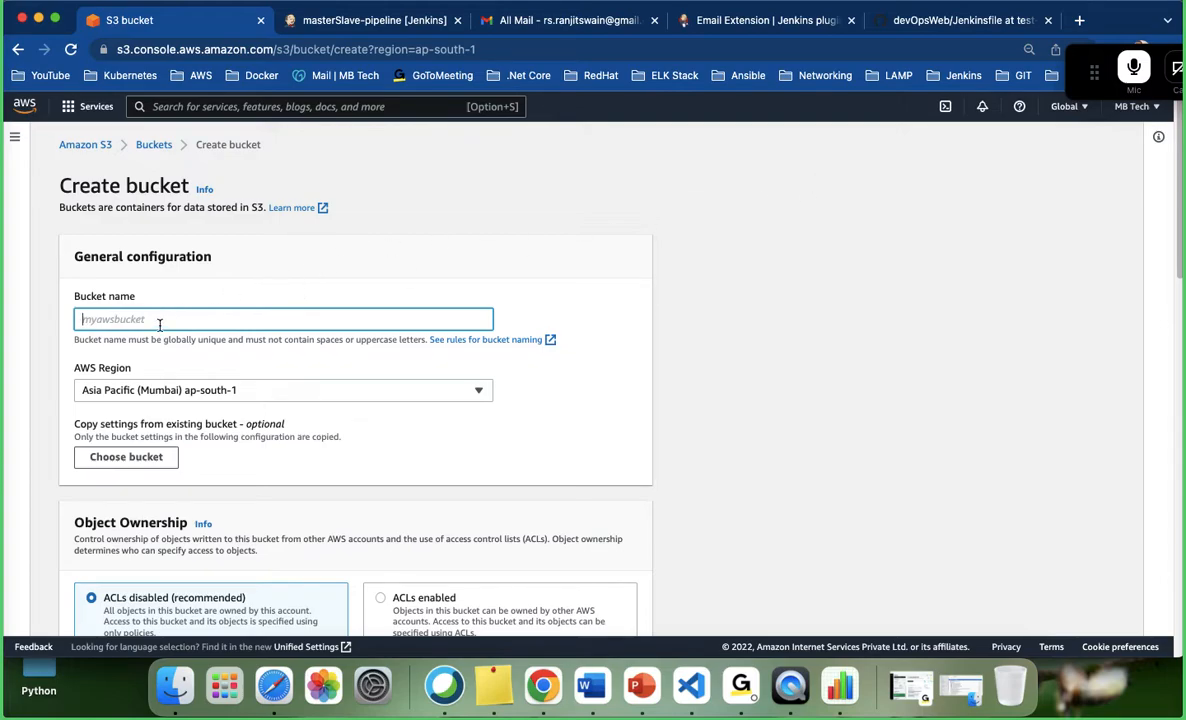
pyautogui.write('myartifactory')
pyautogui.moveTo(1100, 75)
pyautogui.moveTo(393, 67); pyautogui.dragTo(858, 45)
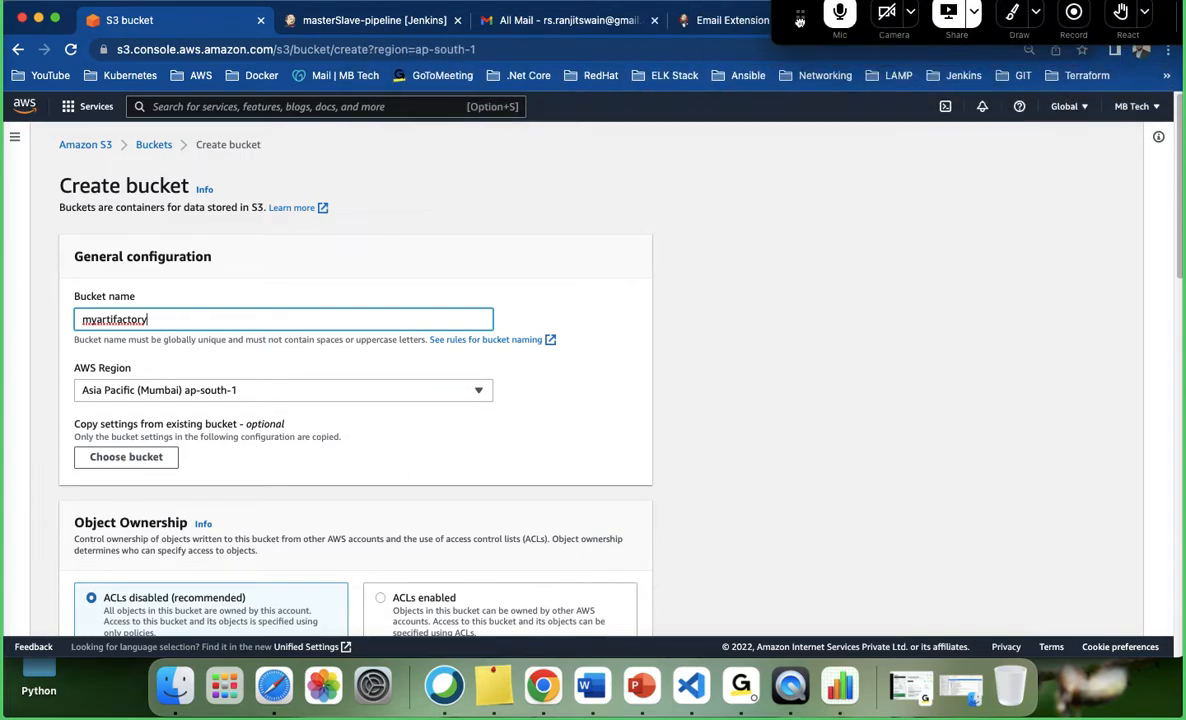
pyautogui.scroll(-3, 416, 476)
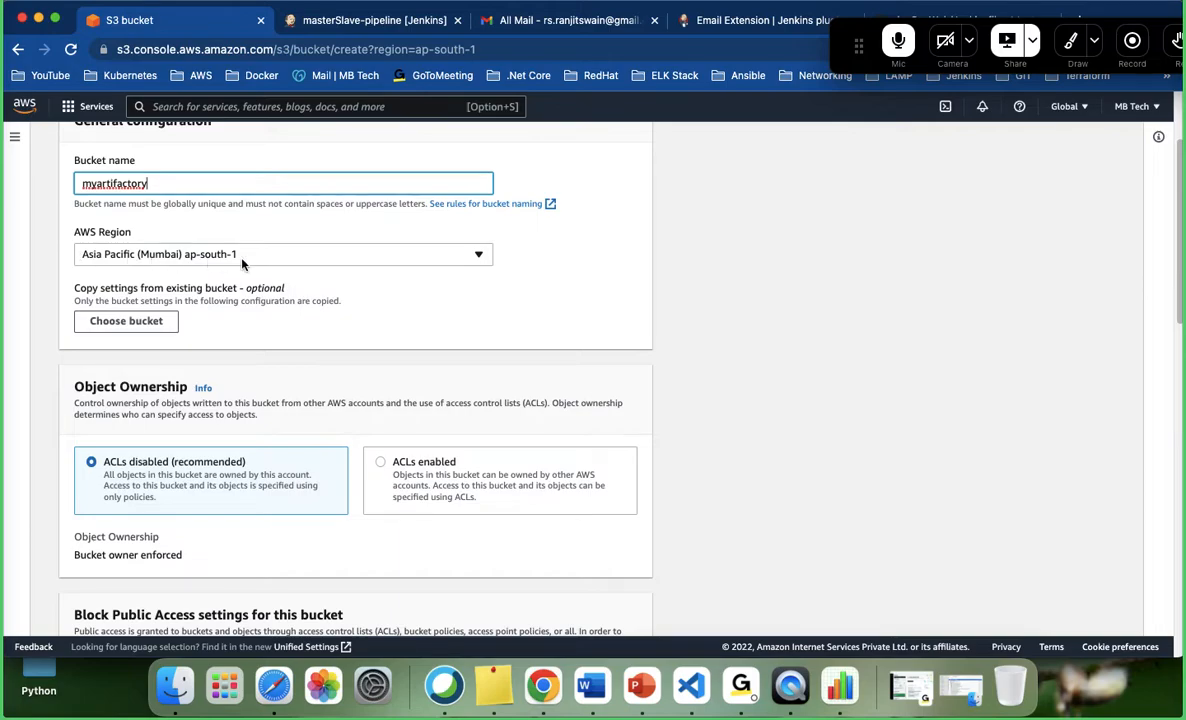
# - Review the Object Ownership options and select ACLs enabled
pyautogui.click(445, 303)
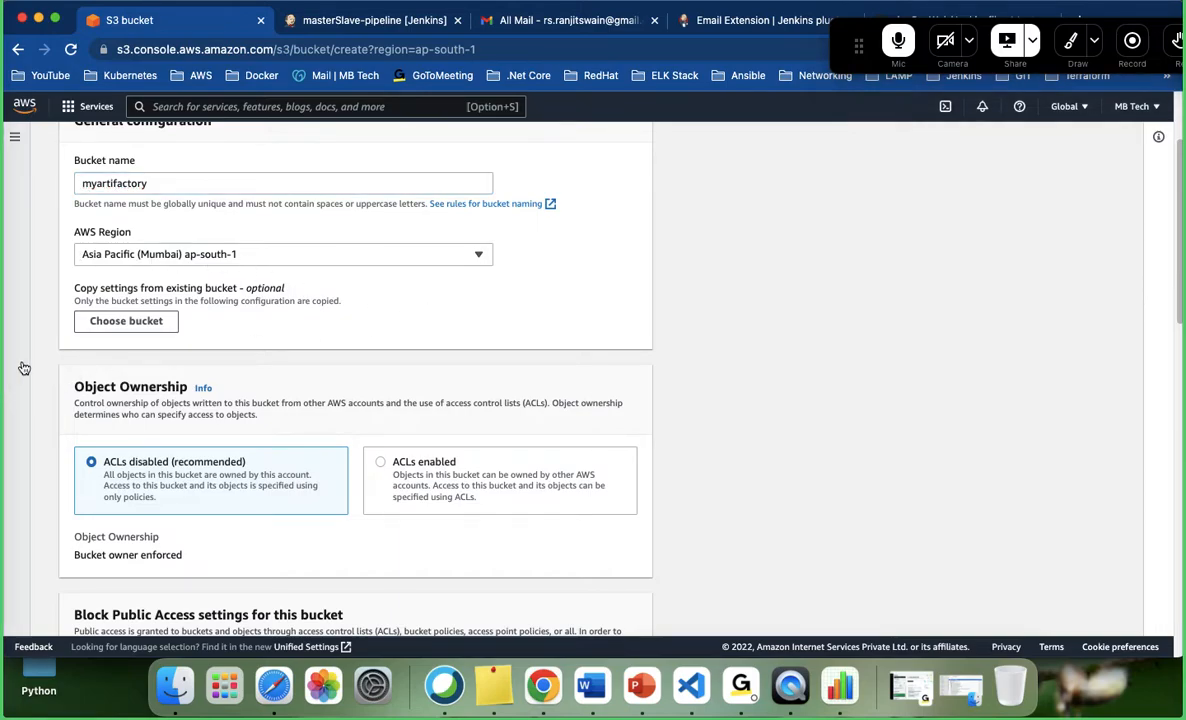
pyautogui.scroll(-1, 57, 333)
pyautogui.scroll(-3, 57, 333)
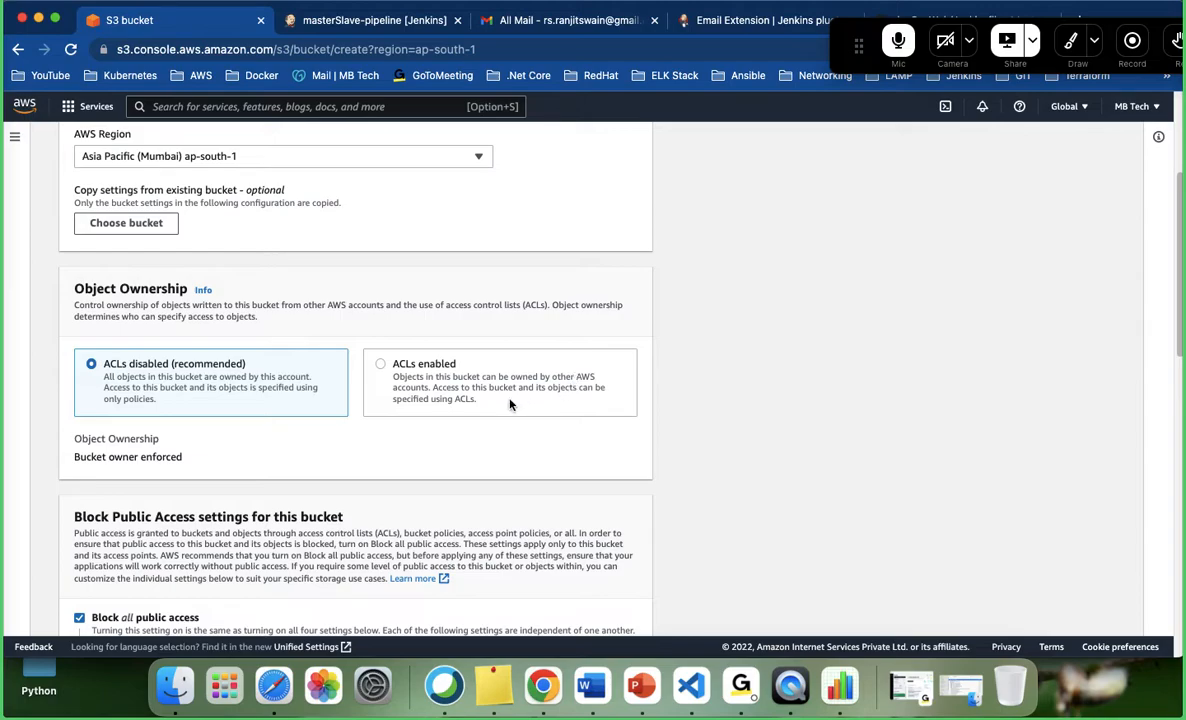
pyautogui.moveTo(484, 411); pyautogui.dragTo(363, 371)
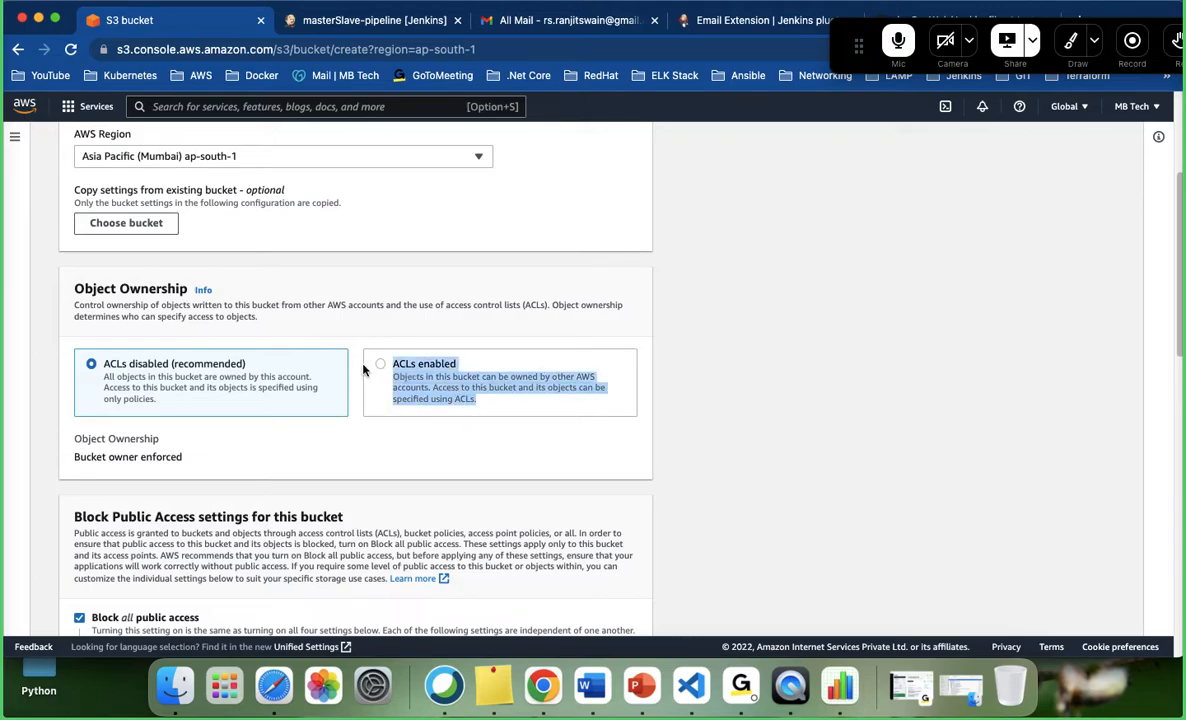
pyautogui.click(300, 410)
pyautogui.scroll(-3, 320, 440)
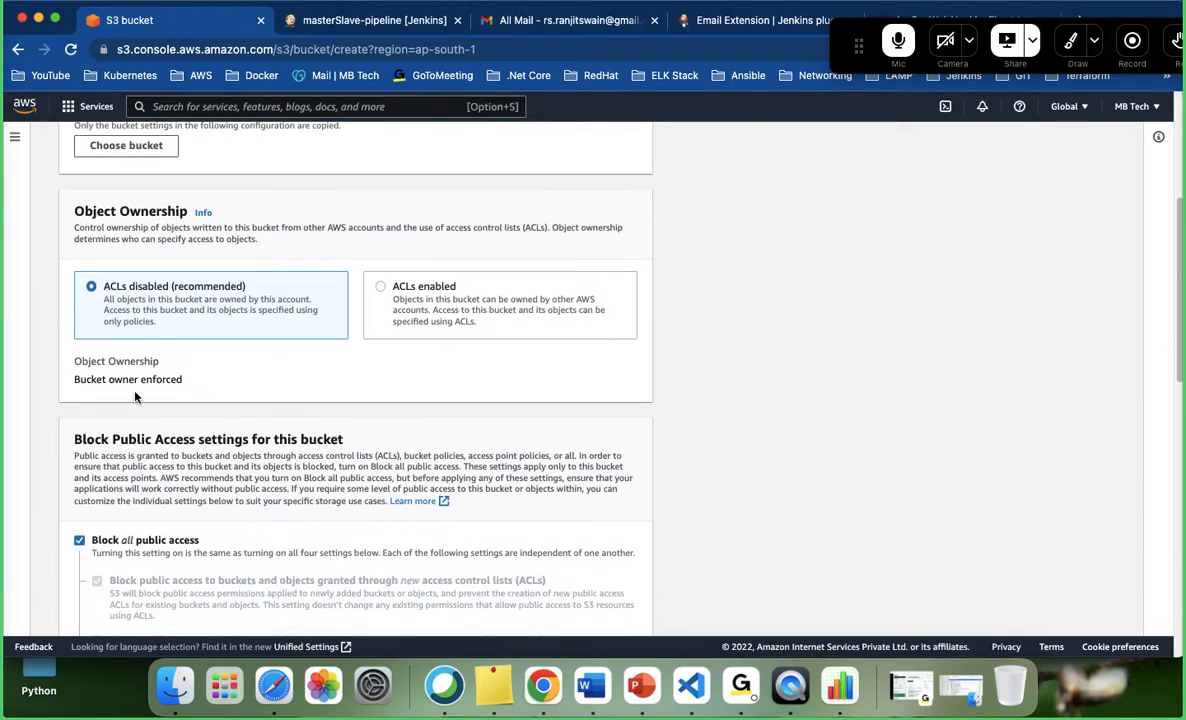
pyautogui.click(381, 288)
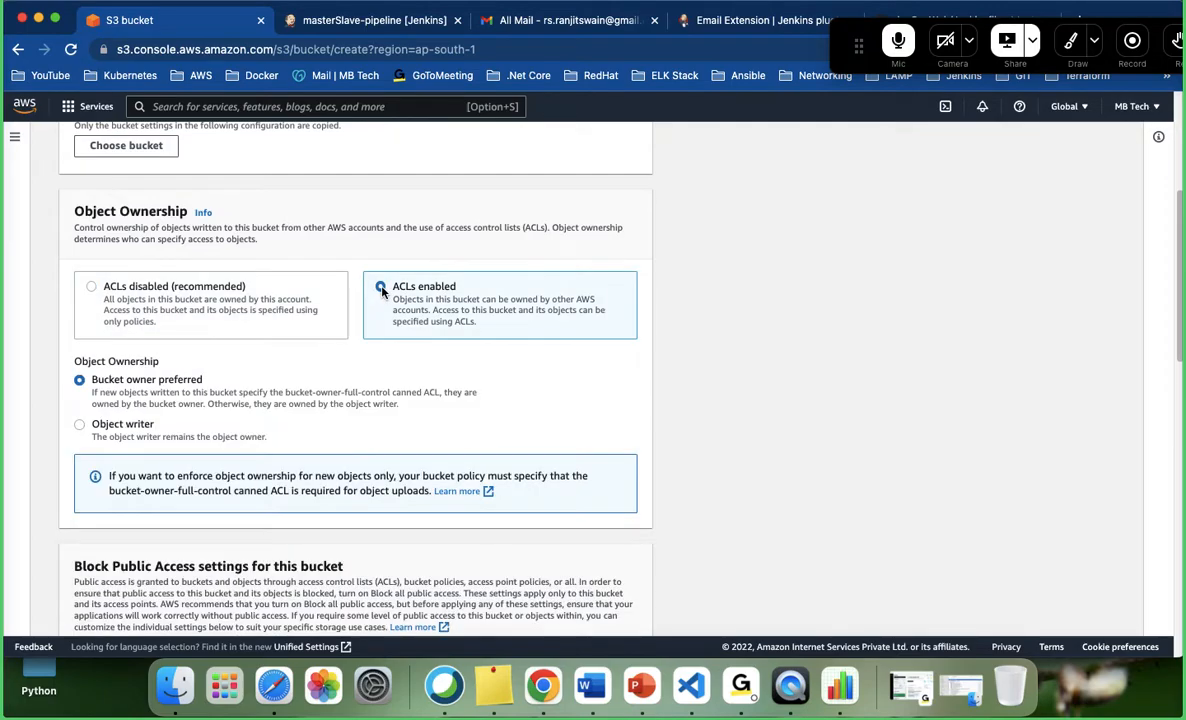
pyautogui.scroll(-1, 219, 380)
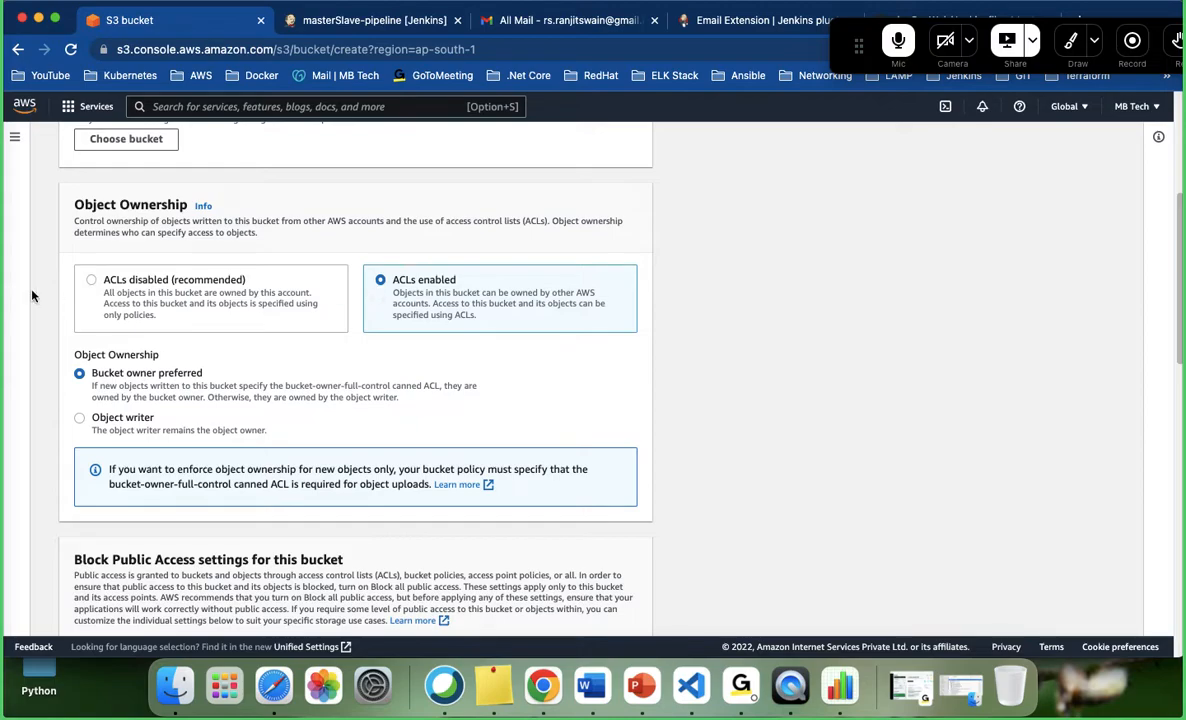
# - Switch back to ACLs disabled, then re-enable ACLs keeping Bucket owner preferred
pyautogui.click(92, 282)
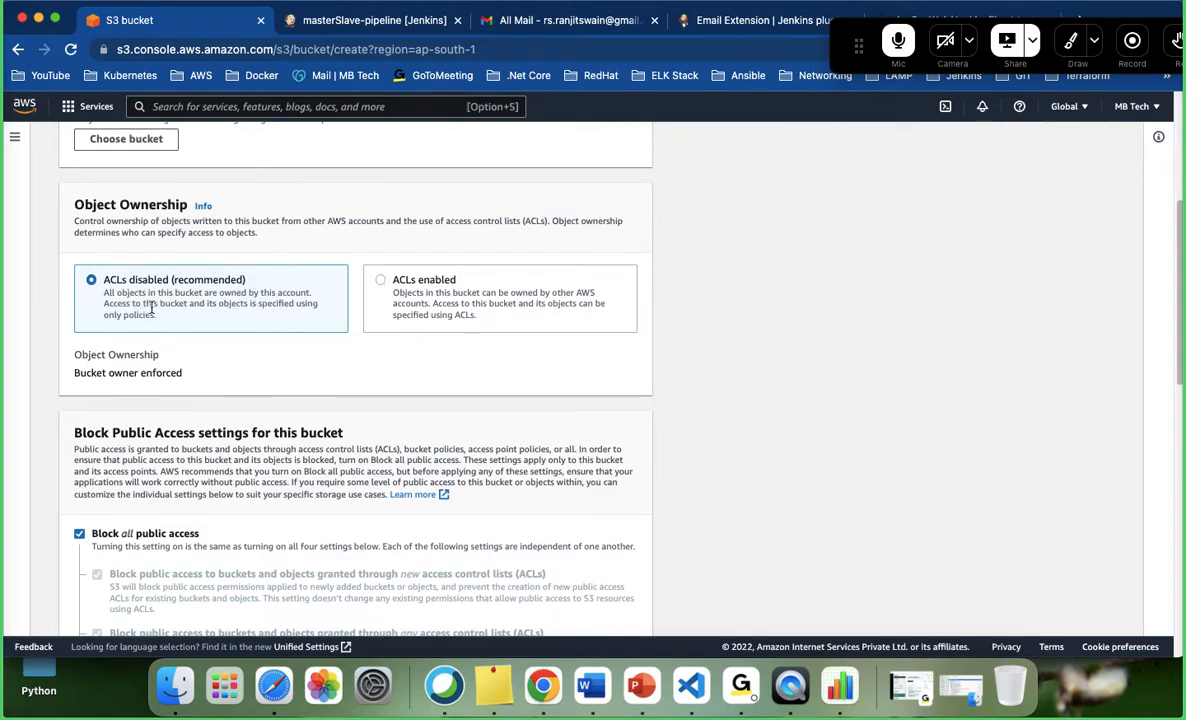
pyautogui.click(379, 281)
pyautogui.scroll(-2, 116, 408)
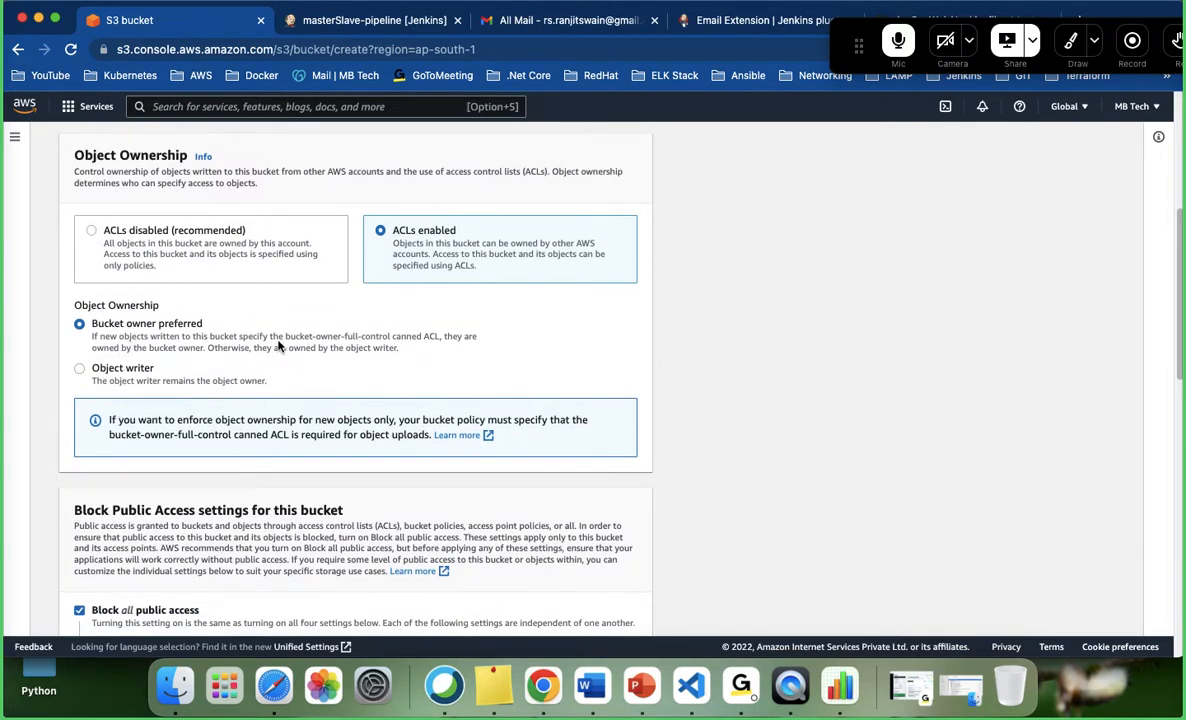
pyautogui.moveTo(418, 353); pyautogui.dragTo(160, 323)
pyautogui.scroll(-8, 307, 377)
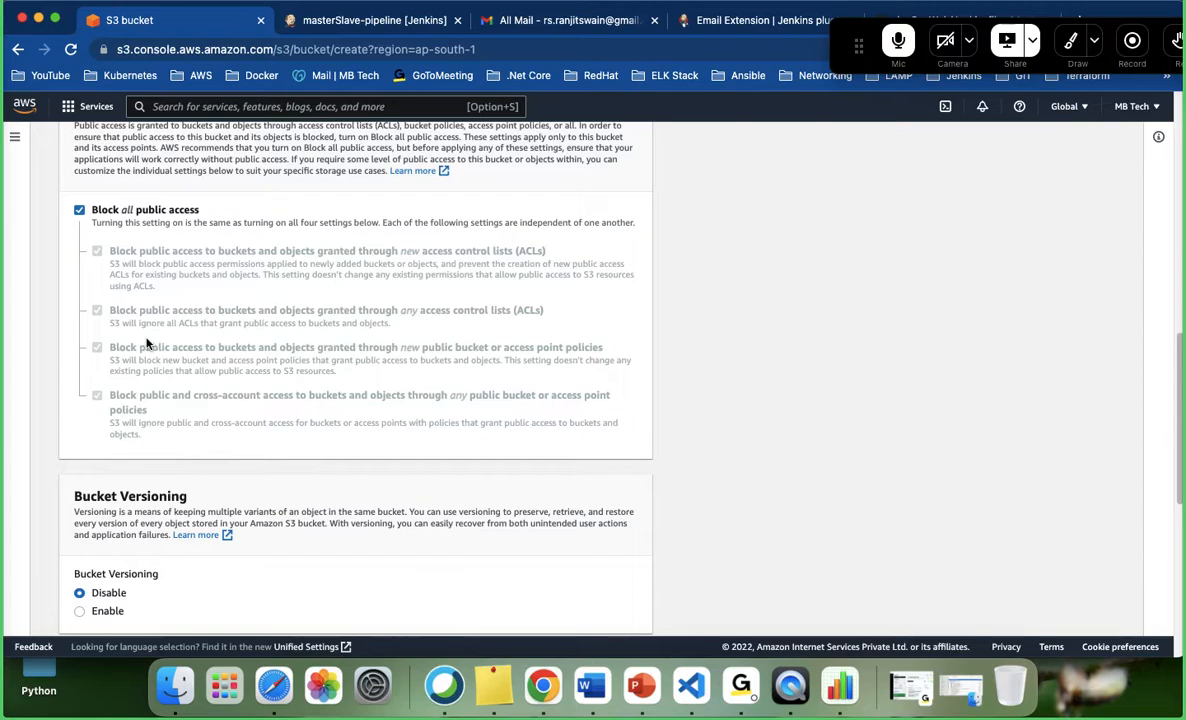
pyautogui.scroll(3, 147, 343)
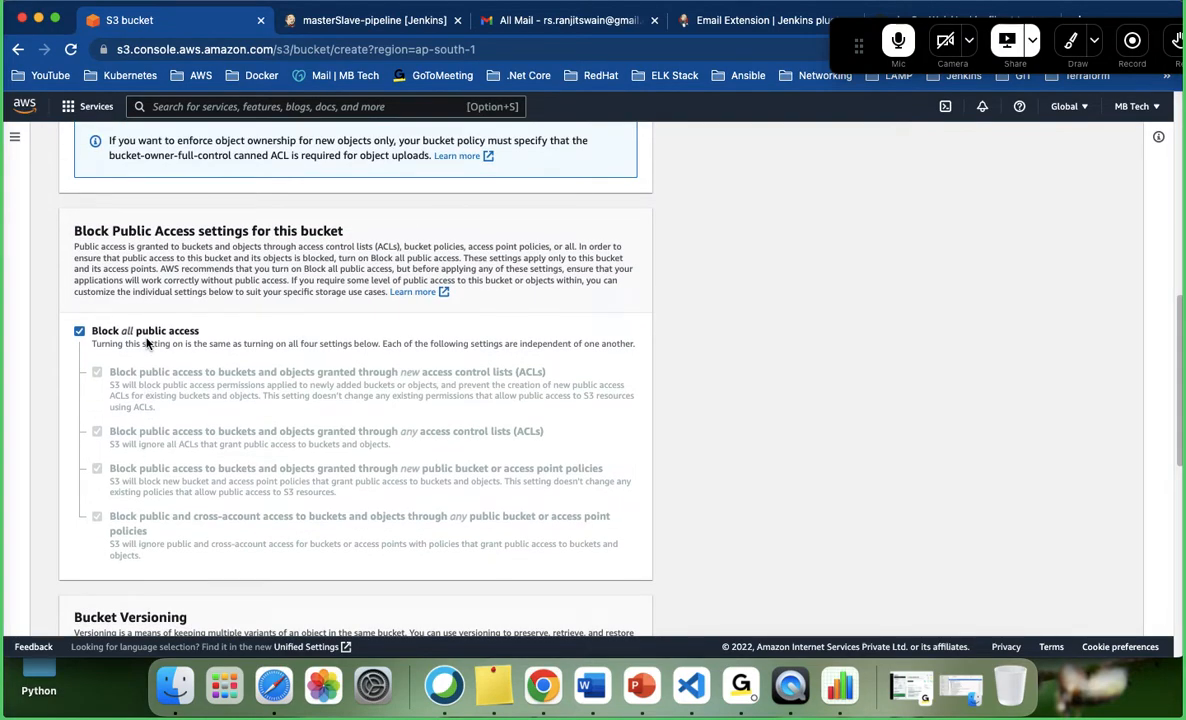
pyautogui.moveTo(505, 60)
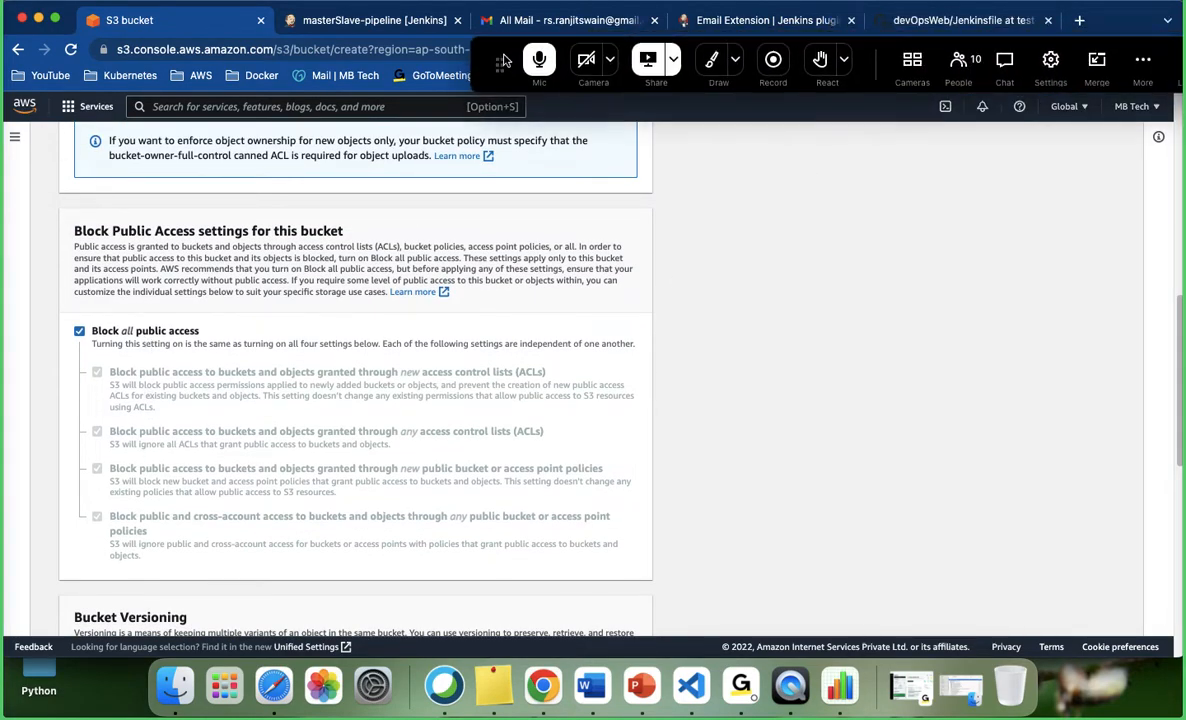
# - Uncheck Block all public access and acknowledge the bucket may become public
pyautogui.click(962, 62)
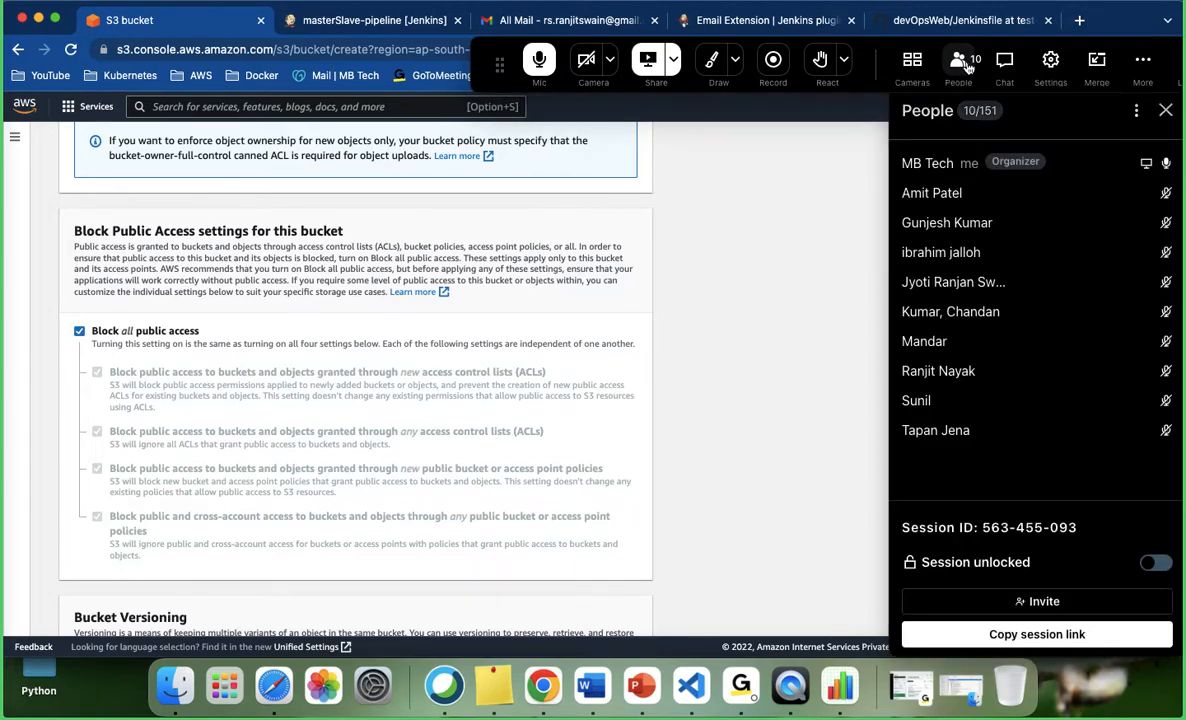
pyautogui.click(966, 64)
pyautogui.moveTo(511, 74); pyautogui.dragTo(889, 64)
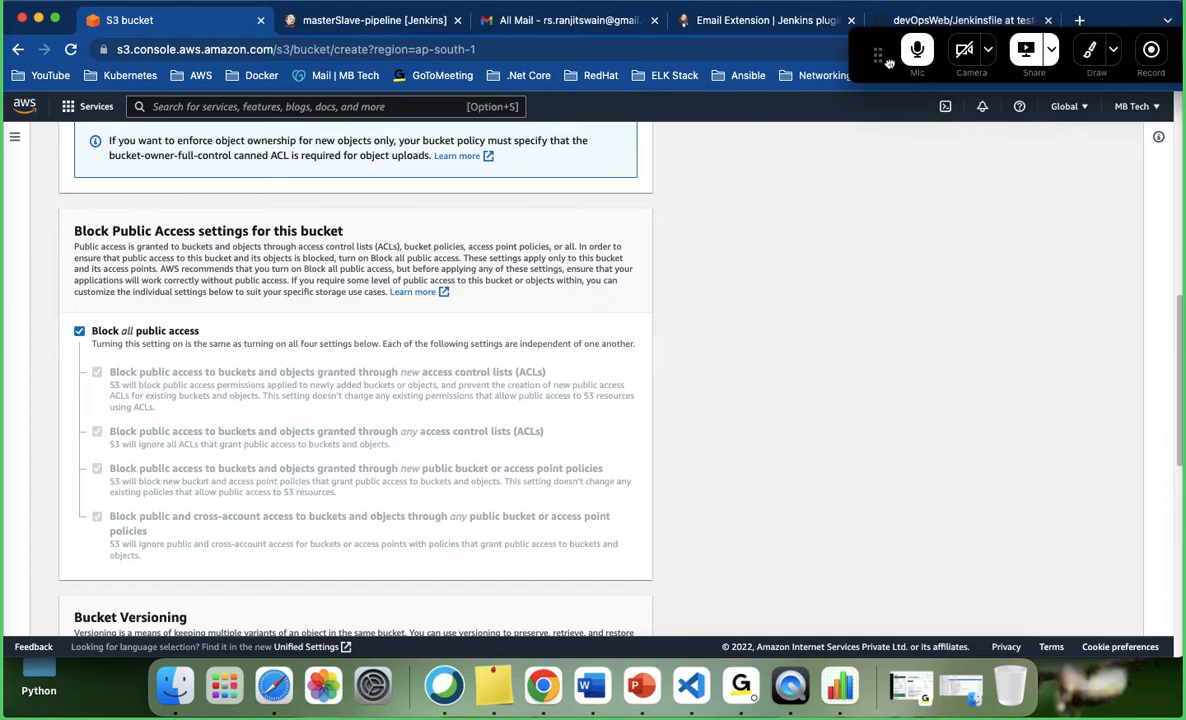
pyautogui.click(79, 332)
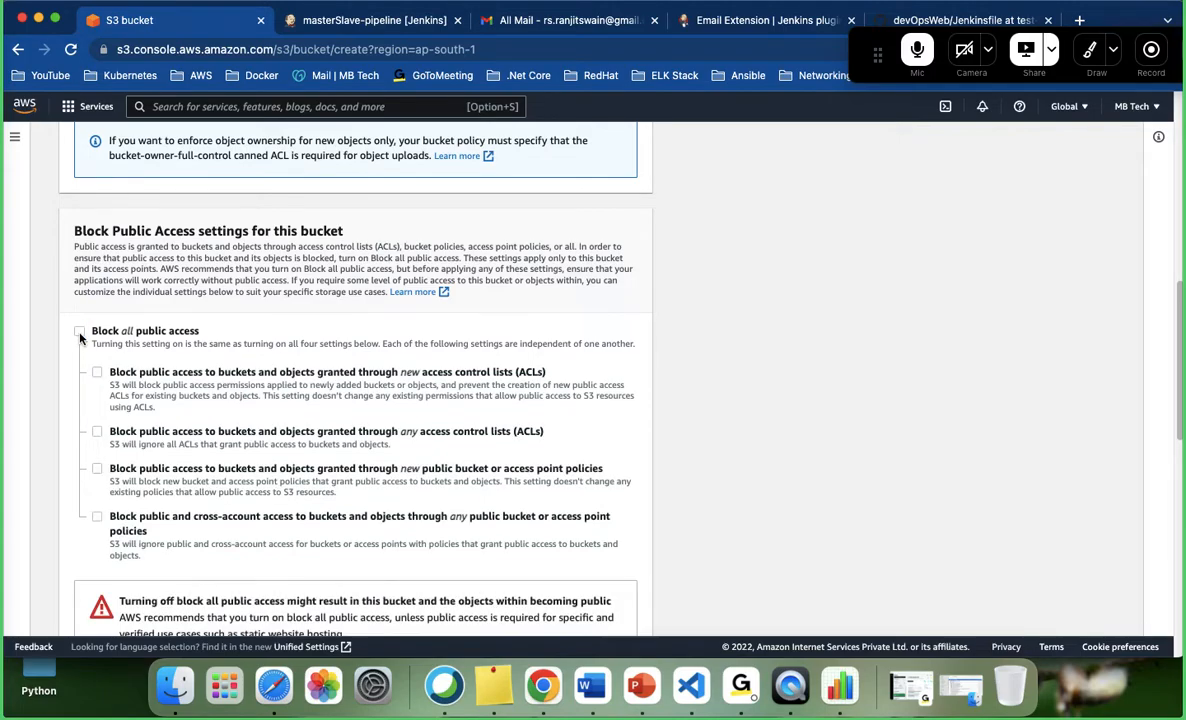
pyautogui.scroll(-5, 62, 430)
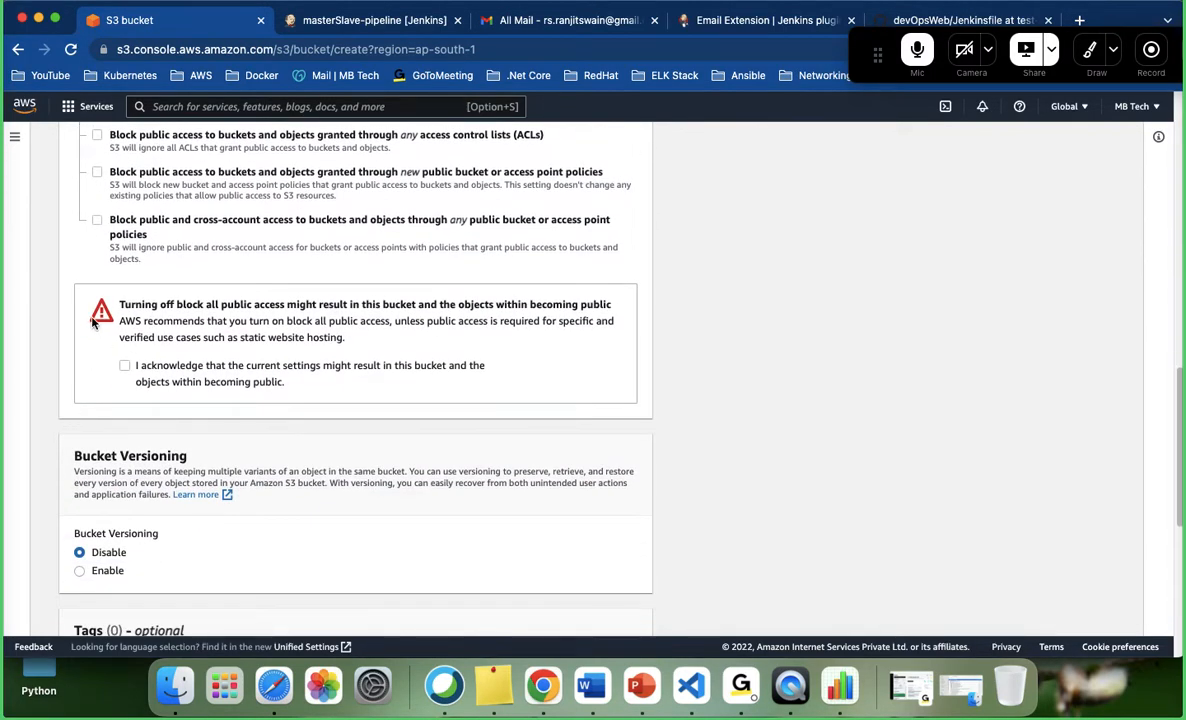
pyautogui.scroll(5, 90, 305)
pyautogui.scroll(-3, 94, 334)
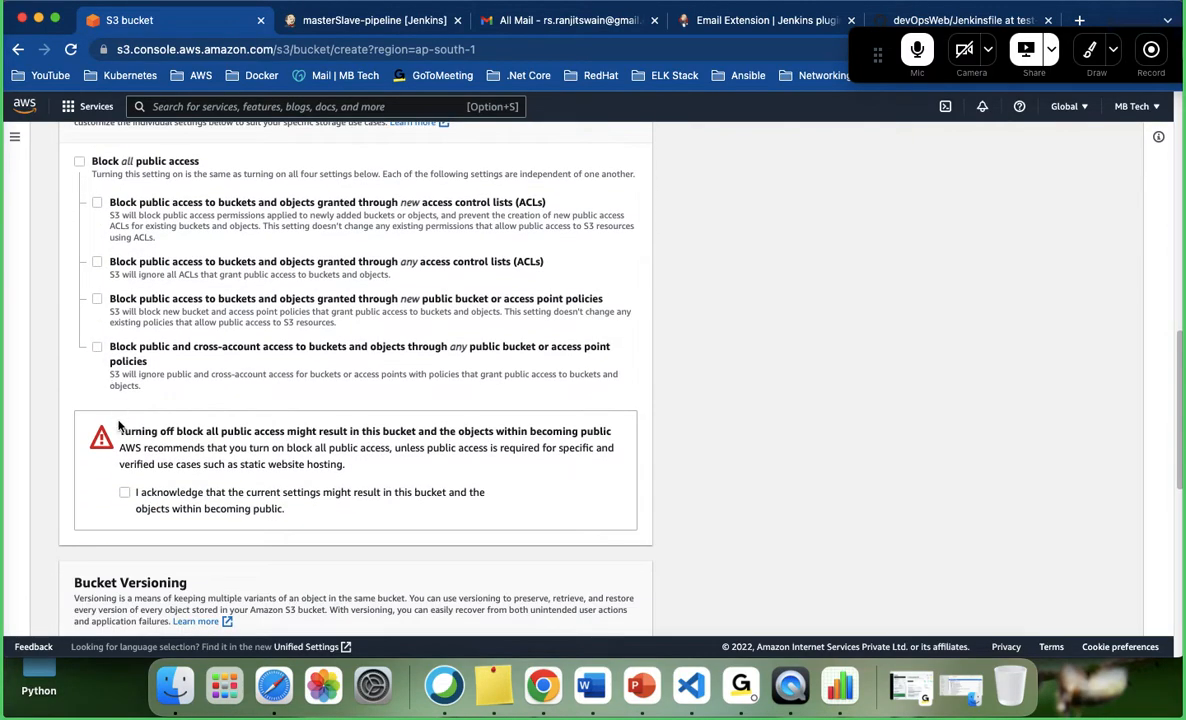
pyautogui.click(124, 493)
pyautogui.scroll(-6, 50, 455)
pyautogui.scroll(3, 50, 455)
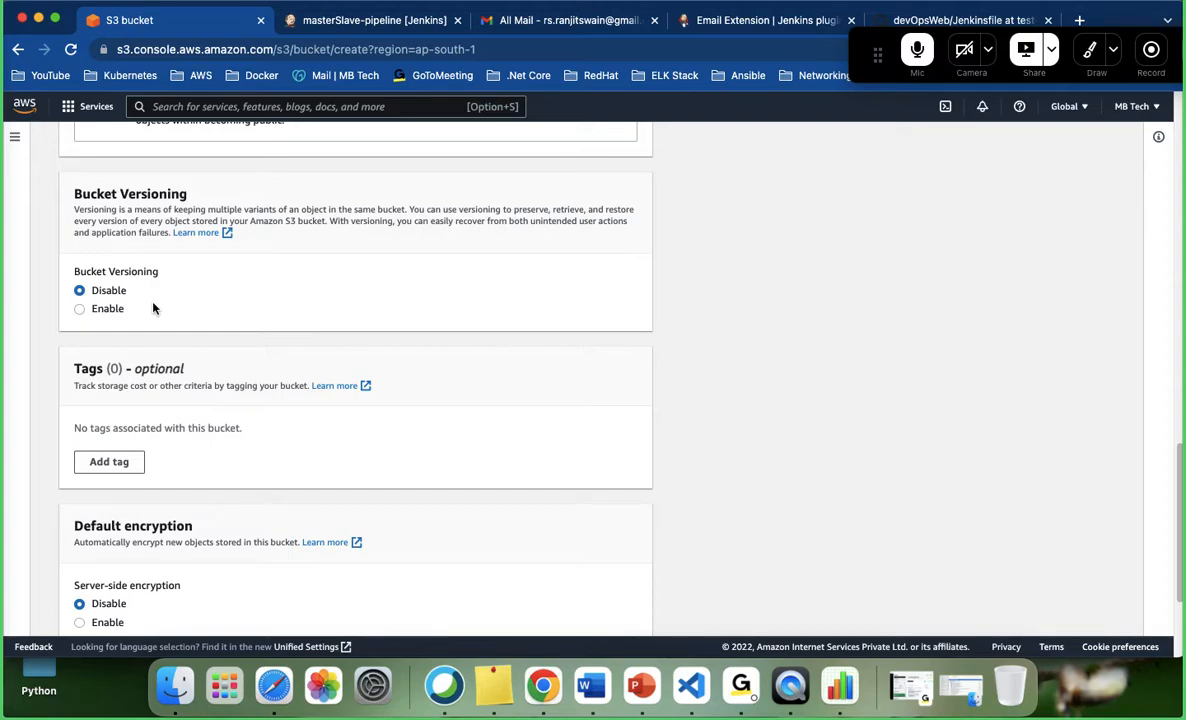
# - Enable versioning, expand Advanced settings and submit; S3 reports myartifactory already exists
pyautogui.click(80, 309)
pyautogui.scroll(-2, 176, 470)
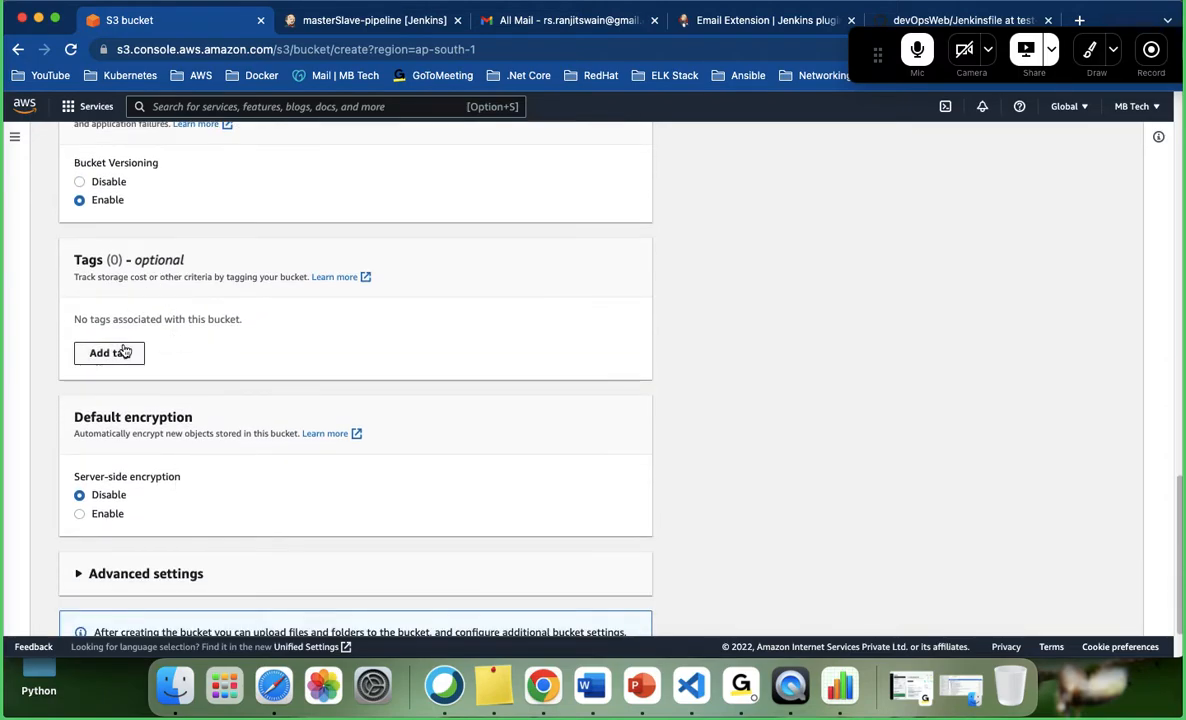
pyautogui.scroll(-1, 180, 427)
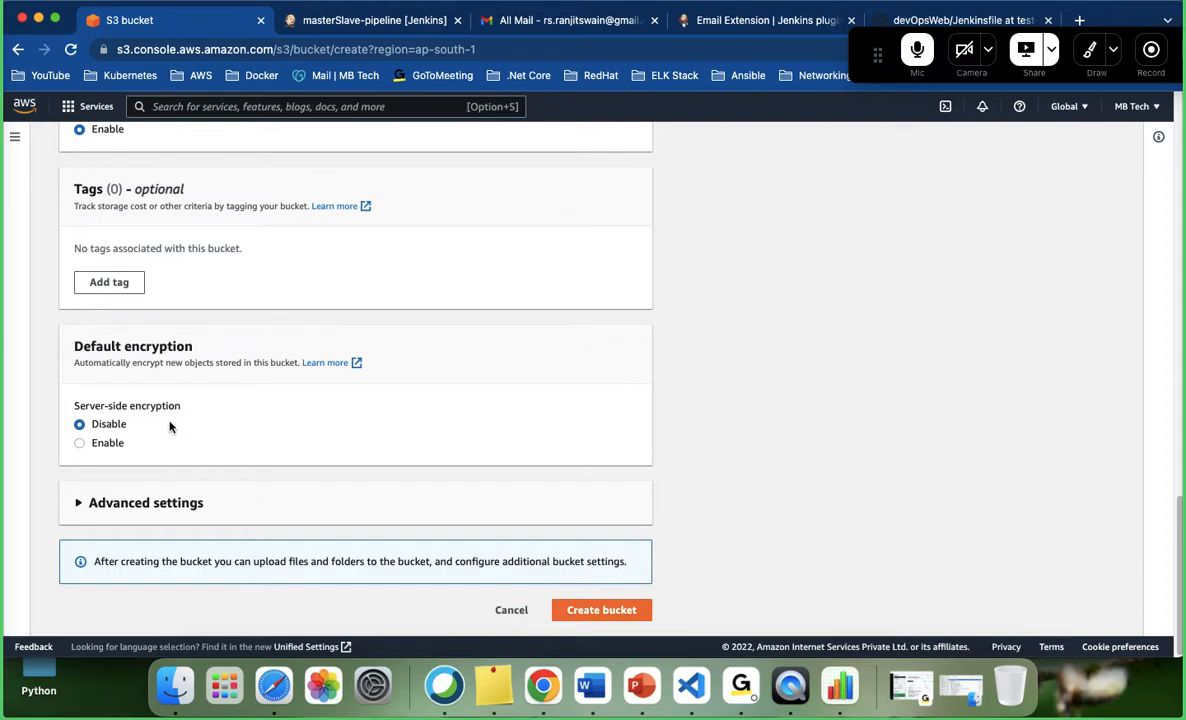
pyautogui.click(79, 502)
pyautogui.scroll(-3, 199, 451)
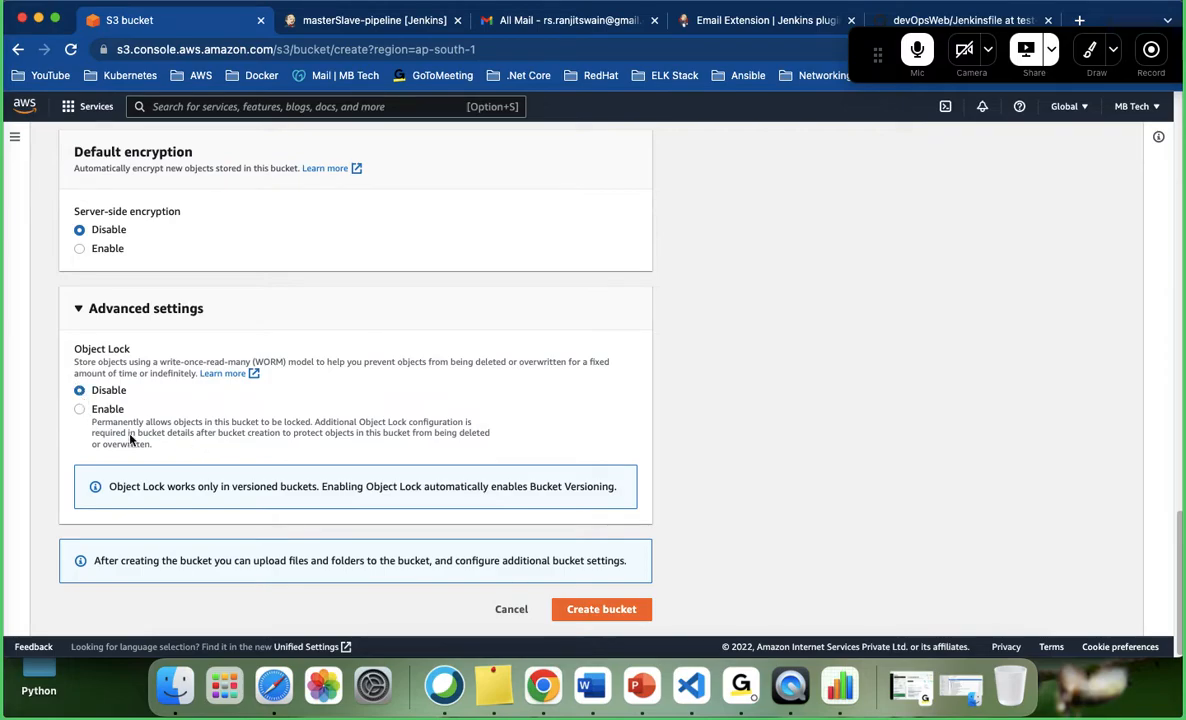
pyautogui.click(590, 609)
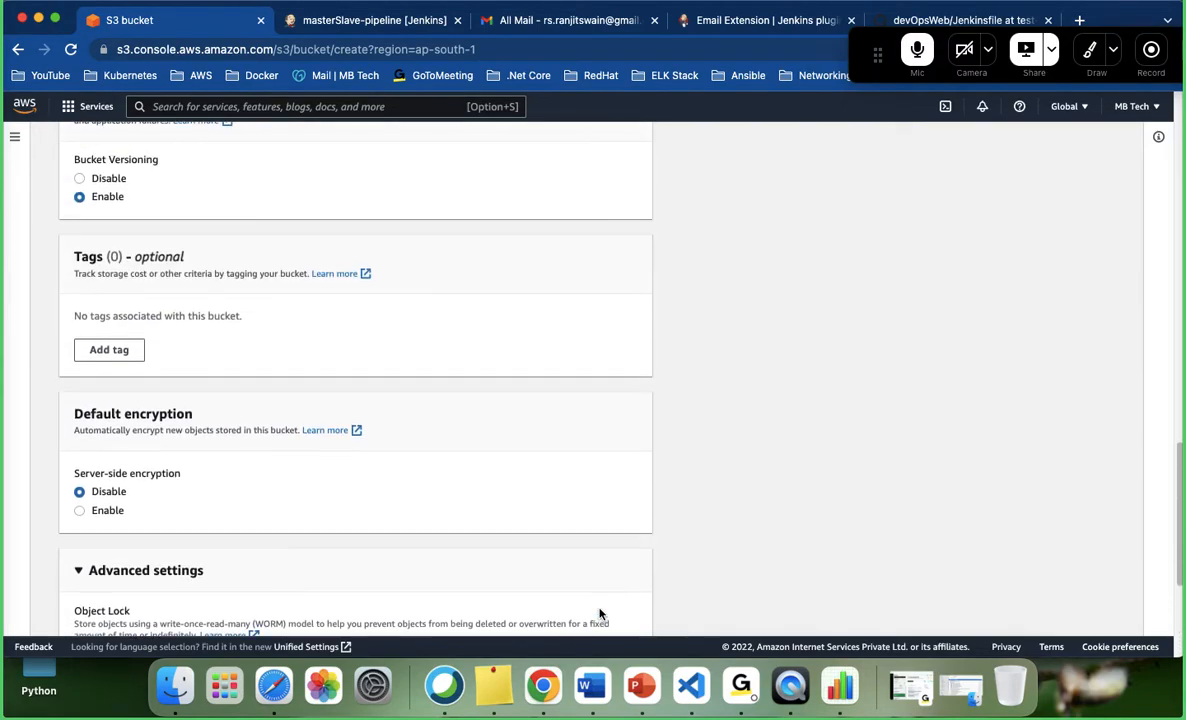
pyautogui.scroll(2, 90, 265)
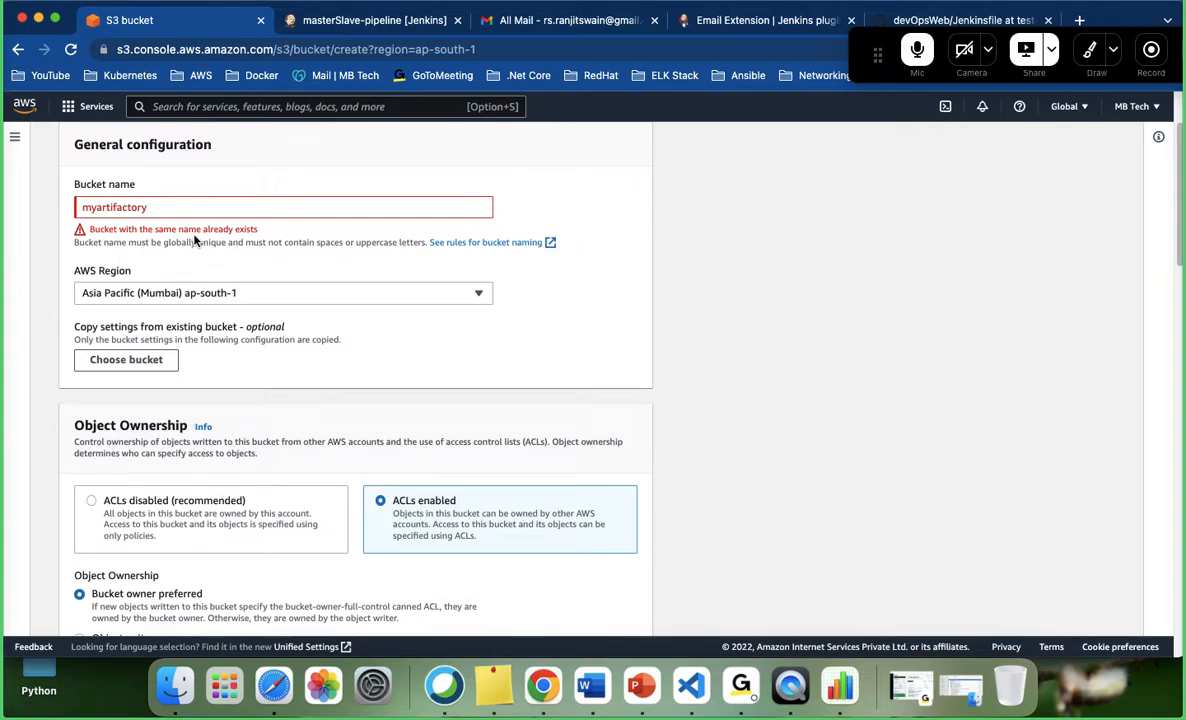
# - Rename the bucket to mbartifactory and create it
pyautogui.doubleClick(88, 207)
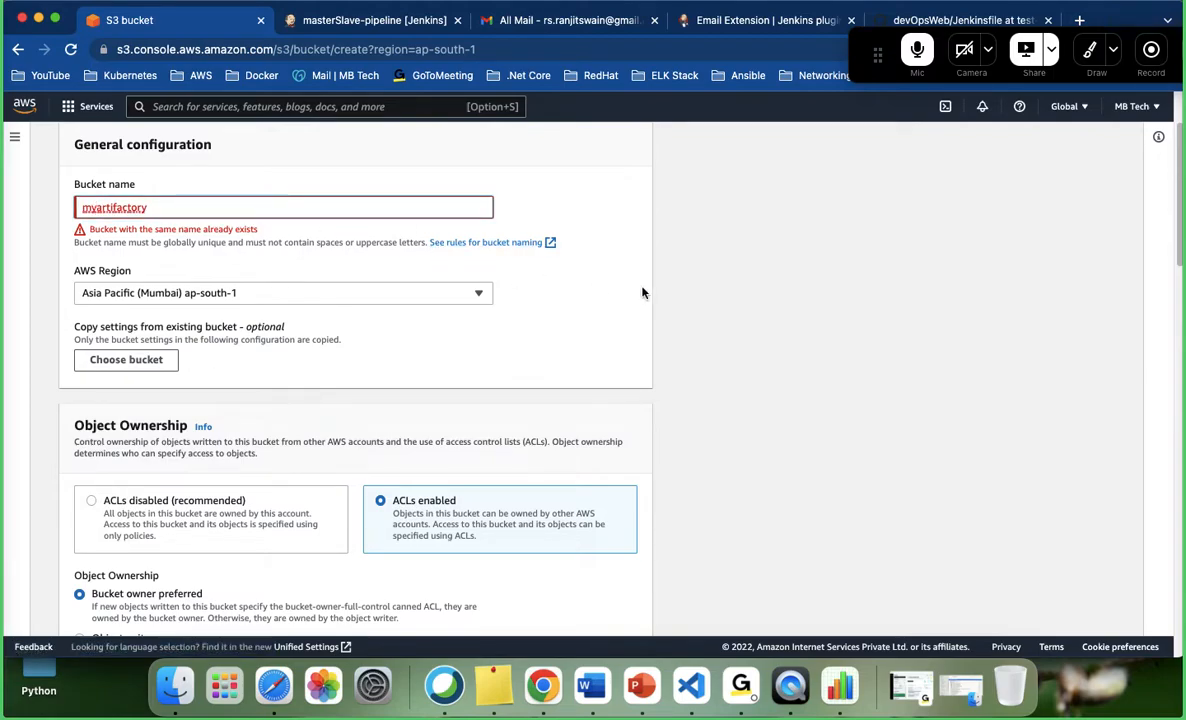
pyautogui.press('BackSpace')
pyautogui.write('b')
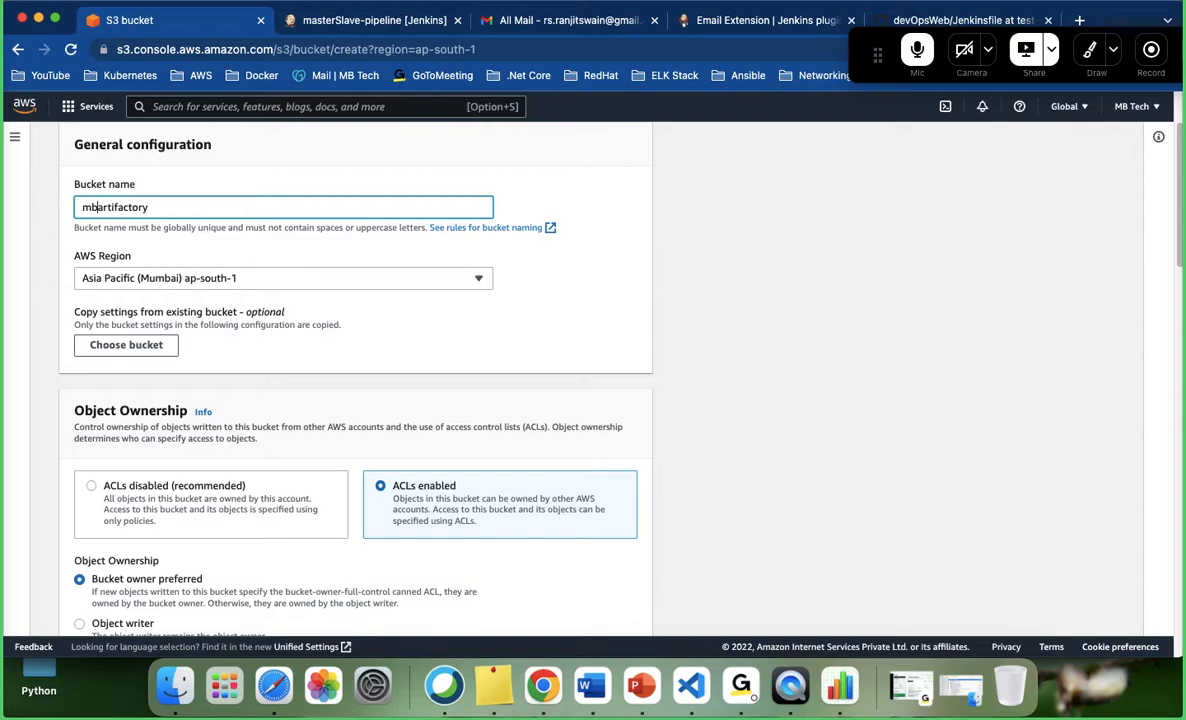
pyautogui.click(519, 312)
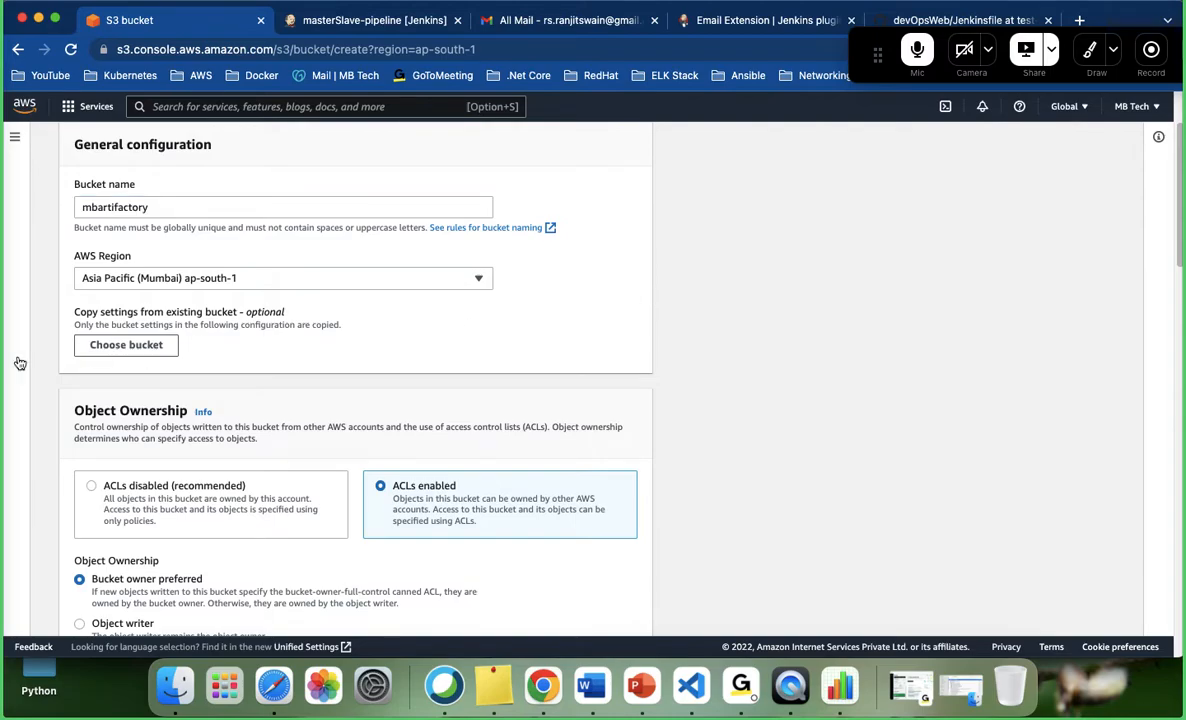
pyautogui.scroll(-20, 60, 350)
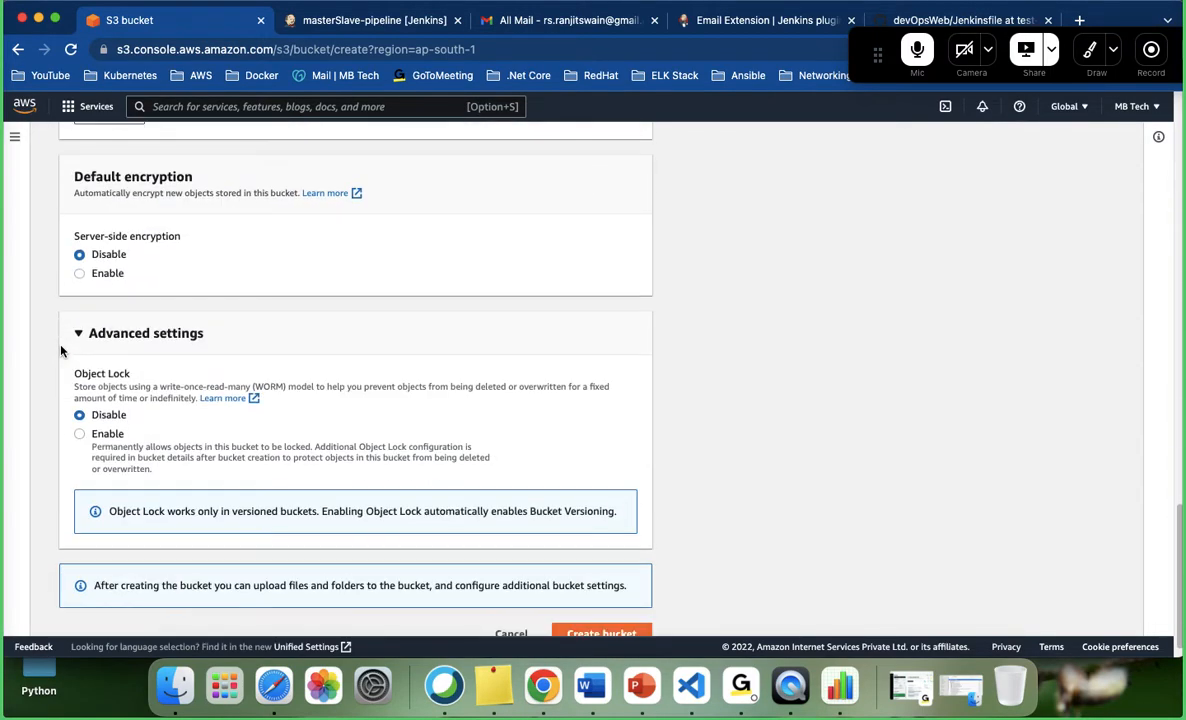
pyautogui.click(609, 609)
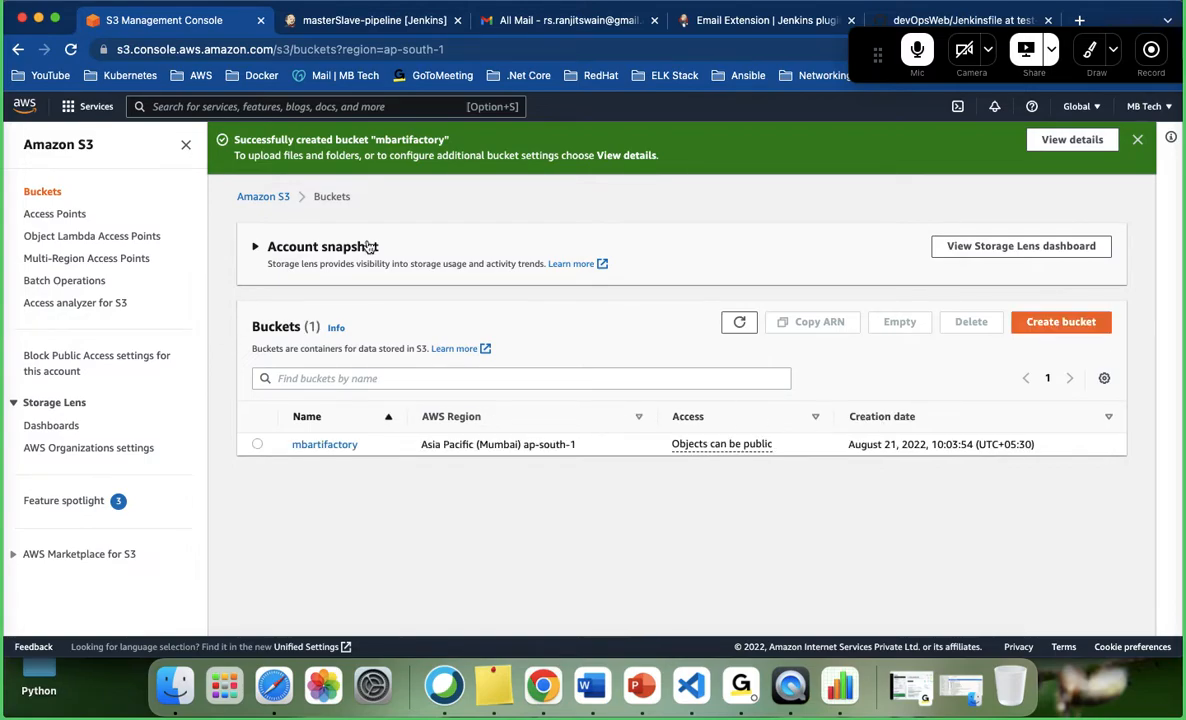
# - Open the mbartifactory bucket's Permissions tab and edit its access control list
pyautogui.click(336, 451)
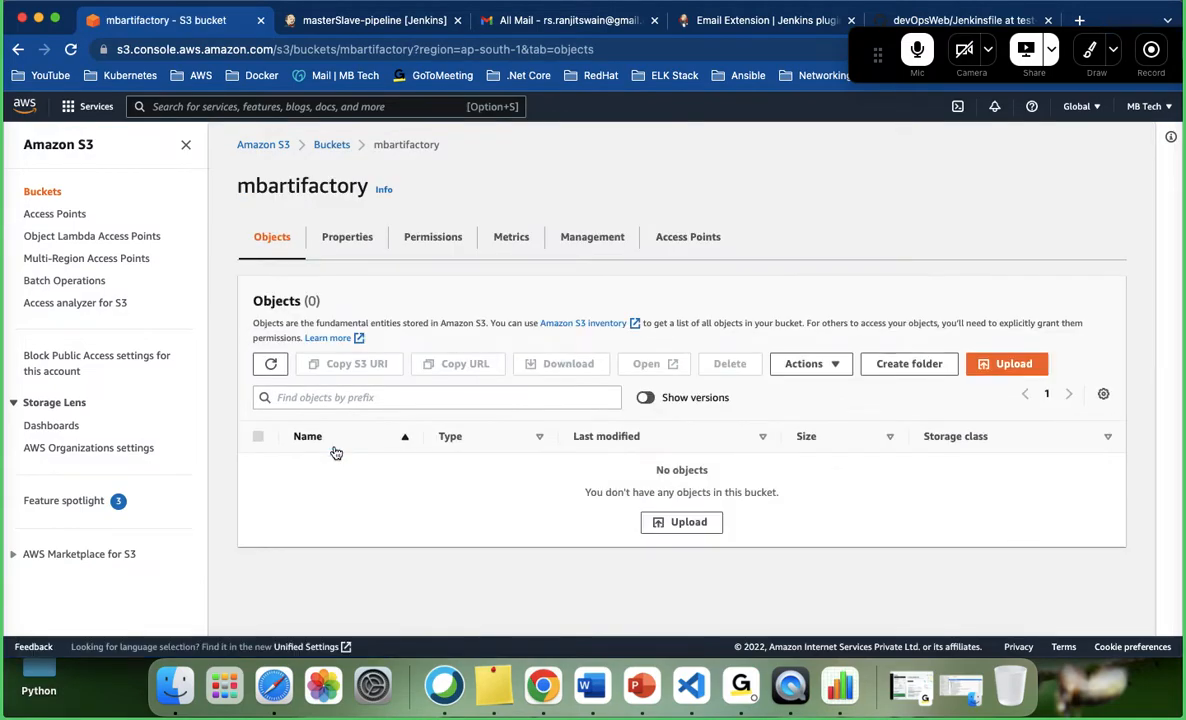
pyautogui.click(423, 244)
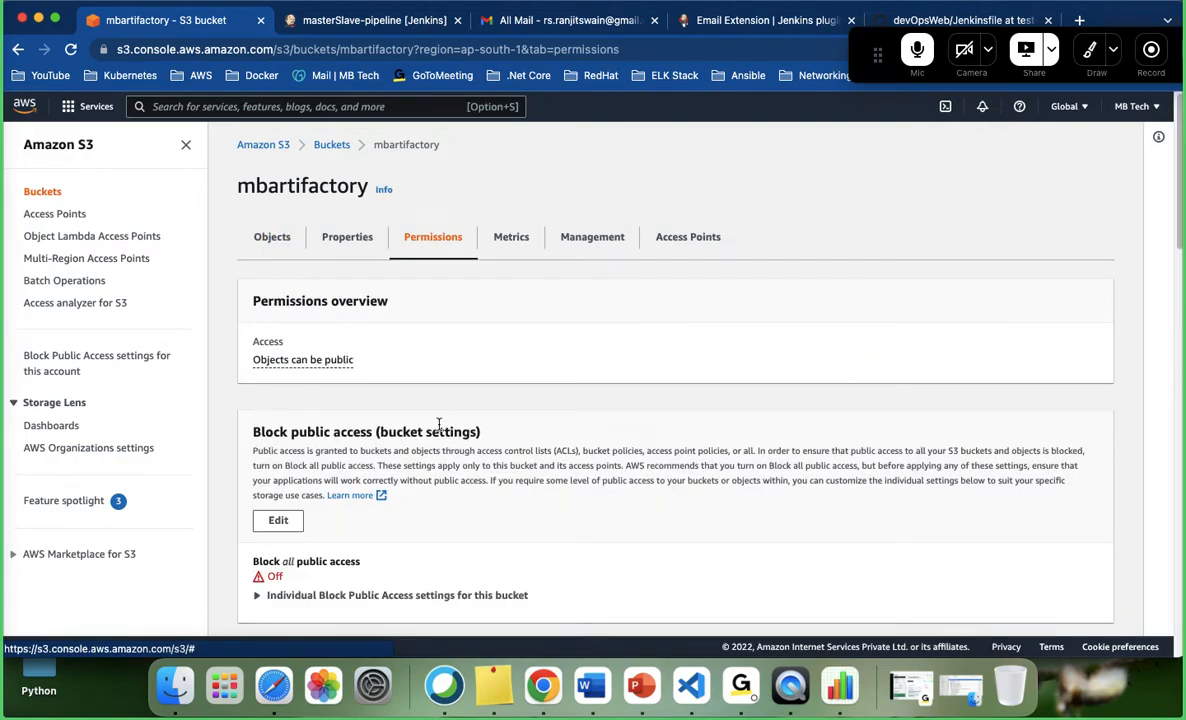
pyautogui.scroll(-3, 433, 421)
pyautogui.scroll(-4, 433, 421)
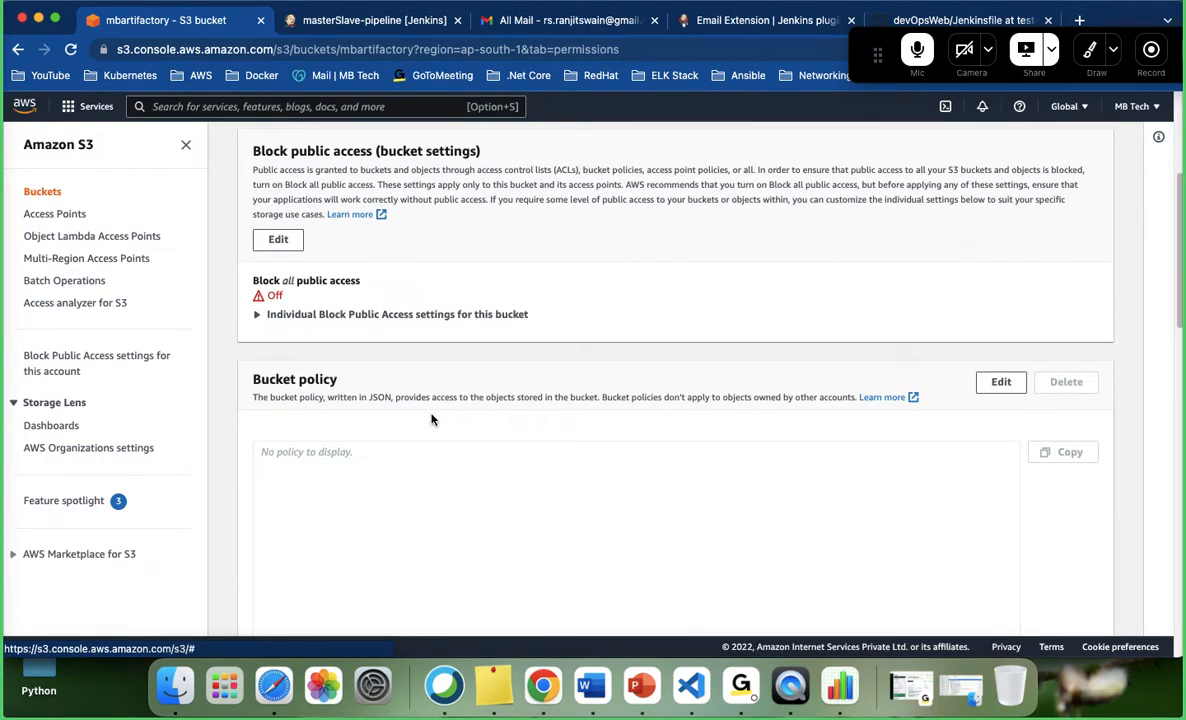
pyautogui.scroll(2, 431, 418)
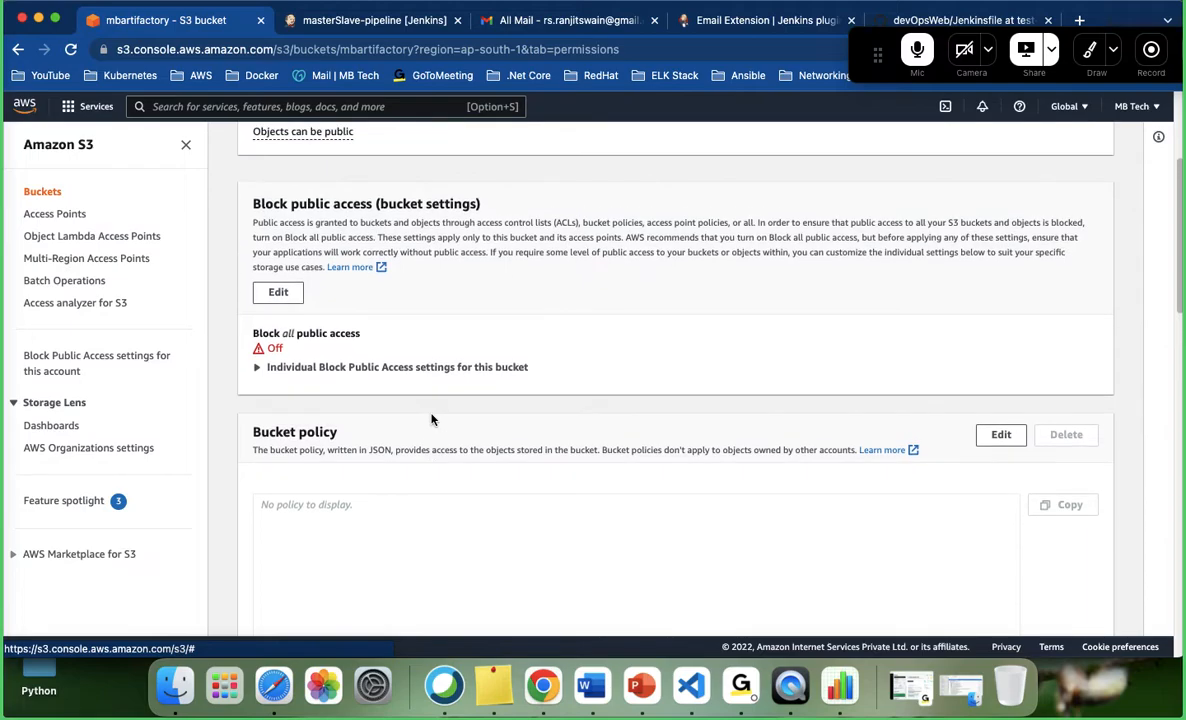
pyautogui.scroll(1, 543, 386)
pyautogui.scroll(-5, 543, 380)
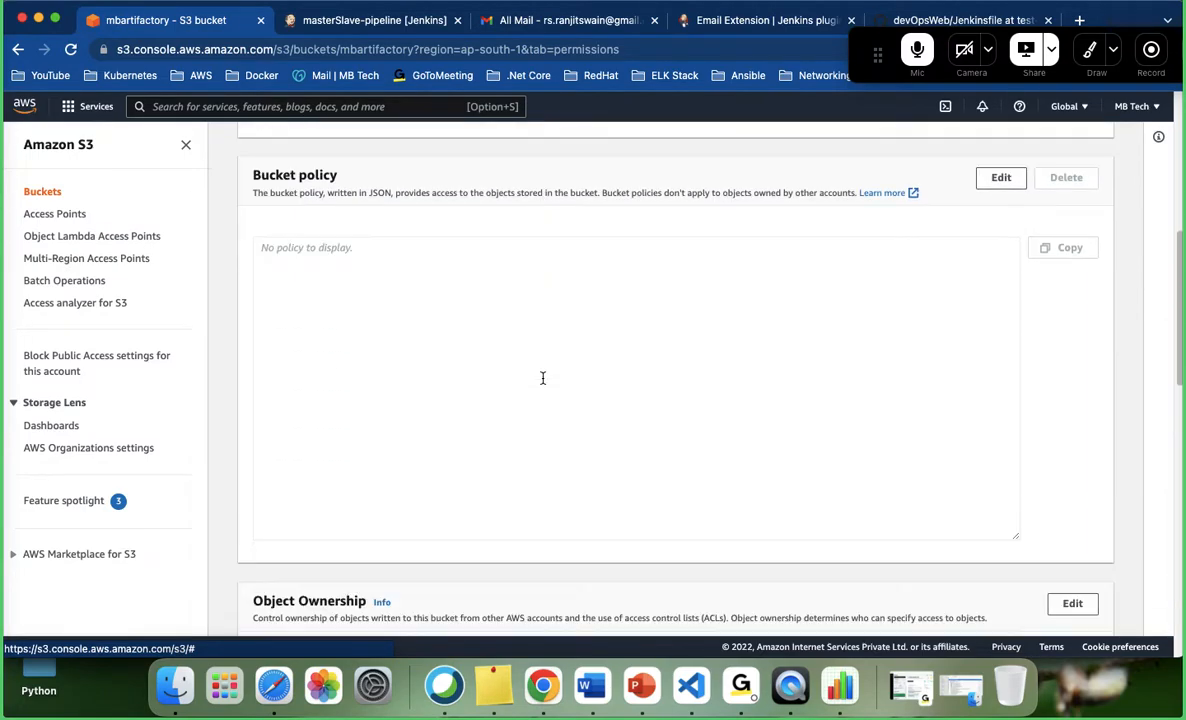
pyautogui.scroll(-6, 349, 376)
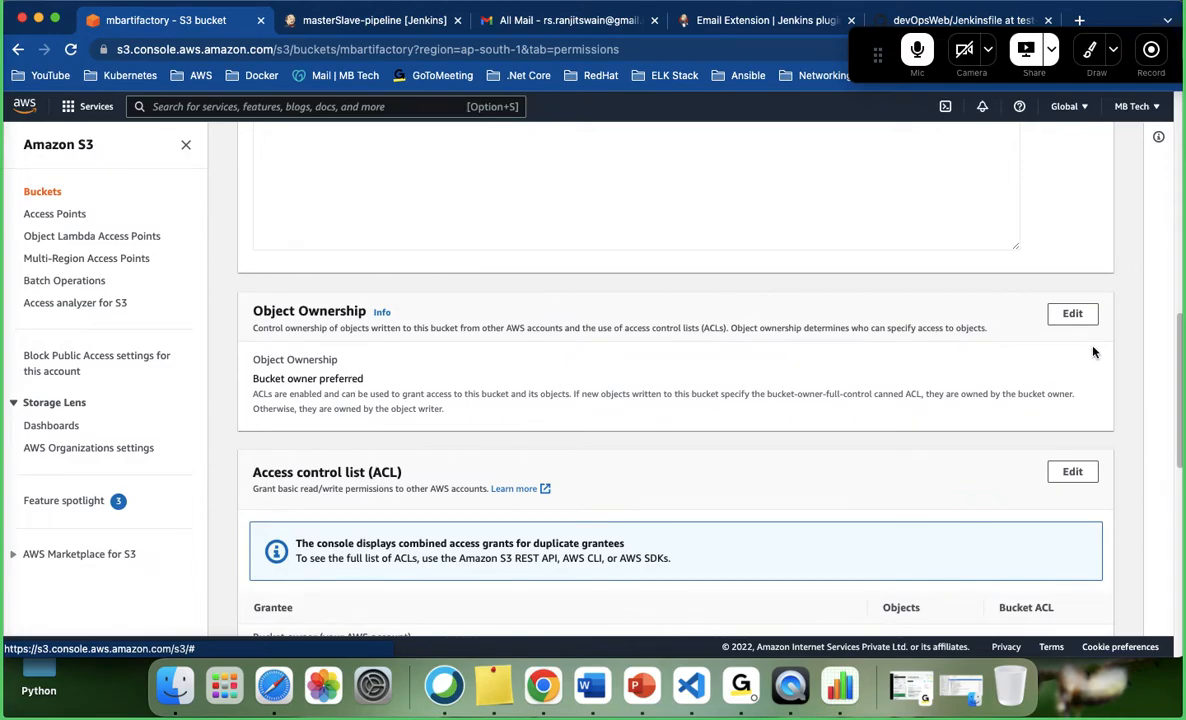
pyautogui.scroll(-2, 1088, 343)
pyautogui.click(1074, 397)
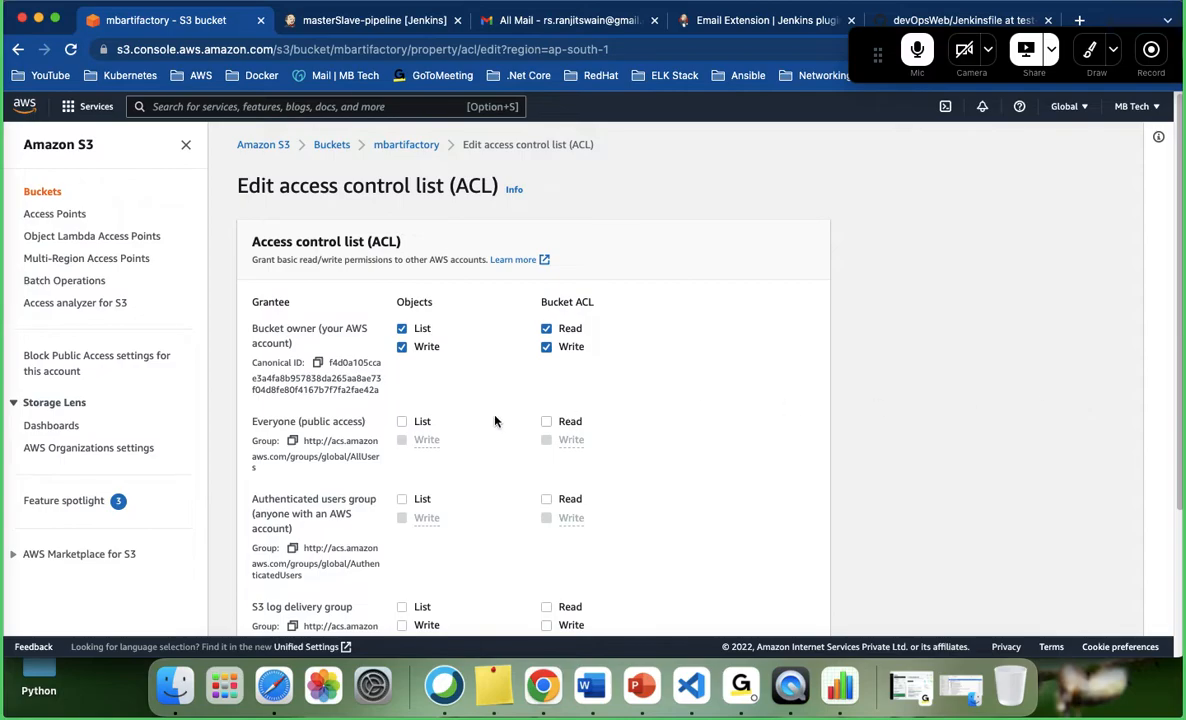
# - Grant Everyone List and Read access, acknowledge the warning and save the ACL
pyautogui.click(402, 424)
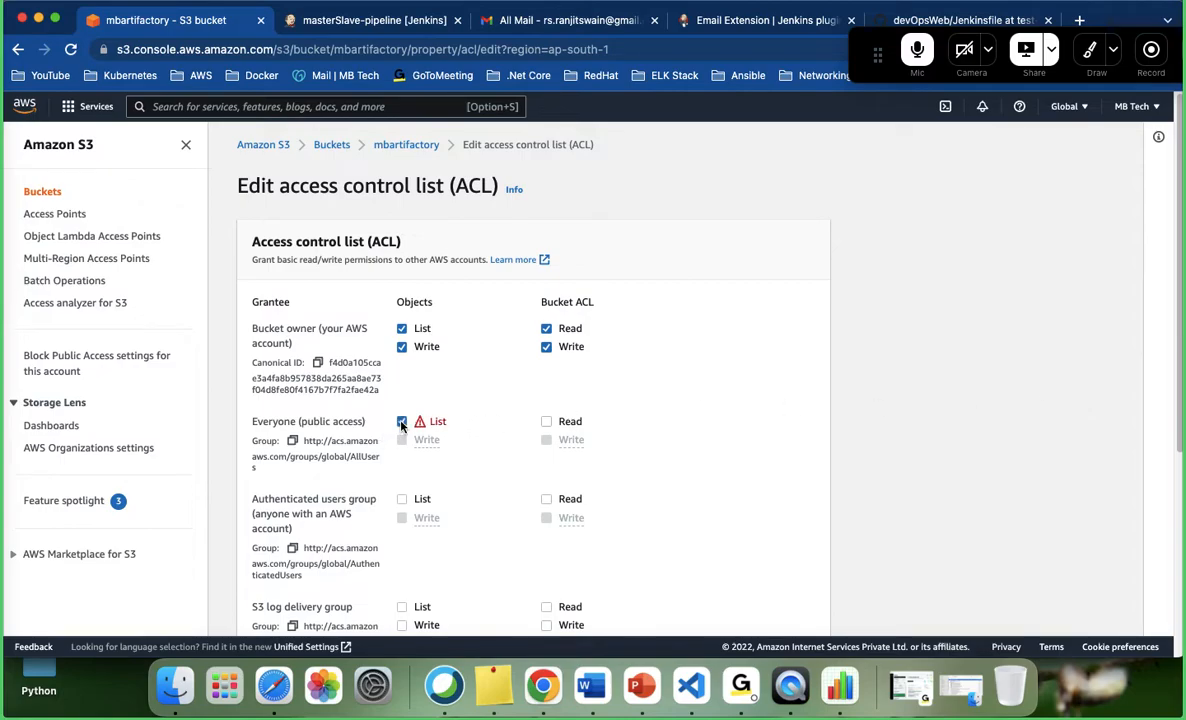
pyautogui.scroll(-5, 555, 435)
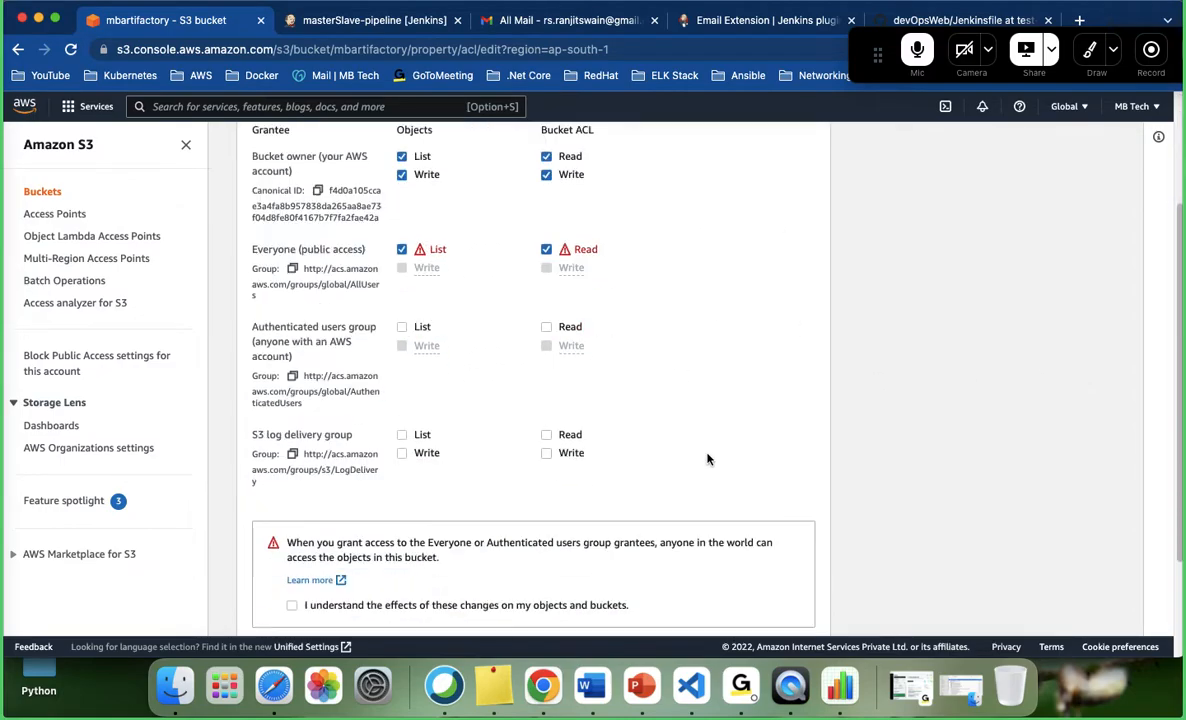
pyautogui.click(292, 461)
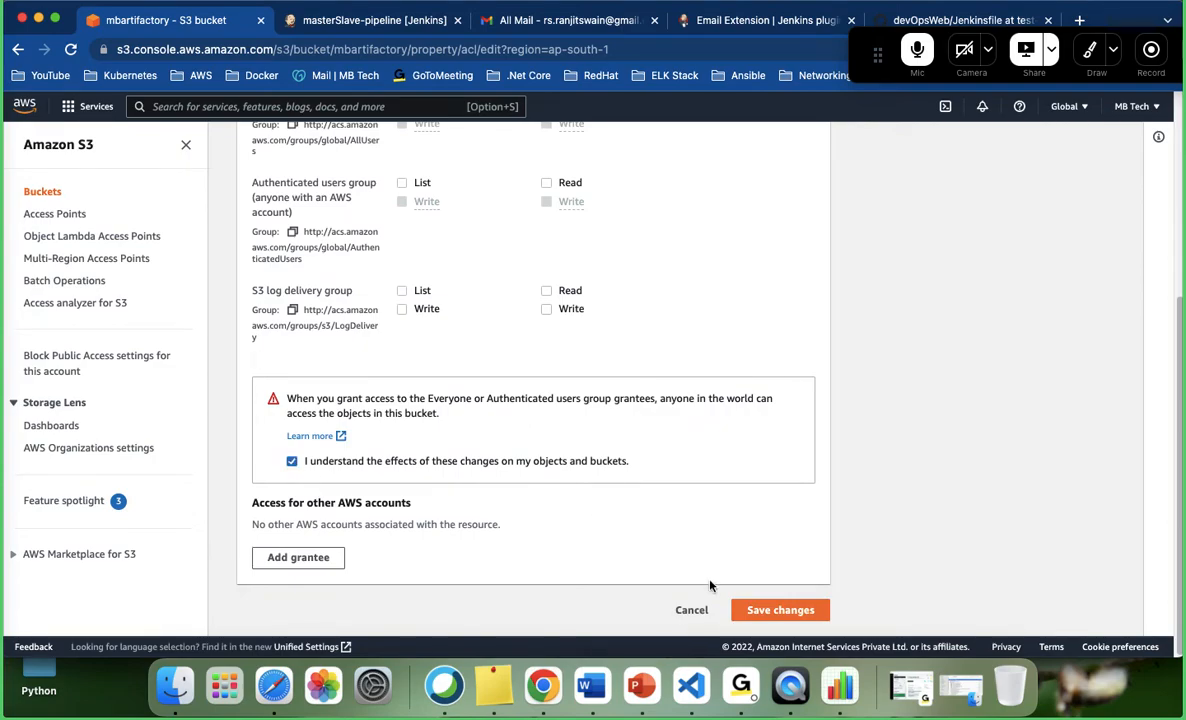
pyautogui.click(782, 612)
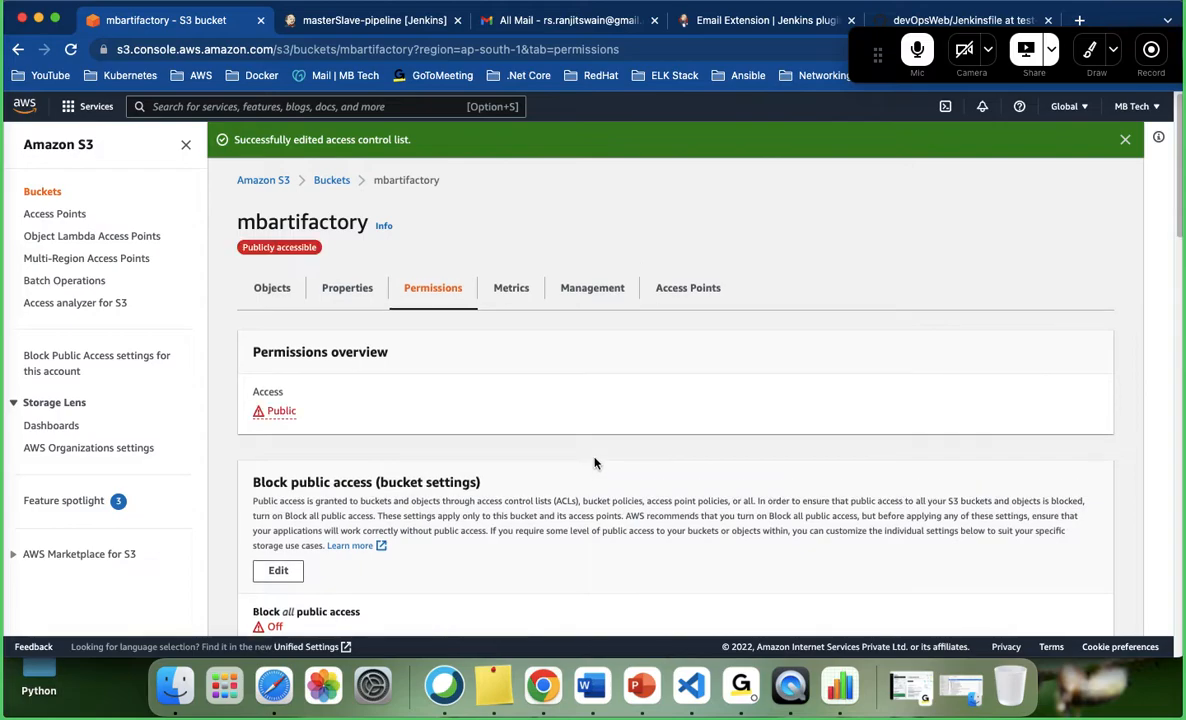
pyautogui.scroll(-2, 596, 463)
pyautogui.scroll(-10, 594, 462)
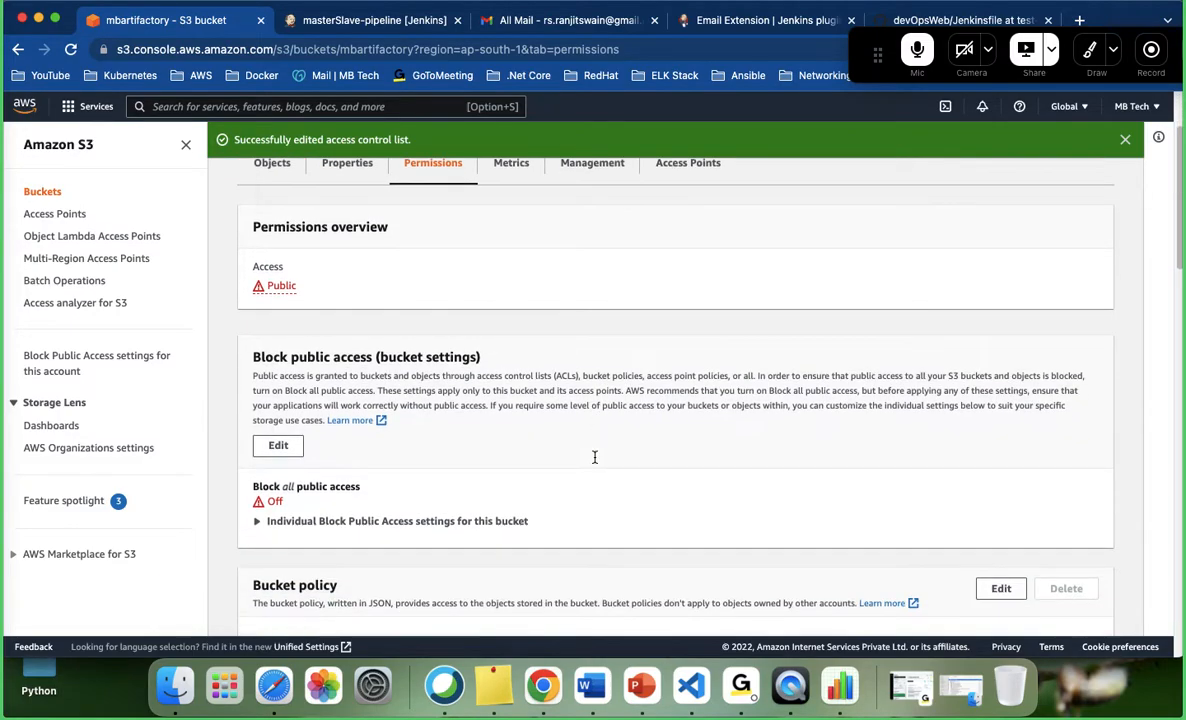
pyautogui.scroll(-4, 594, 462)
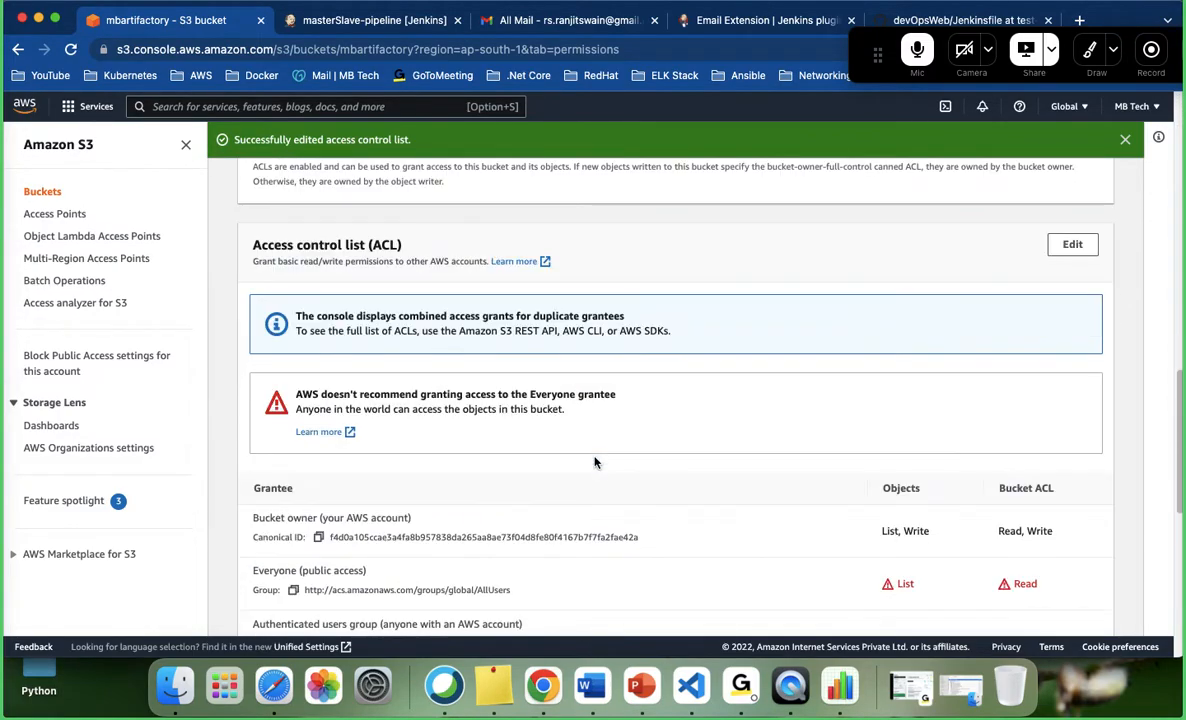
pyautogui.scroll(8, 594, 462)
pyautogui.scroll(10, 594, 462)
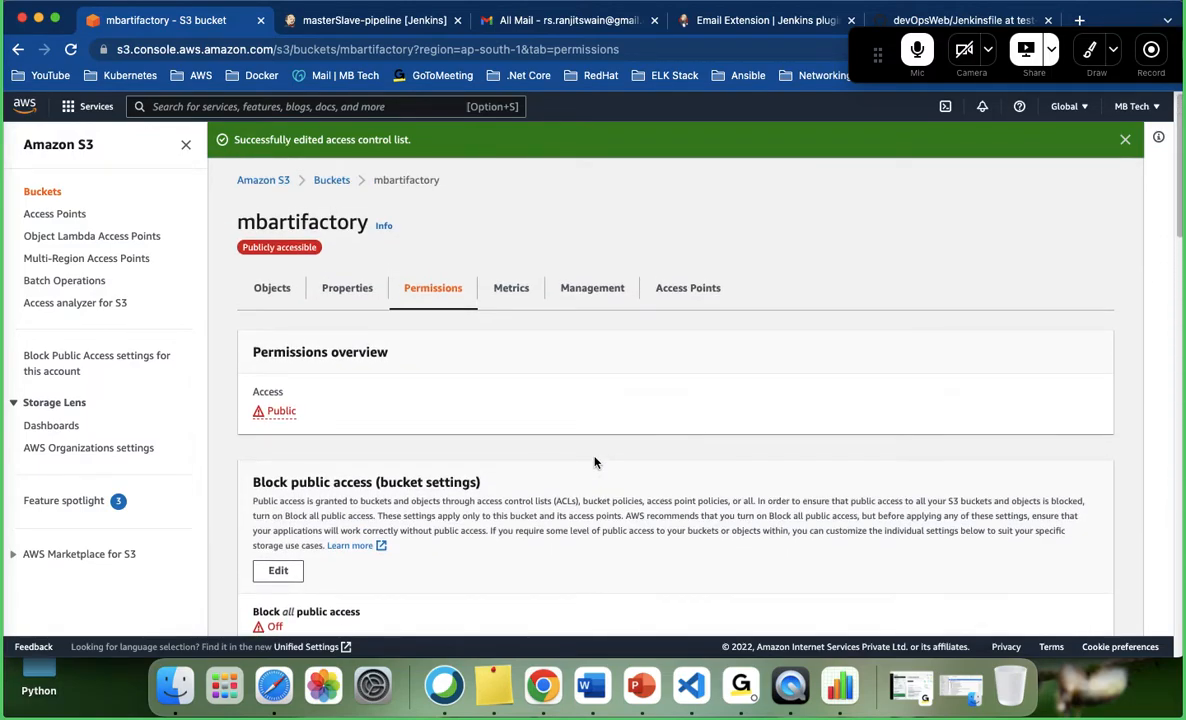
# - Return to the S3 bucket list, then to the Jenkins Dashboard
pyautogui.click(331, 180)
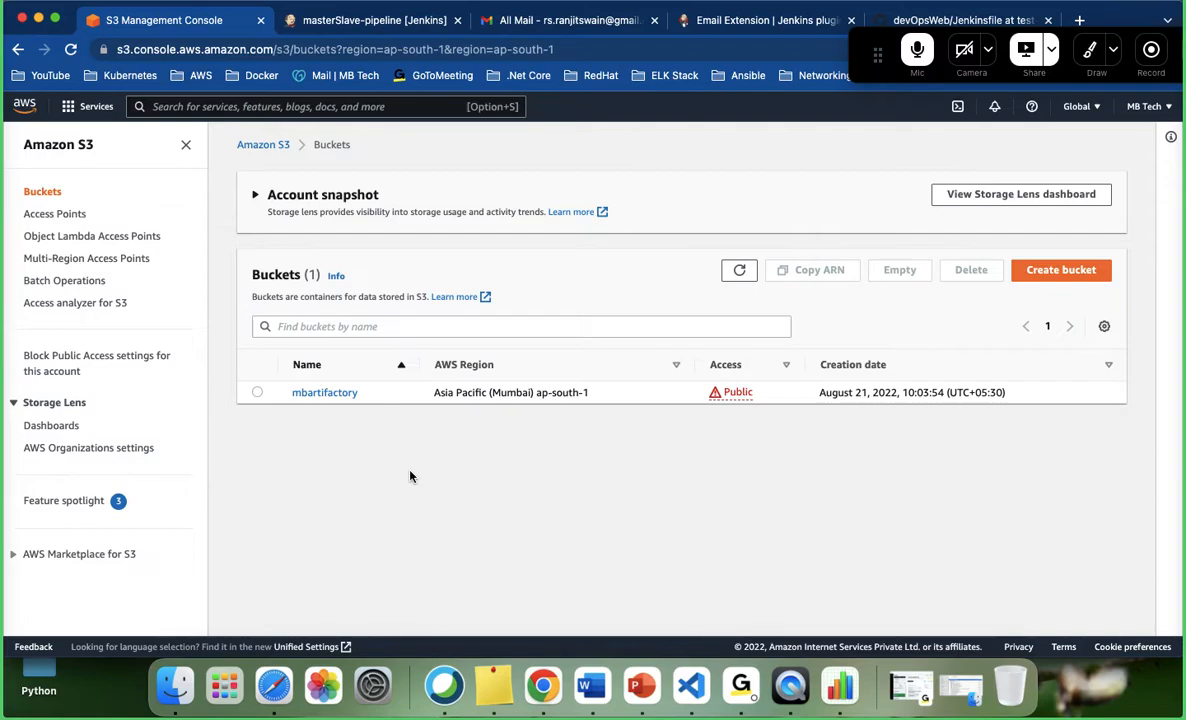
pyautogui.click(340, 22)
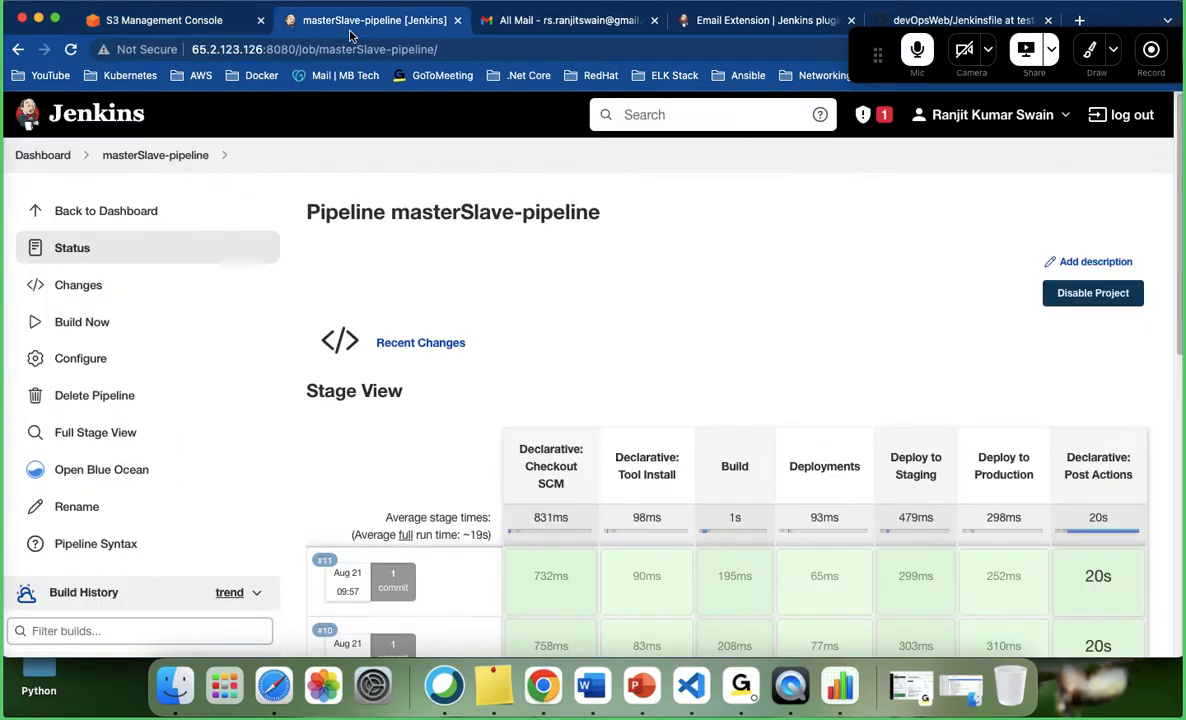
pyautogui.click(46, 157)
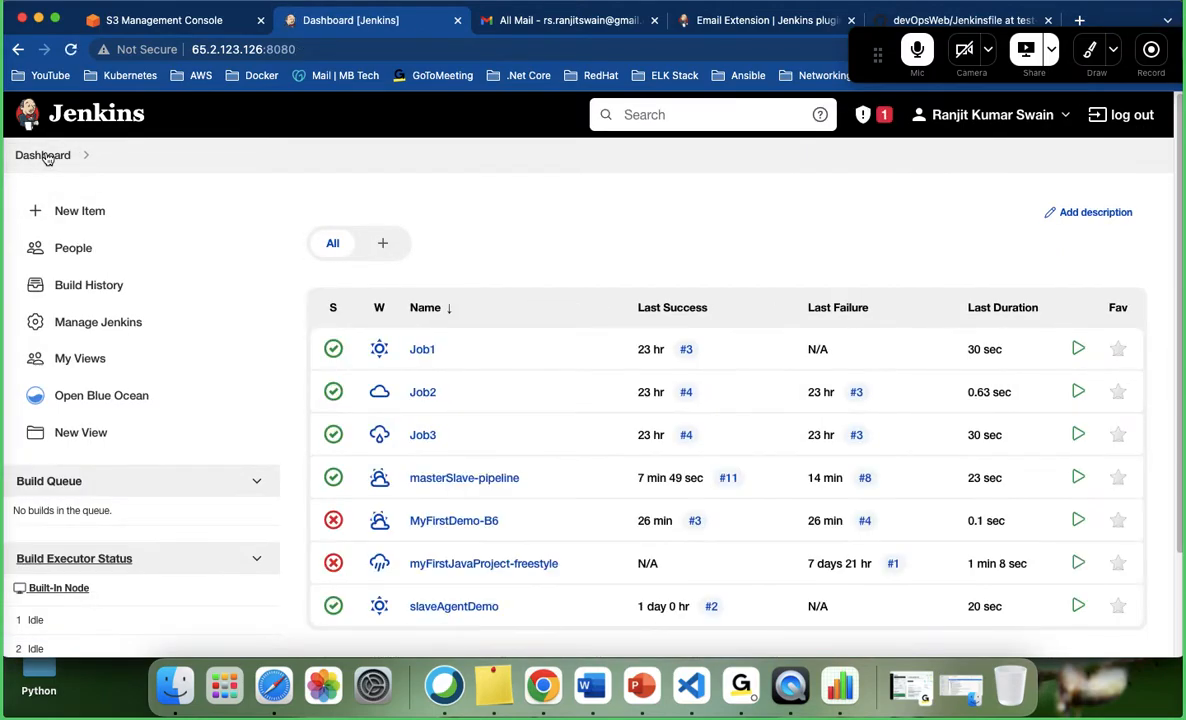
# - Search available plugins for s3 and install S3 publisher without restart, then return to the Dashboard
pyautogui.click(106, 327)
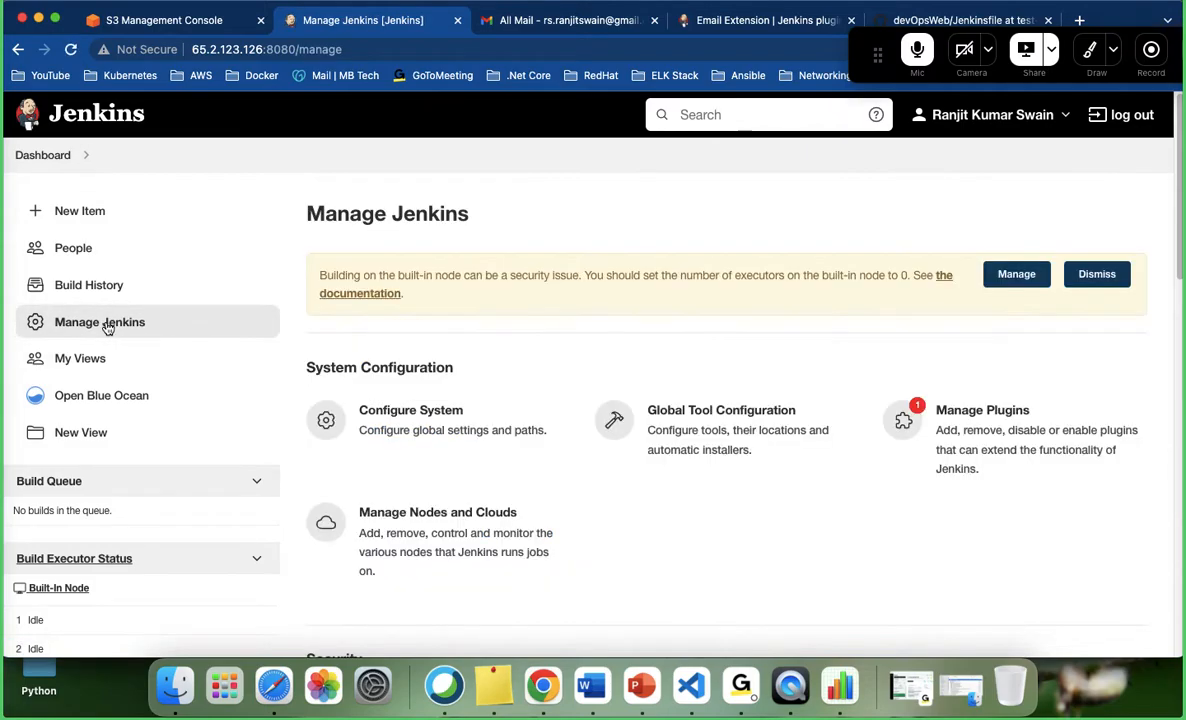
pyautogui.click(1024, 431)
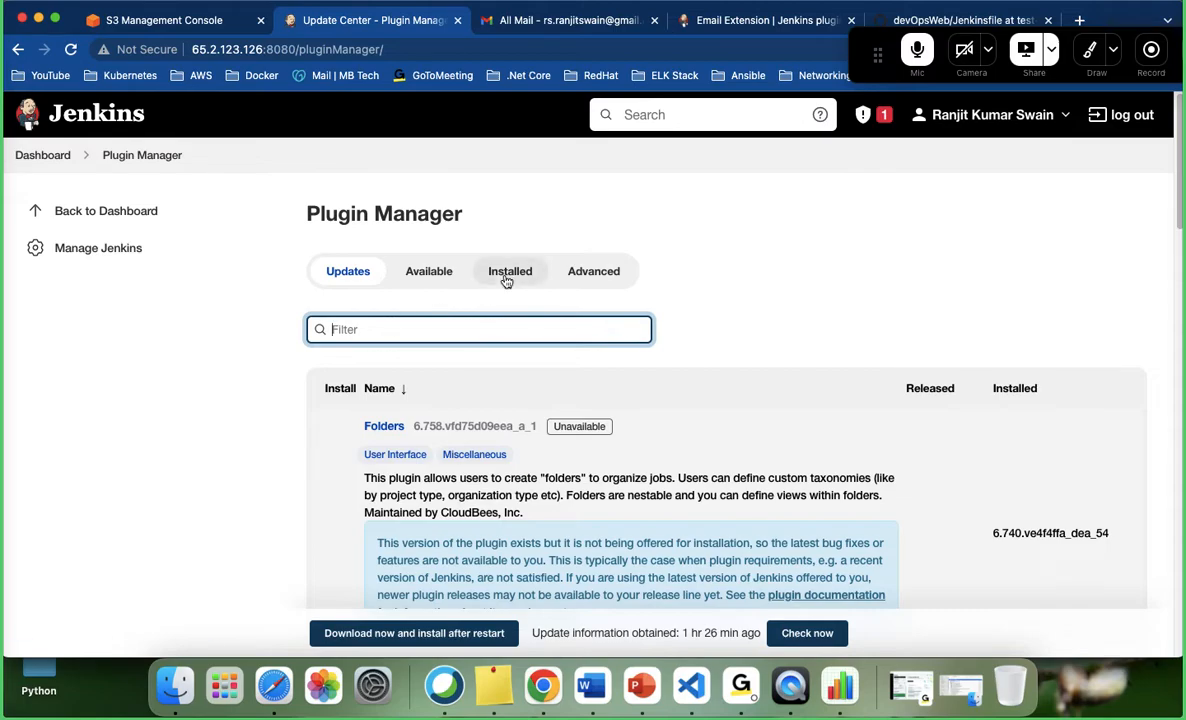
pyautogui.click(424, 282)
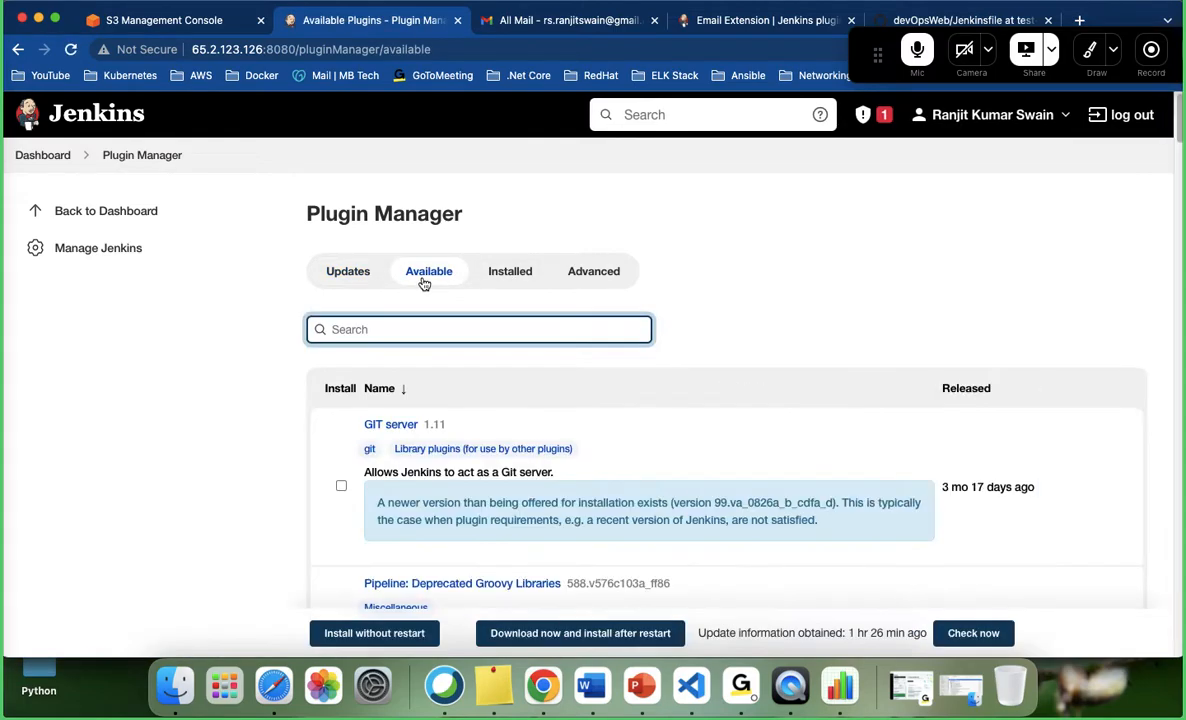
pyautogui.click(346, 333)
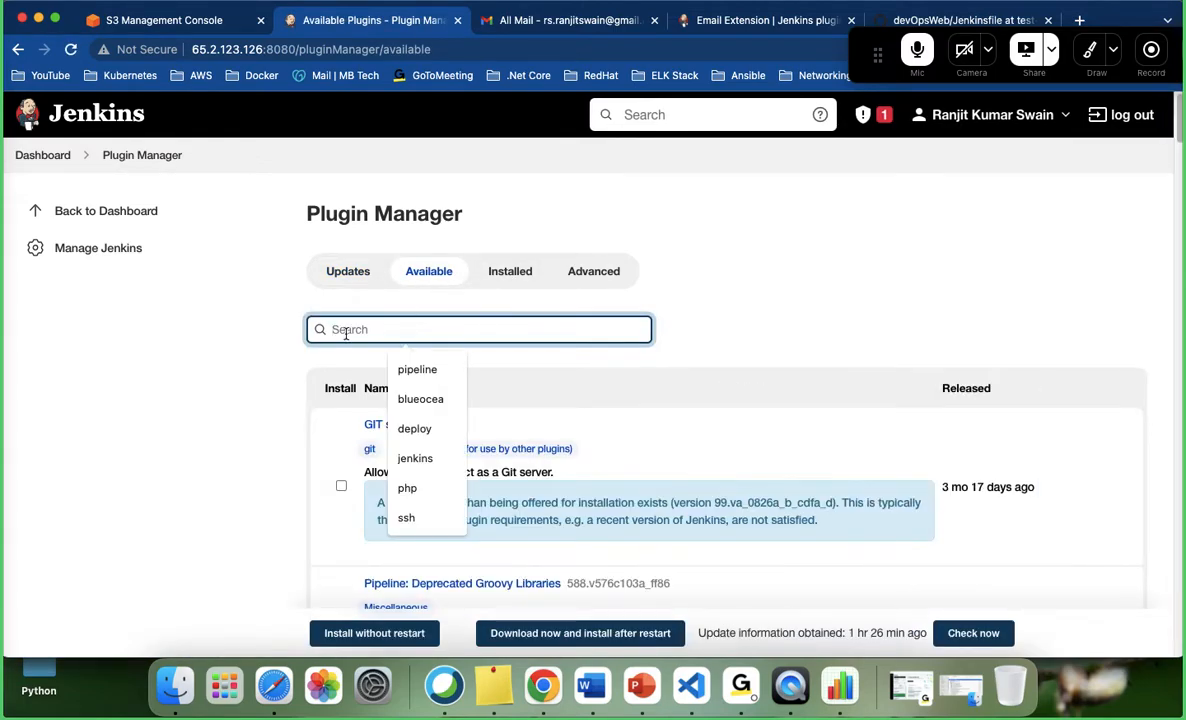
pyautogui.write('s3')
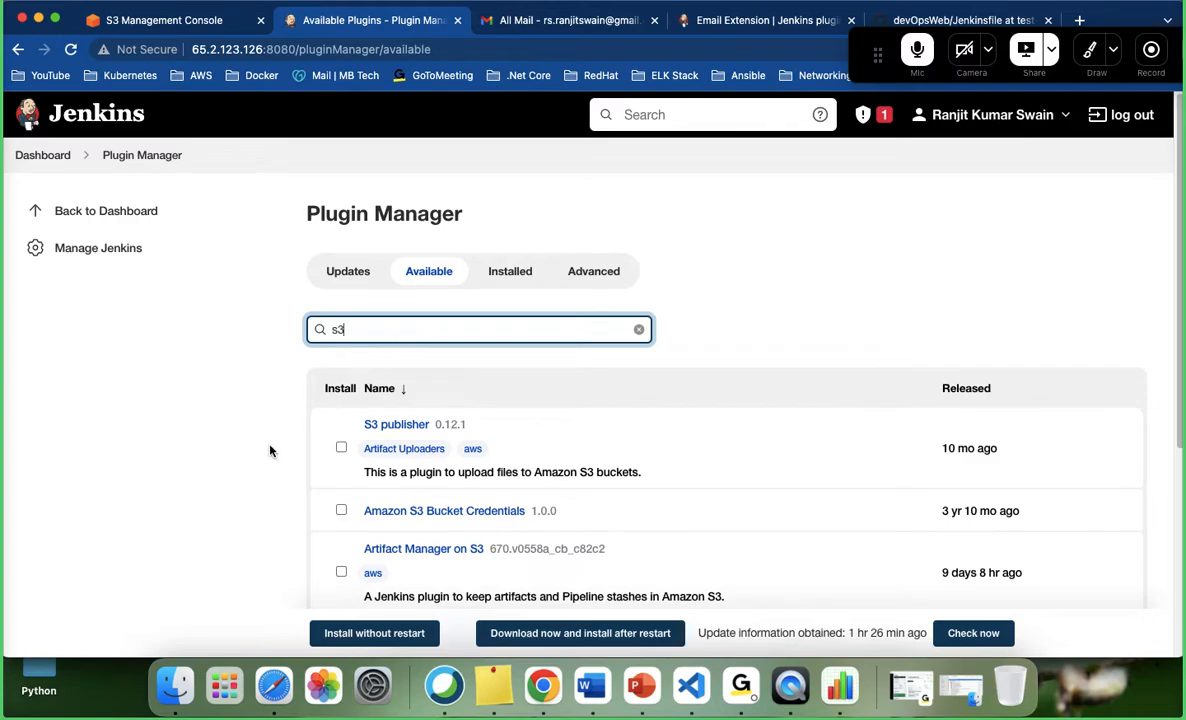
pyautogui.scroll(-2, 269, 451)
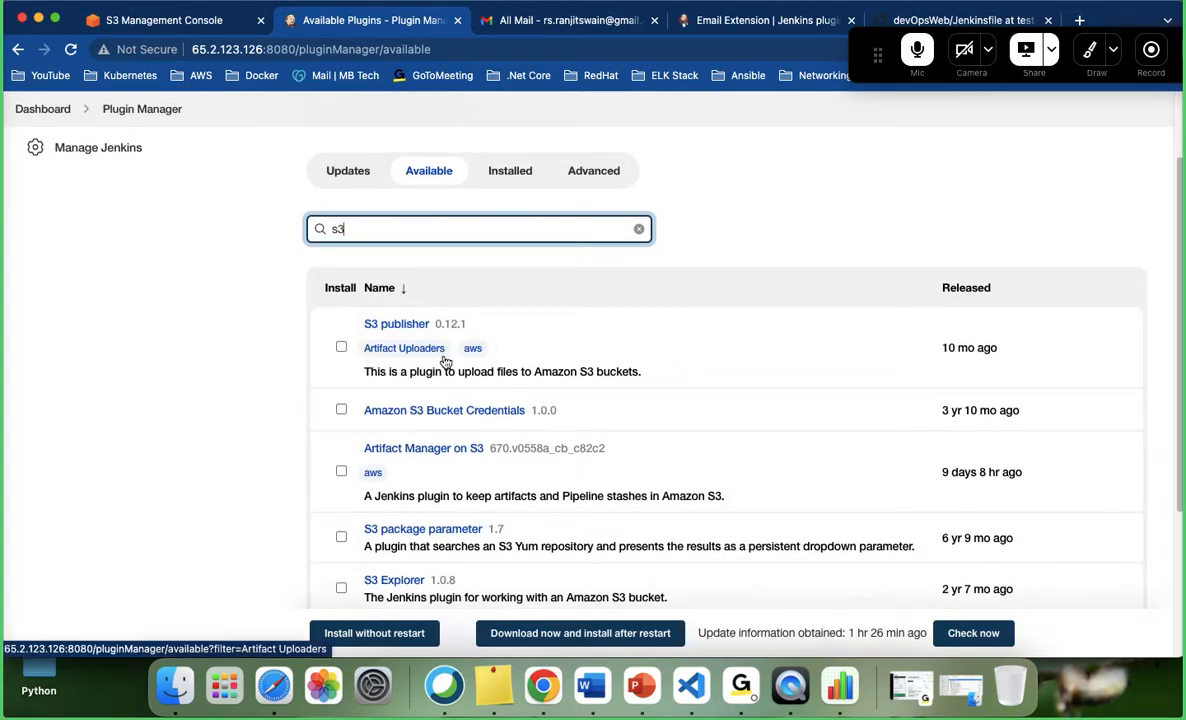
pyautogui.click(341, 347)
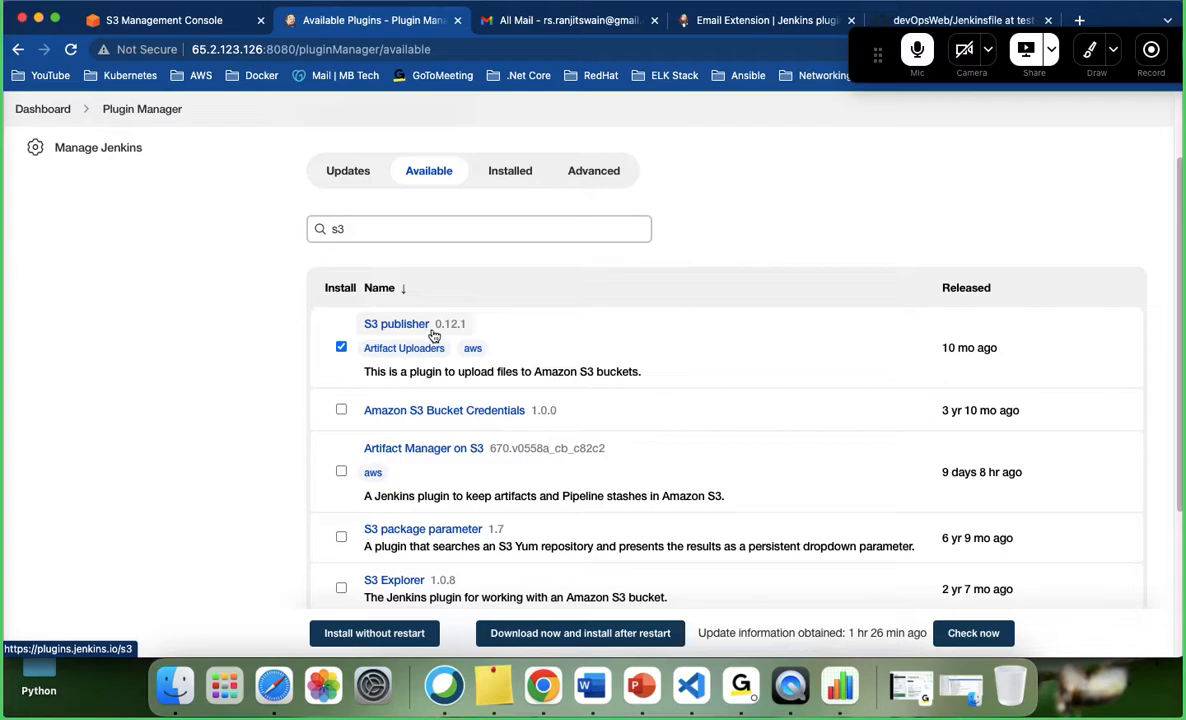
pyautogui.click(374, 636)
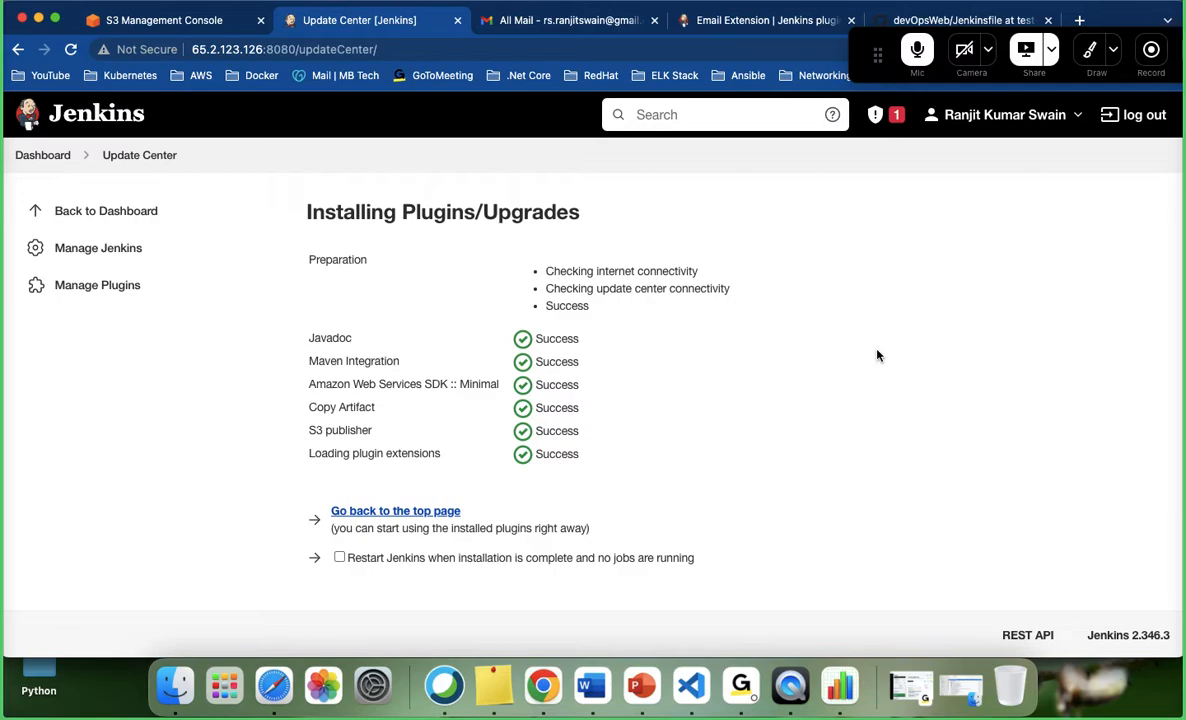
pyautogui.click(394, 513)
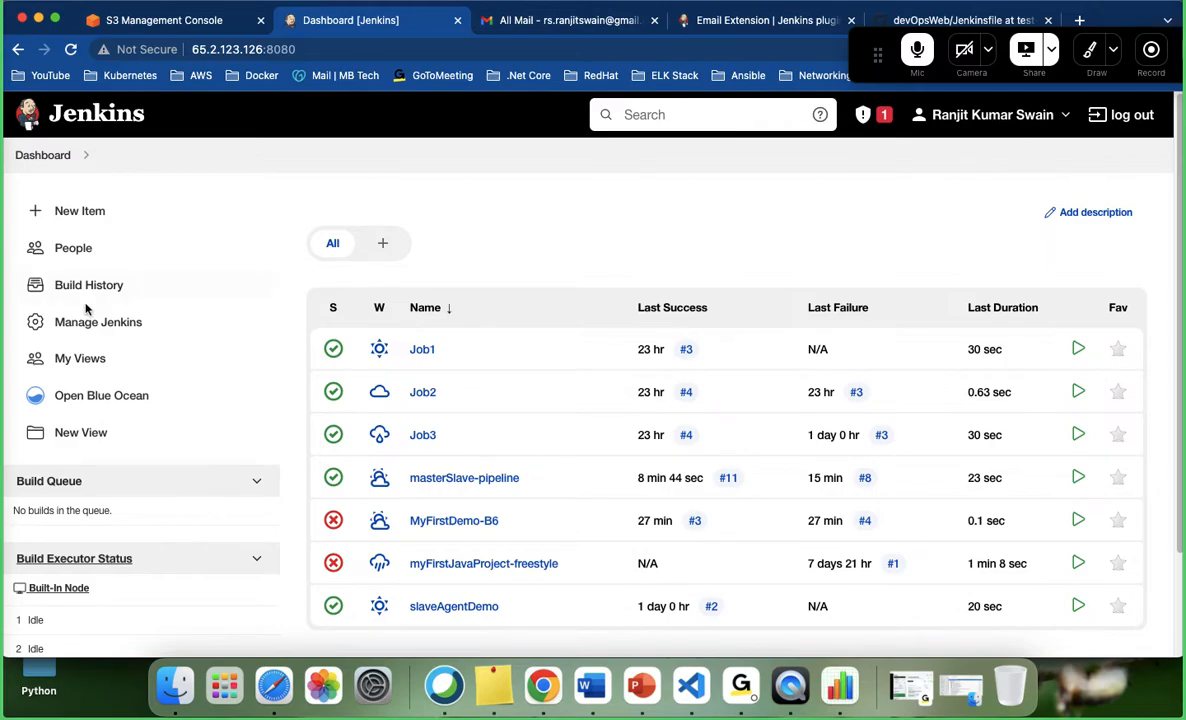
# - Open Configure System and scroll down to the Amazon S3 profiles section
pyautogui.click(103, 334)
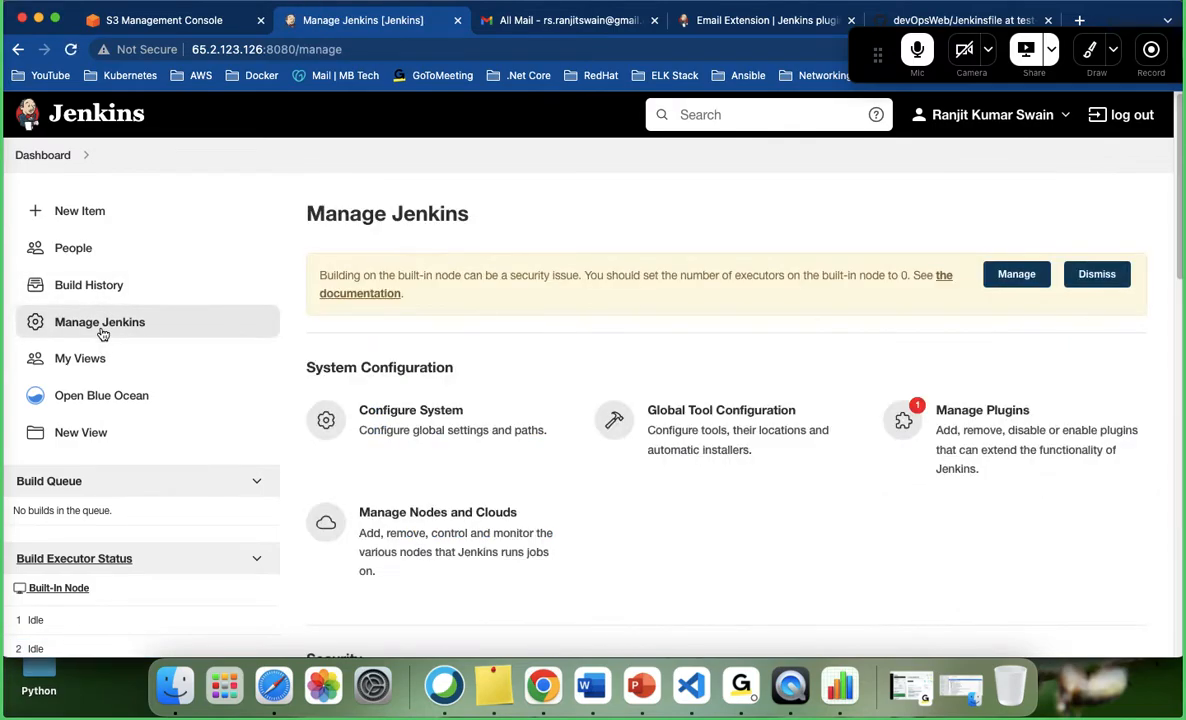
pyautogui.click(396, 423)
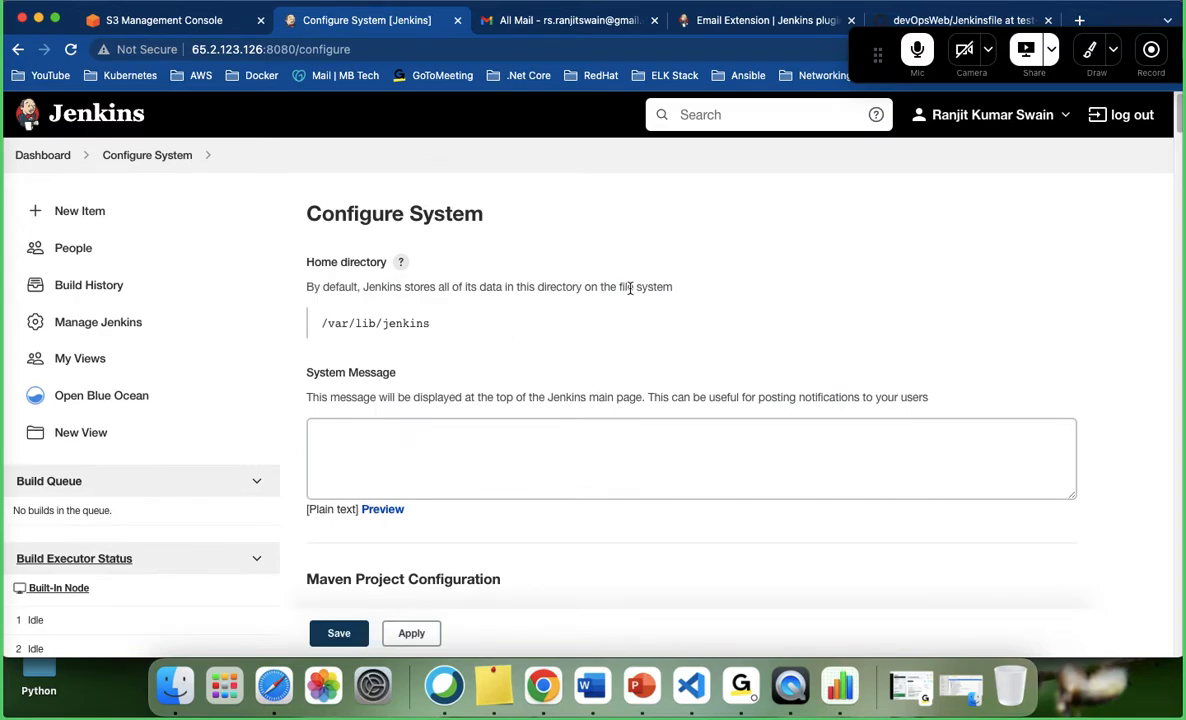
pyautogui.scroll(-10, 630, 300)
pyautogui.scroll(-12, 508, 352)
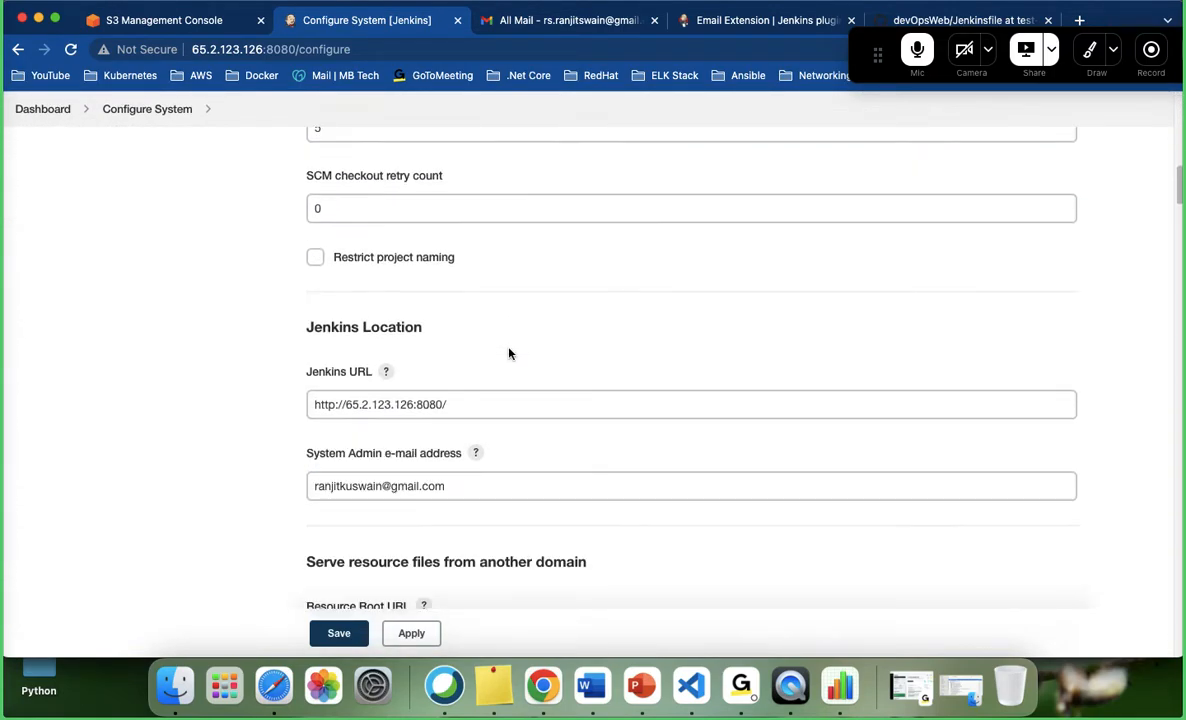
pyautogui.scroll(-6, 508, 352)
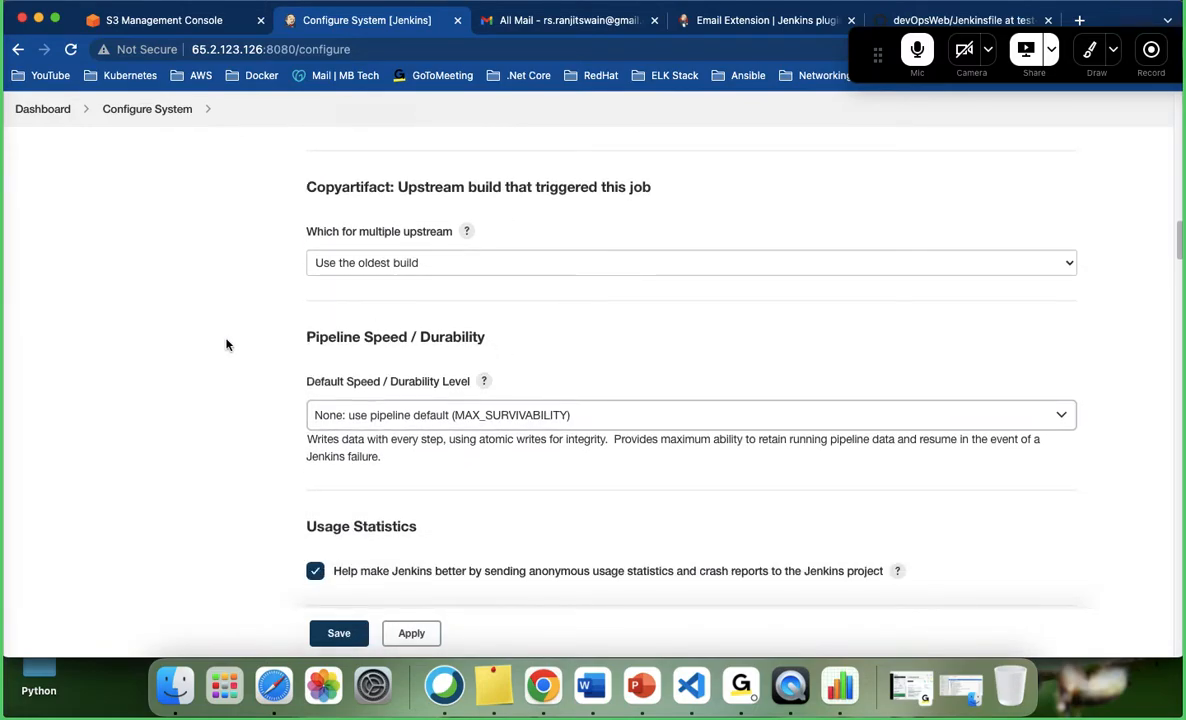
pyautogui.scroll(-4, 226, 345)
pyautogui.scroll(-6, 250, 400)
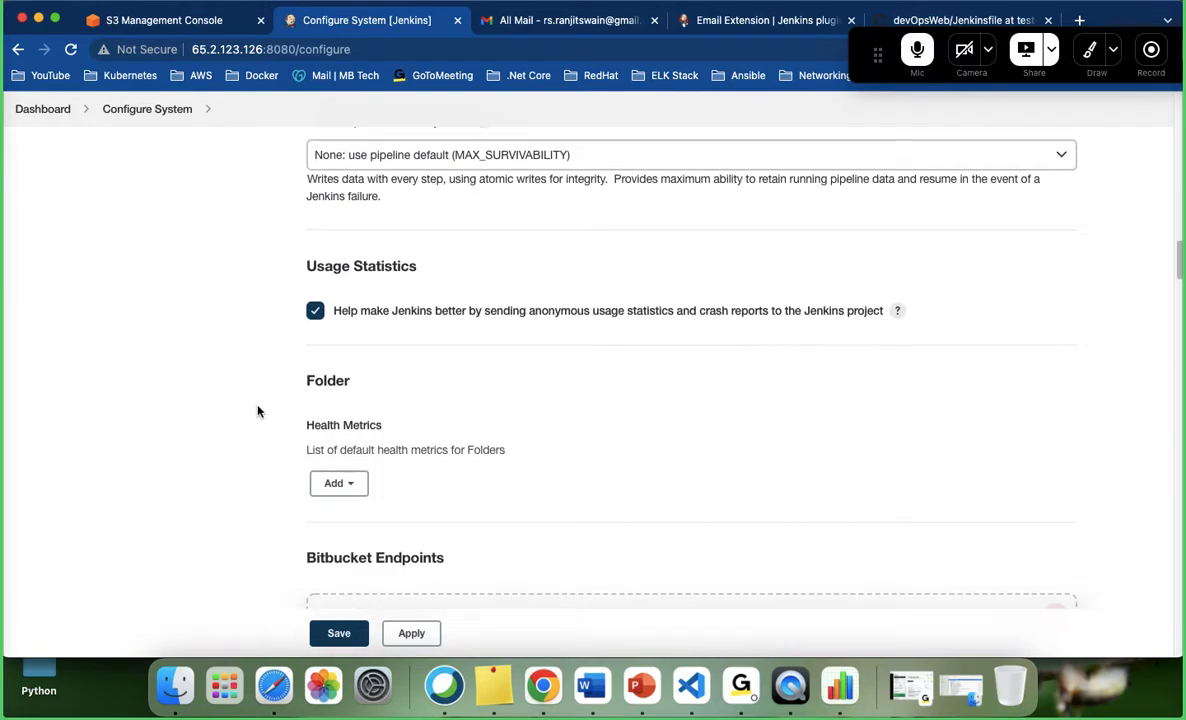
pyautogui.scroll(-13, 274, 455)
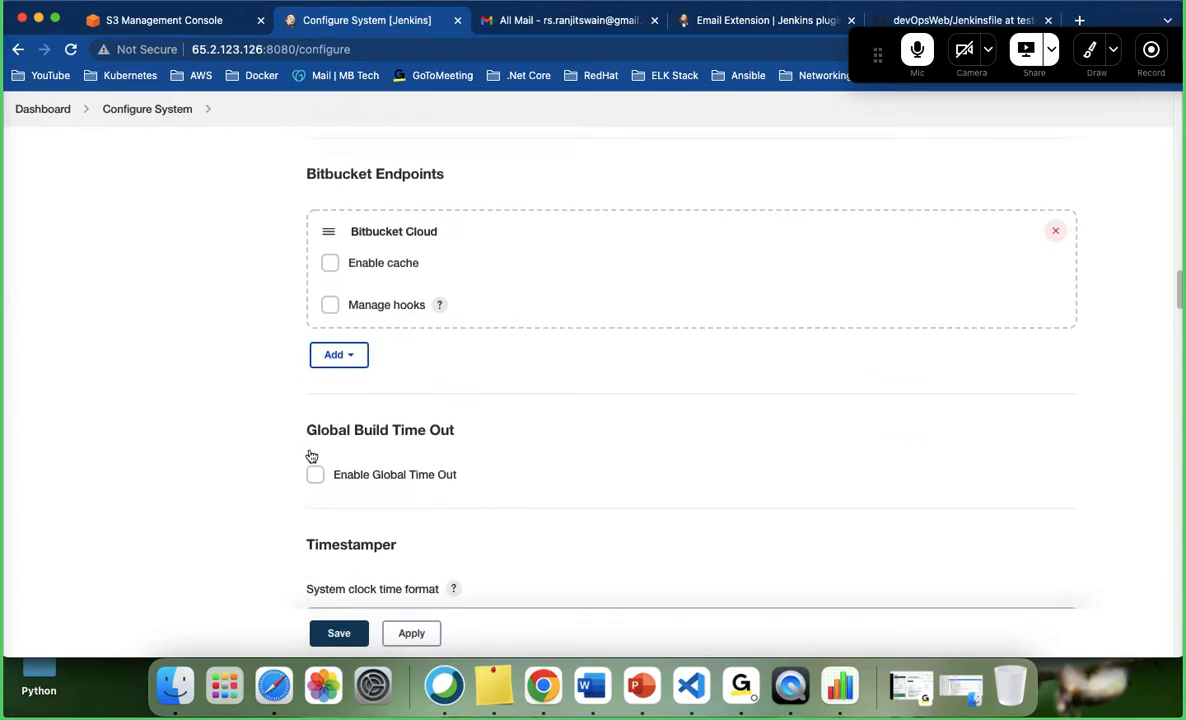
pyautogui.scroll(-16, 297, 455)
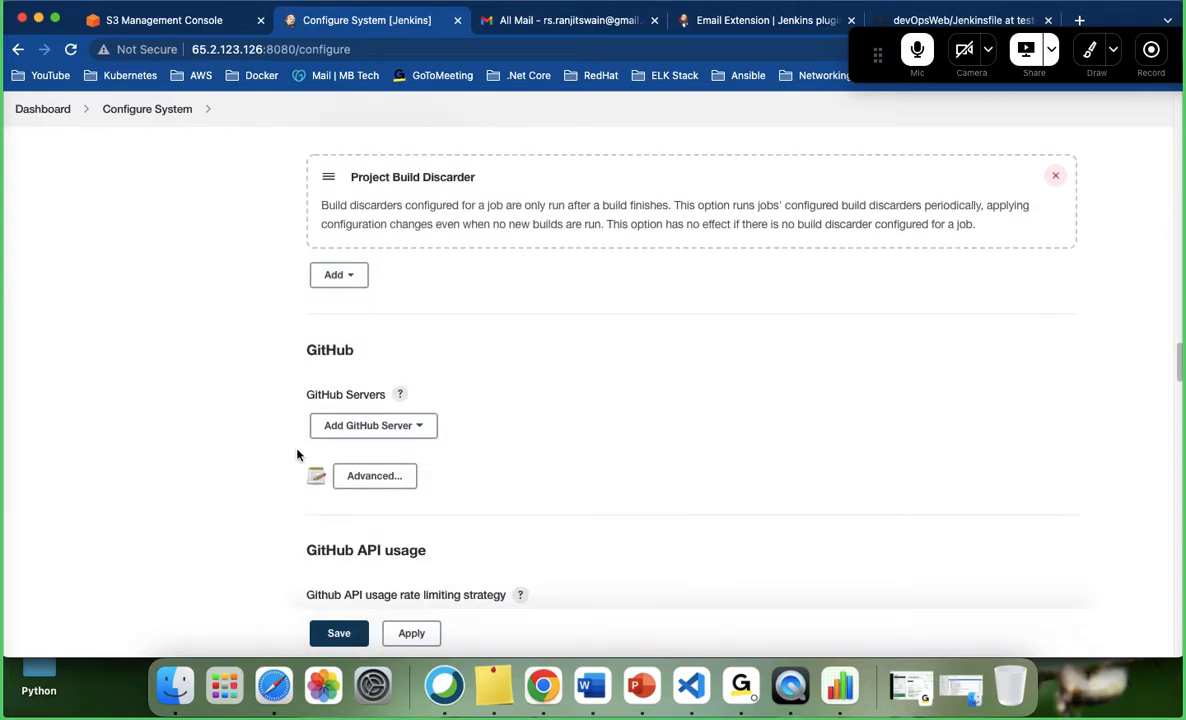
pyautogui.scroll(-16, 297, 455)
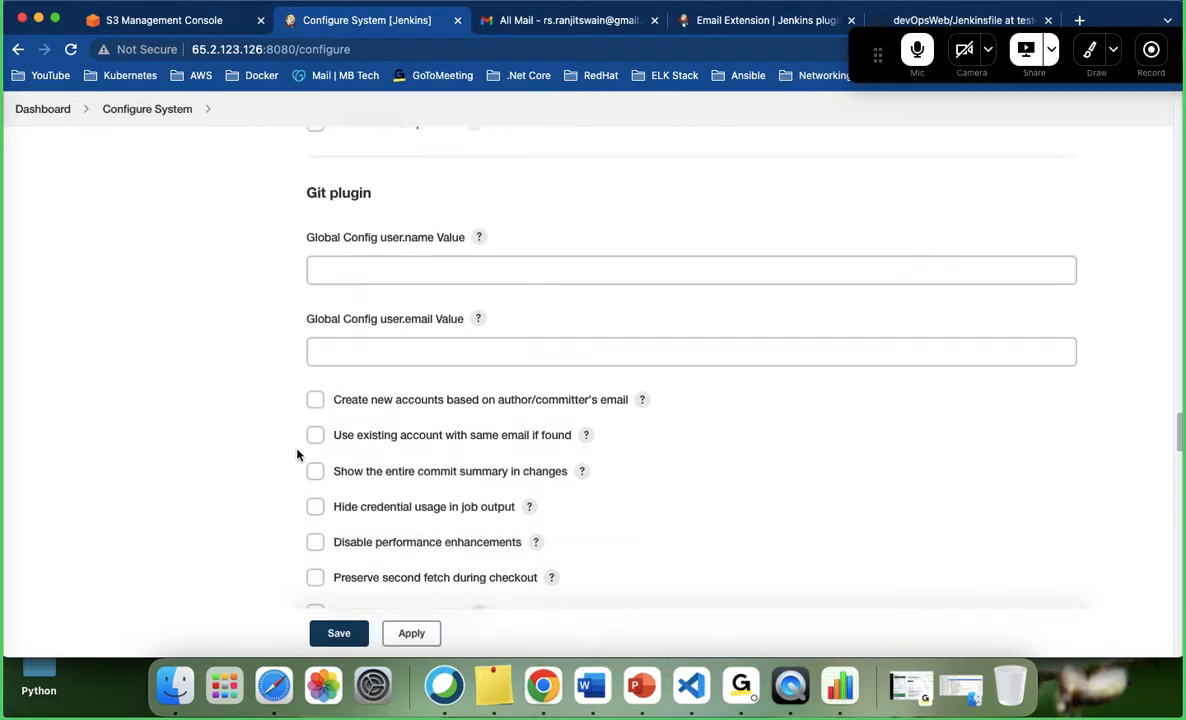
pyautogui.scroll(-18, 297, 455)
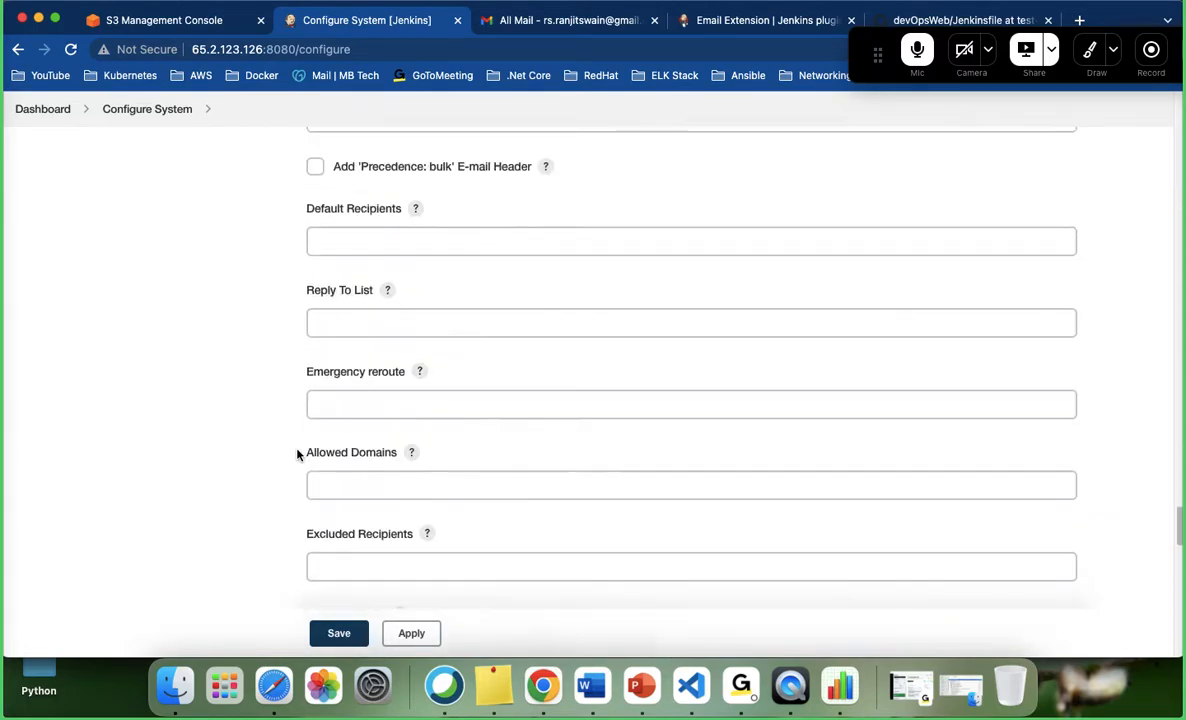
pyautogui.scroll(-4, 297, 455)
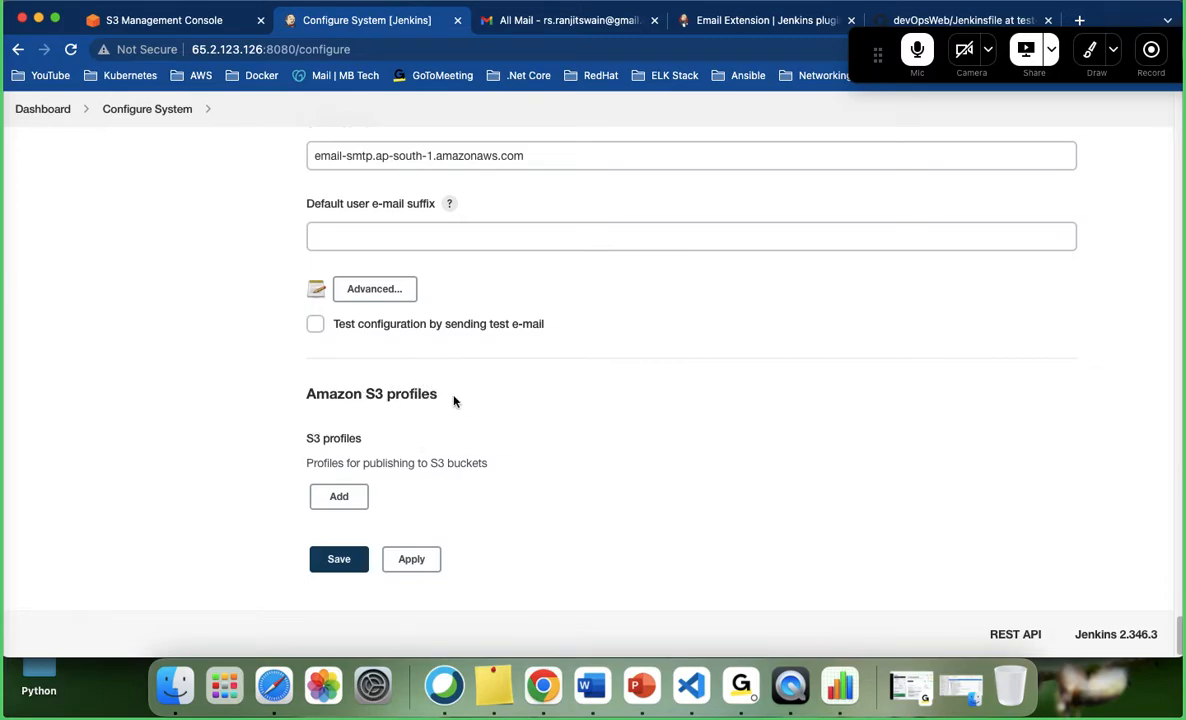
# - Add a new, empty Amazon S3 profile entry
pyautogui.moveTo(462, 401); pyautogui.dragTo(306, 393)
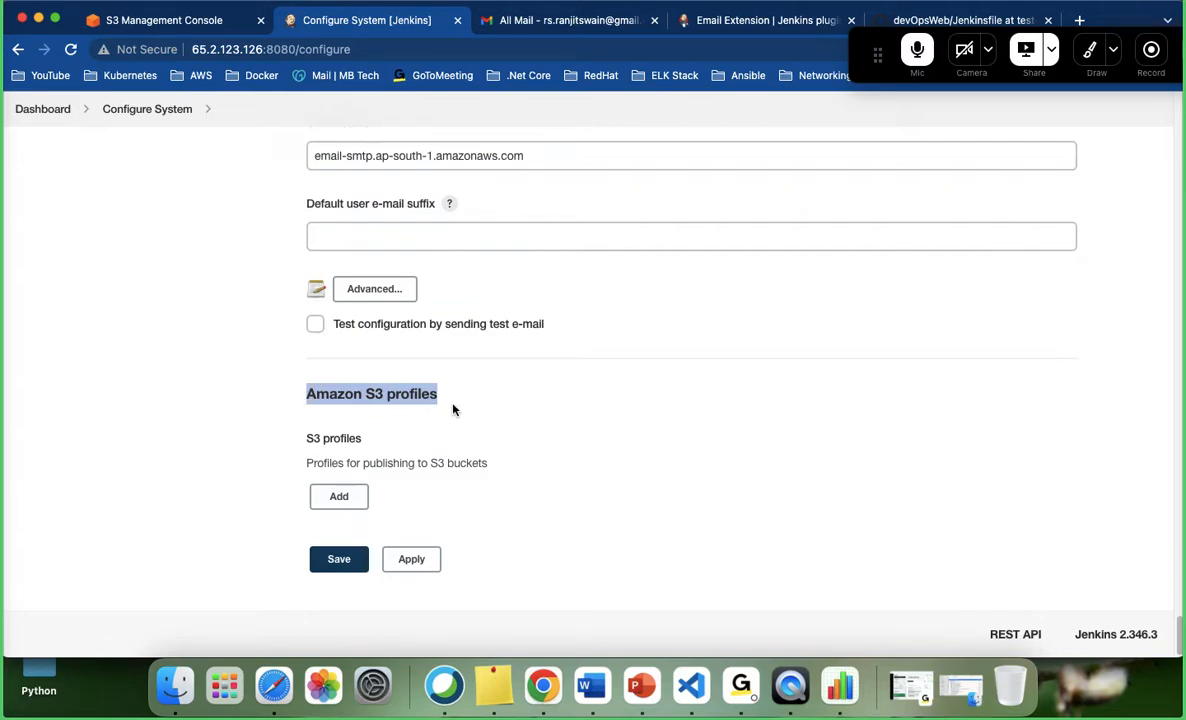
pyautogui.click(345, 496)
pyautogui.click(340, 497)
# - Name the S3 profile mb-Artifactory
pyautogui.scroll(-2, 490, 474)
pyautogui.click(374, 410)
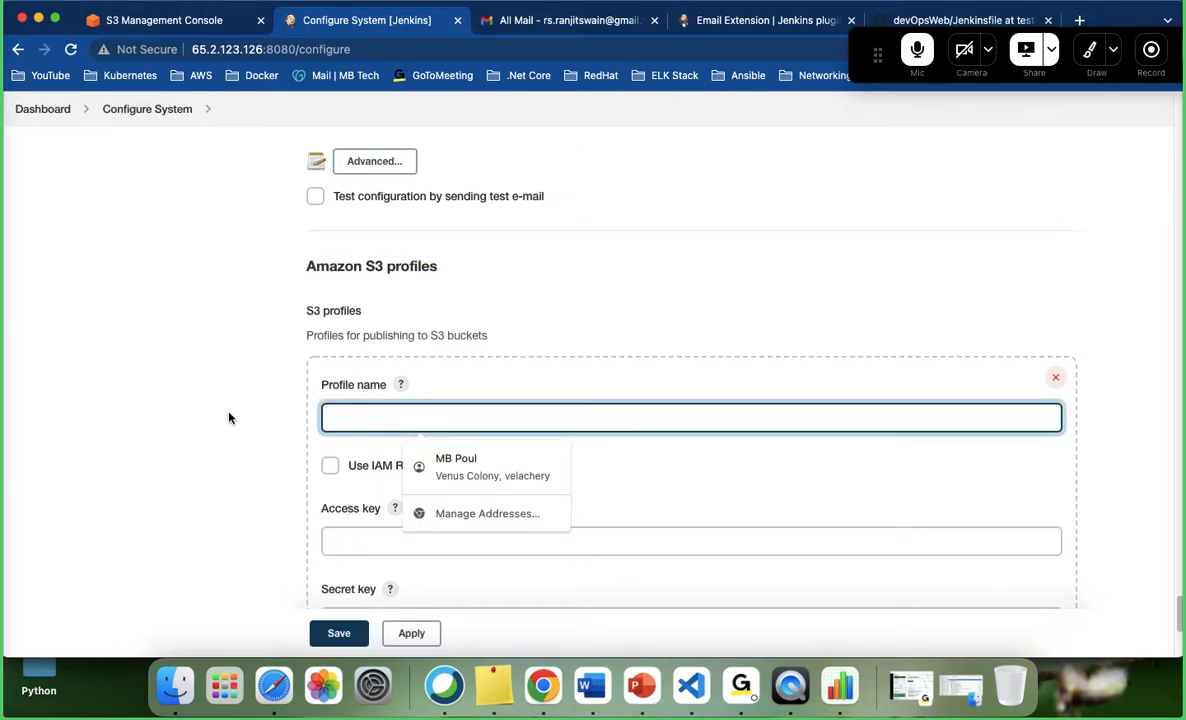
pyautogui.click(230, 416)
pyautogui.click(366, 424)
pyautogui.write('mb-Artif')
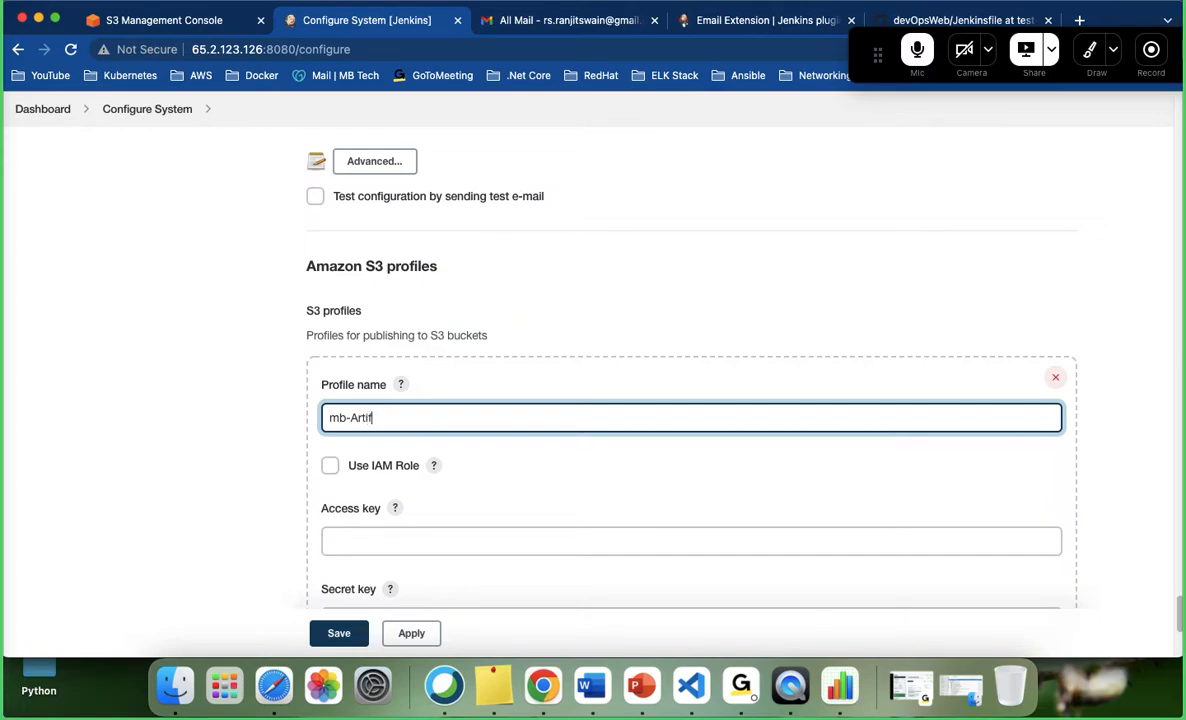
pyautogui.write('actory')
pyautogui.click(212, 442)
pyautogui.scroll(-3, 213, 442)
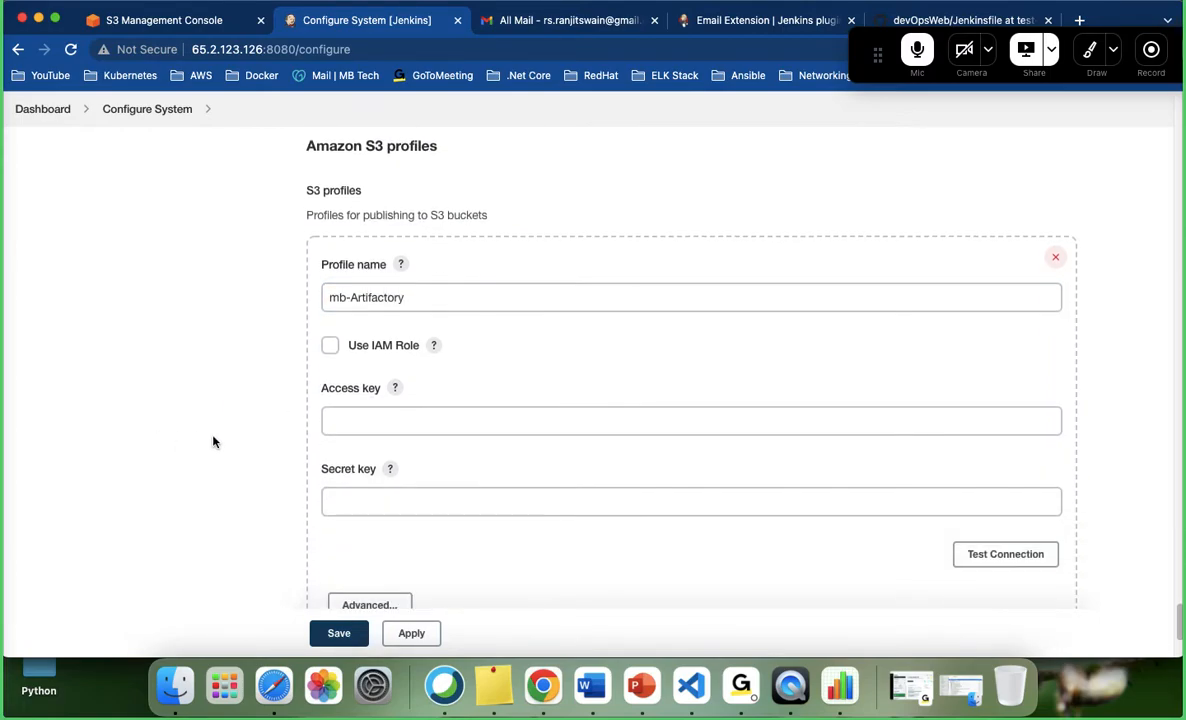
pyautogui.click(369, 423)
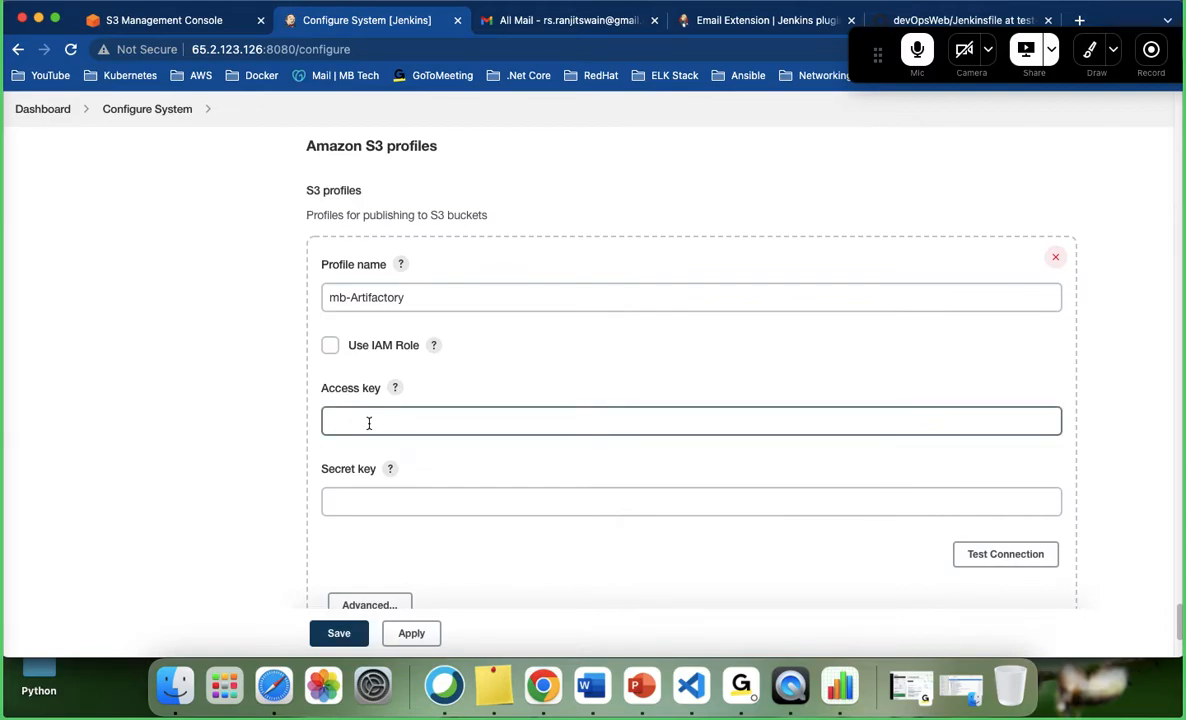
pyautogui.click(368, 502)
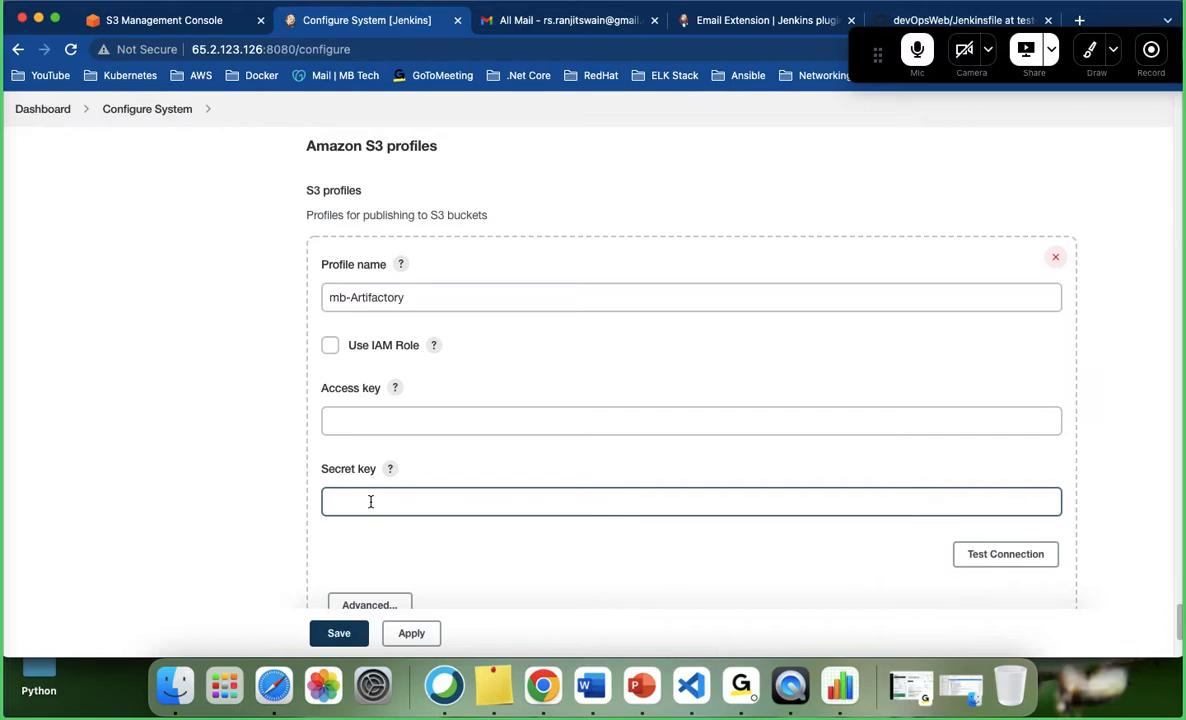
pyautogui.click(373, 424)
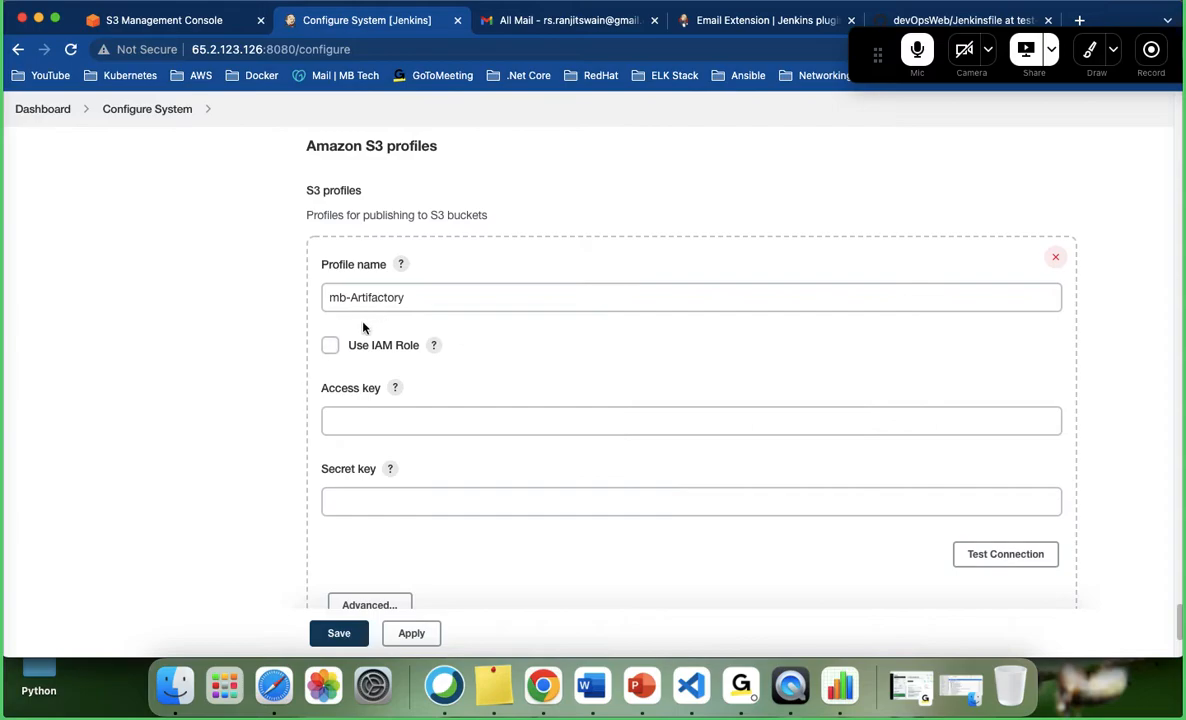
# - Make the profile use the instance IAM role and test its S3 connection
pyautogui.click(329, 347)
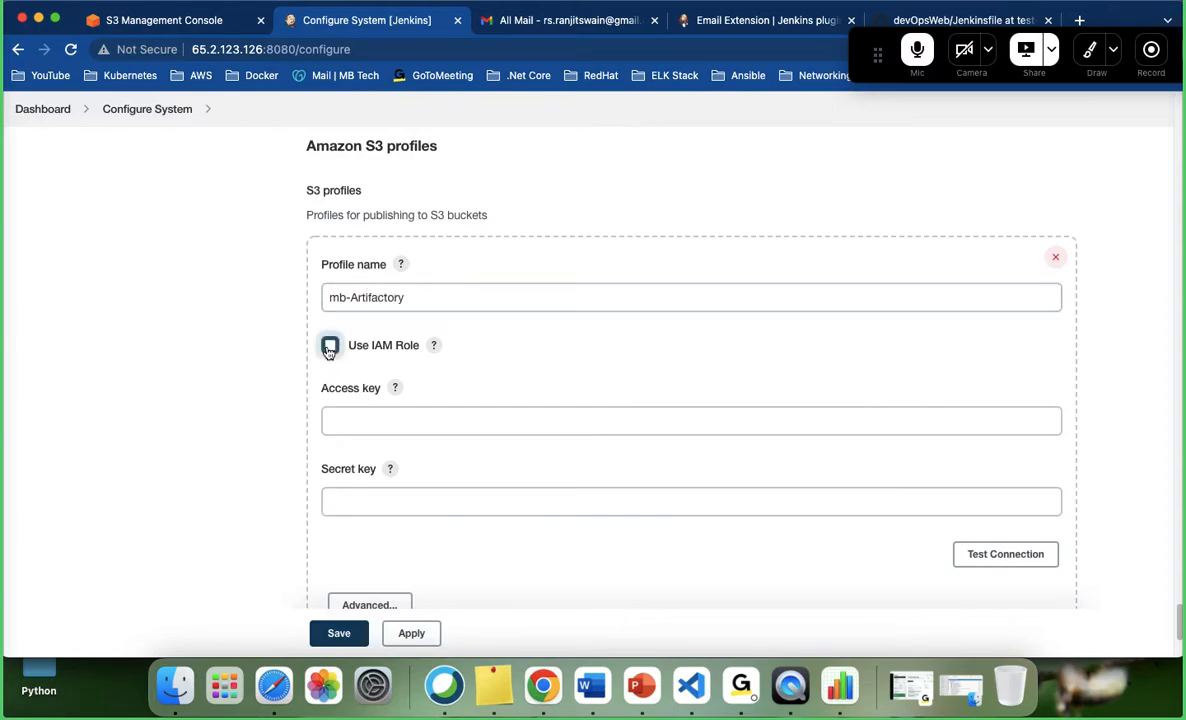
pyautogui.click(433, 345)
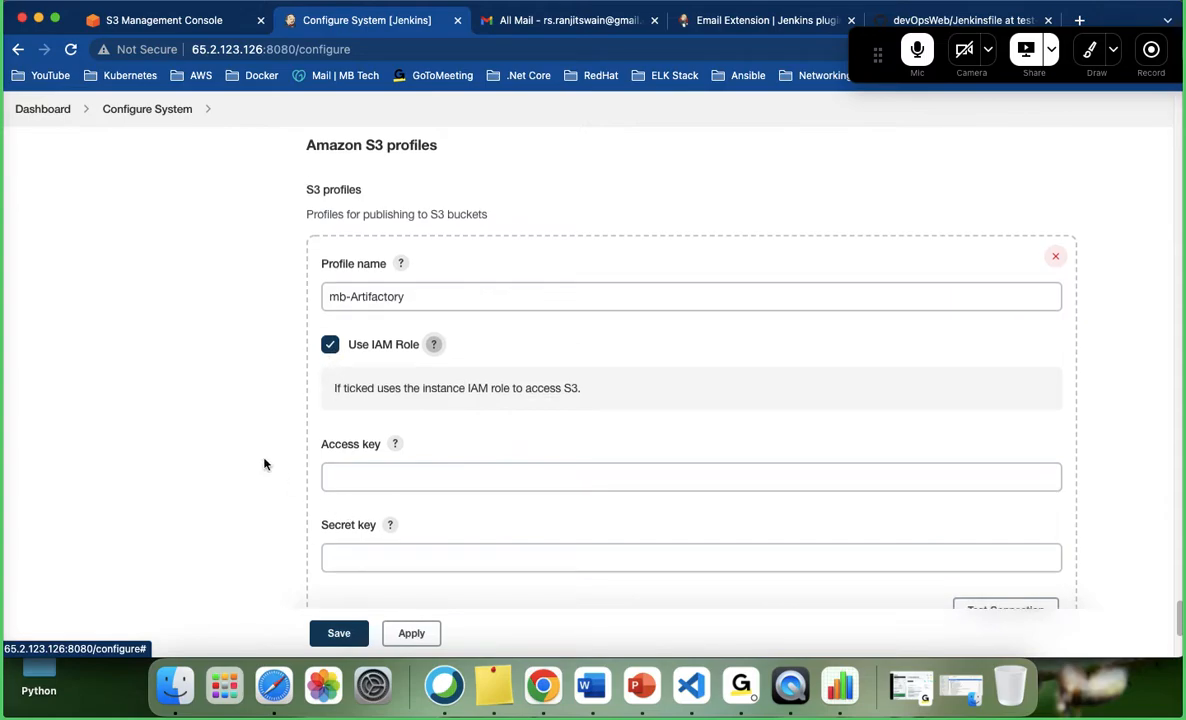
pyautogui.scroll(-3, 265, 463)
pyautogui.scroll(-1, 265, 463)
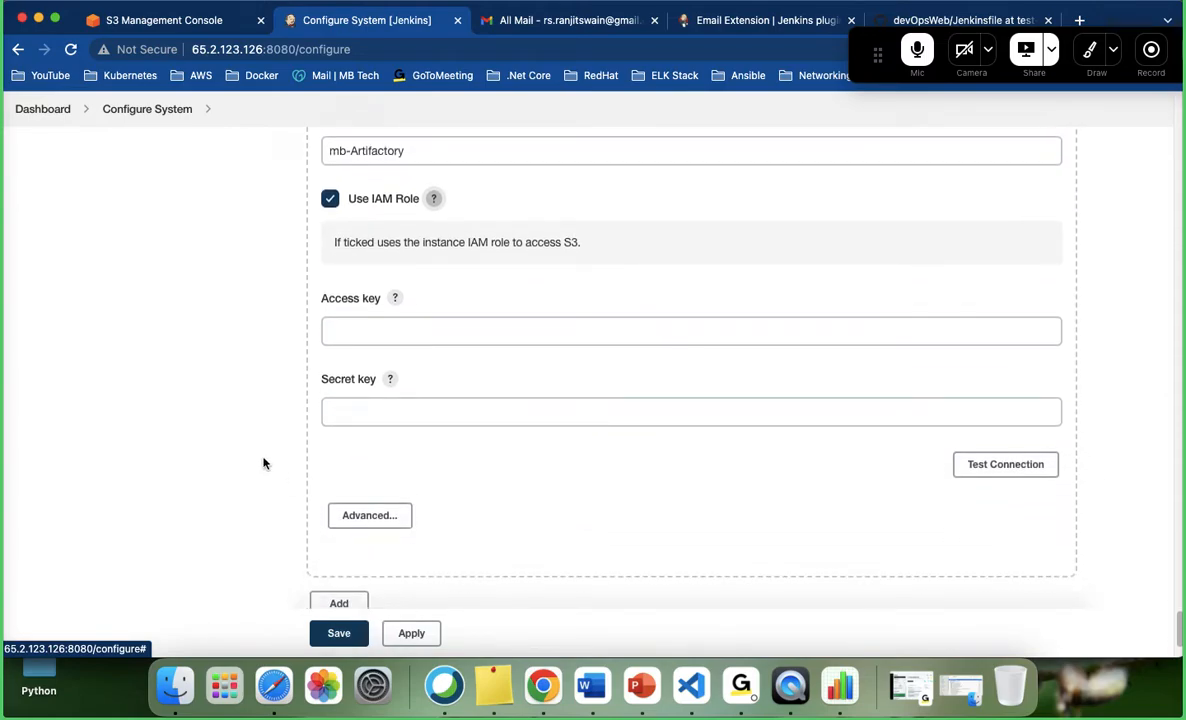
pyautogui.click(1005, 470)
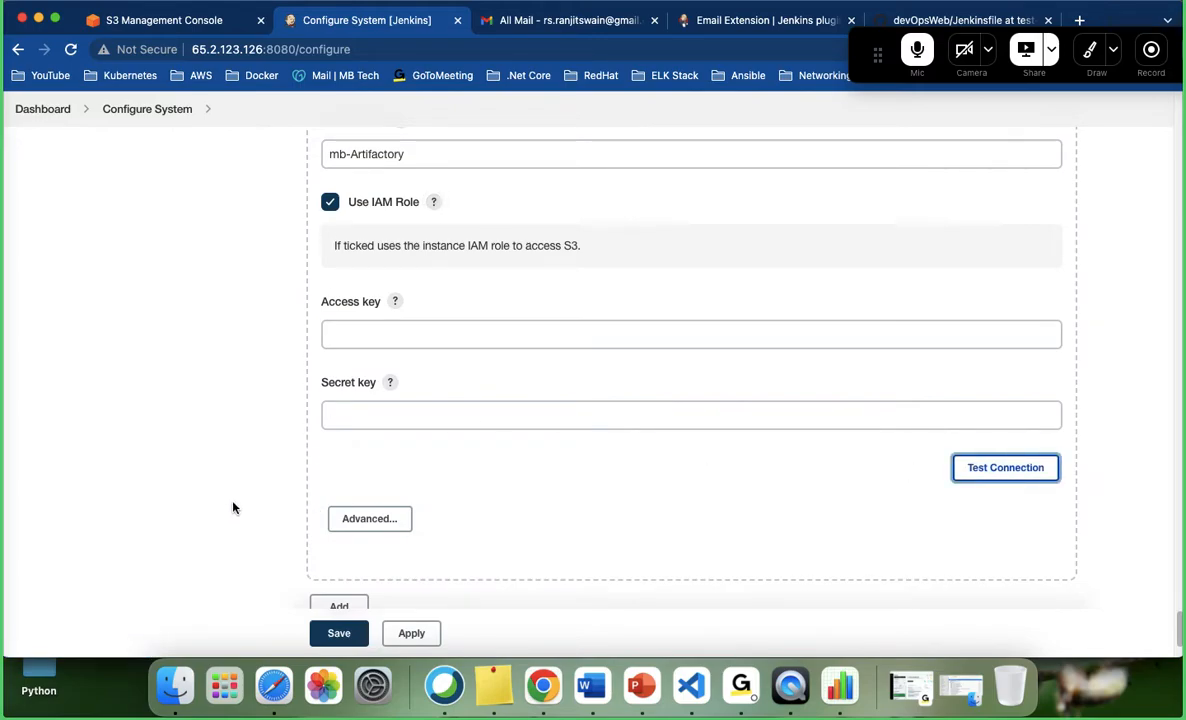
pyautogui.scroll(3, 233, 508)
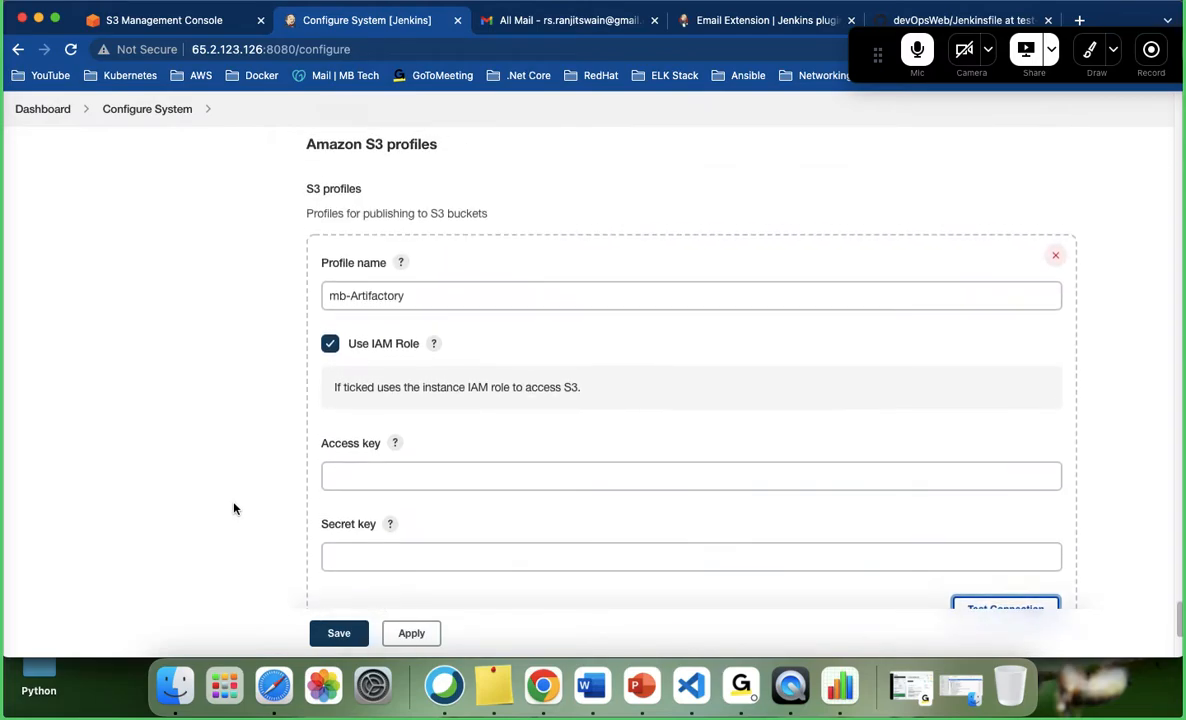
pyautogui.click(434, 343)
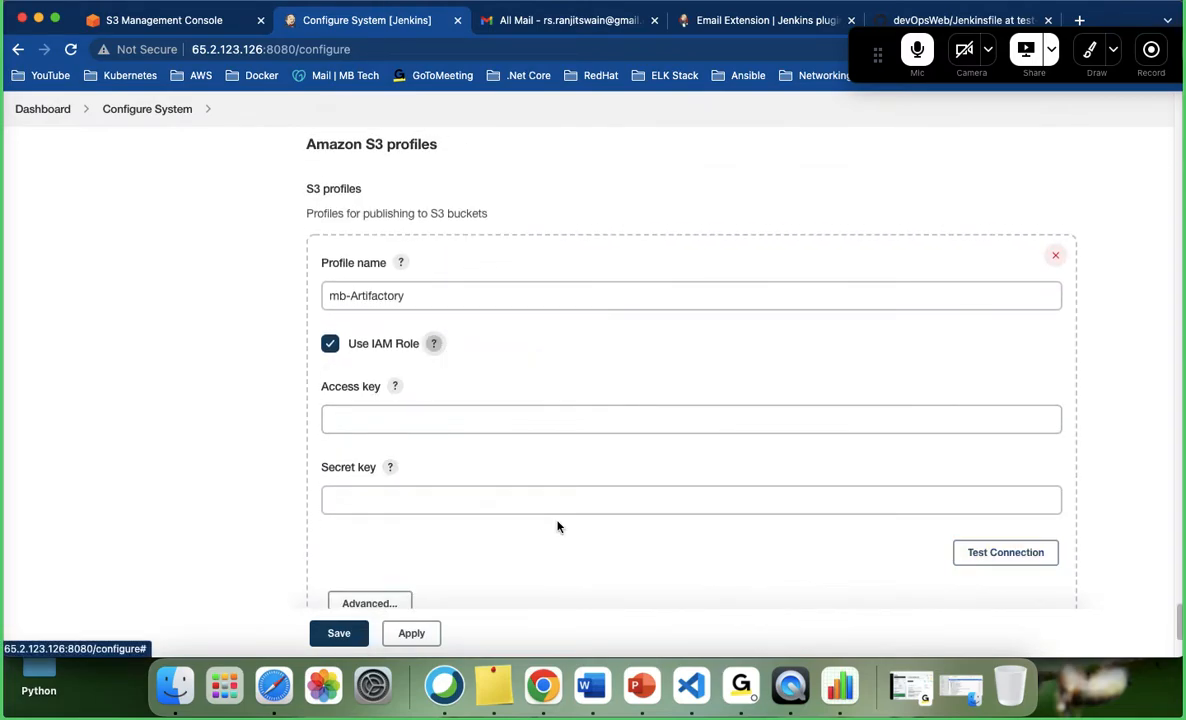
pyautogui.scroll(-4, 660, 527)
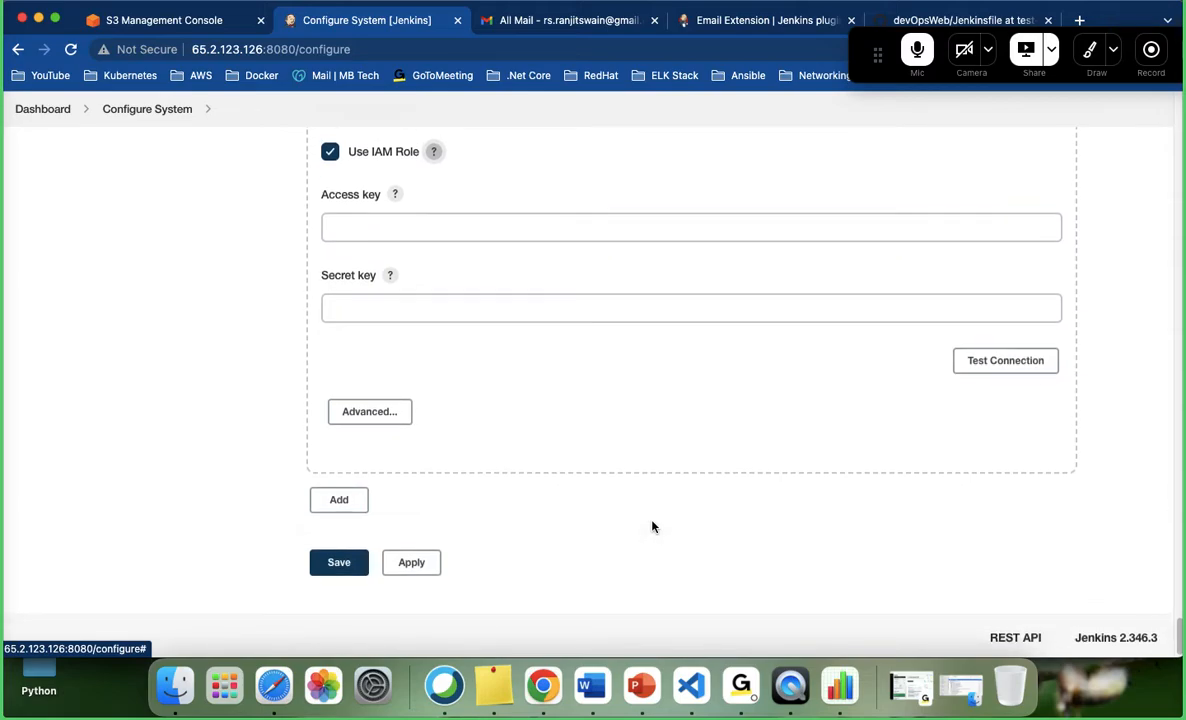
pyautogui.scroll(1, 651, 527)
pyautogui.click(1008, 420)
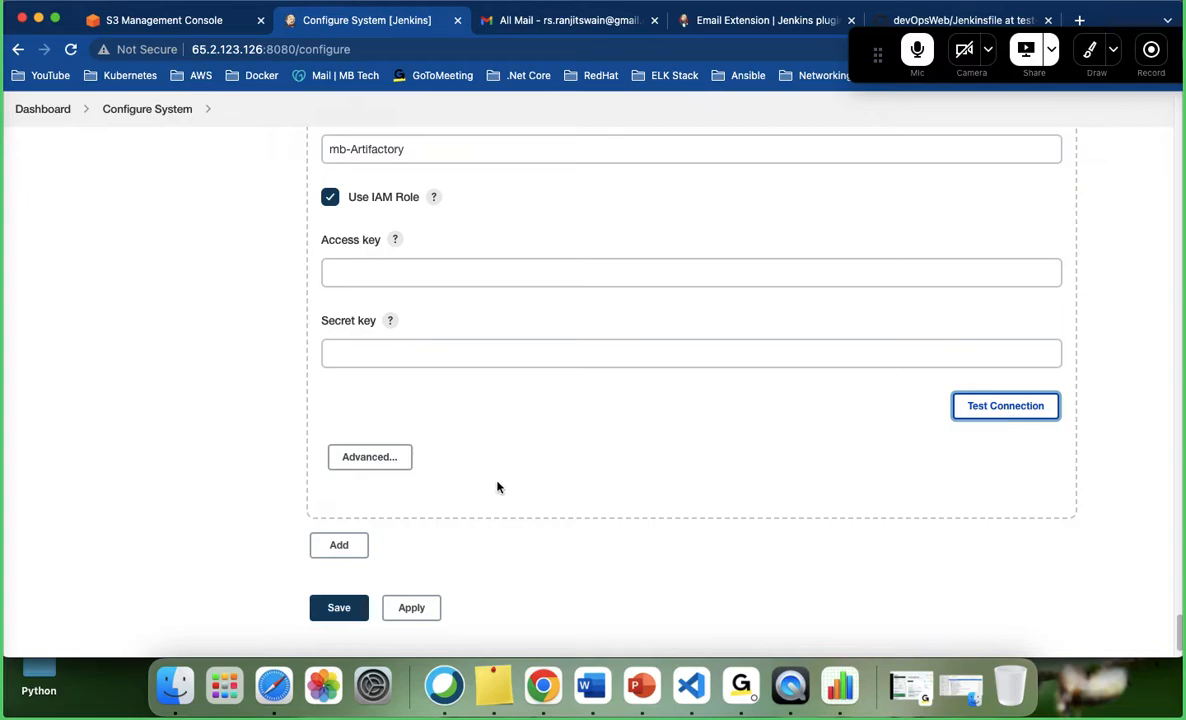
# - Review the profile's advanced retry and expiry settings, then save the configuration
pyautogui.click(360, 460)
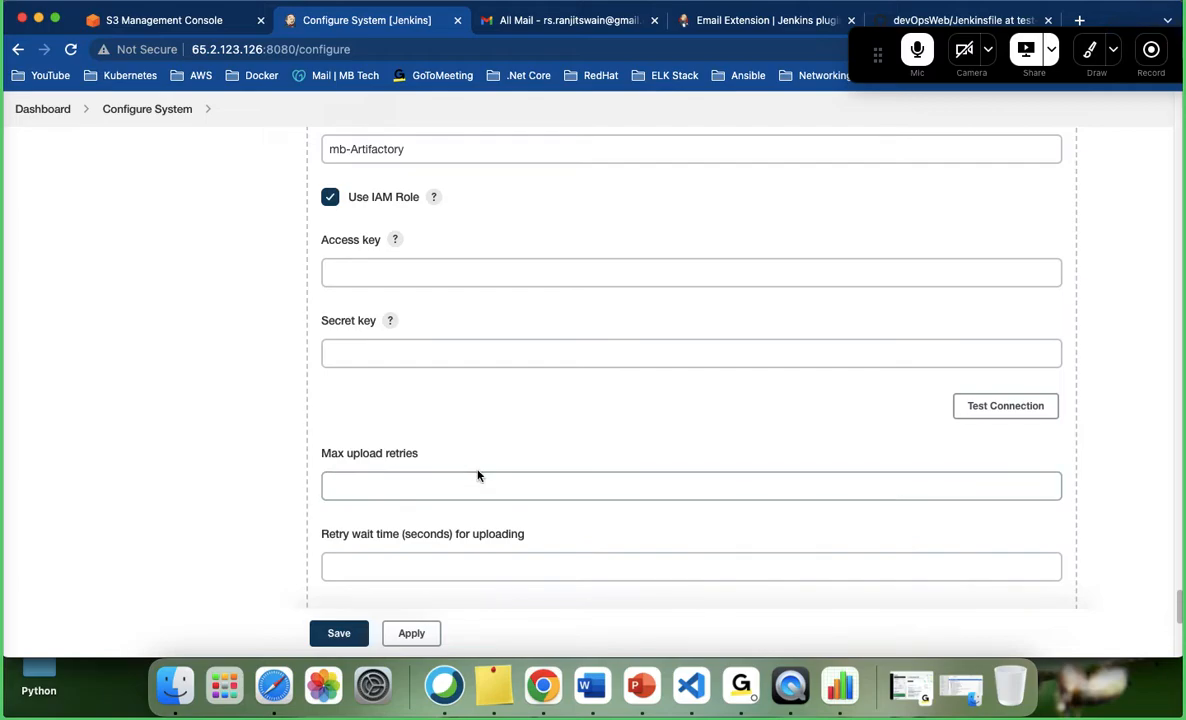
pyautogui.scroll(-5, 478, 475)
pyautogui.scroll(2, 402, 352)
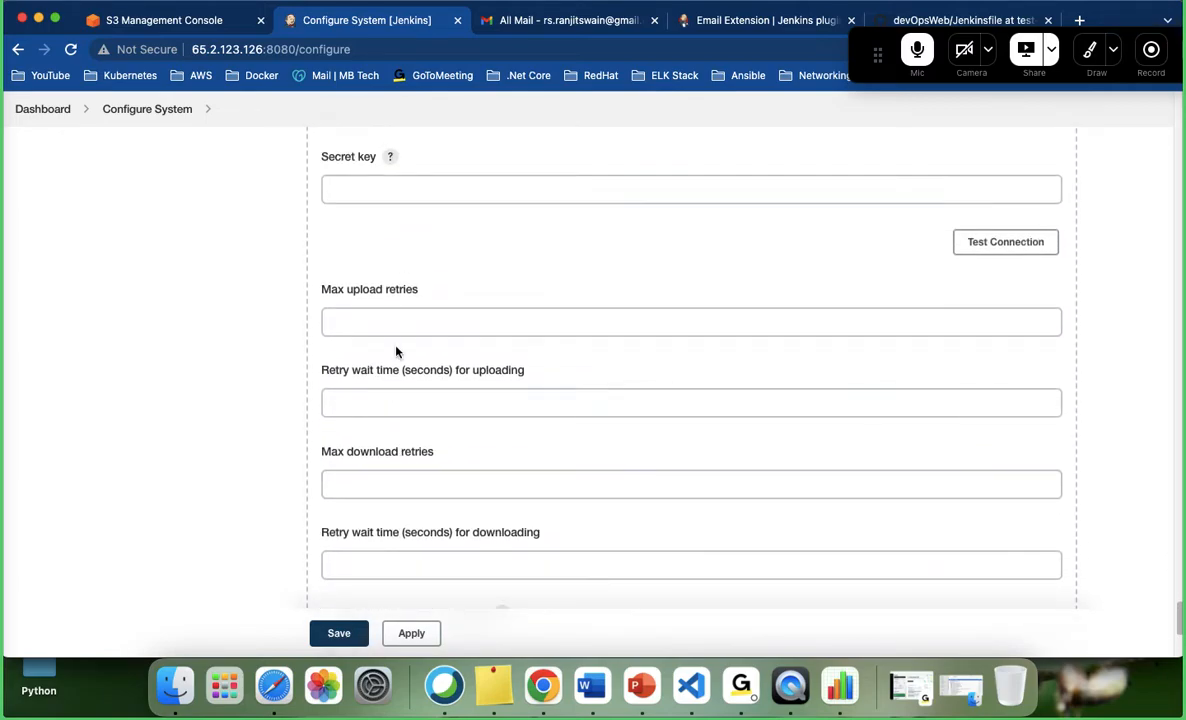
pyautogui.scroll(-5, 392, 360)
pyautogui.scroll(5, 392, 456)
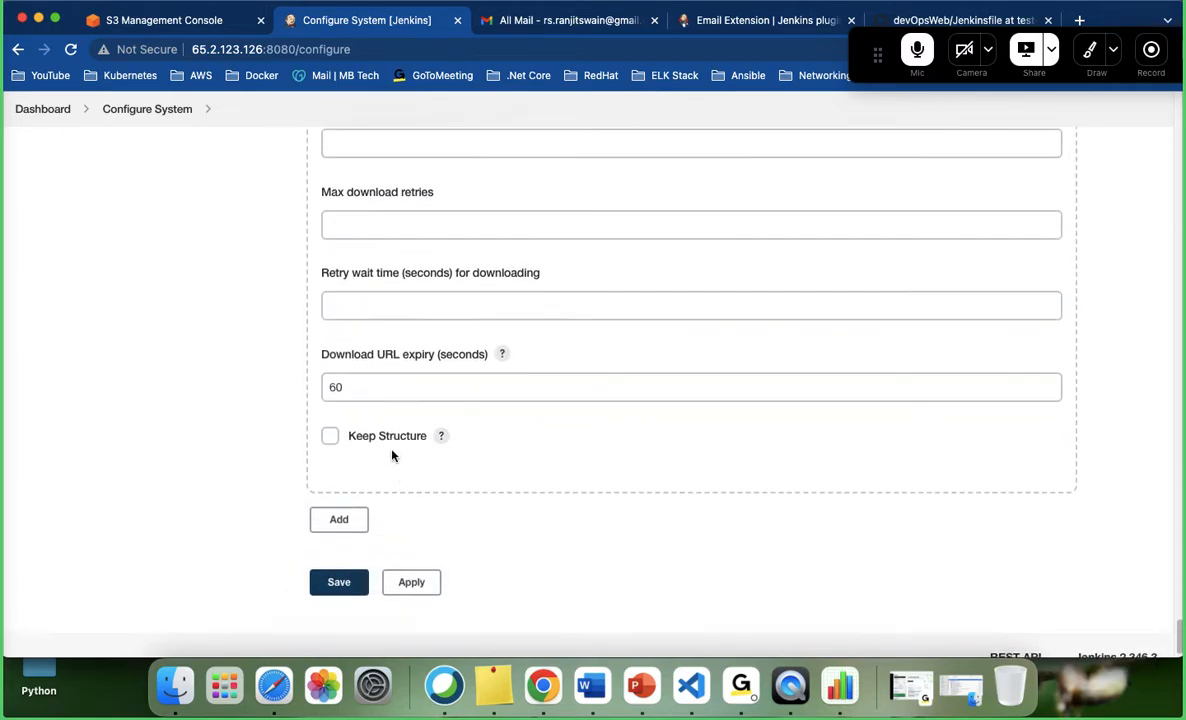
pyautogui.scroll(-5, 392, 451)
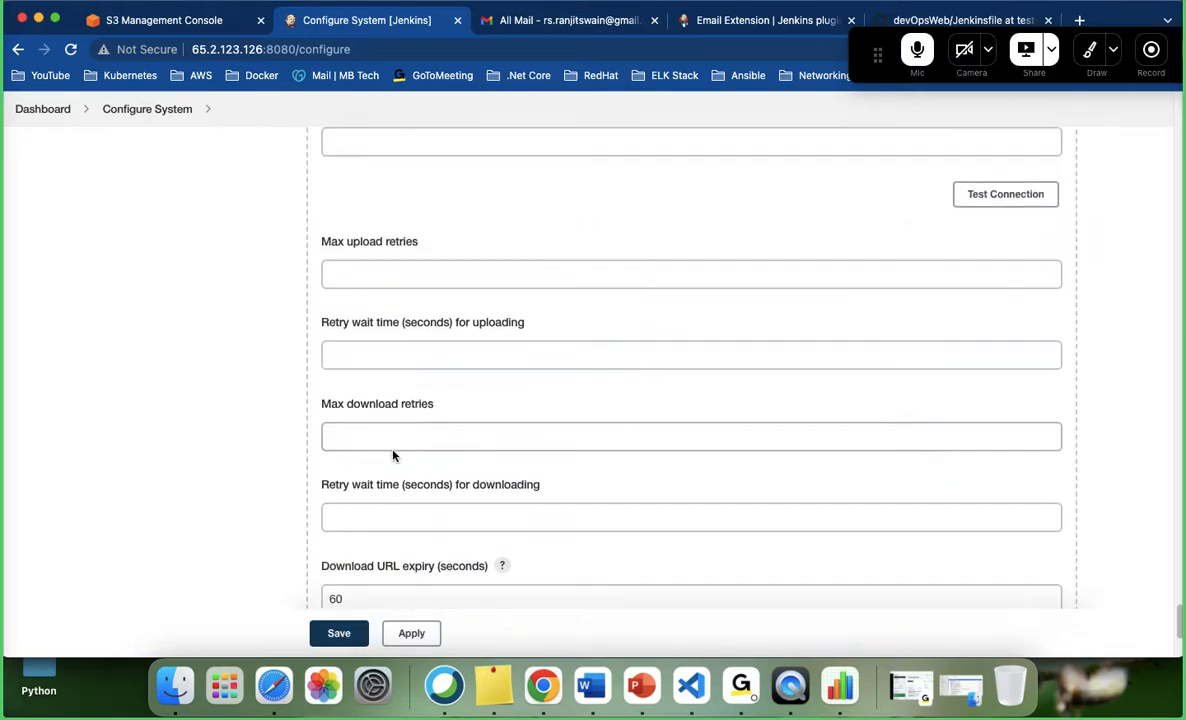
pyautogui.scroll(10, 416, 500)
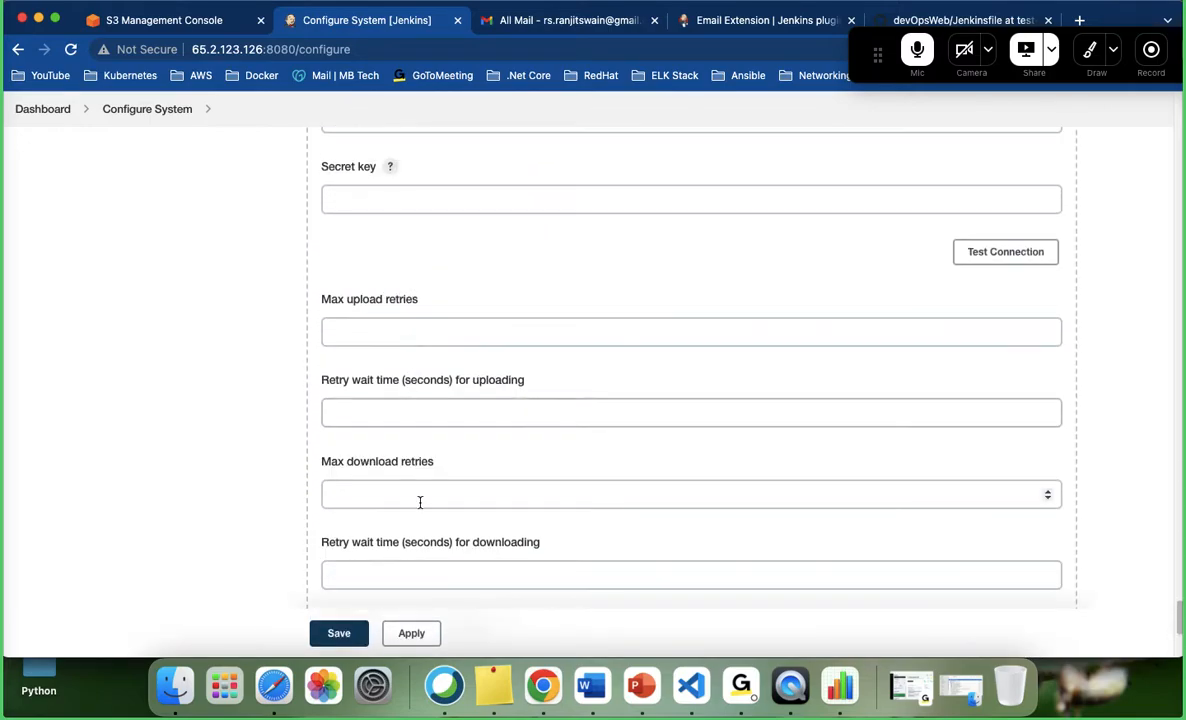
pyautogui.scroll(-6, 408, 495)
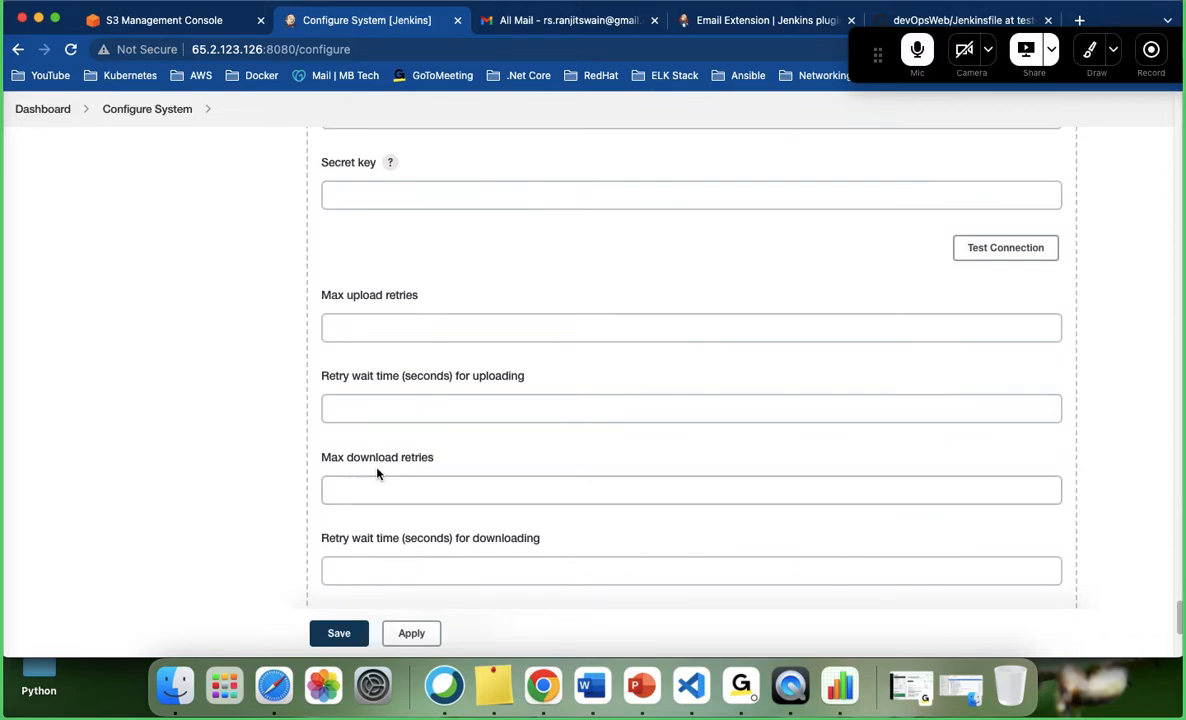
pyautogui.scroll(3, 383, 460)
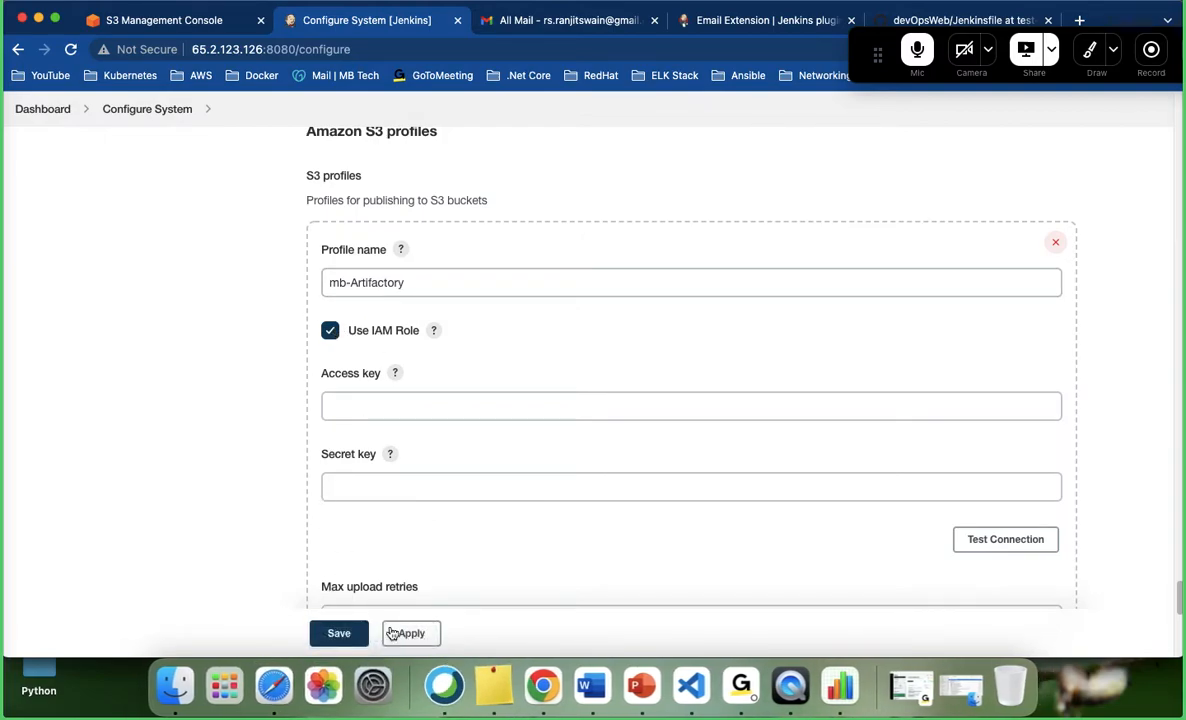
pyautogui.click(349, 633)
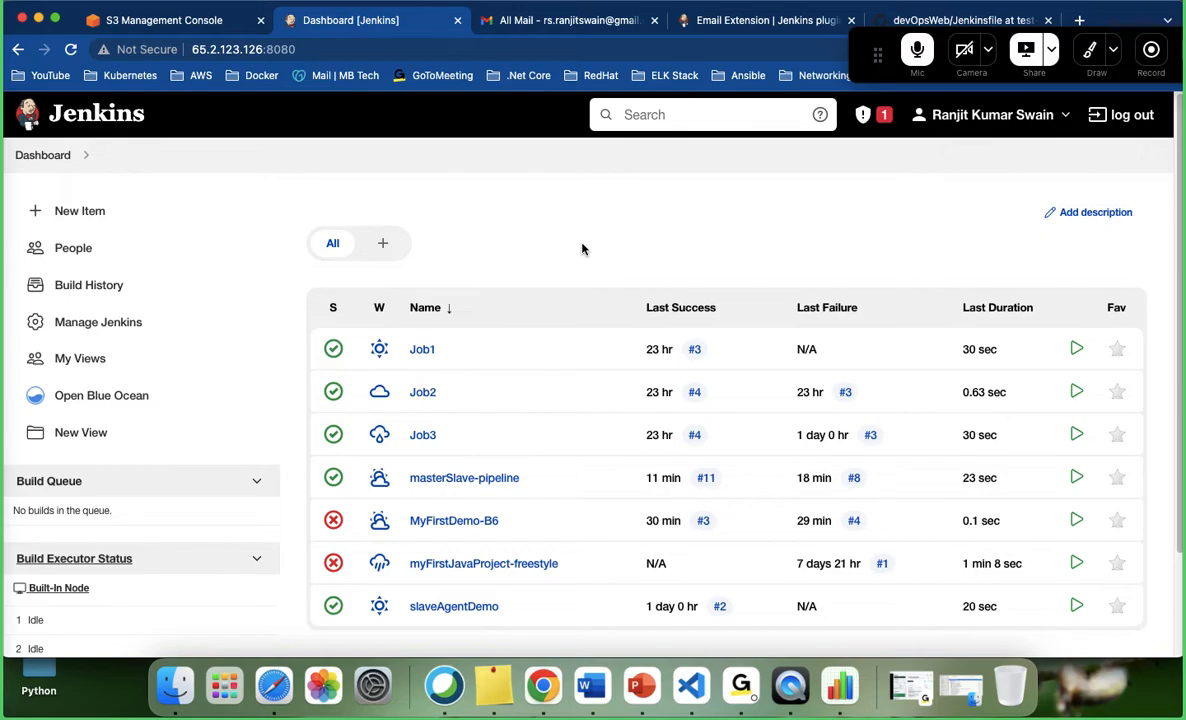
# - Navigate from the Dashboard into masterSlave-pipeline and its Configure page
pyautogui.click(461, 480)
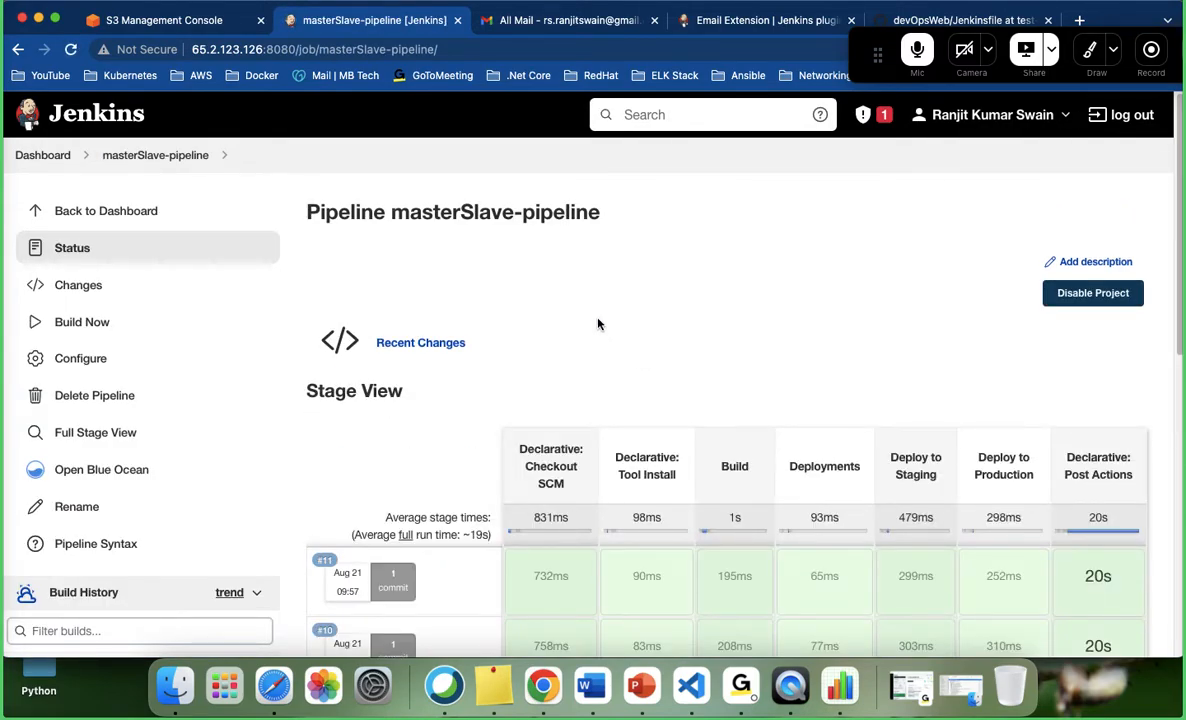
pyautogui.scroll(-3, 598, 323)
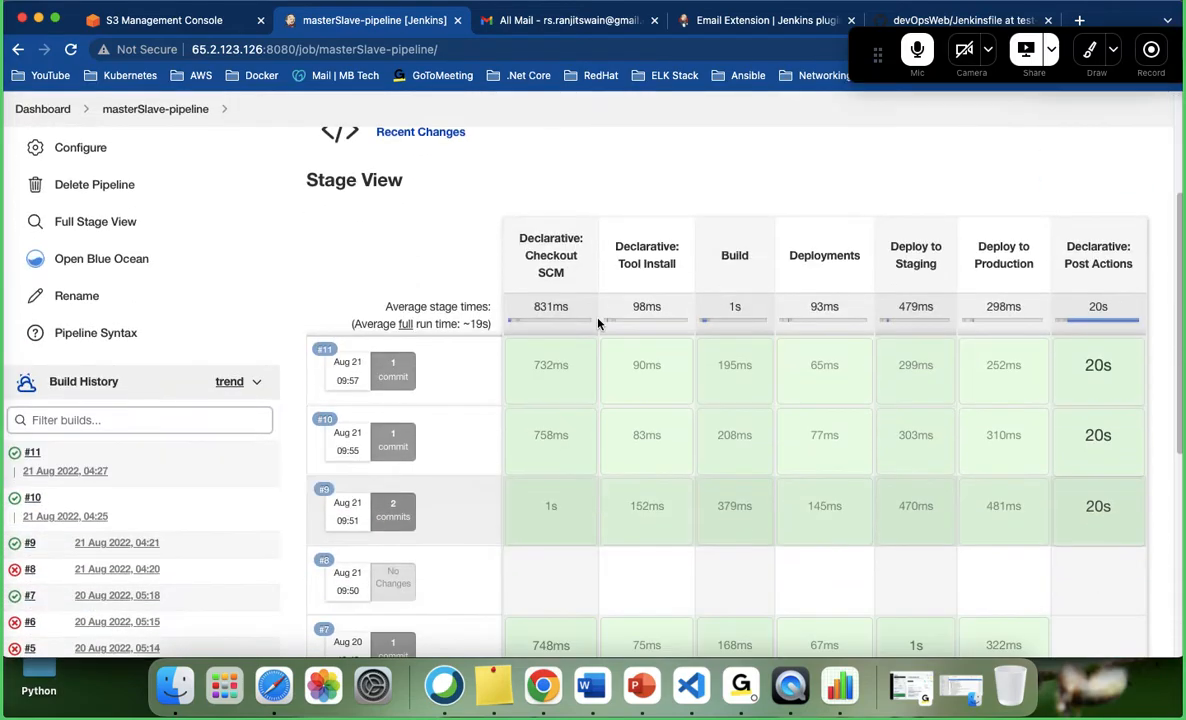
pyautogui.scroll(3, 598, 323)
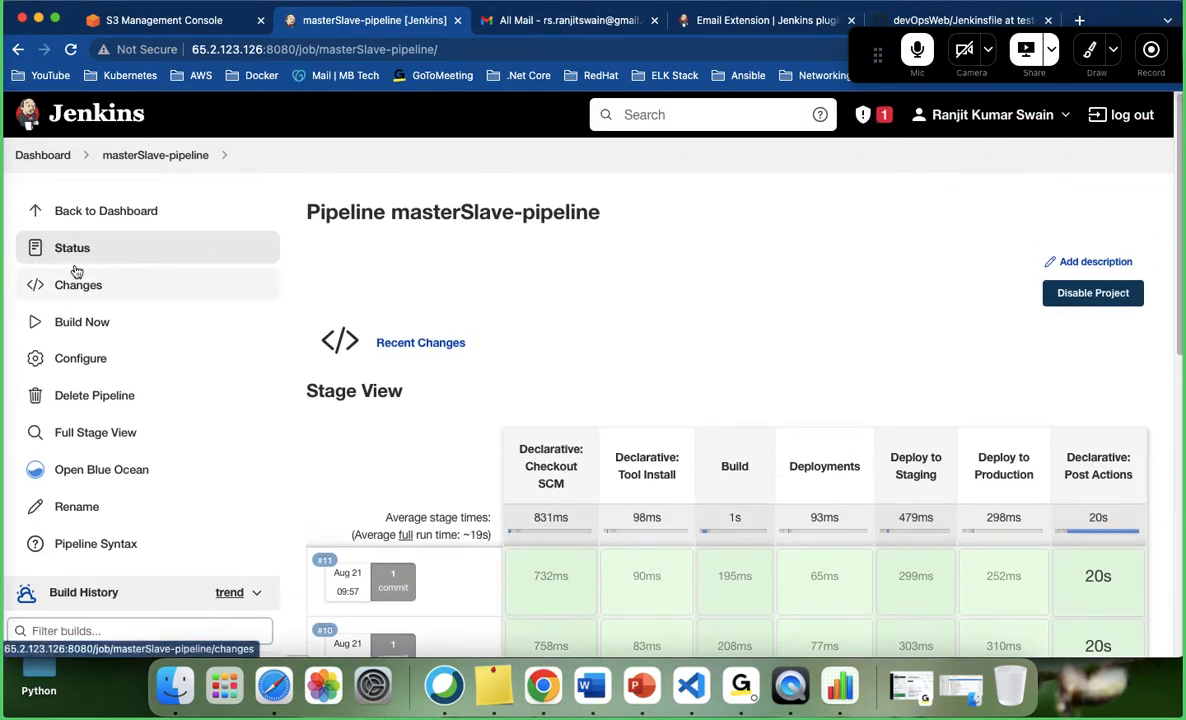
pyautogui.click(45, 155)
pyautogui.scroll(-2, 418, 366)
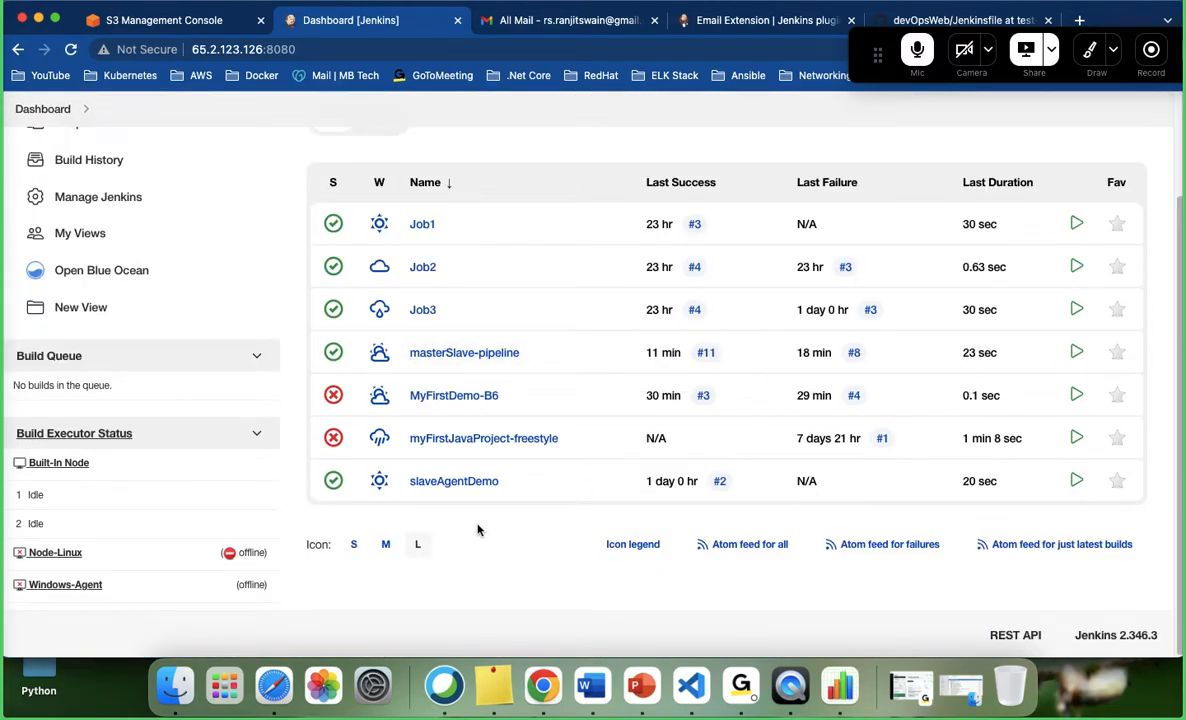
pyautogui.click(443, 356)
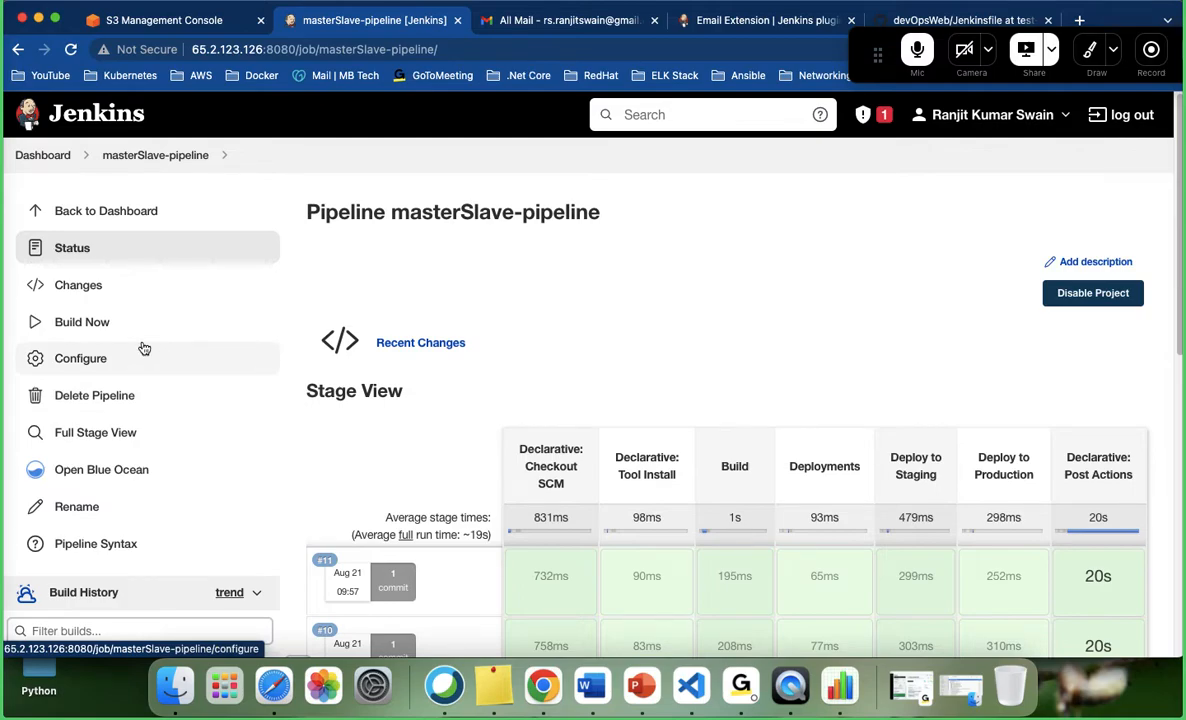
pyautogui.click(81, 362)
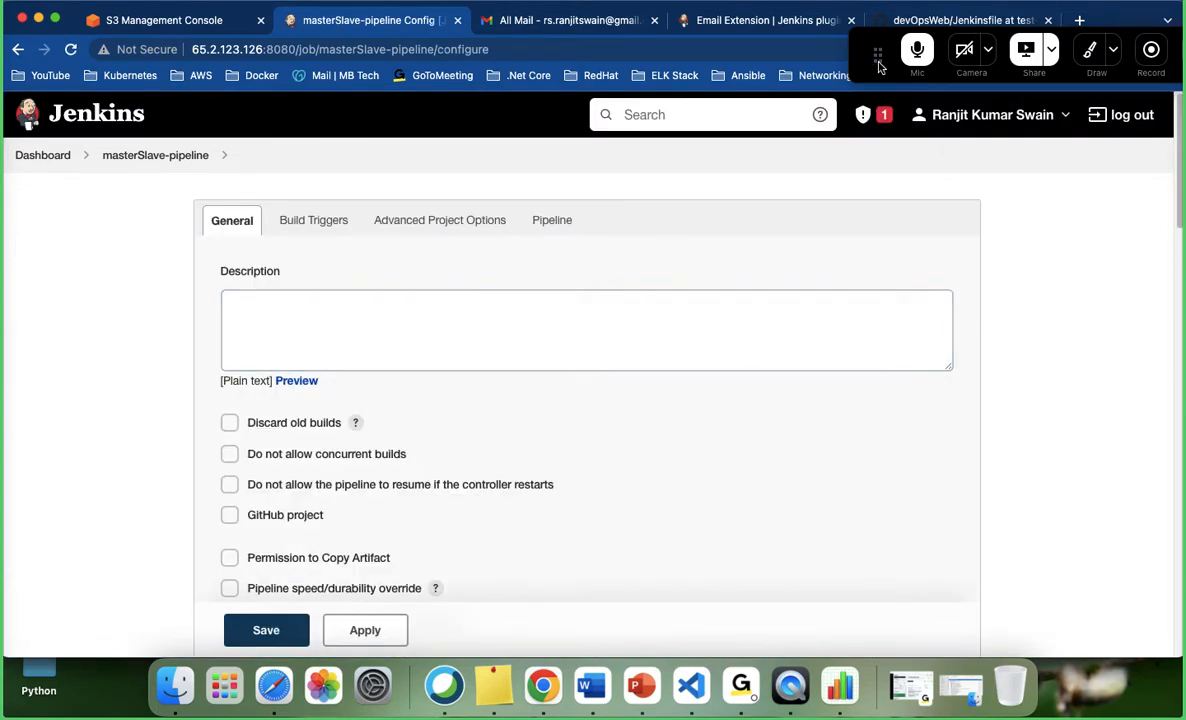
pyautogui.moveTo(878, 62); pyautogui.dragTo(1143, 77)
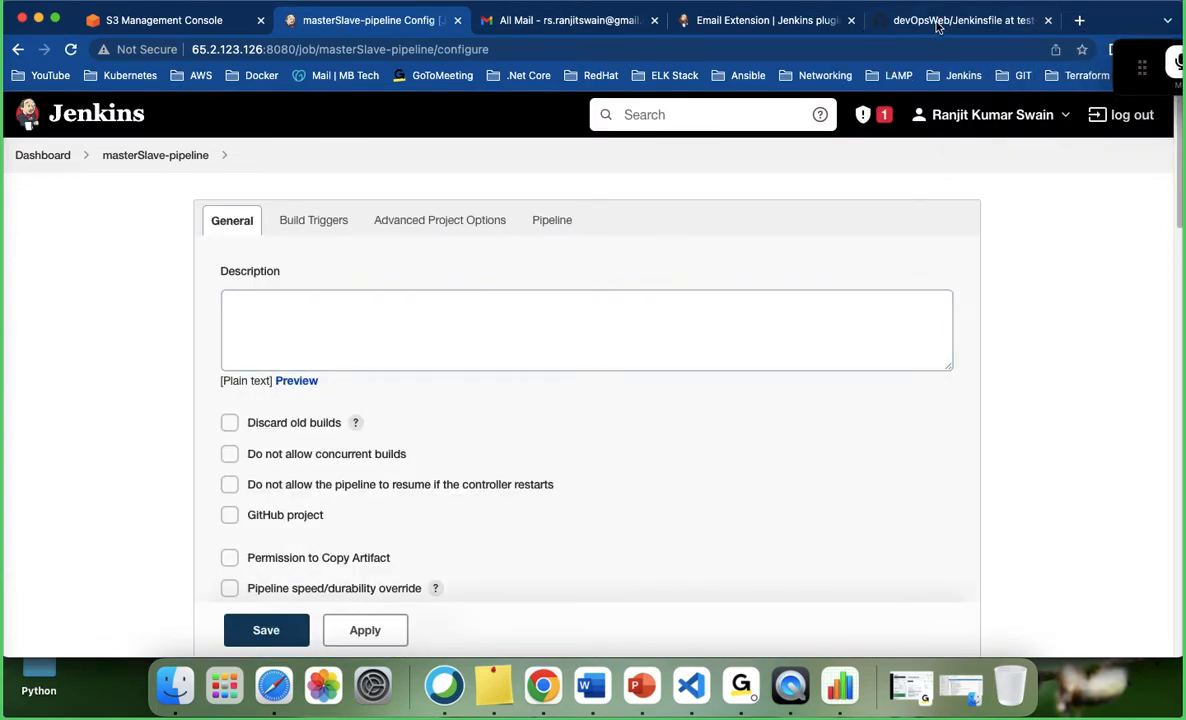
# - Switch the devOpsWeb Jenkinsfile on GitHub to branch test-1.1 and read its Build stage
pyautogui.click(862, 22)
pyautogui.scroll(-3, 84, 440)
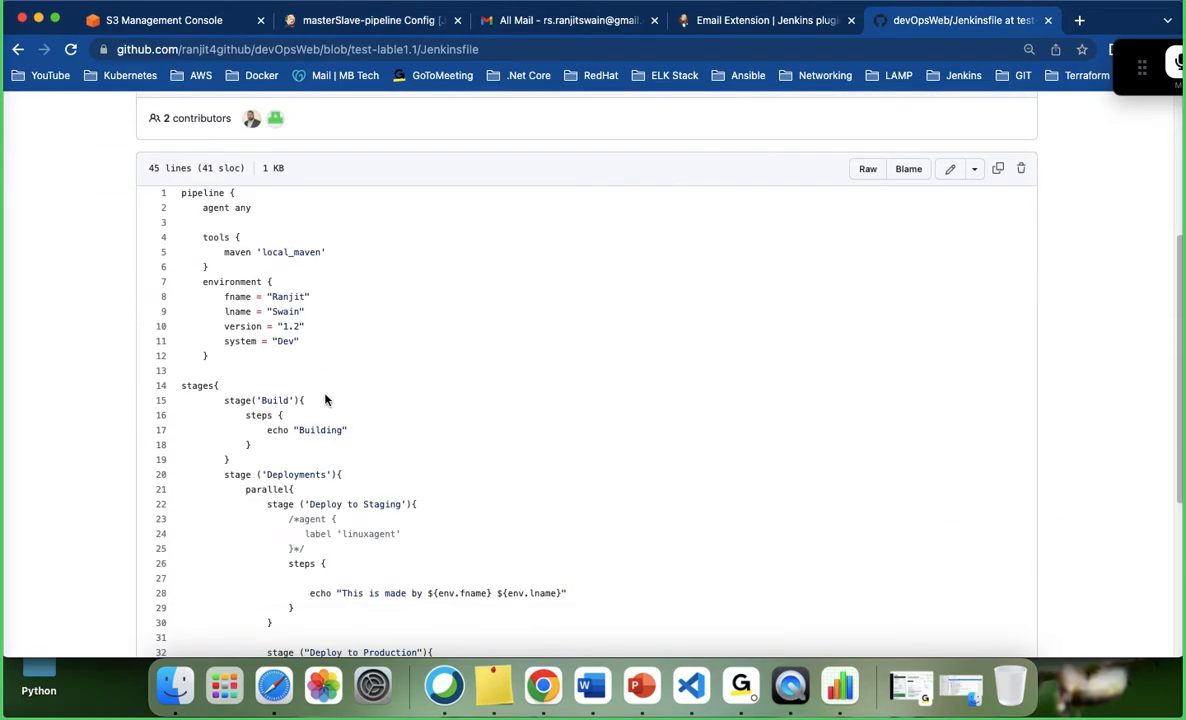
pyautogui.scroll(3, 325, 400)
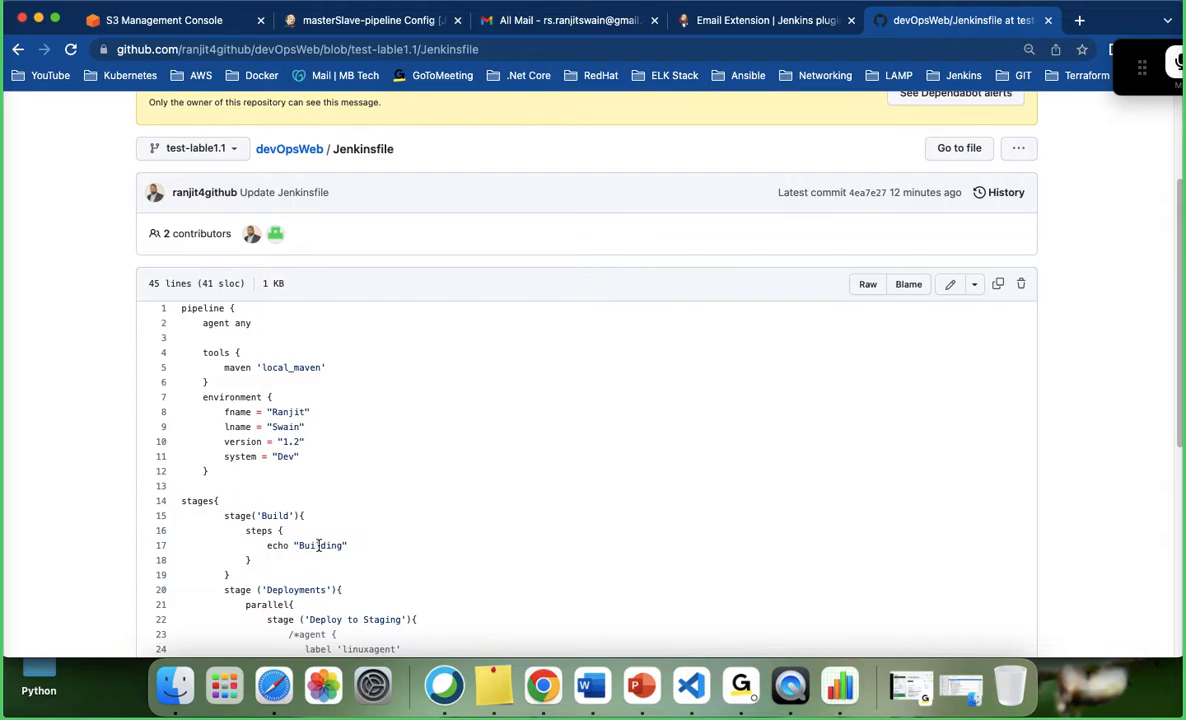
pyautogui.scroll(1, 344, 428)
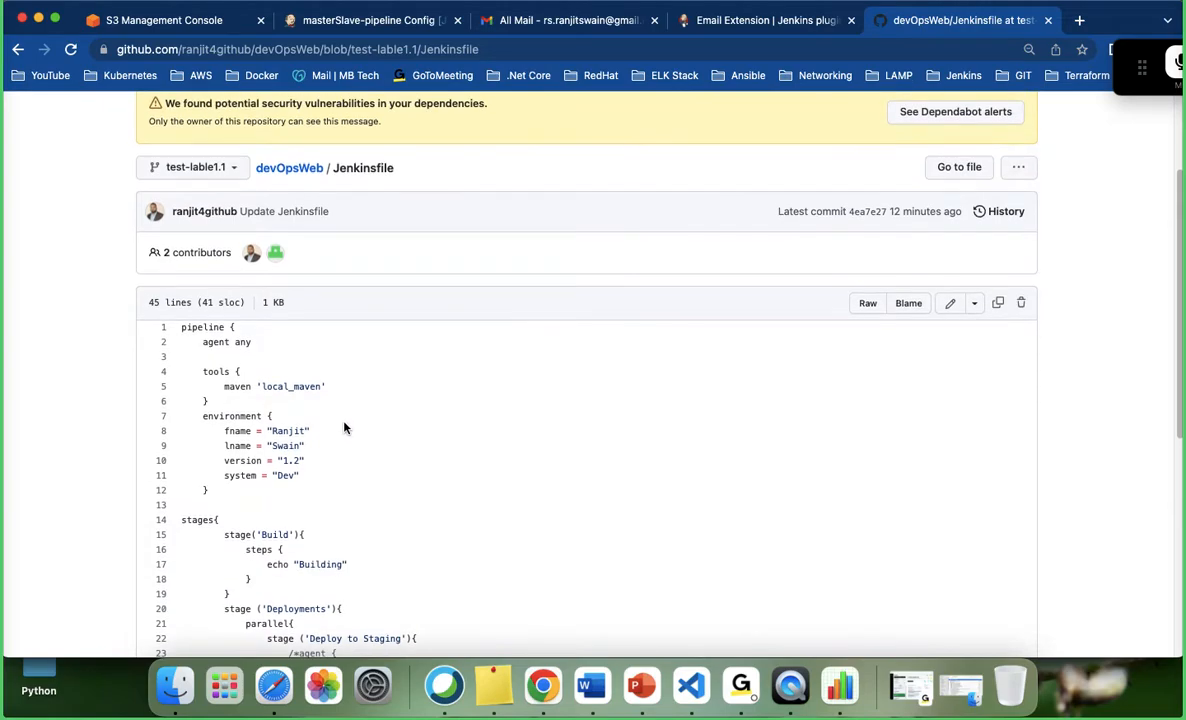
pyautogui.scroll(3, 344, 428)
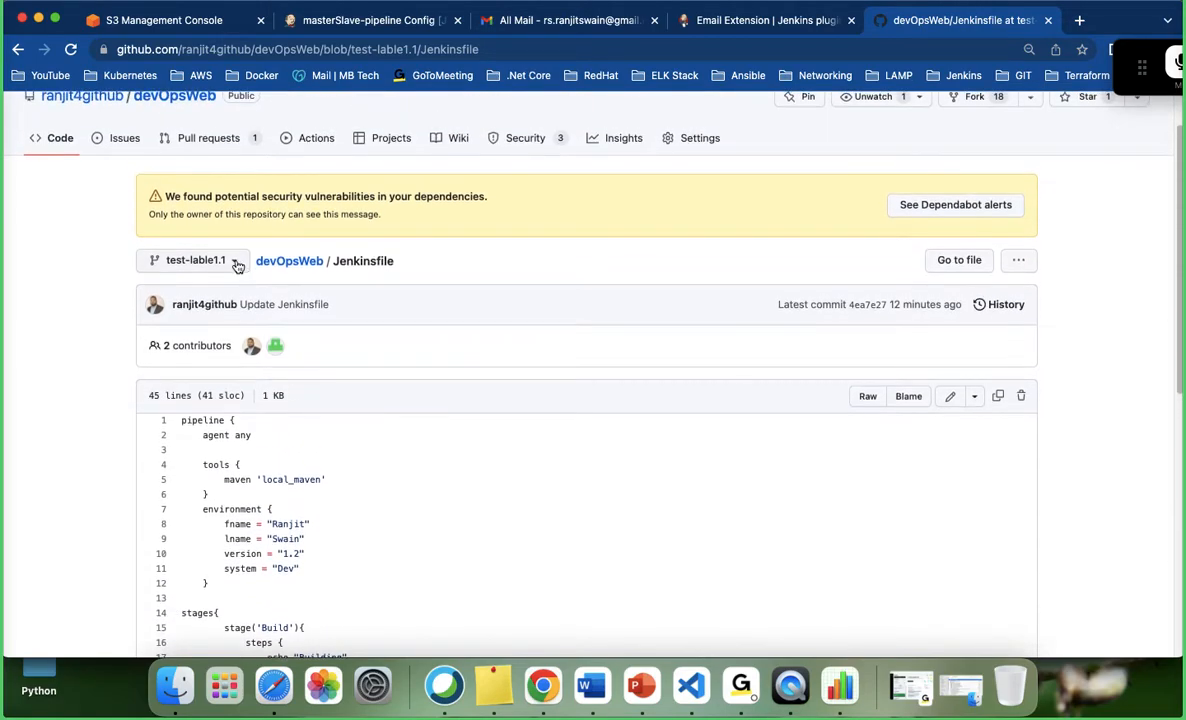
pyautogui.click(236, 262)
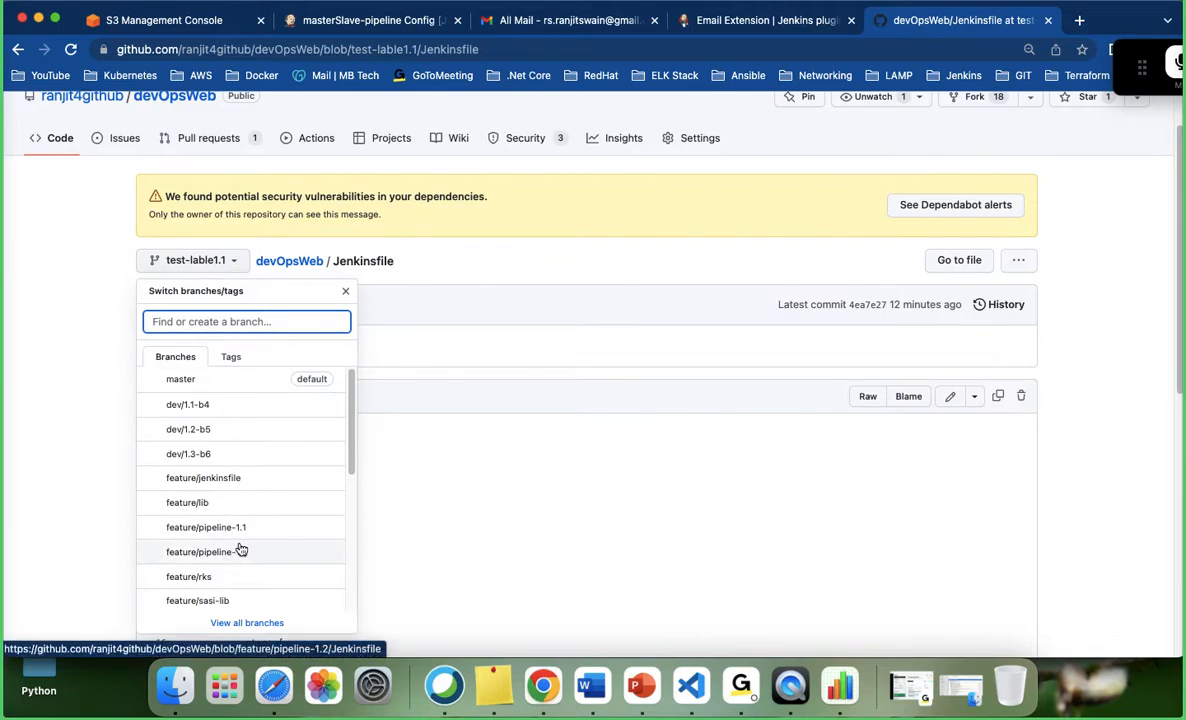
pyautogui.scroll(-3, 238, 495)
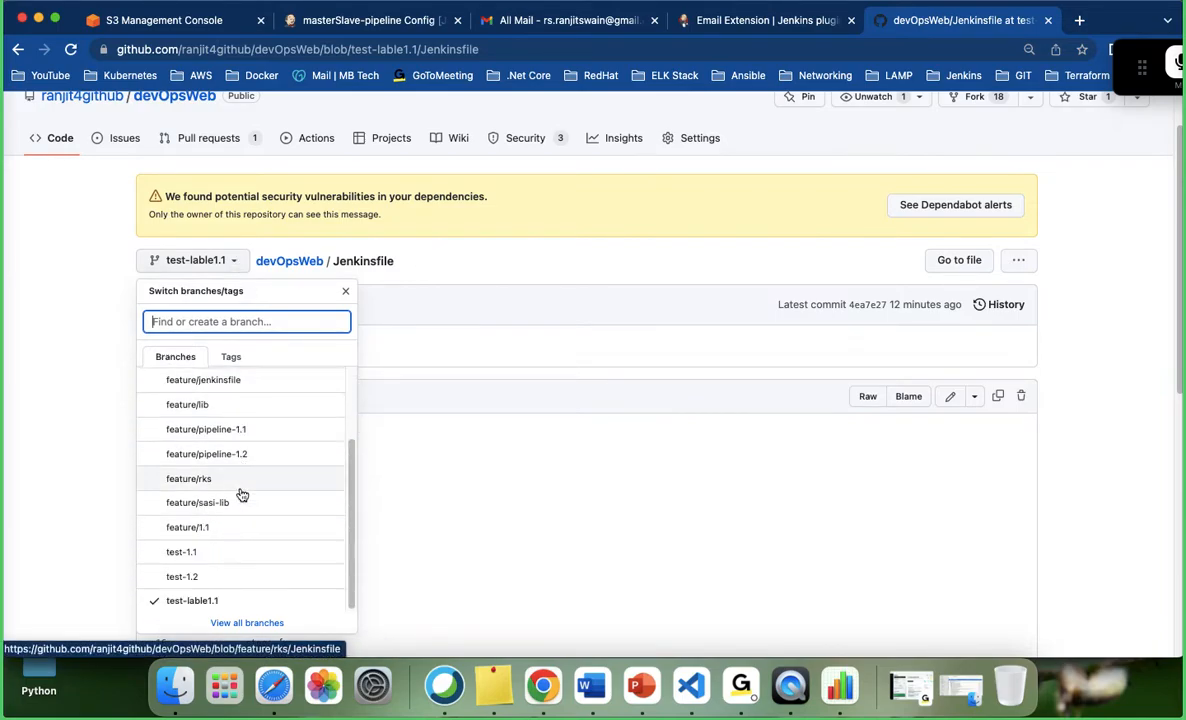
pyautogui.click(190, 553)
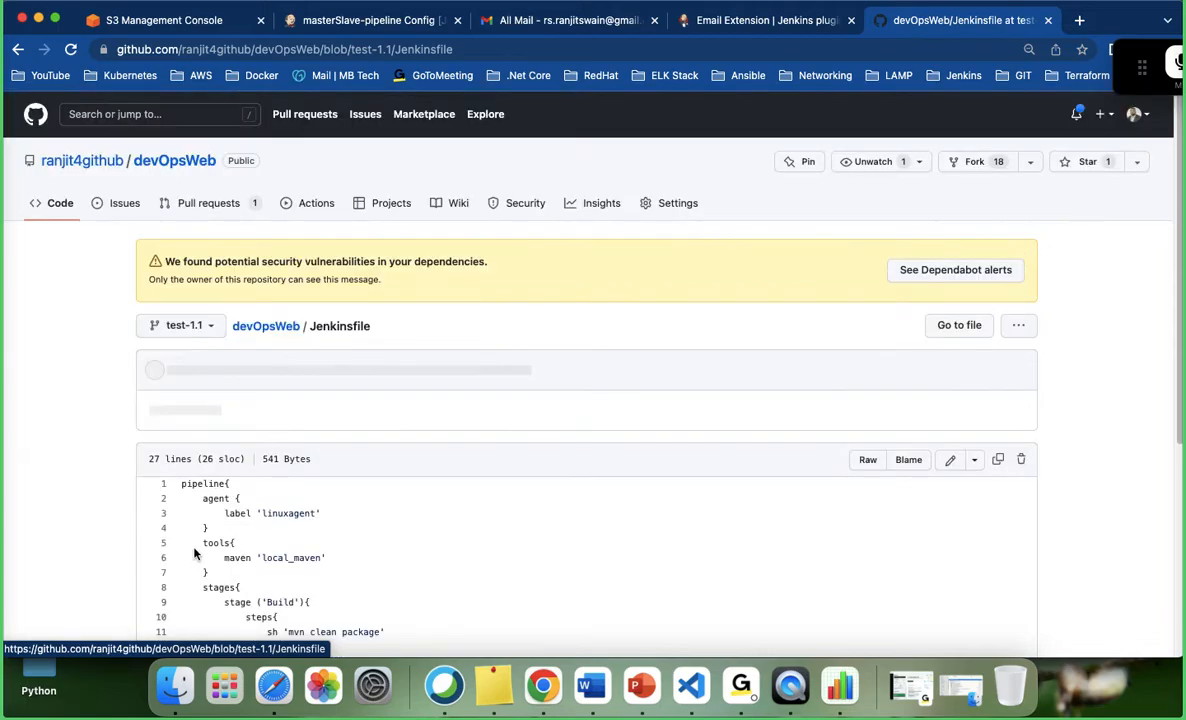
pyautogui.scroll(-5, 100, 486)
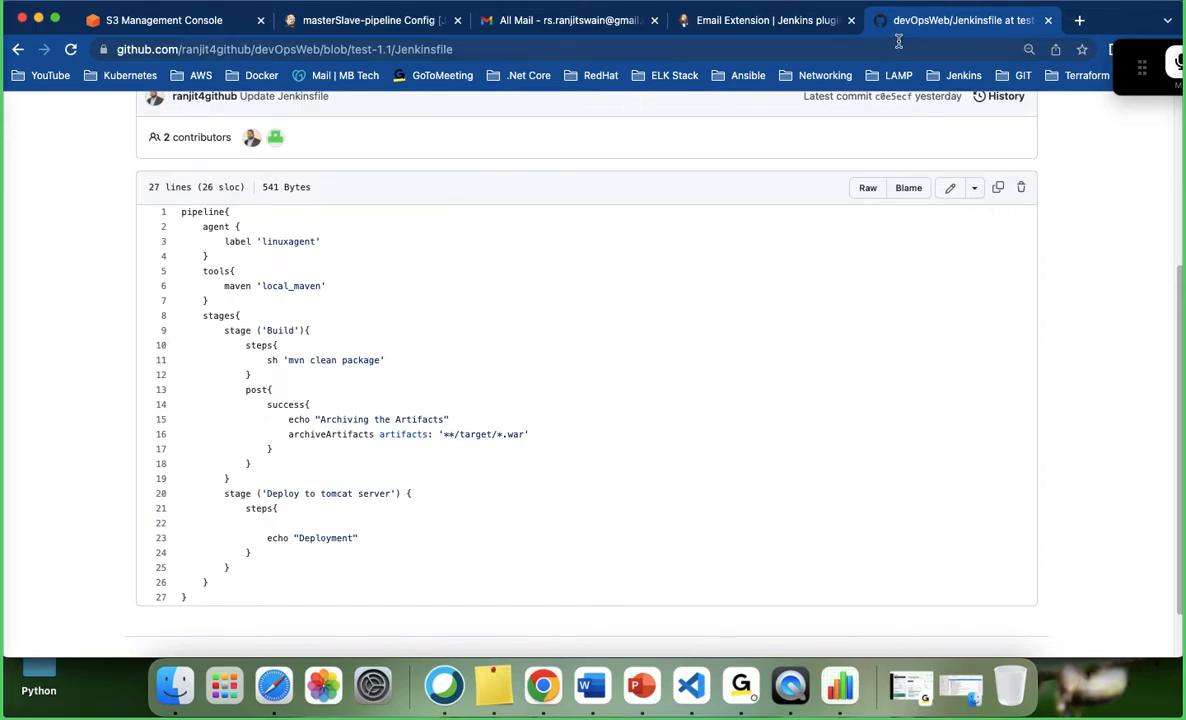
pyautogui.click(753, 27)
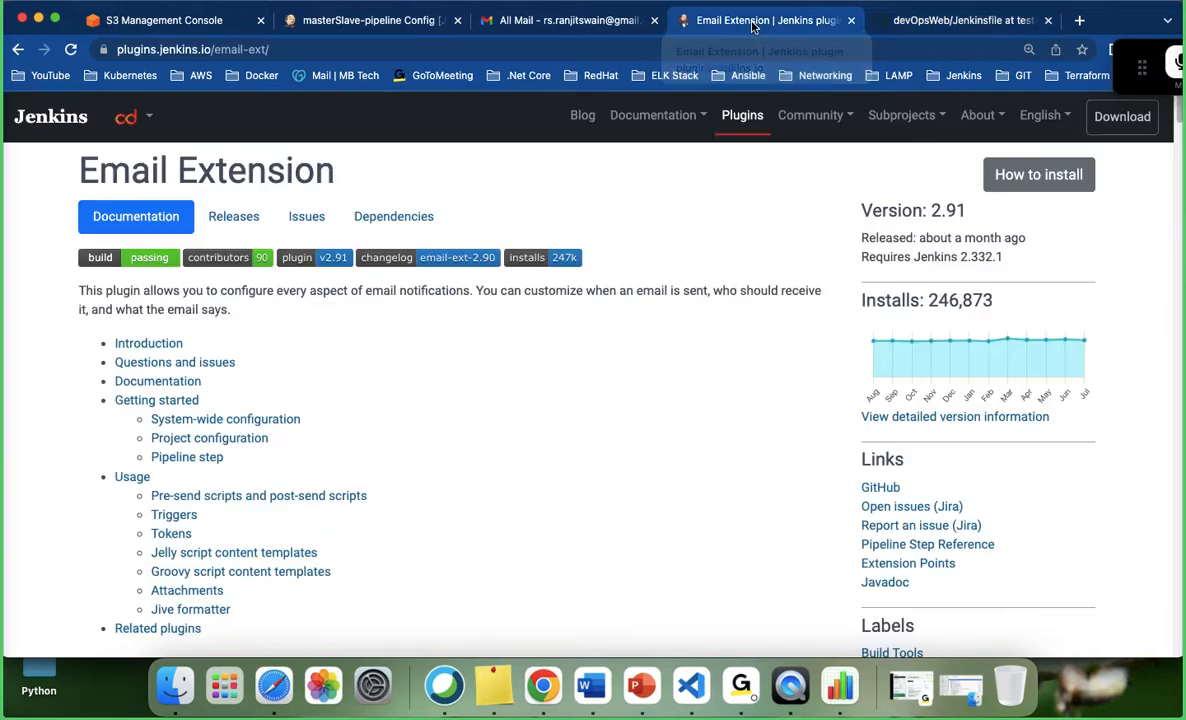
# - Create a Freestyle project named s3-uploadArtifacts through New Item
pyautogui.click(343, 14)
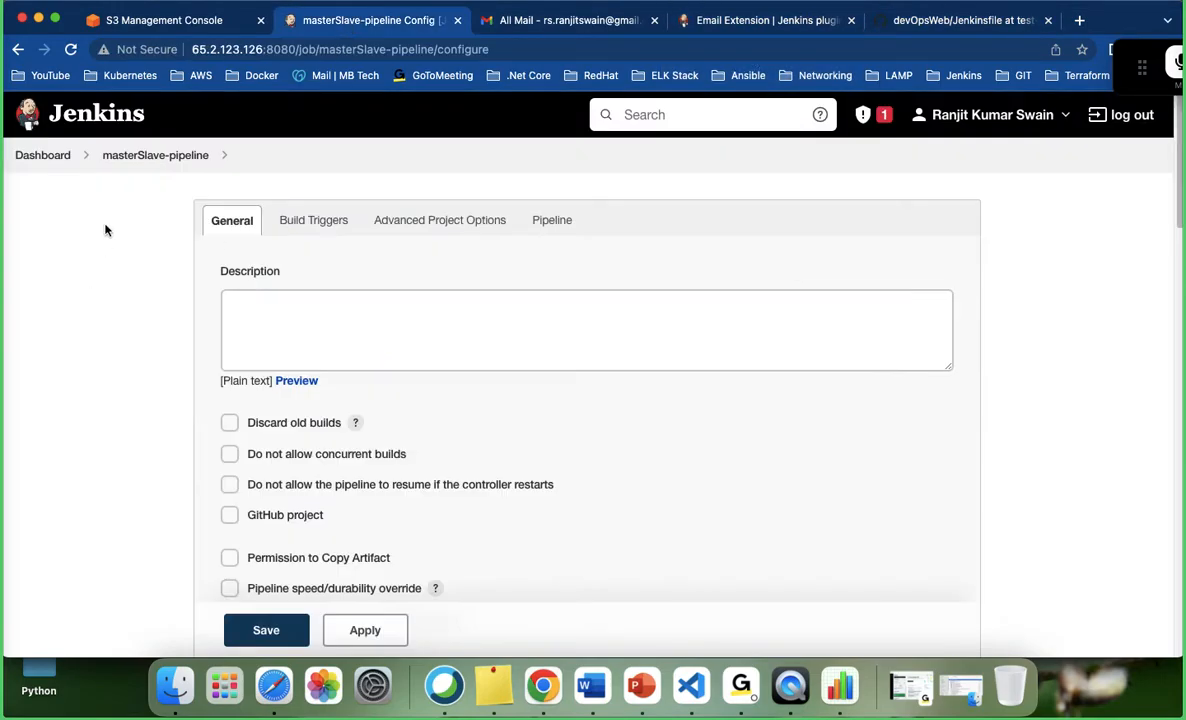
pyautogui.click(50, 157)
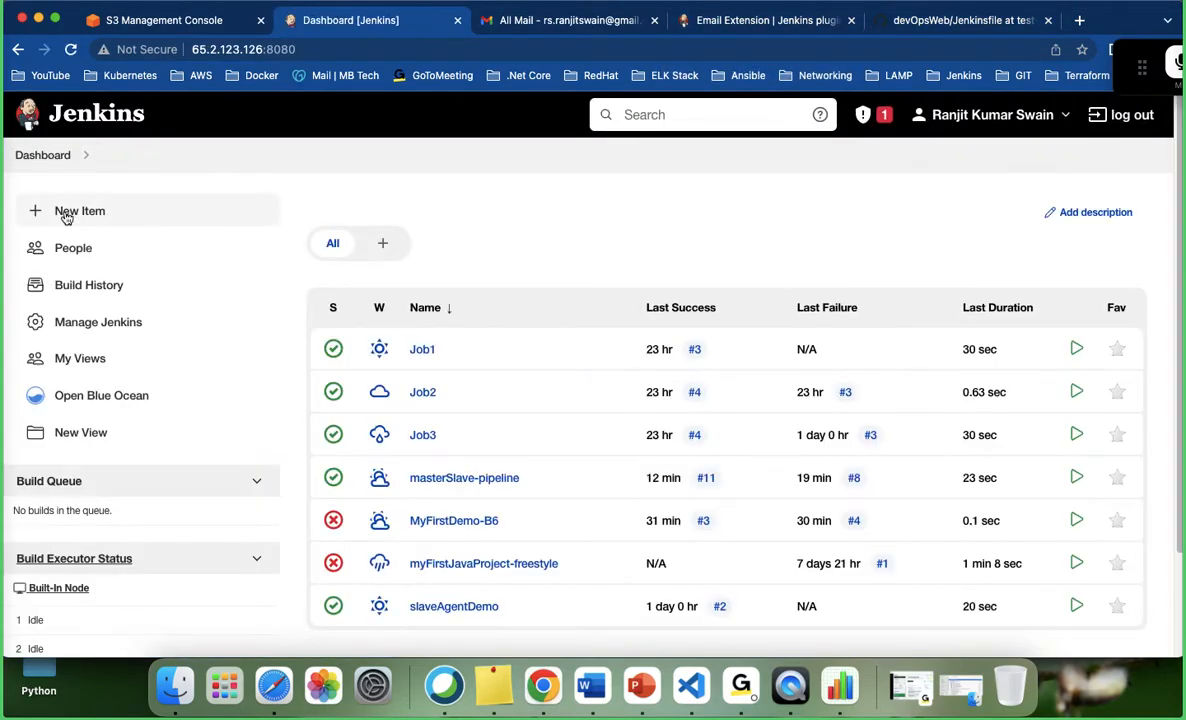
pyautogui.click(66, 216)
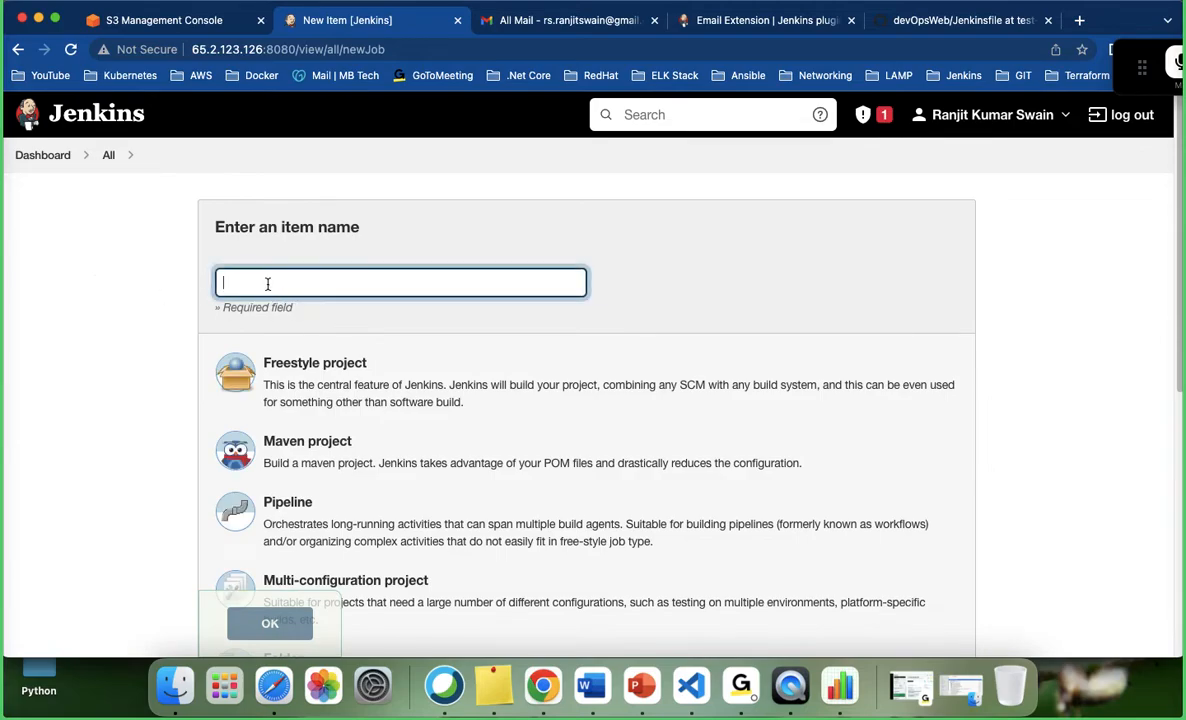
pyautogui.write('s3-uploadArtifacts')
pyautogui.click(287, 356)
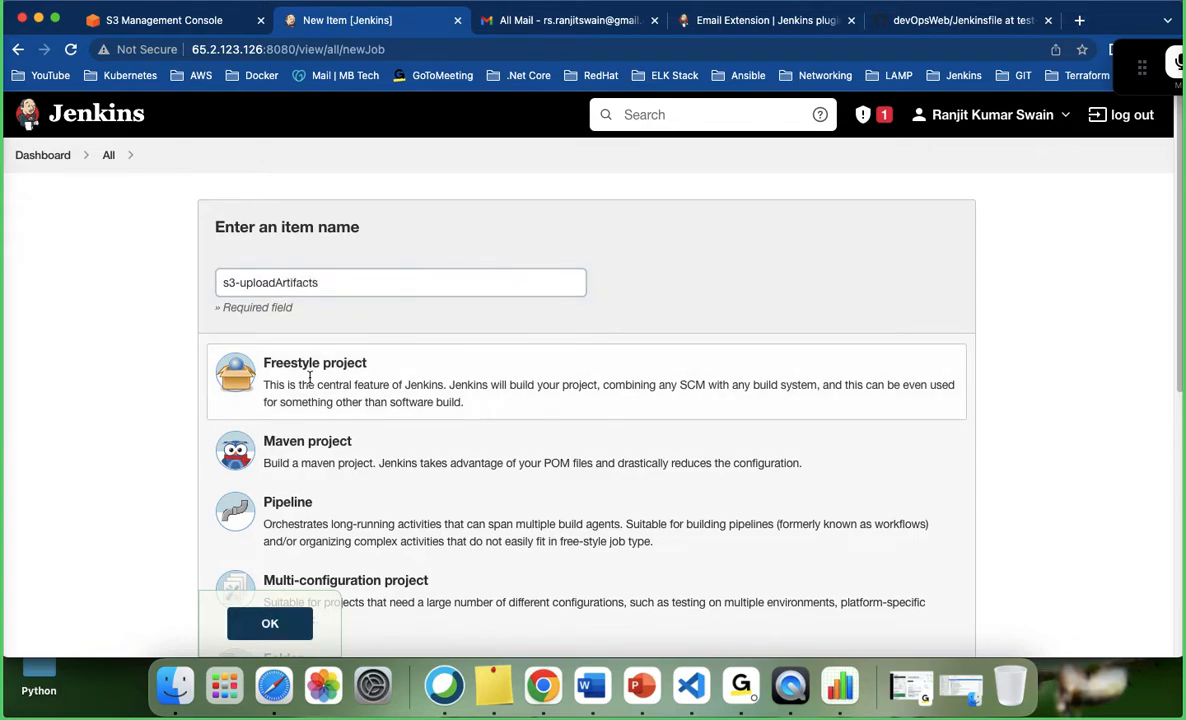
pyautogui.click(269, 625)
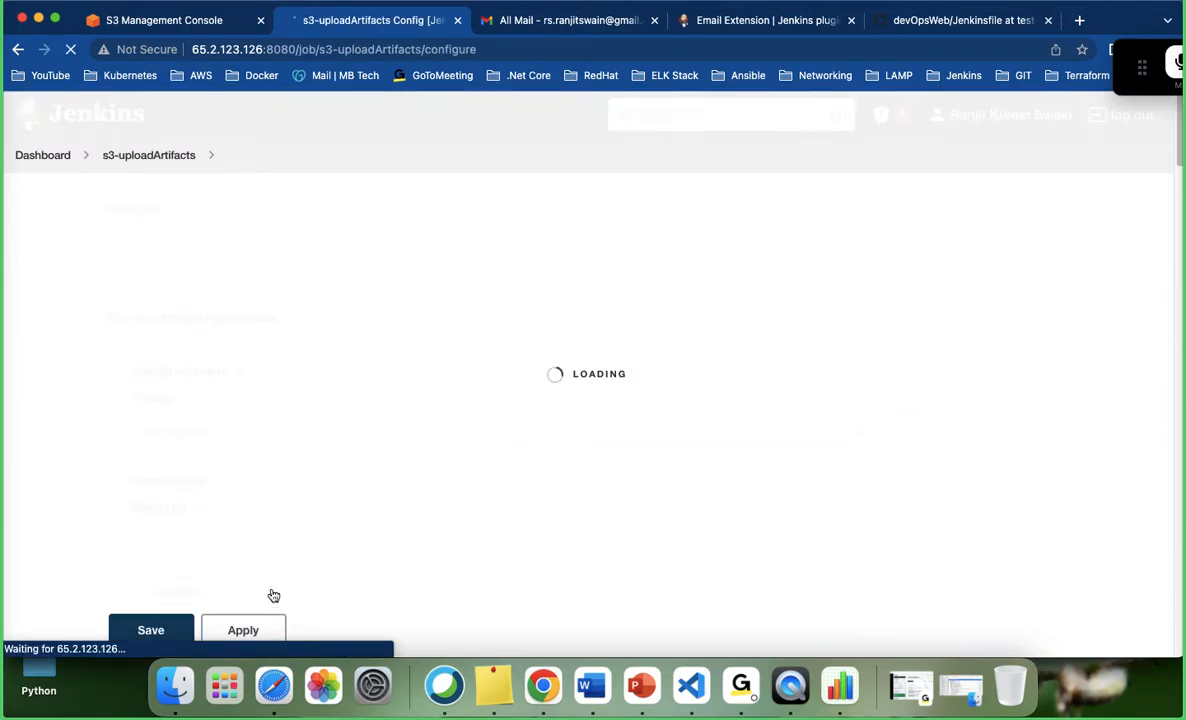
pyautogui.click(308, 328)
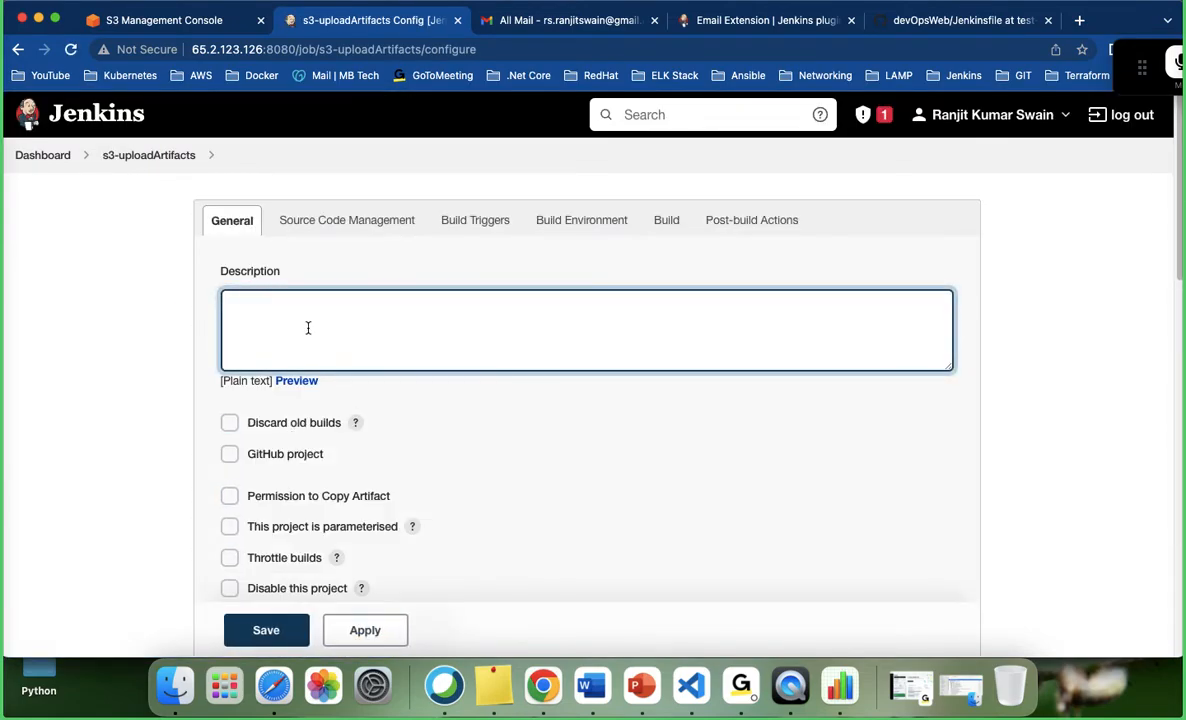
# - Choose Git source control and paste the devOpsWeb HTTPS clone URL copied from GitHub
pyautogui.scroll(-3, 461, 391)
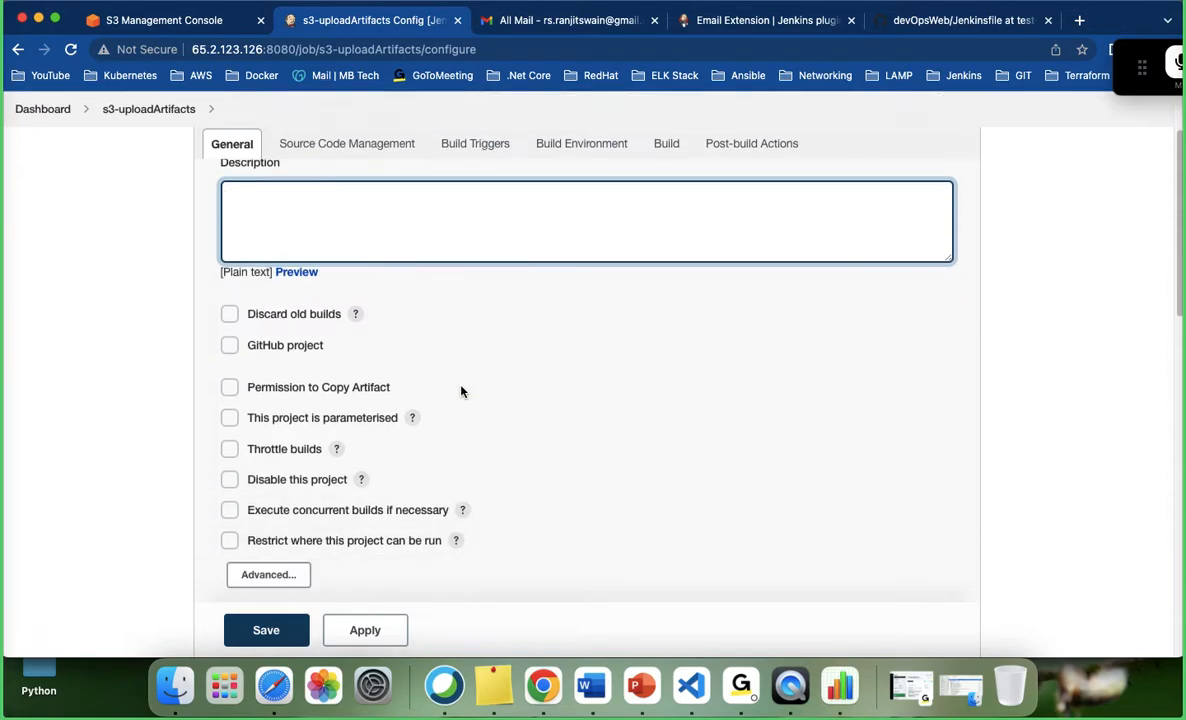
pyautogui.scroll(-10, 461, 391)
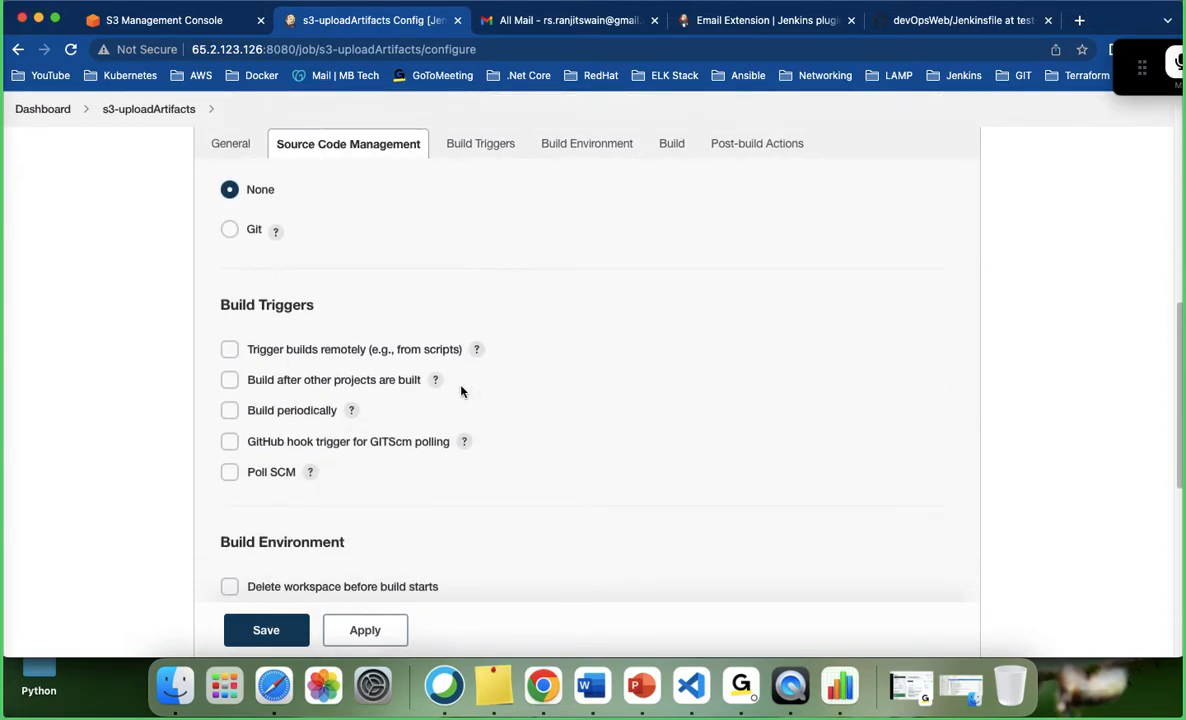
pyautogui.click(229, 229)
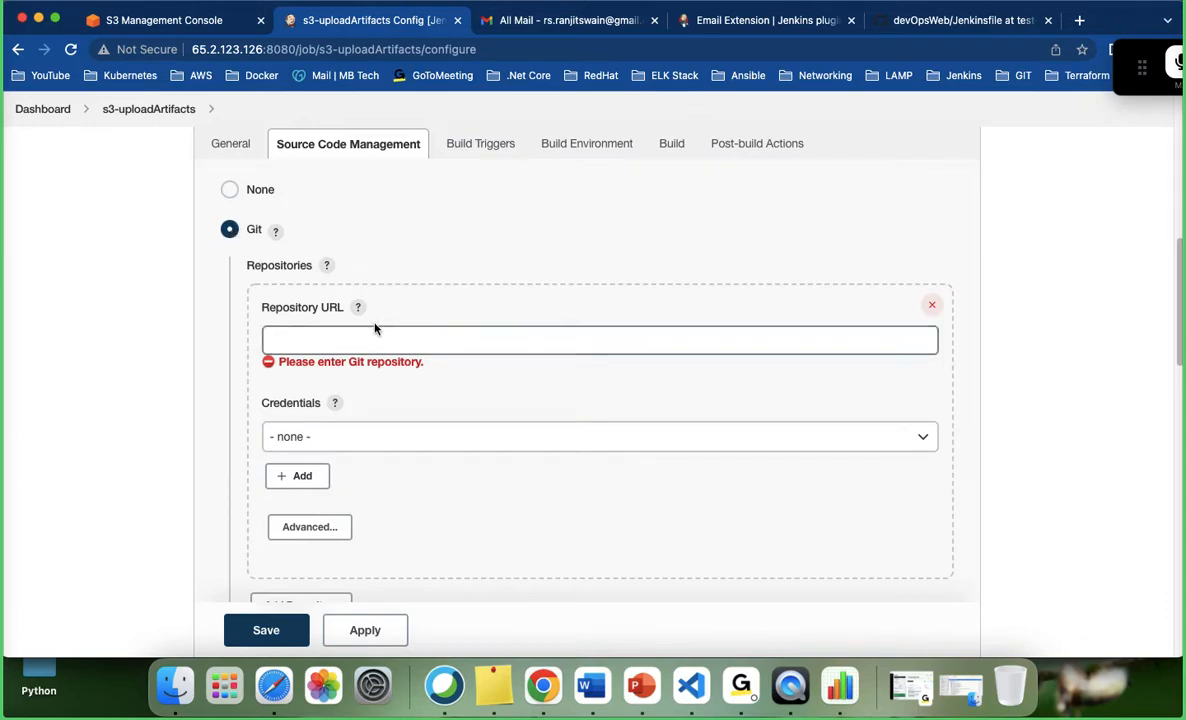
pyautogui.click(965, 22)
pyautogui.scroll(5, 253, 195)
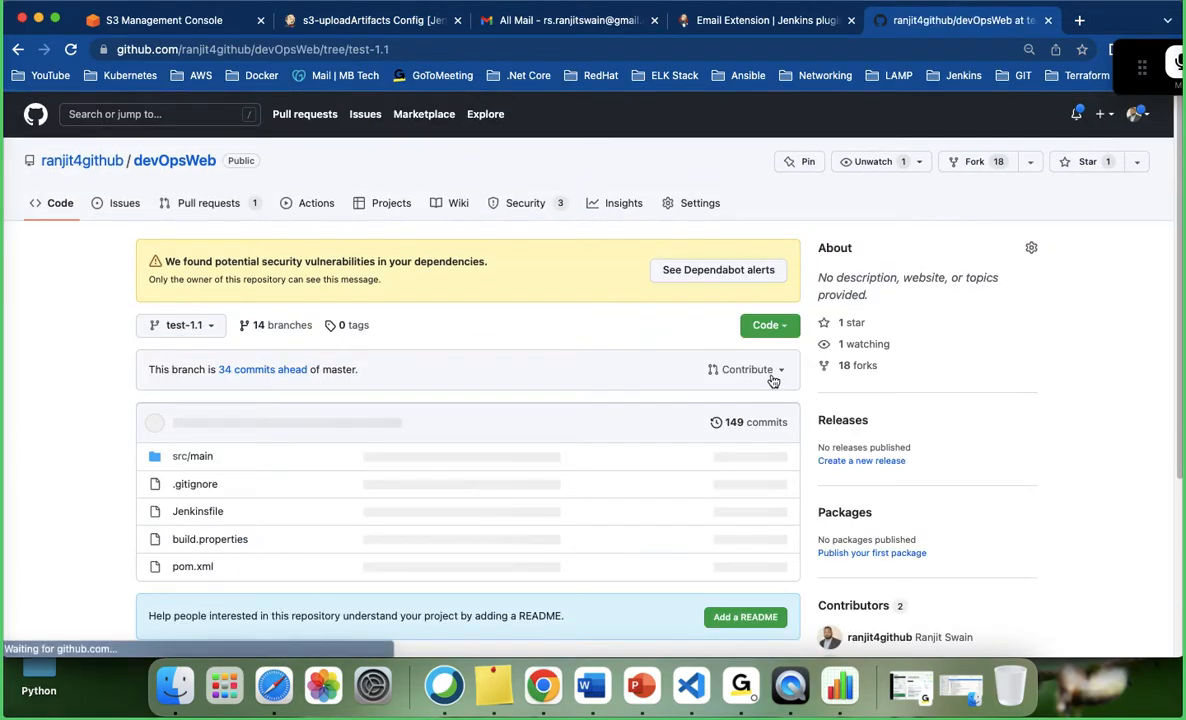
pyautogui.click(789, 393)
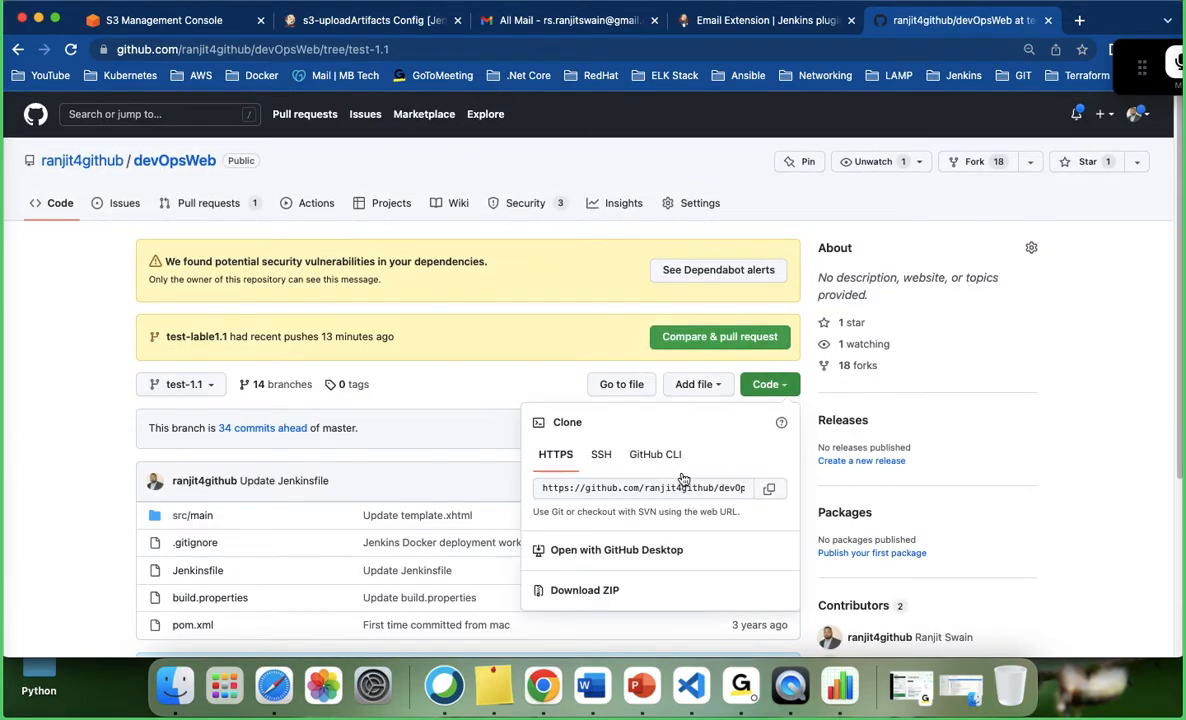
pyautogui.click(770, 488)
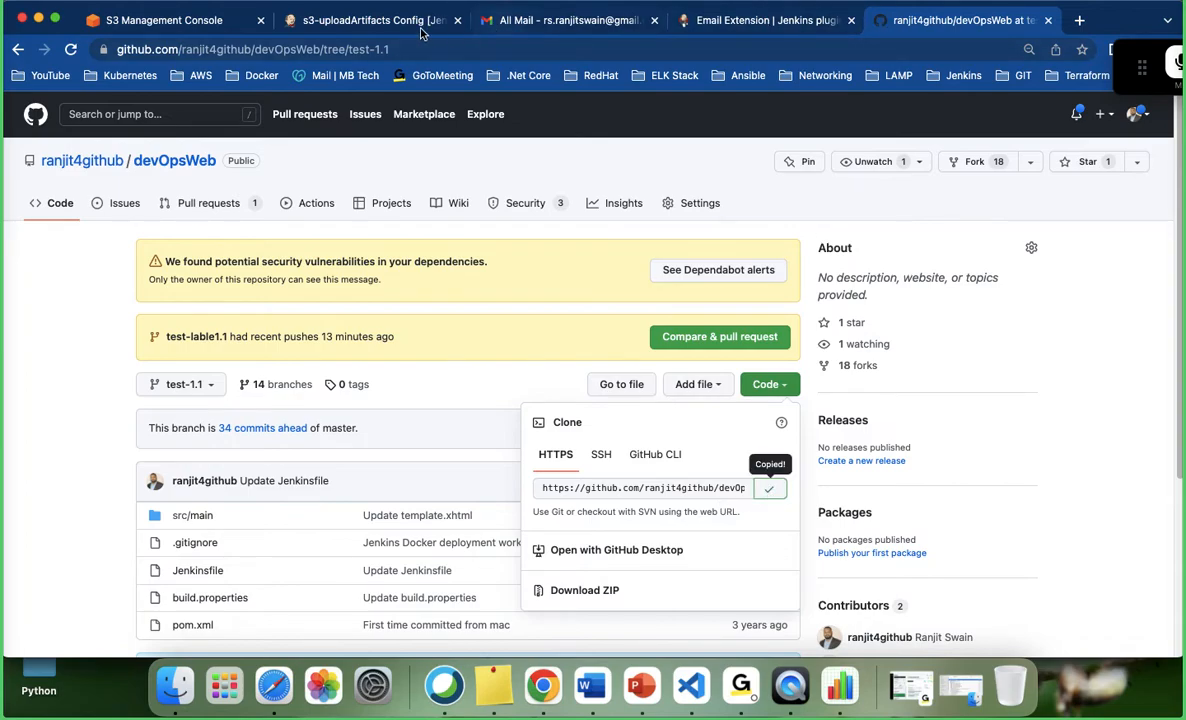
pyautogui.click(390, 22)
pyautogui.click(421, 339)
pyautogui.press('super+v')
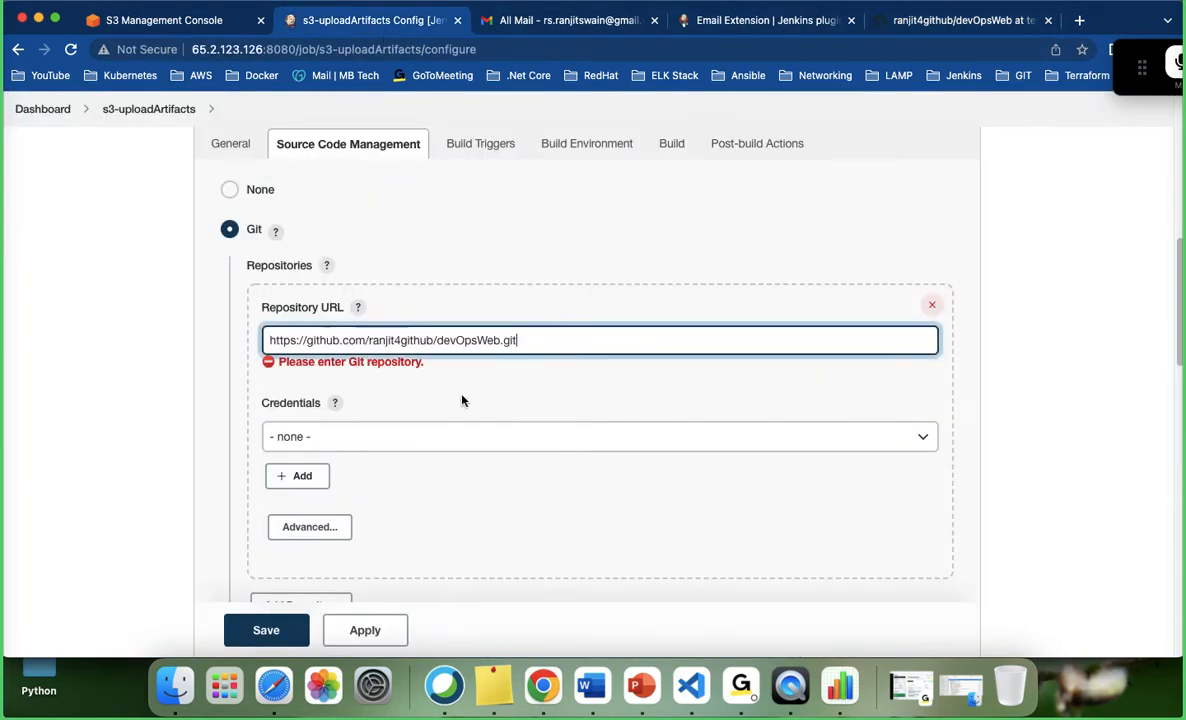
pyautogui.click(545, 473)
# - Change the Branch Specifier from */master to */test-1.1
pyautogui.scroll(-5, 437, 347)
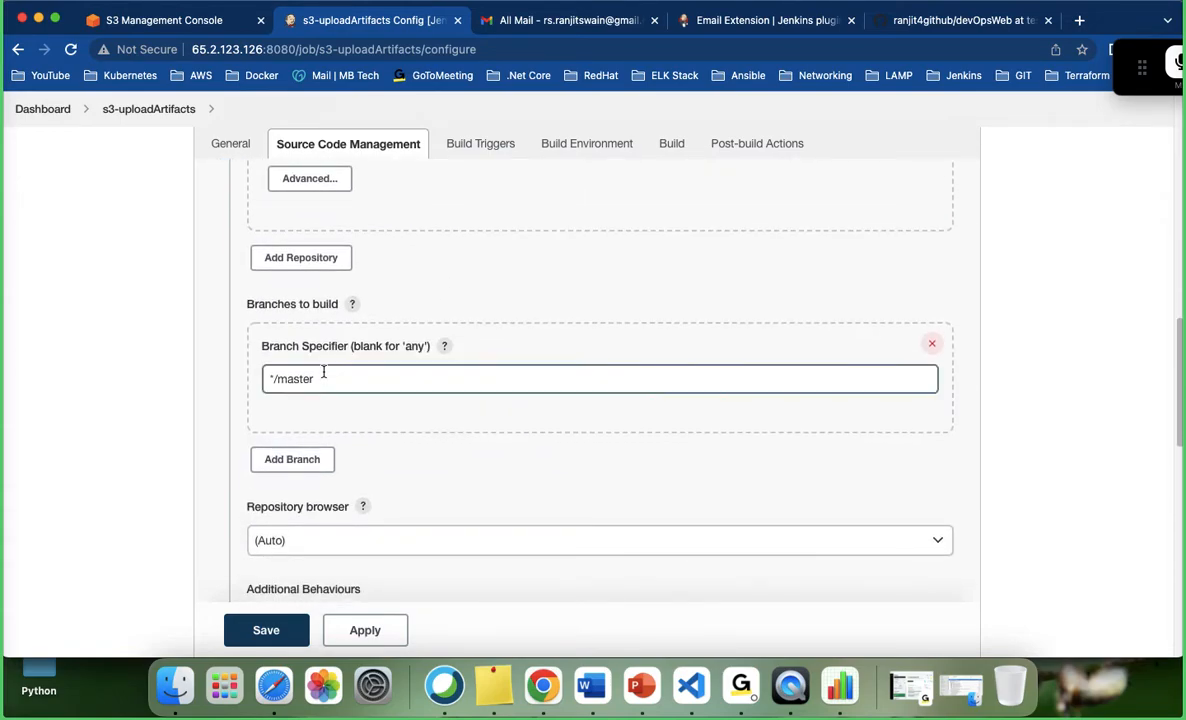
pyautogui.moveTo(323, 378); pyautogui.dragTo(275, 380)
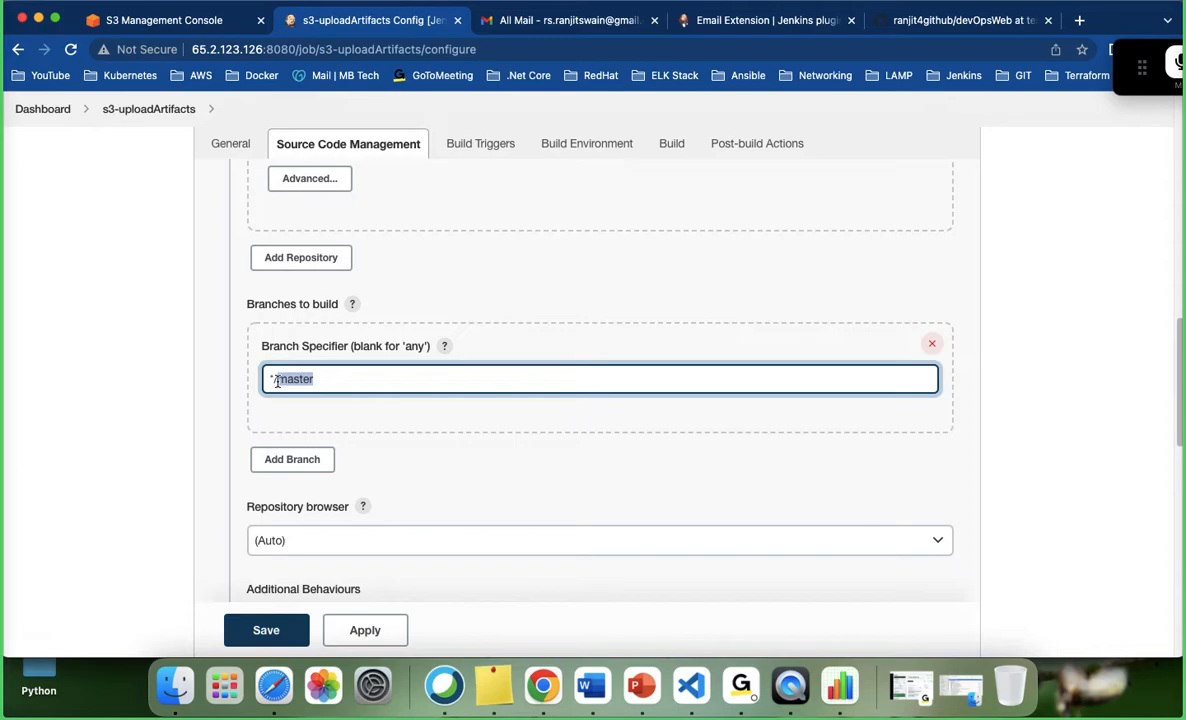
pyautogui.write('test-1.1')
pyautogui.scroll(-8, 431, 512)
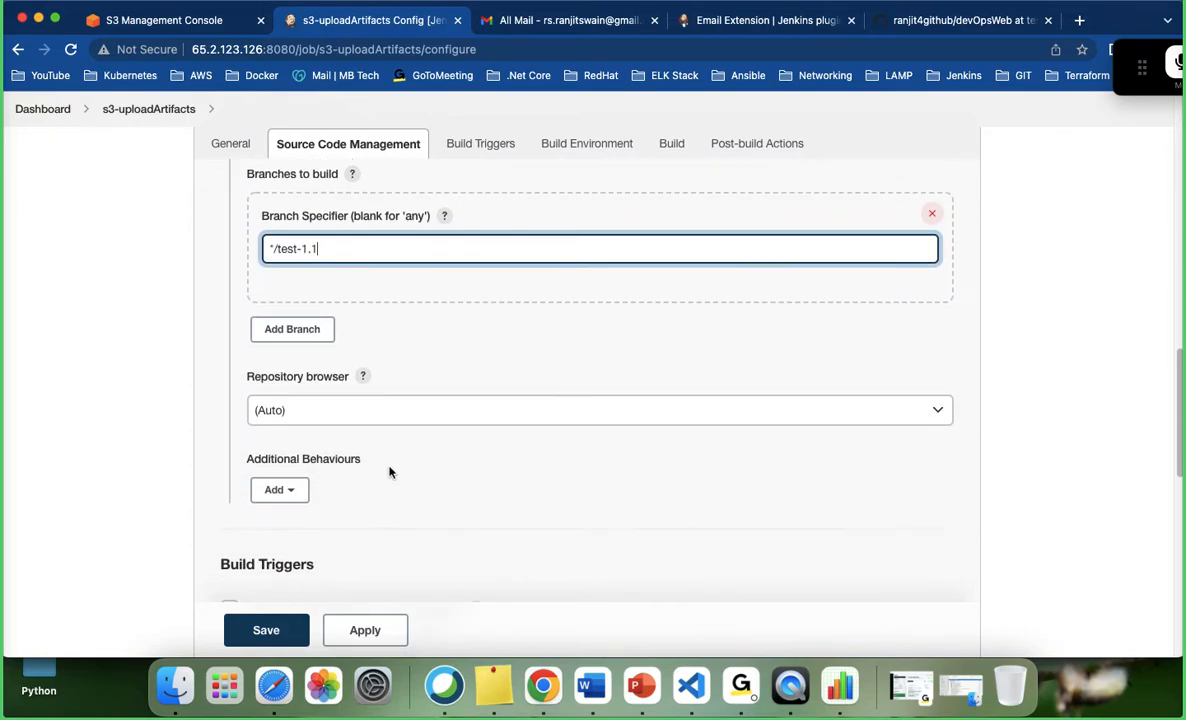
pyautogui.scroll(-6, 548, 307)
pyautogui.scroll(-3, 402, 342)
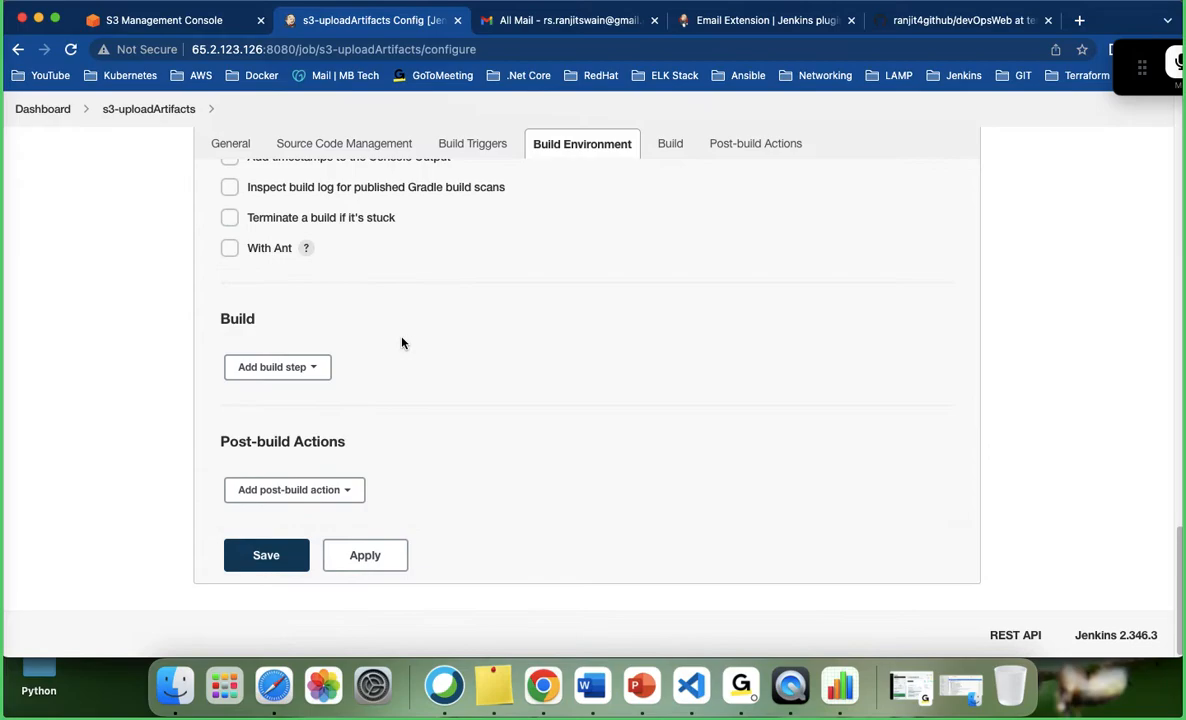
# - Add an Invoke top-level Maven targets step with local_maven and goals 'clean package'
pyautogui.click(302, 368)
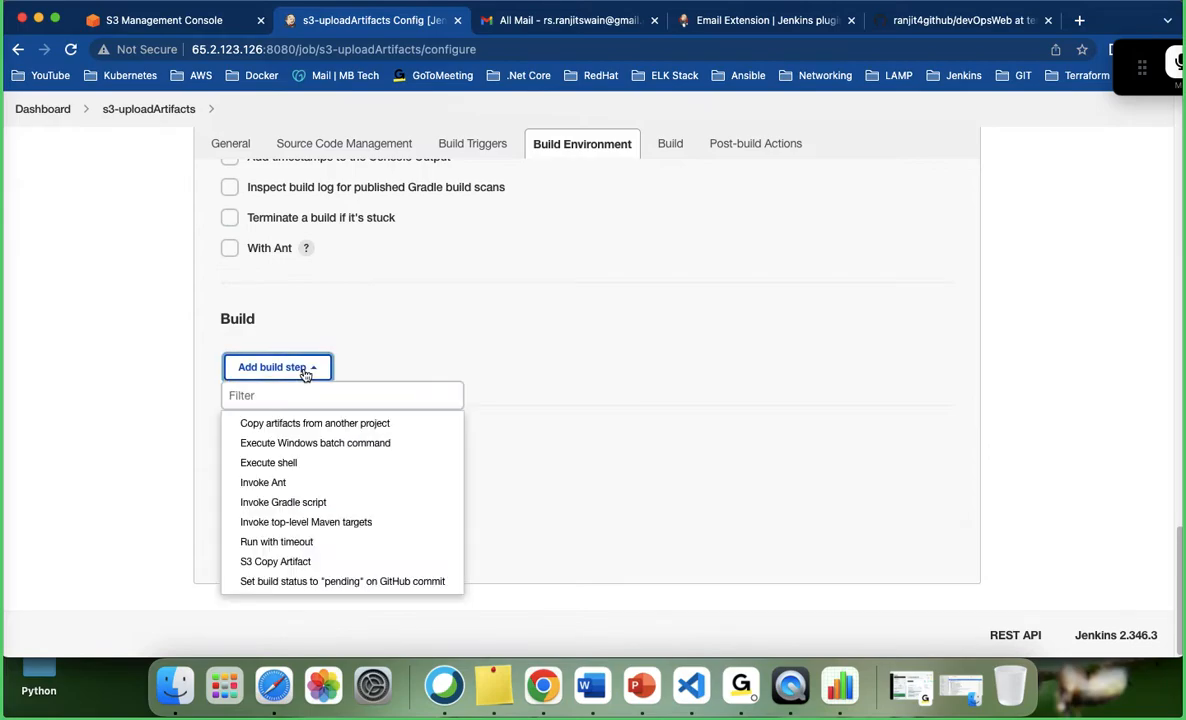
pyautogui.click(320, 522)
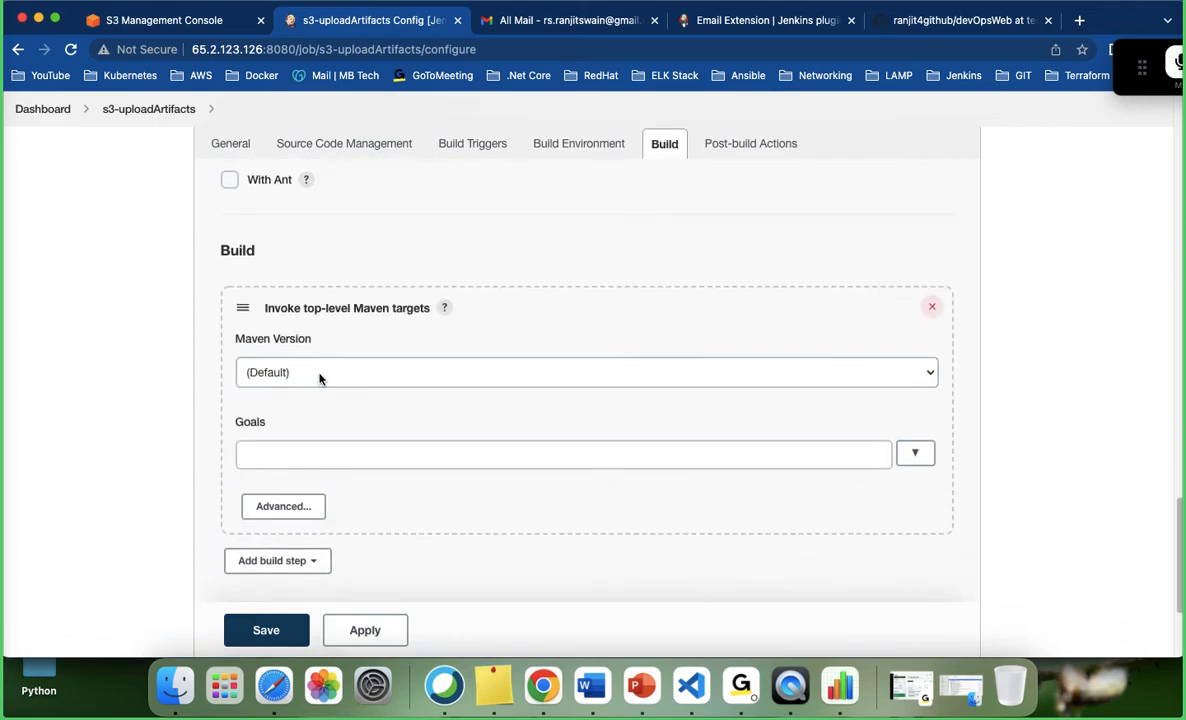
pyautogui.click(320, 378)
pyautogui.click(278, 392)
pyautogui.click(281, 453)
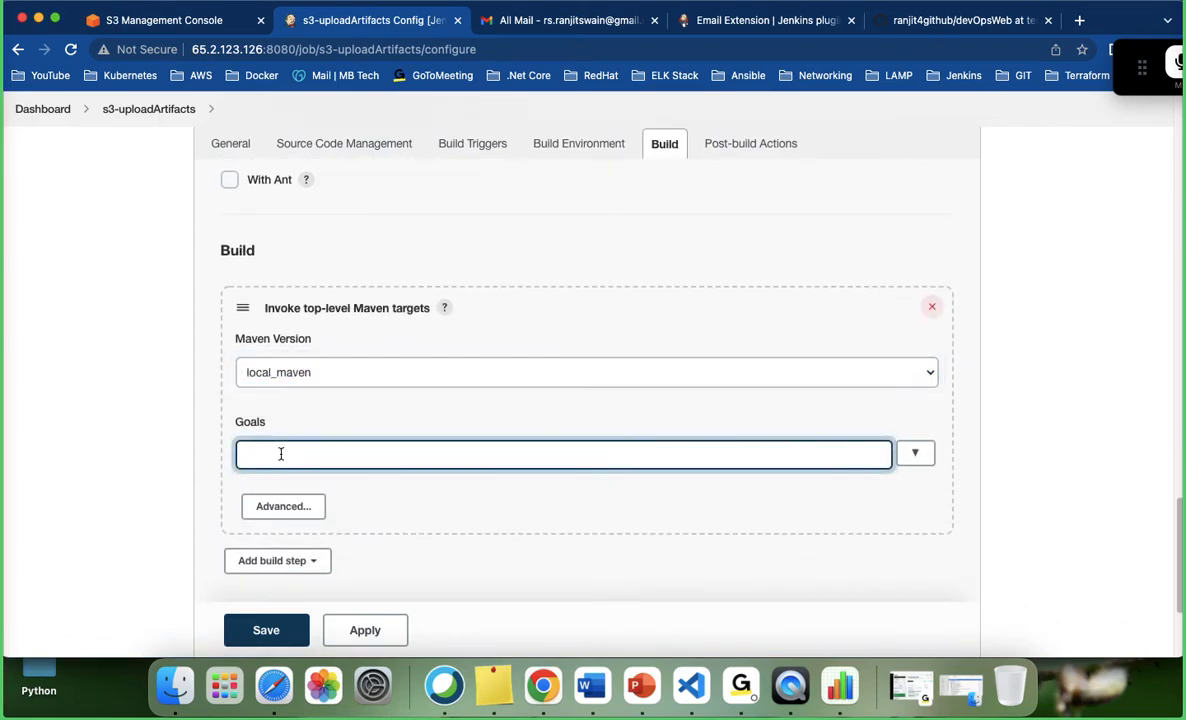
pyautogui.write('clean package')
pyautogui.click(423, 503)
pyautogui.scroll(-3, 423, 503)
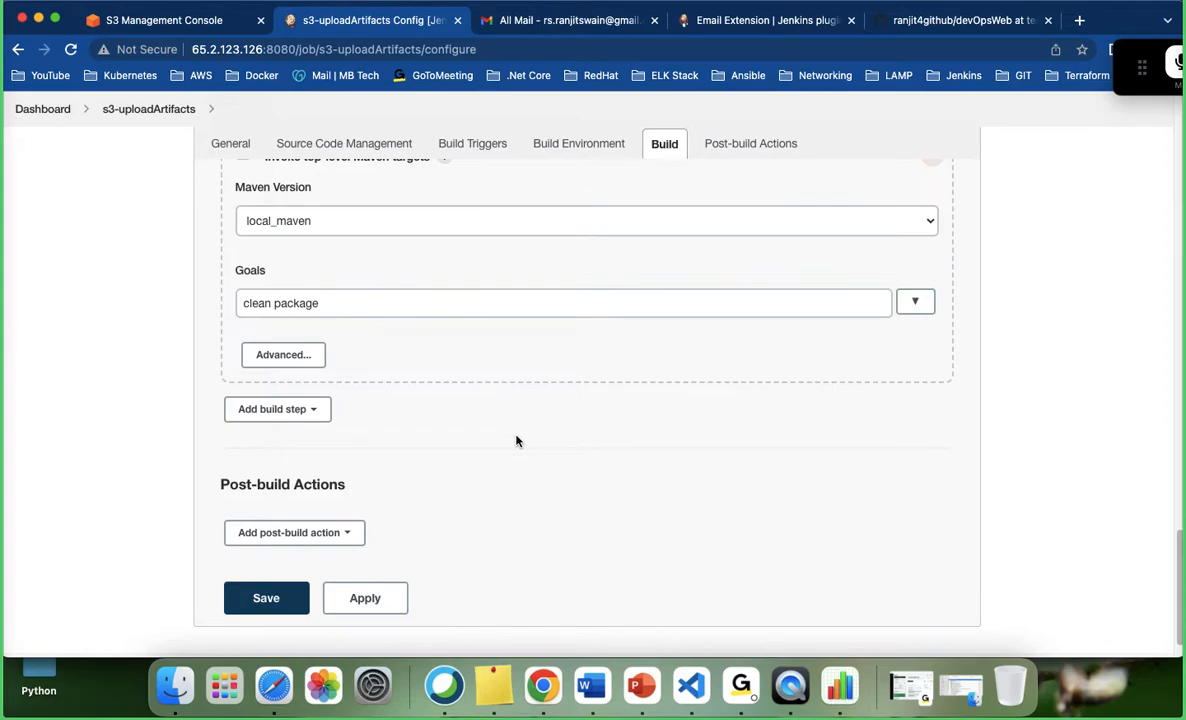
pyautogui.scroll(-1, 429, 460)
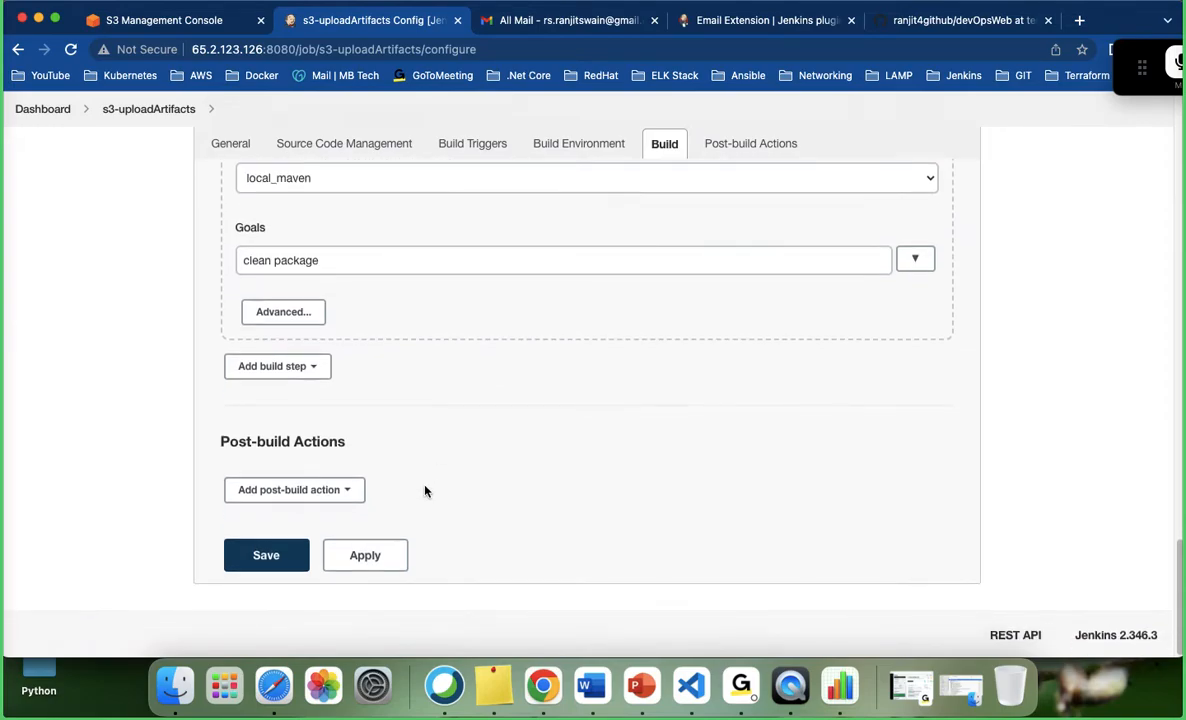
# - Add a Publish artifacts to S3 Bucket post-build action using the mb-Artifactory profile
pyautogui.click(355, 498)
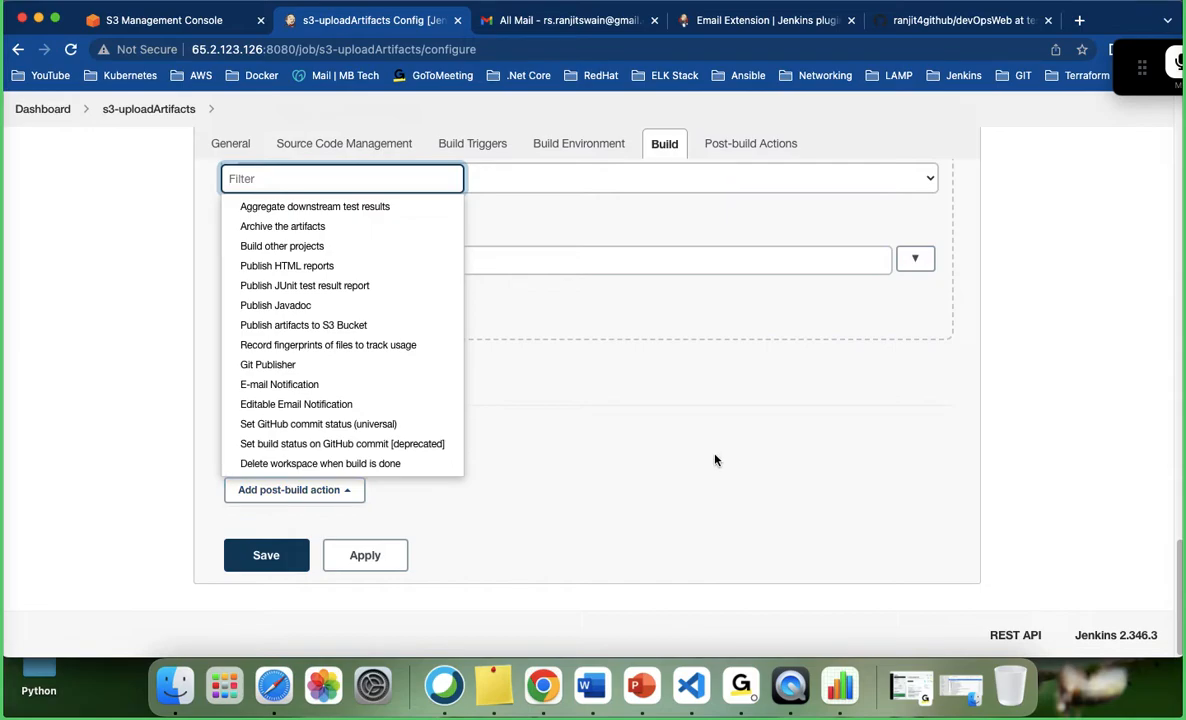
pyautogui.click(364, 332)
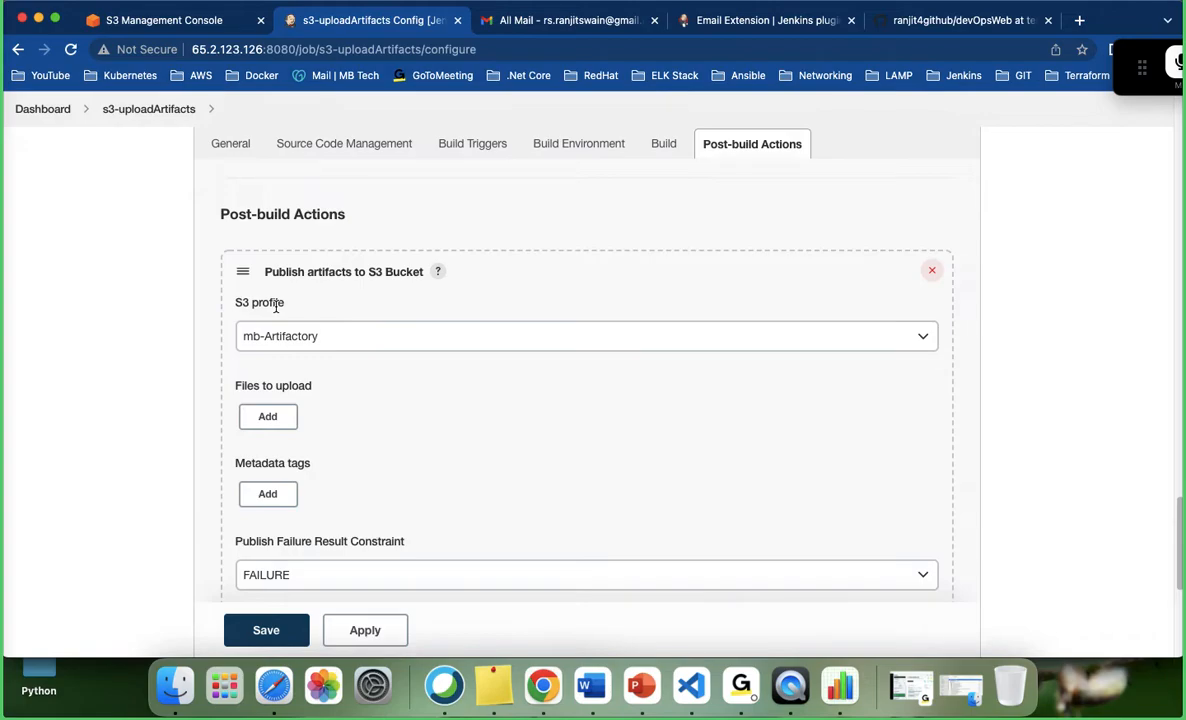
pyautogui.click(363, 340)
pyautogui.click(395, 377)
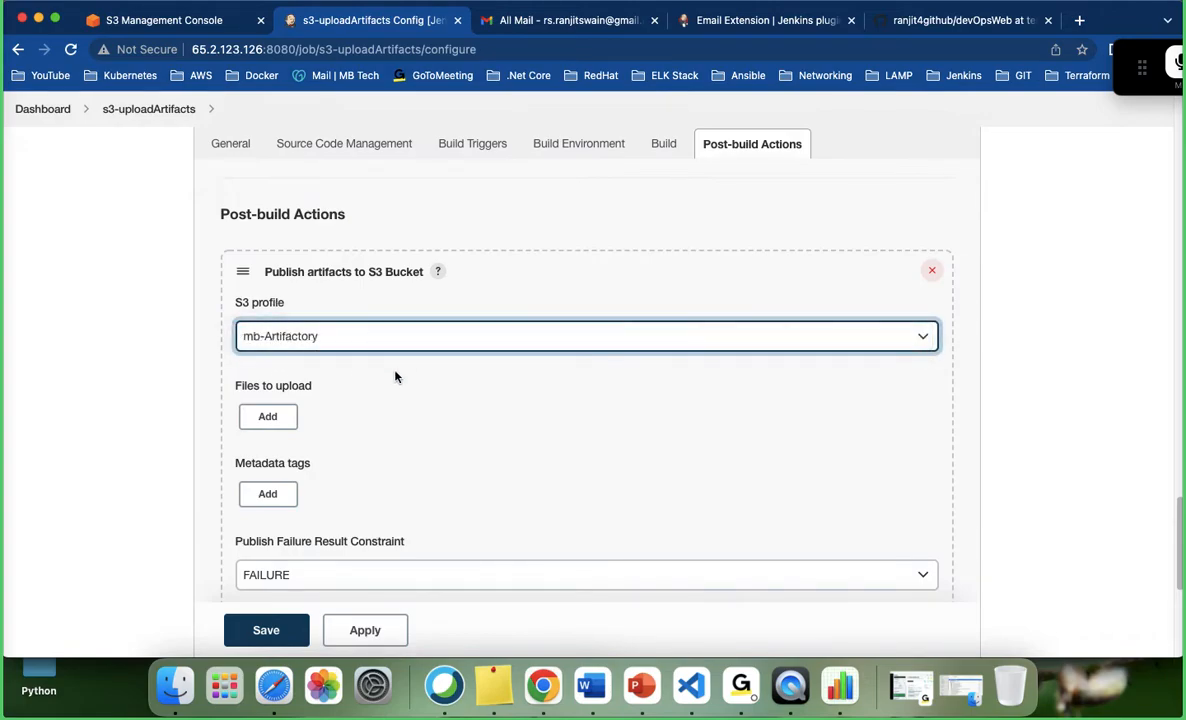
pyautogui.scroll(-1, 397, 405)
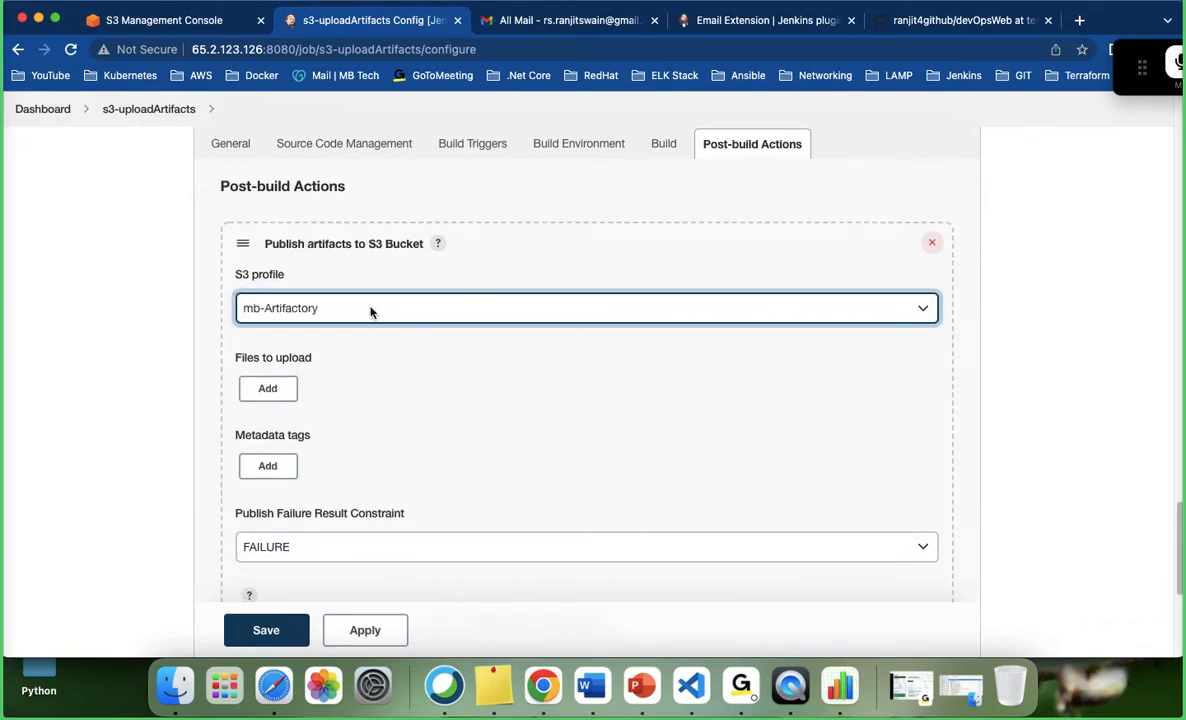
pyautogui.click(370, 312)
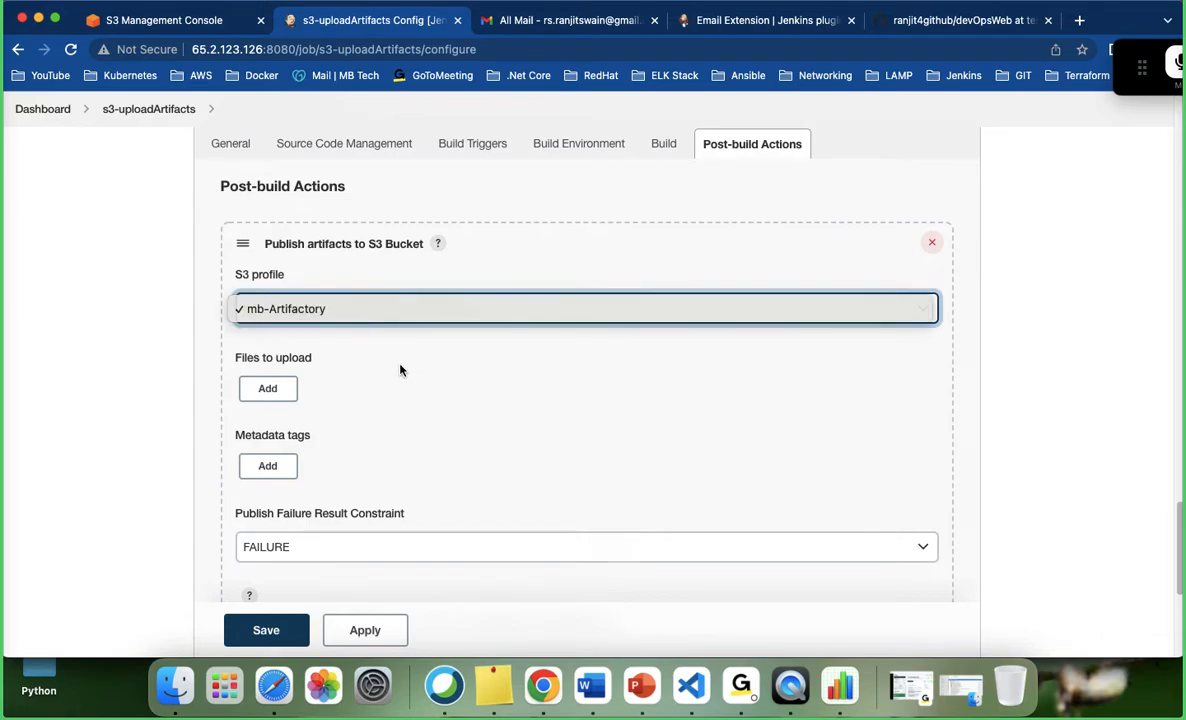
pyautogui.click(424, 316)
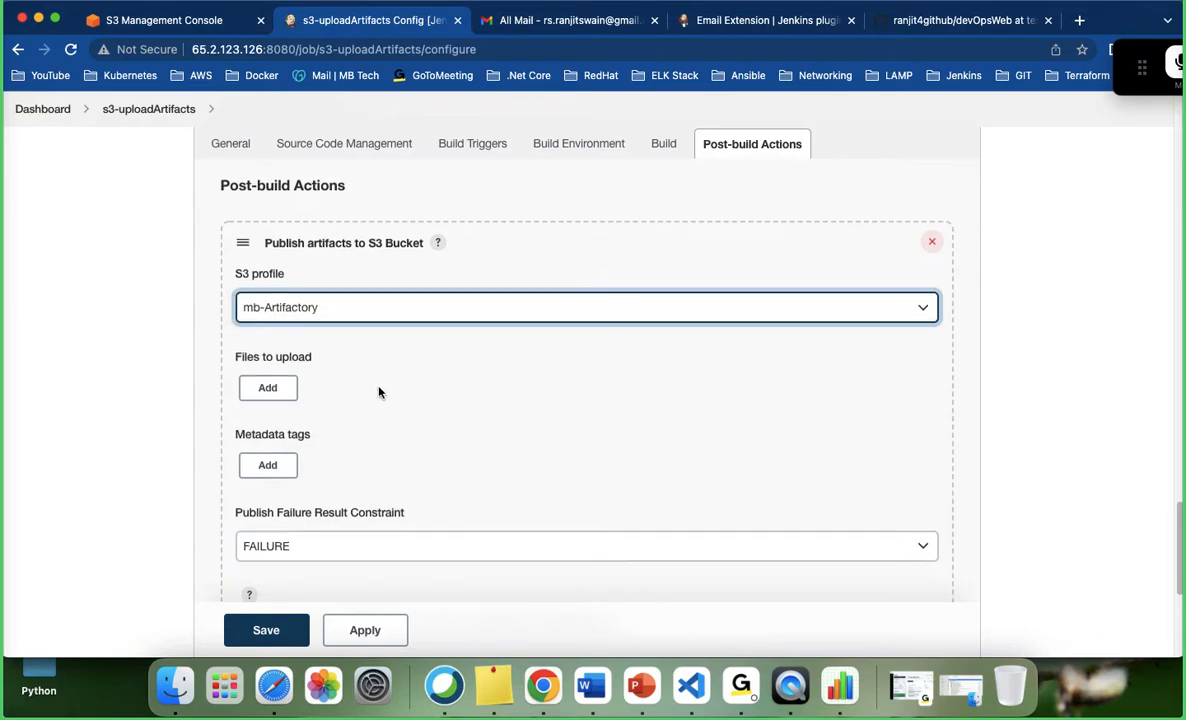
pyautogui.scroll(-2, 379, 392)
# - Add an upload entry with source pattern **/*.war
pyautogui.click(268, 311)
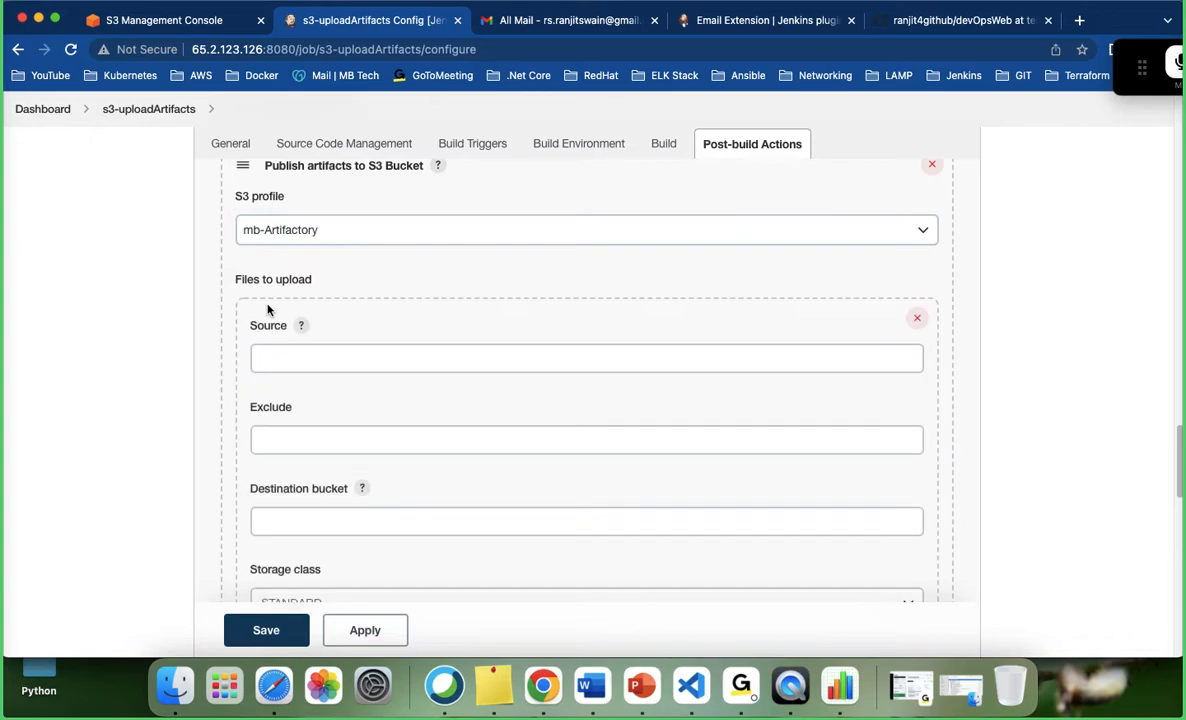
pyautogui.click(300, 357)
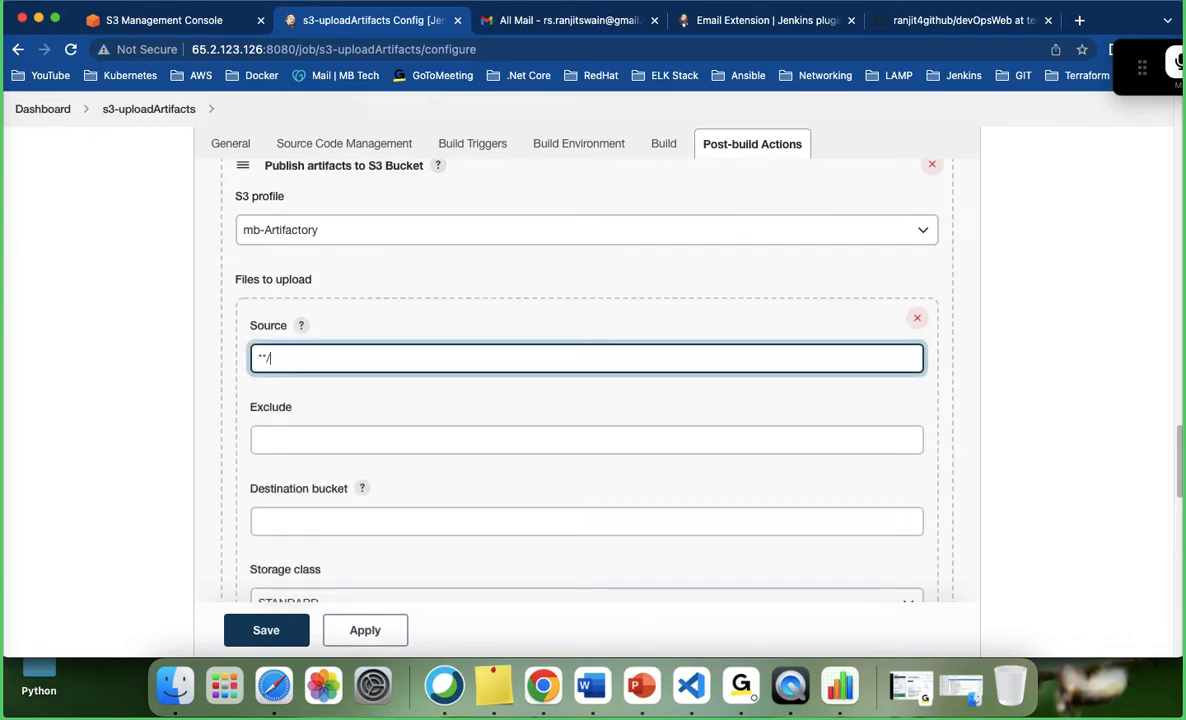
pyautogui.write('**/*.war')
pyautogui.scroll(-2, 130, 427)
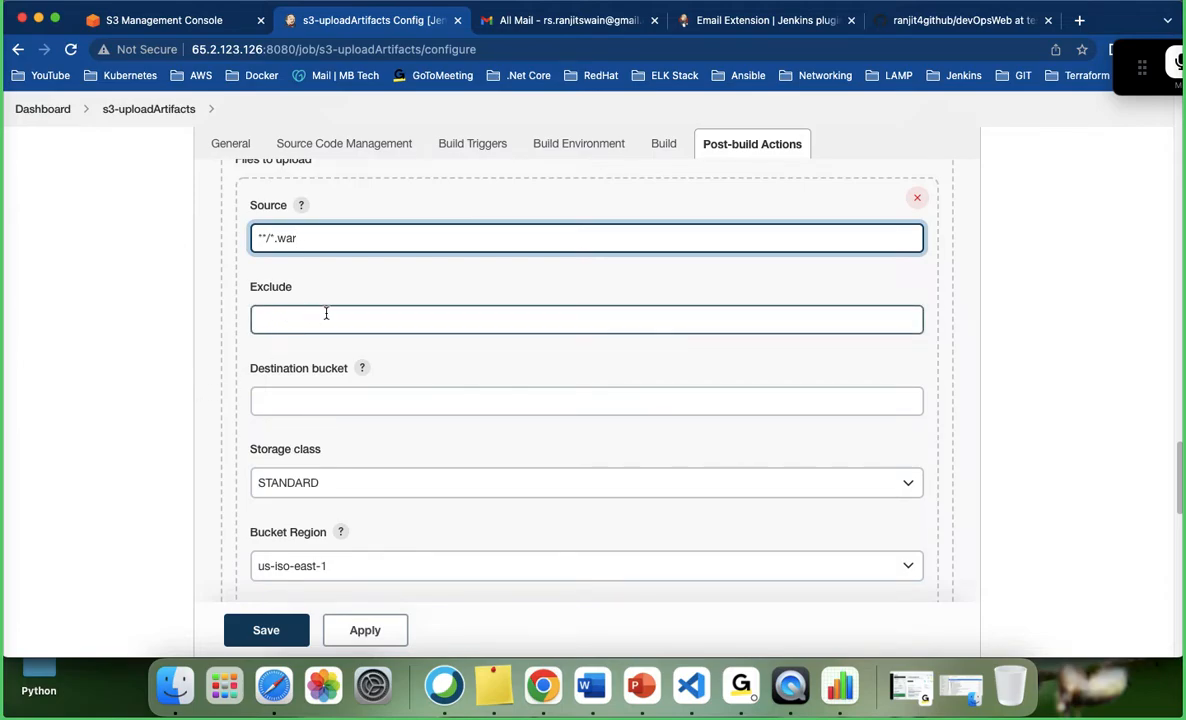
pyautogui.click(296, 319)
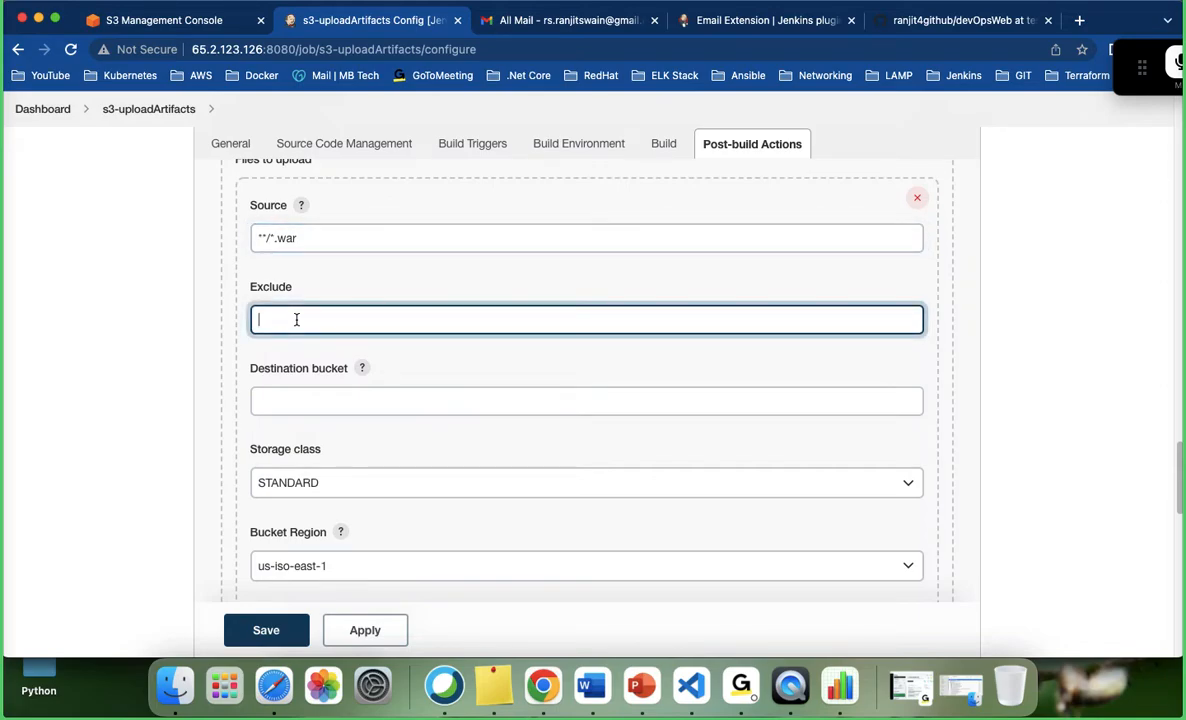
# - Set destination bucket mbartifactory and bucket region ap-south-1, checked against the S3 console
pyautogui.click(296, 397)
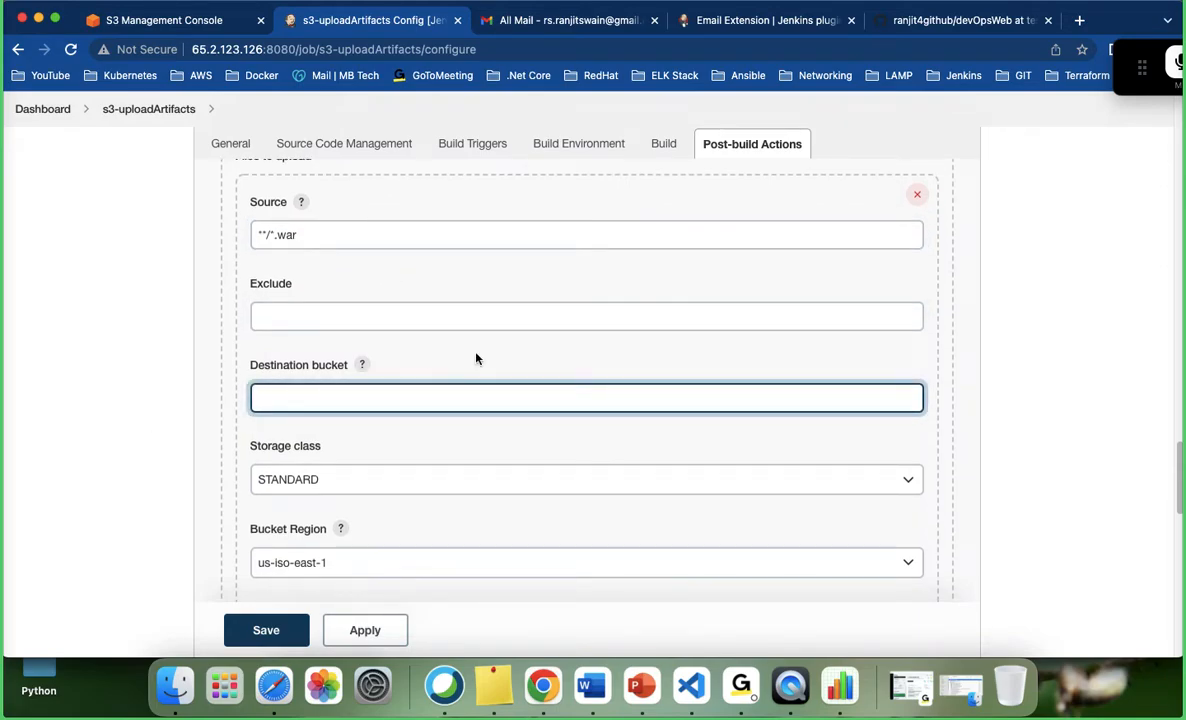
pyautogui.click(138, 28)
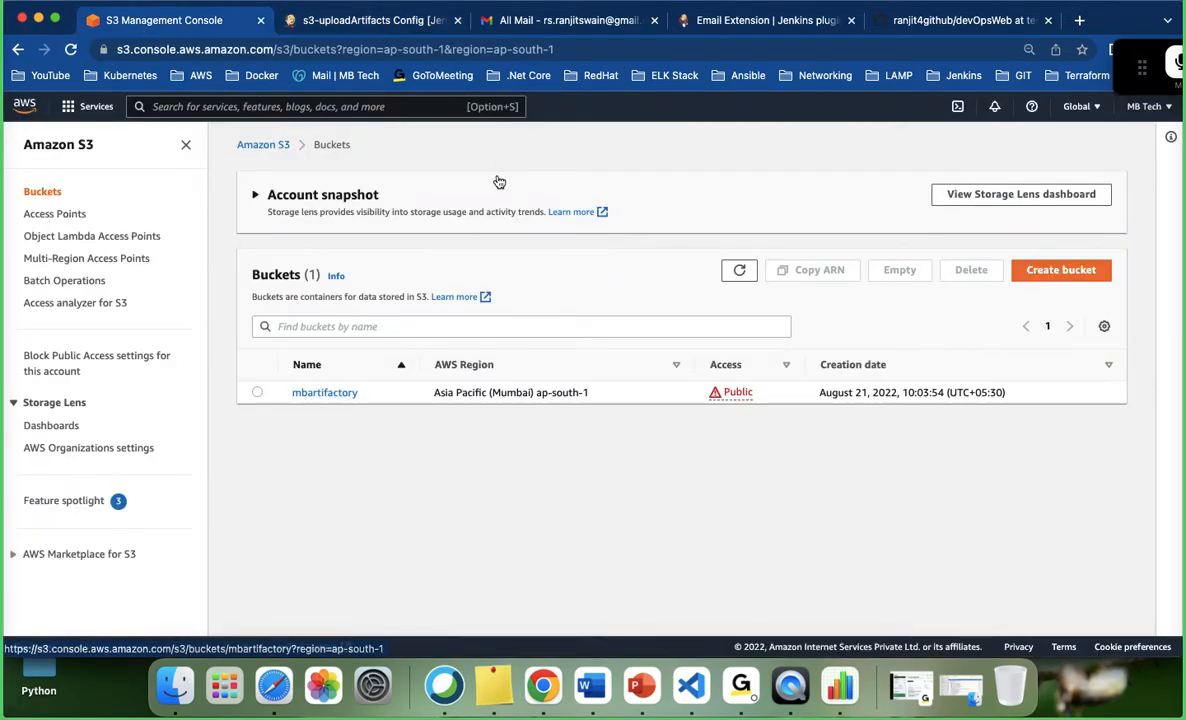
pyautogui.click(361, 22)
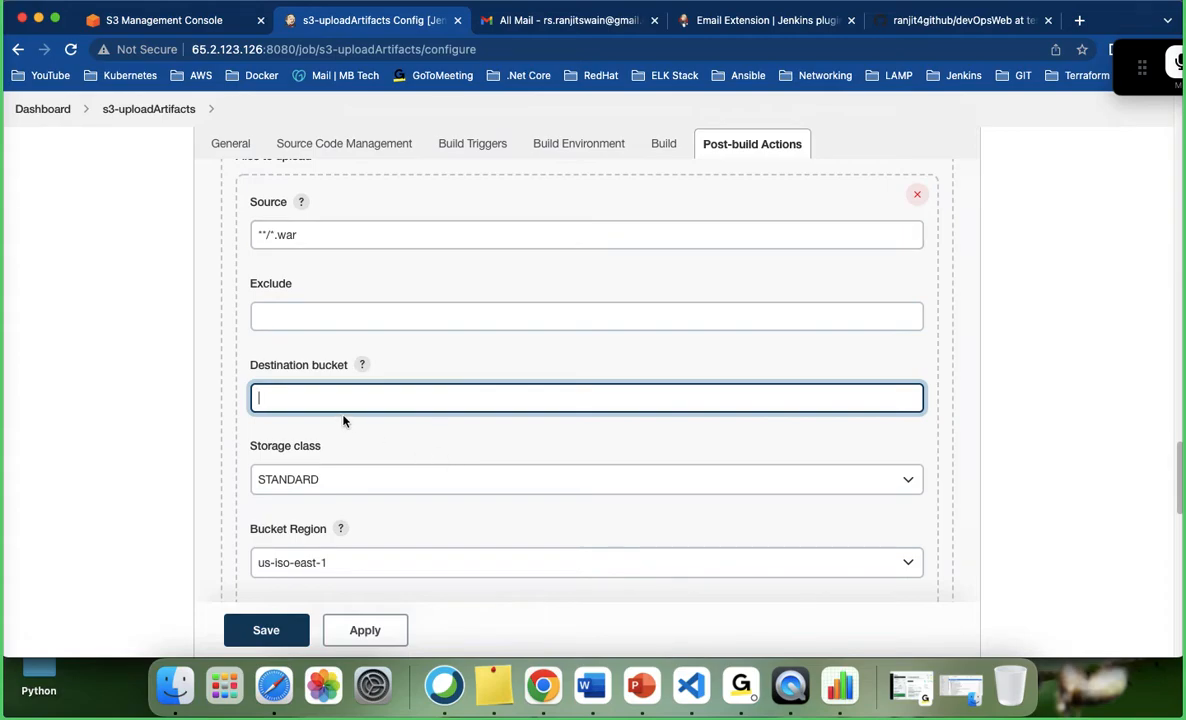
pyautogui.write('mbartifactory')
pyautogui.scroll(-3, 197, 430)
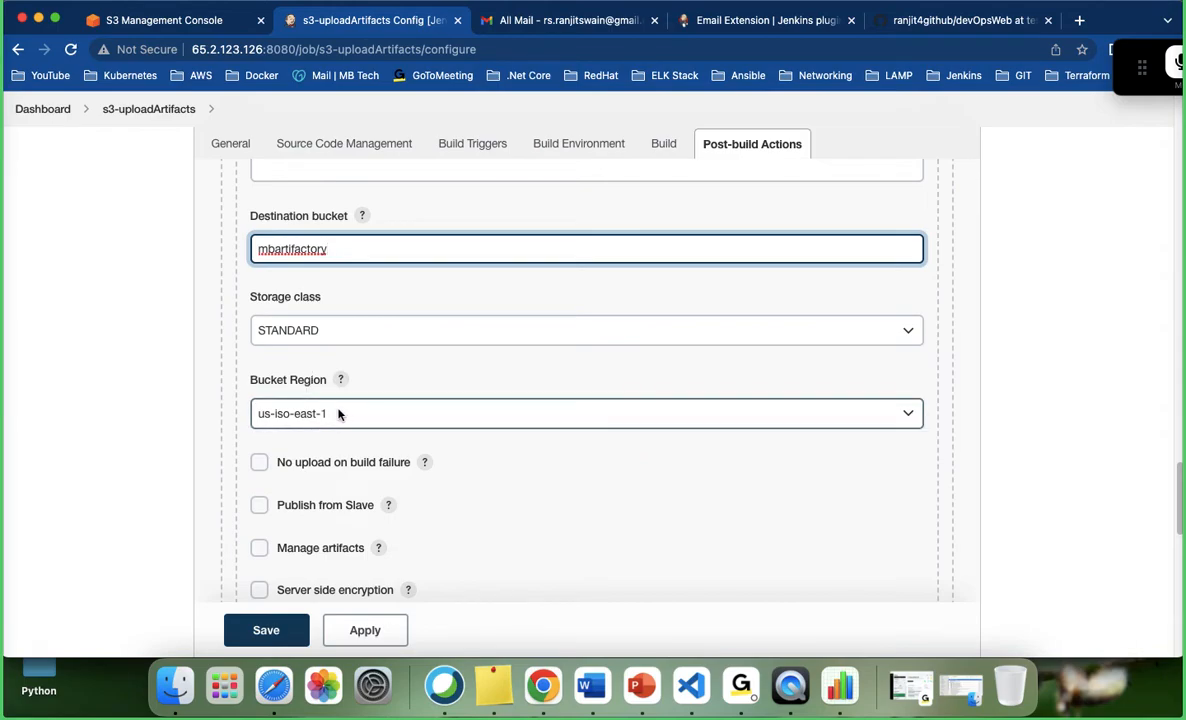
pyautogui.click(197, 22)
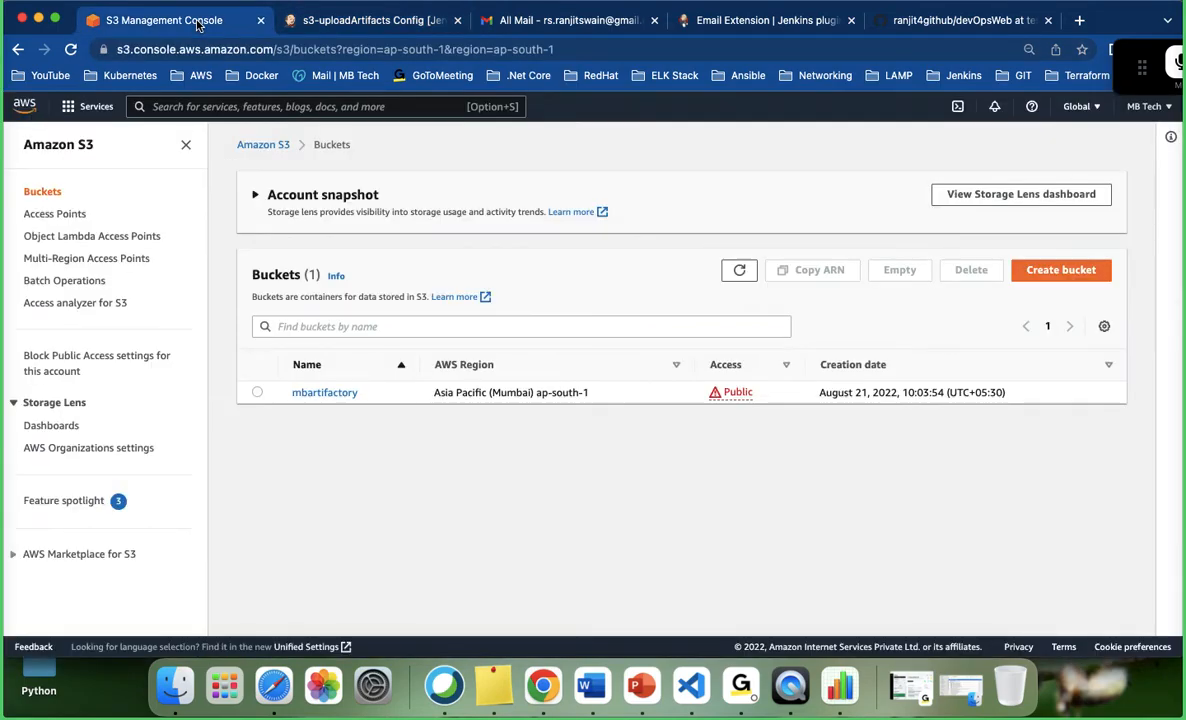
pyautogui.click(356, 21)
pyautogui.click(528, 422)
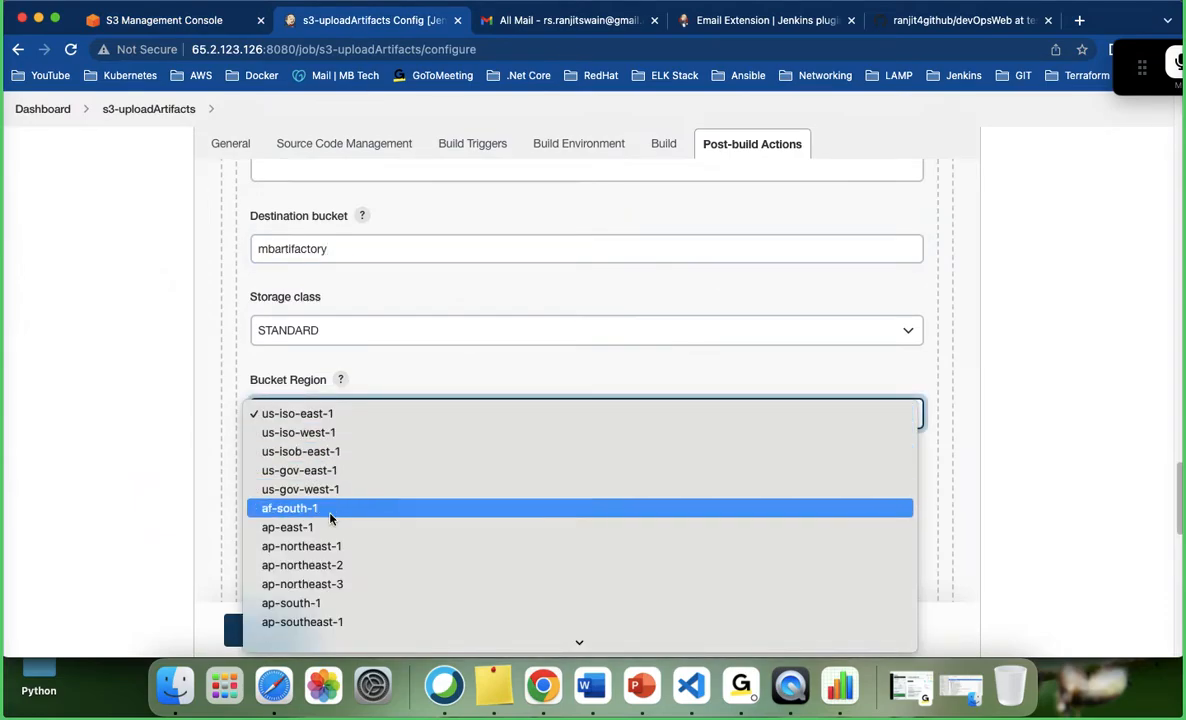
pyautogui.click(292, 603)
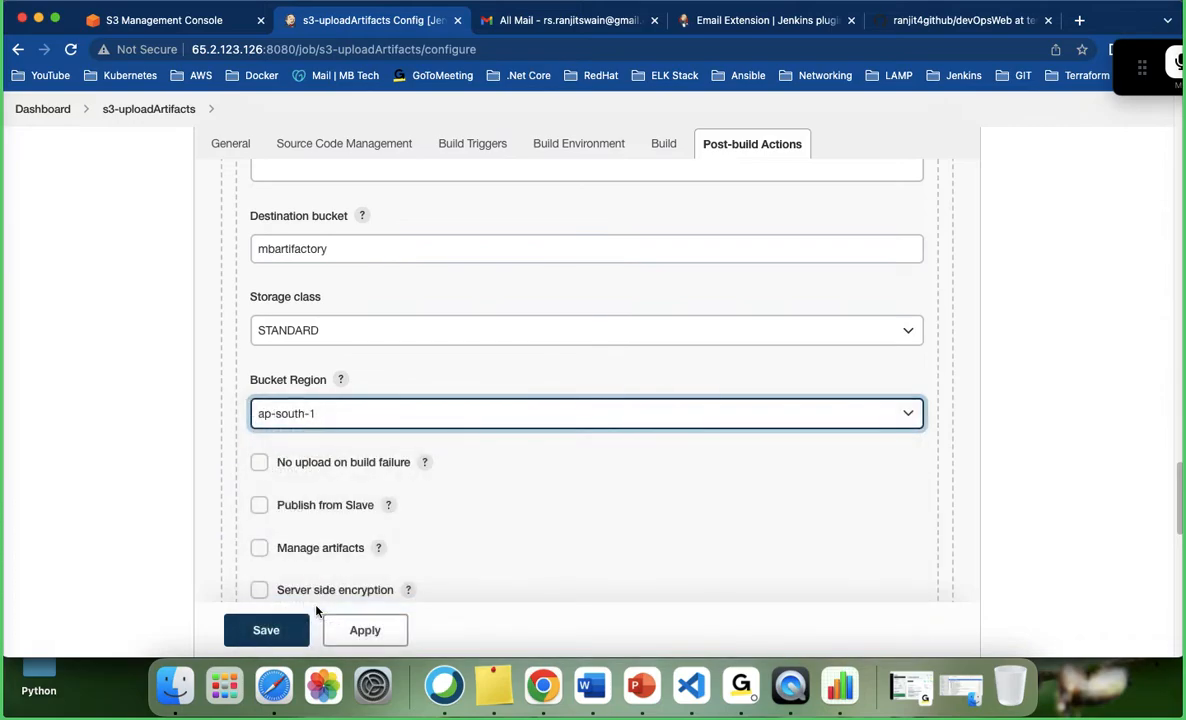
# - Review the source and bucket values, then save the job configuration
pyautogui.scroll(-3, 587, 530)
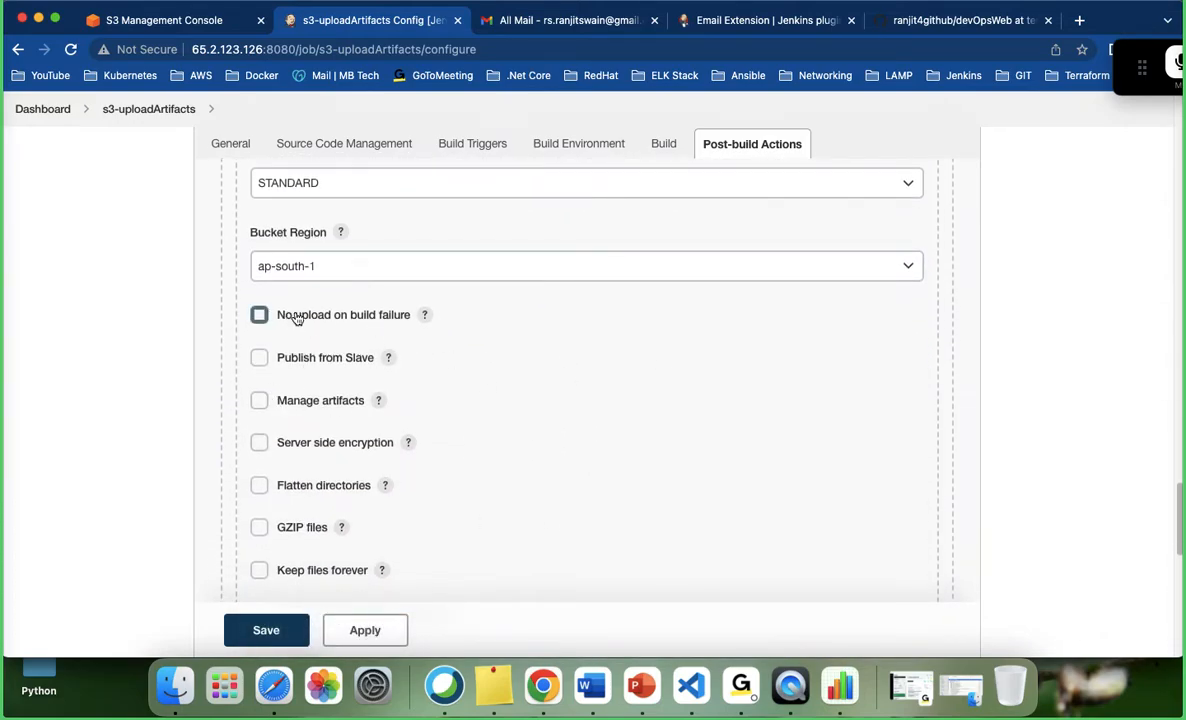
pyautogui.scroll(-2, 513, 346)
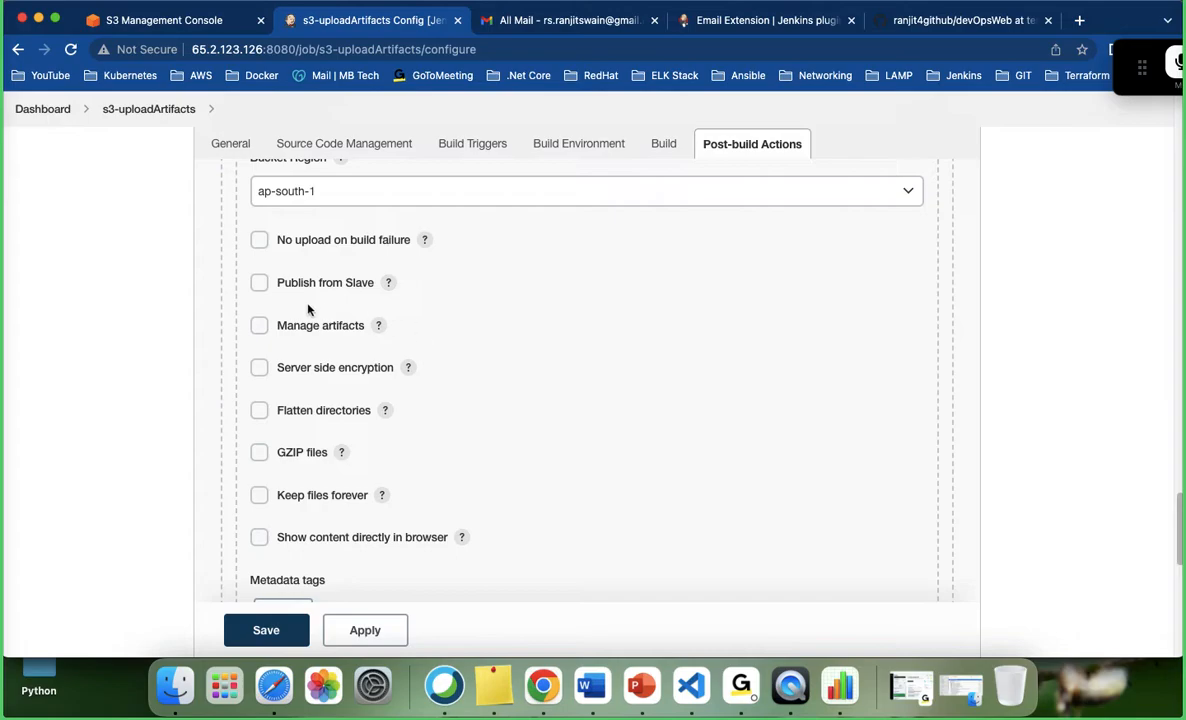
pyautogui.scroll(-2, 360, 368)
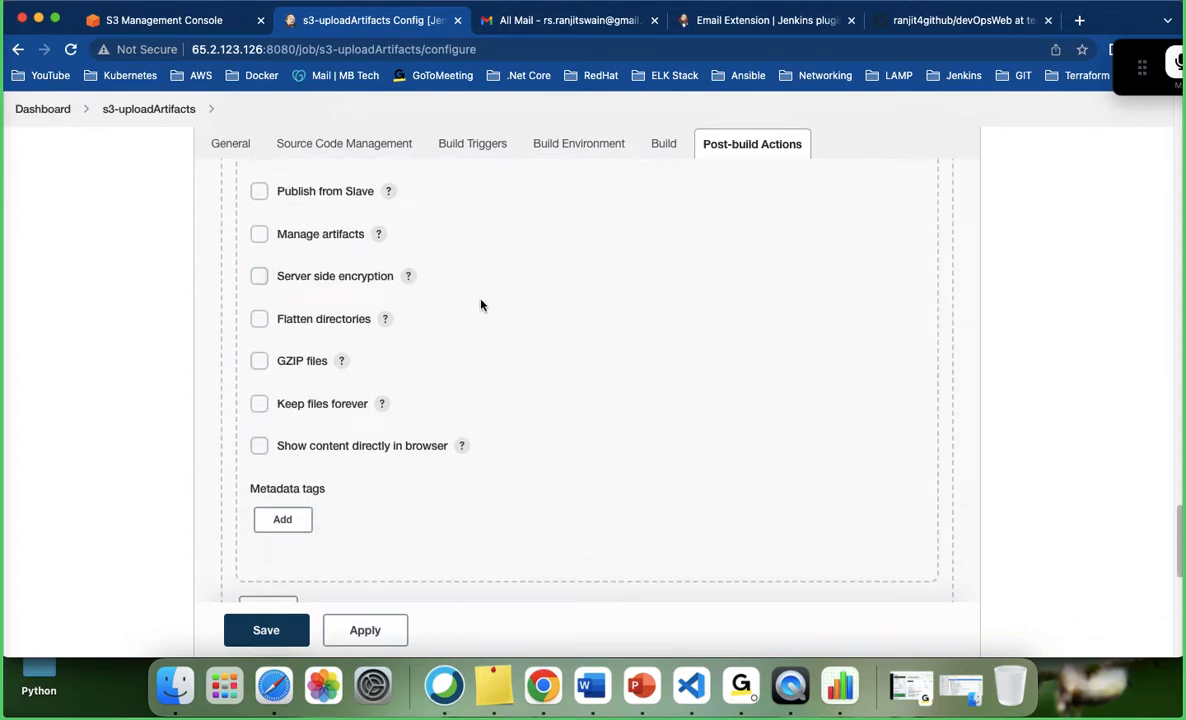
pyautogui.scroll(3, 476, 307)
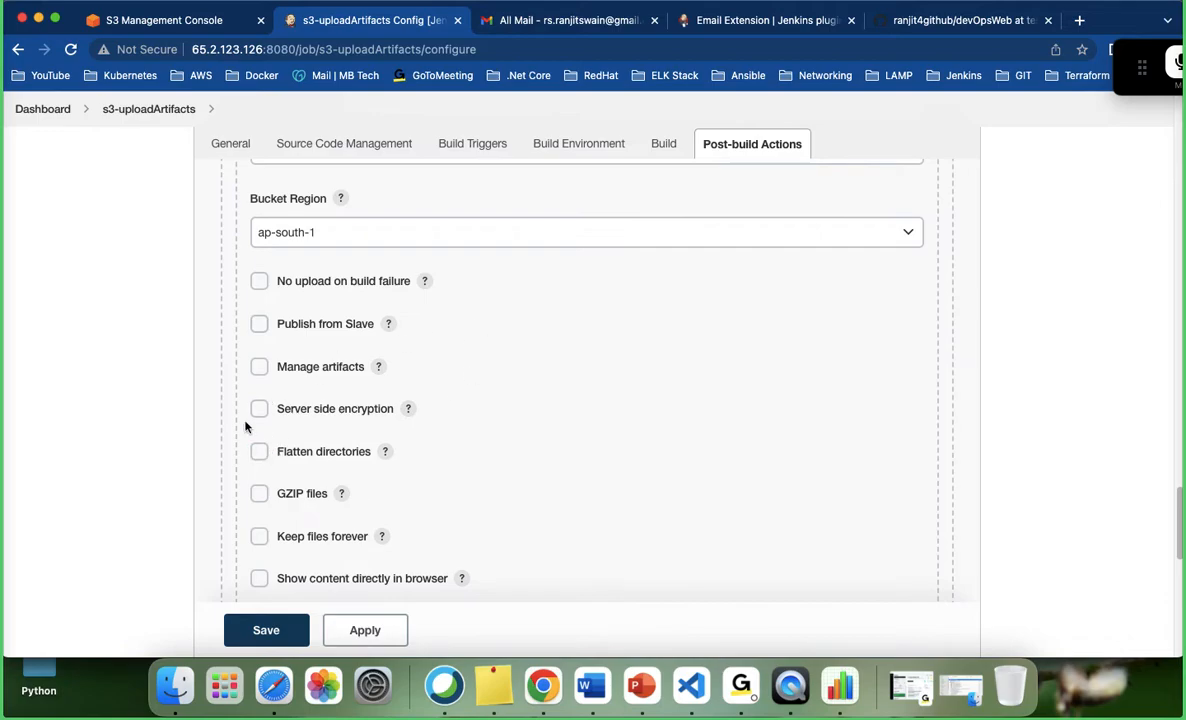
pyautogui.scroll(-1, 273, 357)
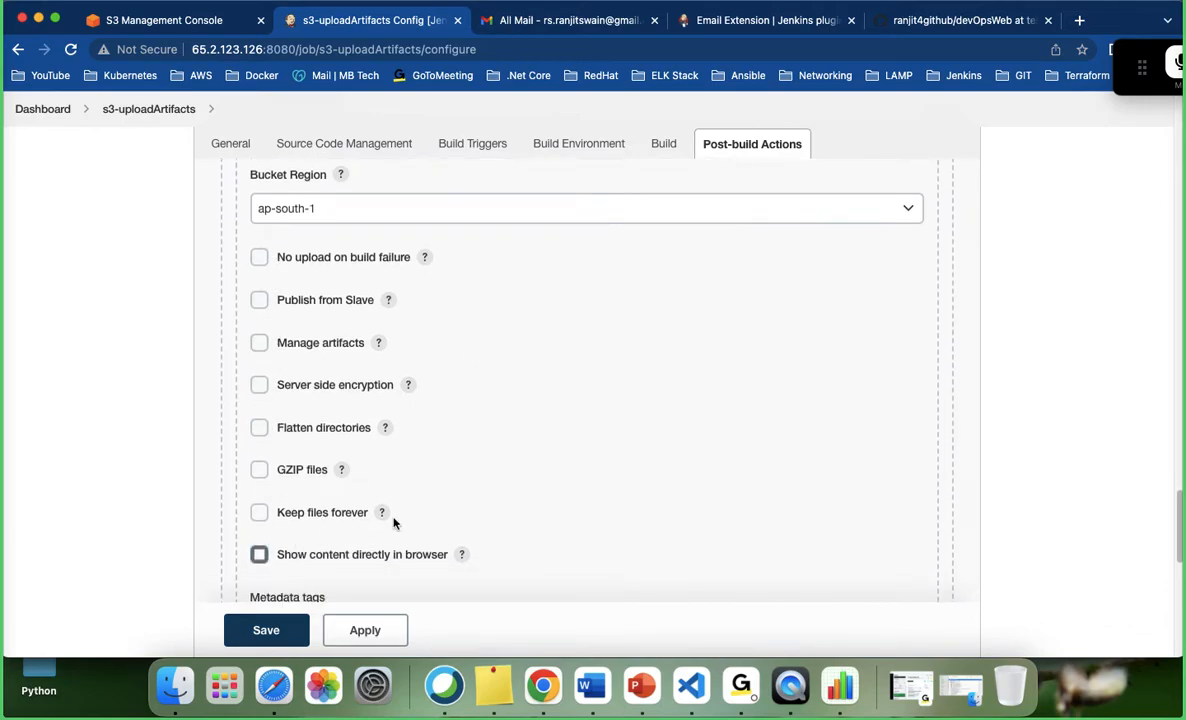
pyautogui.scroll(4, 553, 471)
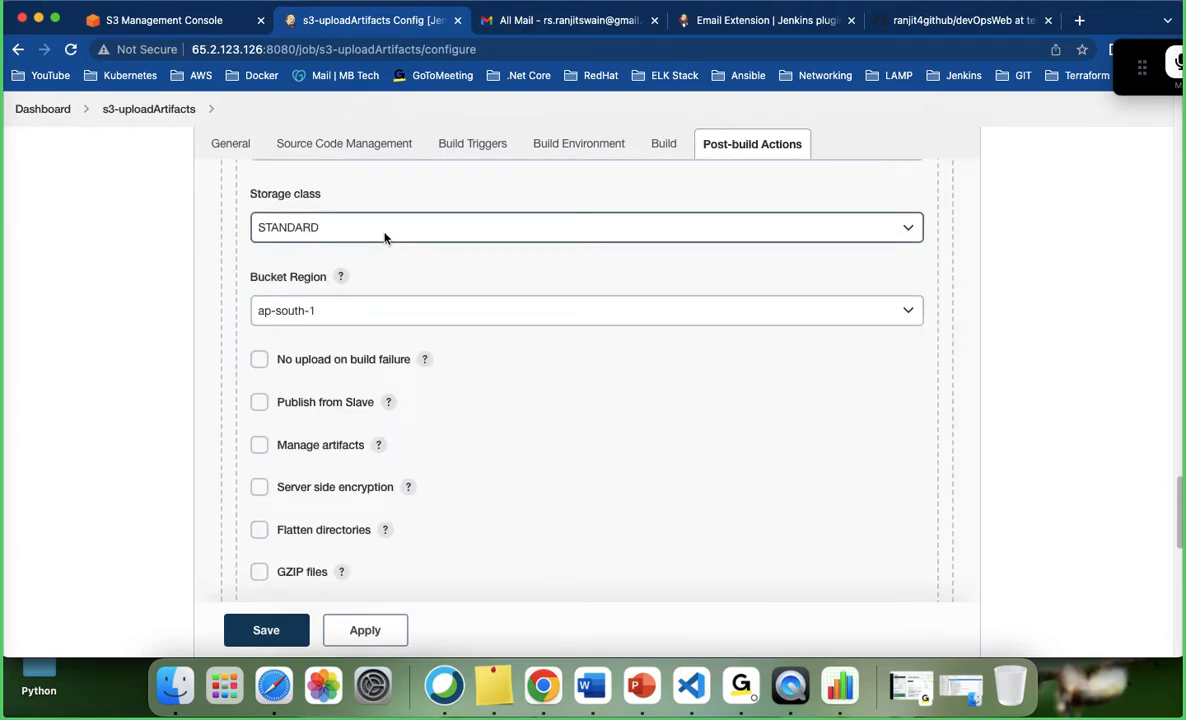
pyautogui.moveTo(1142, 67); pyautogui.dragTo(929, 69)
pyautogui.scroll(-8, 594, 421)
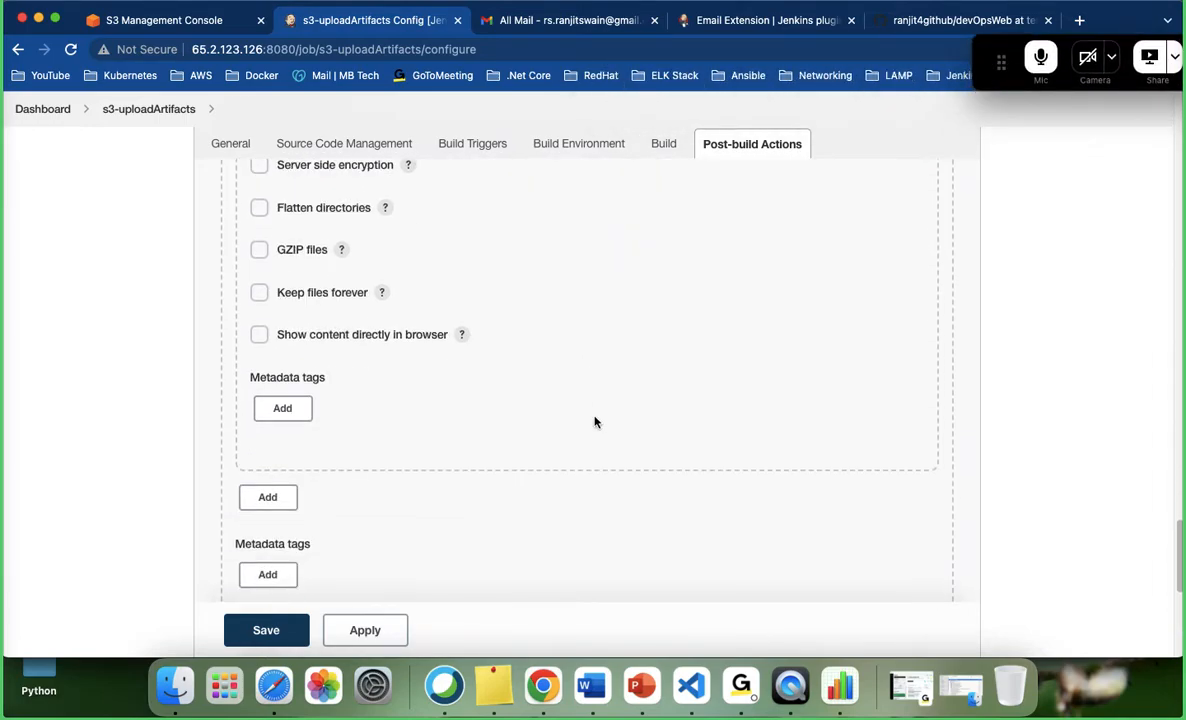
pyautogui.scroll(-3, 594, 421)
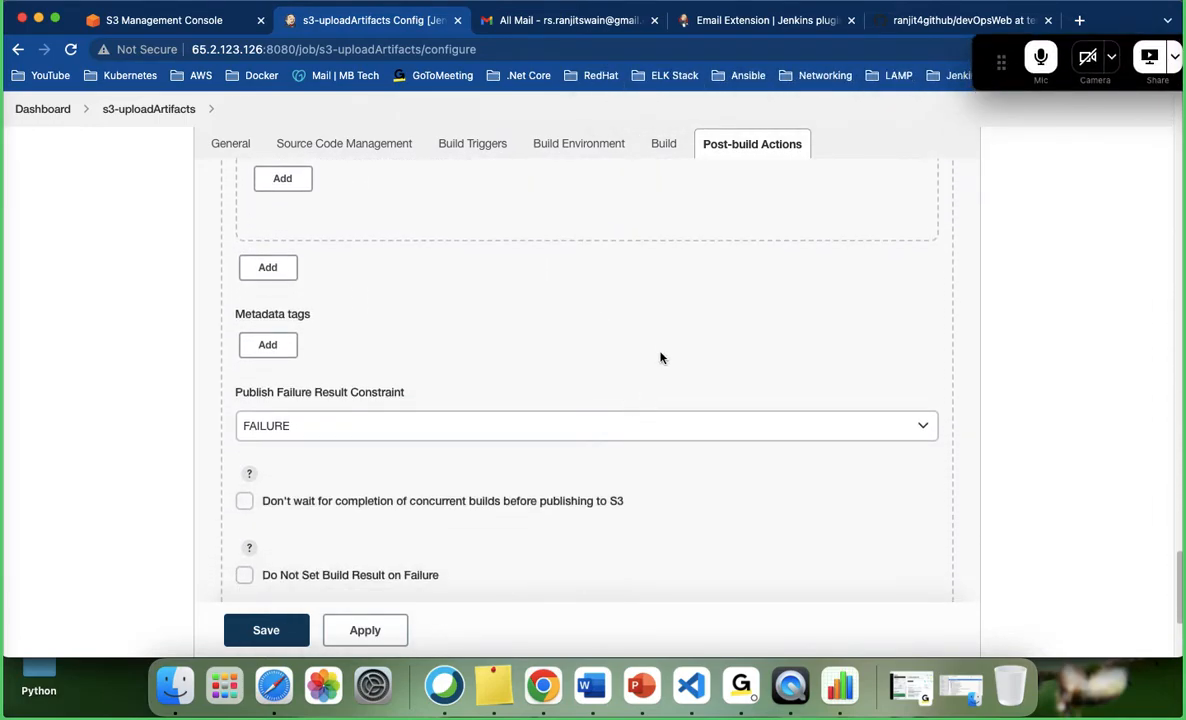
pyautogui.scroll(-4, 662, 345)
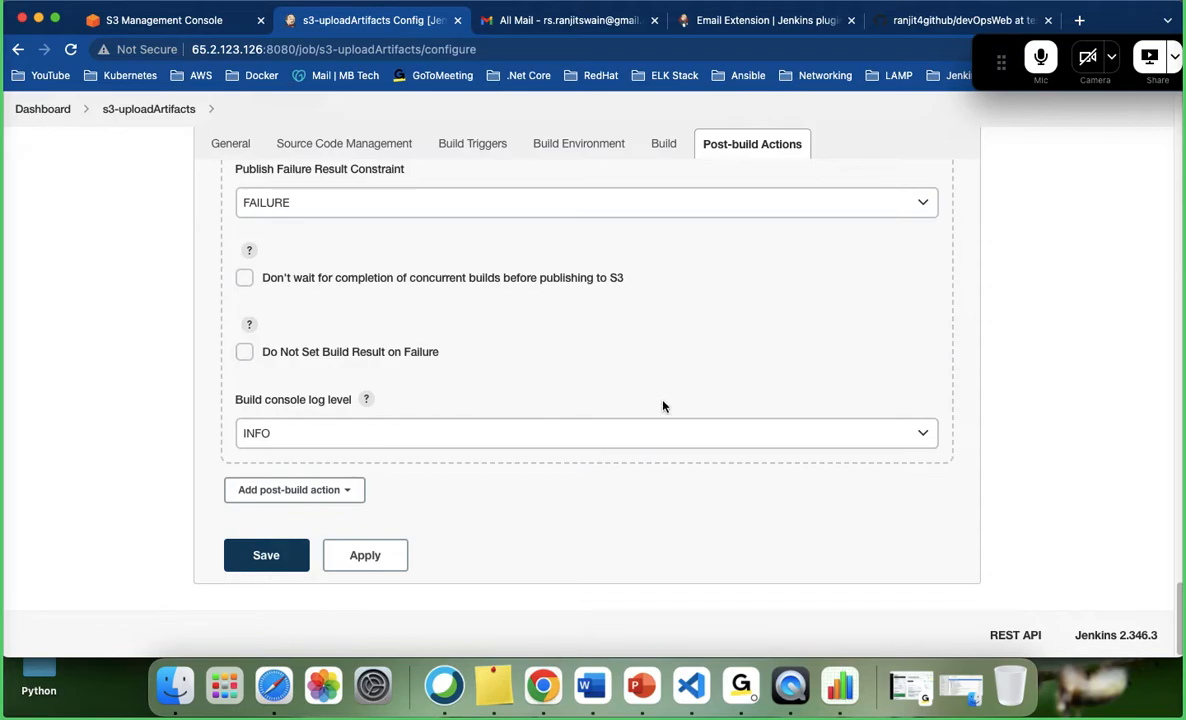
pyautogui.scroll(10, 89, 357)
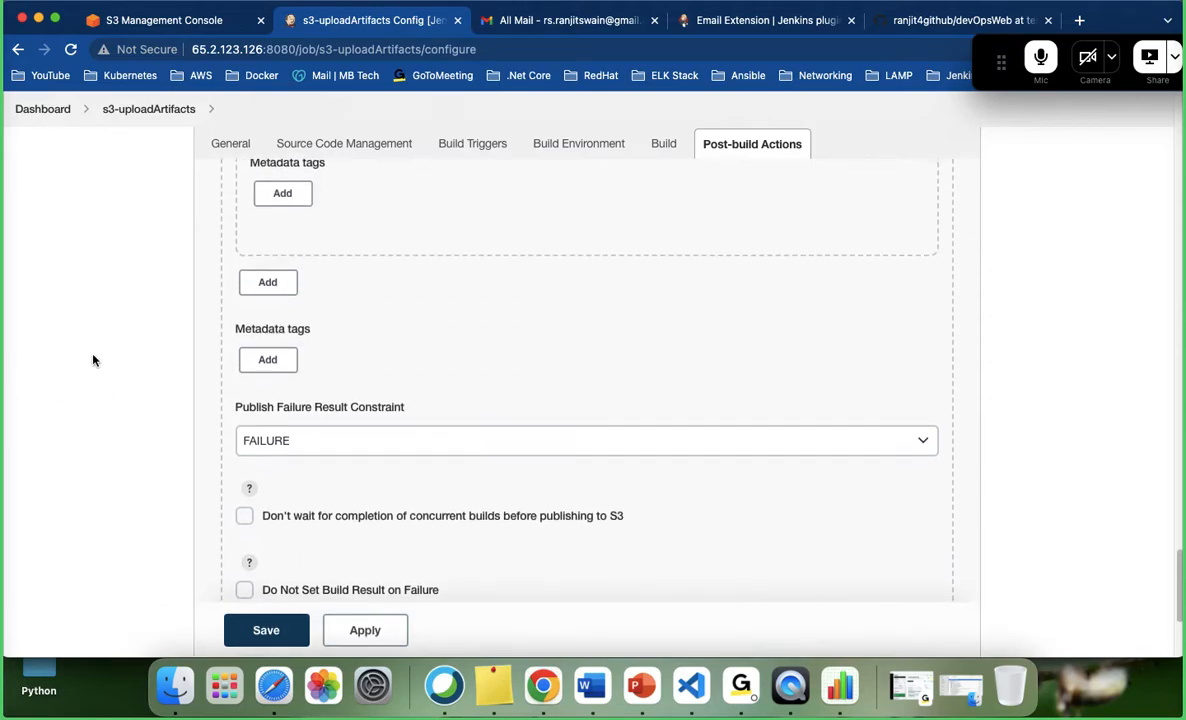
pyautogui.scroll(8, 92, 360)
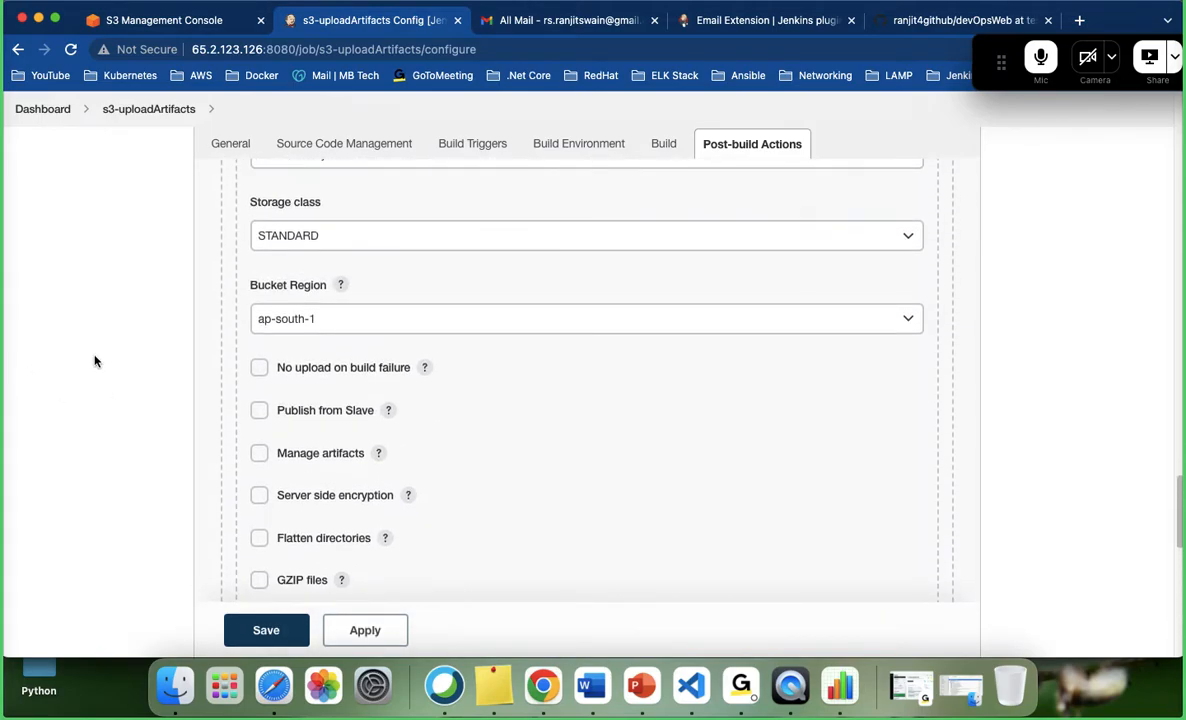
pyautogui.click(345, 292)
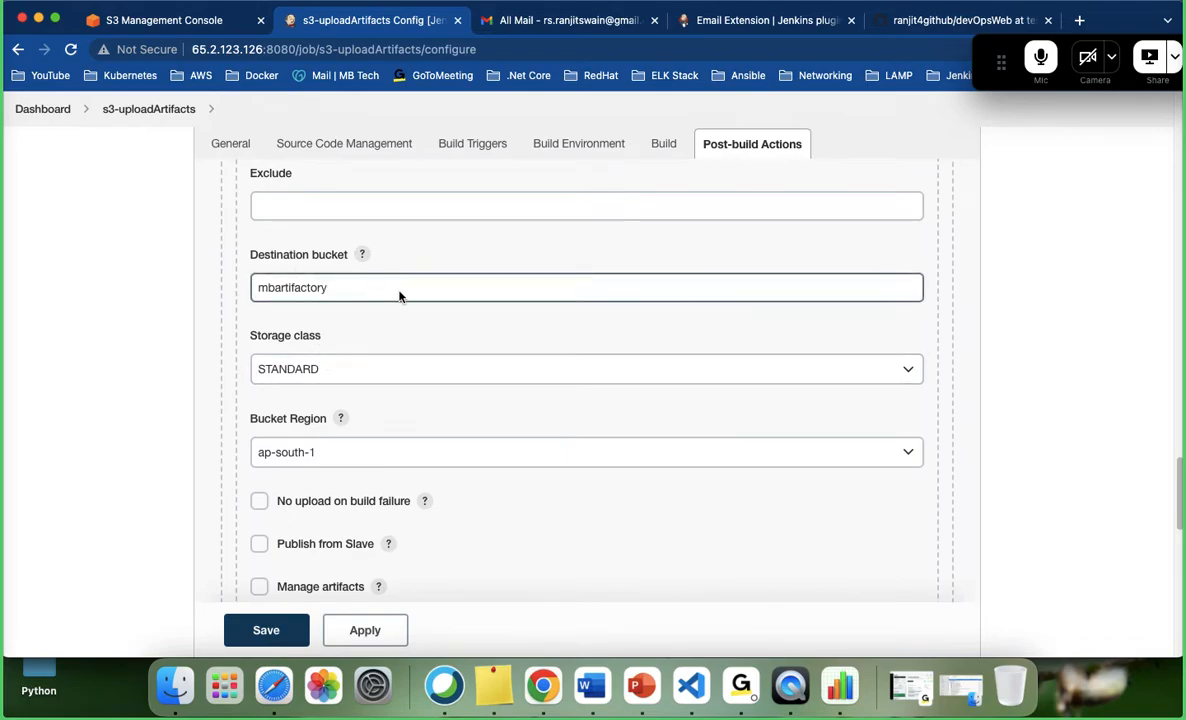
pyautogui.scroll(4, 245, 284)
pyautogui.click(256, 312)
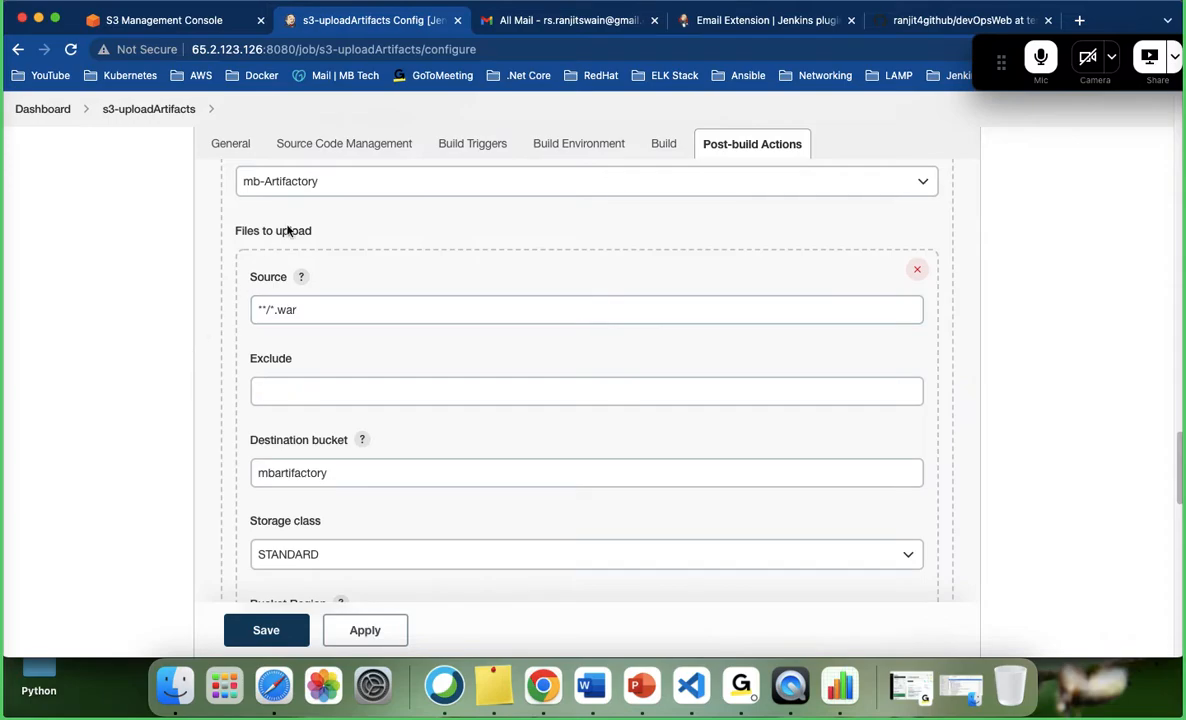
pyautogui.scroll(-7, 157, 424)
pyautogui.scroll(-12, 174, 377)
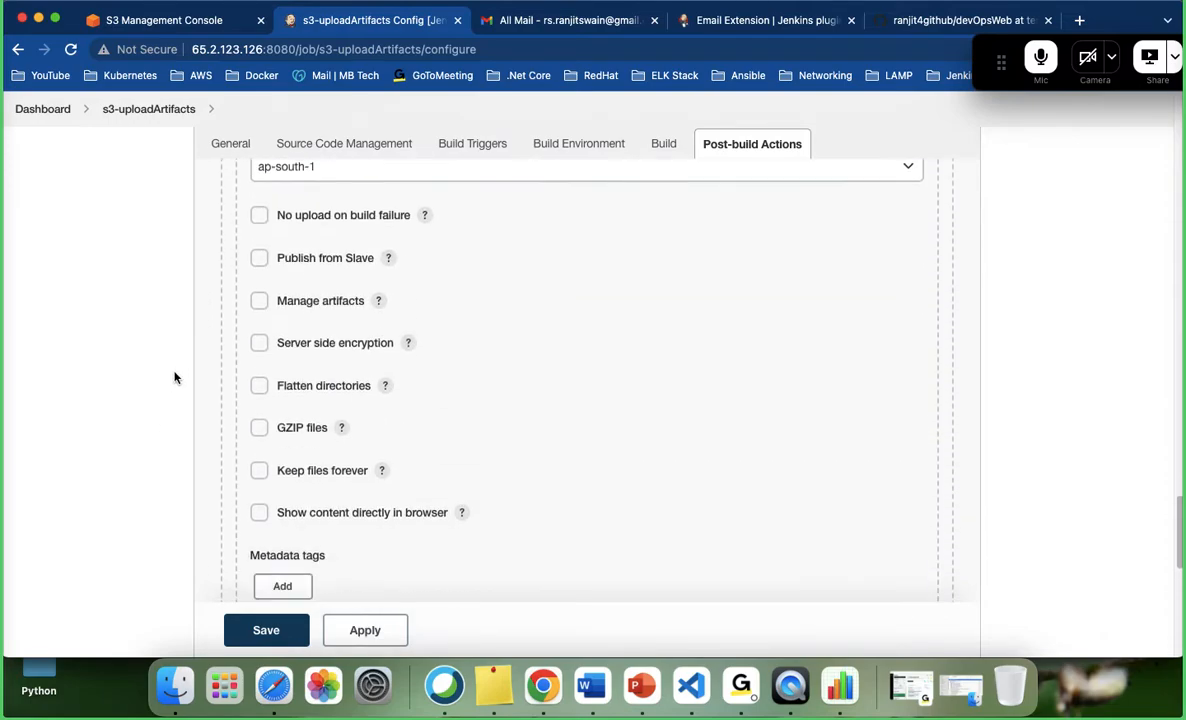
pyautogui.scroll(20, 174, 377)
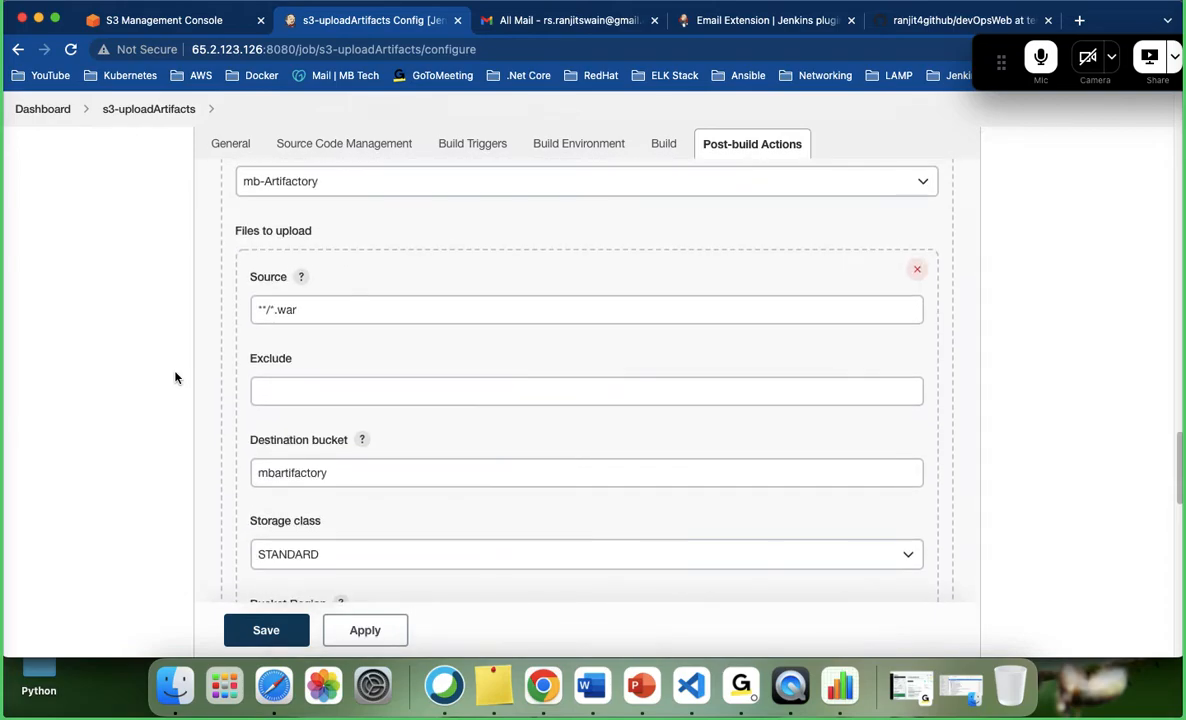
pyautogui.scroll(-18, 151, 445)
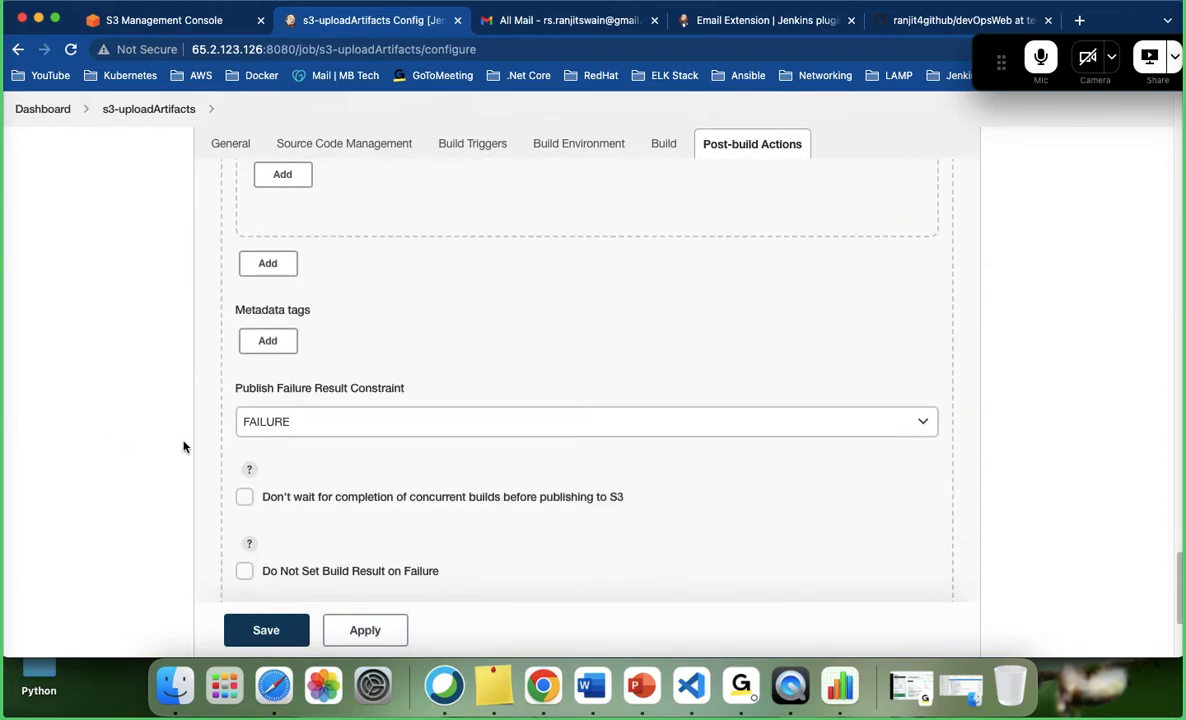
pyautogui.scroll(-5, 183, 446)
pyautogui.click(274, 556)
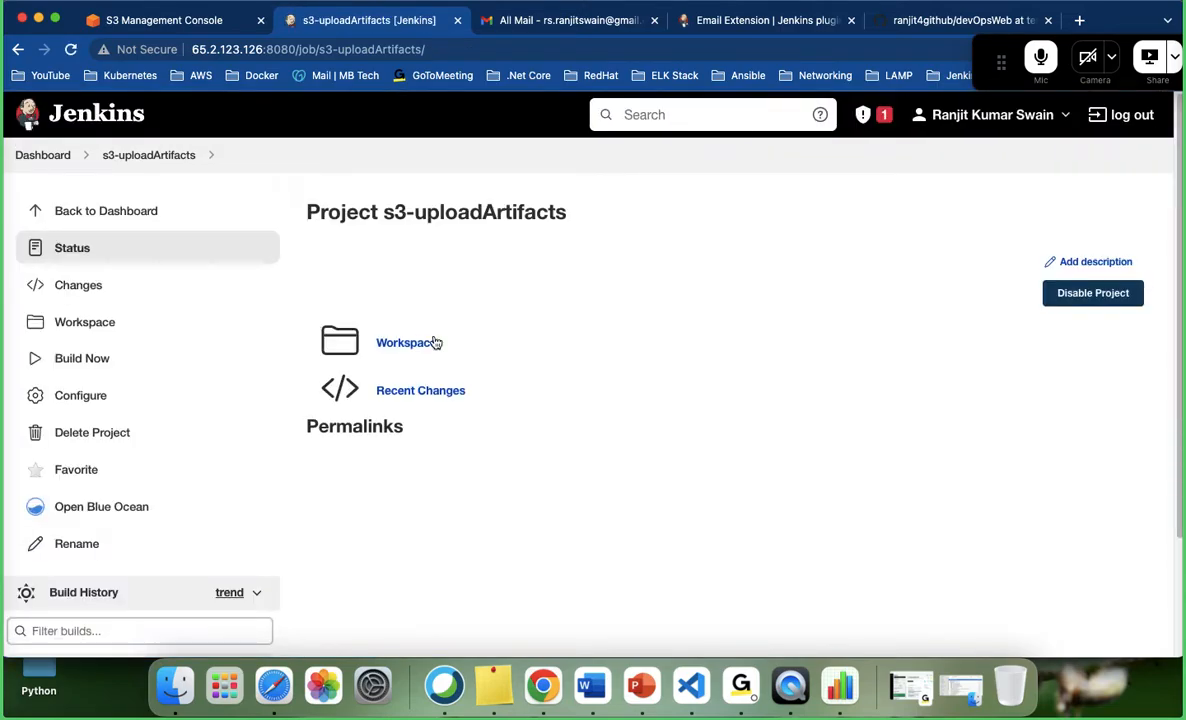
# - Trigger build #1 of s3-uploadArtifacts with Build Now
pyautogui.scroll(-3, 476, 352)
pyautogui.scroll(3, 476, 352)
pyautogui.moveTo(386, 213); pyautogui.dragTo(577, 212)
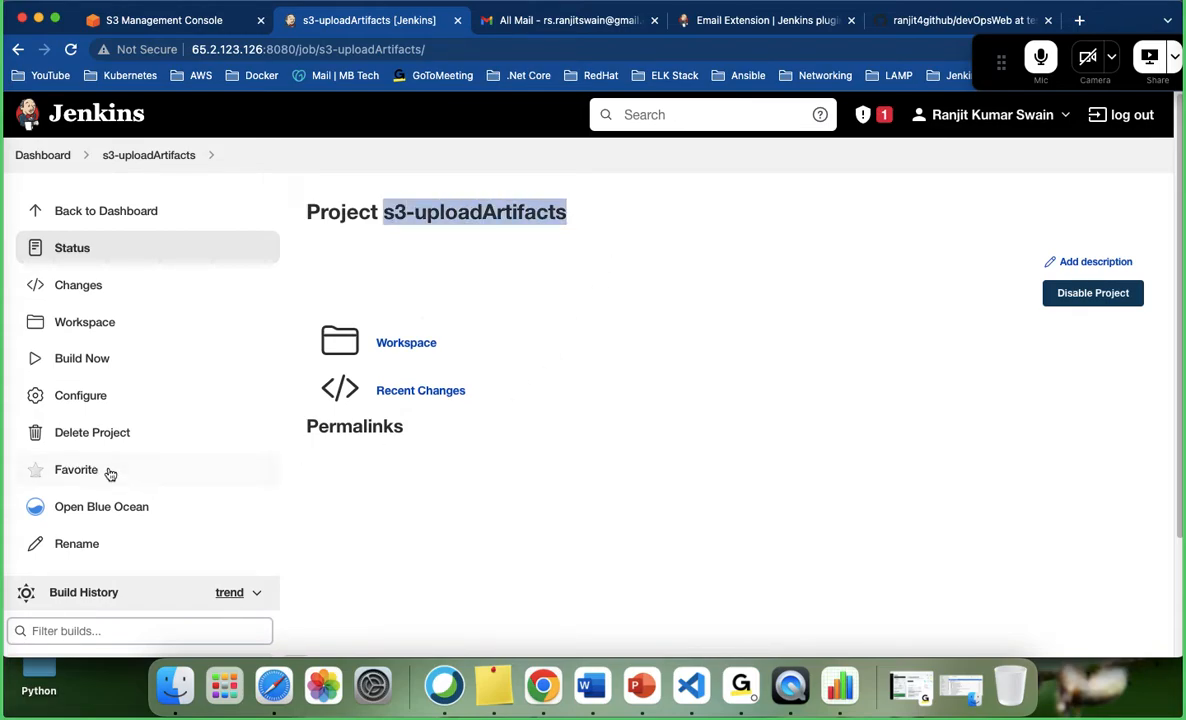
pyautogui.click(46, 366)
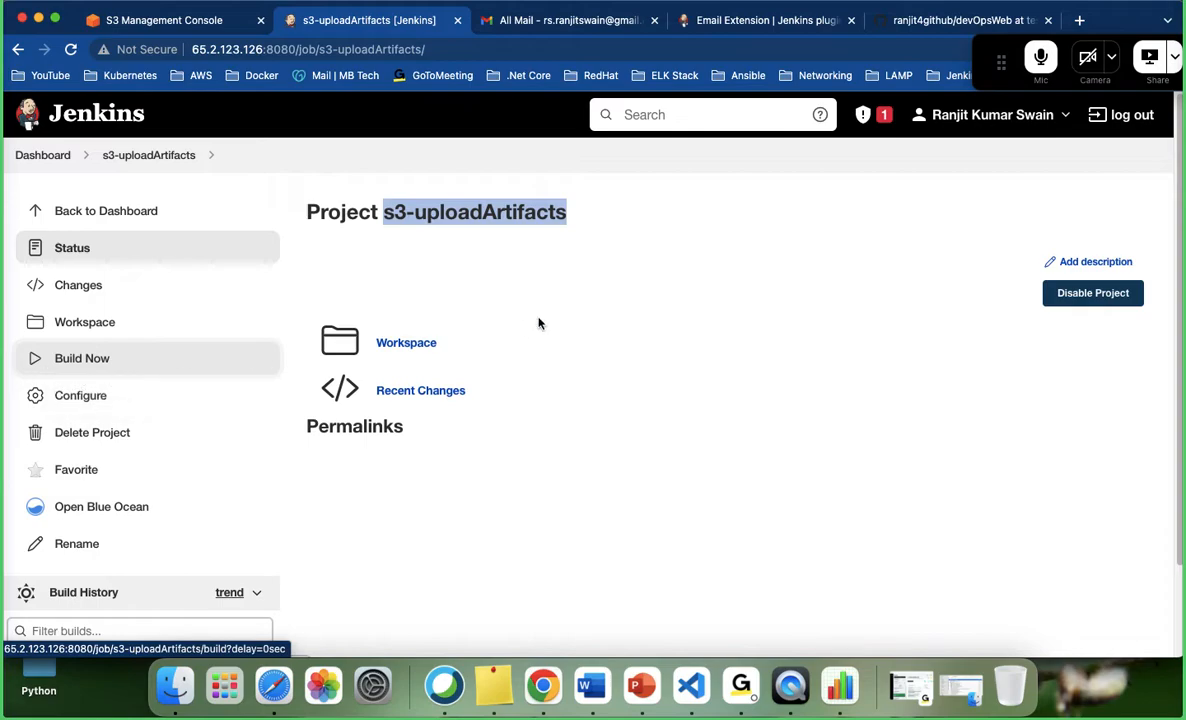
# - Open build #1's console output and highlight the unsupported Java source/target errors
pyautogui.scroll(-2, 535, 312)
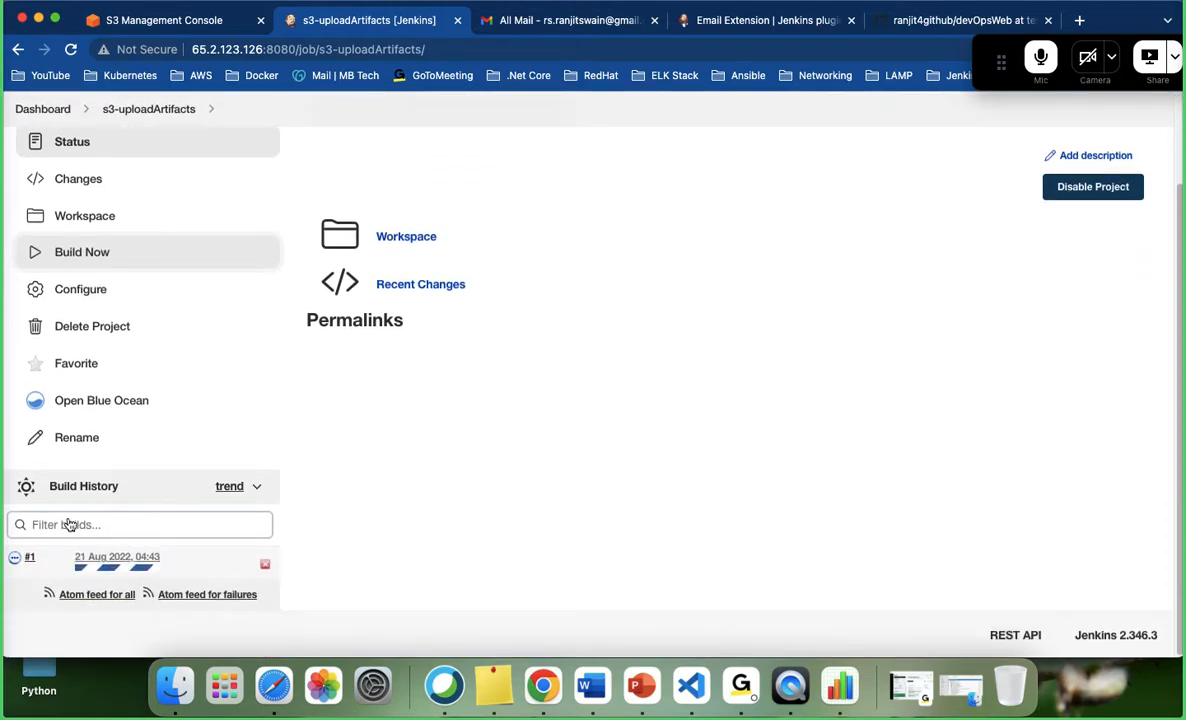
pyautogui.click(16, 558)
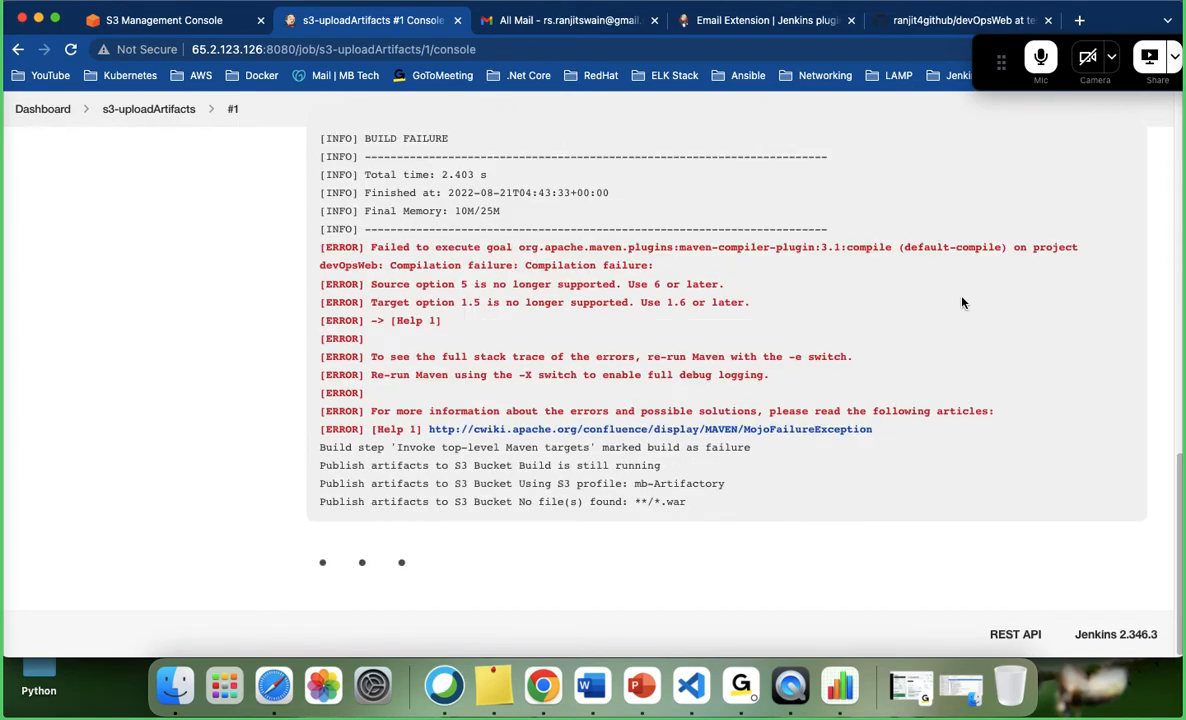
pyautogui.moveTo(731, 394); pyautogui.dragTo(366, 249)
pyautogui.click(617, 297)
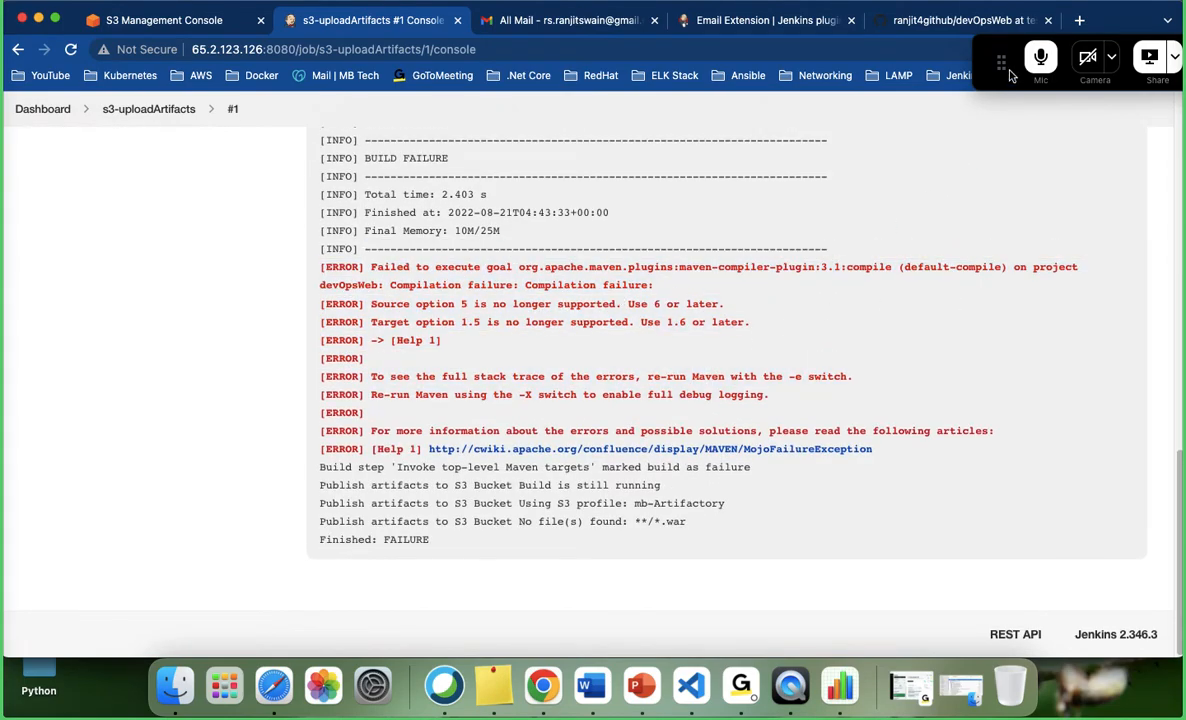
pyautogui.moveTo(415, 78)
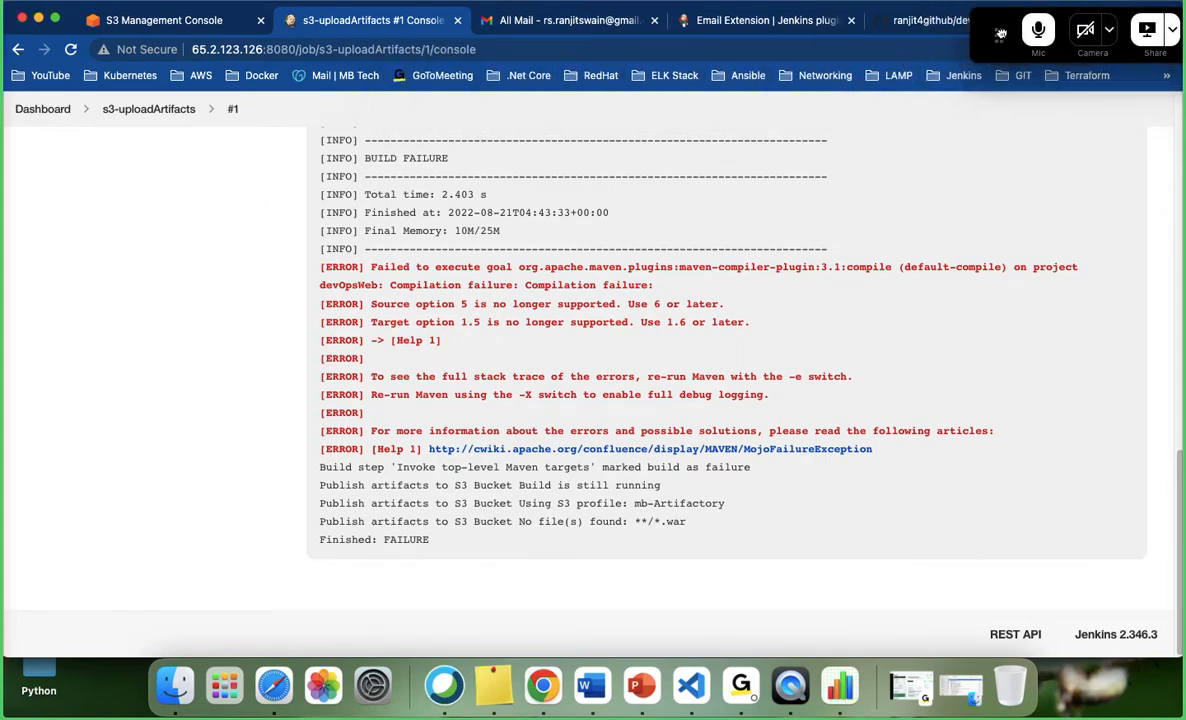
pyautogui.moveTo(432, 300); pyautogui.dragTo(560, 341)
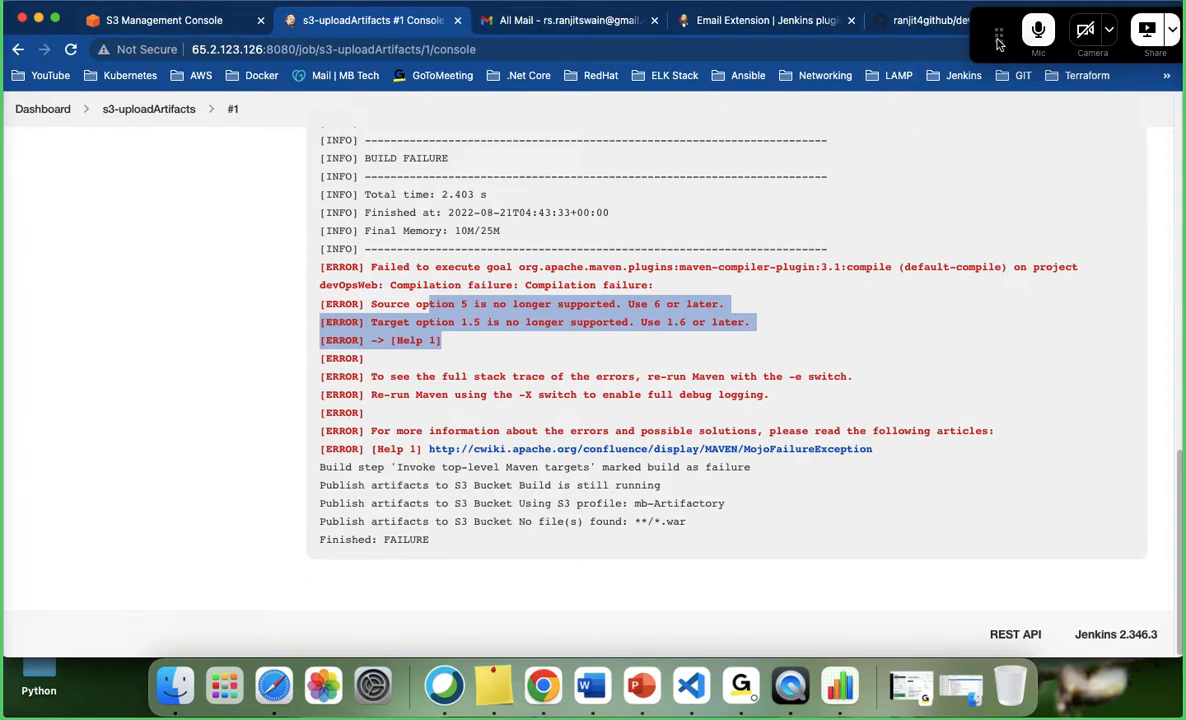
pyautogui.click(178, 28)
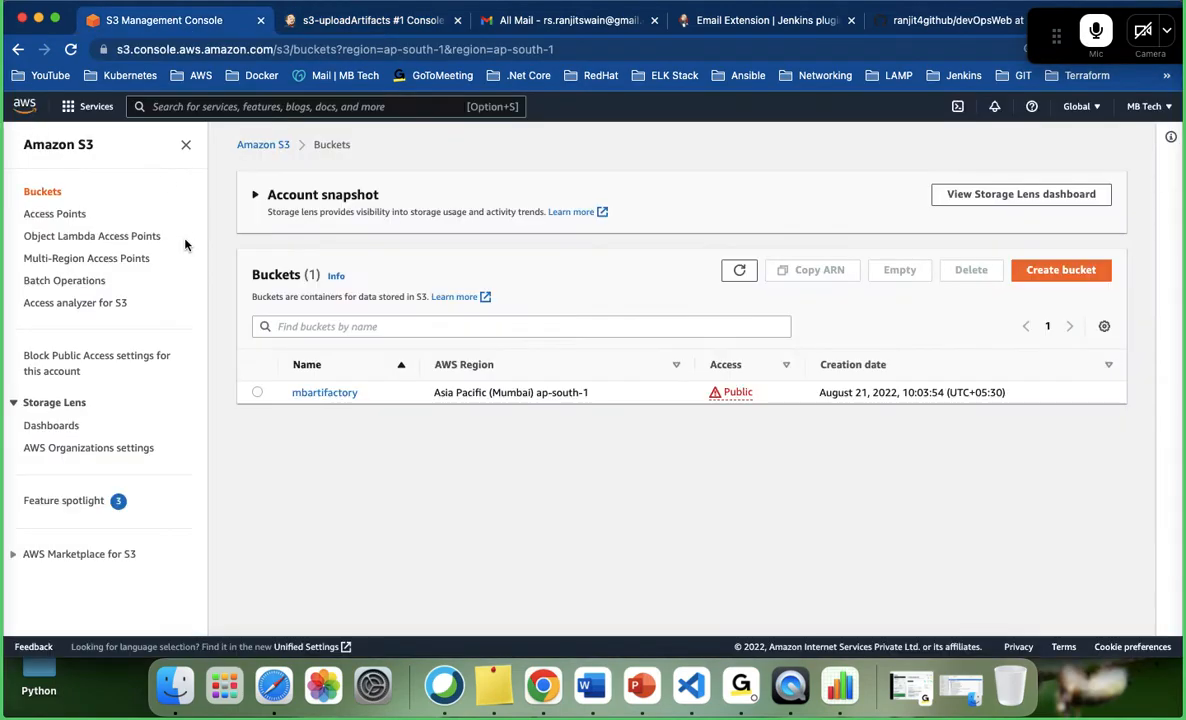
# - In EC2 running instances, select JenkinsServer-Ubuntu and copy its public IPv4 65.2.123.126
pyautogui.click(66, 108)
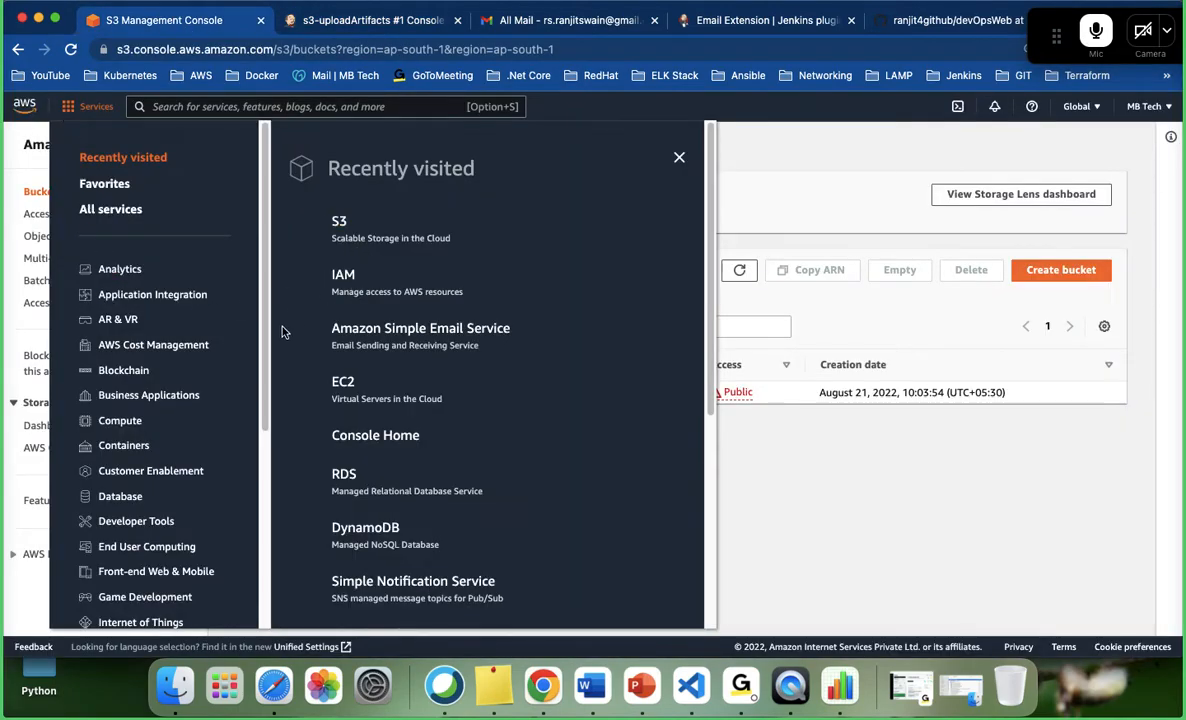
pyautogui.click(343, 385)
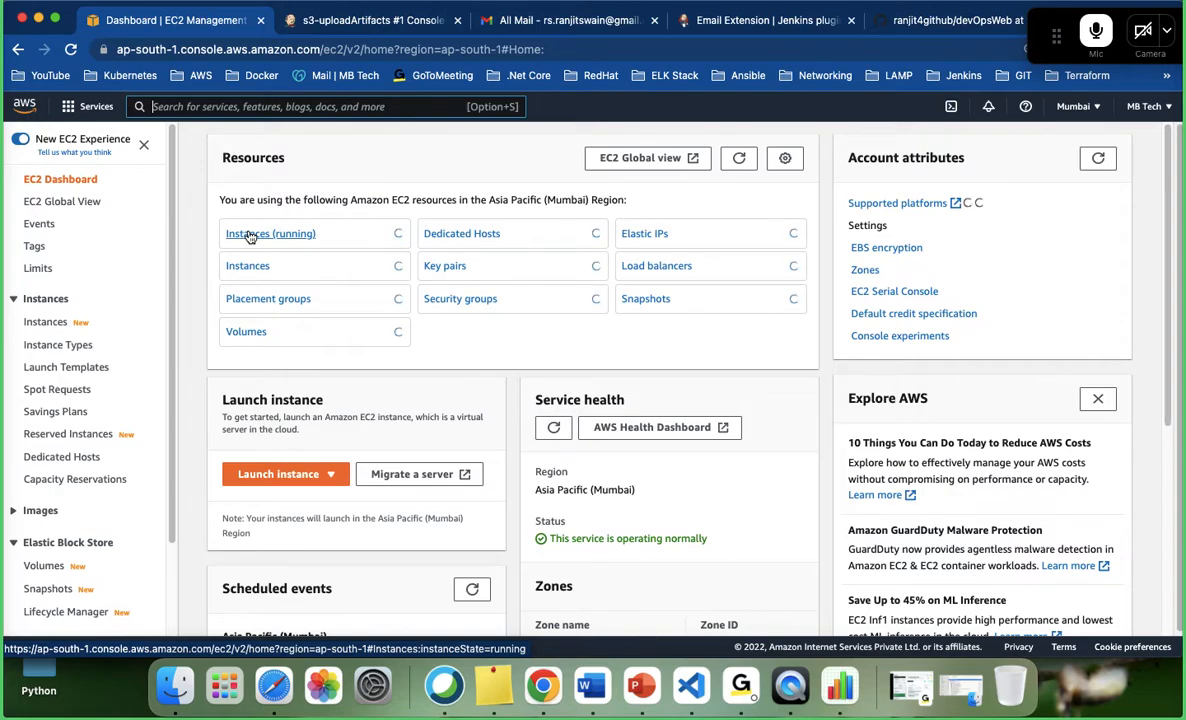
pyautogui.click(250, 234)
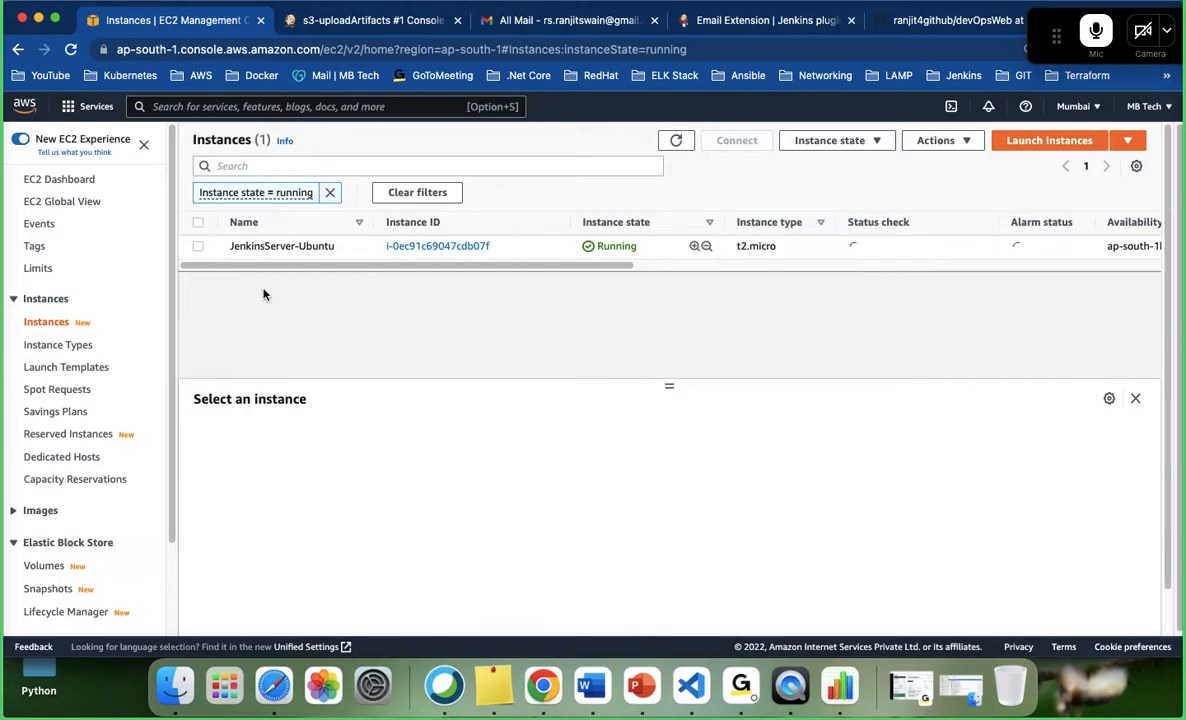
pyautogui.click(197, 250)
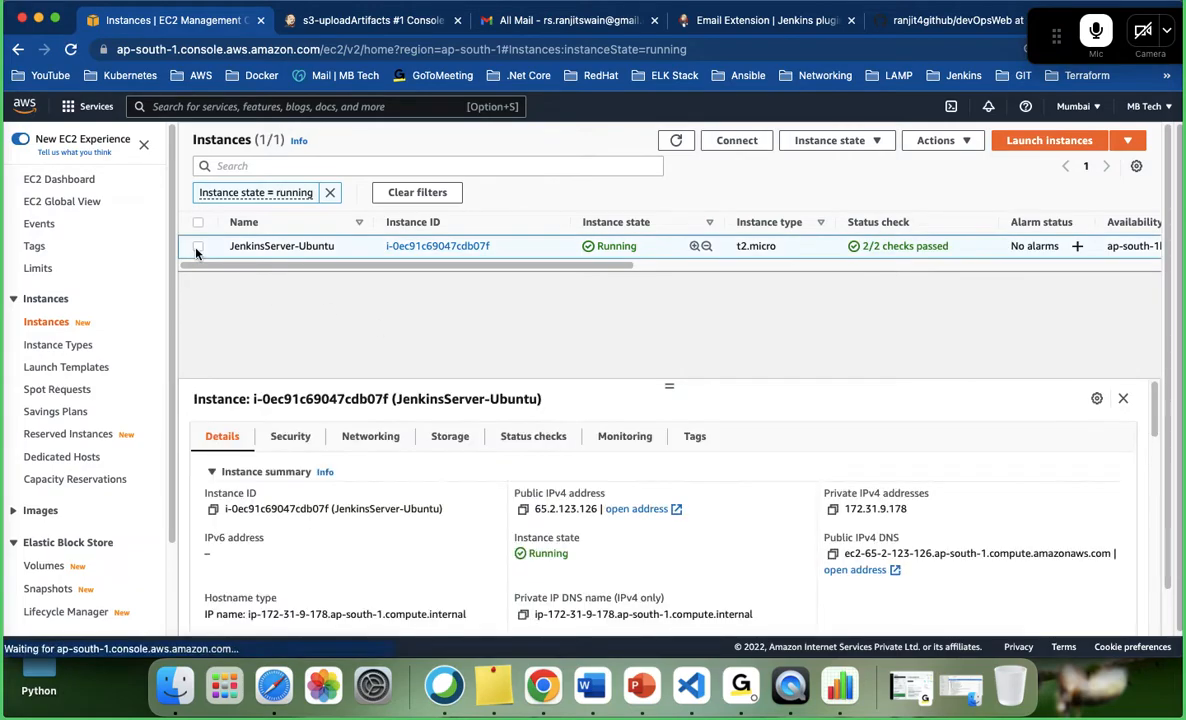
pyautogui.click(523, 509)
# - Launch Terminal and clear the screen
pyautogui.press('super+space')
pyautogui.write('te')
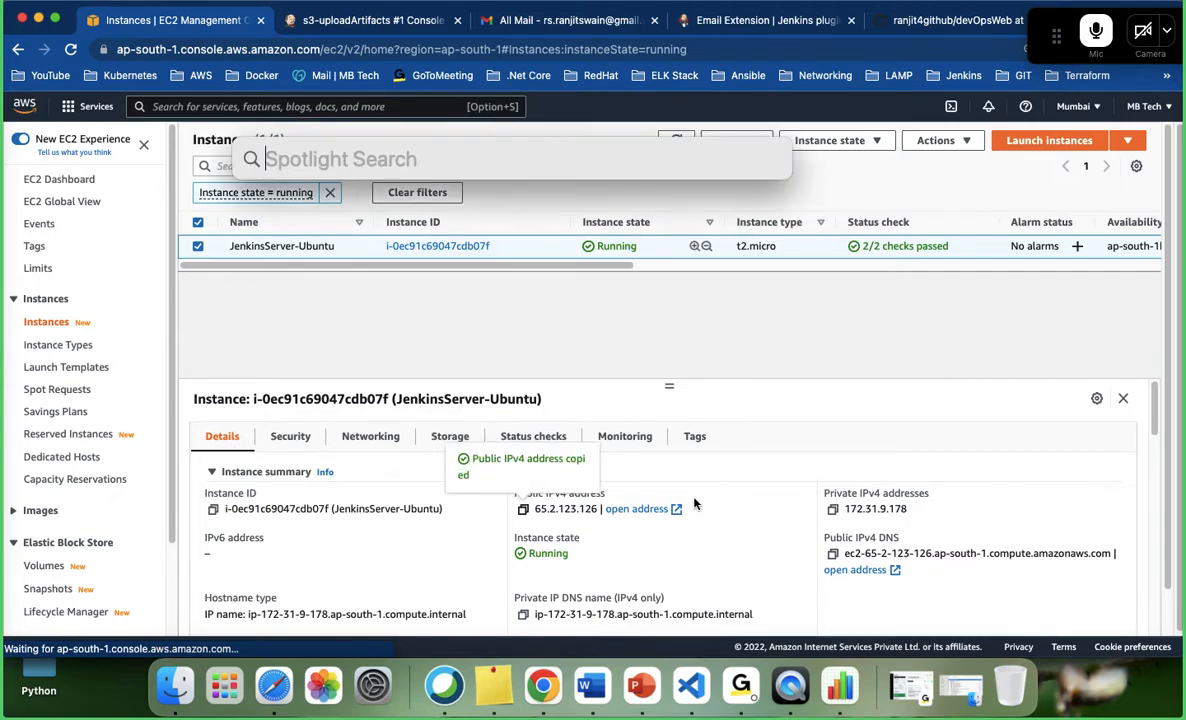
pyautogui.write('rminal')
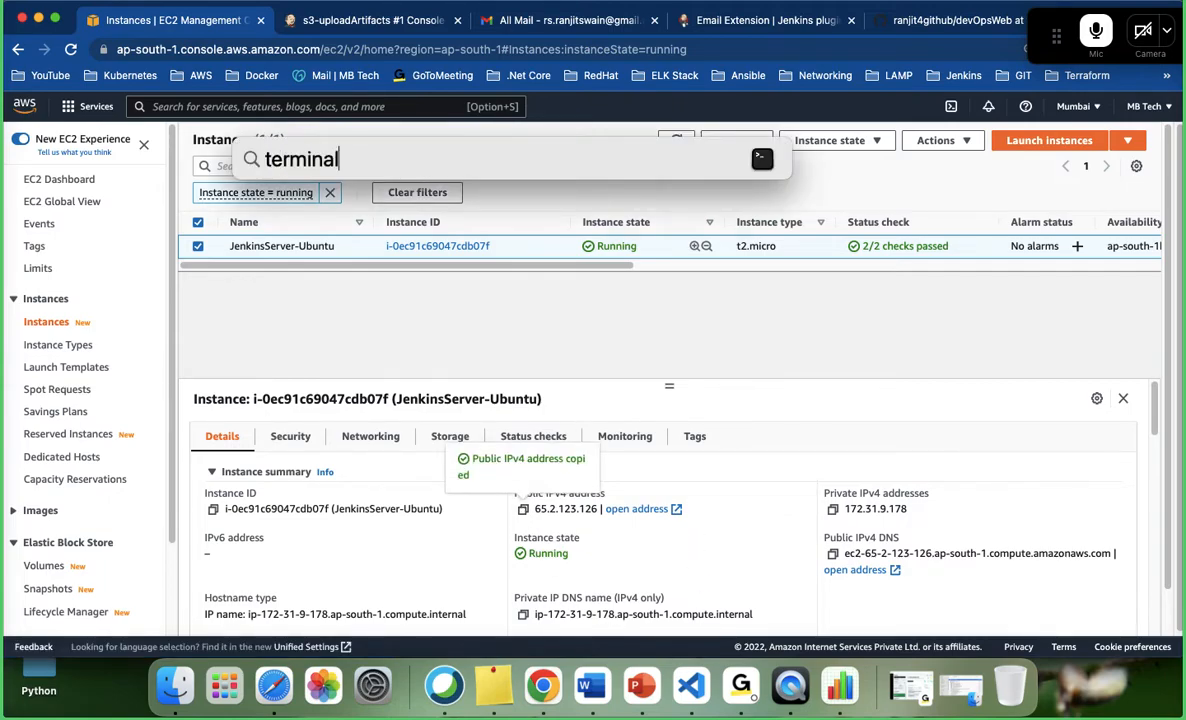
pyautogui.press('Return')
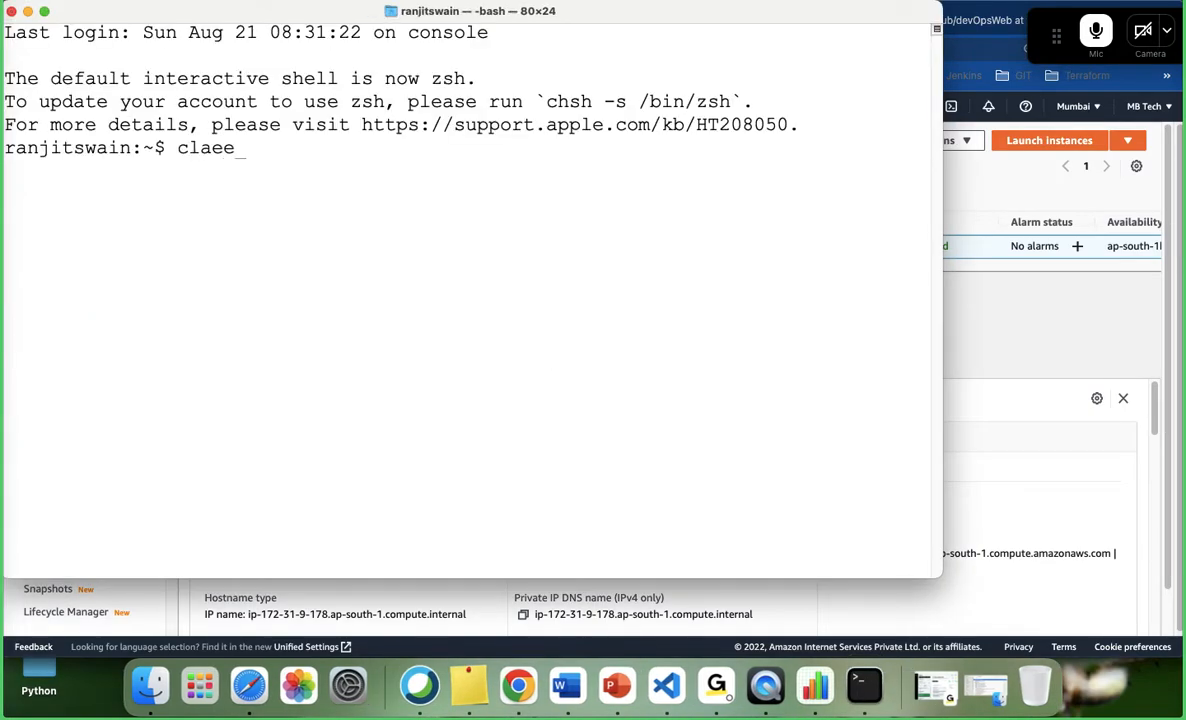
pyautogui.write('claer')
pyautogui.press('Return')
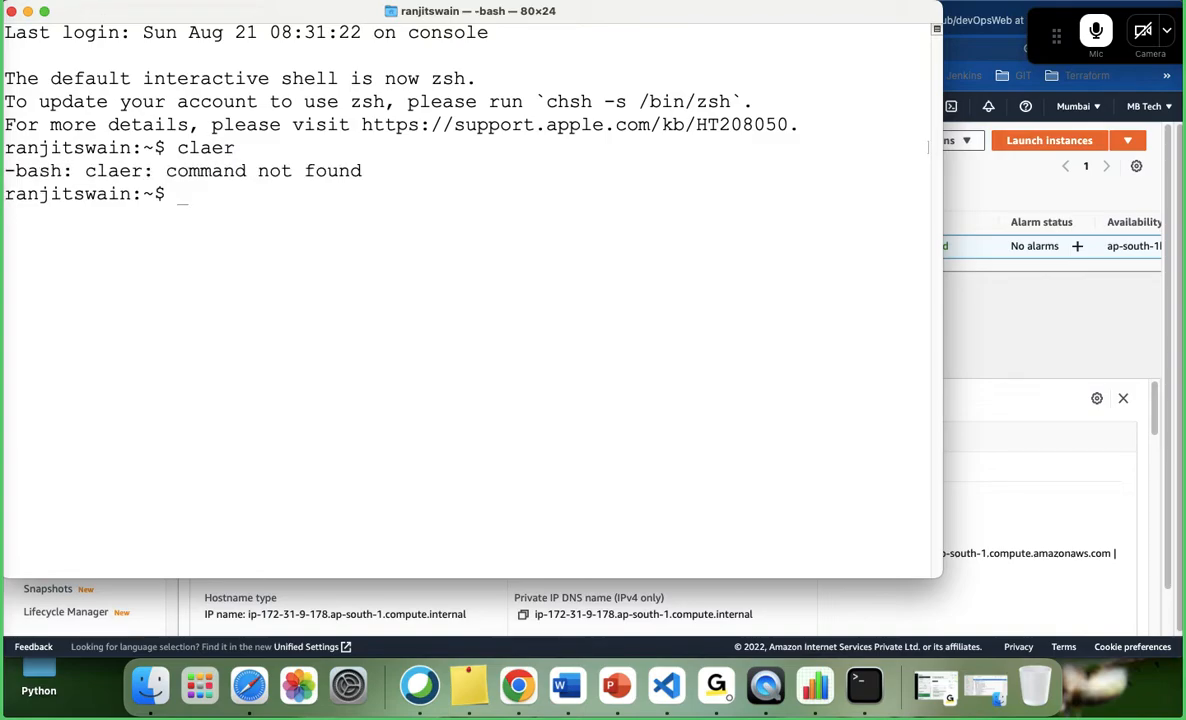
pyautogui.write('clear')
pyautogui.press('Return')
pyautogui.press('Return')
pyautogui.press('Return')
pyautogui.press('Return')
pyautogui.press('Return')
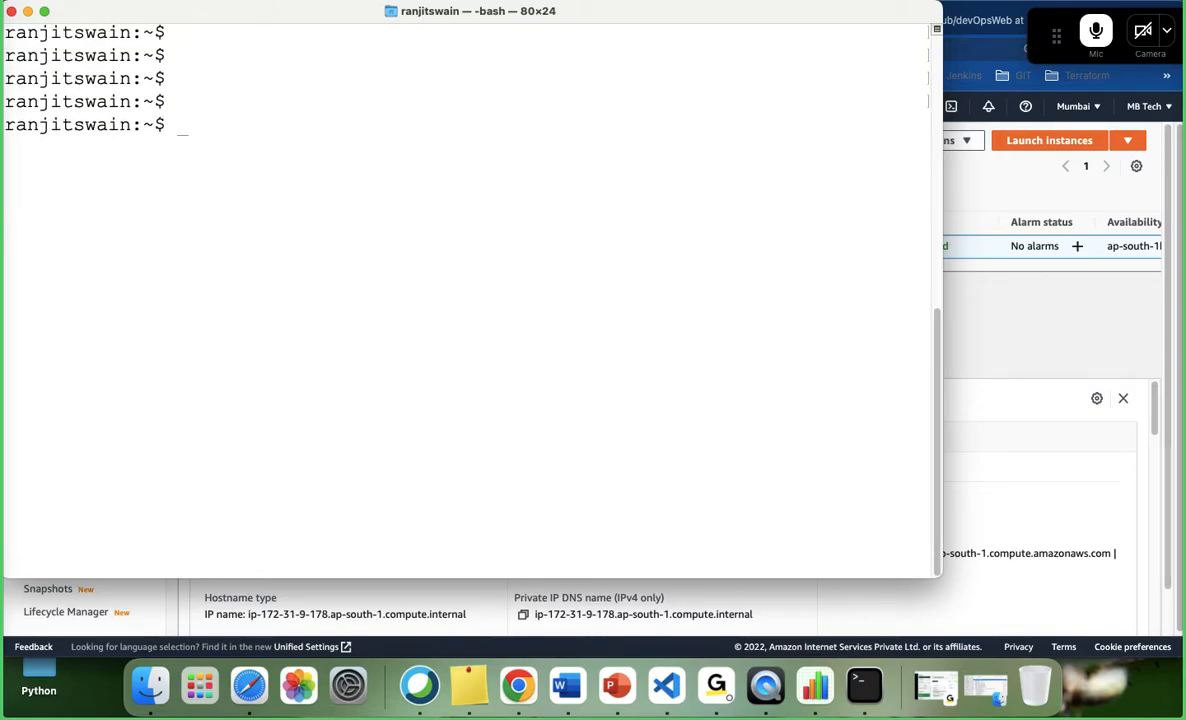
pyautogui.write('ssh -i ~/Dow')
pyautogui.press('Tab')
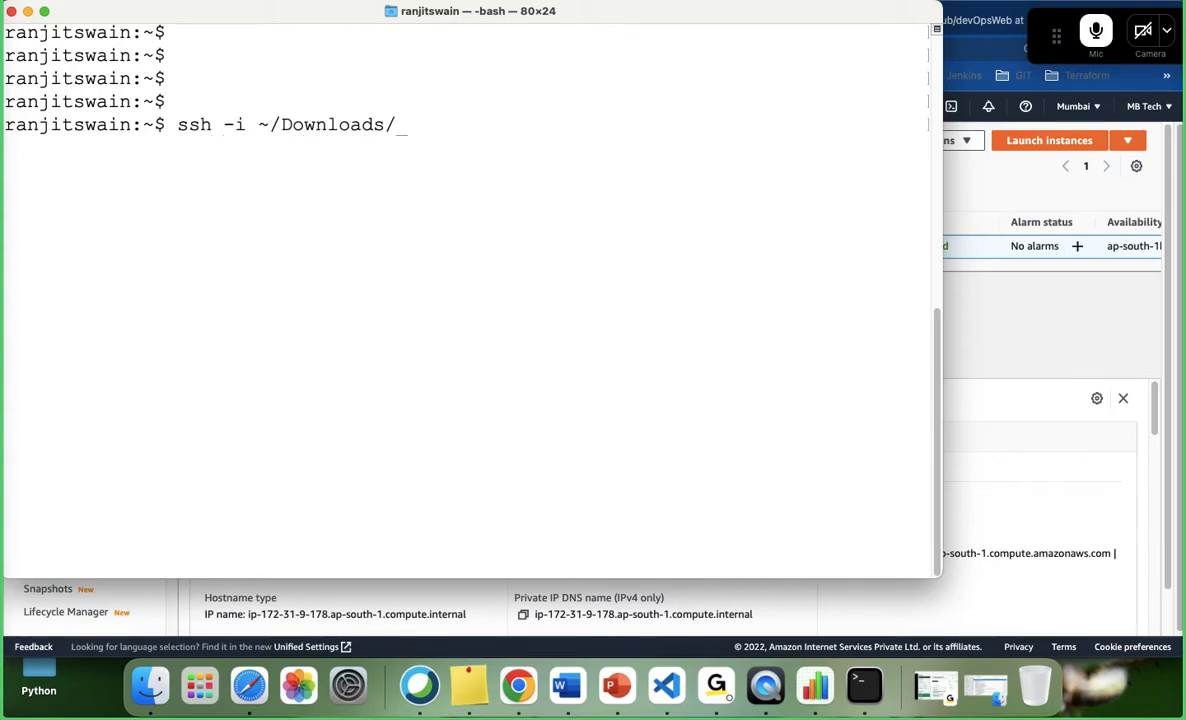
pyautogui.write('baqua')
pyautogui.press('Tab')
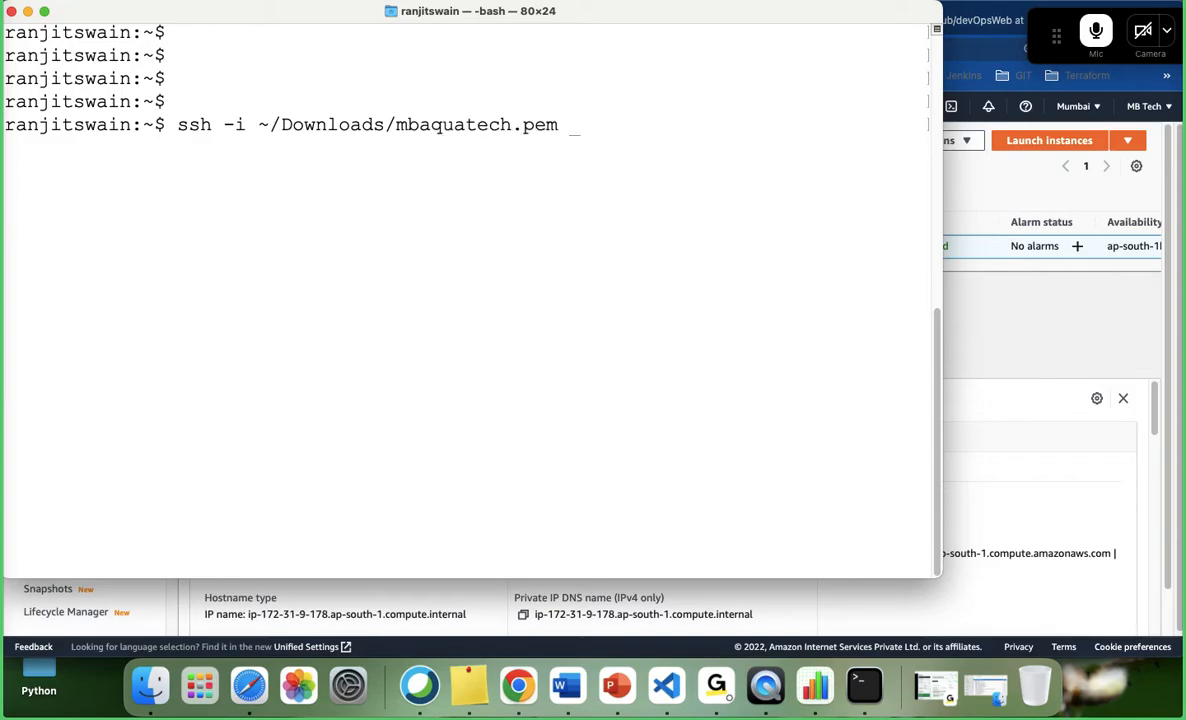
pyautogui.write('ubuntu@')
pyautogui.press('super+v')
pyautogui.press('Return')
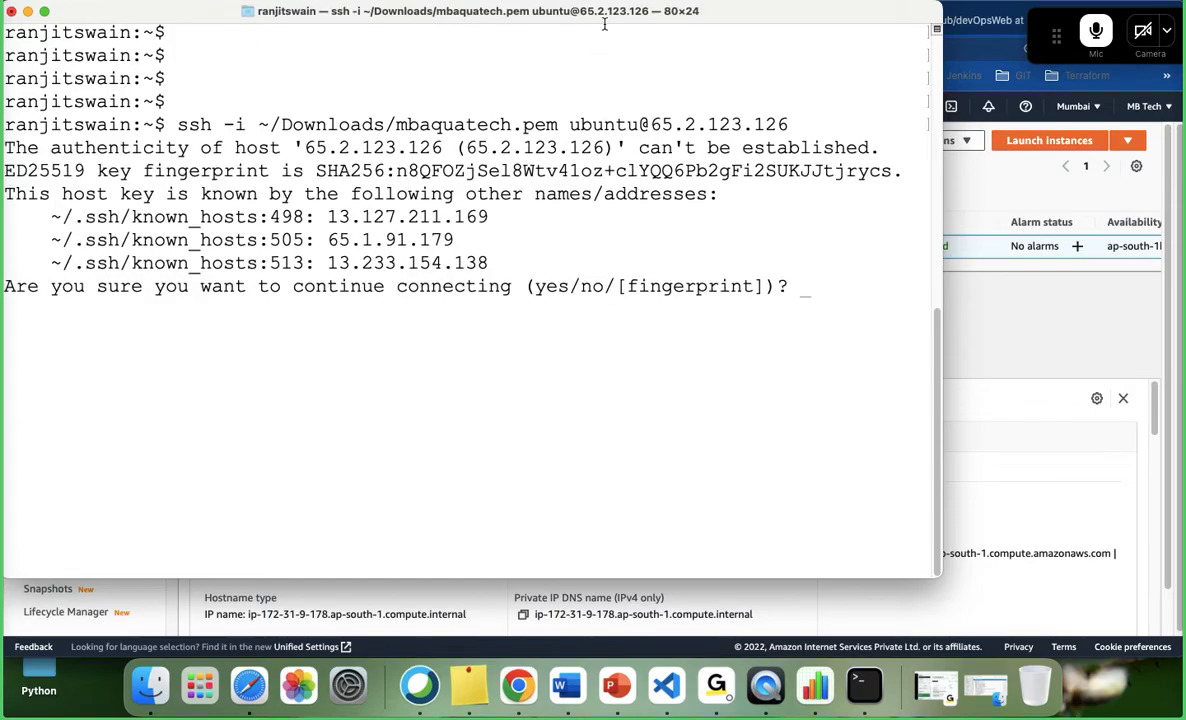
pyautogui.write('yes')
pyautogui.press('Return')
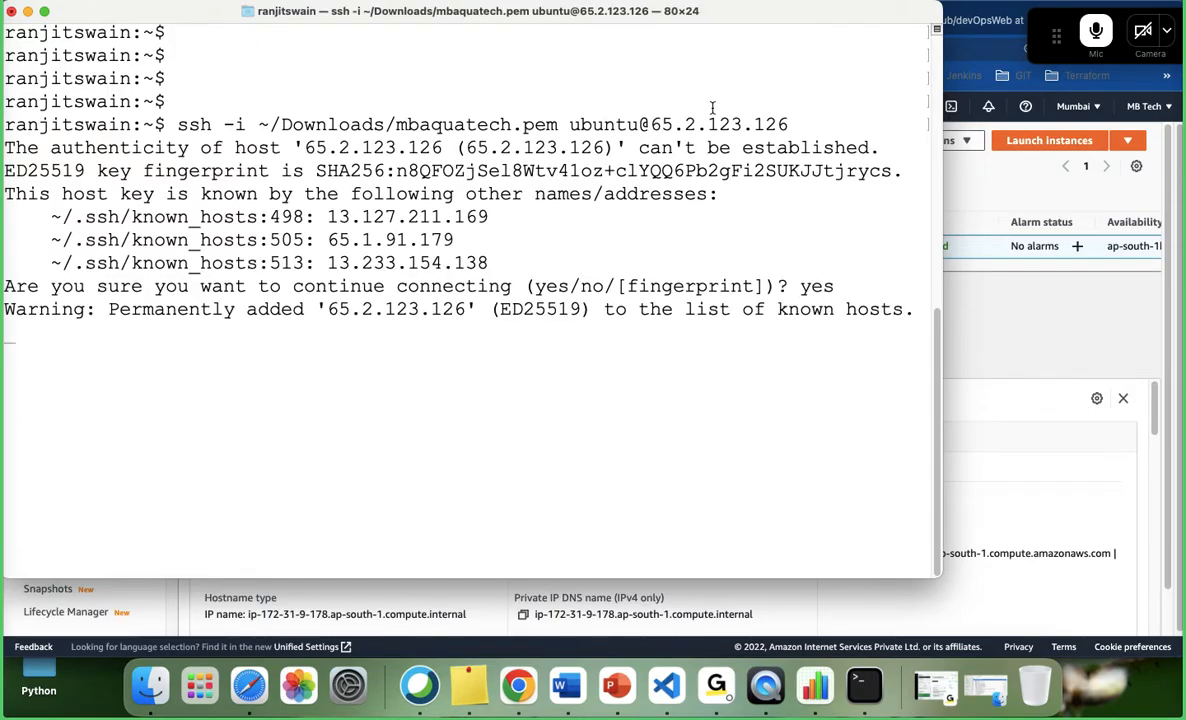
pyautogui.doubleClick(710, 14)
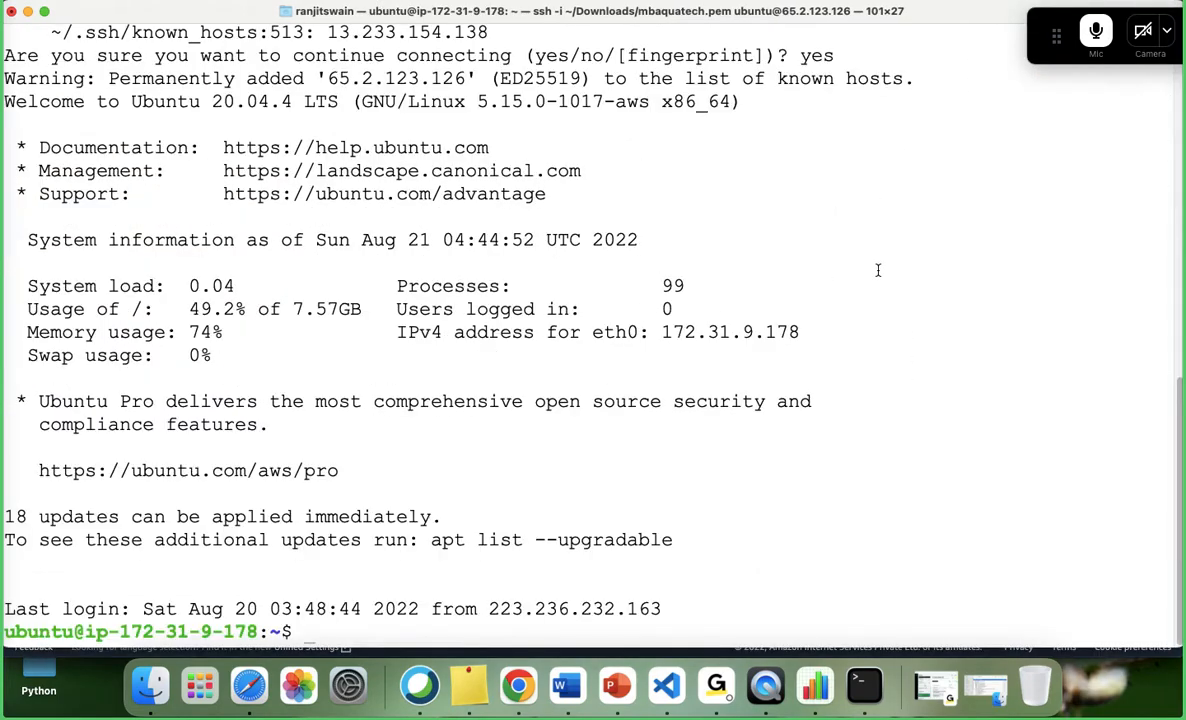
# - Clear the terminal and run java -version, which confirms OpenJDK 11.0.16
pyautogui.write('clear')
pyautogui.press('Return')
pyautogui.press('Return')
pyautogui.press('Return')
pyautogui.press('Return')
pyautogui.write('java -')
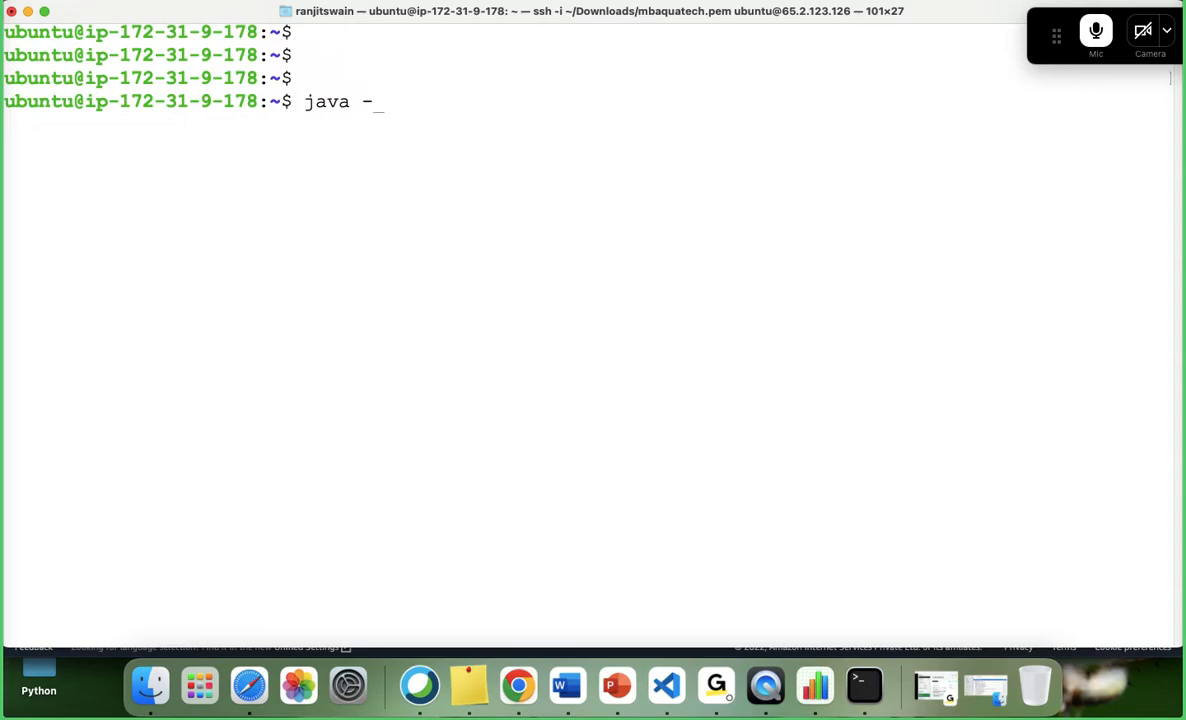
pyautogui.write('version')
pyautogui.press('Return')
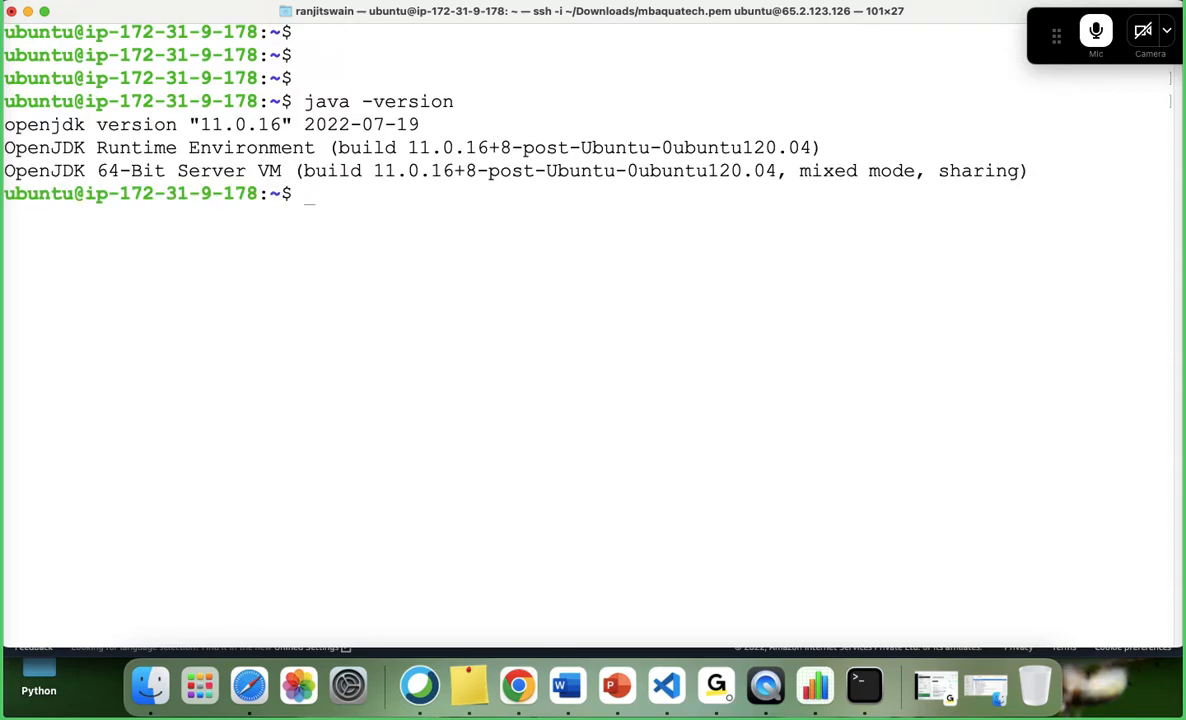
pyautogui.press('Return')
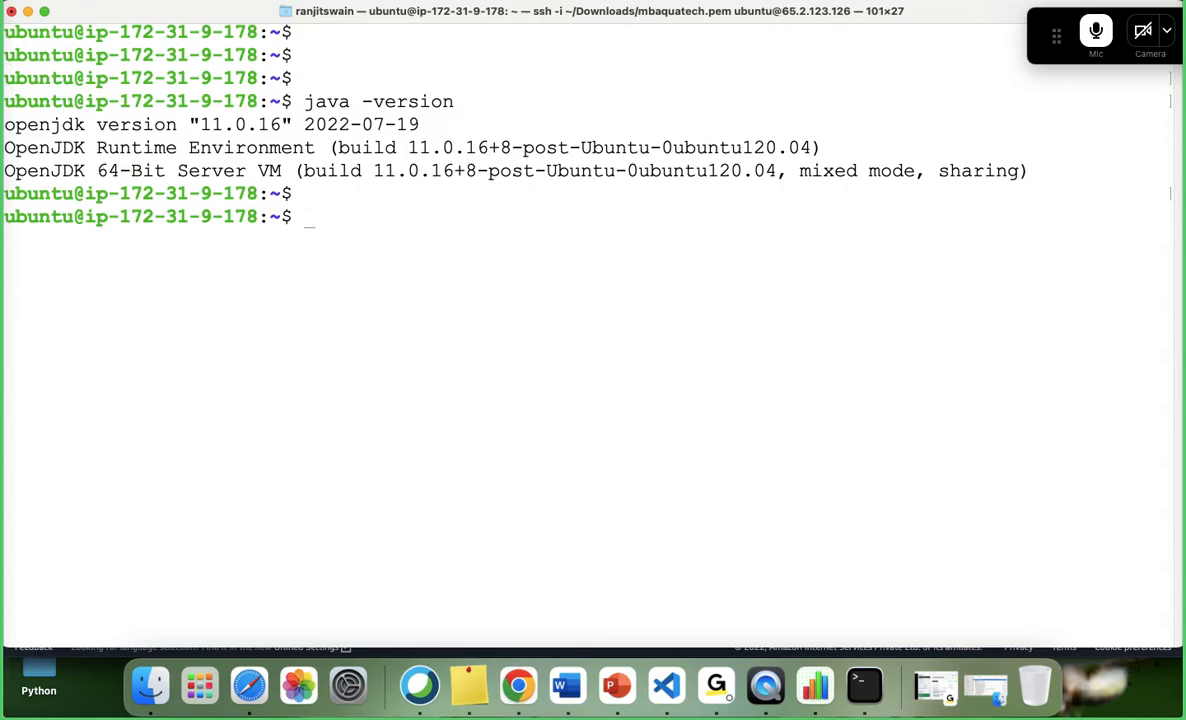
# - Try sudo apt install java, then sudo apt-get install java-8 -y; both fail with package not found
pyautogui.write('sudo apt ins')
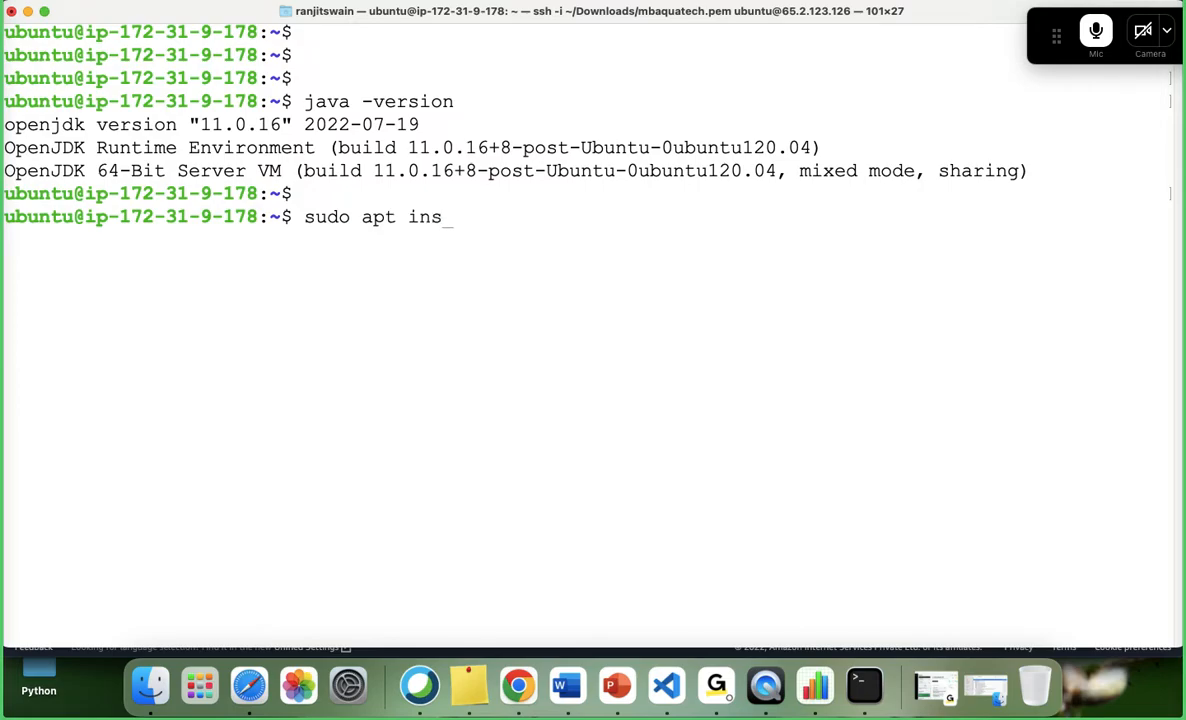
pyautogui.write('tall java')
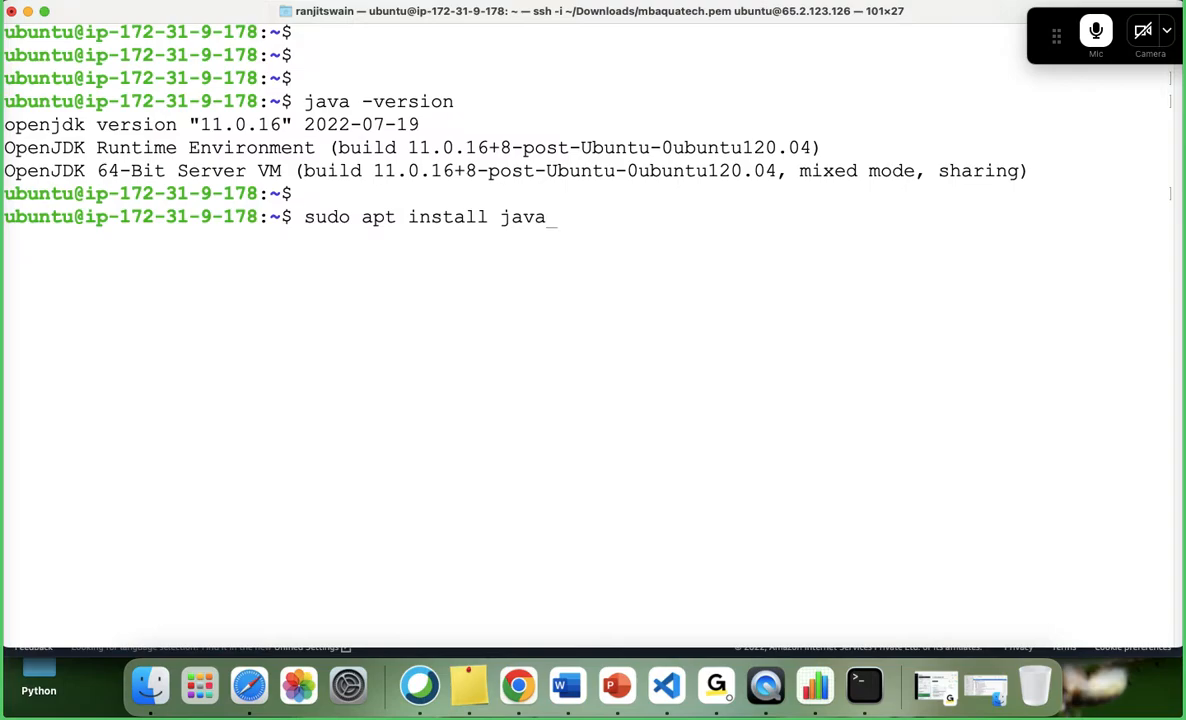
pyautogui.press('Return')
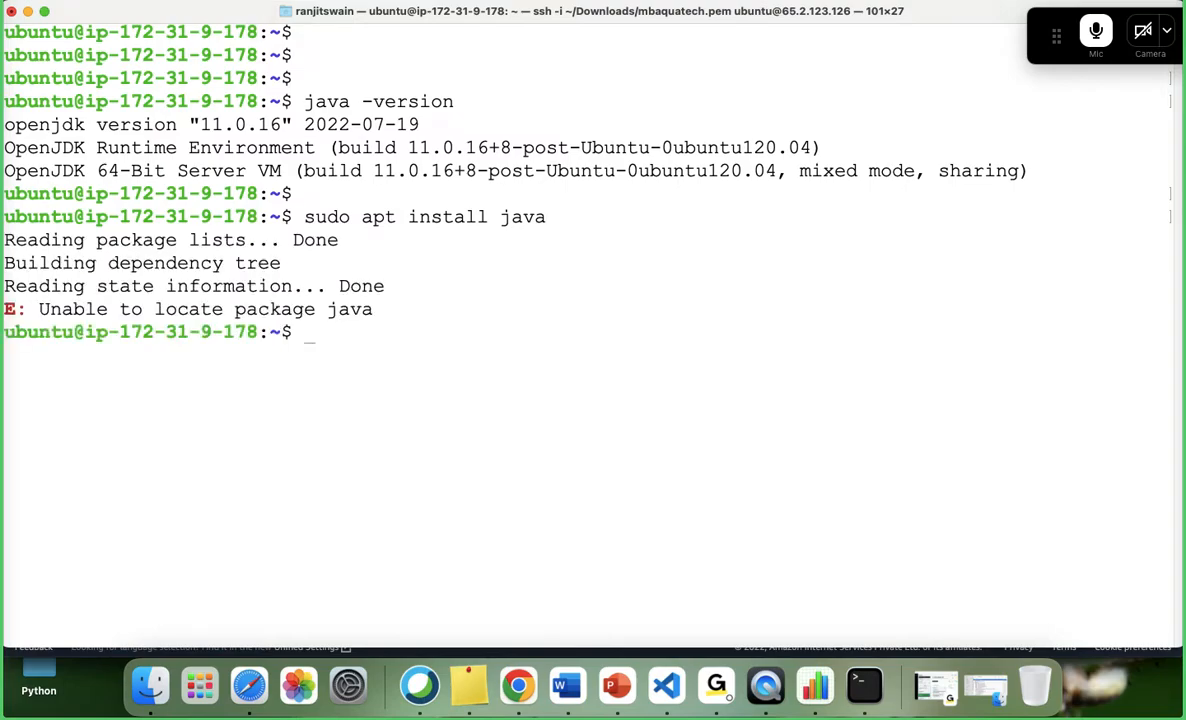
pyautogui.press('Return')
pyautogui.press('Return')
pyautogui.press('Up')
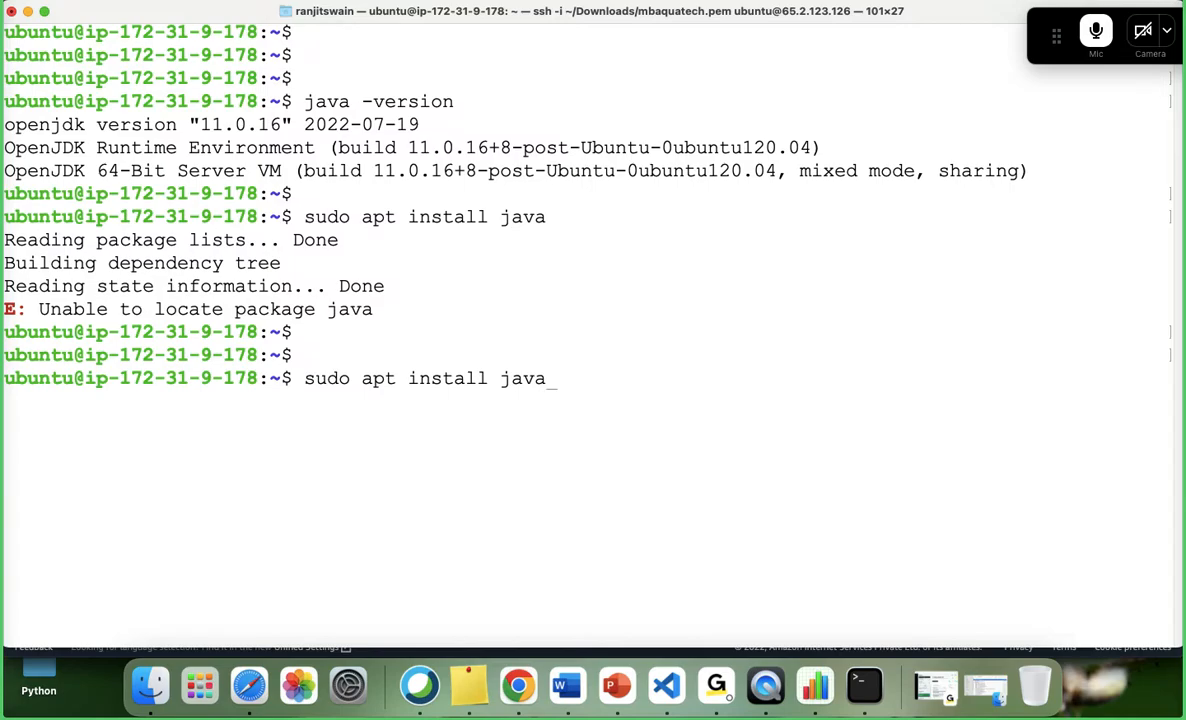
pyautogui.press('BackSpace')
pyautogui.press('BackSpace')
pyautogui.press('BackSpace')
pyautogui.press('BackSpace')
pyautogui.press('BackSpace')
pyautogui.press('BackSpace')
pyautogui.press('BackSpace')
pyautogui.press('BackSpace')
pyautogui.press('BackSpace')
pyautogui.press('BackSpace')
pyautogui.press('BackSpace')
pyautogui.press('BackSpace')
pyautogui.press('BackSpace')
pyautogui.press('BackSpace')
pyautogui.press('BackSpace')
pyautogui.press('BackSpace')
pyautogui.press('BackSpace')
pyautogui.press('BackSpace')
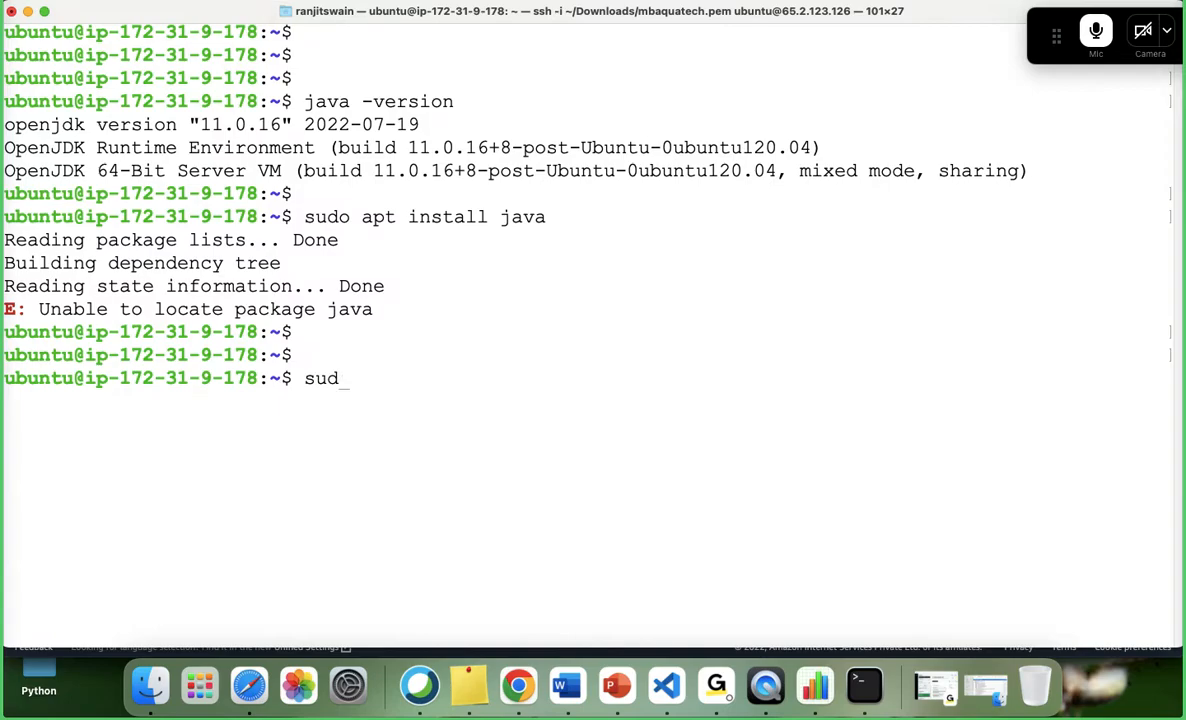
pyautogui.write('o apt-get install ')
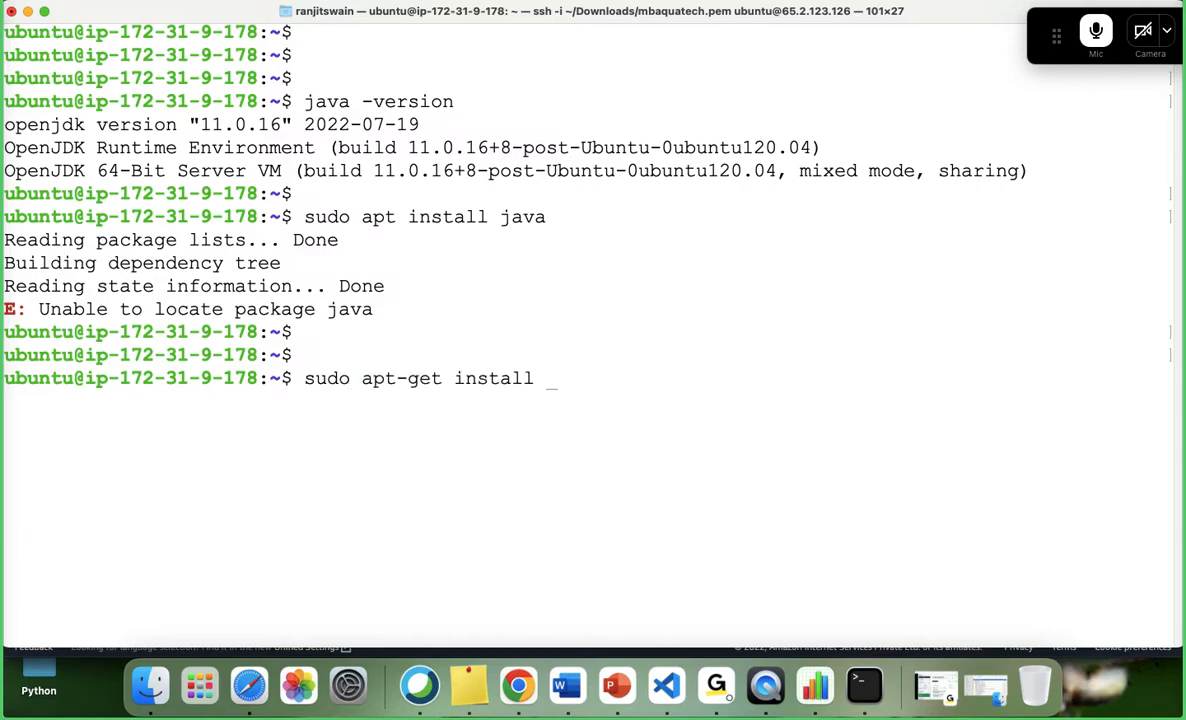
pyautogui.write('java-8 -y')
pyautogui.press('Return')
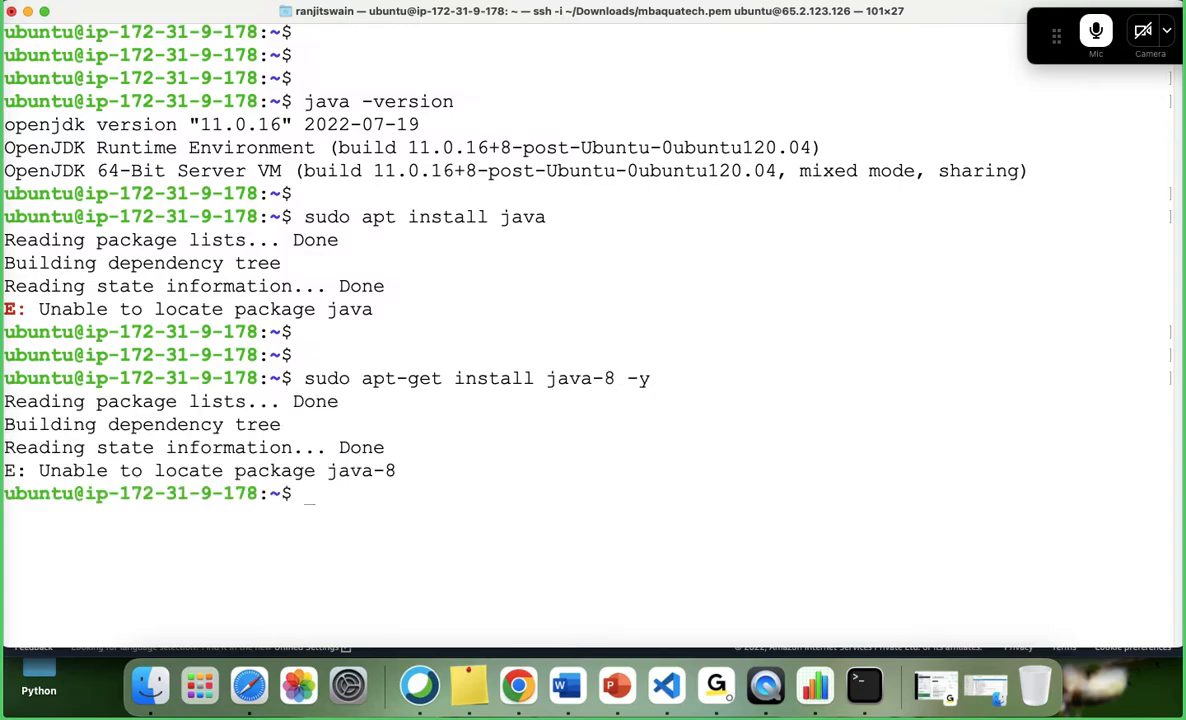
pyautogui.press('Return')
pyautogui.press('Return')
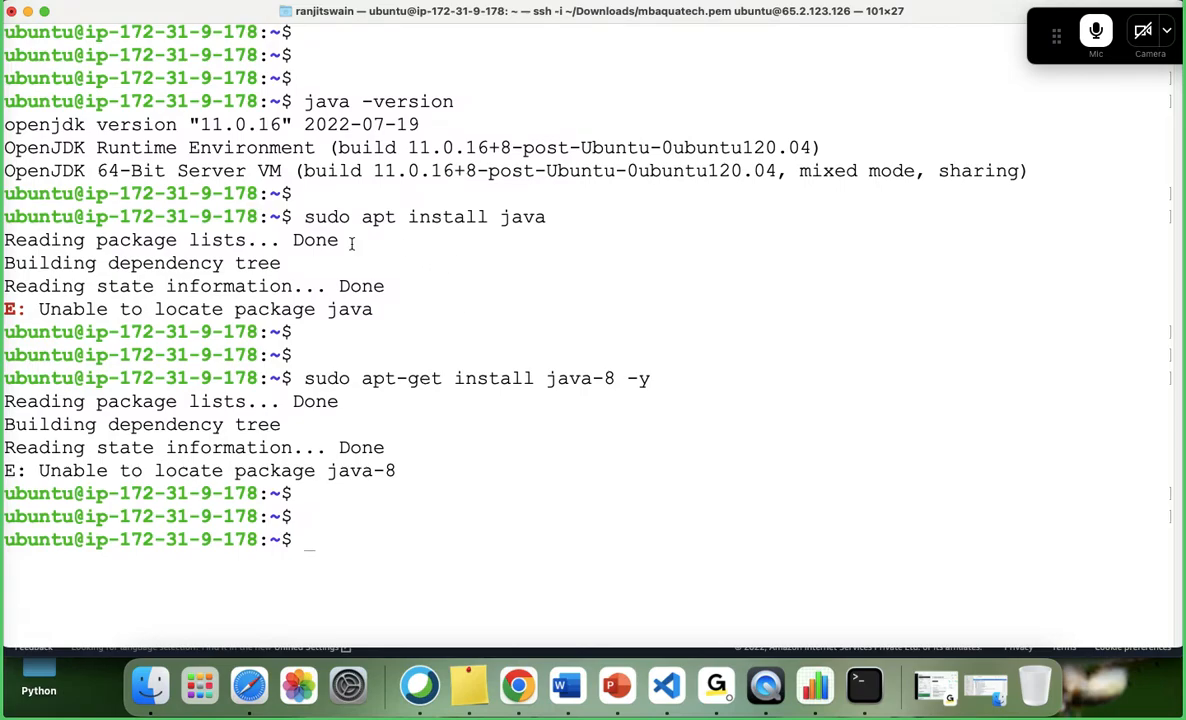
# - Copy the earlier java install command to the prompt and append --help
pyautogui.moveTo(300, 214); pyautogui.dragTo(545, 212)
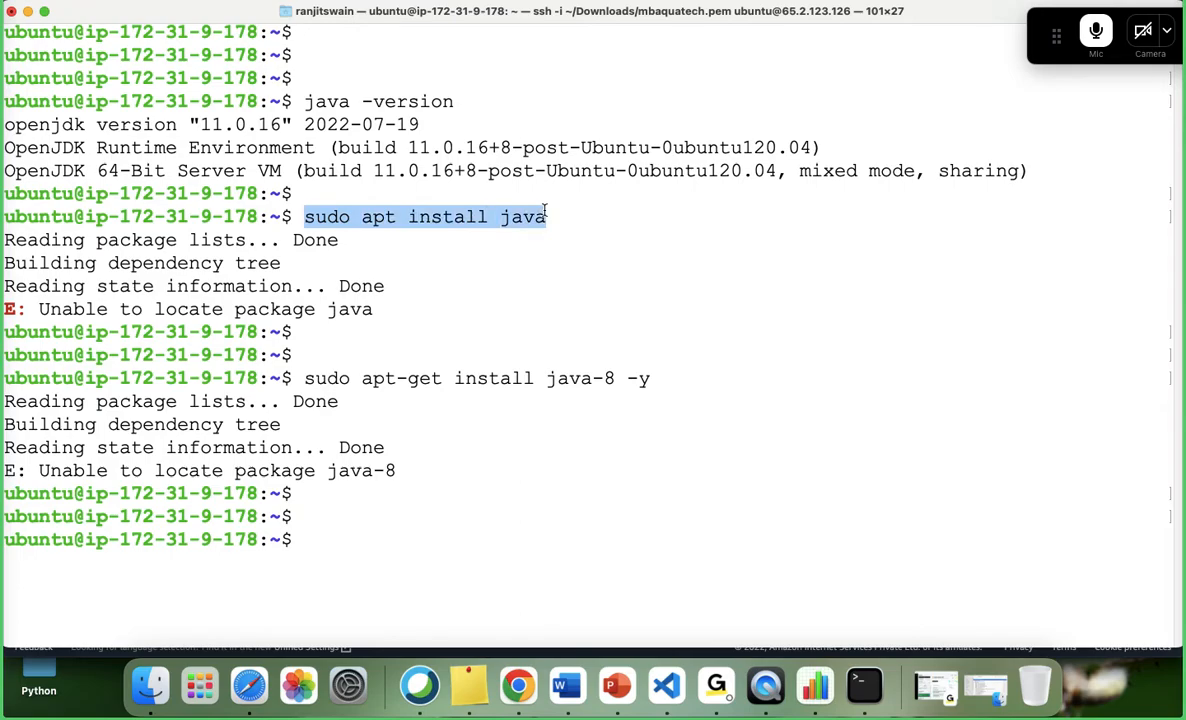
pyautogui.press('super+c')
pyautogui.press('super+v')
pyautogui.write('--help')
# - Show apt's help text, then run sudo apt list java
pyautogui.press('Return')
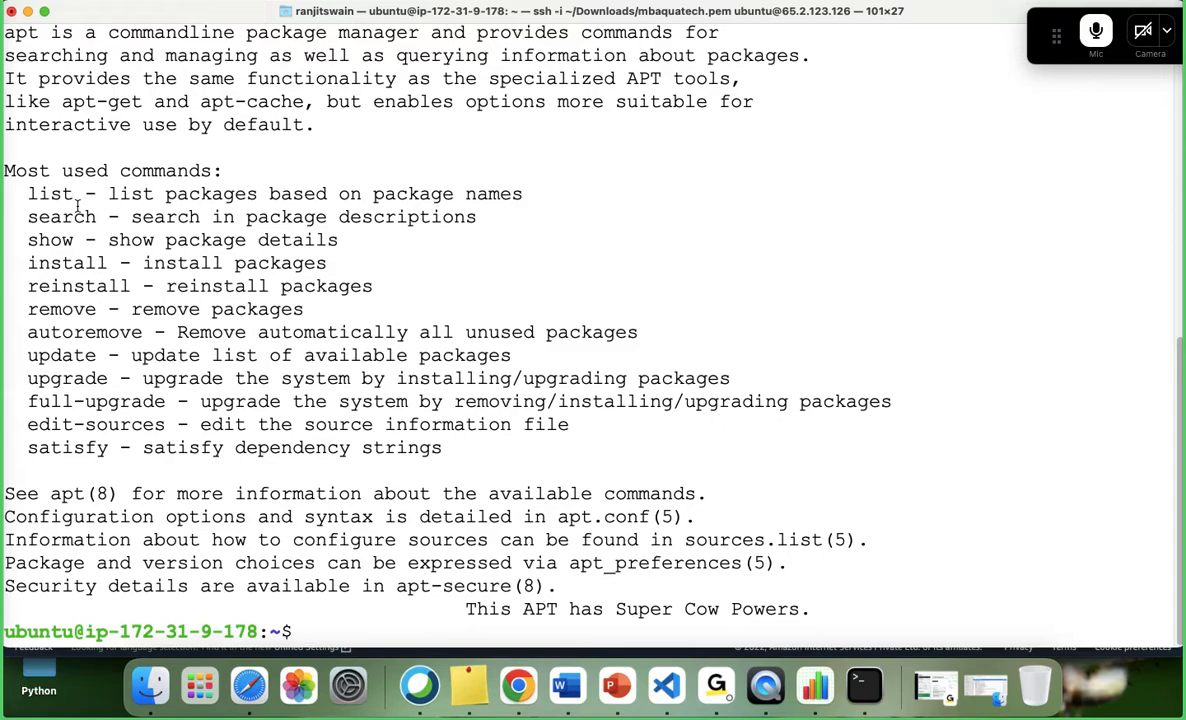
pyautogui.press('Return')
pyautogui.press('Return')
pyautogui.press('Up')
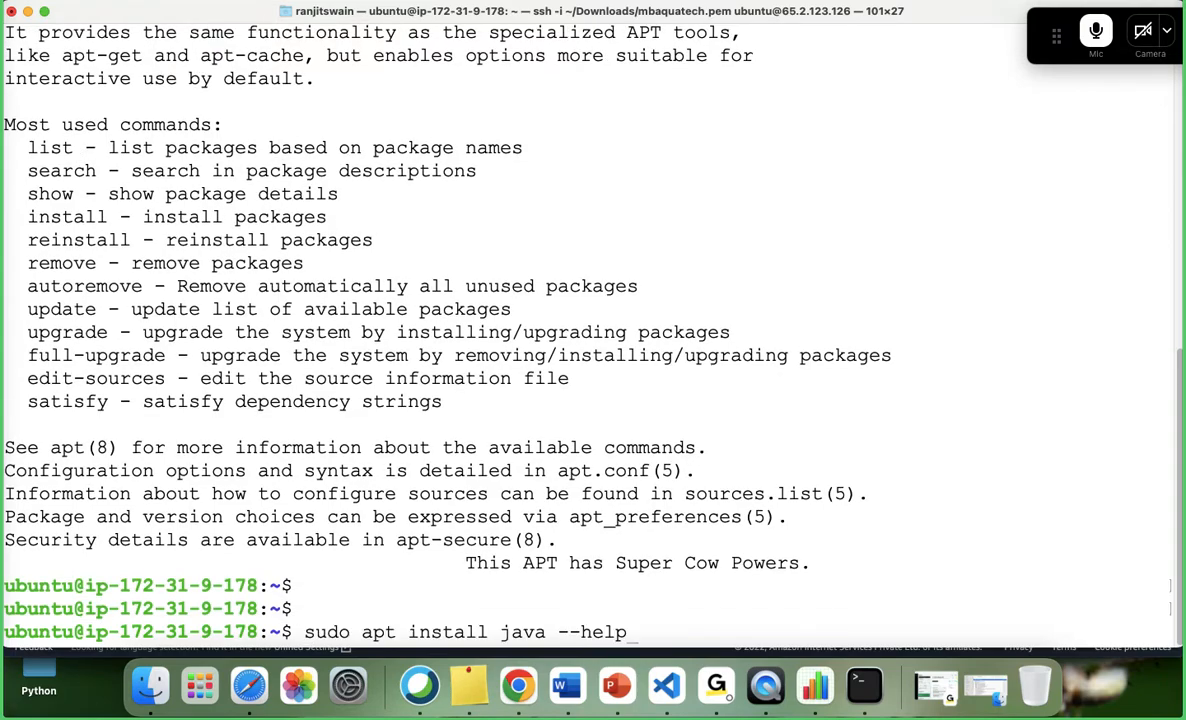
pyautogui.press('BackSpace')
pyautogui.press('BackSpace')
pyautogui.press('BackSpace')
pyautogui.press('BackSpace')
pyautogui.press('BackSpace')
pyautogui.press('BackSpace')
pyautogui.press('BackSpace')
pyautogui.press('BackSpace')
pyautogui.press('BackSpace')
pyautogui.press('BackSpace')
pyautogui.press('BackSpace')
pyautogui.press('BackSpace')
pyautogui.press('BackSpace')
pyautogui.press('BackSpace')
pyautogui.press('BackSpace')
pyautogui.press('BackSpace')
pyautogui.press('BackSpace')
pyautogui.press('BackSpace')
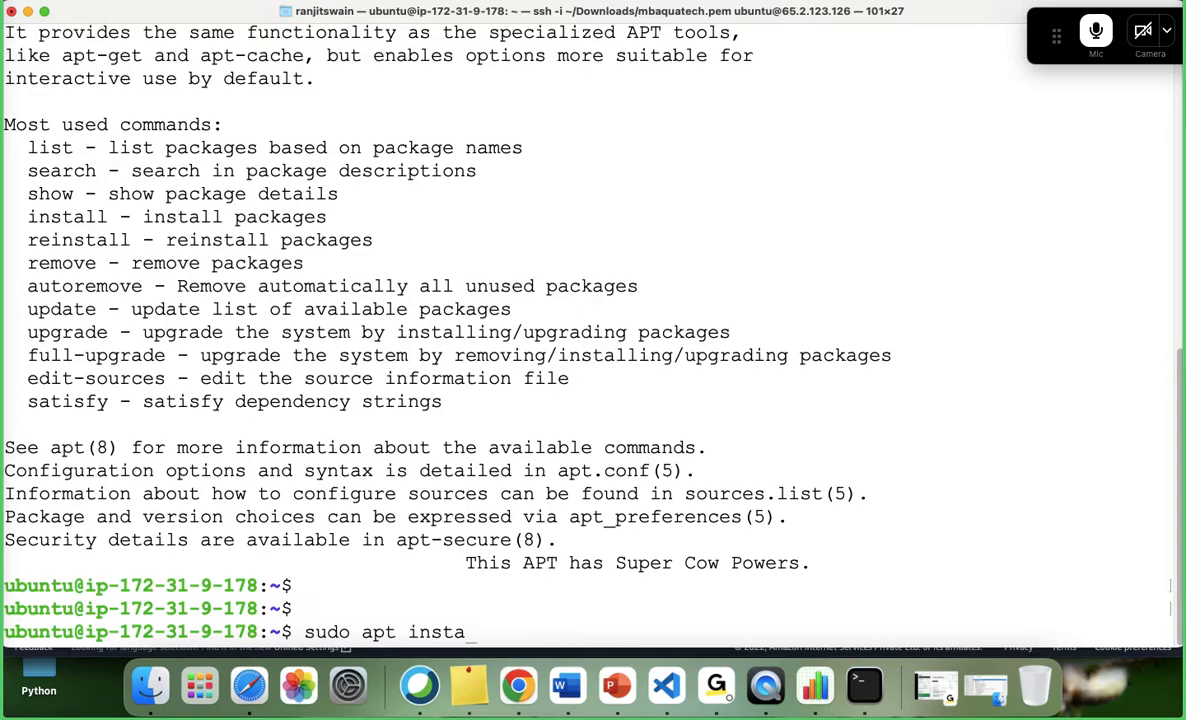
pyautogui.write('list java')
pyautogui.press('Return')
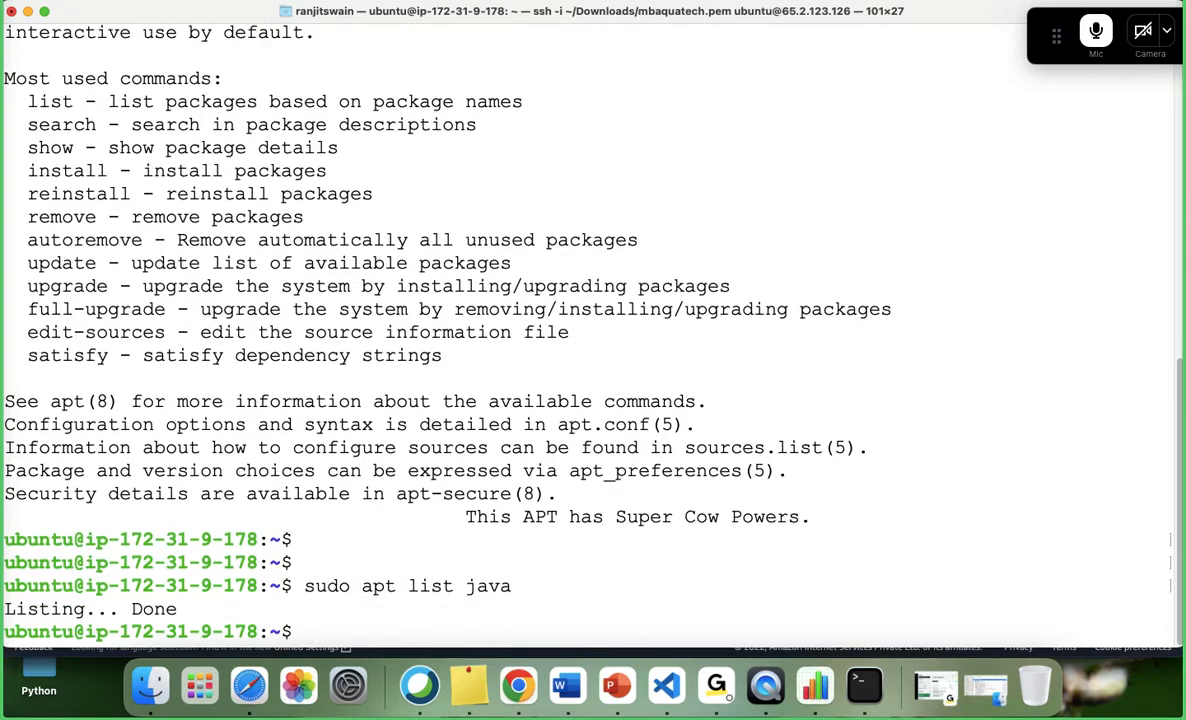
# - List every available package with sudo apt list
pyautogui.press('Up')
pyautogui.press('BackSpace')
pyautogui.press('BackSpace')
pyautogui.press('BackSpace')
pyautogui.press('BackSpace')
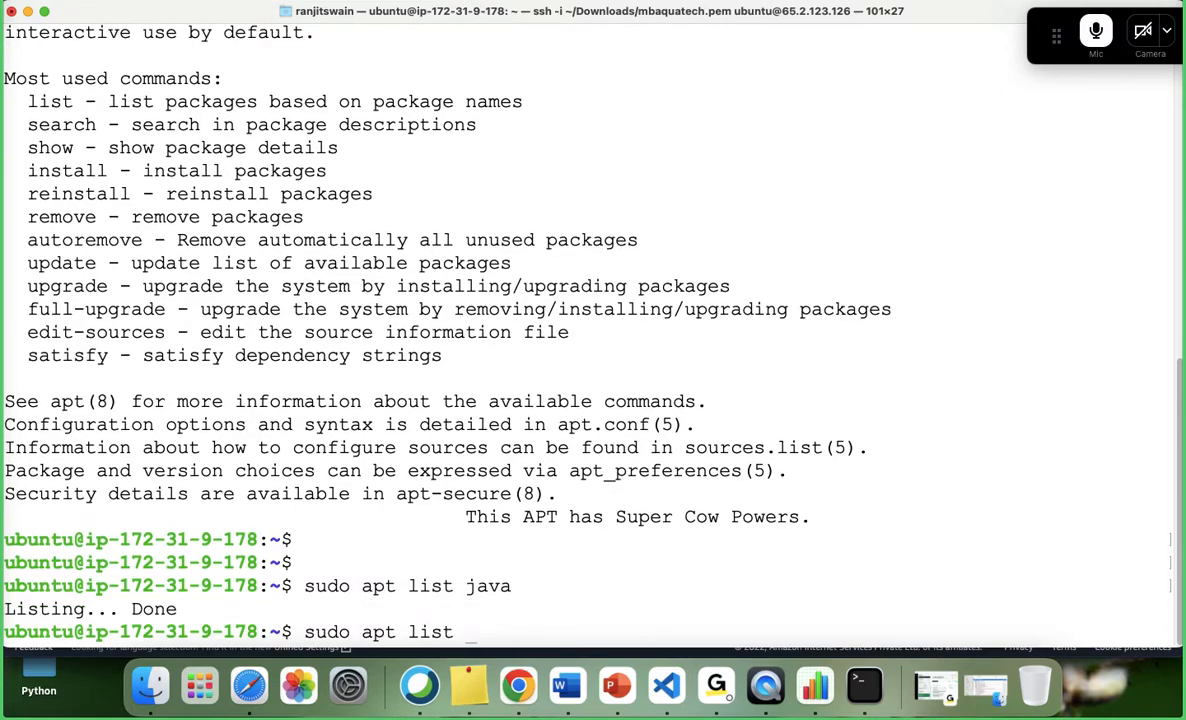
pyautogui.press('Return')
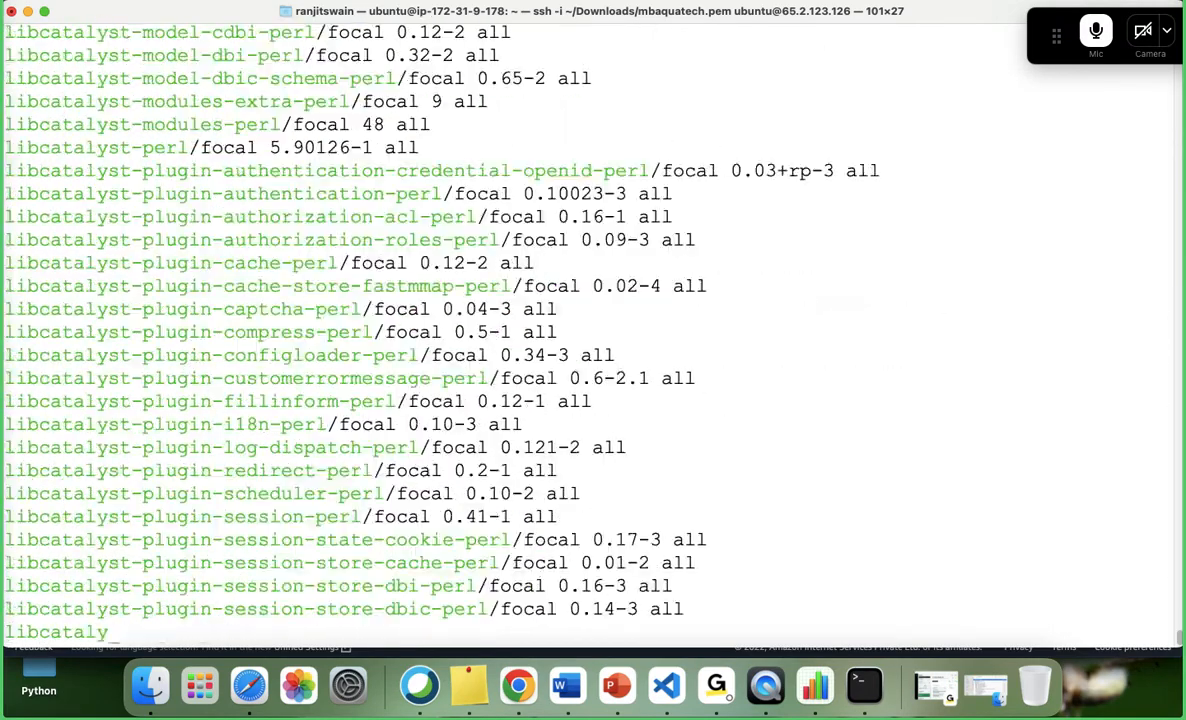
pyautogui.press('Return')
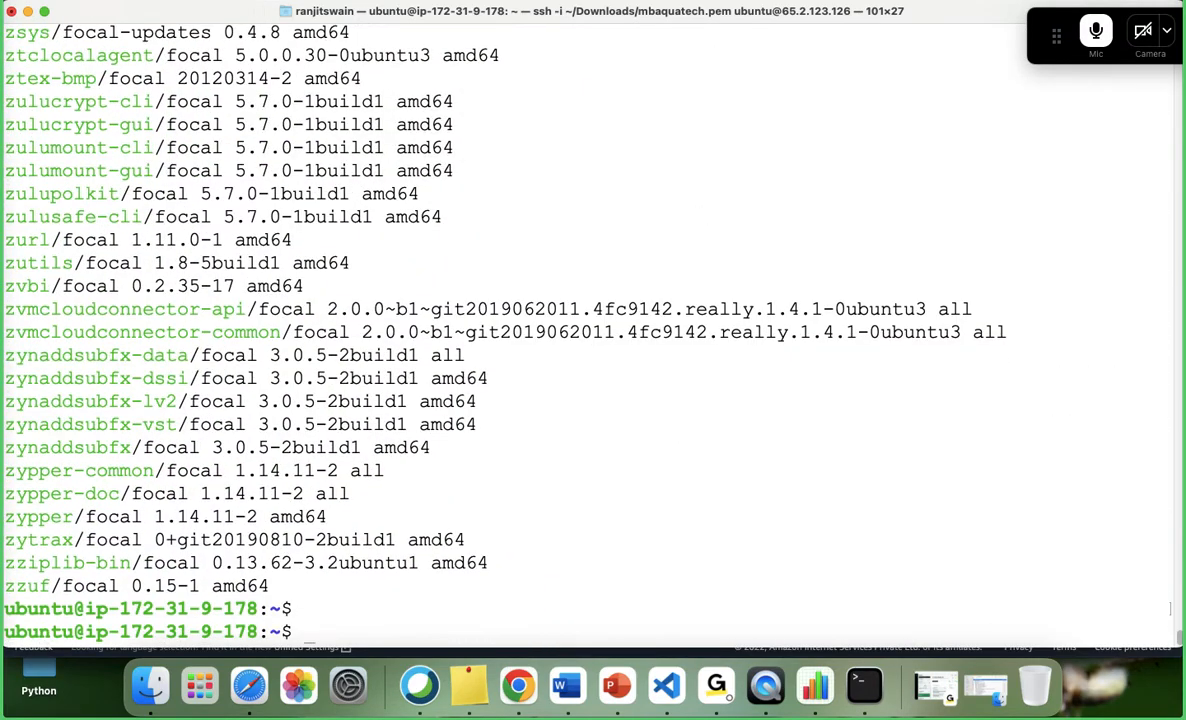
pyautogui.press('Return')
# - Filter the package list with sudo apt list | grep -i java and scroll the results
pyautogui.press('Up')
pyautogui.write('|')
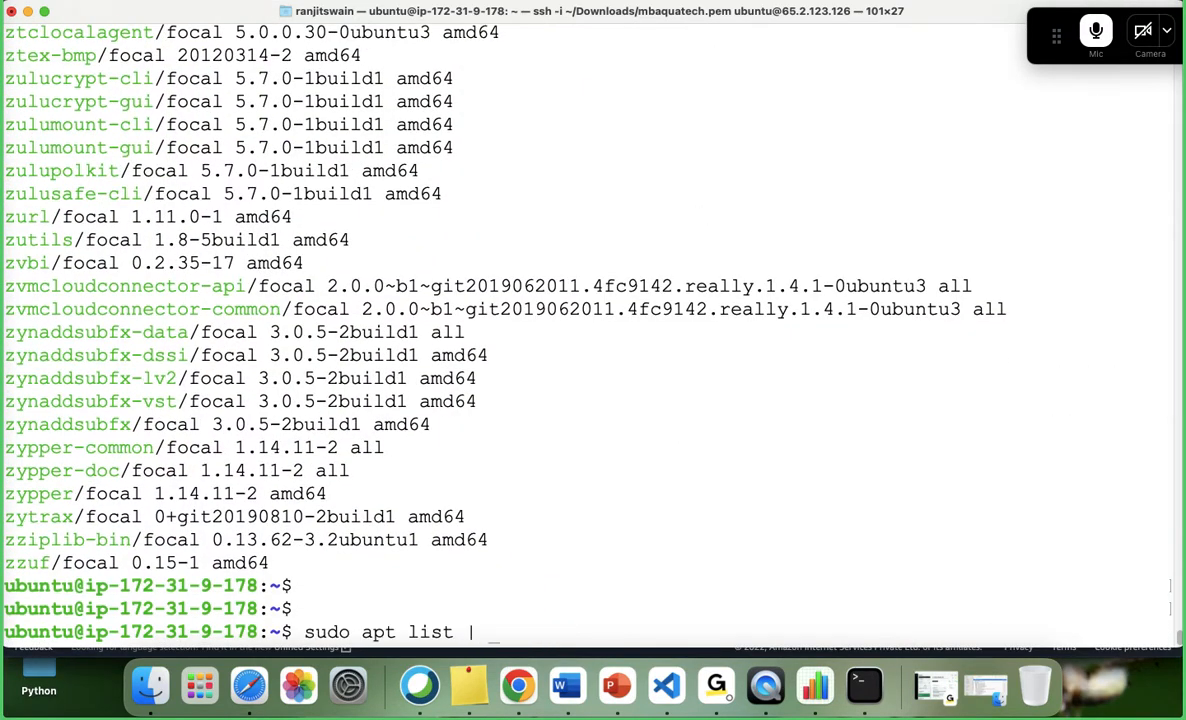
pyautogui.write(' grep -i h')
pyautogui.press('BackSpace')
pyautogui.write('java')
pyautogui.press('Return')
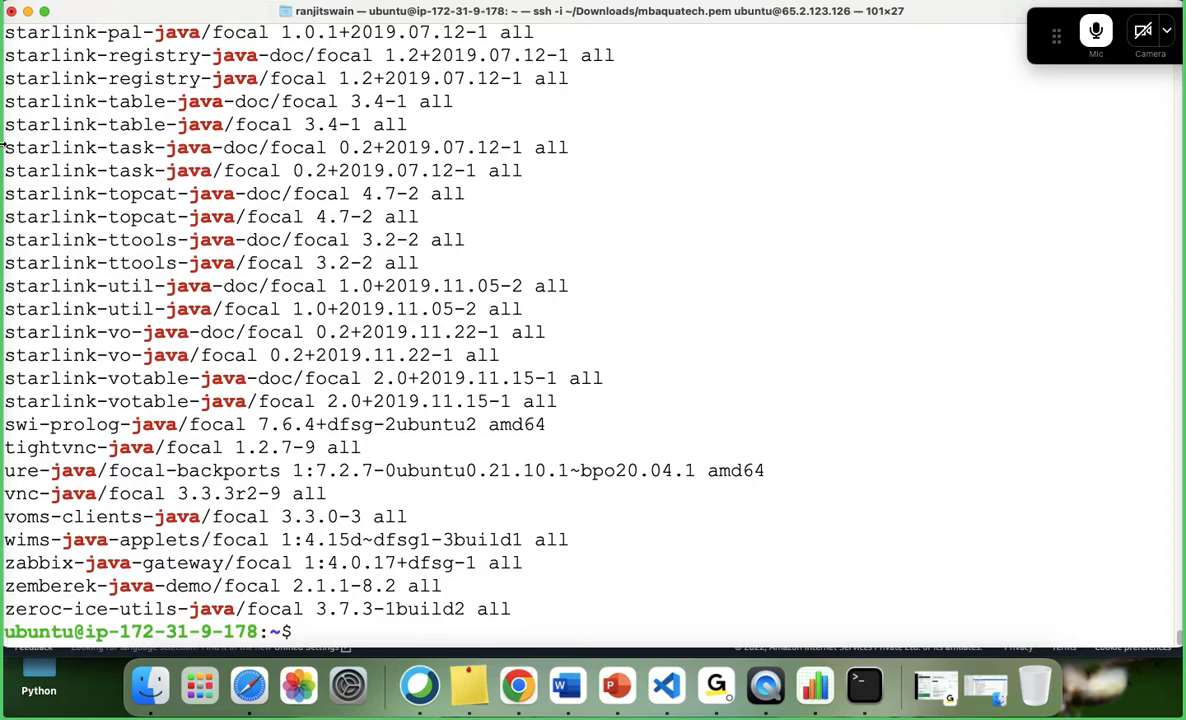
pyautogui.scroll(10, 185, 262)
pyautogui.scroll(20, 185, 262)
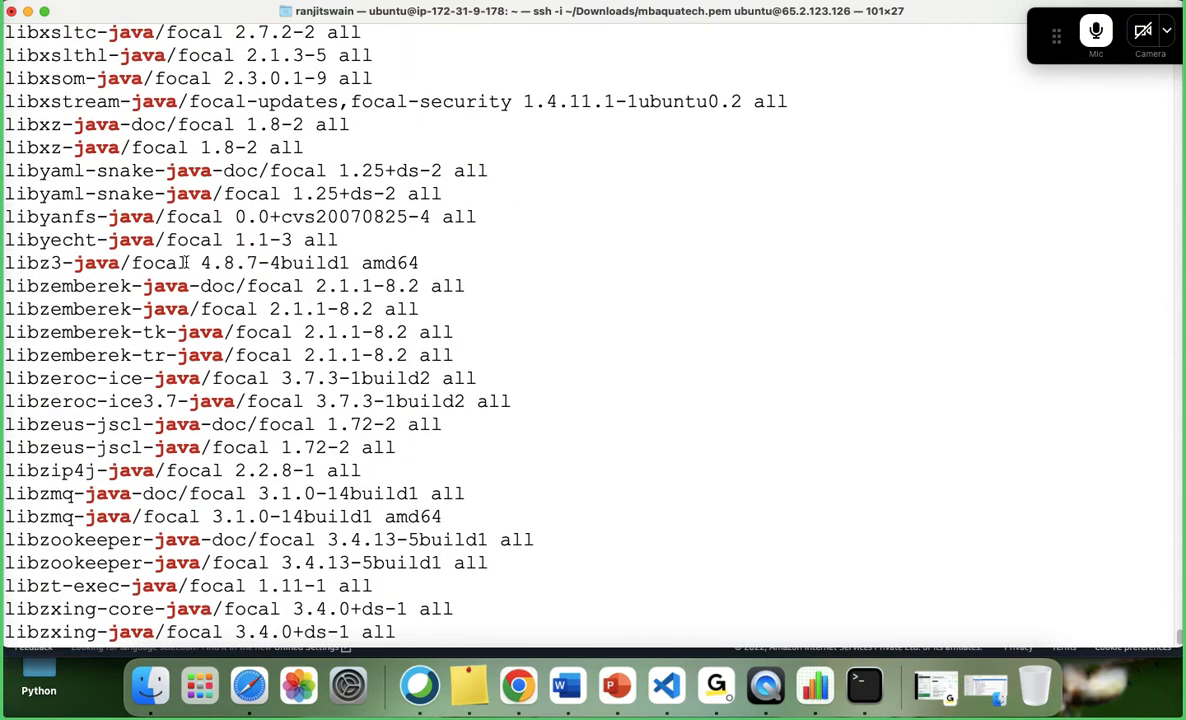
pyautogui.scroll(20, 185, 262)
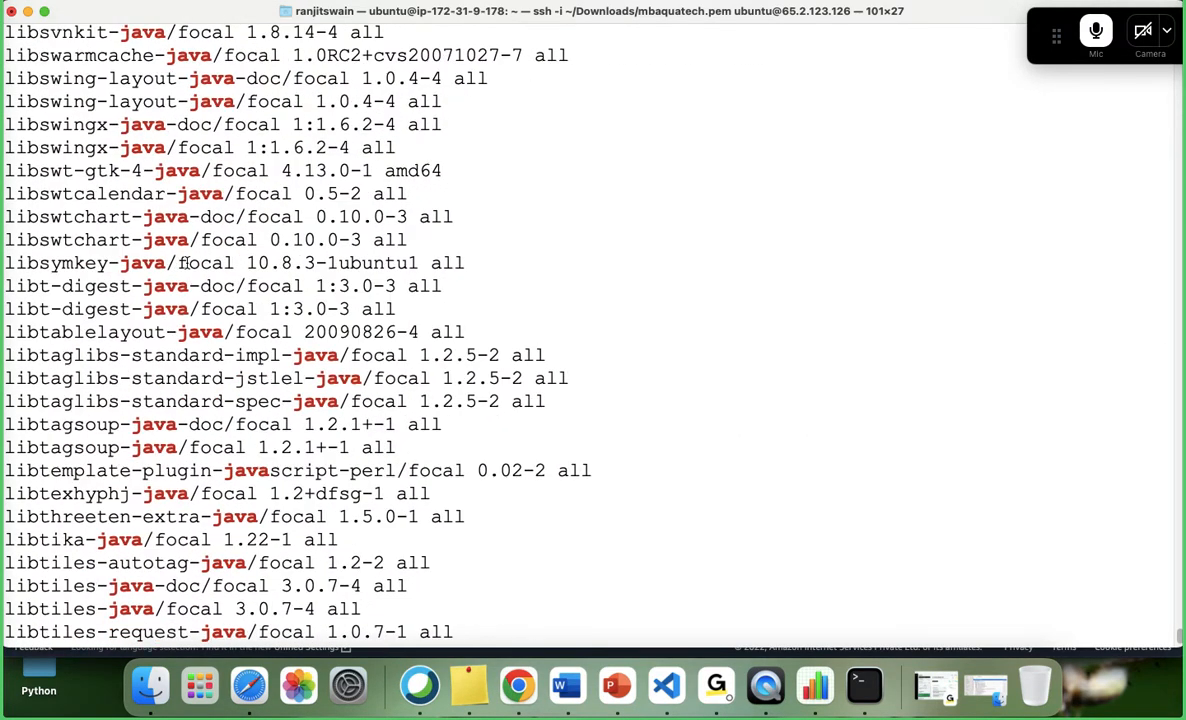
pyautogui.scroll(20, 185, 262)
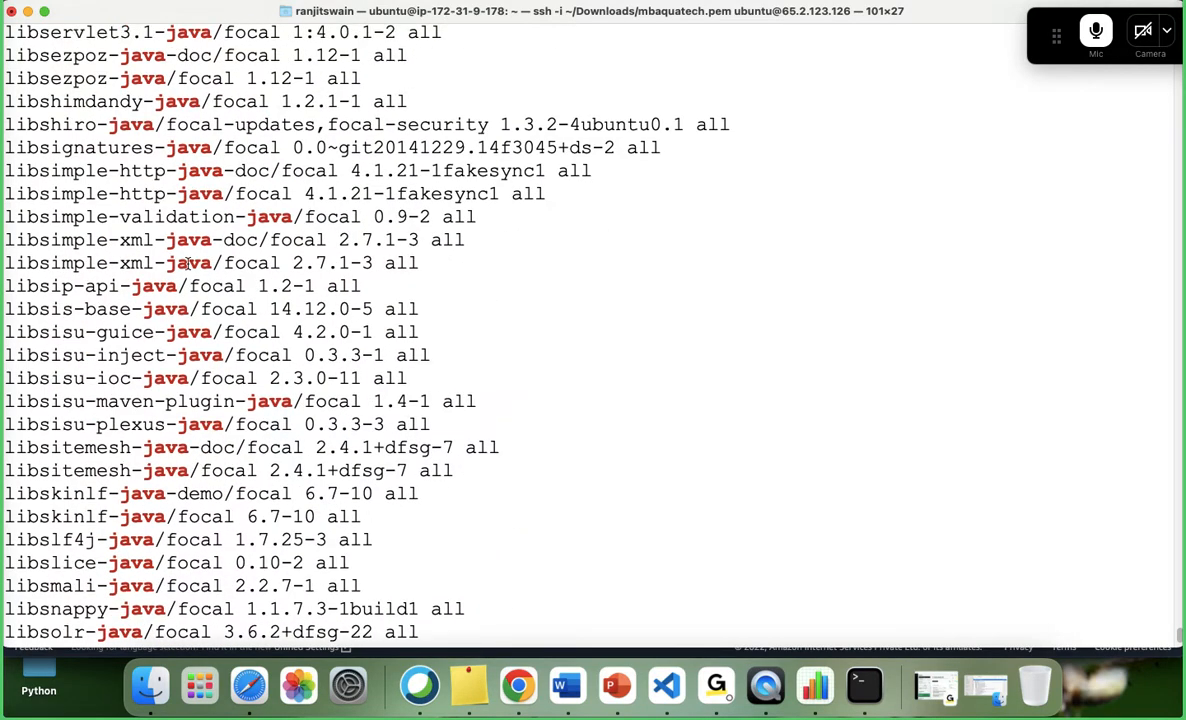
pyautogui.scroll(20, 188, 262)
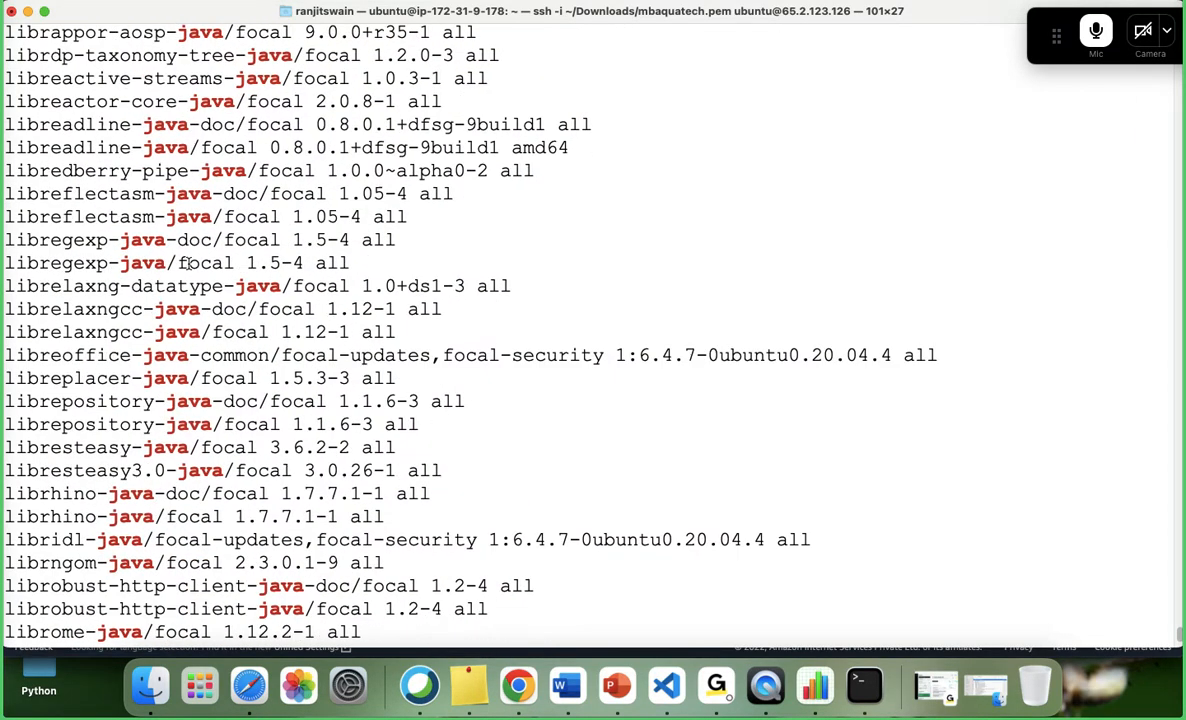
pyautogui.scroll(-20, 188, 255)
pyautogui.scroll(-20, 188, 255)
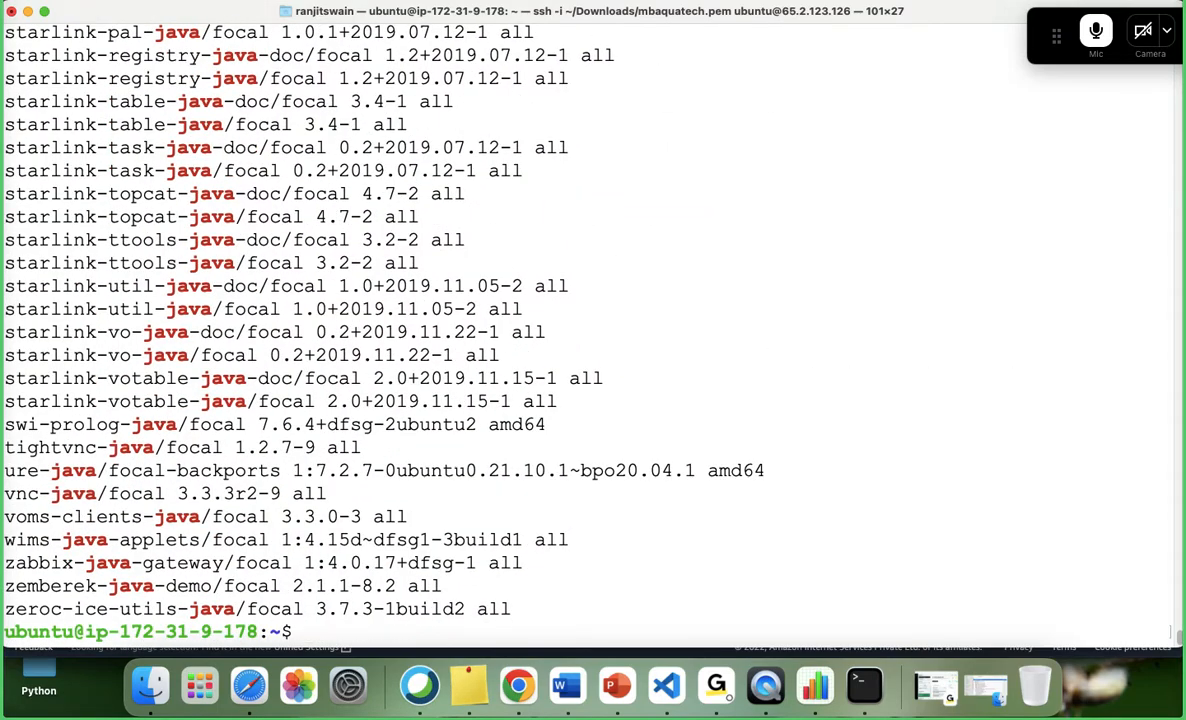
# - Run sudo apt list | grep -i "1.8" and scroll through the matching packages
pyautogui.press('Return')
pyautogui.press('Return')
pyautogui.press('Return')
pyautogui.press('Up')
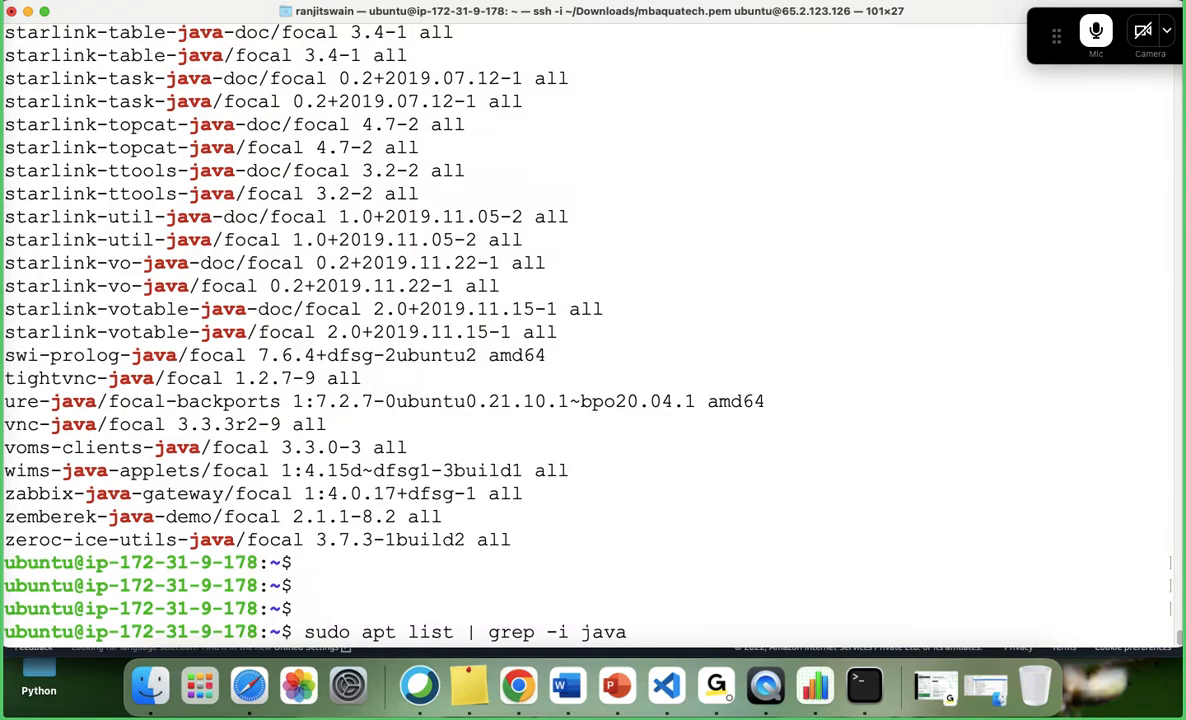
pyautogui.press('BackSpace')
pyautogui.press('BackSpace')
pyautogui.press('BackSpace')
pyautogui.press('BackSpace')
pyautogui.write('"1.8"')
pyautogui.press('Return')
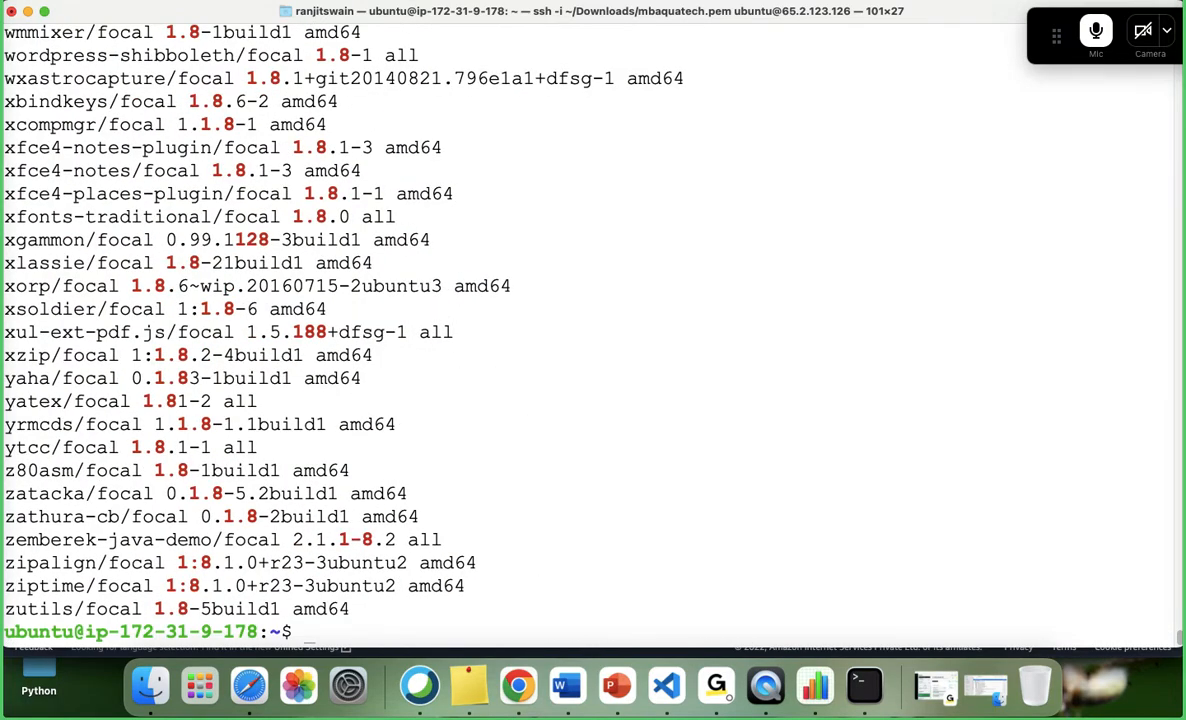
pyautogui.scroll(10, 40, 261)
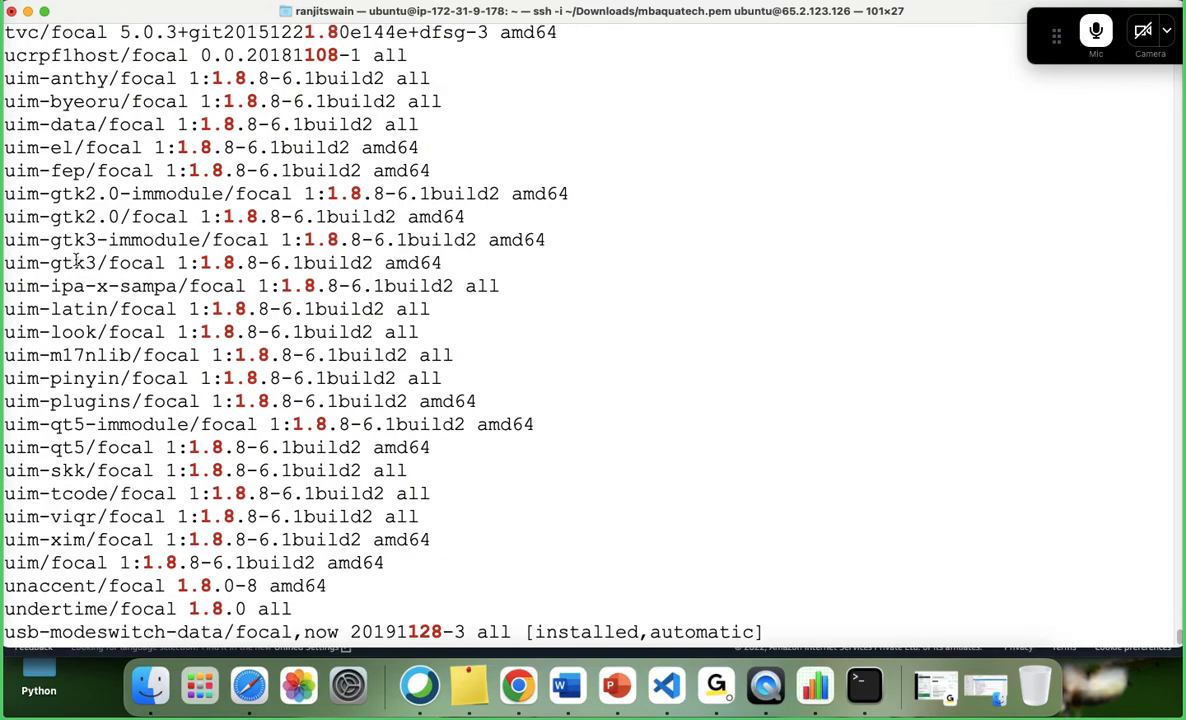
pyautogui.scroll(20, 76, 260)
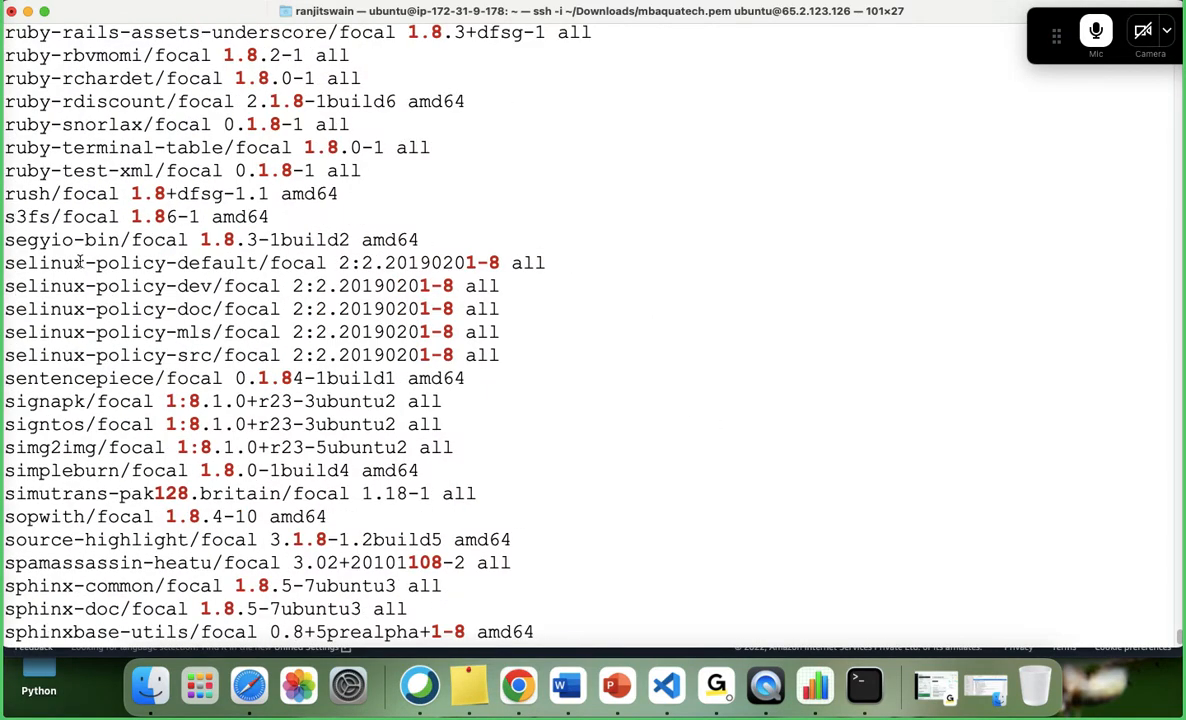
pyautogui.scroll(10, 78, 261)
pyautogui.scroll(-20, 80, 250)
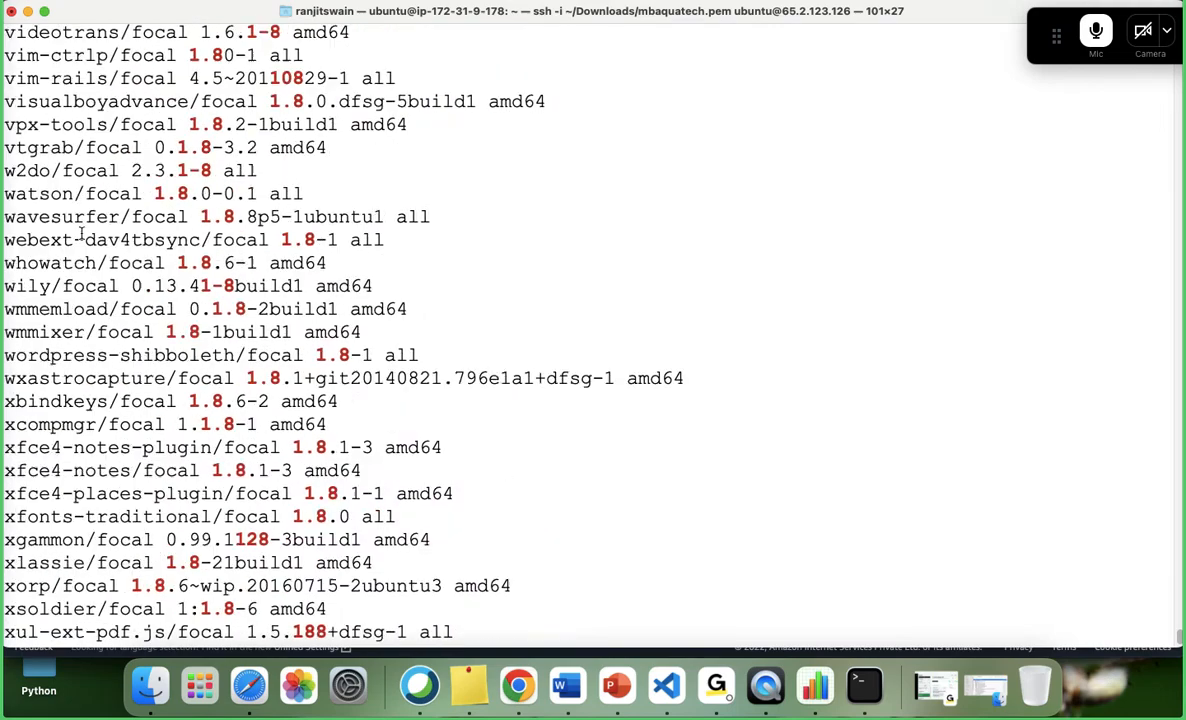
# - Bring up Chrome and go to Google in a new tab
pyautogui.click(518, 685)
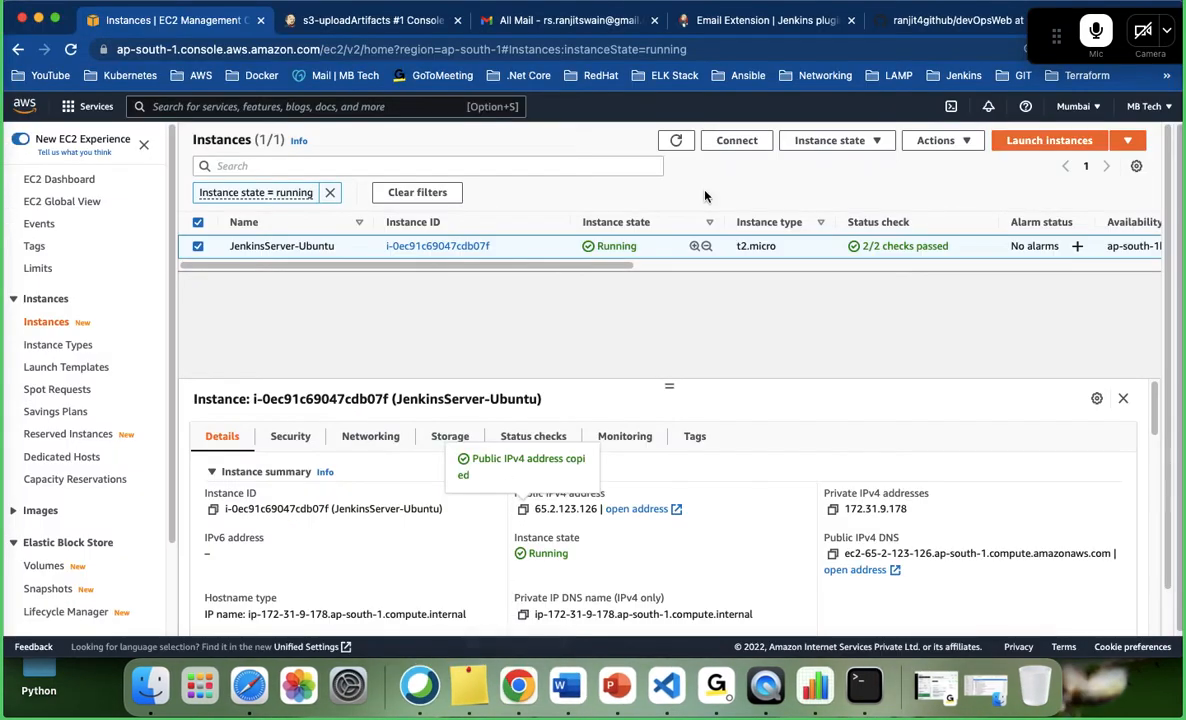
pyautogui.moveTo(1056, 38); pyautogui.dragTo(1144, 81)
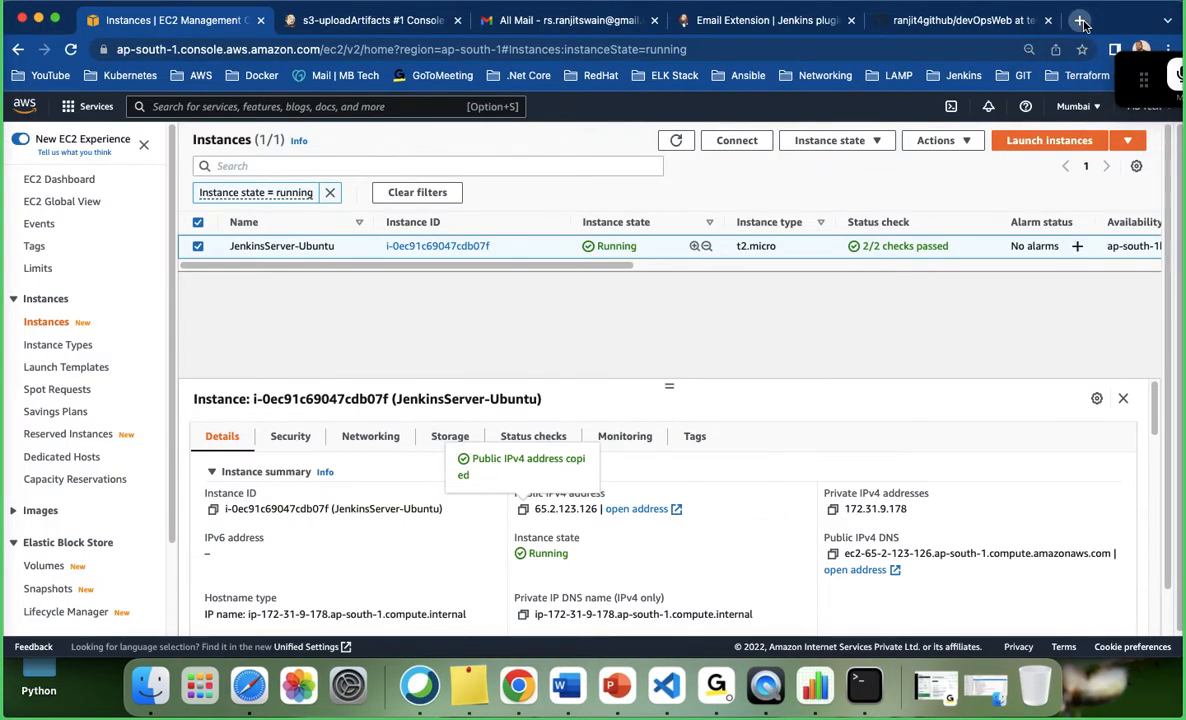
pyautogui.click(1082, 21)
pyautogui.write('goo')
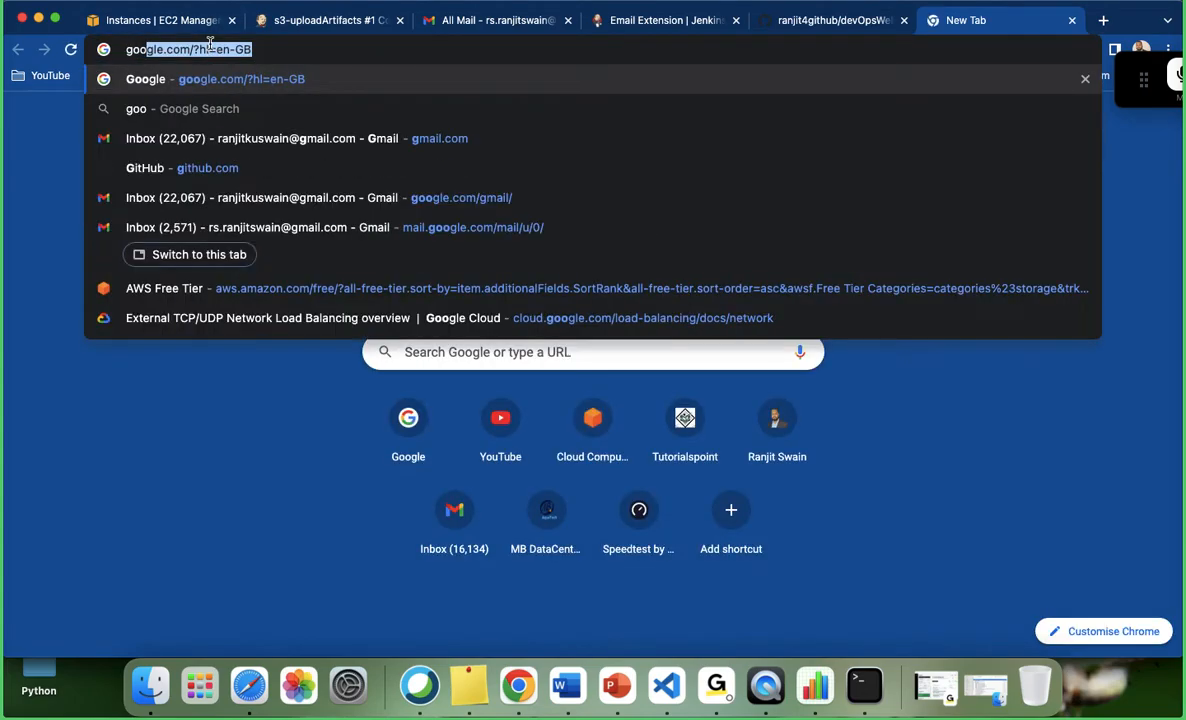
pyautogui.press('Return')
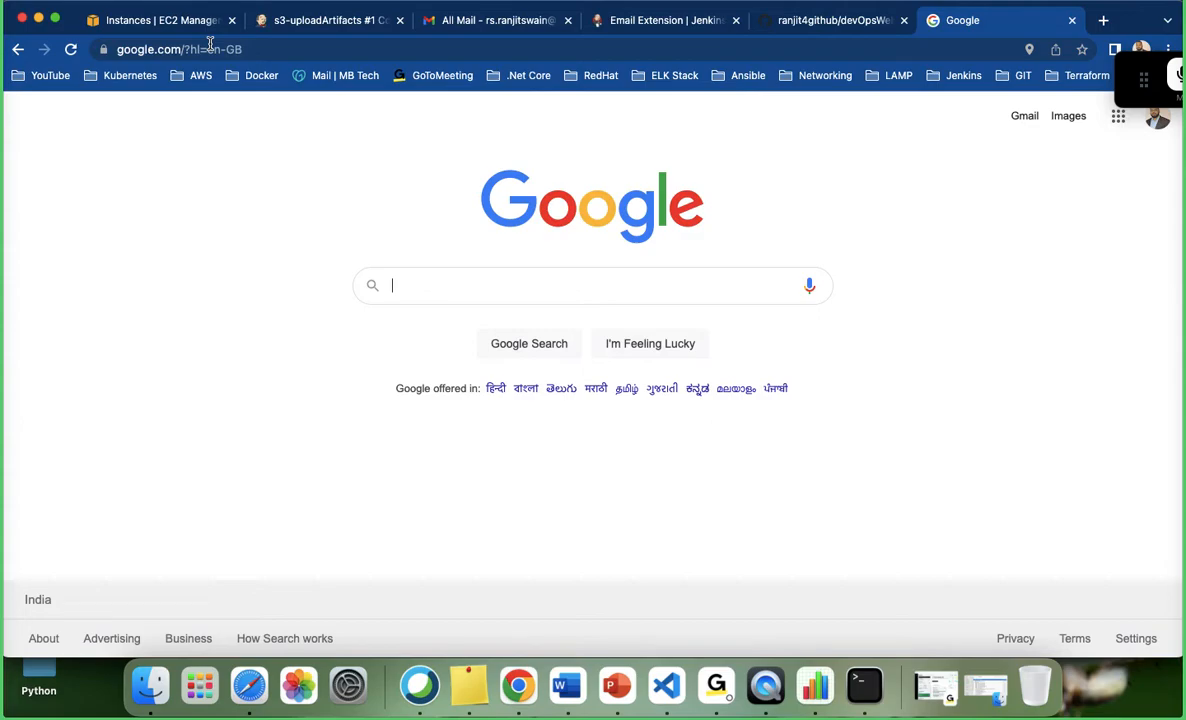
# - Search Google for 'how to install java 1.8 in ubuntu 20.04'
pyautogui.write('java')
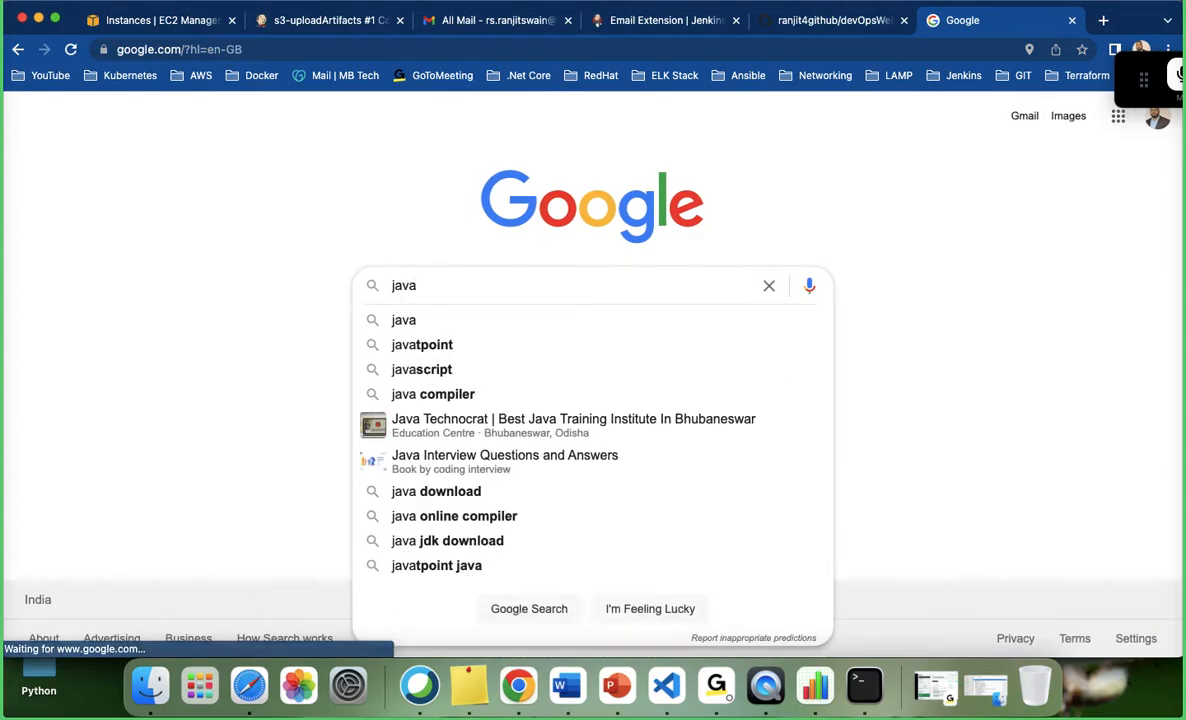
pyautogui.write('1.8')
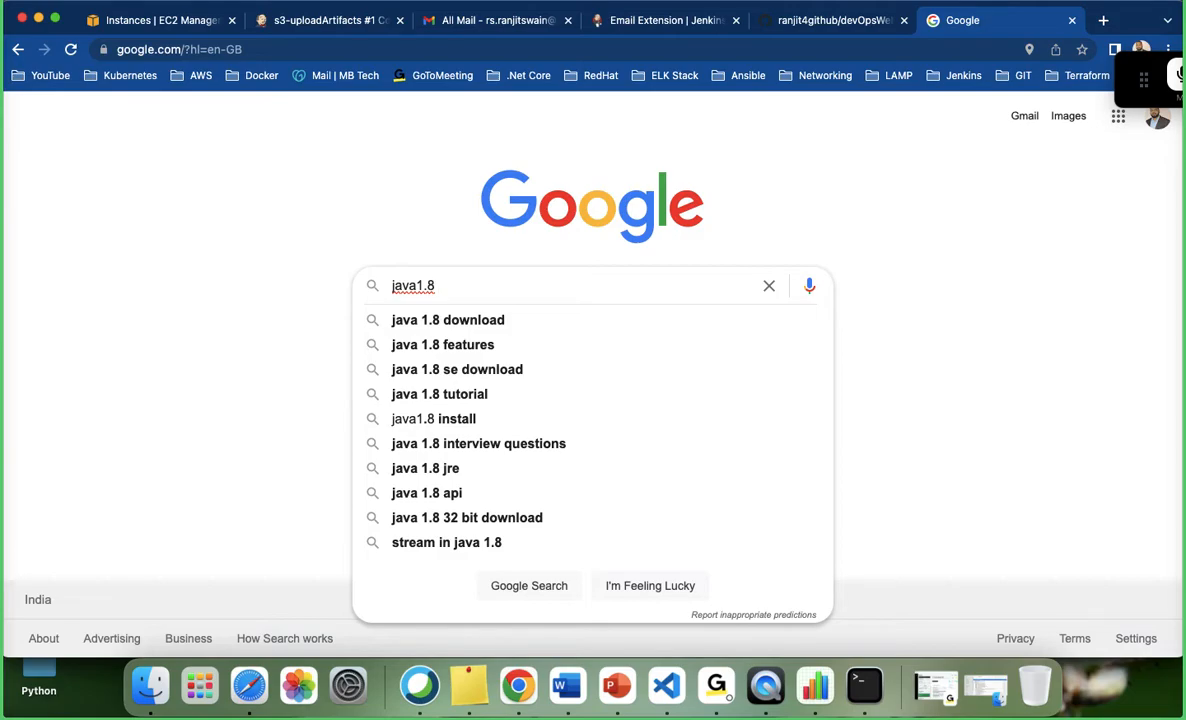
pyautogui.write('for ubu')
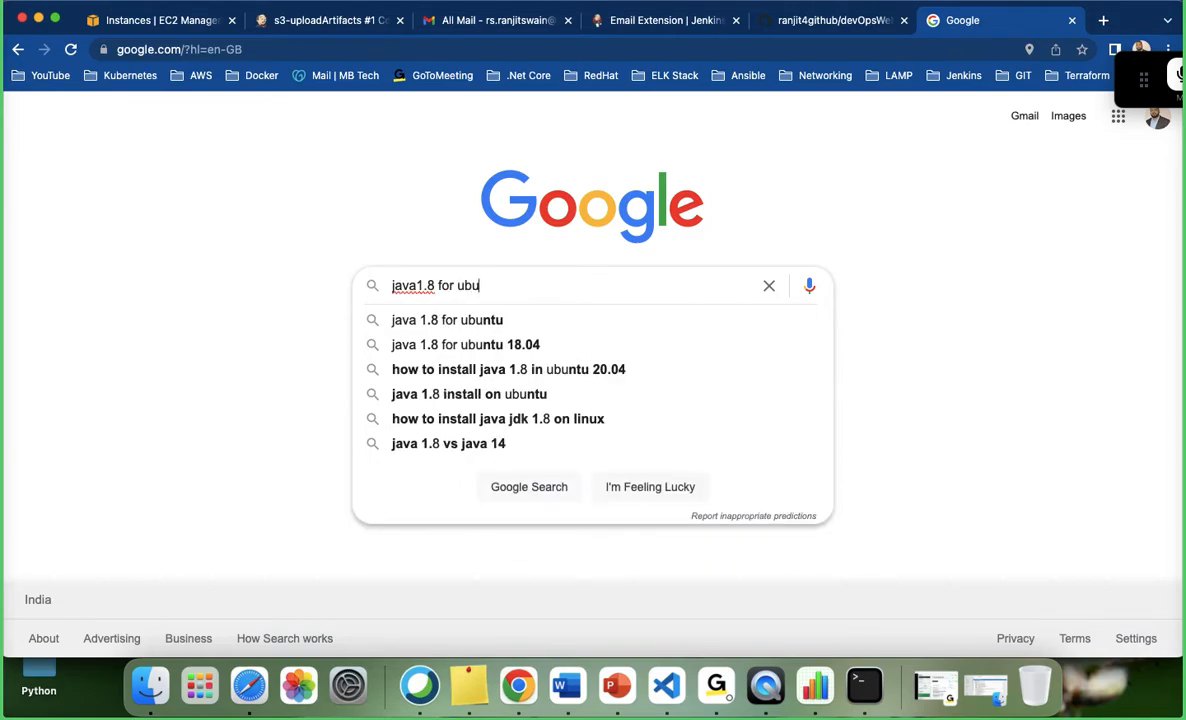
pyautogui.press('Down')
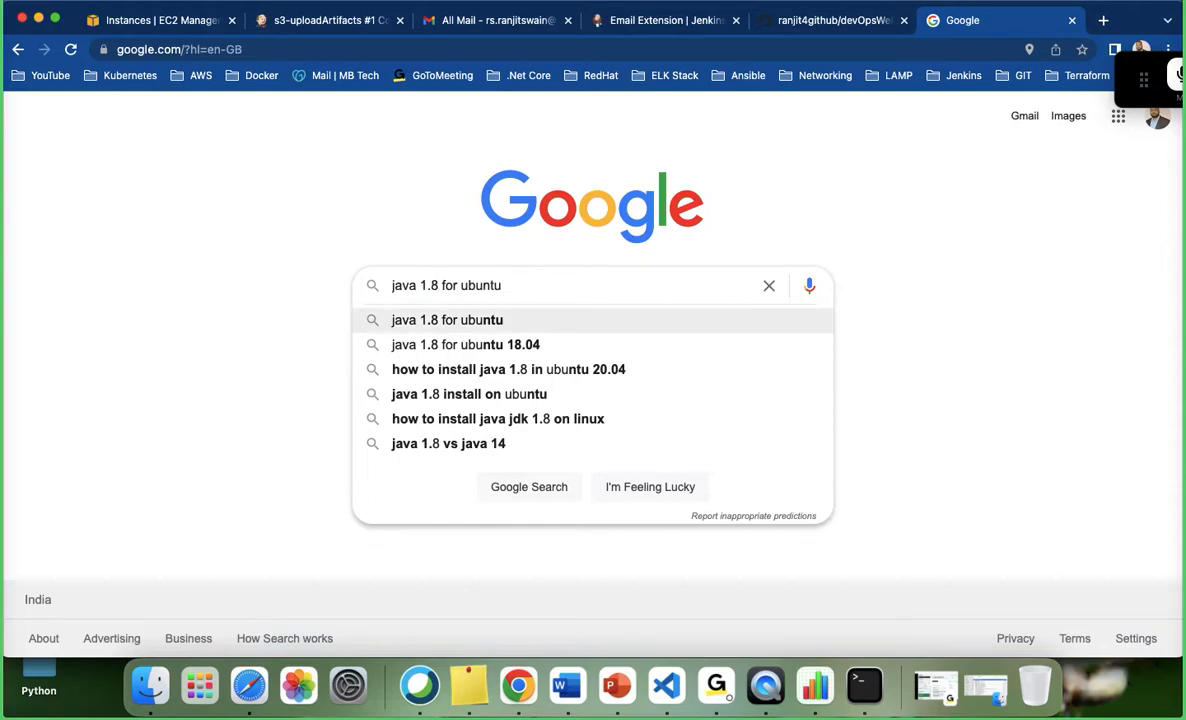
pyautogui.press('Down')
pyautogui.press('Down')
pyautogui.press('Return')
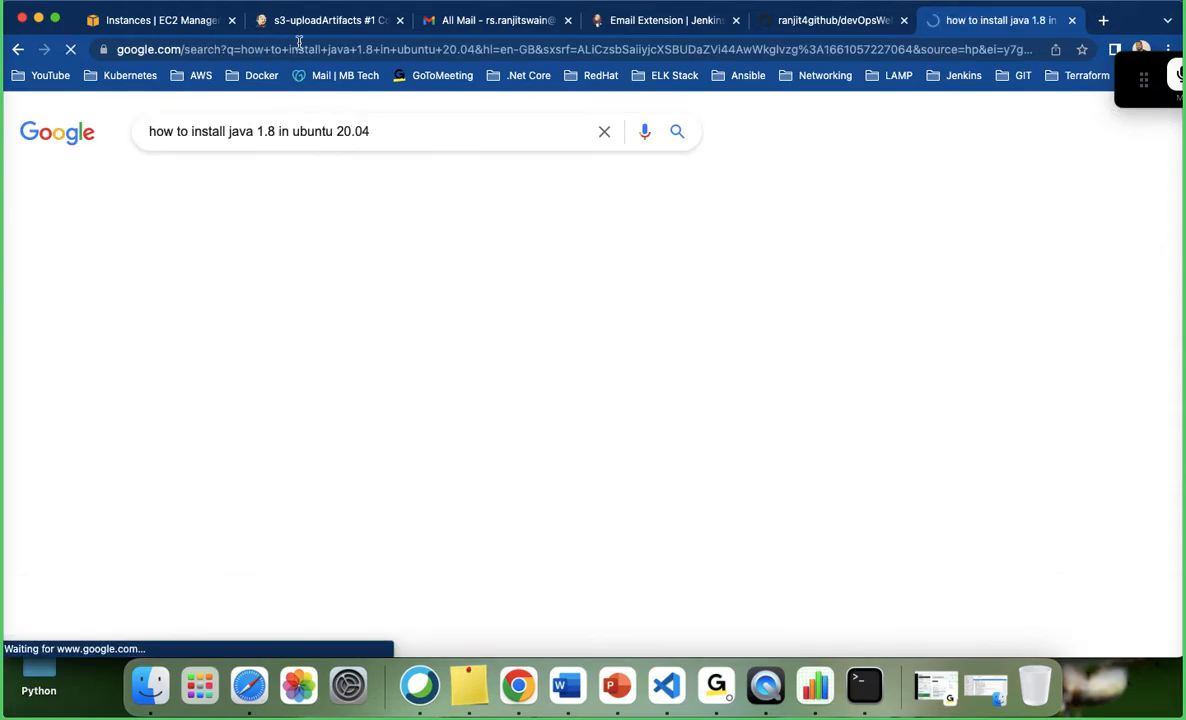
# - Expand the 'How do I install Java 1.8 on Ubuntu?' answer and open the Linuxize guide
pyautogui.scroll(-2, 112, 344)
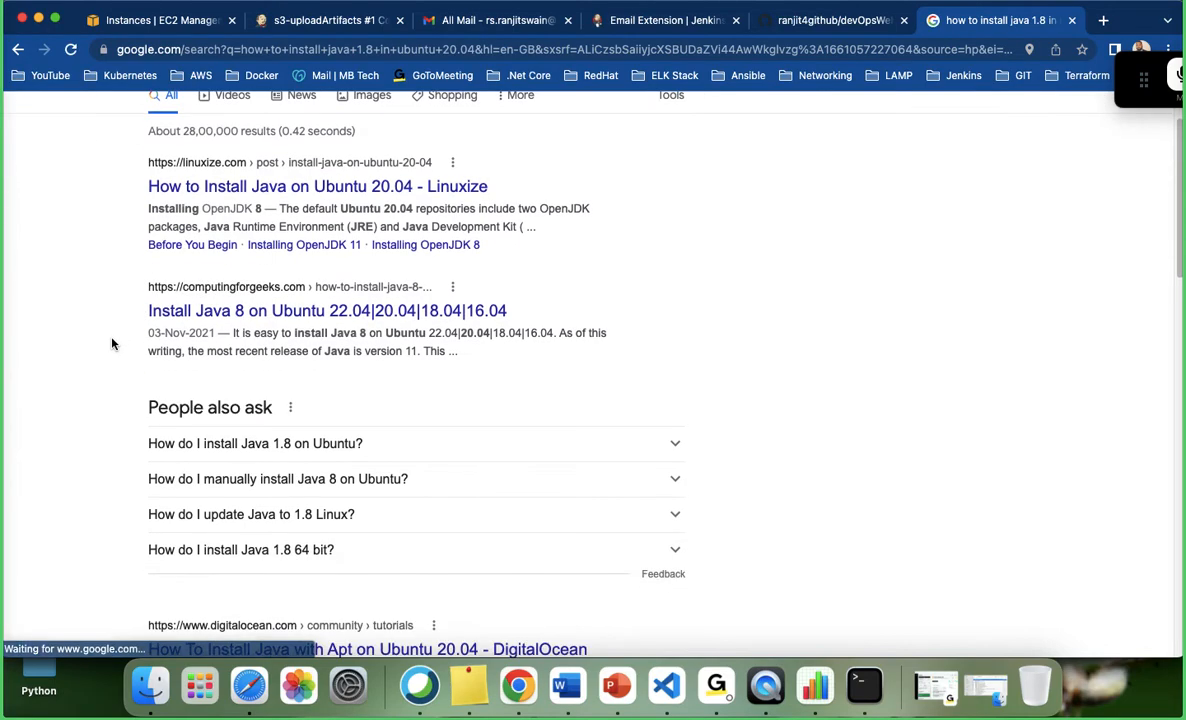
pyautogui.click(510, 451)
pyautogui.scroll(-2, 405, 466)
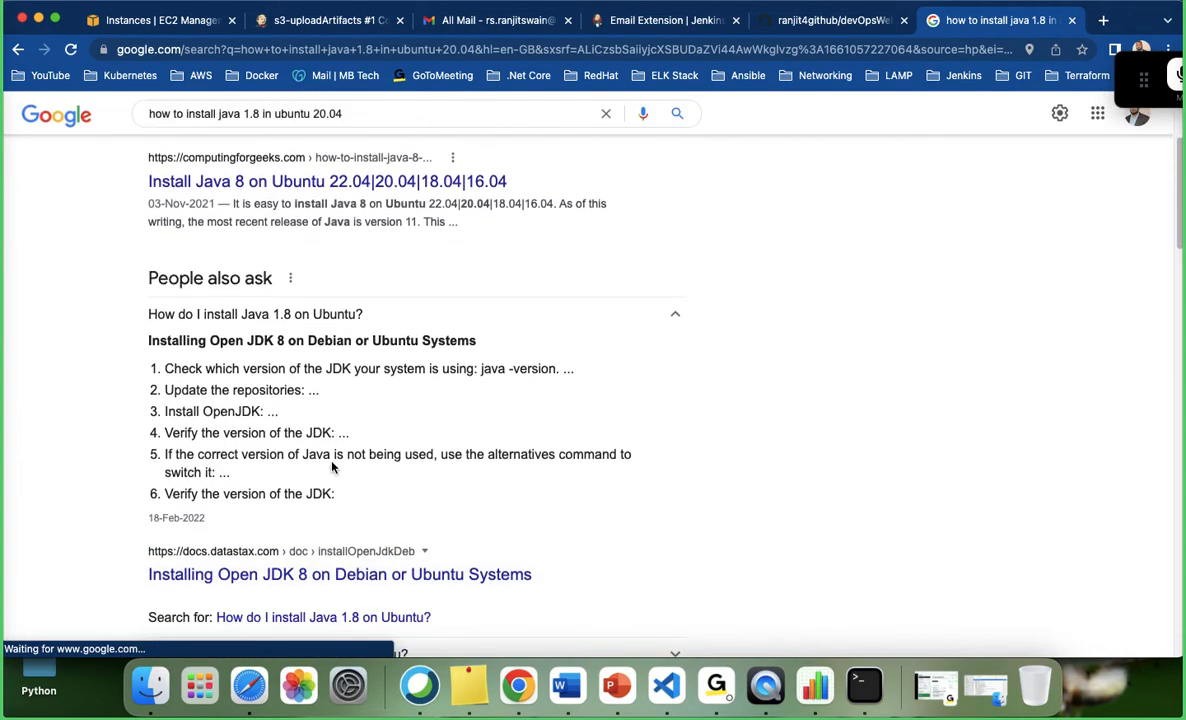
pyautogui.scroll(4, 336, 331)
pyautogui.click(370, 276)
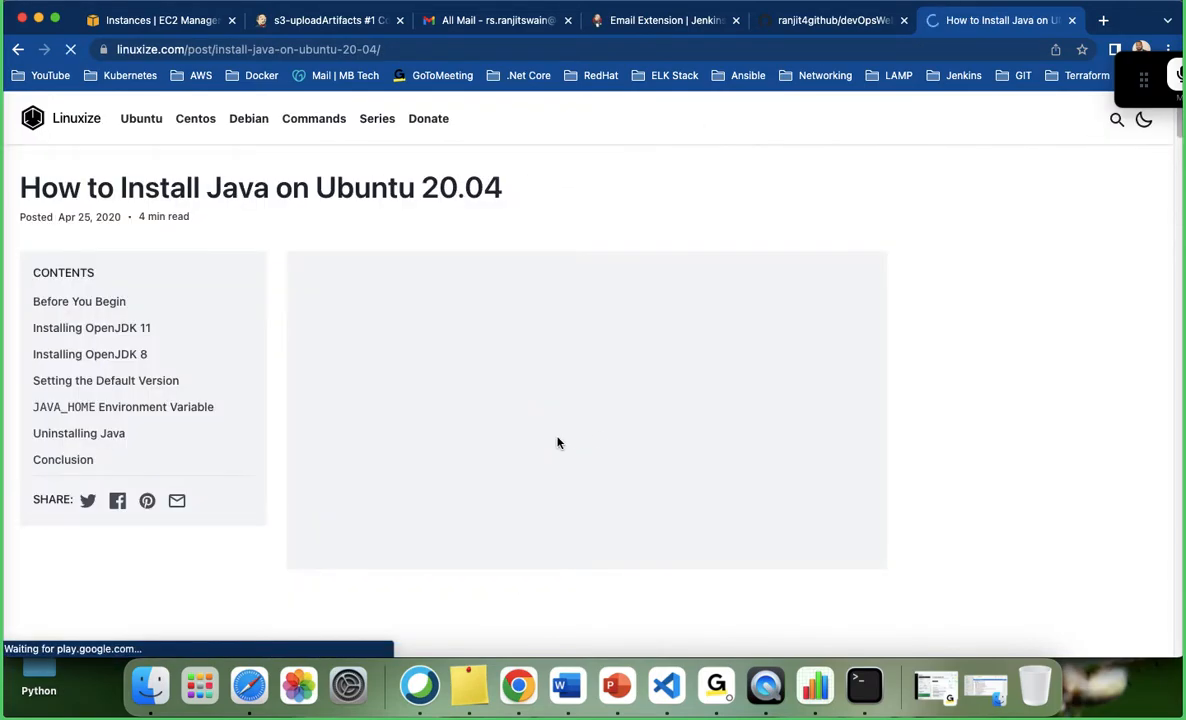
# - Copy 'sudo apt install openjdk-8-jdk' from the Installing OpenJDK 8 section and return to Terminal
pyautogui.scroll(-7, 484, 426)
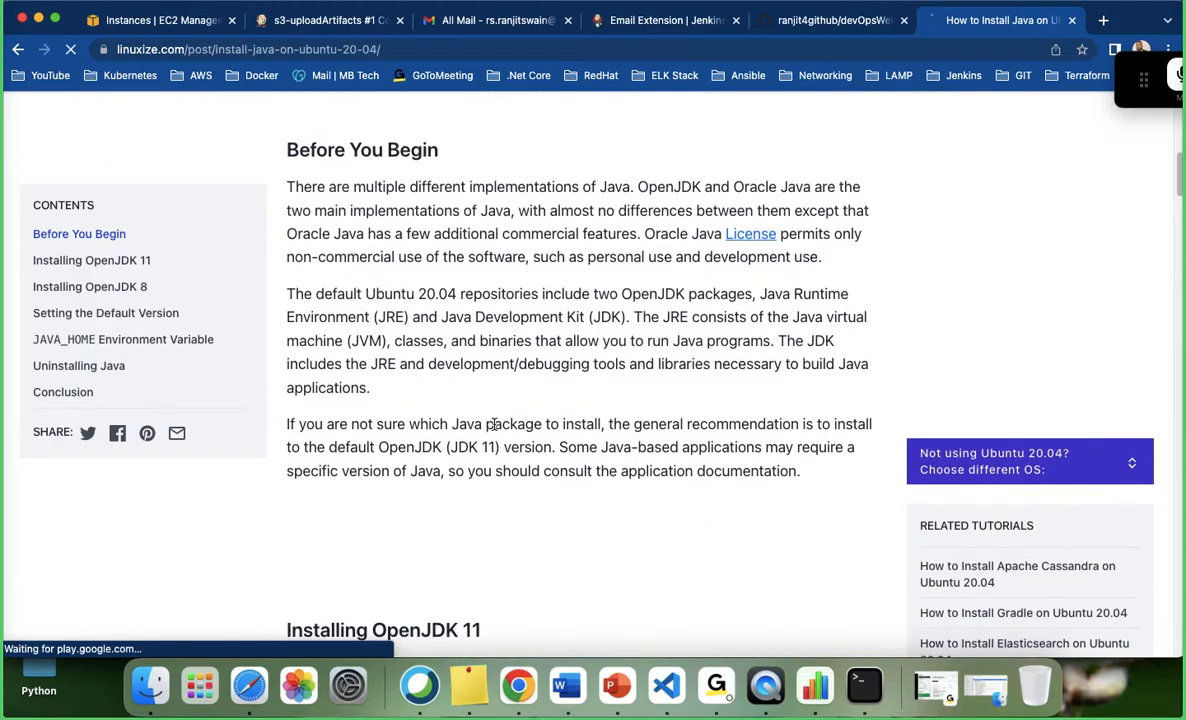
pyautogui.scroll(-8, 493, 424)
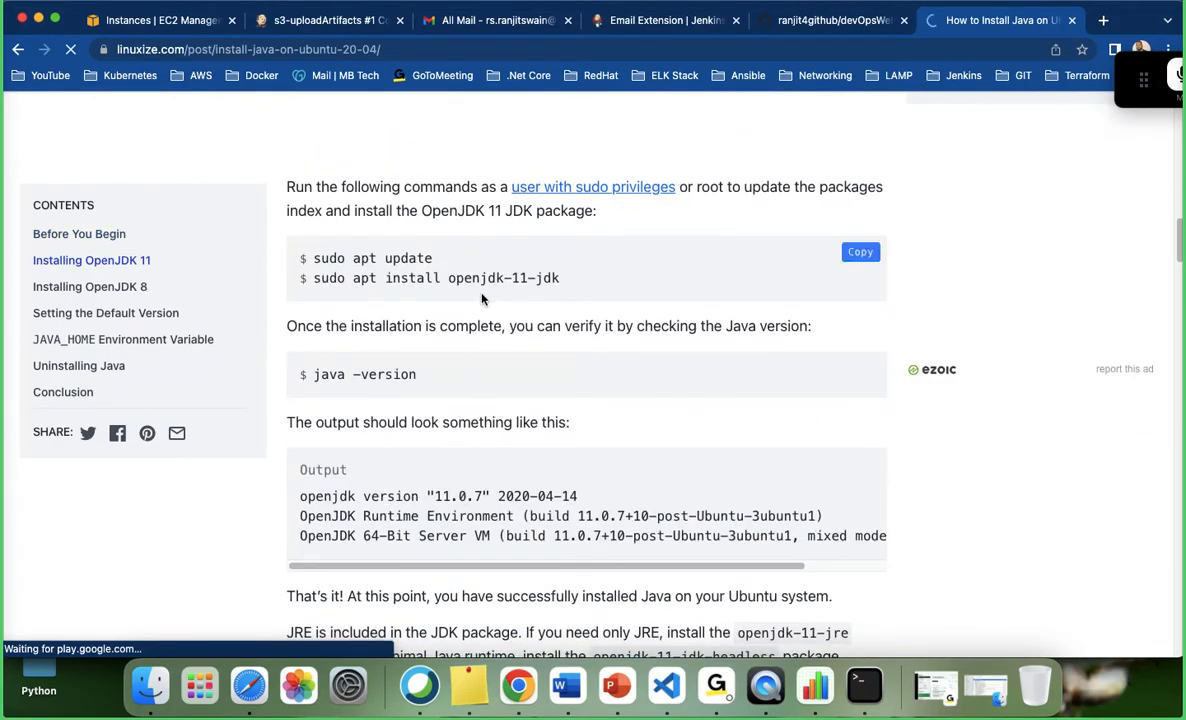
pyautogui.scroll(-8, 470, 285)
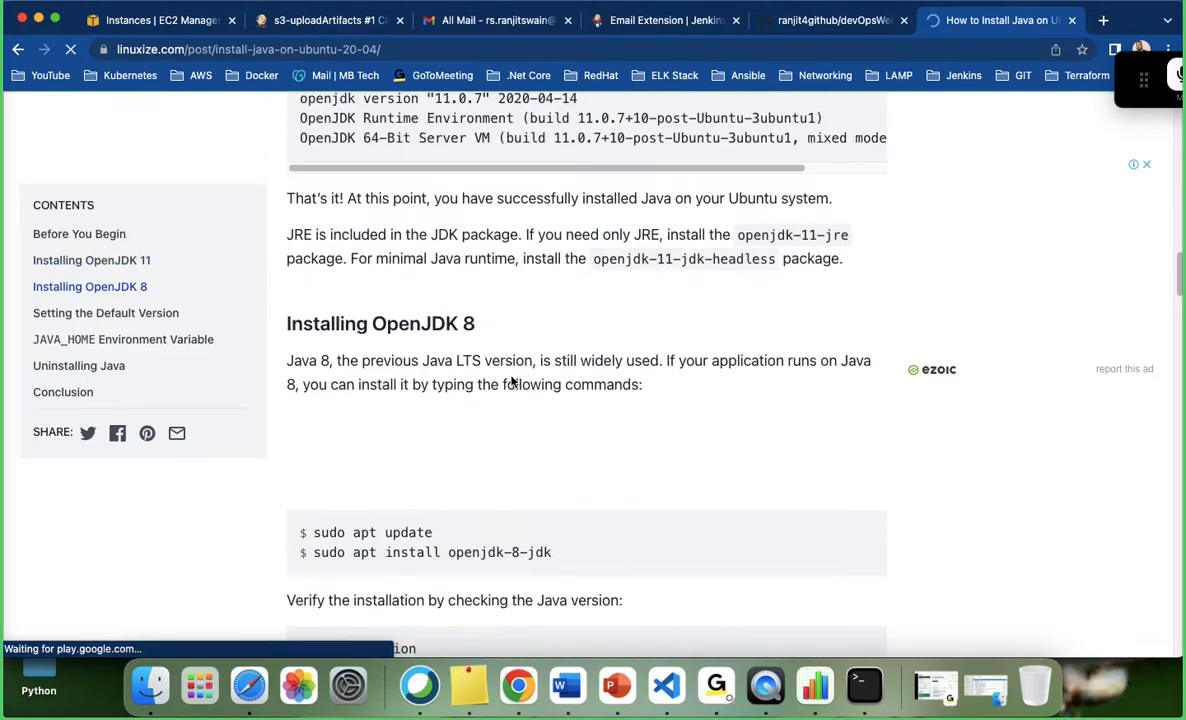
pyautogui.scroll(-1, 512, 384)
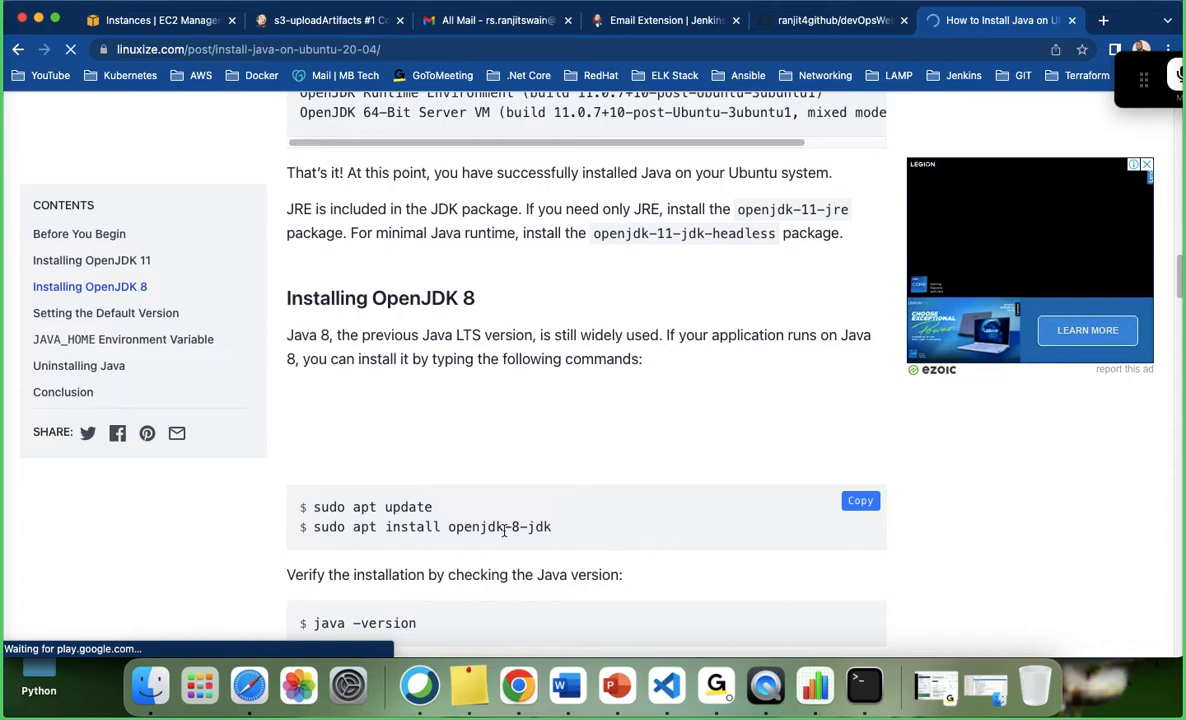
pyautogui.moveTo(465, 528); pyautogui.dragTo(318, 537)
pyautogui.press('super+c')
pyautogui.click(553, 531)
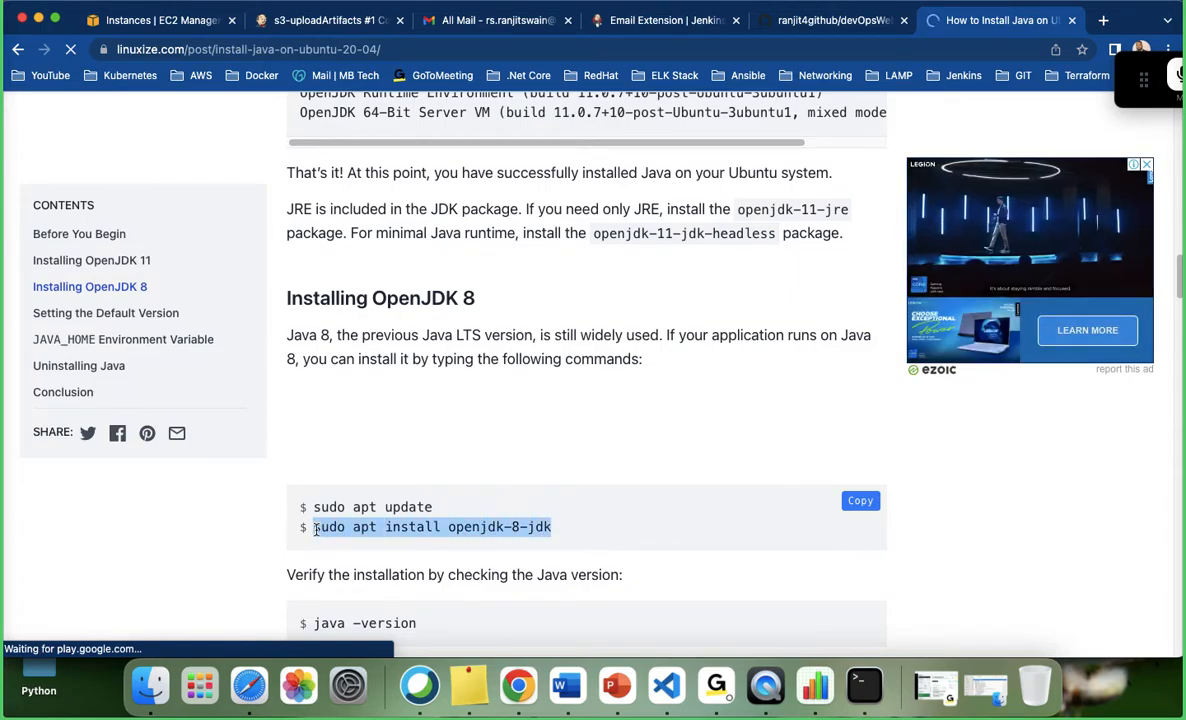
pyautogui.press('super+Tab')
# - Clear the screen, run the pasted sudo apt install openjdk-8-jdk, and confirm with Y
pyautogui.write('clear')
pyautogui.press('Return')
pyautogui.press('Return')
pyautogui.press('Return')
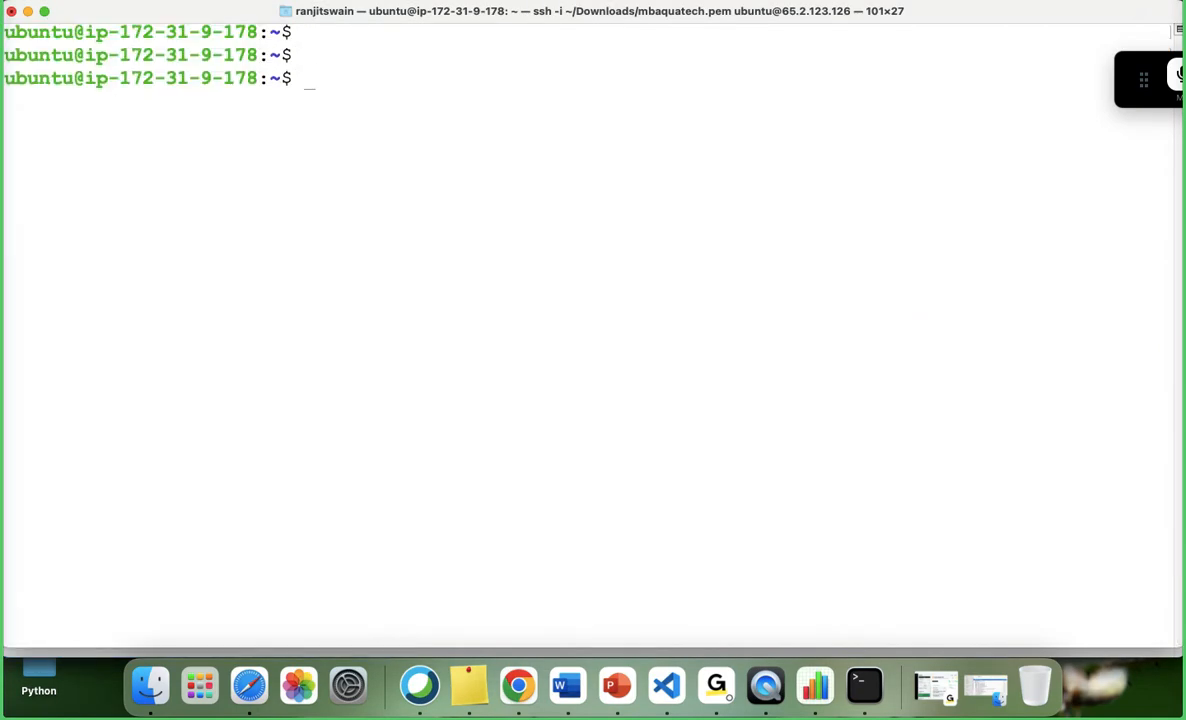
pyautogui.press('super+v')
pyautogui.press('Return')
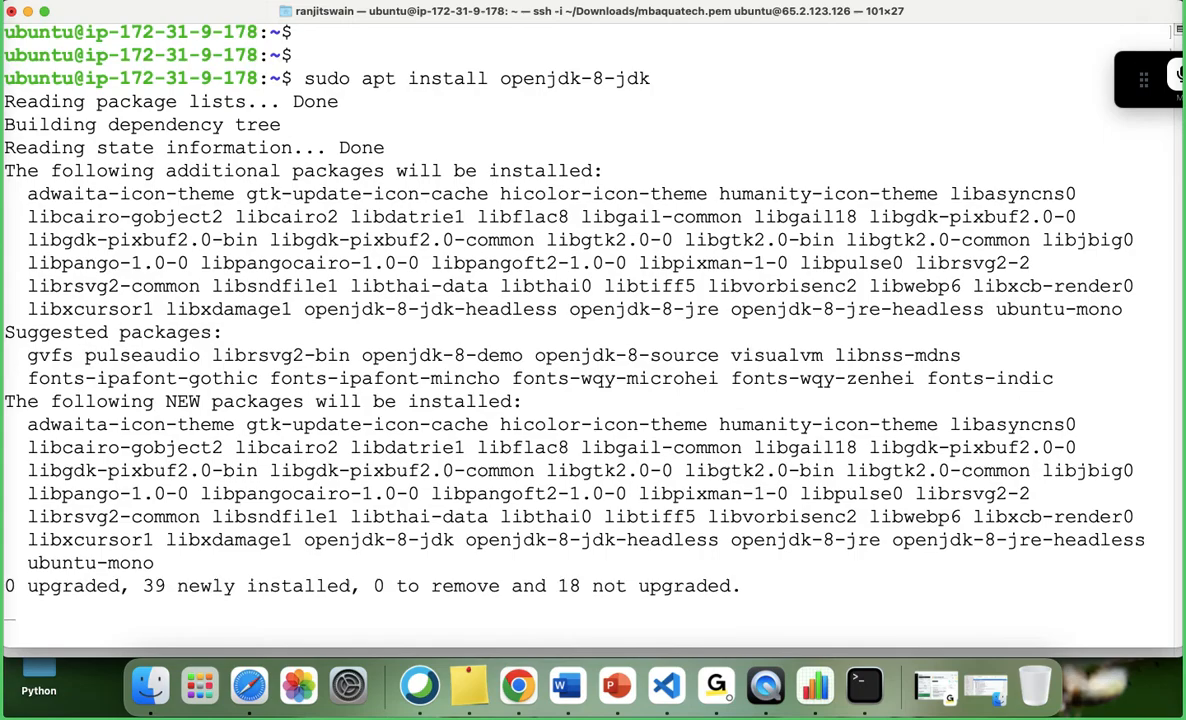
pyautogui.write('Y')
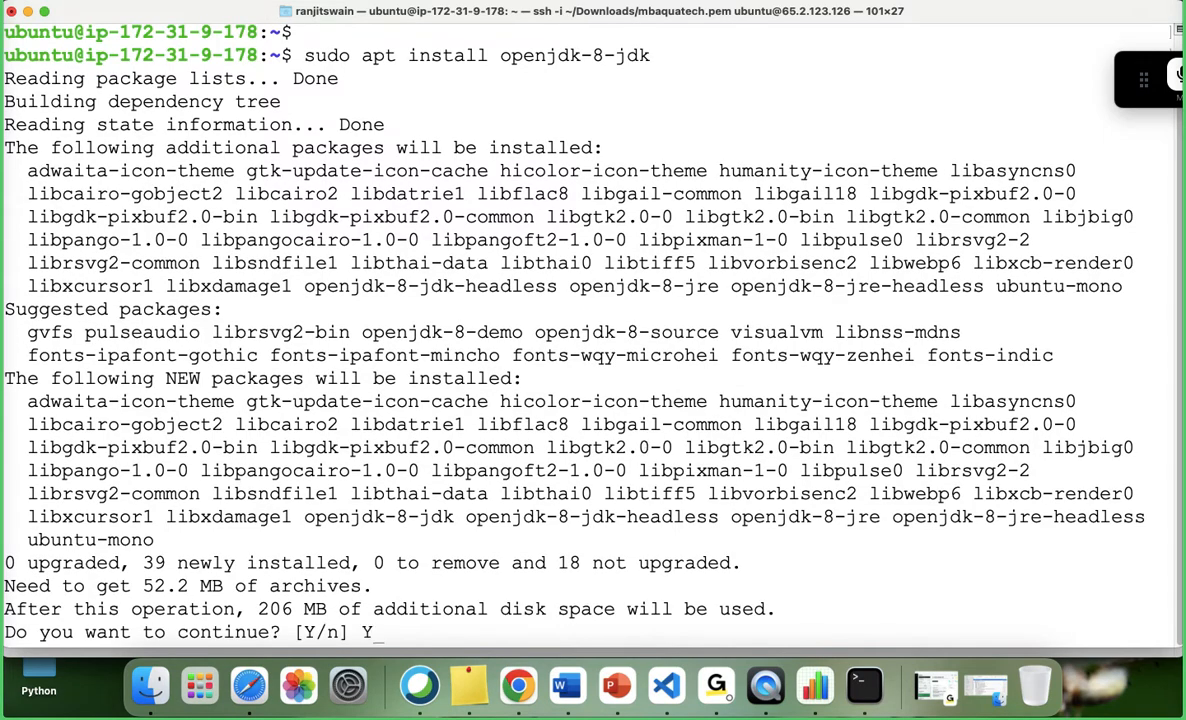
pyautogui.press('Return')
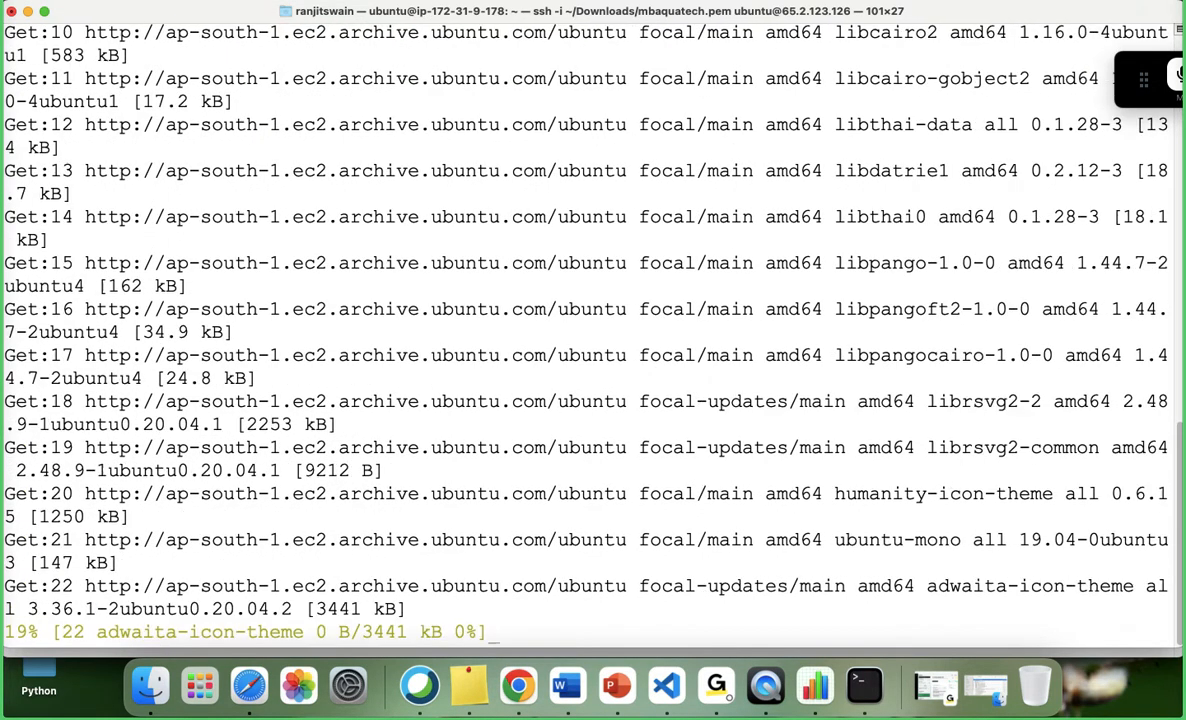
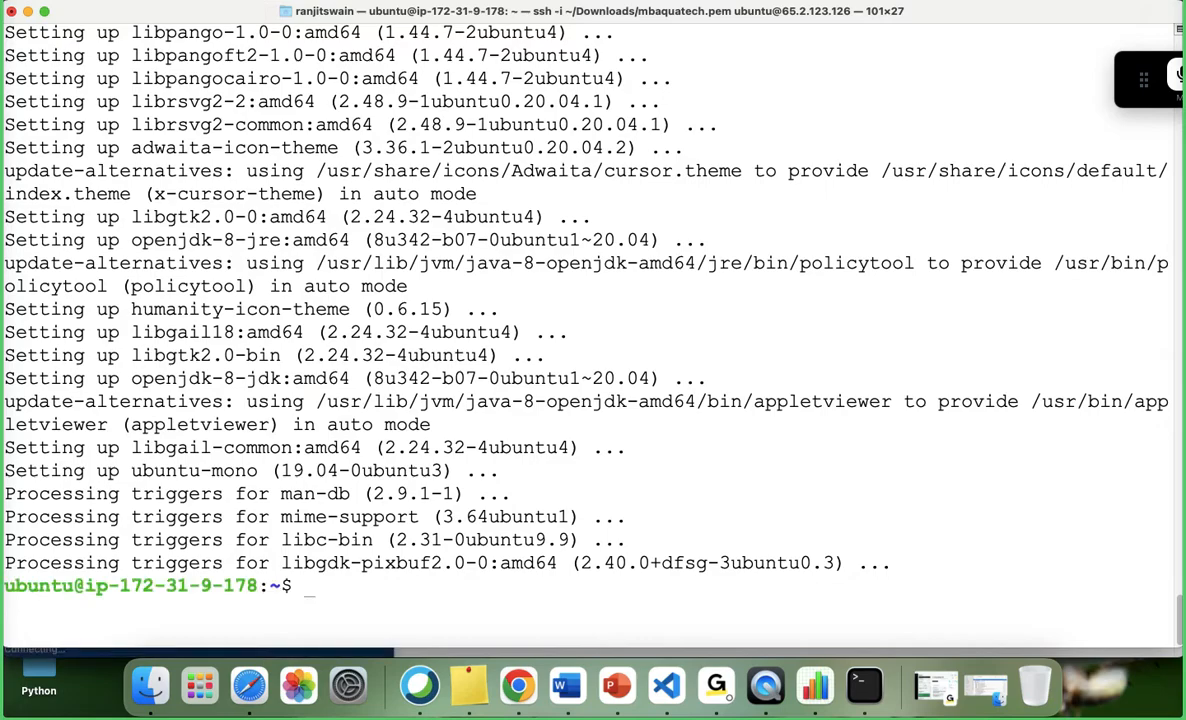
# - Clear the screen and check the server's Java version with java -version
pyautogui.write('clear')
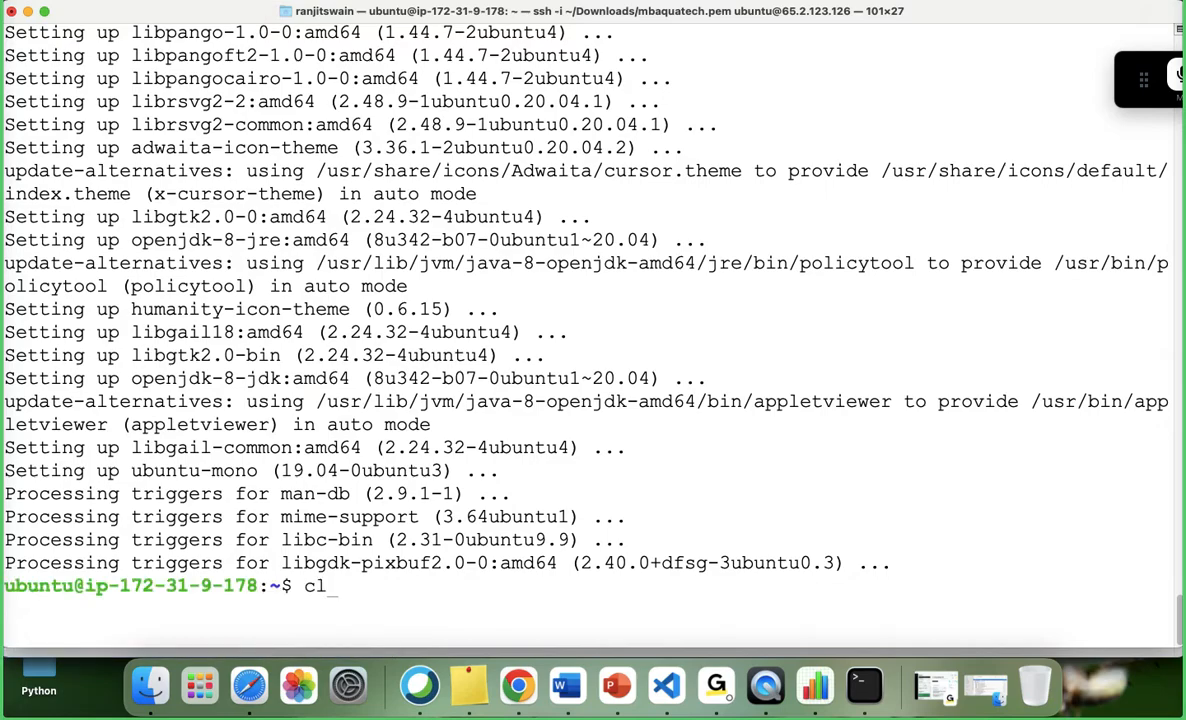
pyautogui.press('Return')
pyautogui.press('Return')
pyautogui.press('Return')
pyautogui.press('Return')
pyautogui.write('jav')
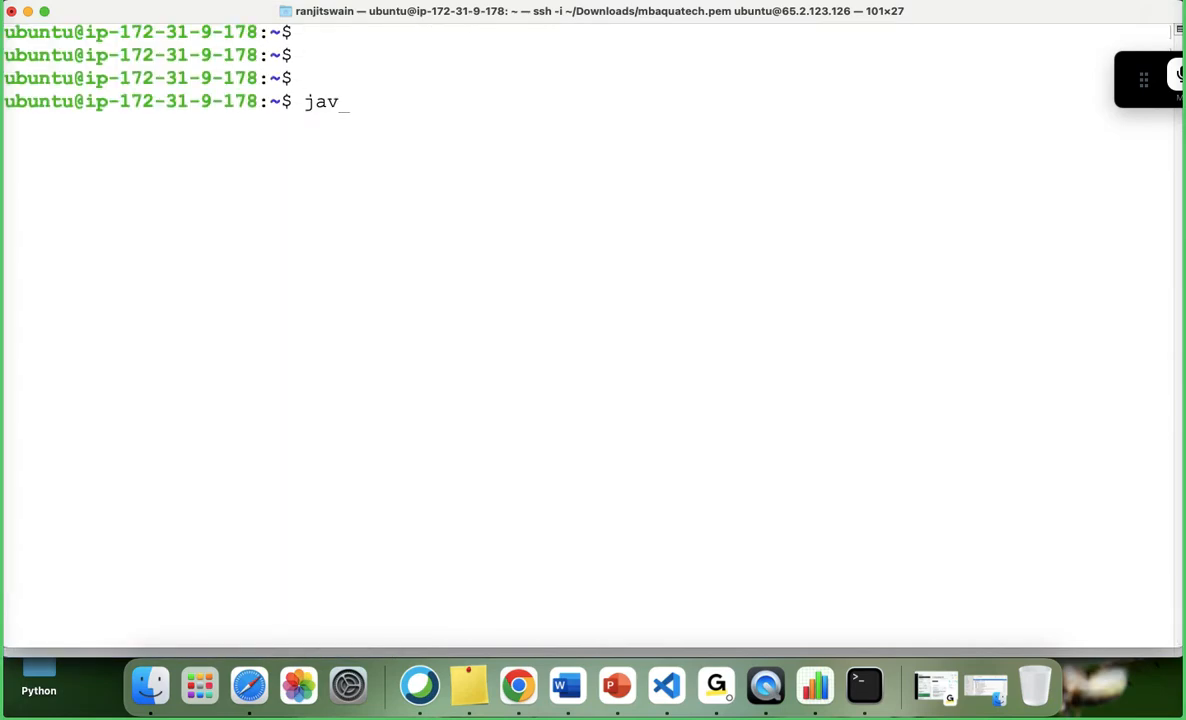
pyautogui.write('a -version')
pyautogui.press('Return')
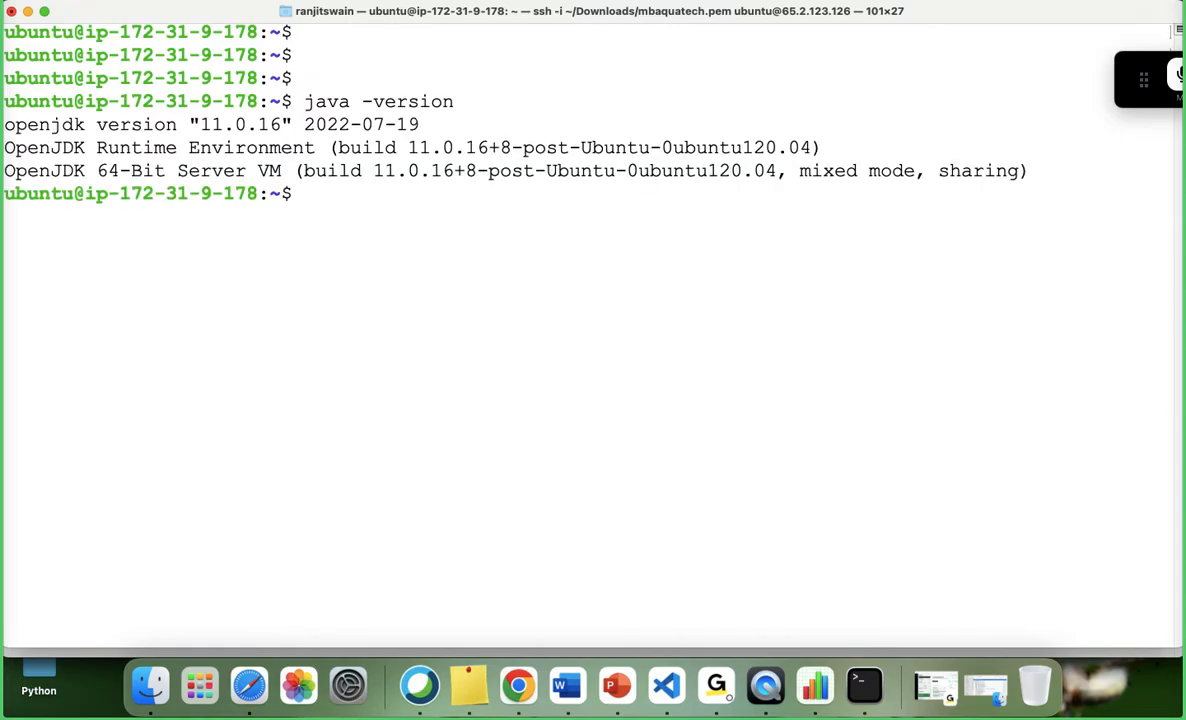
# - Log out, reconnect with the previous ssh command, and confirm Java is still OpenJDK 11.0.16
pyautogui.write('exit')
pyautogui.press('Return')
pyautogui.press('Return')
pyautogui.press('Return')
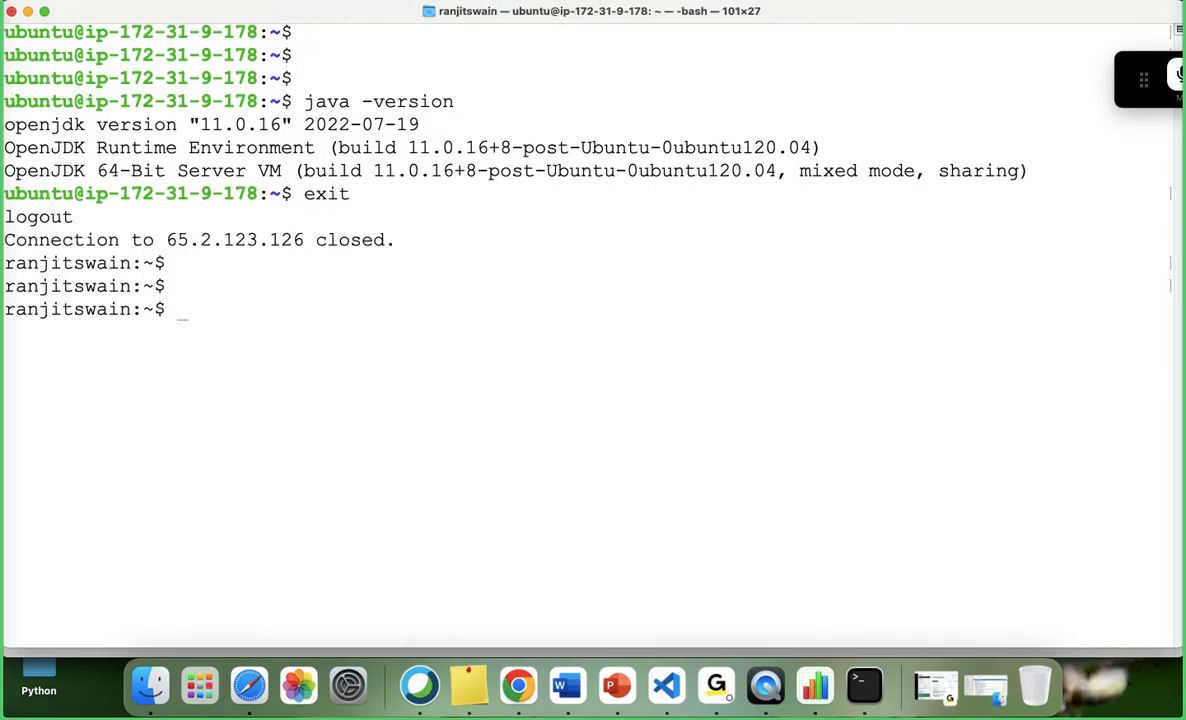
pyautogui.press('Up')
pyautogui.press('Return')
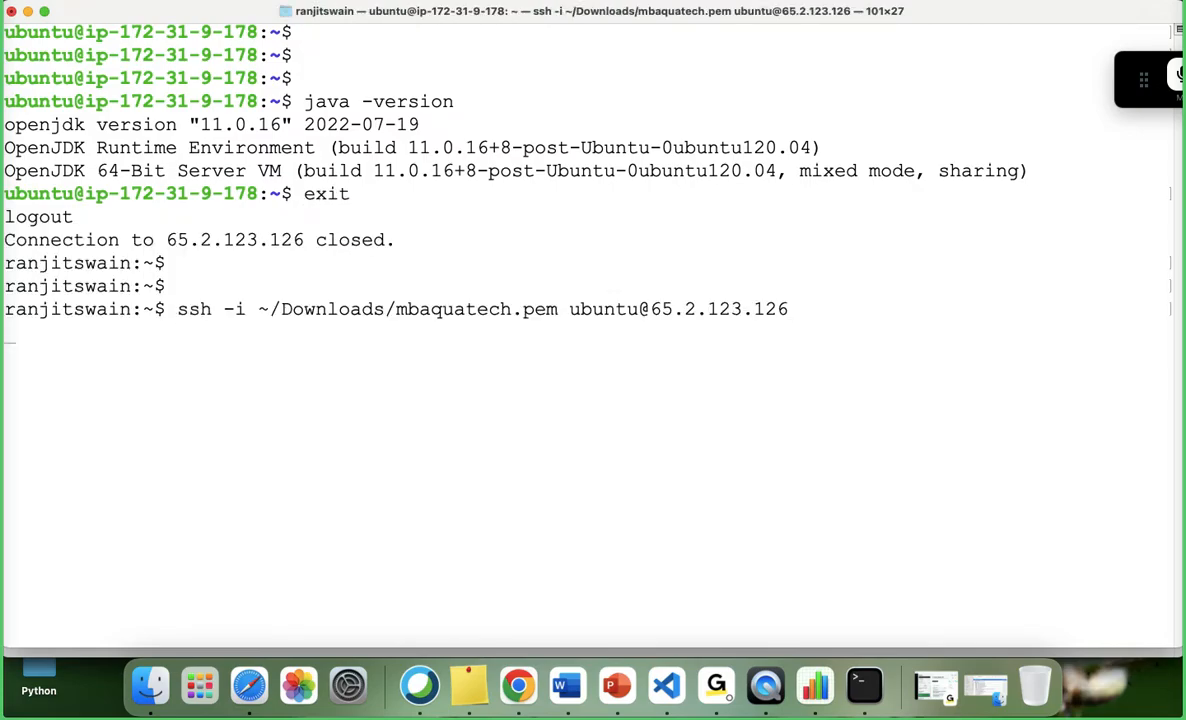
pyautogui.write('clear')
pyautogui.press('Return')
pyautogui.press('Return')
pyautogui.press('Return')
pyautogui.press('Return')
pyautogui.write('j')
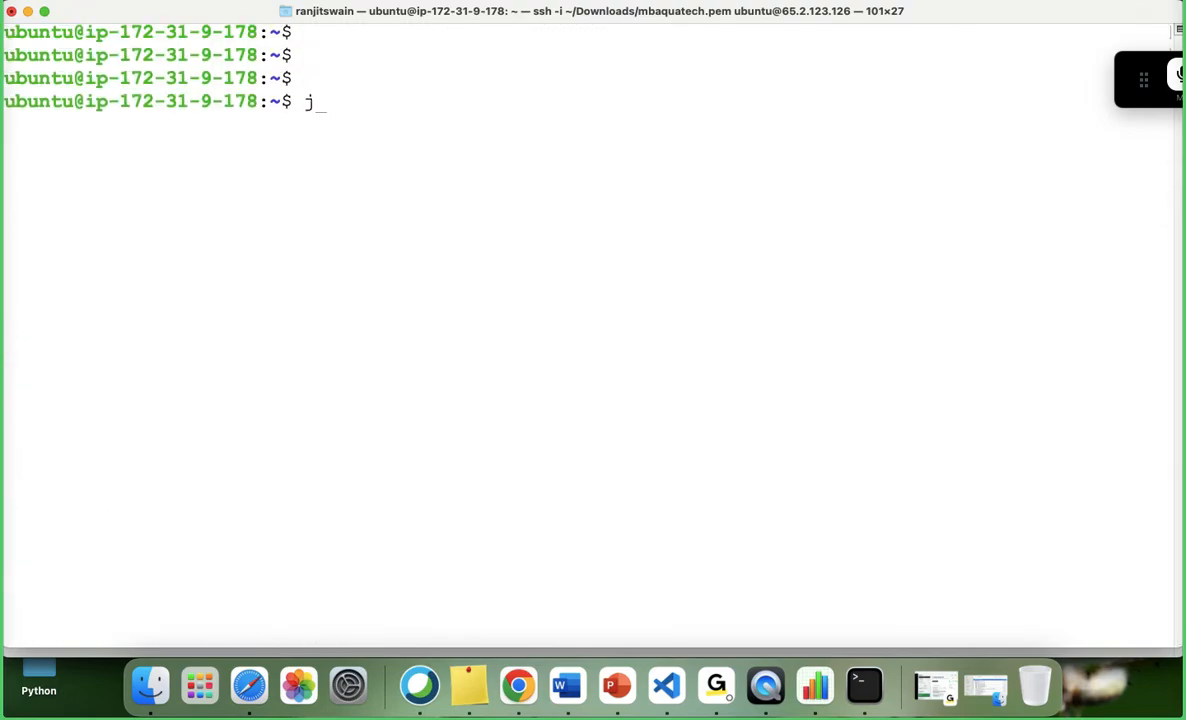
pyautogui.write('ava -version')
pyautogui.press('Return')
pyautogui.press('Return')
pyautogui.press('Return')
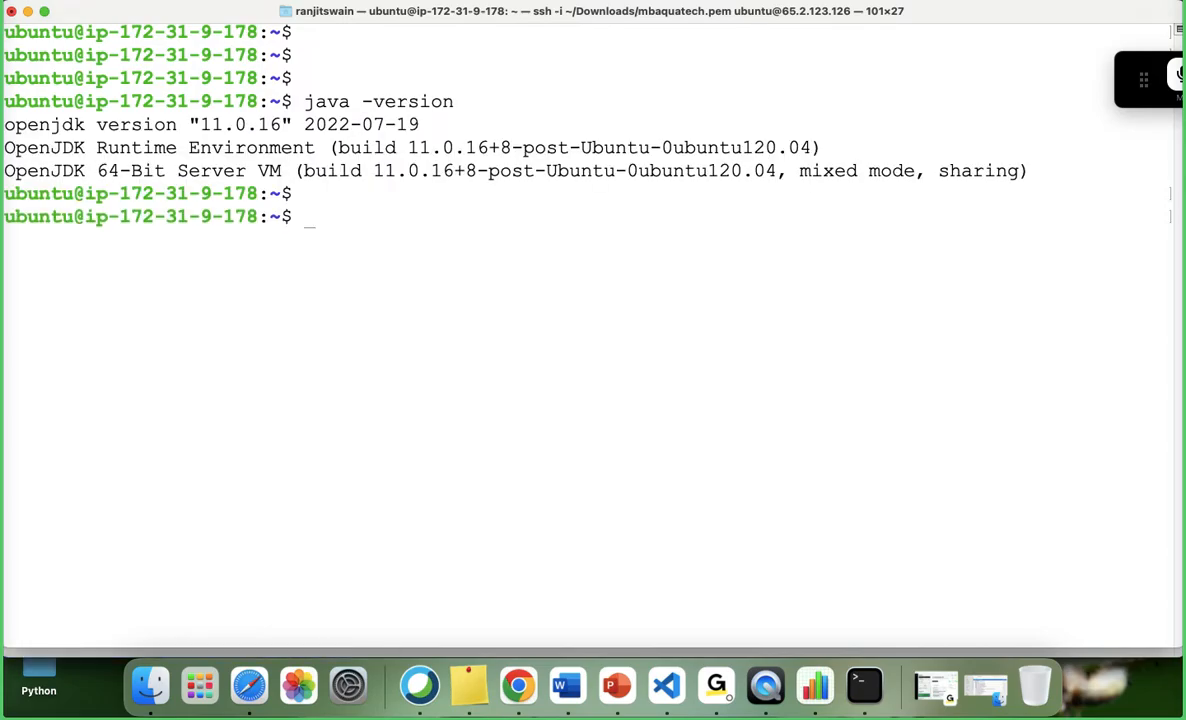
# - Run java $HOME and echo $JAVA_HOME, finding JAVA_HOME empty
pyautogui.write('java $HOME')
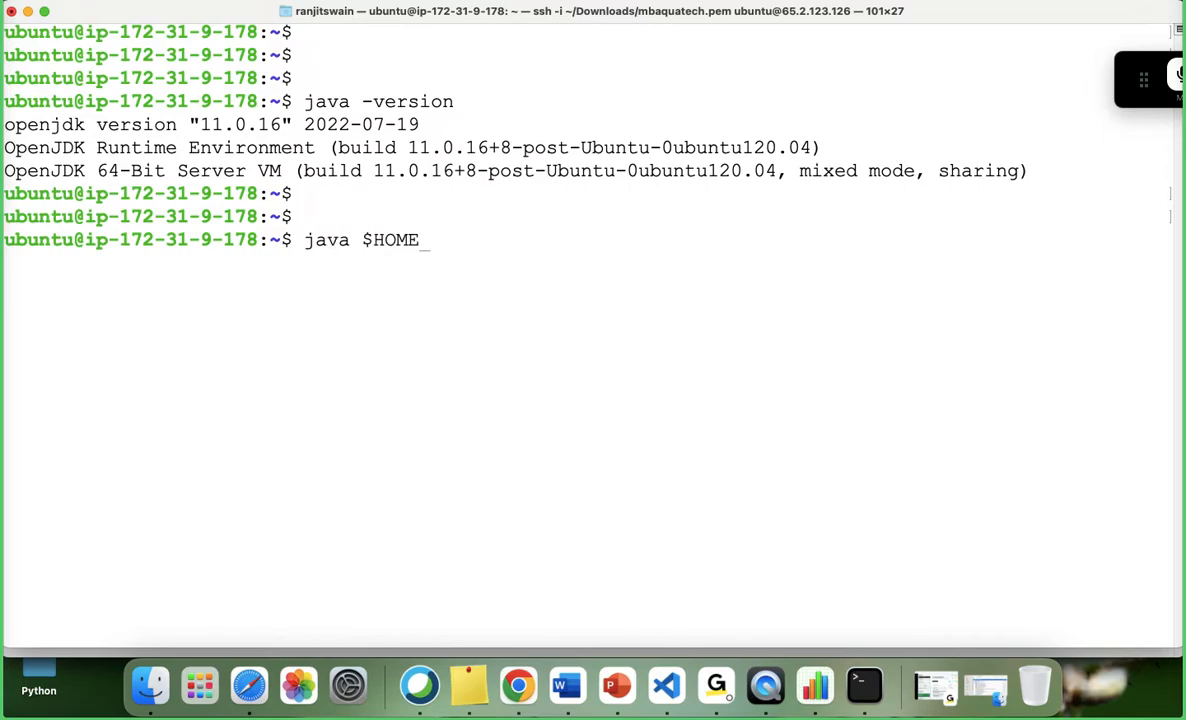
pyautogui.press('Return')
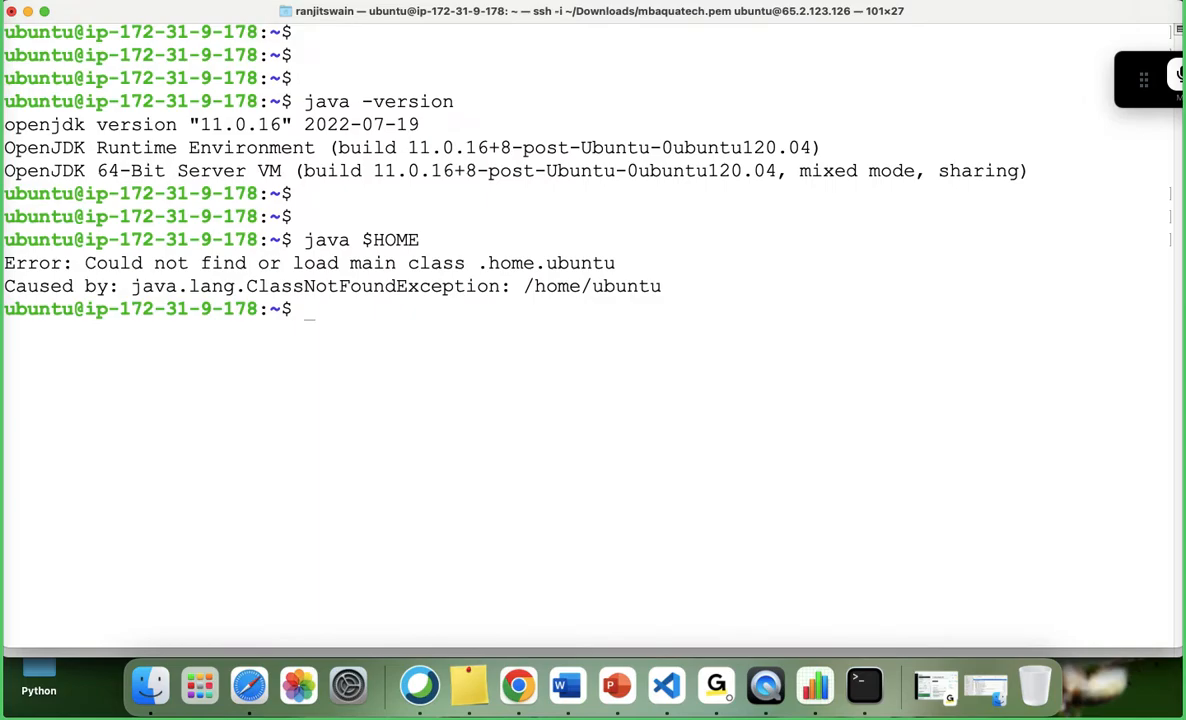
pyautogui.press('Up')
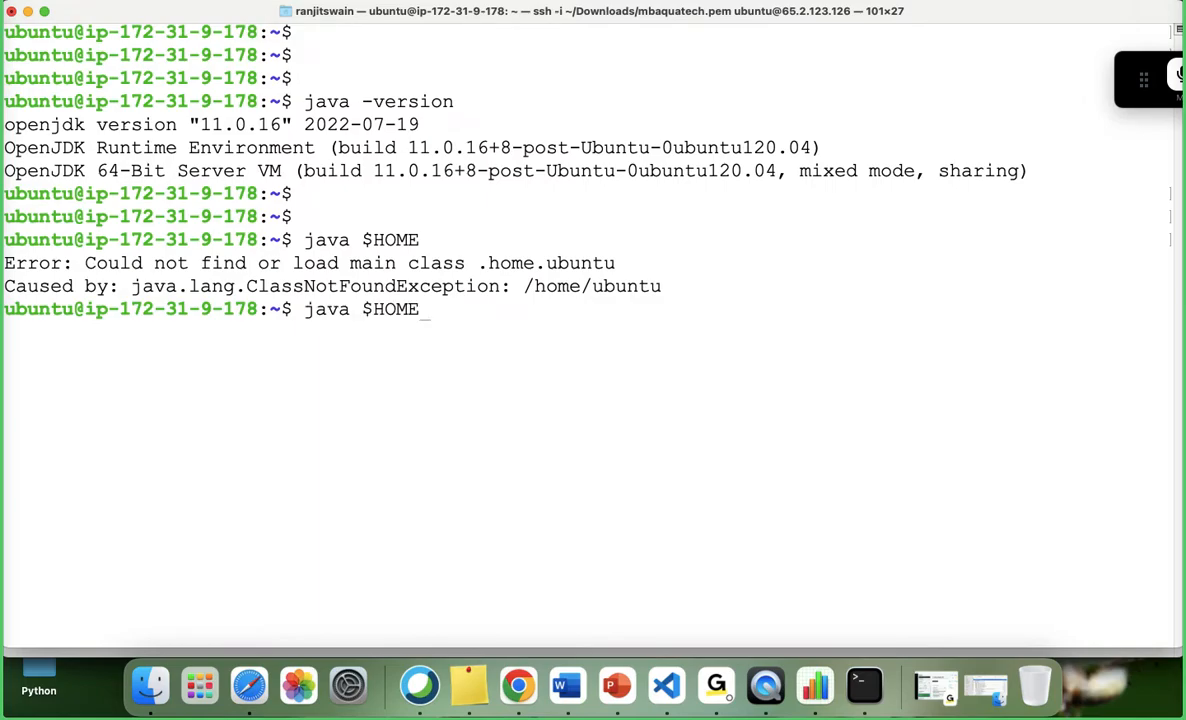
pyautogui.press('BackSpace')
pyautogui.press('BackSpace')
pyautogui.press('BackSpace')
pyautogui.press('BackSpace')
pyautogui.press('BackSpace')
pyautogui.press('BackSpace')
pyautogui.press('BackSpace')
pyautogui.press('BackSpace')
pyautogui.press('BackSpace')
pyautogui.press('BackSpace')
pyautogui.write('echo ')
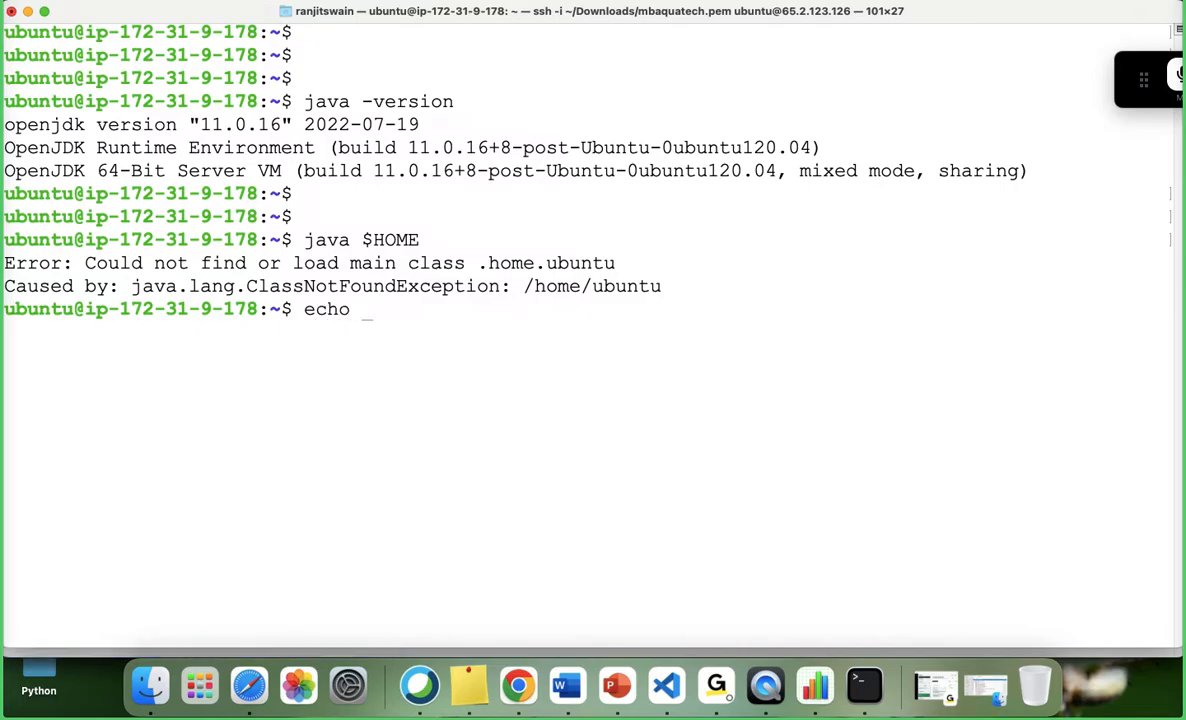
pyautogui.write('$JAVA_HOME')
pyautogui.press('Return')
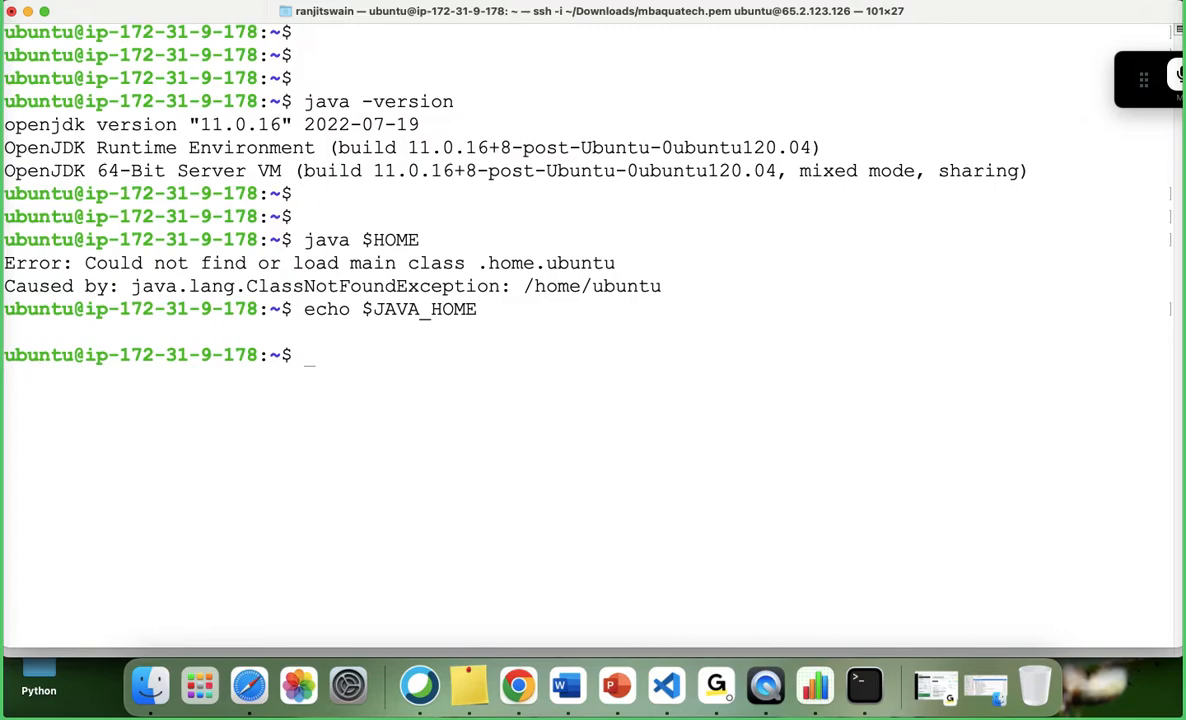
pyautogui.press('Return')
pyautogui.press('Return')
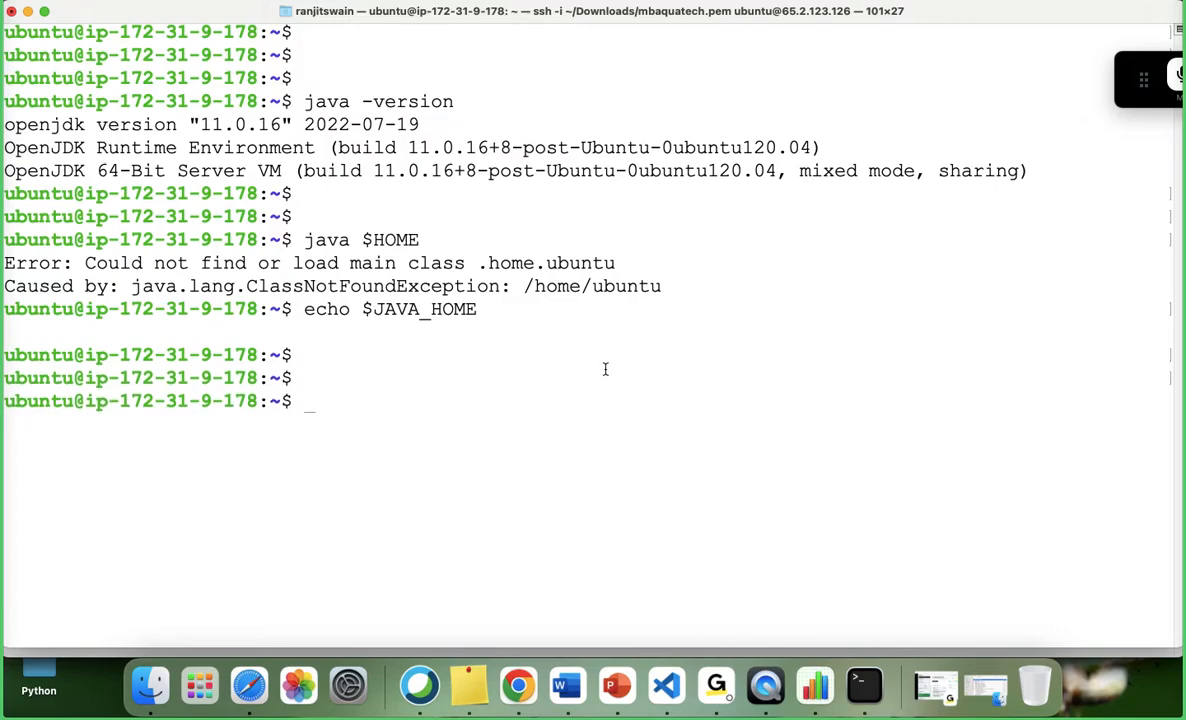
# - List /usr/lib/jvm with ls -lrt, showing java-8-openjdk-amd64 and java-11-openjdk-amd64
pyautogui.write('cd /usr/li')
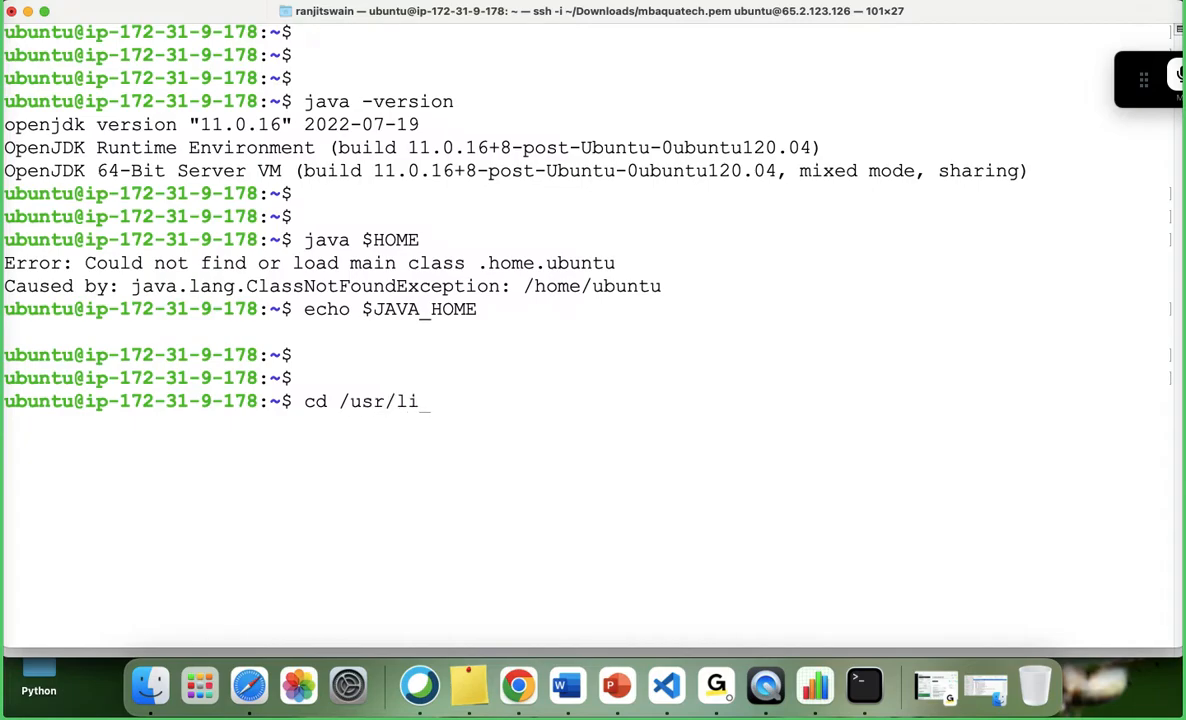
pyautogui.write('b/jvm')
pyautogui.press('Return')
pyautogui.write('ls -l')
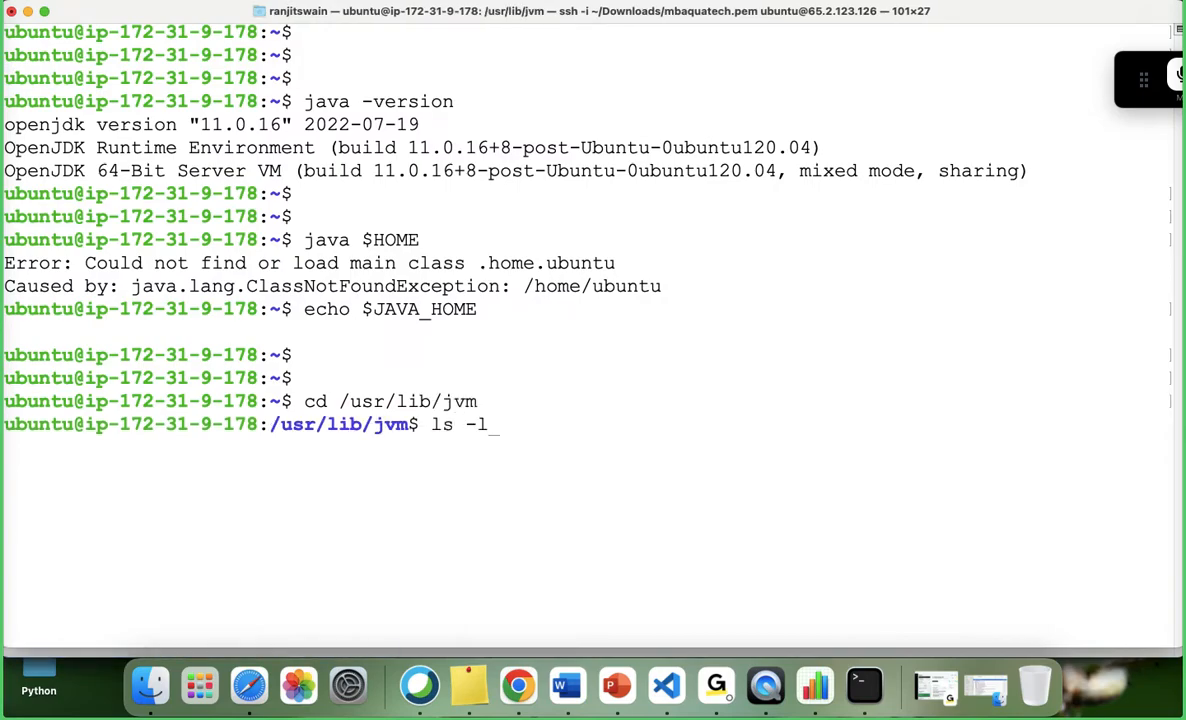
pyautogui.write('rt')
pyautogui.press('Return')
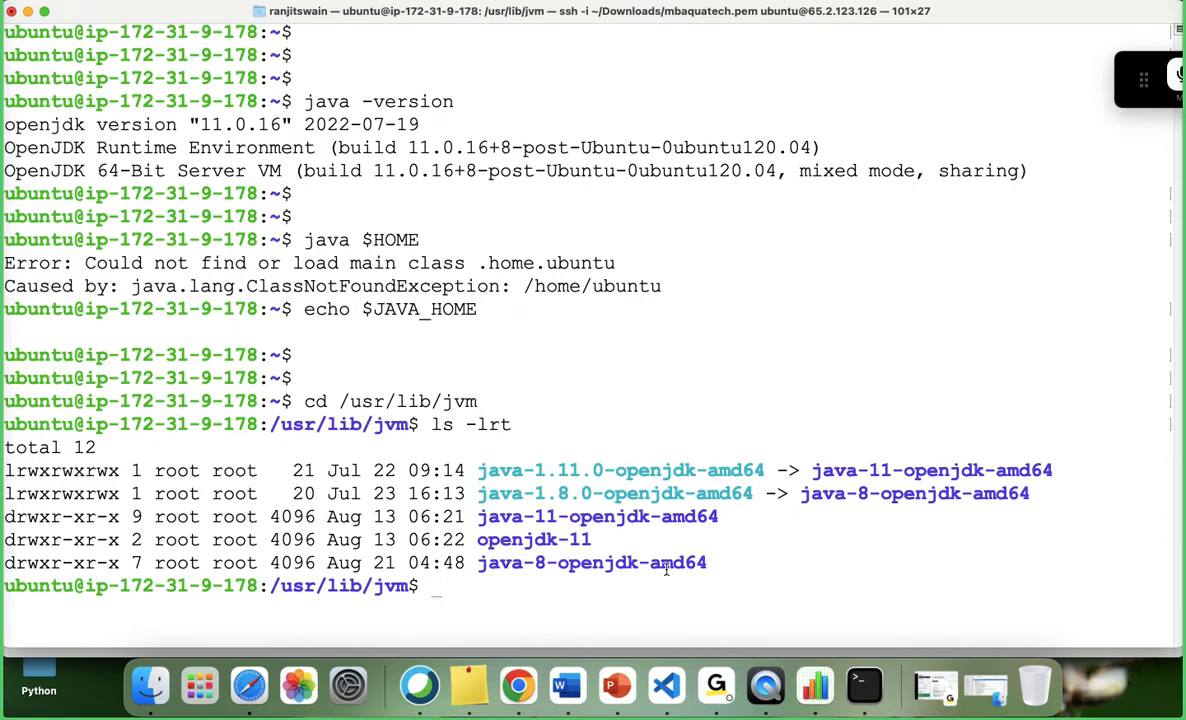
pyautogui.moveTo(478, 563); pyautogui.dragTo(711, 564)
pyautogui.click(573, 520)
pyautogui.moveTo(480, 518); pyautogui.dragTo(716, 518)
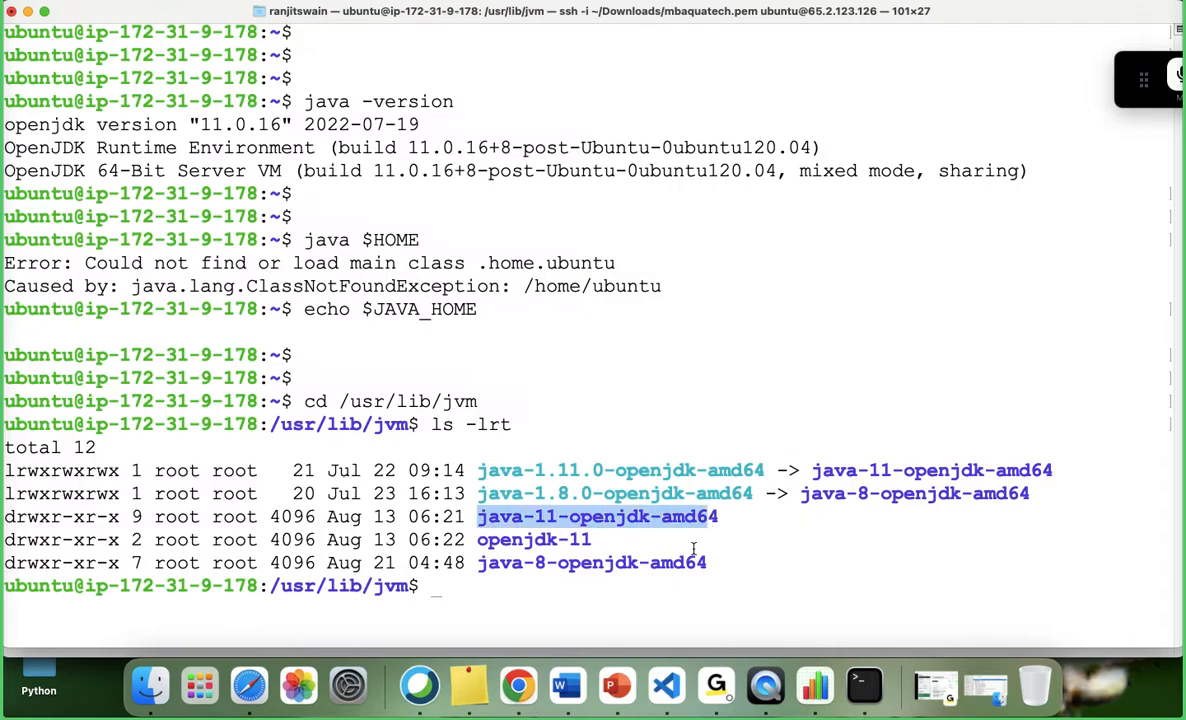
pyautogui.click(718, 563)
pyautogui.press('Return')
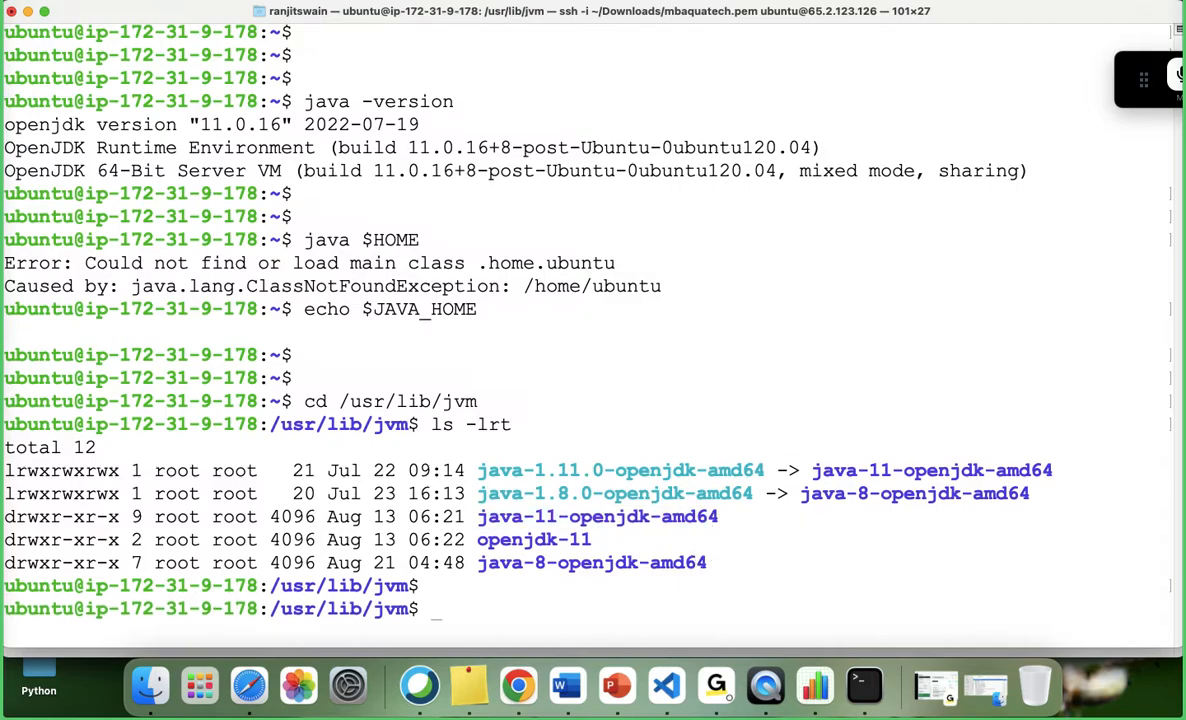
pyautogui.press('Return')
pyautogui.press('Return')
# - Export JAVA_HOME as /usr/lib/jvm/java-8-openjdk-amd64/ using paths copied from the listing
pyautogui.write('export')
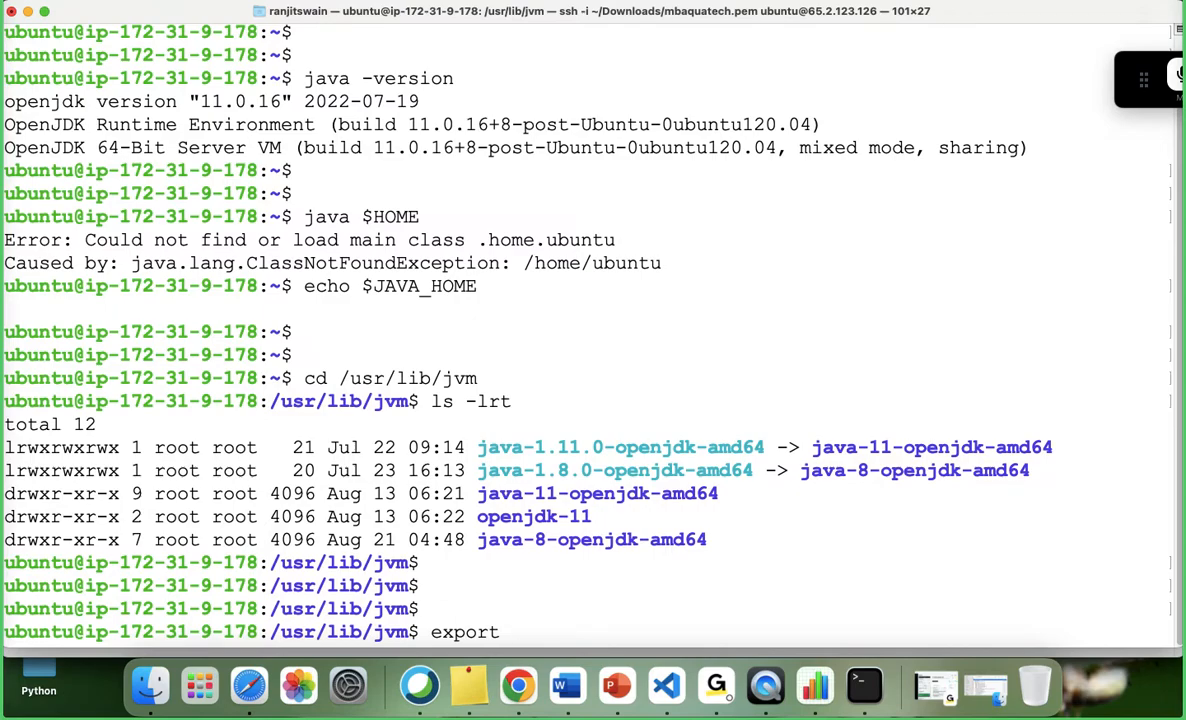
pyautogui.write(' JAVA_HON')
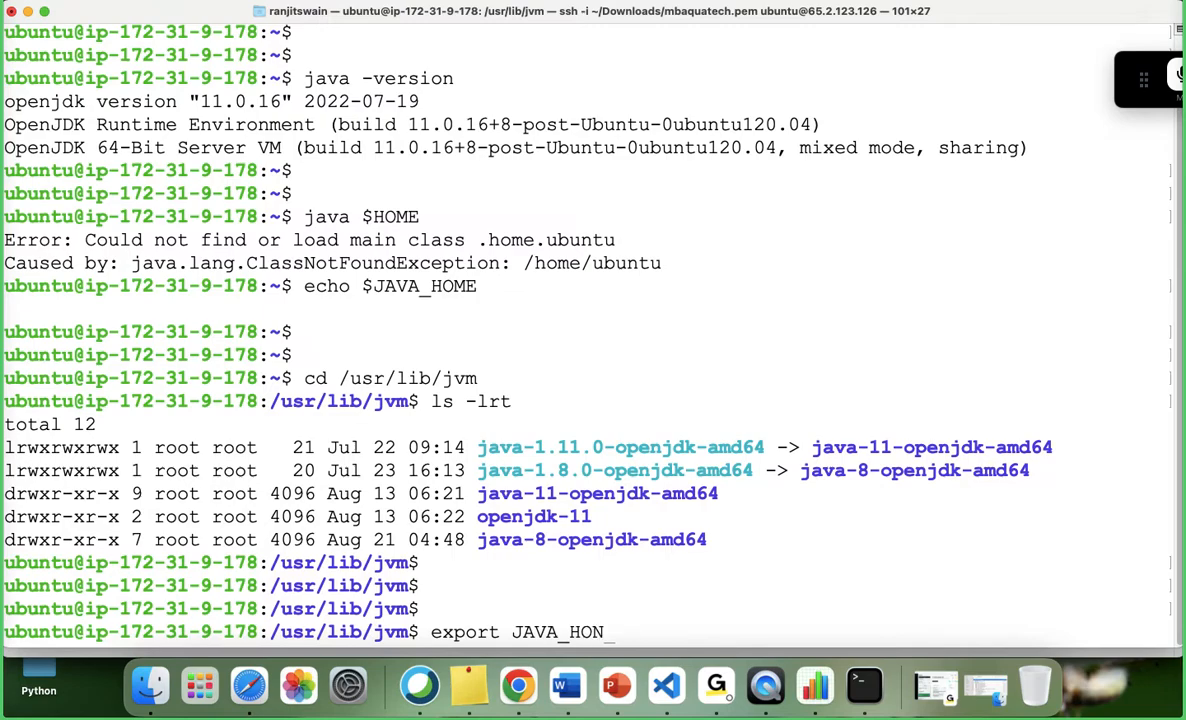
pyautogui.press('BackSpace')
pyautogui.write('ME=')
pyautogui.moveTo(270, 563); pyautogui.dragTo(410, 564)
pyautogui.press('super+c')
pyautogui.press('super+v')
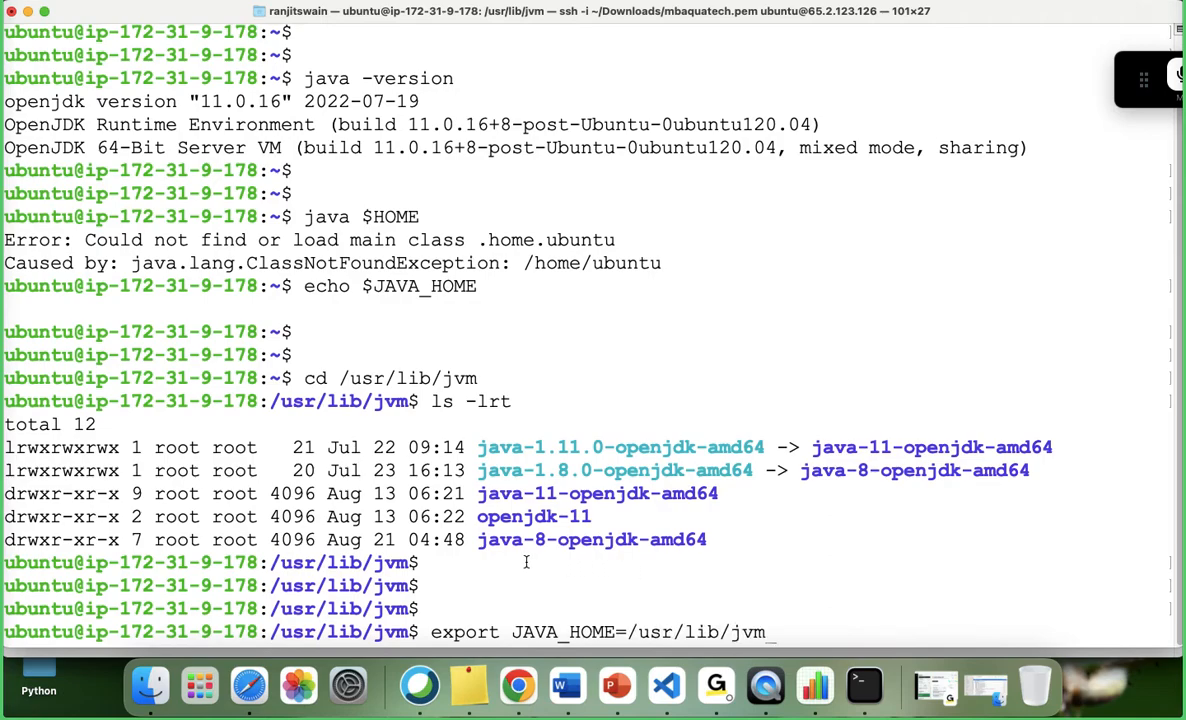
pyautogui.moveTo(477, 540); pyautogui.dragTo(710, 541)
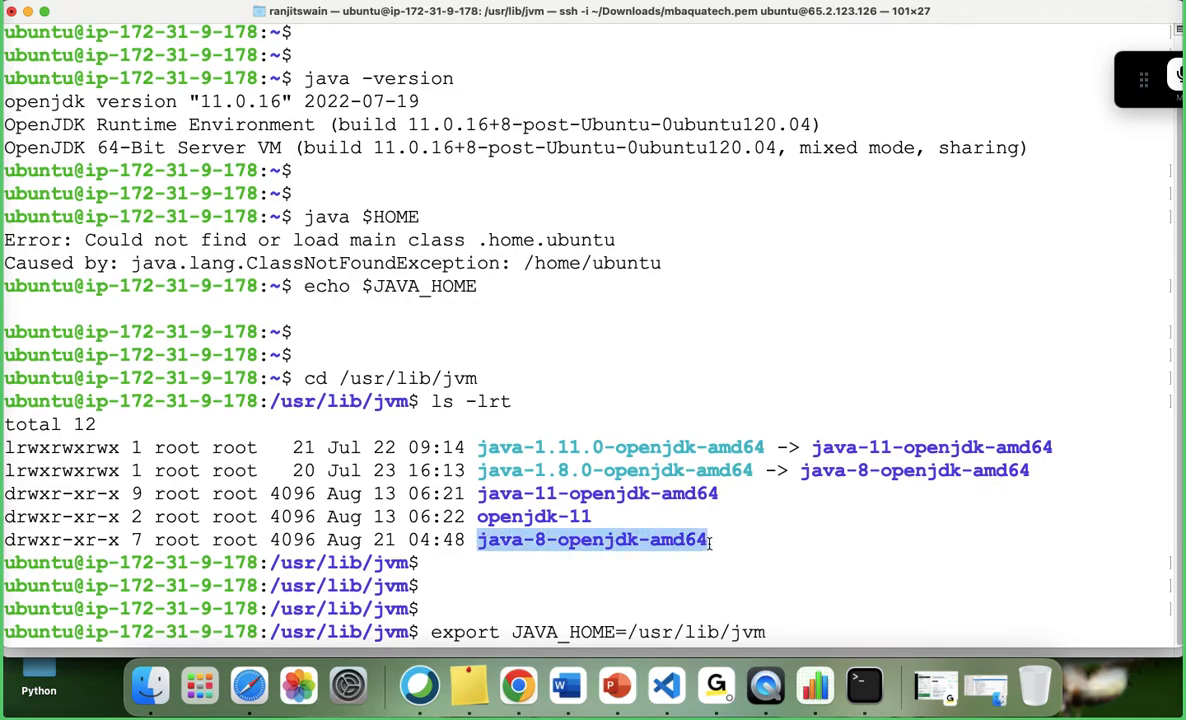
pyautogui.press('super+c')
pyautogui.press('super+v')
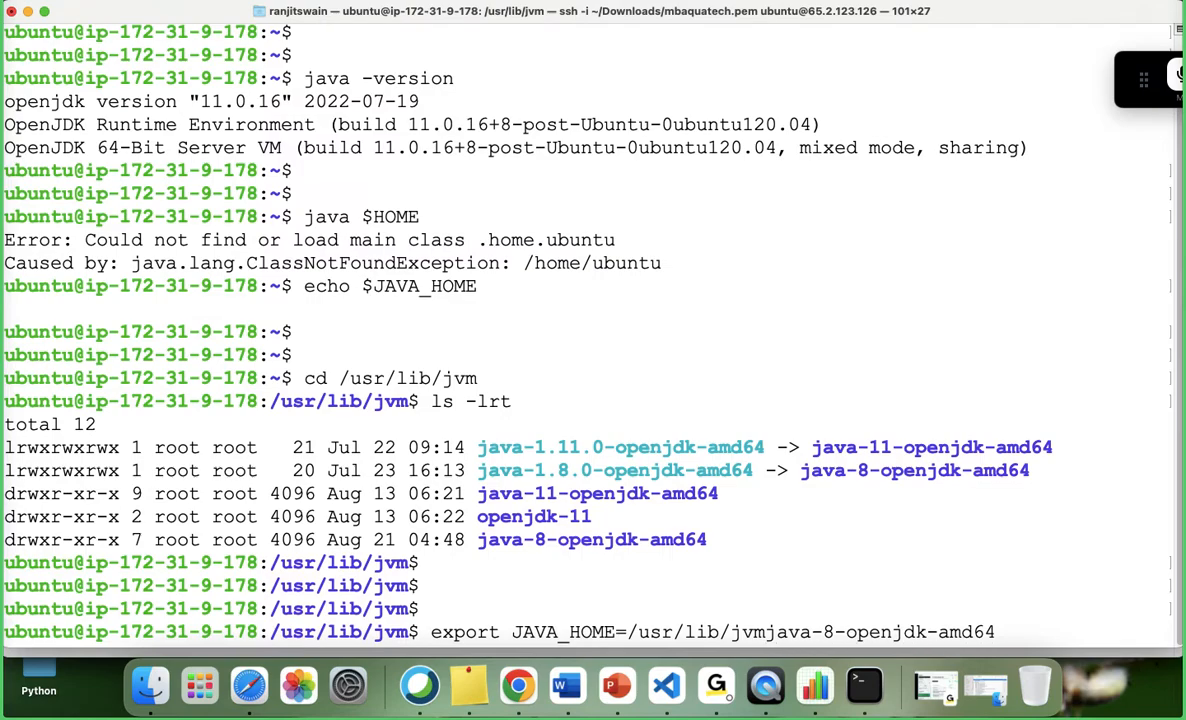
pyautogui.write('/')
pyautogui.press('Return')
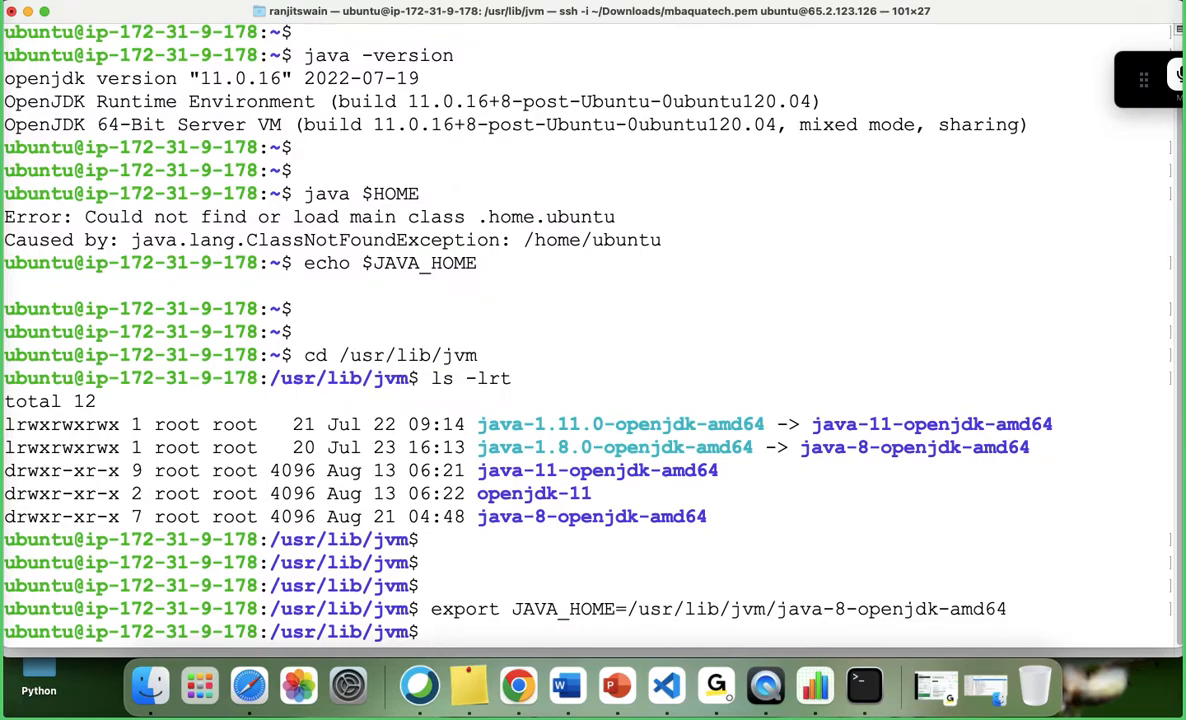
# - Append JAVA_HOME to PATH with export PATH=${PATH}:${JAVA_HOME} and echo the new PATH
pyautogui.write('echo $PATH')
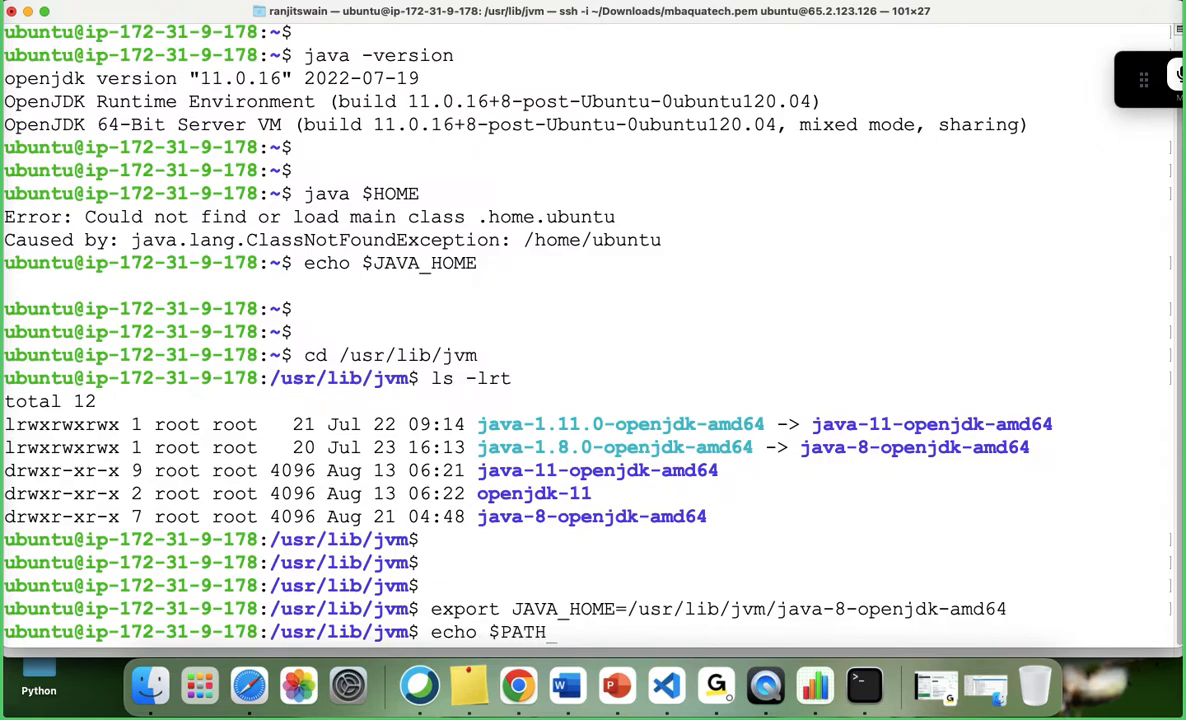
pyautogui.press('Return')
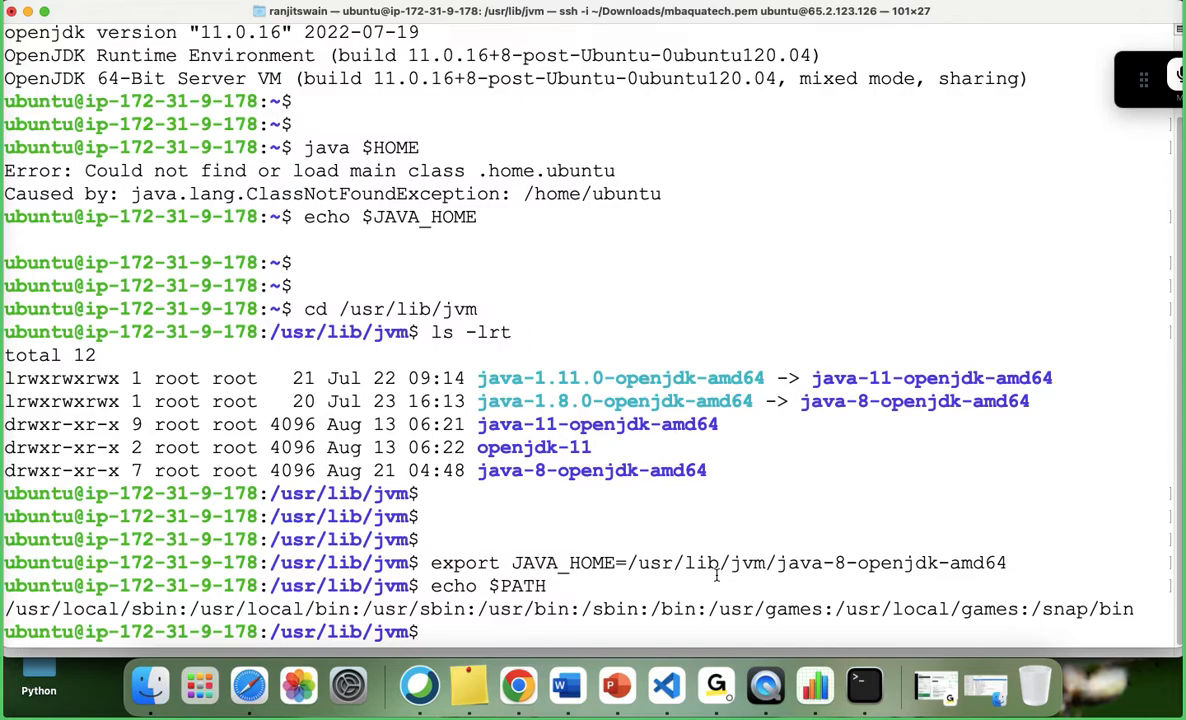
pyautogui.write('export PATH=')
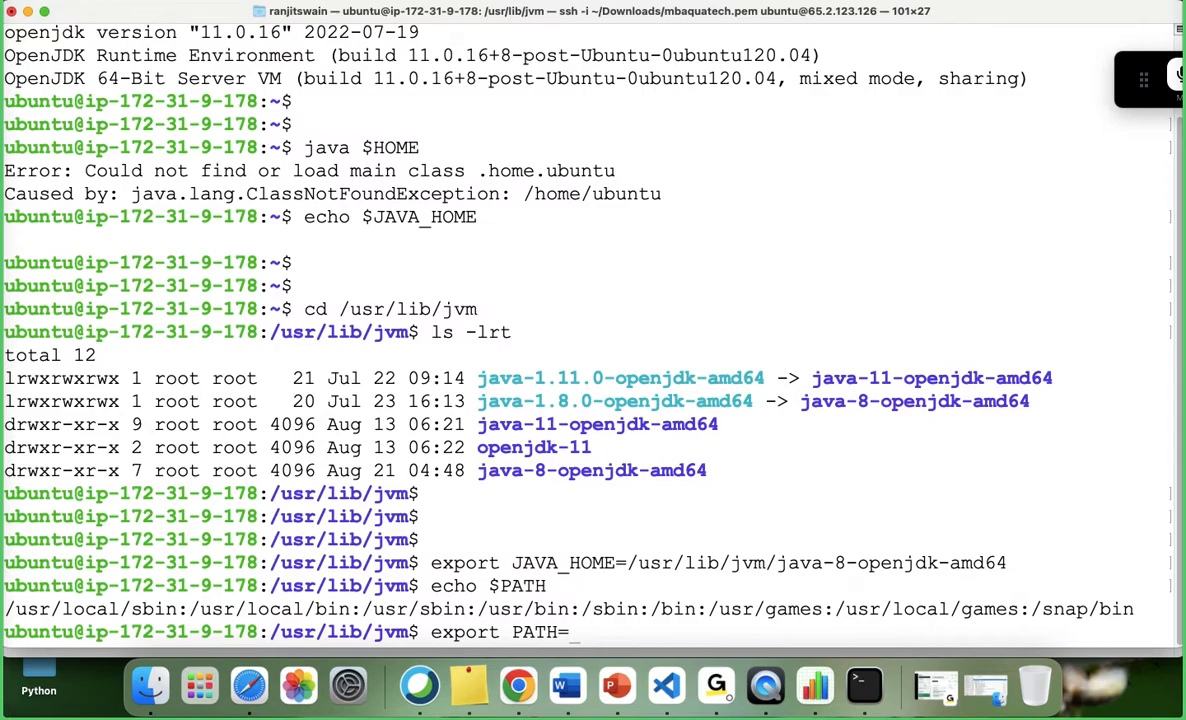
pyautogui.write('${}')
pyautogui.write('PATH')
pyautogui.press('Right')
pyautogui.moveTo(512, 563); pyautogui.dragTo(621, 563)
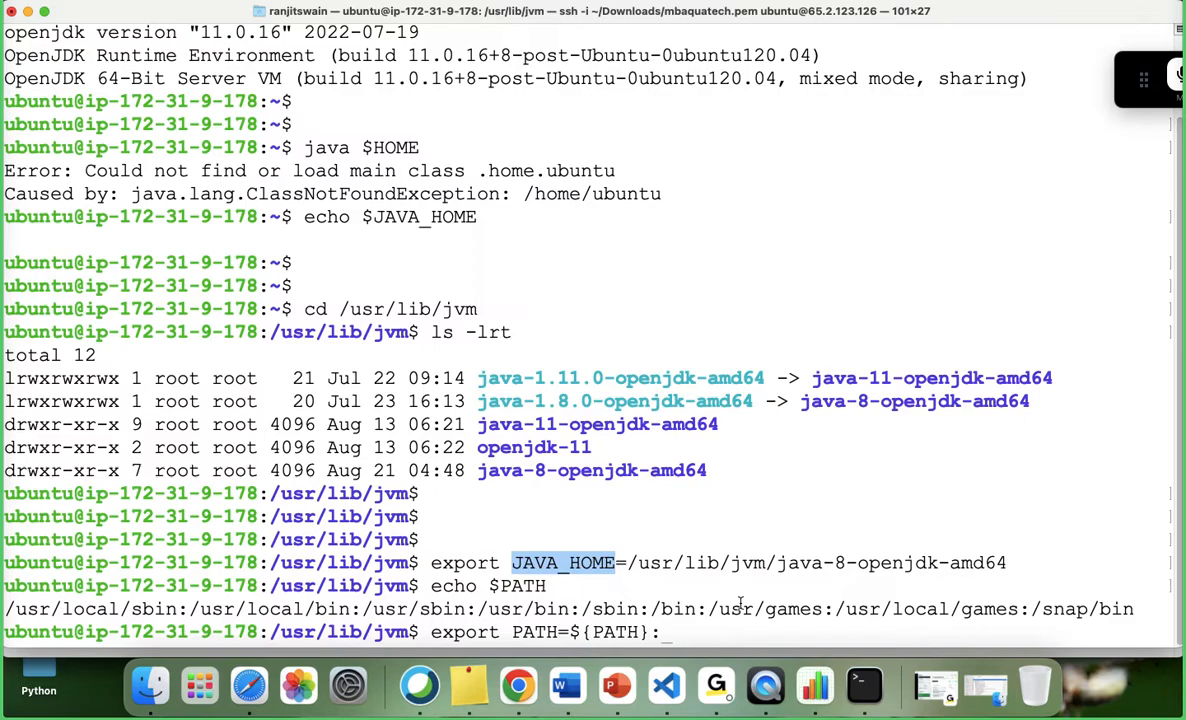
pyautogui.write('${}')
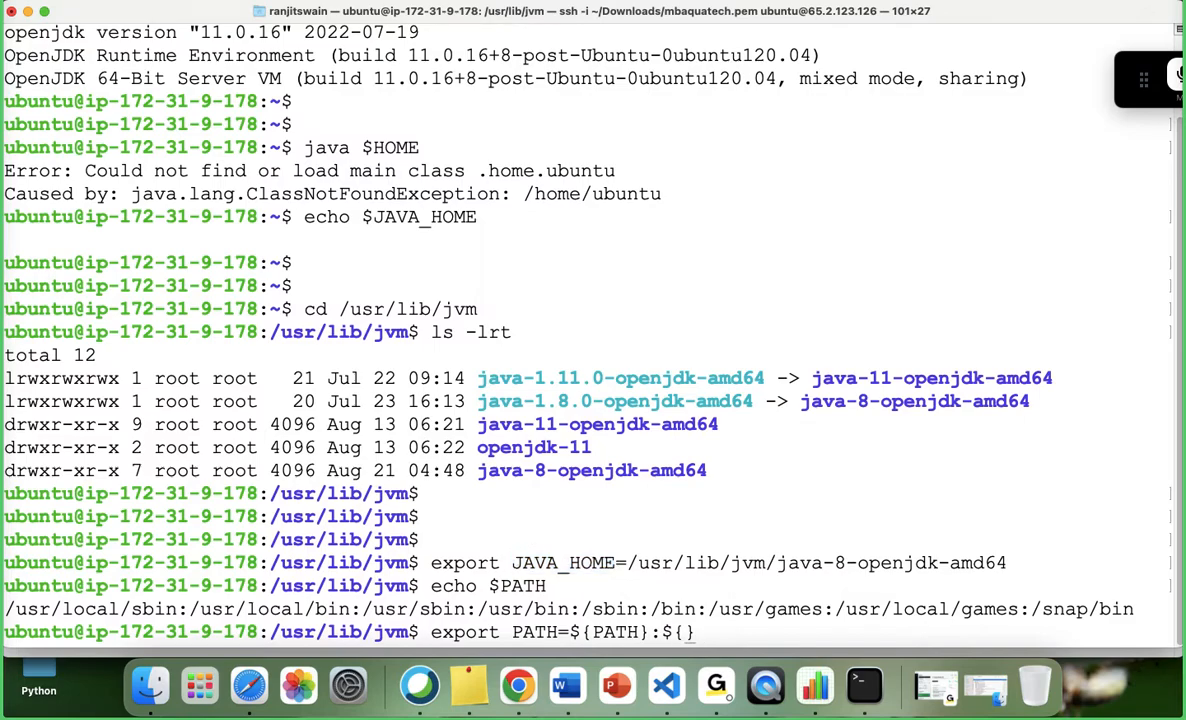
pyautogui.press('super+v')
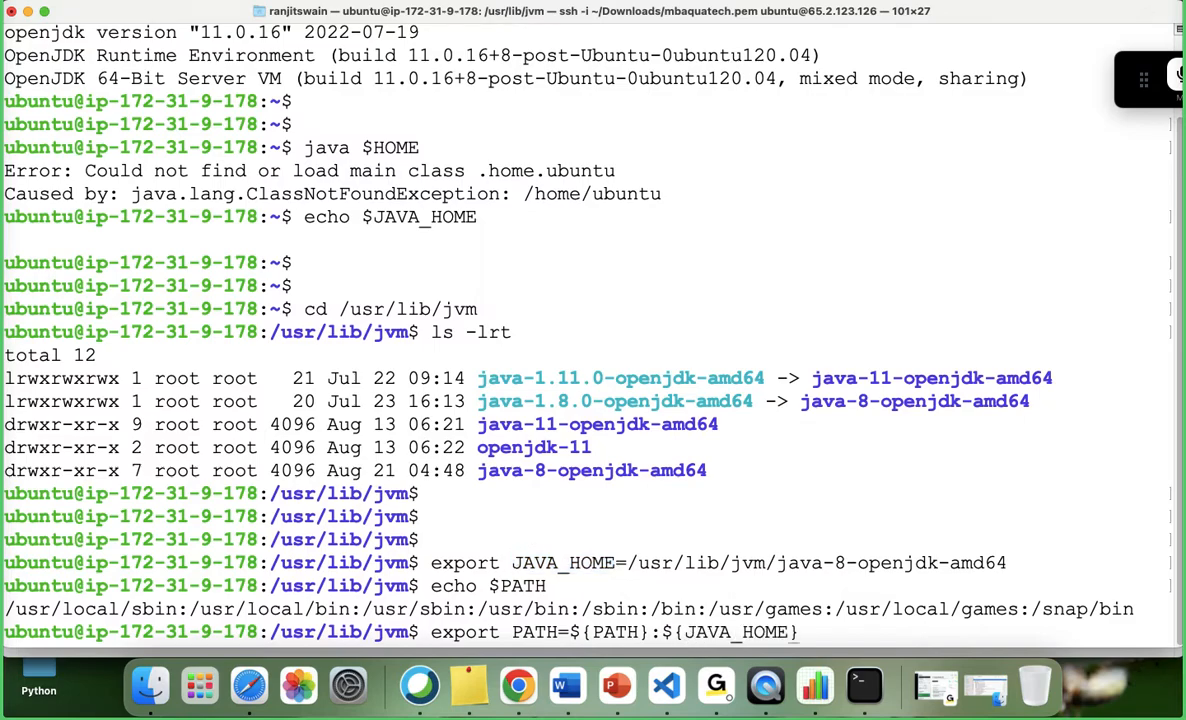
pyautogui.press('Return')
pyautogui.press('Return')
pyautogui.press('Return')
pyautogui.press('Return')
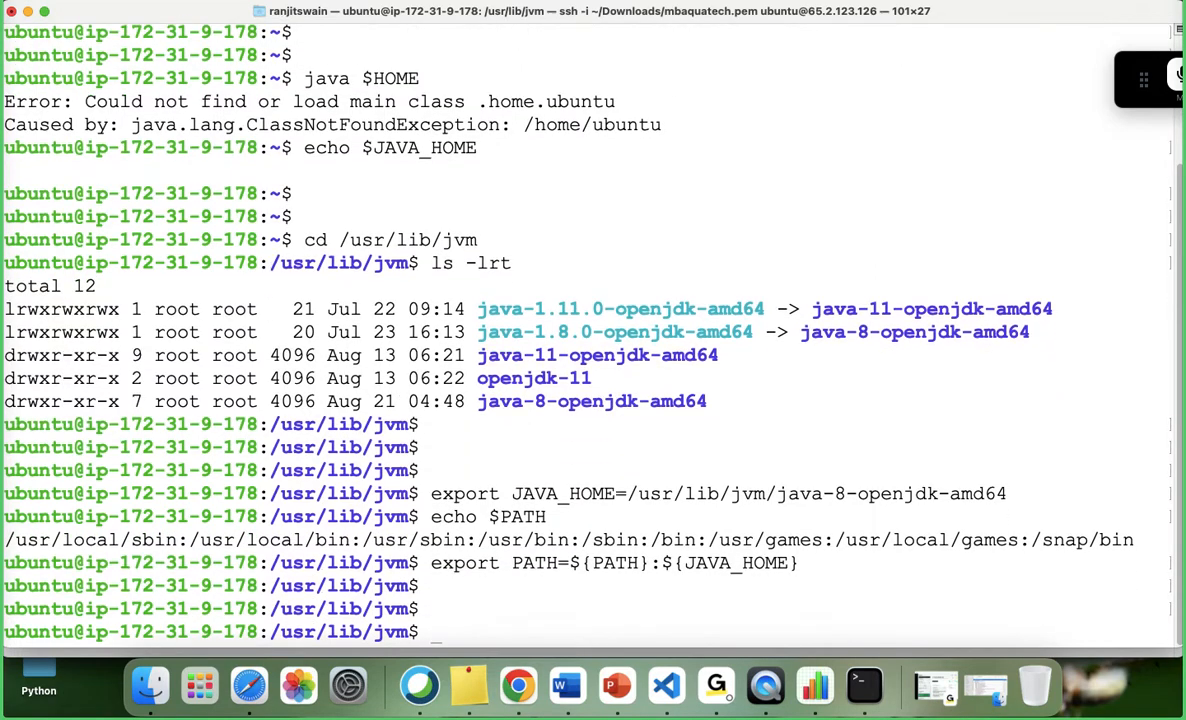
pyautogui.write('echo $PATH')
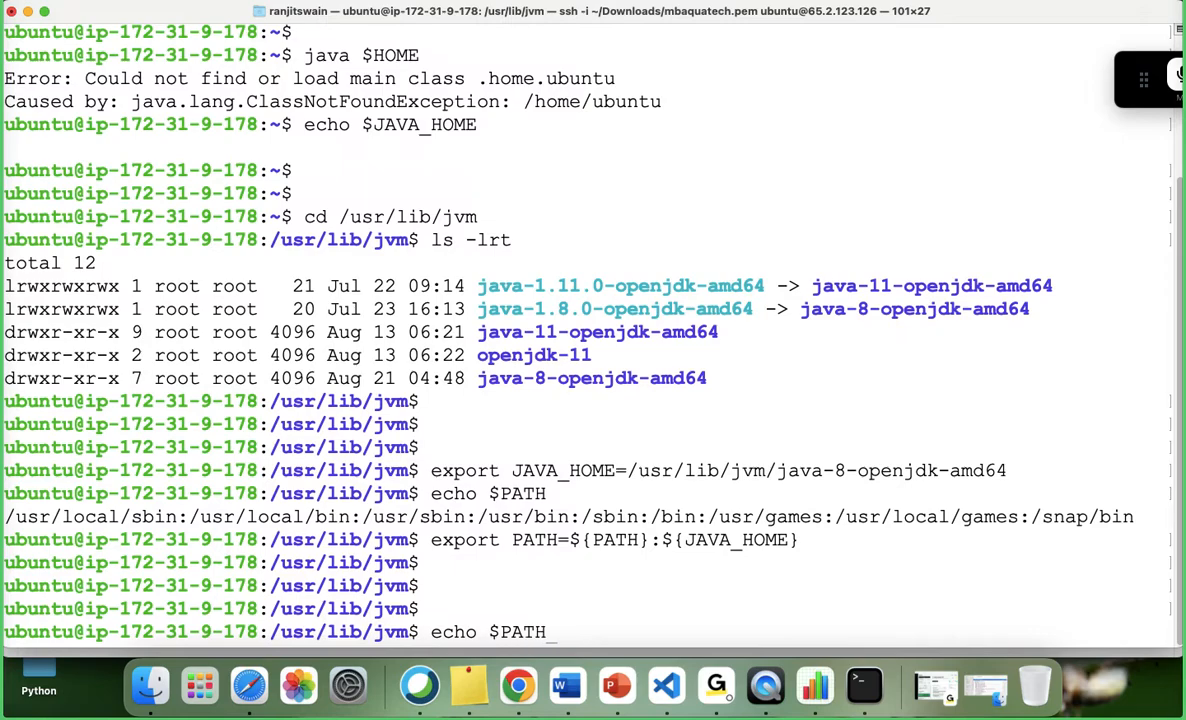
pyautogui.press('Return')
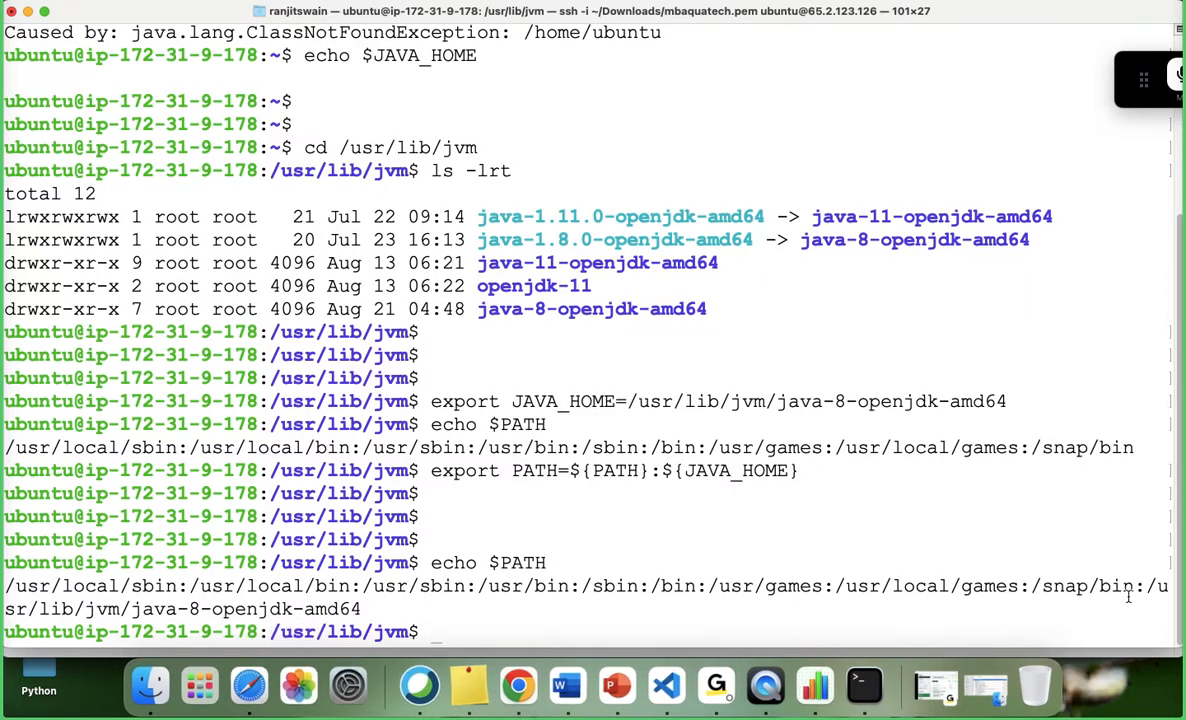
# - Clear the screen and recheck java -version, which still reports OpenJDK 11.0.16
pyautogui.write('clear')
pyautogui.press('Return')
pyautogui.press('Return')
pyautogui.press('Return')
pyautogui.write('java ')
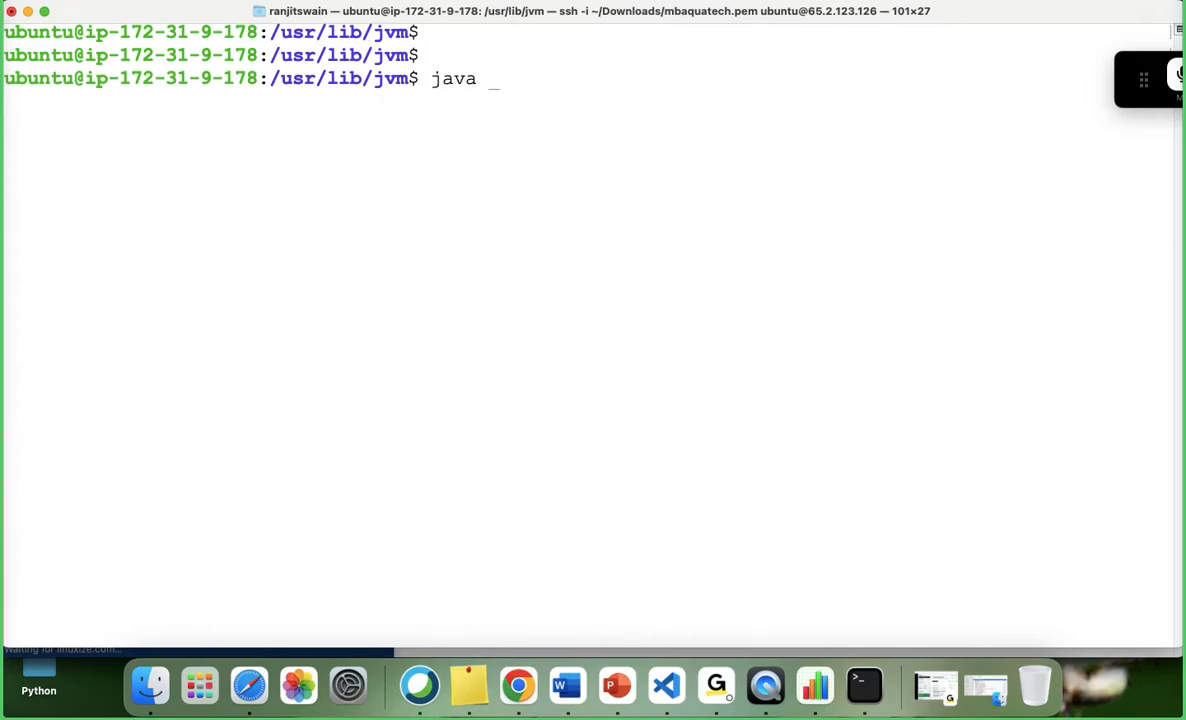
pyautogui.write('-version')
pyautogui.press('Return')
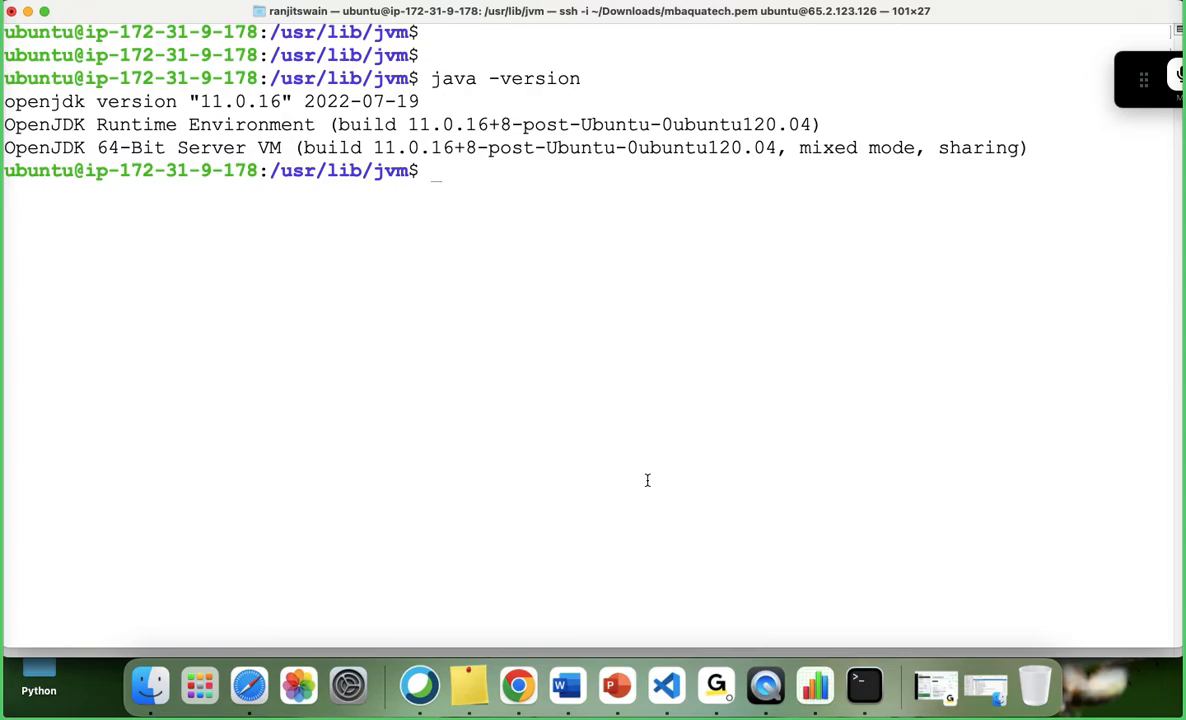
pyautogui.press('Return')
pyautogui.press('Return')
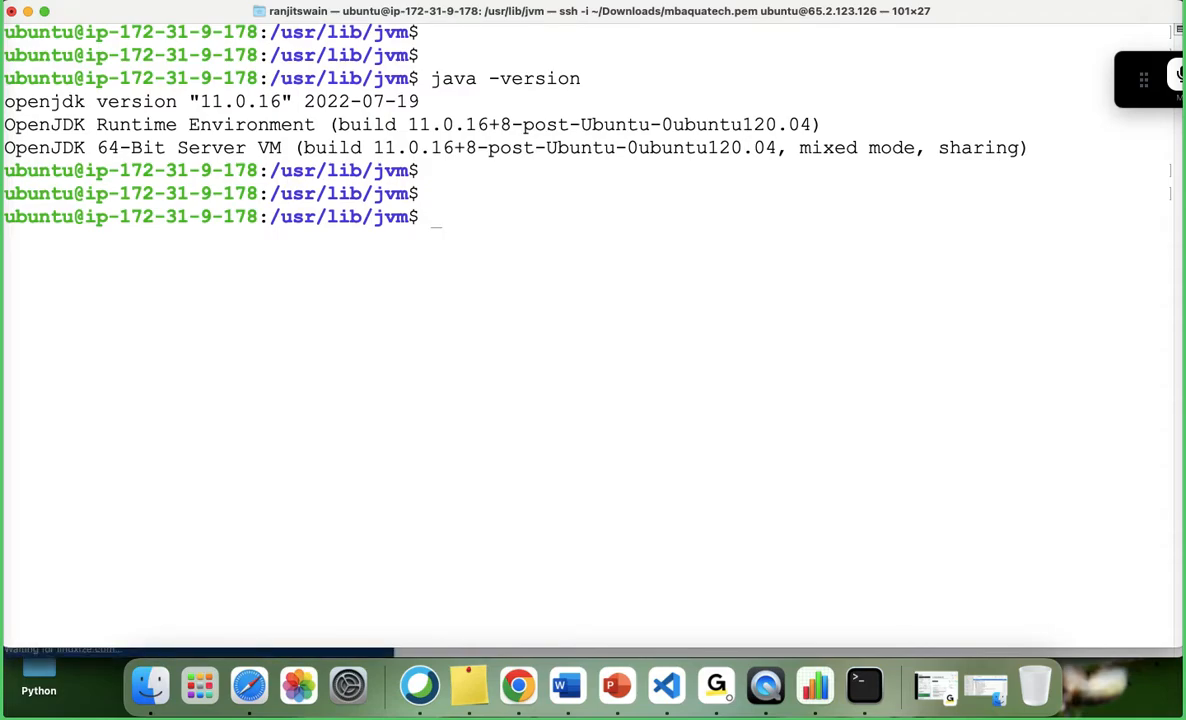
pyautogui.press('super+Tab')
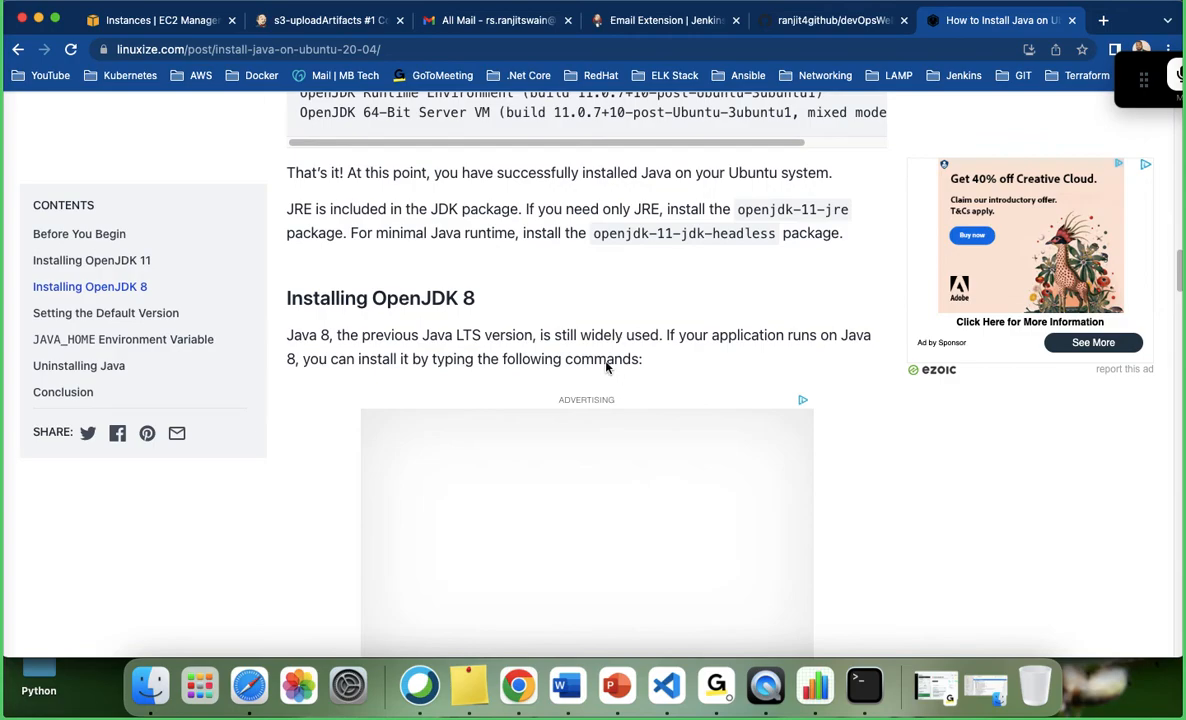
# - Scroll the linuxize guide to the OpenJDK 8 install commands and begin a sudo command in Terminal
pyautogui.scroll(-1, 508, 349)
pyautogui.scroll(-5, 420, 315)
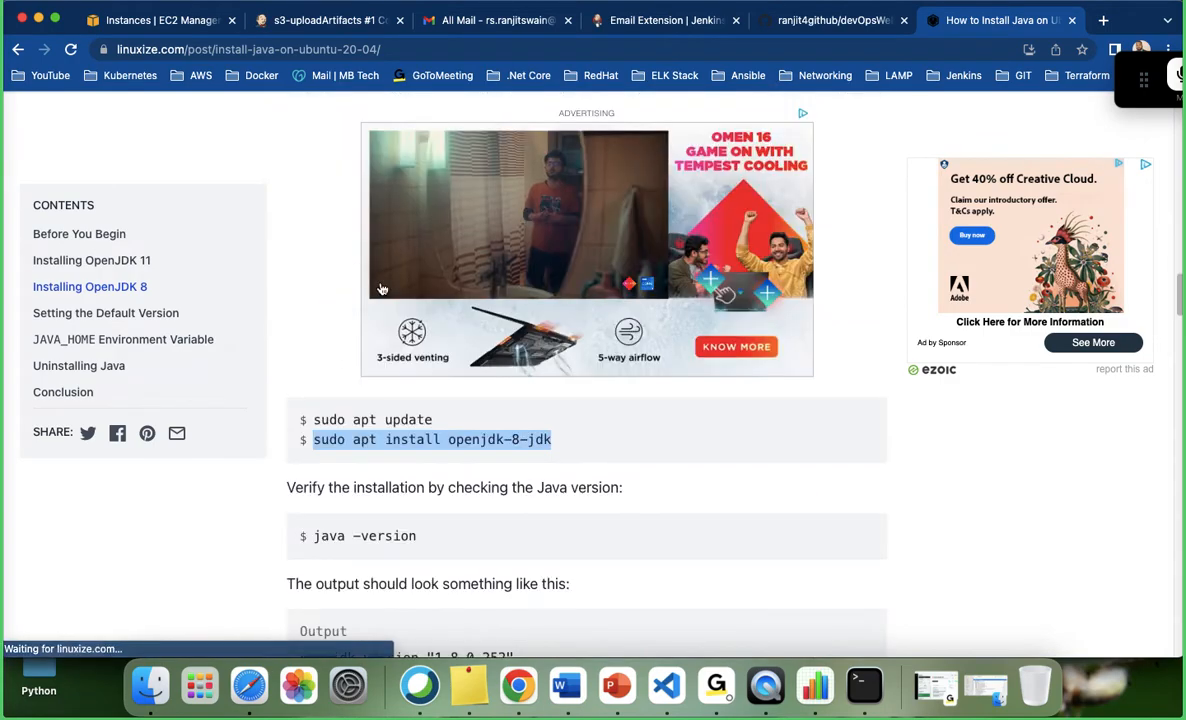
pyautogui.scroll(-2, 334, 400)
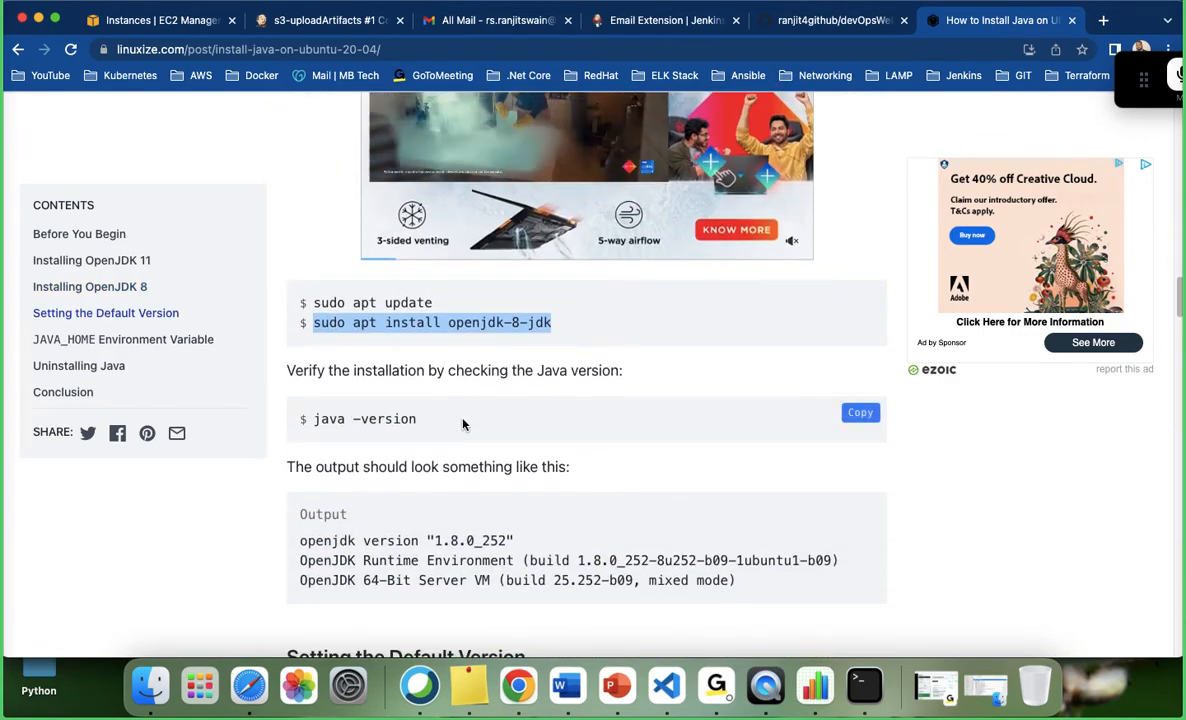
pyautogui.press('super+Tab')
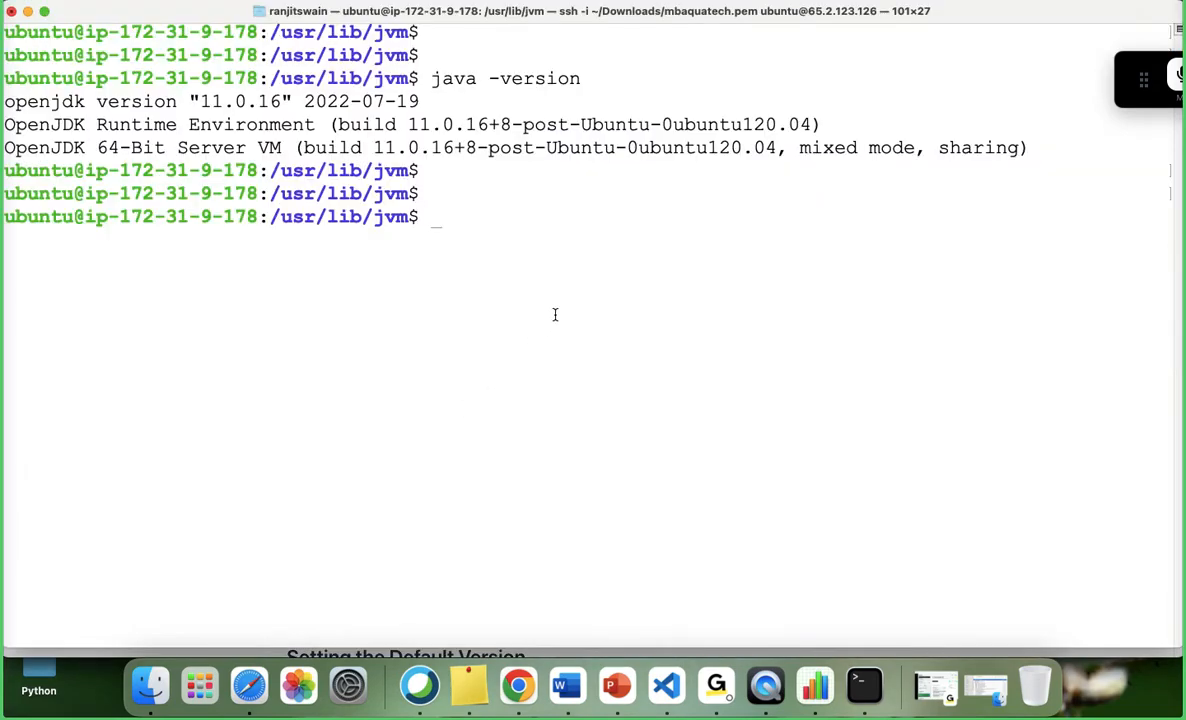
pyautogui.write('sudo')
pyautogui.press('super+Tab')
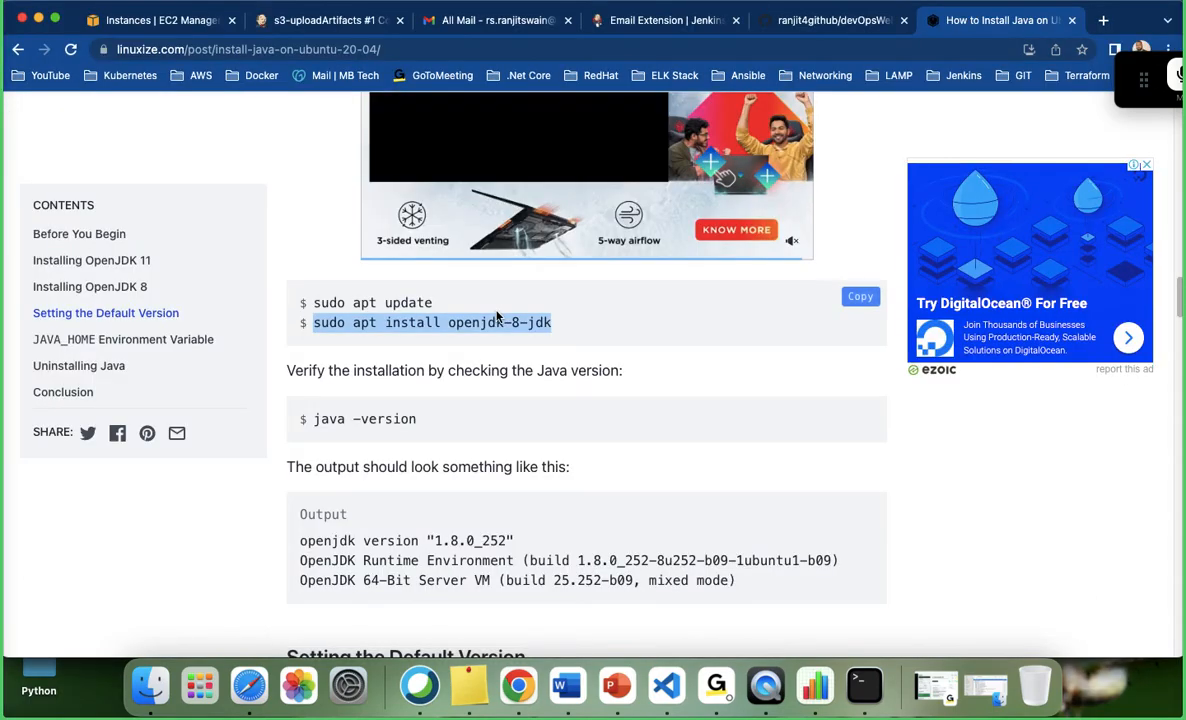
pyautogui.press('super+Tab')
# - Run sudo apt update -y, then java -version, which still reports OpenJDK 11.0.16
pyautogui.write('apt u')
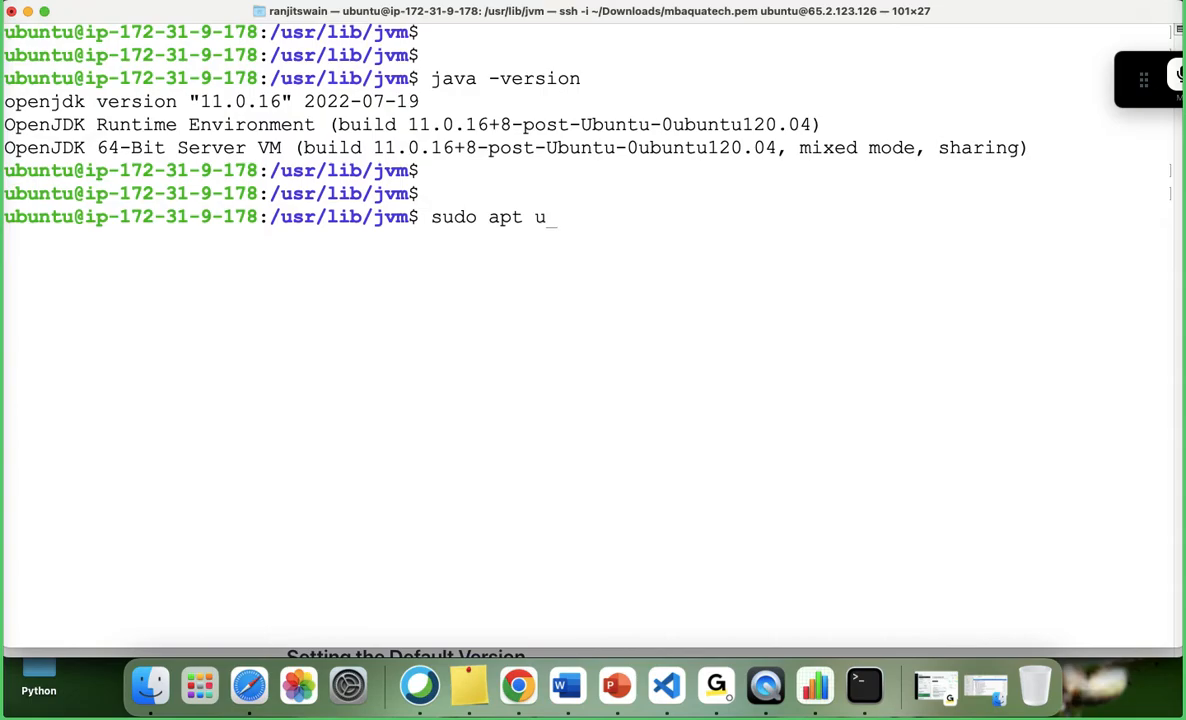
pyautogui.write('pdate -y')
pyautogui.press('Return')
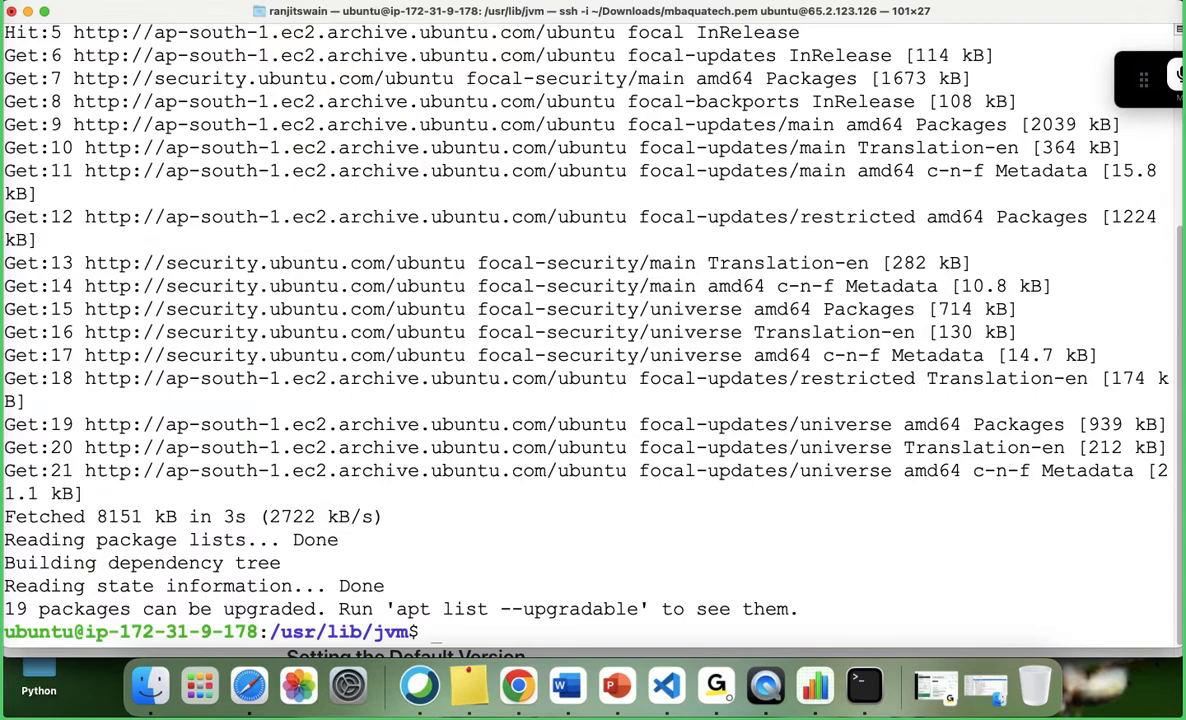
pyautogui.press('Return')
pyautogui.press('Return')
pyautogui.press('Return')
pyautogui.press('Return')
pyautogui.write('java -versin')
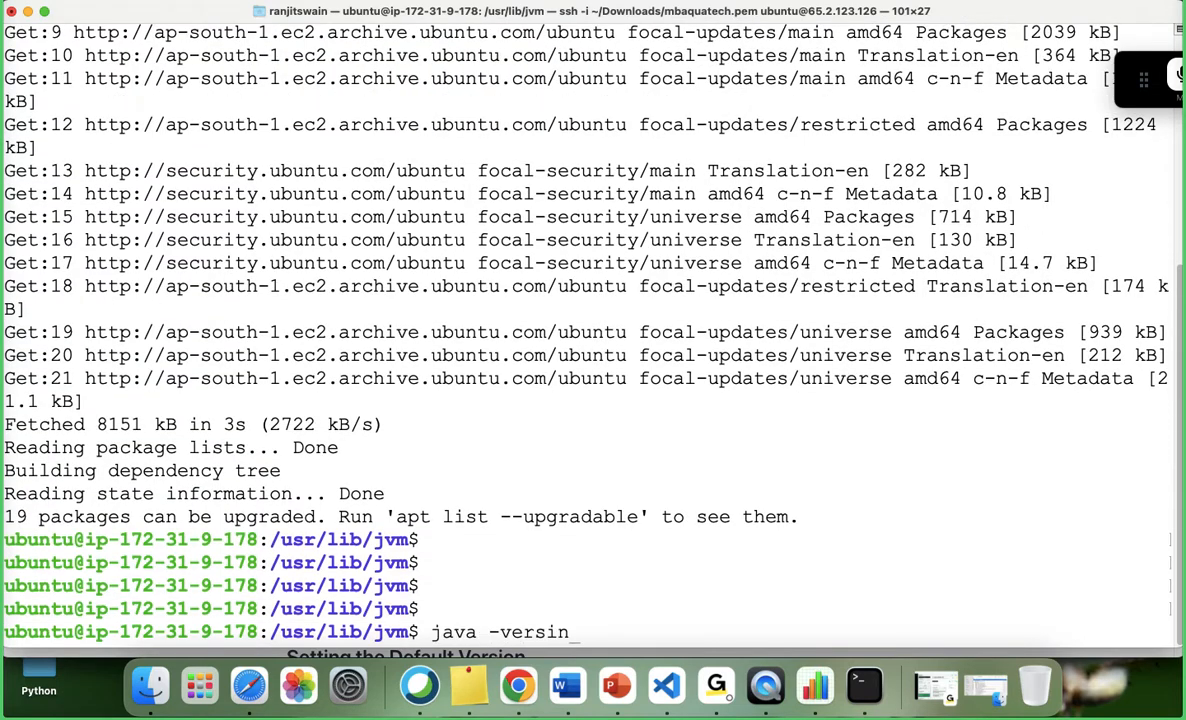
pyautogui.press('Return')
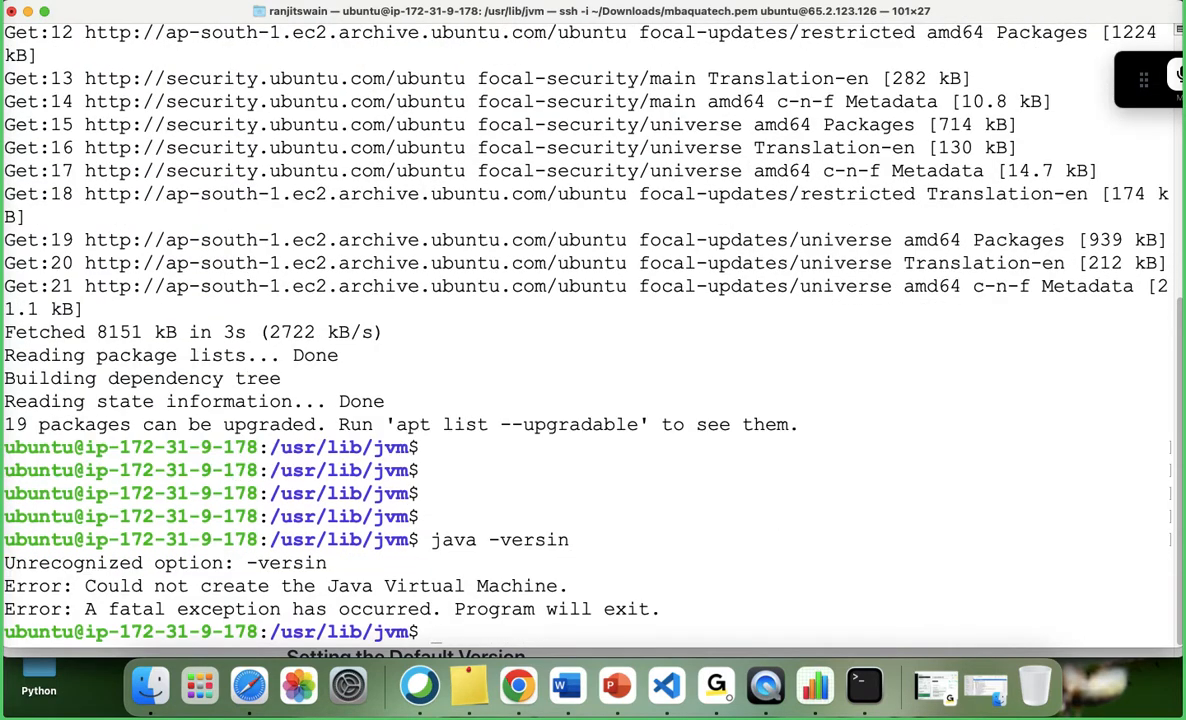
pyautogui.write('java -version')
pyautogui.press('Return')
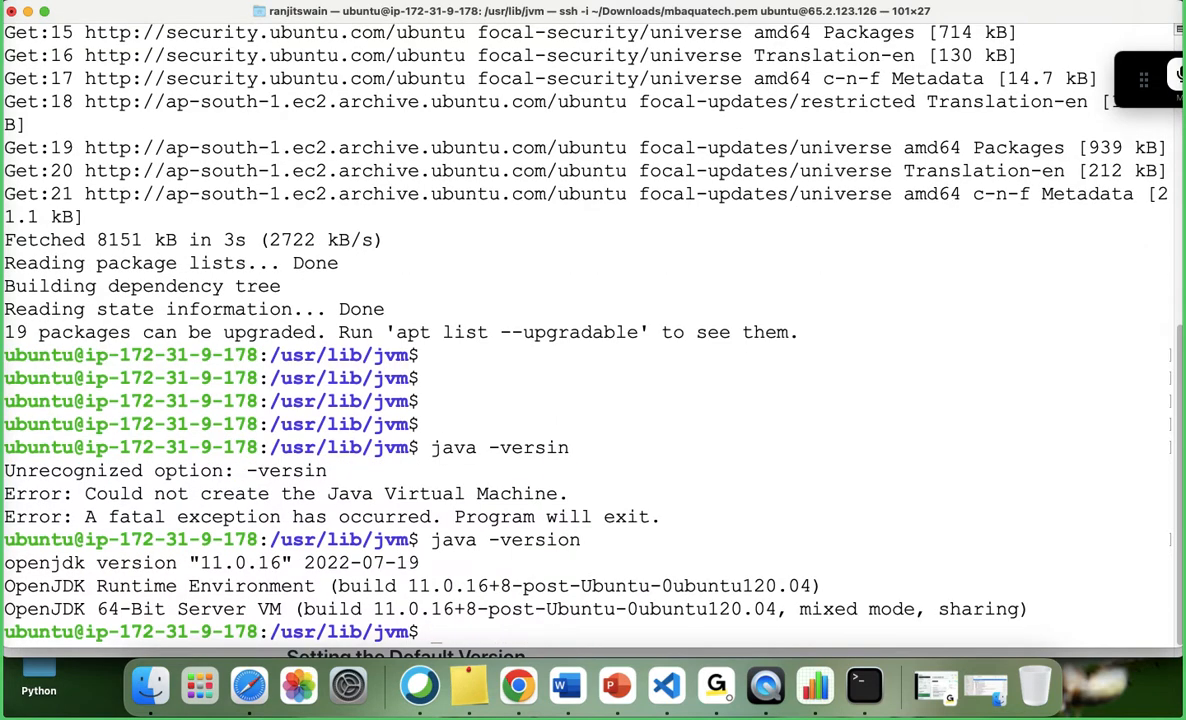
pyautogui.press('Return')
pyautogui.press('Return')
pyautogui.press('Return')
# - Clear the screen, start a sudo command, and find the OpenJDK 11 section in the linuxize guide
pyautogui.write('clear')
pyautogui.press('Return')
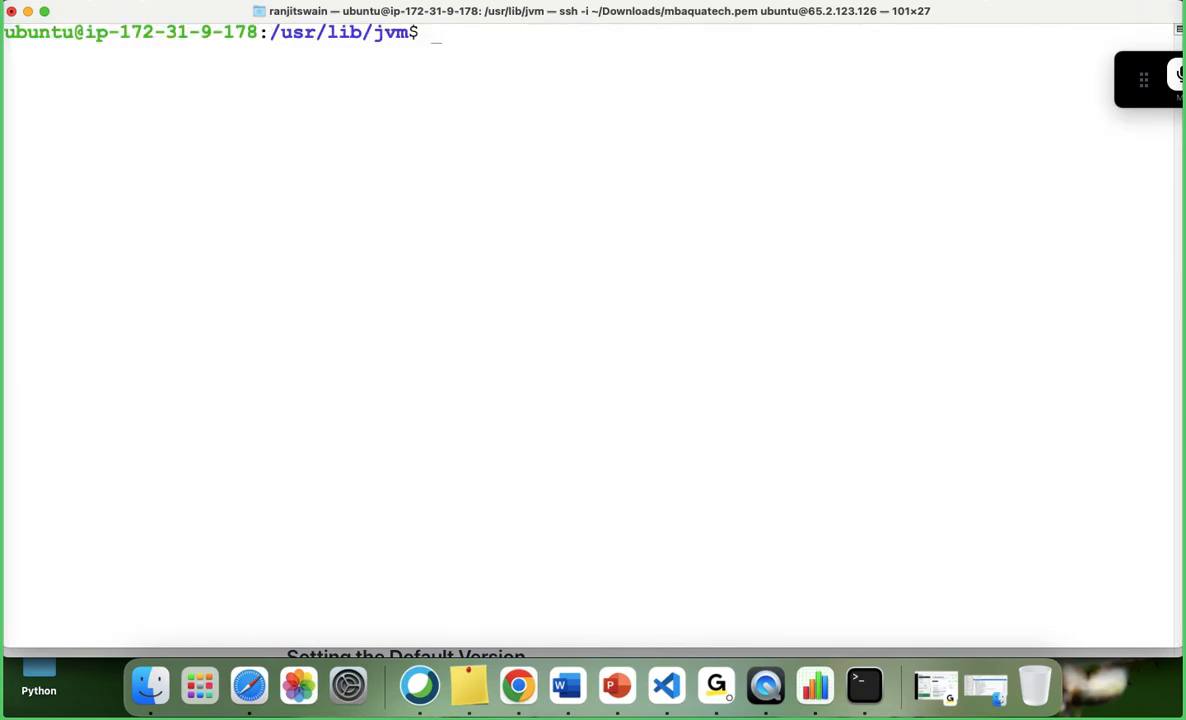
pyautogui.press('Return')
pyautogui.press('Return')
pyautogui.press('Return')
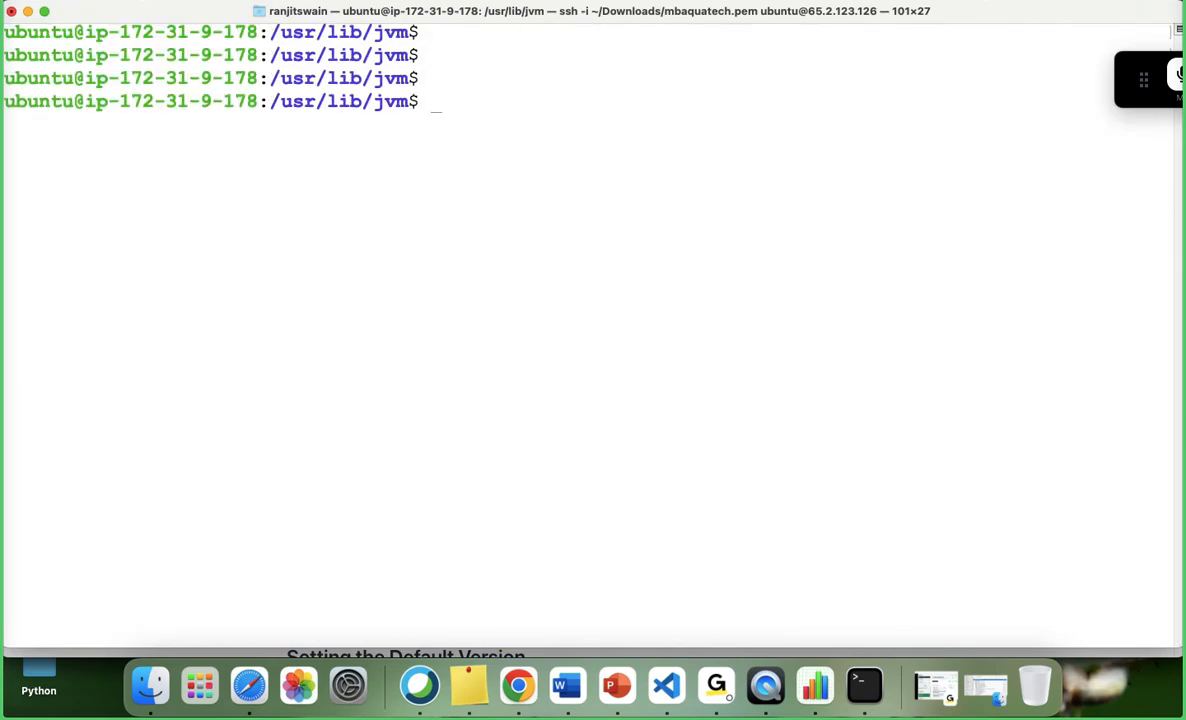
pyautogui.write('s')
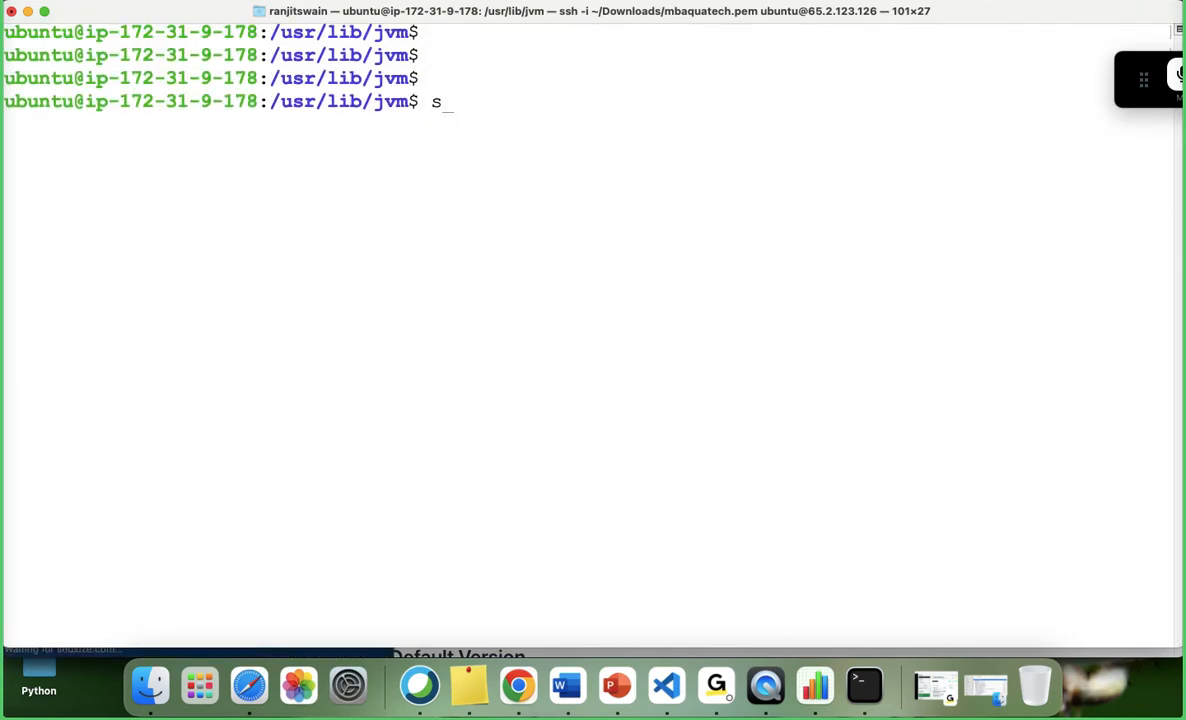
pyautogui.write('udo java')
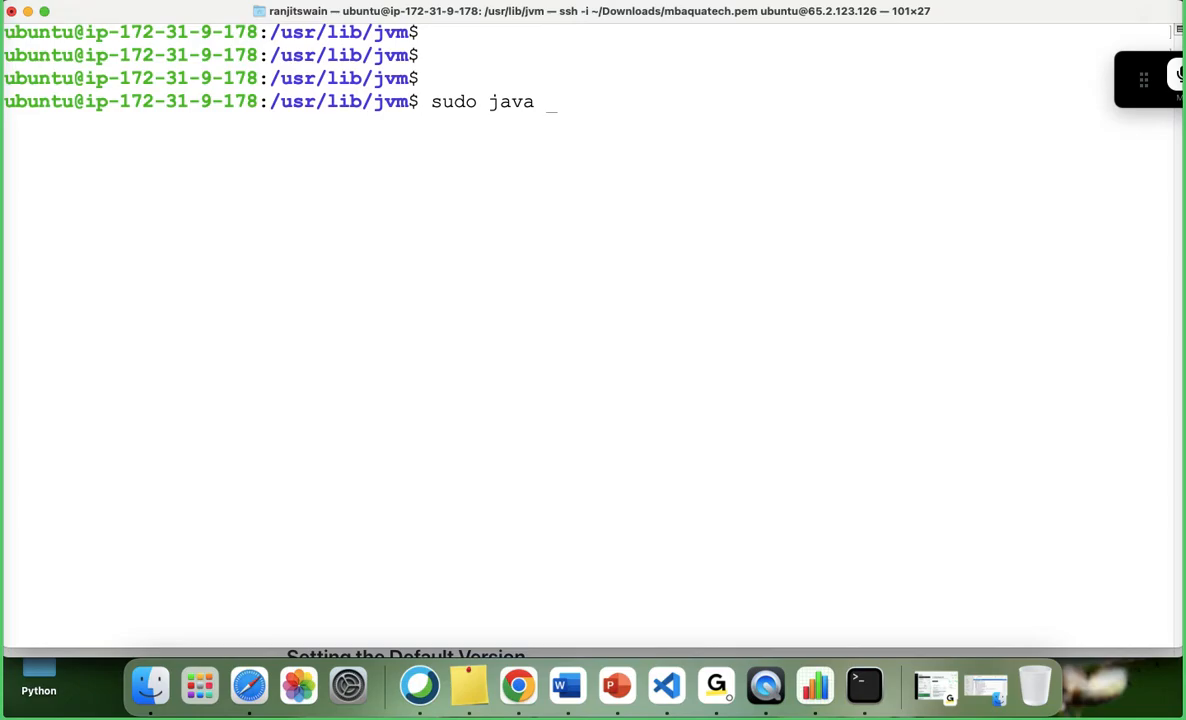
pyautogui.press('super+Tab')
pyautogui.scroll(10, 471, 366)
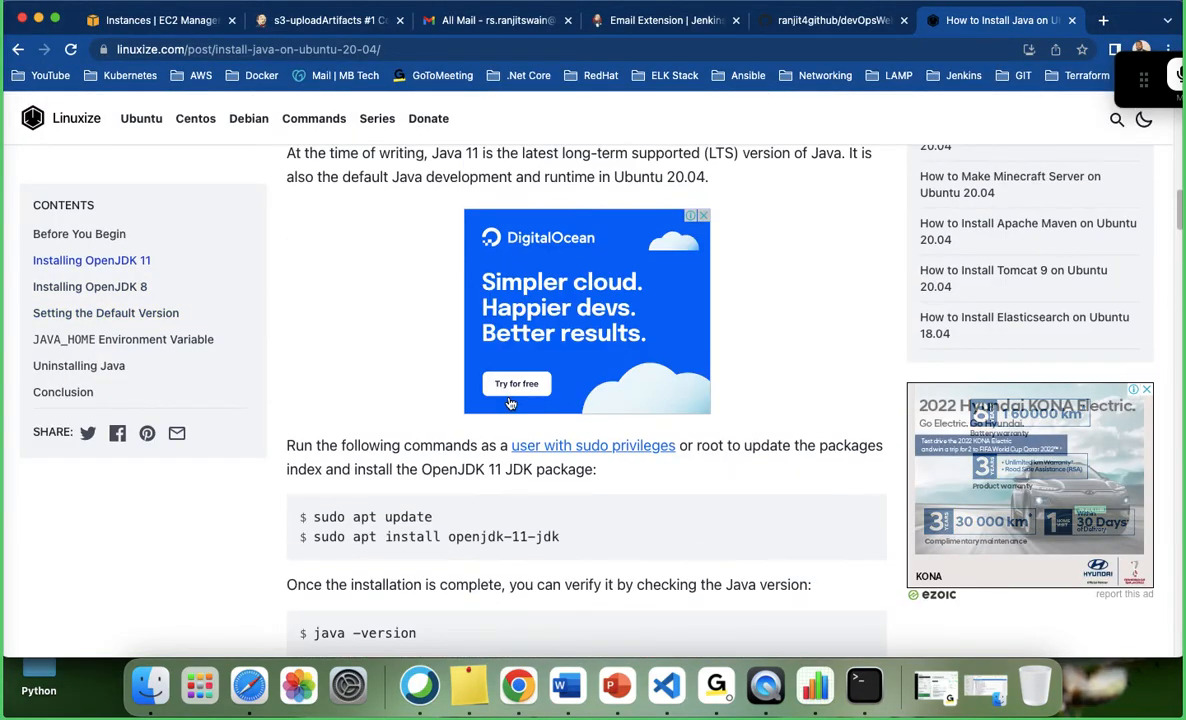
pyautogui.scroll(-1, 408, 536)
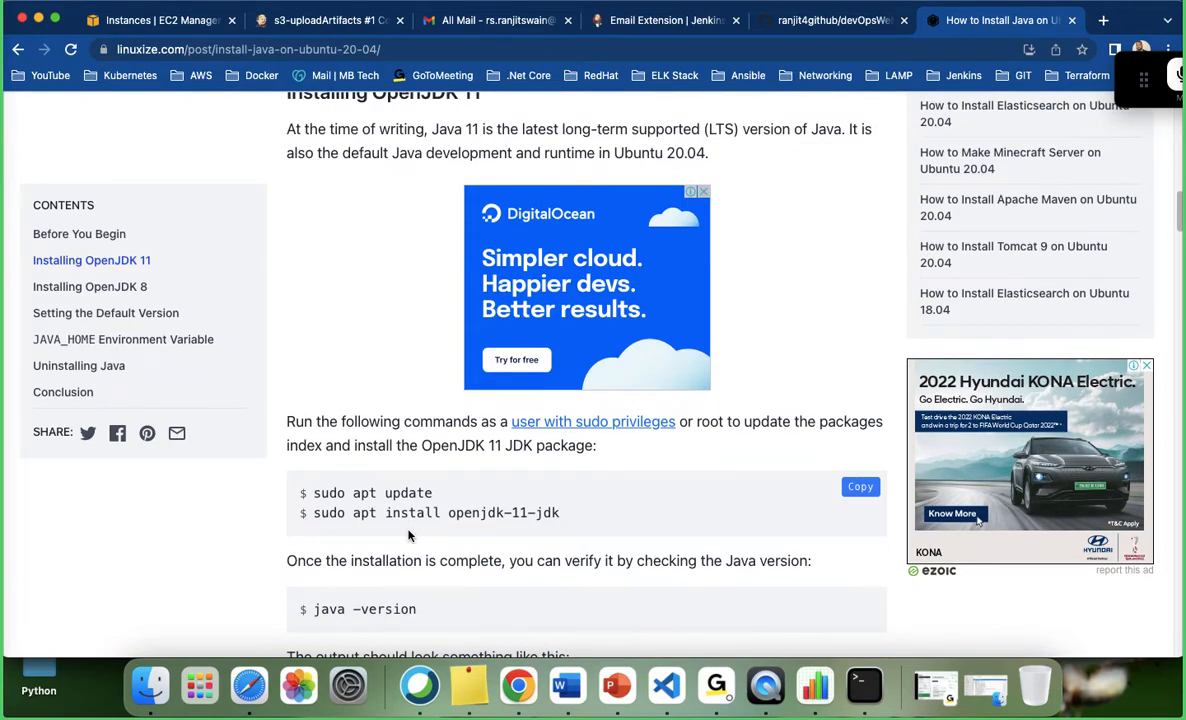
pyautogui.press('super+Tab')
# - Build 'sudo apt unistall openjdk-11-jdk' using the package name copied from the guide
pyautogui.press('BackSpace')
pyautogui.press('BackSpace')
pyautogui.press('BackSpace')
pyautogui.press('BackSpace')
pyautogui.press('BackSpace')
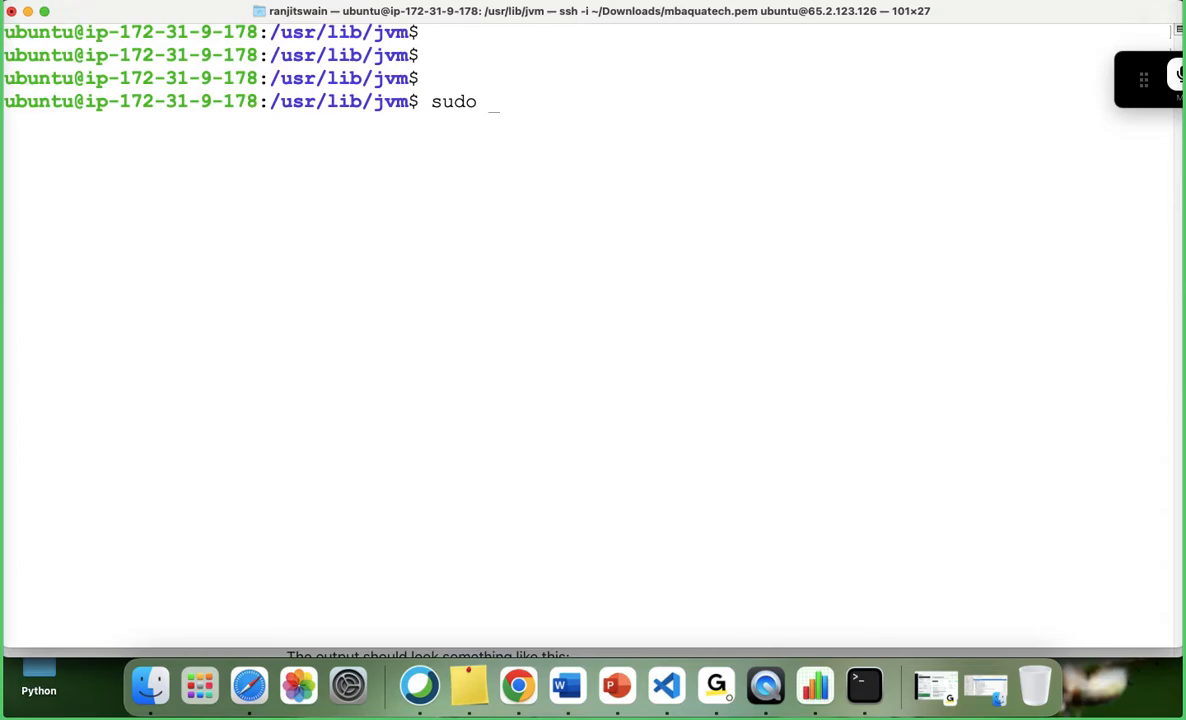
pyautogui.write('apt unistall')
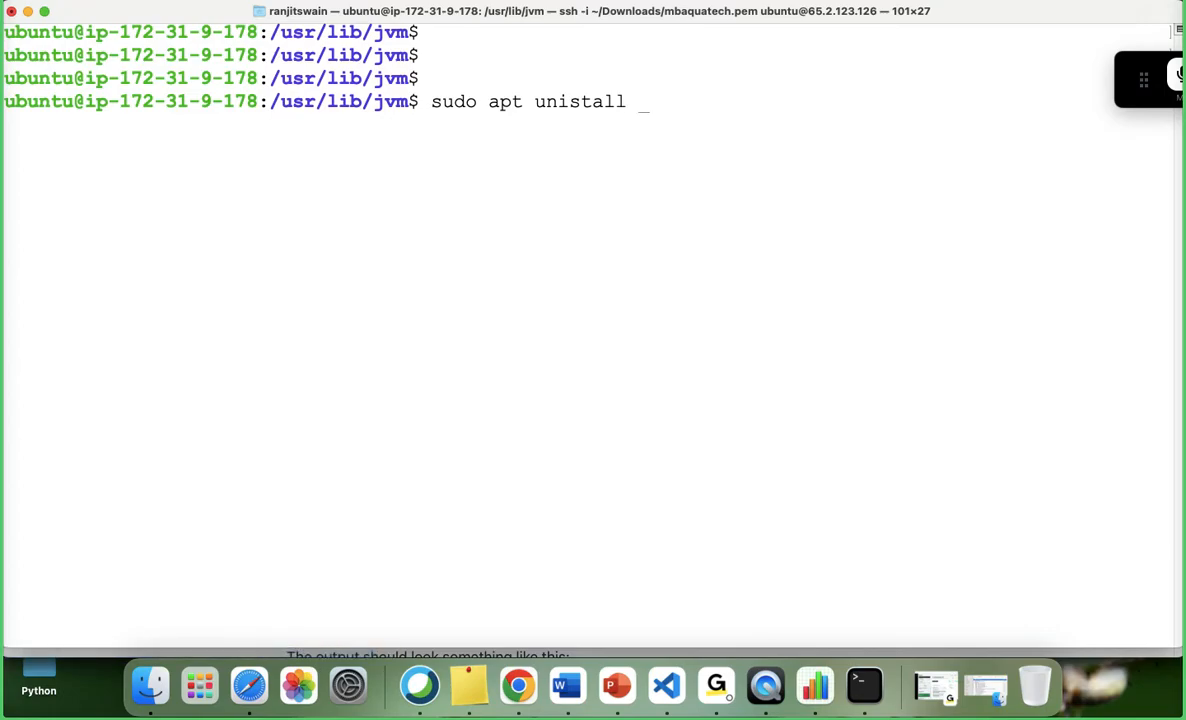
pyautogui.press('super+Tab')
pyautogui.moveTo(449, 513); pyautogui.dragTo(559, 514)
pyautogui.press('super+c')
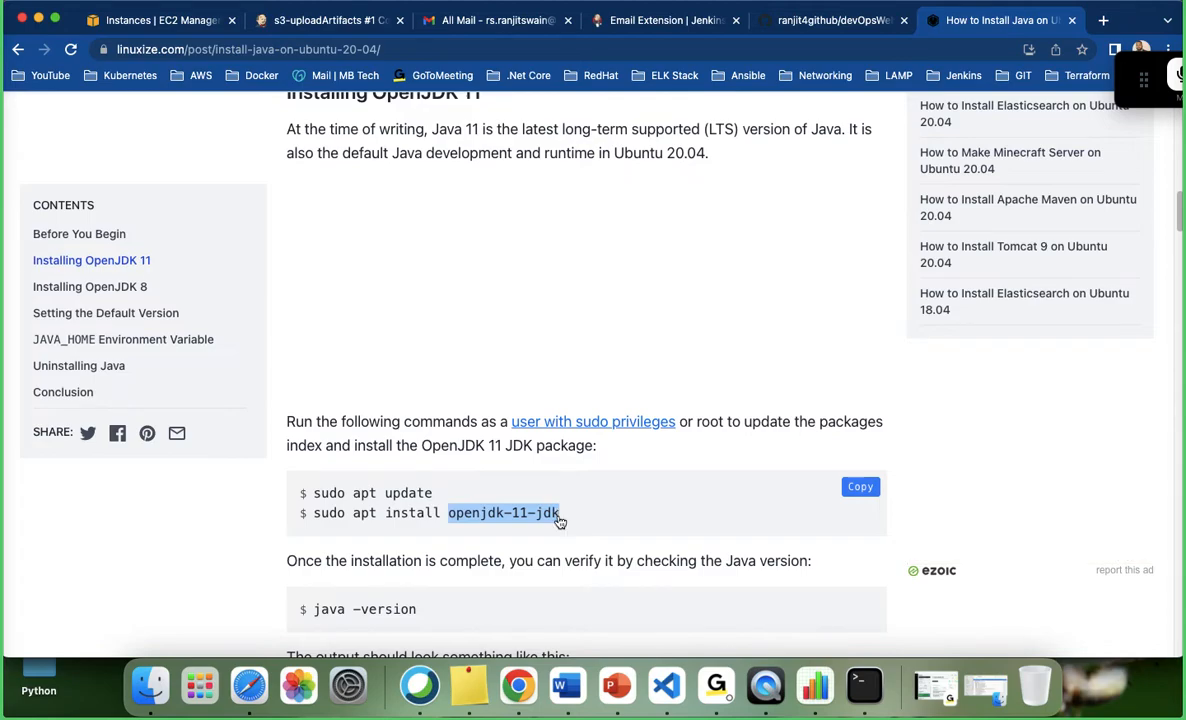
pyautogui.press('super+Tab')
pyautogui.press('super+v')
# - Run the uninstall command, then retry it with 'unistall' corrected to 'uninstall'
pyautogui.press('Return')
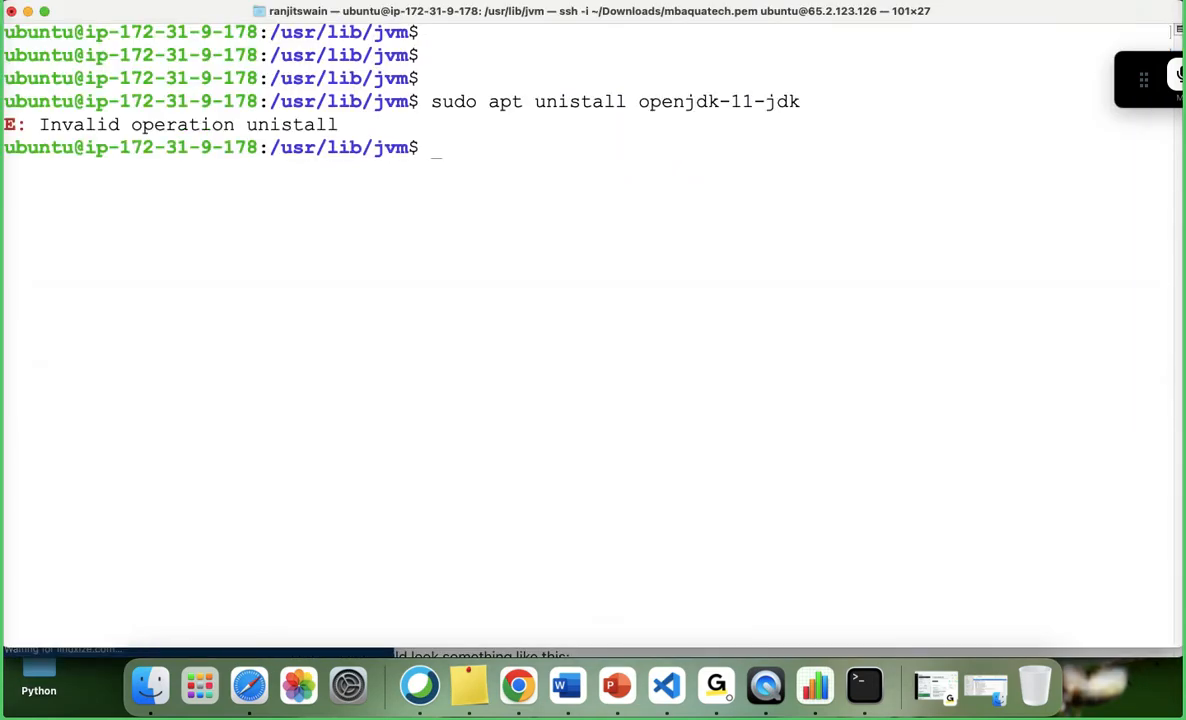
pyautogui.press('Return')
pyautogui.press('Return')
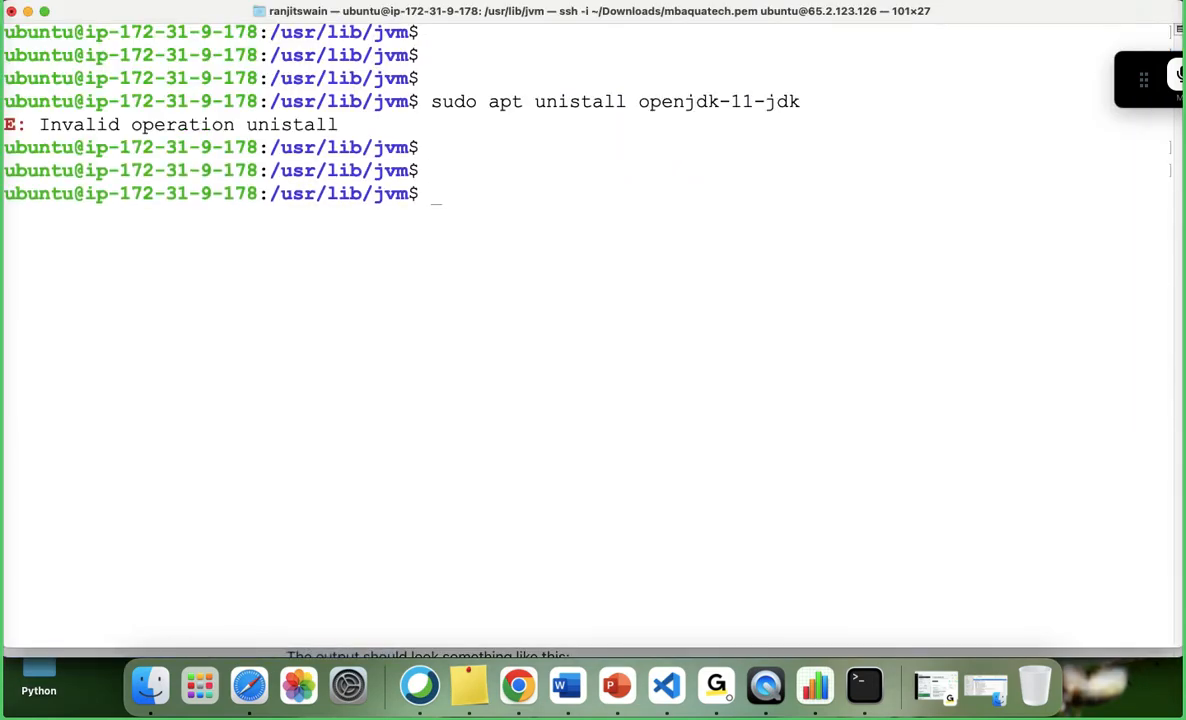
pyautogui.press('Up')
pyautogui.press('Left')
pyautogui.press('Left')
pyautogui.press('Left')
pyautogui.press('Left')
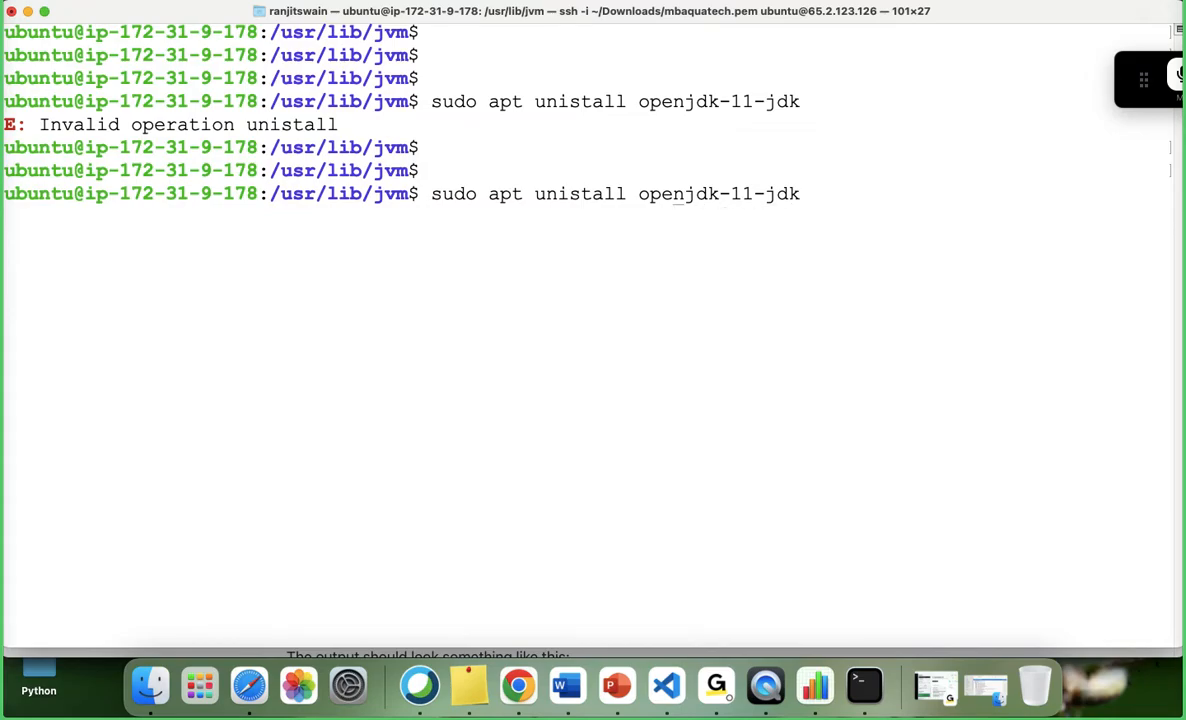
pyautogui.press('Left')
pyautogui.press('Left')
pyautogui.press('Left')
pyautogui.press('Left')
pyautogui.press('BackSpace')
pyautogui.press('BackSpace')
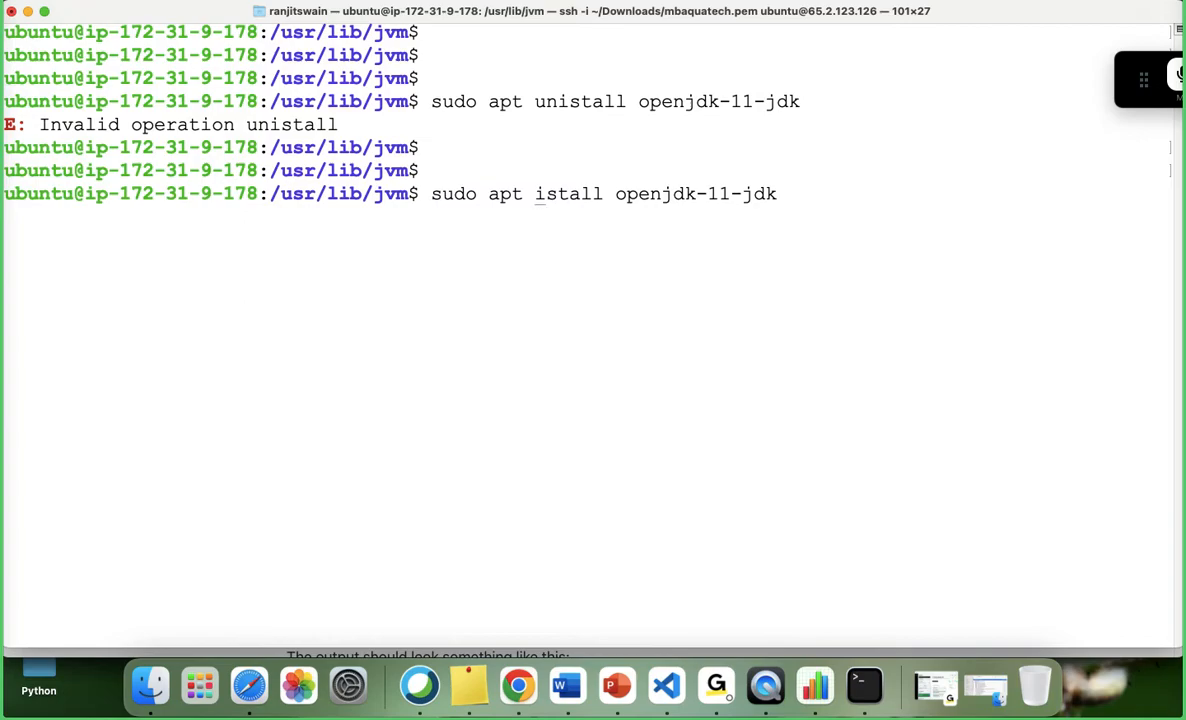
pyautogui.write('un')
pyautogui.press('Right')
pyautogui.write('n')
pyautogui.press('Return')
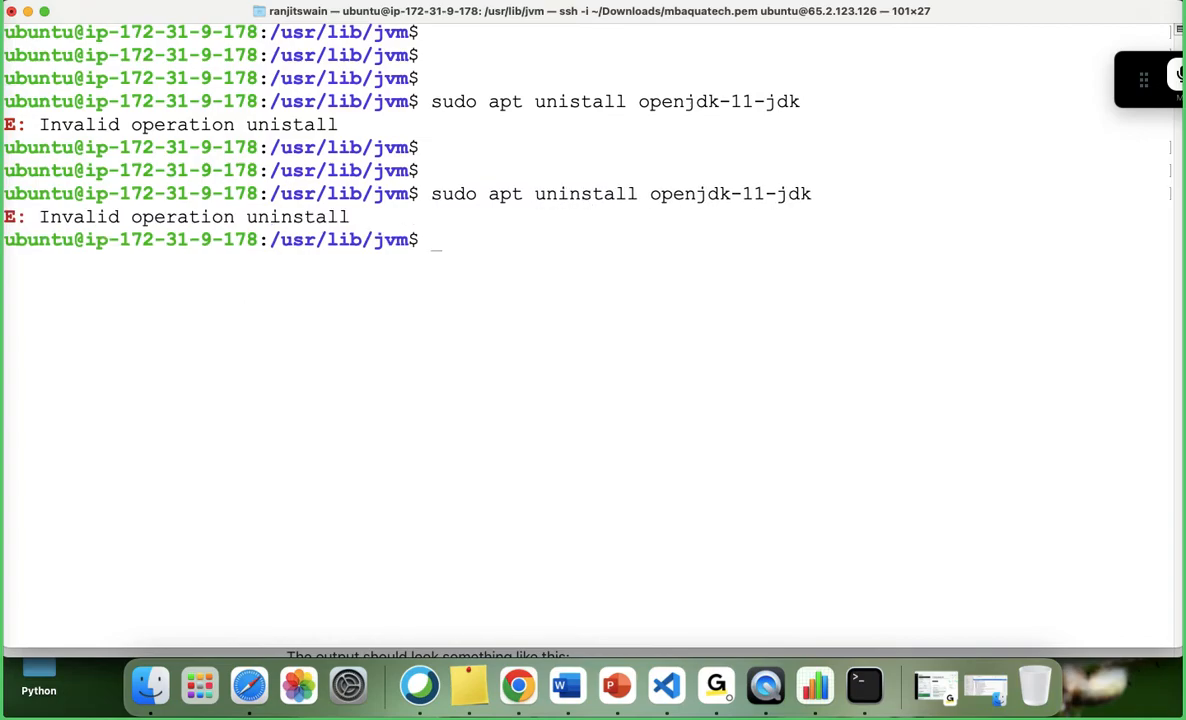
# - Remove openjdk-11-jdk with sudo apt remove openjdk-11-jdk, confirming with Y
pyautogui.press('Up')
pyautogui.press('Left')
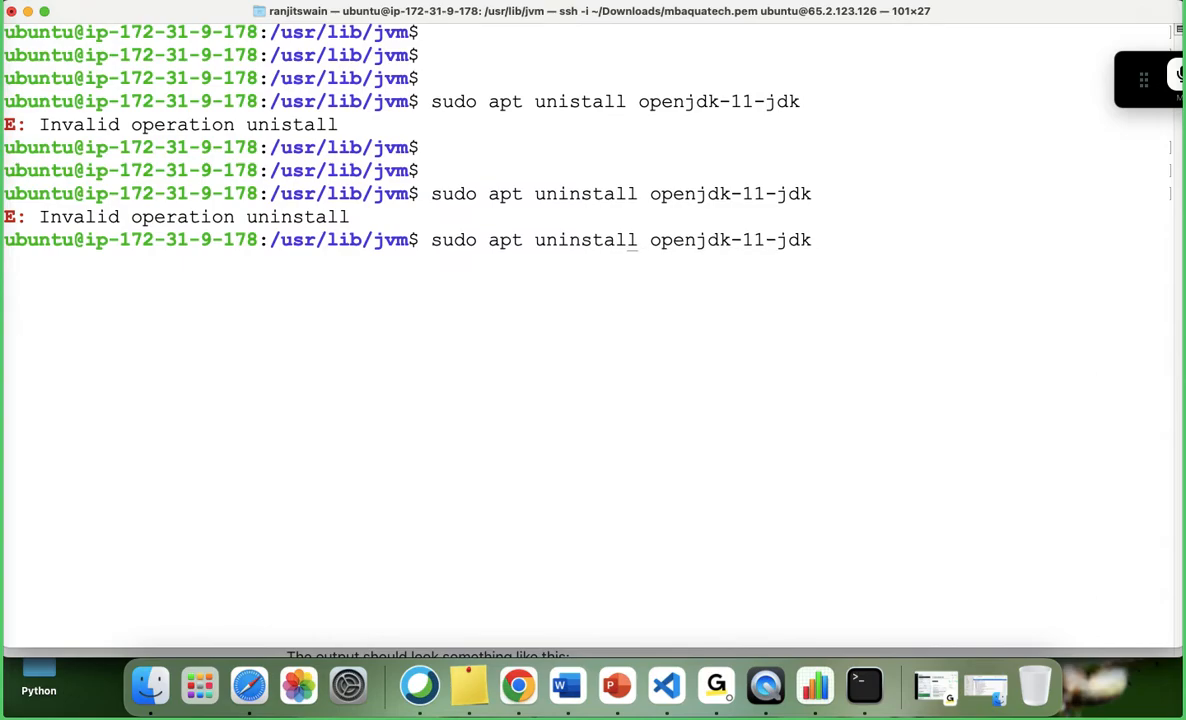
pyautogui.press('BackSpace')
pyautogui.press('BackSpace')
pyautogui.press('BackSpace')
pyautogui.press('BackSpace')
pyautogui.press('BackSpace')
pyautogui.press('BackSpace')
pyautogui.press('BackSpace')
pyautogui.press('BackSpace')
pyautogui.press('BackSpace')
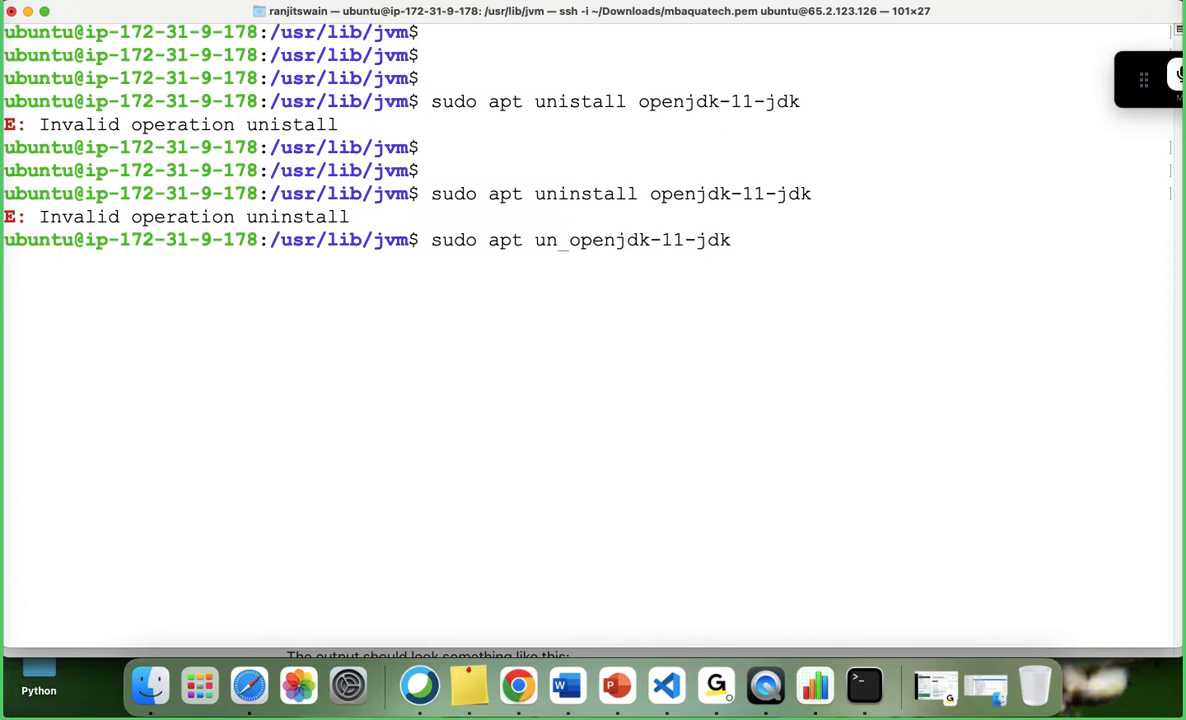
pyautogui.write('remove')
pyautogui.press('Return')
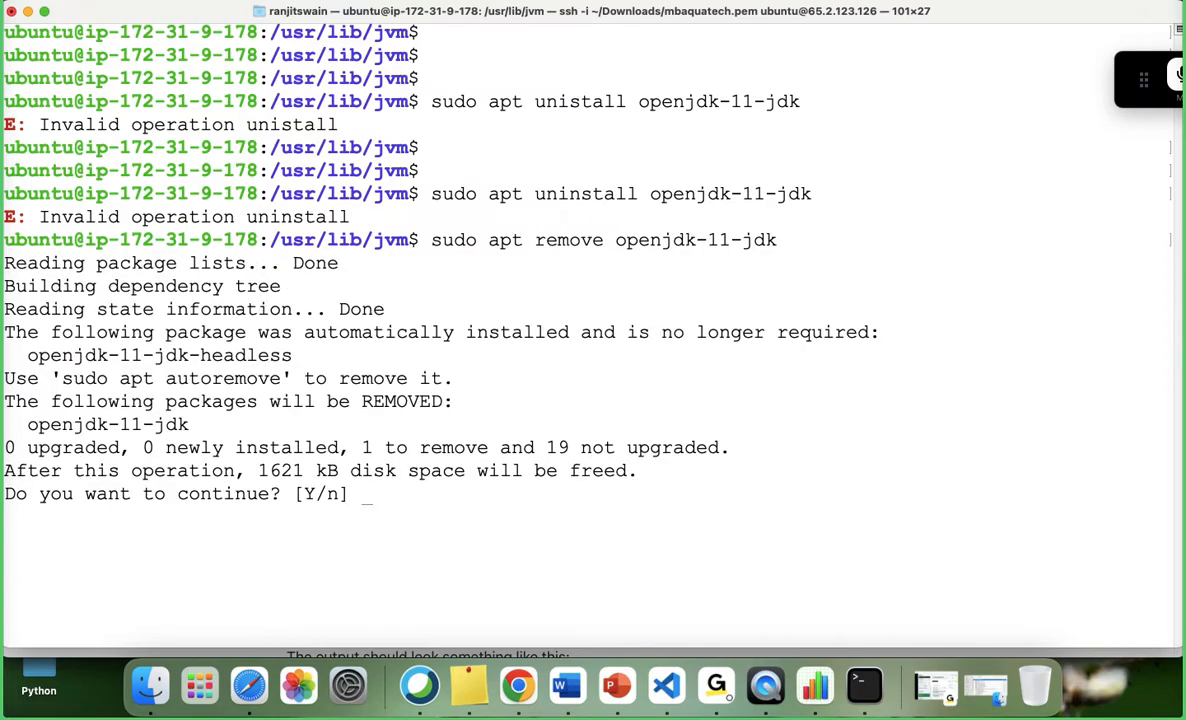
pyautogui.write('Y')
pyautogui.press('Return')
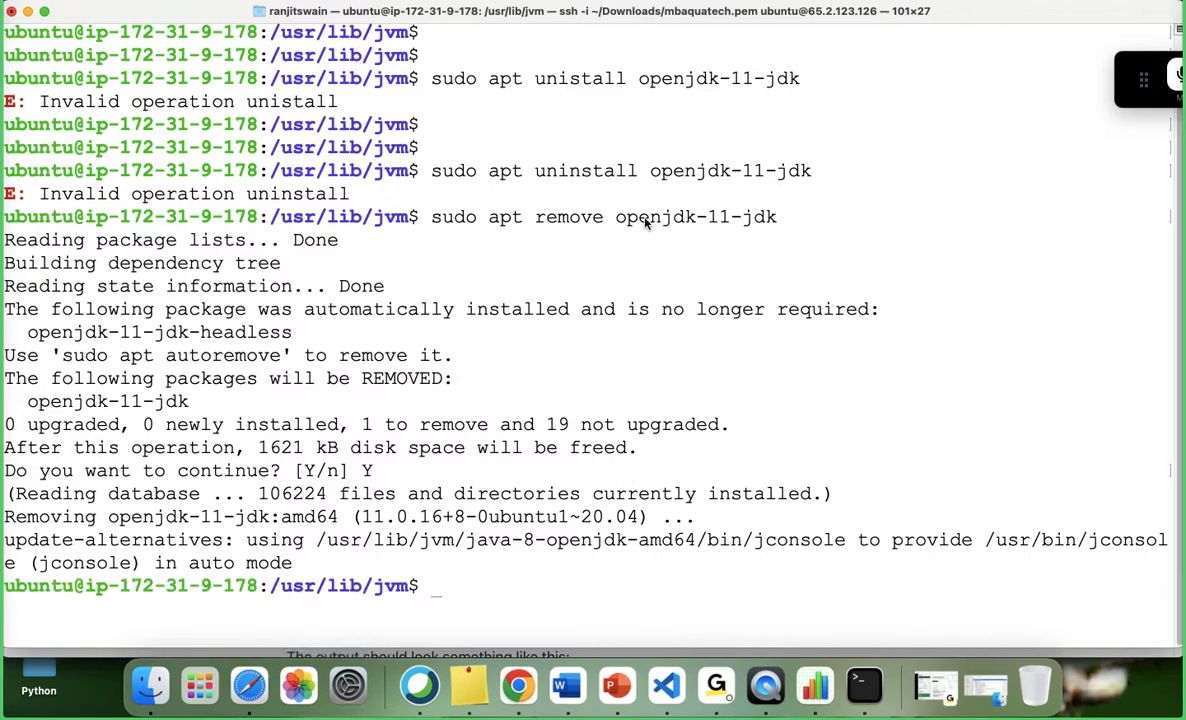
pyautogui.moveTo(430, 170); pyautogui.dragTo(820, 170)
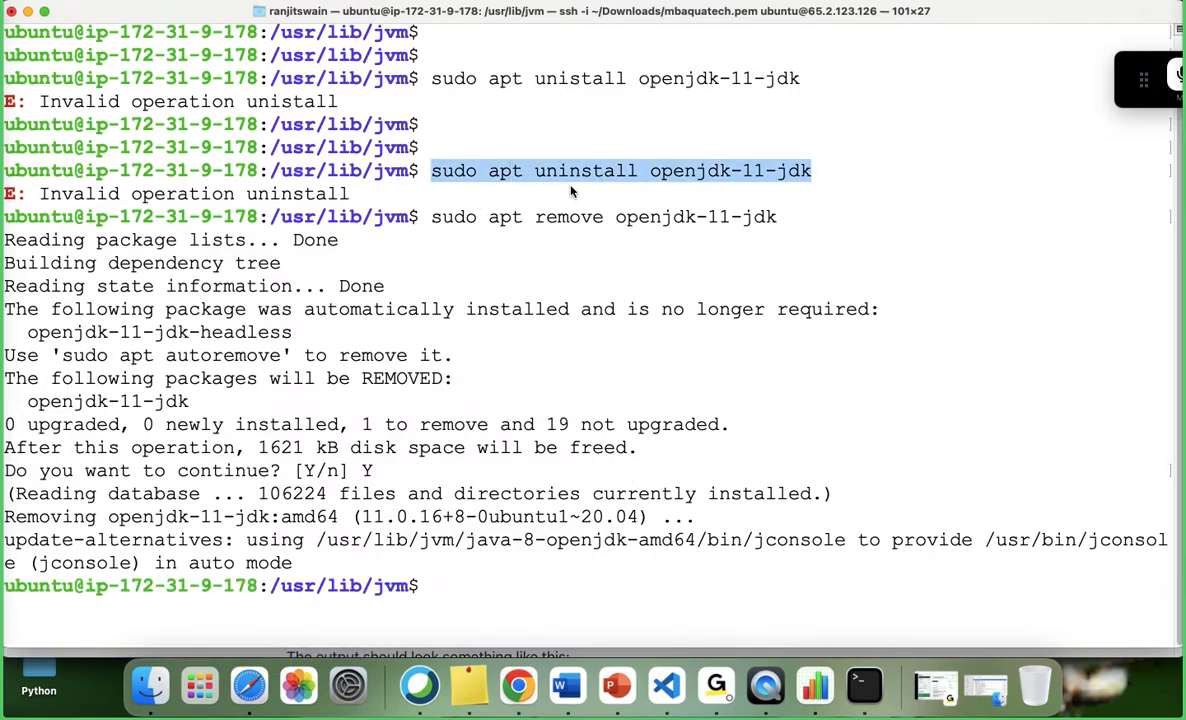
pyautogui.click(676, 372)
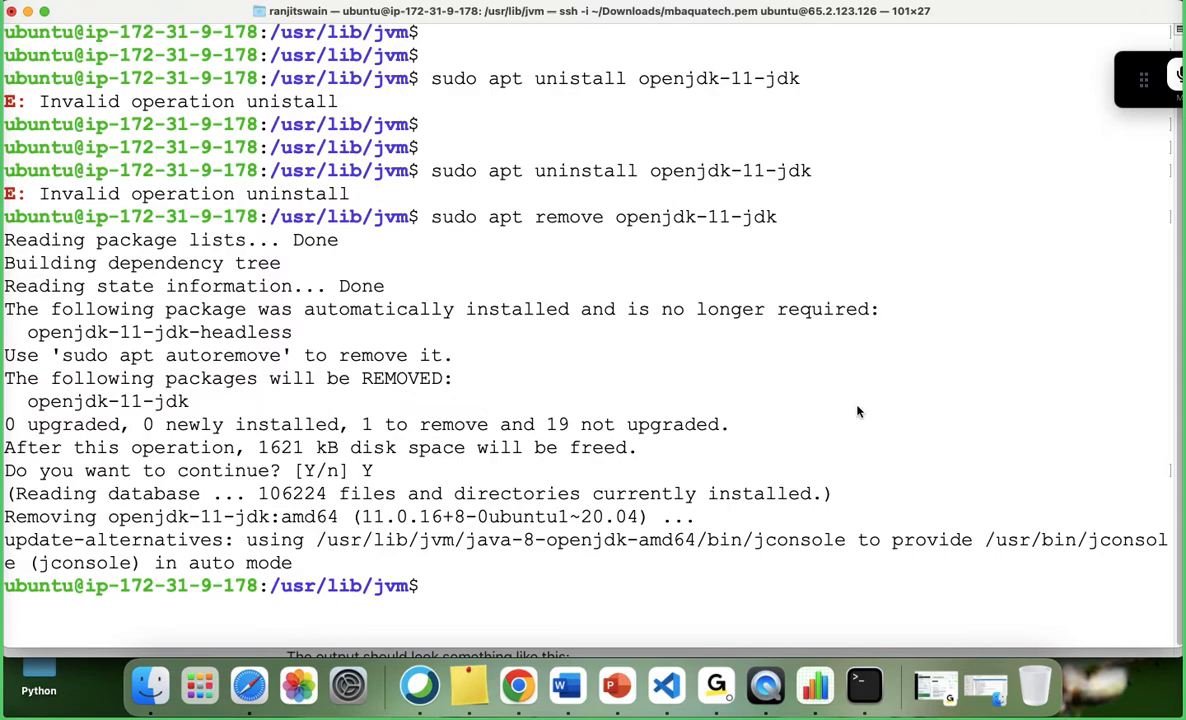
# - Rerun sudo apt install openjdk-8-jdk from the guide, which reports it is already the newest version
pyautogui.press('super+Tab')
pyautogui.scroll(-5, 540, 480)
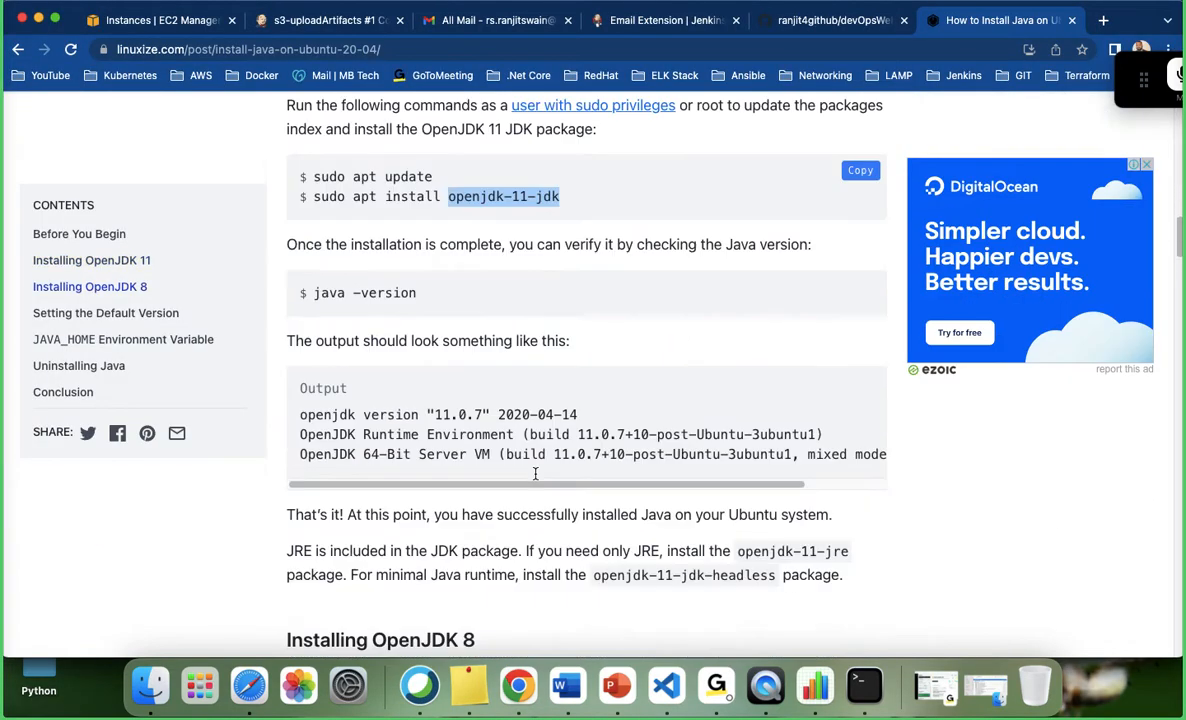
pyautogui.scroll(-4, 535, 473)
pyautogui.scroll(-4, 500, 380)
pyautogui.moveTo(557, 398); pyautogui.dragTo(305, 397)
pyautogui.press('super+c')
pyautogui.press('super+Tab')
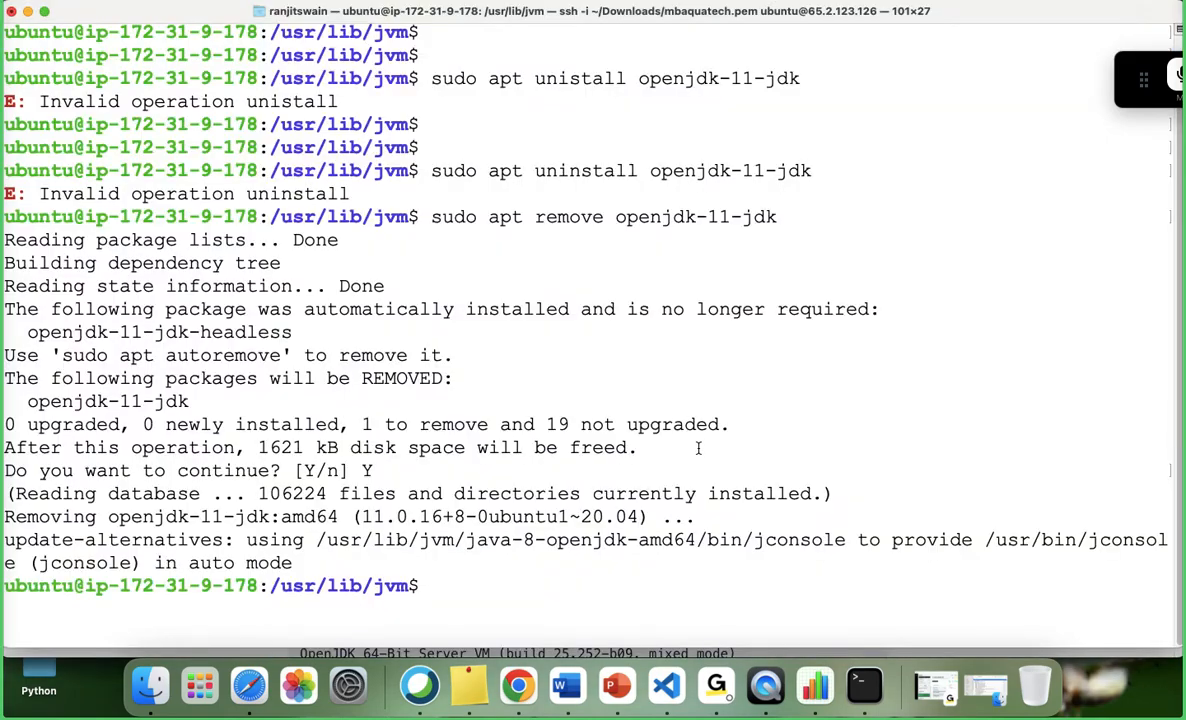
pyautogui.write('clear')
pyautogui.press('Return')
pyautogui.press('Return')
pyautogui.press('Return')
pyautogui.press('Return')
pyautogui.press('super+v')
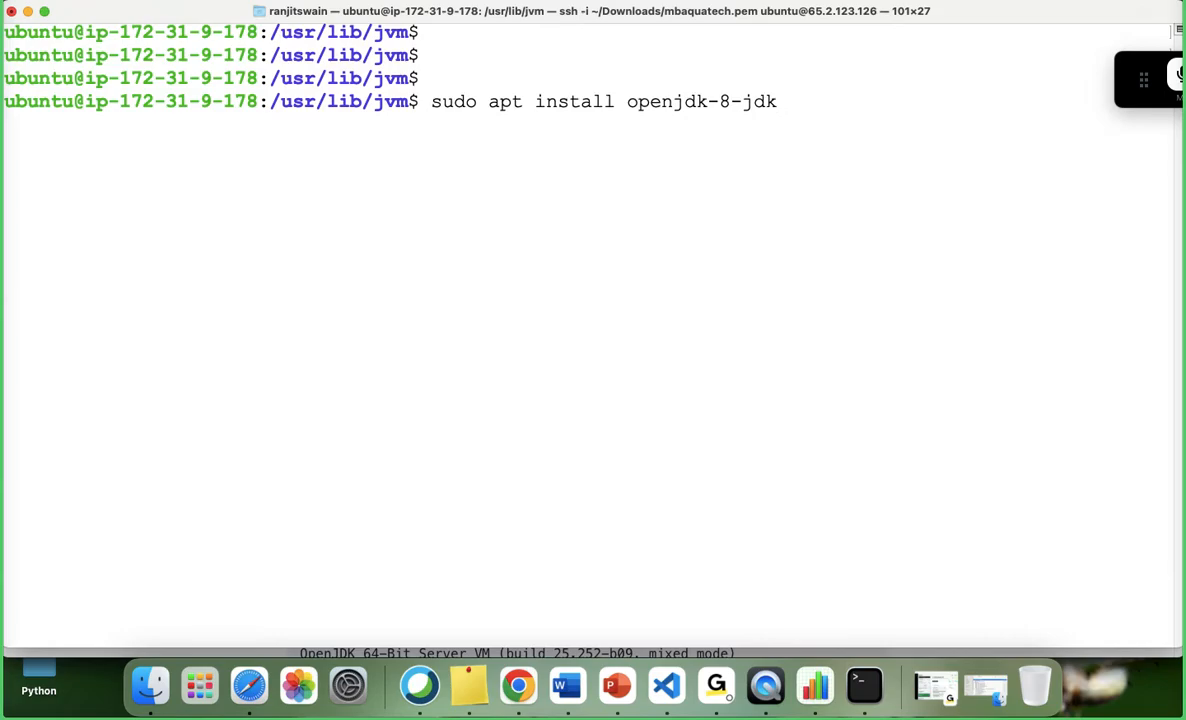
pyautogui.press('Return')
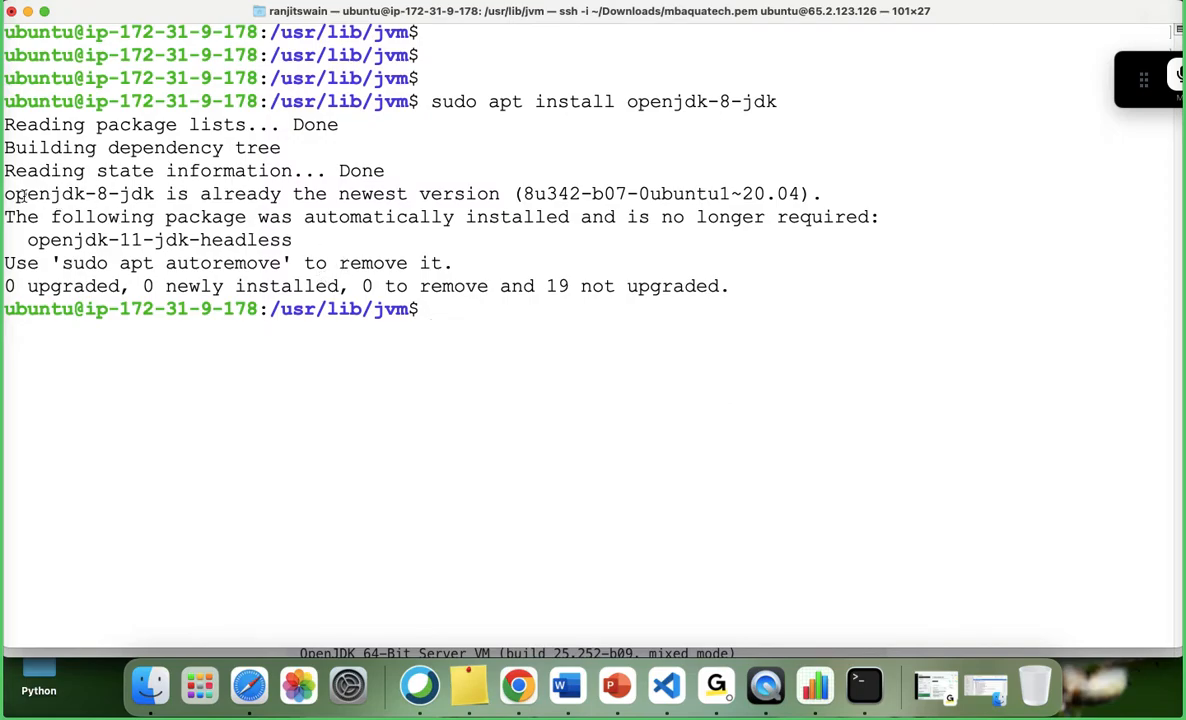
# - Check java -version, still OpenJDK 11.0.16, then log out and recall the ssh command
pyautogui.write('java -version')
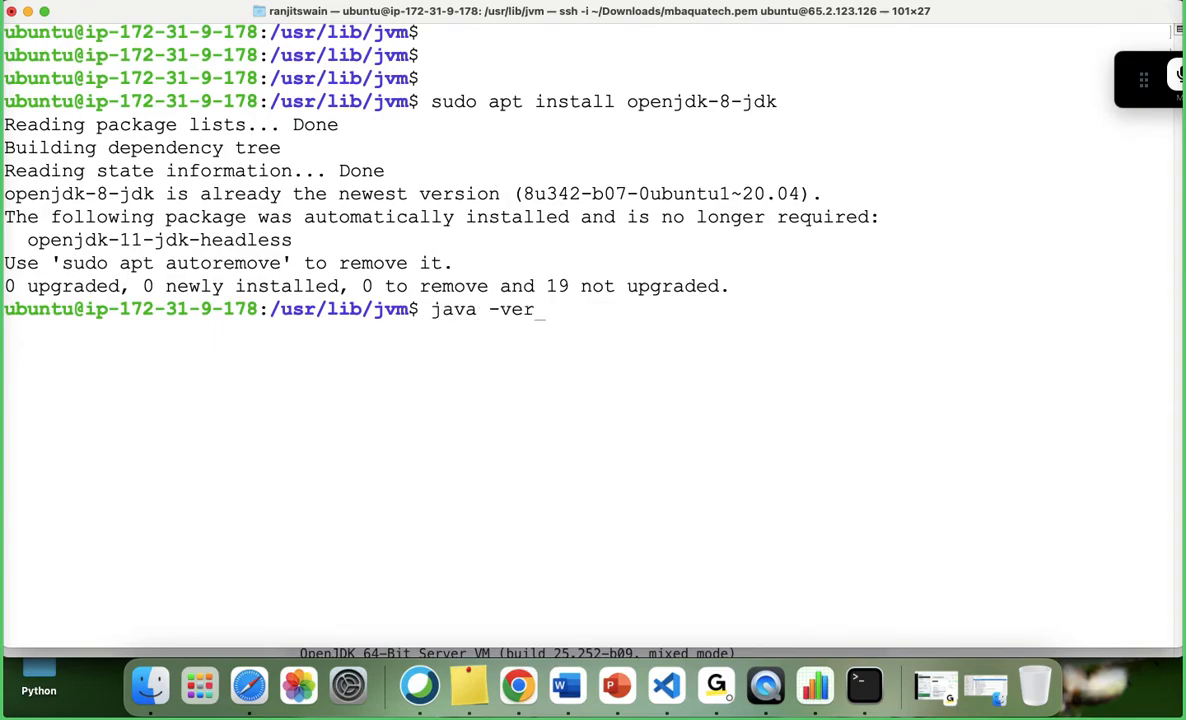
pyautogui.press('Return')
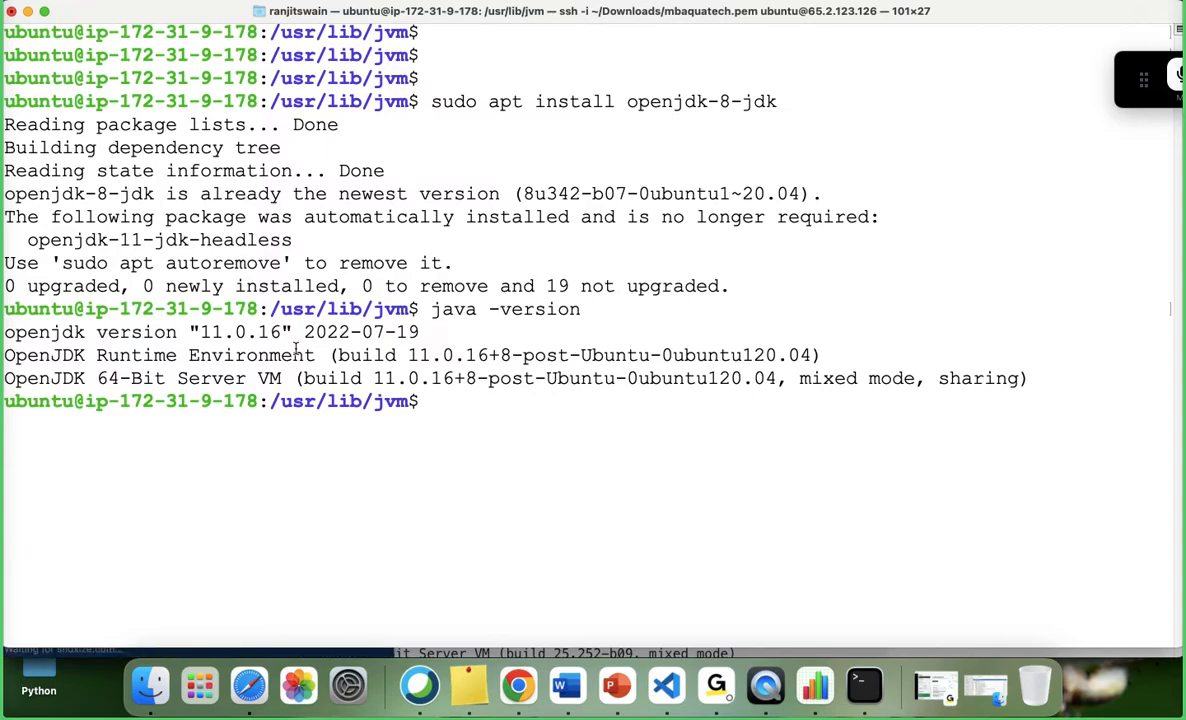
pyautogui.write('exit')
pyautogui.press('Return')
pyautogui.press('Return')
pyautogui.press('Return')
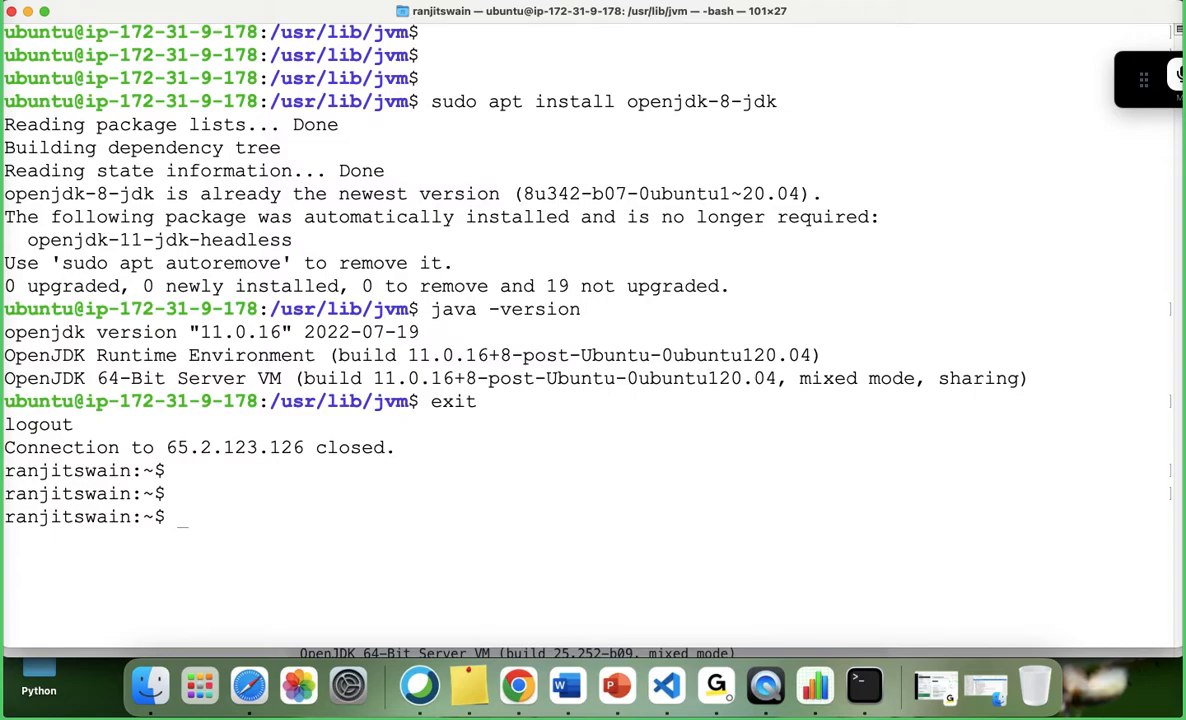
pyautogui.press('Up')
pyautogui.press('Return')
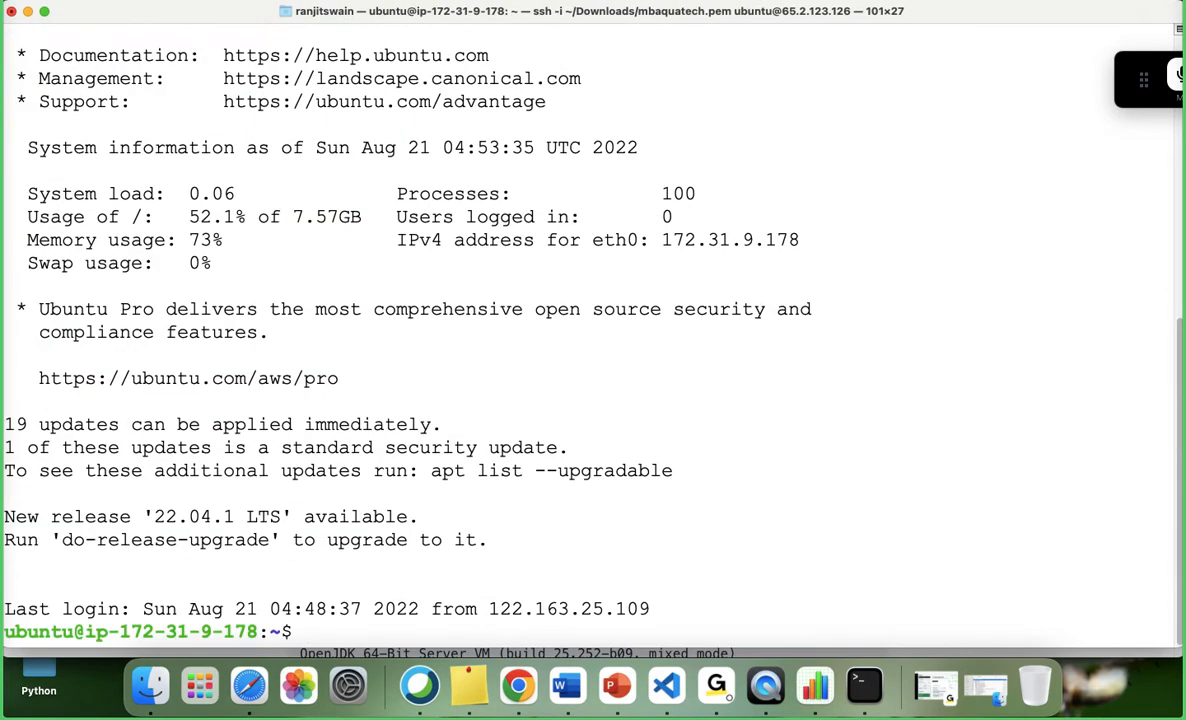
# - Check java -version after reconnecting and refresh package lists with sudo apt update -y
pyautogui.press('Return')
pyautogui.press('Return')
pyautogui.press('Return')
pyautogui.press('Return')
pyautogui.write('ja')
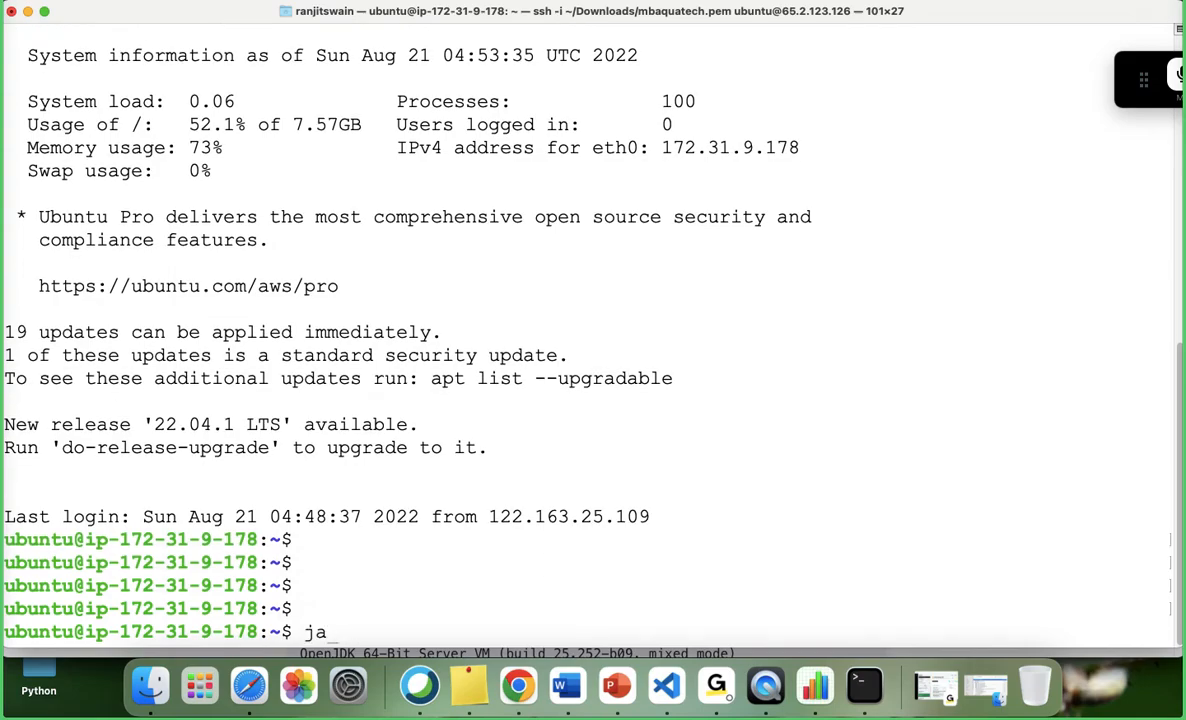
pyautogui.write('va -version')
pyautogui.press('Return')
pyautogui.press('Return')
pyautogui.press('Return')
pyautogui.press('Return')
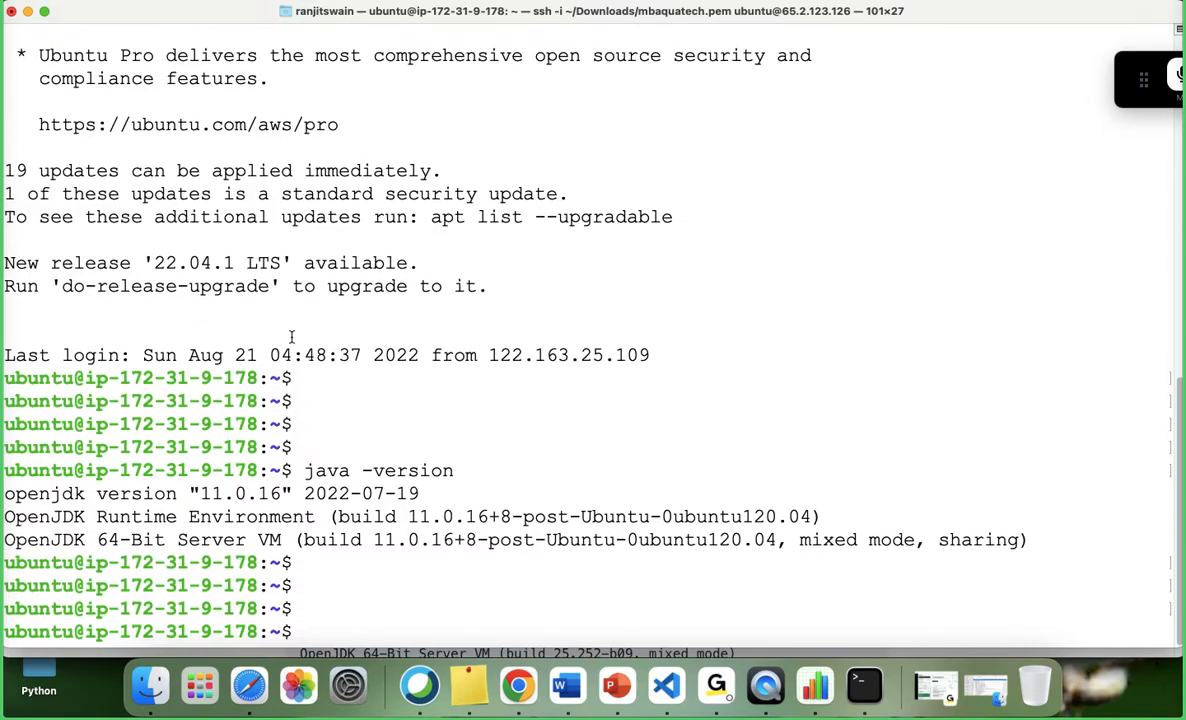
pyautogui.write('sudo apt up')
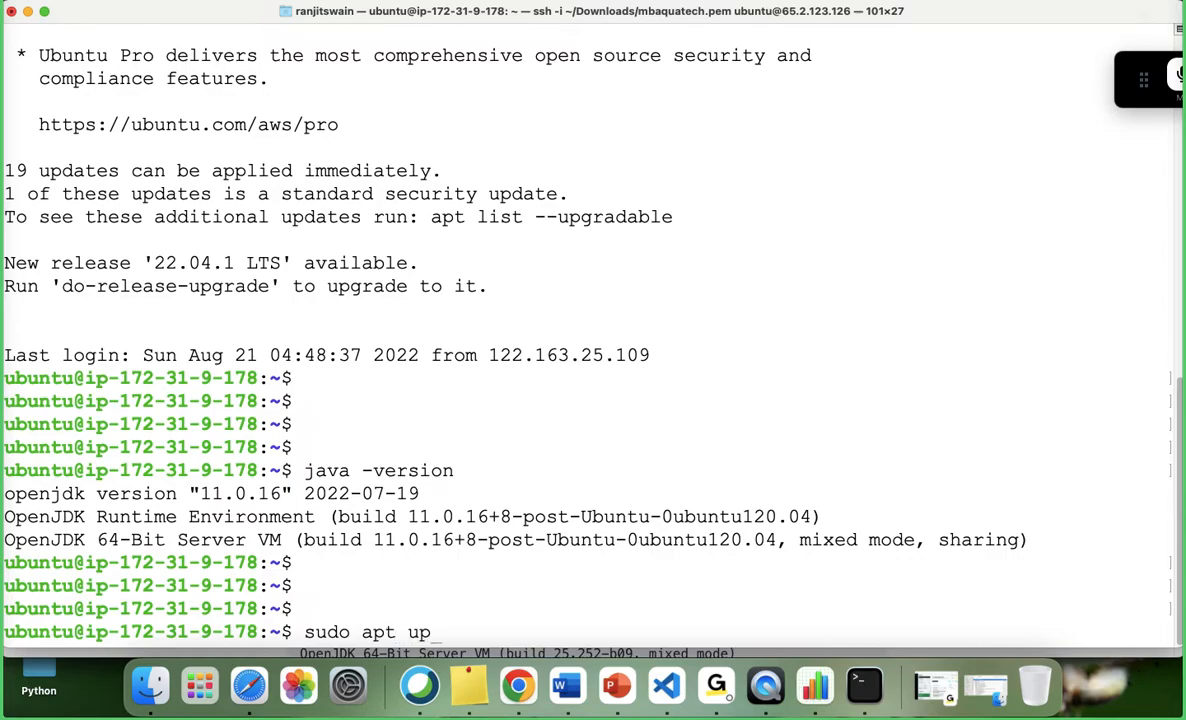
pyautogui.write('date -y')
pyautogui.press('Return')
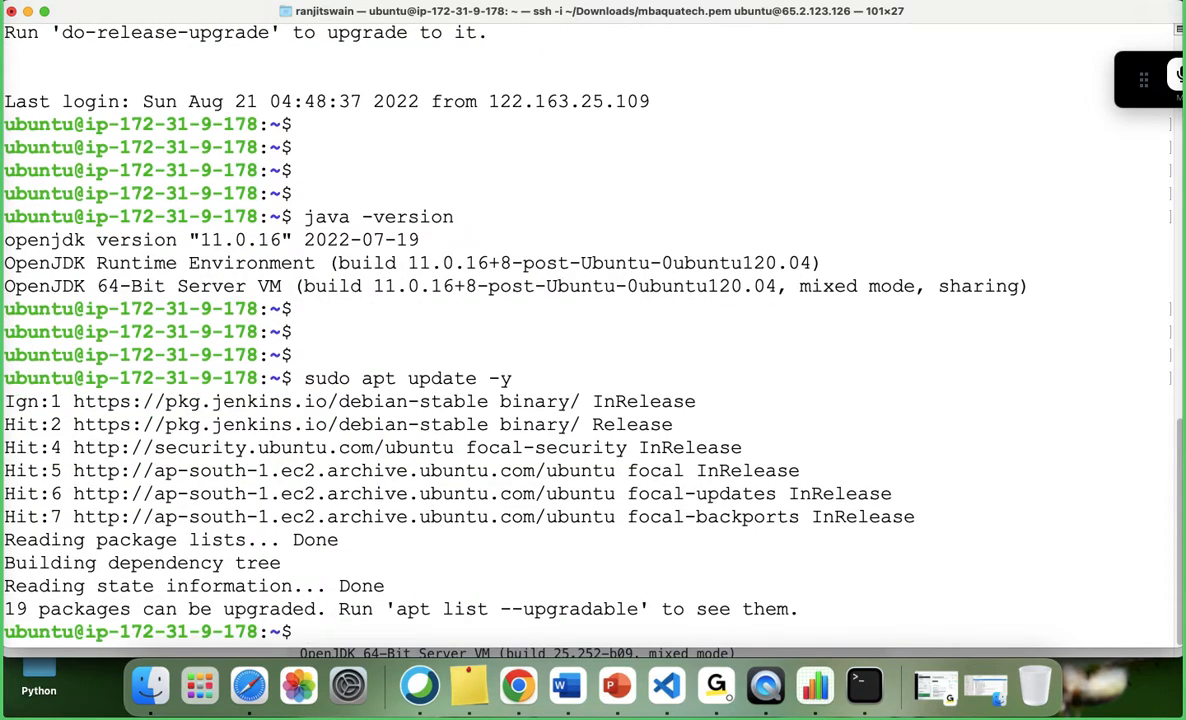
pyautogui.press('Return')
pyautogui.press('Return')
pyautogui.press('Return')
pyautogui.press('Return')
pyautogui.press('Return')
pyautogui.press('Return')
pyautogui.press('Return')
pyautogui.press('Return')
pyautogui.press('Return')
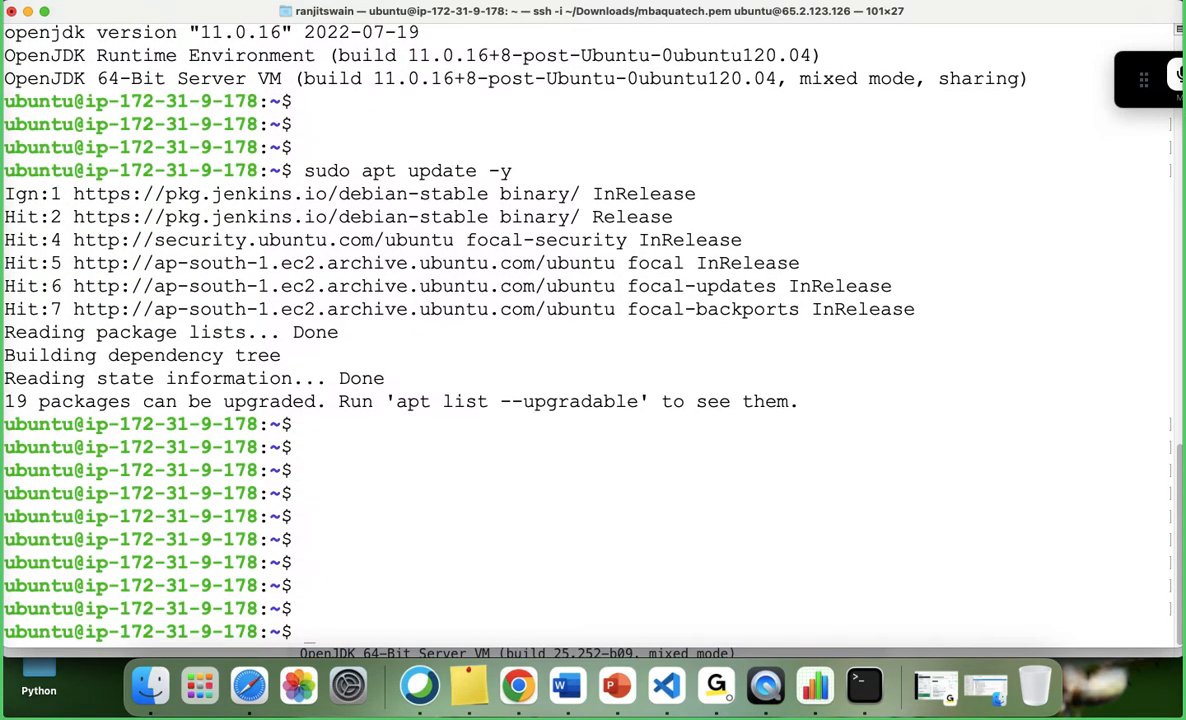
pyautogui.press('Return')
pyautogui.press('Return')
# - Recheck java -version, still OpenJDK 11.0.16, and start a new sudo command
pyautogui.write('java')
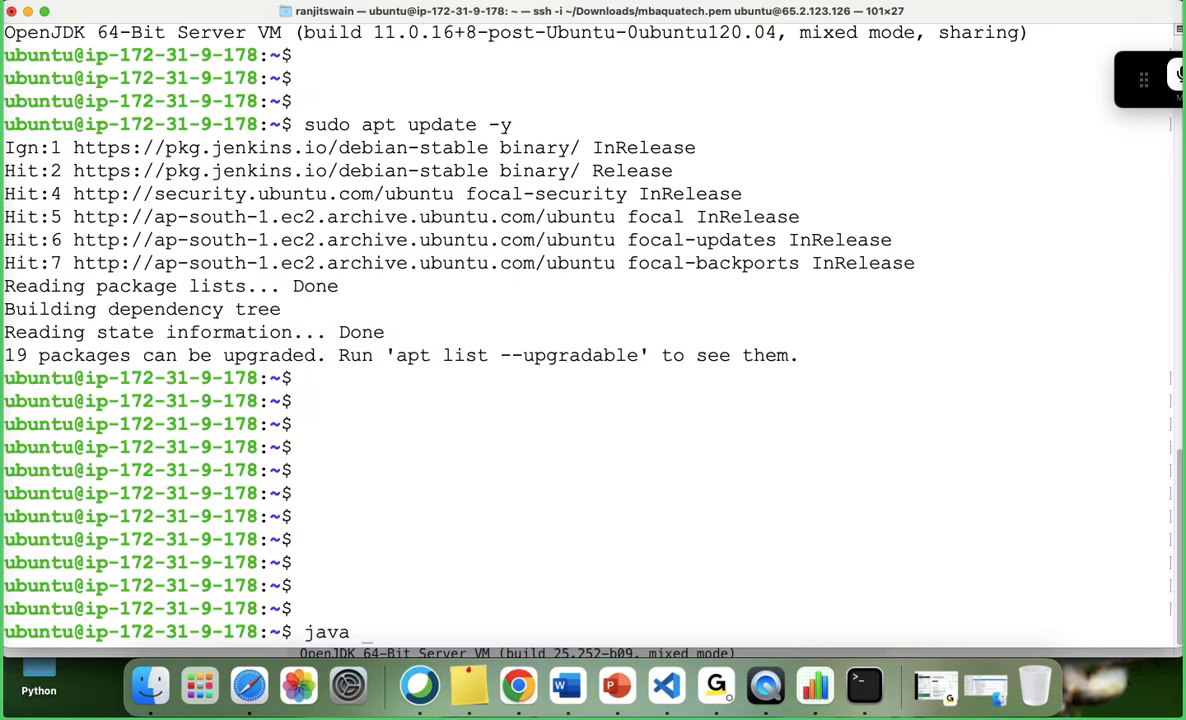
pyautogui.write(' -version')
pyautogui.press('Return')
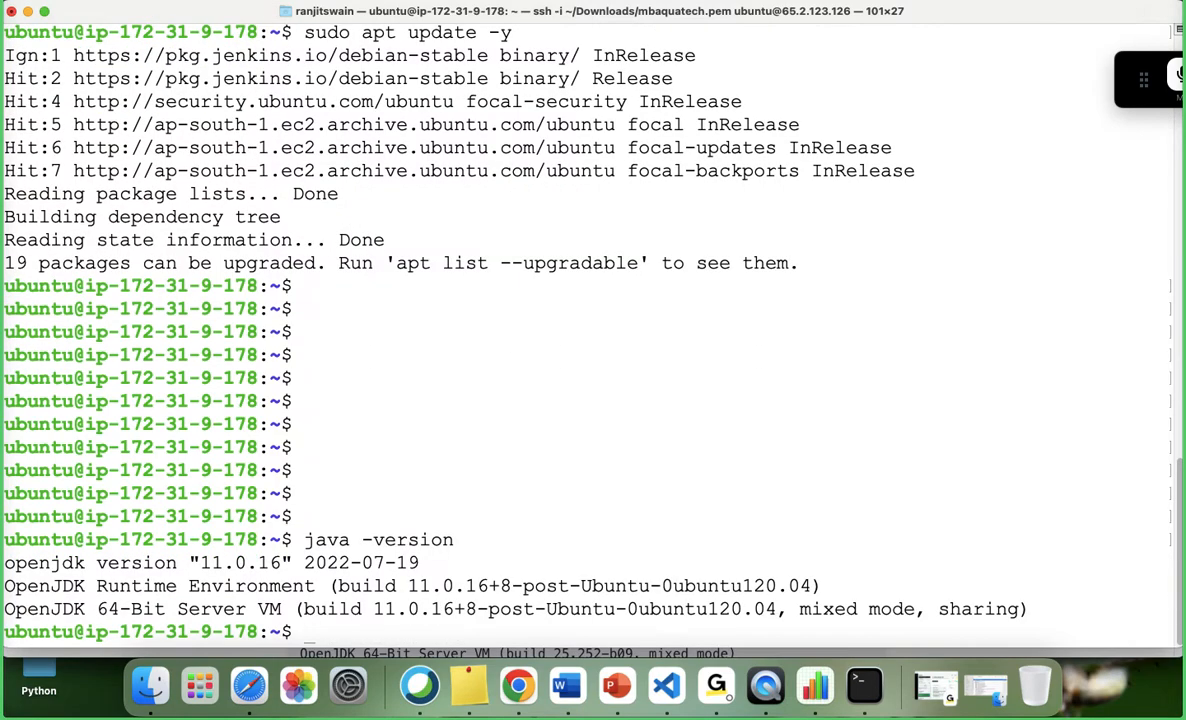
pyautogui.press('Return')
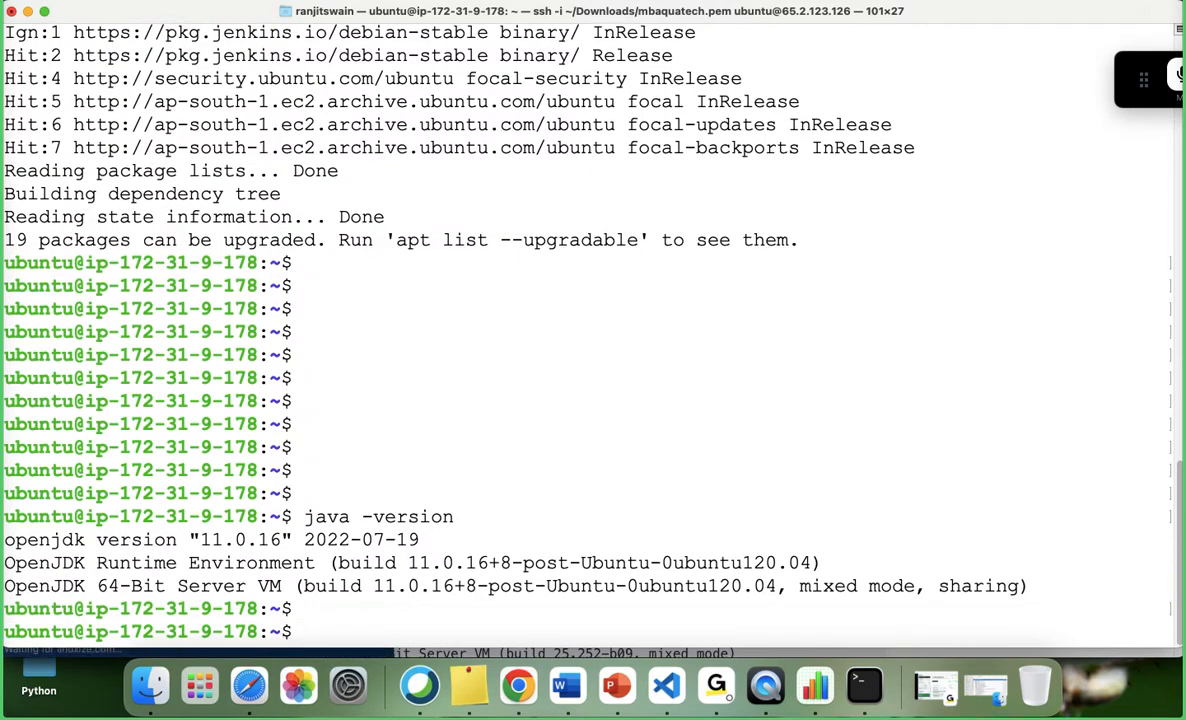
pyautogui.scroll(20, 590, 330)
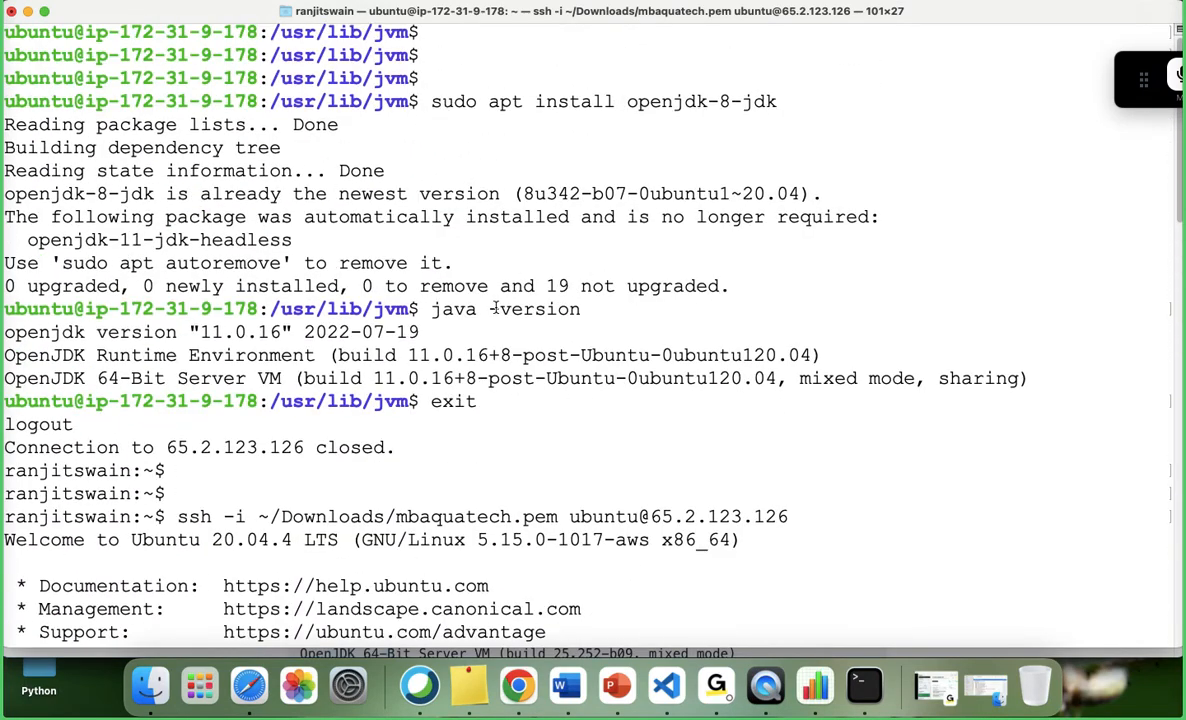
pyautogui.scroll(-20, 494, 309)
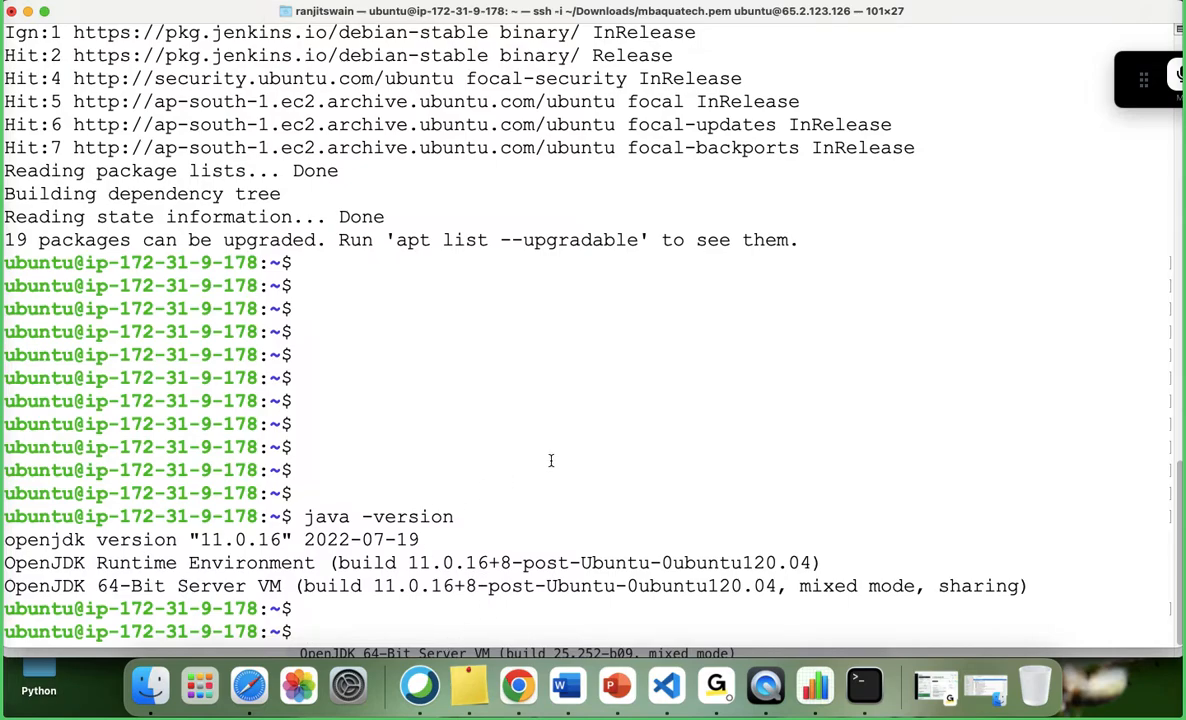
pyautogui.write('sudo')
pyautogui.moveTo(1144, 81); pyautogui.dragTo(342, 93)
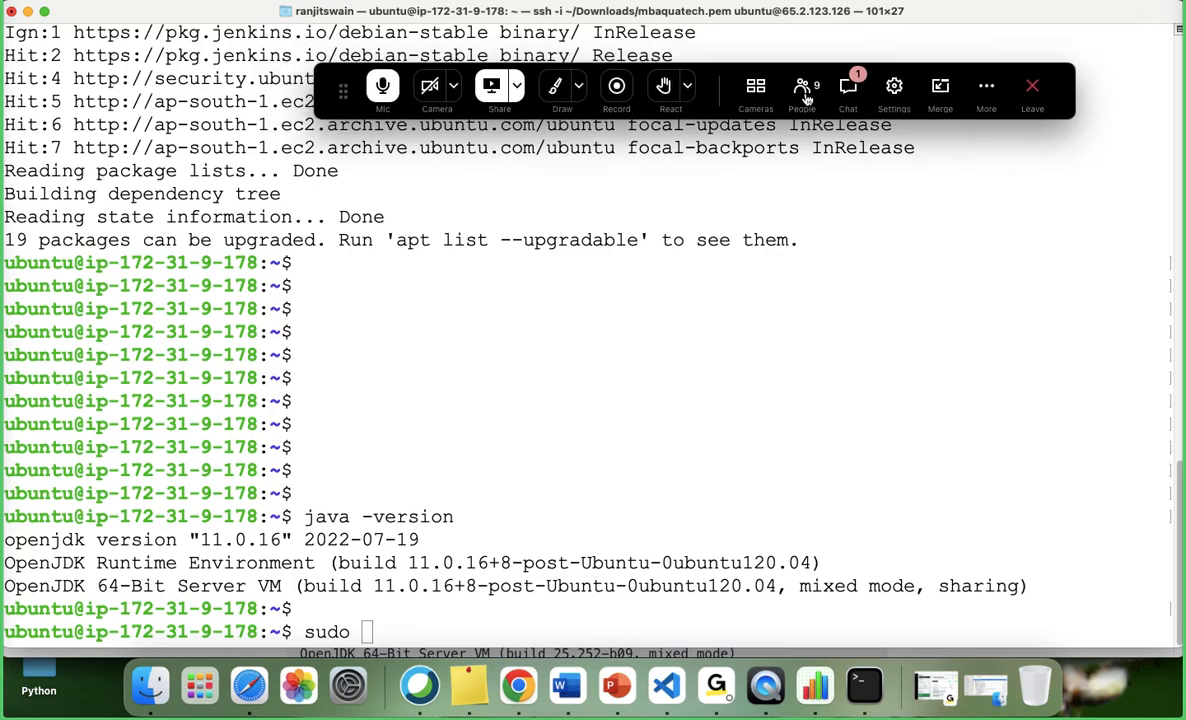
pyautogui.click(848, 88)
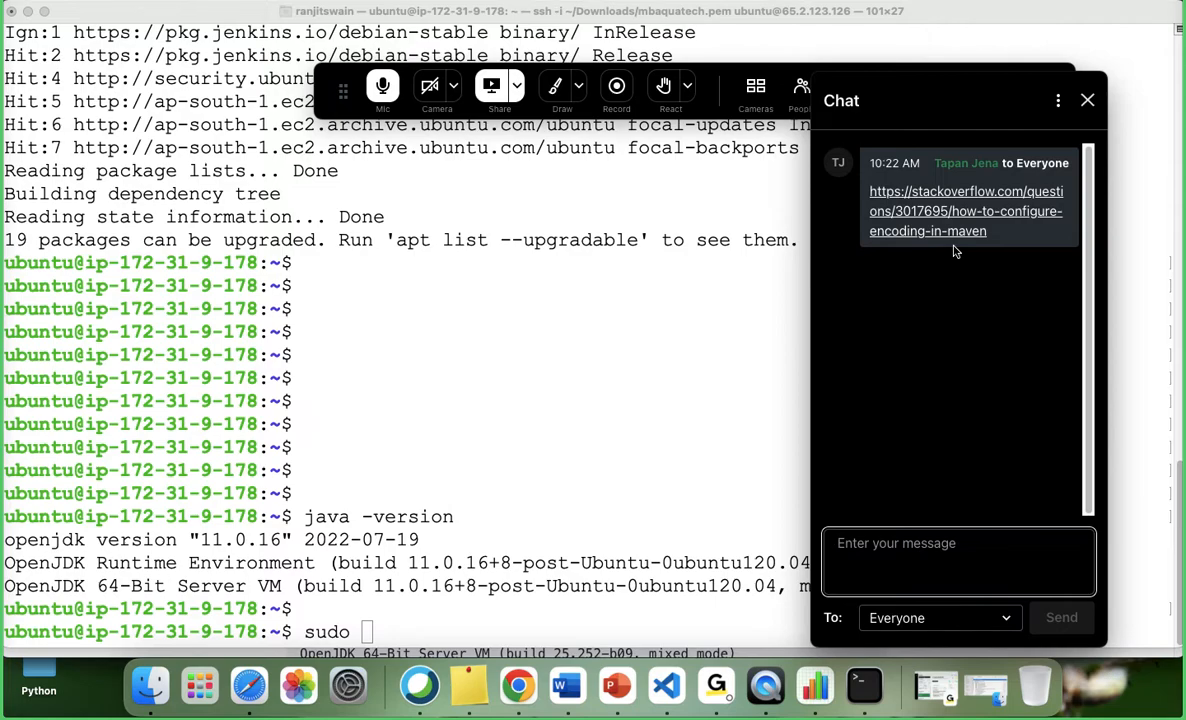
pyautogui.click(1088, 102)
pyautogui.moveTo(322, 89); pyautogui.dragTo(963, 47)
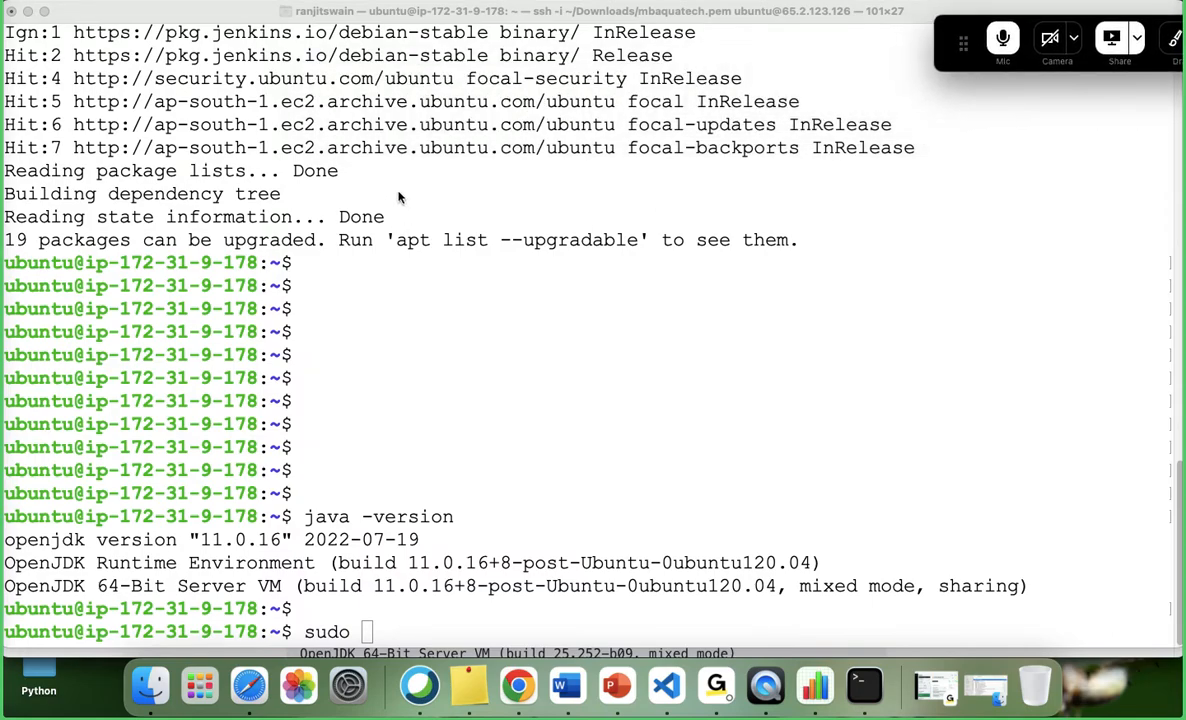
pyautogui.click(490, 339)
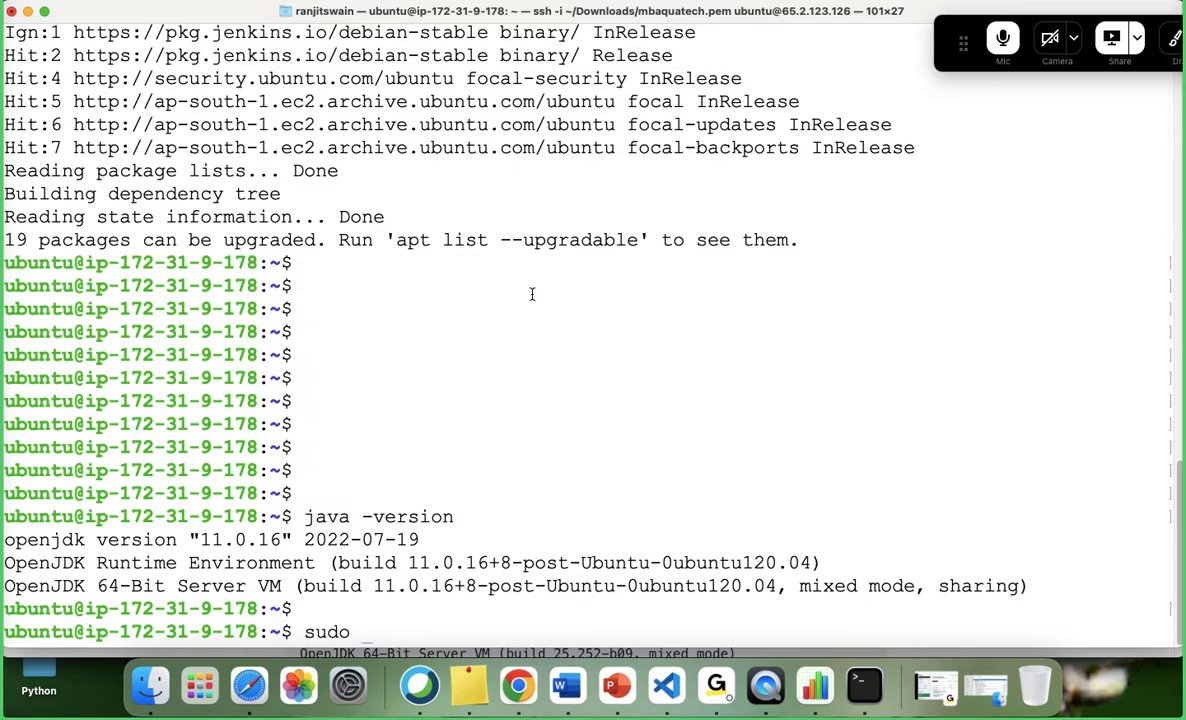
pyautogui.click(518, 685)
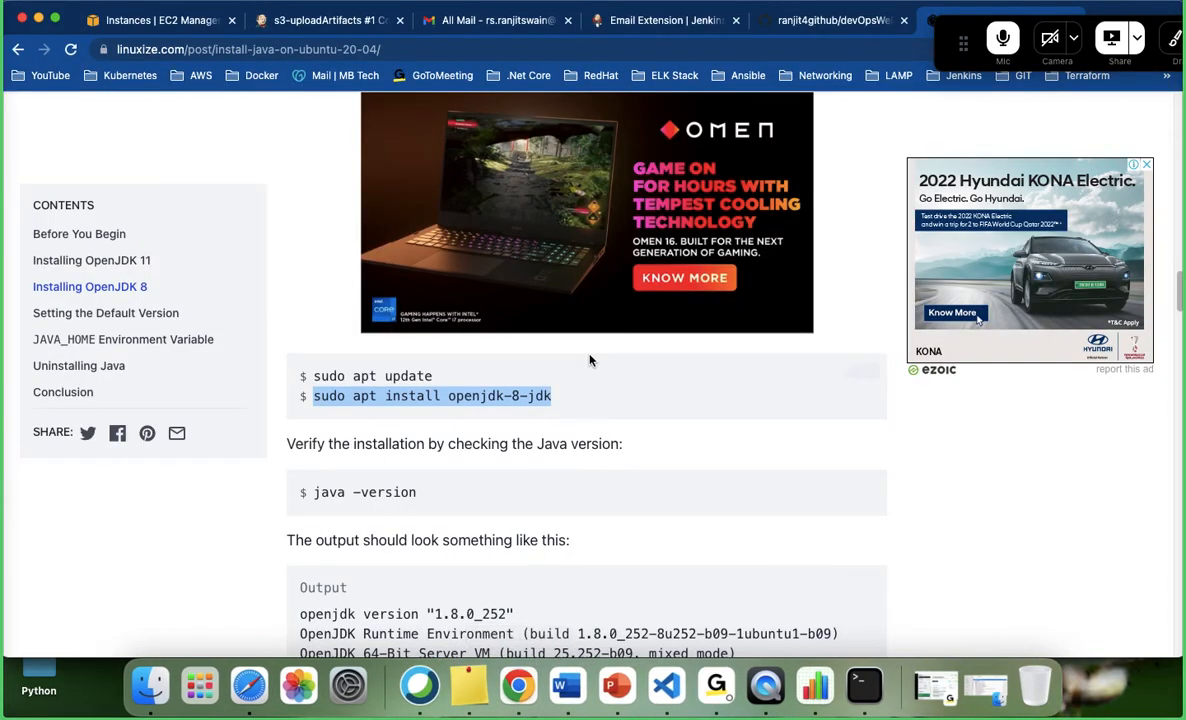
# - Check the s3-uploadArtifacts #1 console output, then open that job's configuration
pyautogui.click(262, 24)
pyautogui.scroll(10, 395, 307)
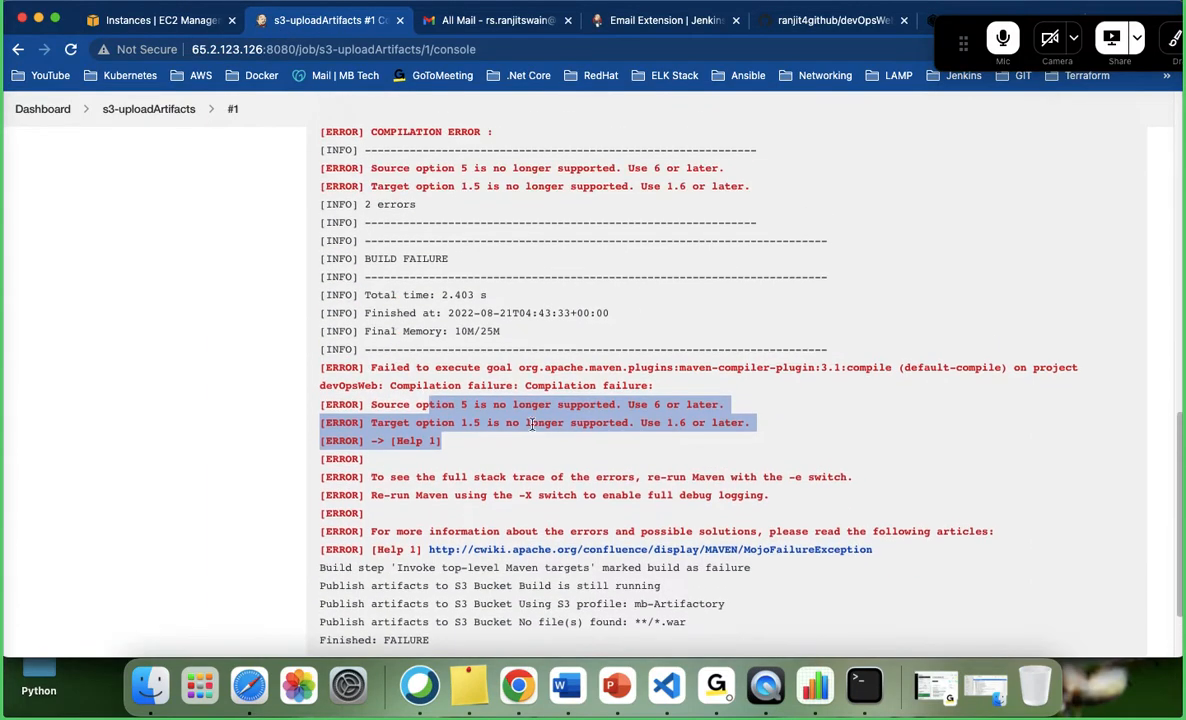
pyautogui.scroll(6, 386, 330)
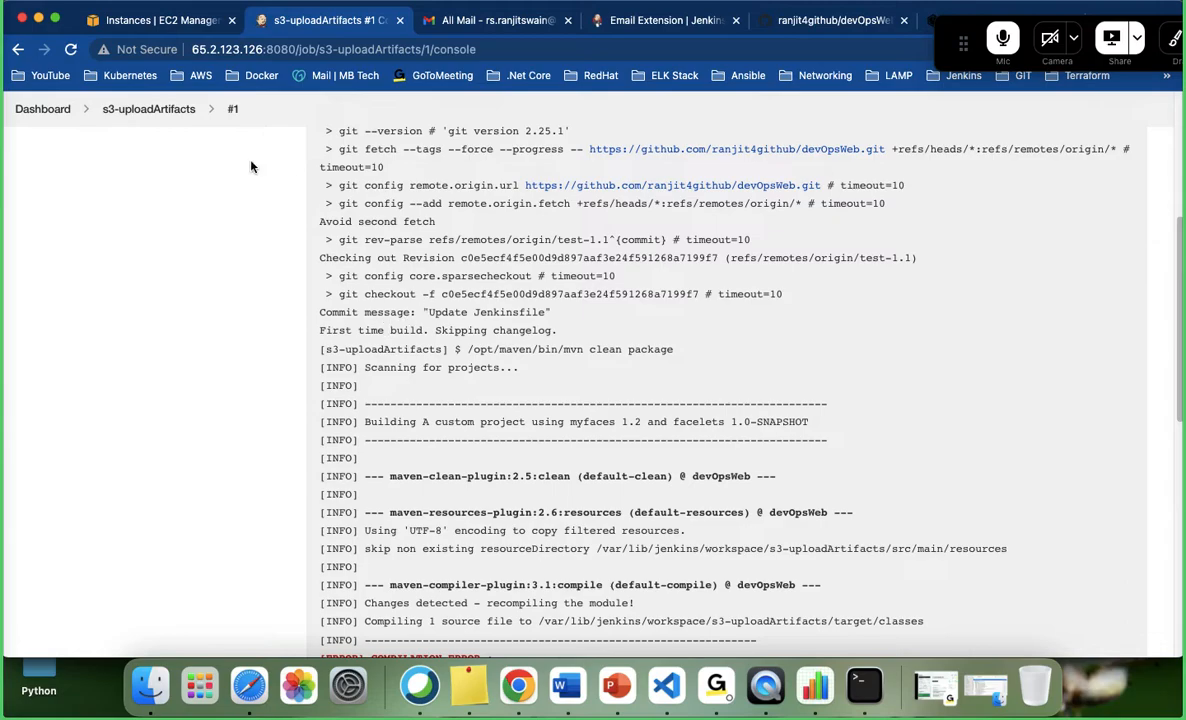
pyautogui.click(128, 118)
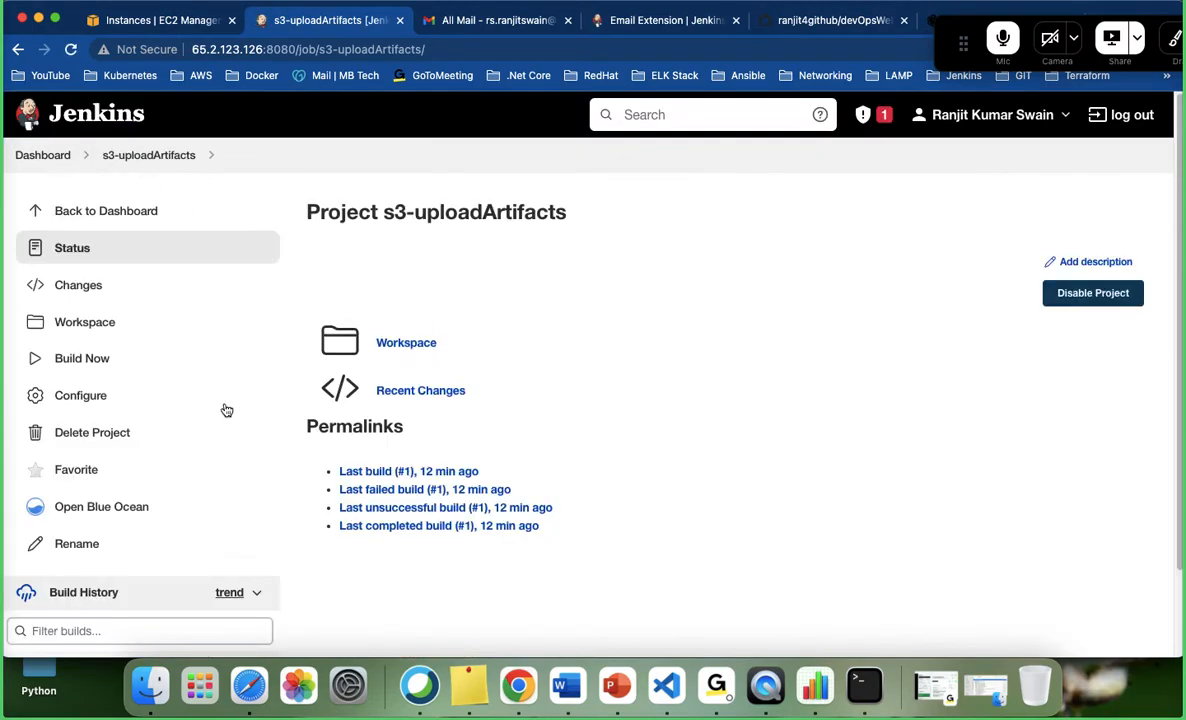
pyautogui.click(76, 394)
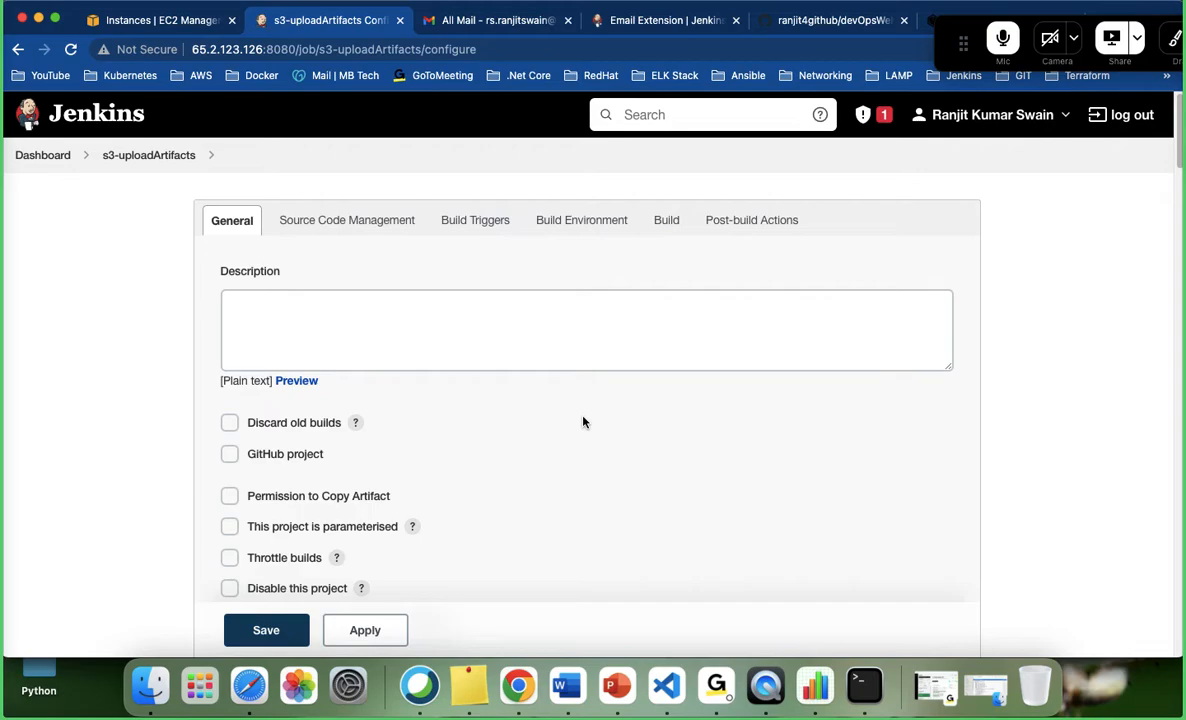
# - Scroll past Source Code Management, Build Triggers and Build to the S3 upload settings (mbartifactory, STANDARD, ap-south-1)
pyautogui.scroll(-10, 584, 422)
pyautogui.scroll(3, 584, 422)
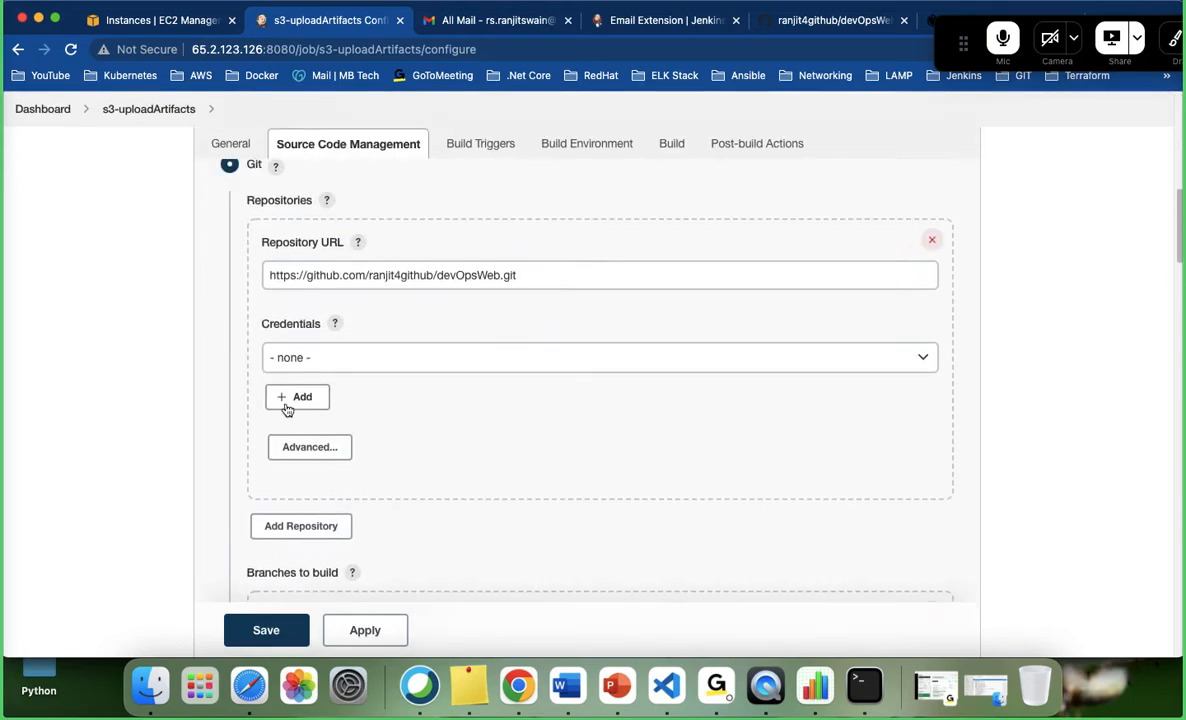
pyautogui.scroll(1, 376, 418)
pyautogui.scroll(-5, 376, 418)
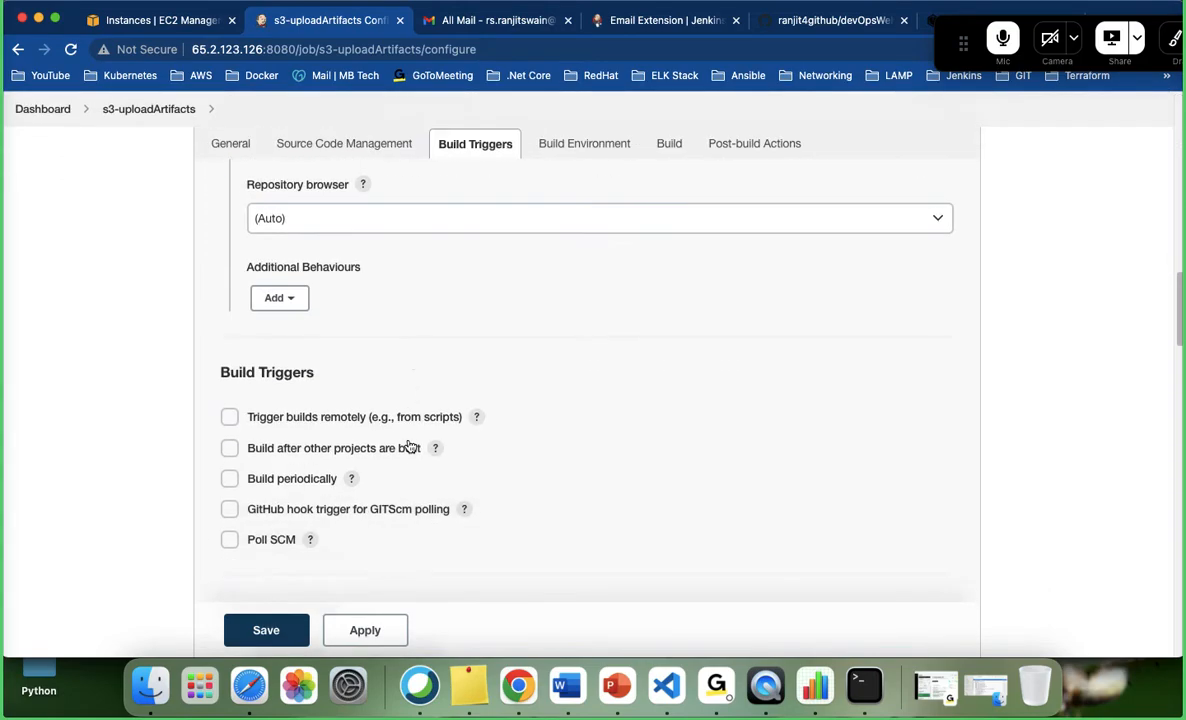
pyautogui.scroll(-8, 408, 447)
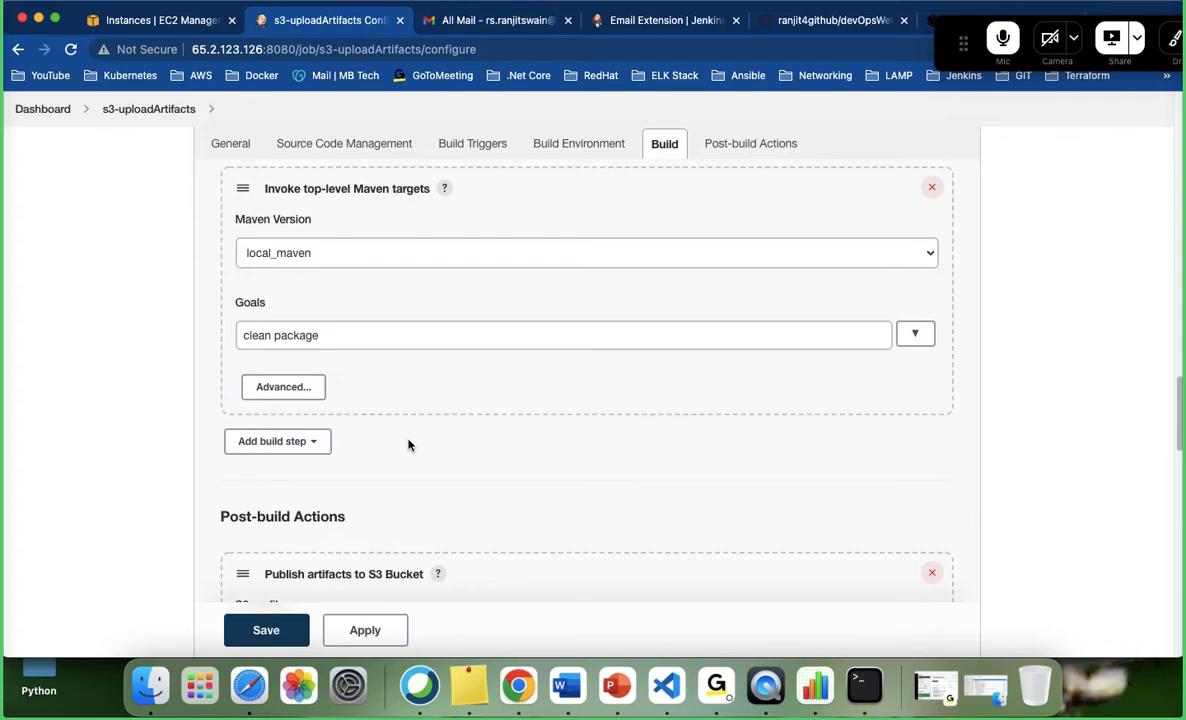
pyautogui.scroll(-5, 409, 446)
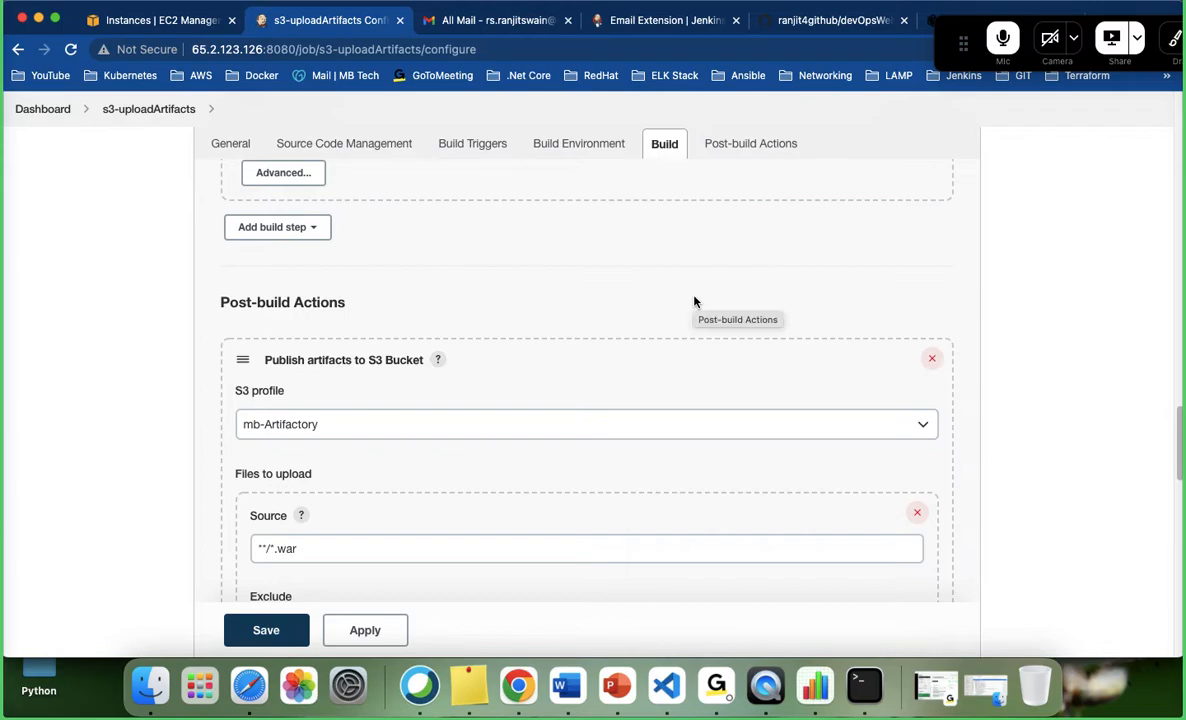
pyautogui.scroll(-3, 400, 340)
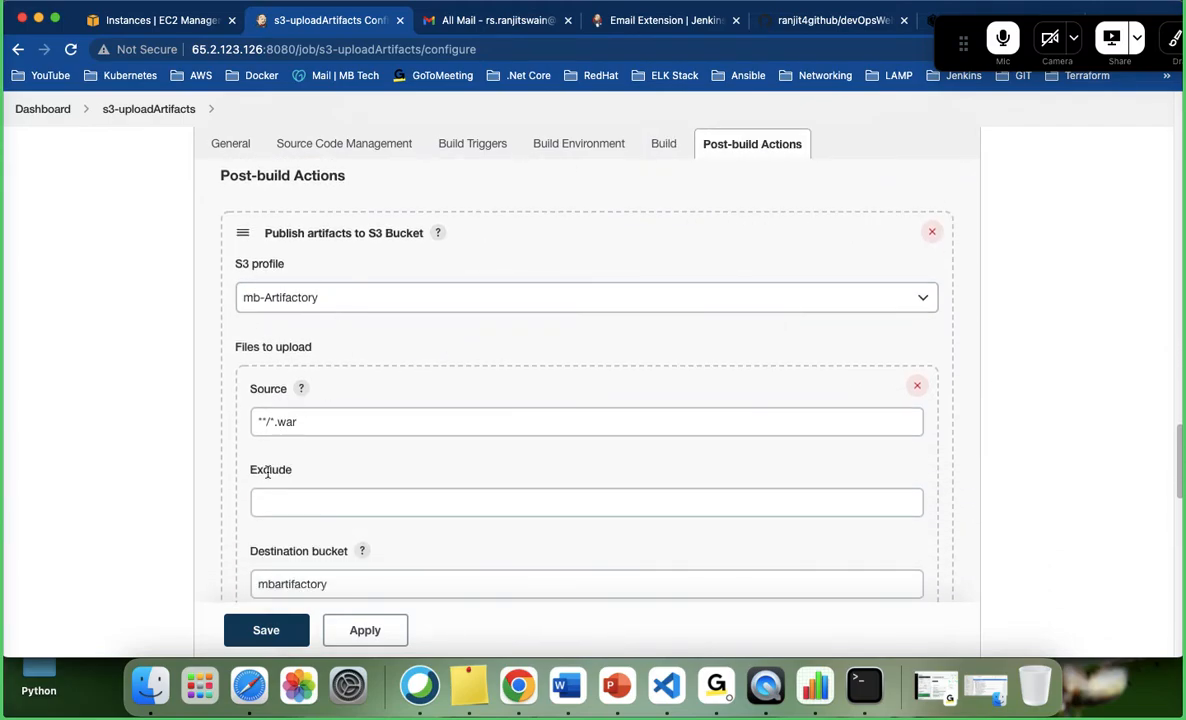
pyautogui.scroll(-2, 265, 472)
pyautogui.scroll(-5, 262, 473)
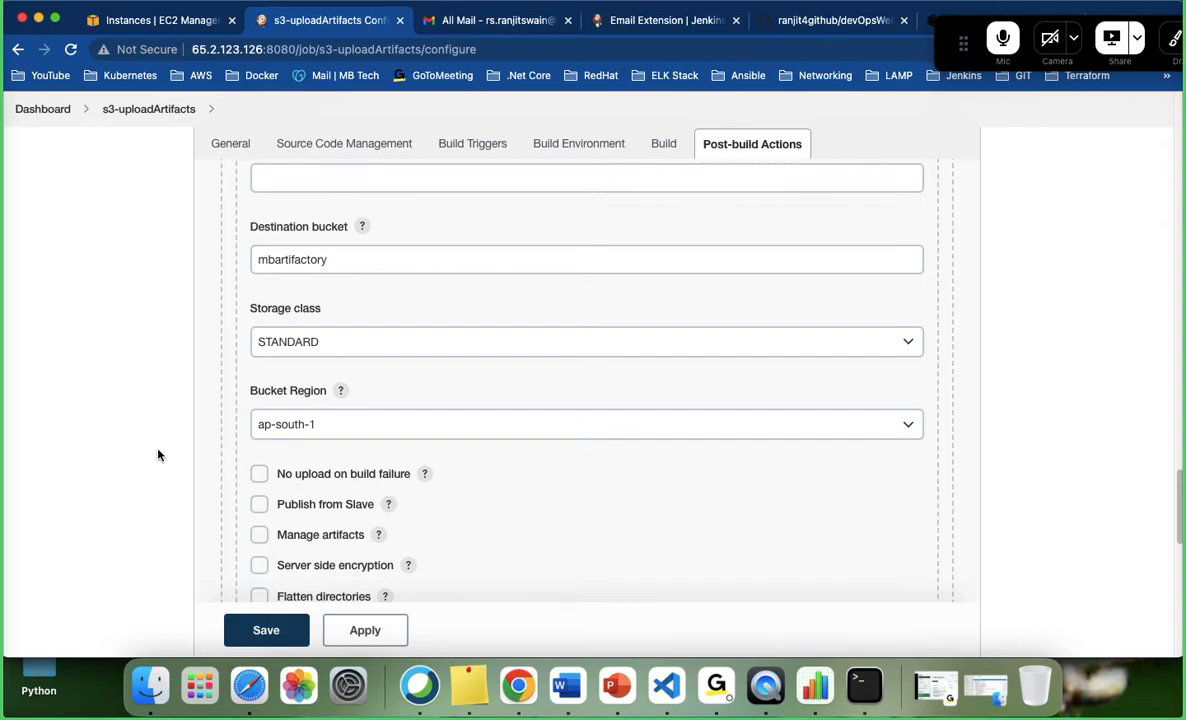
pyautogui.moveTo(458, 64)
pyautogui.moveTo(458, 64)
pyautogui.mouseDown()
pyautogui.moveTo(398, 46)
pyautogui.moveTo(448, 54)
pyautogui.mouseUp()
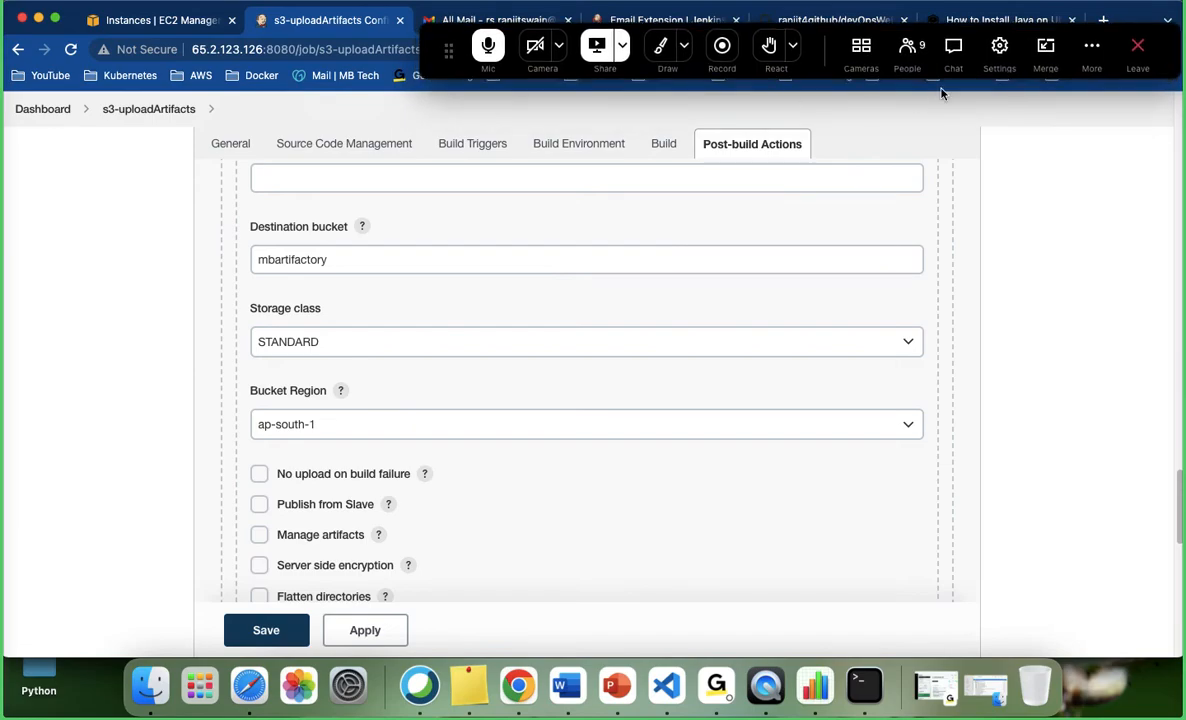
pyautogui.click(910, 50)
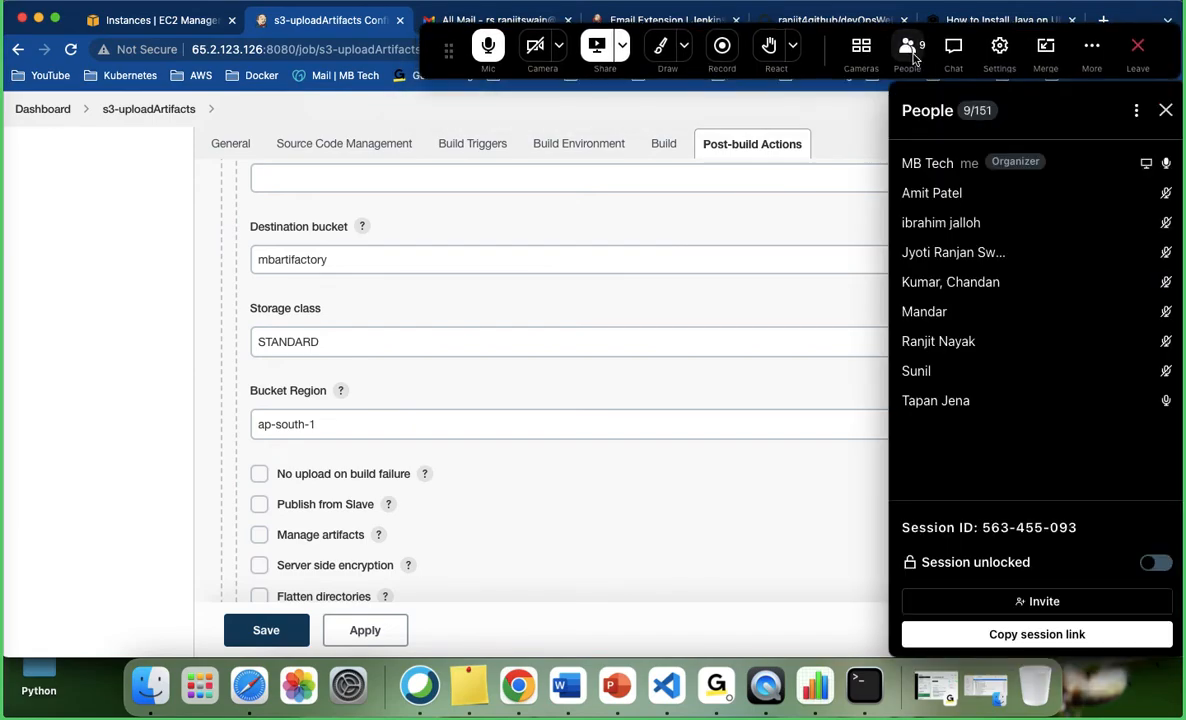
pyautogui.click(911, 52)
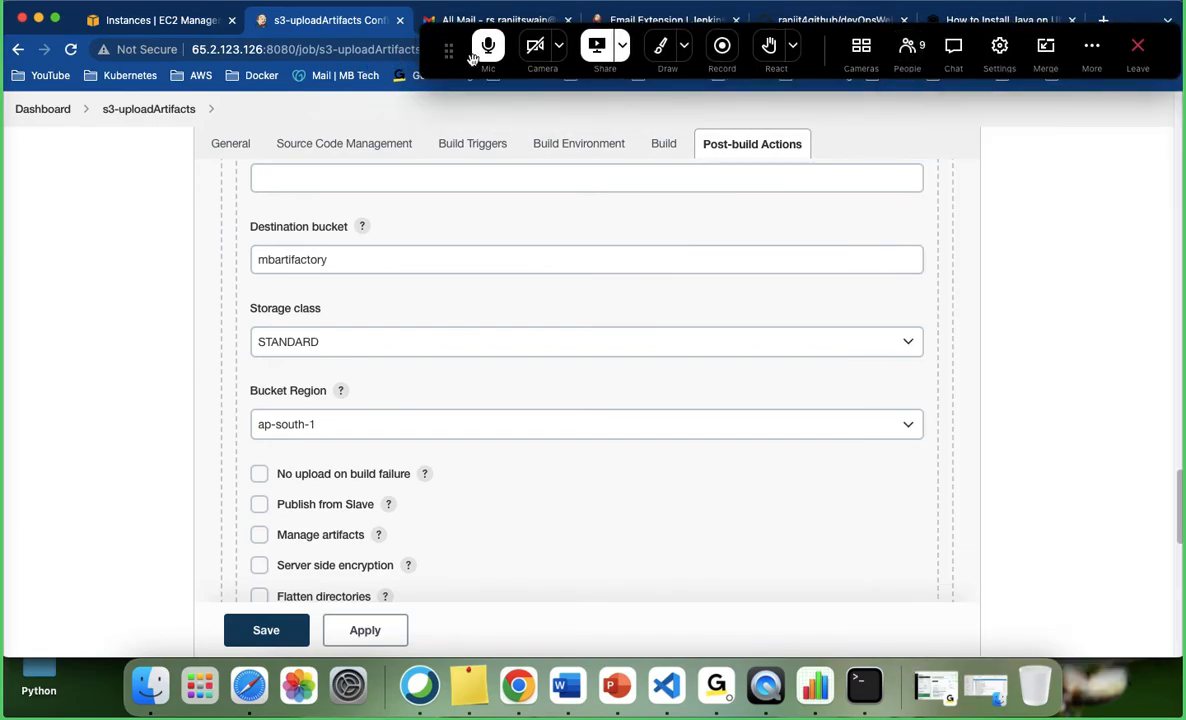
pyautogui.moveTo(450, 53); pyautogui.dragTo(576, 70)
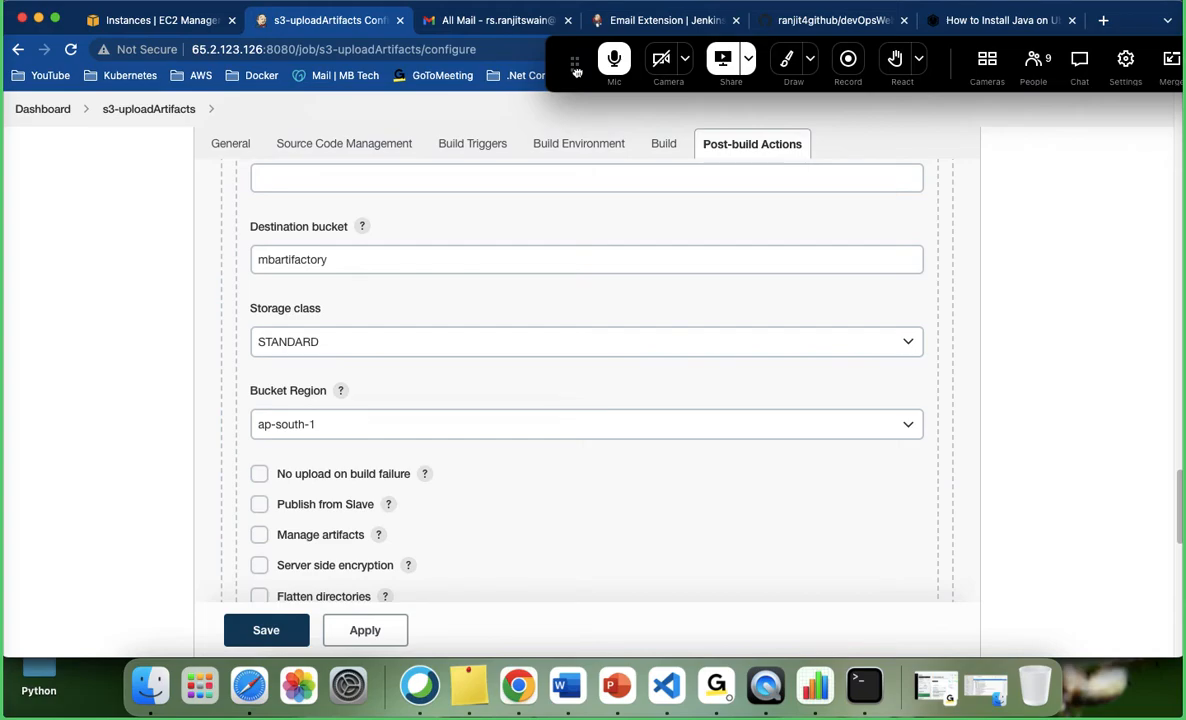
pyautogui.moveTo(576, 70); pyautogui.dragTo(472, 78)
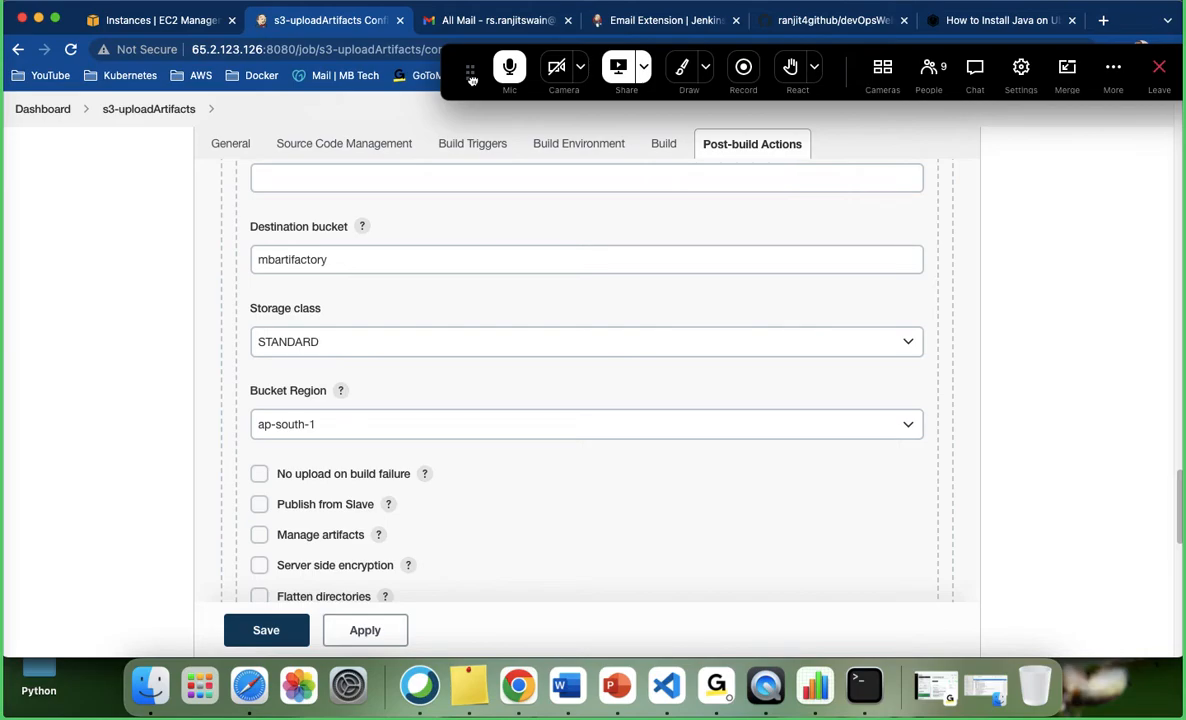
pyautogui.moveTo(472, 78)
pyautogui.mouseDown()
pyautogui.moveTo(422, 72)
pyautogui.moveTo(466, 79)
pyautogui.moveTo(498, 55)
pyautogui.moveTo(451, 69)
pyautogui.mouseUp()
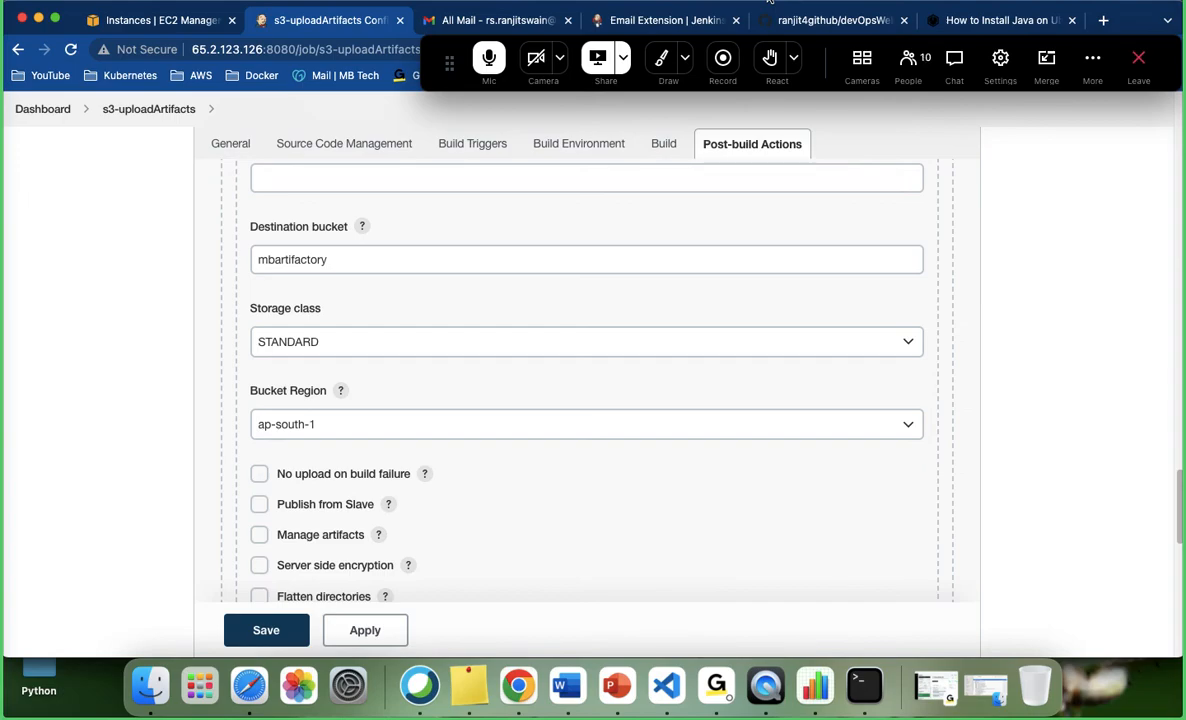
pyautogui.click(910, 60)
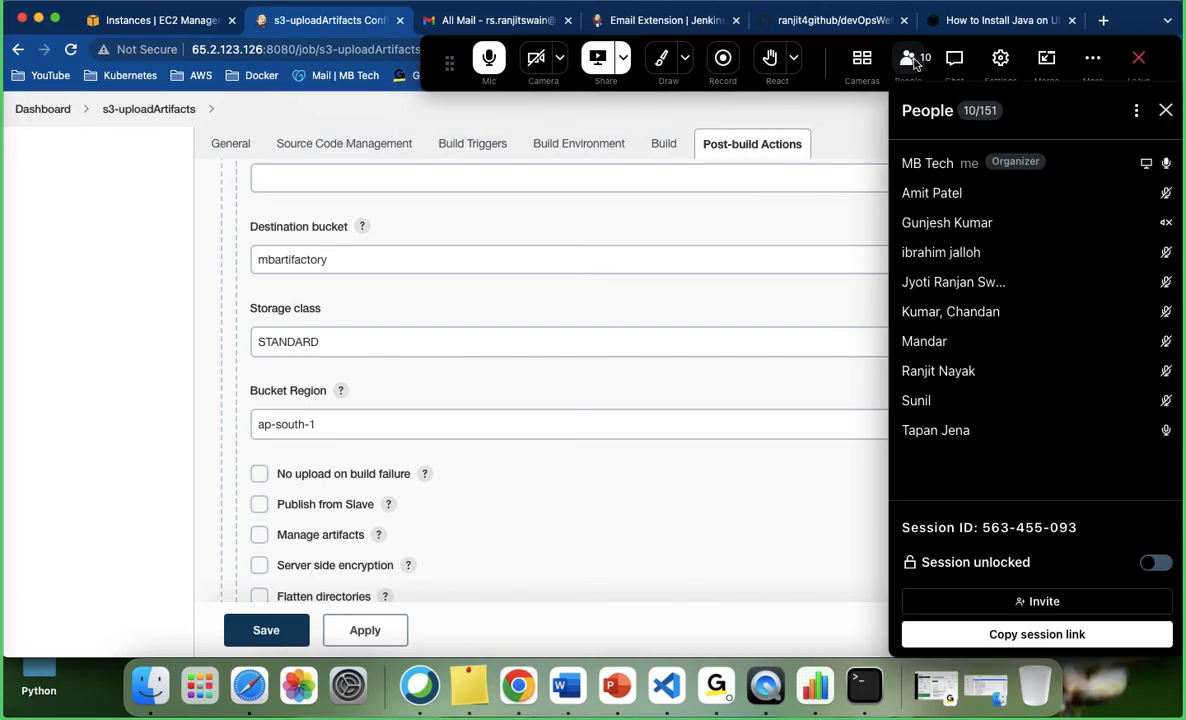
pyautogui.click(910, 60)
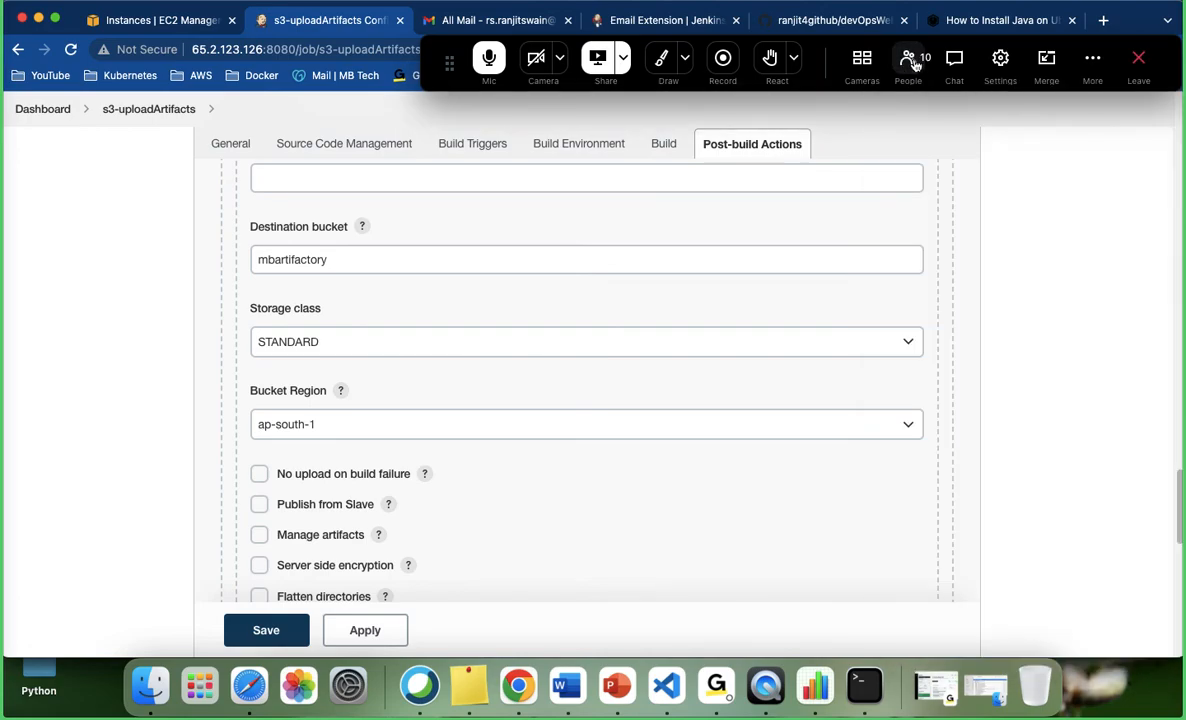
pyautogui.click(910, 60)
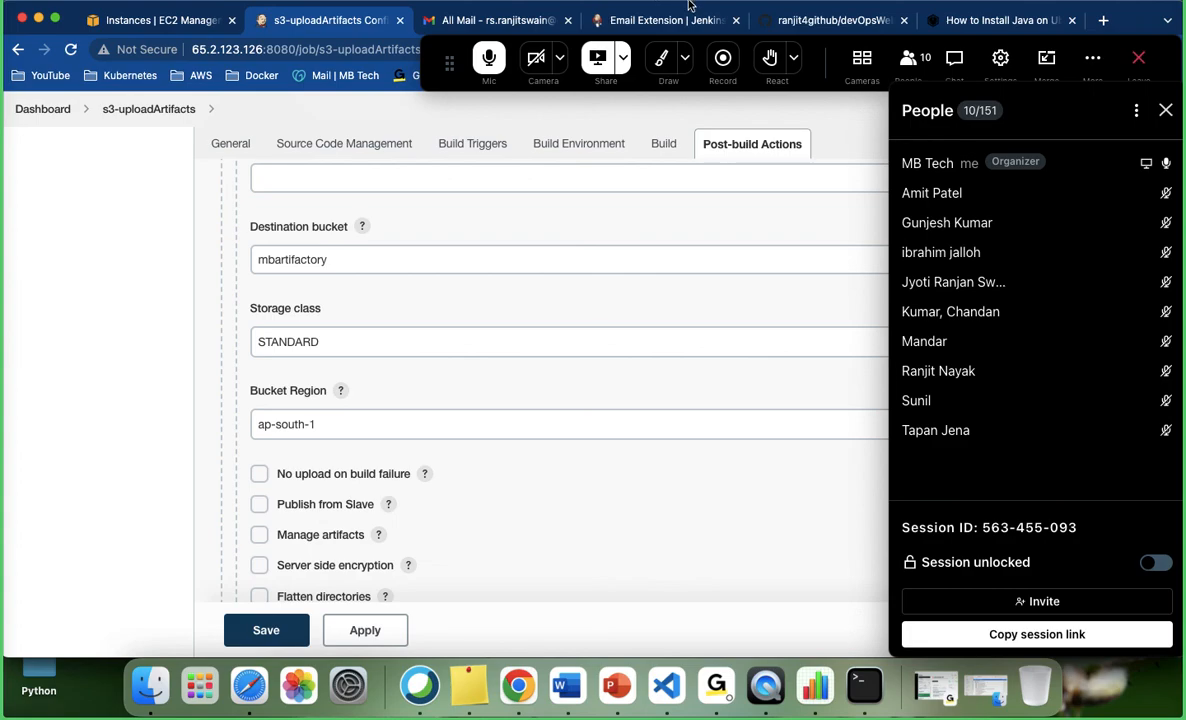
pyautogui.click(1166, 110)
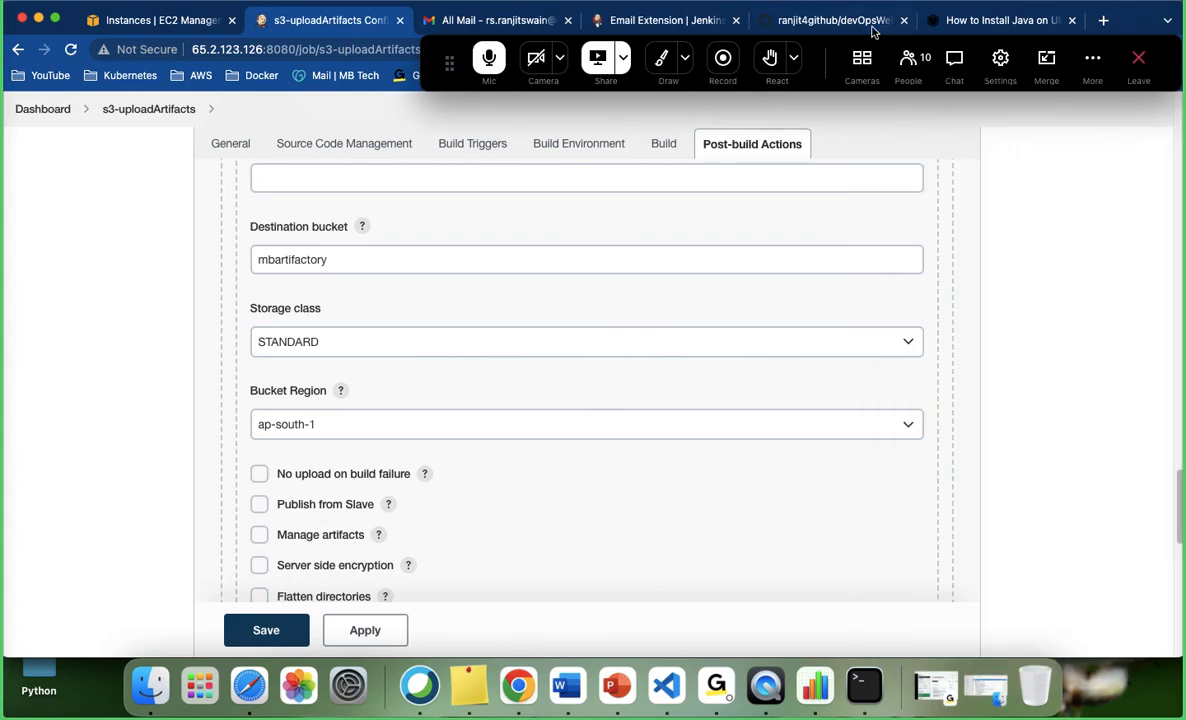